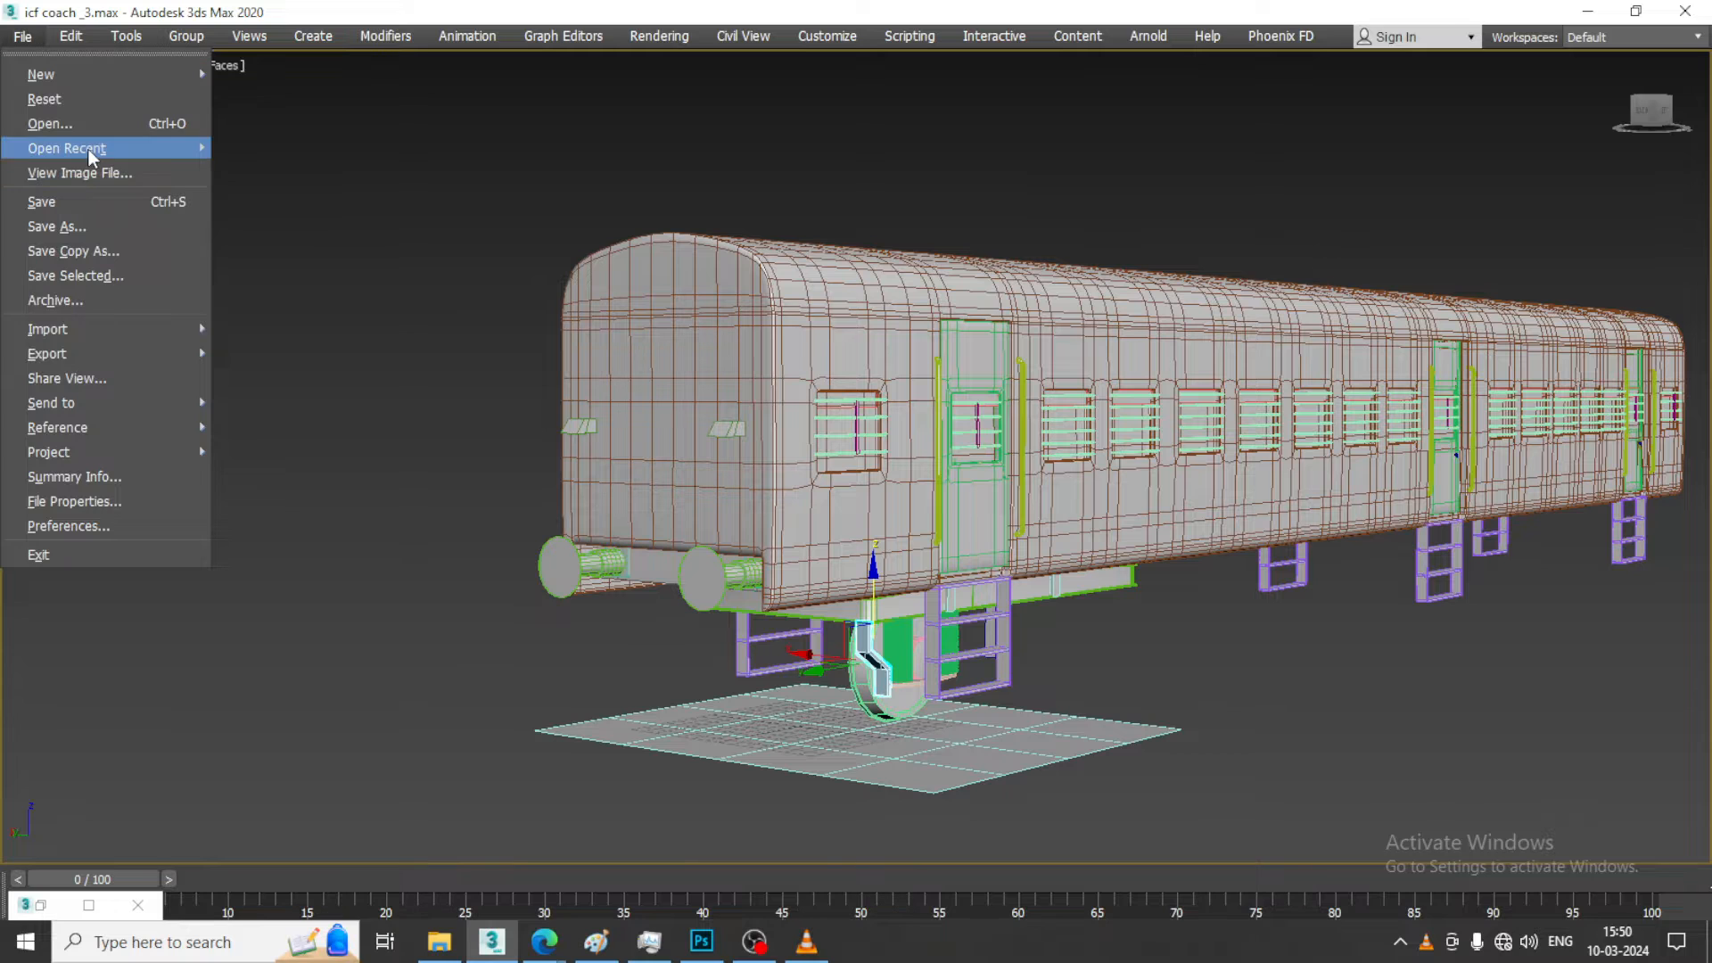
Open the reference image DSC_0273.jpg in a viewing window and fit that window beside the coach model
left_click(98, 177)
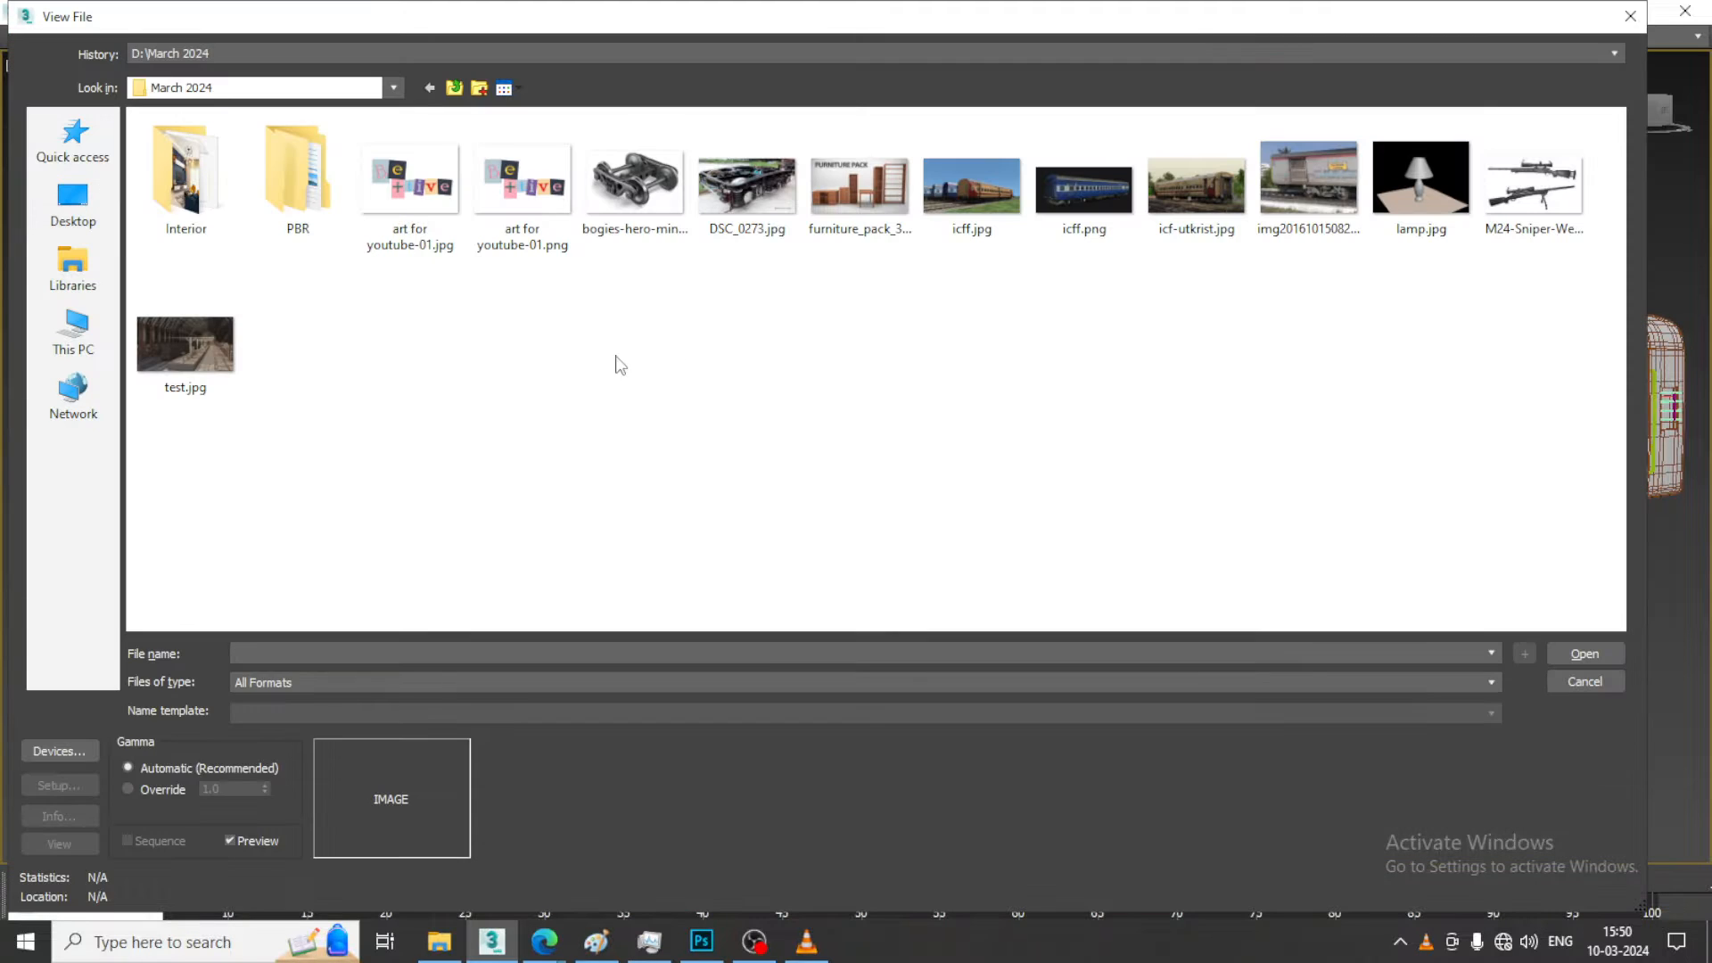
left_click(749, 189)
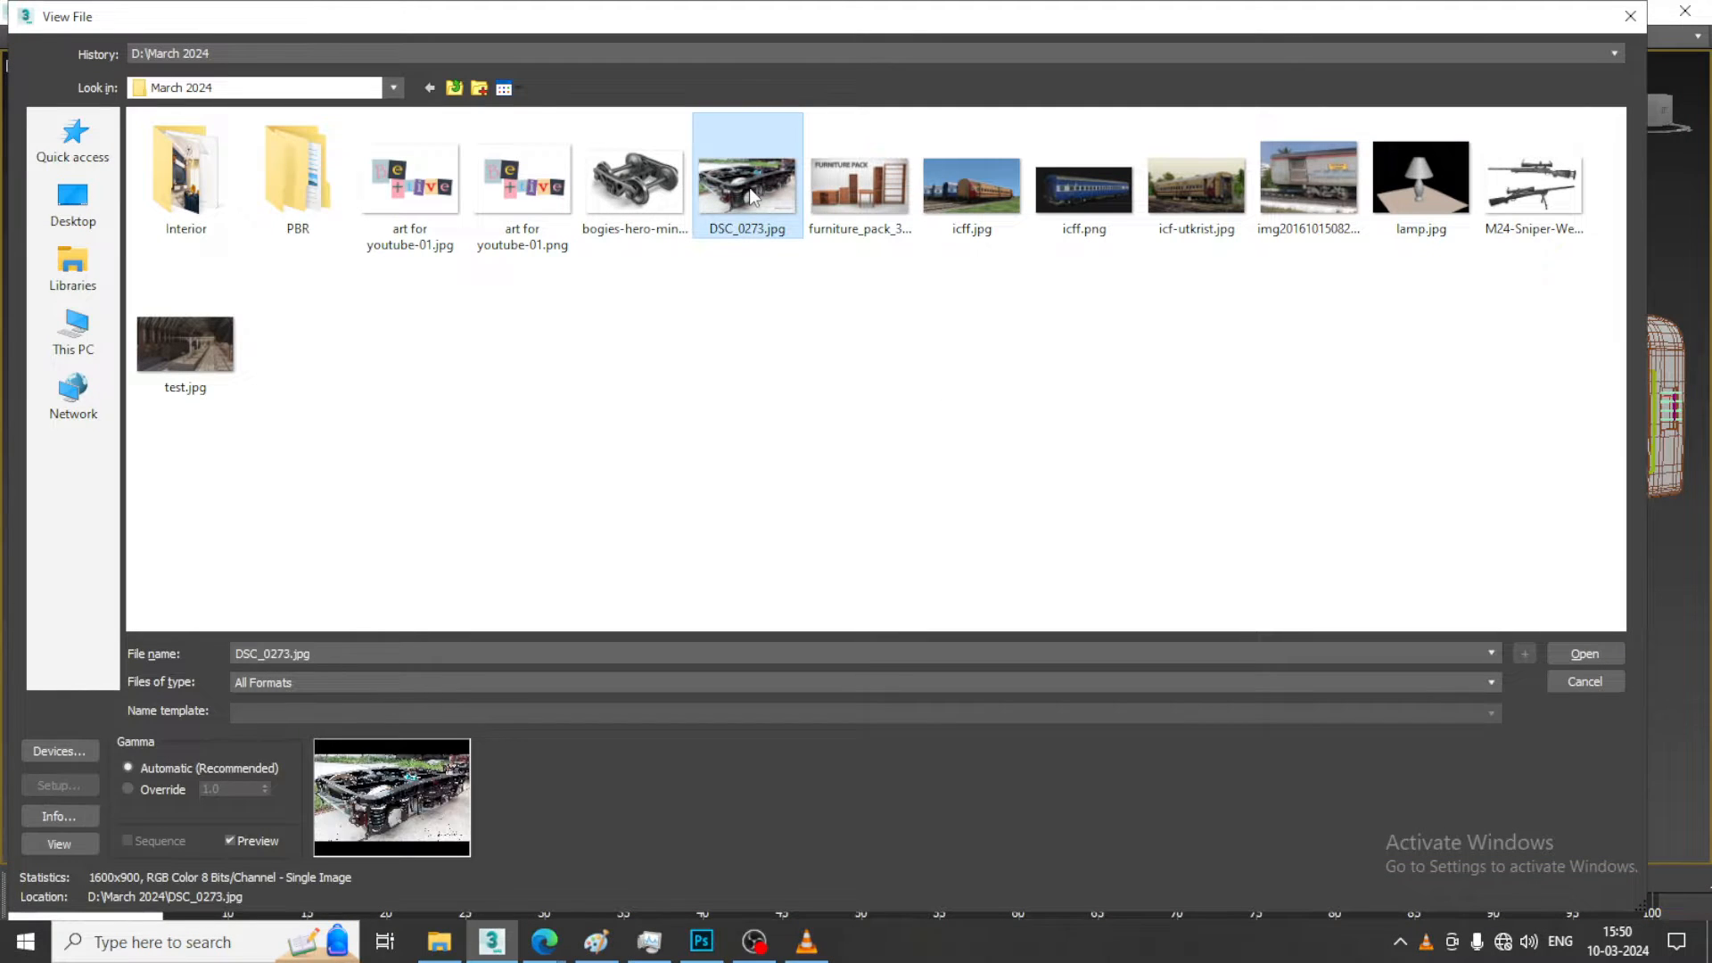
double_click(749, 187)
left_click_drag(819, 229, 317, 111)
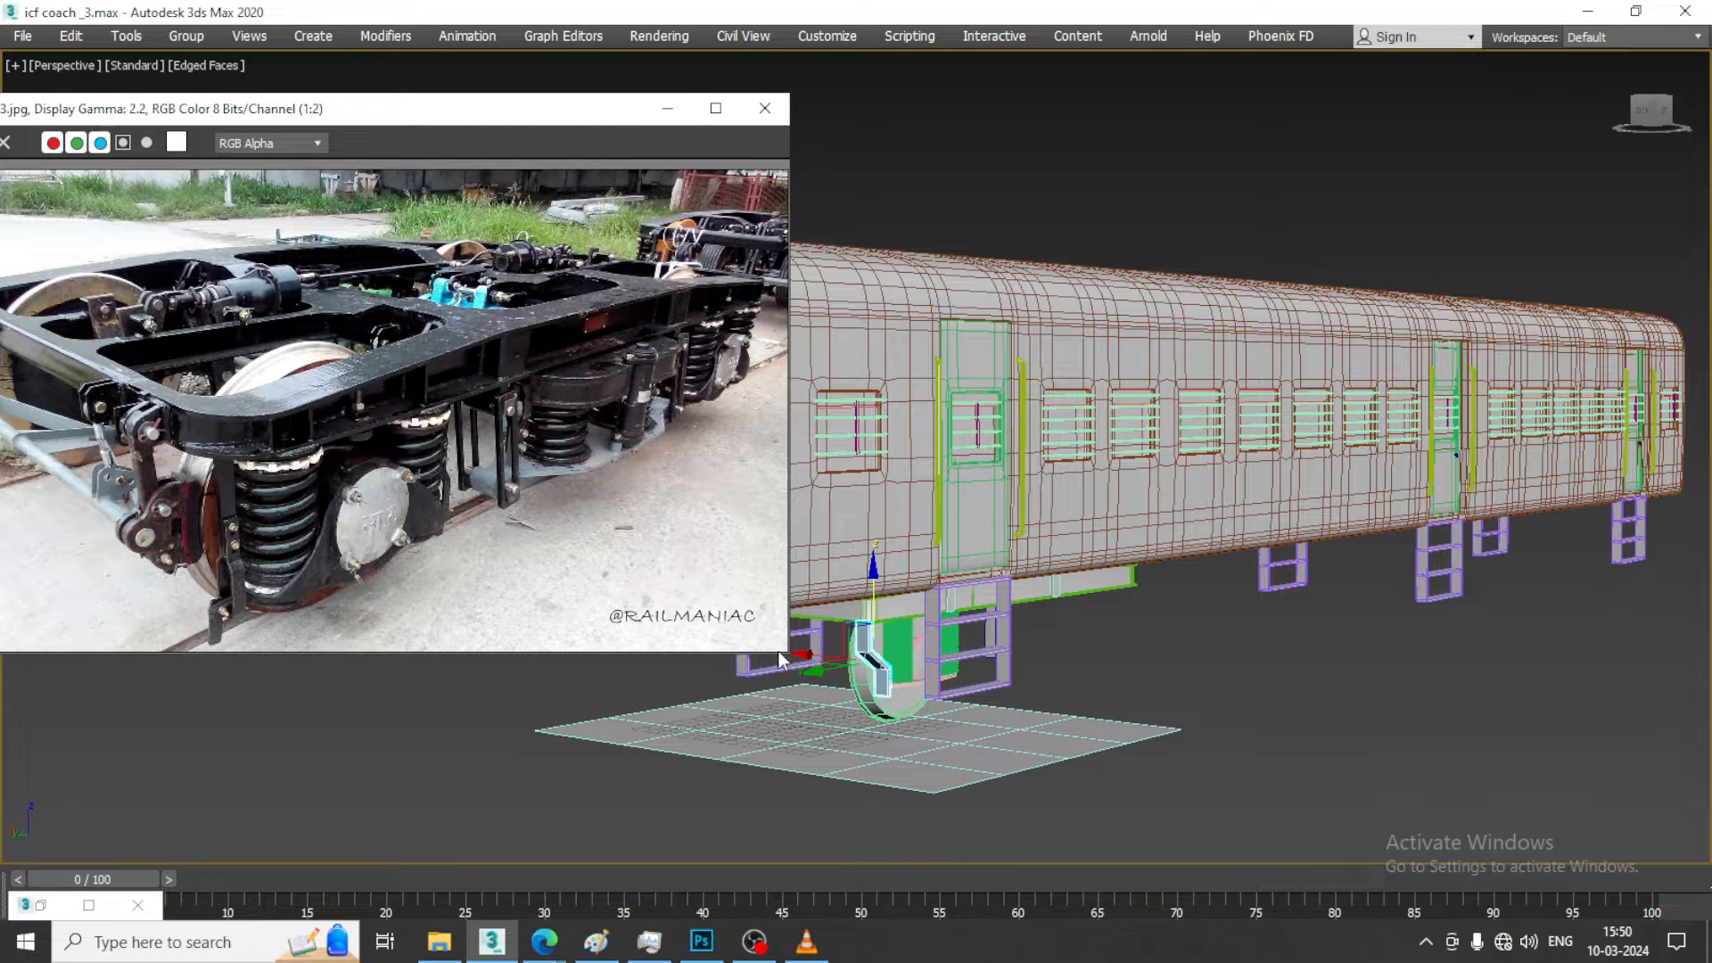
left_click_drag(790, 654, 515, 800)
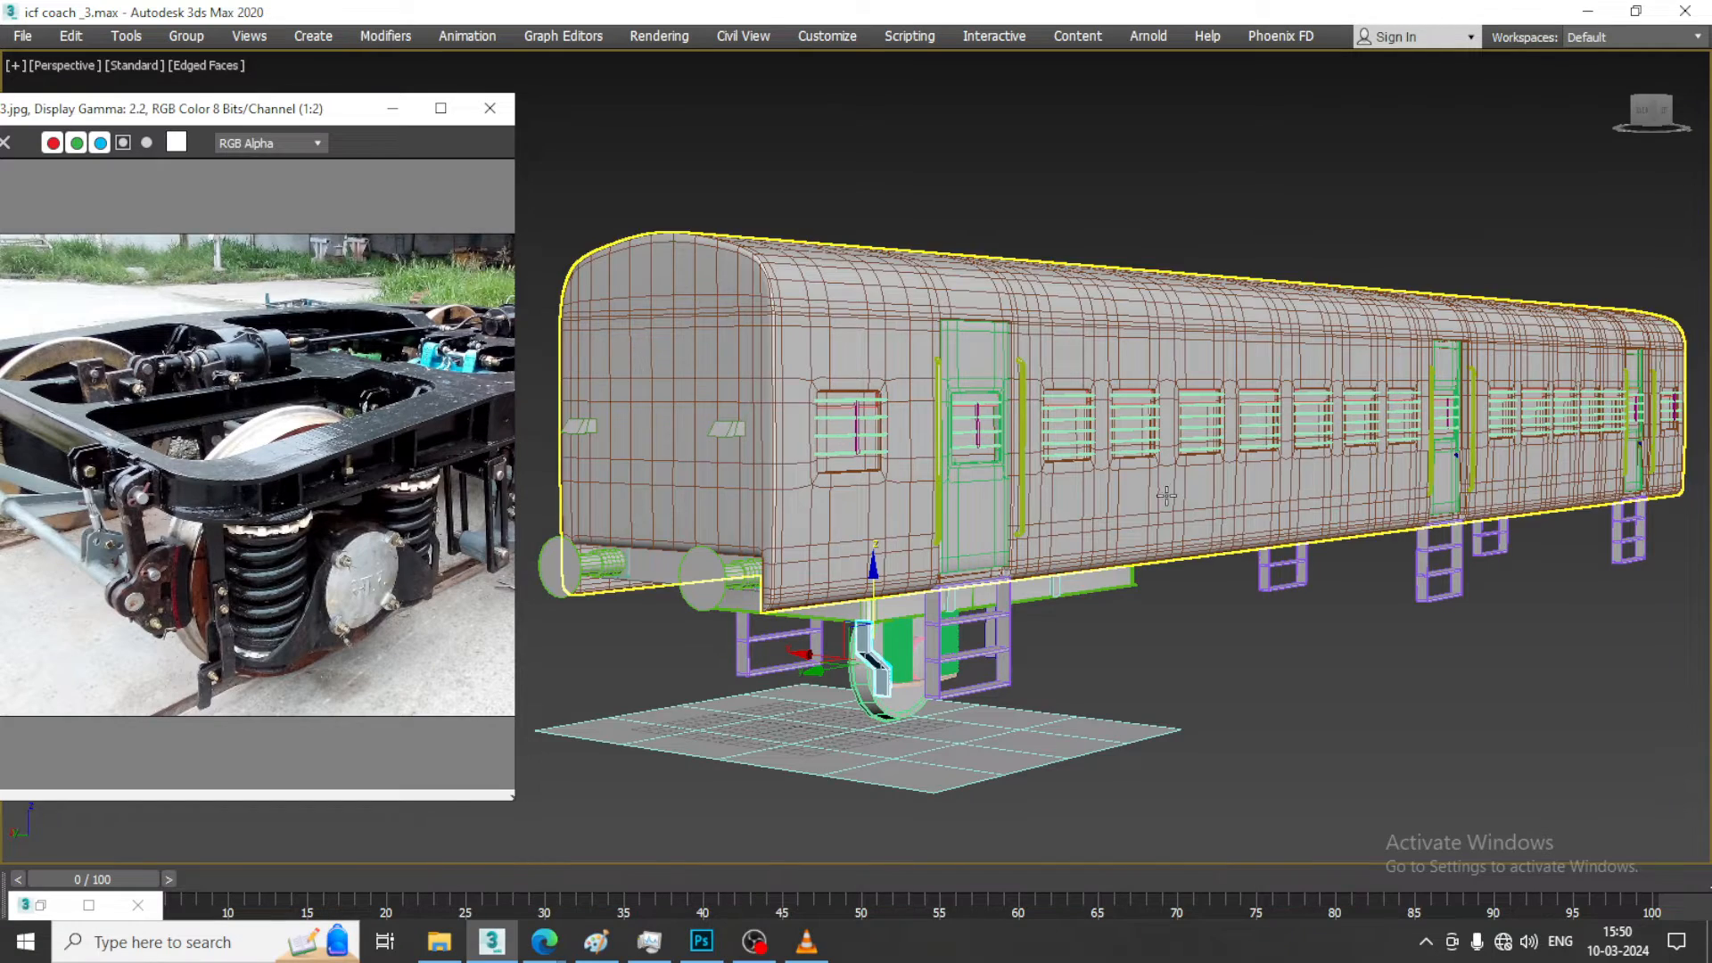
Isolate the bogie frame, both springs, the wheel, the axle-box cylinder, the bent bracket and the spring base plate
middle_click_drag(1166, 493, 1227, 450, "alt")
middle_click_drag(1228, 450, 1370, 335)
middle_click_drag(1371, 334, 1311, 392, "alt")
scroll(1046, 539, "up", 8)
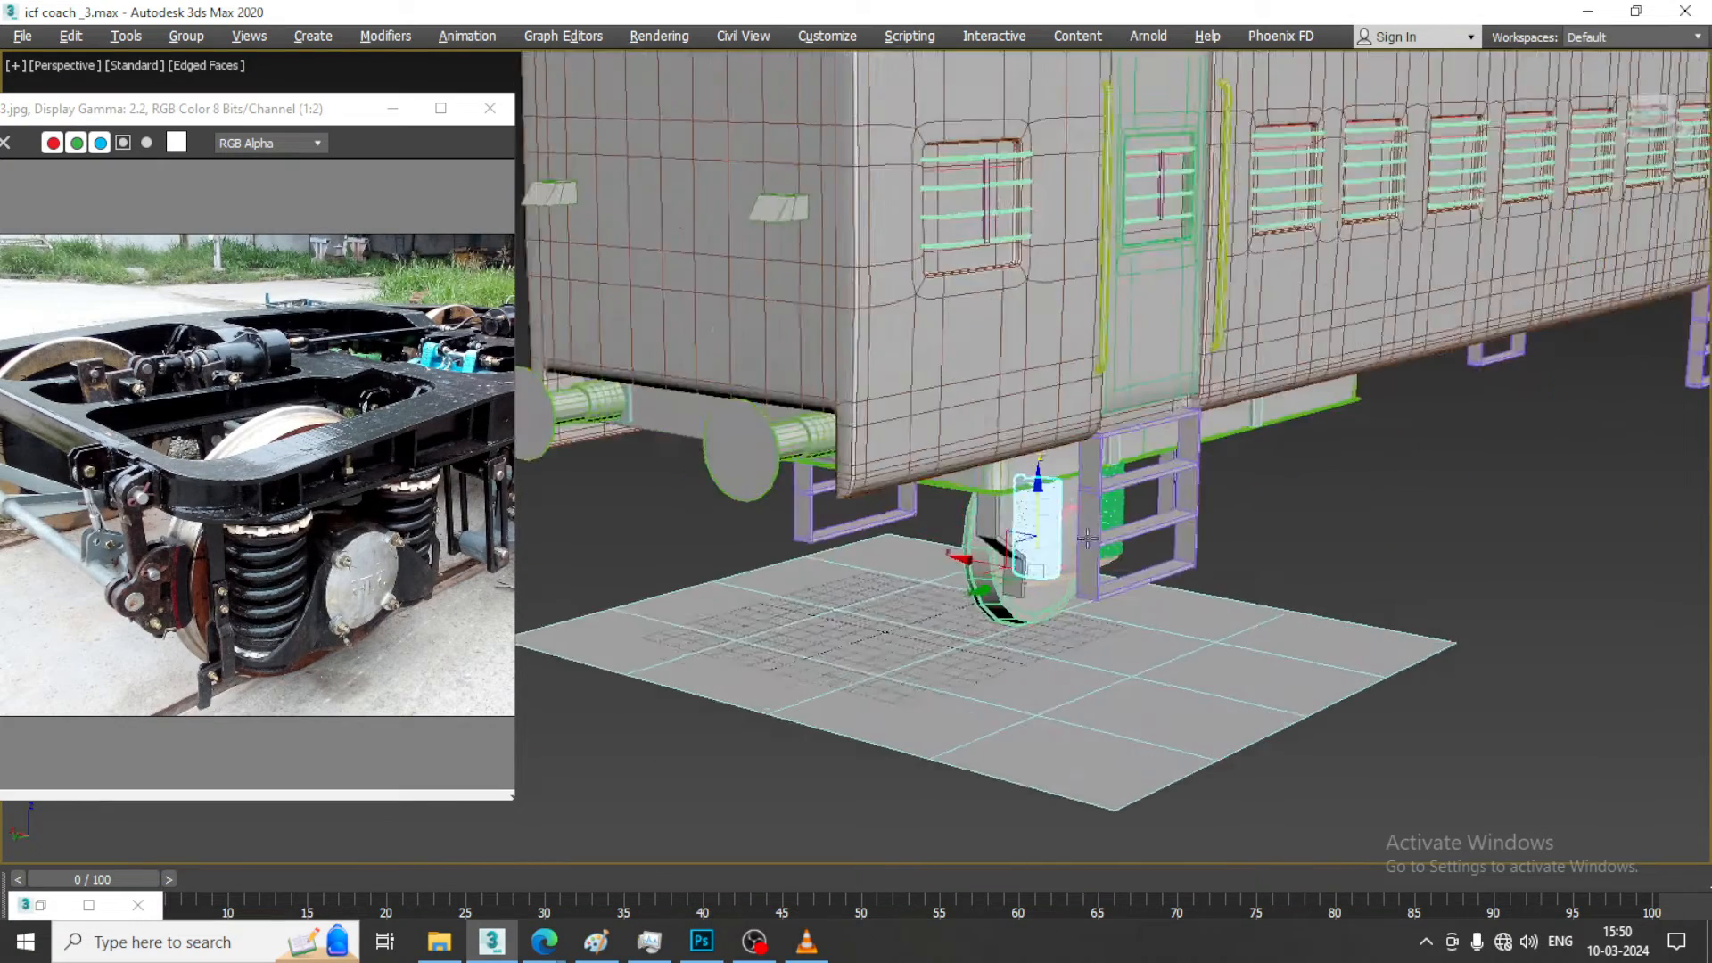
left_click(906, 401)
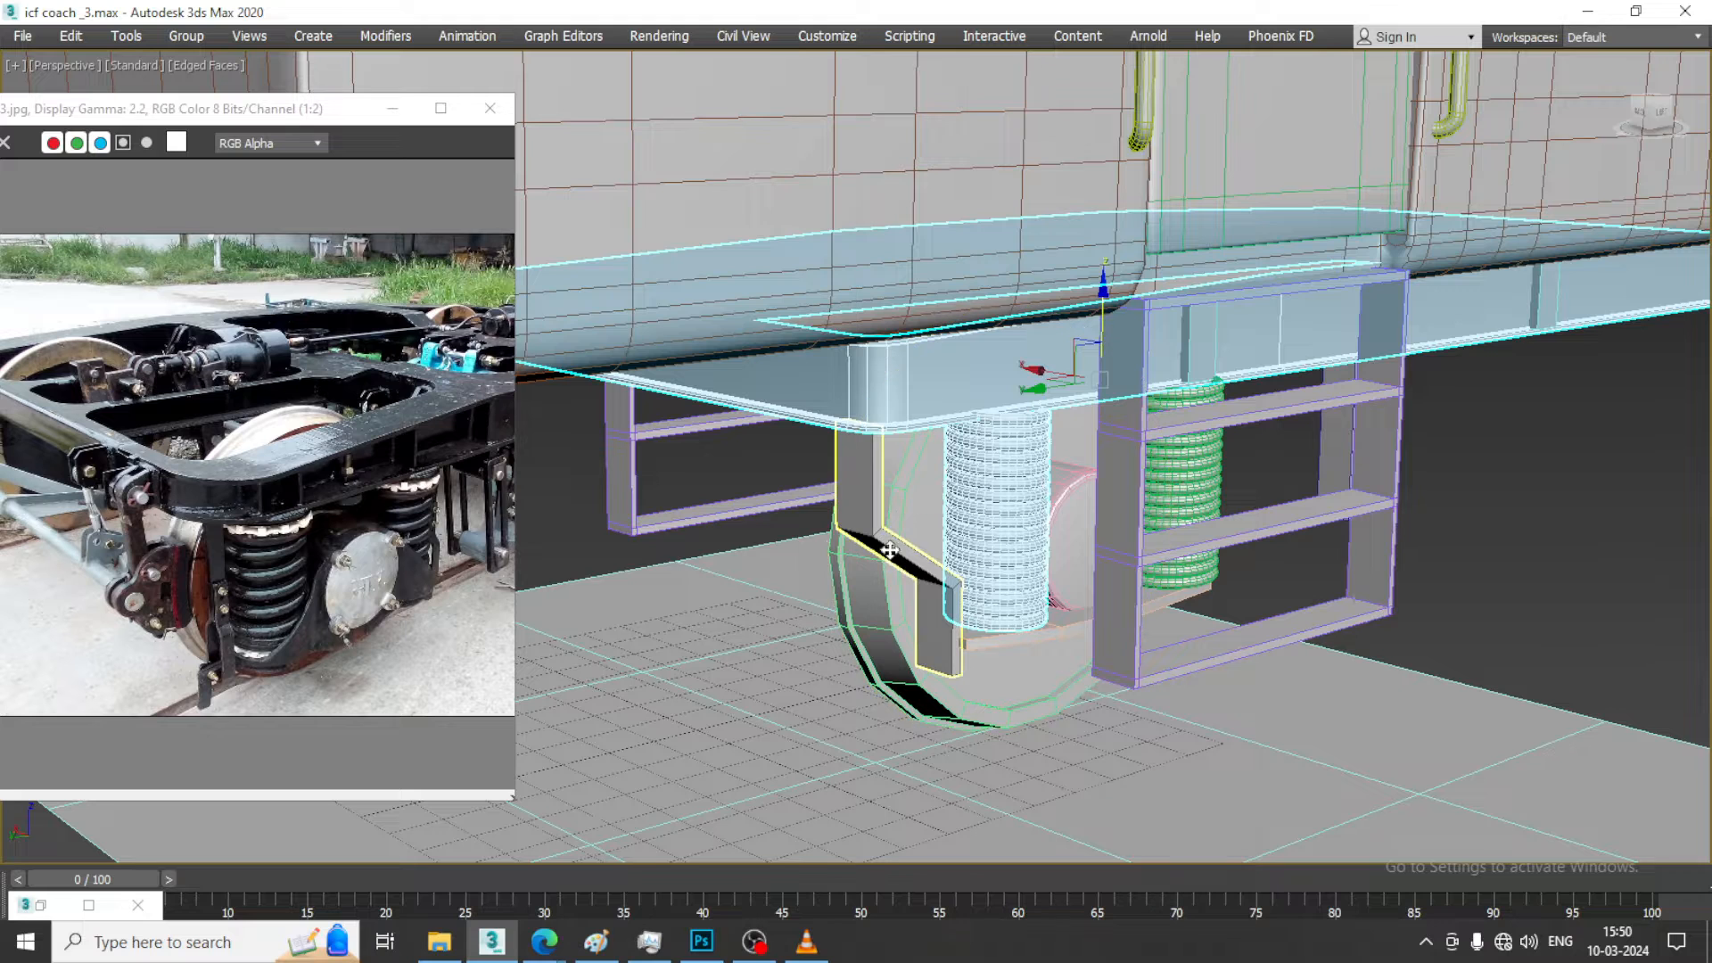
left_click(890, 546, "ctrl")
left_click(1070, 510, "ctrl")
left_click(1177, 486, "ctrl")
left_click(1048, 675, "ctrl")
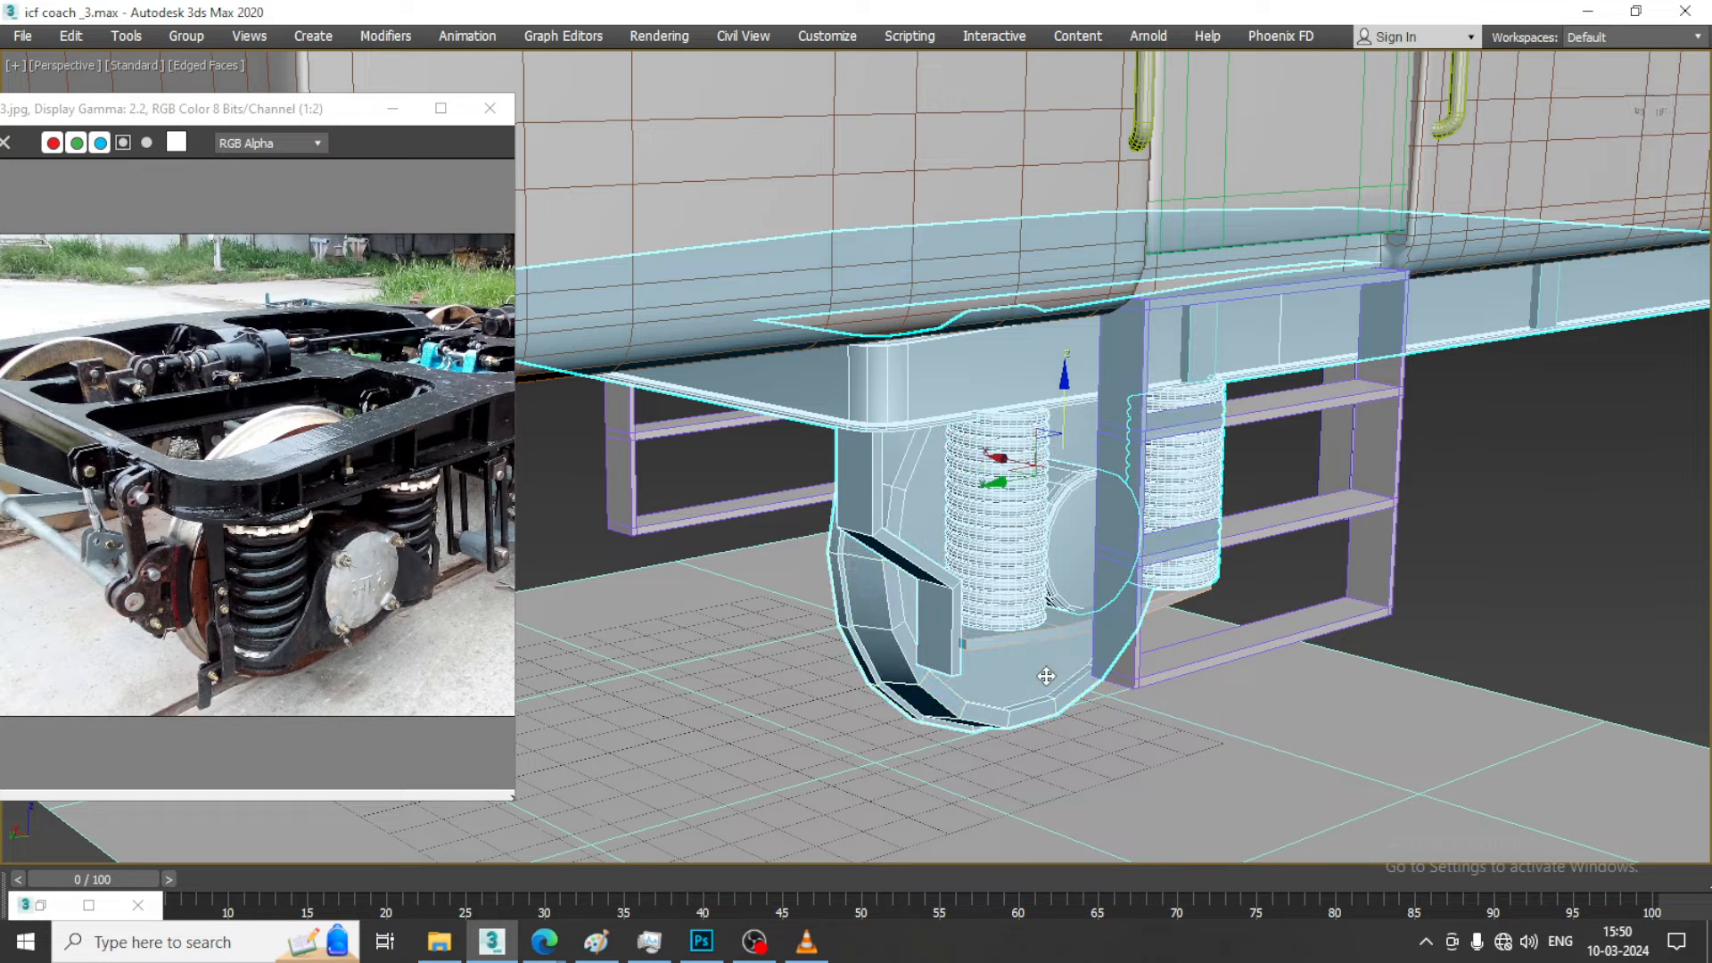
left_click(1050, 629, "ctrl")
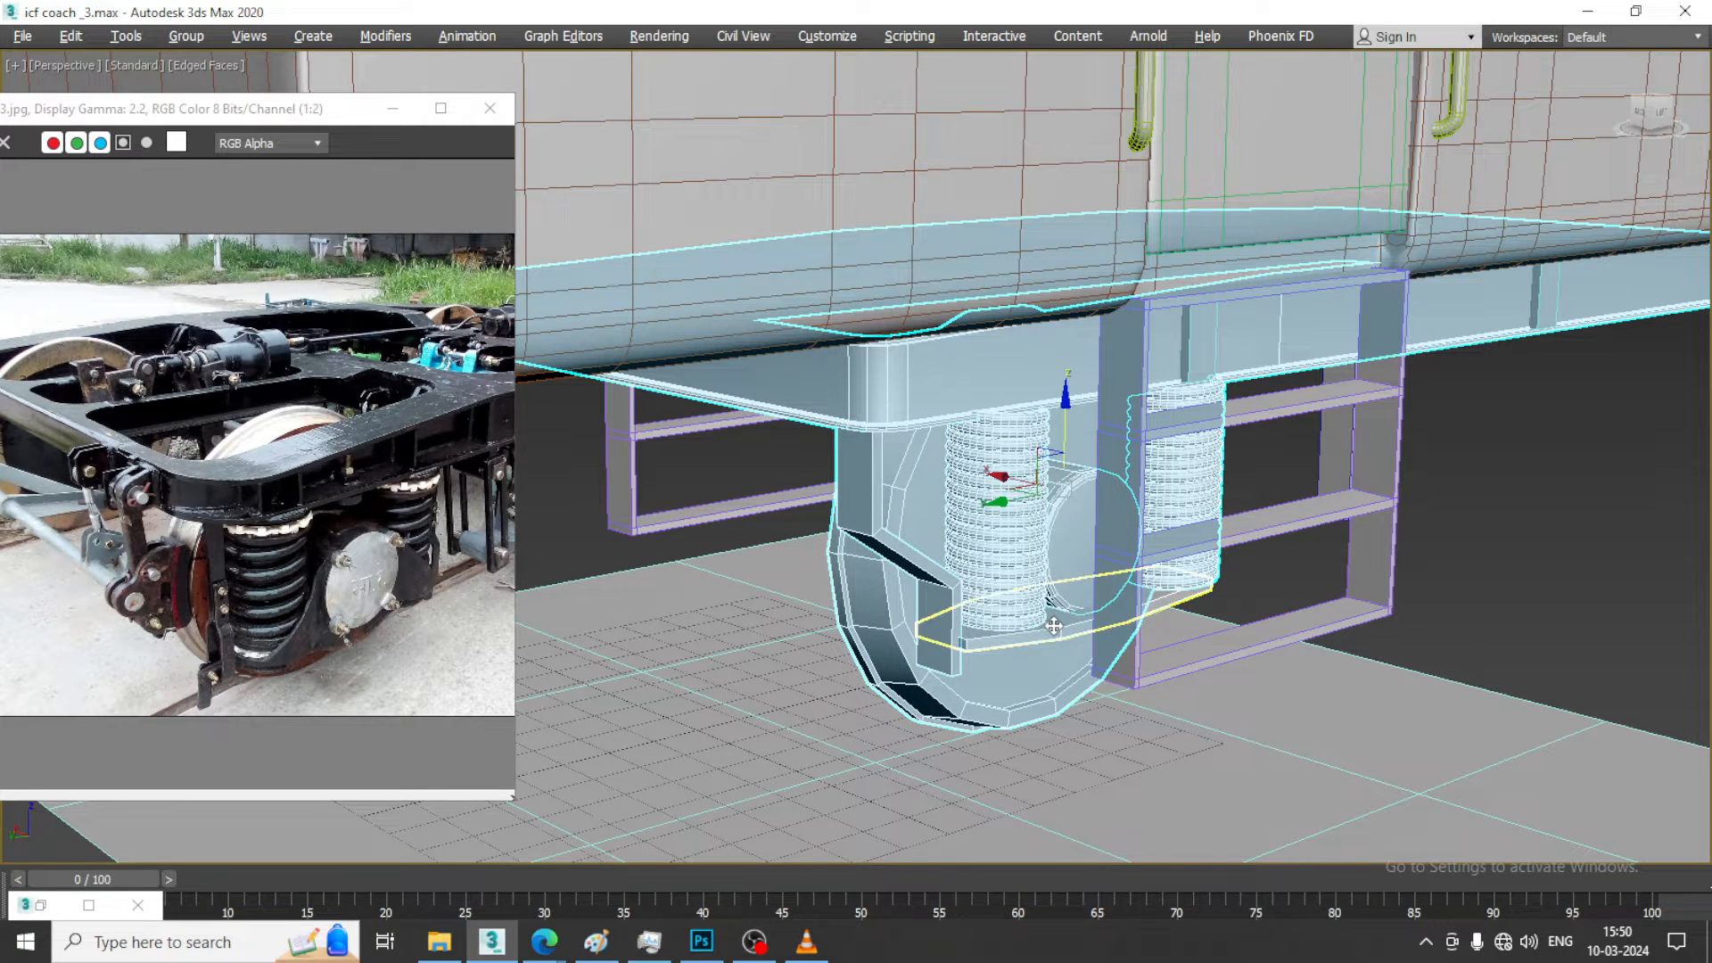
key("alt+q")
middle_click_drag(1072, 619, 1481, 664, "alt")
left_click(1320, 599)
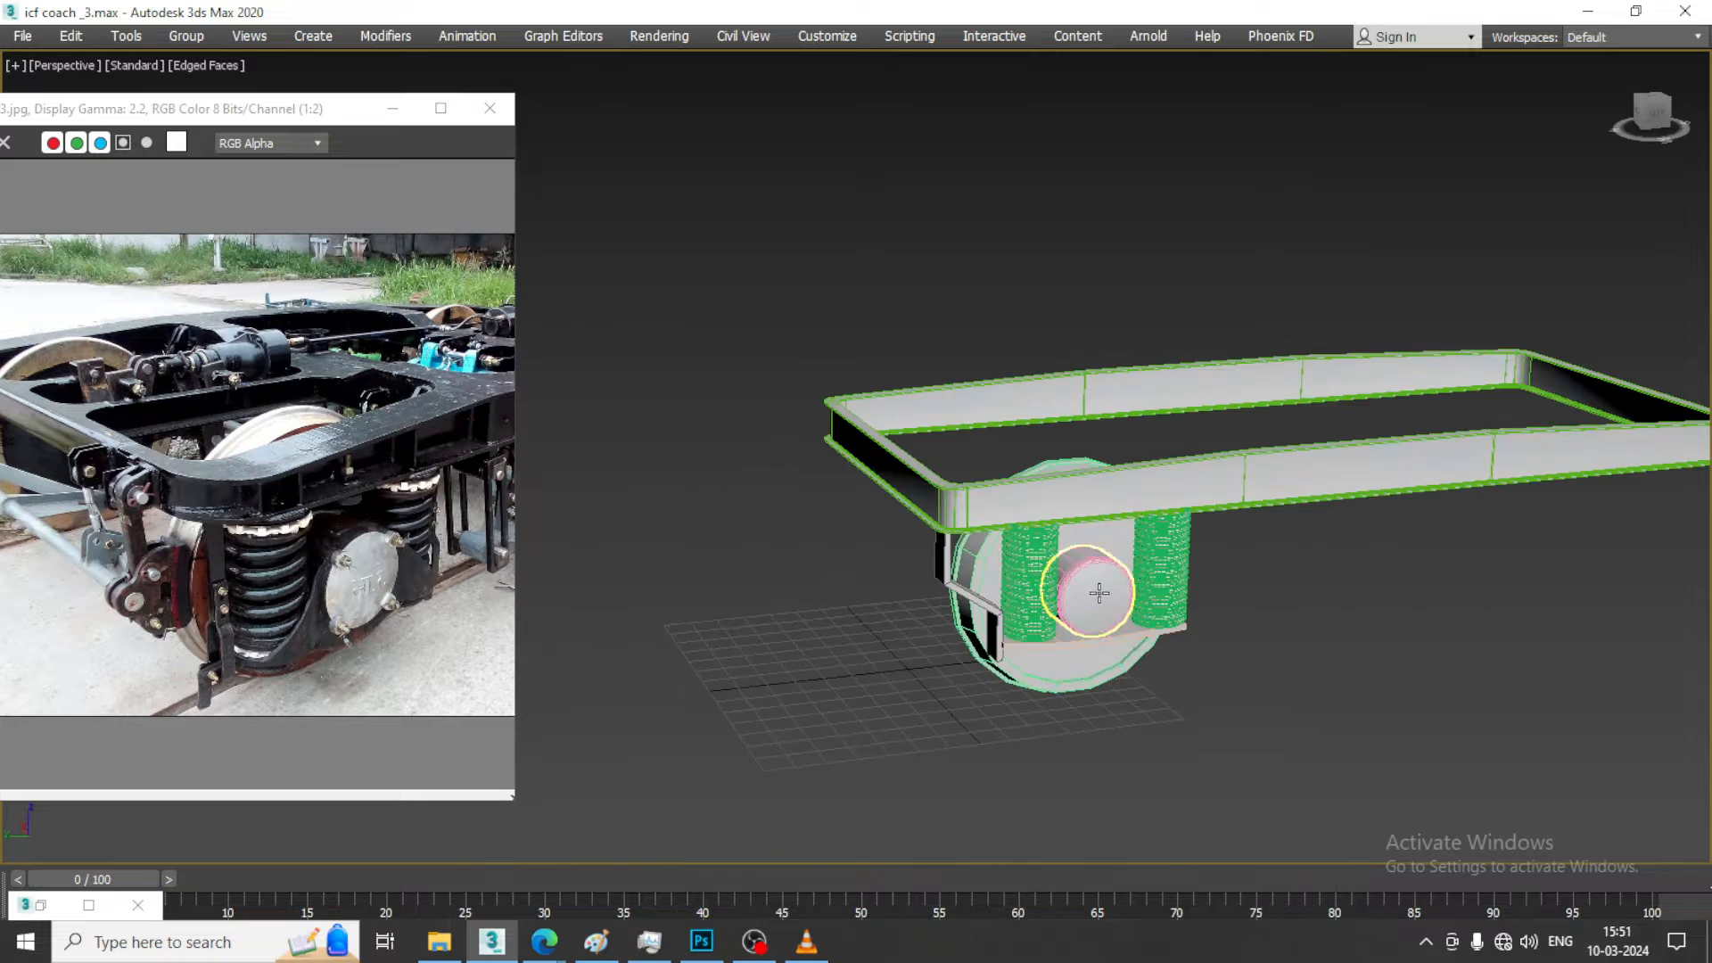
Delete the flat base plate beneath the two springs and leave Expert Mode
middle_click_drag(1299, 592, 1246, 619, "alt")
scroll(1178, 585, "up", 5)
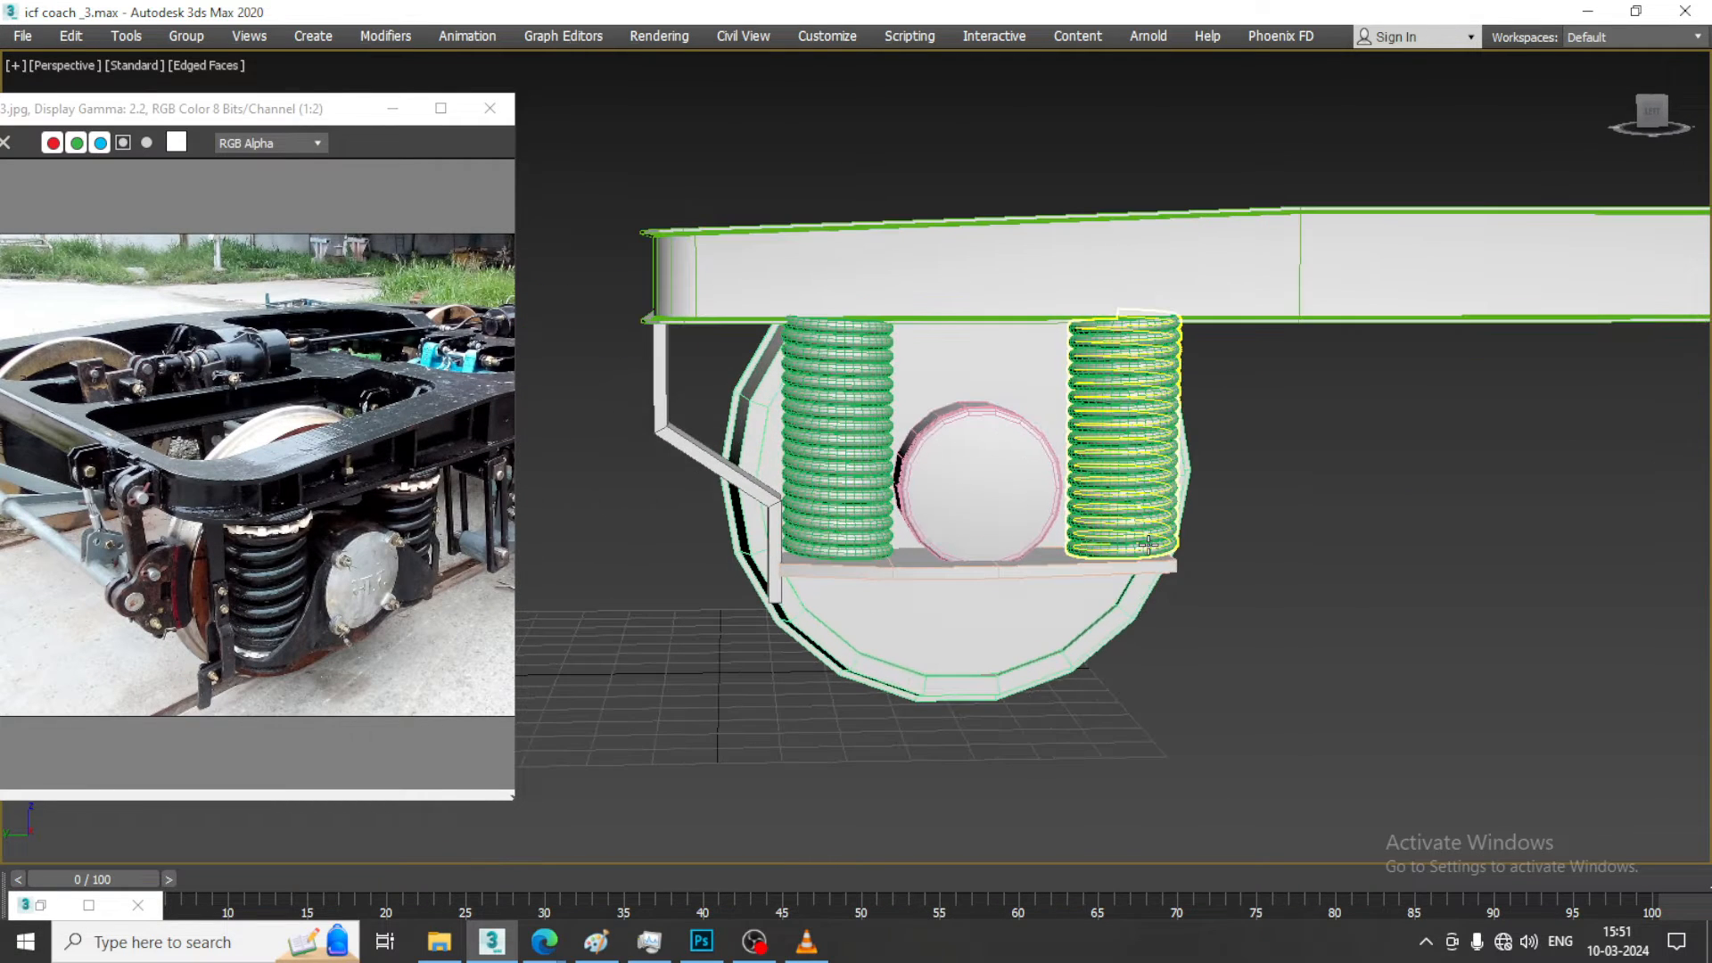
middle_click_drag(1132, 497, 1226, 639, "alt")
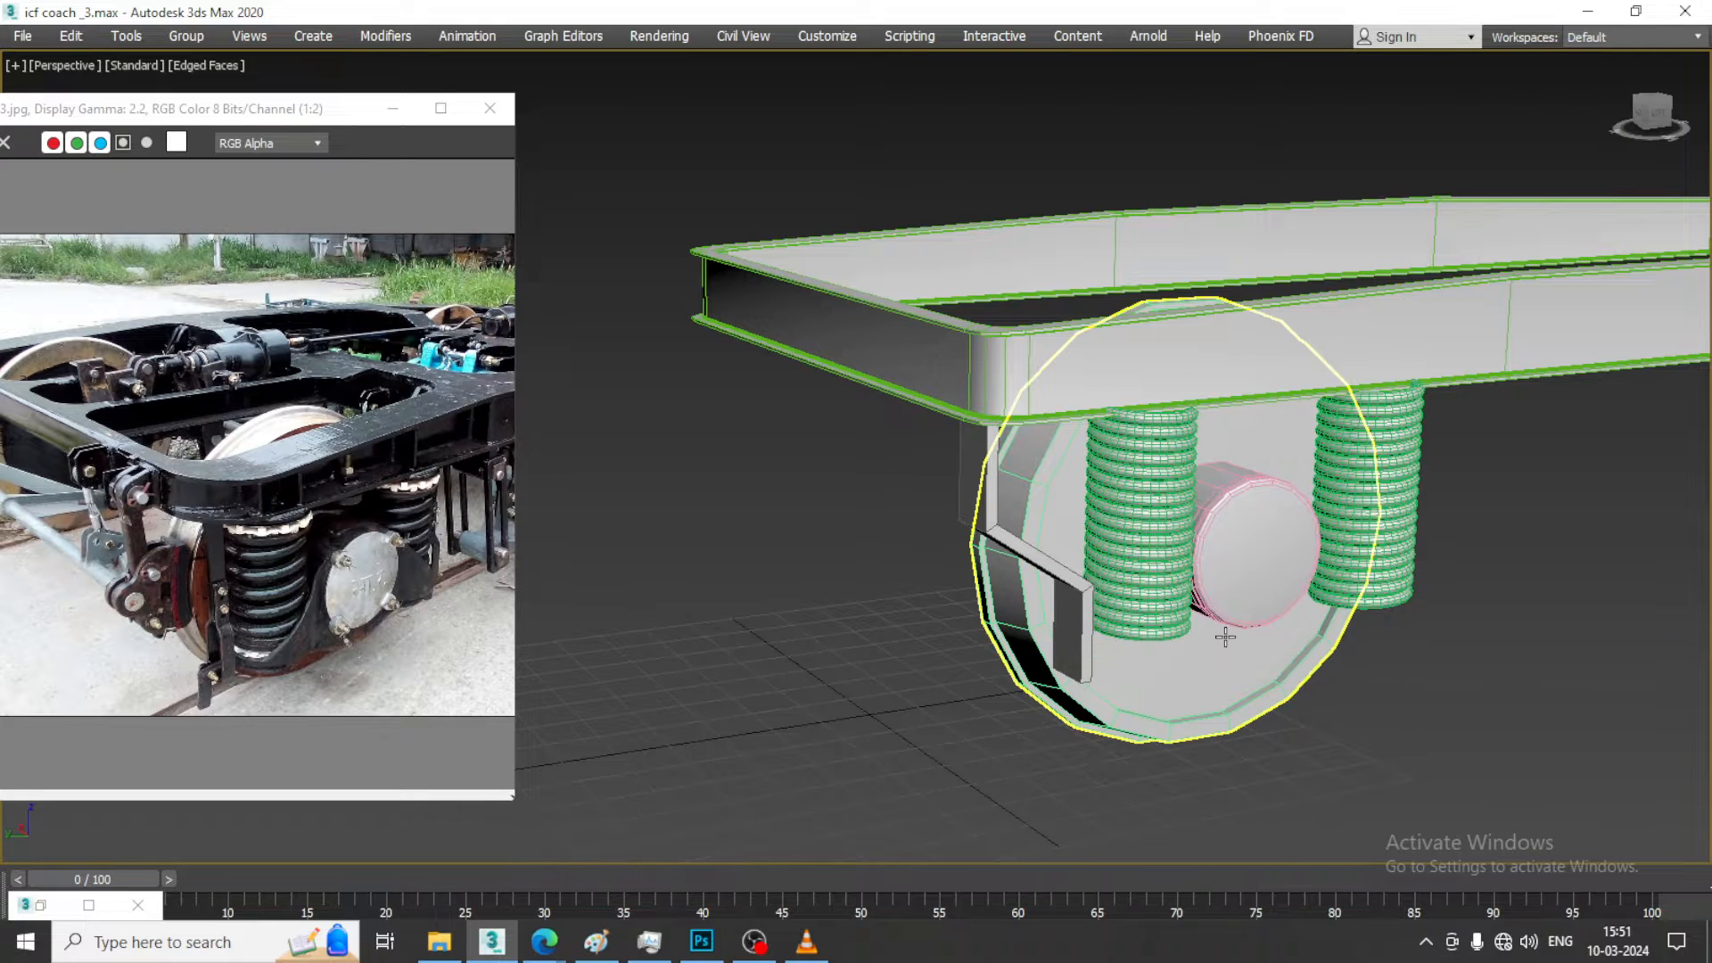
key("ctrl+x")
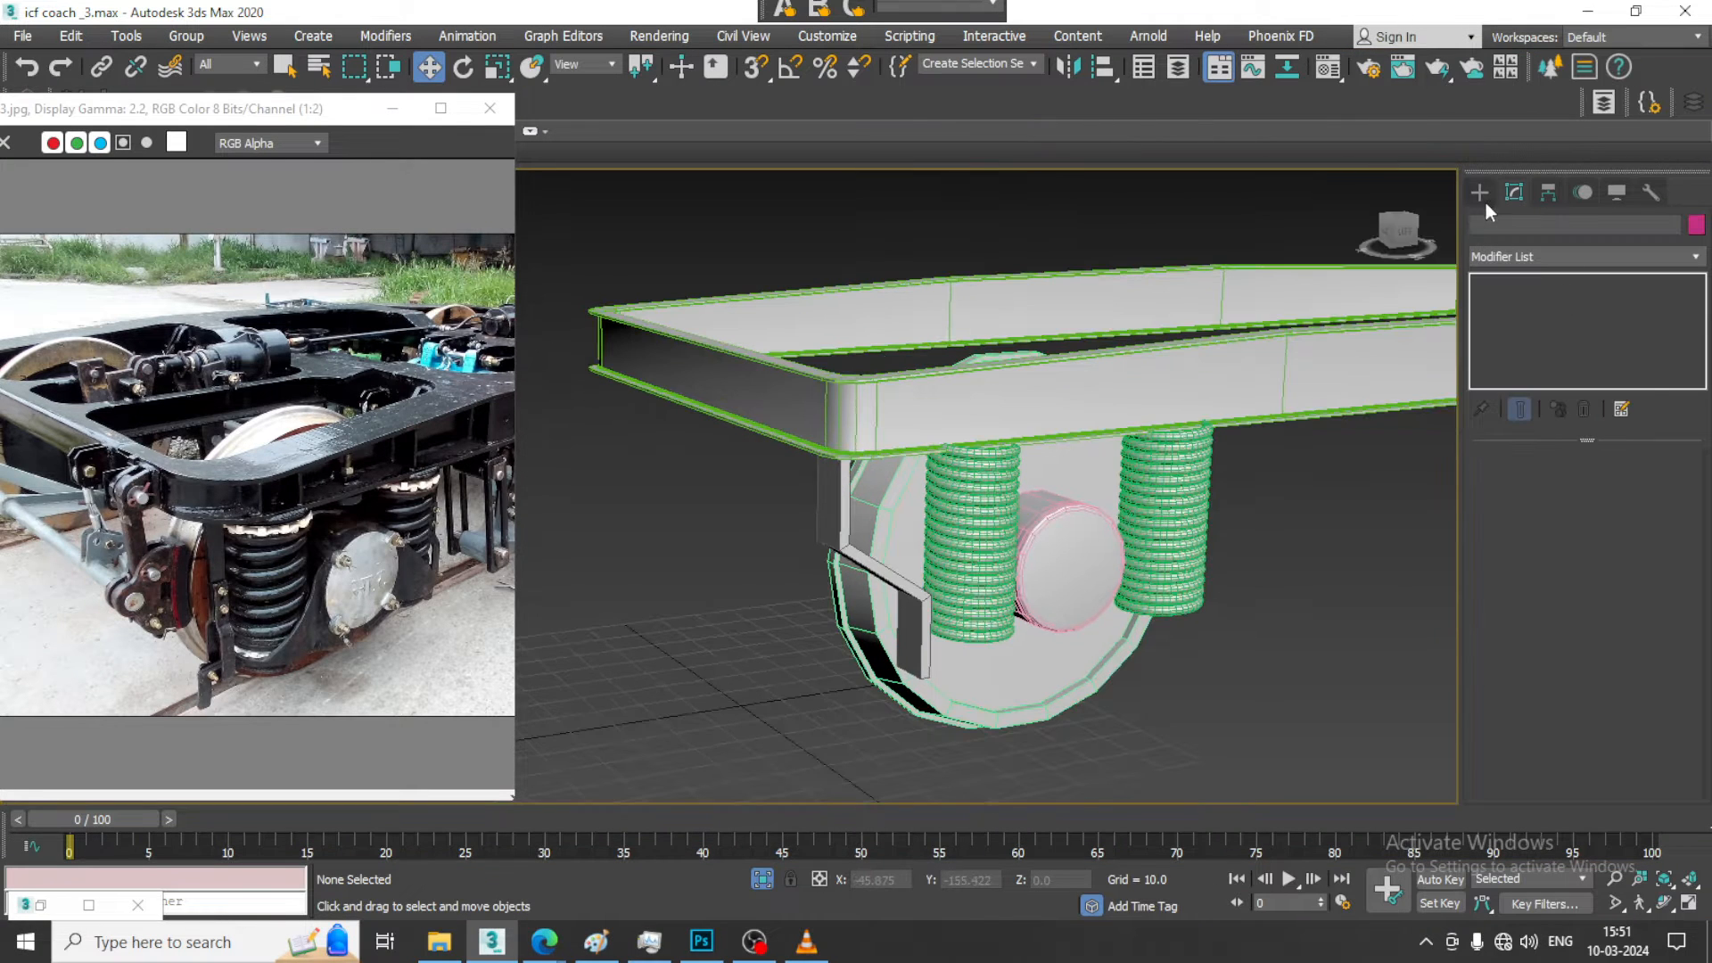
Draw a flat cylinder with a radius of about 8.4 over the front spring in the Top view
left_click(1481, 196)
key("alt+w")
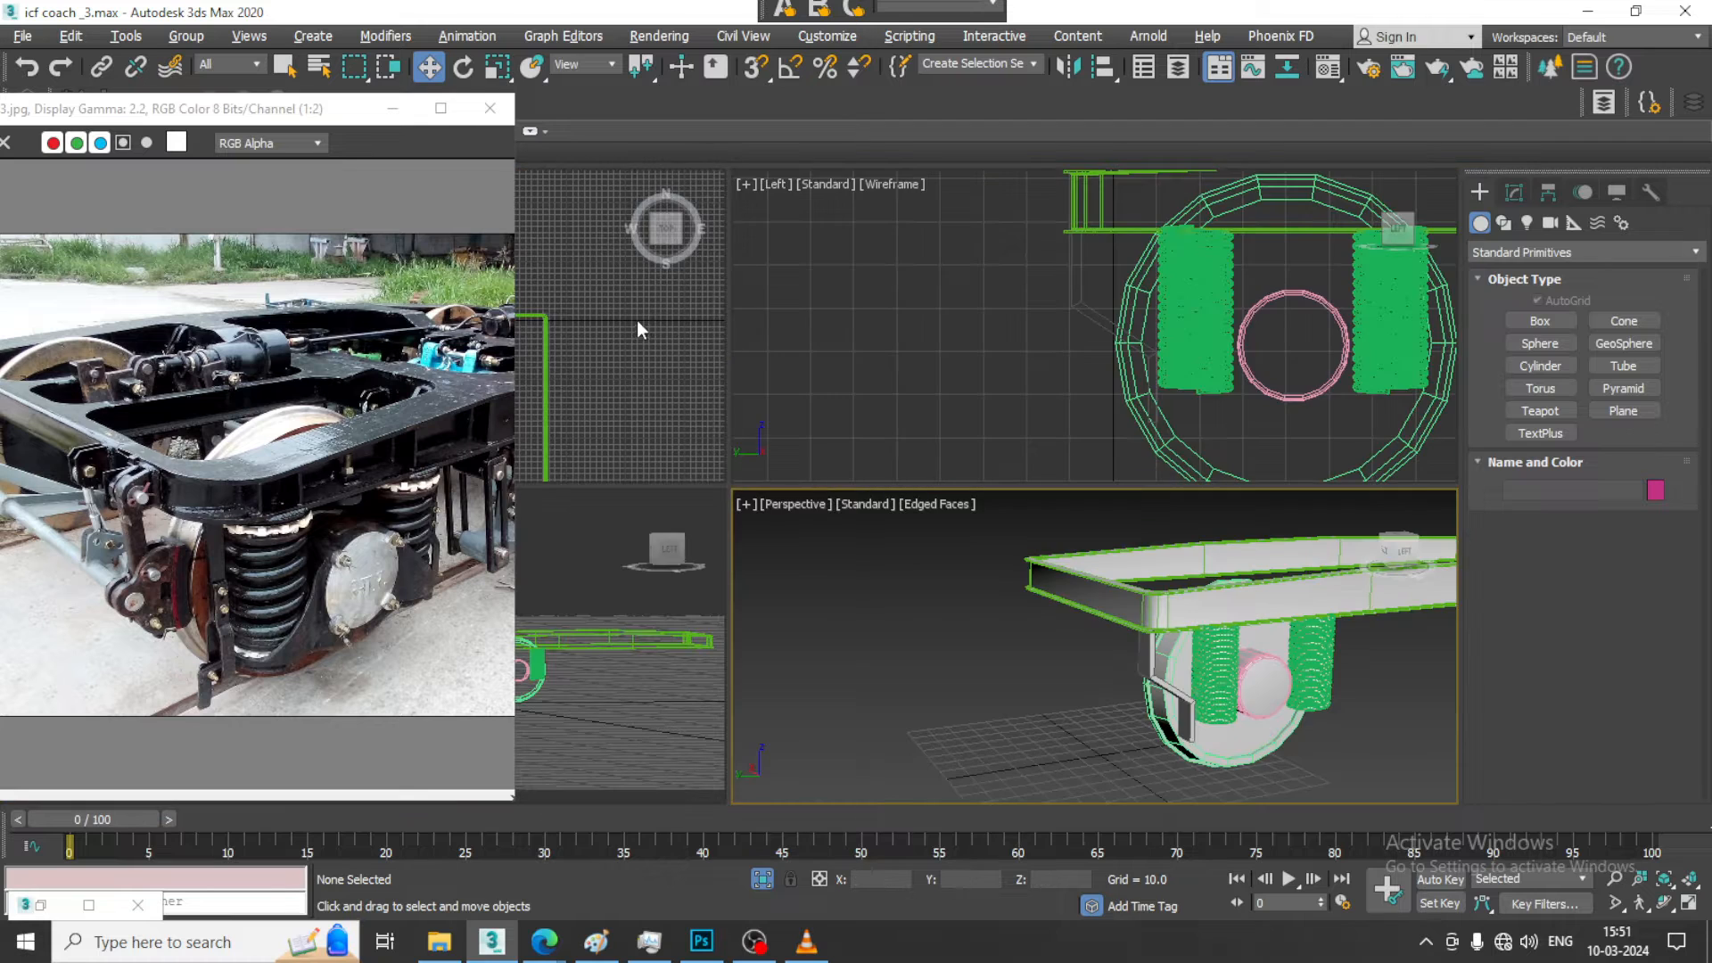
left_click(638, 323)
key("alt+w")
left_click(1541, 365)
scroll(1063, 459, "up", 6)
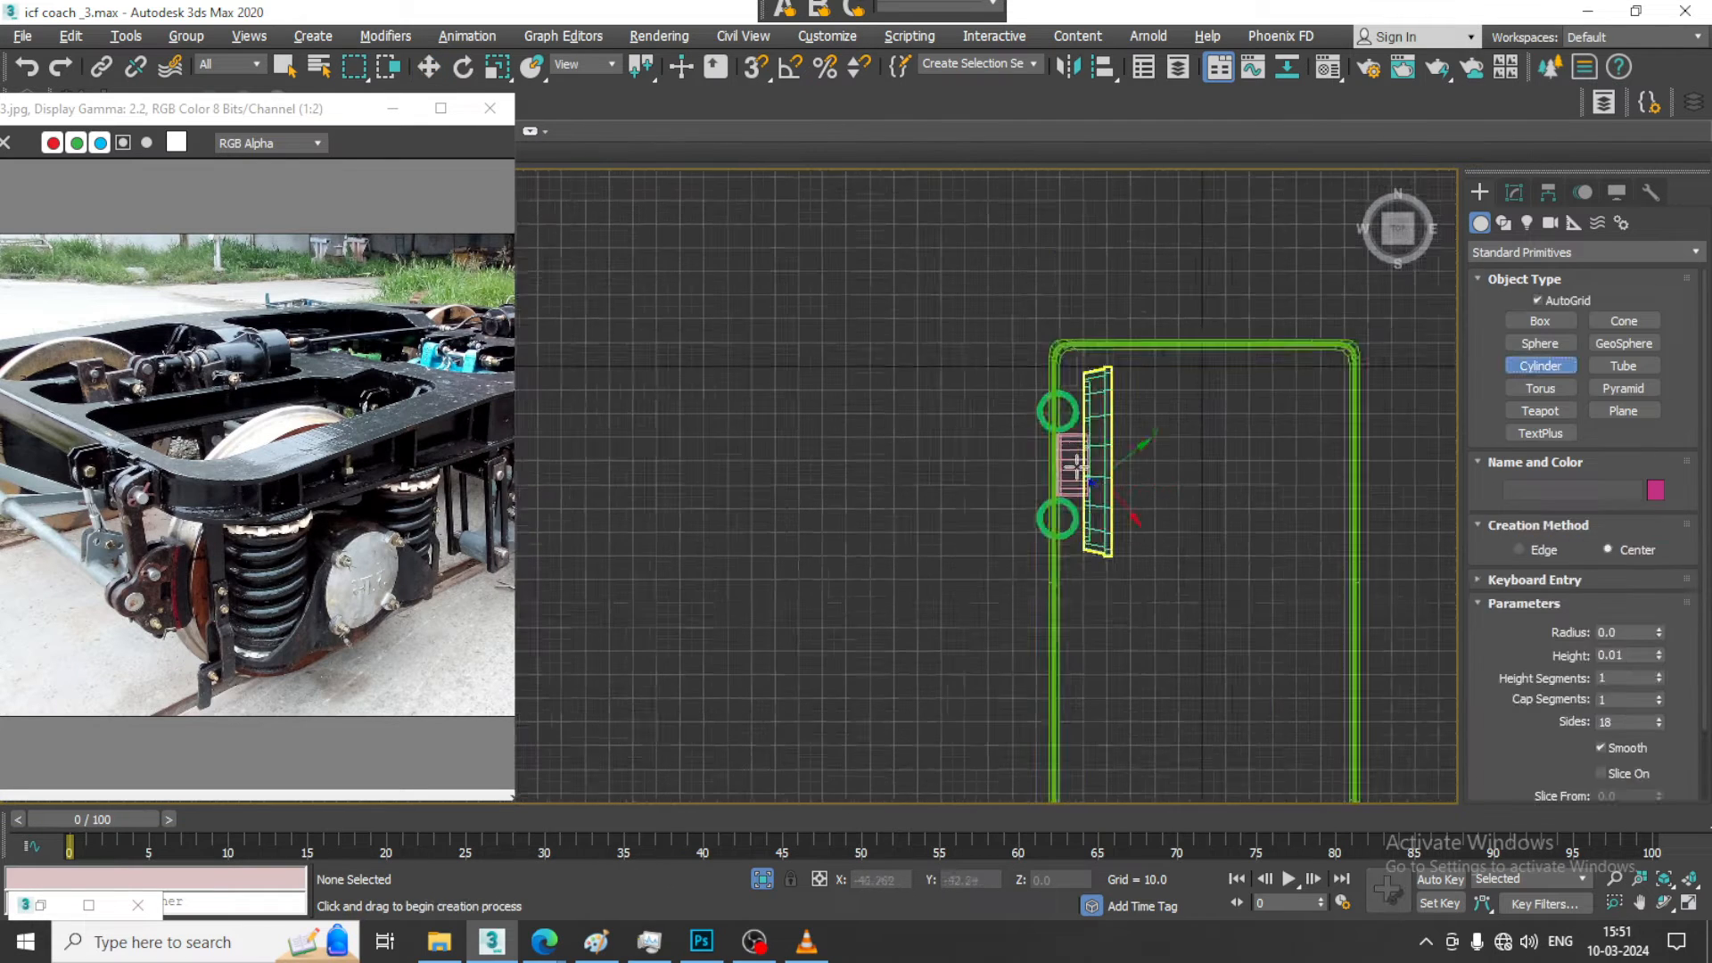
scroll(1164, 410, "up", 3)
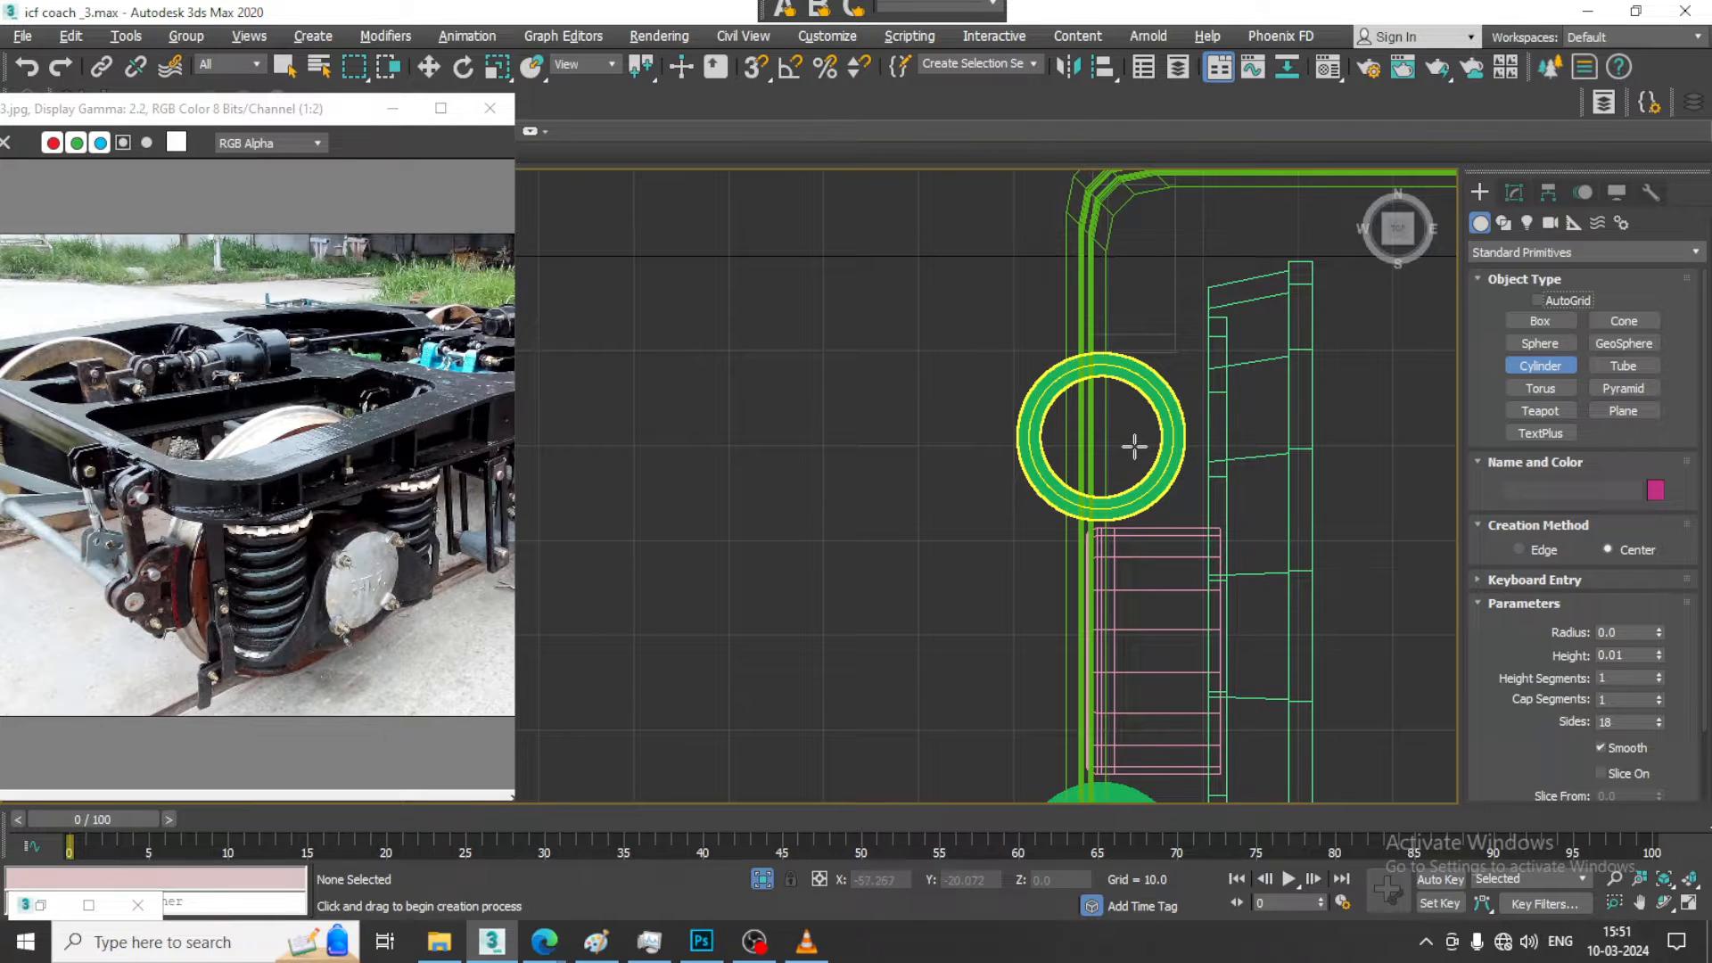
left_click_drag(1134, 446, 1192, 504)
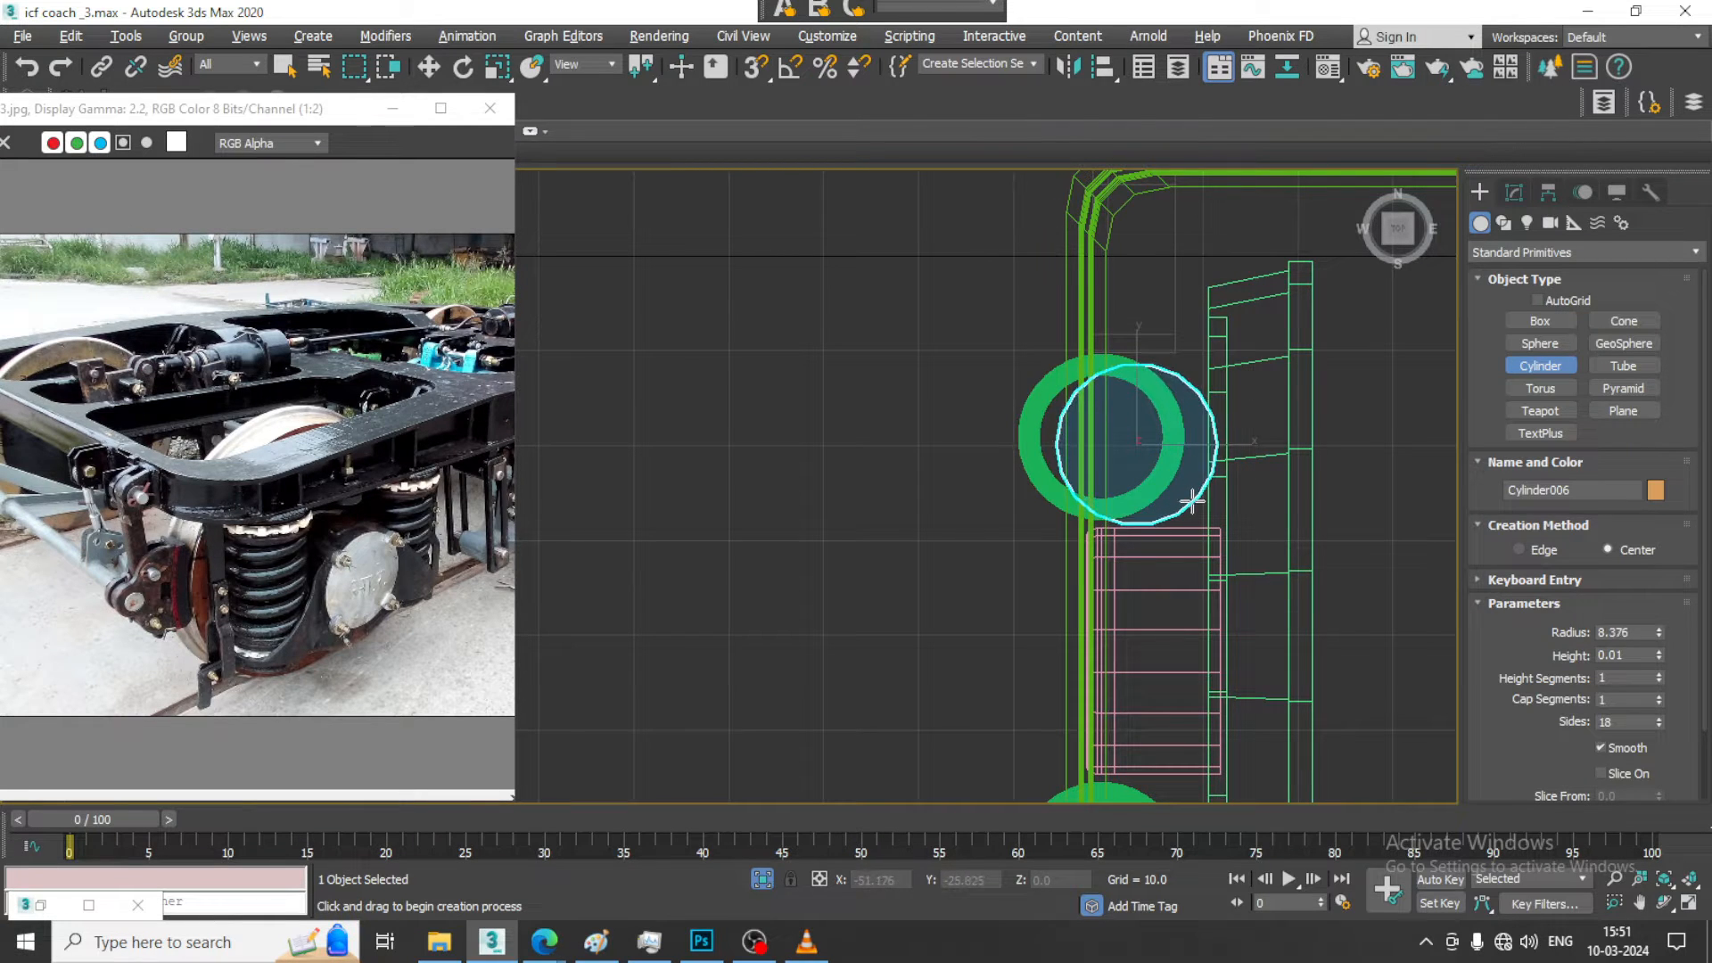
key("w")
Scale the disc up uniformly and raise it to the front spring's base, at Z about 28.95
key("alt+w")
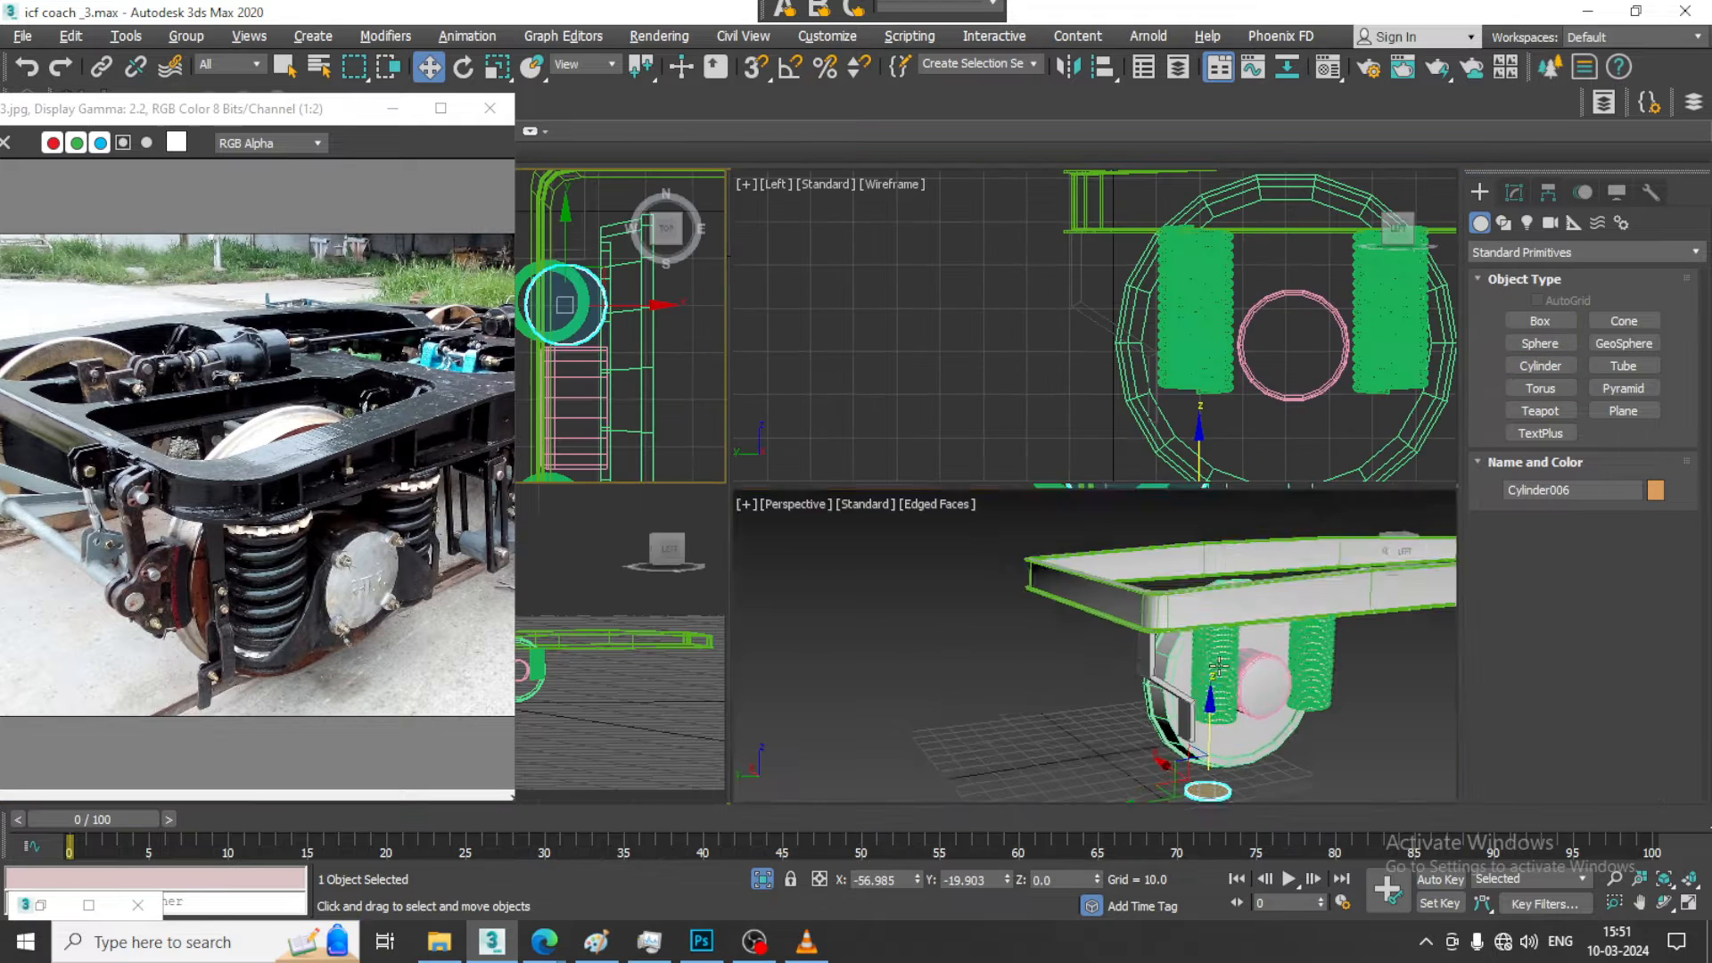
middle_click_drag(1235, 662, 1179, 655, "alt")
key("alt+w")
middle_click_drag(972, 585, 1025, 538)
key("r")
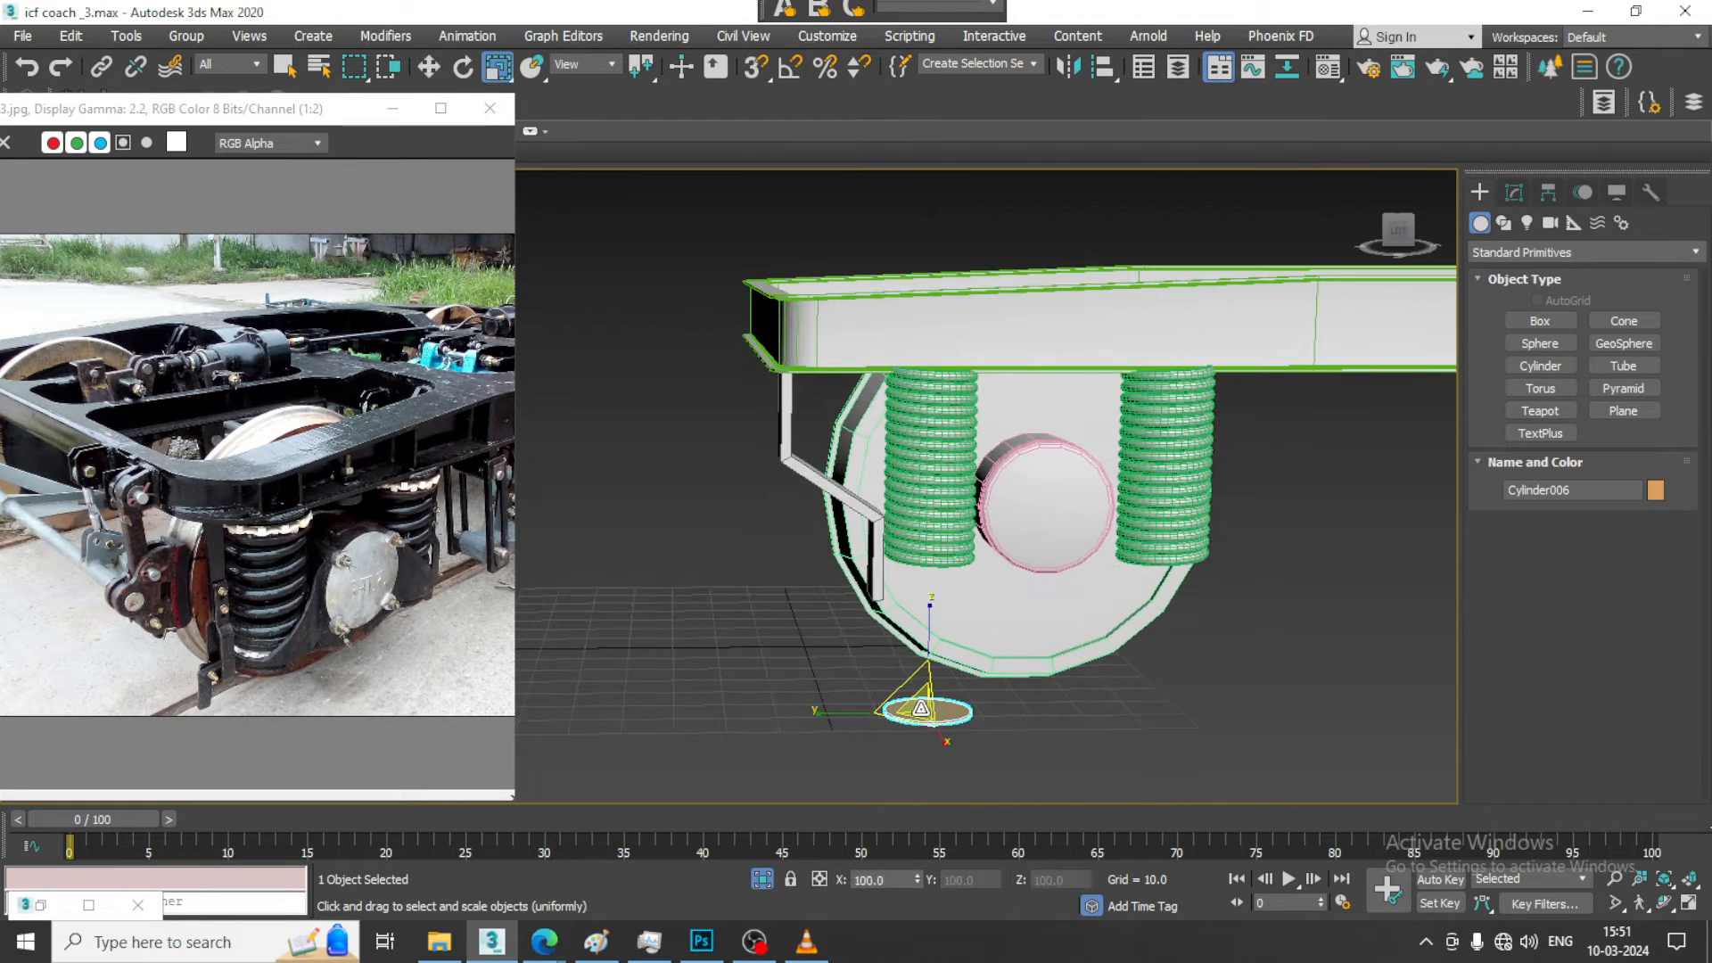
left_click_drag(896, 686, 871, 667)
key("w")
left_click_drag(931, 619, 953, 498)
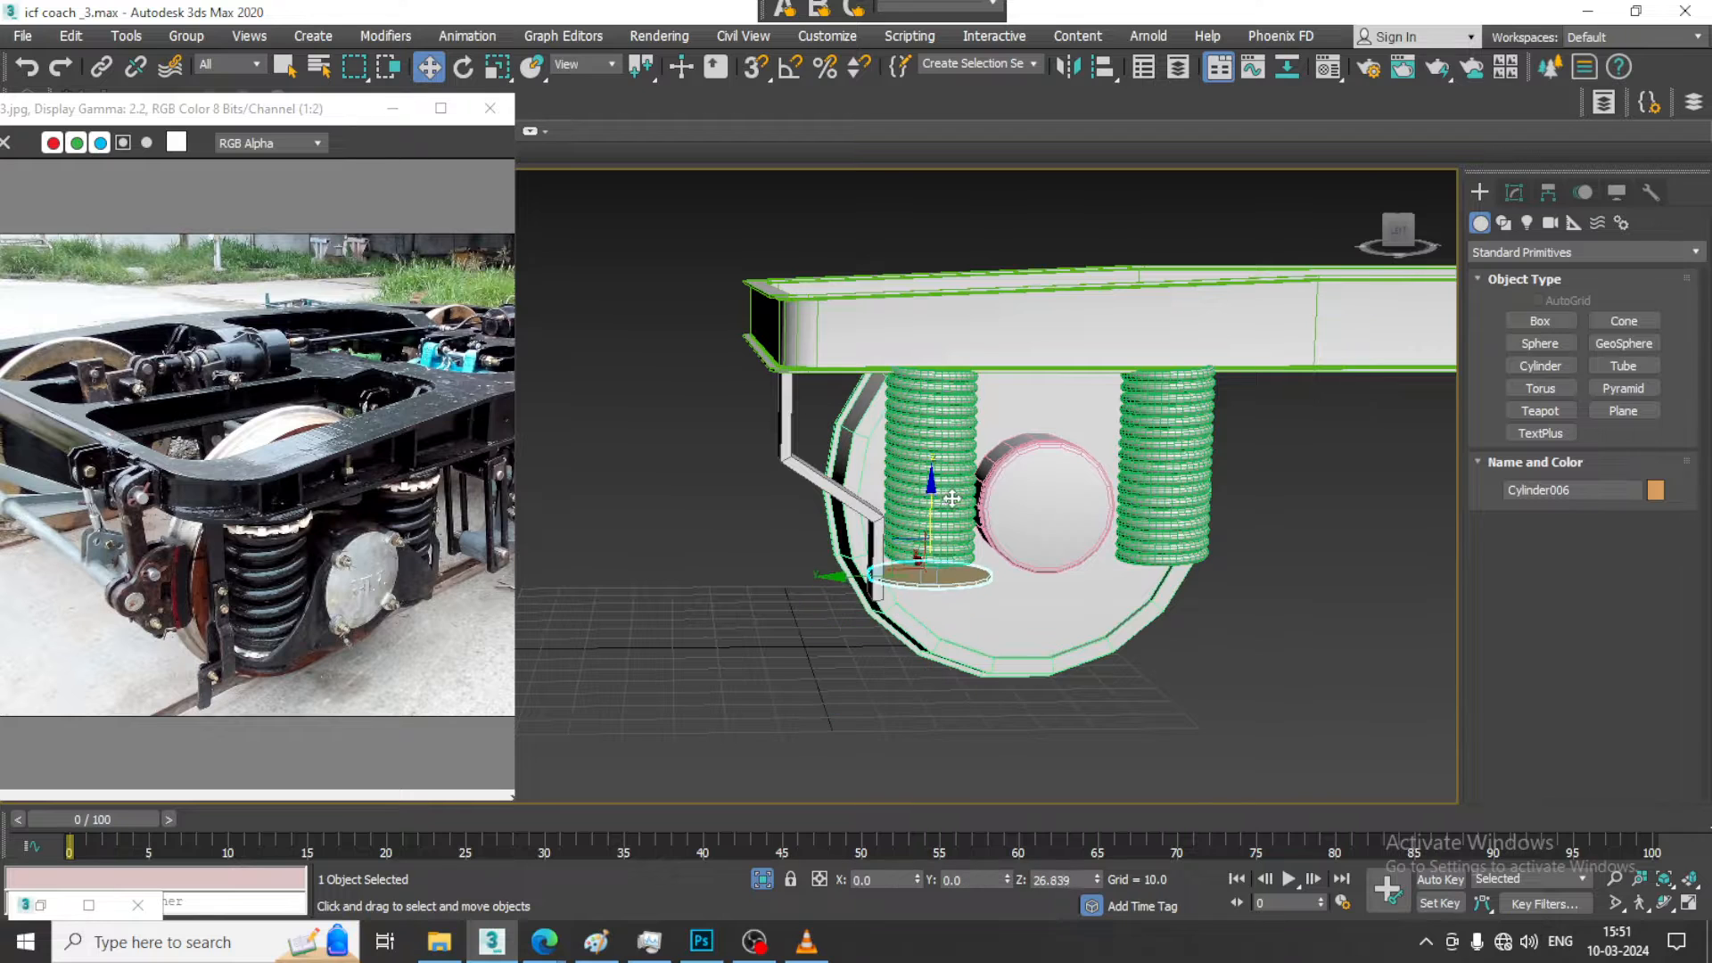
scroll(1067, 534, "up", 5)
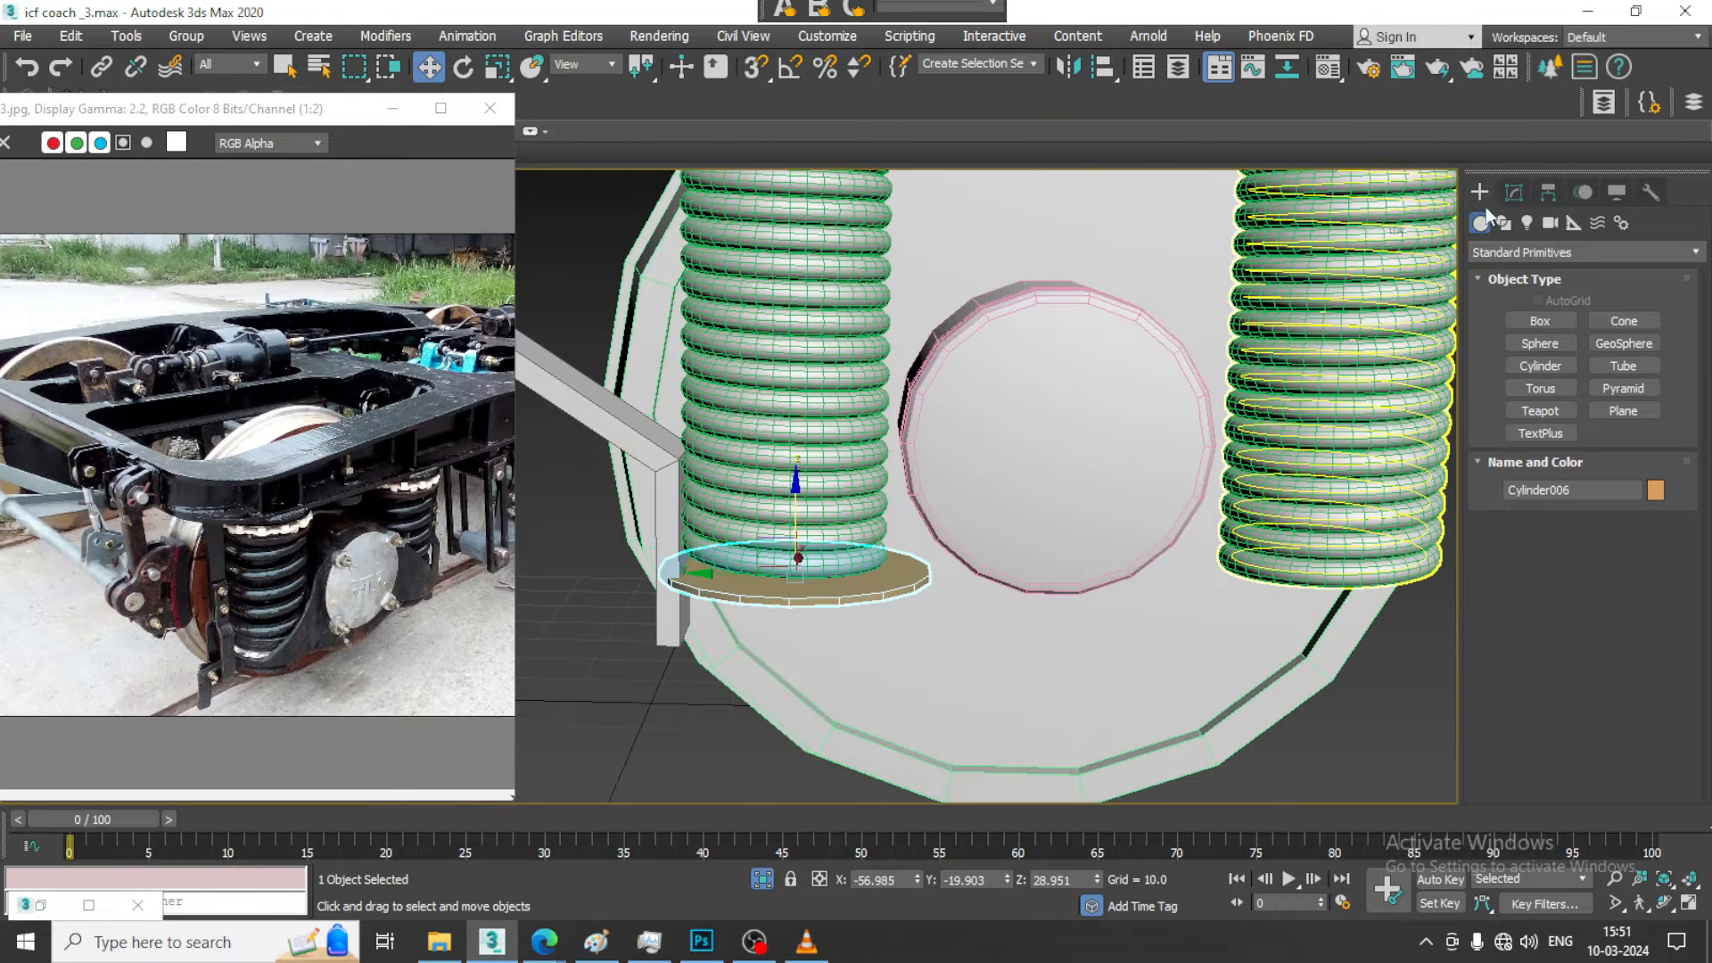
Thicken the disc to a height of about 1.09 and delete the bent bracket beside the spring
left_click(1515, 192)
left_click_drag(1657, 515, 1657, 488)
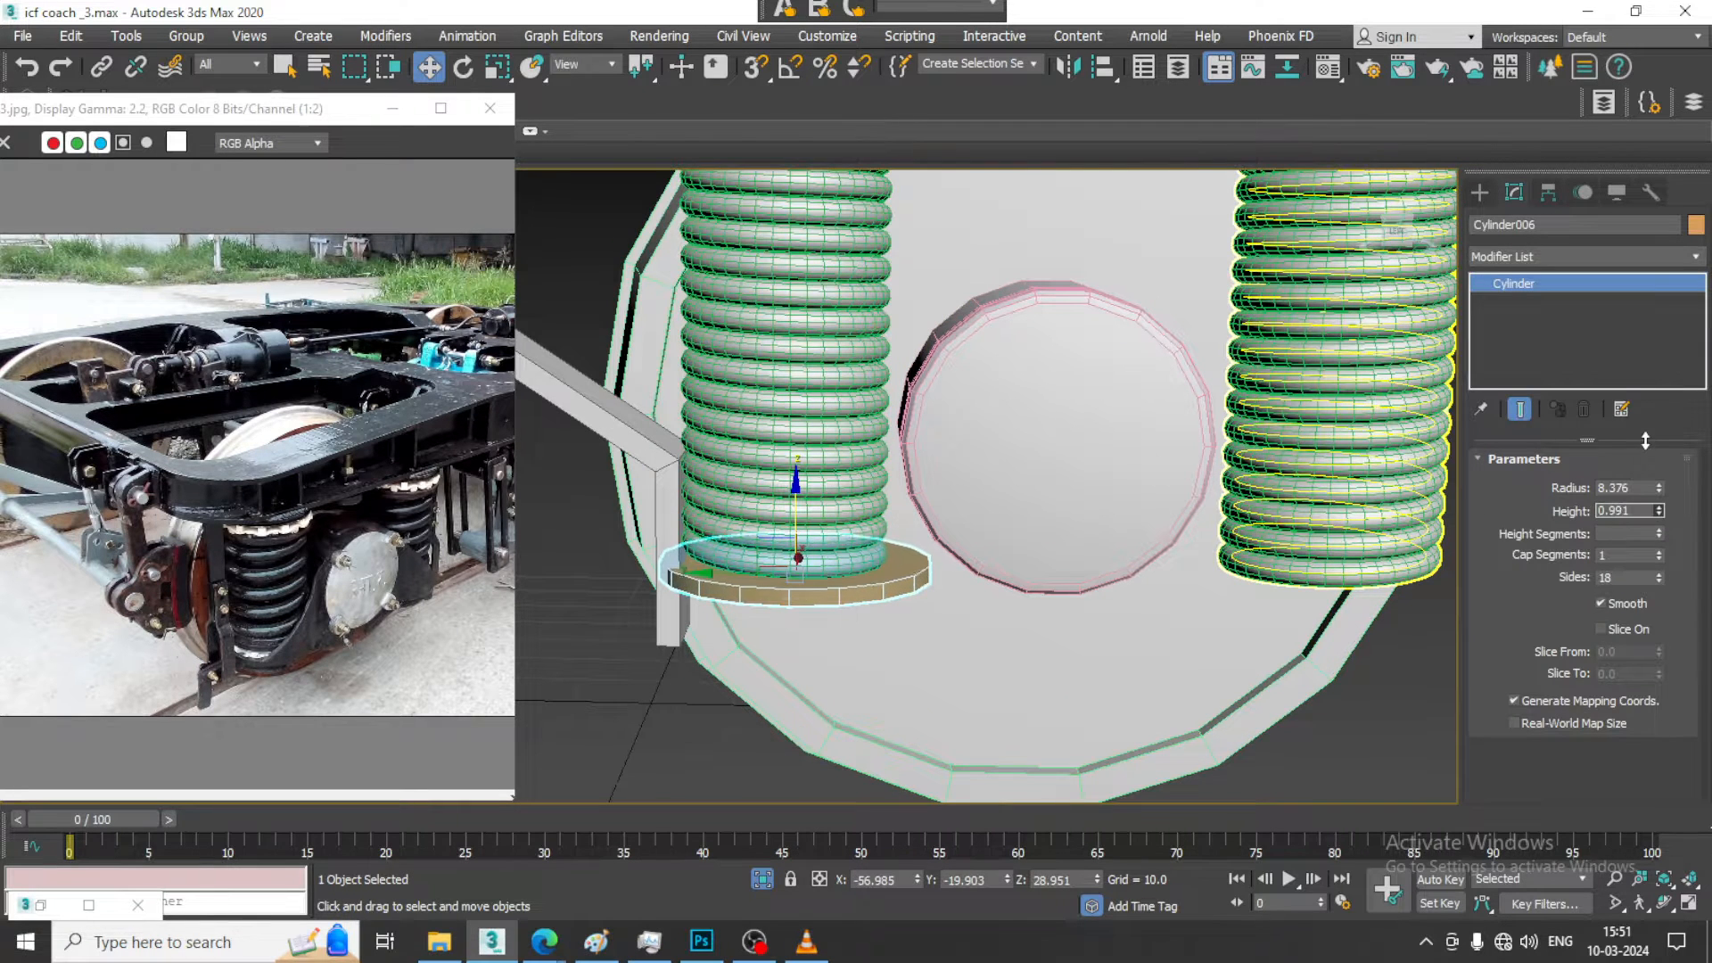
middle_click_drag(920, 460, 962, 457, "alt")
left_click(616, 404)
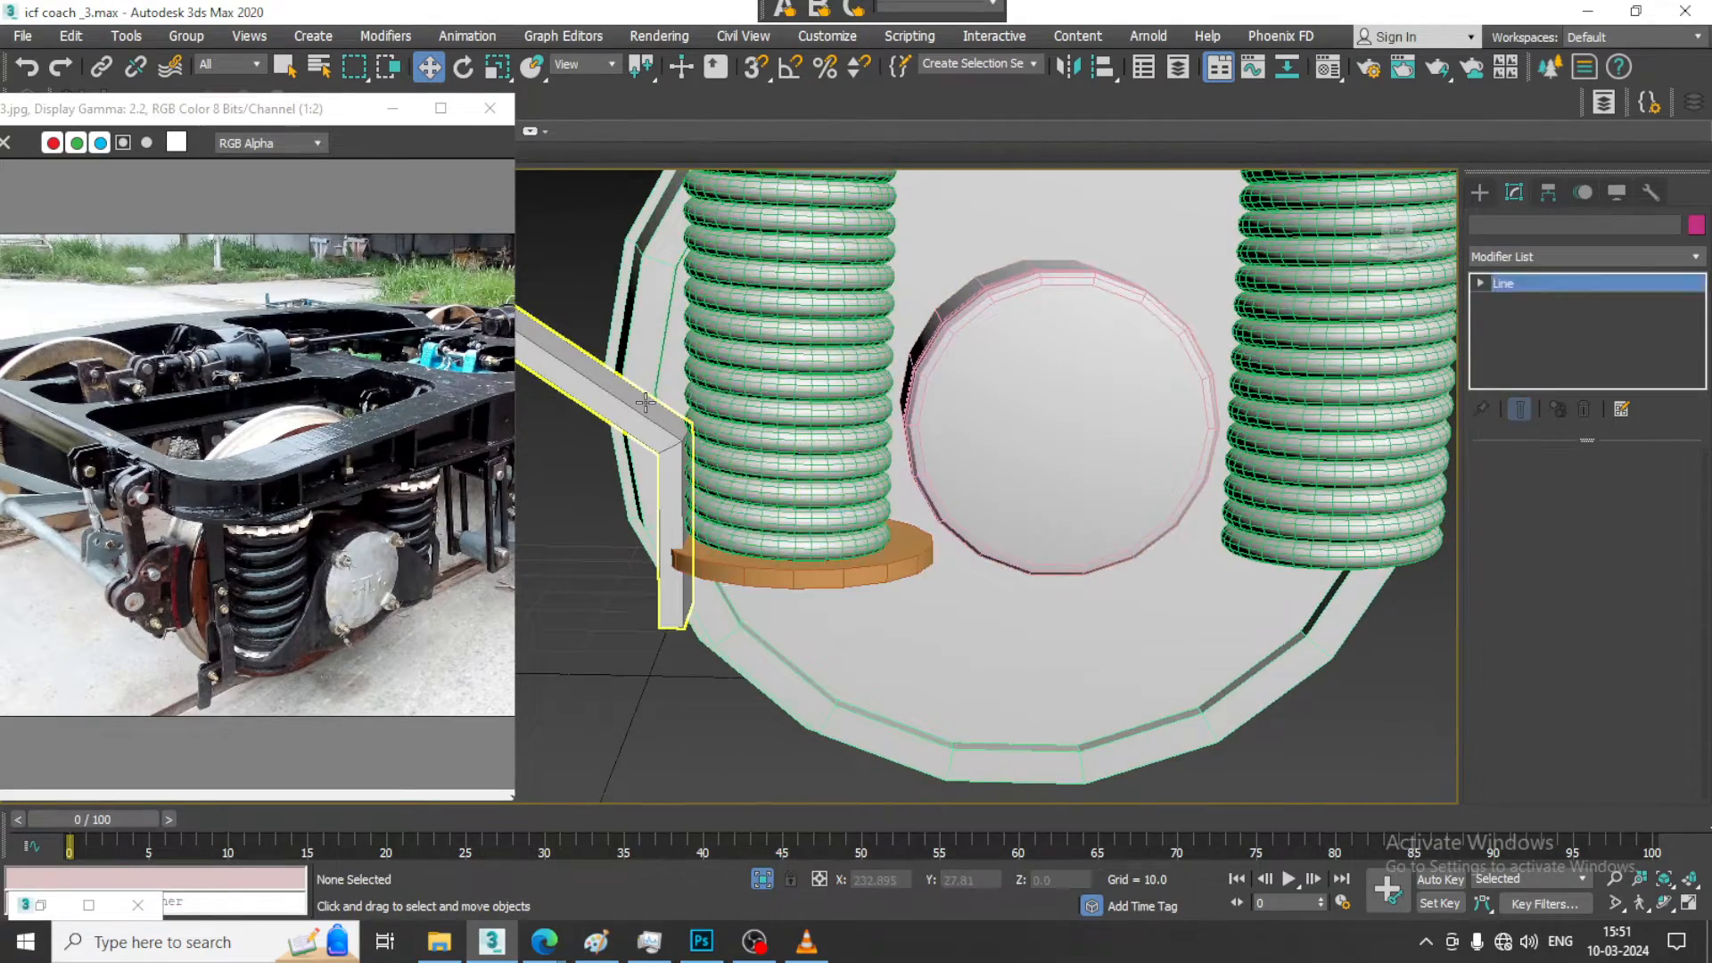
key("Delete")
Lower the disc slightly to Z about 28.49 and convert it to an Editable Poly
left_click(840, 571)
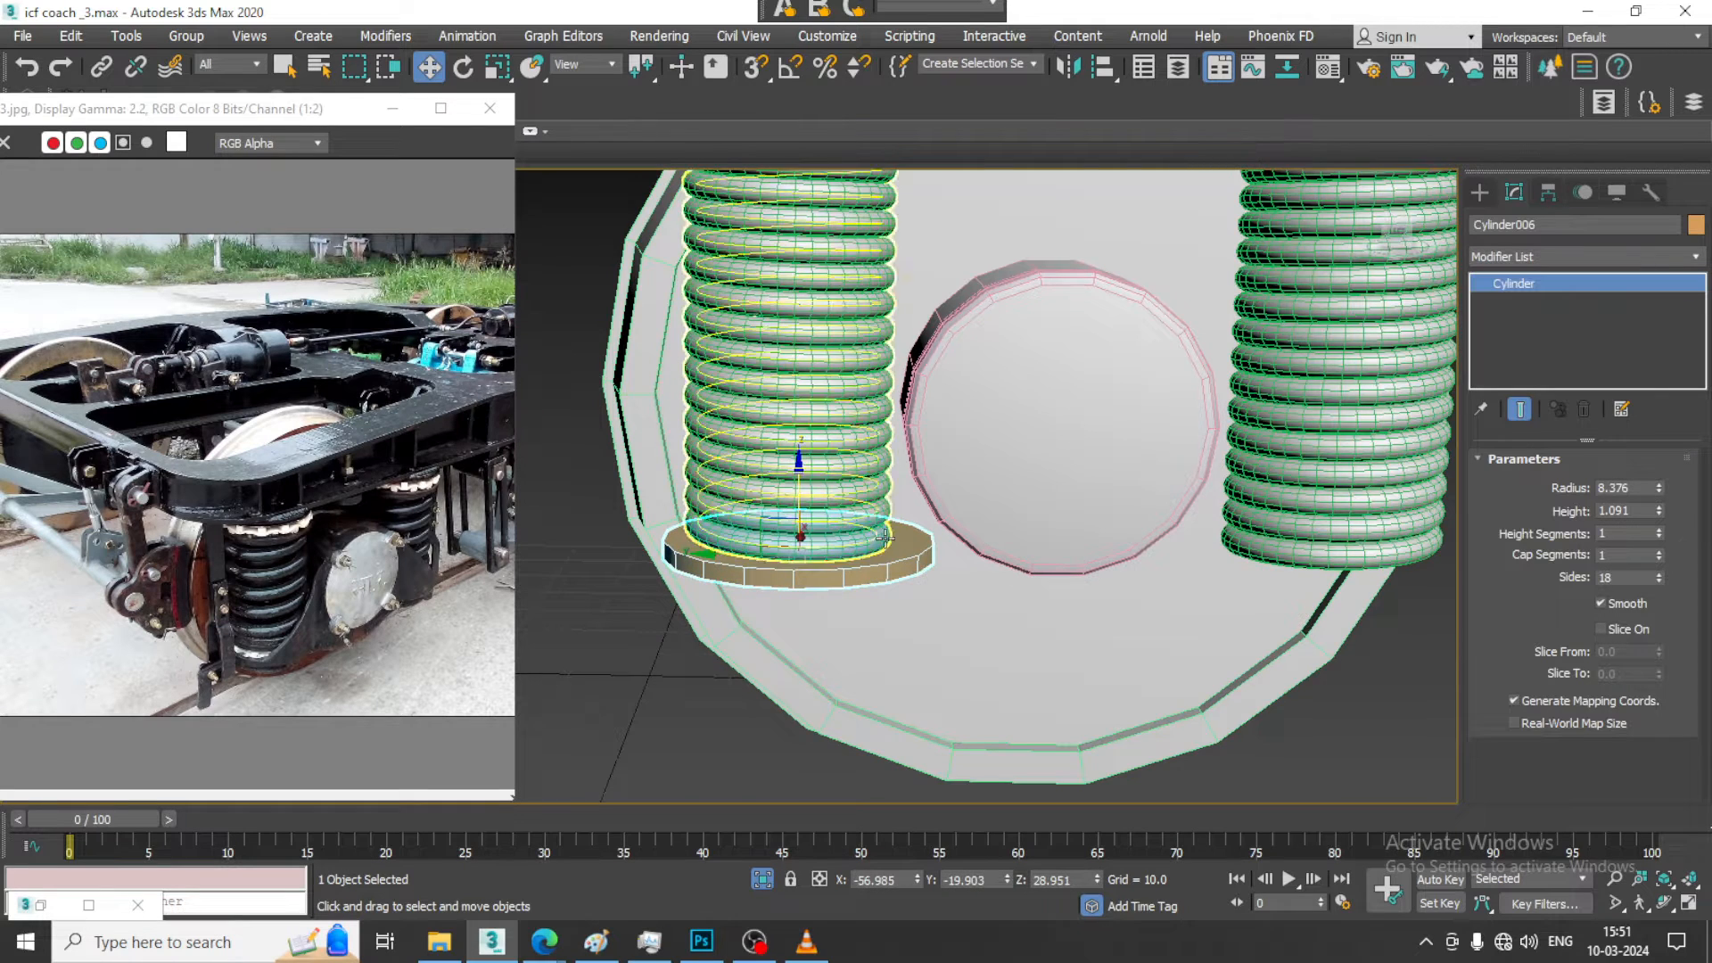
scroll(823, 499, "up", 4)
middle_click_drag(823, 470, 844, 469, "alt")
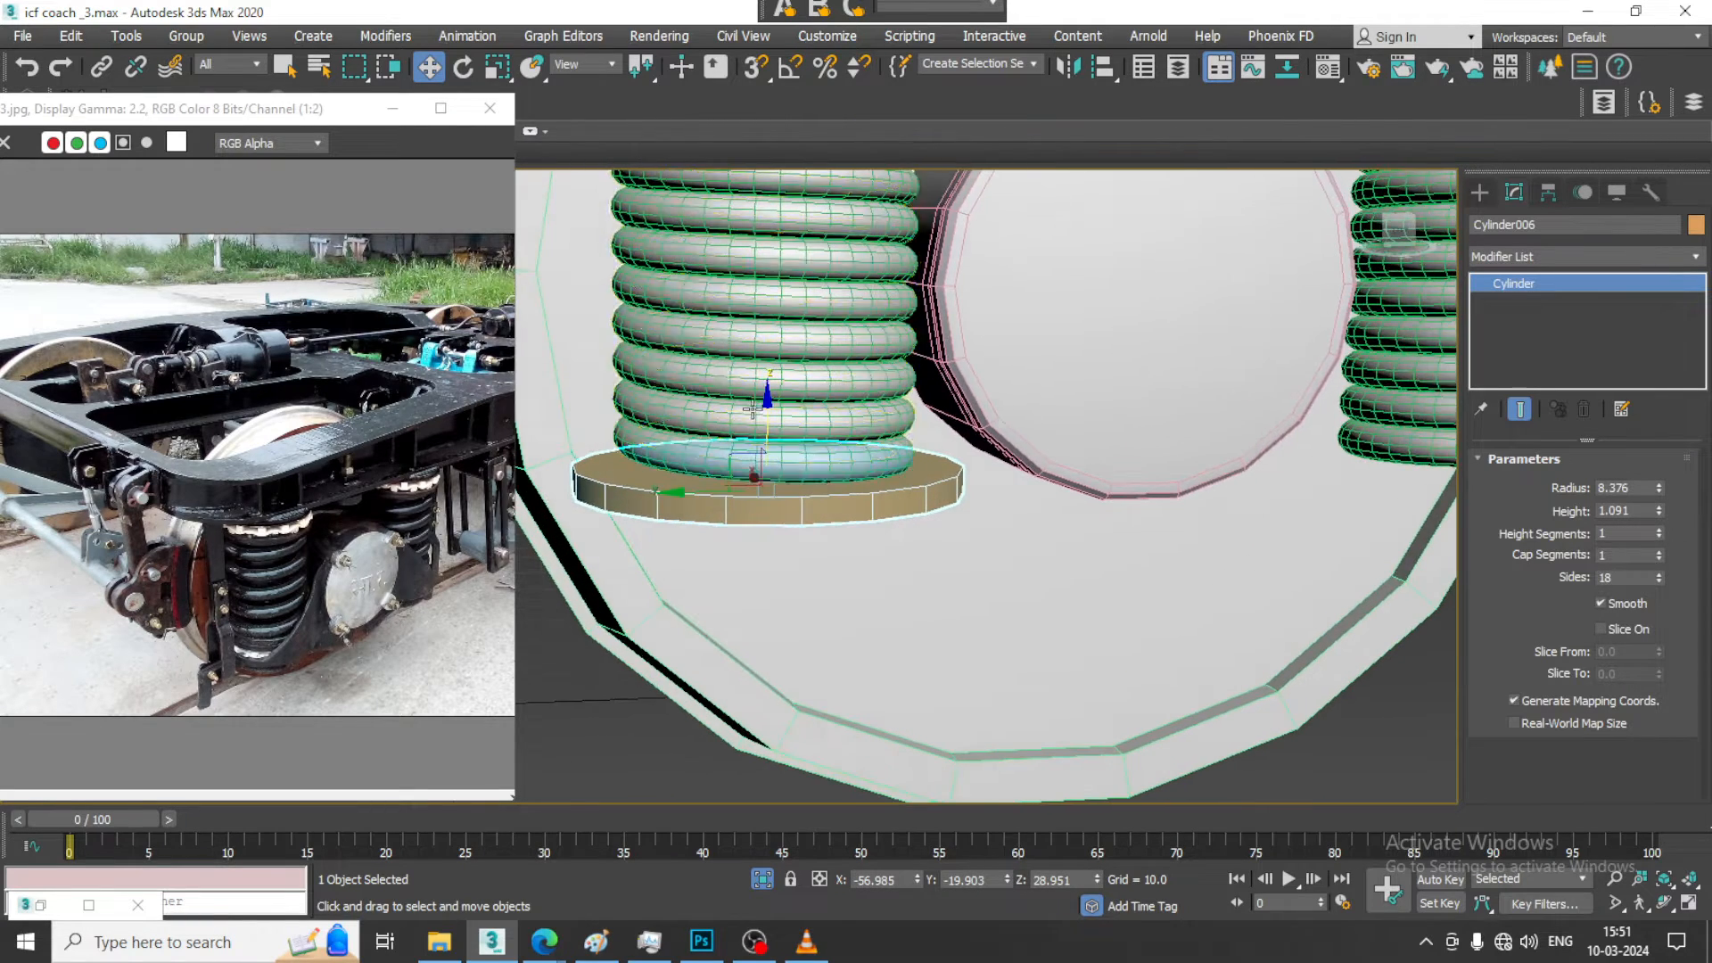
left_click_drag(767, 415, 767, 424)
middle_click_drag(951, 459, 802, 528, "alt")
right_click(804, 530)
mouse_move(908, 753)
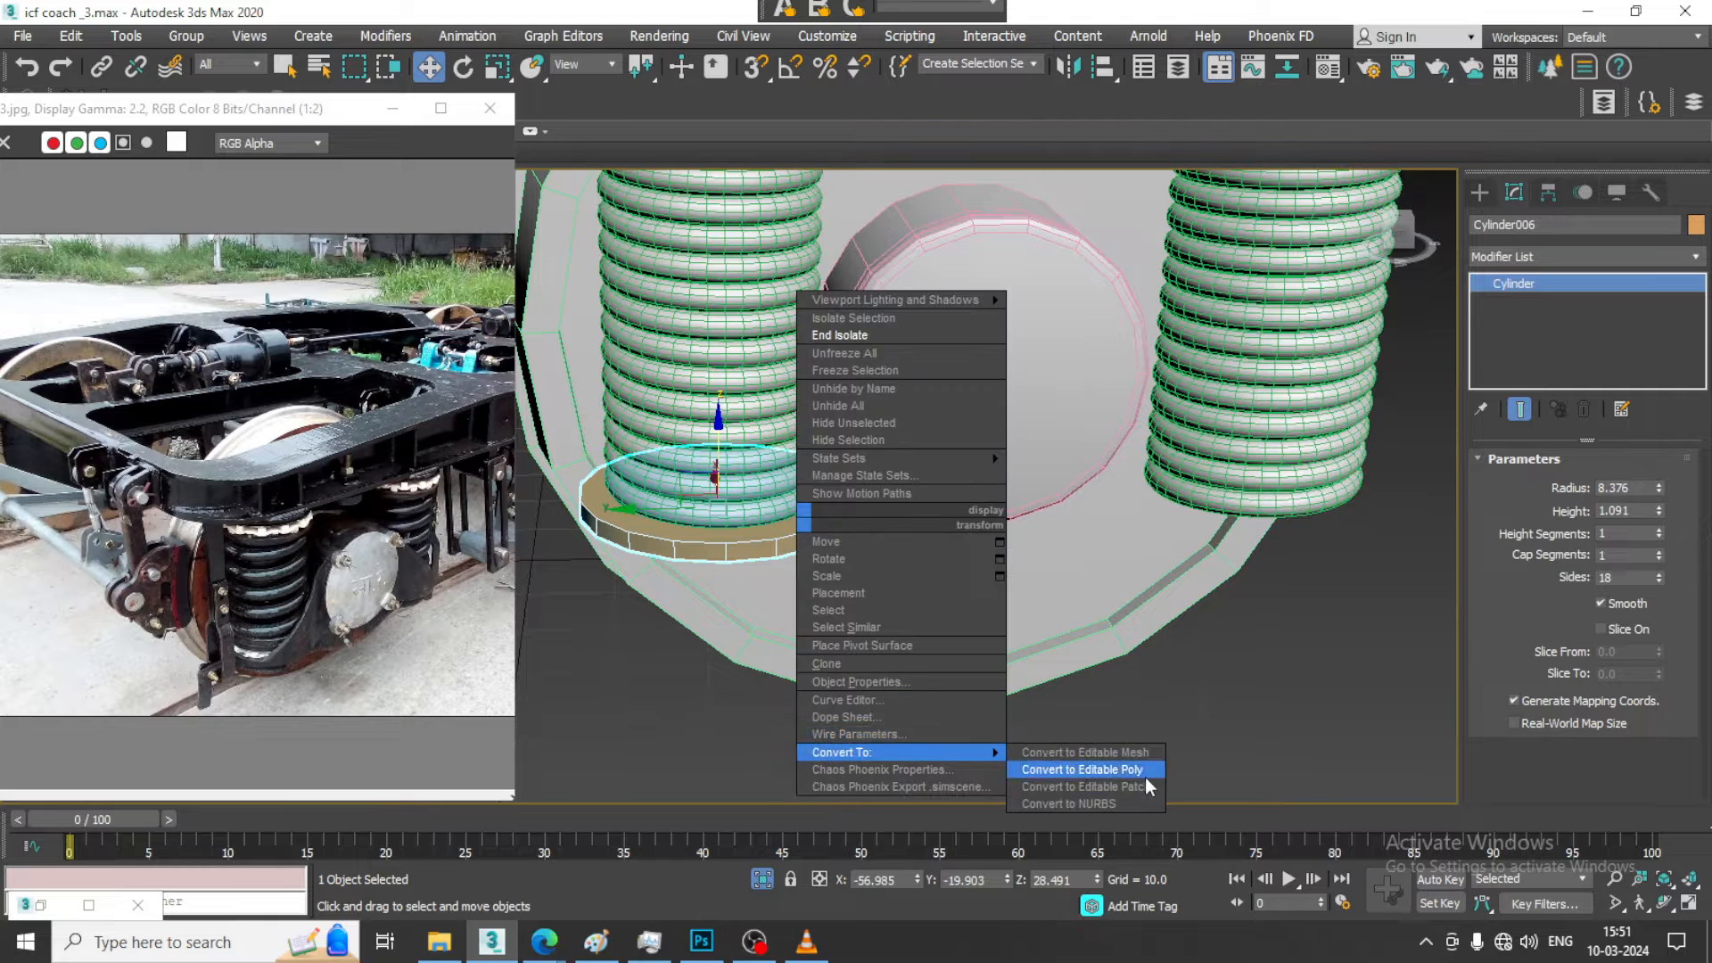
left_click(1097, 769)
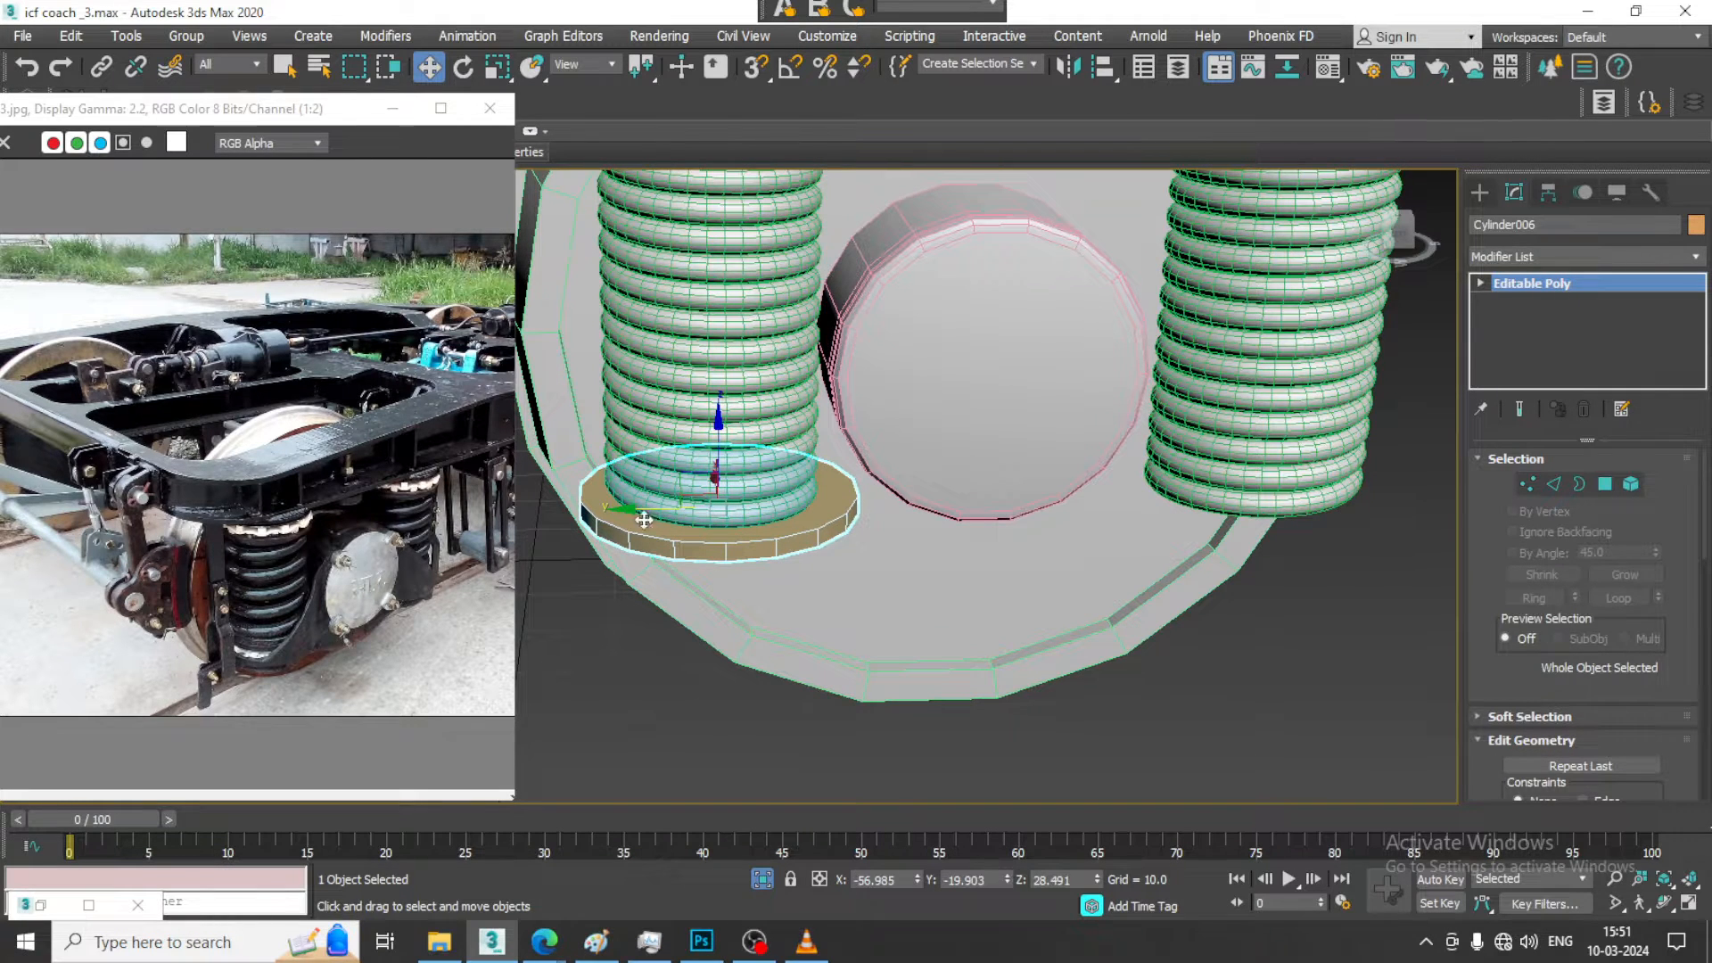
Copy the disc along Y to sit beneath the second spring, at Y about -64.6
left_click_drag(629, 523, 808, 525, "shift")
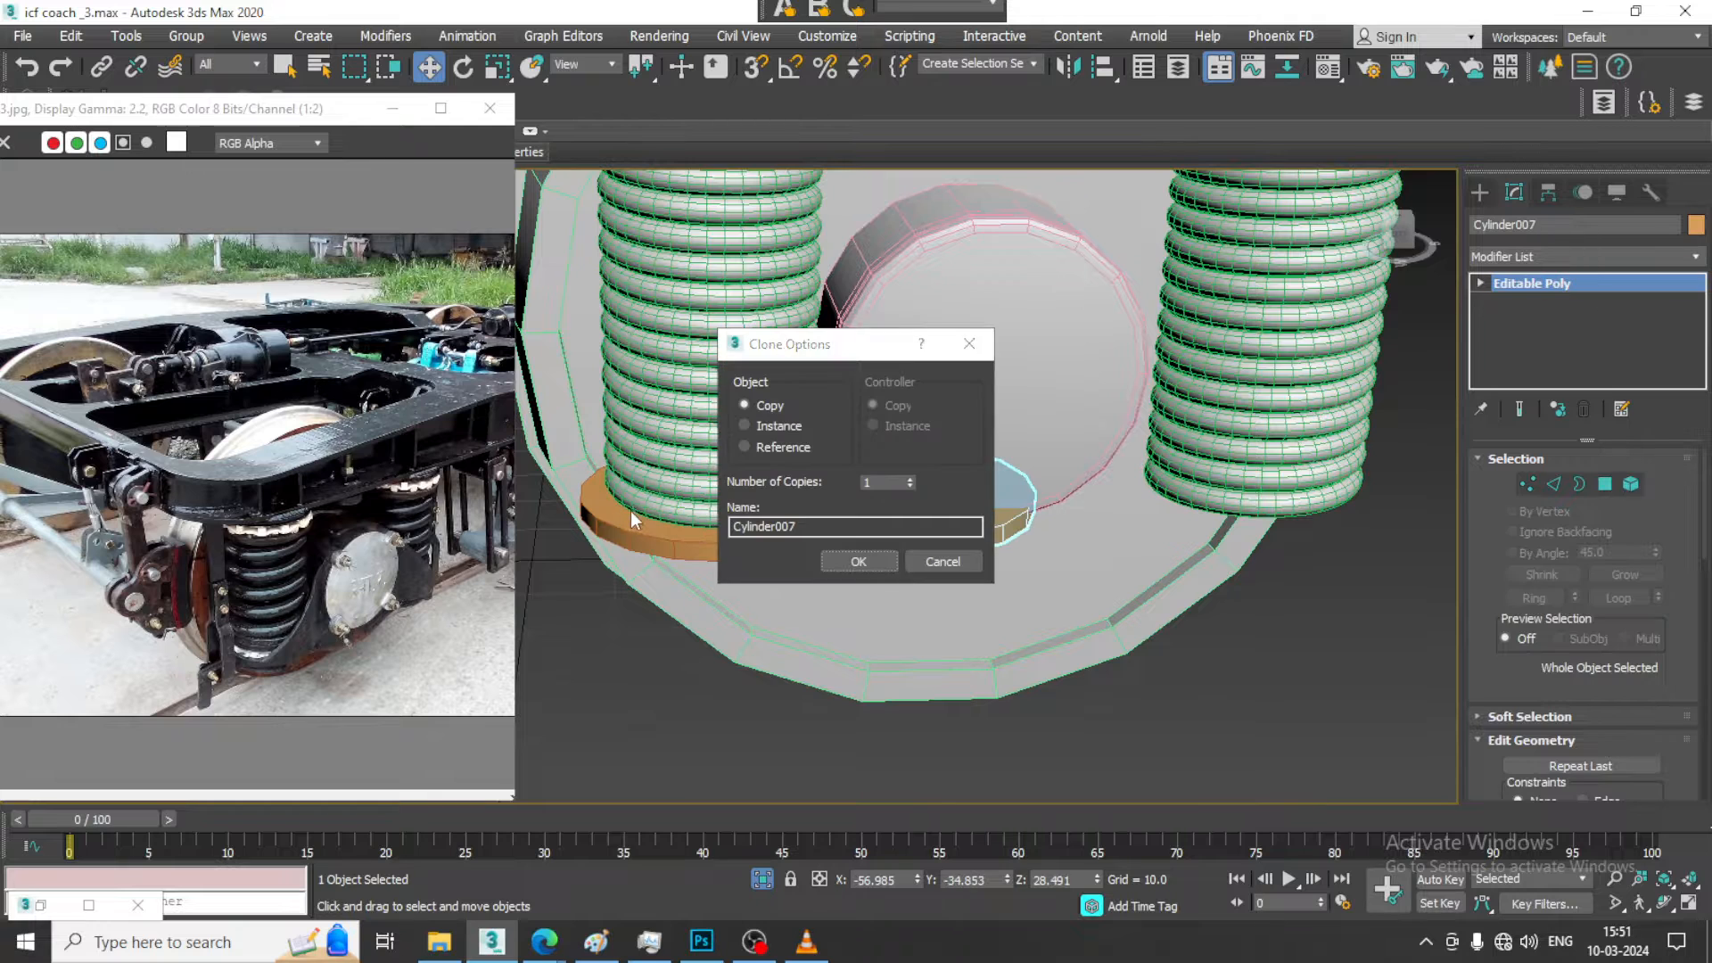
left_click(944, 562)
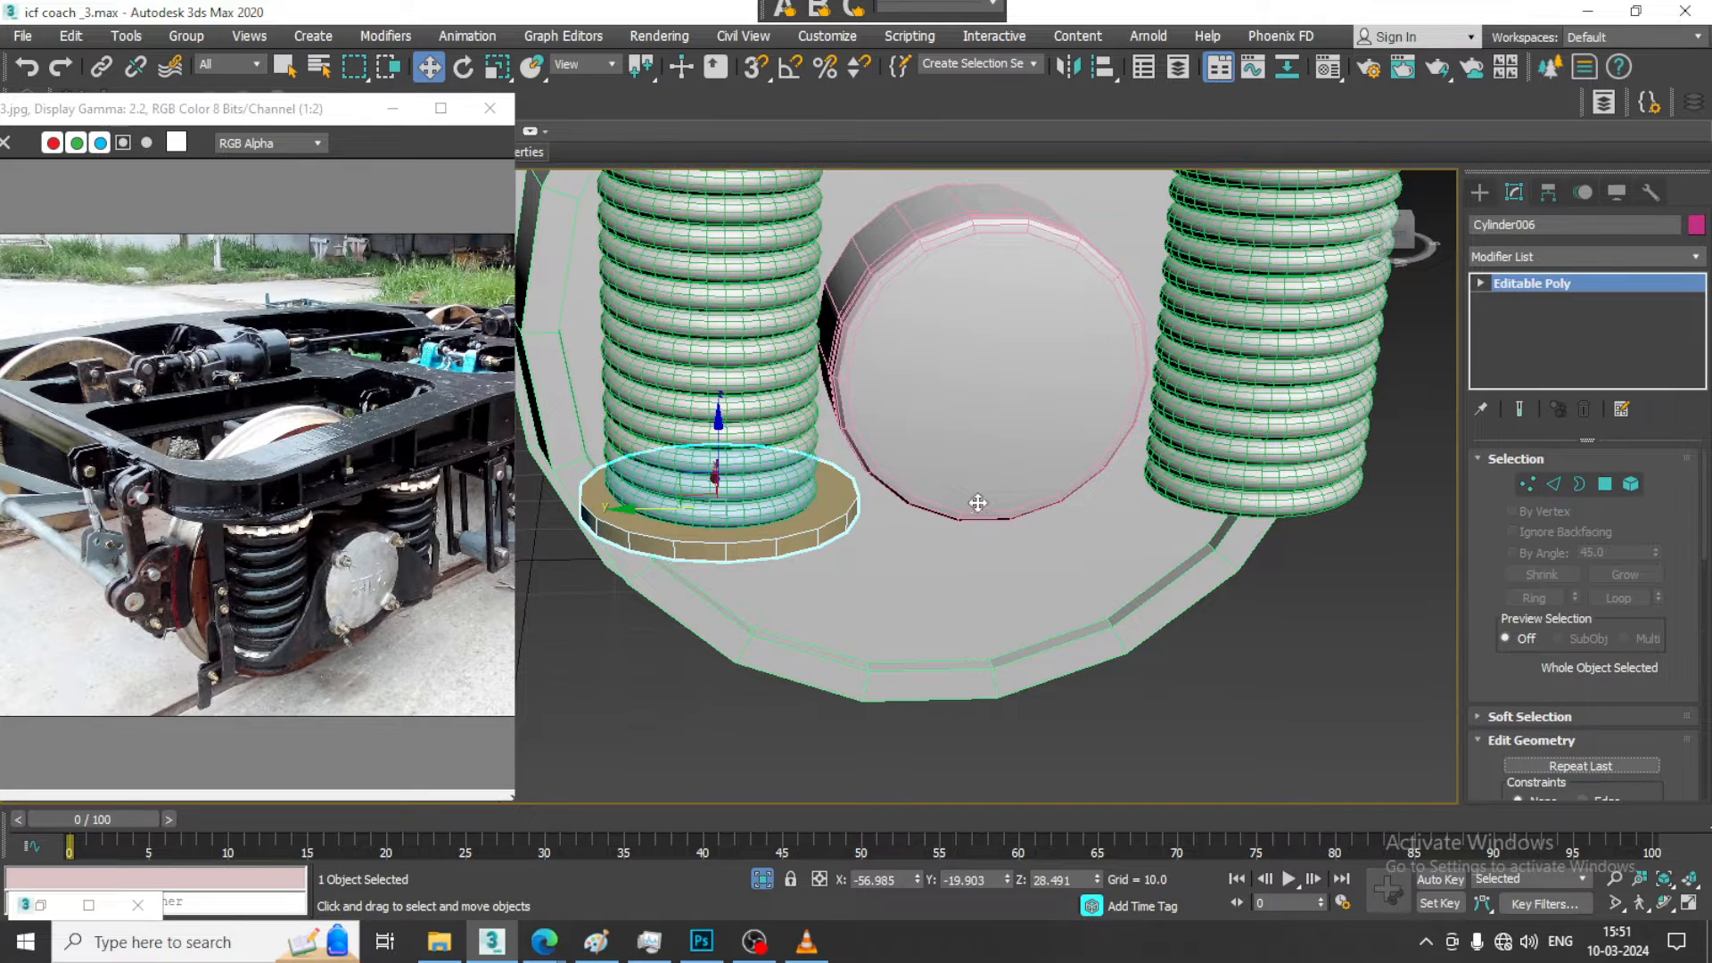
left_click_drag(979, 503, 1164, 492, "shift")
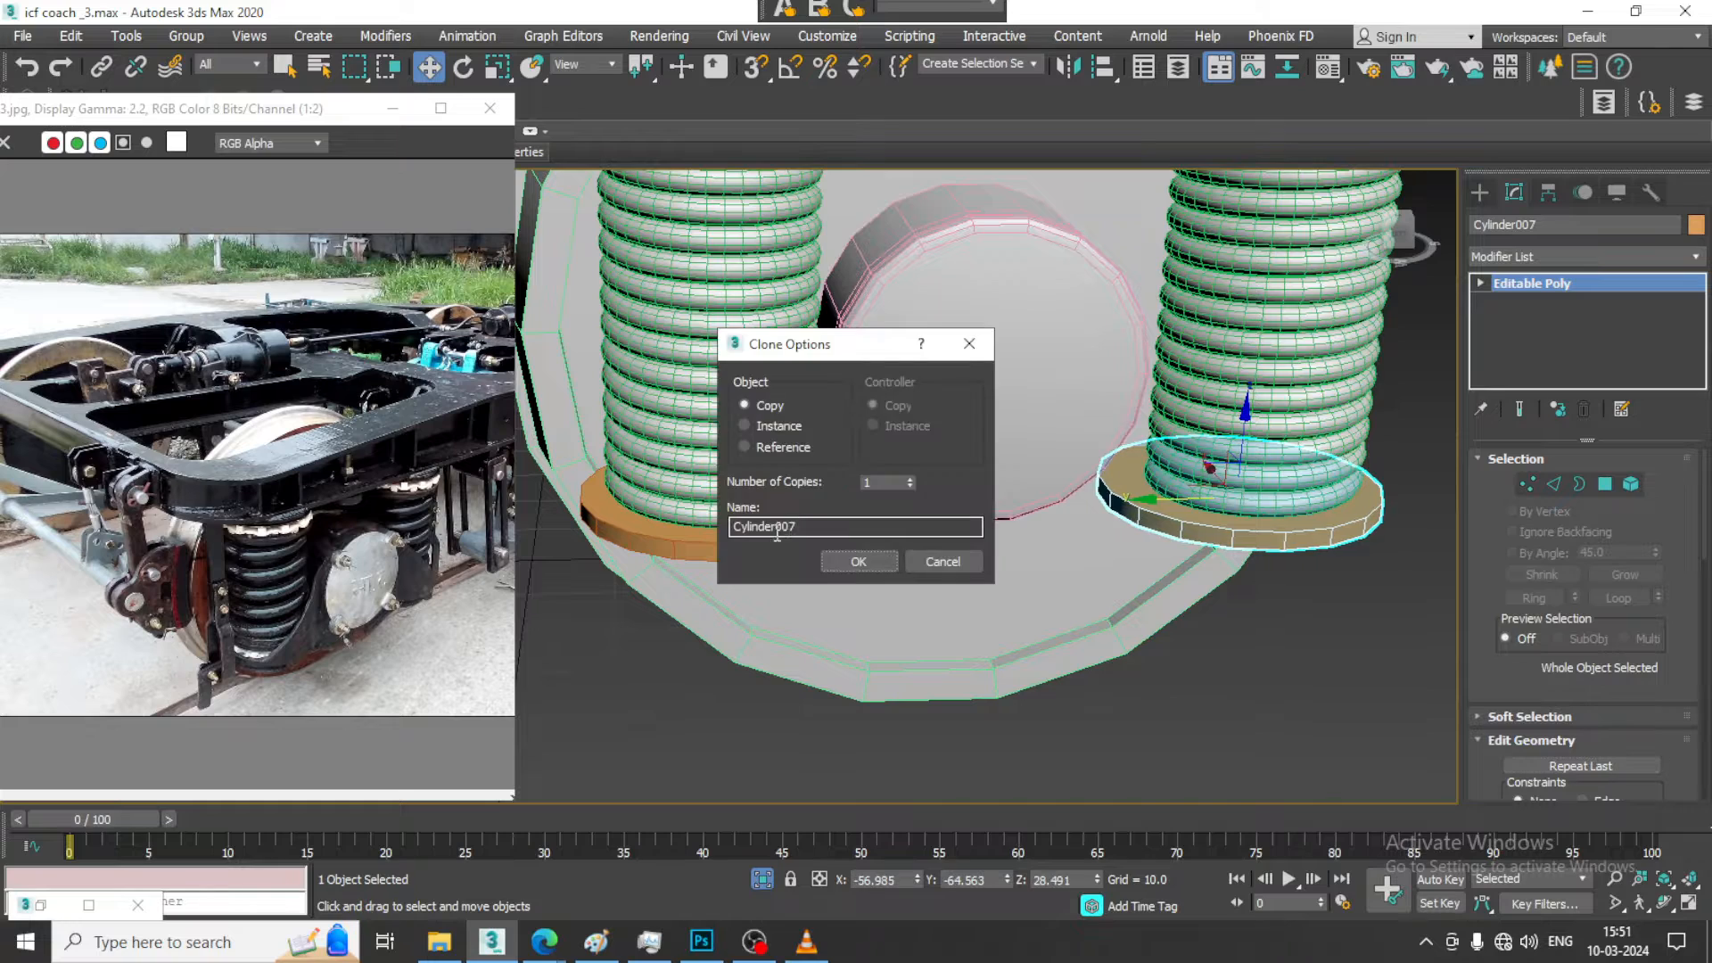
left_click(841, 566)
scroll(1162, 522, "down", 3)
mouse_move(1162, 523)
middle_mouse_down("alt")
mouse_move(1141, 515)
mouse_move(1233, 585)
middle_mouse_up("alt")
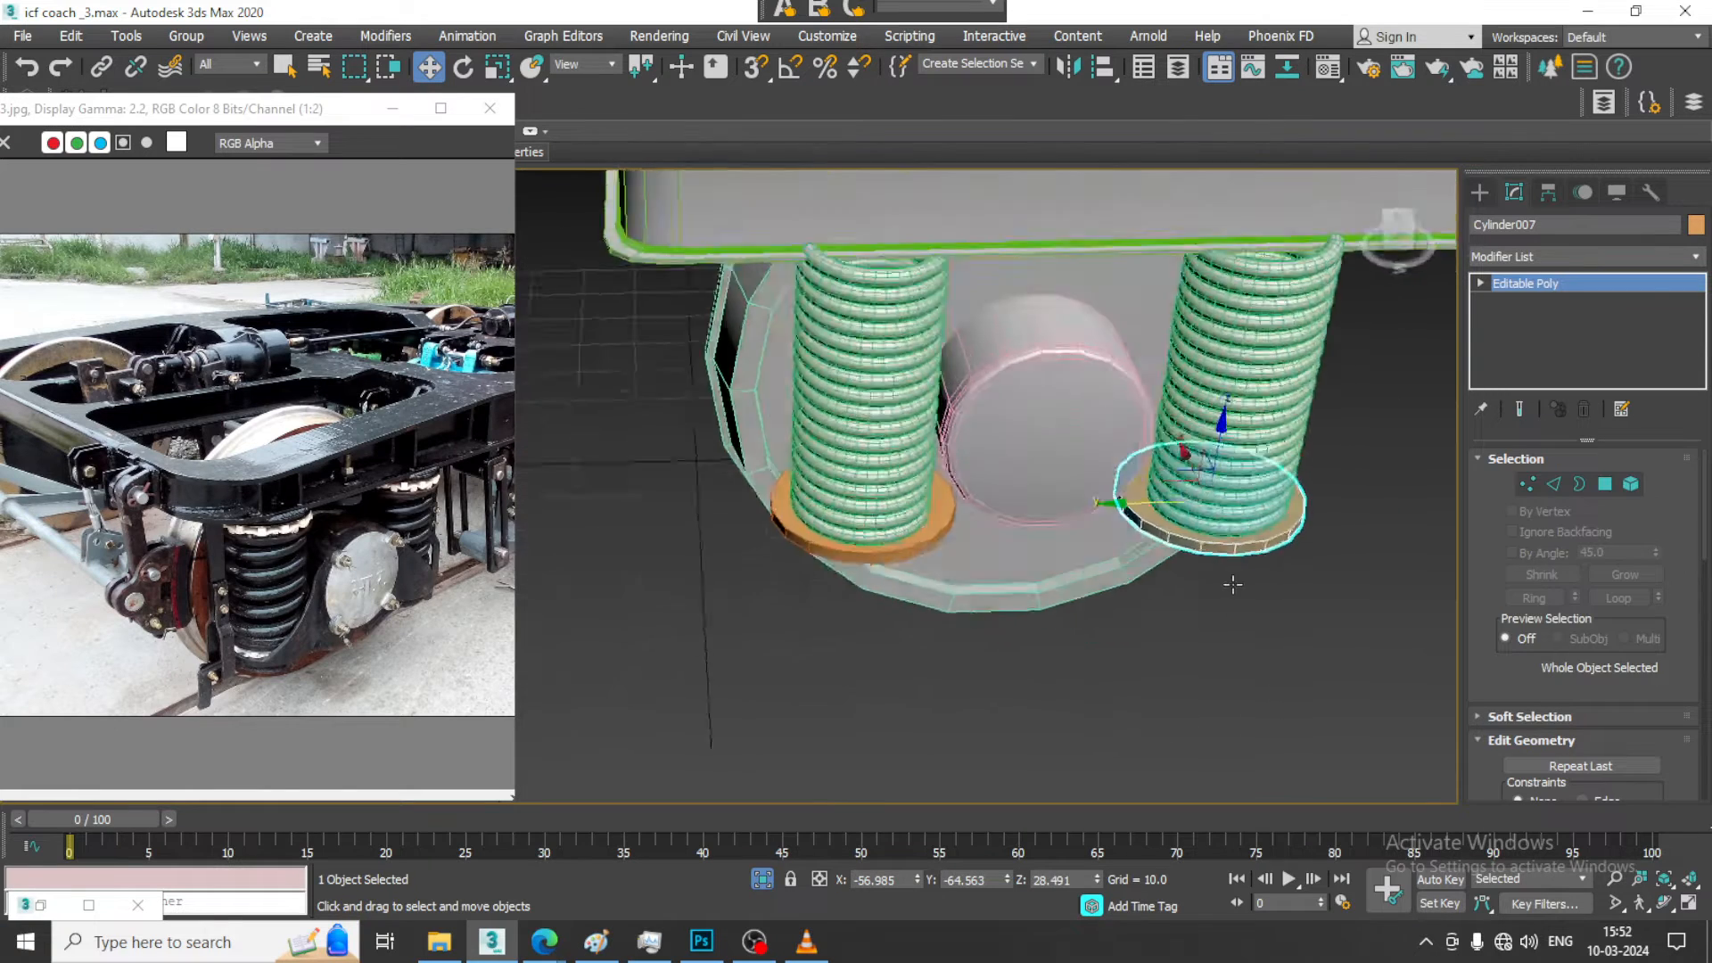
Select both discs and shift them outward along X to centre them beneath the springs
key("alt+w")
middle_click(608, 409)
key("alt+w")
middle_click_drag(1017, 571, 868, 401)
middle_click_drag(980, 481, 939, 462)
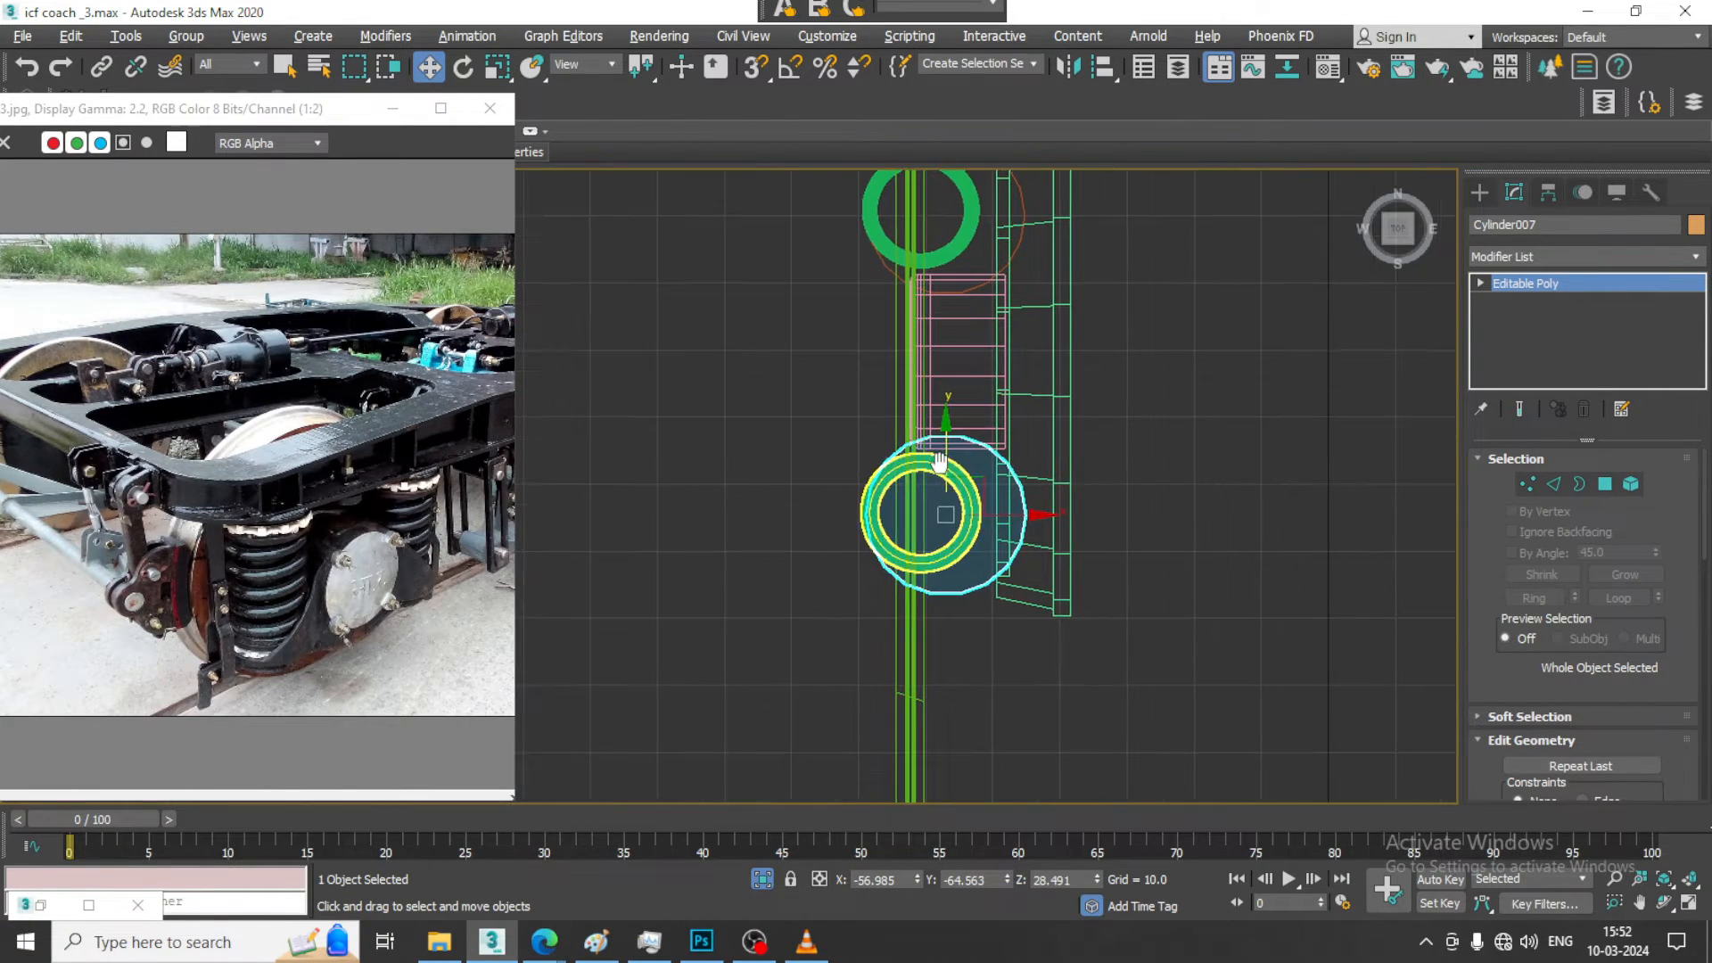
key("alt+w")
middle_click(1141, 588)
key("alt+w")
middle_click_drag(1152, 596, 1220, 542, "alt")
left_click(1132, 581, "ctrl")
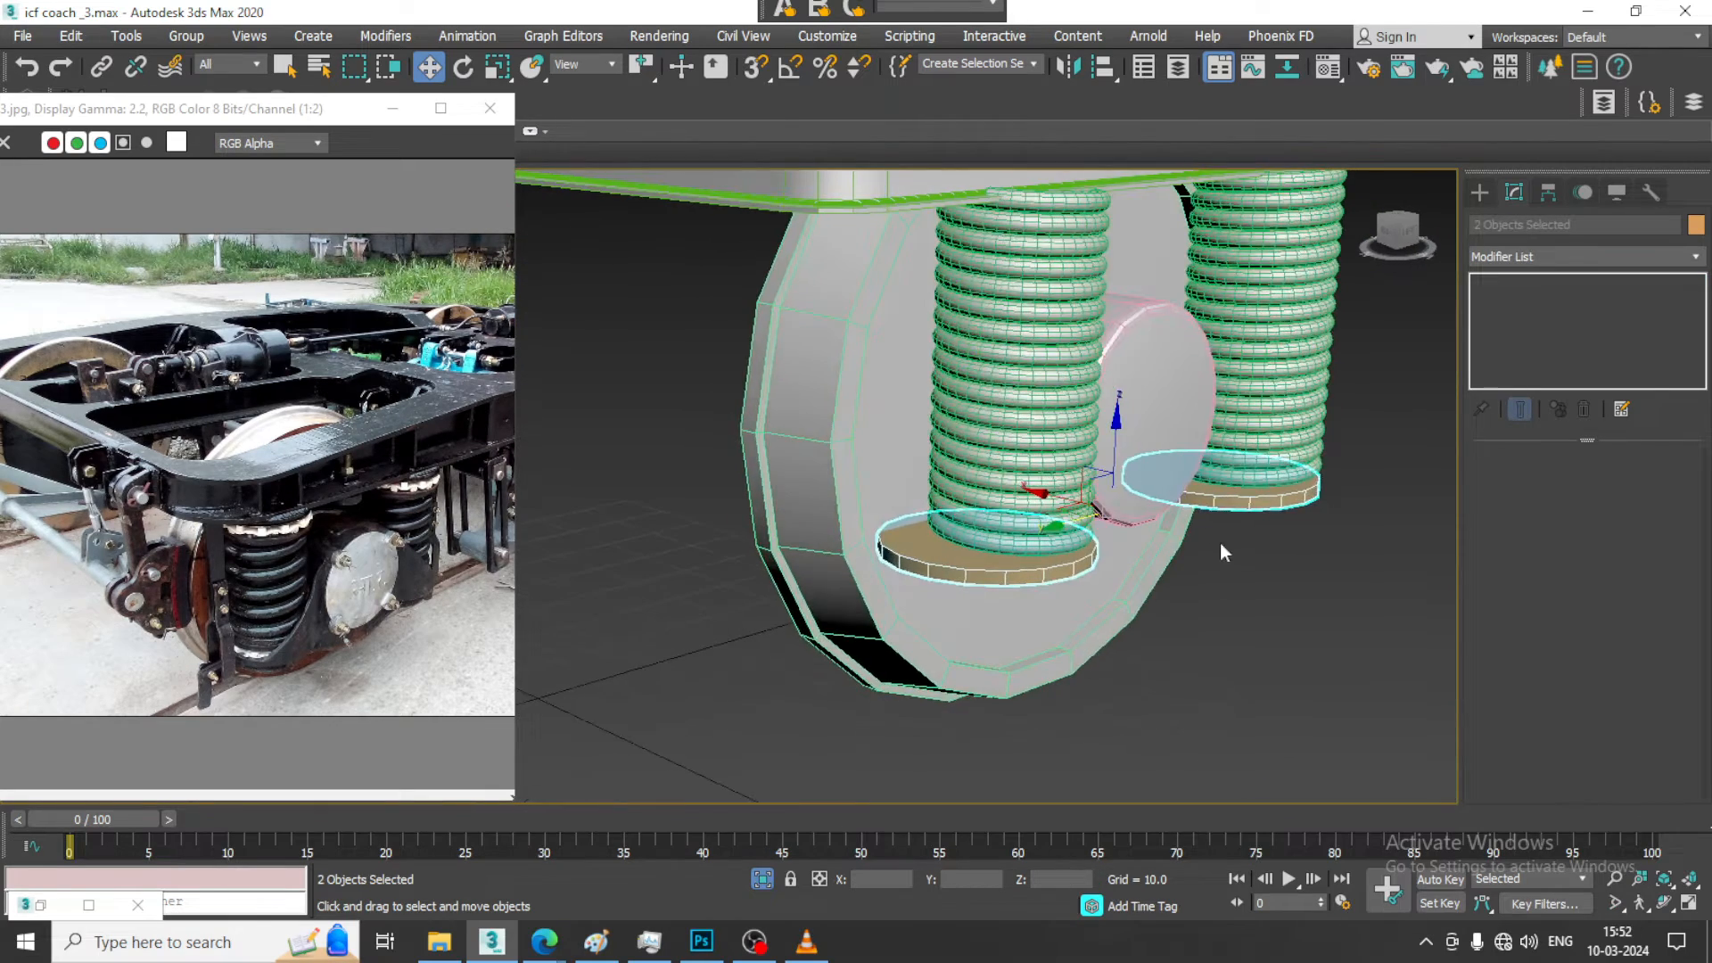
middle_click_drag(1072, 529, 1082, 539, "alt")
left_click_drag(1043, 502, 1069, 501)
middle_click_drag(1188, 565, 1110, 544, "alt")
Move the axle-box cylinder between the springs outward along X, away from the wheel
left_click(1138, 409)
middle_click_drag(1138, 409, 1088, 416, "alt")
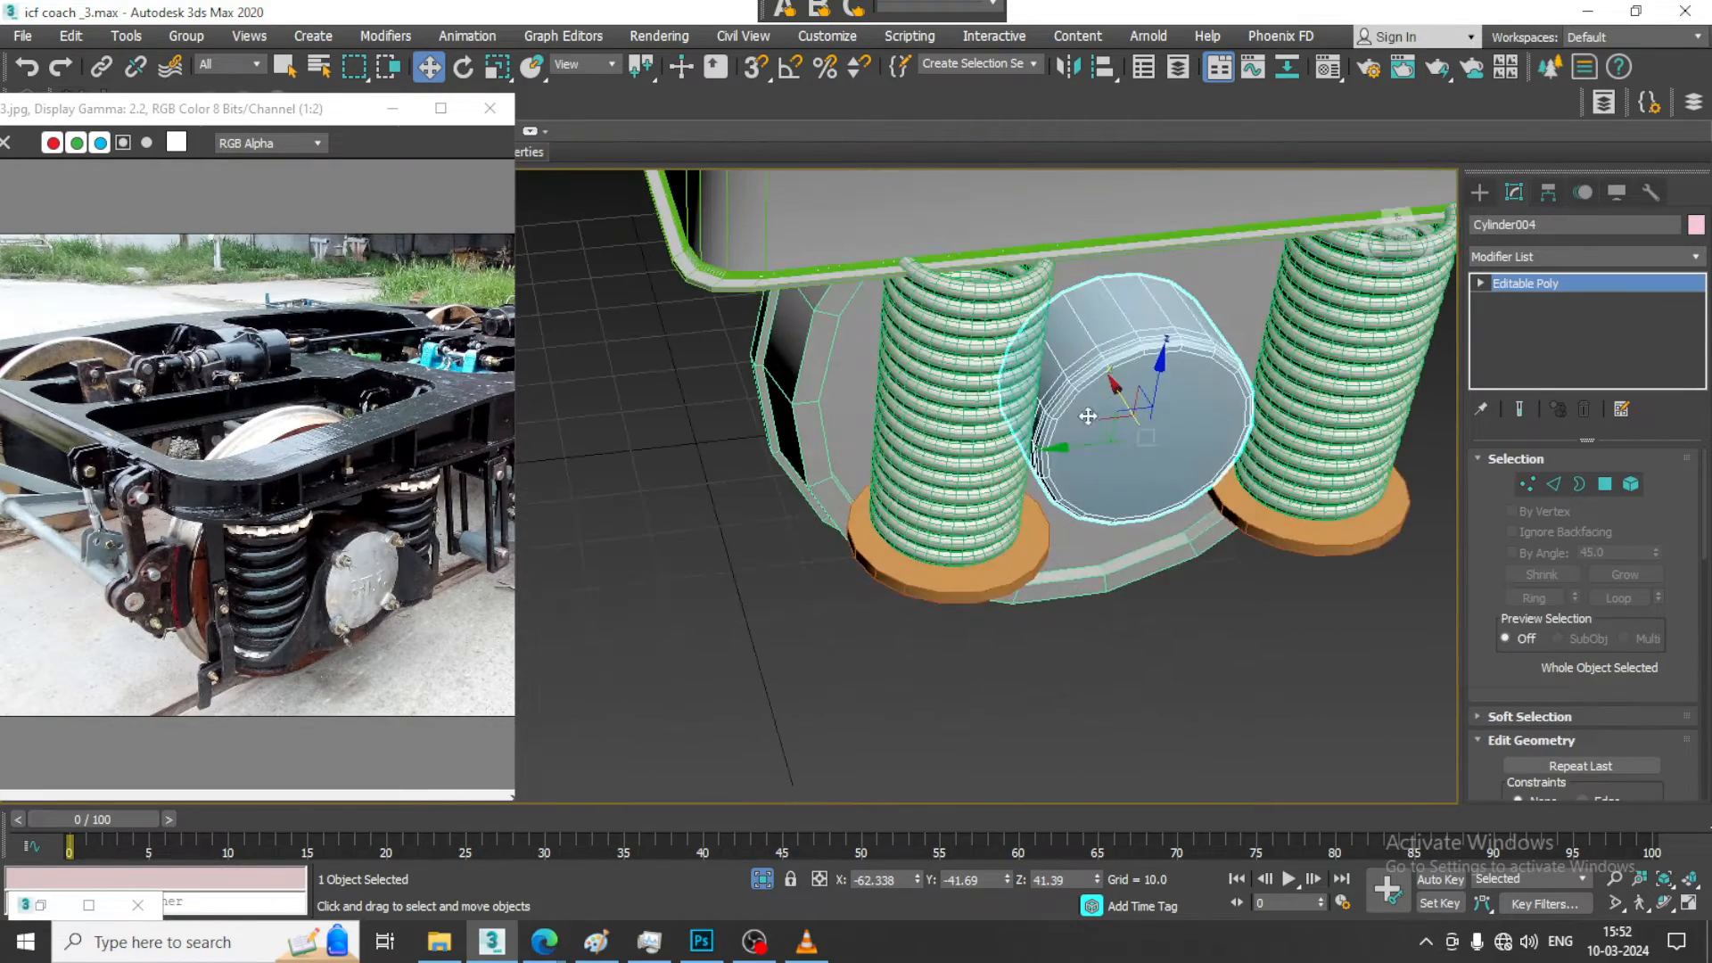
left_click_drag(1120, 390, 1147, 432)
middle_click_drag(1147, 432, 1105, 533, "alt")
middle_click_drag(1119, 470, 1151, 478, "alt")
Move the axle-box cylinder's 18 inner-end vertices about 13 units along X toward the wheel to lengthen the cylinder
key("F3")
key("1")
left_click_drag(992, 283, 1162, 705)
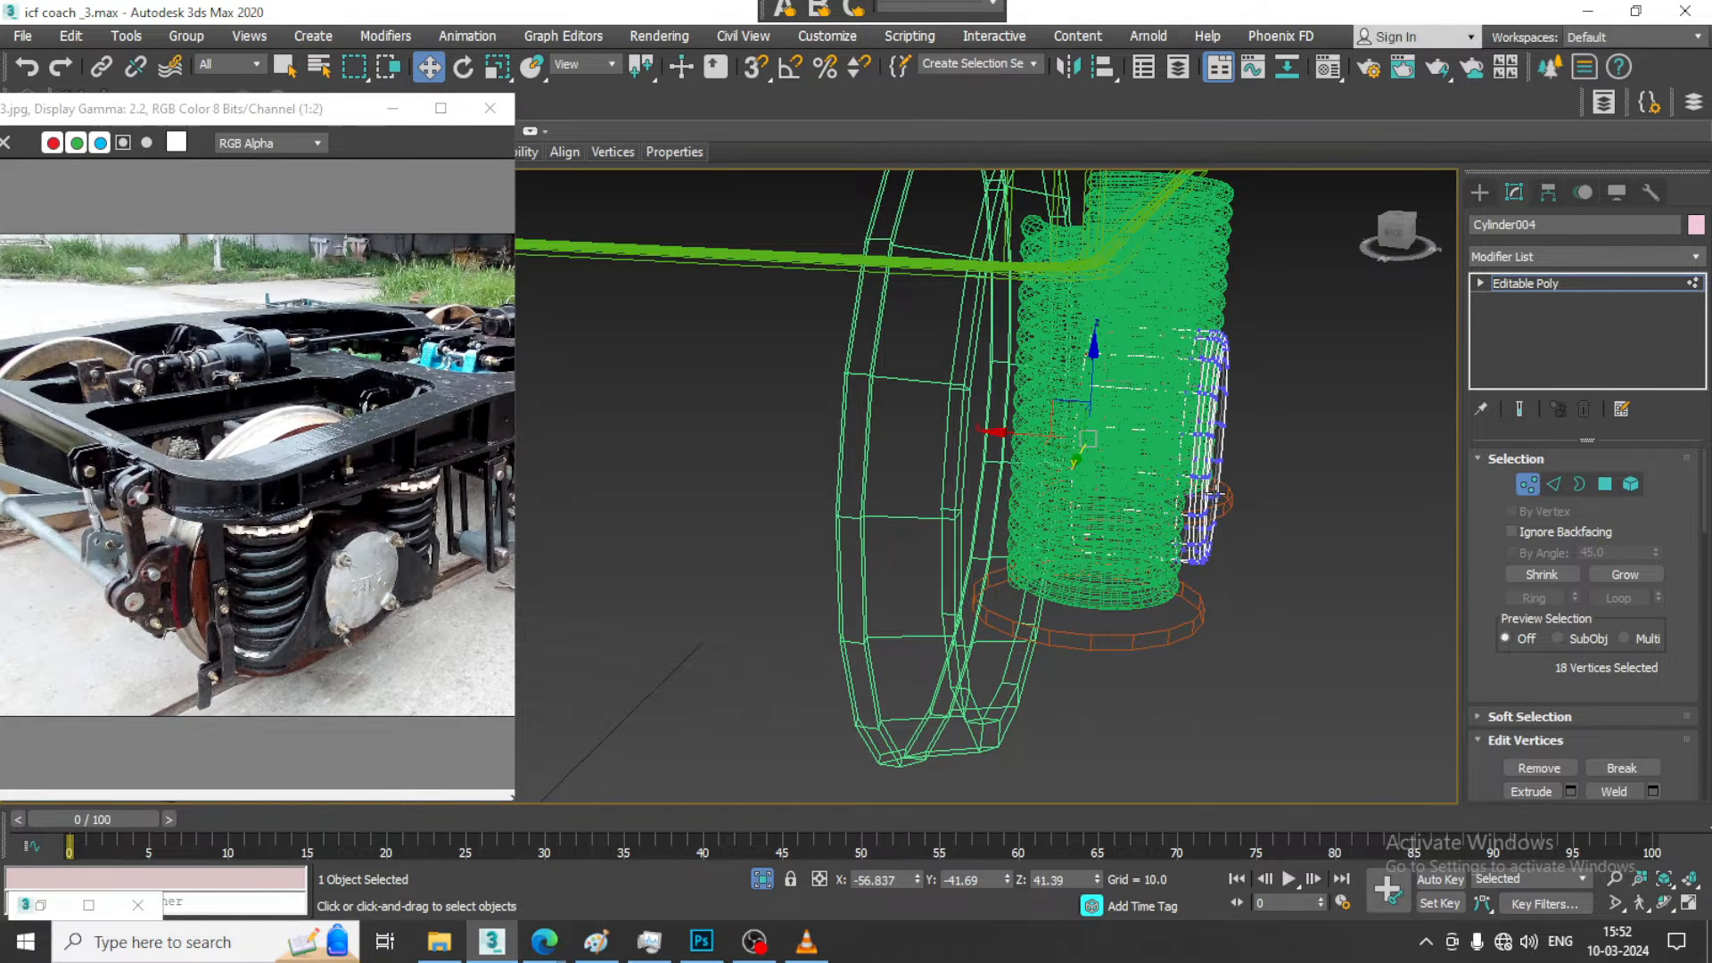
middle_click_drag(1215, 495, 1191, 486, "alt")
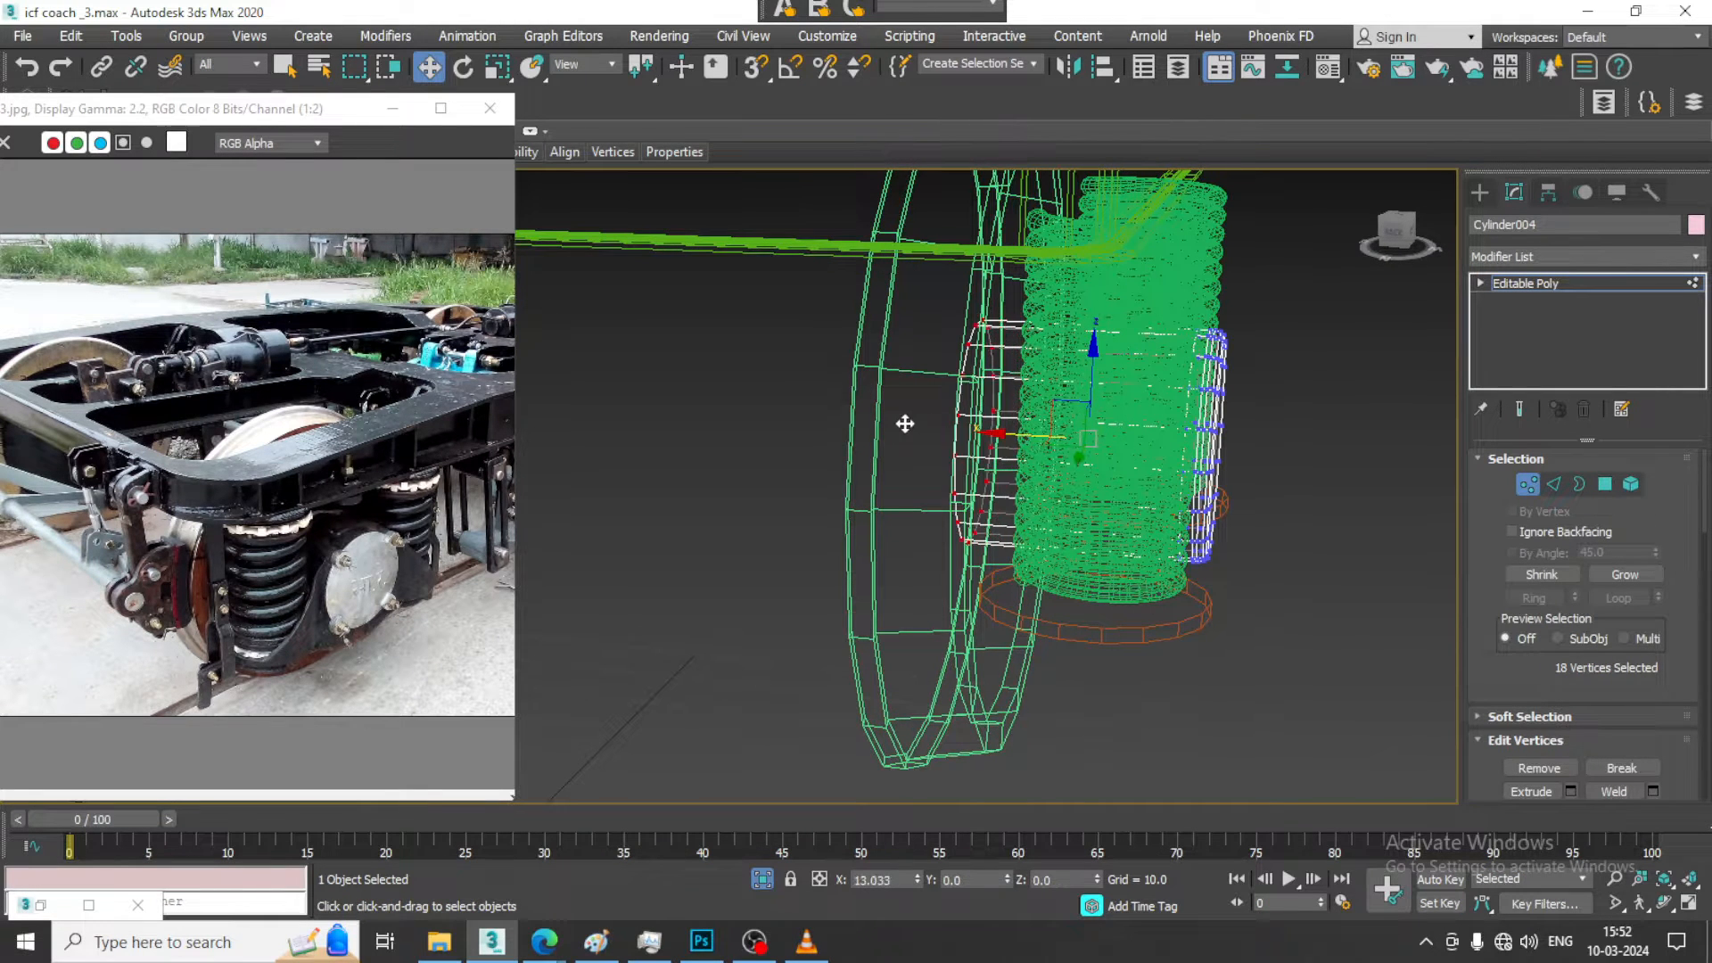
key("F3")
scroll(1160, 500, "down", 5)
mouse_move(1291, 537)
middle_mouse_down("alt")
mouse_move(1062, 510)
mouse_move(1097, 501)
mouse_move(1062, 519)
middle_mouse_up("alt")
scroll(1062, 510, "up", 3)
scroll(1061, 519, "up", 3)
left_click(1558, 294)
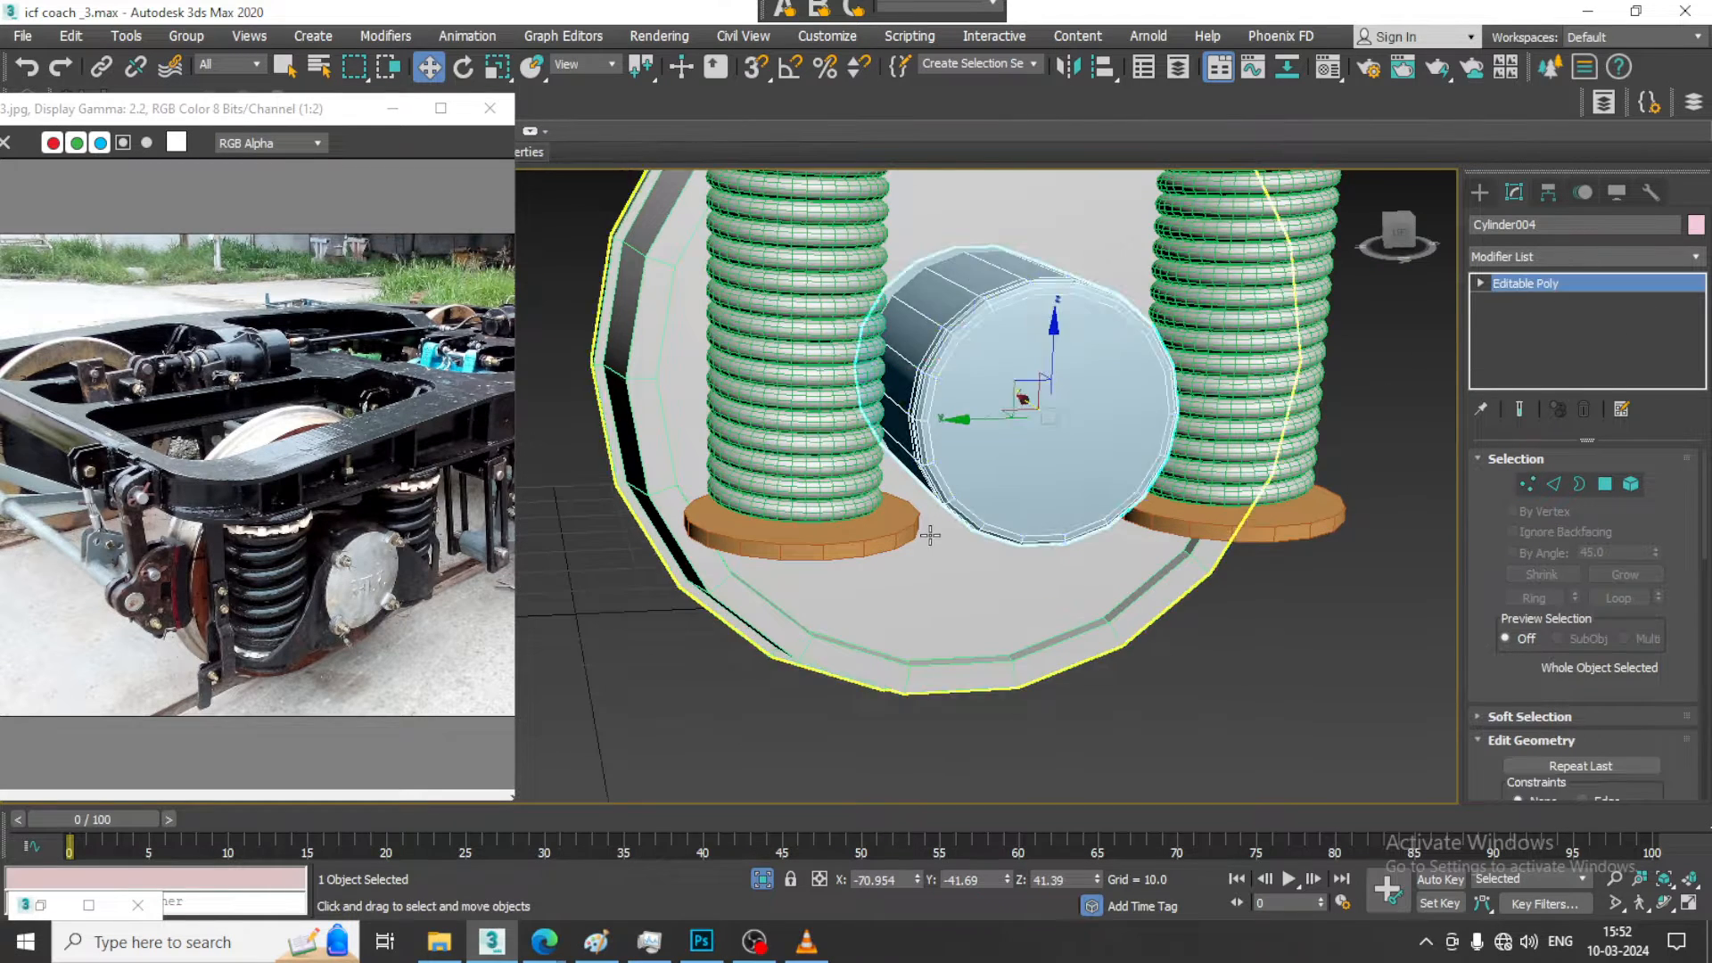
Attach the disc beneath the second spring to the disc beneath the first spring as one object
scroll(841, 534, "up", 3)
left_click(841, 533)
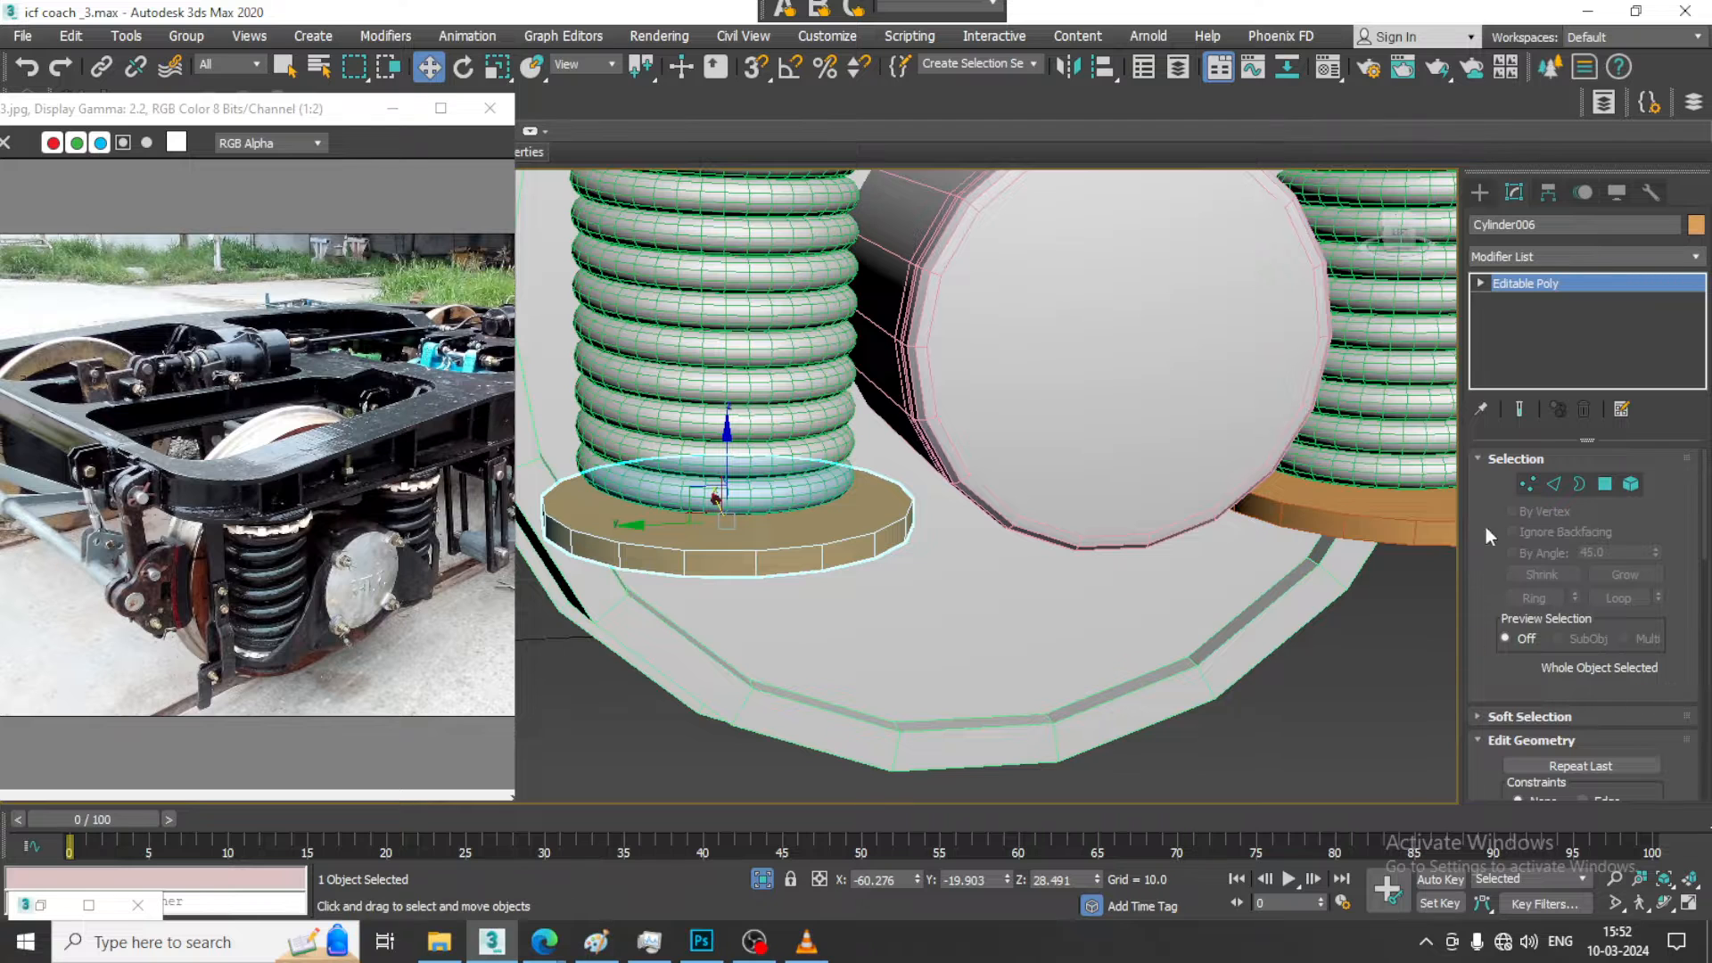
scroll(1526, 678, "down", 4)
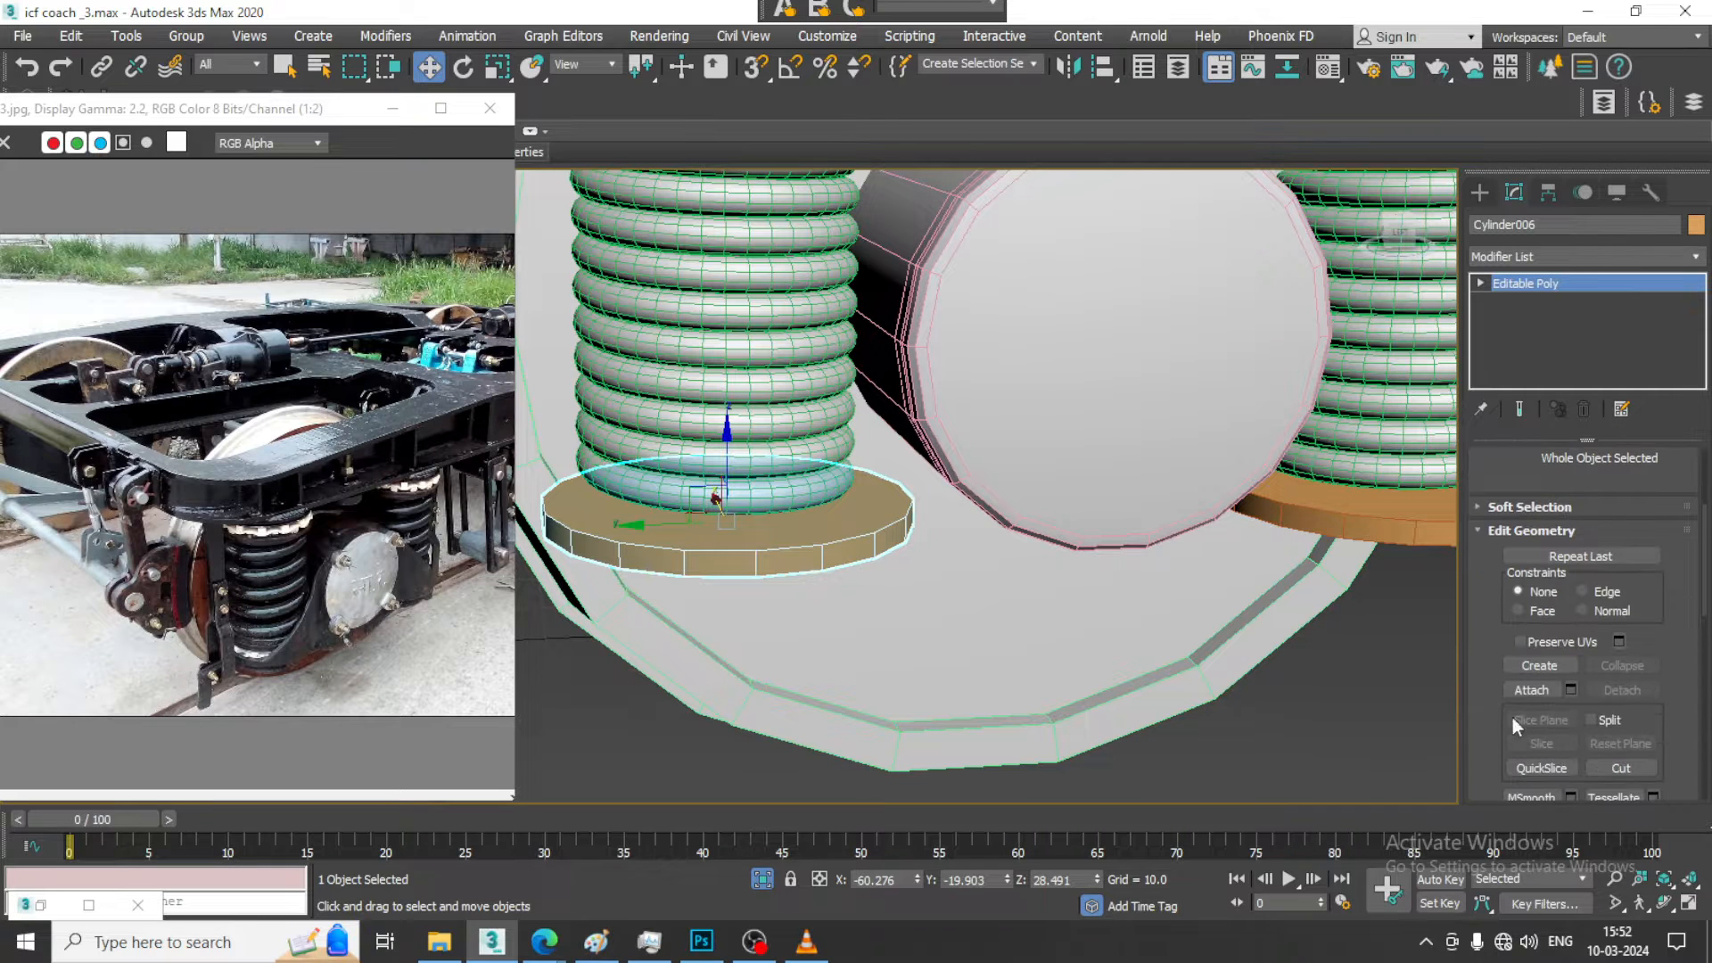
left_click(1382, 523)
key("w")
Select the five adjoining narrow rim polygons on the first-spring side of the axle-box cylinder
middle_click_drag(1075, 501, 998, 371, "alt")
scroll(1115, 516, "up", 3)
left_click(998, 371)
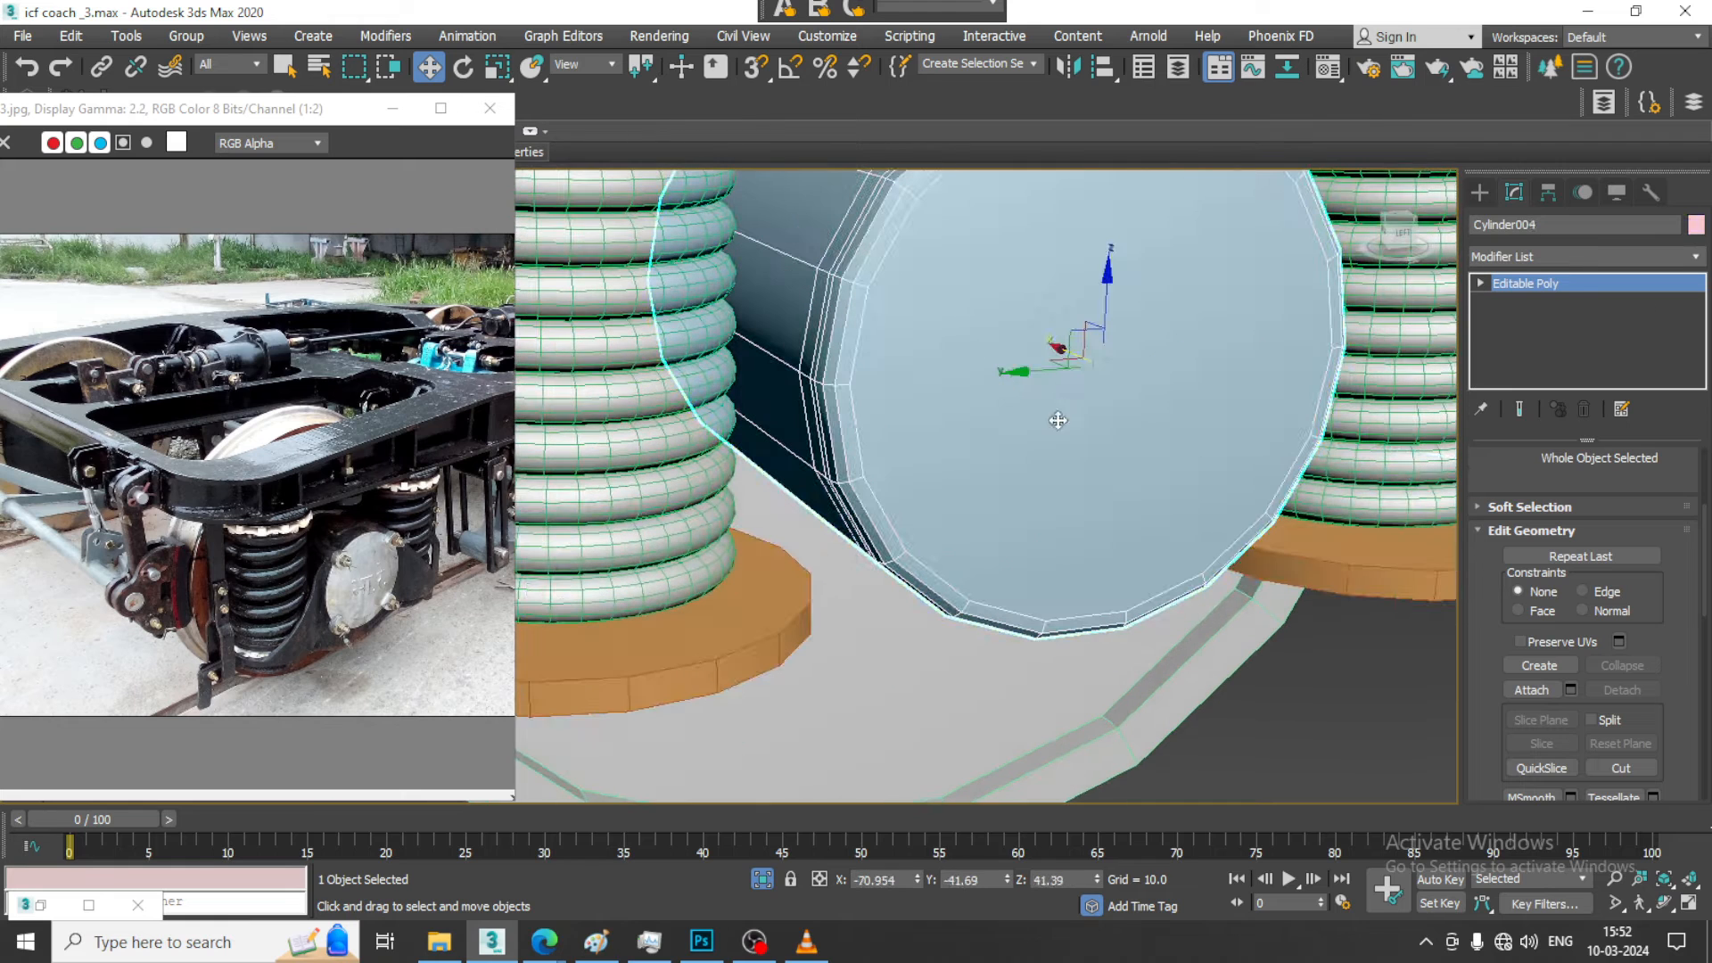
key("4")
key("ctrl+a")
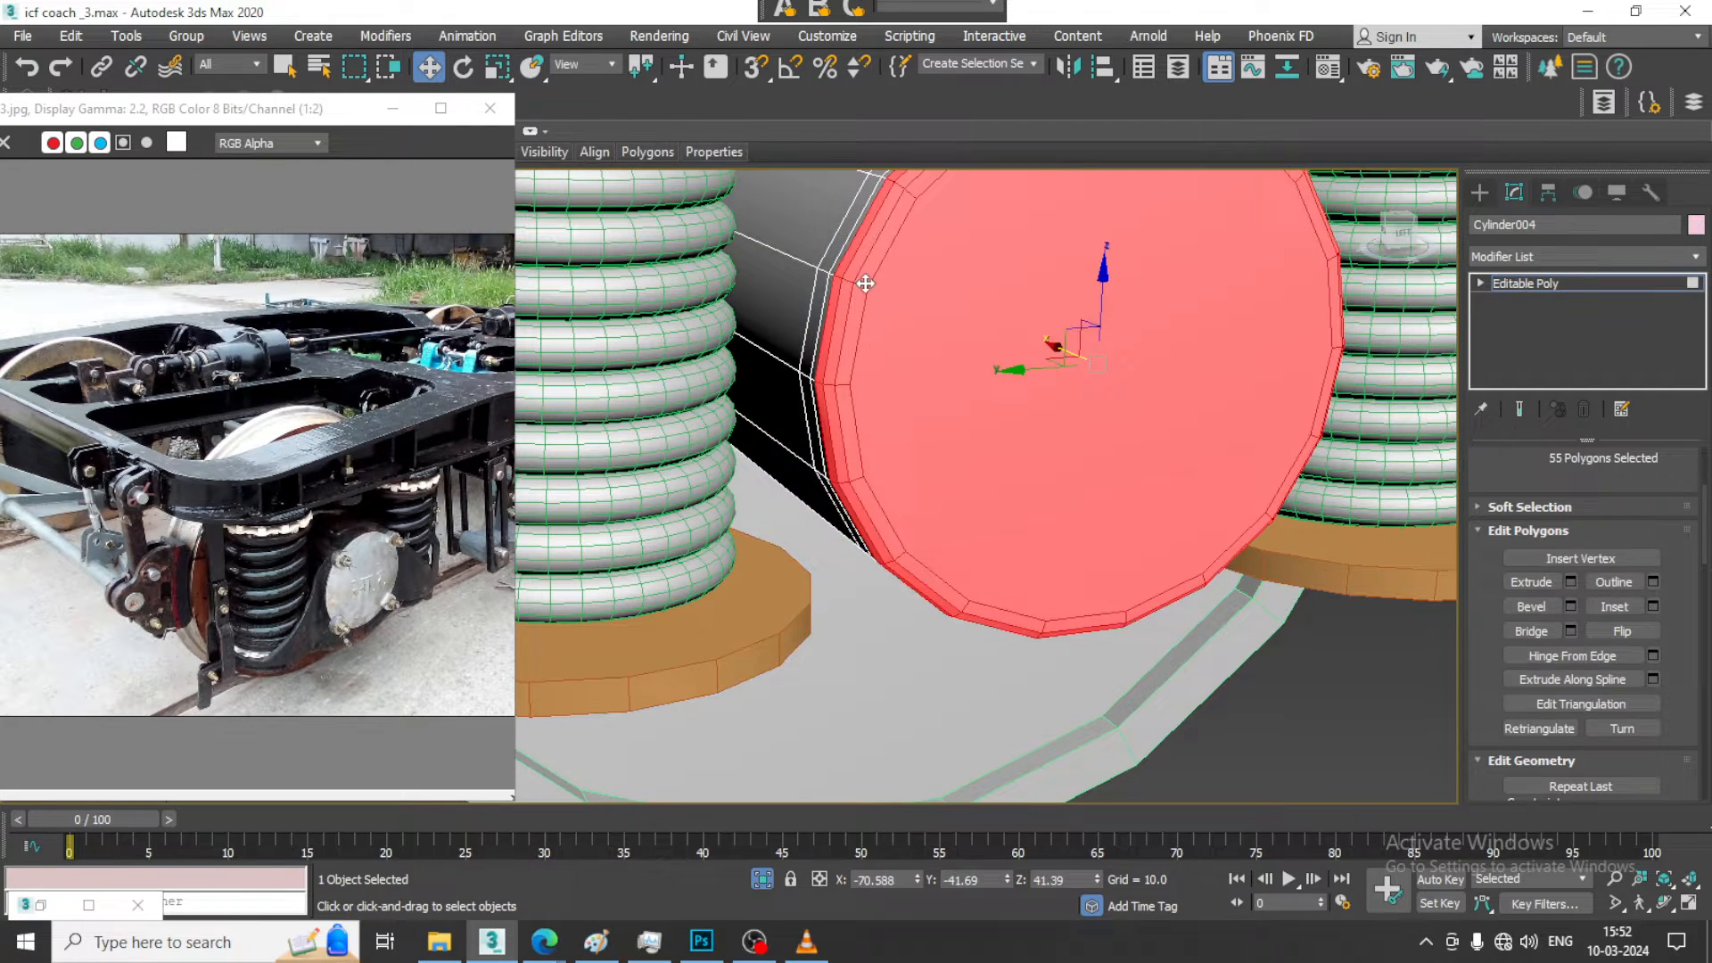
left_click(847, 233)
middle_click_drag(898, 337, 893, 373, "alt")
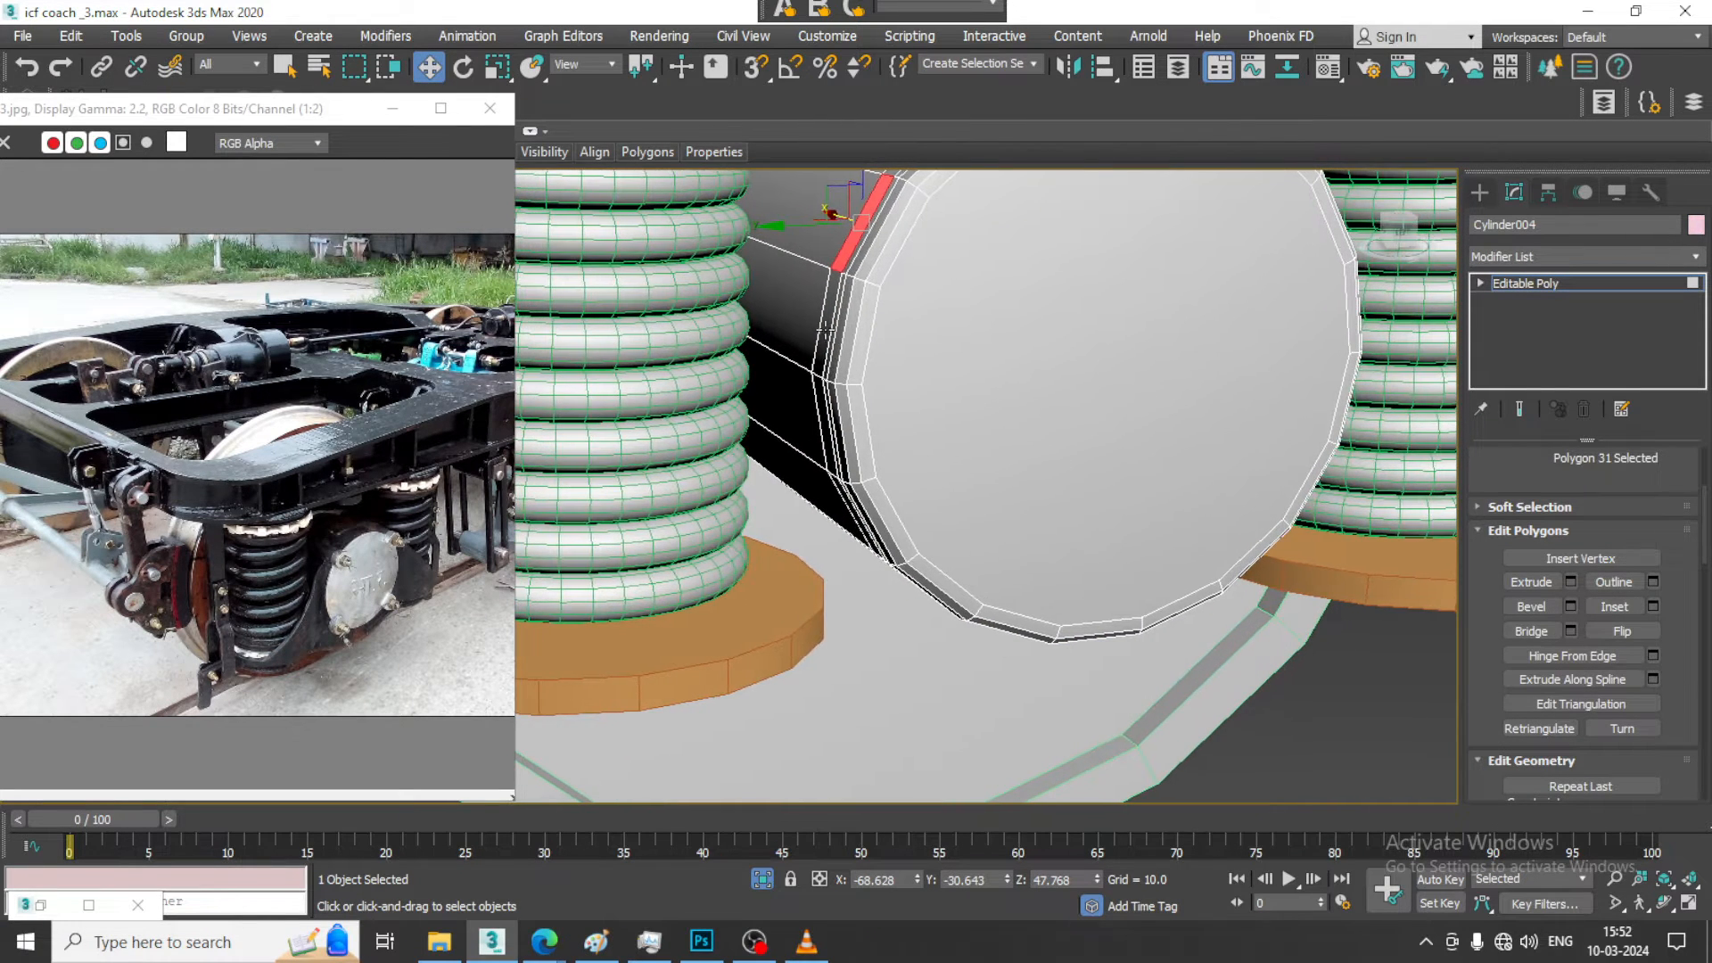
left_click(841, 496, "ctrl")
middle_click_drag(901, 542, 1047, 506, "alt")
key("ctrl+z")
left_click(856, 467, "ctrl")
left_click(915, 539, "ctrl")
scroll(923, 538, "up", 2)
key("ctrl+z")
left_click(943, 459, "ctrl")
Add the five matching rim polygons on the second-spring side of the axle-box cylinder to the selection
scroll(1008, 502, "down", 3)
left_click(1135, 425, "ctrl")
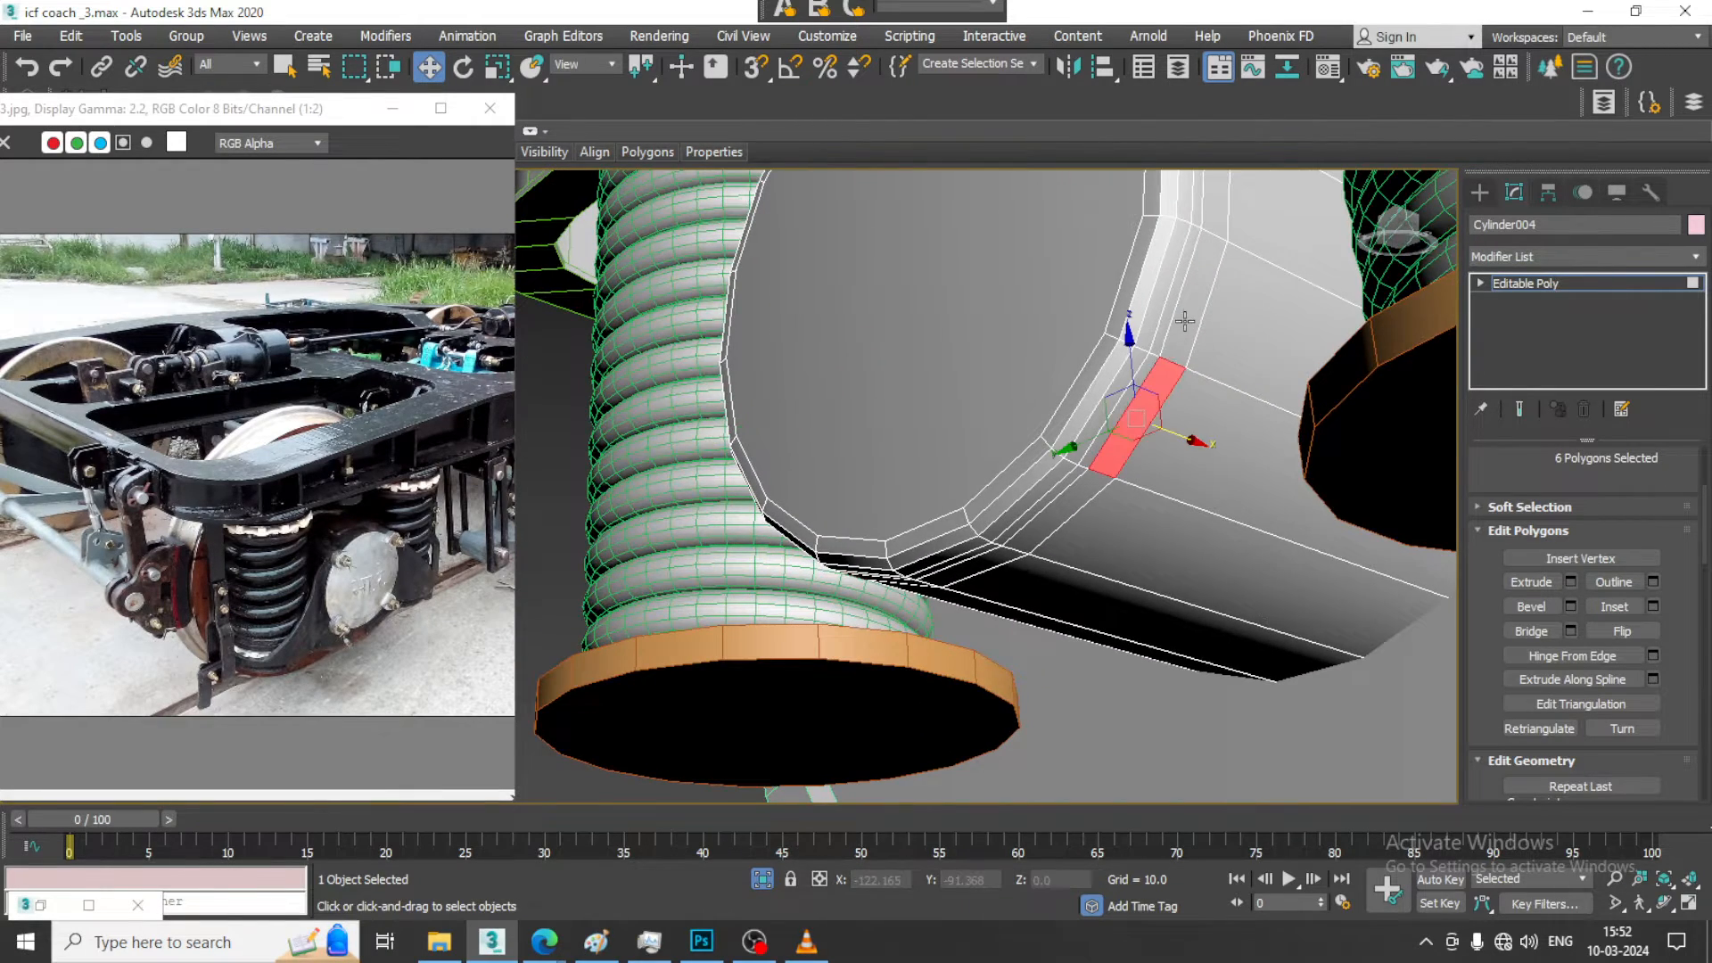
left_click(1185, 321, "ctrl")
scroll(1185, 319, "down", 3)
middle_click_drag(1187, 319, 1132, 427, "alt")
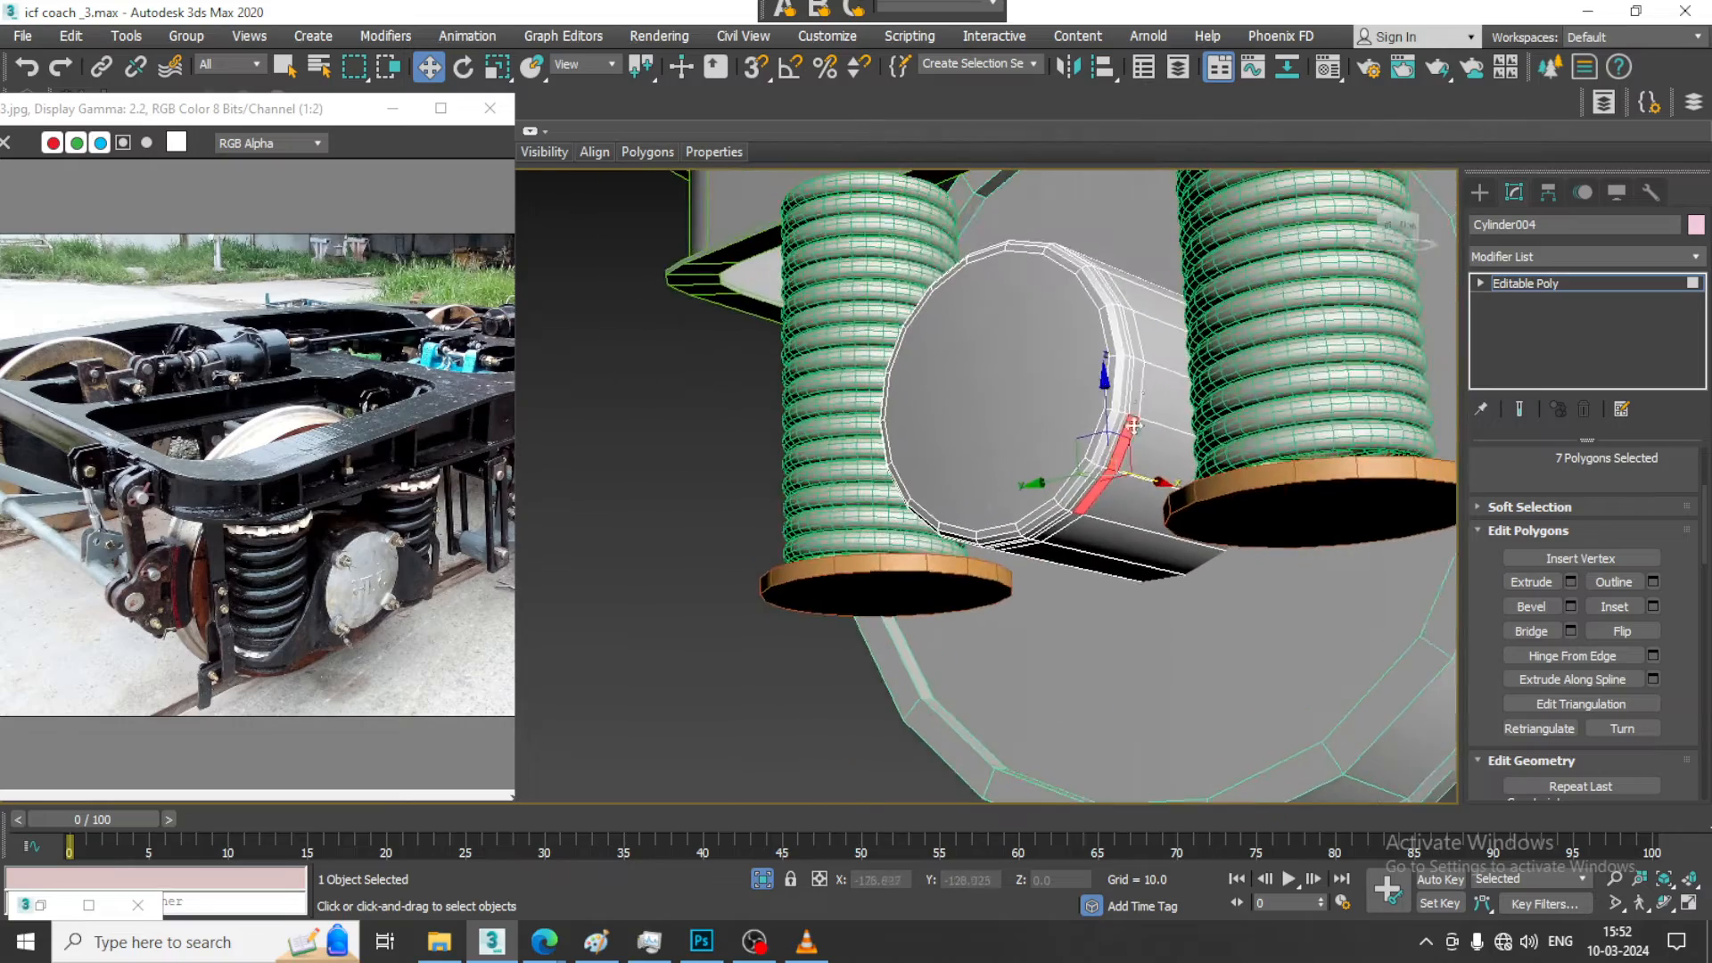
middle_click_drag(1135, 346, 1177, 412, "alt")
scroll(1163, 359, "up", 3)
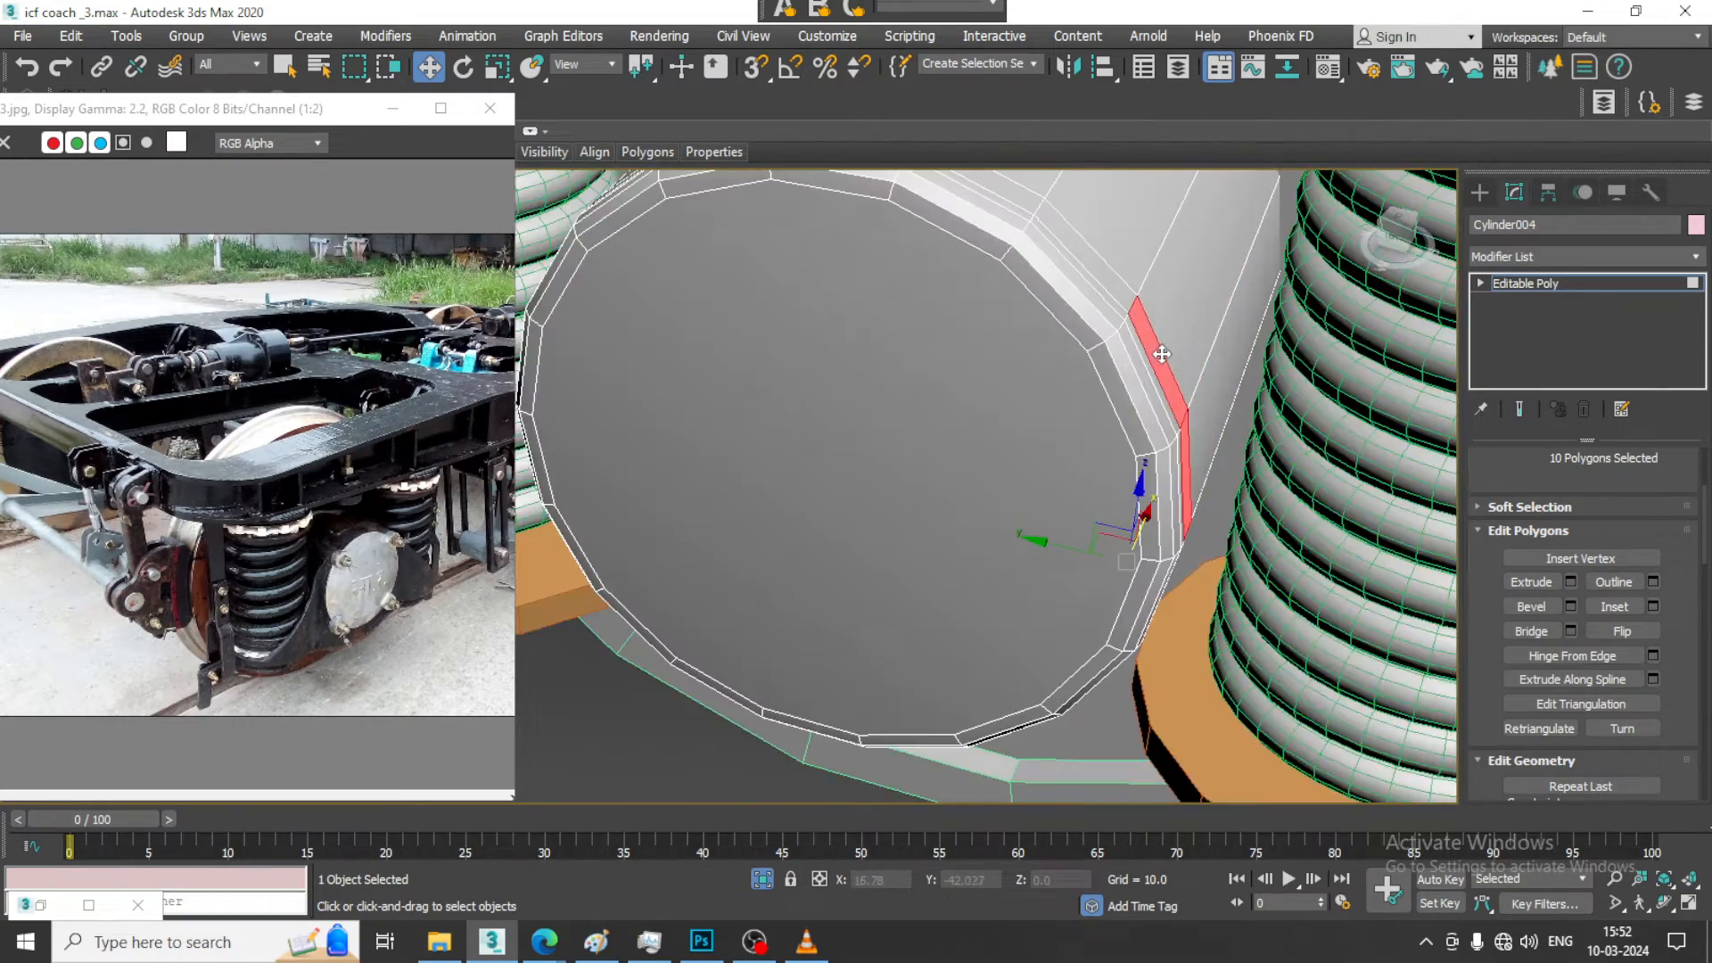
scroll(1163, 353, "down", 3)
mouse_move(1163, 353)
middle_mouse_down("alt")
mouse_move(1184, 364)
mouse_move(1130, 318)
mouse_move(1164, 343)
mouse_move(1179, 345)
mouse_move(1147, 312)
mouse_move(1179, 330)
middle_mouse_up("alt")
scroll(1130, 318, "up", 3)
left_click(1134, 316, "ctrl")
key("ctrl+z")
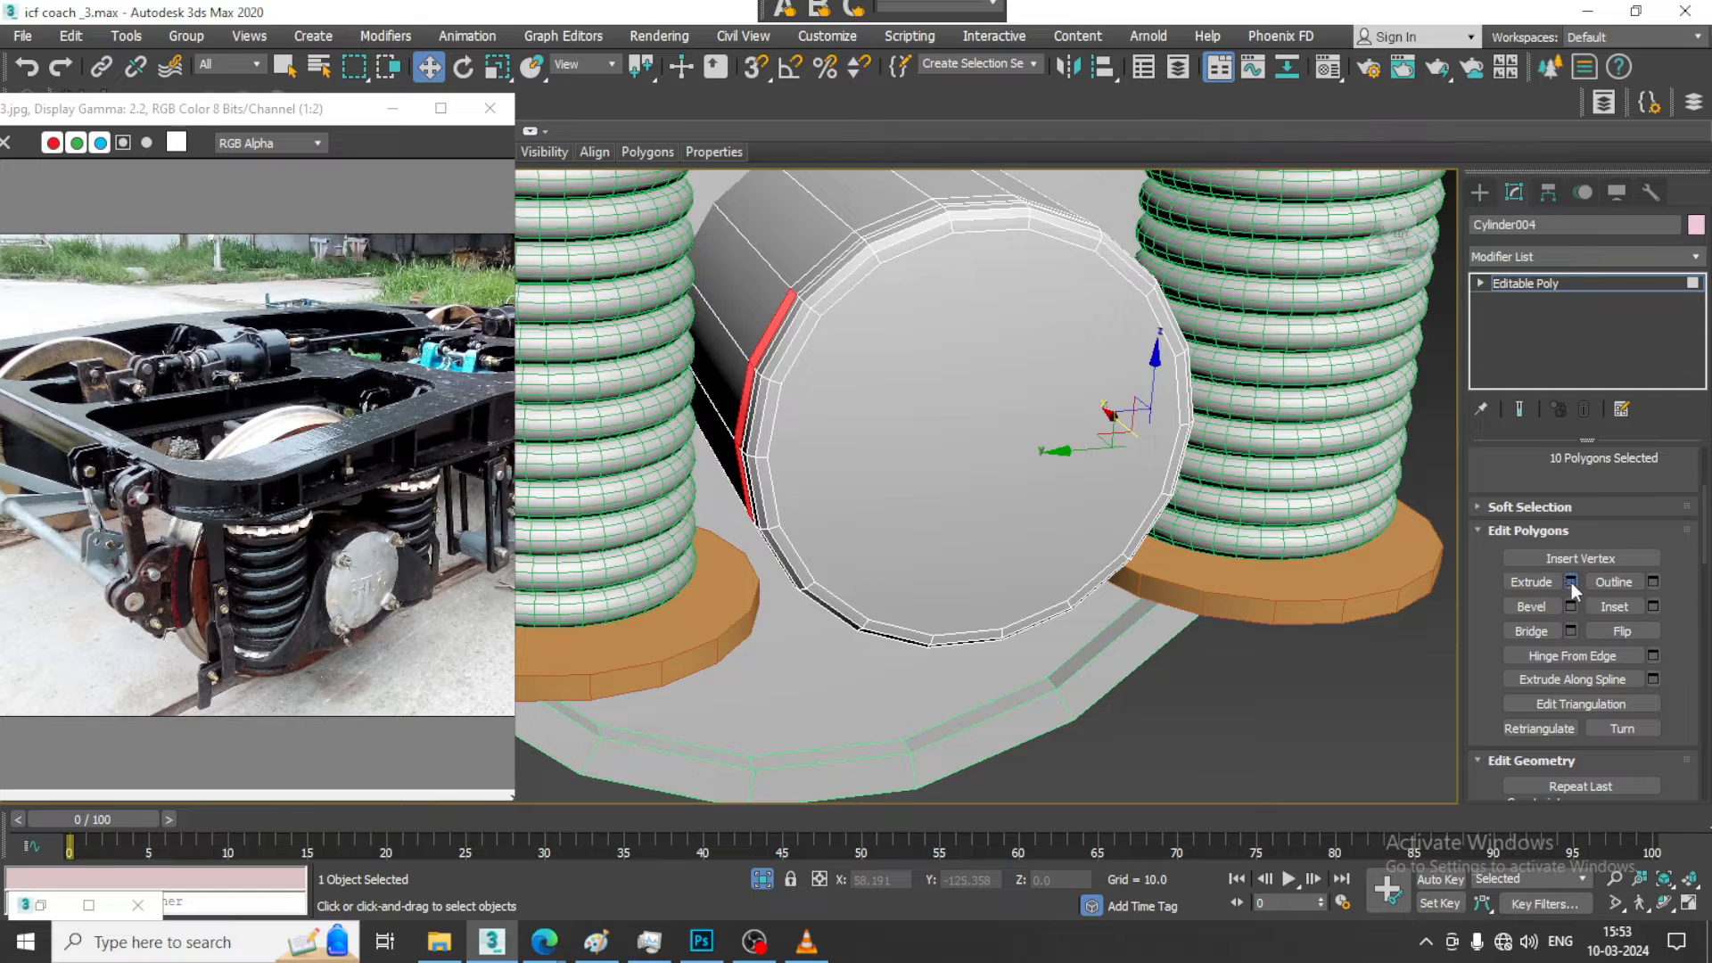
Extrude the selected rim polygons a short distance outward as flanges on both sides of the axle box, and finish polygon editing
left_click(1572, 582)
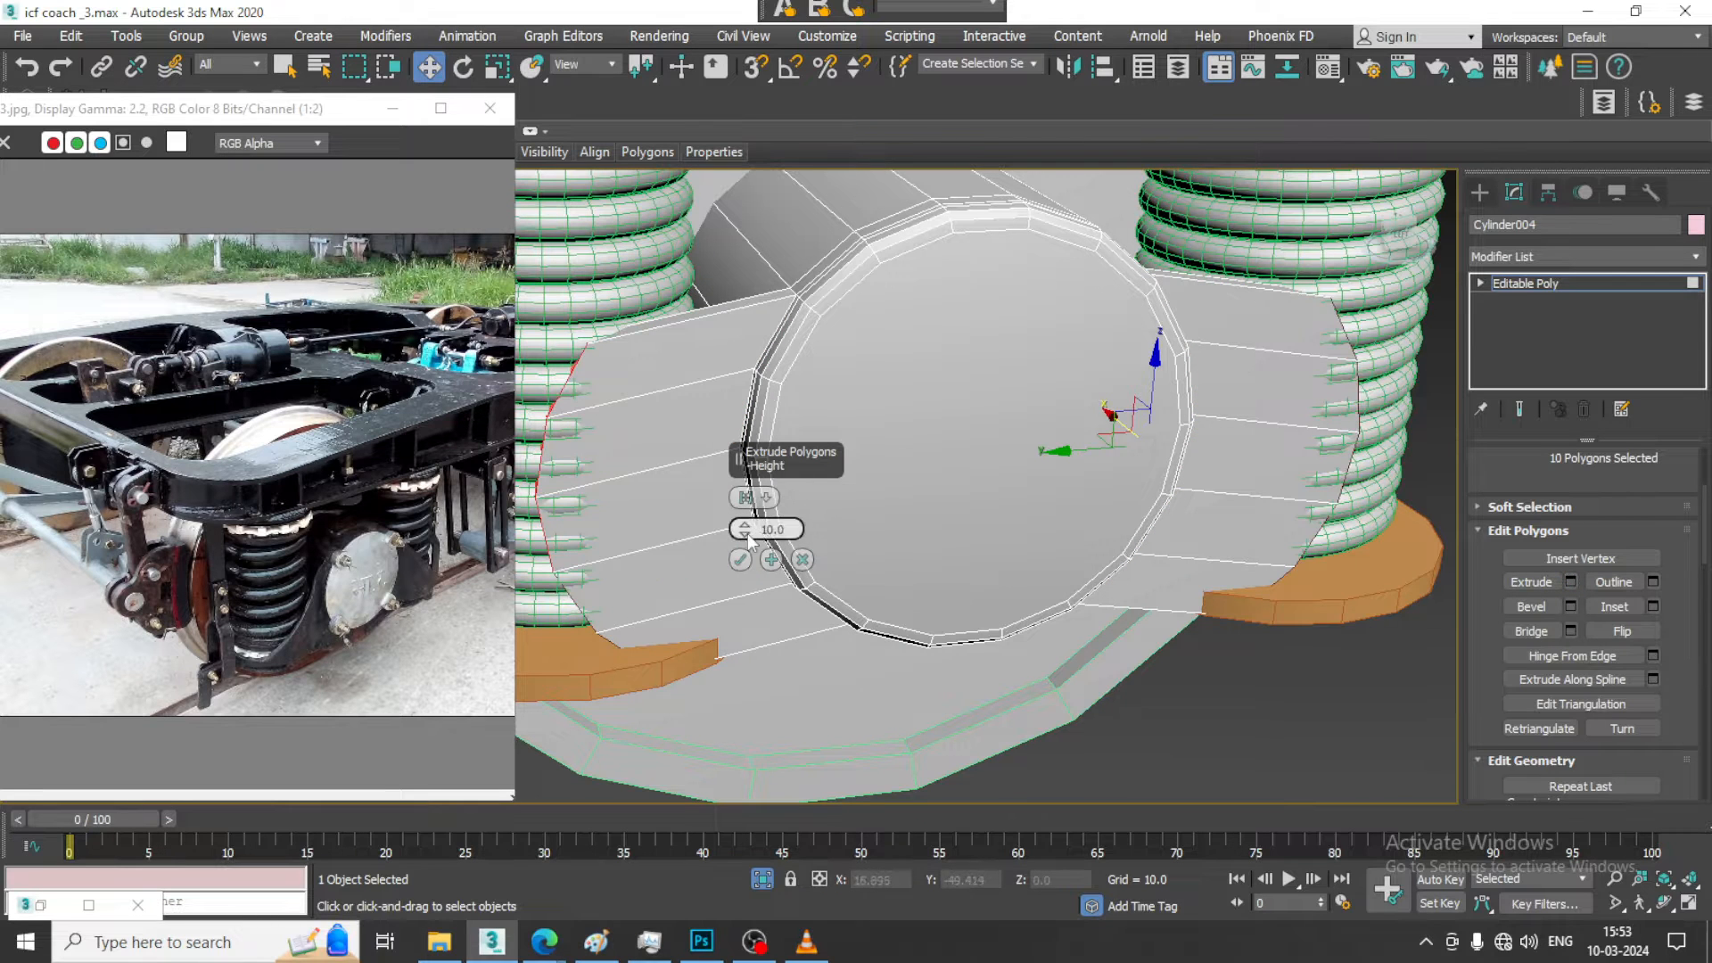
left_click_drag(748, 534, 767, 604)
mouse_move(821, 448)
middle_mouse_down("alt")
mouse_move(791, 393)
mouse_move(841, 393)
mouse_move(797, 427)
middle_mouse_up("alt")
left_click_drag(751, 533, 743, 527)
left_click(741, 561)
scroll(910, 513, "down", 5)
mouse_move(917, 503)
middle_mouse_down("alt")
mouse_move(864, 500)
mouse_move(897, 500)
middle_mouse_up("alt")
middle_click_drag(896, 499, 959, 409)
scroll(881, 487, "up", 2)
middle_click_drag(881, 487, 877, 501)
left_click(877, 501)
scroll(878, 502, "up", 5)
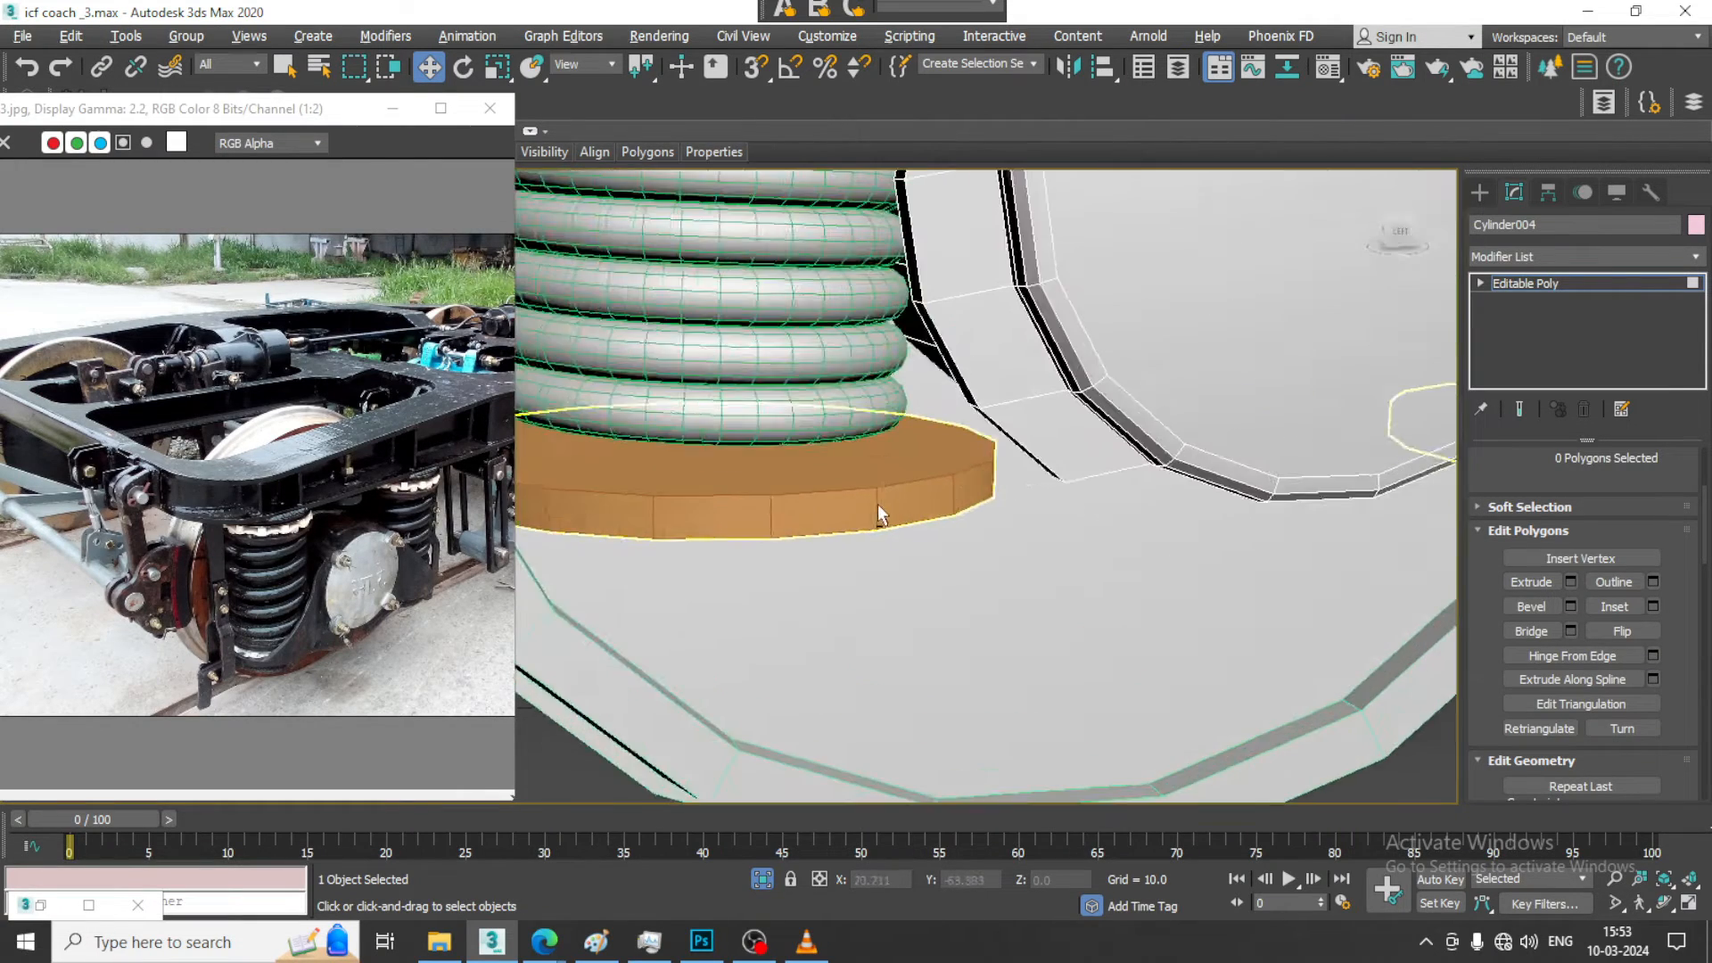
left_click(1581, 283)
scroll(1089, 440, "down", 3)
middle_click_drag(1089, 439, 1223, 478, "alt")
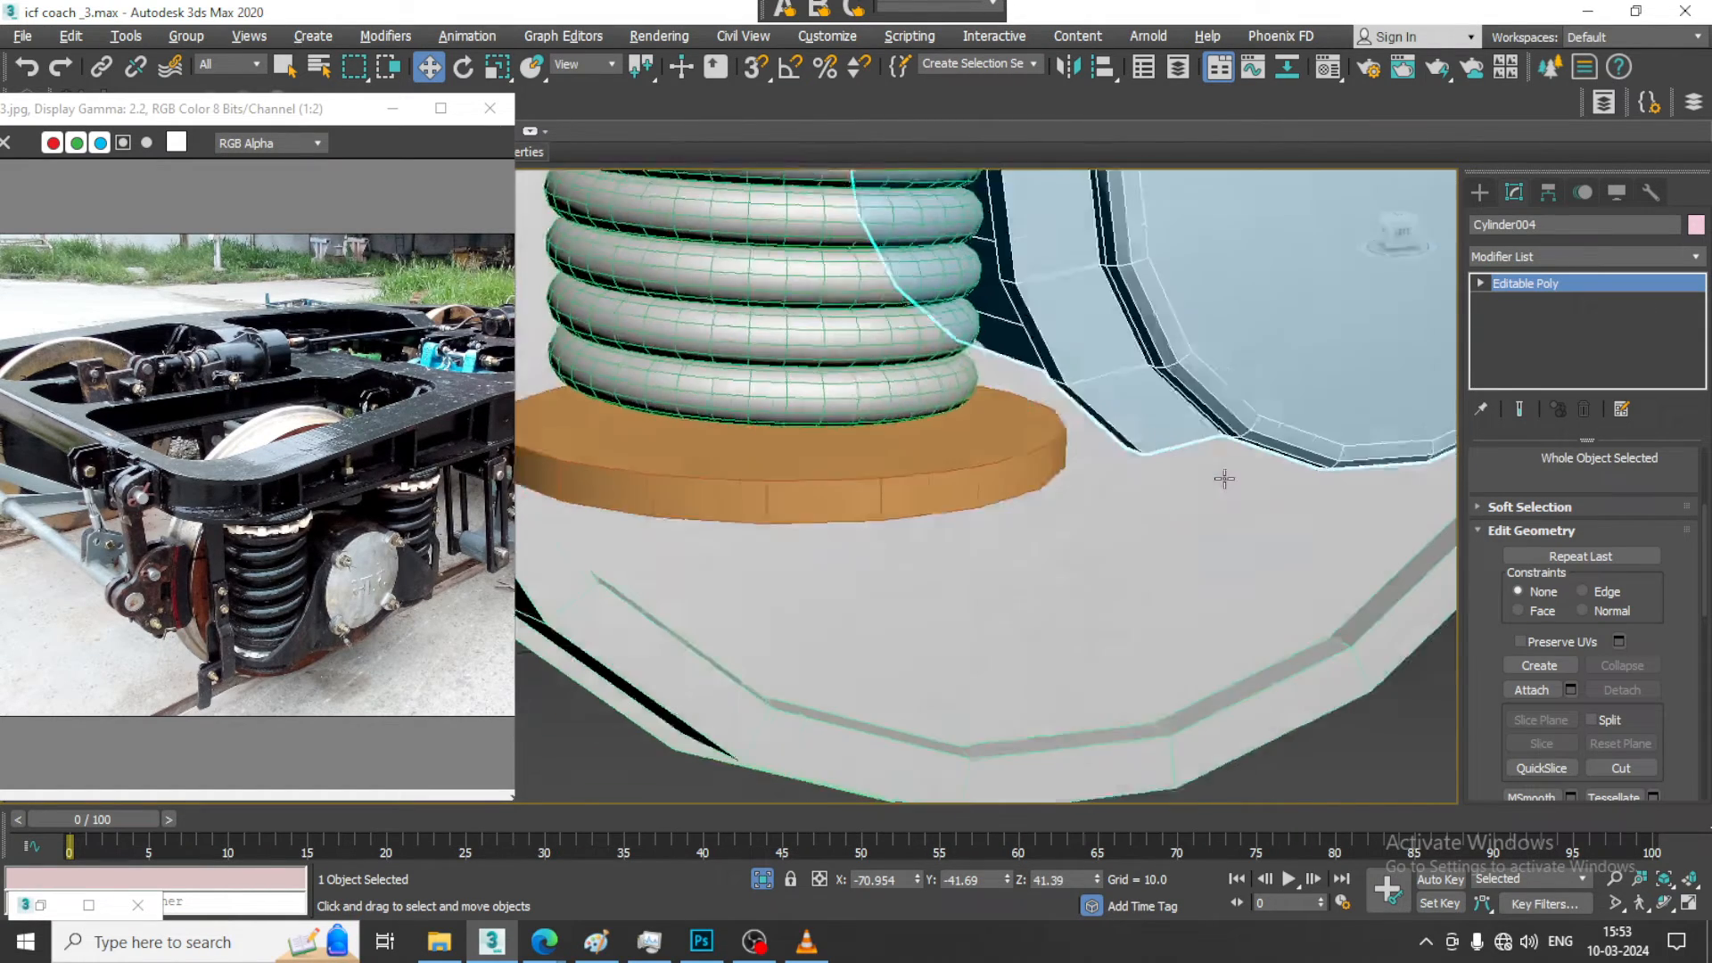
Move the first-spring flange's three lower vertex pairs outward over the spring seat, placing the third pair from the bottom at Y about -22.75
scroll(1223, 478, "down", 2)
key("alt+w")
middle_click_drag(1181, 385, 1135, 346)
key("alt+w")
key("1")
scroll(872, 649, "up", 4)
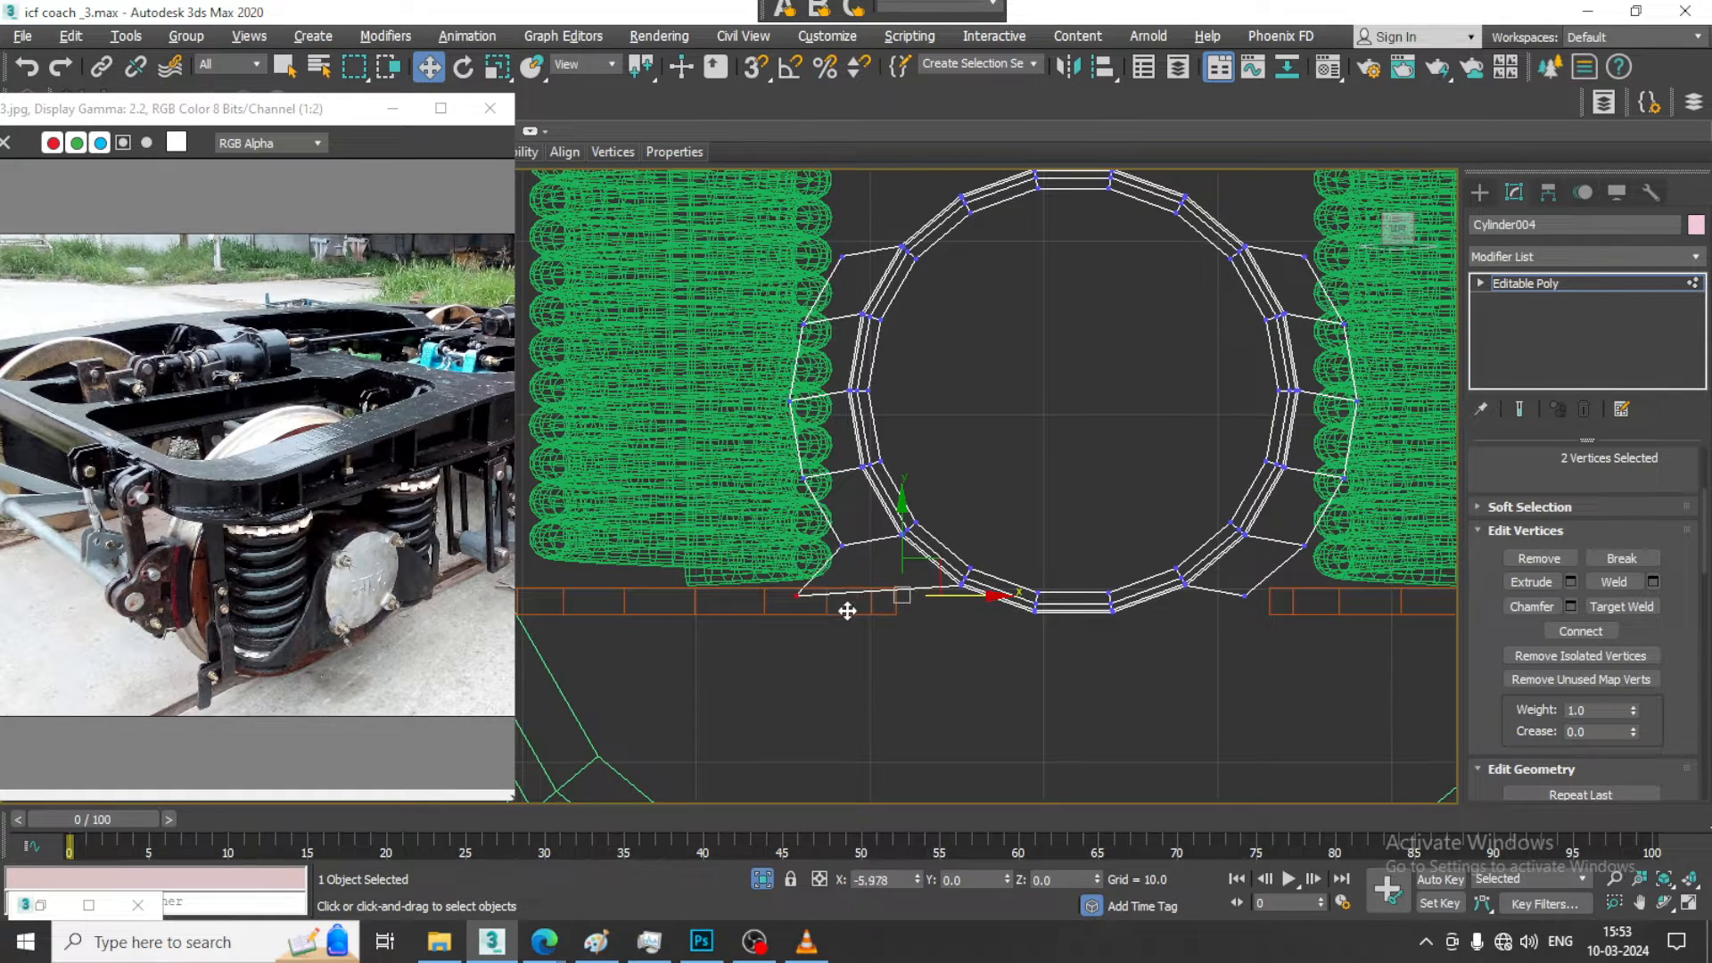
middle_click_drag(758, 620, 788, 649)
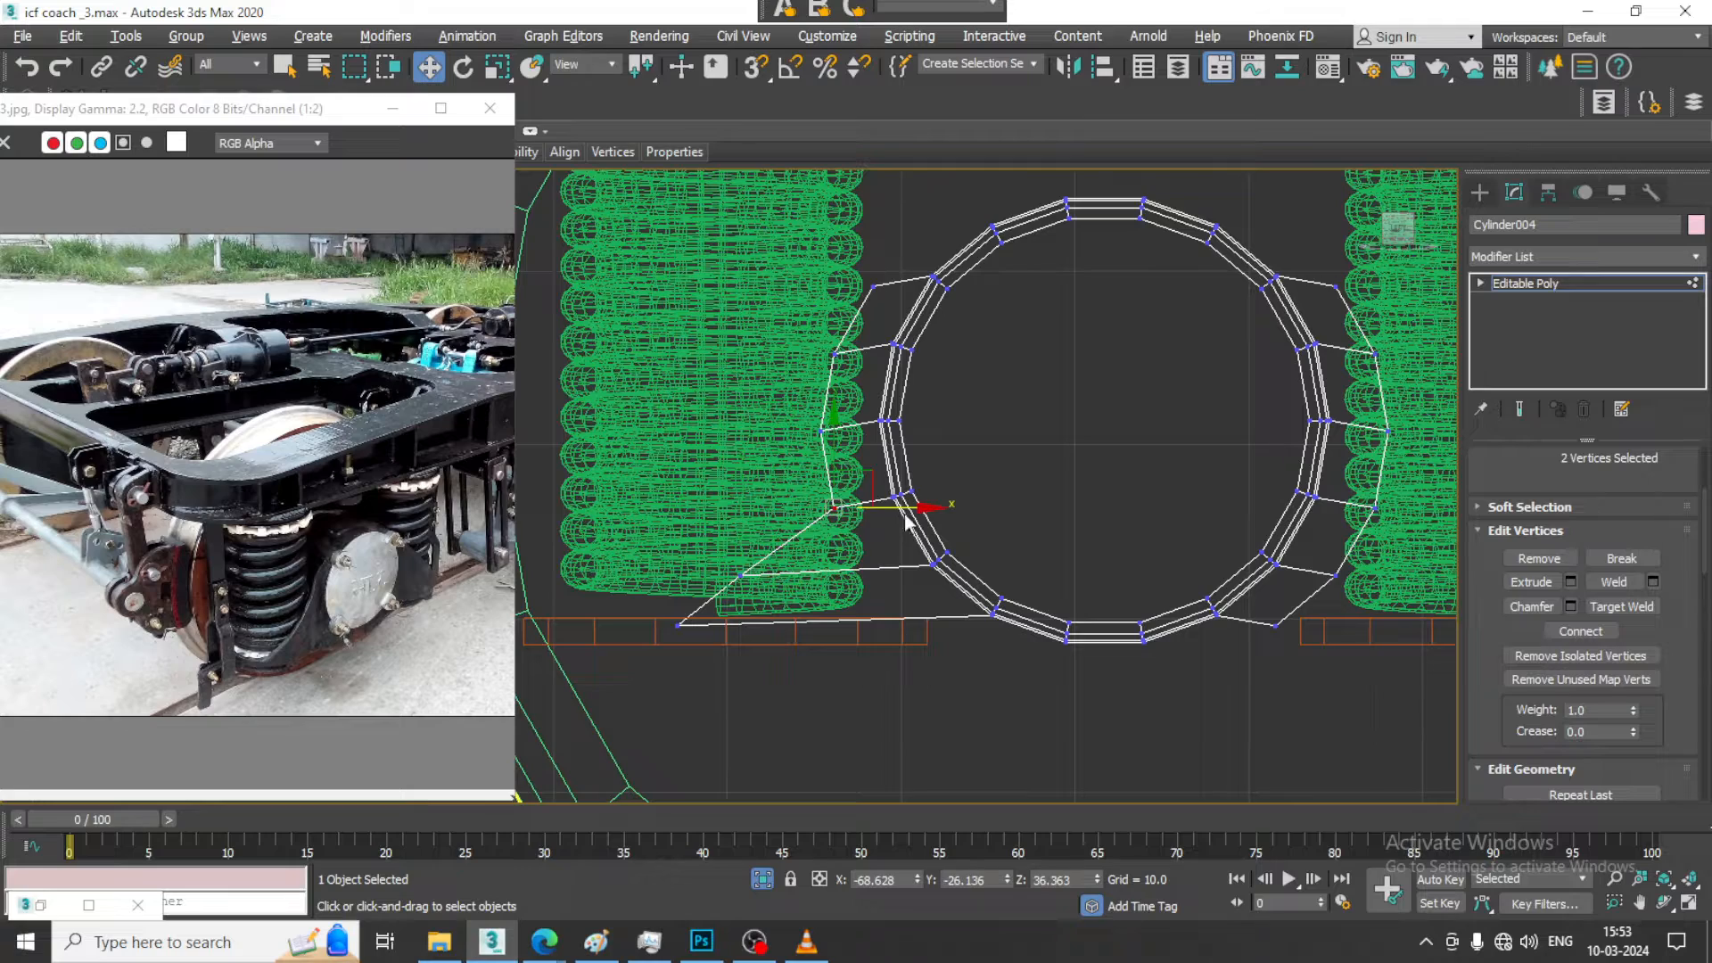
key("alt+w")
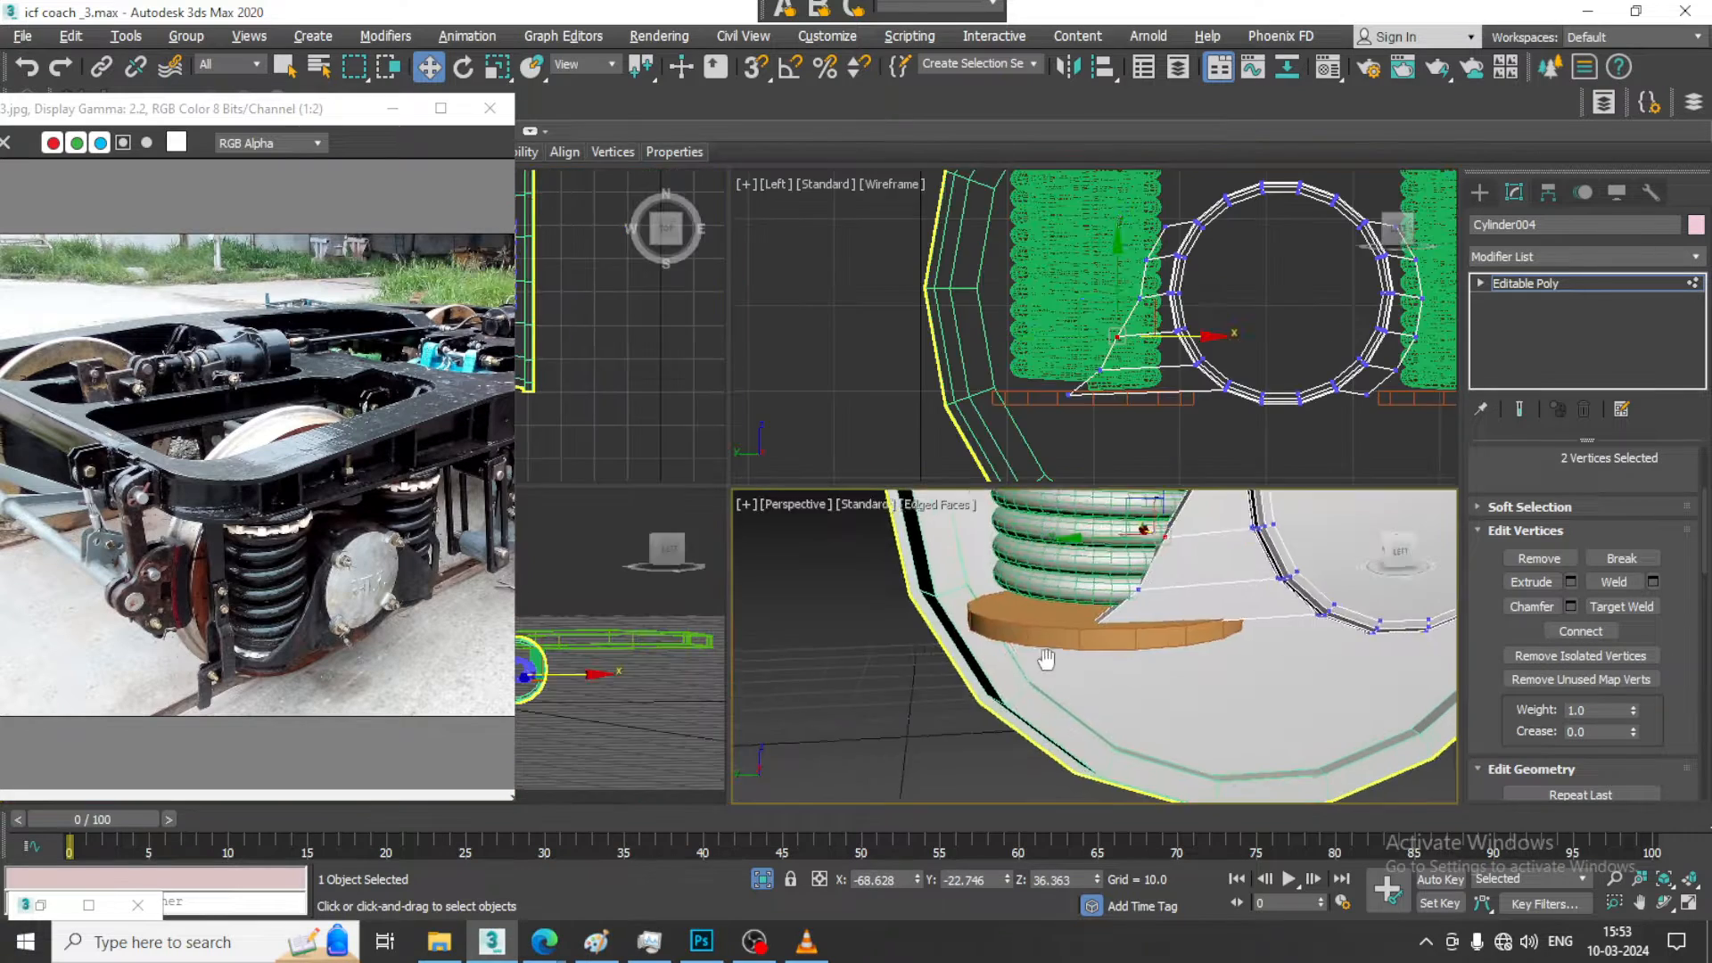
middle_click(1044, 661)
key("alt+w")
middle_click_drag(1005, 569, 998, 508, "alt")
scroll(1049, 428, "down", 3)
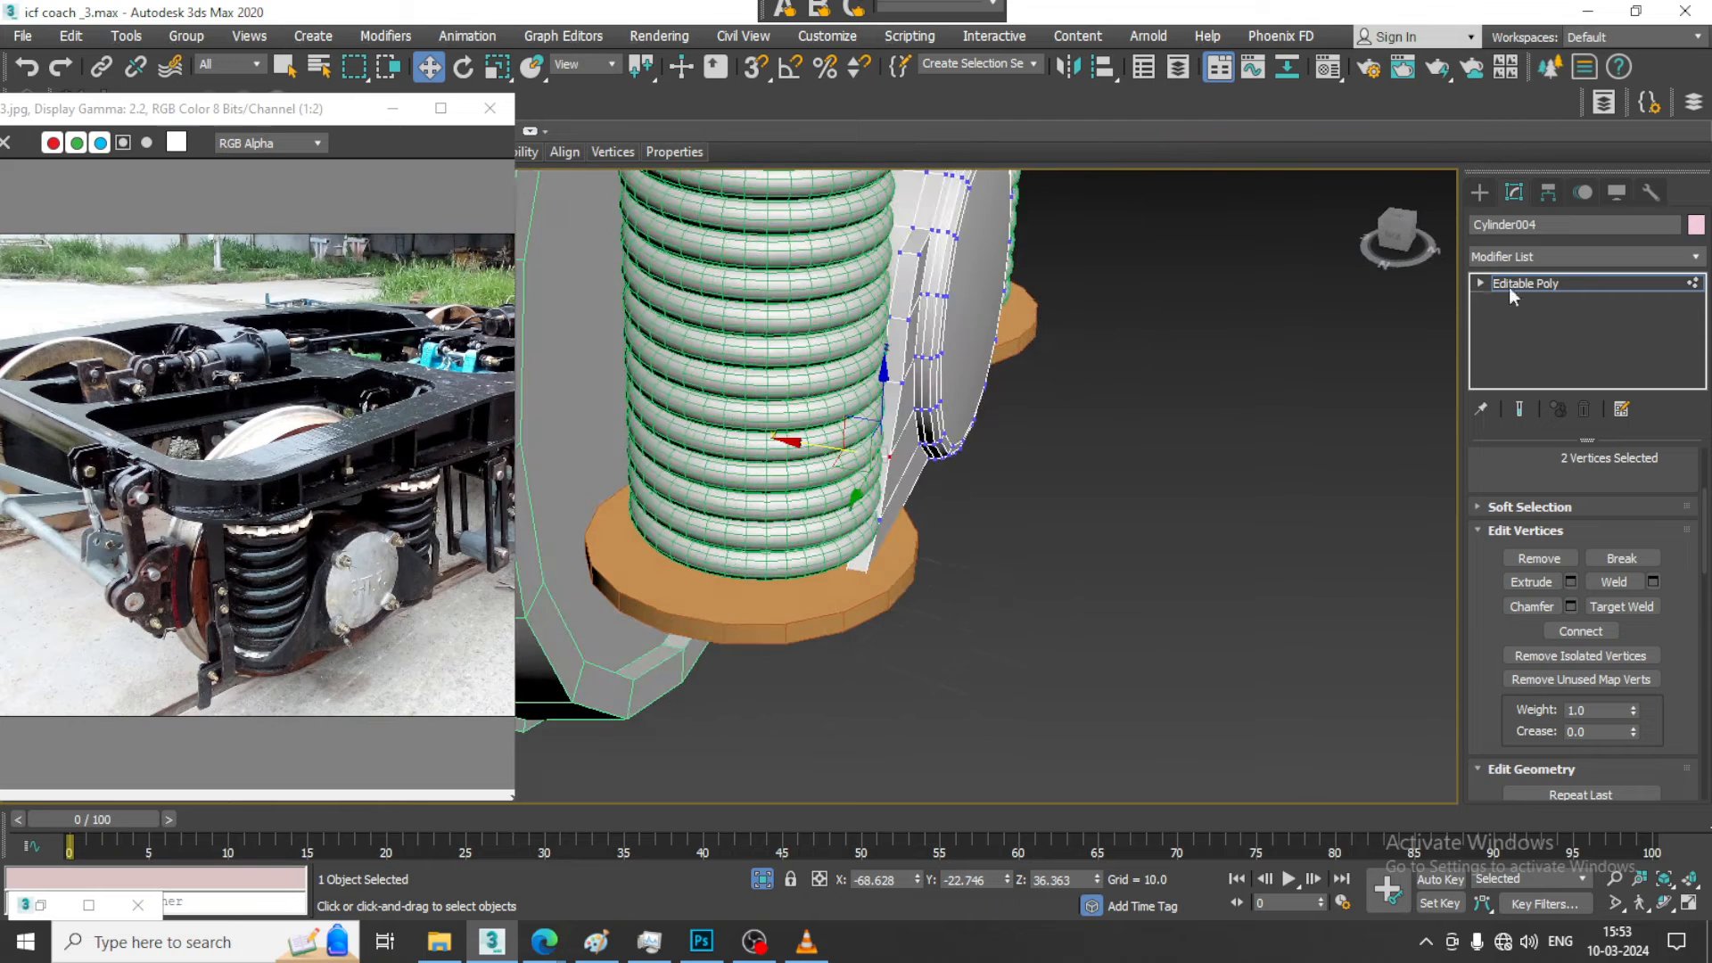
left_click(1578, 283)
Scale the attached spring-seat discs down uniformly to fit the springs' diameter more closely
middle_click_drag(856, 580, 829, 611, "alt")
left_click(817, 615)
key("r")
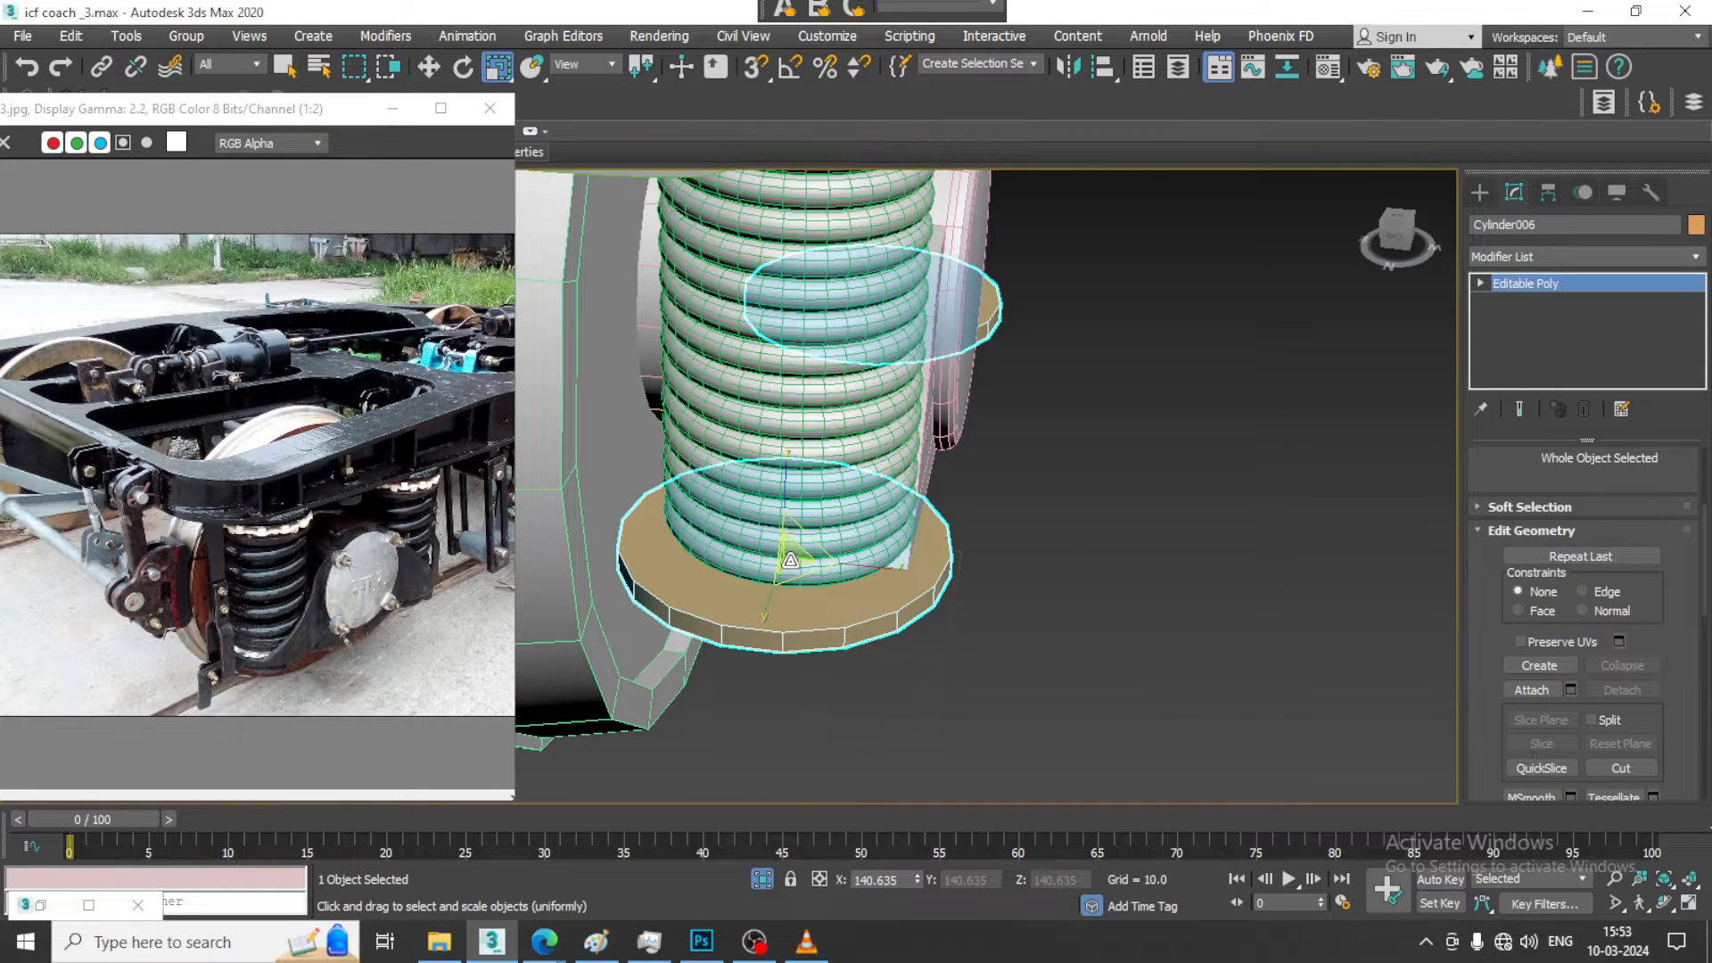
left_click_drag(790, 559, 718, 554)
key("w")
middle_click_drag(967, 544, 821, 496, "alt")
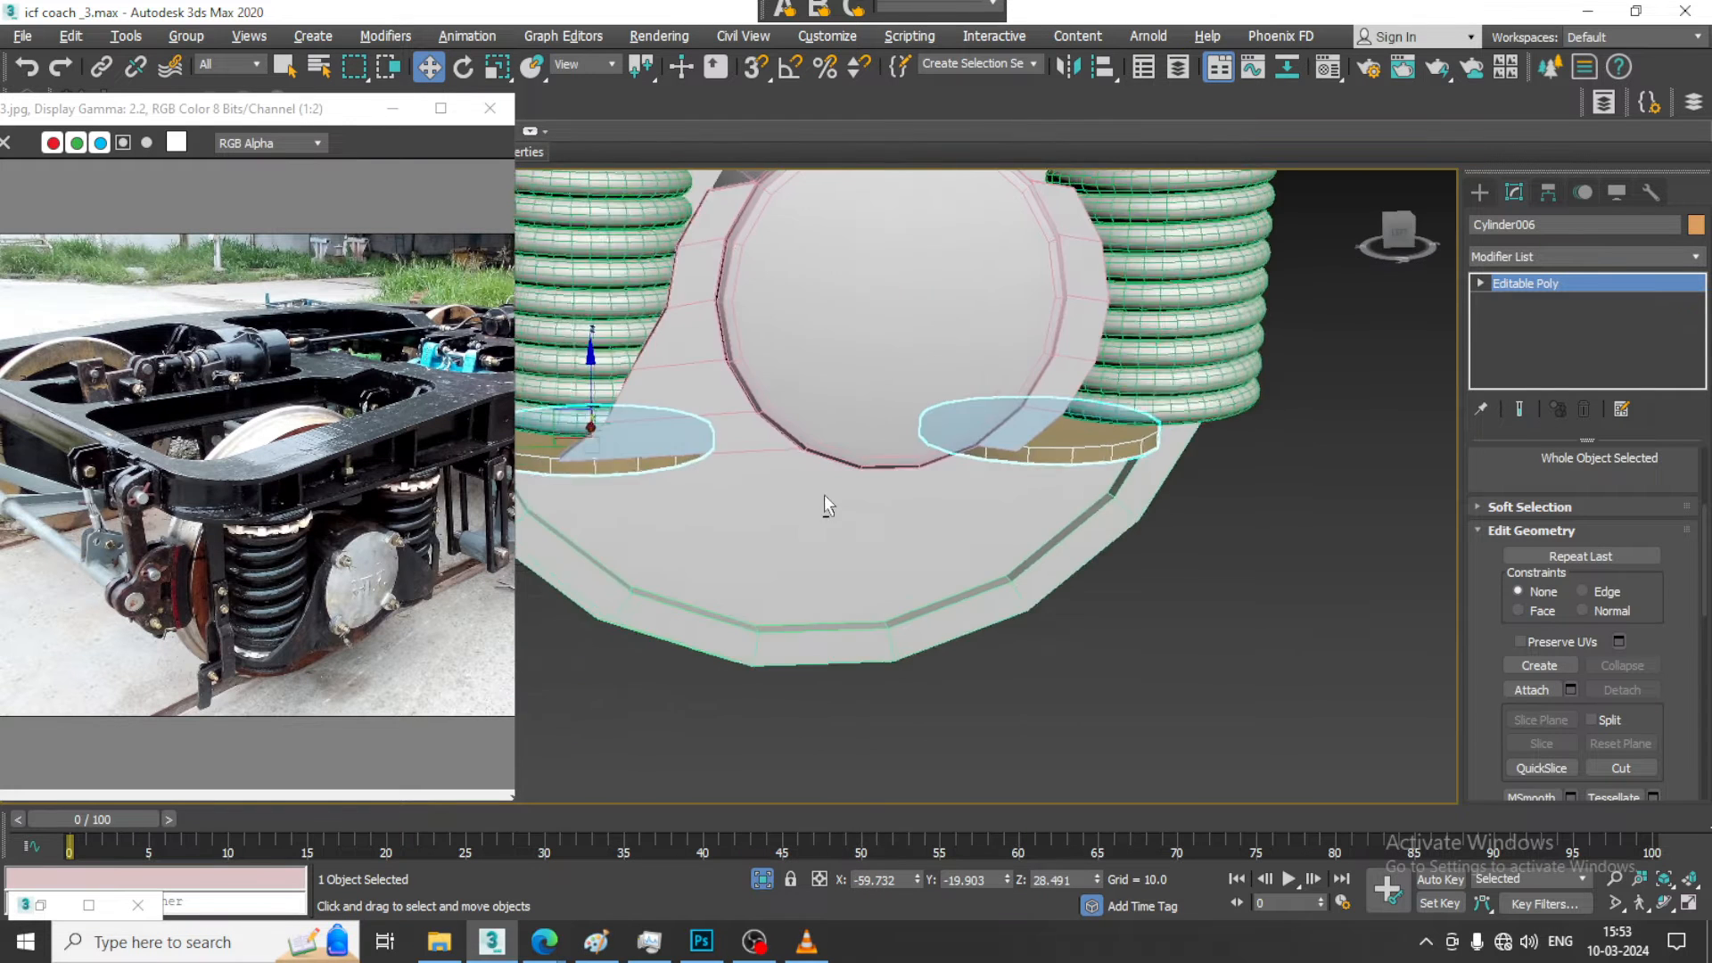
Move the 36 vertices of the second spring's seat along Y to recentre it beneath its spring
middle_click_drag(987, 493, 791, 498)
key("1")
left_click_drag(1165, 665, 1168, 669)
middle_click_drag(1055, 527, 1002, 491, "alt")
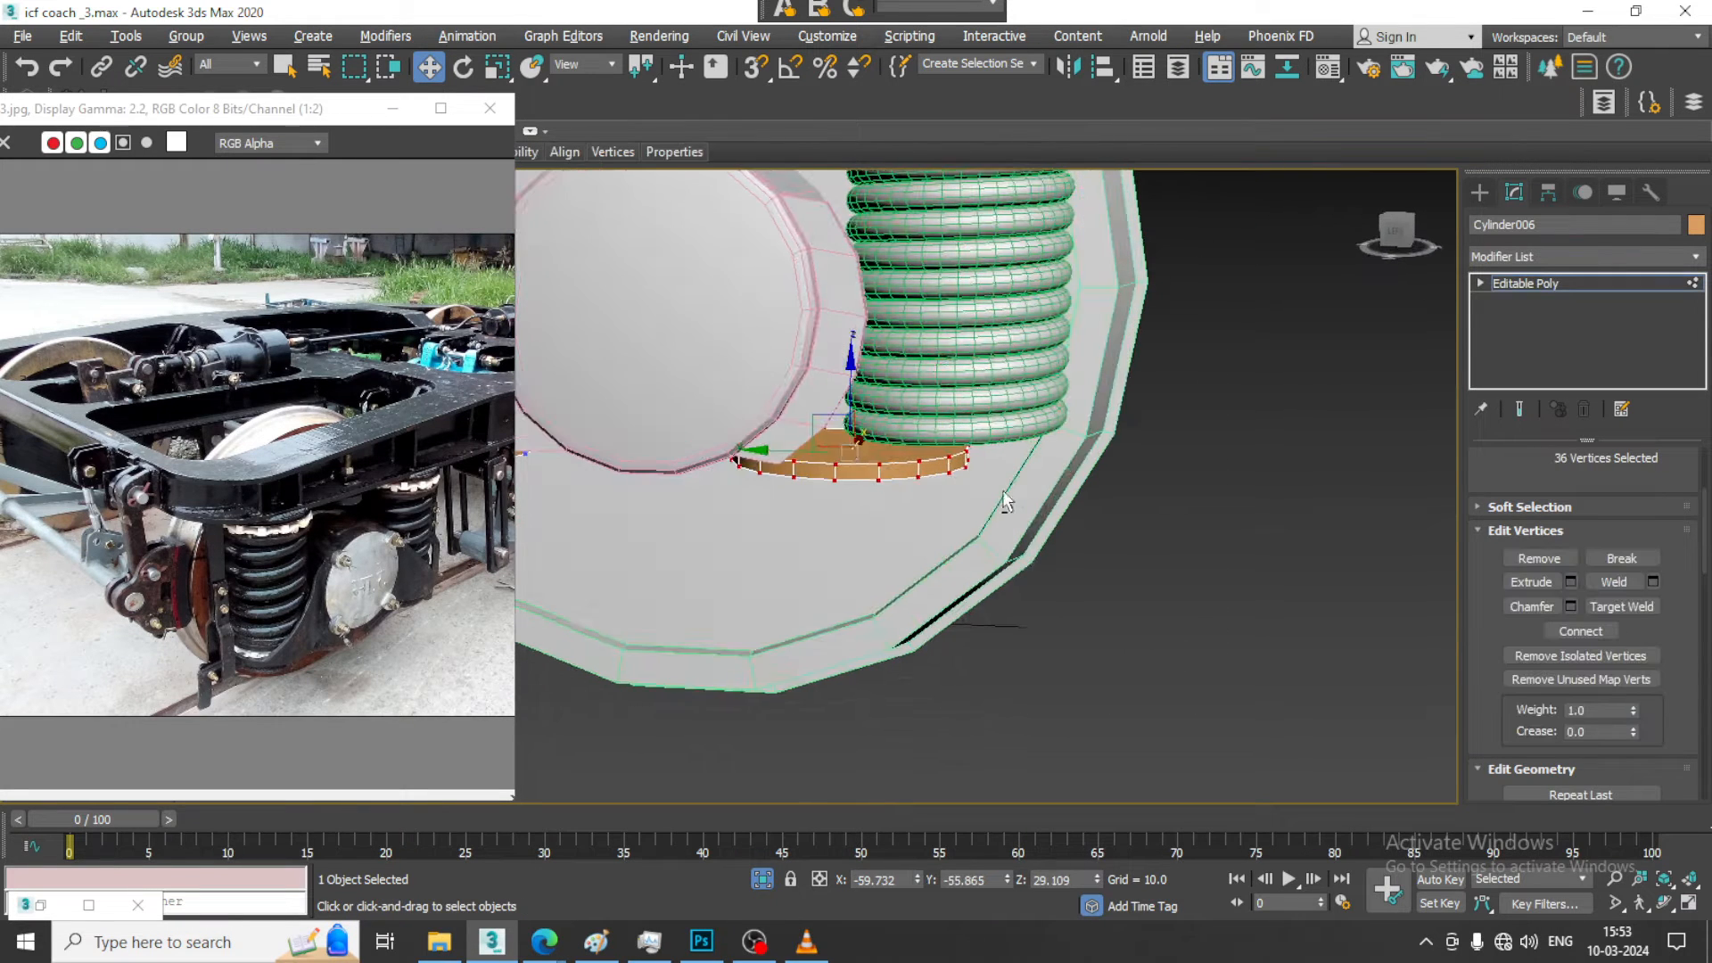
left_click_drag(782, 448, 882, 457)
middle_click_drag(932, 489, 893, 464, "alt")
scroll(976, 446, "down", 3)
left_click(1631, 287)
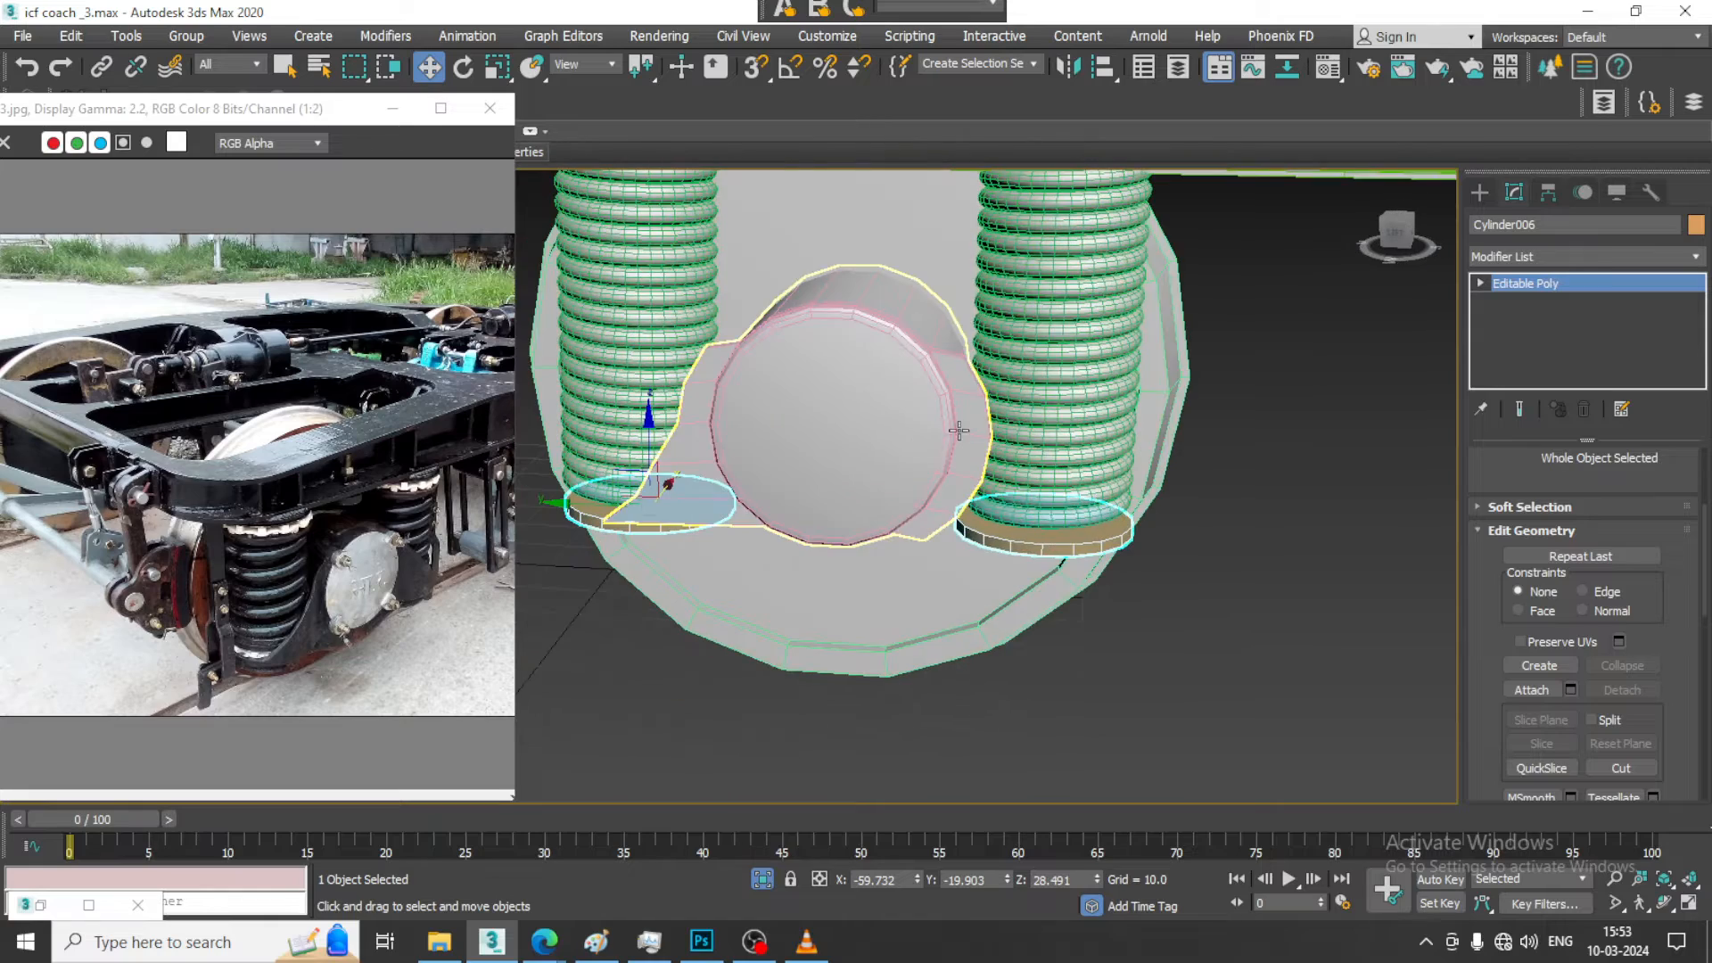
Move the second-spring flange's three lower vertex pairs outward over the seat, placing the third pair from the bottom at Y about -59
left_click(977, 466)
key("alt+w")
key("alt+w")
scroll(1151, 354, "up", 4)
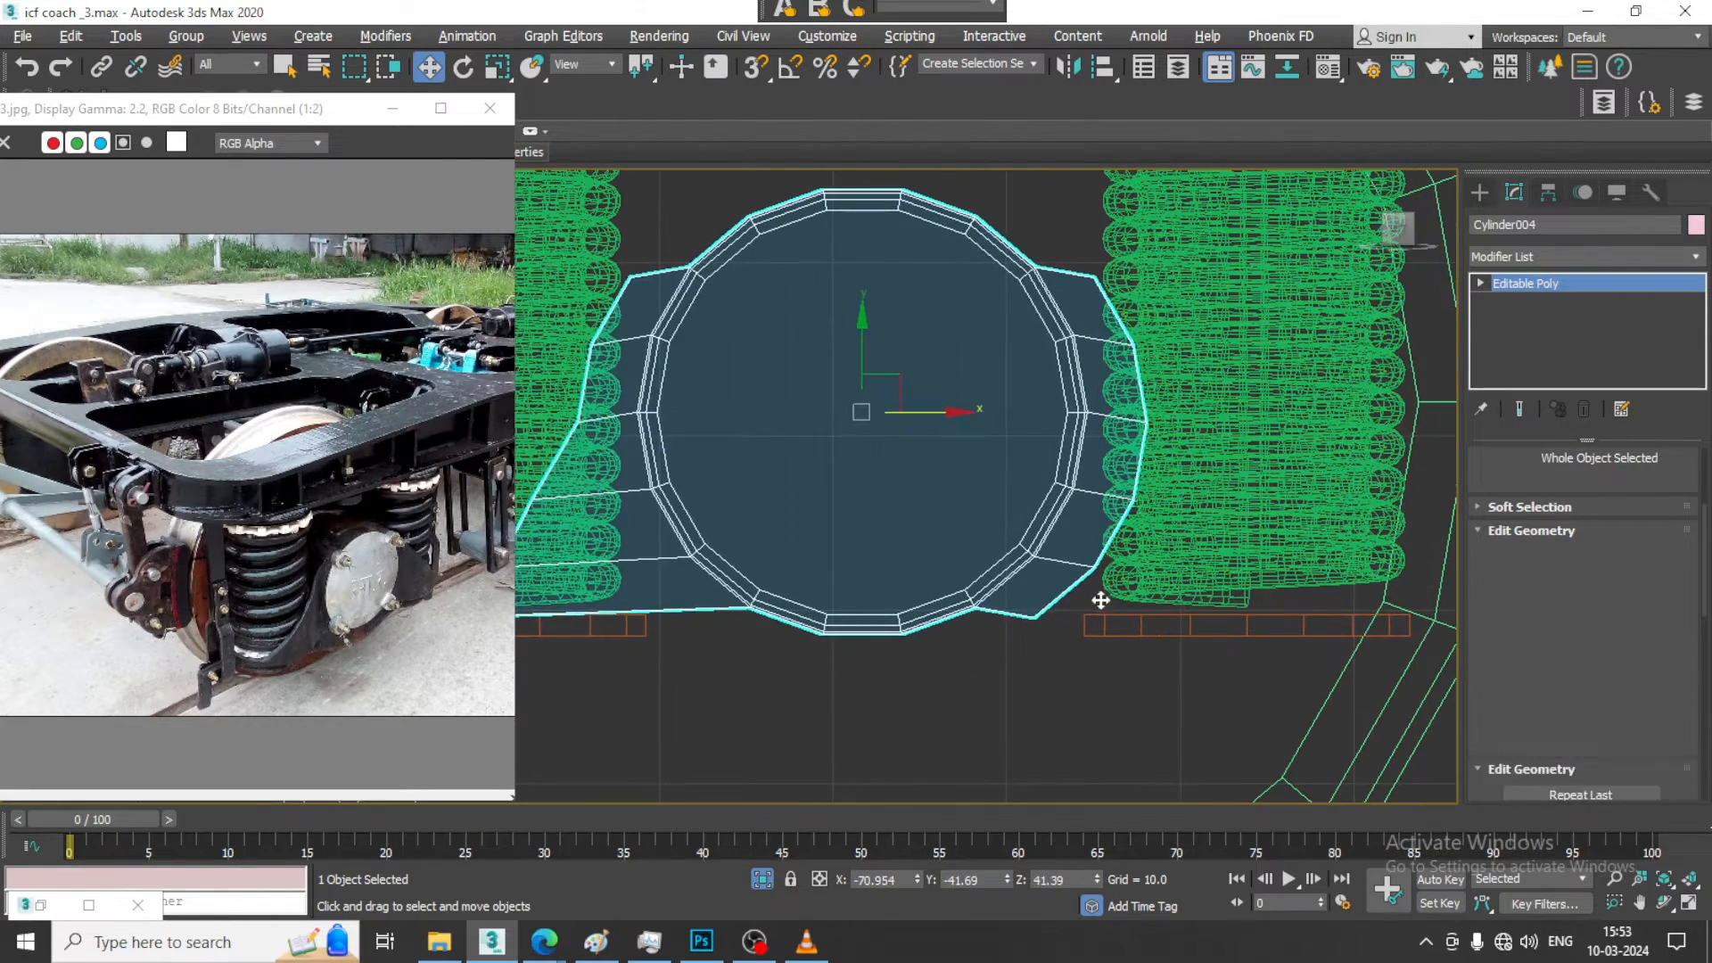
key("1")
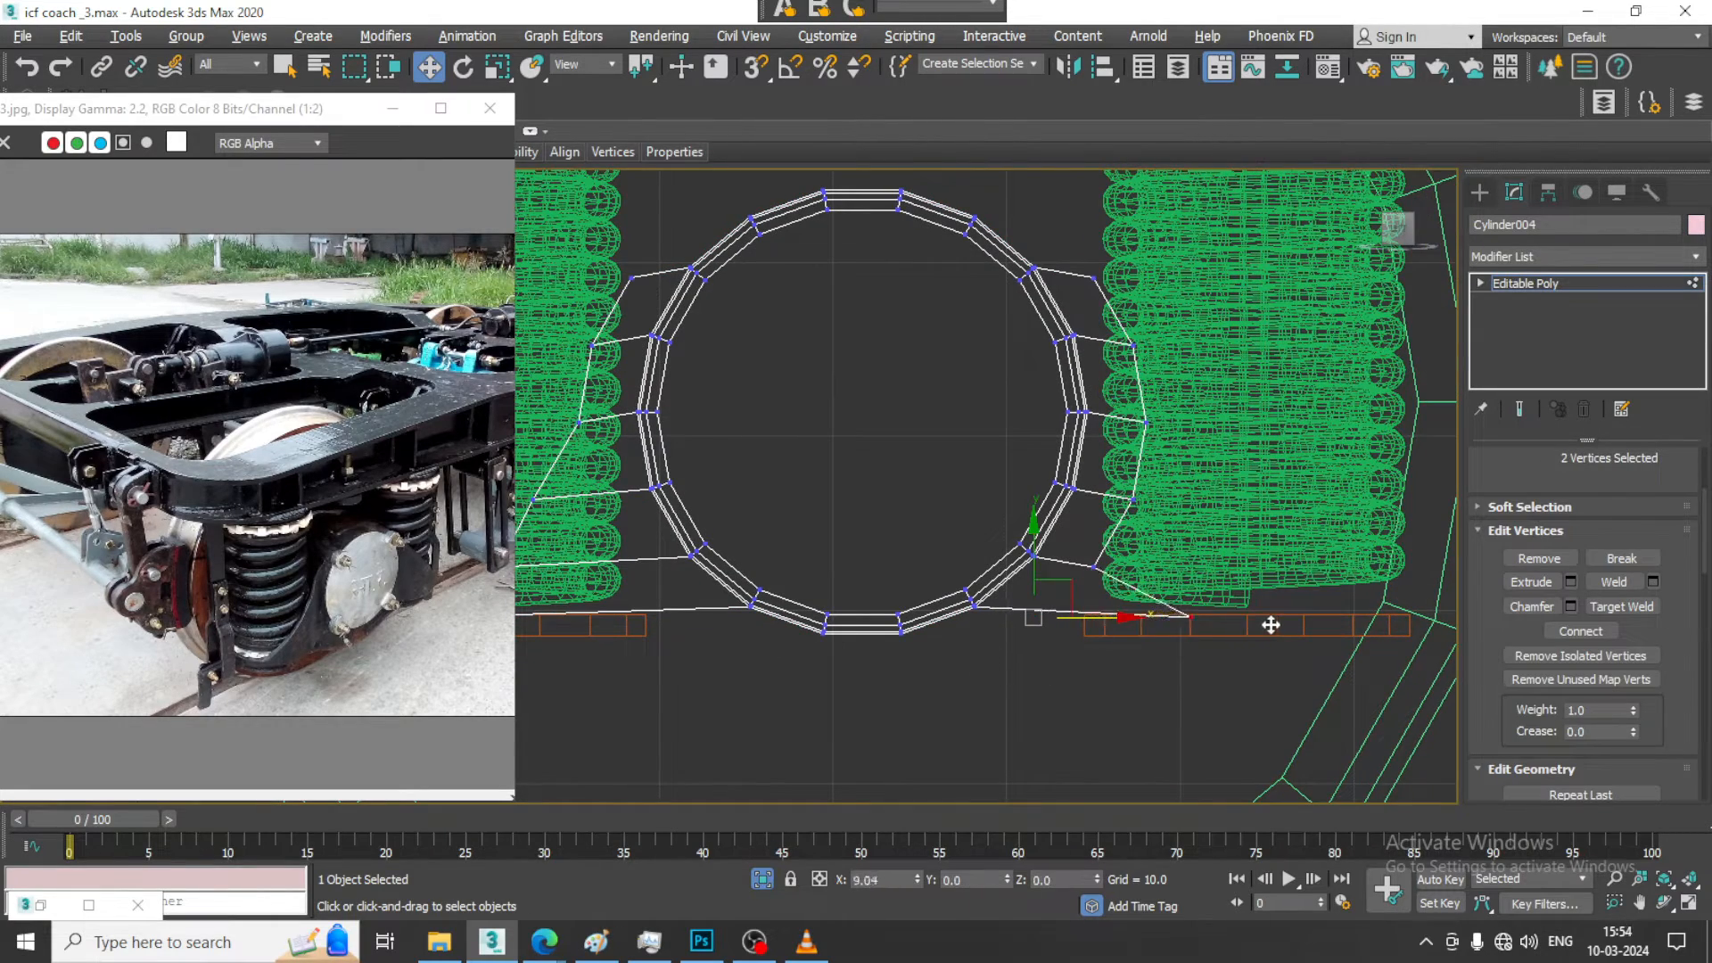
left_click_drag(1071, 544, 1341, 563)
left_click_drag(1186, 502, 1219, 499)
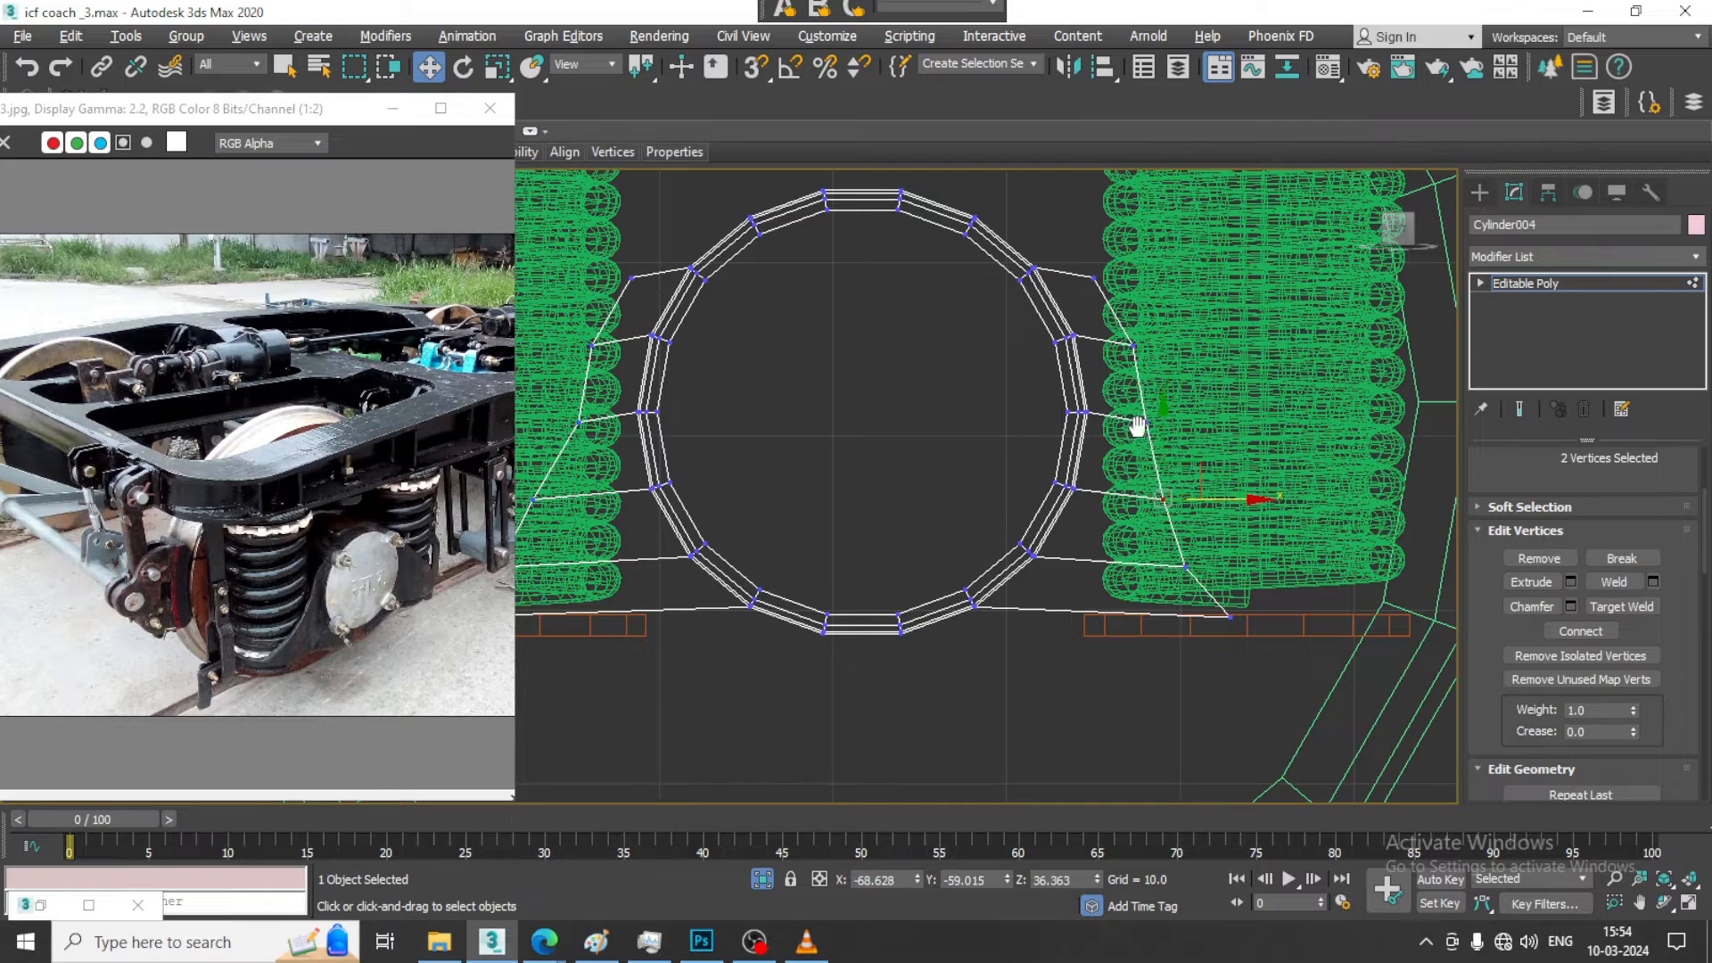
Flare the second-spring flange further by moving its three lower vertex pairs to Y about -66.5, -62.6 and -60.05, from the bottom up
scroll(1132, 410, "down", 2)
middle_click_drag(1131, 393, 1187, 433)
middle_click_drag(1242, 567, 1177, 558)
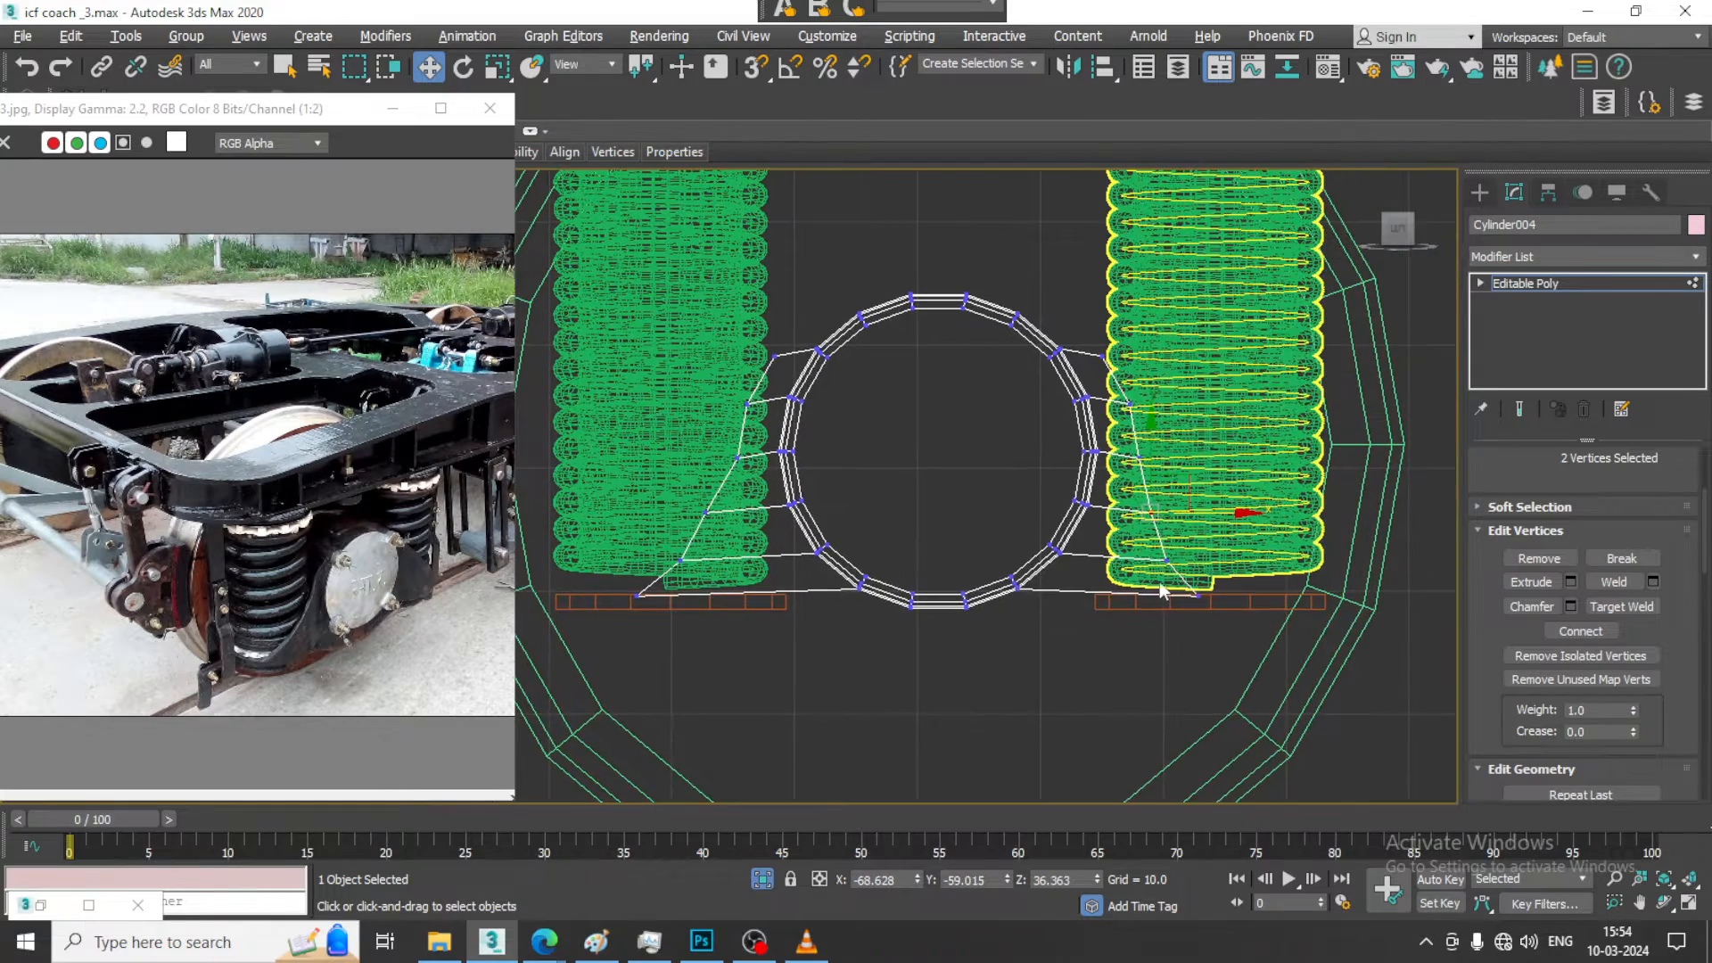
scroll(1196, 579, "up", 2)
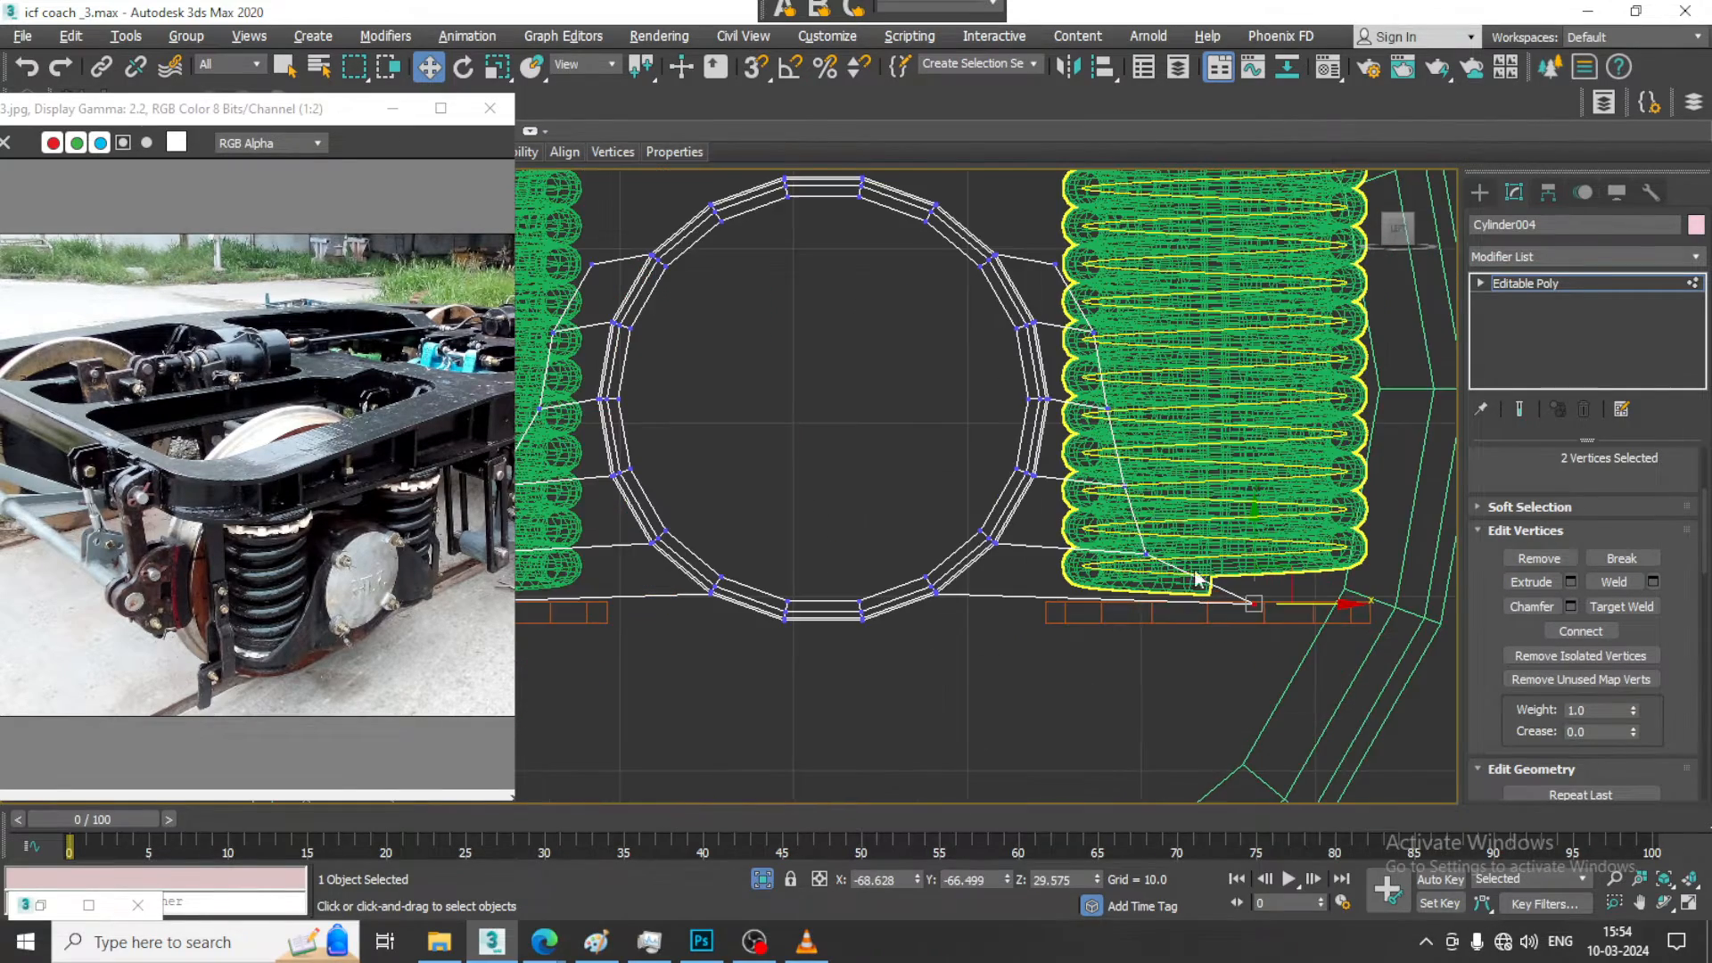
left_click_drag(1253, 552, 1293, 553)
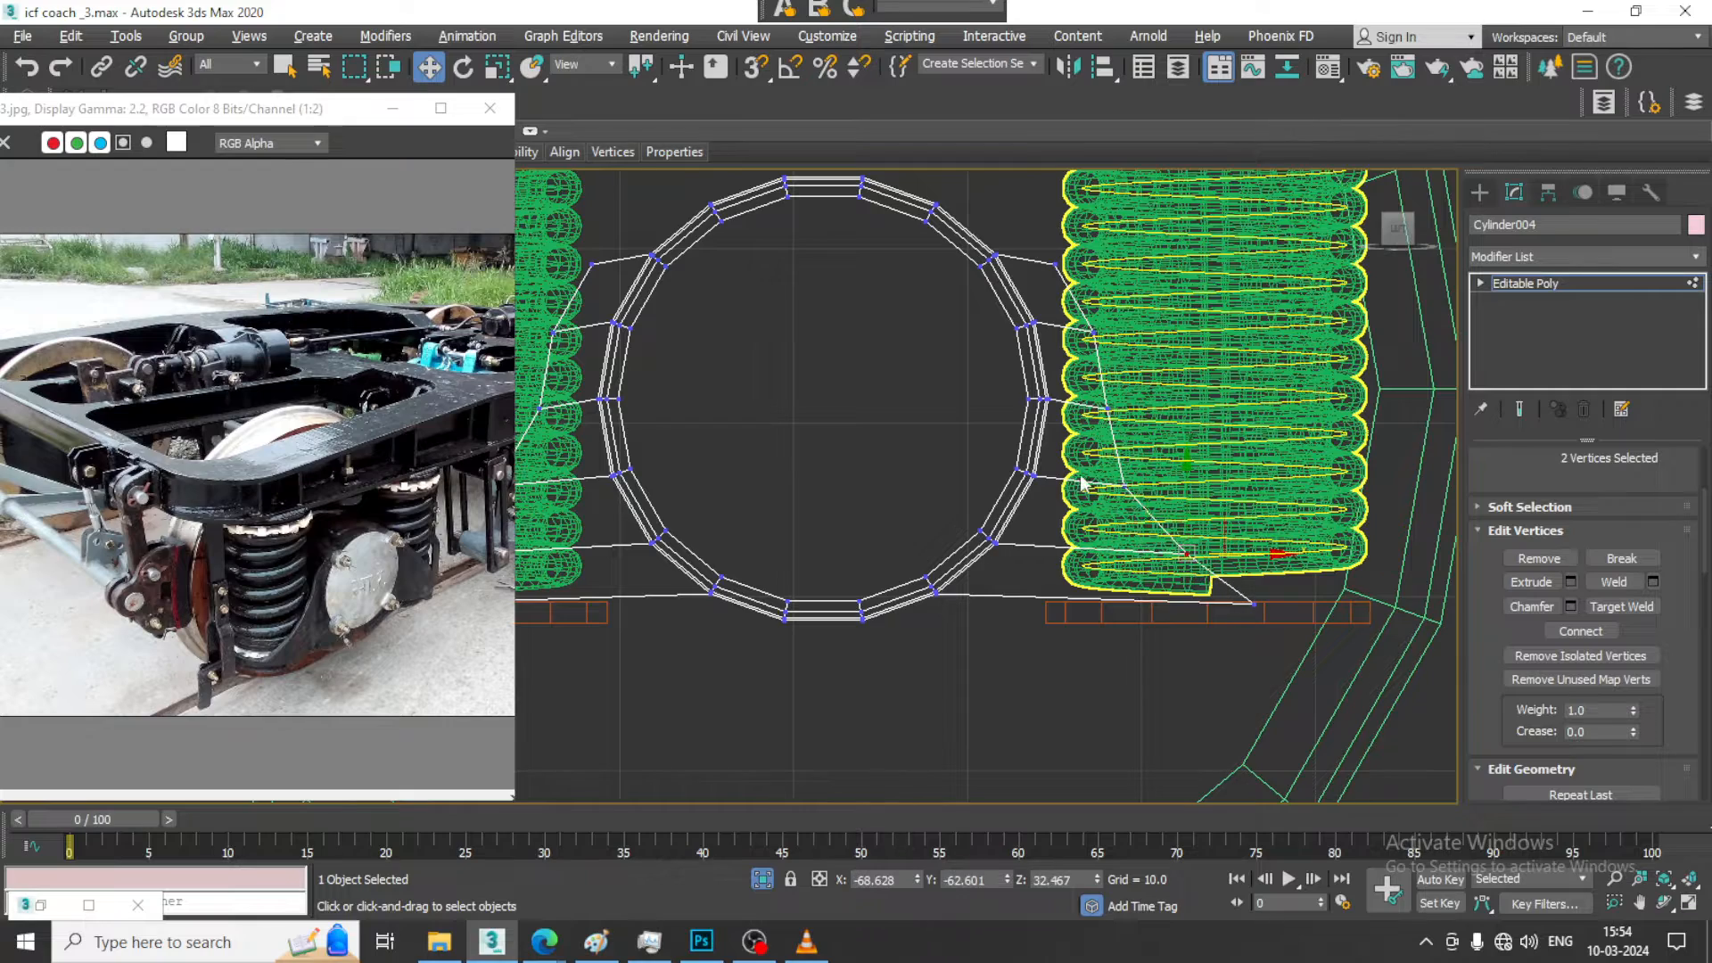
left_click_drag(1175, 488, 1195, 489)
key("alt+w")
middle_click(1247, 601)
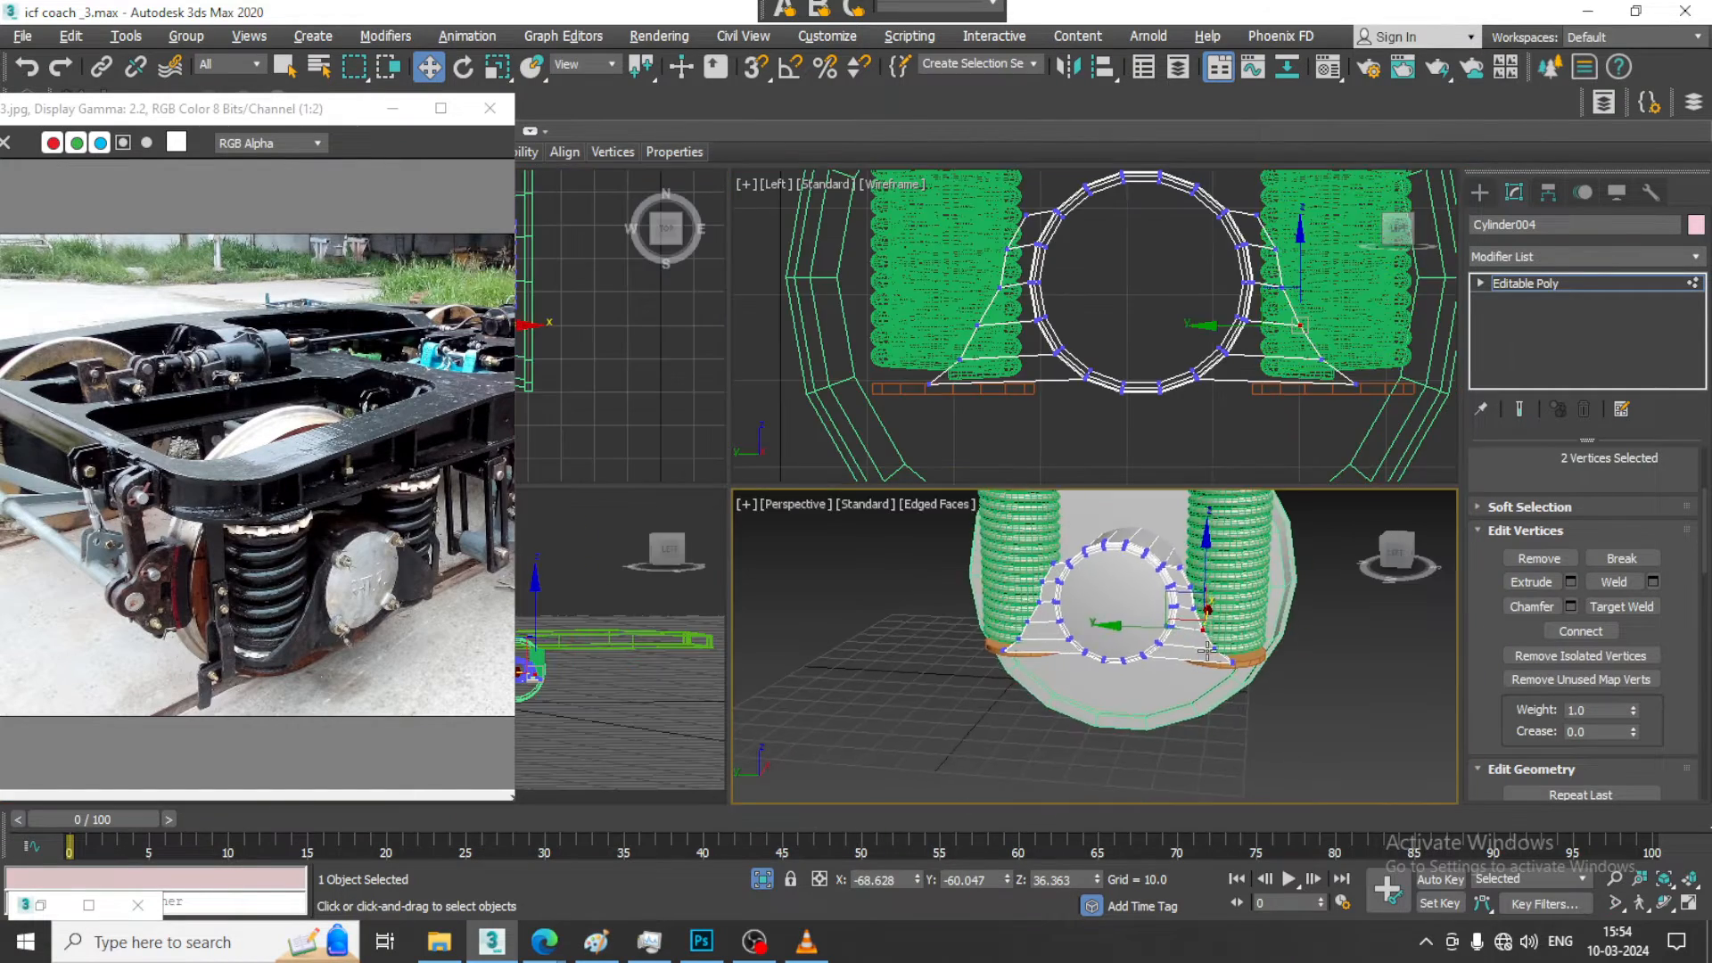
key("alt+w")
middle_click_drag(1245, 597, 953, 406, "alt")
middle_click_drag(986, 514, 970, 518, "alt")
left_click(1543, 284)
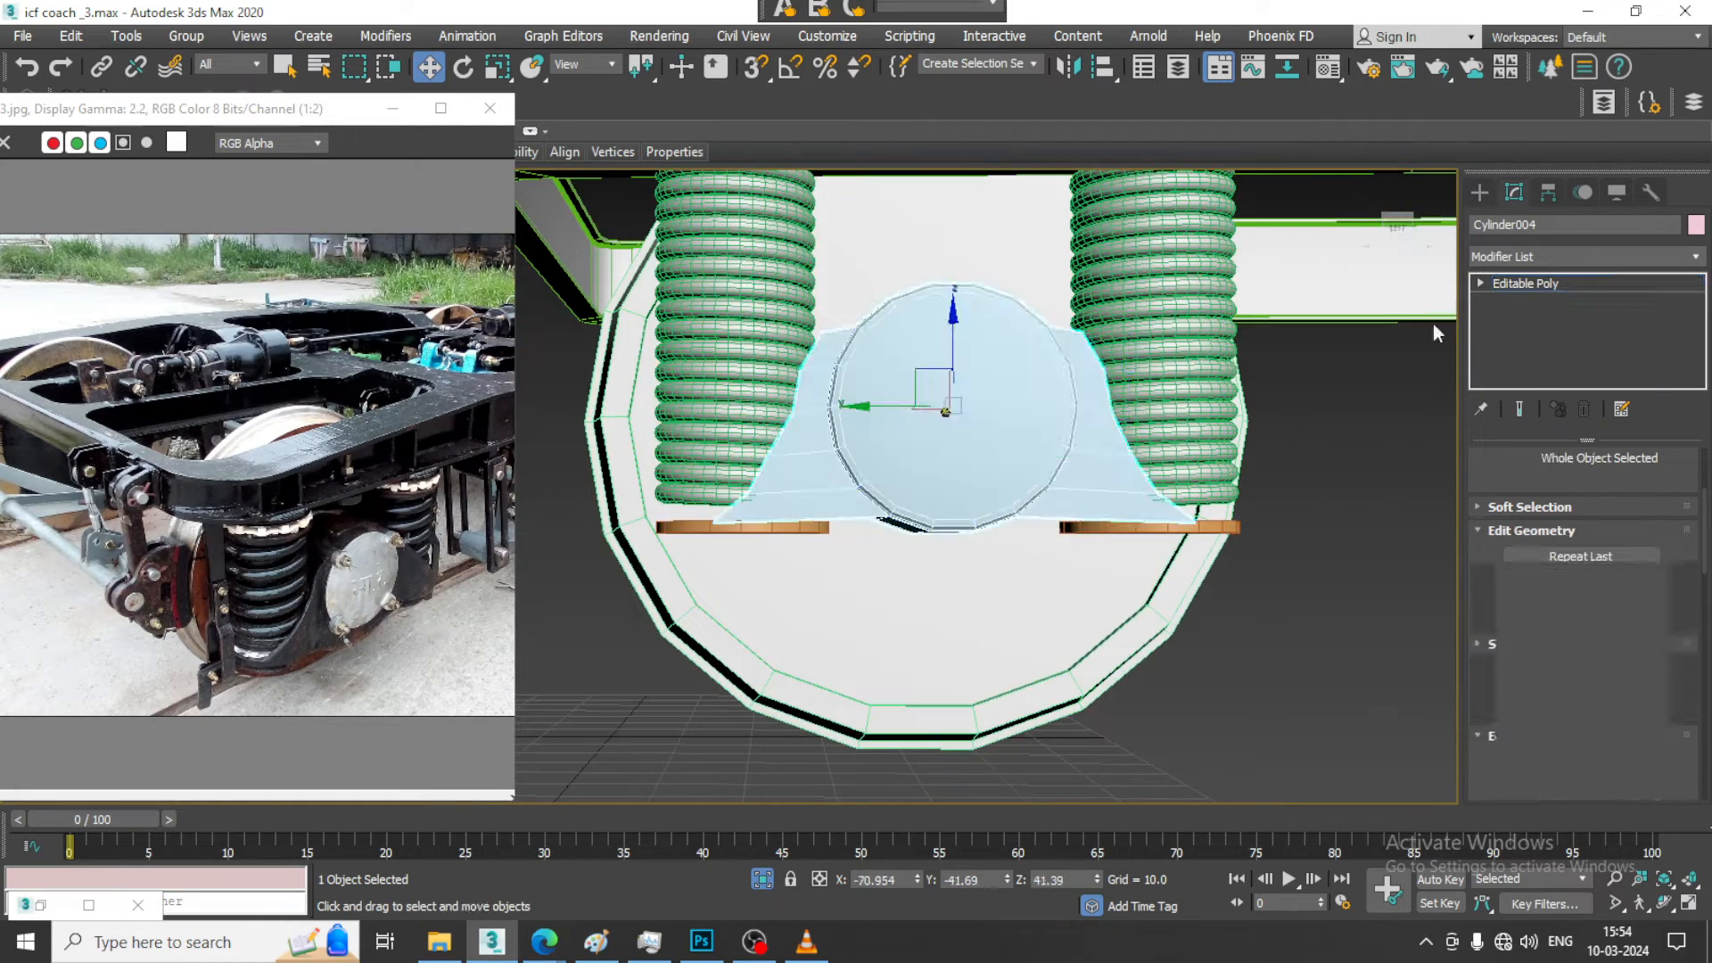
Raise the pair of spring-seat discs to Z about 29.9, closer to the spring ends
left_click(1140, 537)
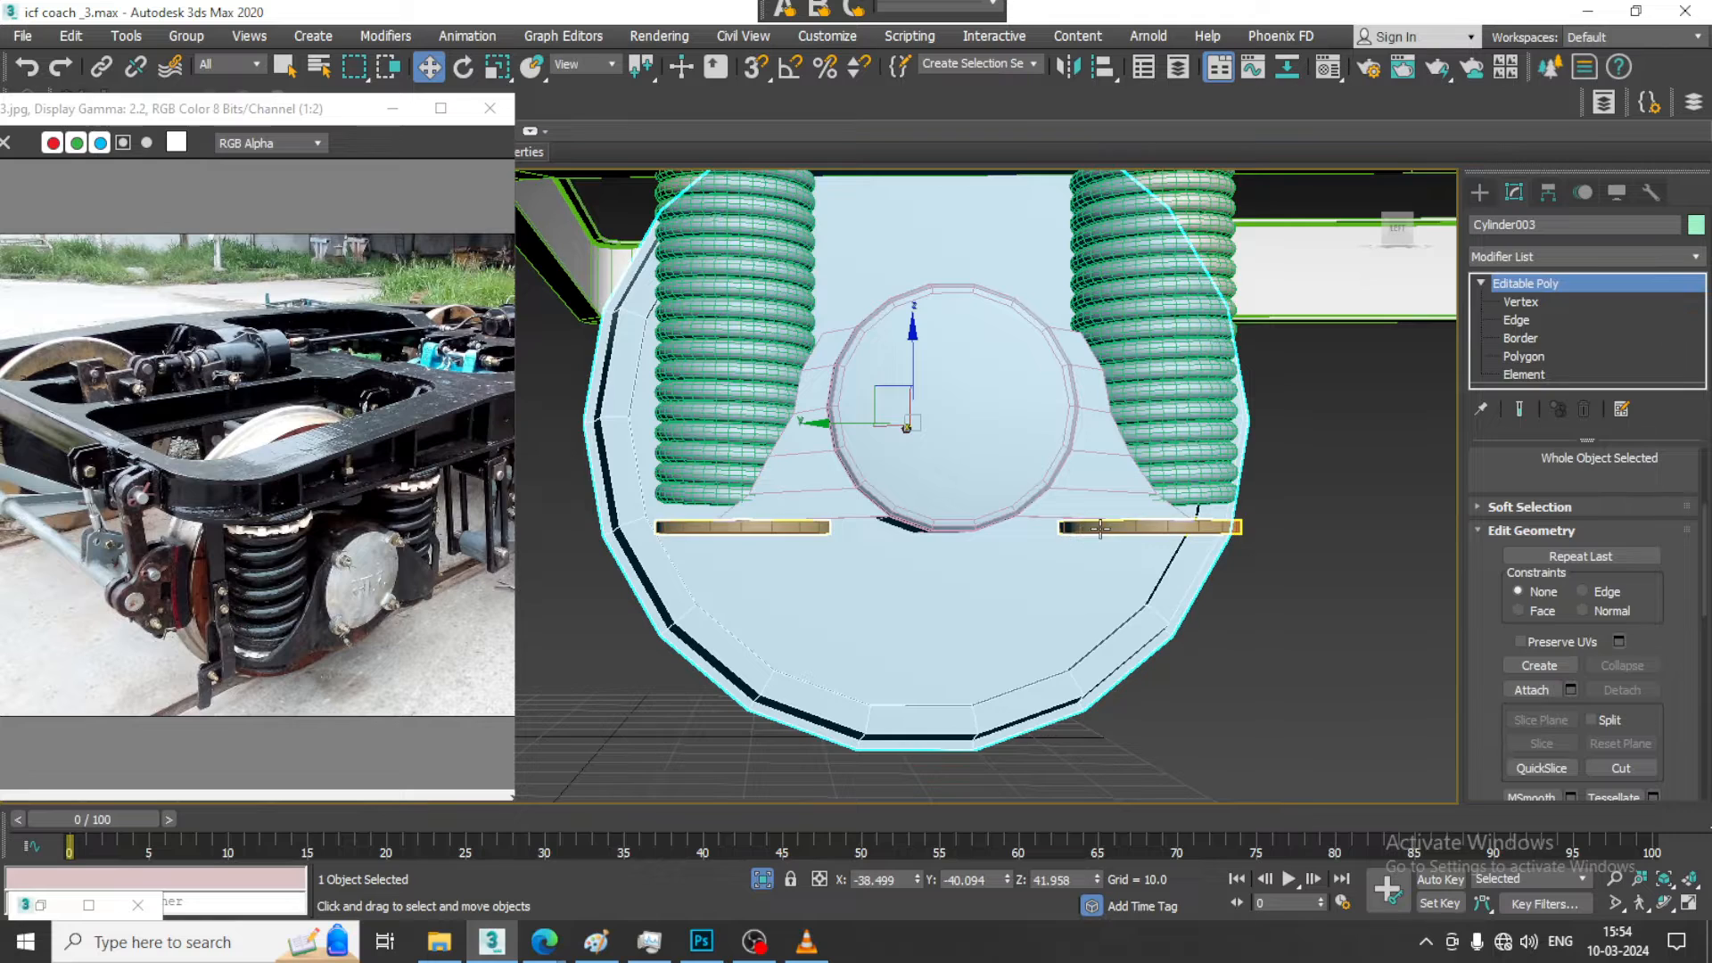
left_click(896, 415)
left_click_drag(759, 456, 761, 443)
middle_click_drag(904, 458, 982, 450, "alt")
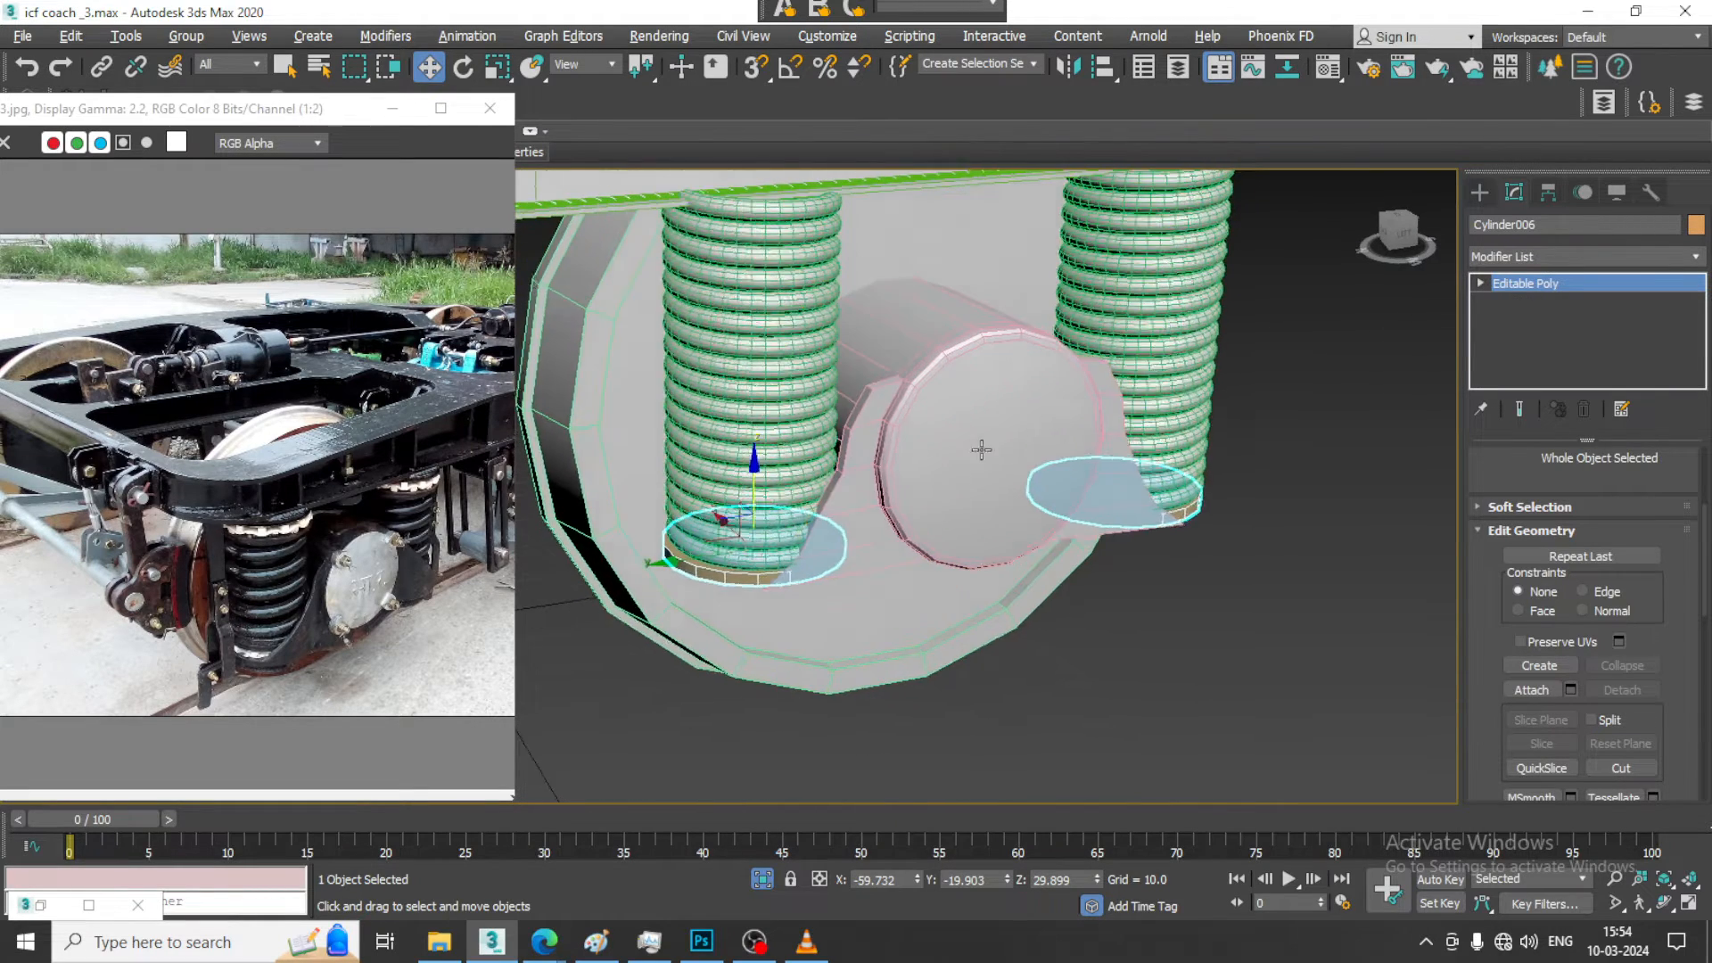
Move the two upper vertex pairs of the axle box's first-spring flange inward, to Y about -29.9 and -27.5 from the top down
scroll(918, 440, "up", 2)
left_click(782, 336)
key("alt+w")
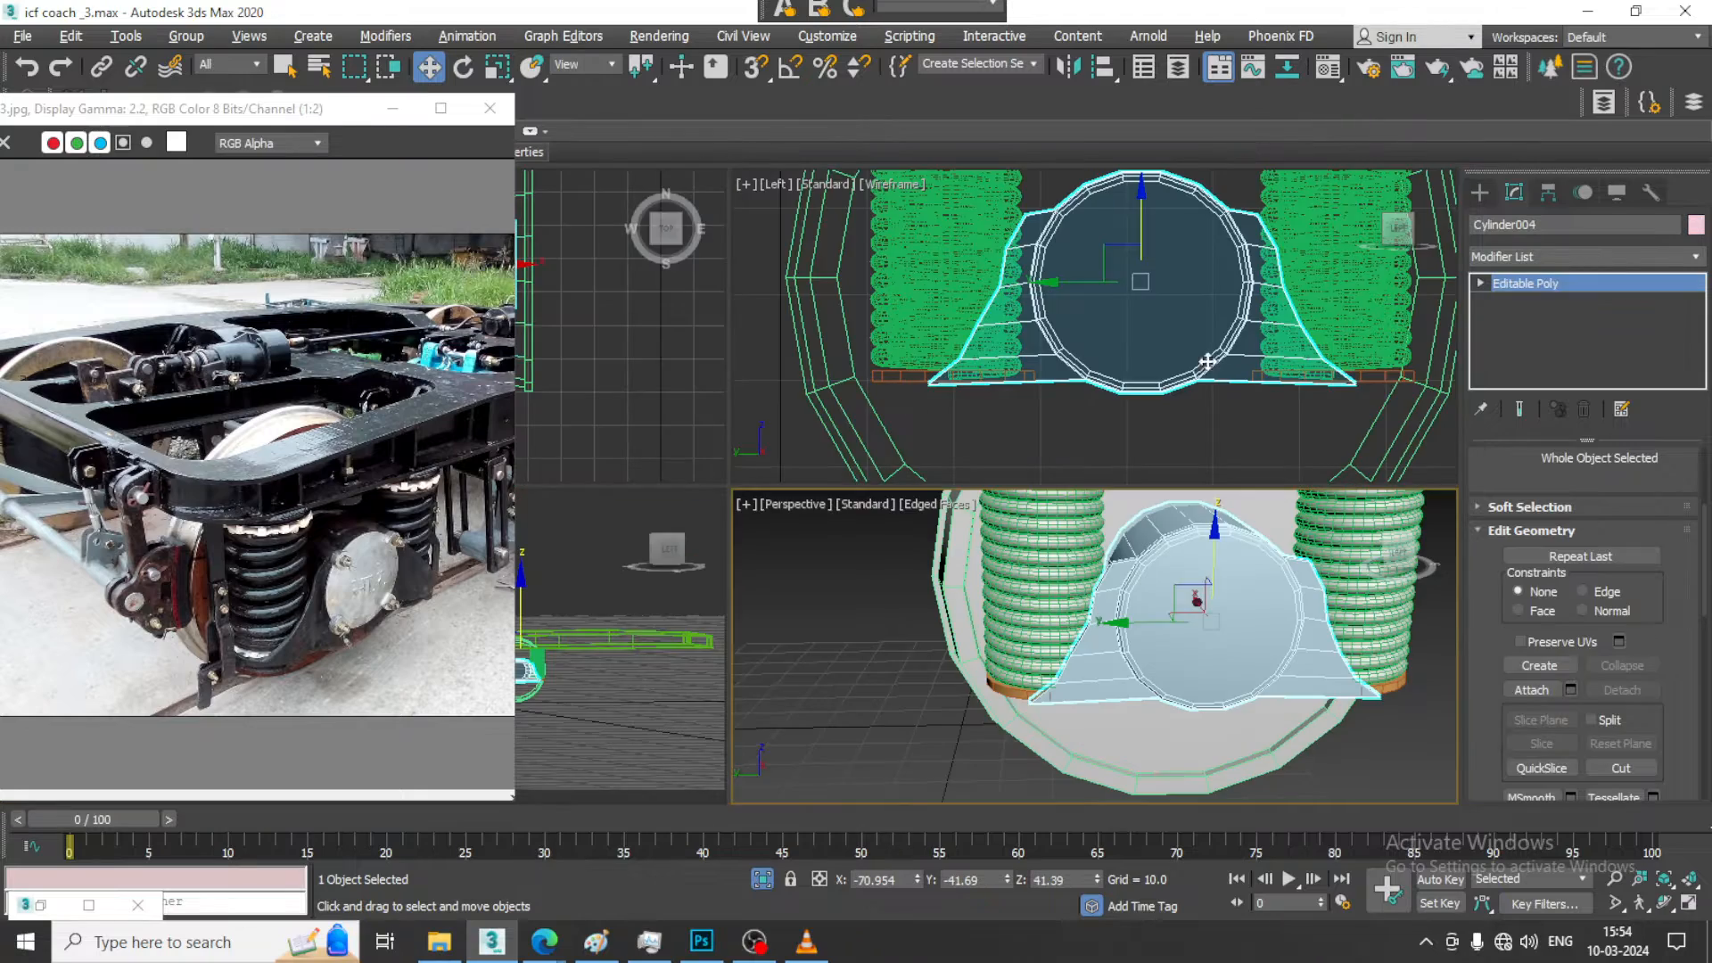
middle_click_drag(1208, 359, 1142, 383)
key("alt+w")
key("1")
middle_click_drag(535, 323, 897, 411)
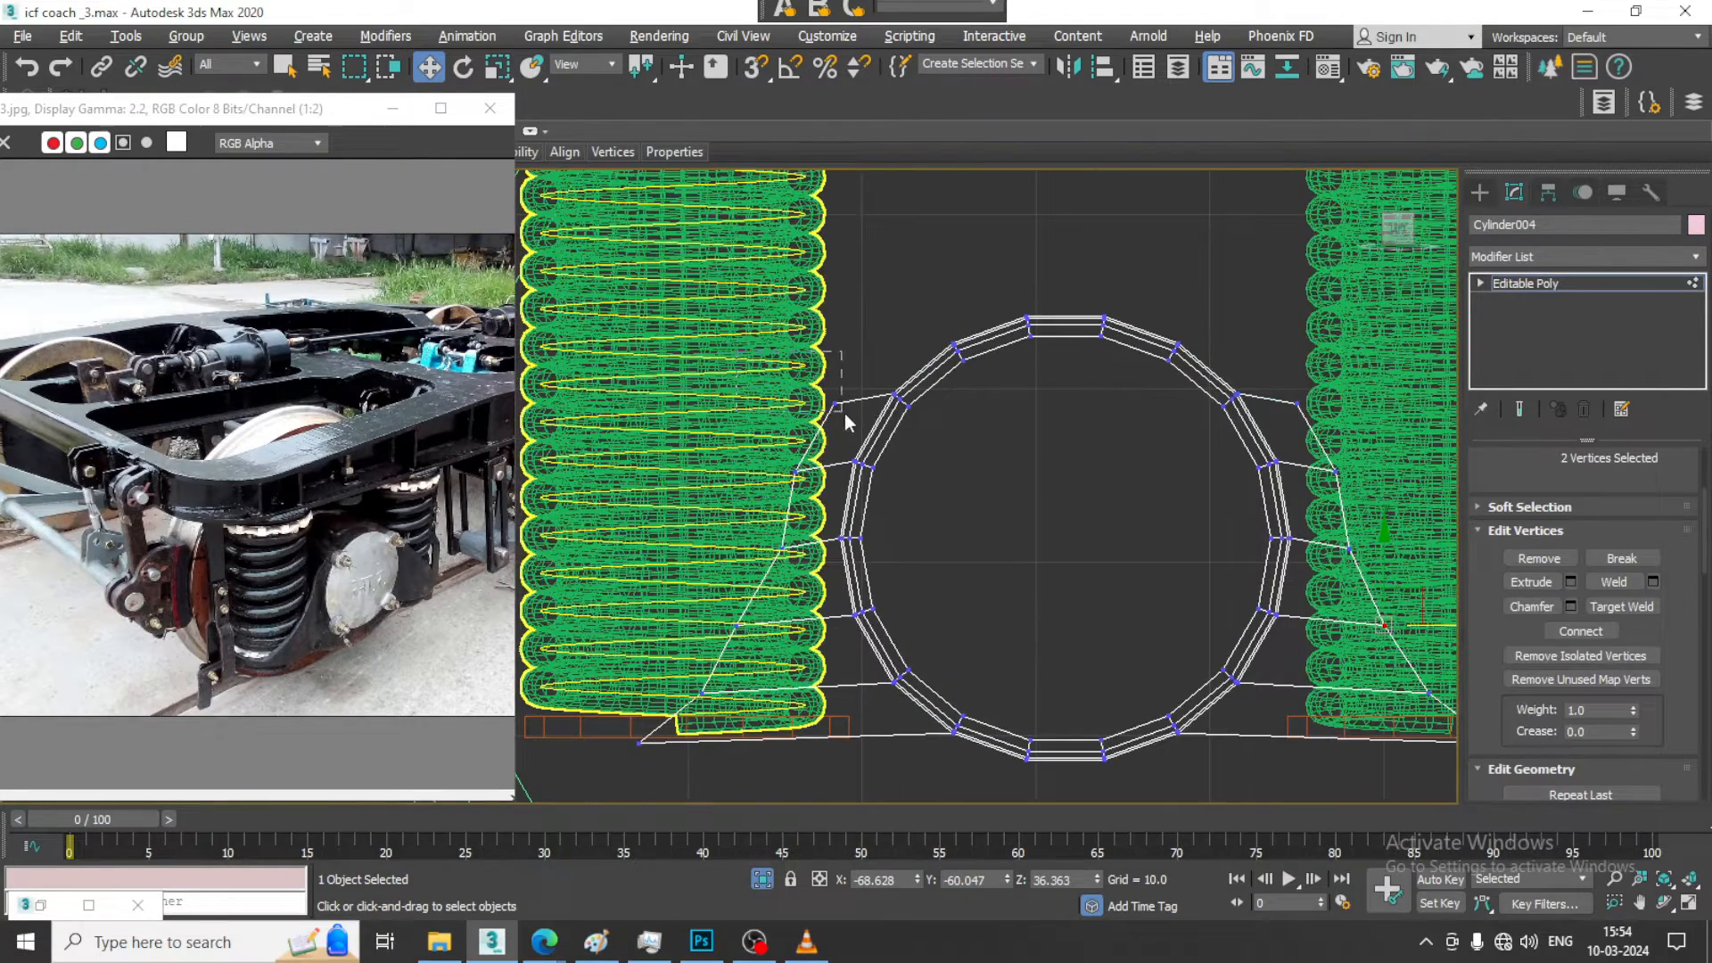
left_click_drag(928, 405, 928, 405)
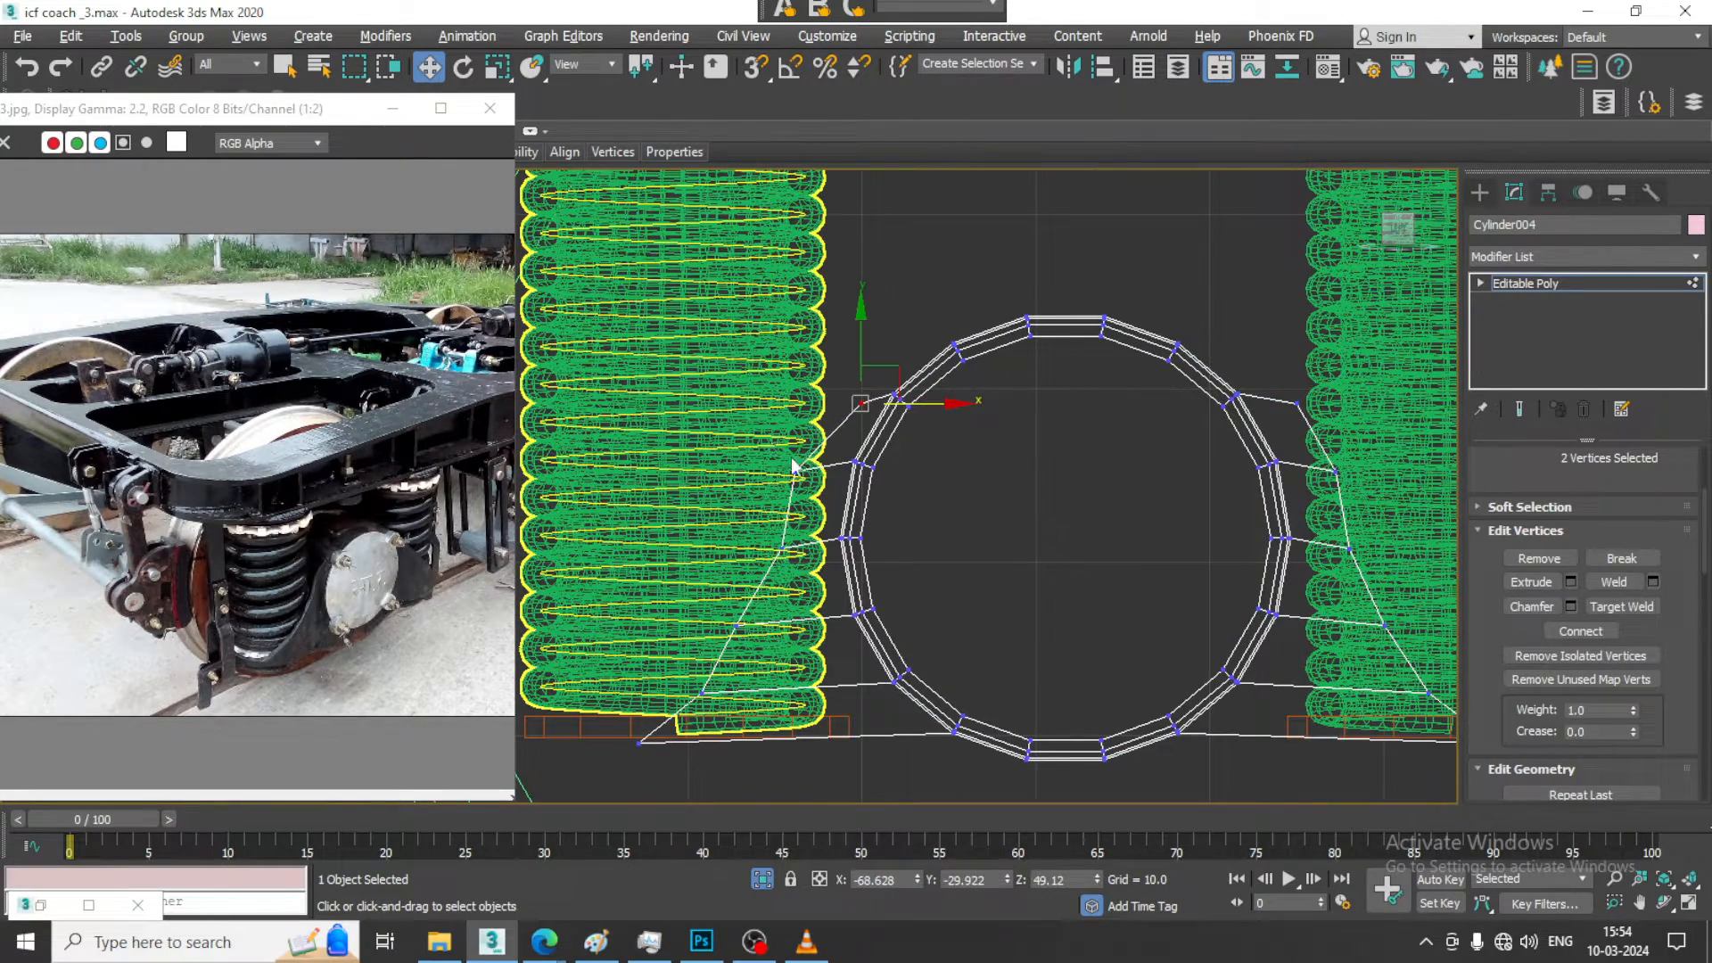
middle_click_drag(1175, 458, 1140, 466)
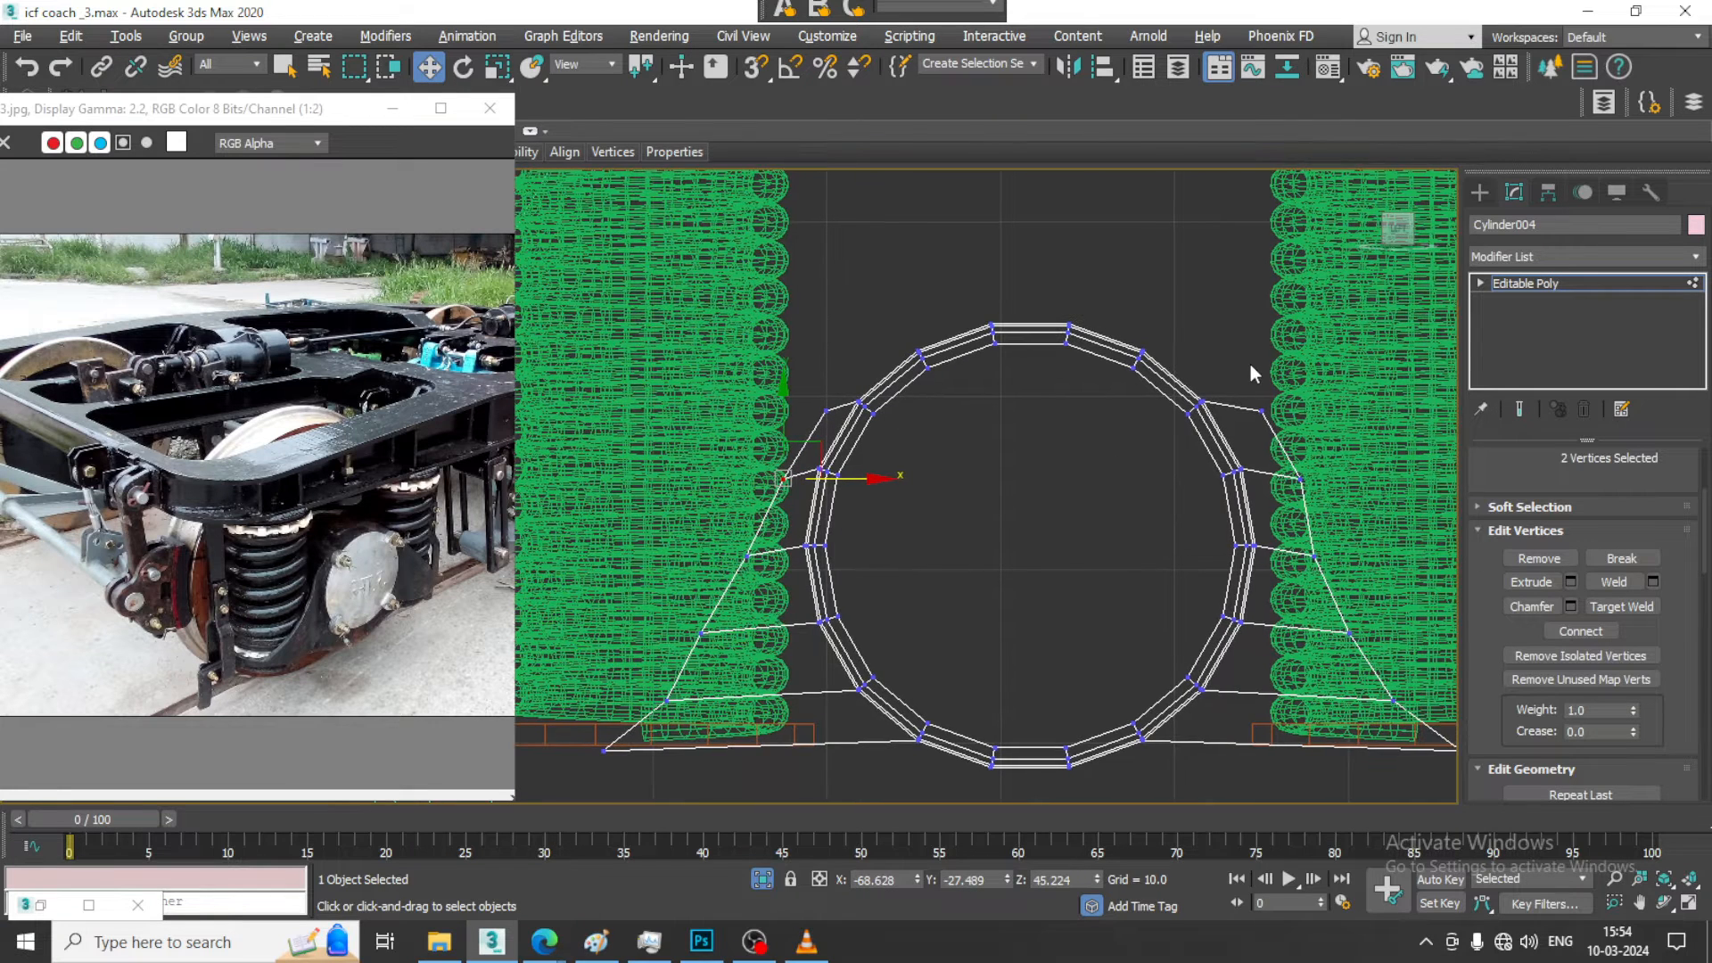
Move the second-spring flange's two upper vertex pairs inward, placing the second pair from the top at Y about -56.2
left_click_drag(1308, 446, 1298, 412)
left_click_drag(1321, 485, 1344, 480)
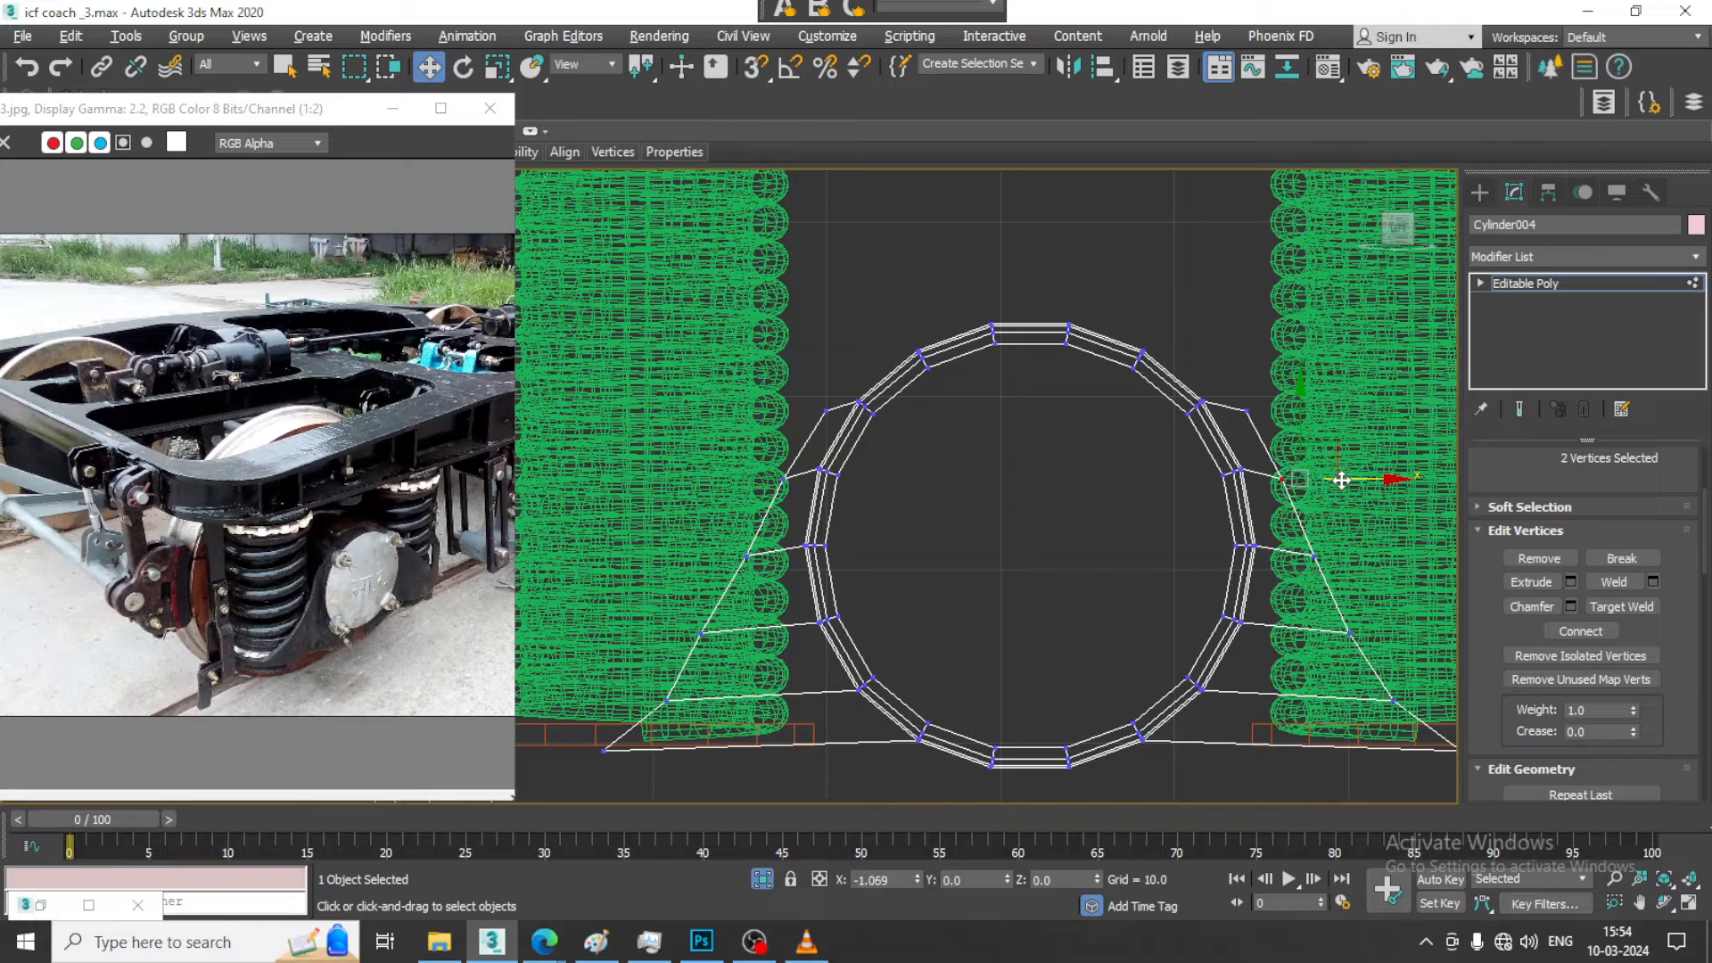
middle_click_drag(1340, 562, 1149, 465)
key("alt+w")
middle_click(1261, 649)
key("alt+w")
middle_click_drag(1137, 583, 1123, 438, "alt")
scroll(1061, 505, "up", 3)
scroll(1061, 503, "down", 5)
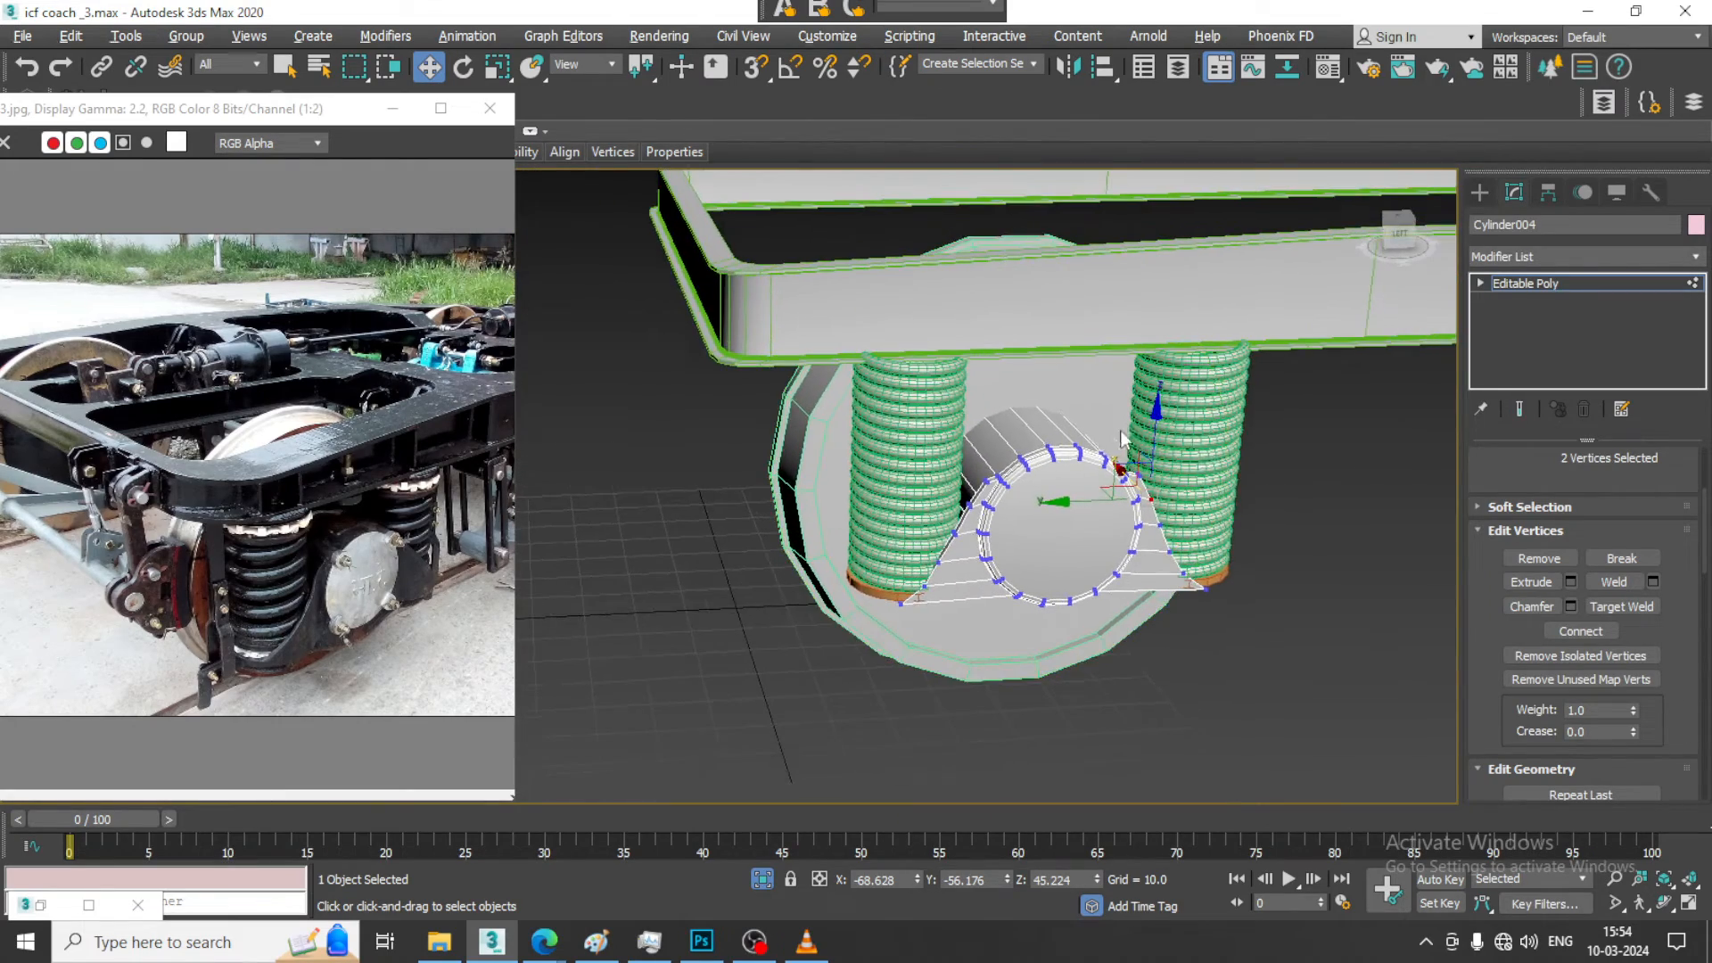
left_click(1582, 286)
middle_click_drag(1033, 396, 1014, 317, "alt")
Reduce the second spring's height and number of turns so its coils sit further apart below the frame
left_click(942, 388)
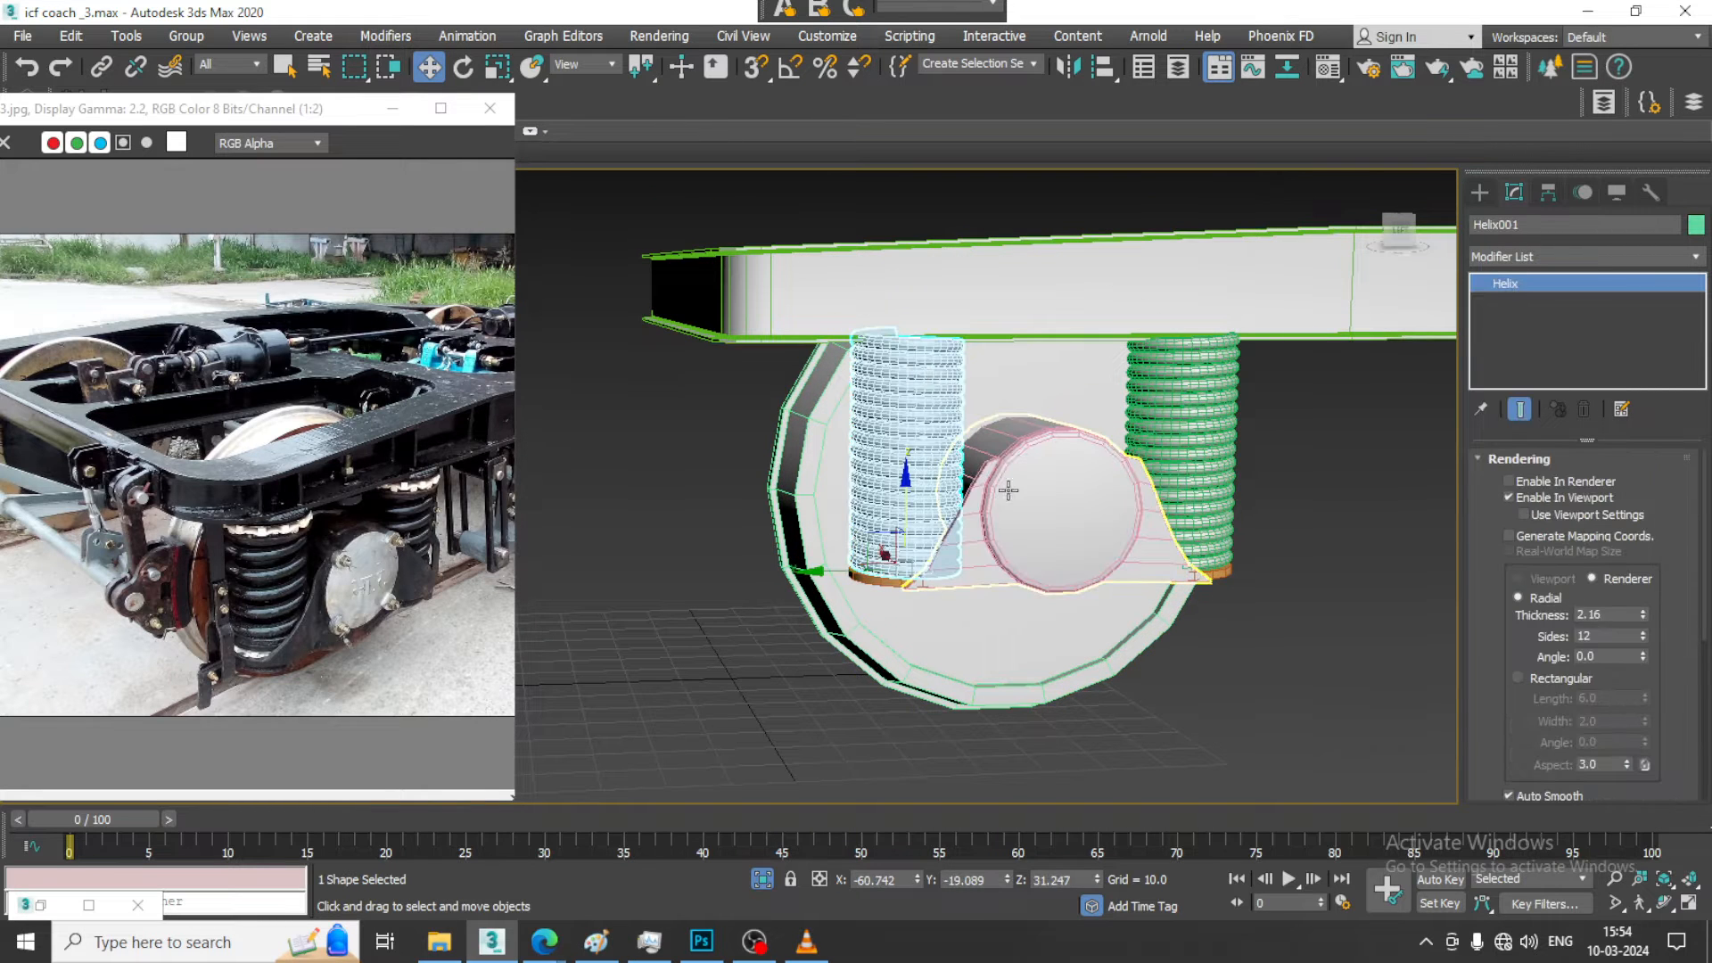
left_click(1195, 464, "ctrl")
left_click(1292, 428)
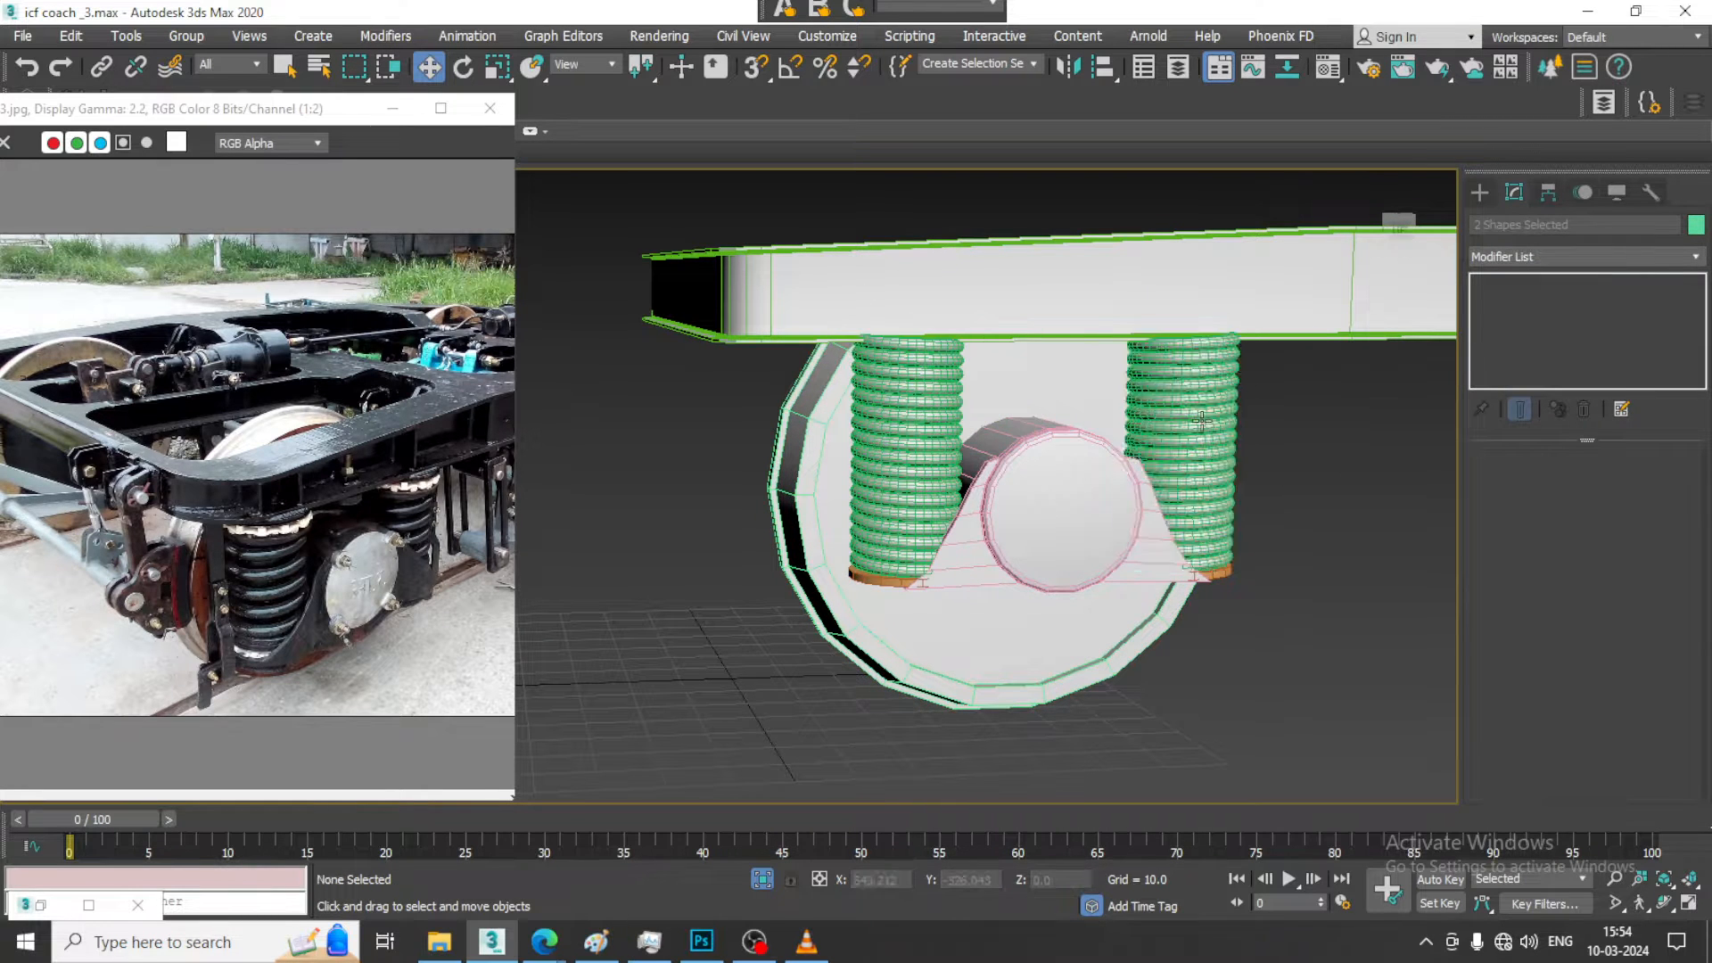
left_click(1202, 418)
left_click_drag(1536, 735, 1496, 409)
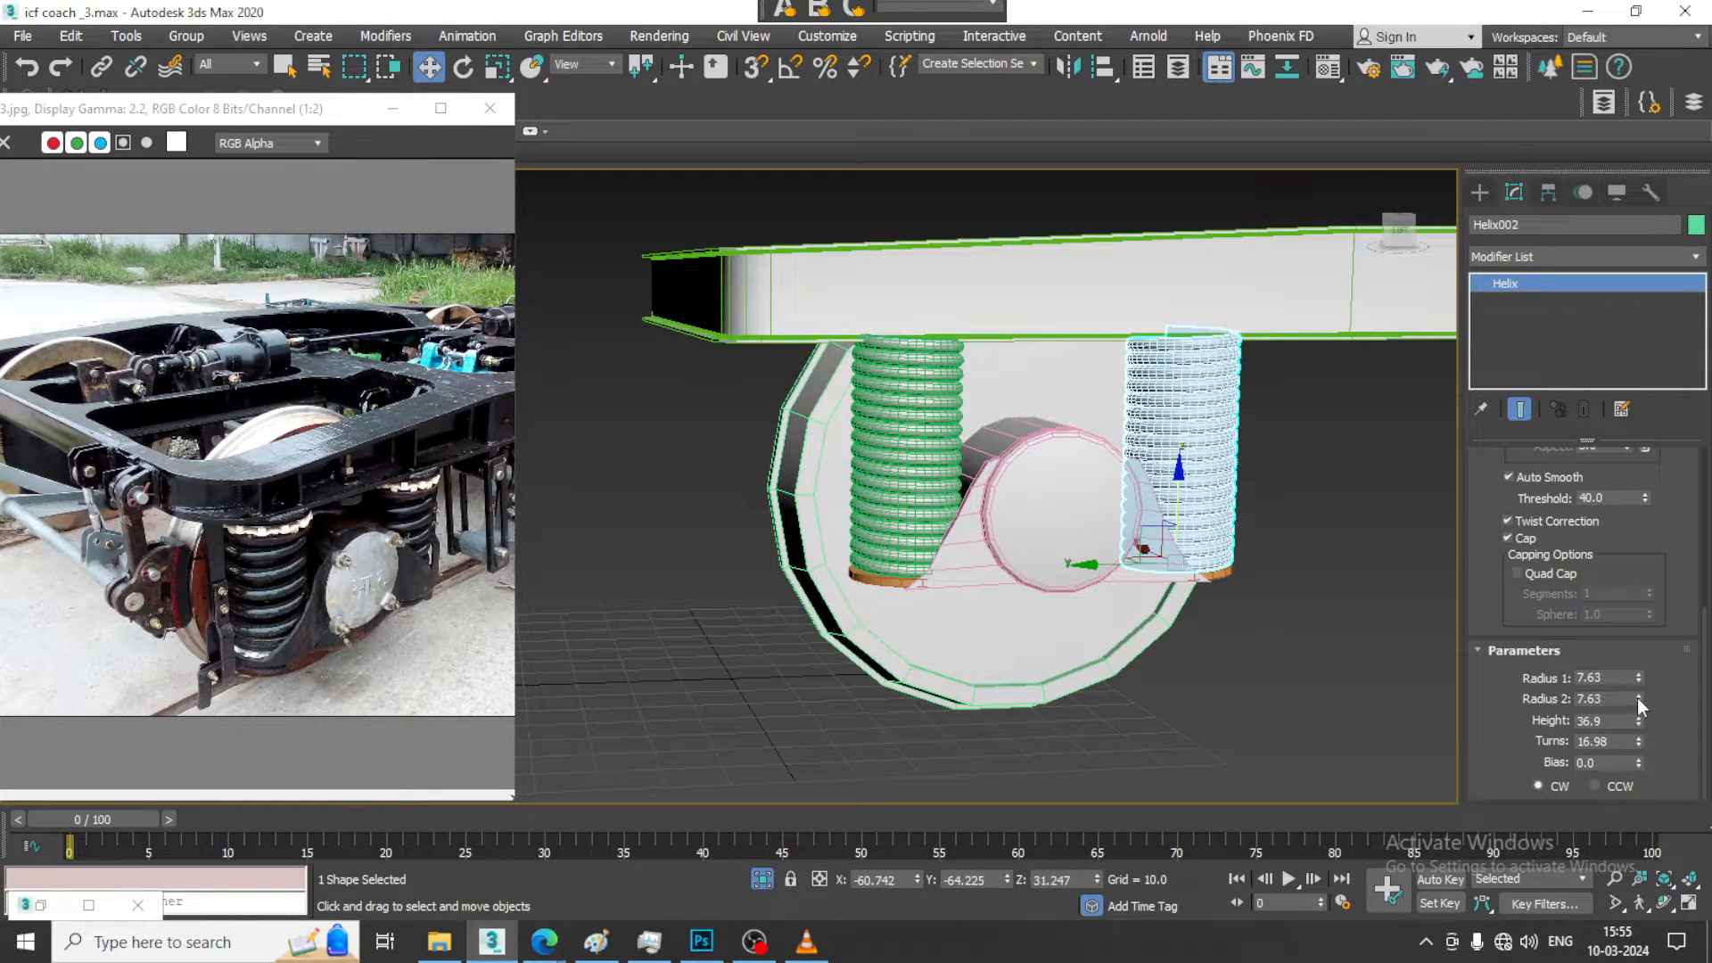
left_click_drag(1638, 722, 1637, 740)
Replace the first spring with one copy of the second spring, placed over the first seat at Y about -20.3
left_click(923, 453)
key("Delete")
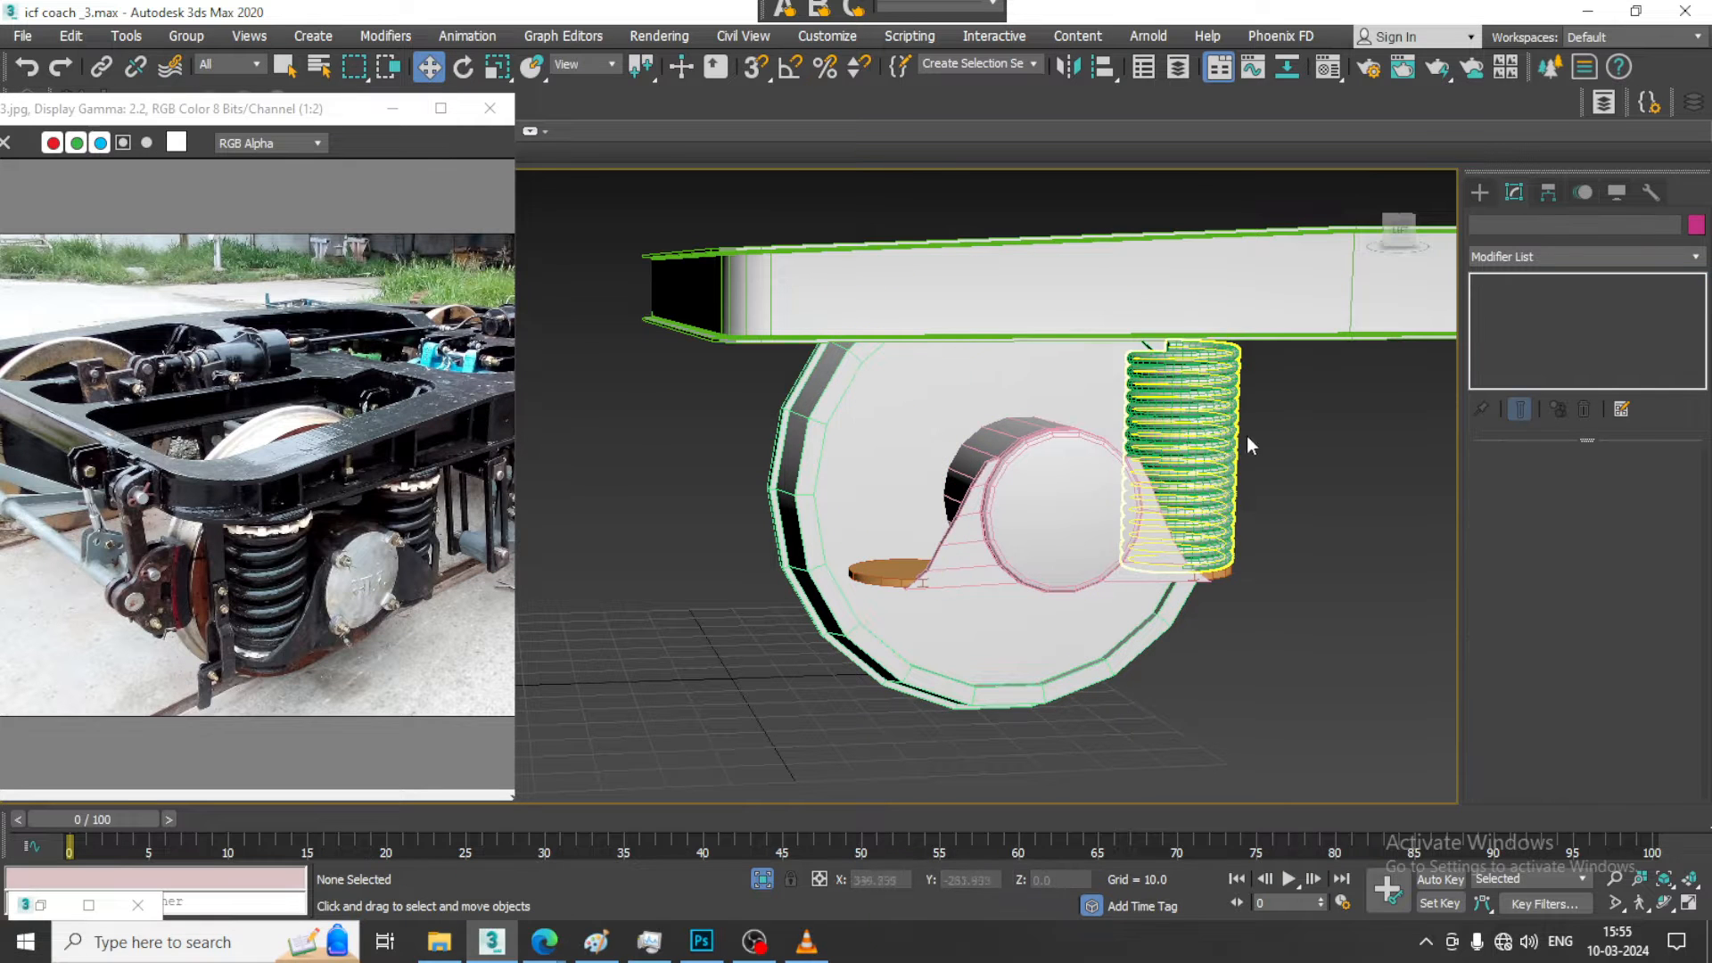
left_click(1216, 436)
middle_click_drag(1209, 445, 1159, 535, "alt")
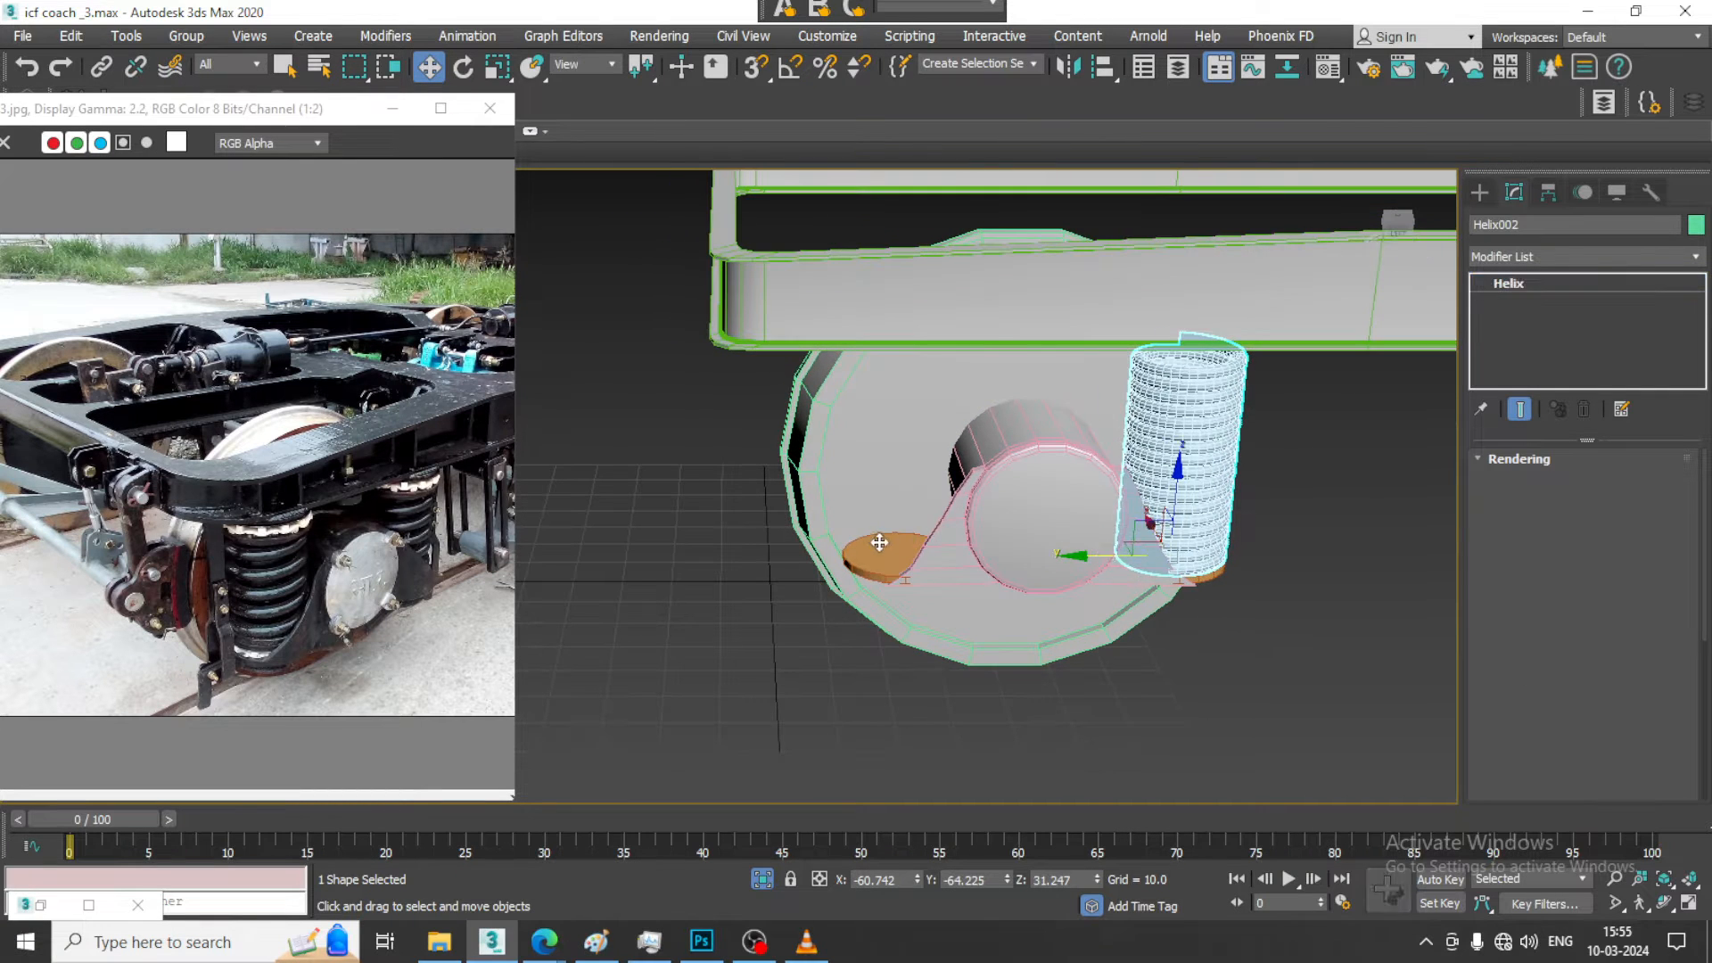
left_click_drag(1106, 551, 830, 555, "shift")
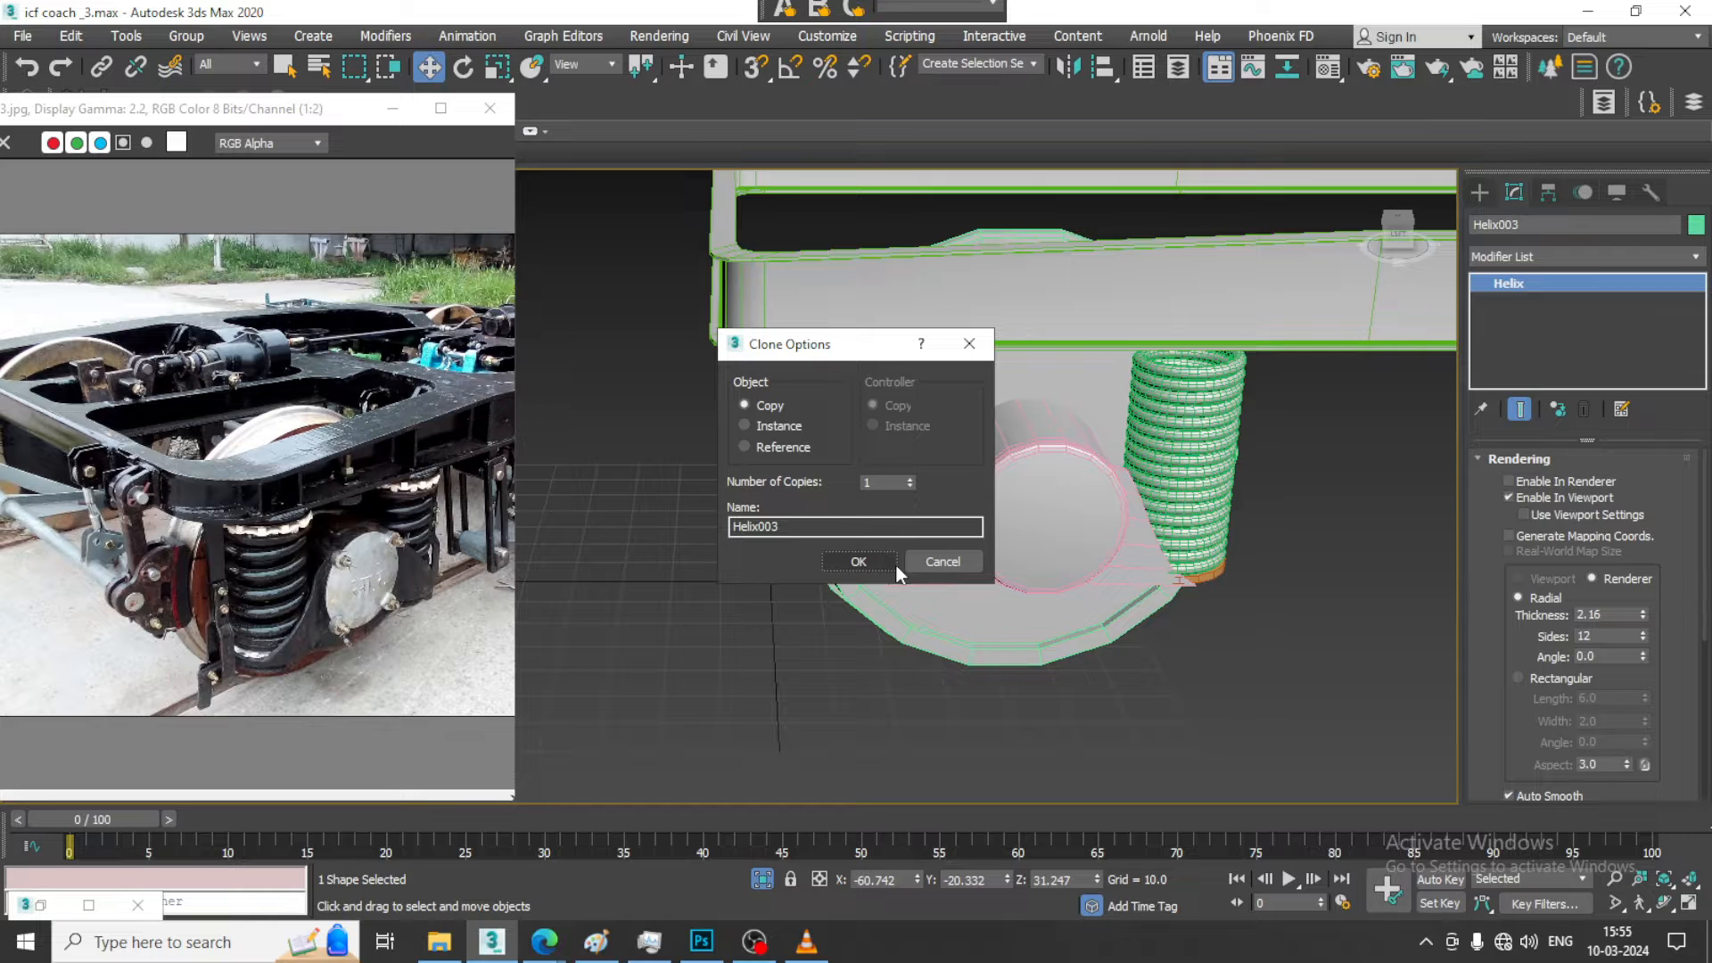
left_click(854, 564)
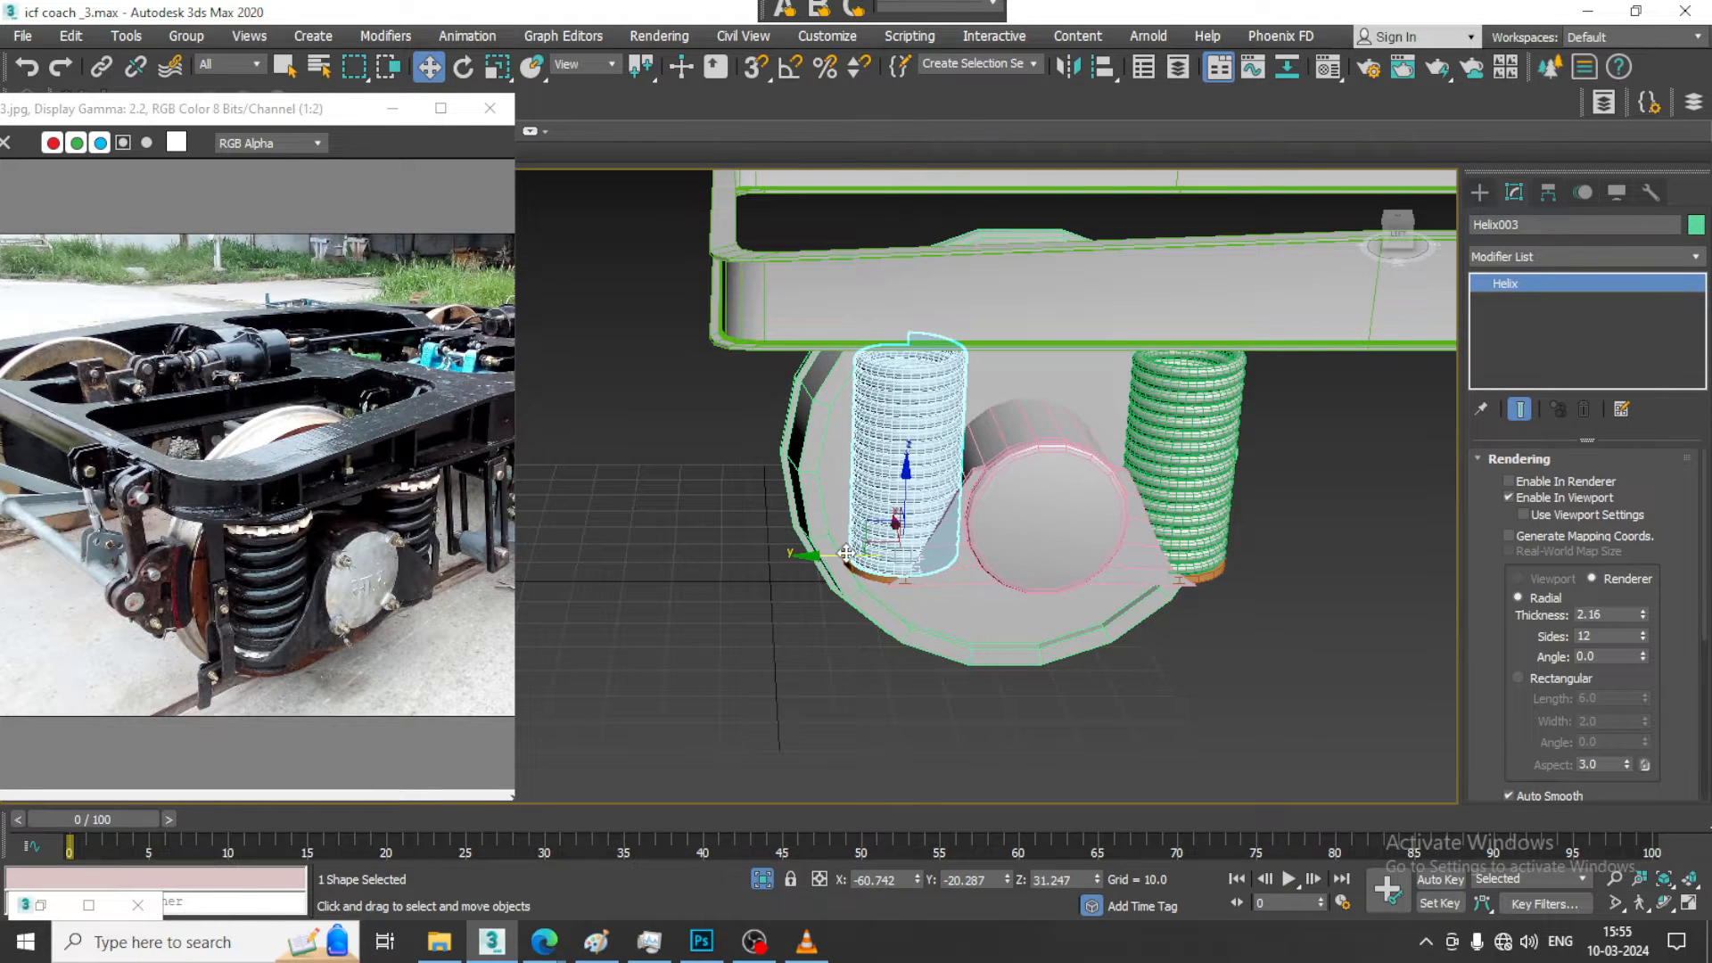
scroll(1050, 525, "up", 4)
middle_click_drag(1116, 485, 1077, 491, "alt")
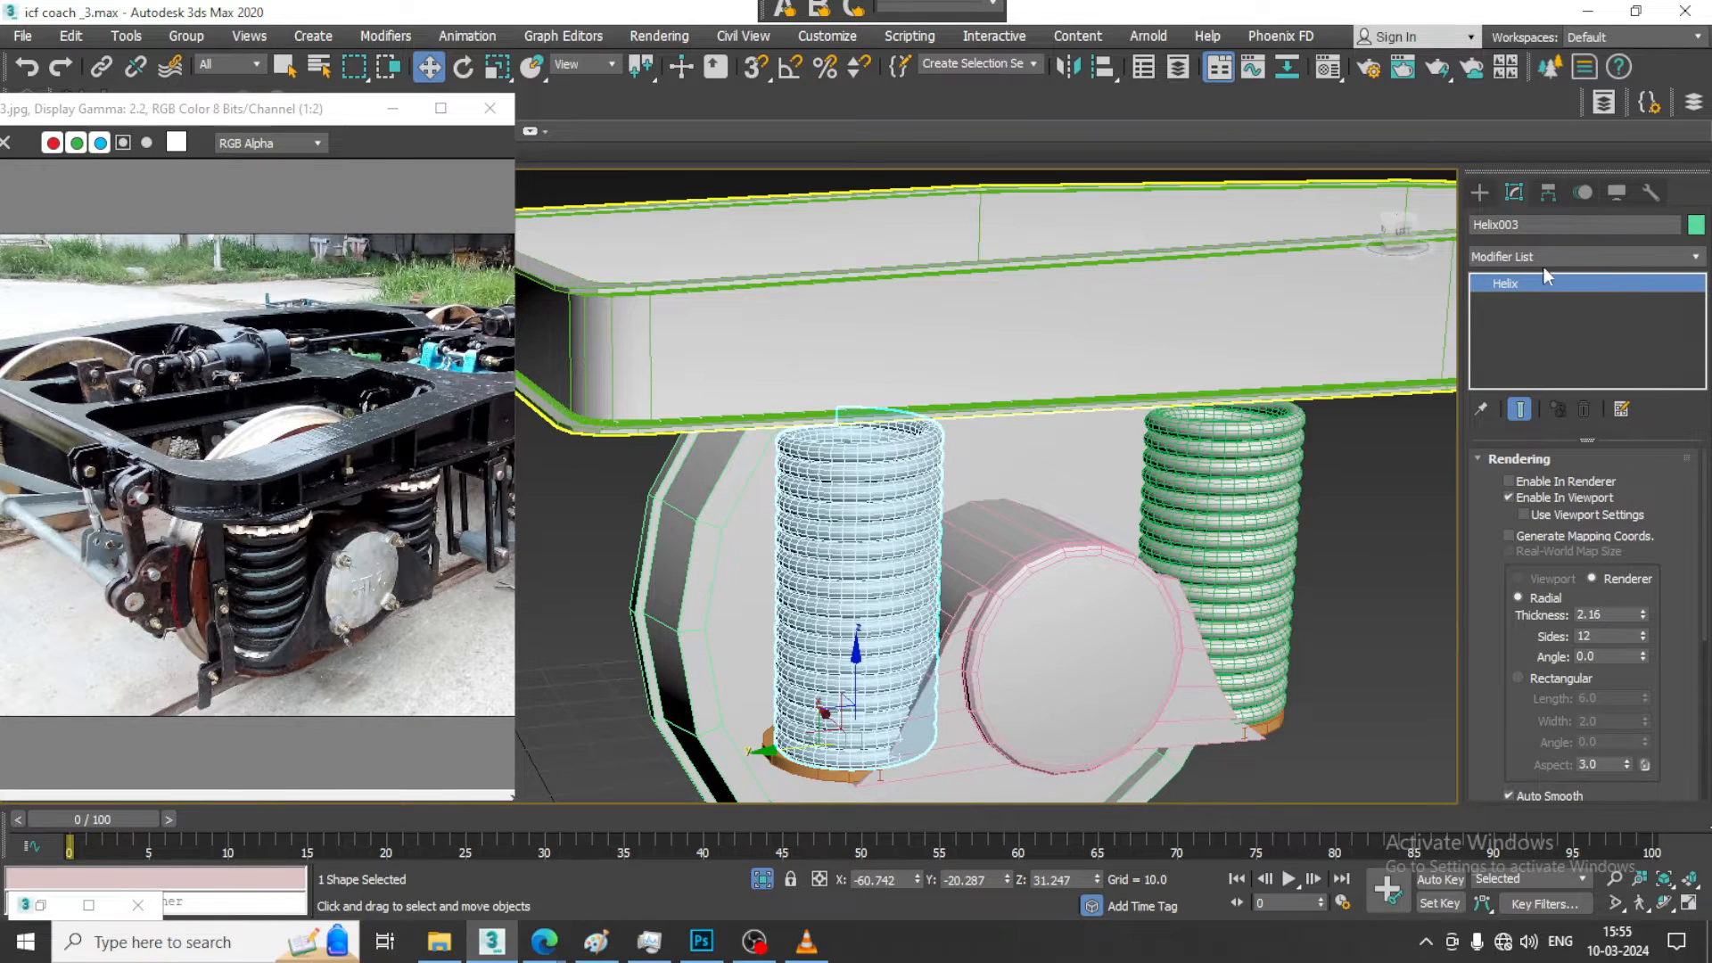
Create a flat cylinder about 8.74 in radius and 0.72 high, centred on the first spring in the top view
left_click(1480, 192)
left_click(1541, 366)
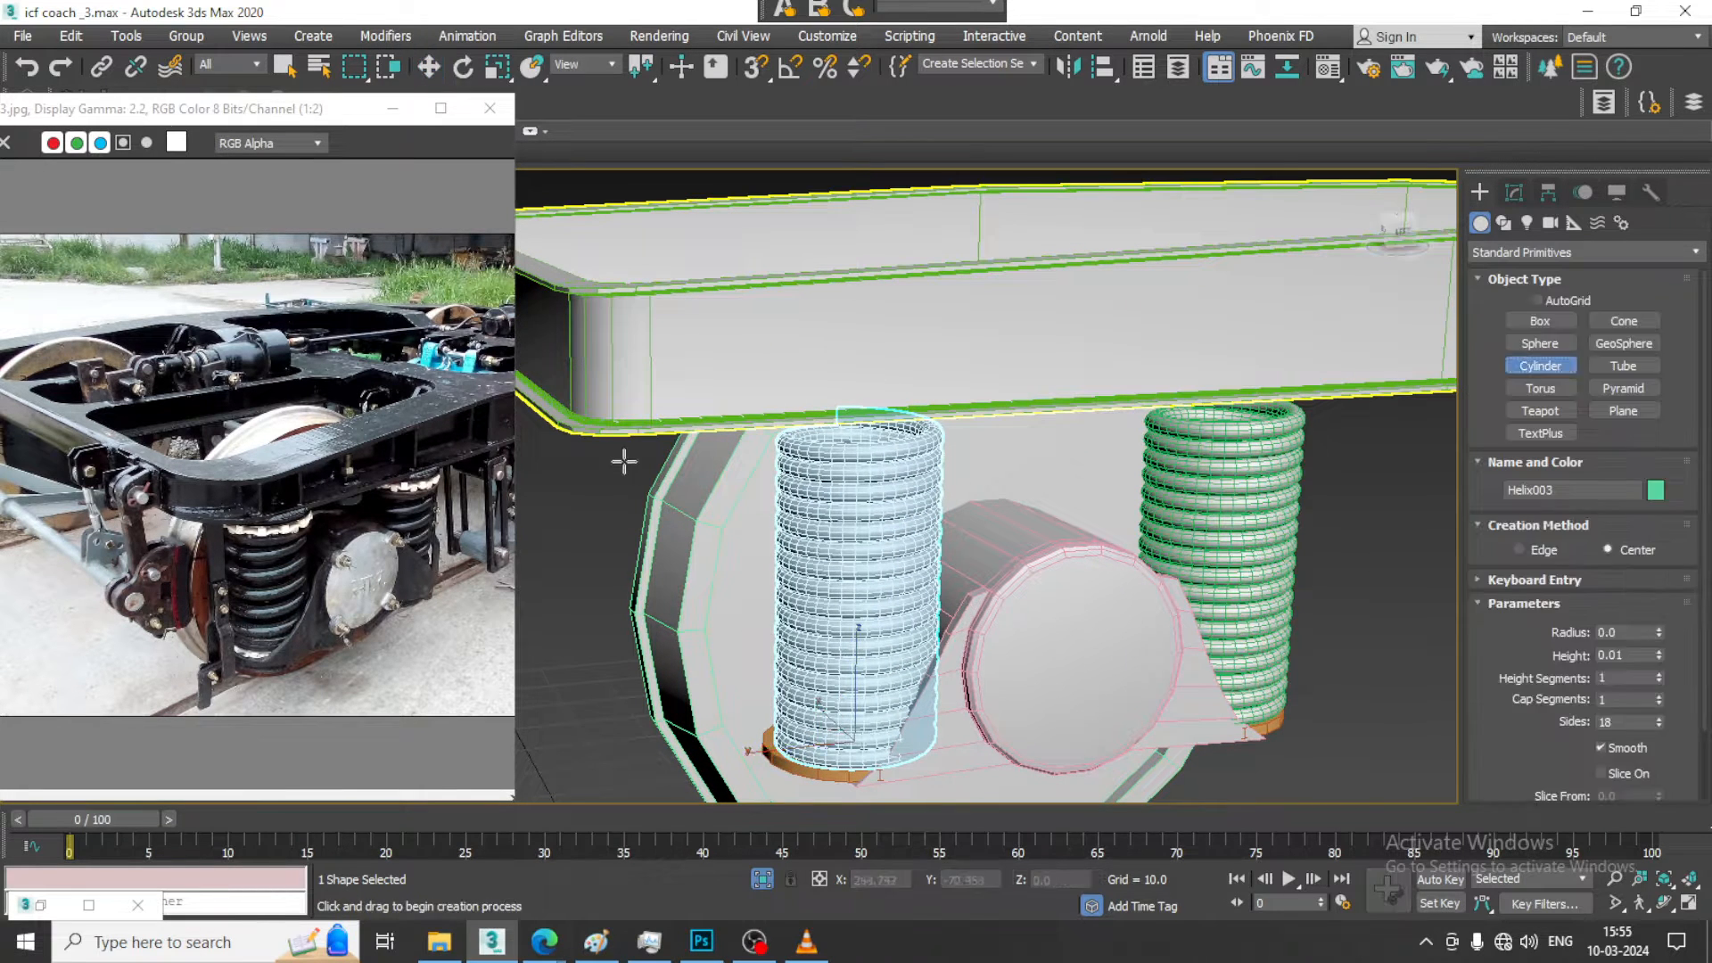
key("alt+w")
key("alt+w")
middle_click_drag(774, 388, 904, 453)
scroll(982, 420, "up", 4)
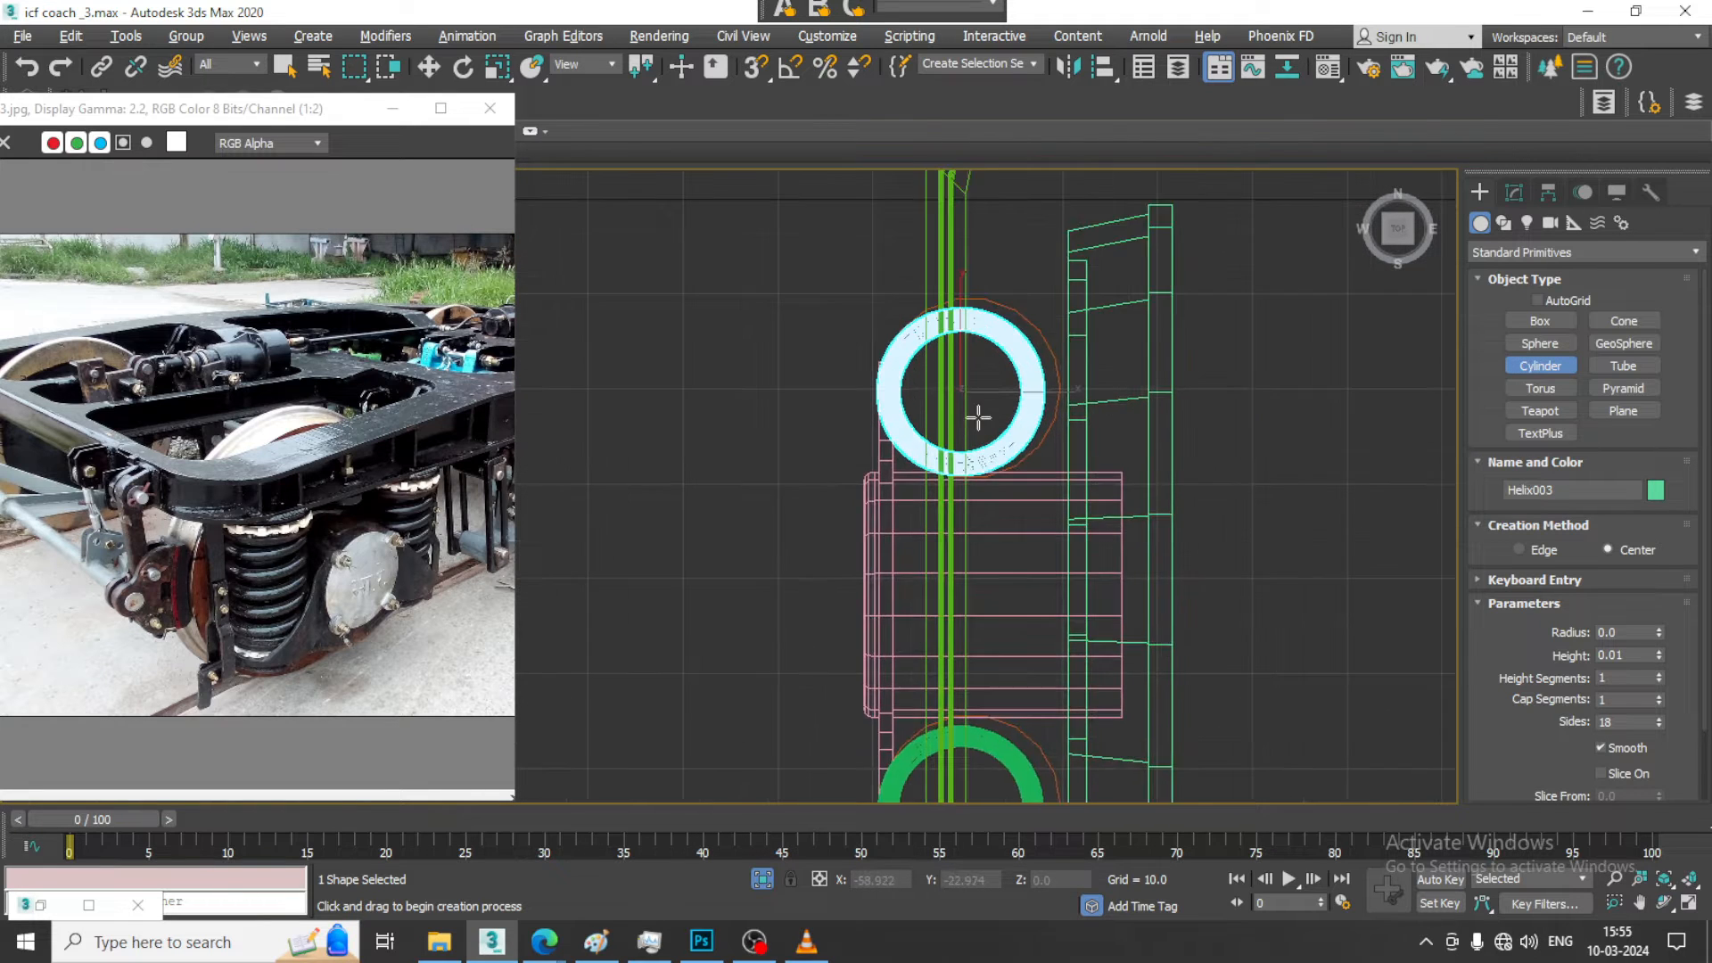
left_click_drag(954, 385, 1050, 449)
Raise the flat cylinder to the first spring's upper end, at Z about 67.1
key("w")
key("alt+w")
middle_click(1182, 624)
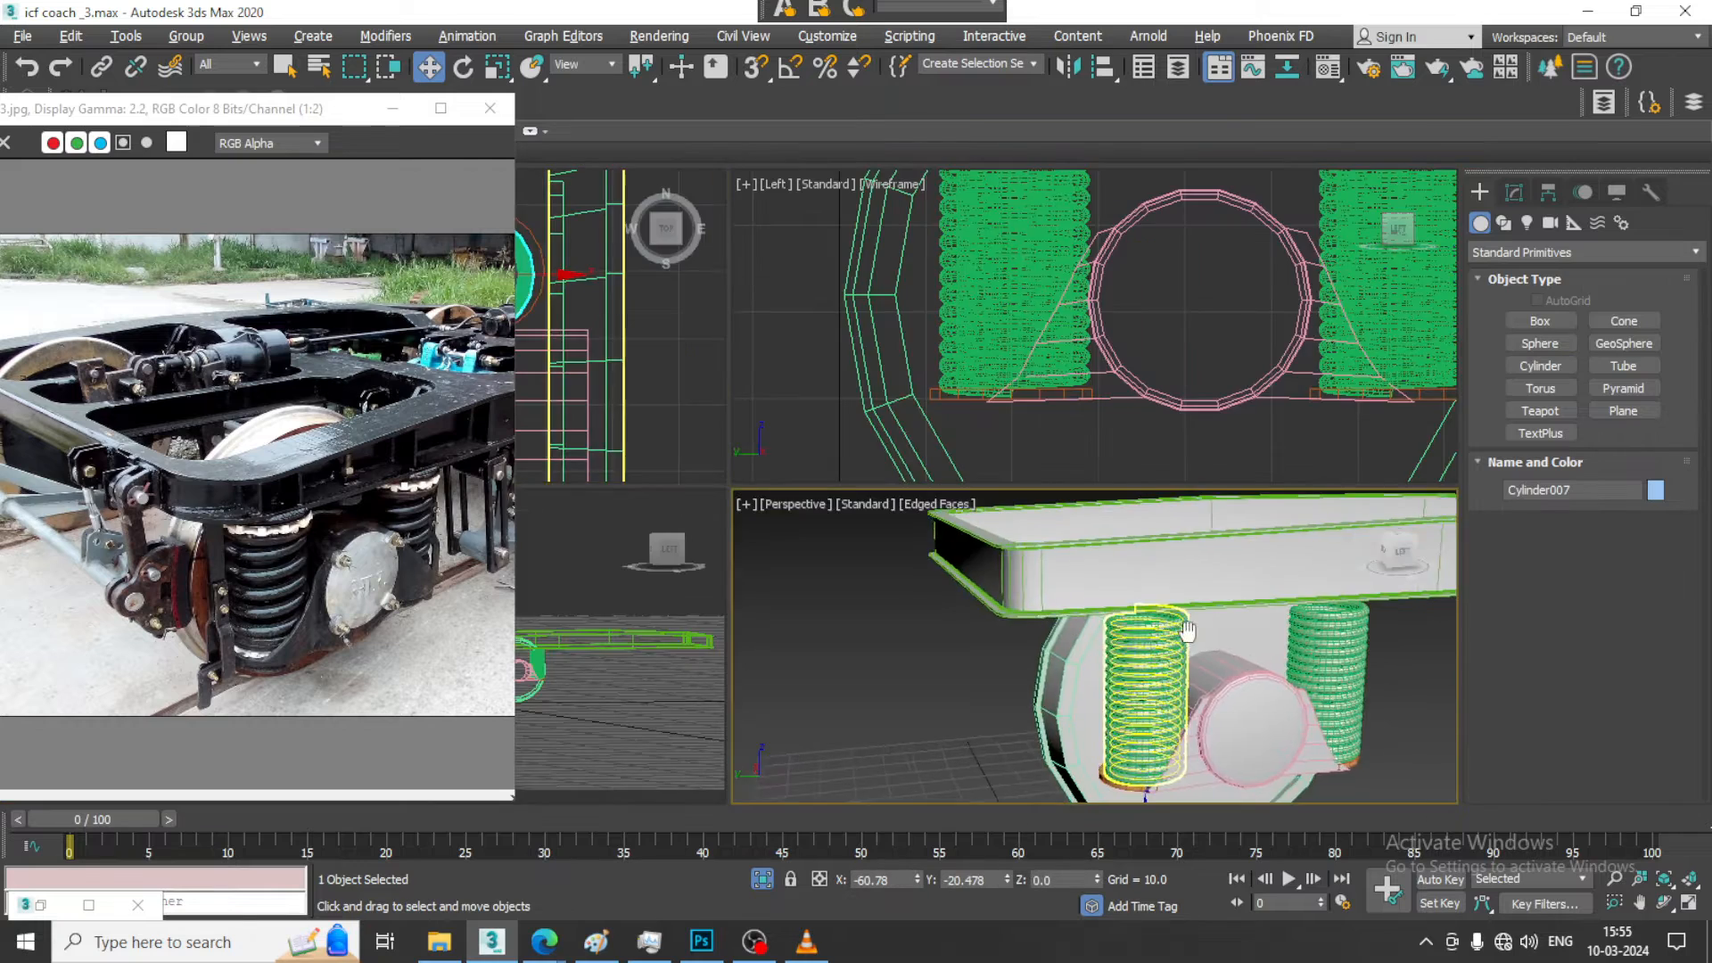
key("alt+w")
scroll(887, 718, "down", 4)
left_click_drag(872, 753, 863, 505)
scroll(851, 526, "up", 3)
middle_click_drag(850, 538, 853, 519, "alt")
middle_click_drag(856, 563, 841, 485)
Thicken the disc by scaling it along Z to about 179 percent and isolate it for editing
scroll(862, 592, "up", 4)
key("r")
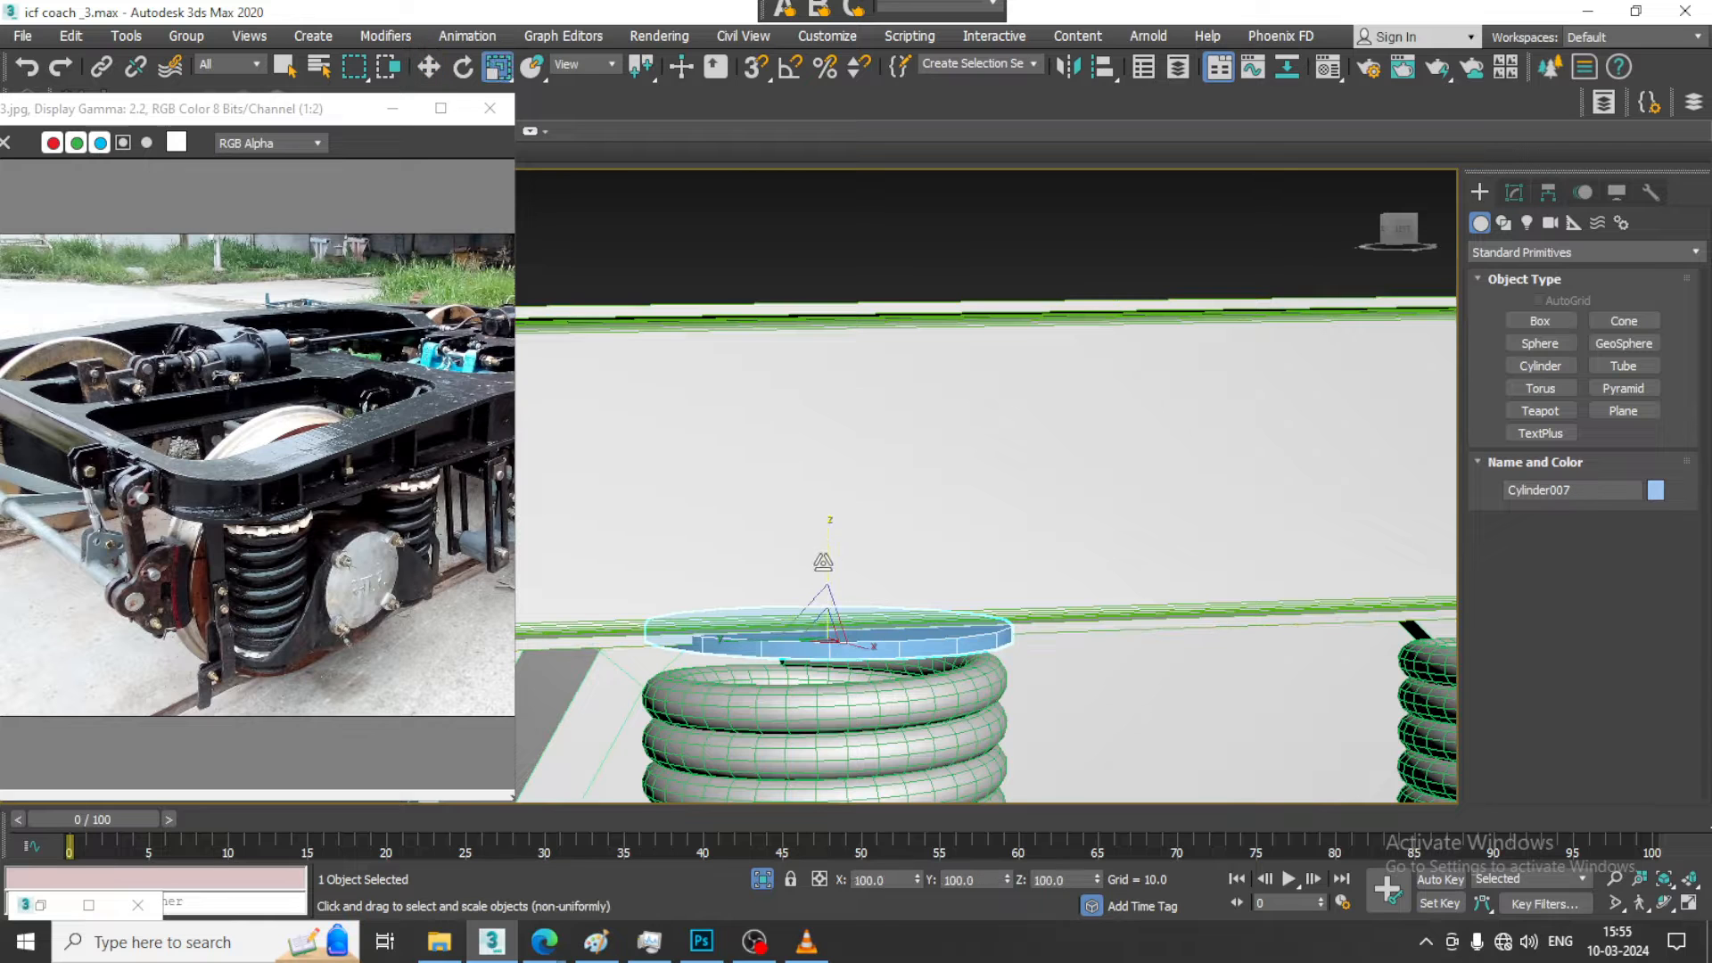
left_click_drag(831, 536, 831, 478)
key("alt+q")
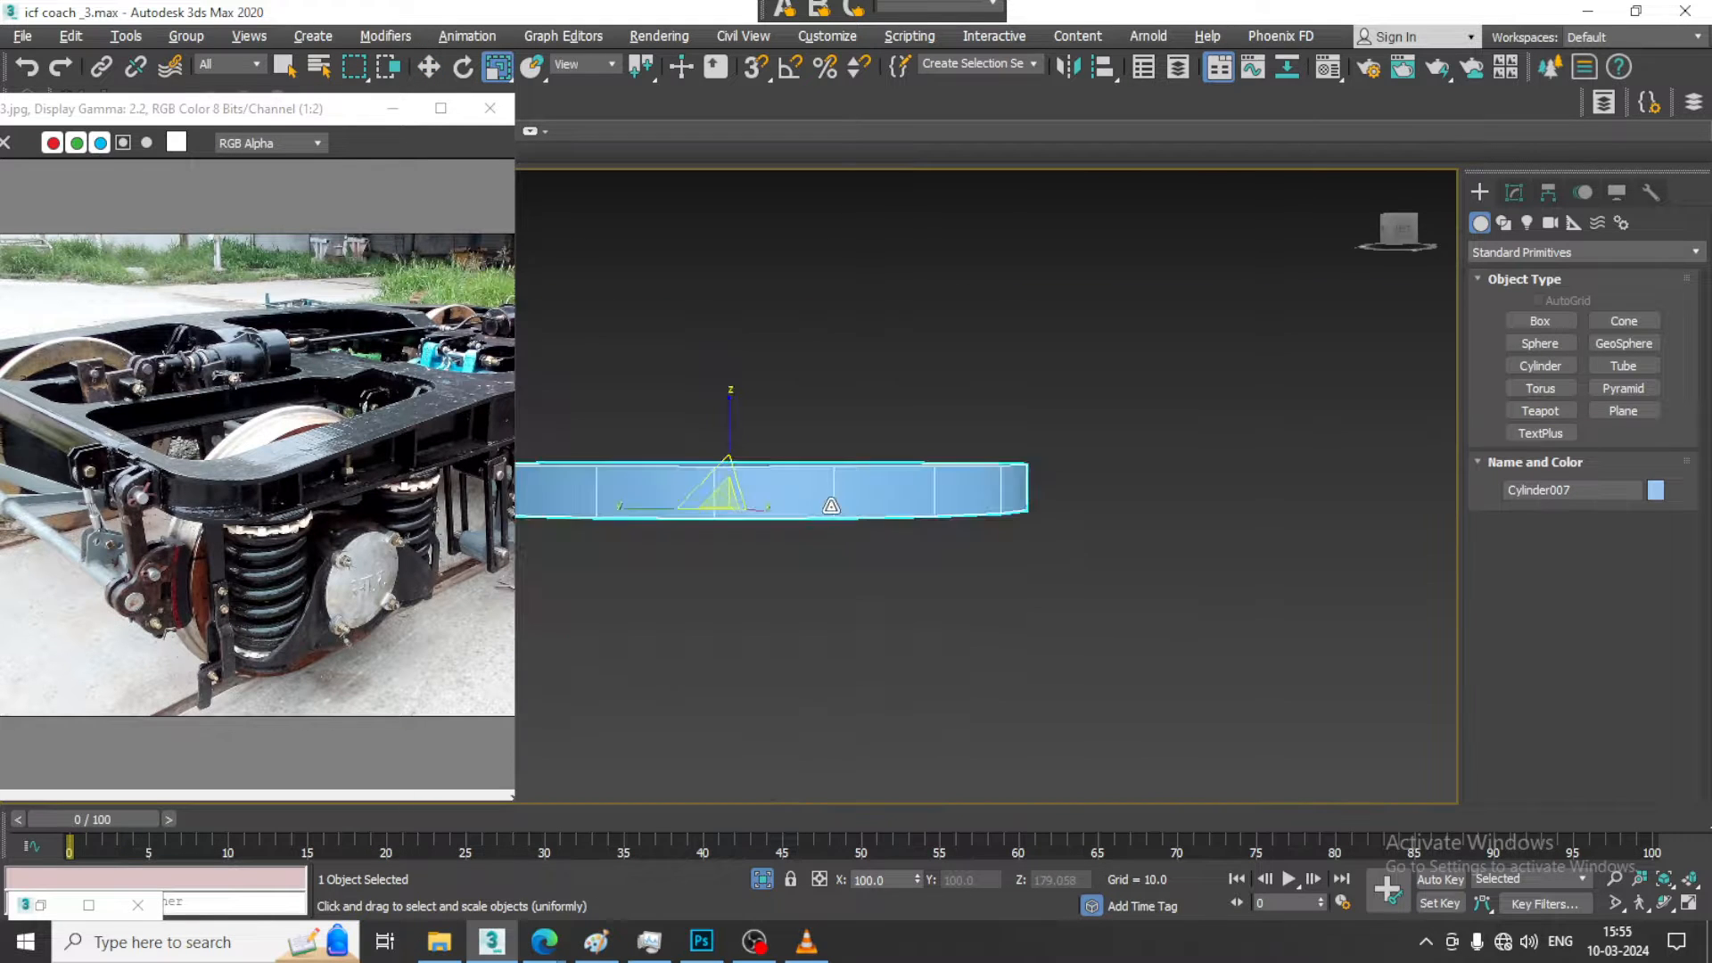
middle_click_drag(830, 504, 832, 569, "alt")
Give the disc 6 cap segments, keep 1 height segment, and convert it to an Editable Poly
left_click(1516, 192)
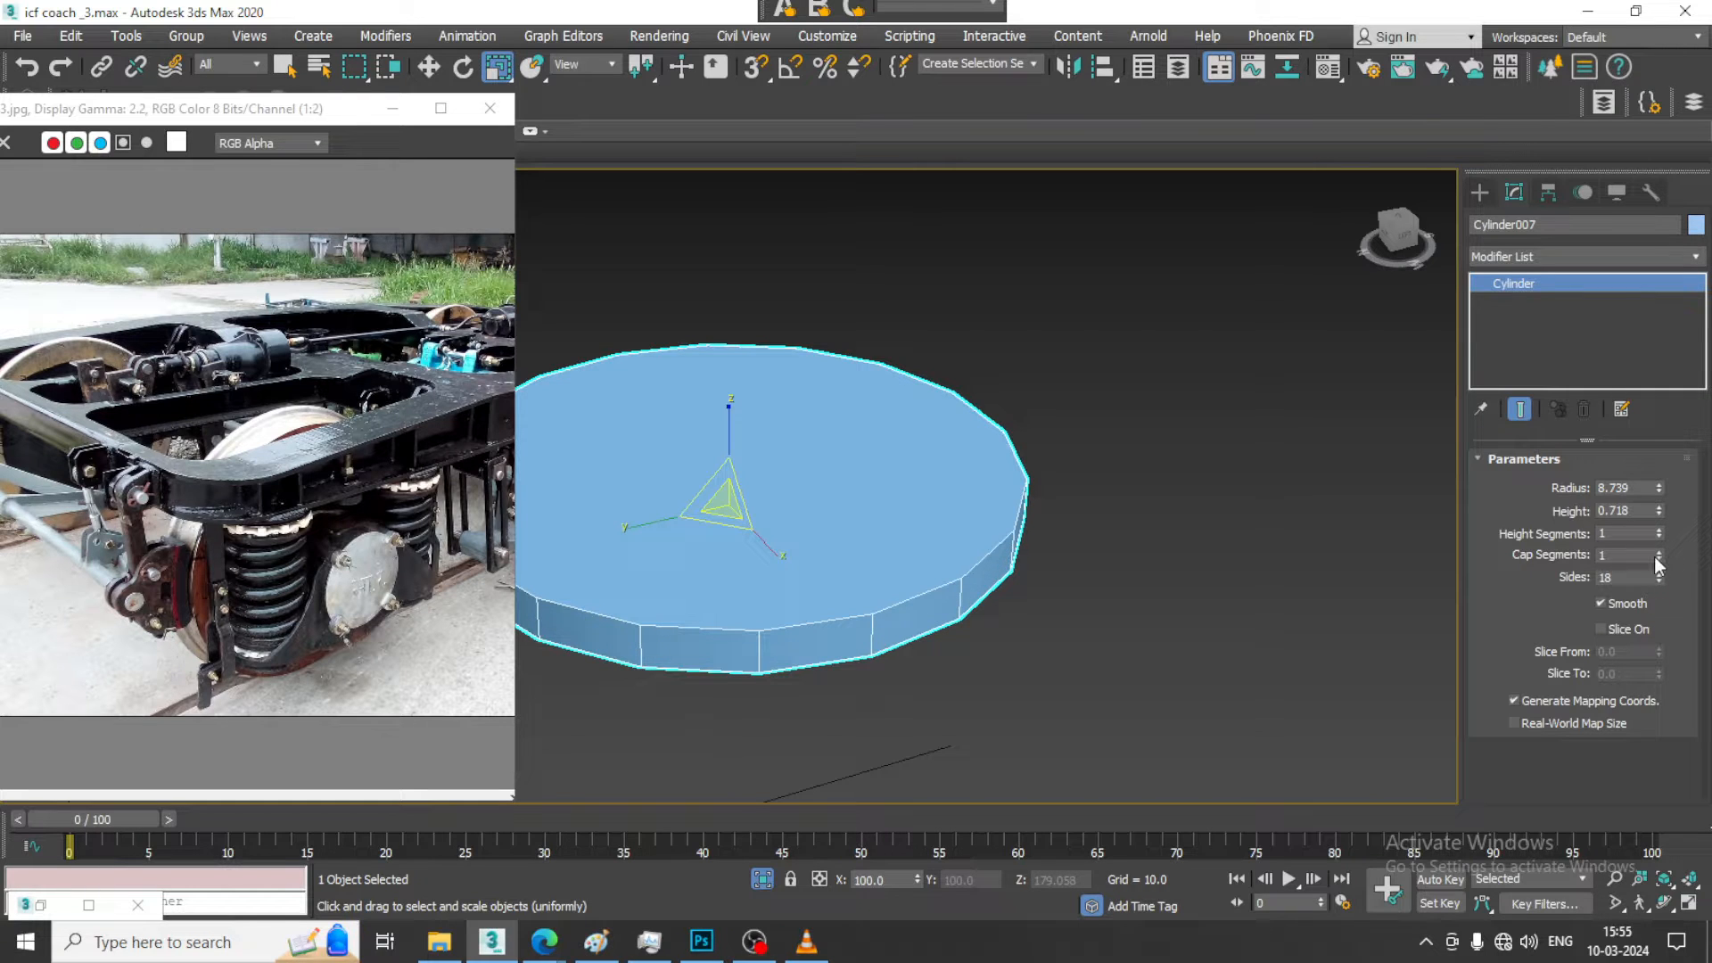
mouse_move(1659, 534)
left_mouse_down()
mouse_move(1659, 517)
mouse_move(1659, 549)
left_mouse_up()
key("ctrl+z")
key("ctrl+z")
key("w")
right_click(829, 464)
mouse_move(979, 704)
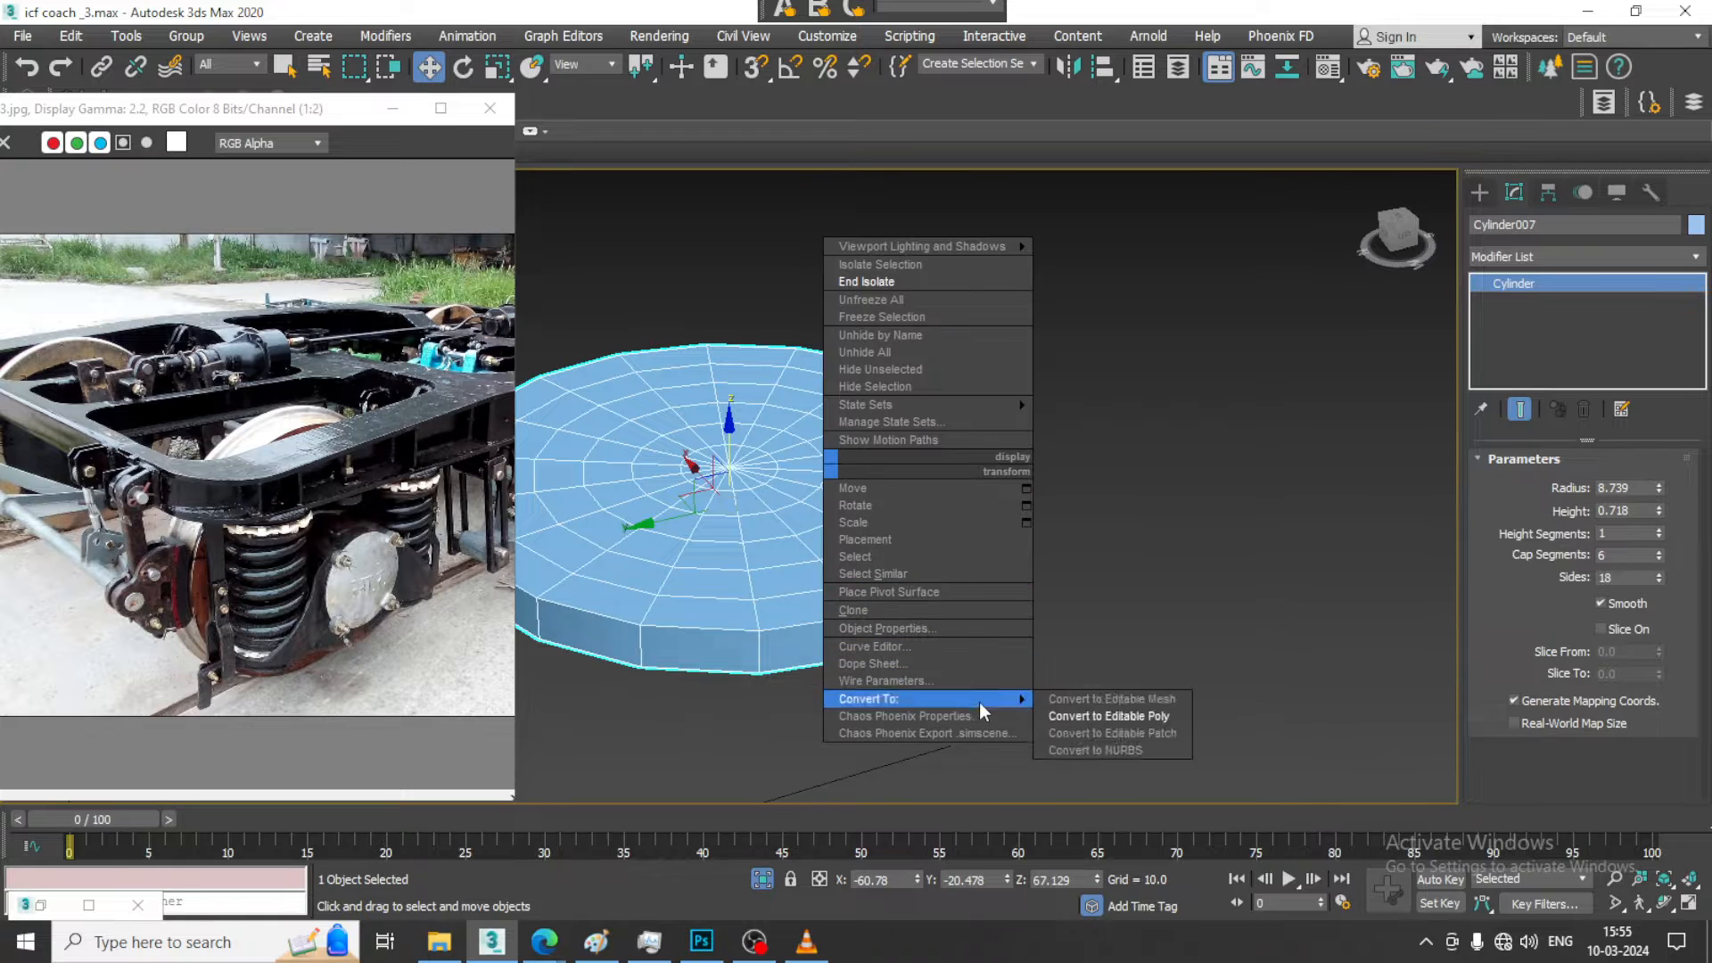
left_click(1097, 716)
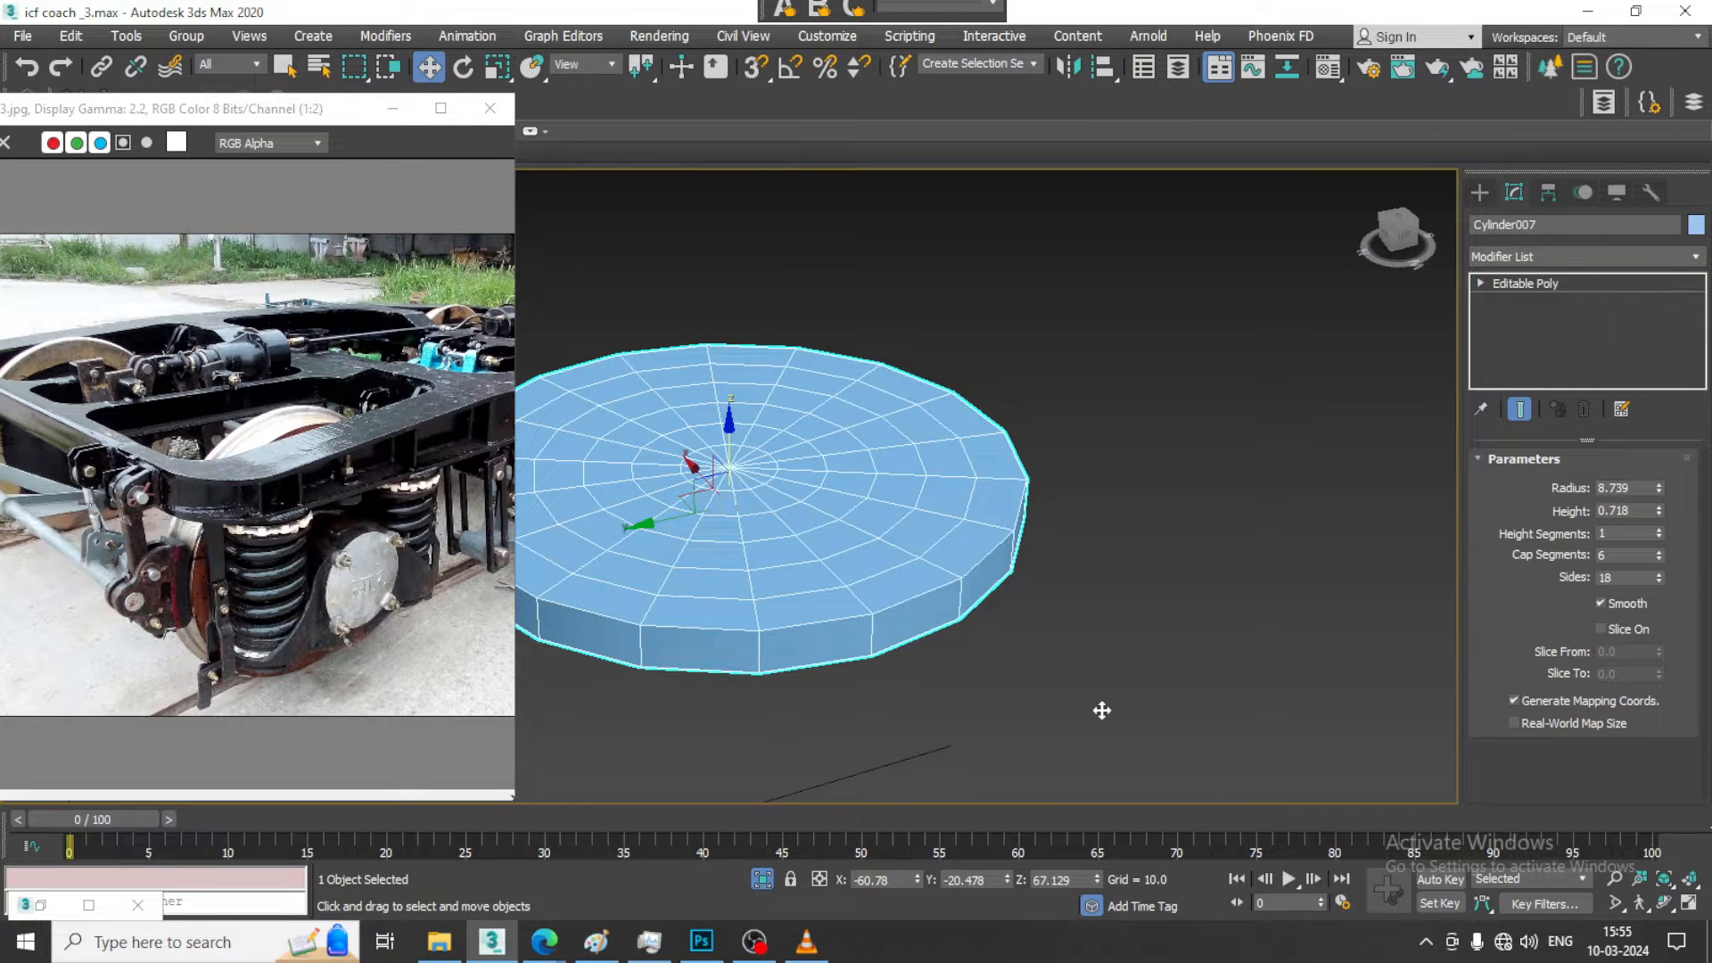
Extrude nine alternating polygons of the outermost ring on the disc's upper face by 0.612
key("4")
left_click(718, 614)
left_click(903, 585, "ctrl")
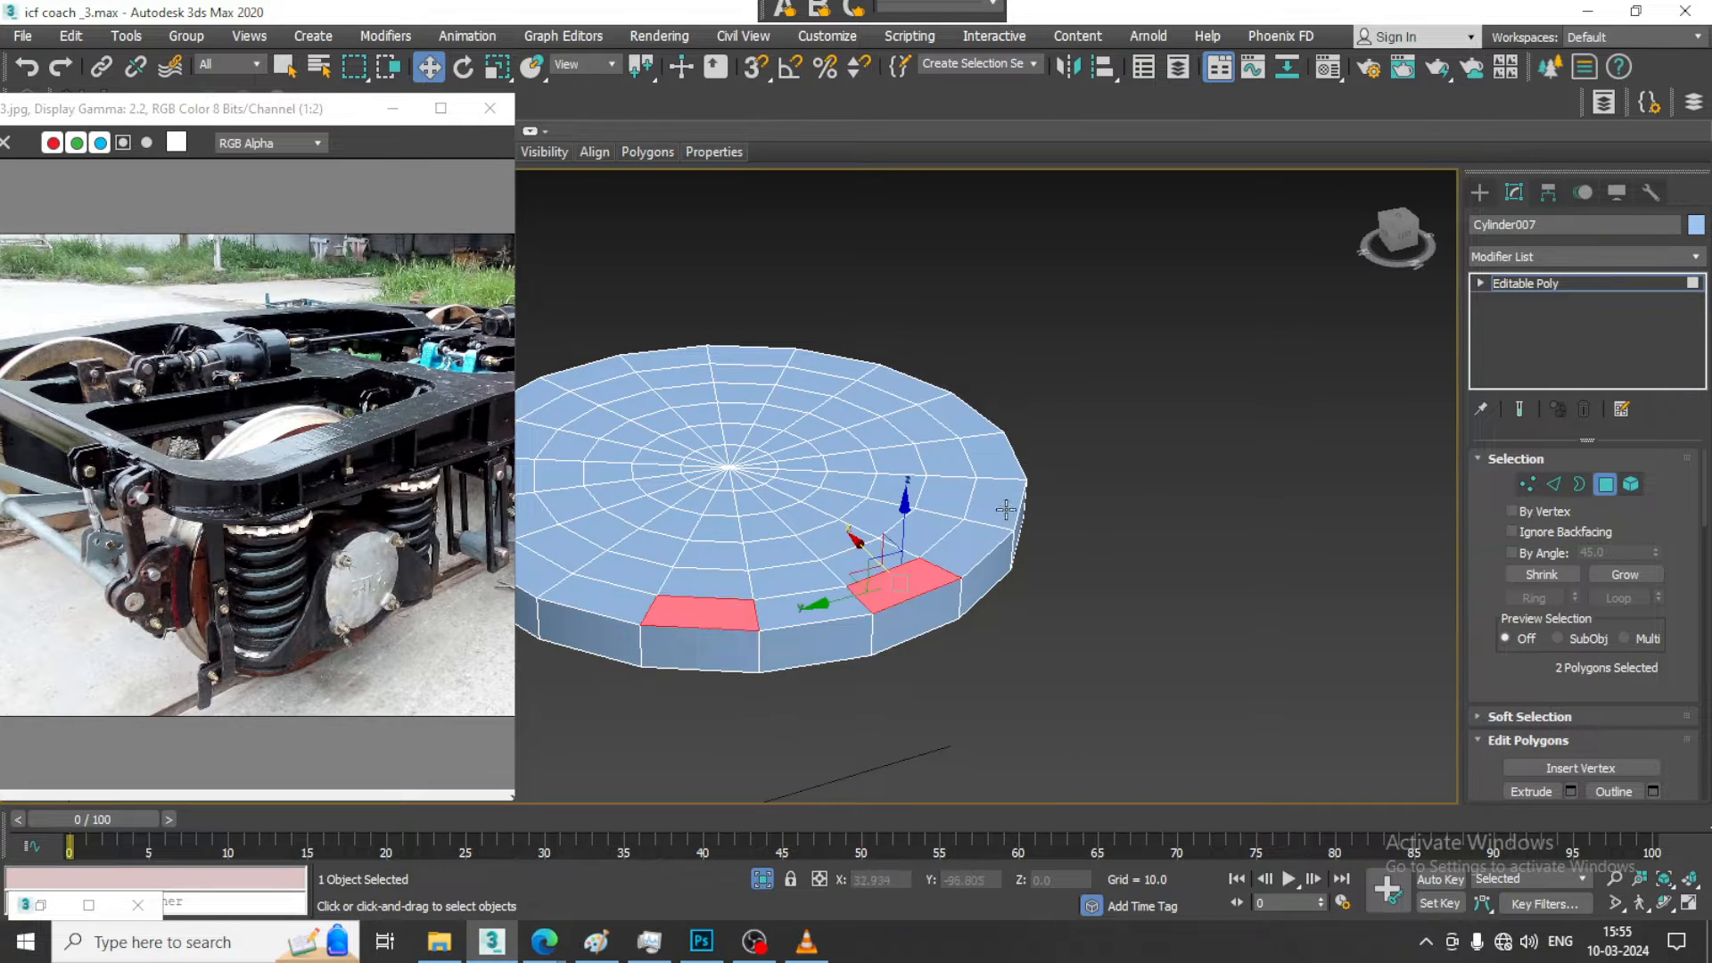
left_click(995, 503, "ctrl")
left_click(839, 375, "ctrl")
left_click(661, 362, "ctrl")
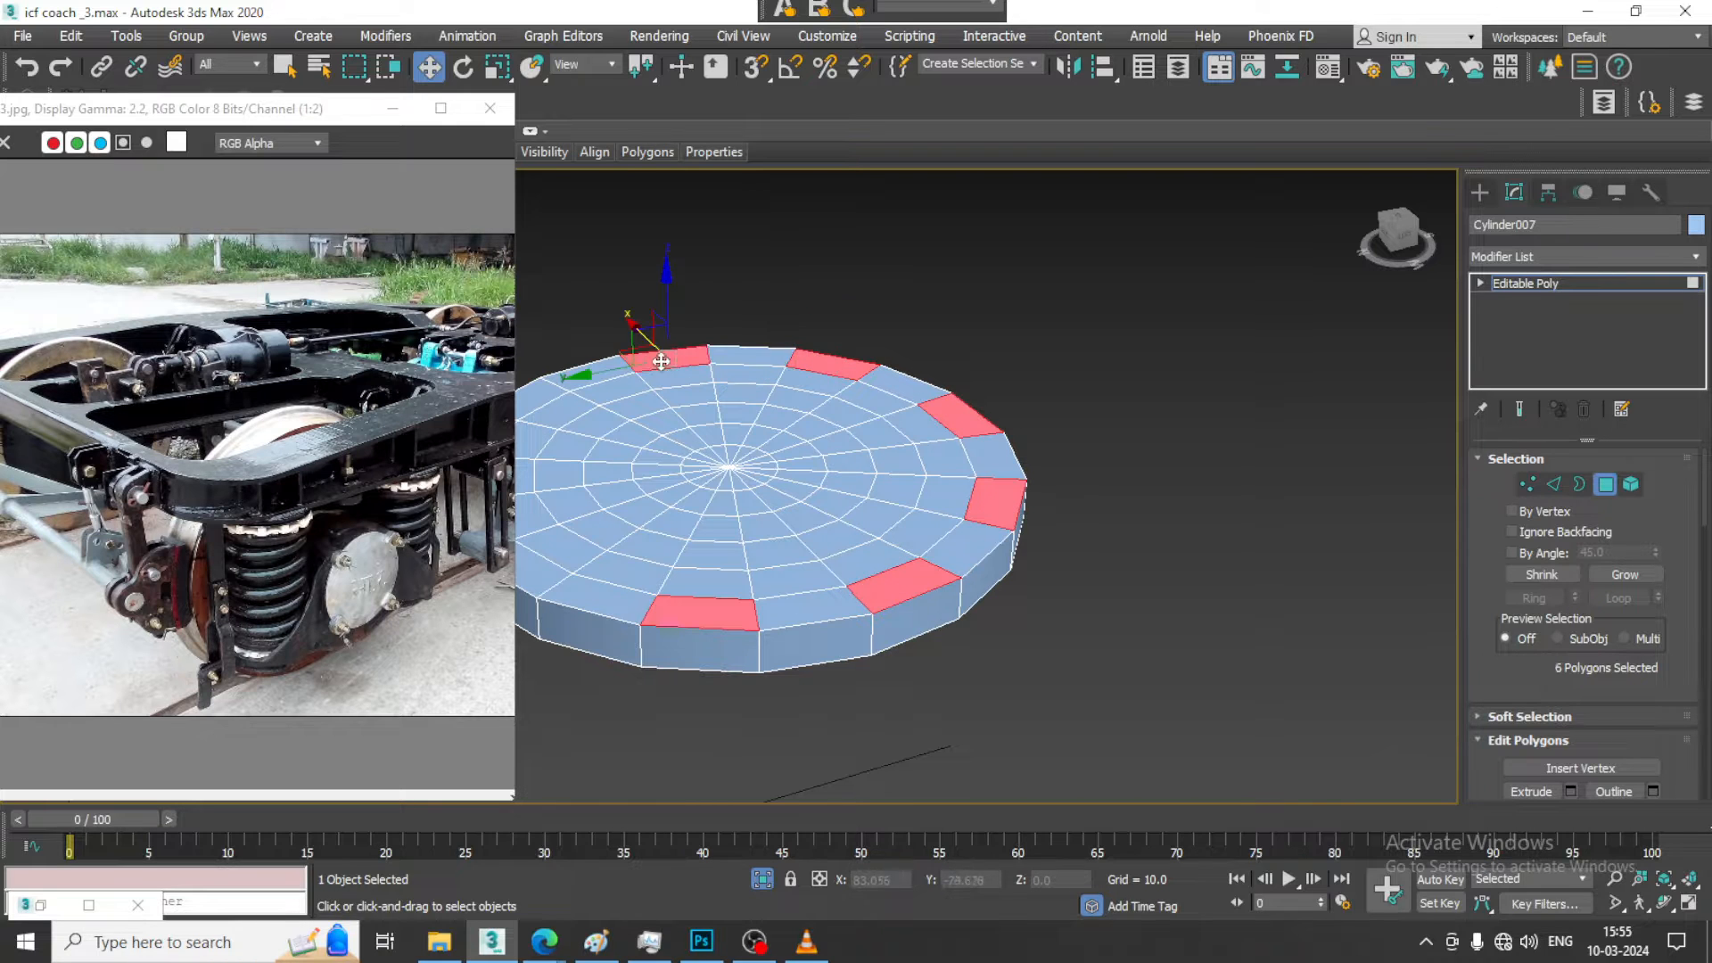
left_click(546, 395, "ctrl")
middle_click_drag(575, 395, 698, 398)
left_click(600, 486, "ctrl")
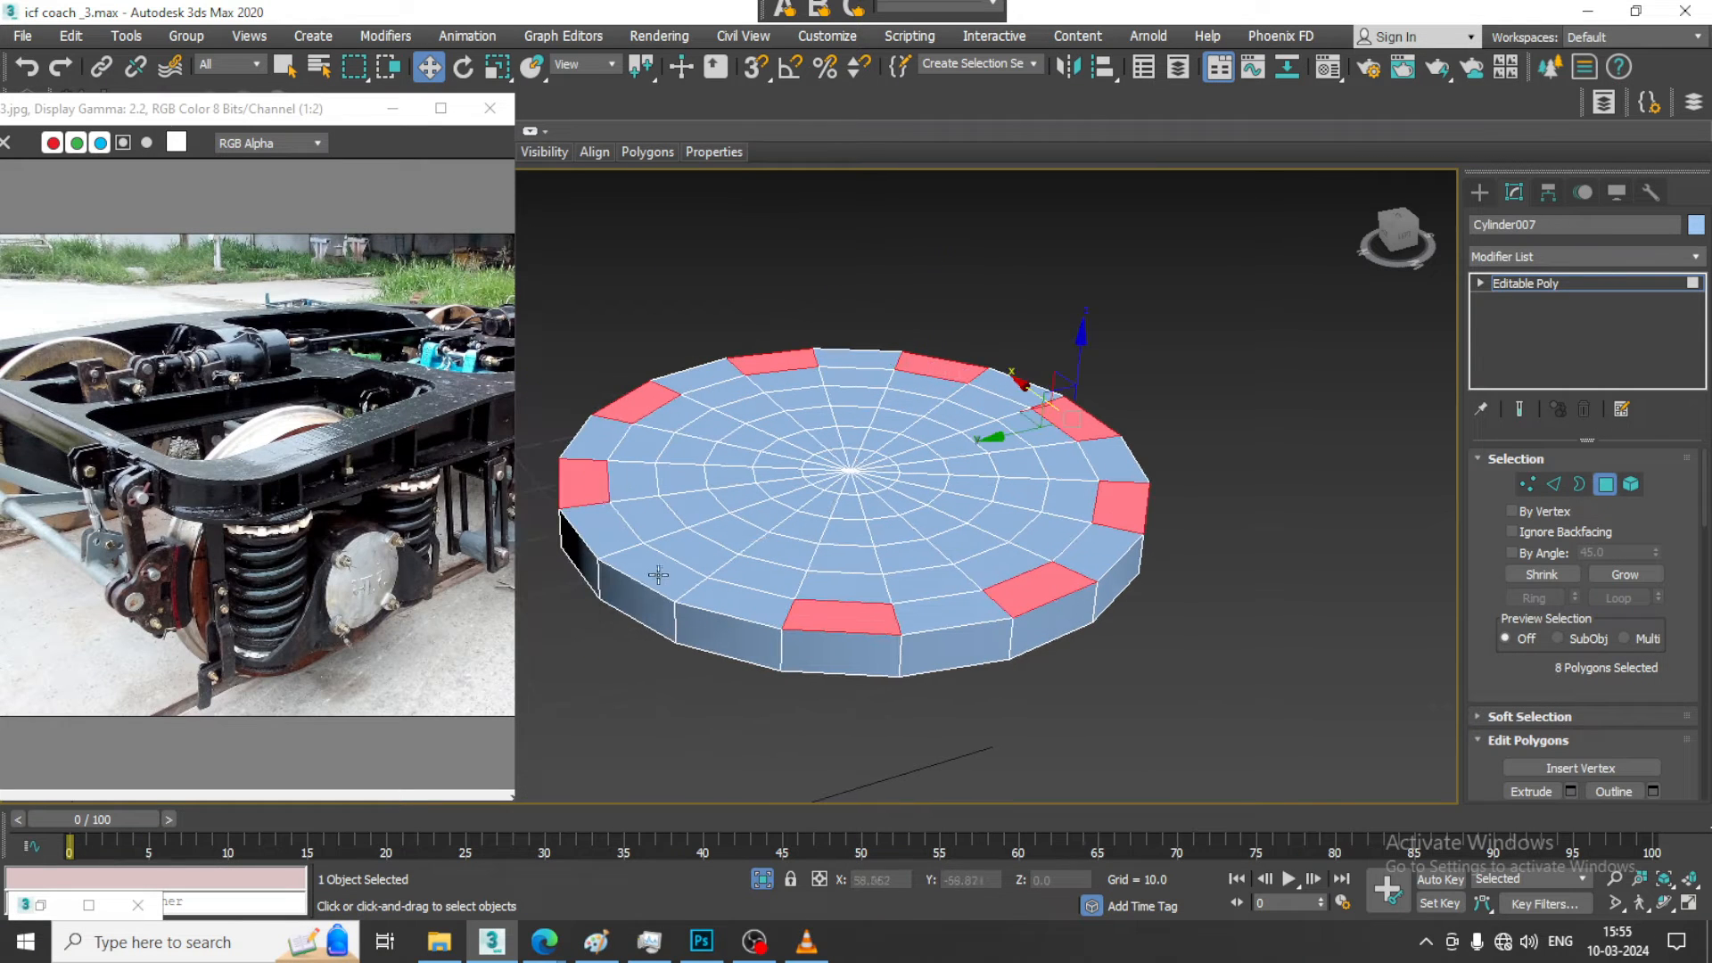
left_click(659, 575, "ctrl")
scroll(1509, 690, "down", 2)
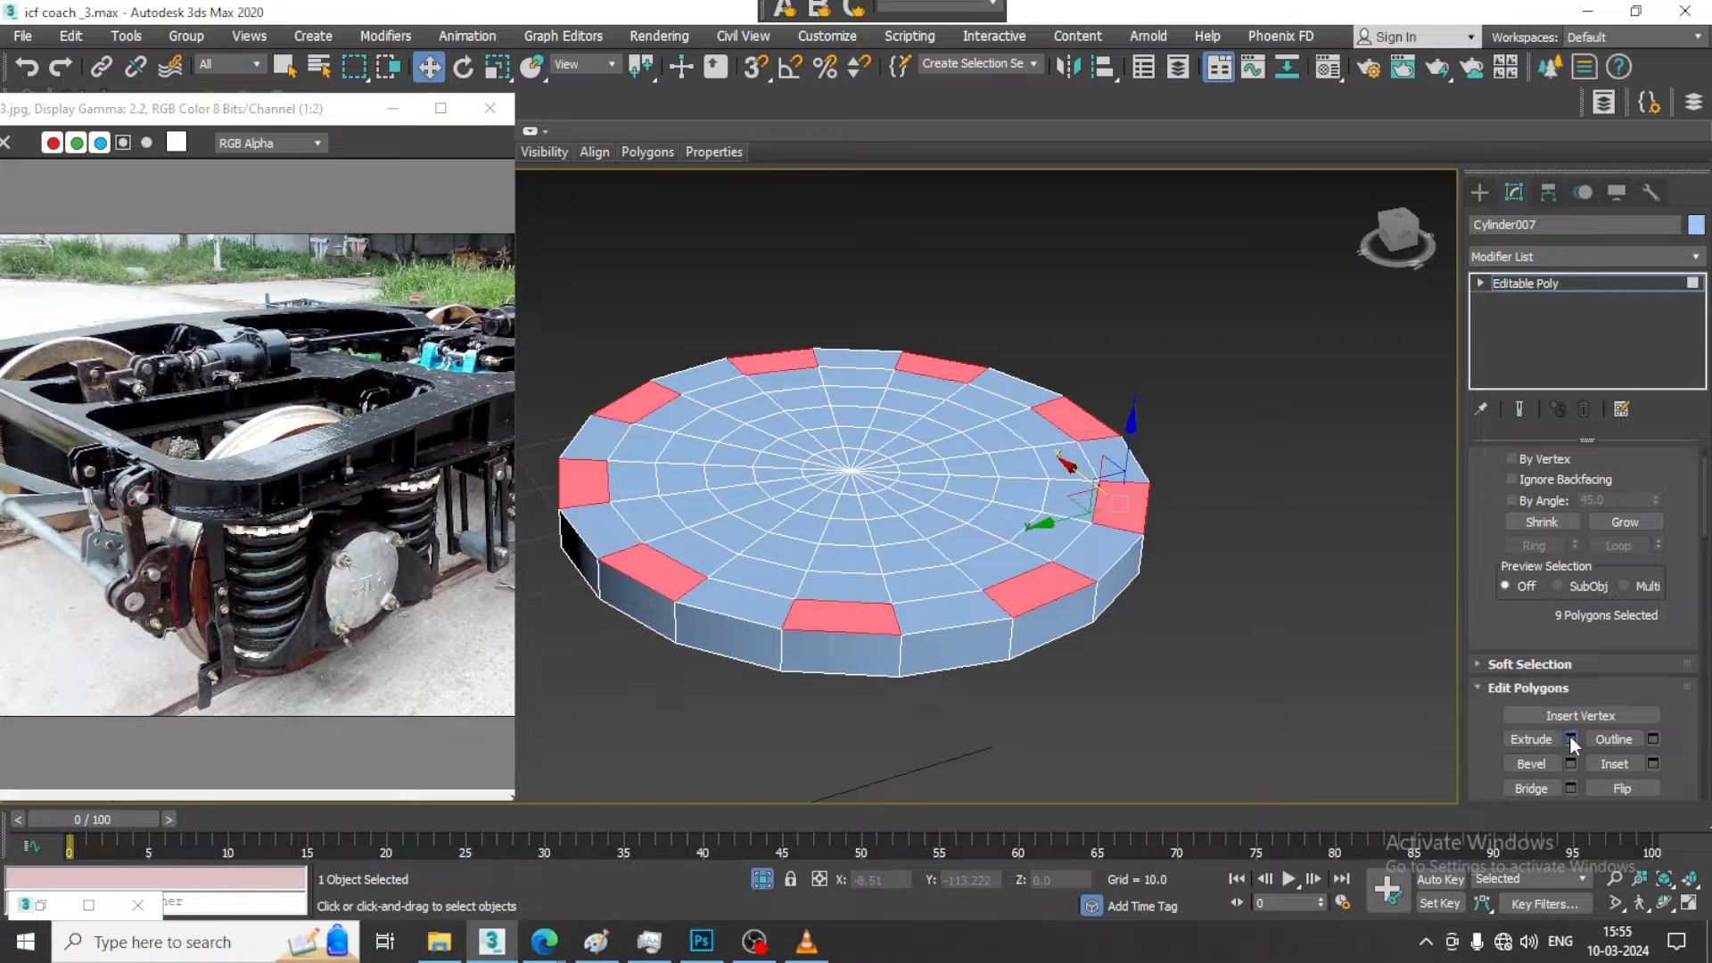
left_click(1571, 740)
left_click_drag(745, 532, 771, 616)
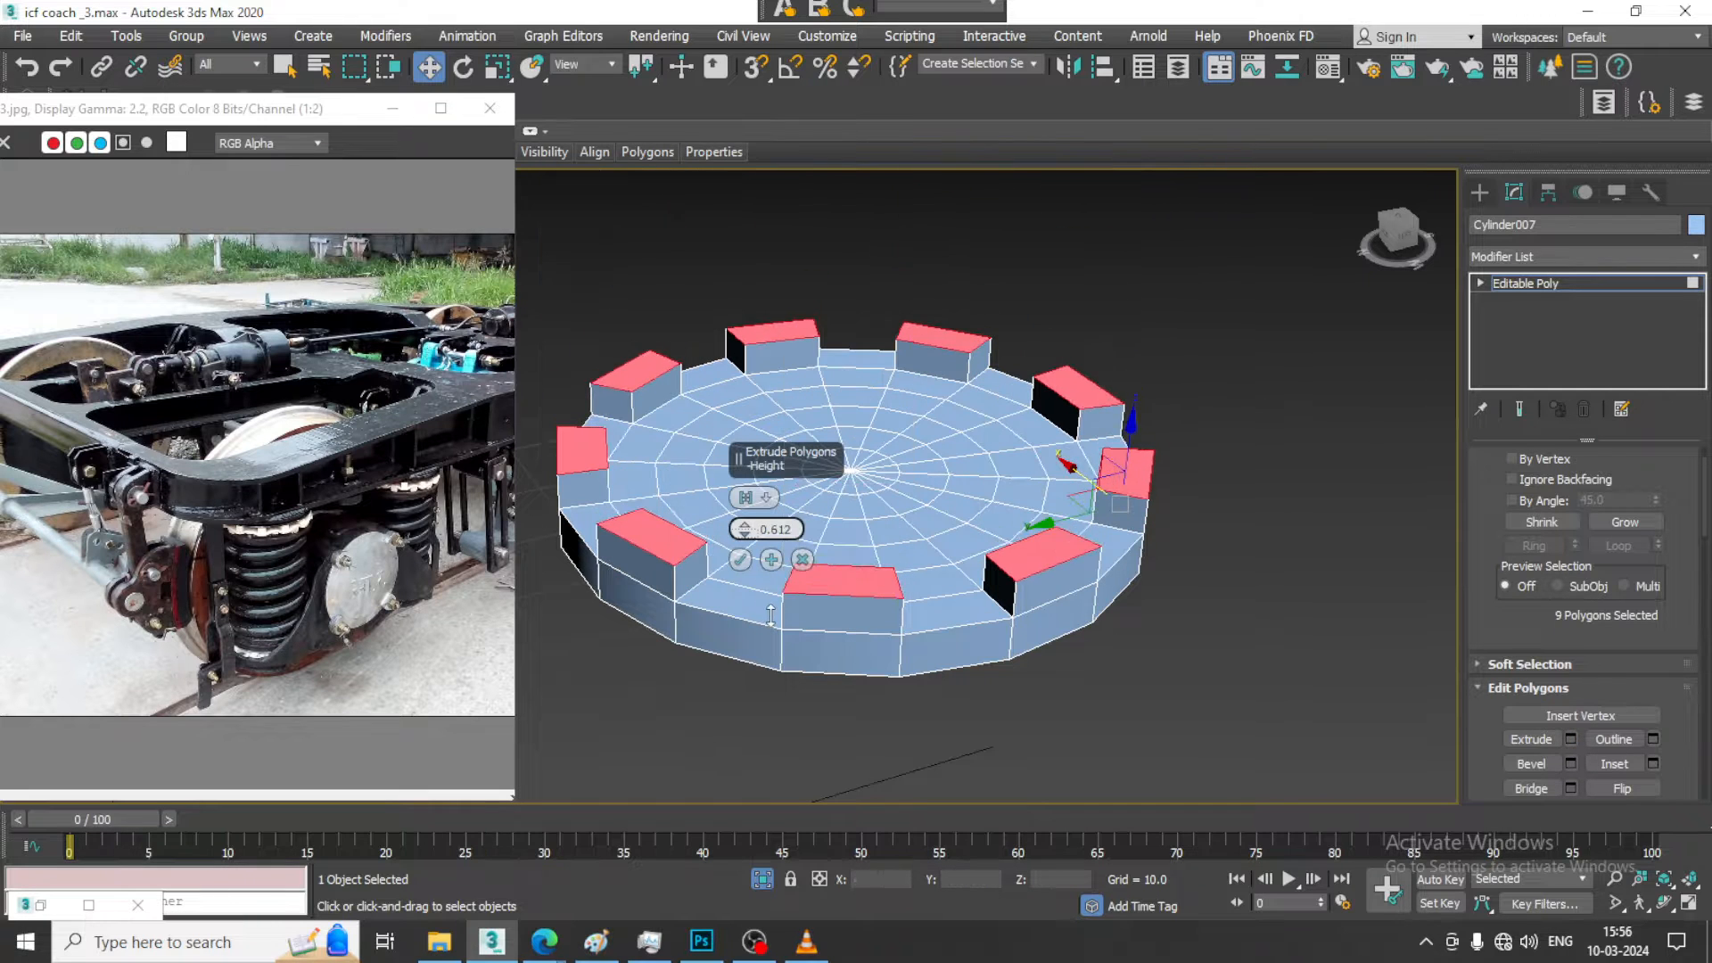
left_click(740, 559)
middle_click_drag(740, 559, 735, 467, "alt")
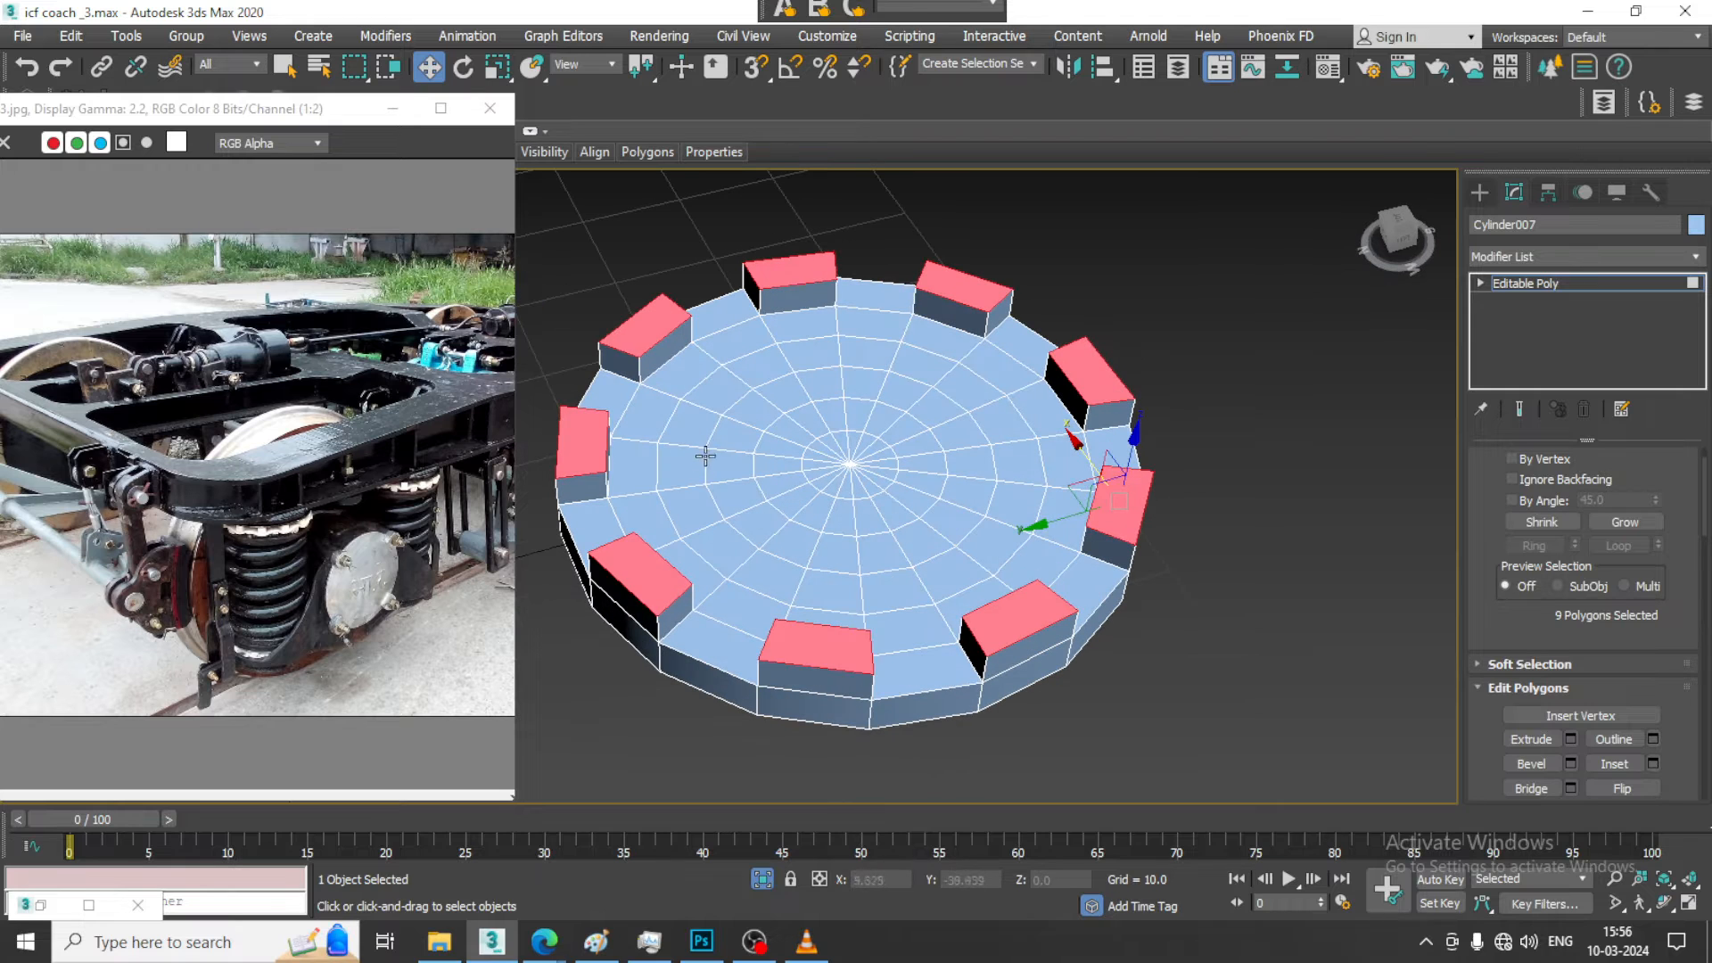
Extrude nine alternating polygons of the third ring from the edge on the disc's upper face by 0.612
left_click(692, 426)
left_click(767, 373, "ctrl")
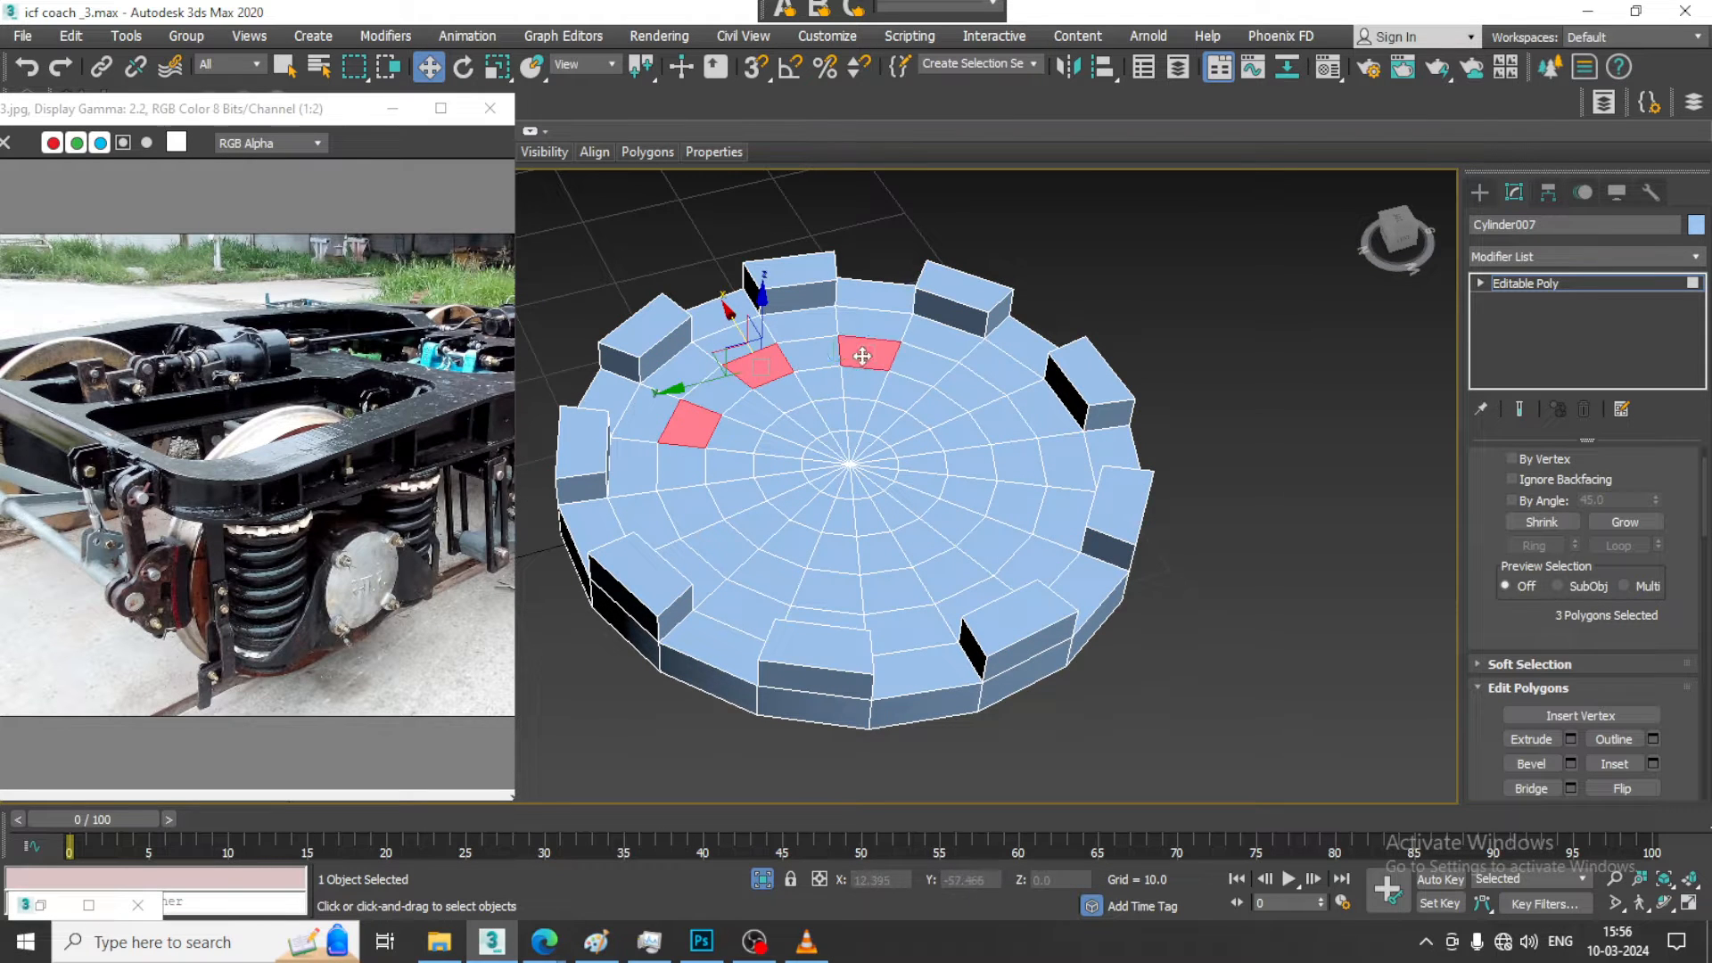
left_click(974, 389, "ctrl")
left_click(1015, 457, "ctrl")
left_click(1006, 537, "ctrl")
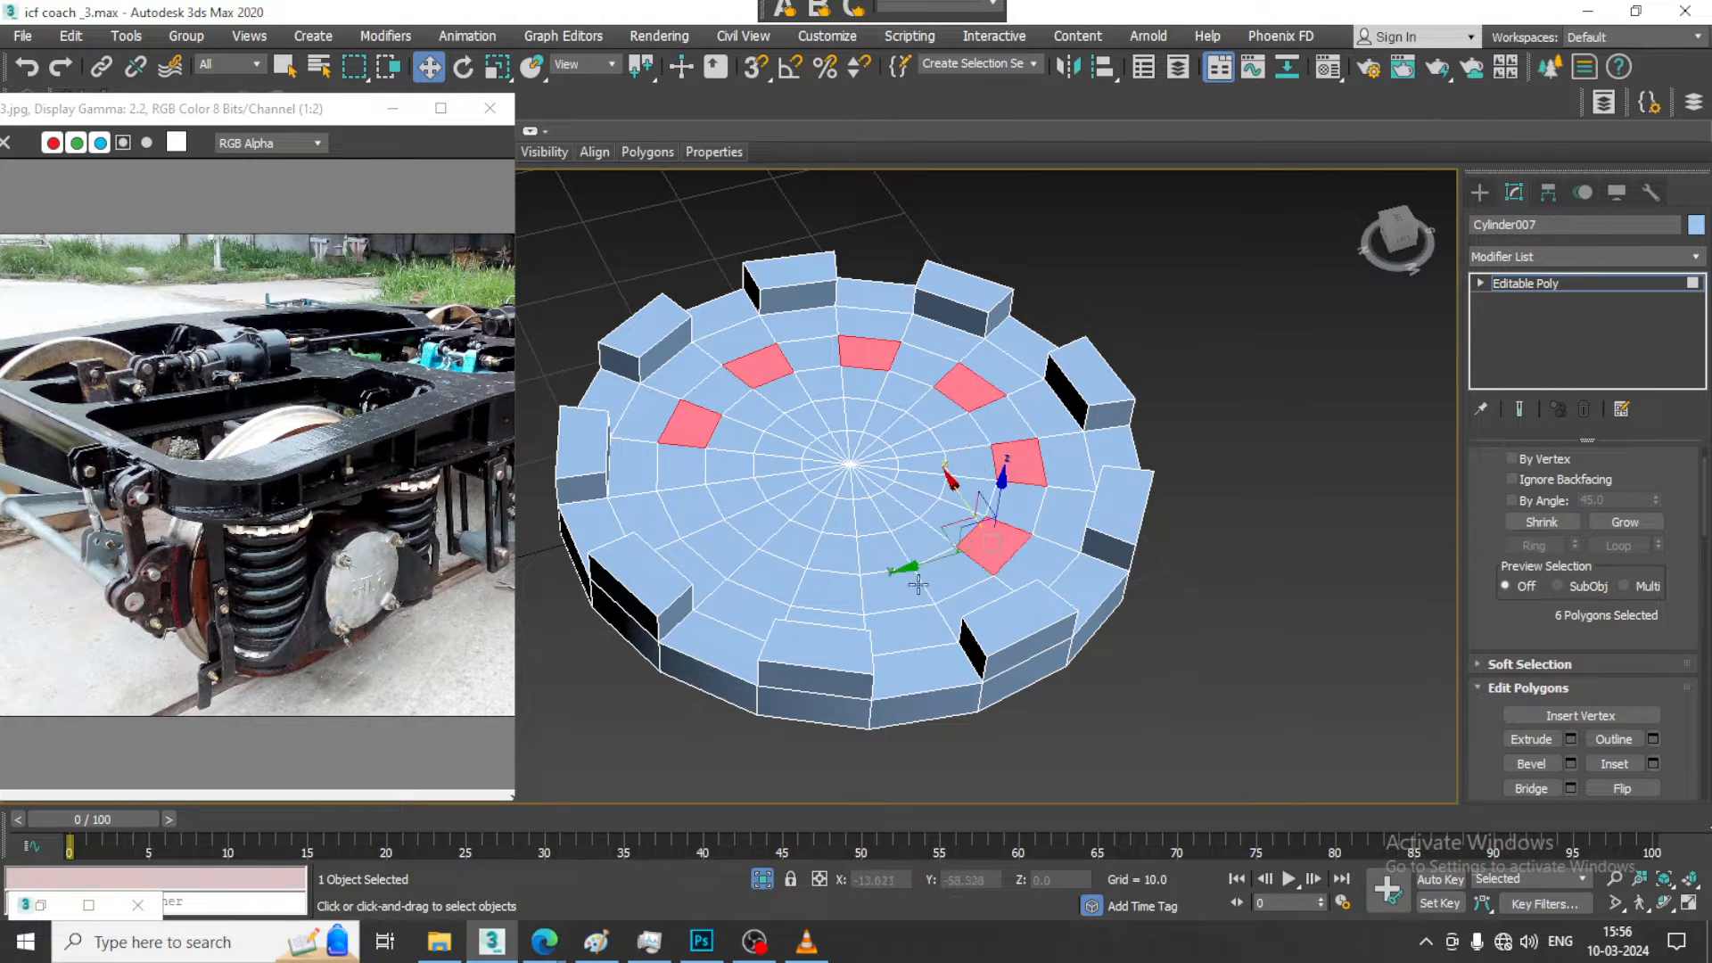
left_click(899, 589, "ctrl")
left_click(767, 578, "ctrl")
left_click(696, 521, "ctrl")
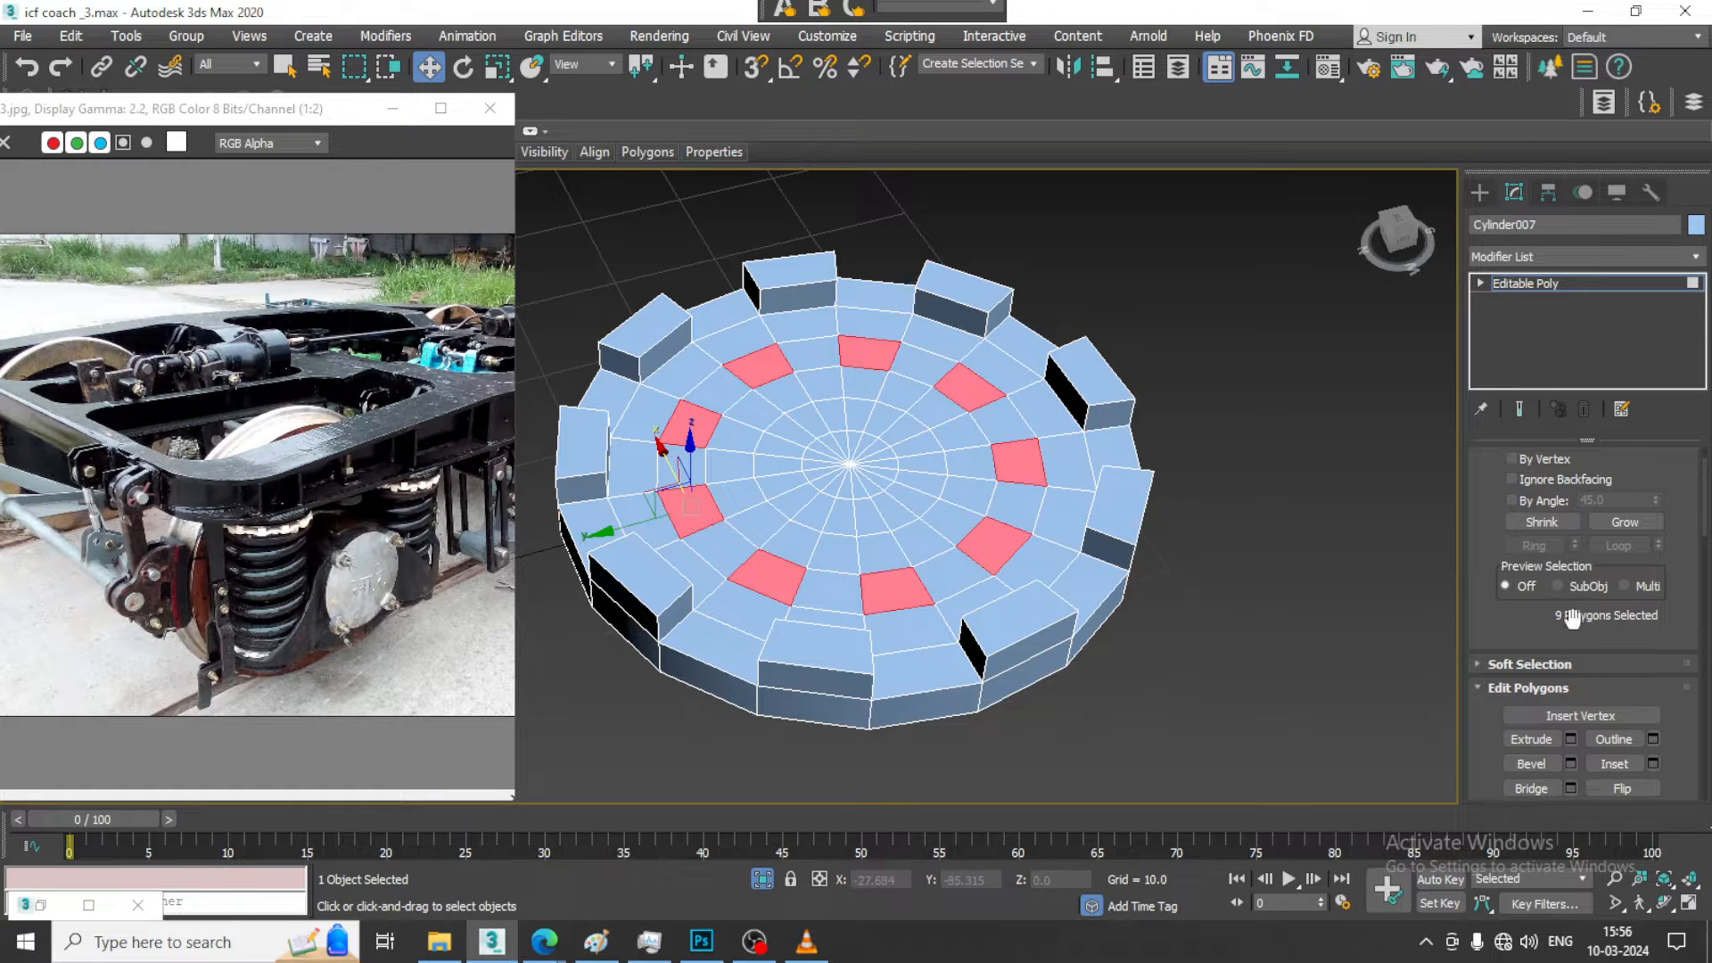
left_click(1571, 740)
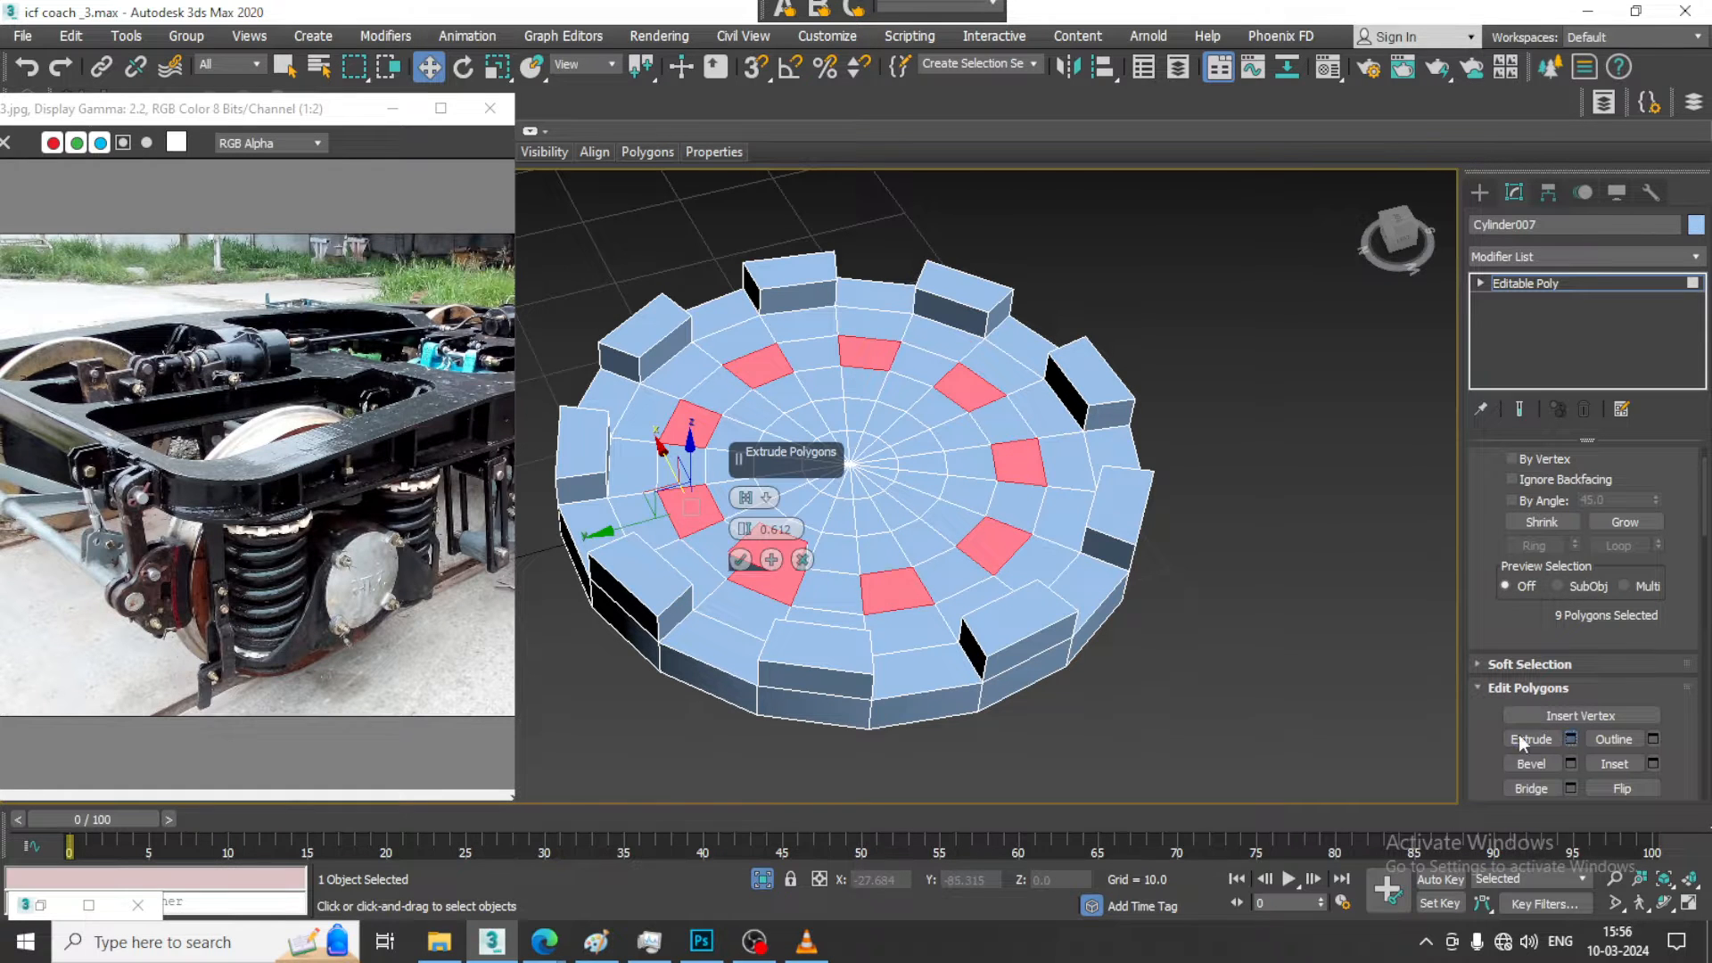
left_click(740, 560)
End the isolation and lower the whole toothed disc onto the first spring's upper end, at Z about 65.25
right_click(1179, 305)
left_click(1216, 119)
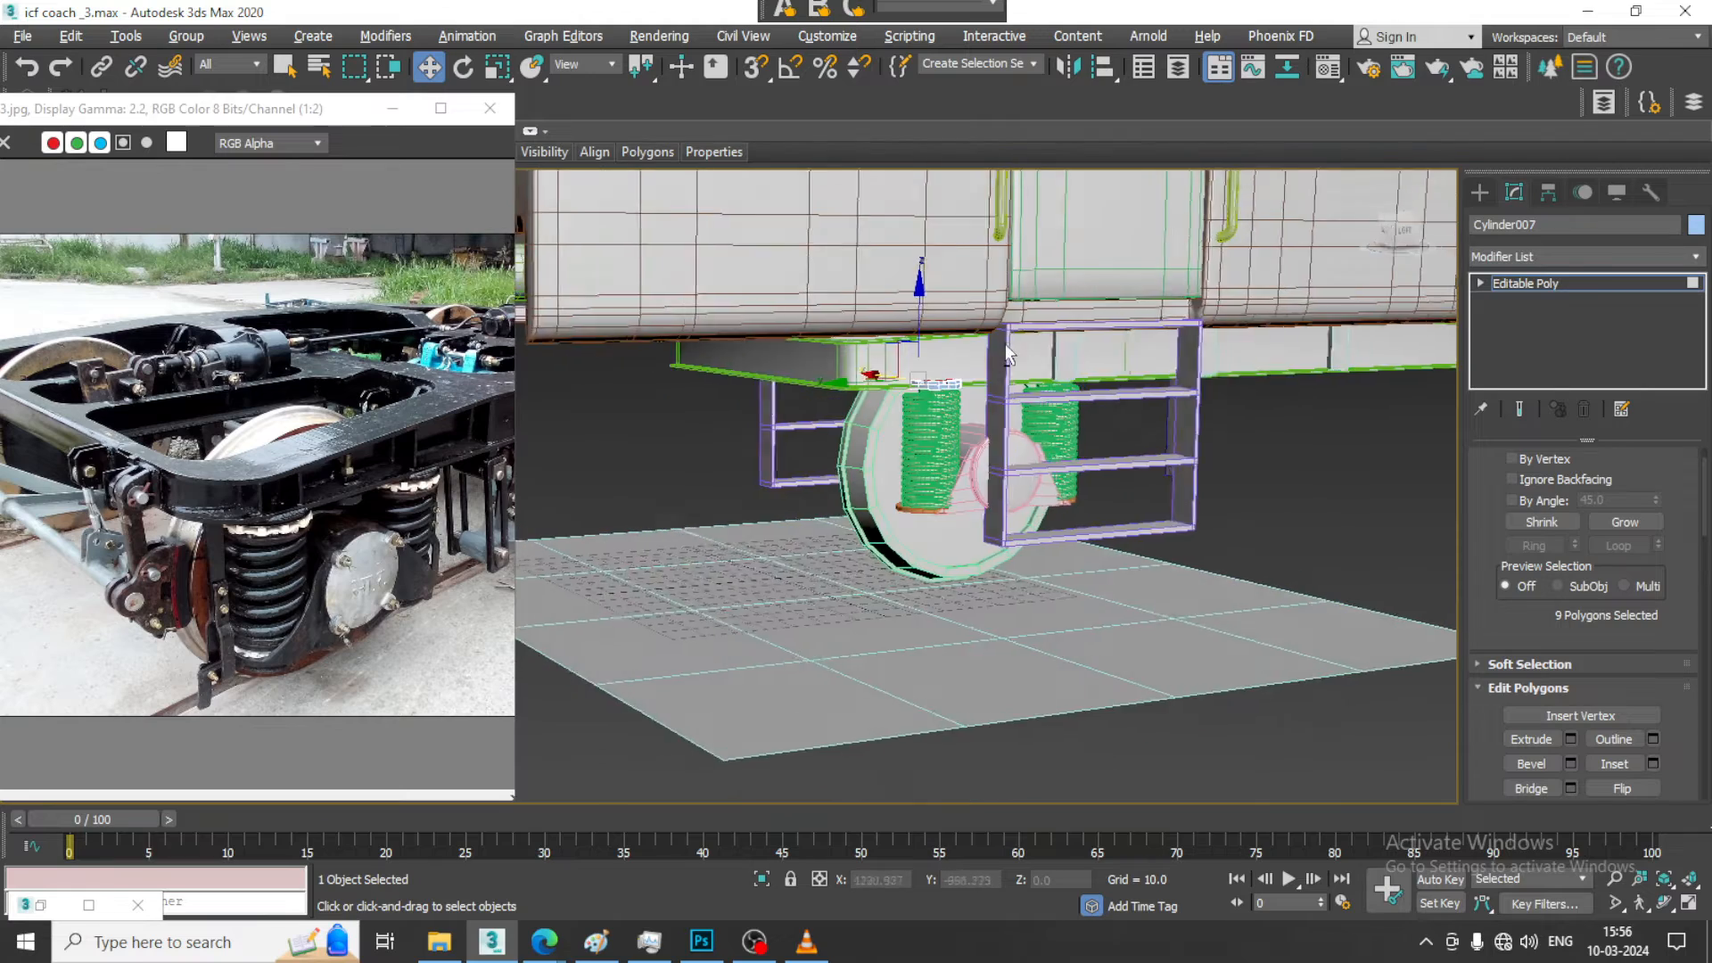
scroll(838, 358, "up", 6)
left_click(1638, 283)
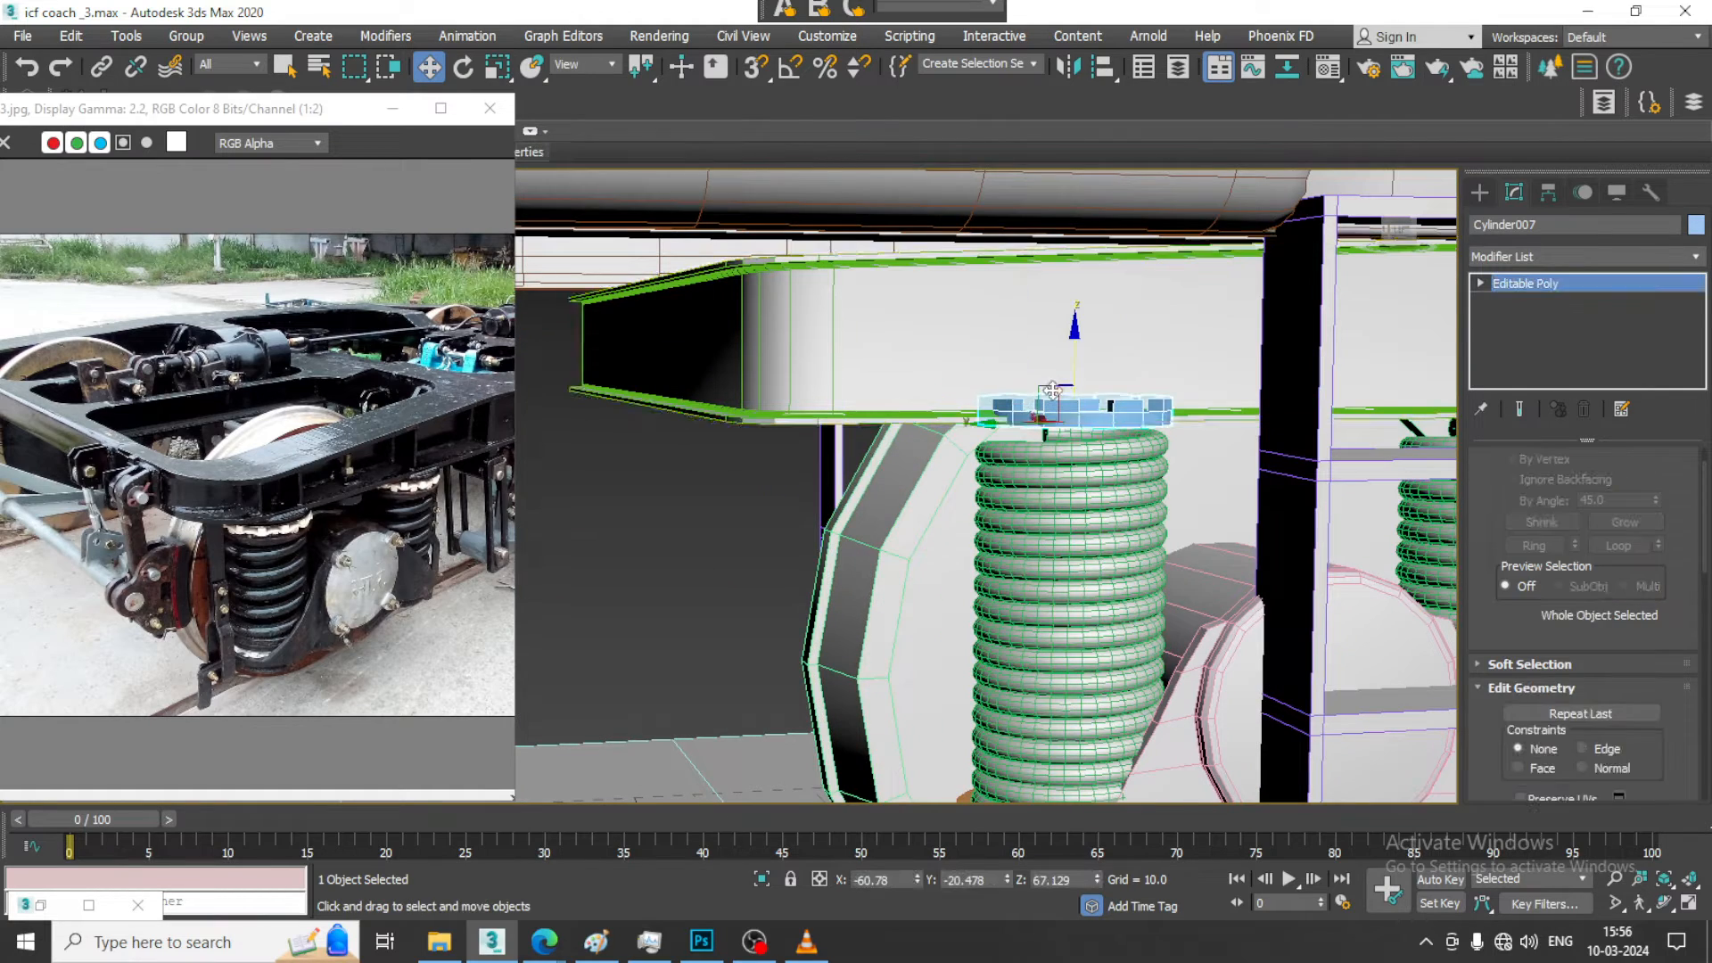
left_click_drag(1075, 350, 1077, 374)
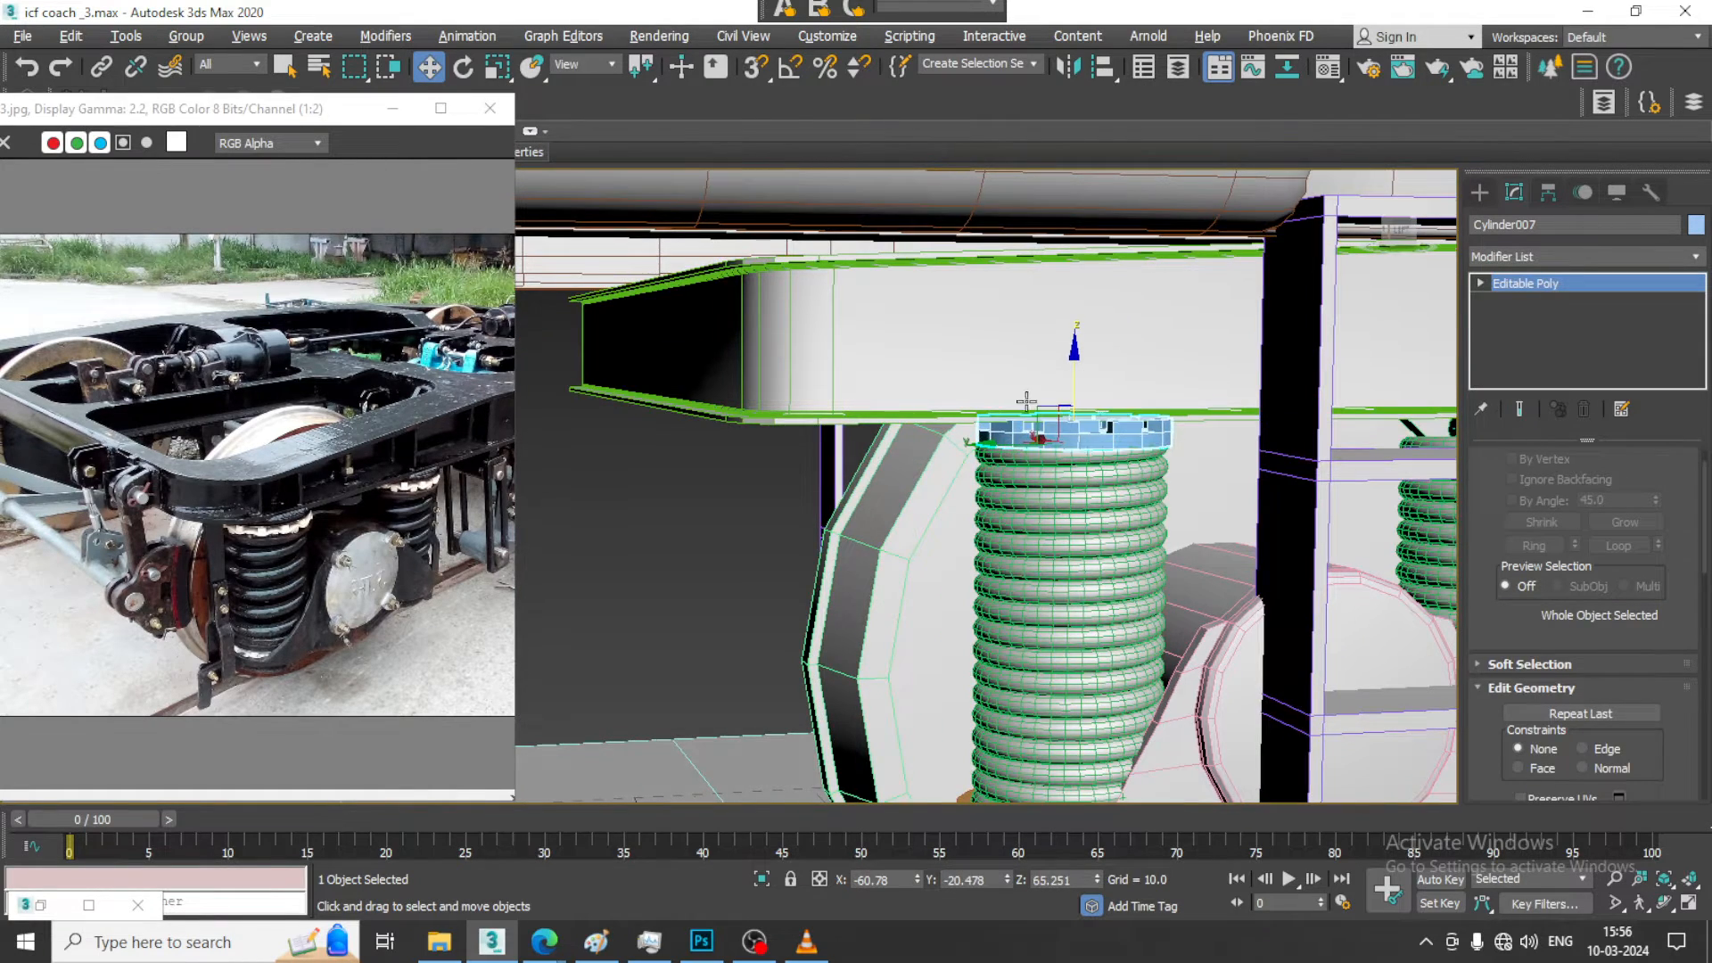
Copy the toothed disc along Y onto the second spring's upper end, at Y about -64.68
scroll(1060, 416, "up", 2)
middle_click_drag(1024, 403, 852, 497, "alt")
scroll(1070, 472, "down", 4)
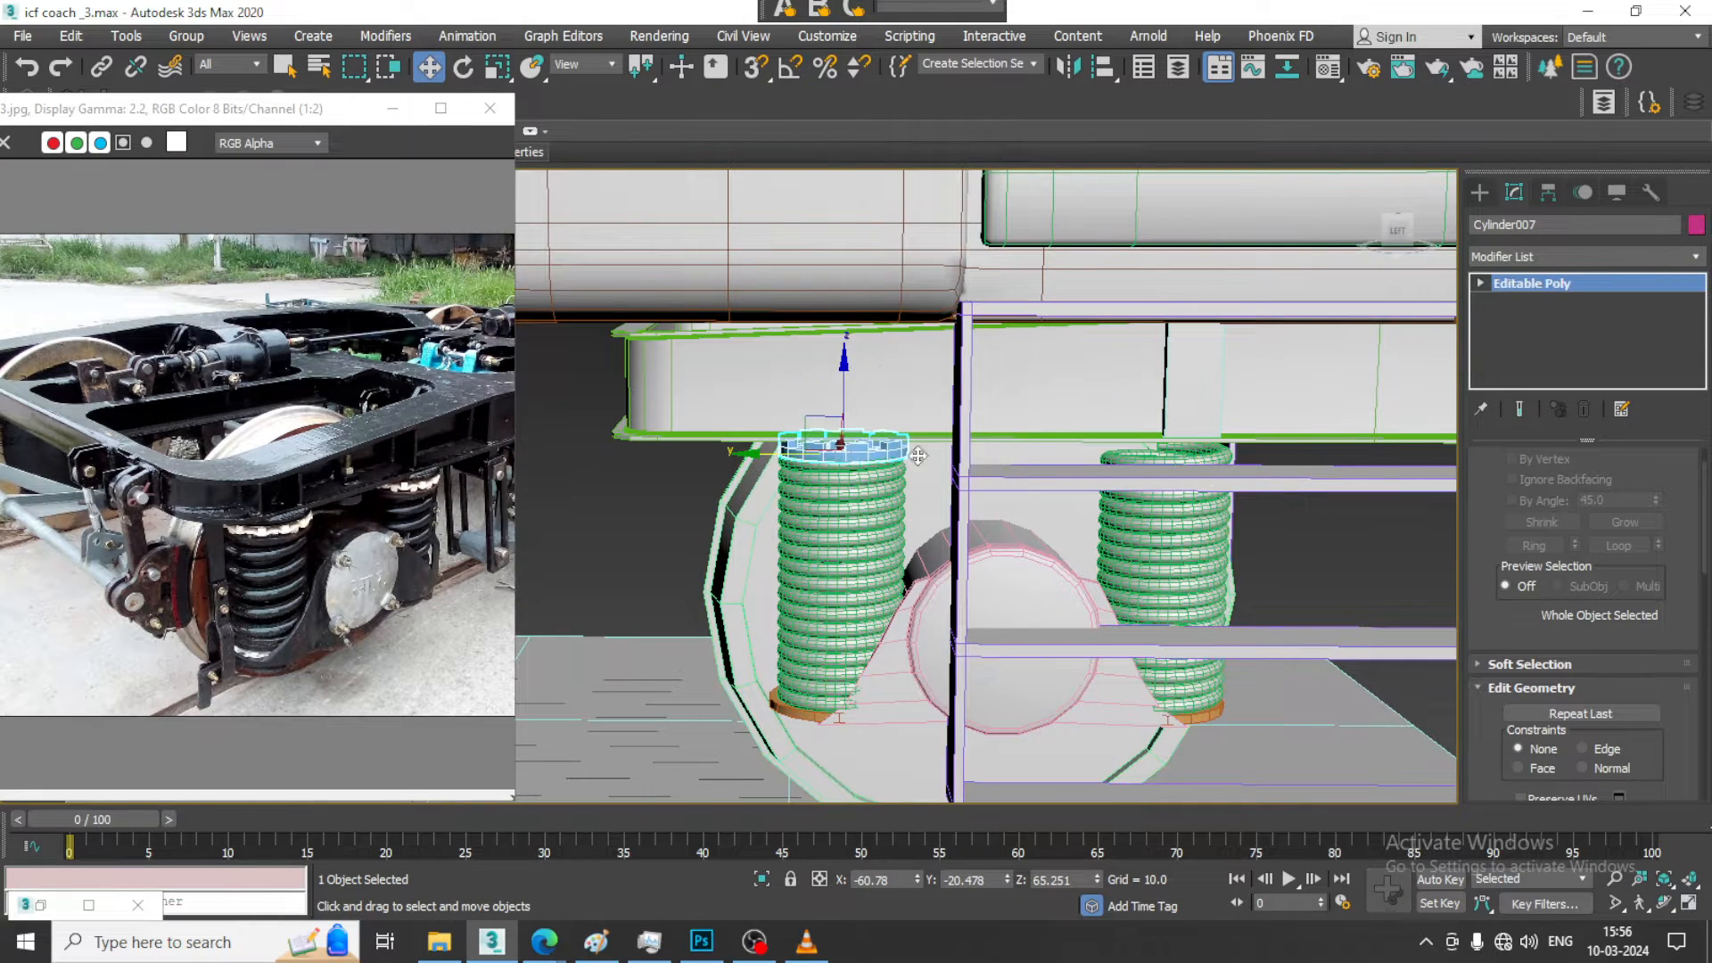
left_click_drag(755, 459, 1084, 443, "shift")
left_click(848, 563)
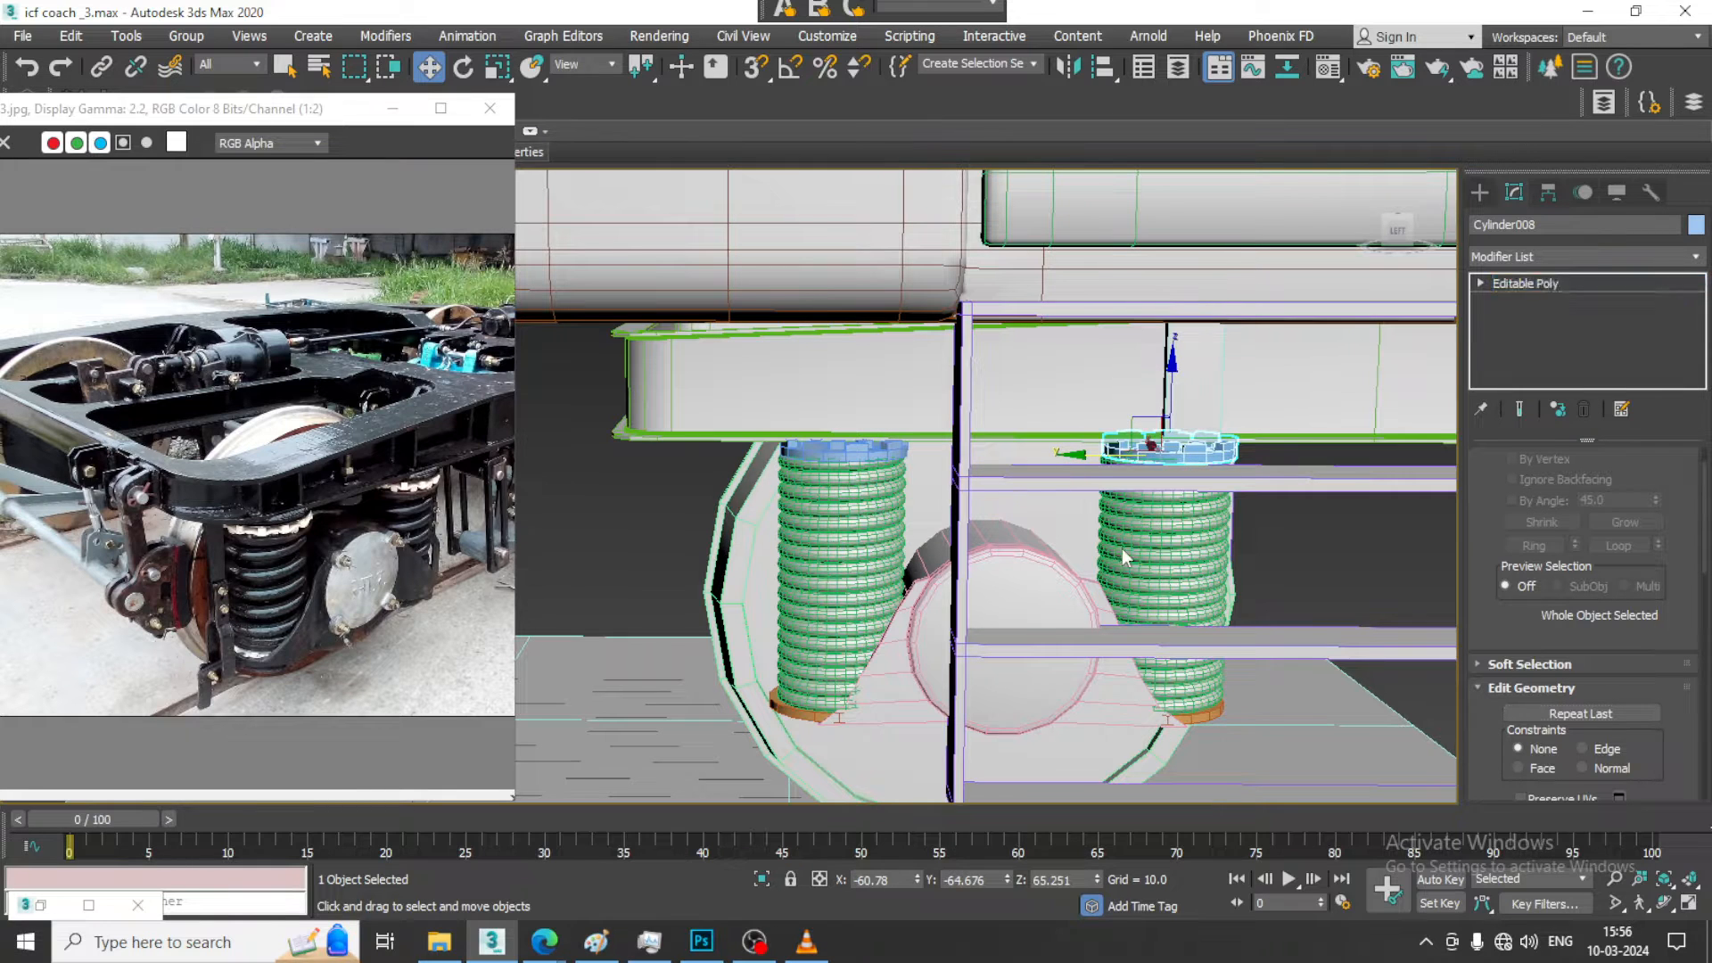
middle_click_drag(1079, 547, 1320, 458, "alt")
Draw a straight vertical line in the left view, running down from the bogie frame's underside beside the wheel's outer edge
left_click(1481, 193)
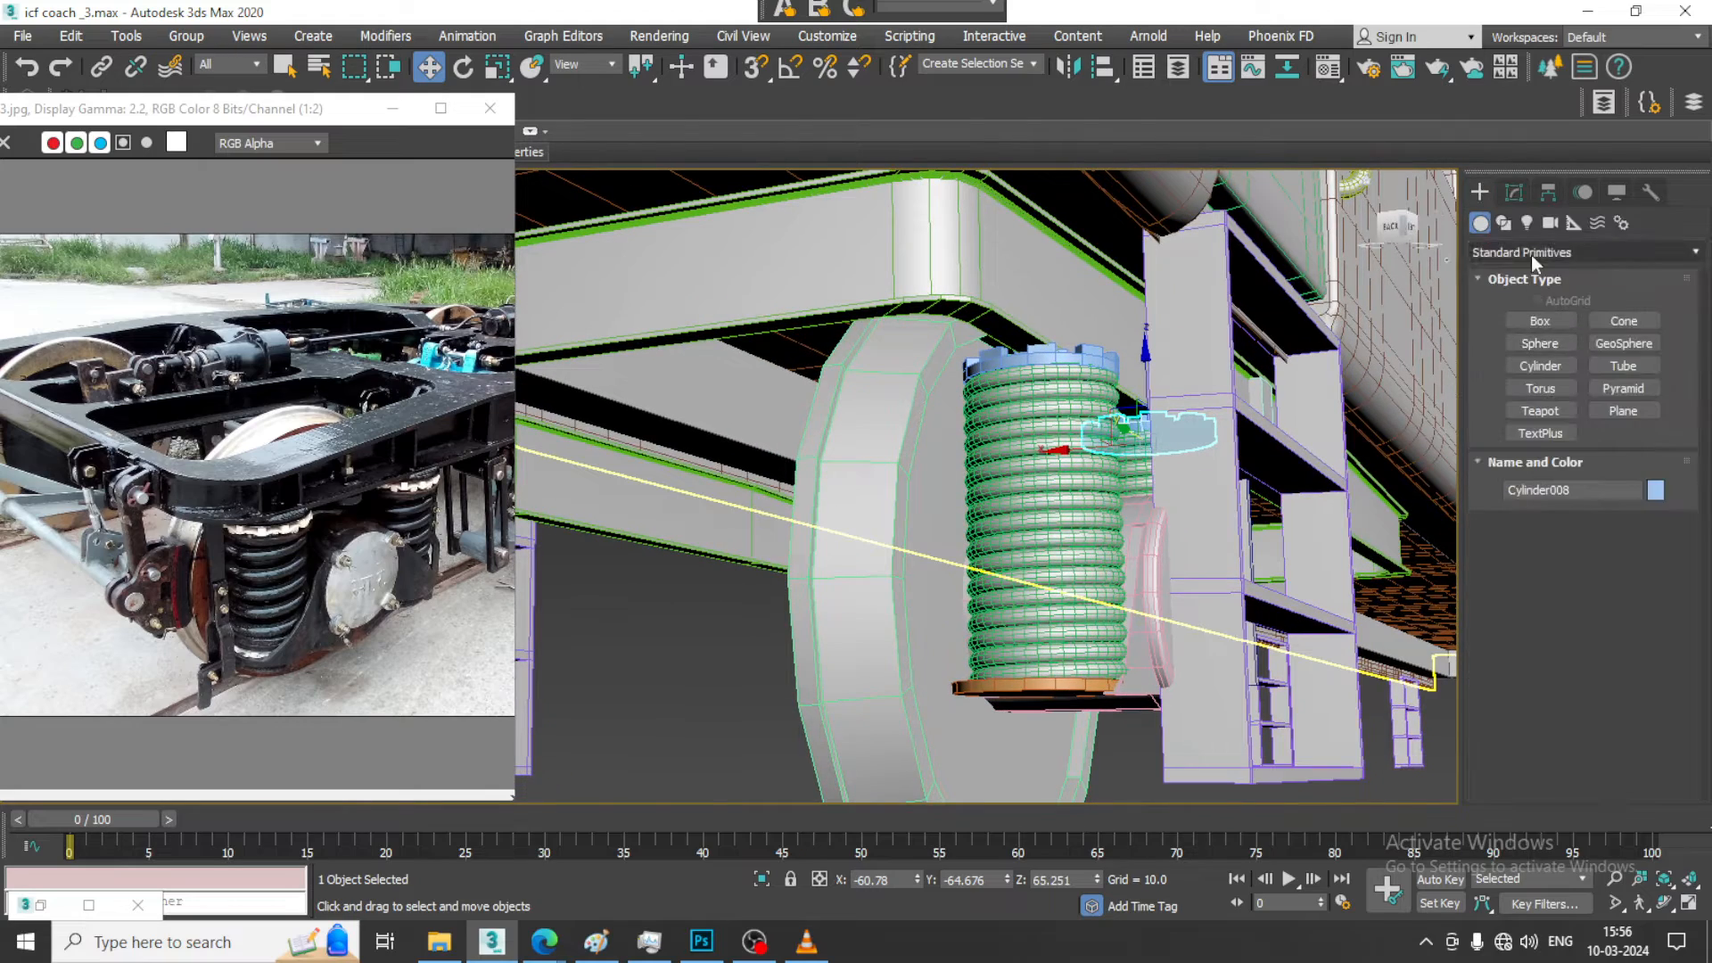
left_click(1503, 223)
left_click(1550, 331)
key("alt+w")
key("alt+w")
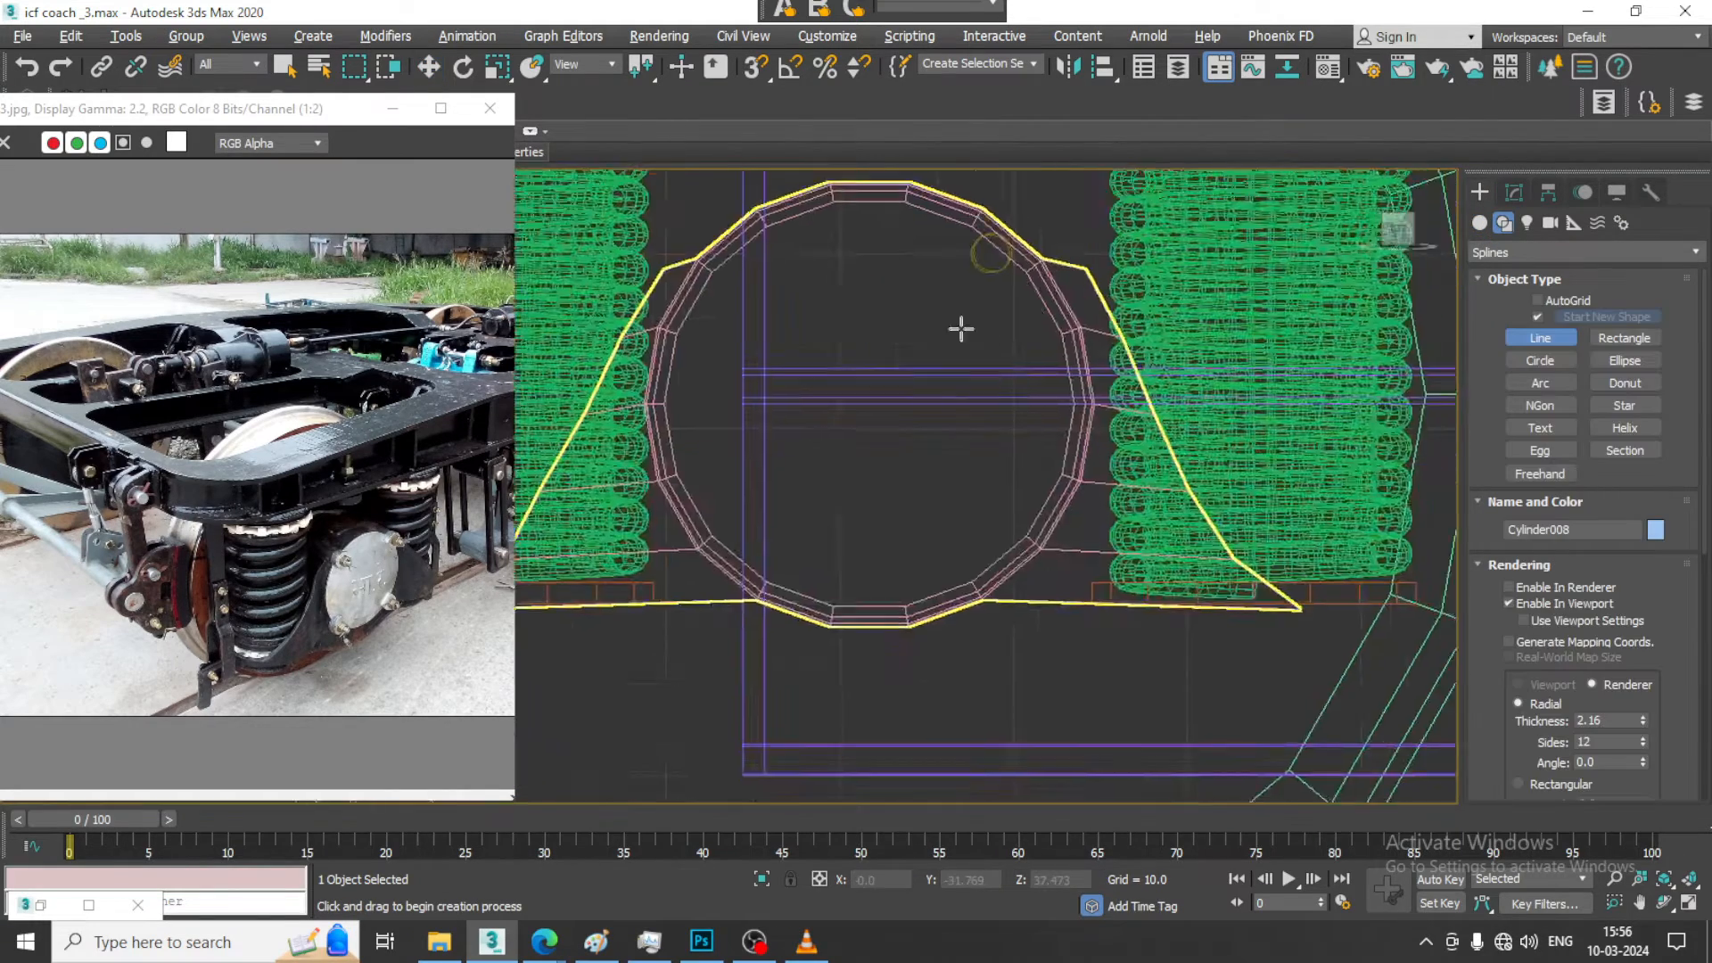
scroll(1083, 332, "down", 1)
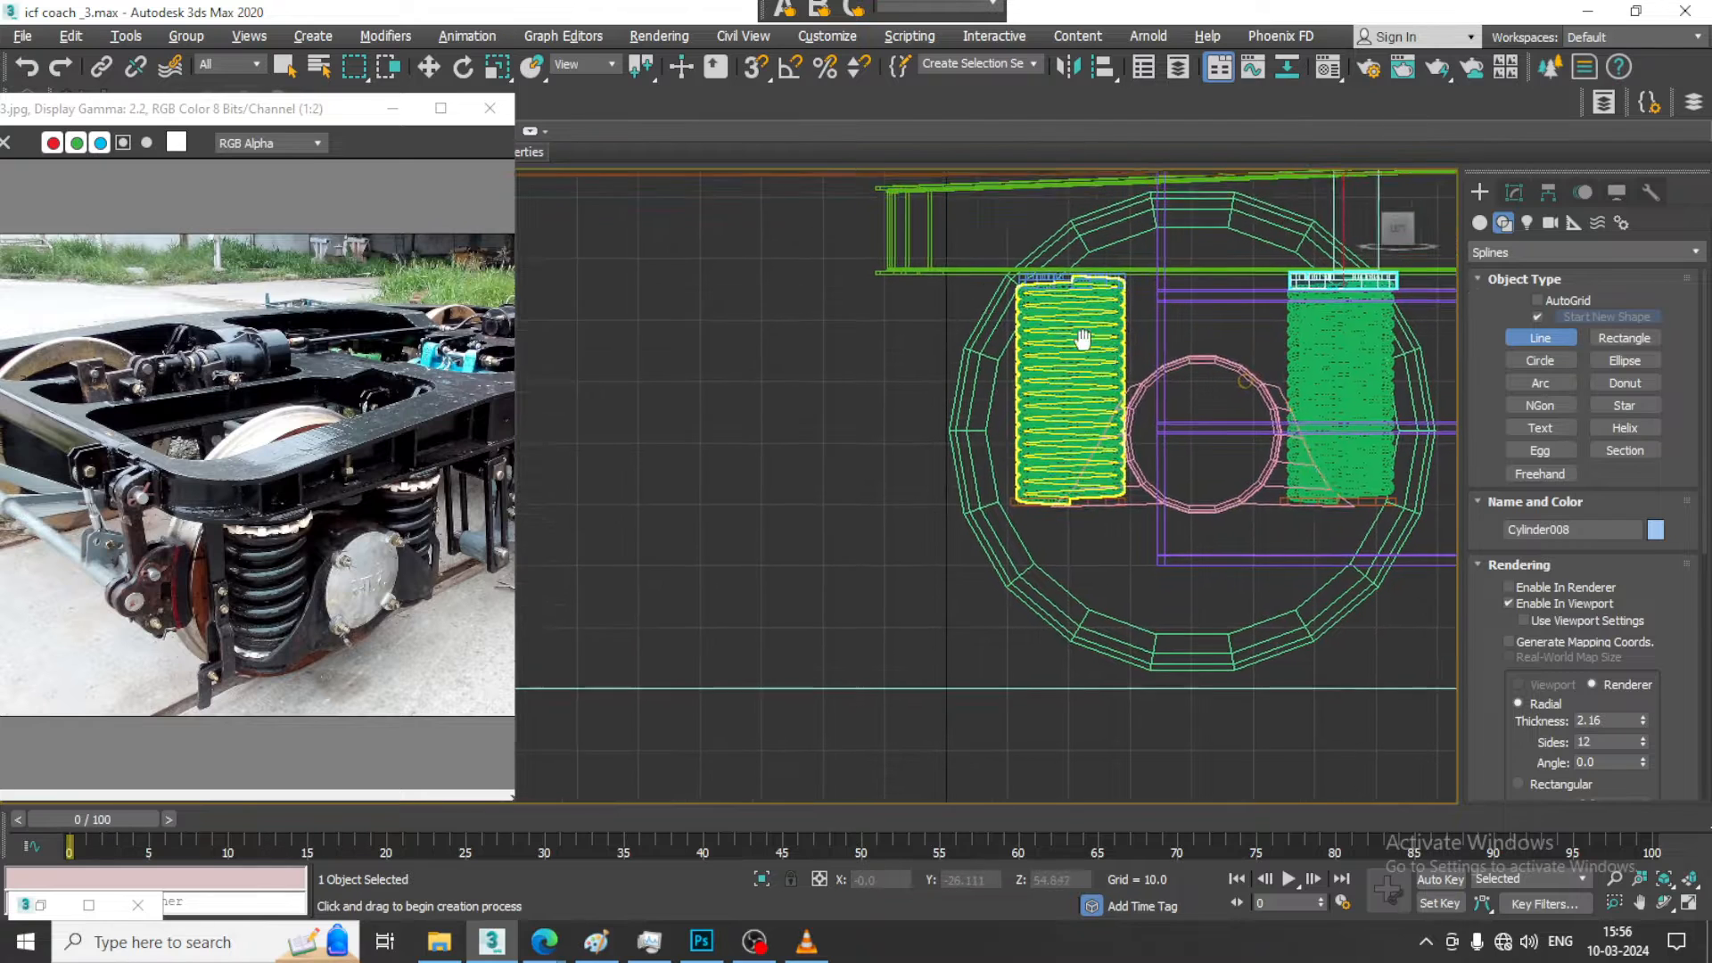
scroll(952, 264, "up", 3)
left_click(949, 255)
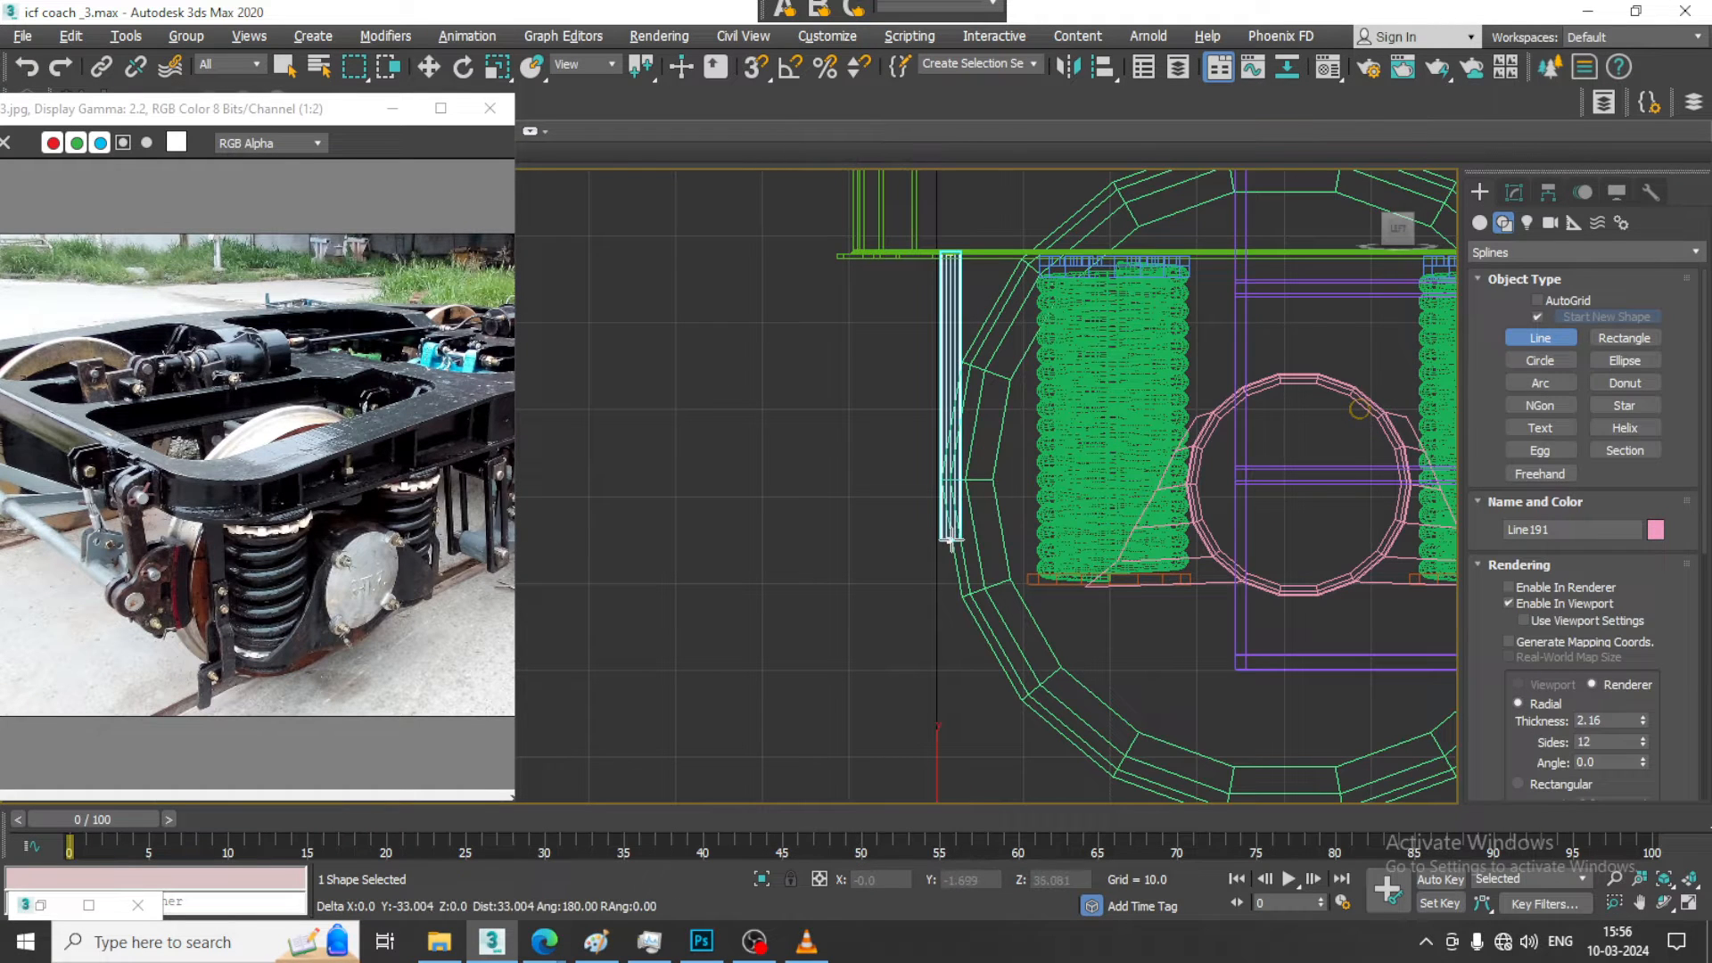
left_click(951, 486)
right_click(952, 487)
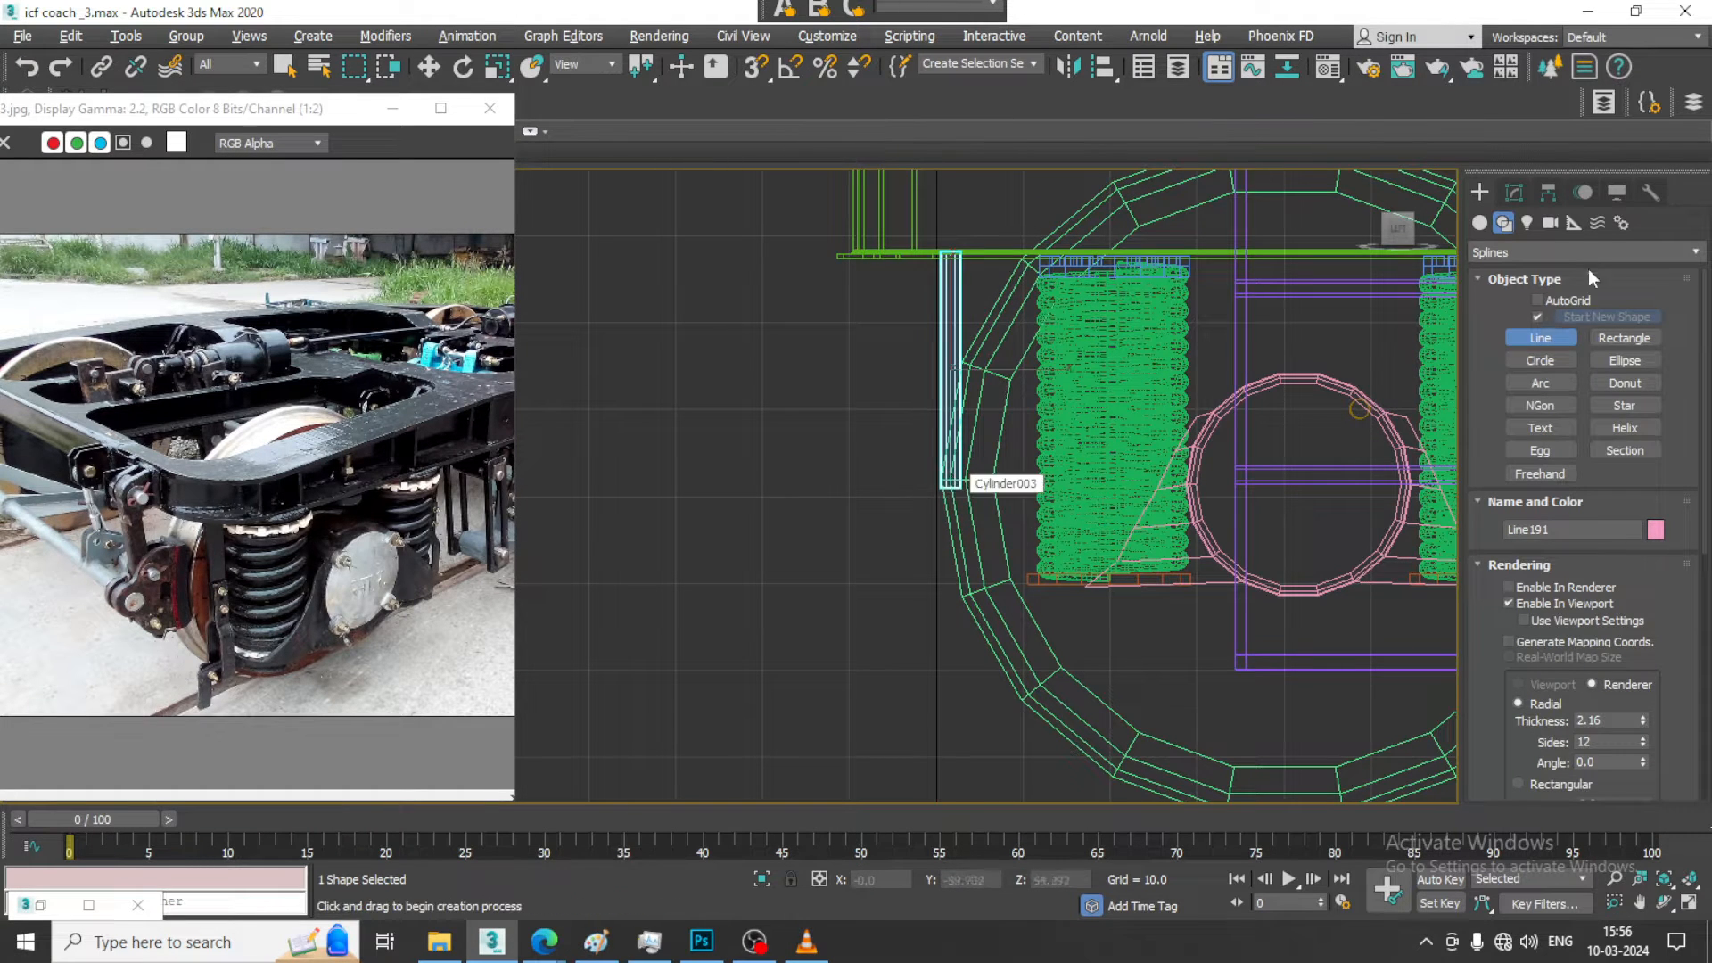
Move the new vertical line along X to the side frame beside the first spring, at X about -59.52
left_click(1514, 192)
key("alt+w")
middle_click(1235, 615)
key("alt+w")
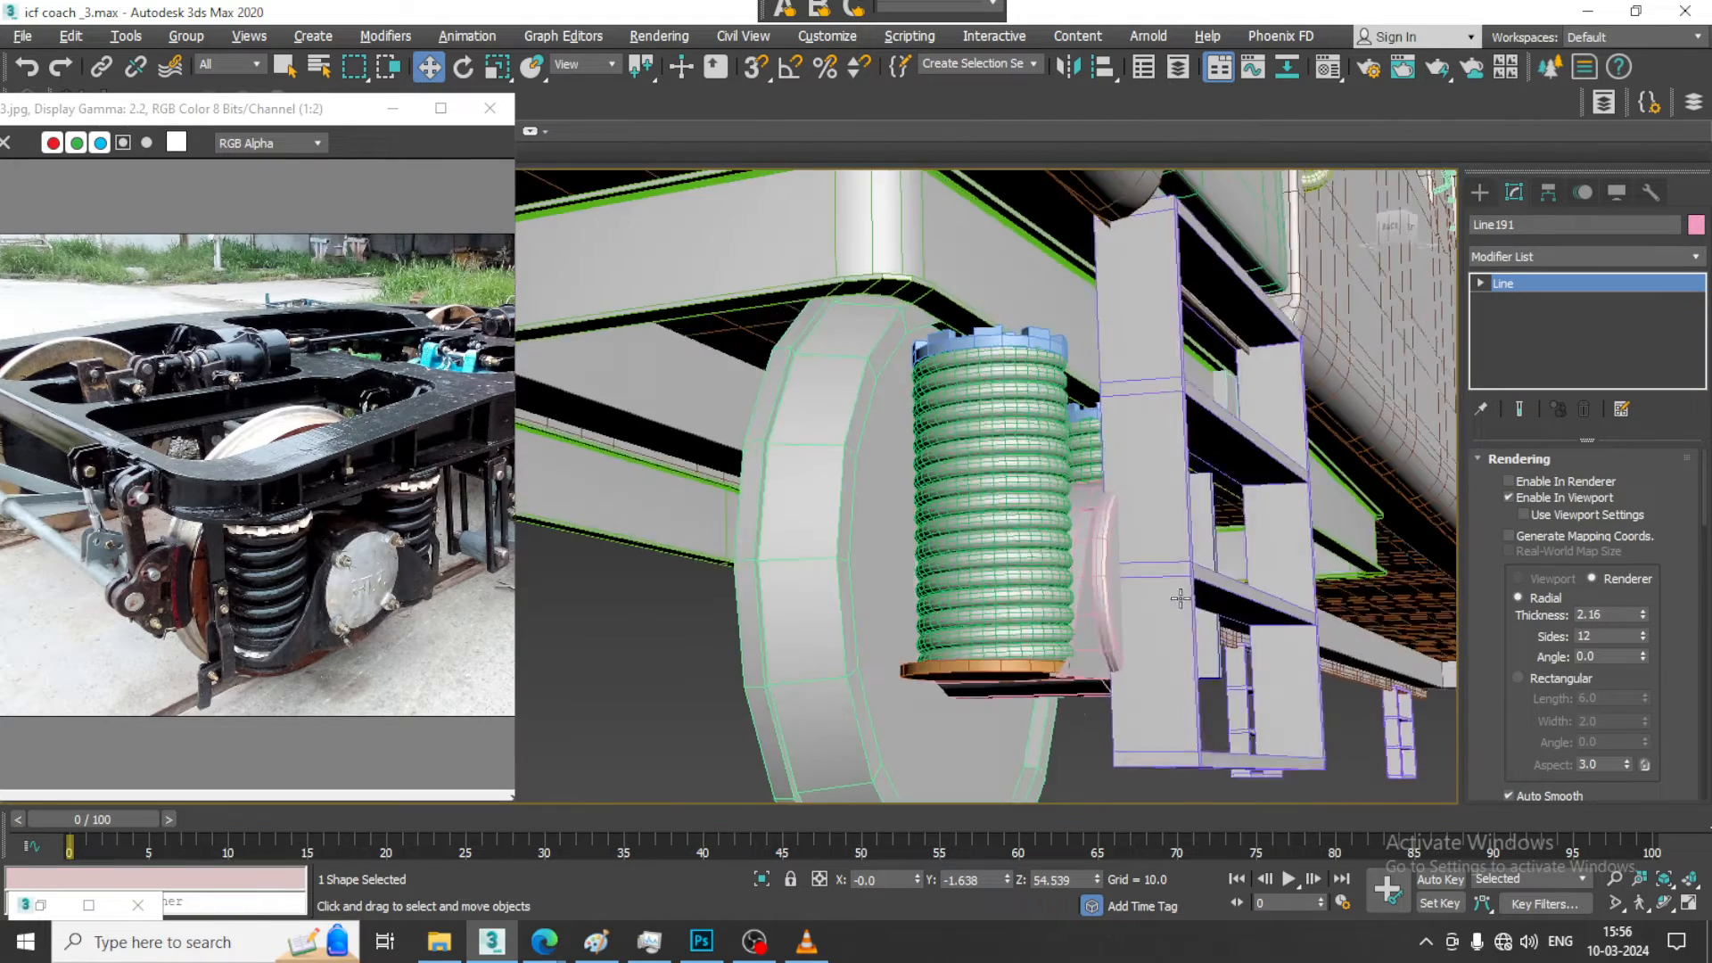
middle_click_drag(1101, 560, 824, 518, "alt")
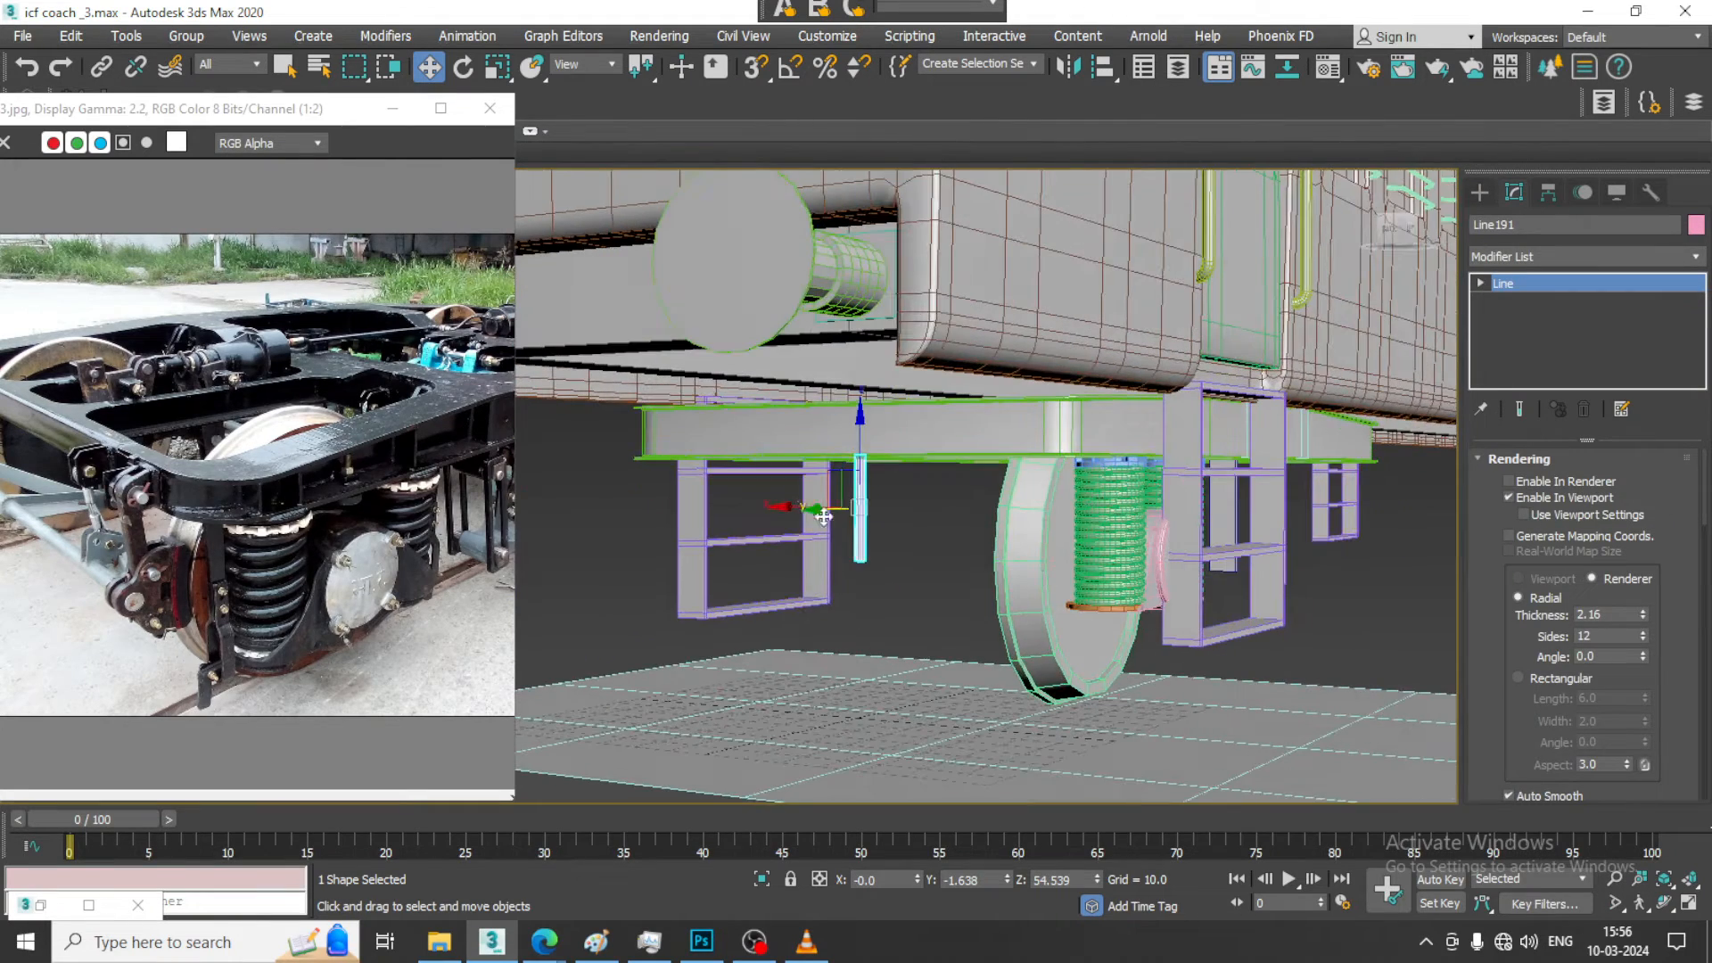
left_click(1019, 528)
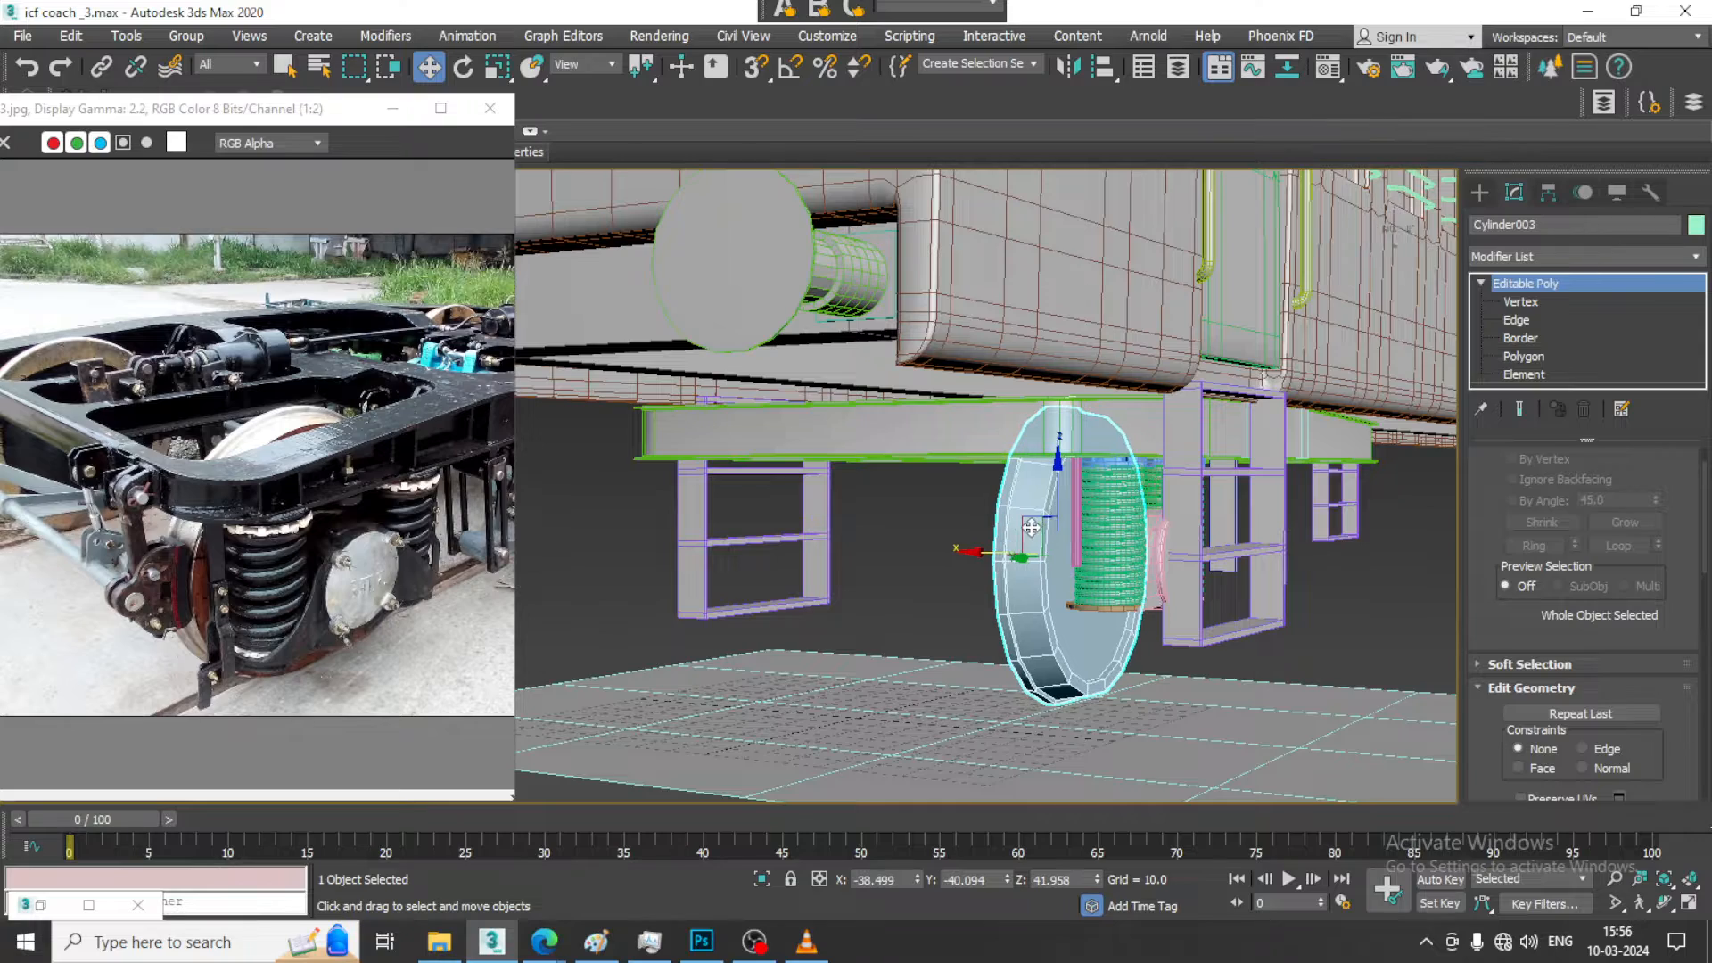
left_click(1077, 526)
middle_click_drag(1077, 526, 1068, 469, "alt")
scroll(1068, 469, "up", 5)
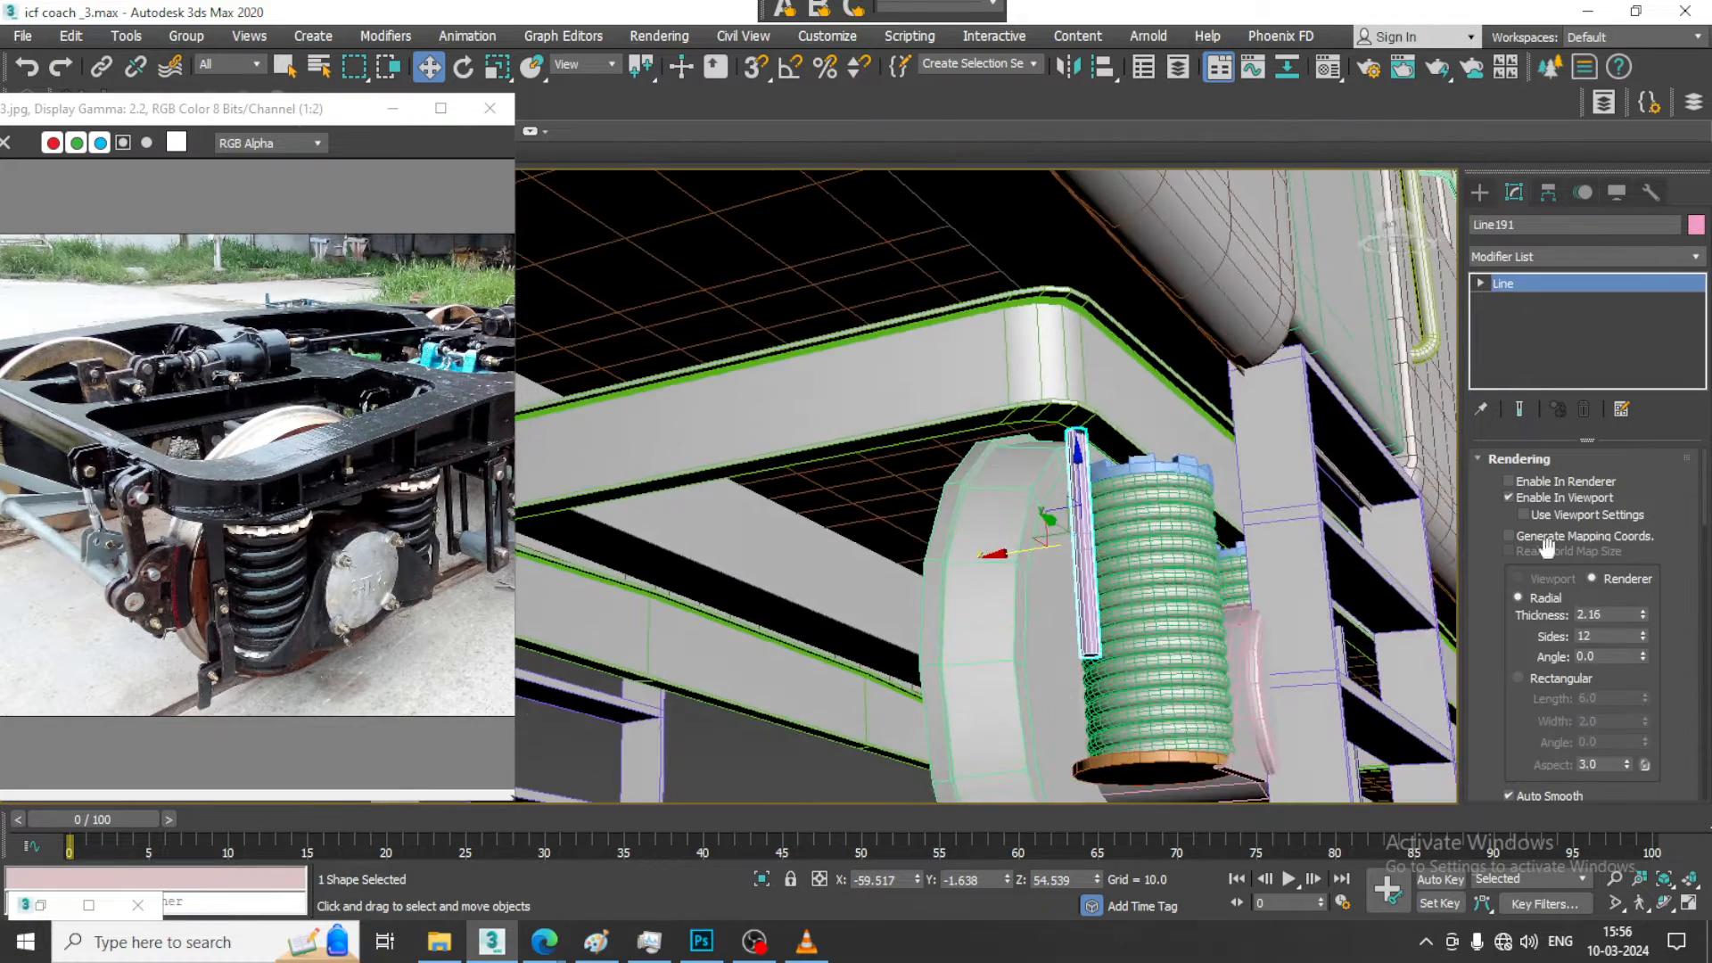
Give the vertical line a rectangular rendering profile with a length of 0.78
left_click(1540, 676)
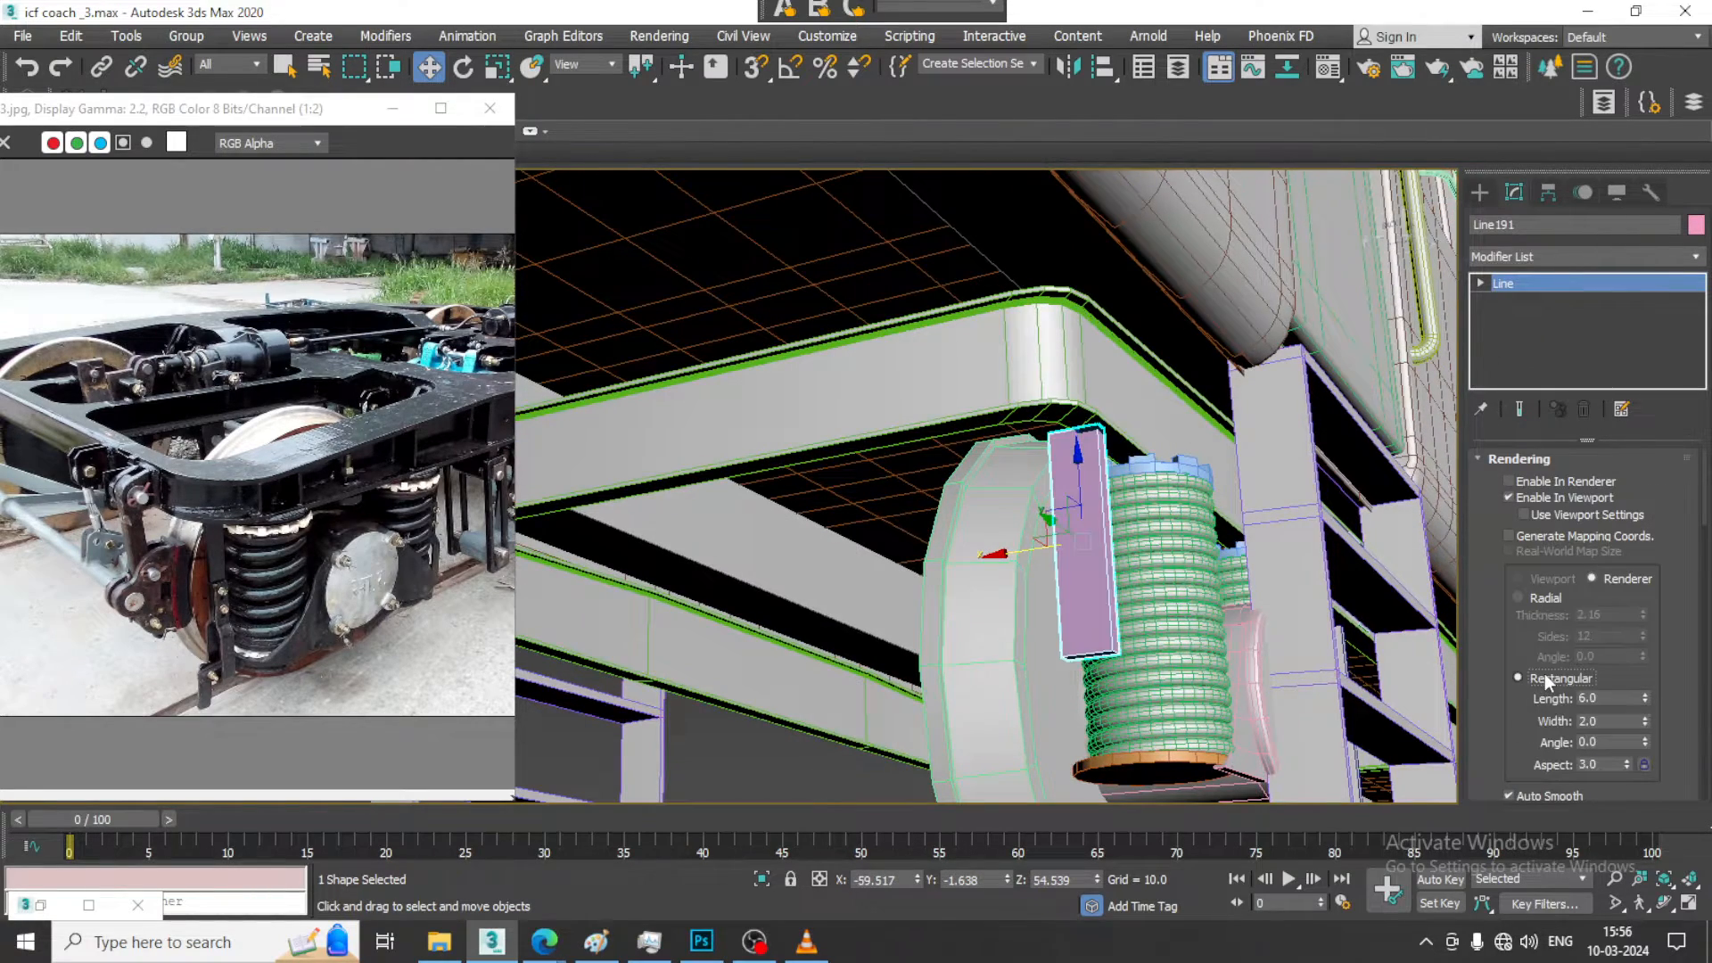
middle_click_drag(1294, 523, 1273, 540, "alt")
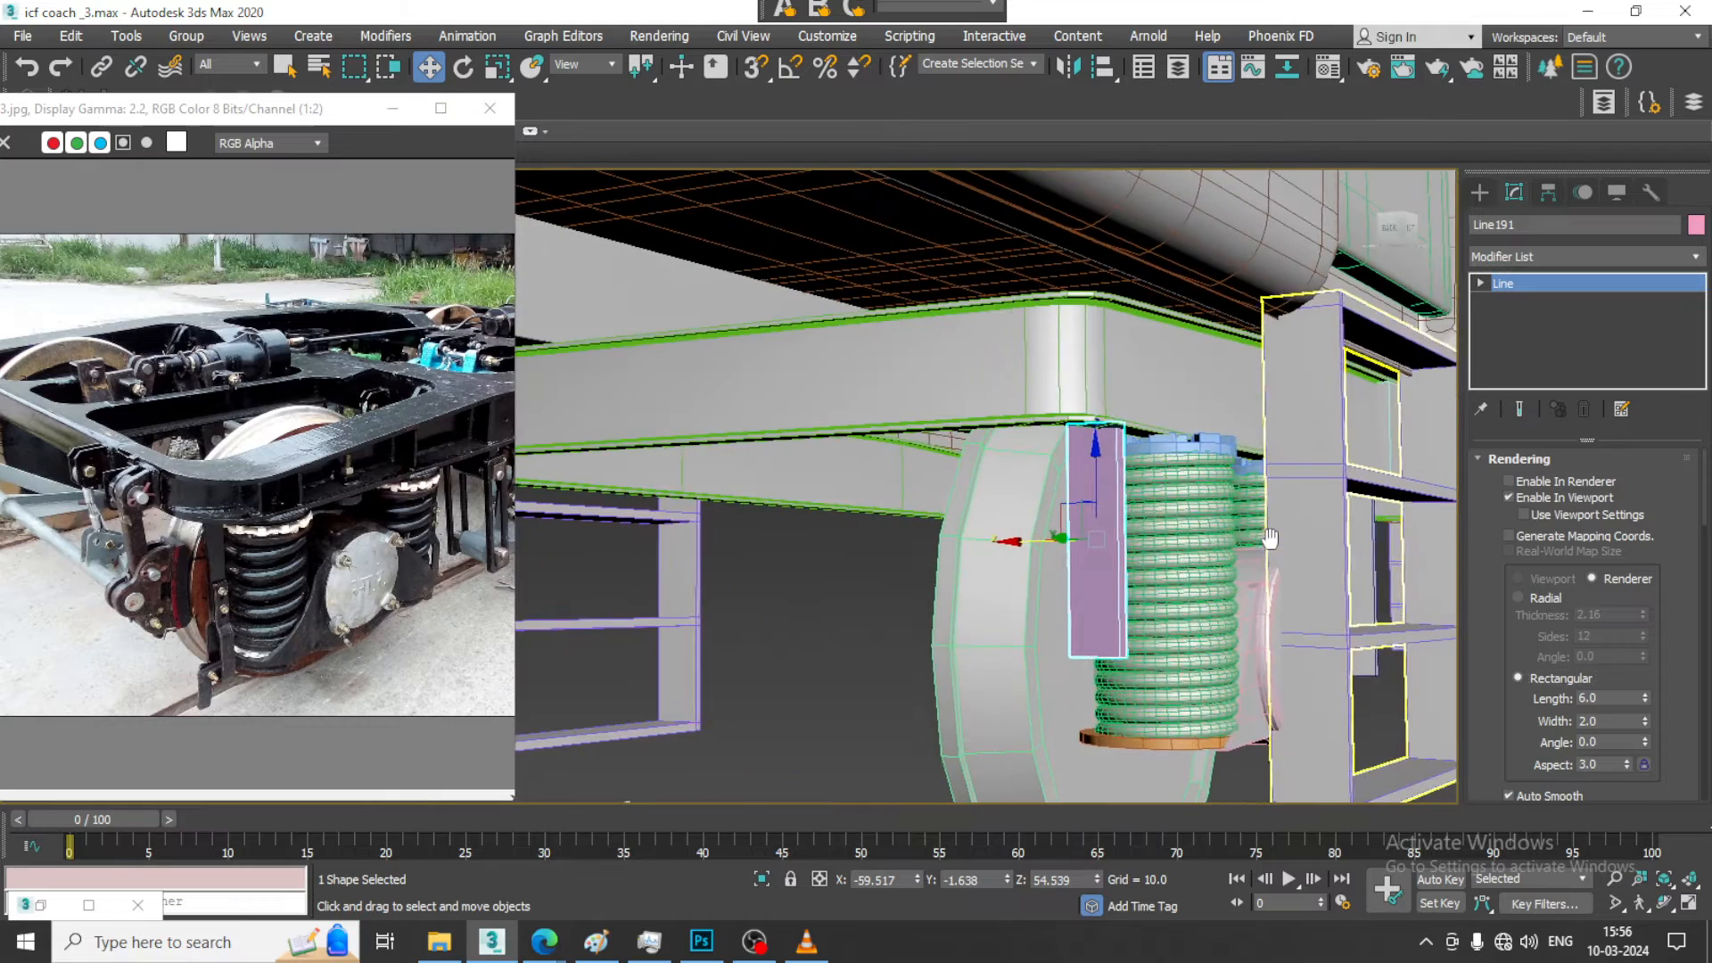
middle_click_drag(1302, 624, 1395, 649, "alt")
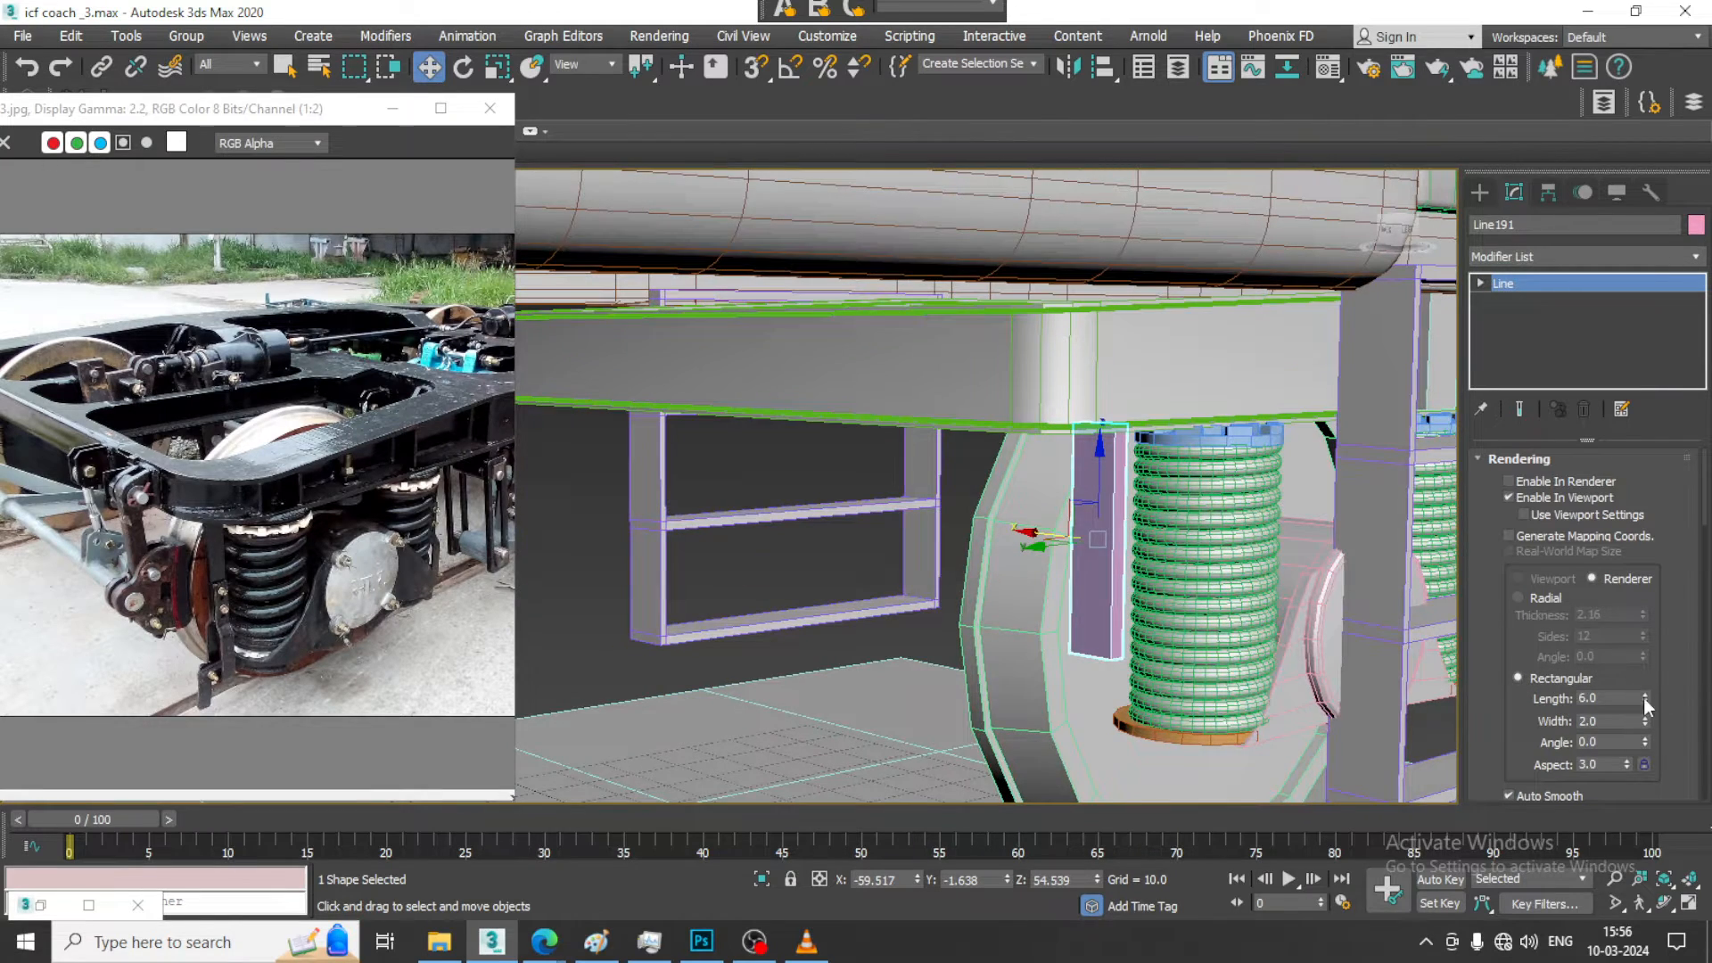
left_click_drag(1645, 697, 1683, 792)
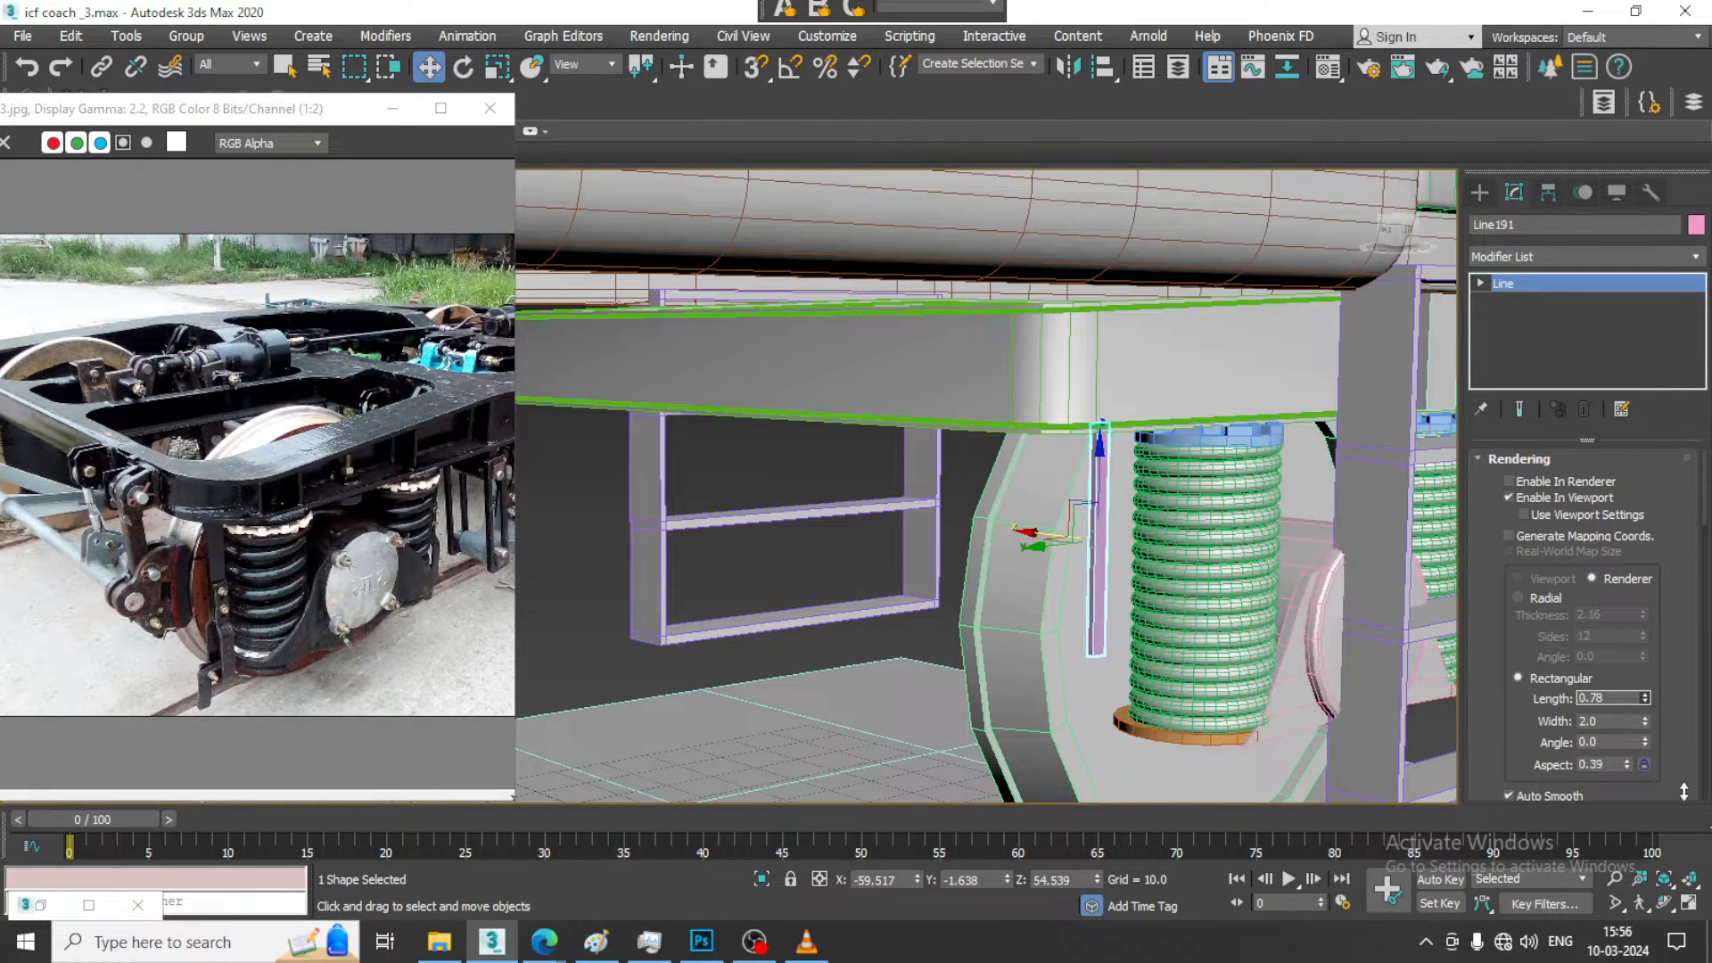
Set the bar's profile width to 2.606 and raise the bar into the frame, to Z about 55.79
middle_click_drag(1278, 591, 1126, 547, "alt")
scroll(1307, 573, "up", 3)
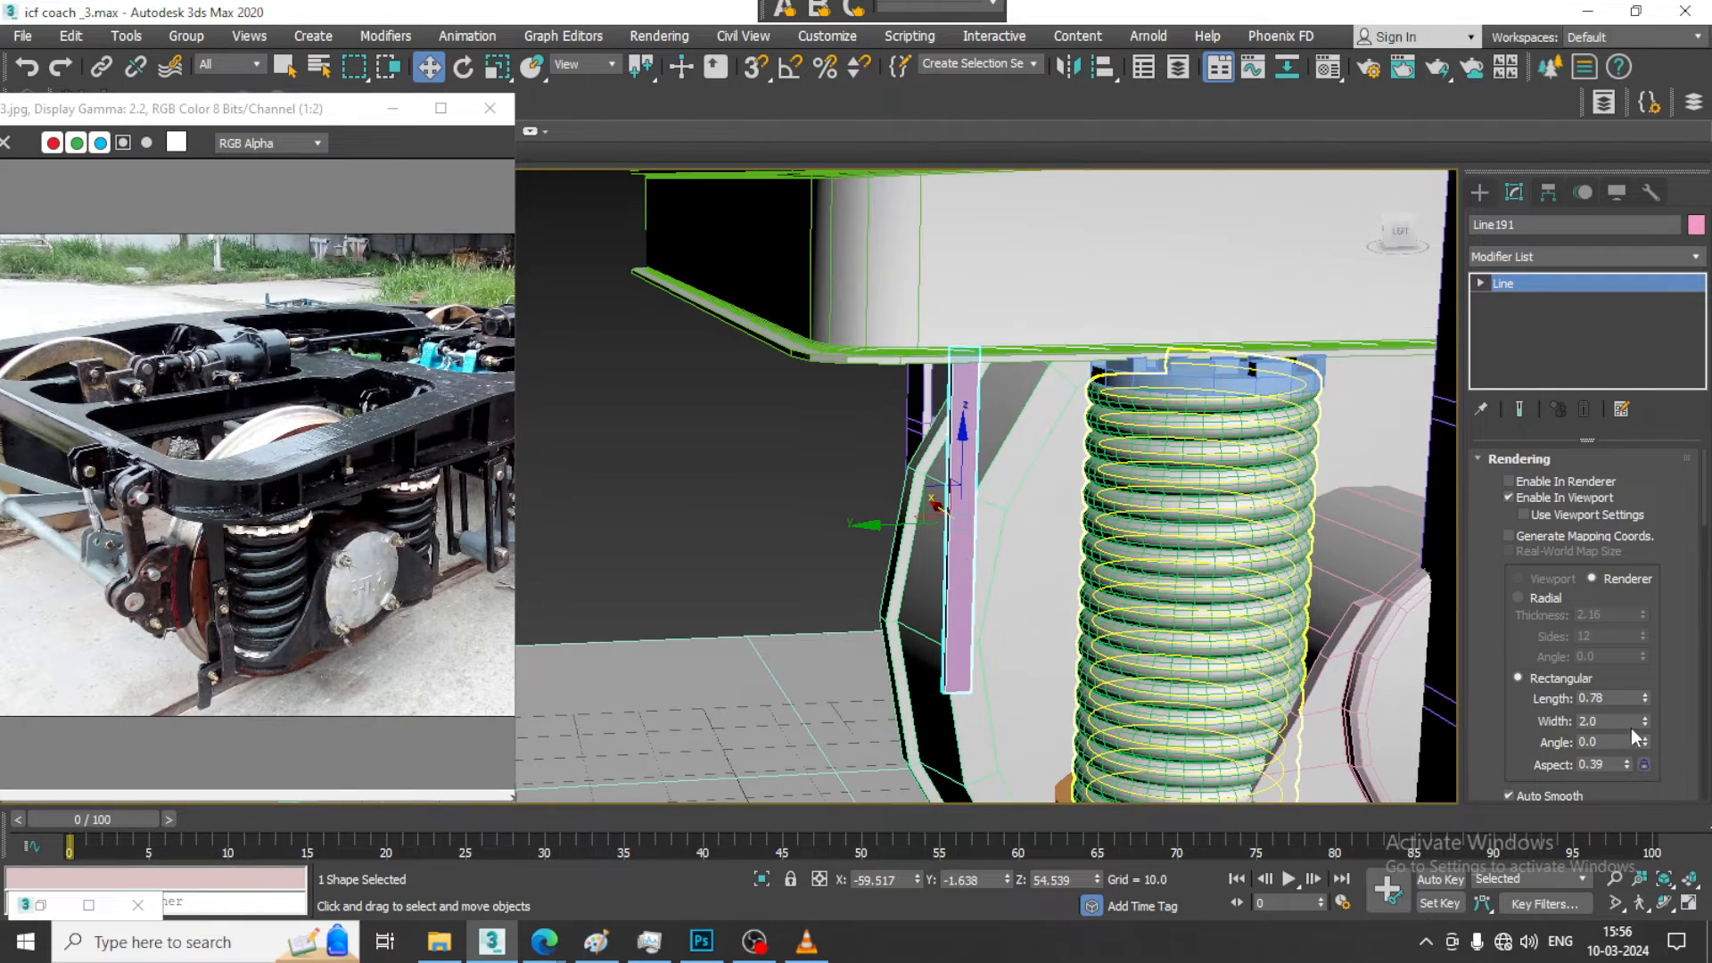
left_click(1645, 717)
left_click_drag(1645, 717, 1636, 654)
middle_click_drag(705, 526, 898, 475, "alt")
left_click_drag(959, 449, 960, 433)
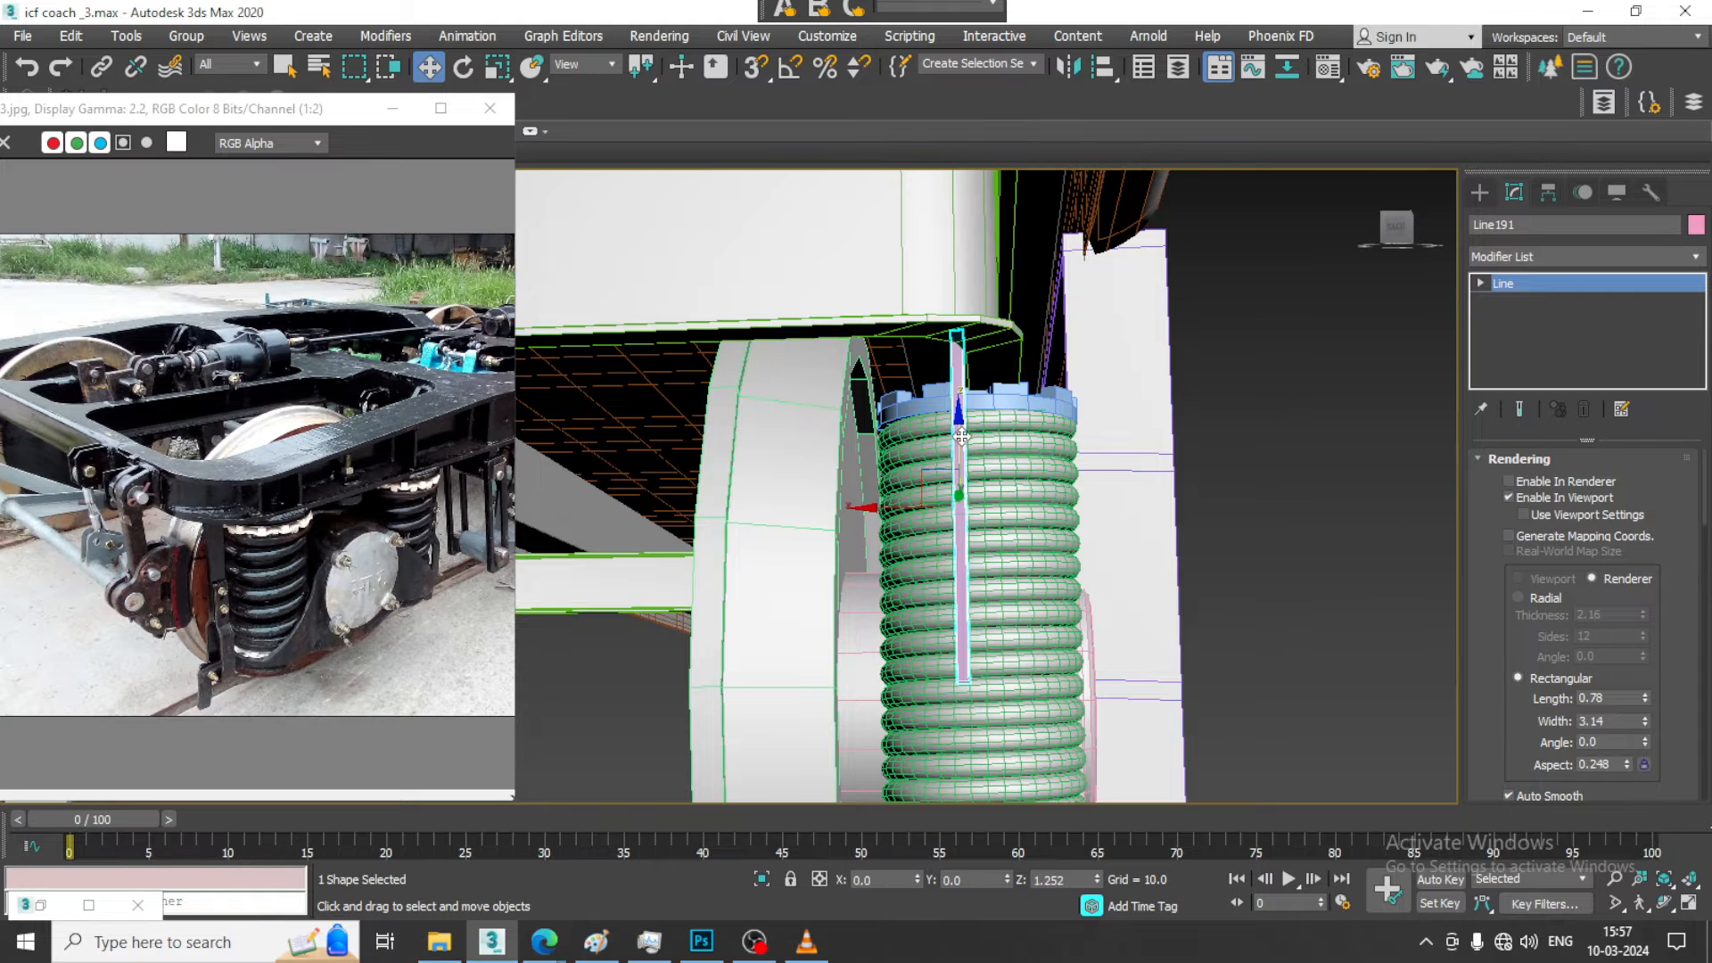
middle_click_drag(994, 446, 884, 474, "alt")
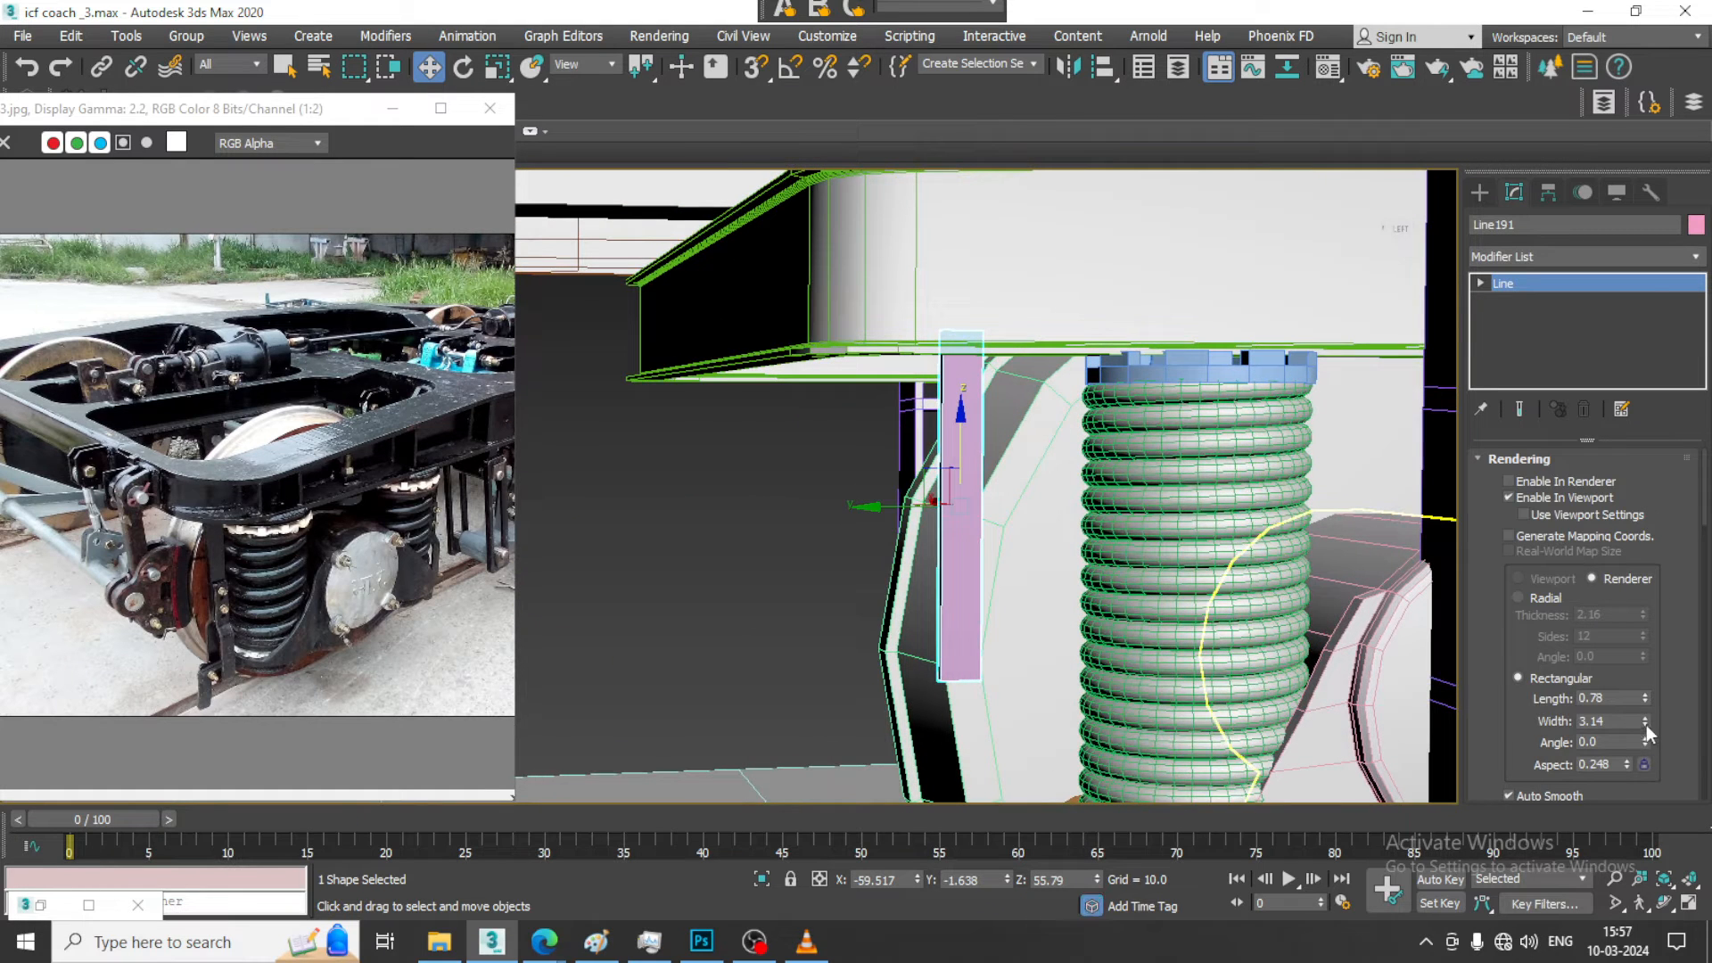
left_click_drag(1646, 727, 1648, 743)
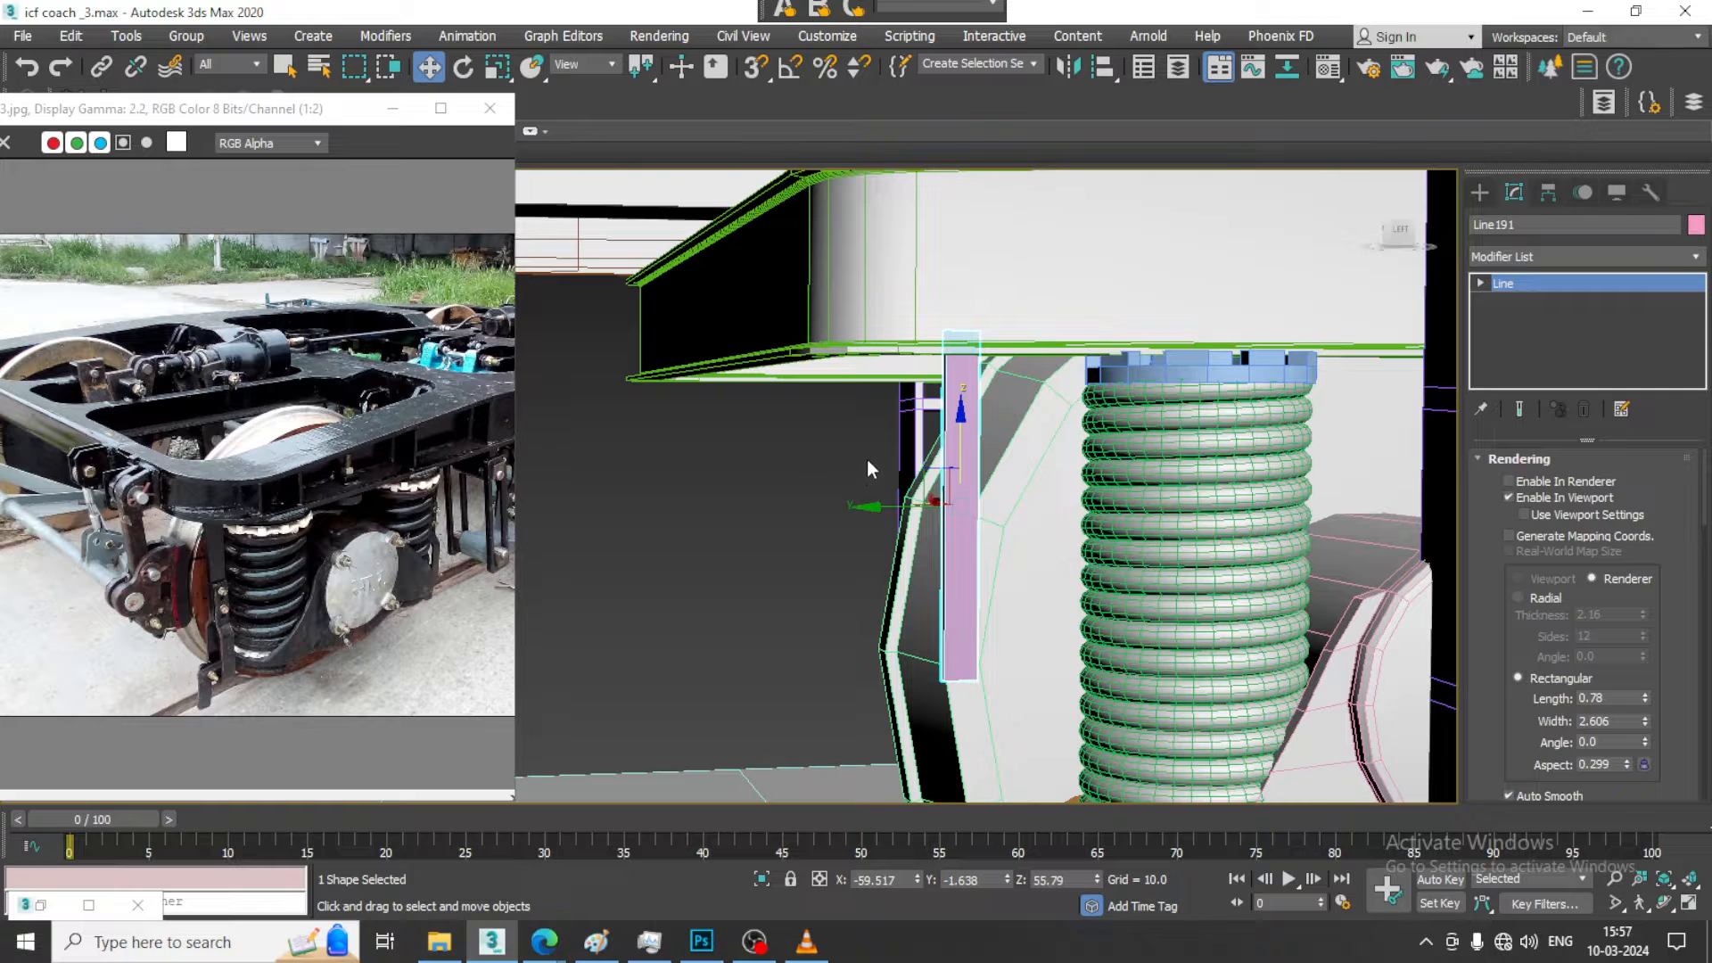
Shorten the bar by raising its lower end vertex to Z about 50.94, and leave vertex editing
middle_click_drag(879, 446, 983, 431, "alt")
key("1")
left_click_drag(880, 632, 1011, 720)
left_click_drag(955, 590, 966, 491)
middle_click_drag(1154, 553, 1068, 532, "alt")
key("alt+w")
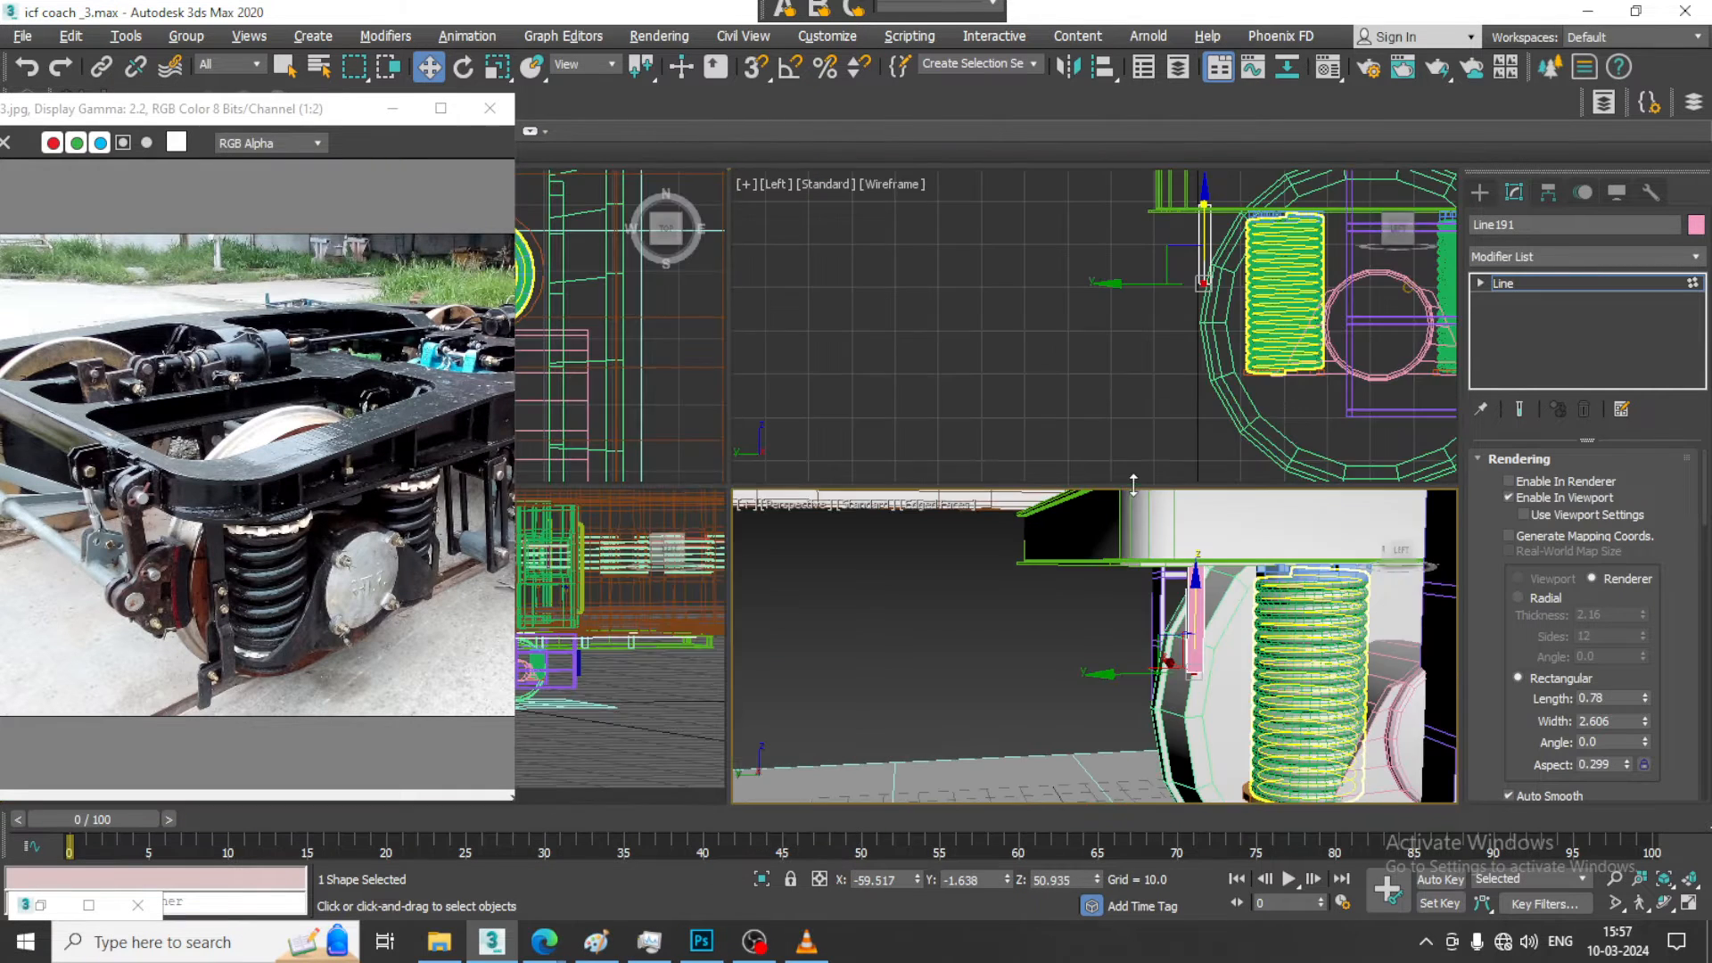
middle_click_drag(644, 675, 630, 675)
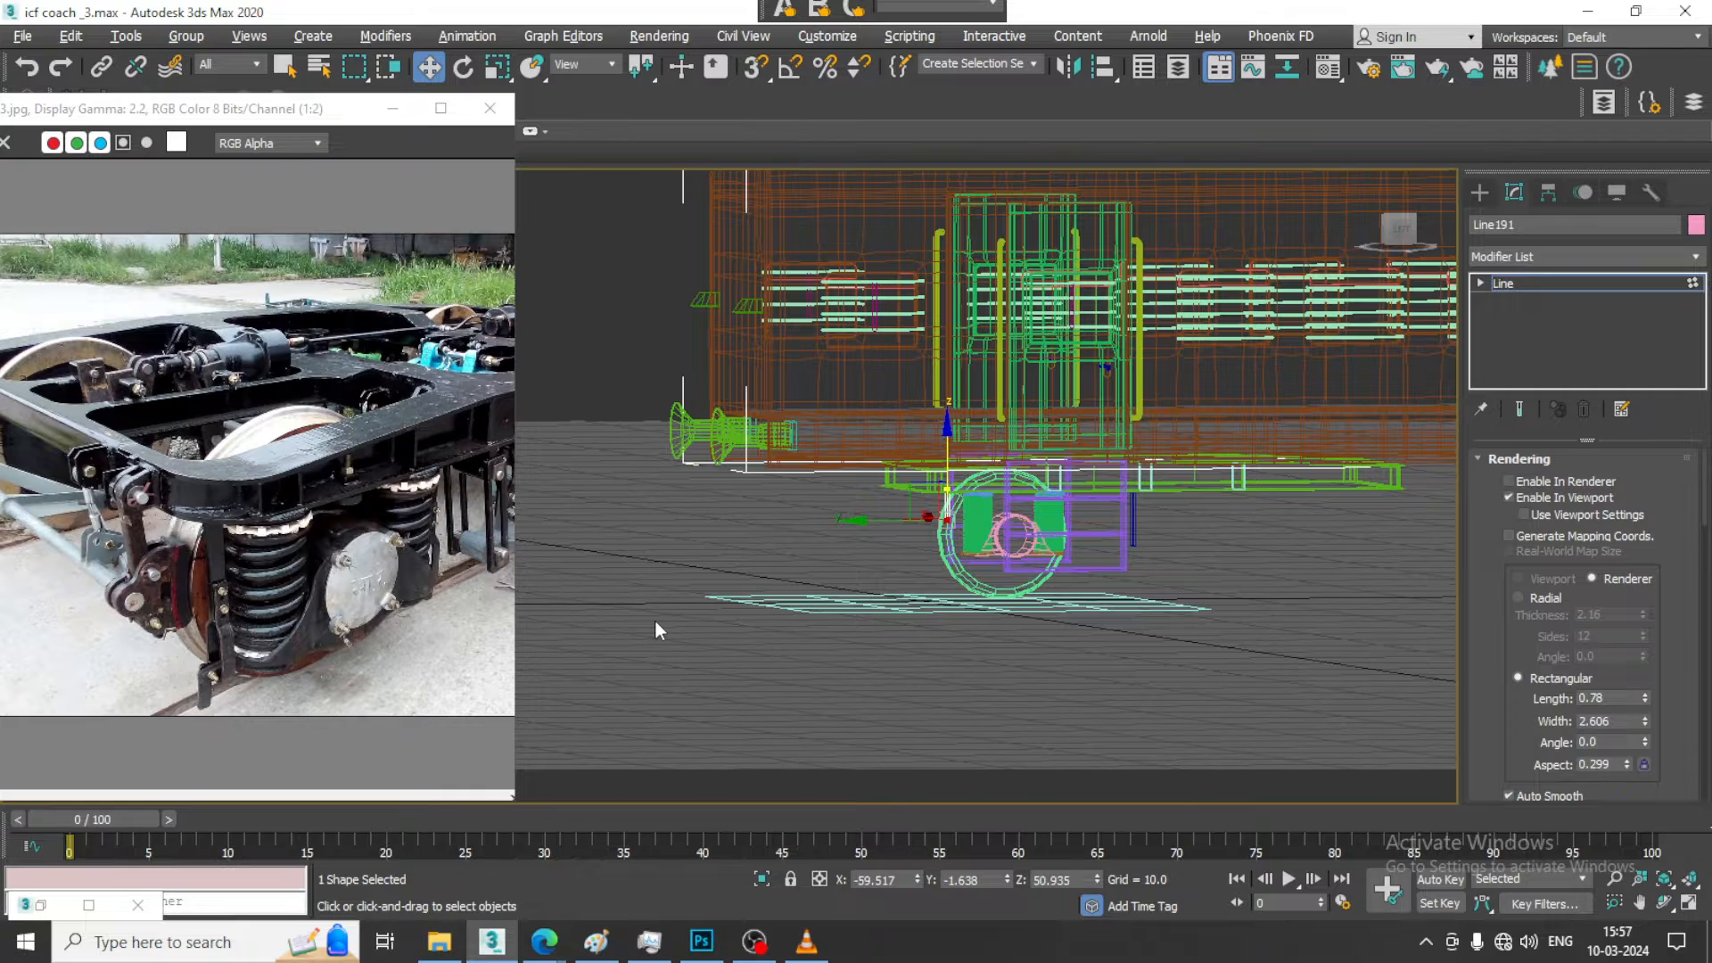
key("l")
middle_click_drag(655, 619, 1081, 472)
key("f")
scroll(1082, 472, "down", 2)
scroll(969, 477, "up", 5)
middle_click_drag(969, 477, 1170, 389)
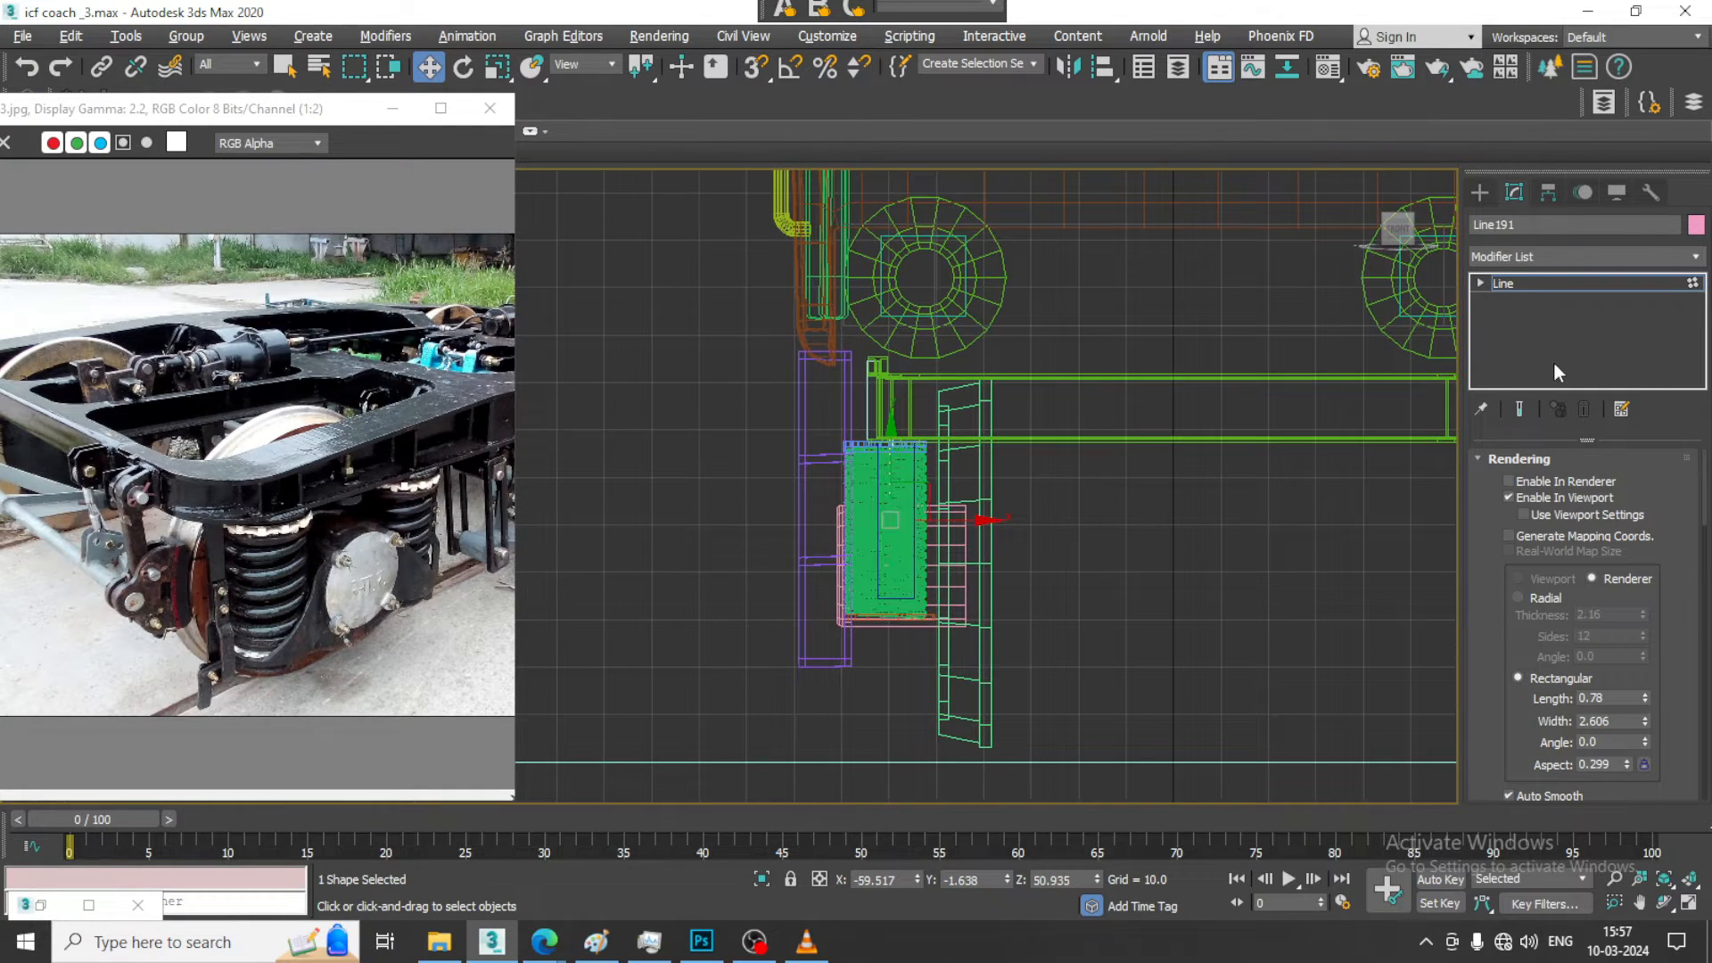
left_click(1571, 286)
Draw an upright rectangle in the front view around the bar's lower end, centred at about X -59.69, Z 45.04
middle_click_drag(1023, 489, 1097, 474)
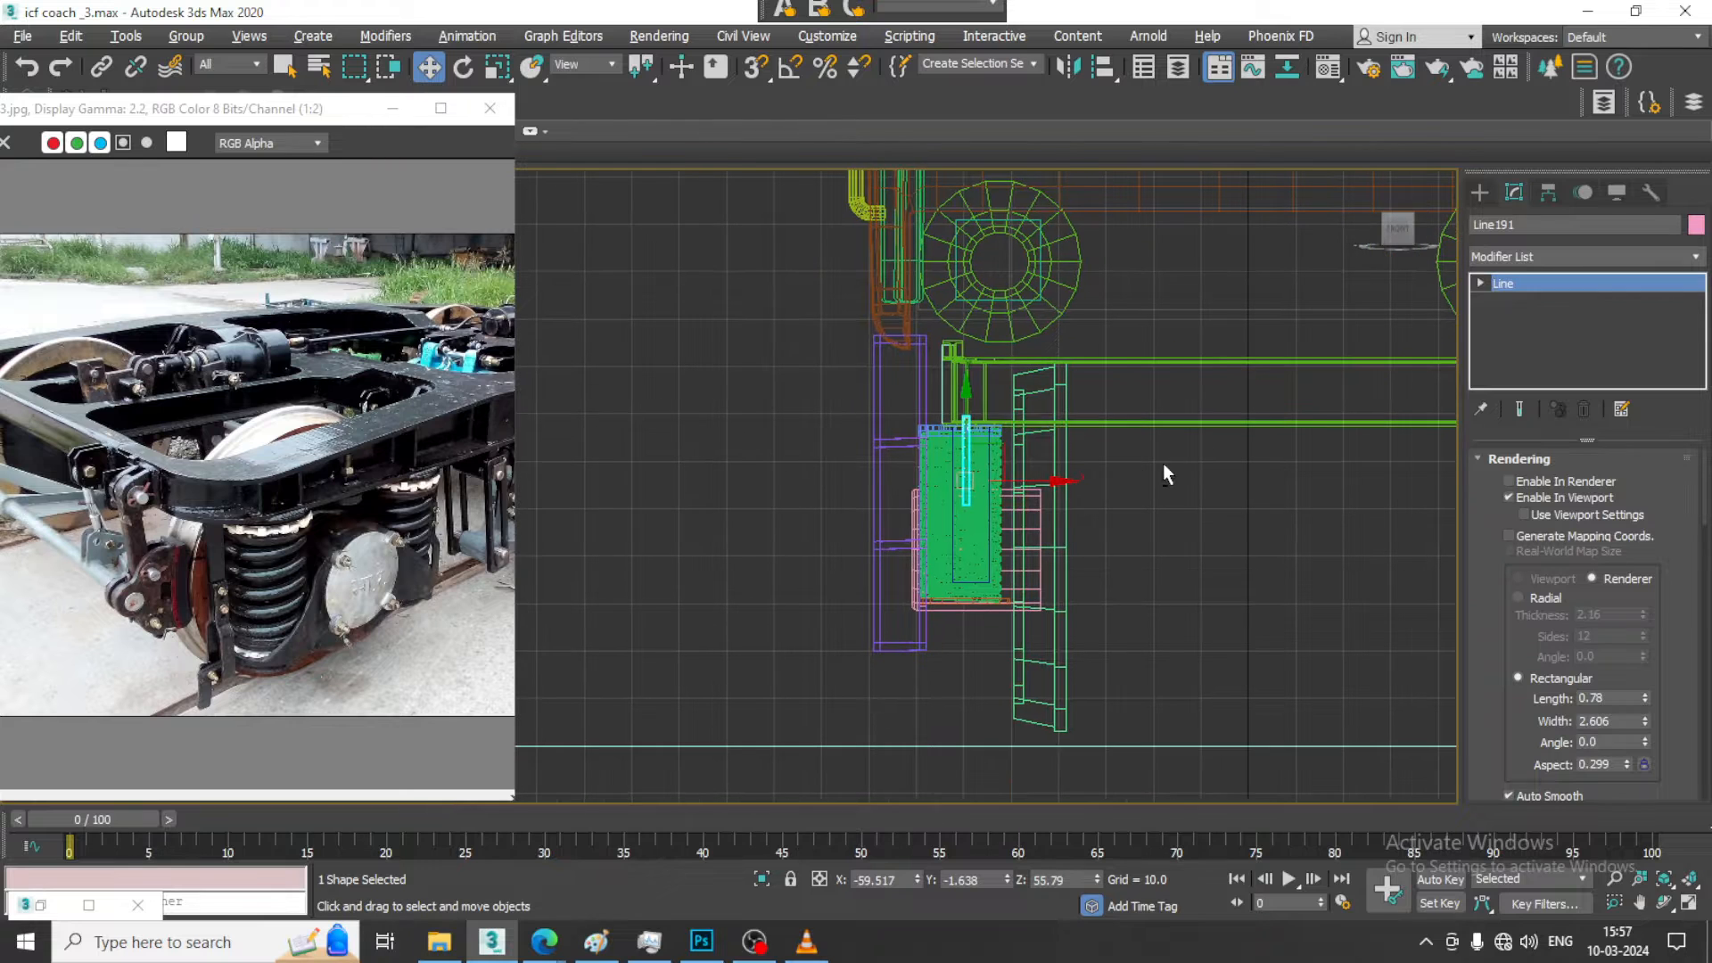
key("alt+w")
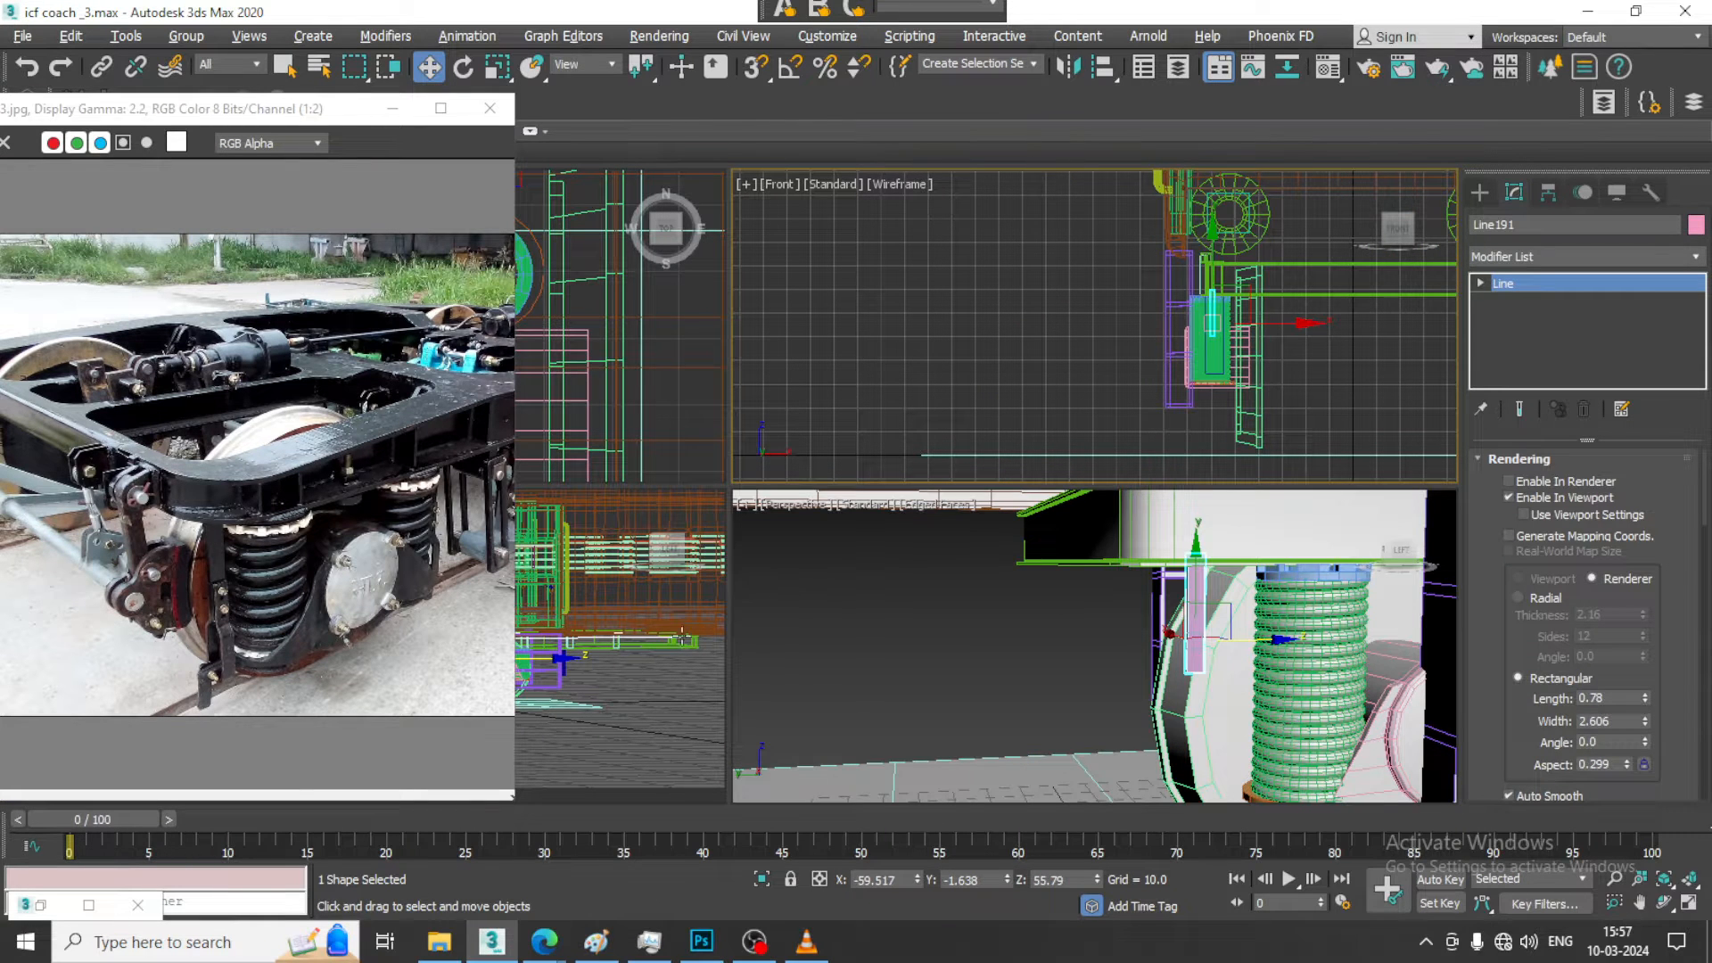
middle_click_drag(1349, 314, 1268, 314)
right_click(606, 631)
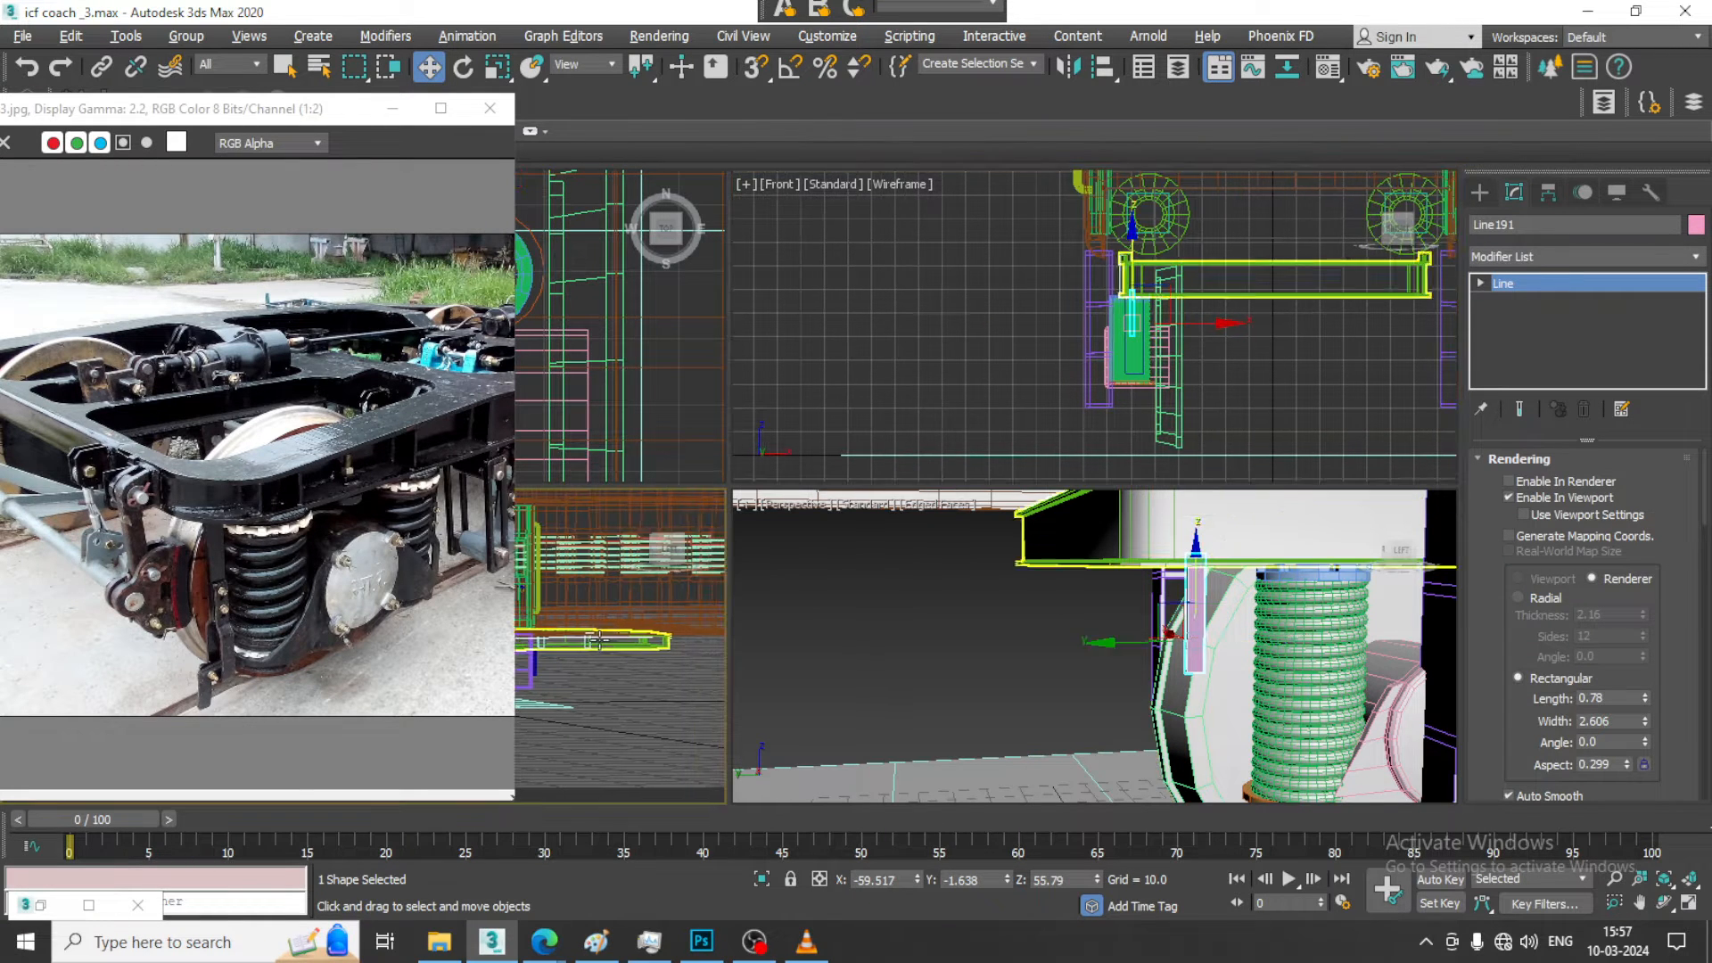
right_click(1074, 405)
key("alt+w")
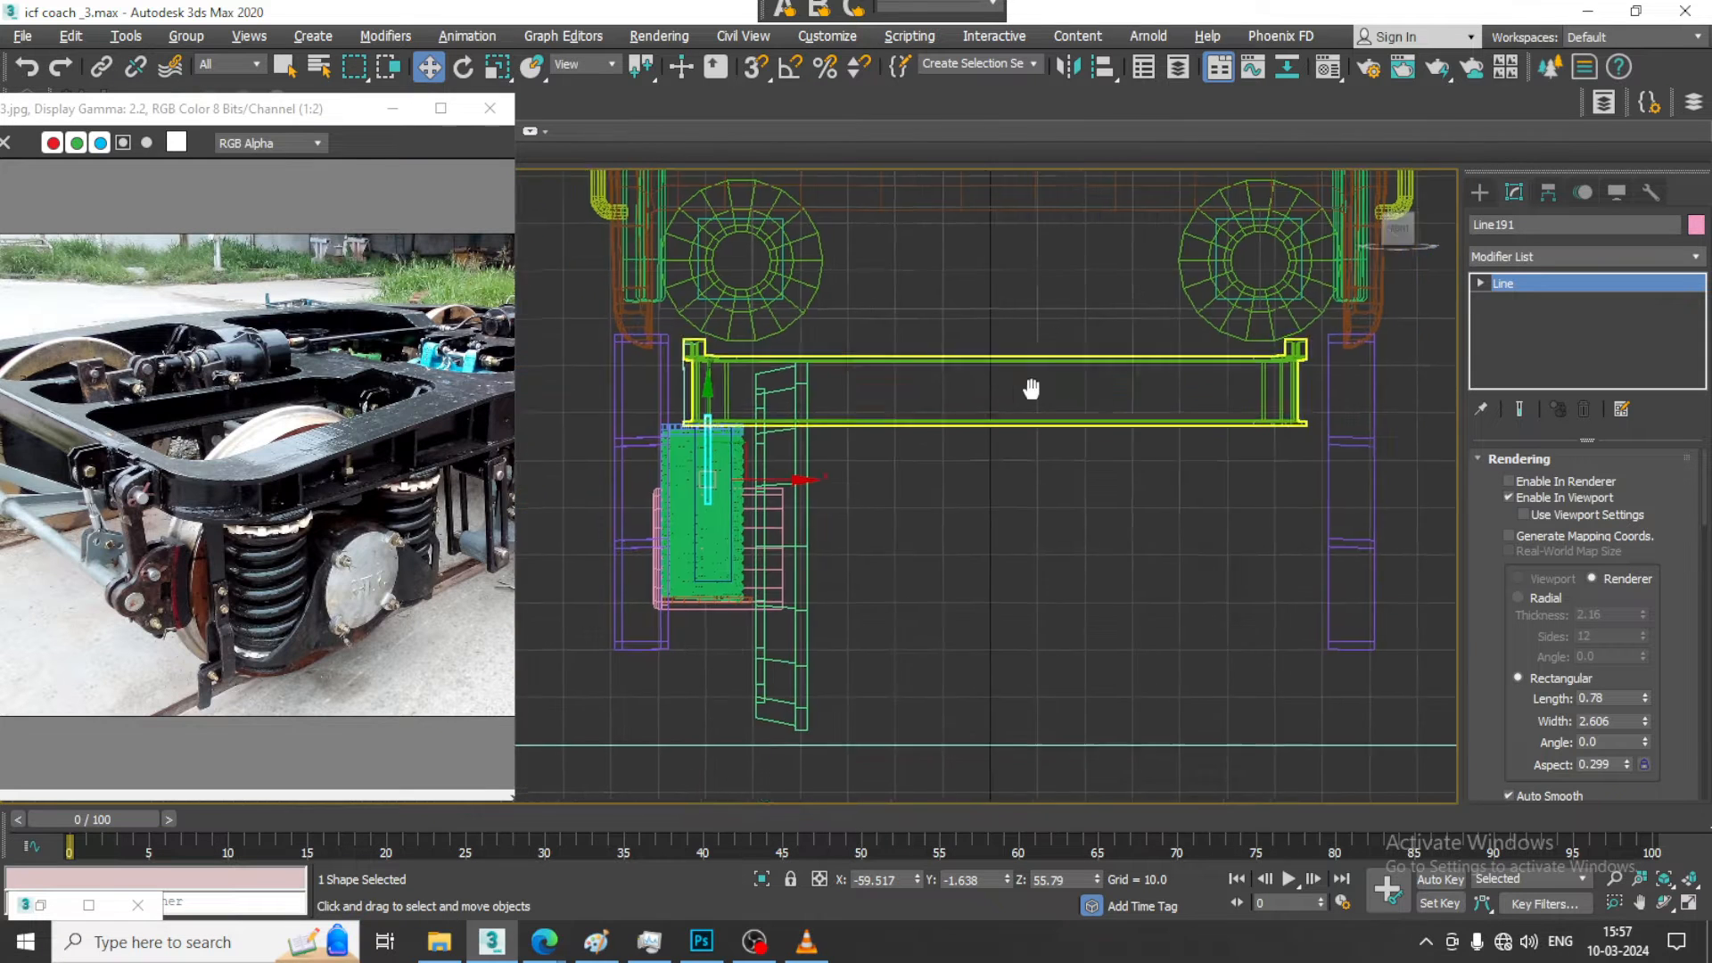
scroll(1032, 382, "up", 2)
middle_click_drag(1032, 382, 1159, 450)
left_click(1479, 192)
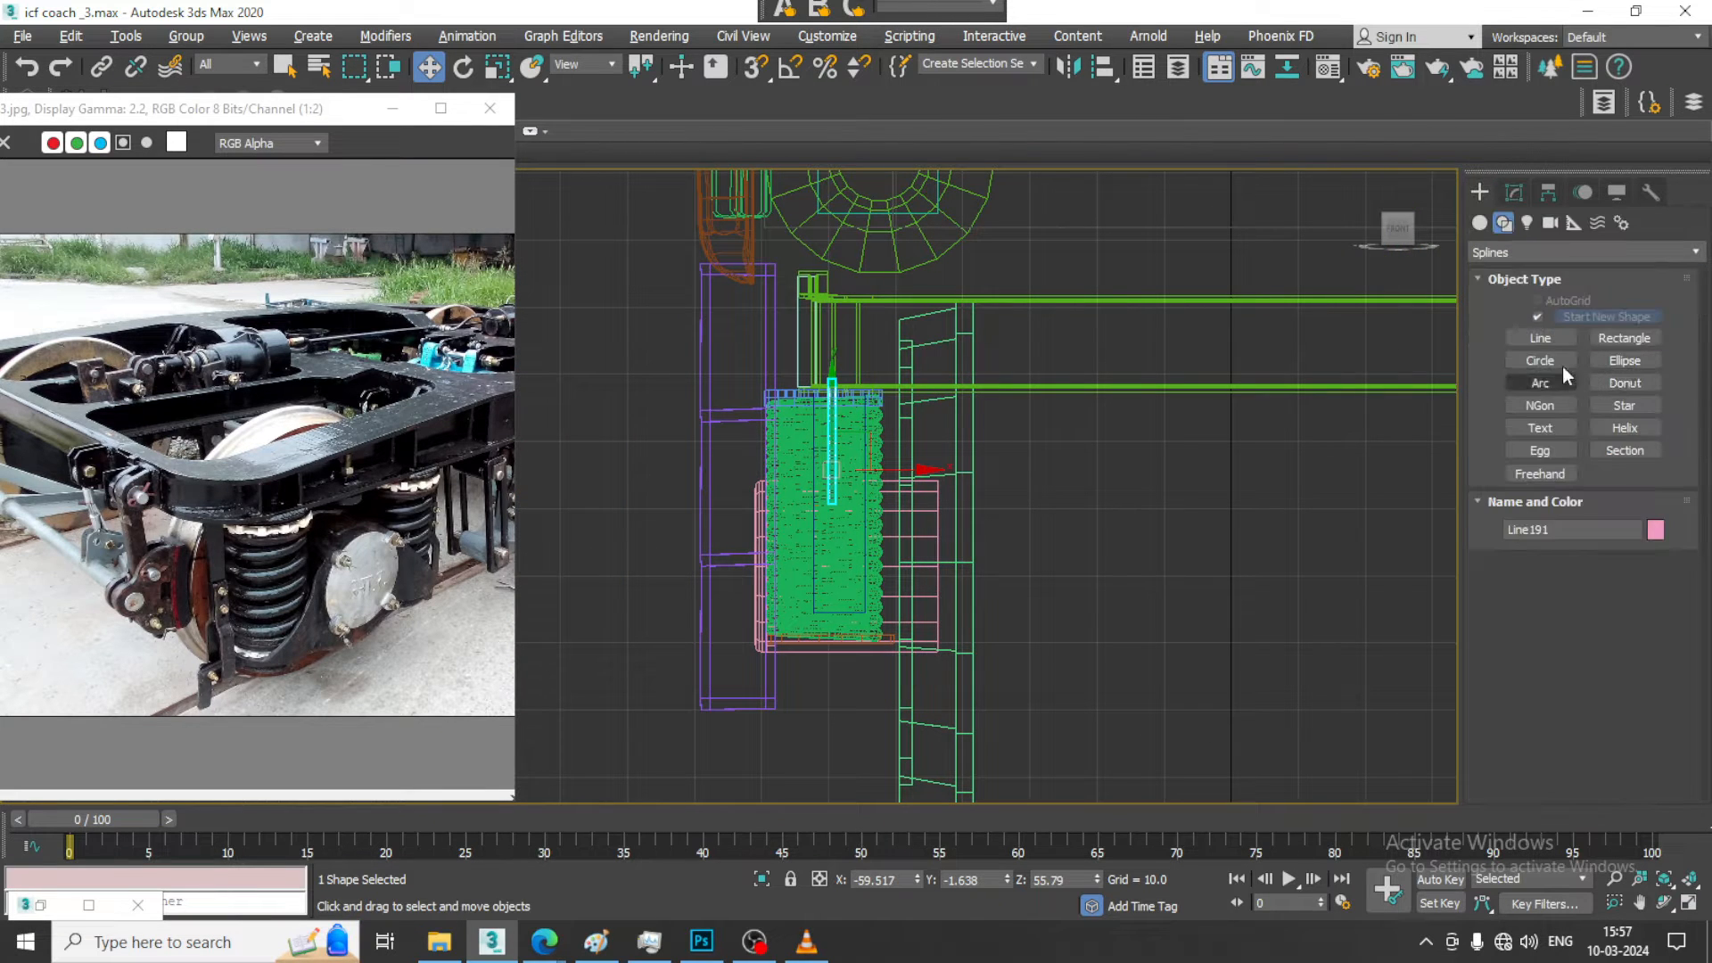
left_click(1619, 337)
scroll(1013, 478, "up", 3)
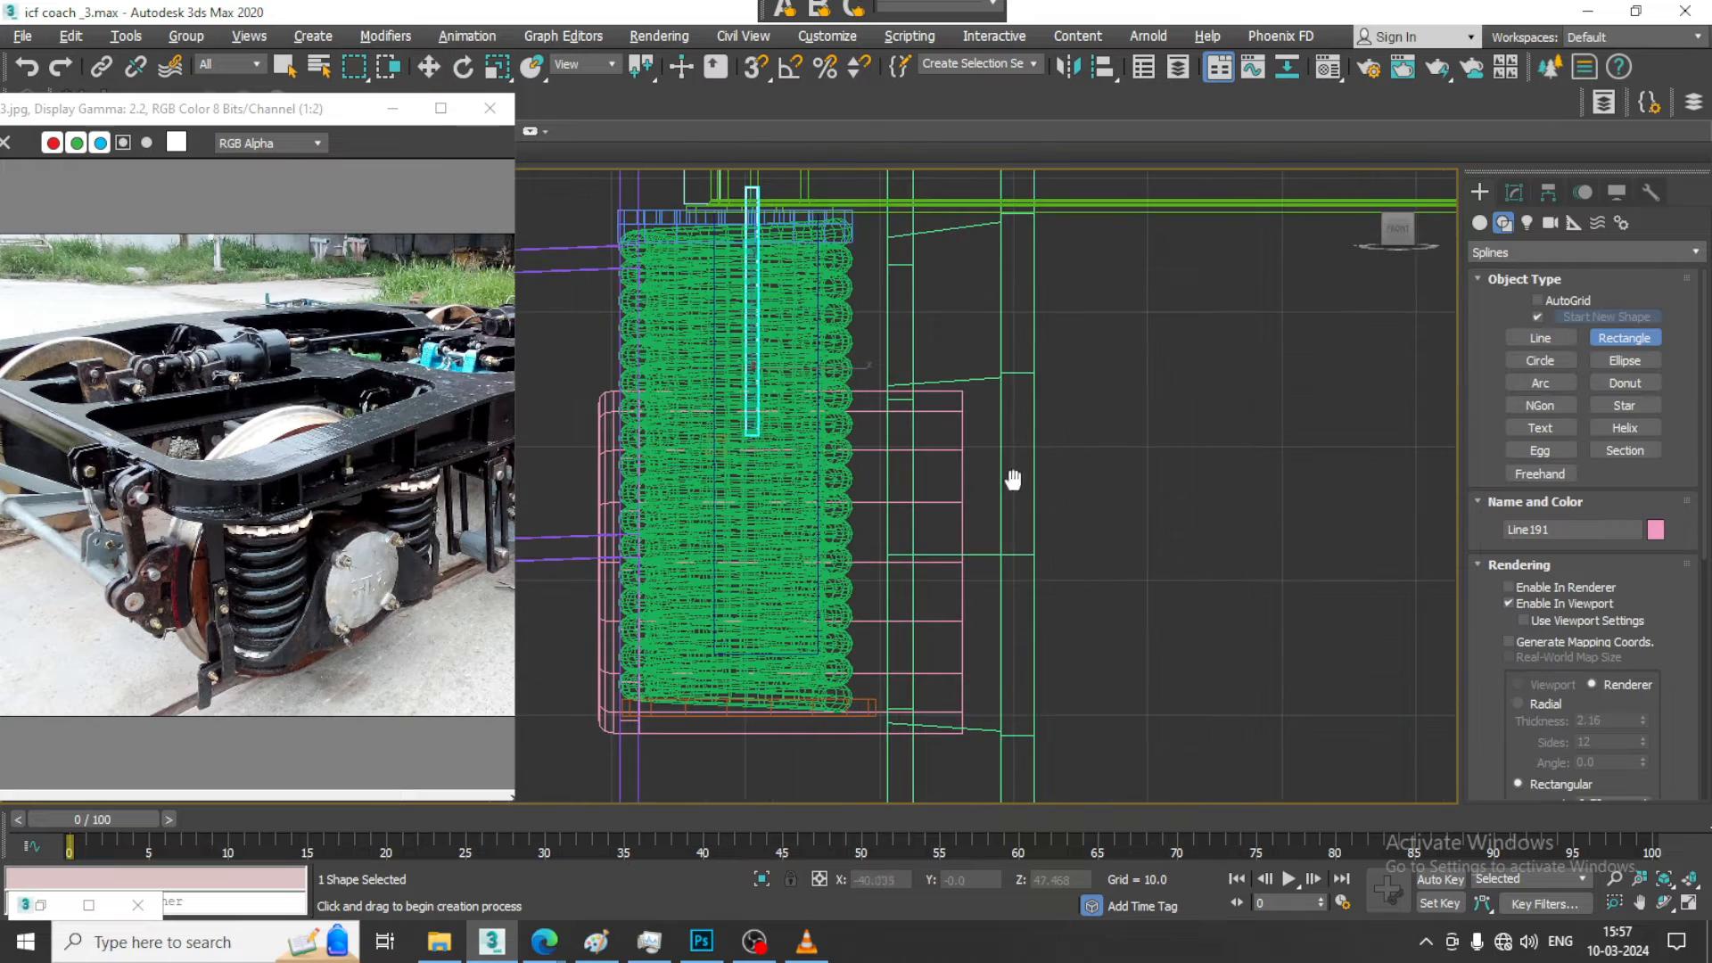
left_click_drag(704, 408, 778, 599)
right_click(779, 600)
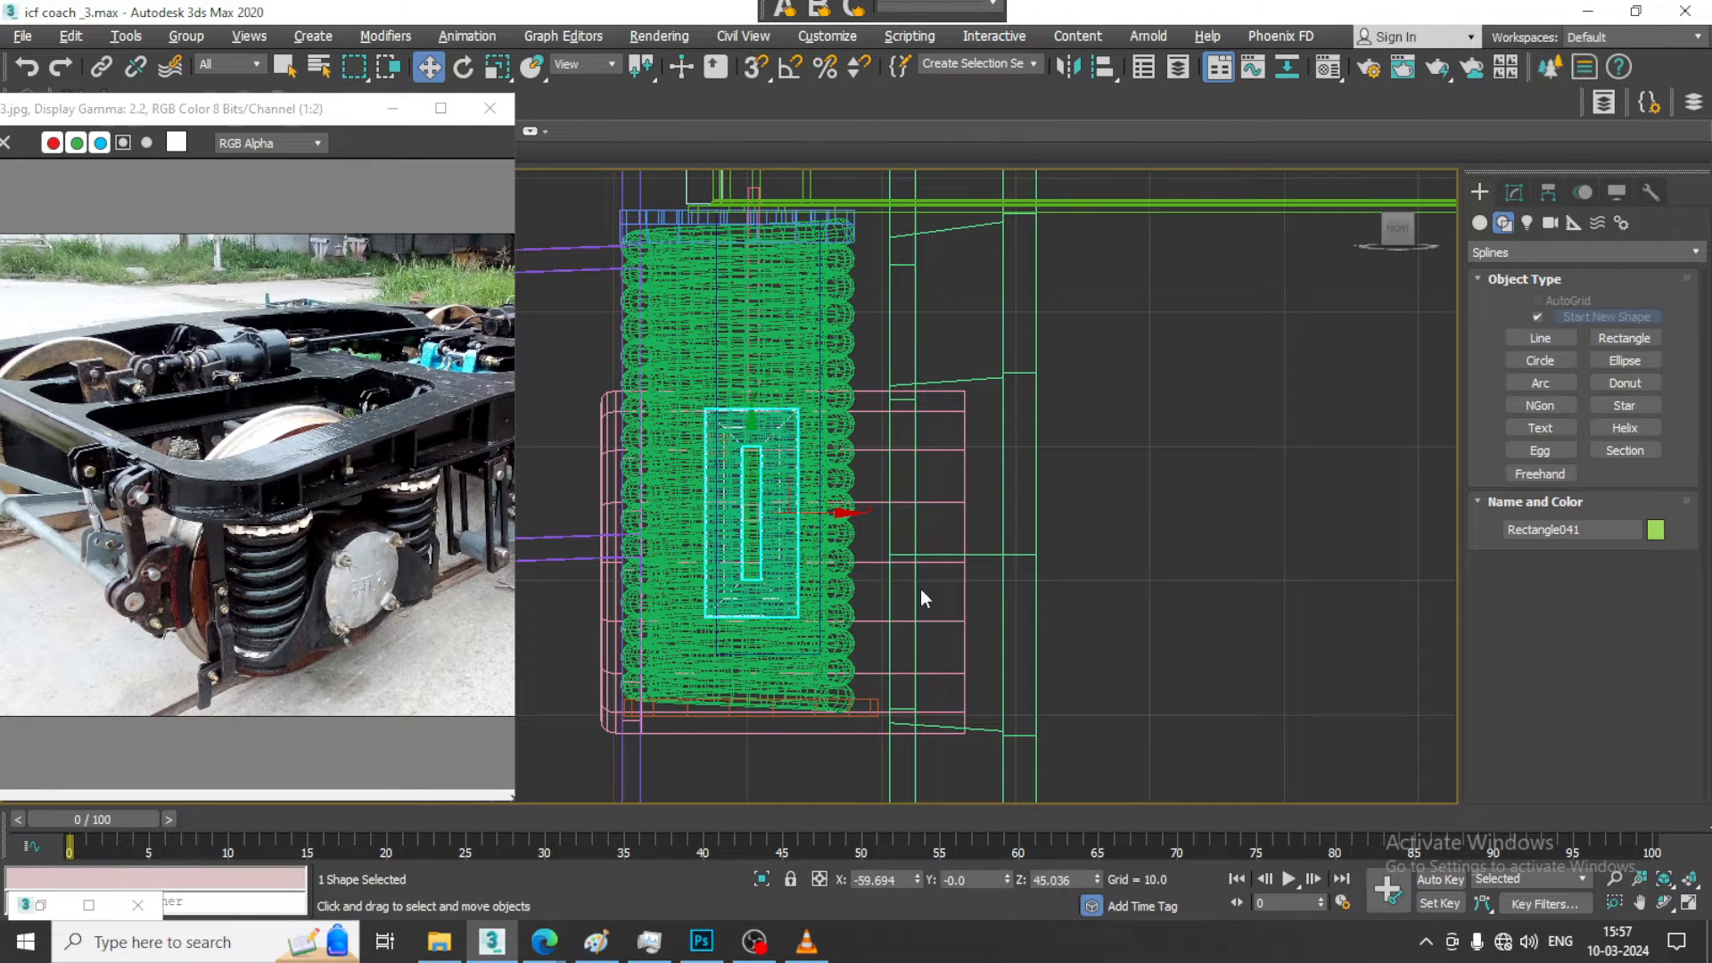
left_click(1506, 189)
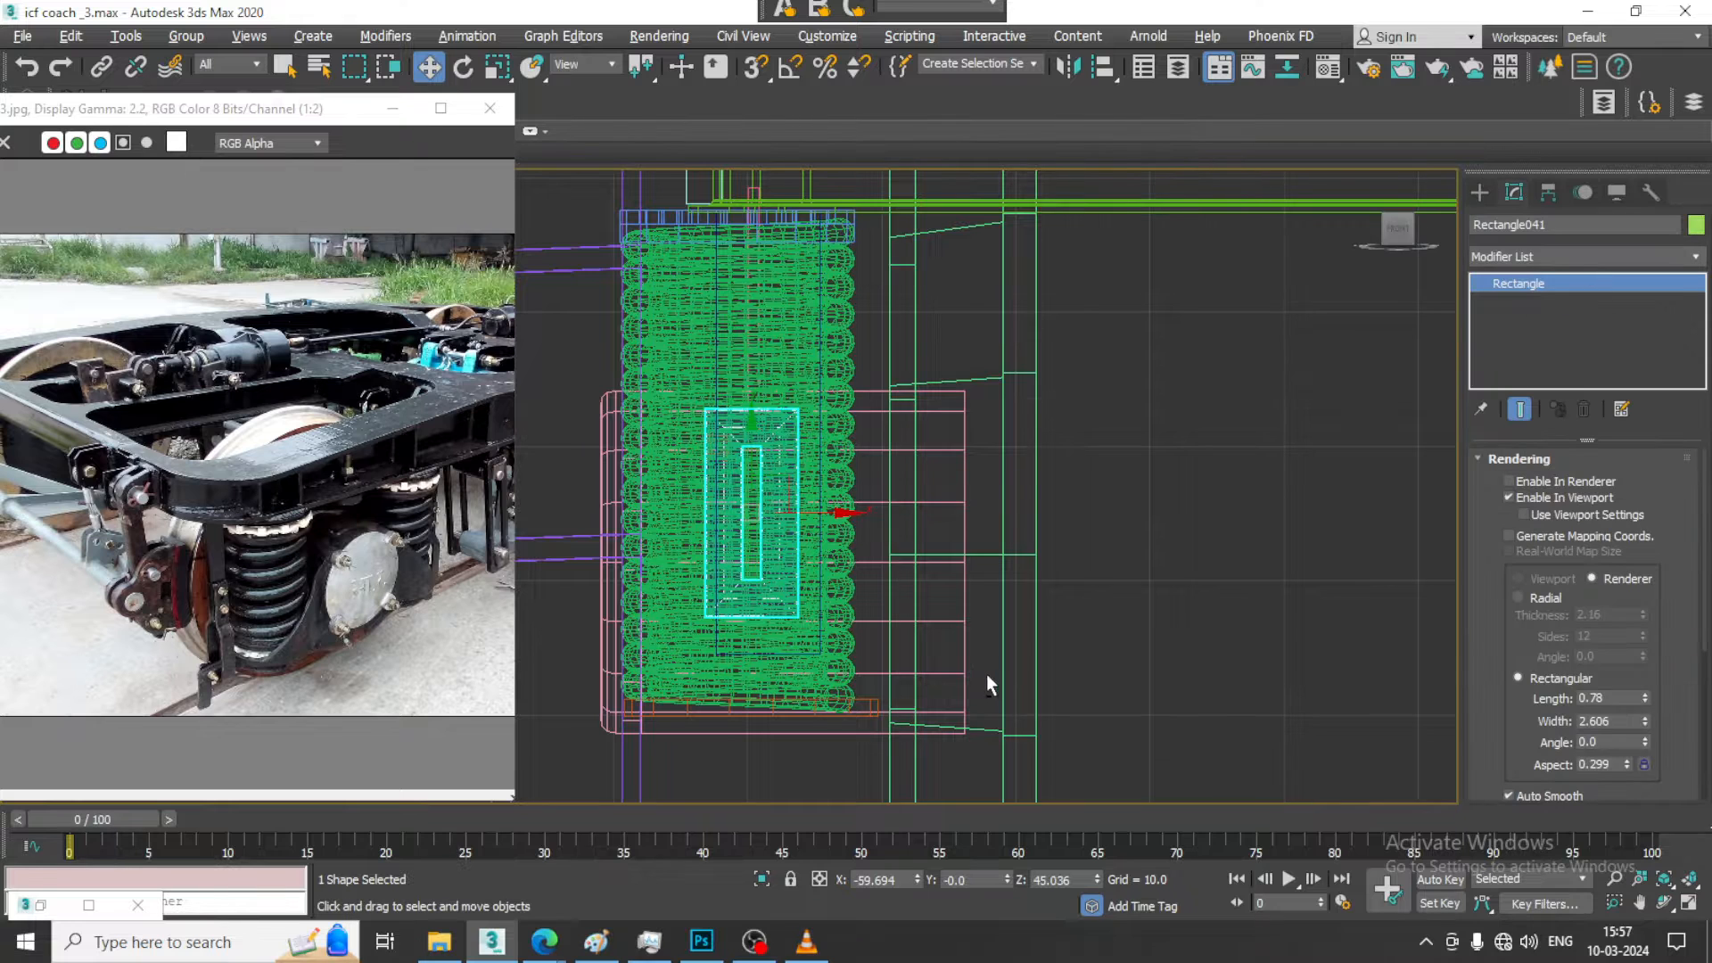
Set the rectangle's rendering profile to length 2.98 and width 1.642
key("alt+w")
key("alt+w")
middle_click_drag(1118, 613, 1129, 613, "alt")
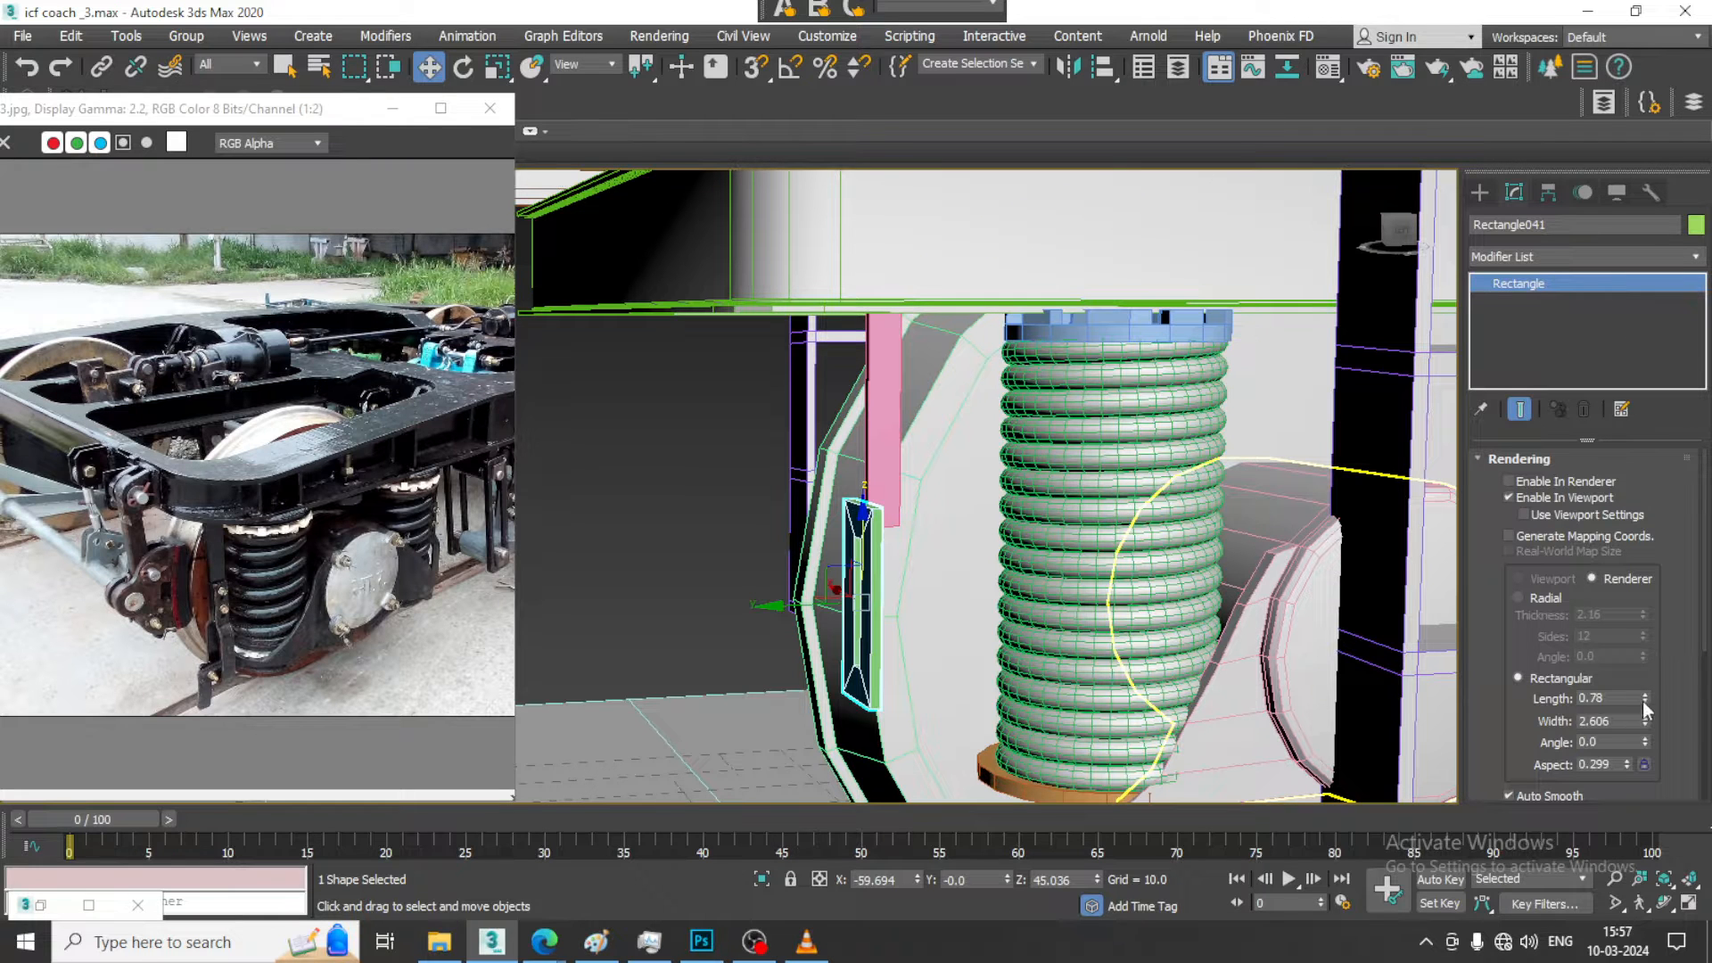
left_click_drag(1642, 701, 1637, 578)
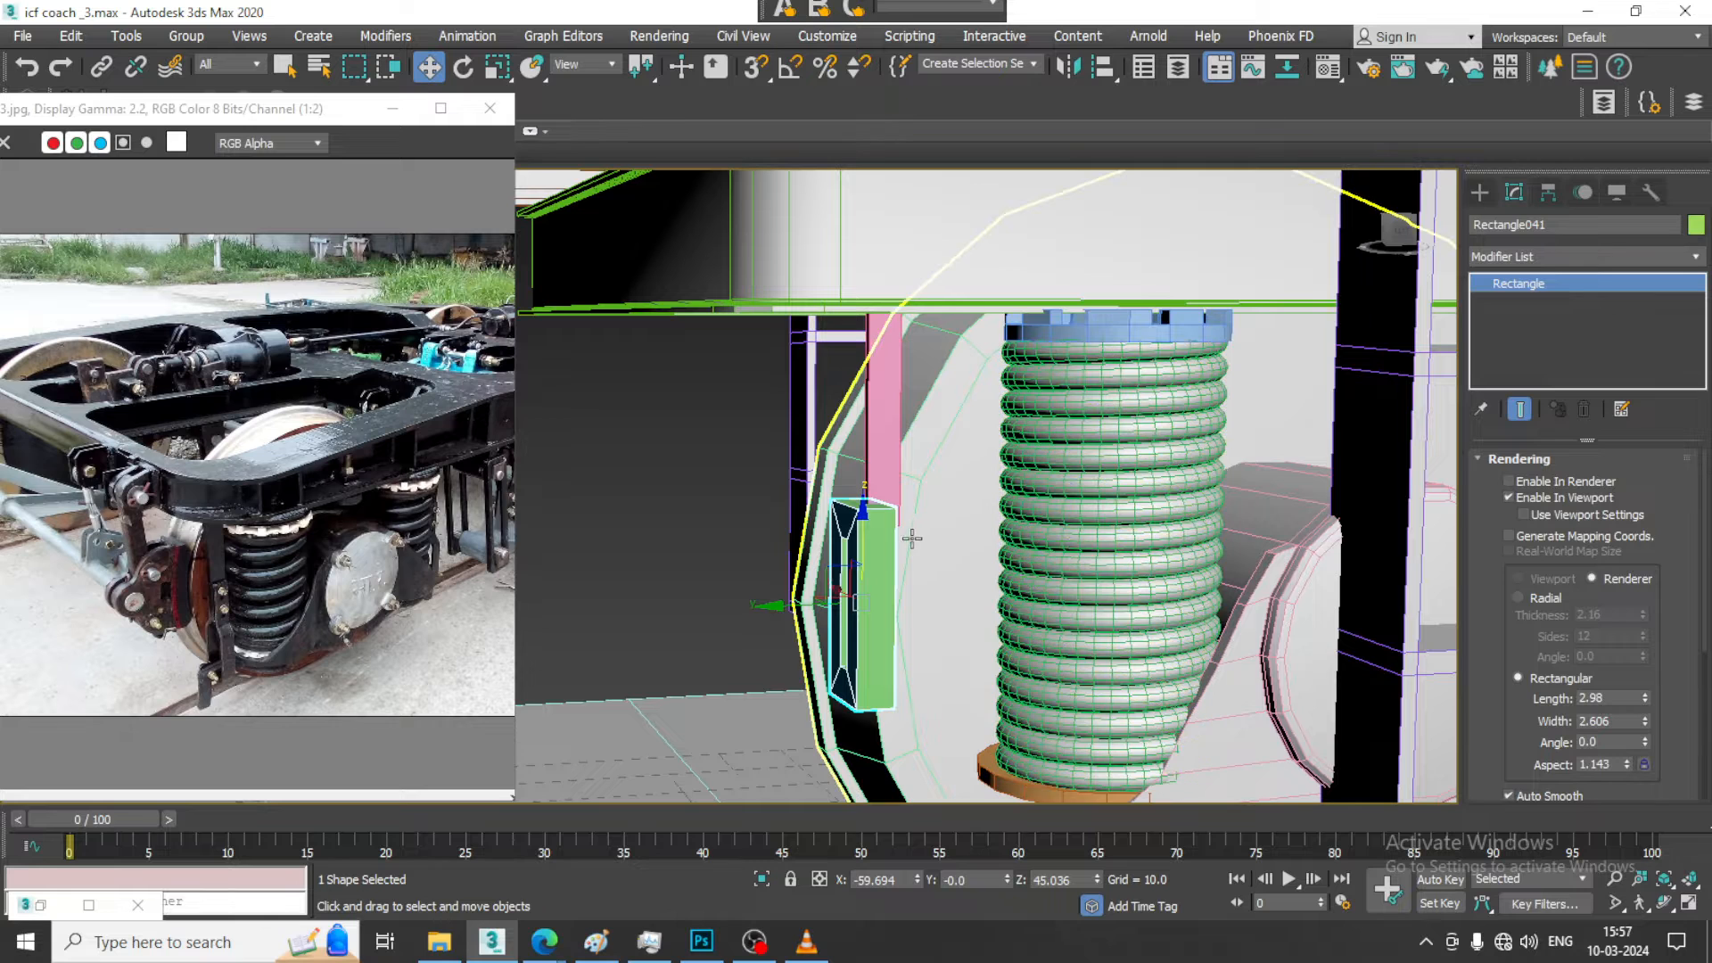
left_click_drag(1646, 723, 1655, 769)
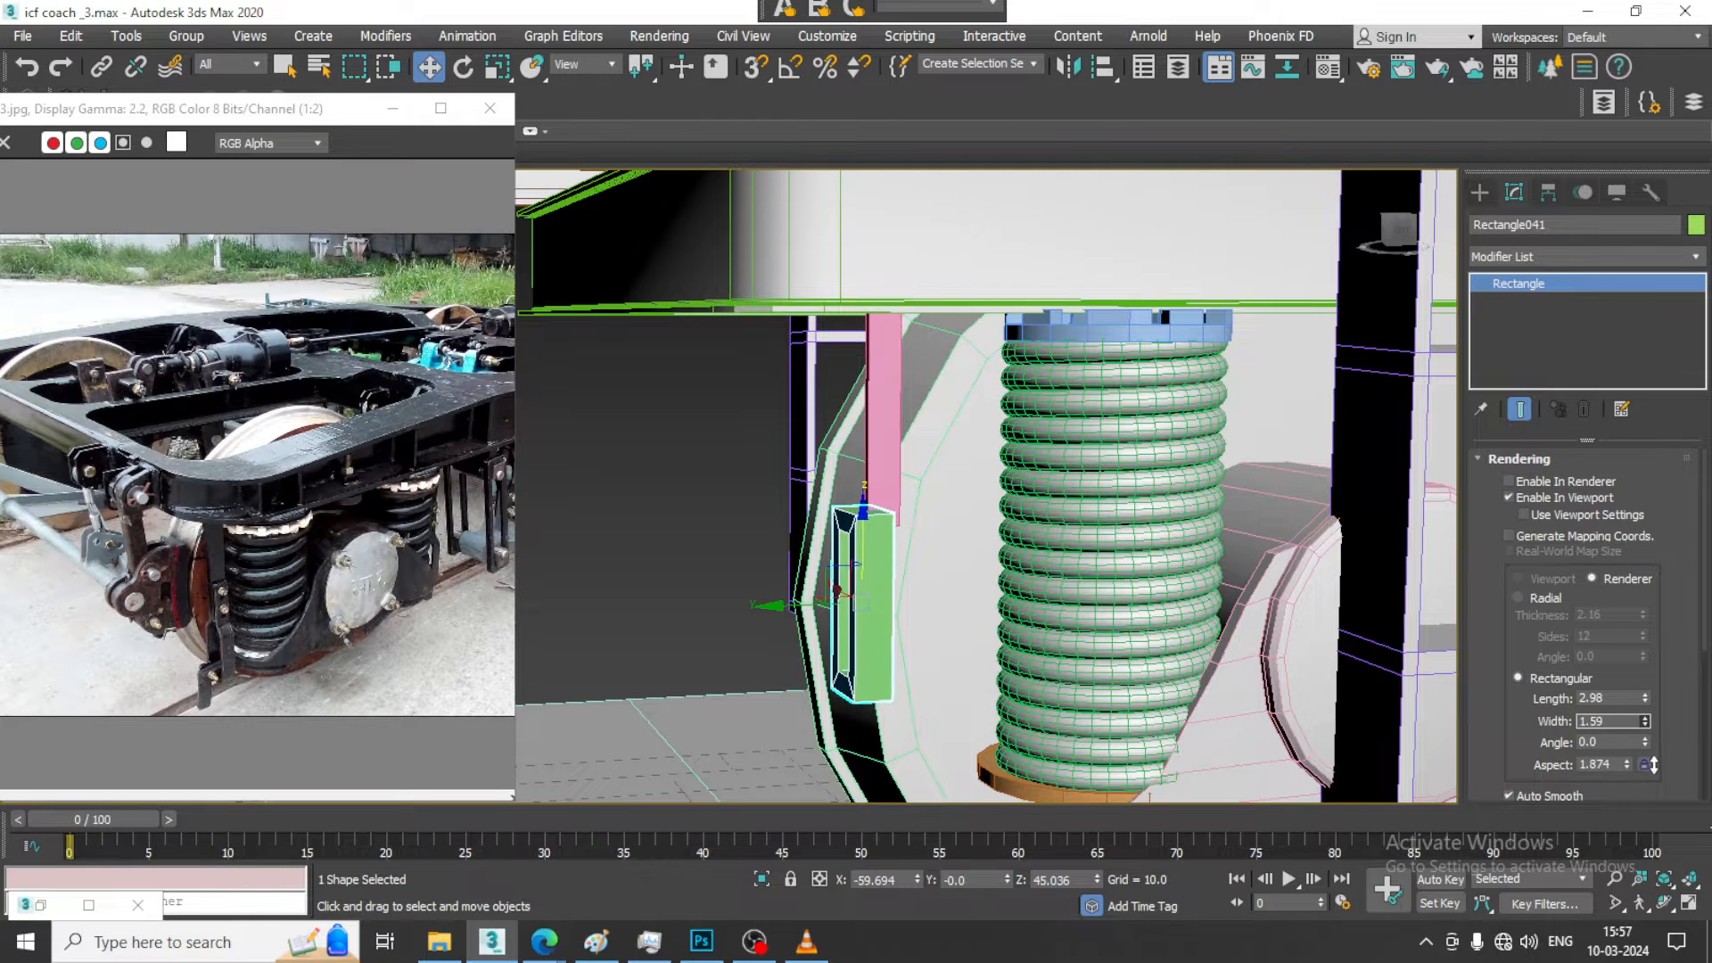
Convert the green rectangle to an editable spline and fillet all four of its corner vertices
right_click(916, 571)
mouse_move(928, 776)
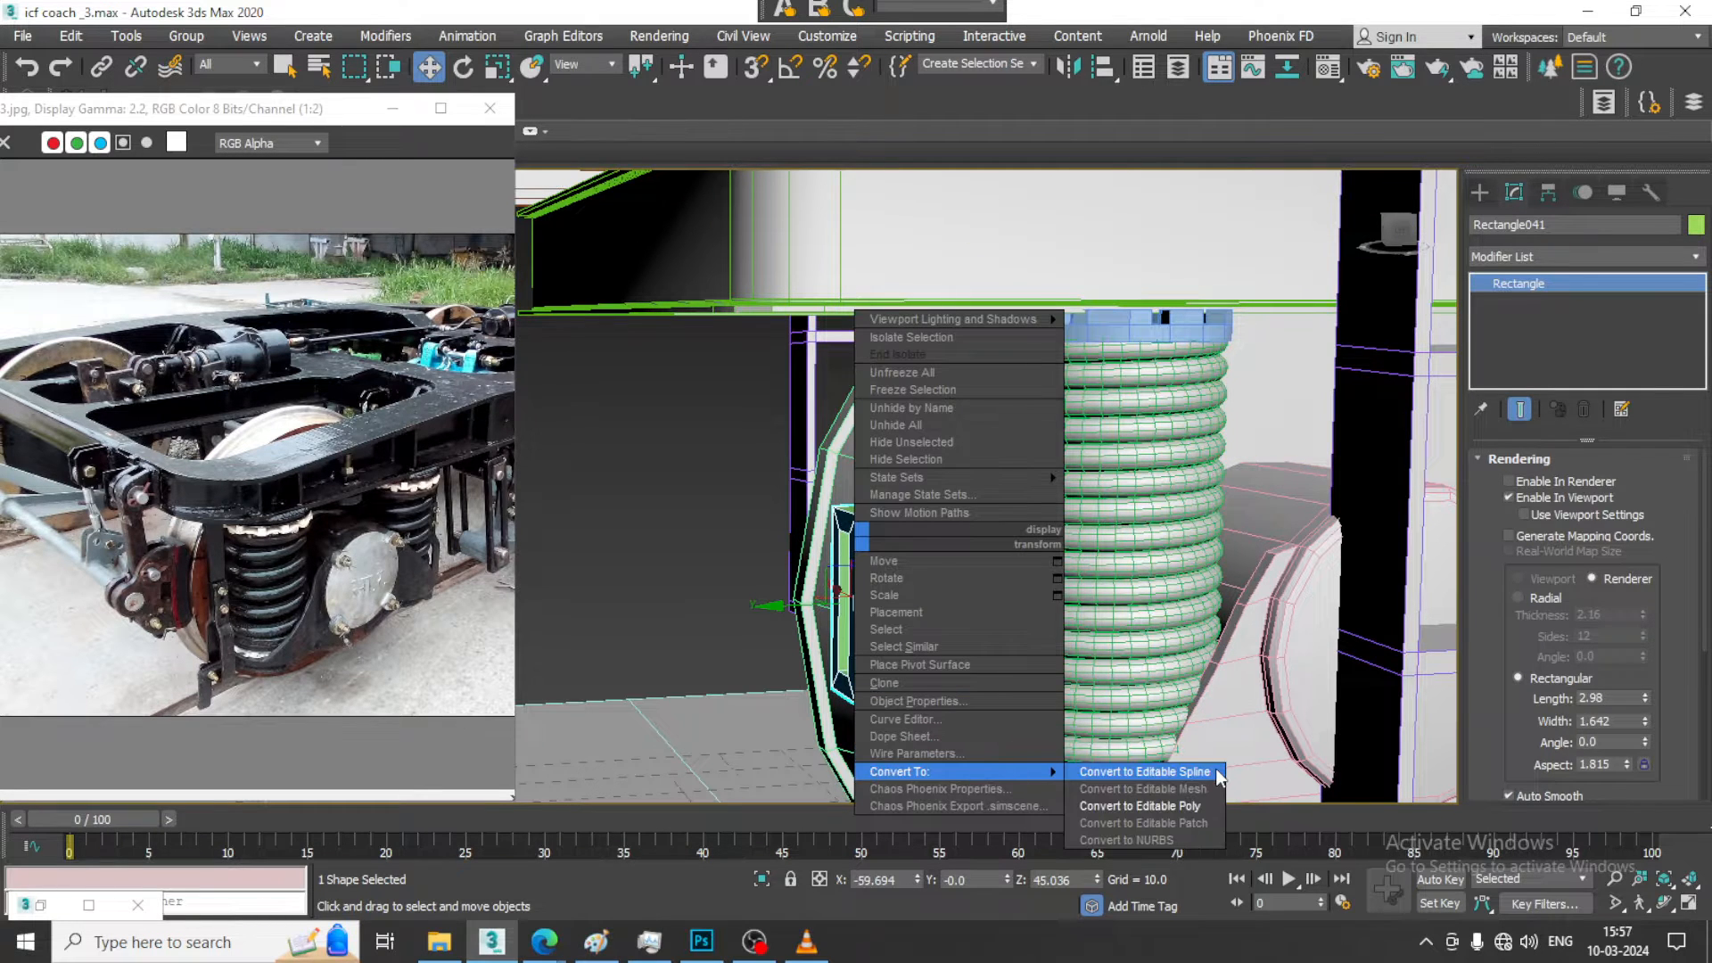
left_click(1146, 776)
key("1")
left_click_drag(726, 470, 979, 745)
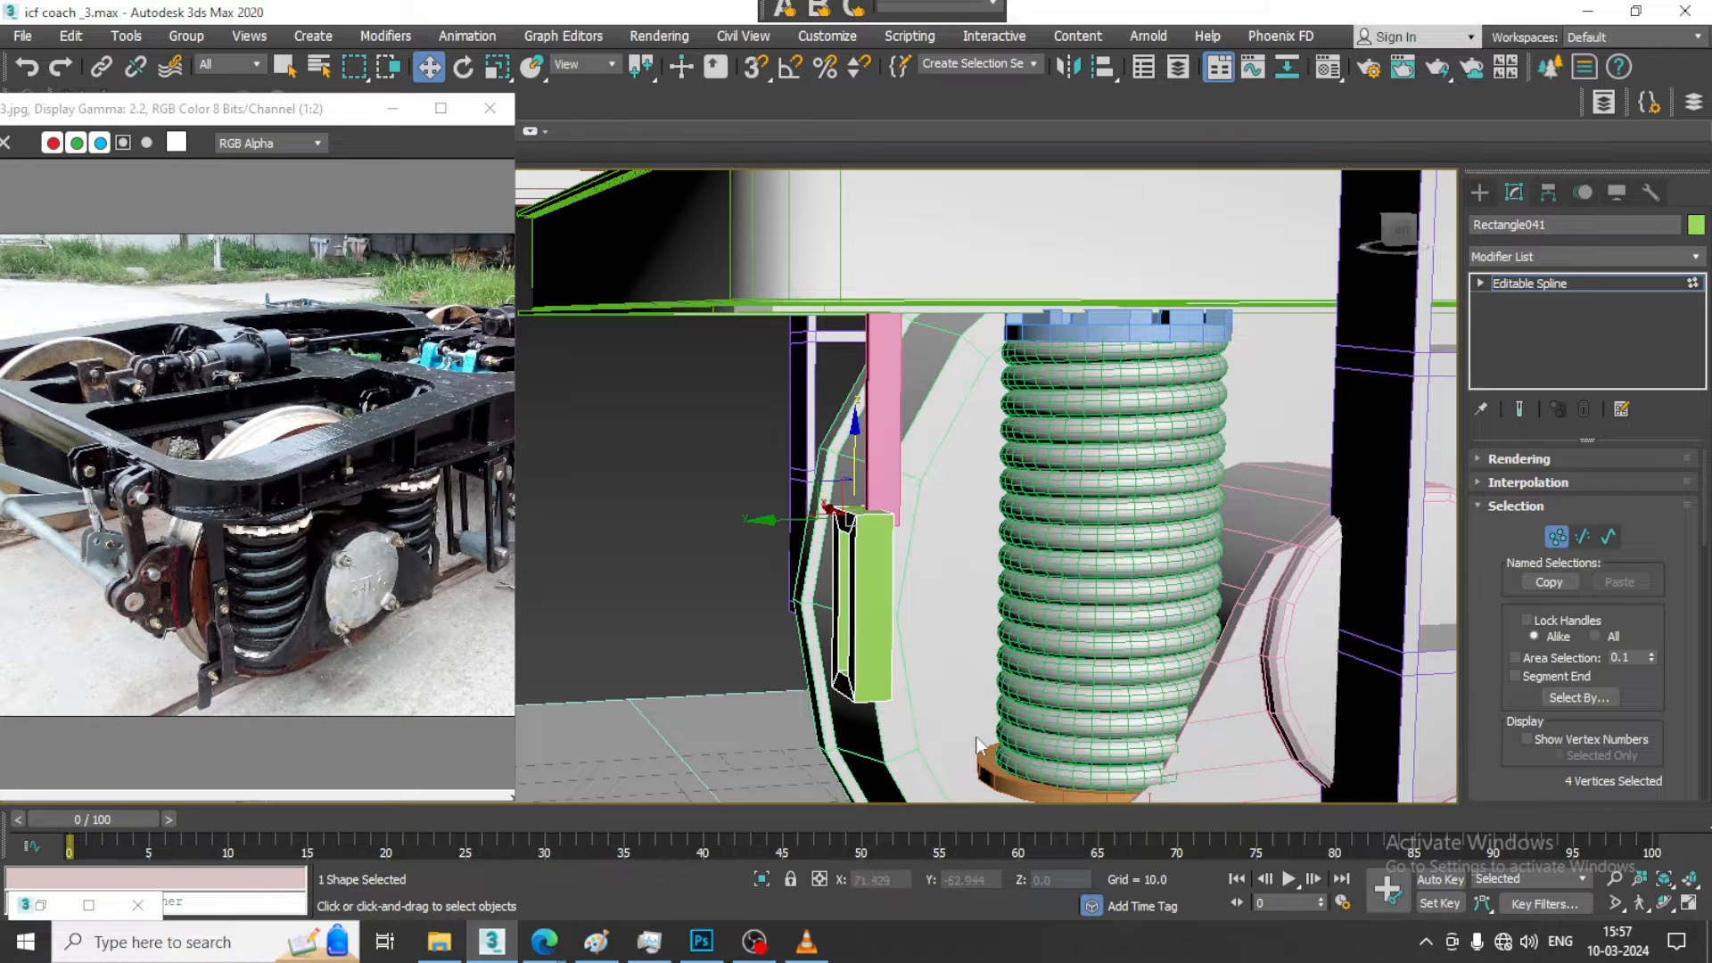
scroll(1517, 781, "down", 10)
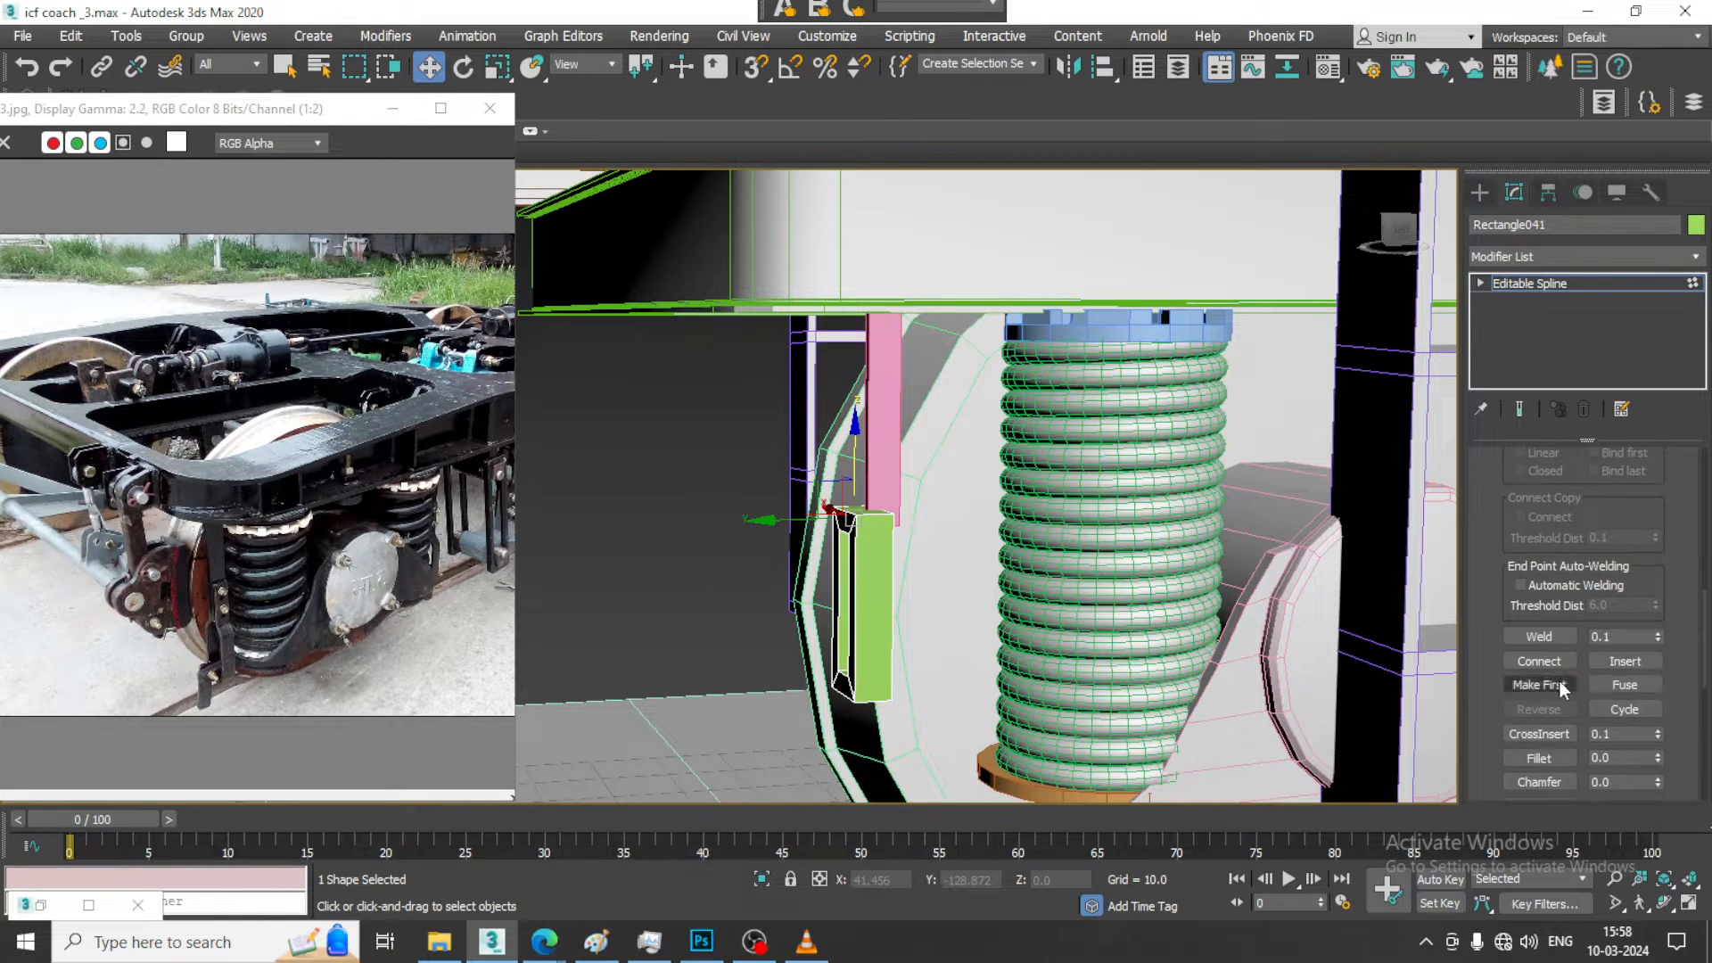
left_click(1540, 758)
mouse_move(866, 522)
left_mouse_down()
mouse_move(866, 508)
mouse_move(897, 518)
left_mouse_up()
right_click(897, 517)
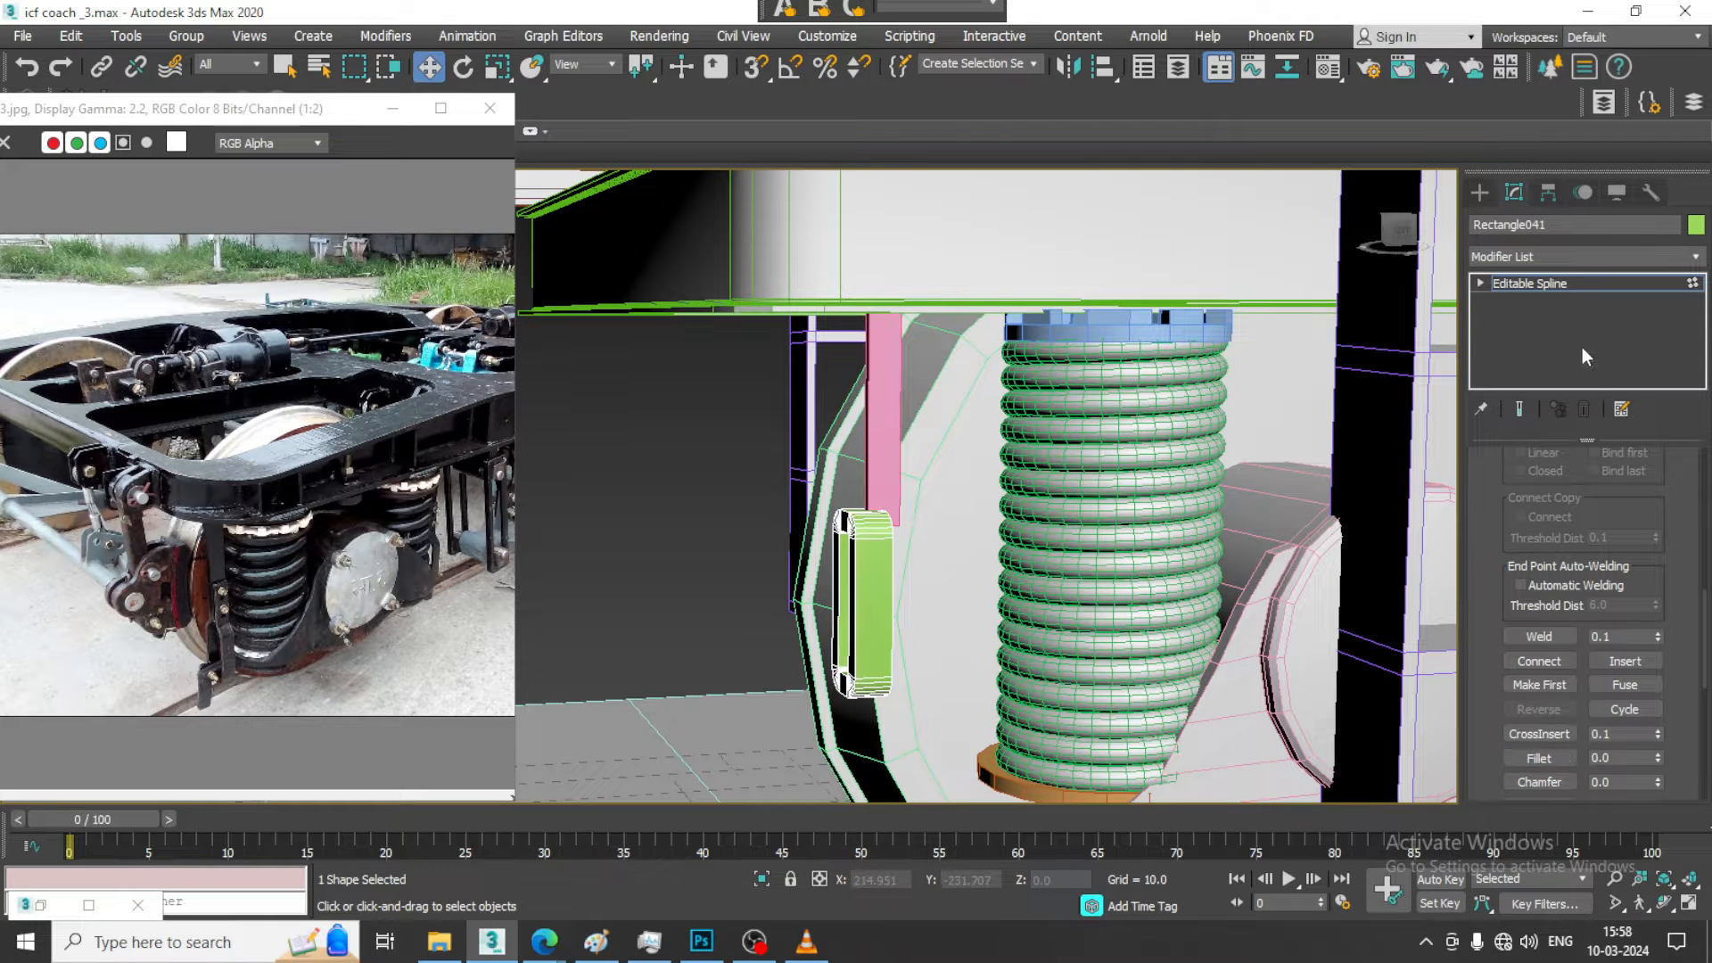
Set the filleted loop's rendering profile width to 0.854 and leave vertex editing
scroll(1578, 764, "up", 5)
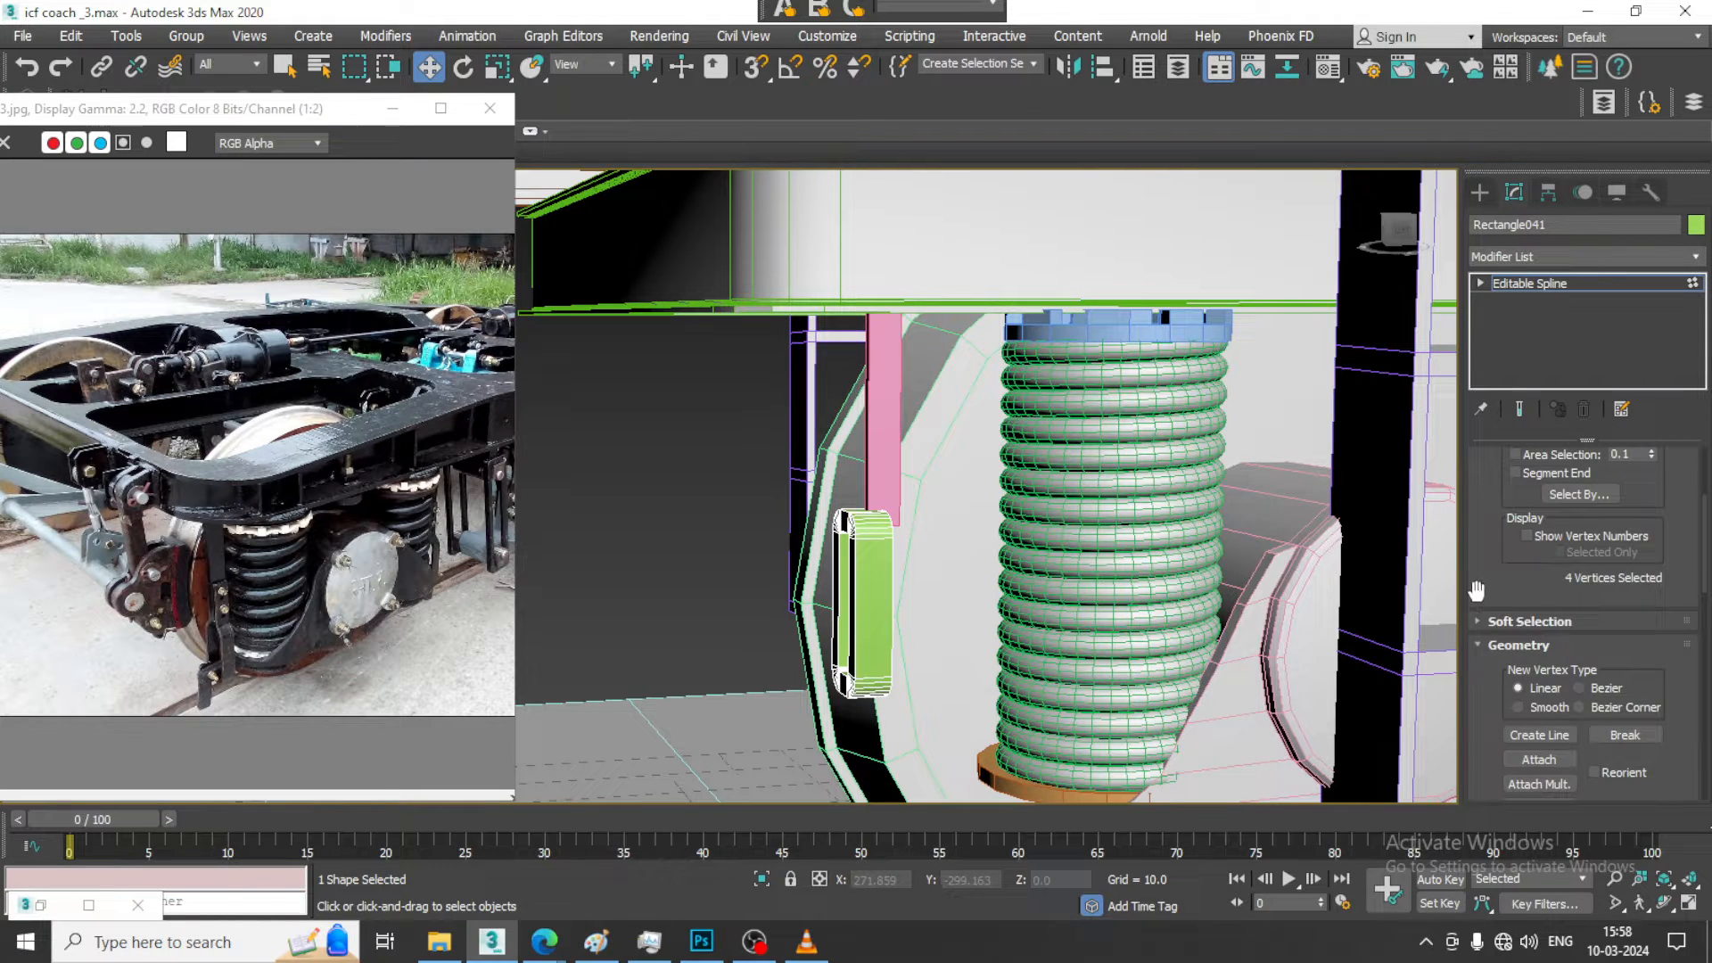
scroll(1477, 590, "up", 4)
left_click(1509, 455)
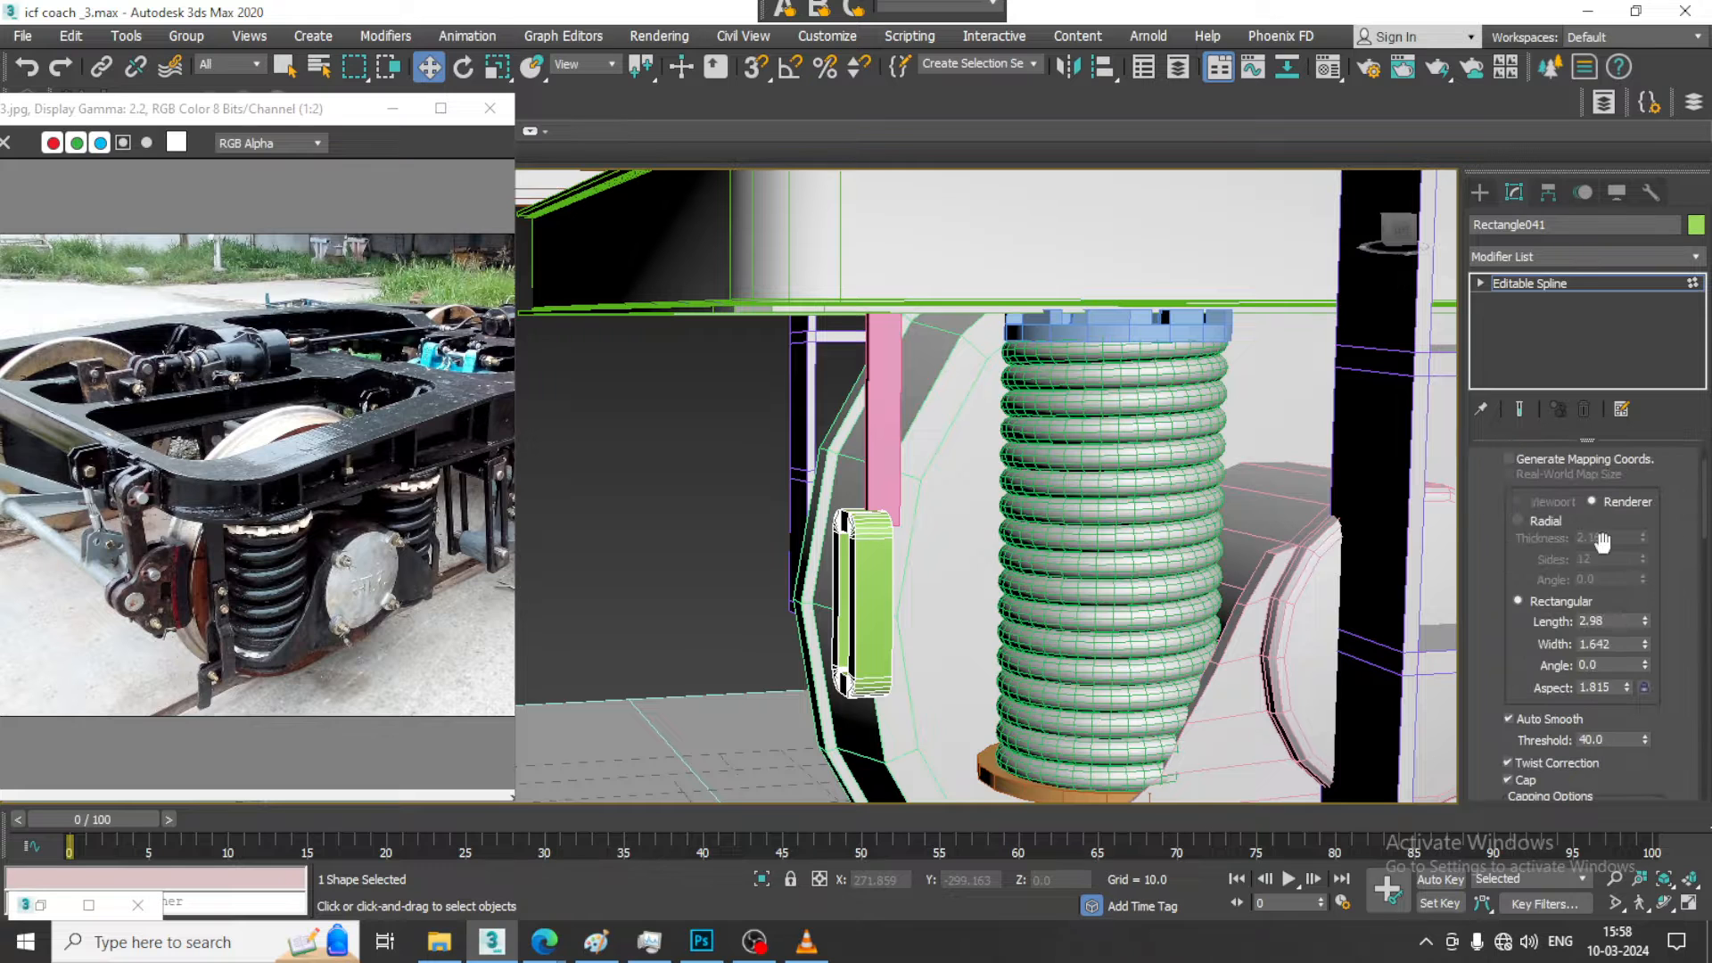
left_click_drag(1646, 623, 1663, 682)
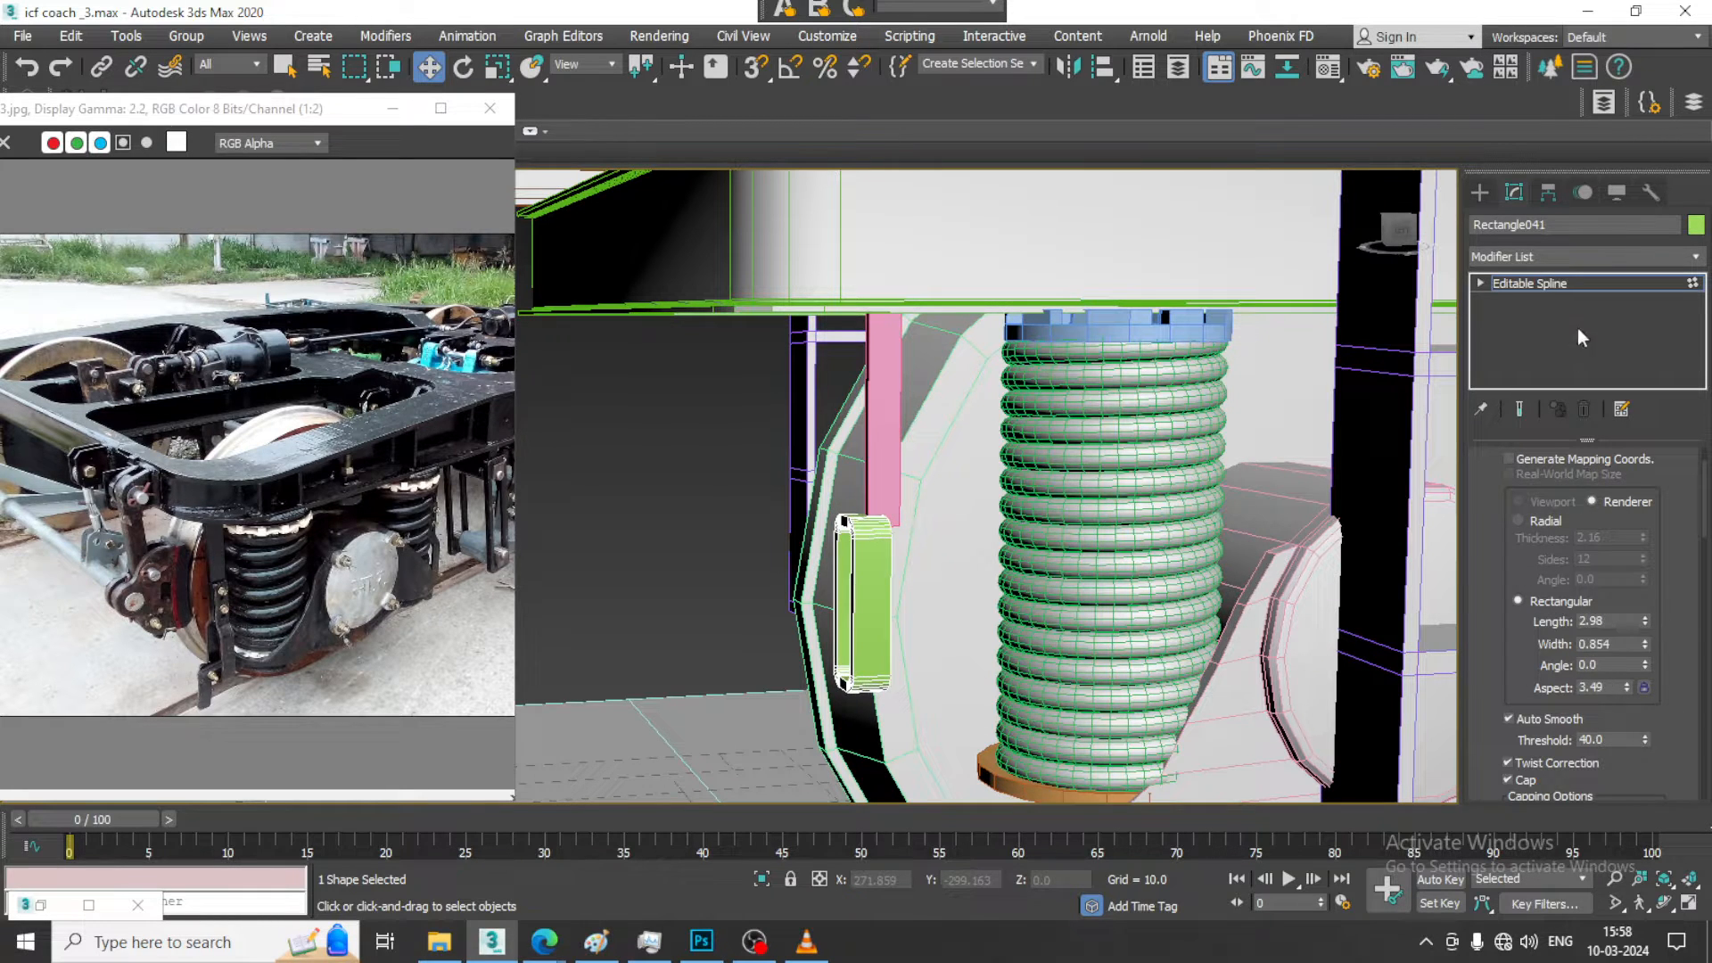
left_click(1550, 286)
Lower the green loop by about 10.9 and shift it together with the pink bar along Y toward the wheel, the bar to about -6.01
middle_click_drag(928, 506, 847, 531, "alt")
left_click_drag(817, 589, 837, 588)
middle_click_drag(853, 564, 902, 462, "alt")
left_click_drag(881, 418, 894, 496)
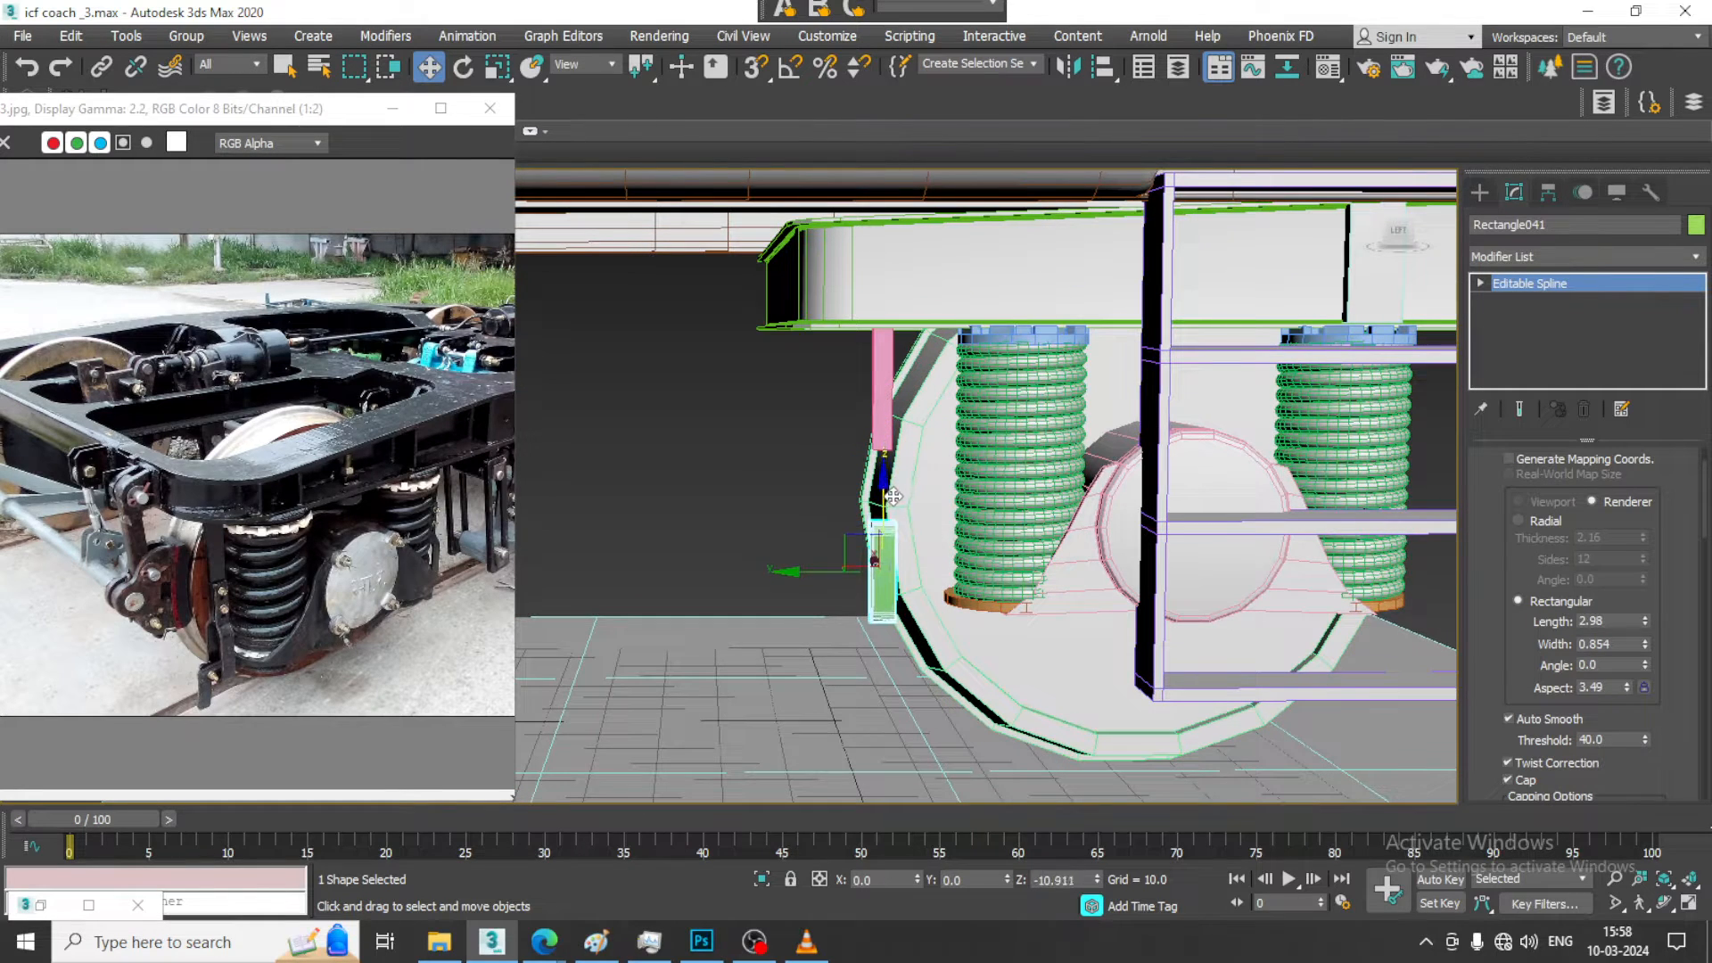
left_click(878, 376, "ctrl")
left_click_drag(816, 470, 839, 471)
scroll(906, 379, "up", 2)
Lengthen the pink bar down to the loop by moving its lower end vertex to Z about 40.93, and leave vertex editing
left_click(907, 379)
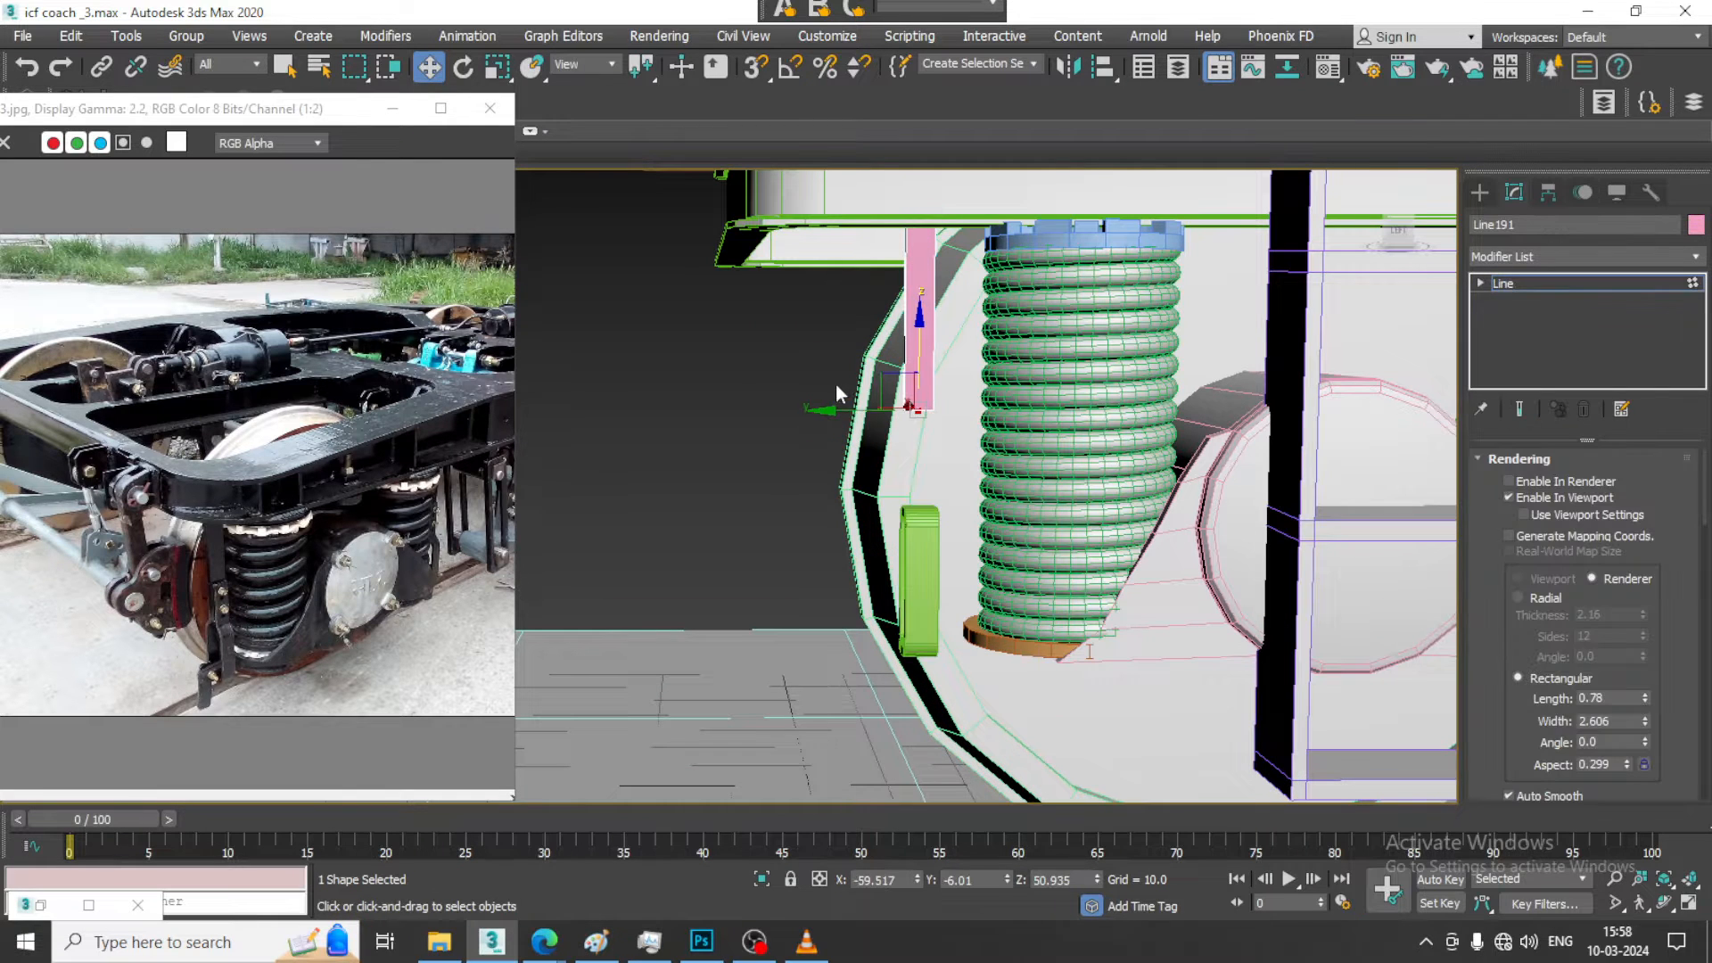
left_click_drag(925, 381, 943, 459)
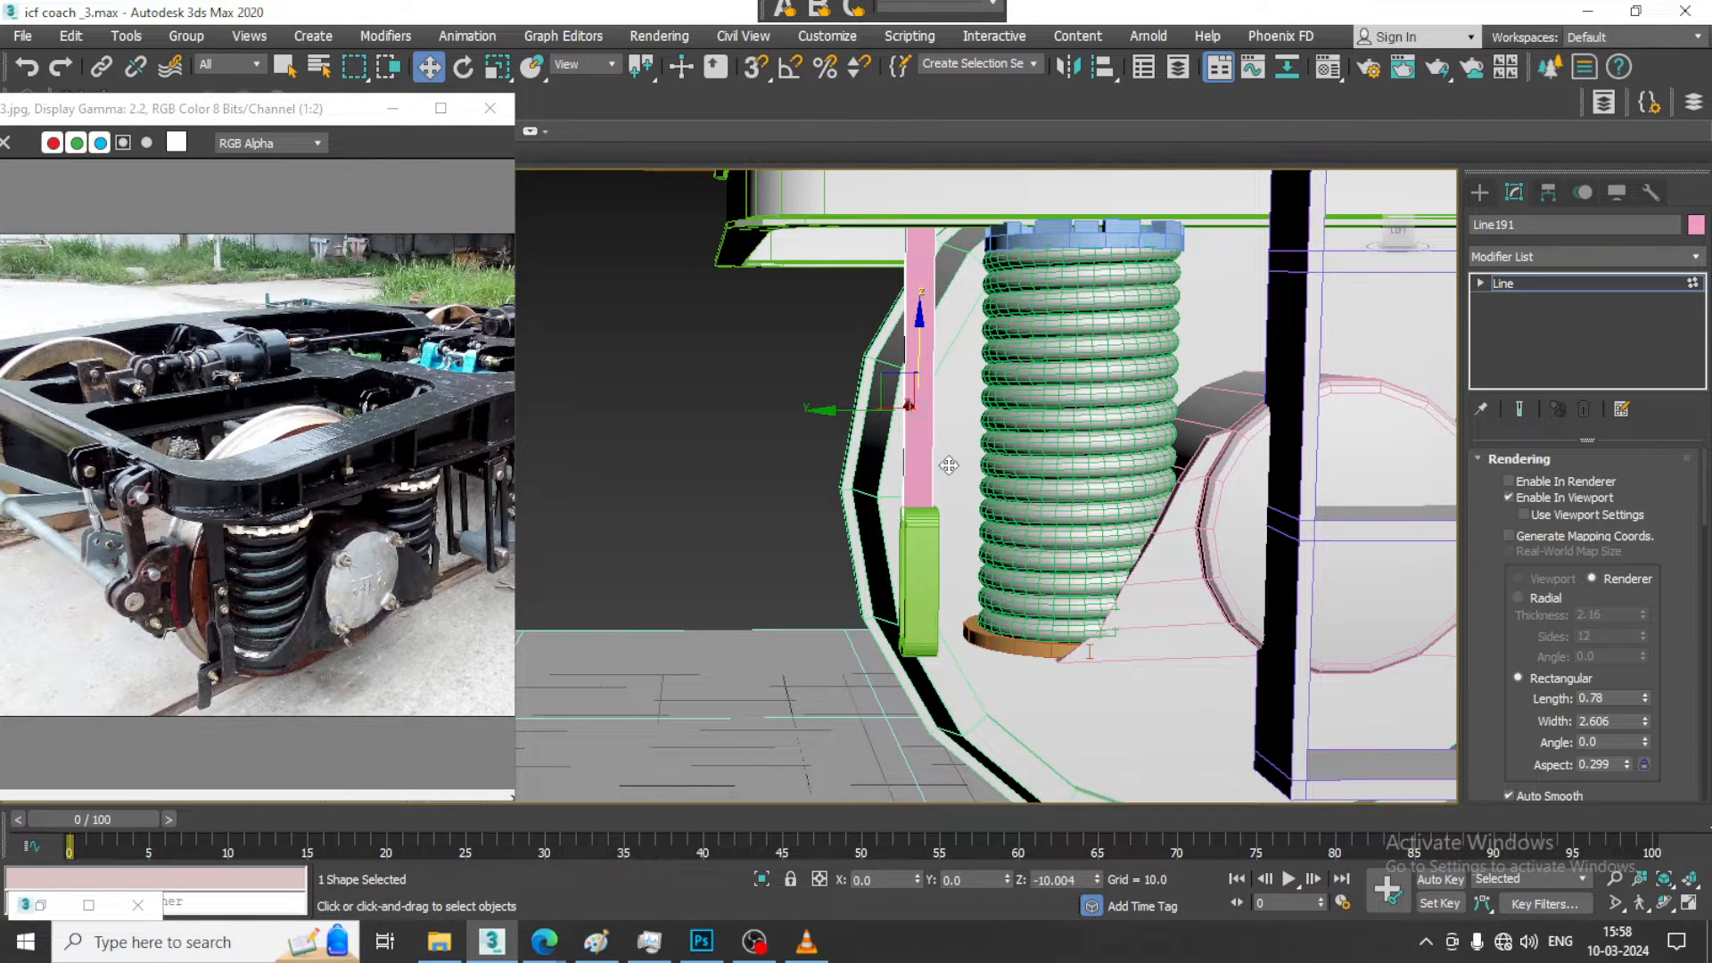
scroll(981, 486, "down", 3)
middle_click_drag(1020, 510, 1054, 508, "alt")
scroll(1054, 509, "up", 3)
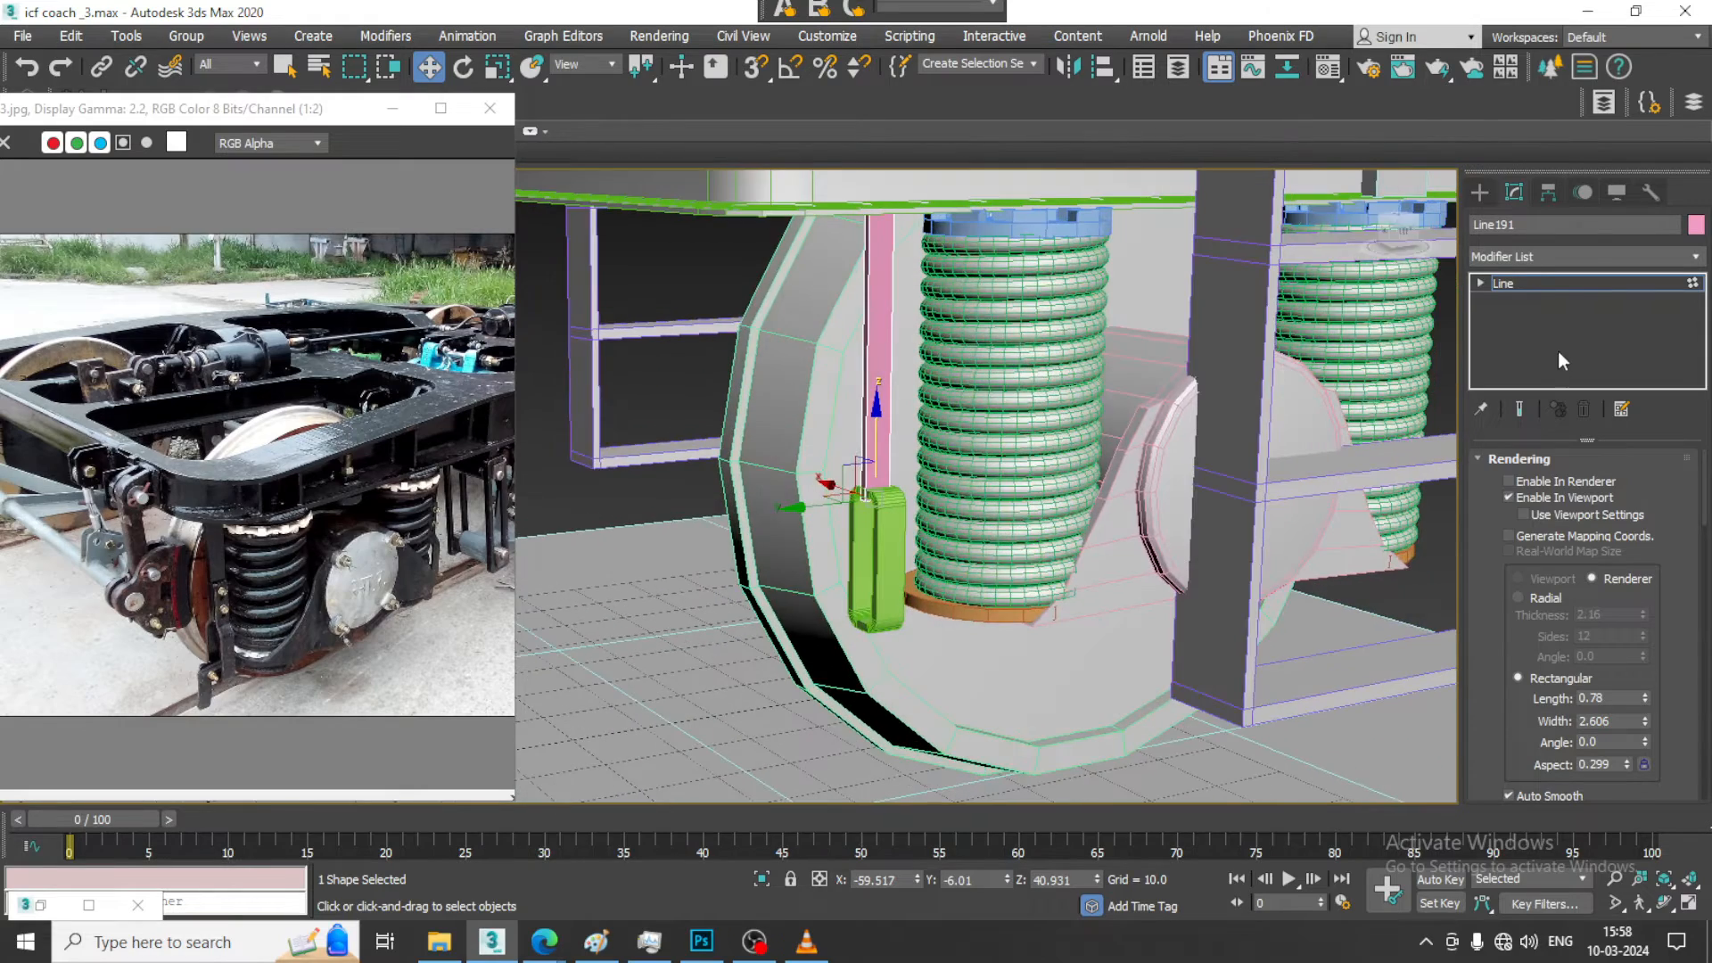
left_click(1557, 287)
Draw an L-shaped line in the left view across the loop's lower end, with its short leg pointing down outside the wheel rim
middle_click_drag(1195, 483, 1089, 421, "alt")
key("alt+w")
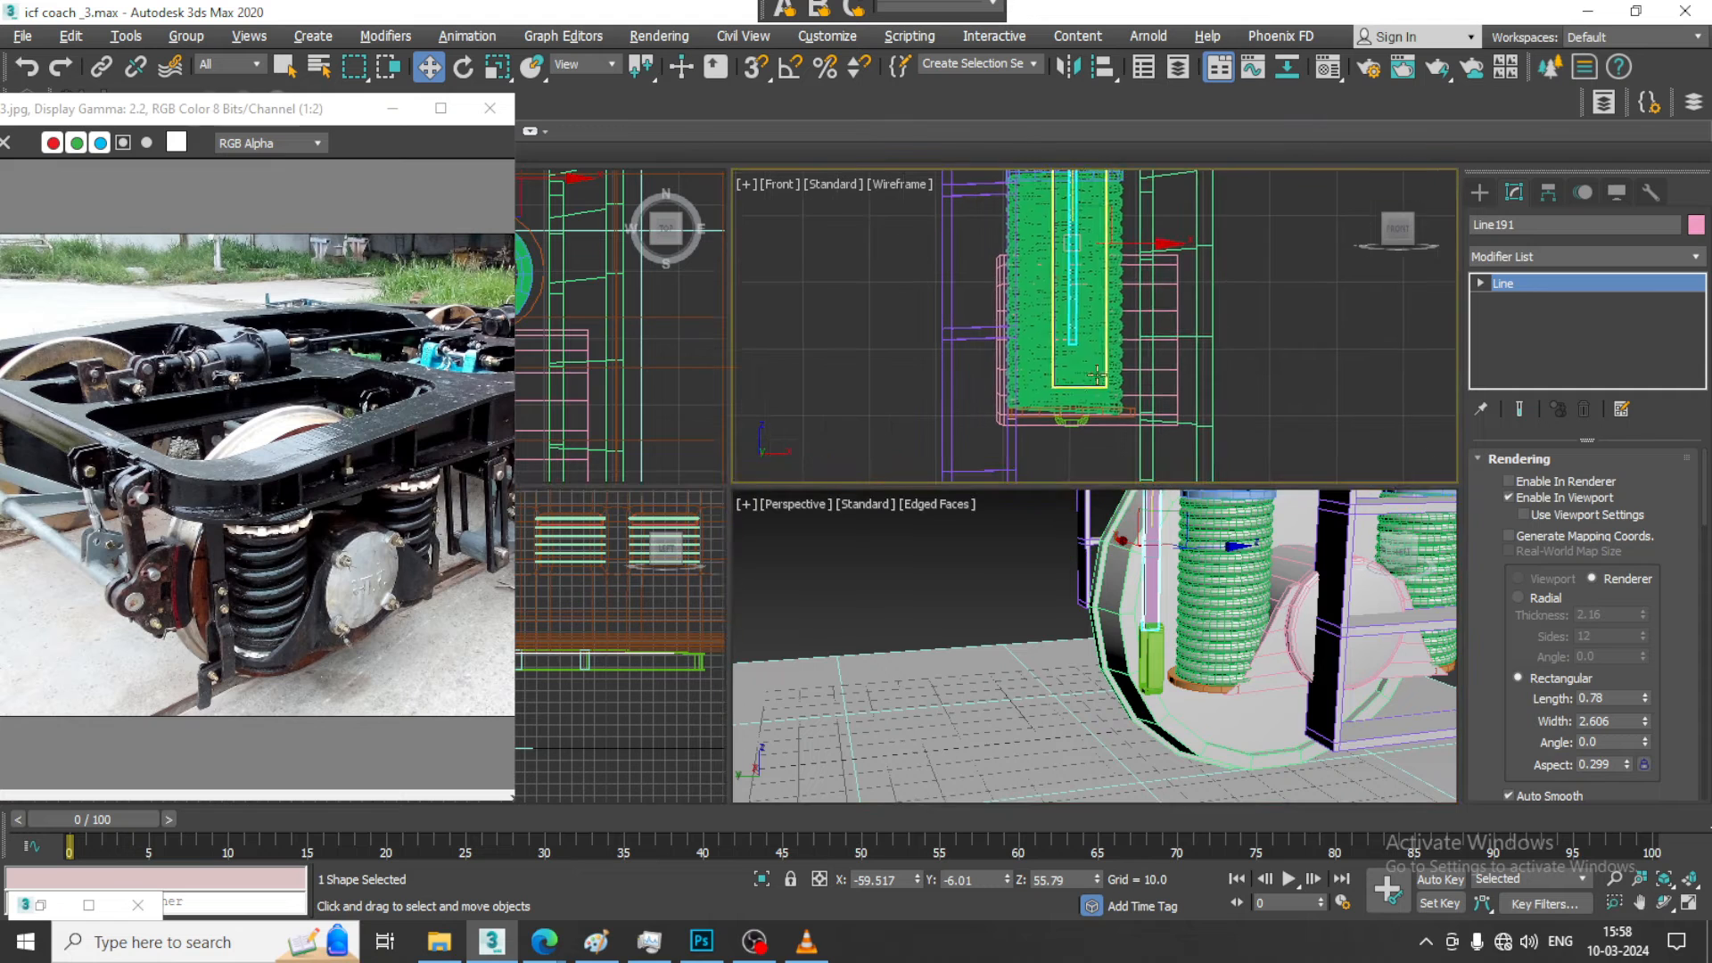
right_click(624, 694)
key("alt+w")
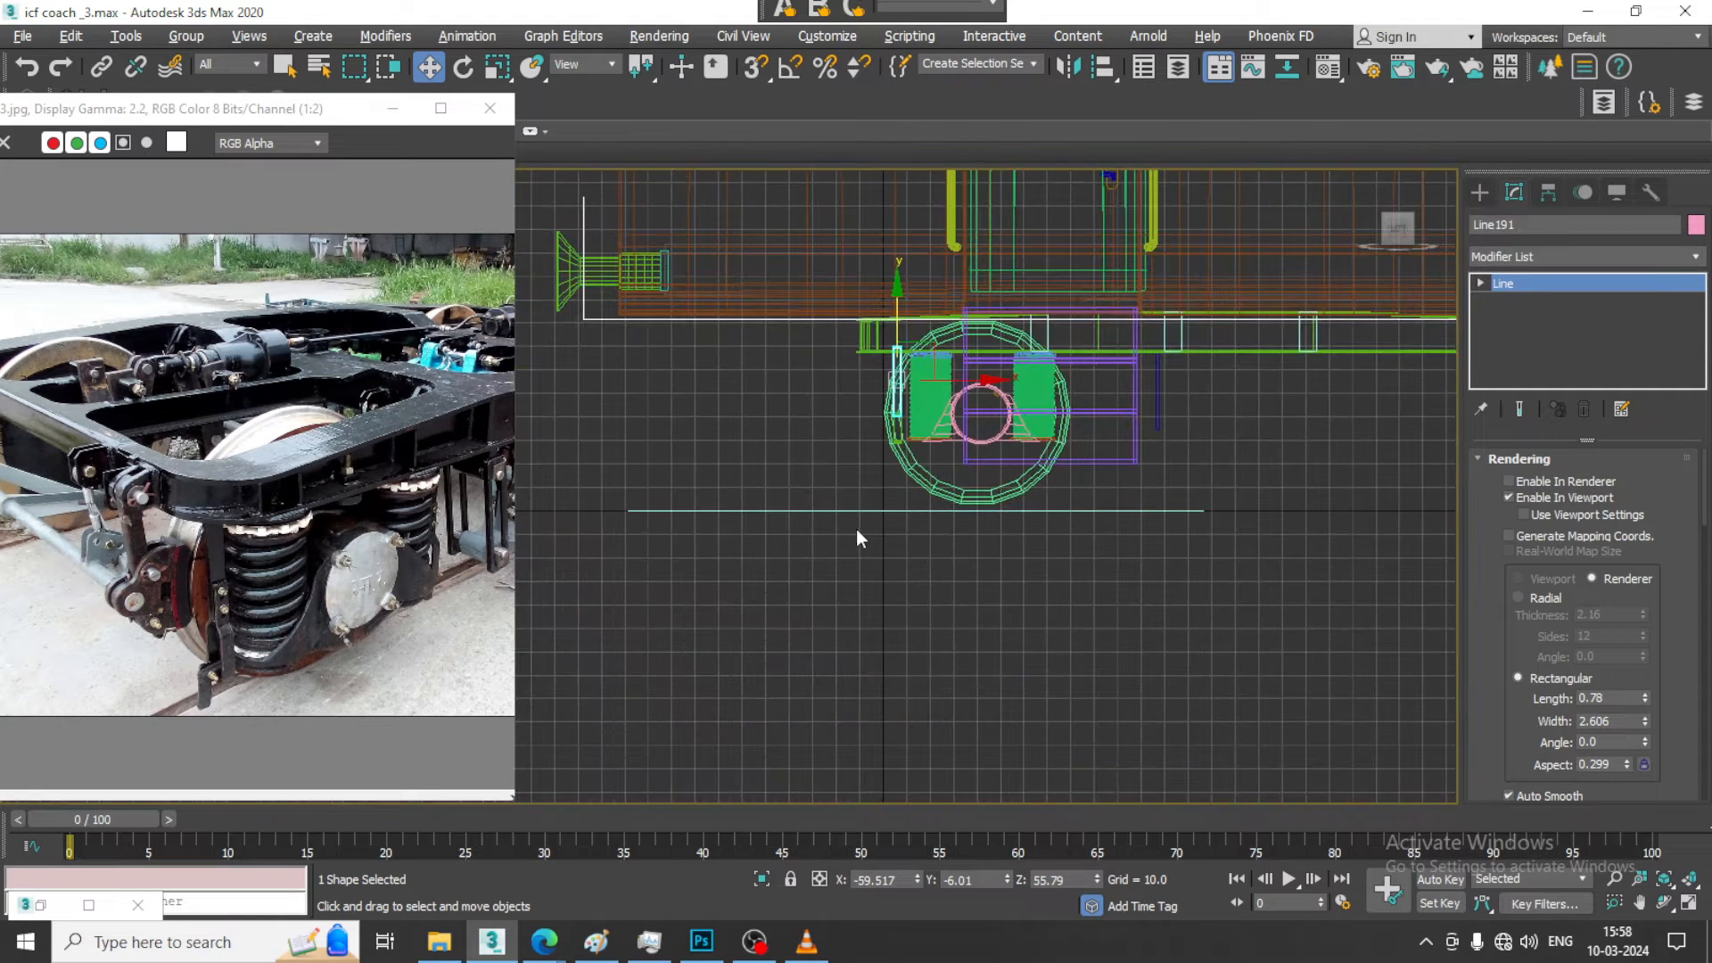
scroll(892, 513, "up", 3)
scroll(923, 504, "up", 3)
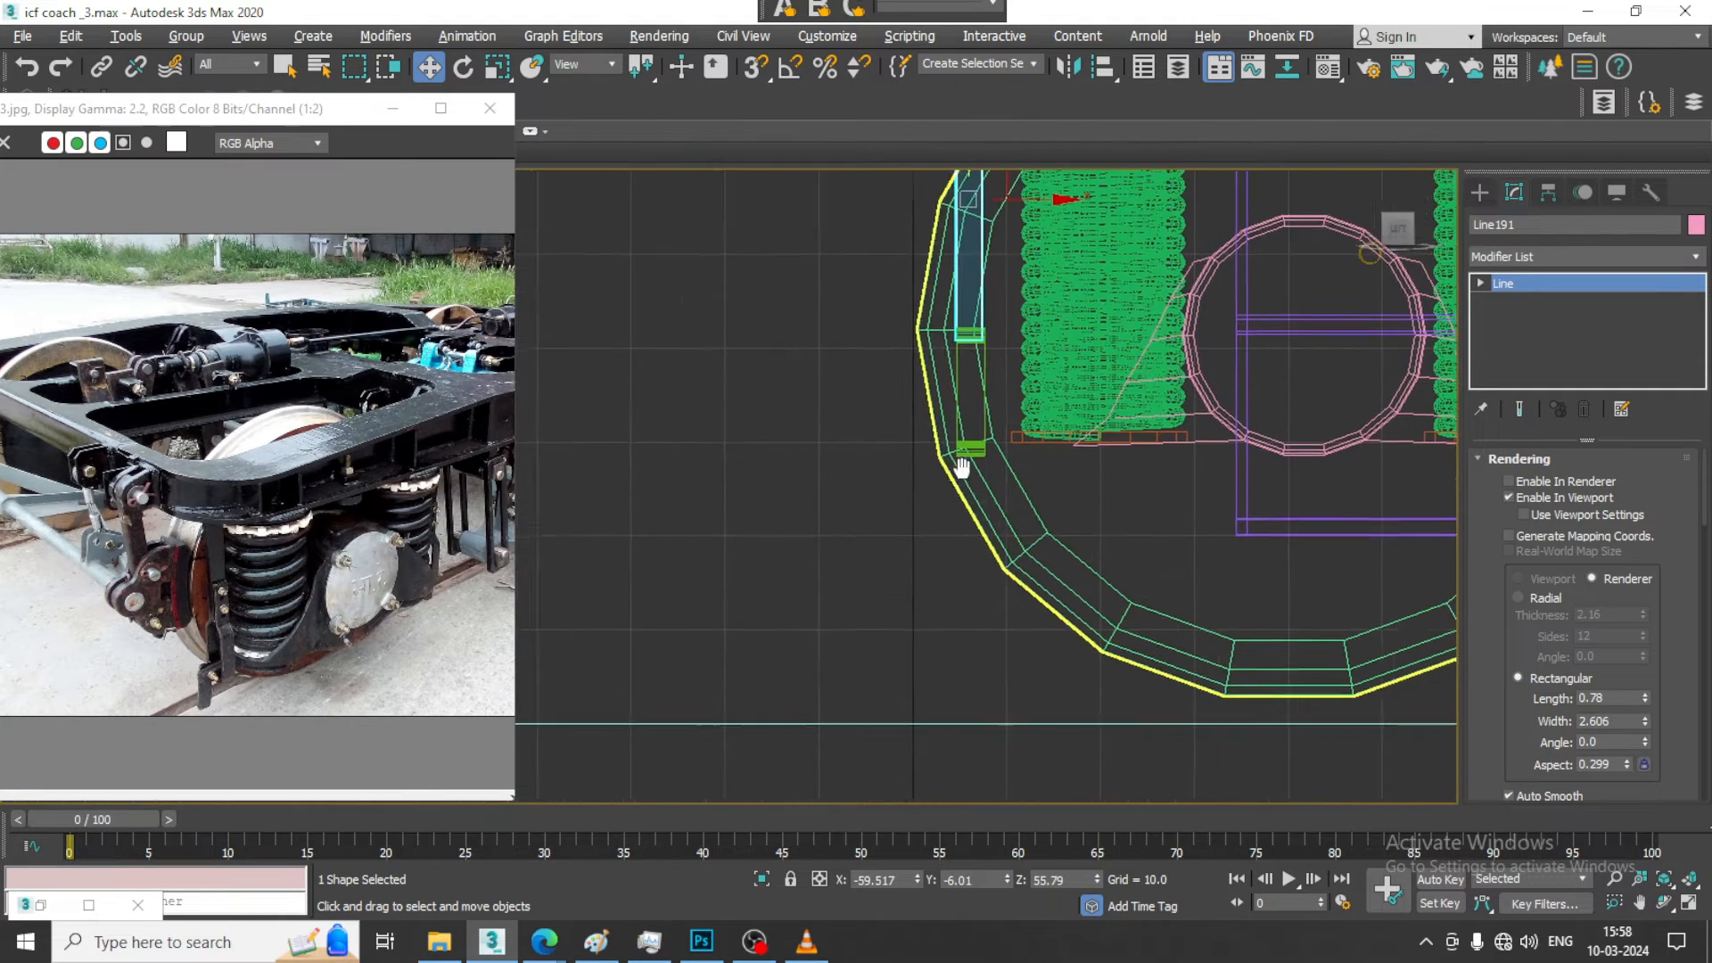
left_click(1478, 193)
left_click(1540, 338)
scroll(1158, 463, "up", 4)
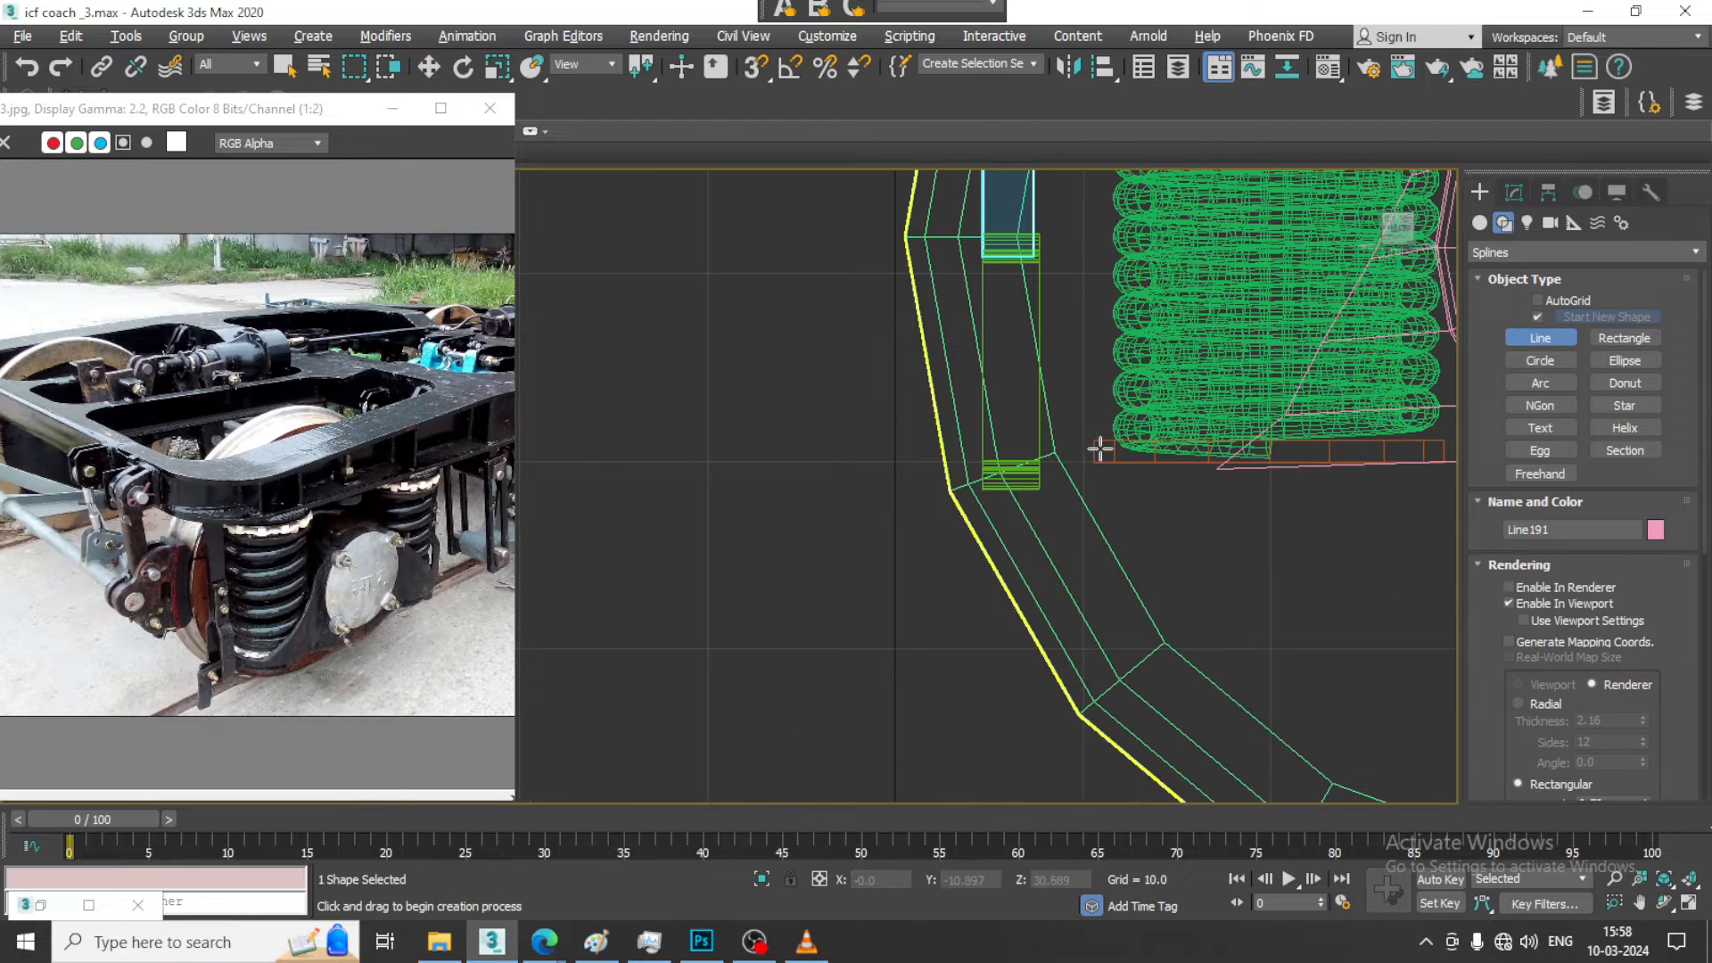
left_click(1099, 445)
left_click(926, 438)
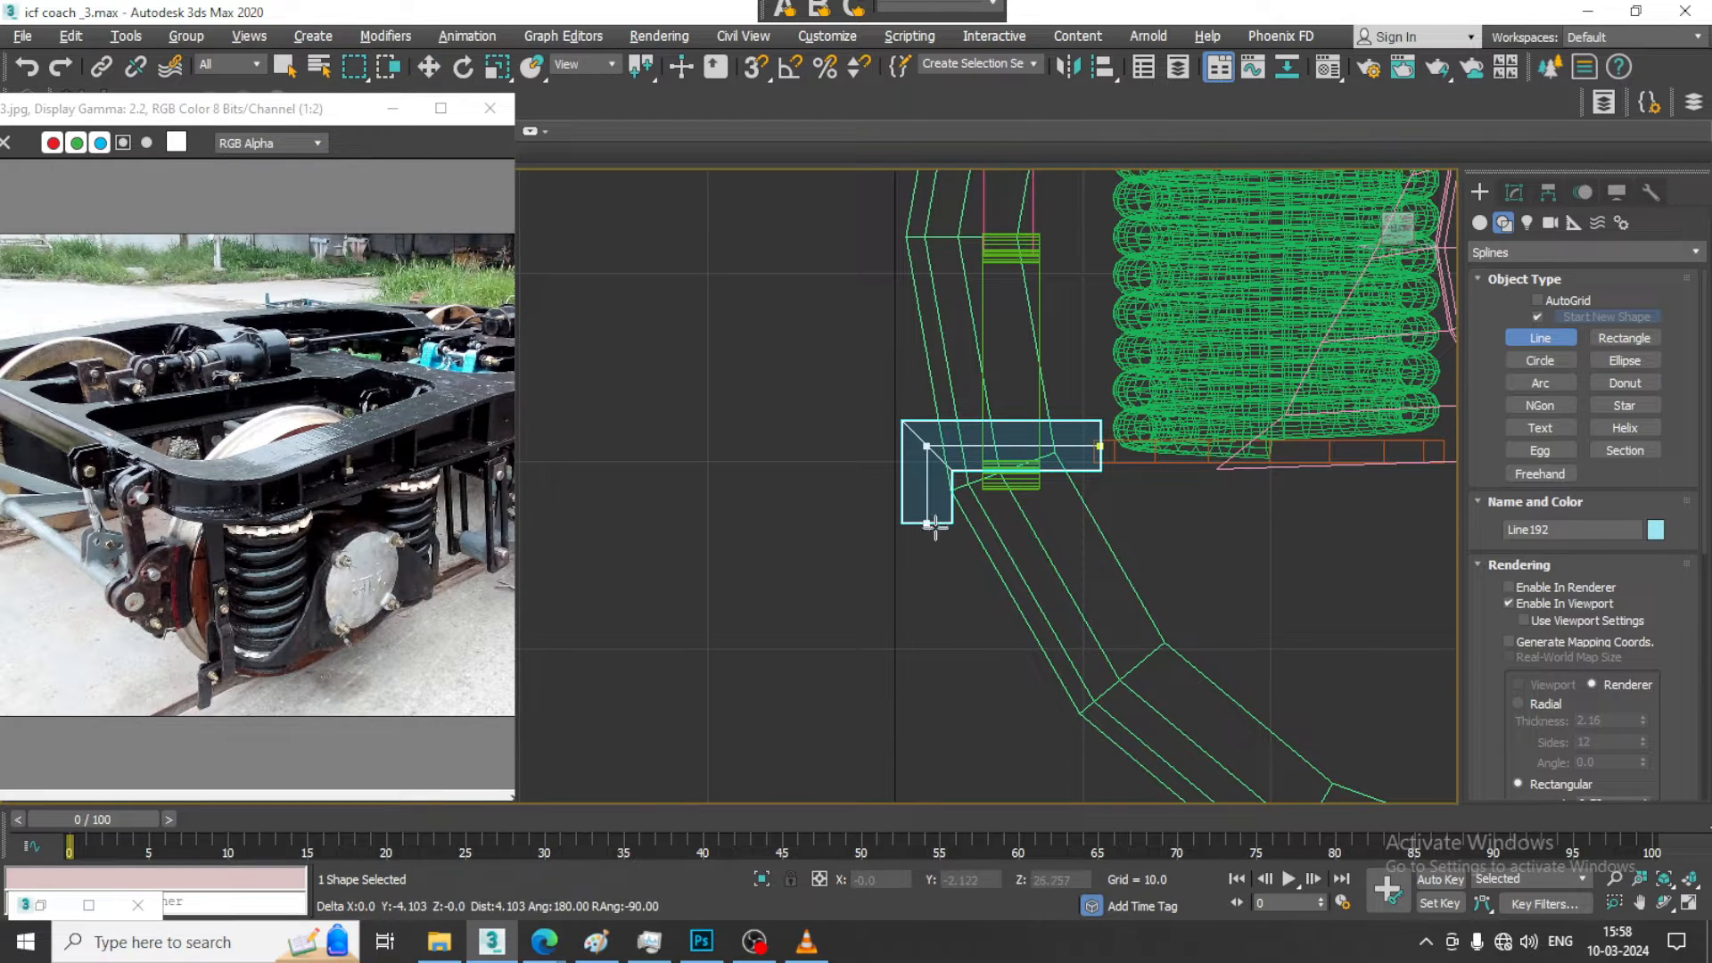
left_click(928, 550)
right_click(928, 550)
Move the L-shaped bracket along X into the green loop, to X about -59.5
key("w")
key("alt+w")
middle_click_drag(1197, 658, 1172, 636)
key("alt+w")
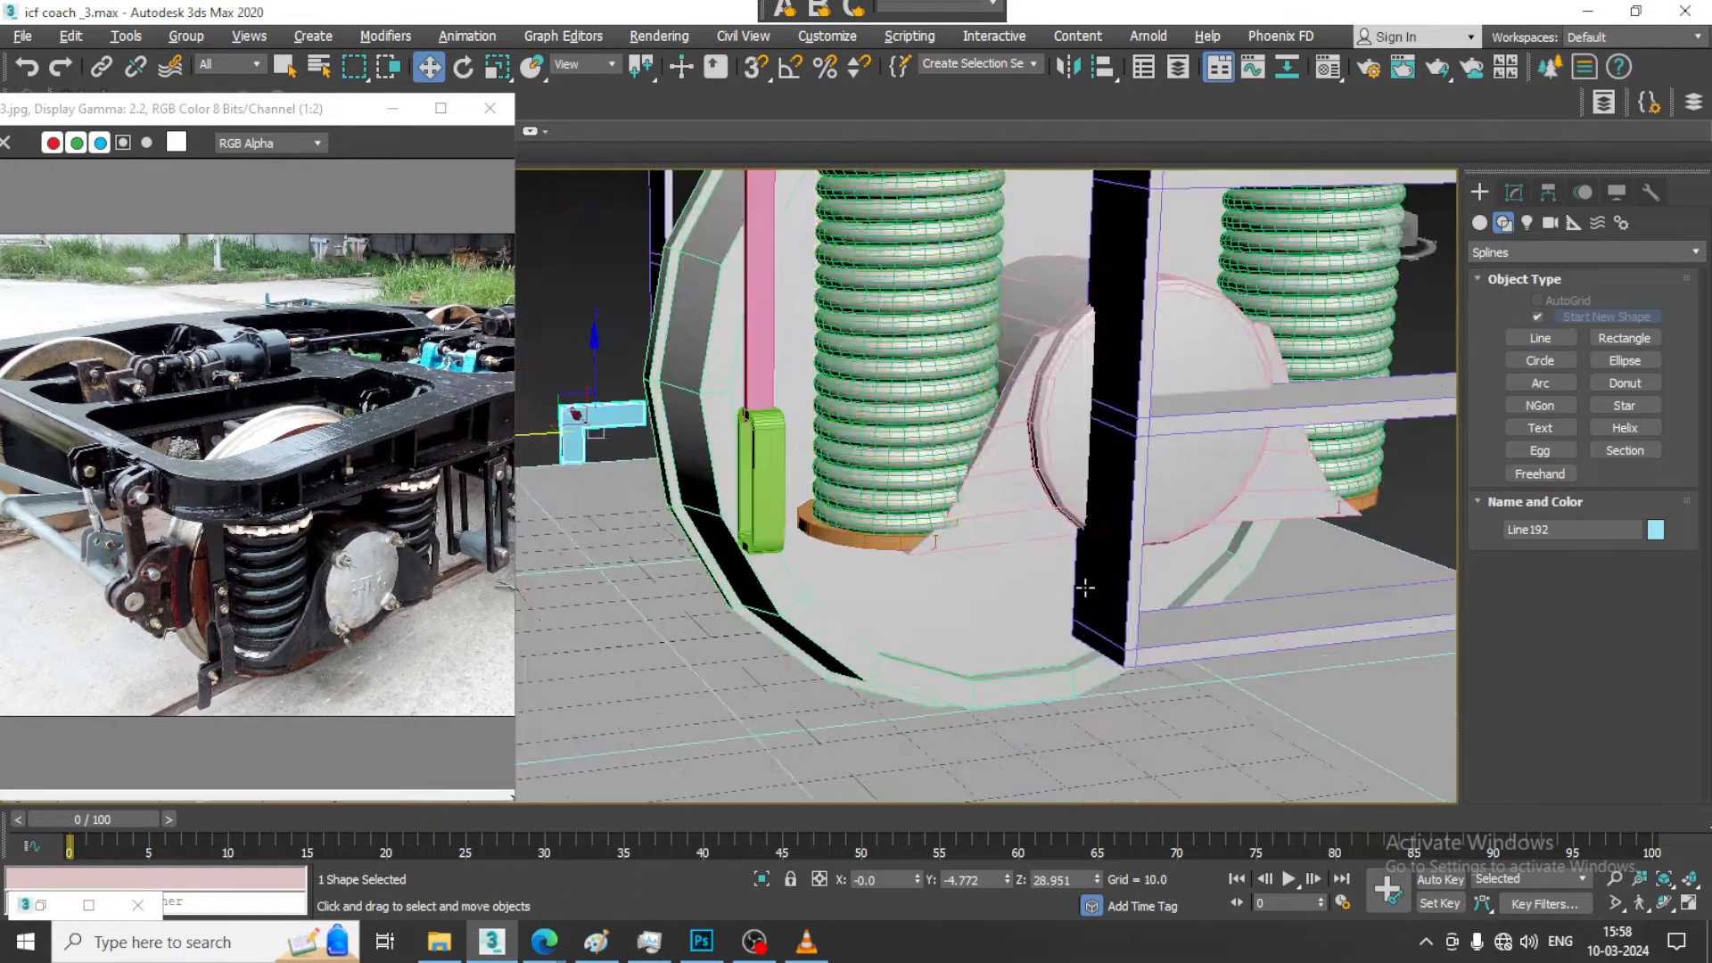
middle_click_drag(1085, 585, 827, 536, "alt")
left_click_drag(975, 537, 1149, 584)
middle_click_drag(1149, 584, 1076, 510, "alt")
scroll(1132, 547, "up", 5)
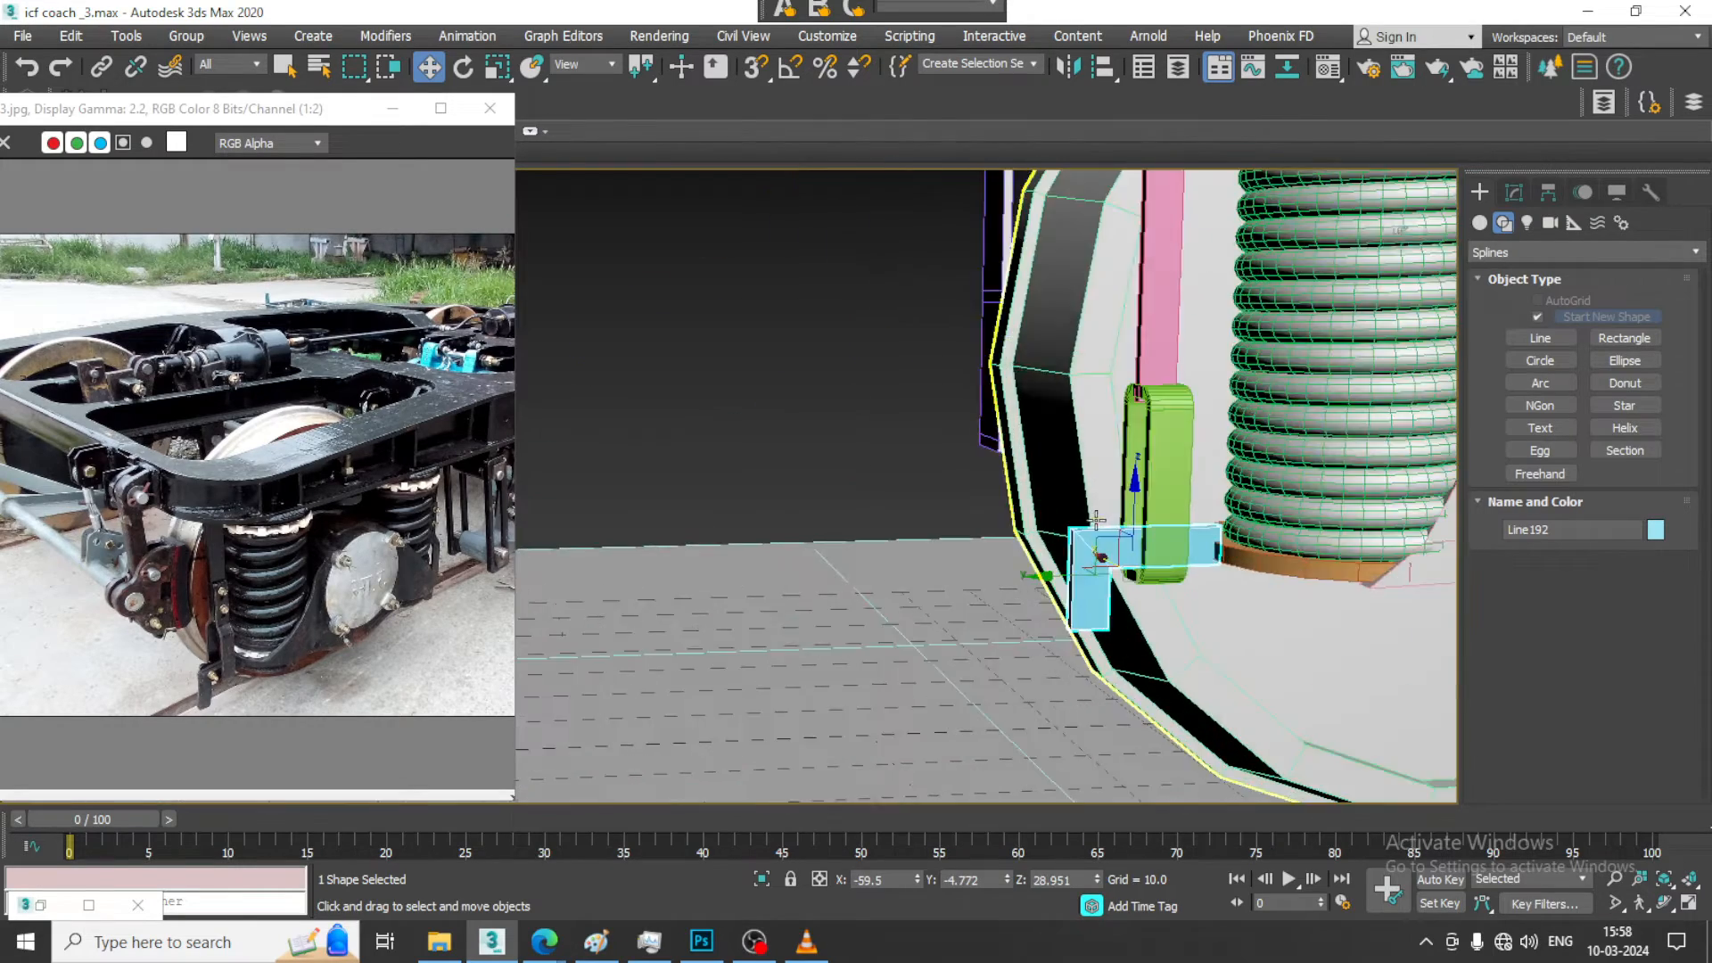
middle_click_drag(1161, 543, 1038, 516)
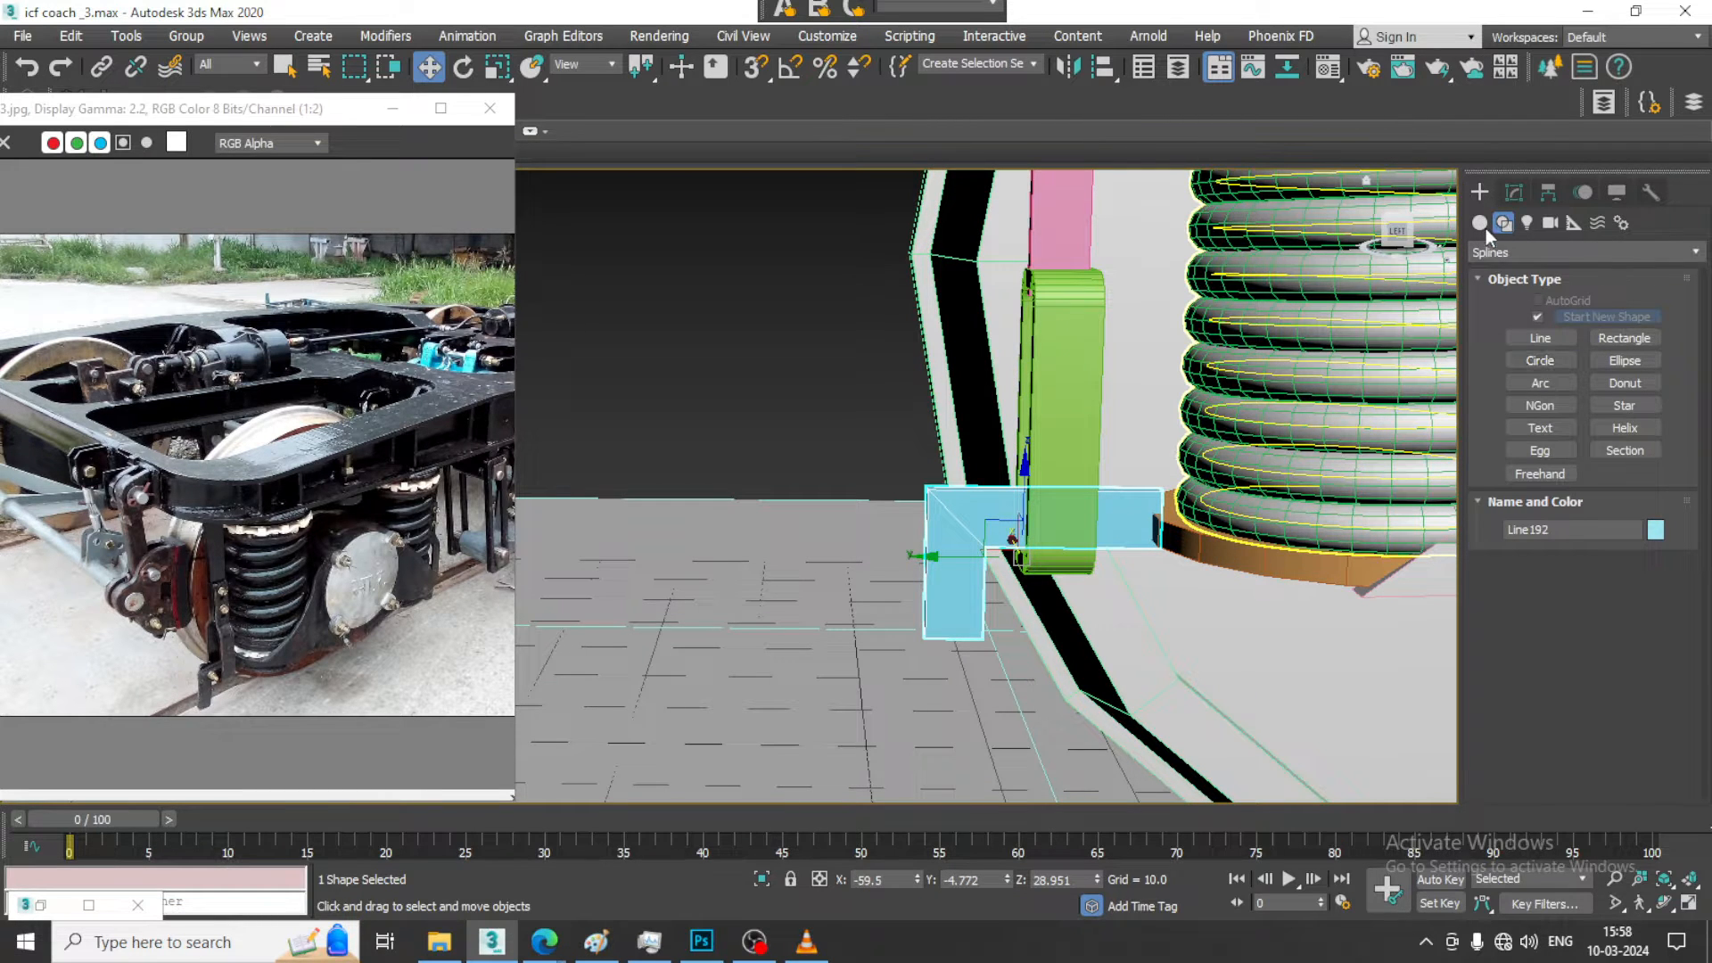
left_click(1482, 225)
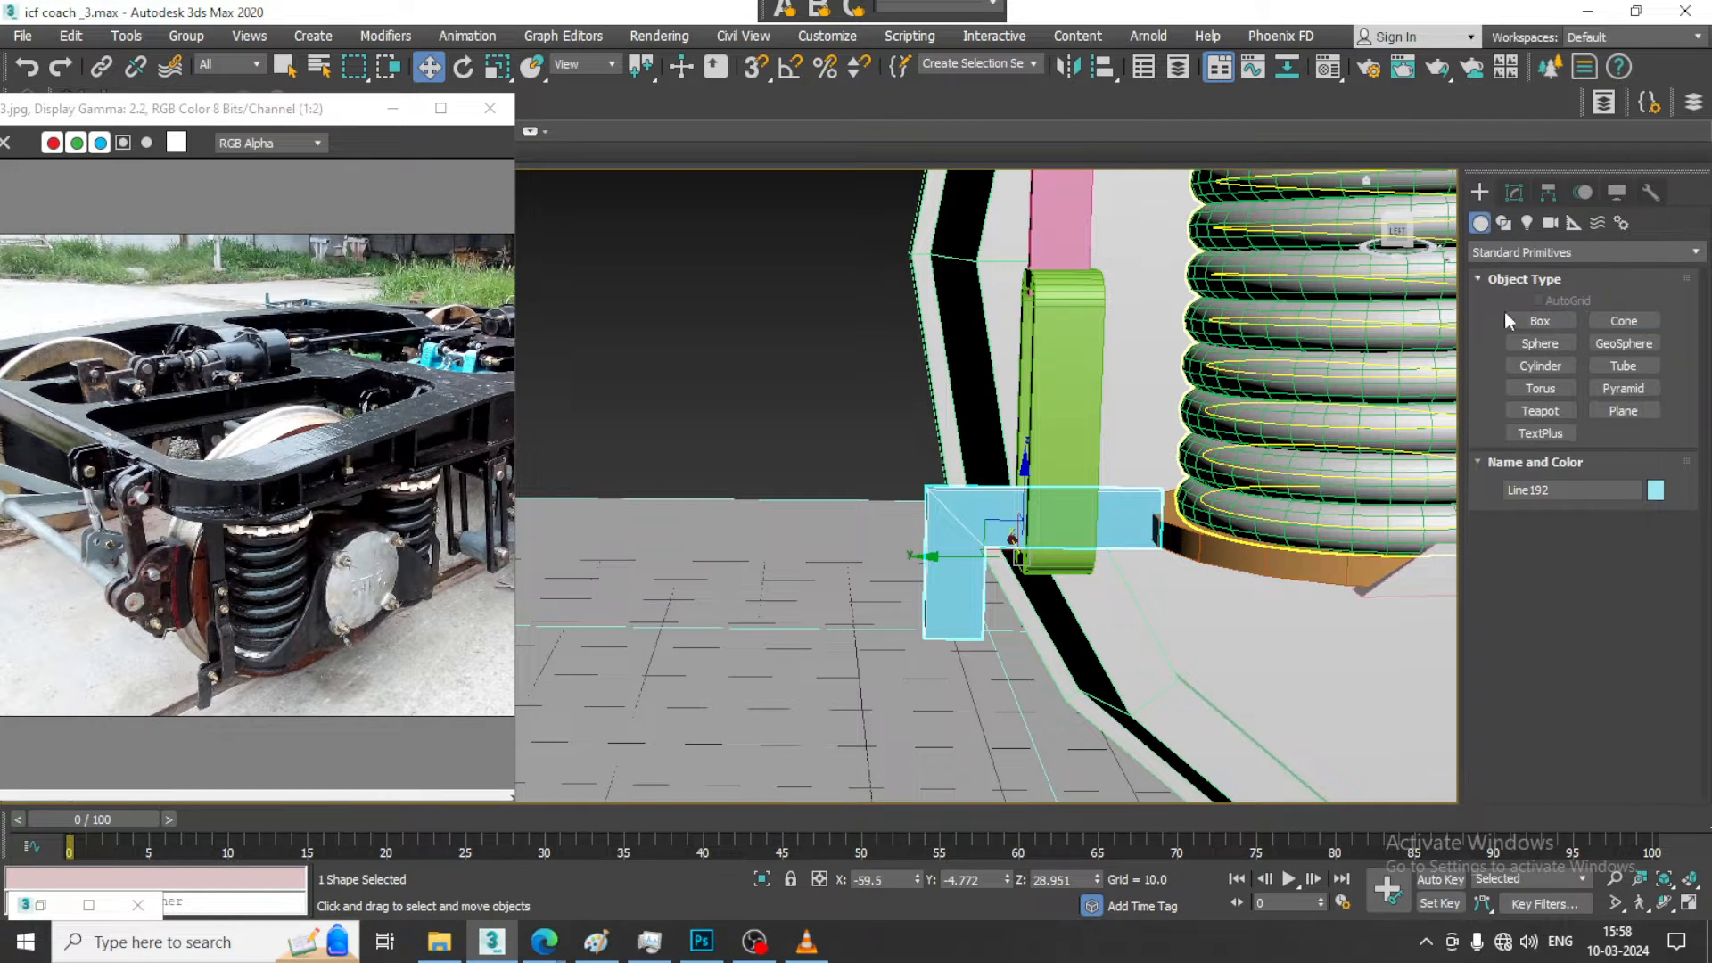
left_click(1547, 361)
scroll(988, 496, "up", 2)
middle_click_drag(986, 486, 986, 432)
scroll(981, 464, "up", 2)
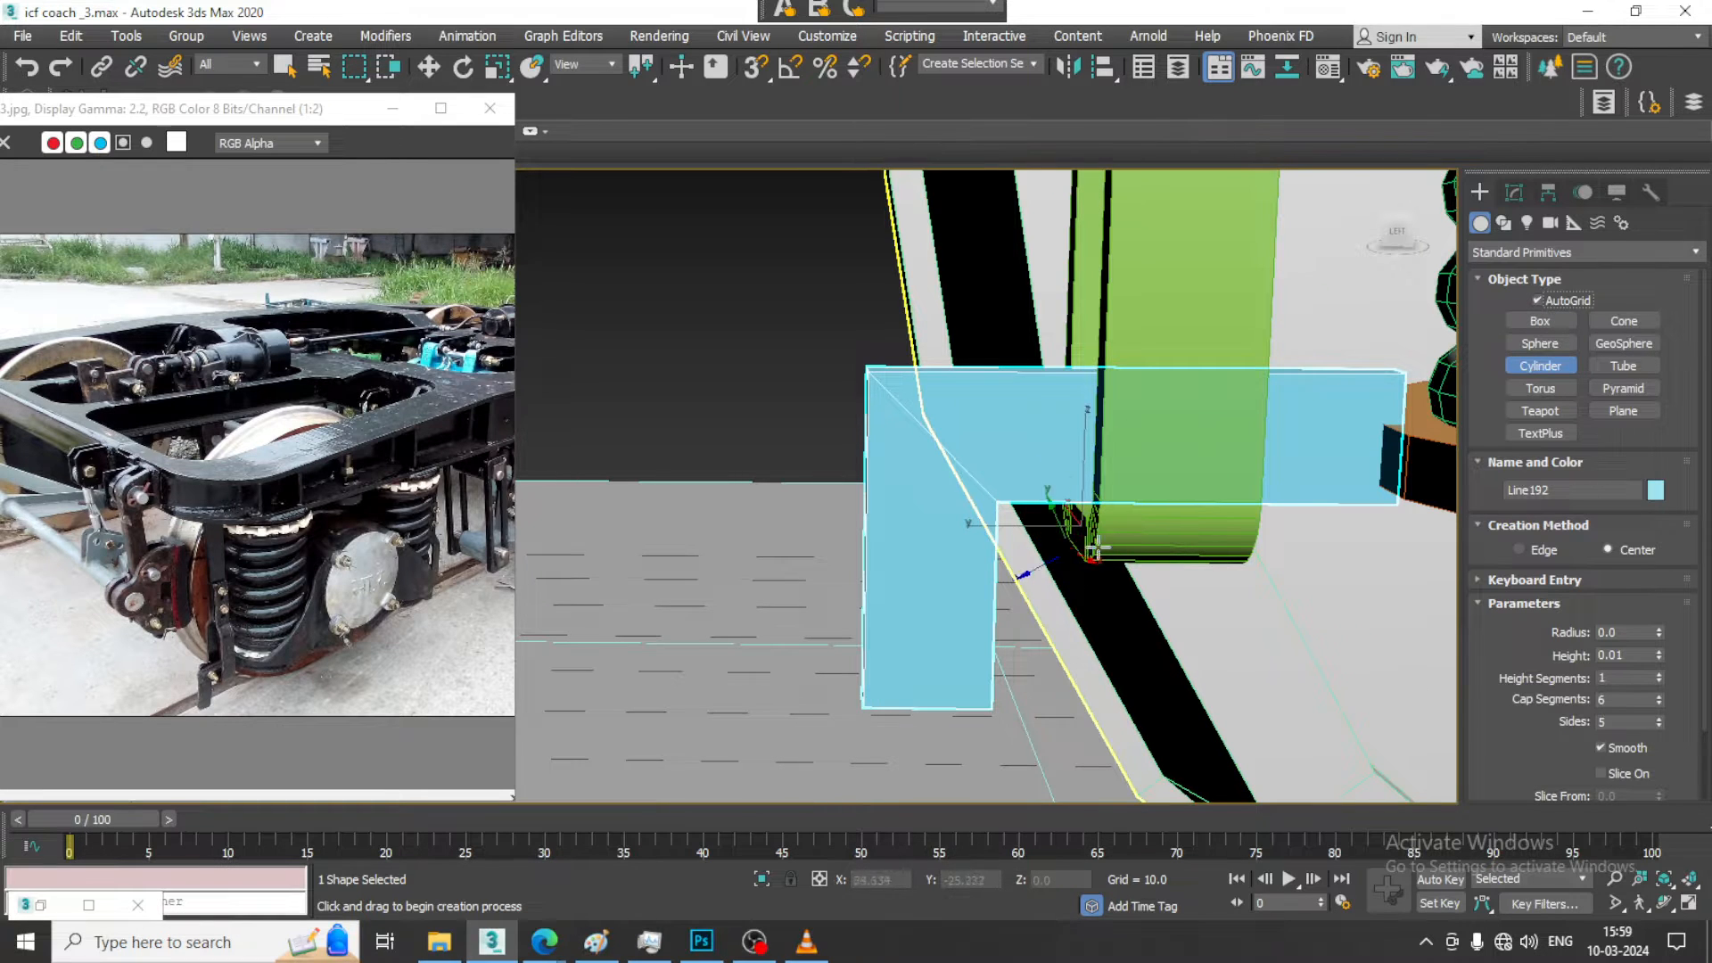
left_click_drag(933, 447, 936, 467)
left_click(938, 463)
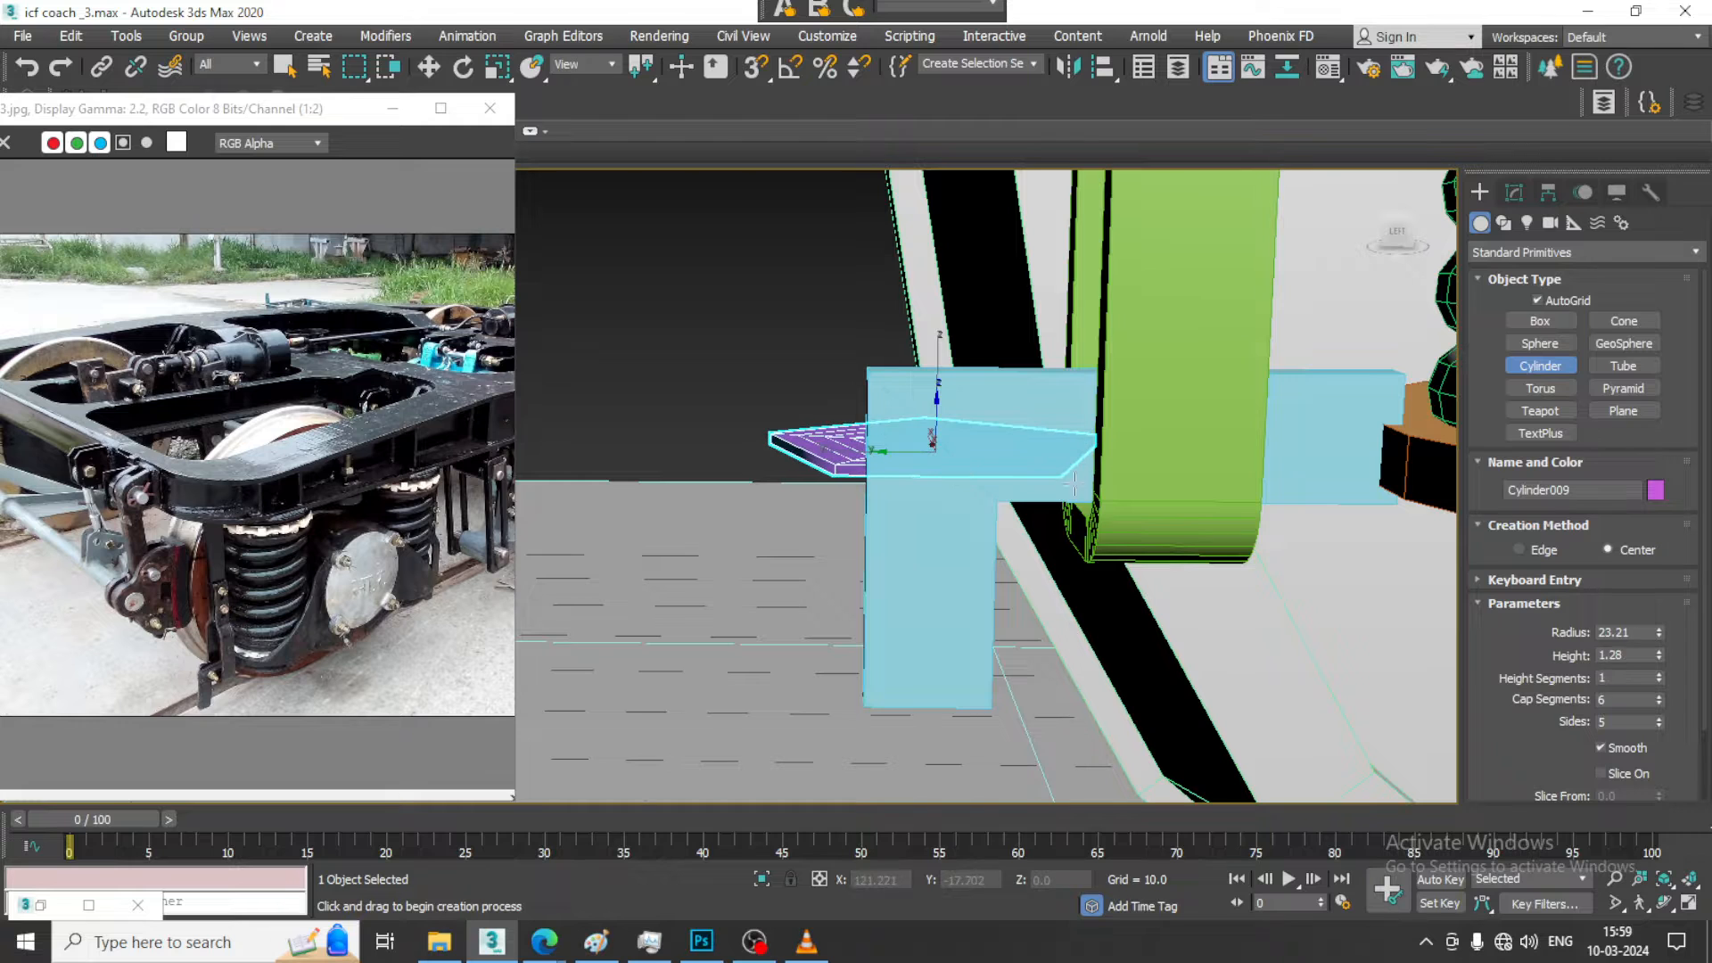
key("ctrl+z")
right_click(1104, 433)
Convert the L-shaped bracket to an editable poly
right_click(949, 401)
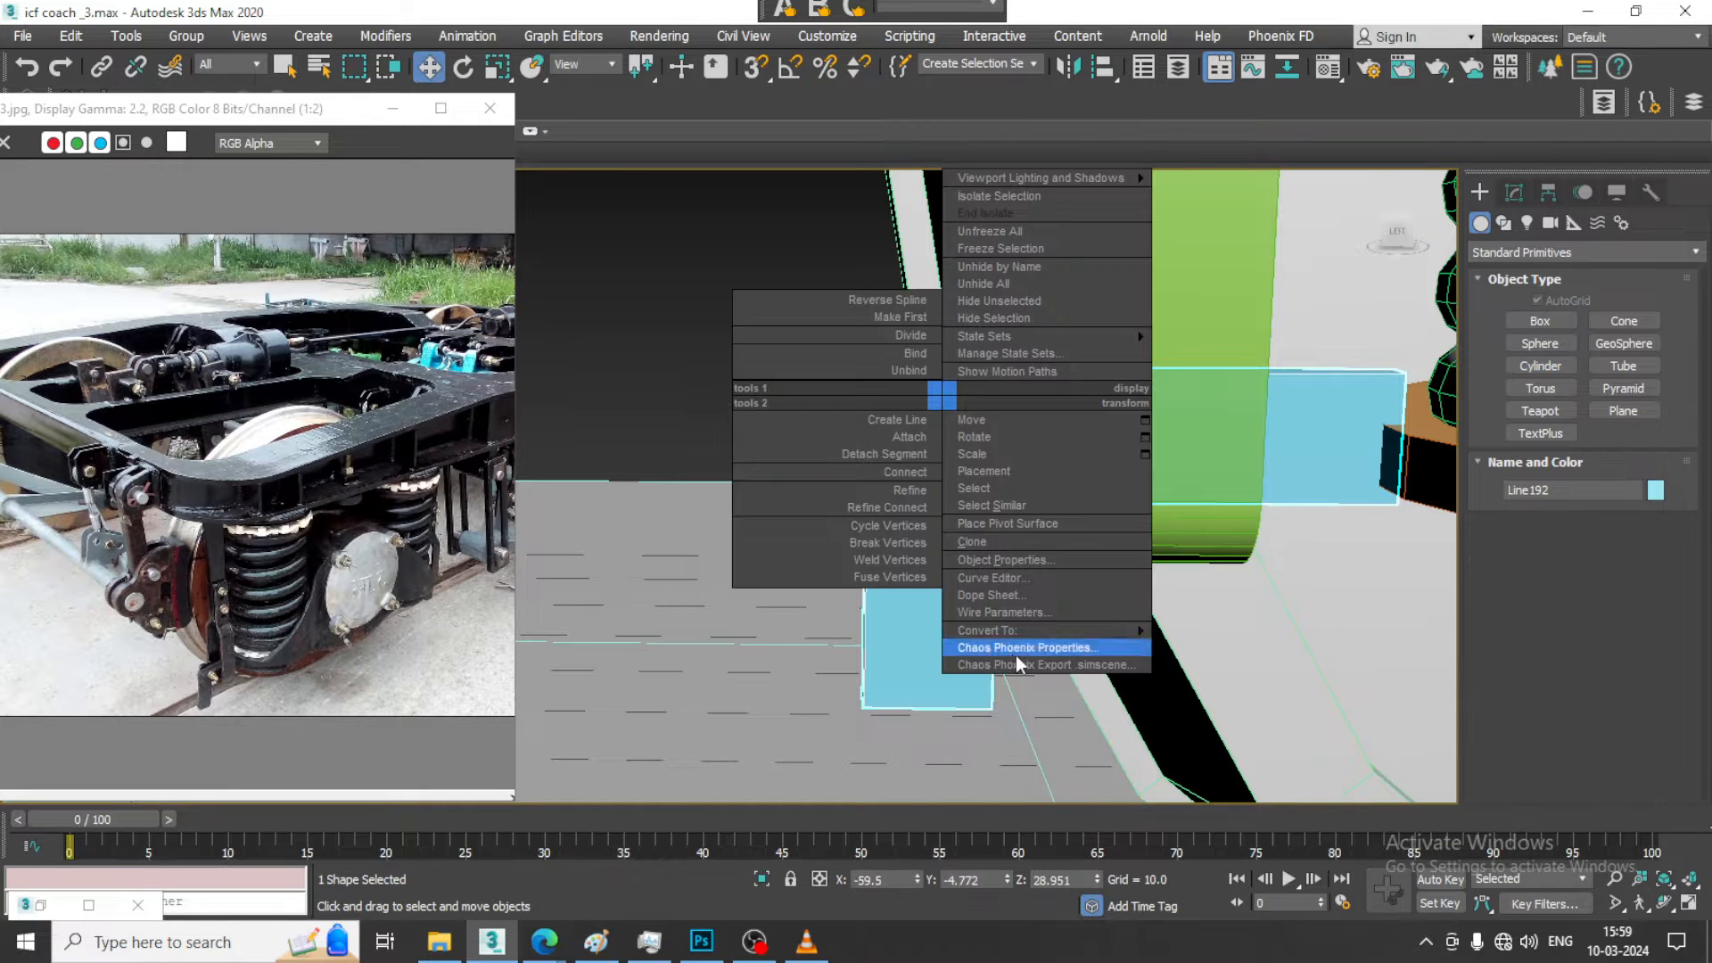
mouse_move(1038, 639)
left_click(1231, 665)
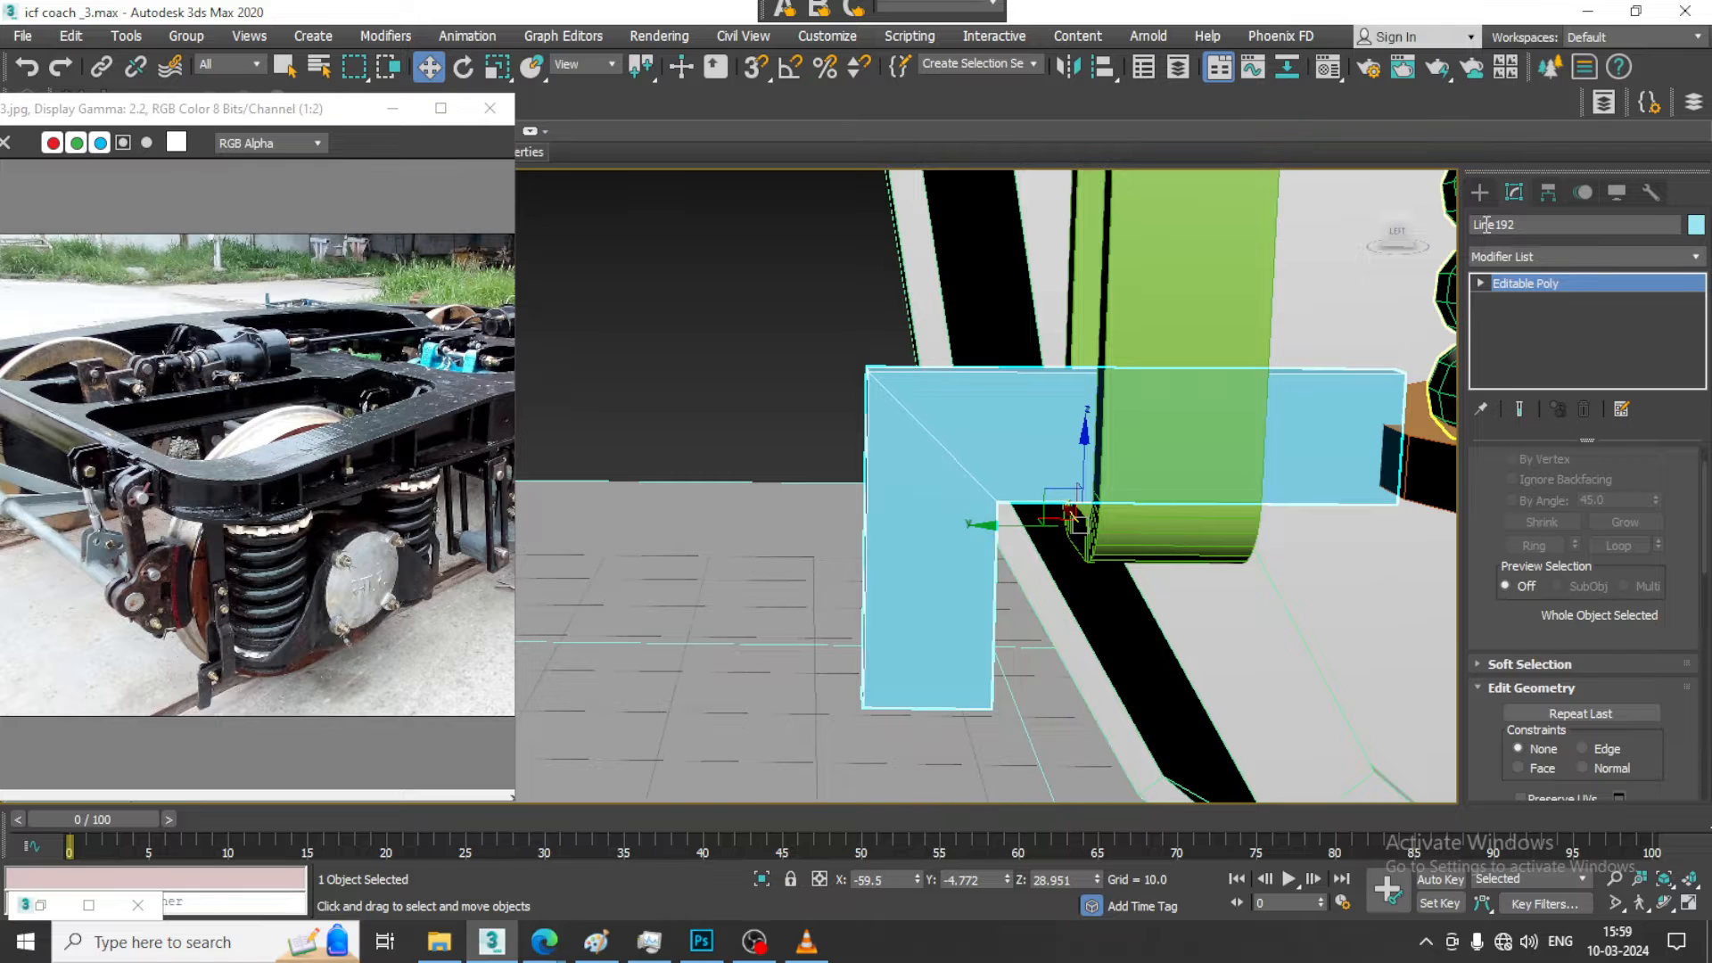
Draw a five-sided cylinder with AutoGrid on the bracket's corner face, radius about 0.79 and height about 1.08
left_click(1480, 192)
left_click(1540, 367)
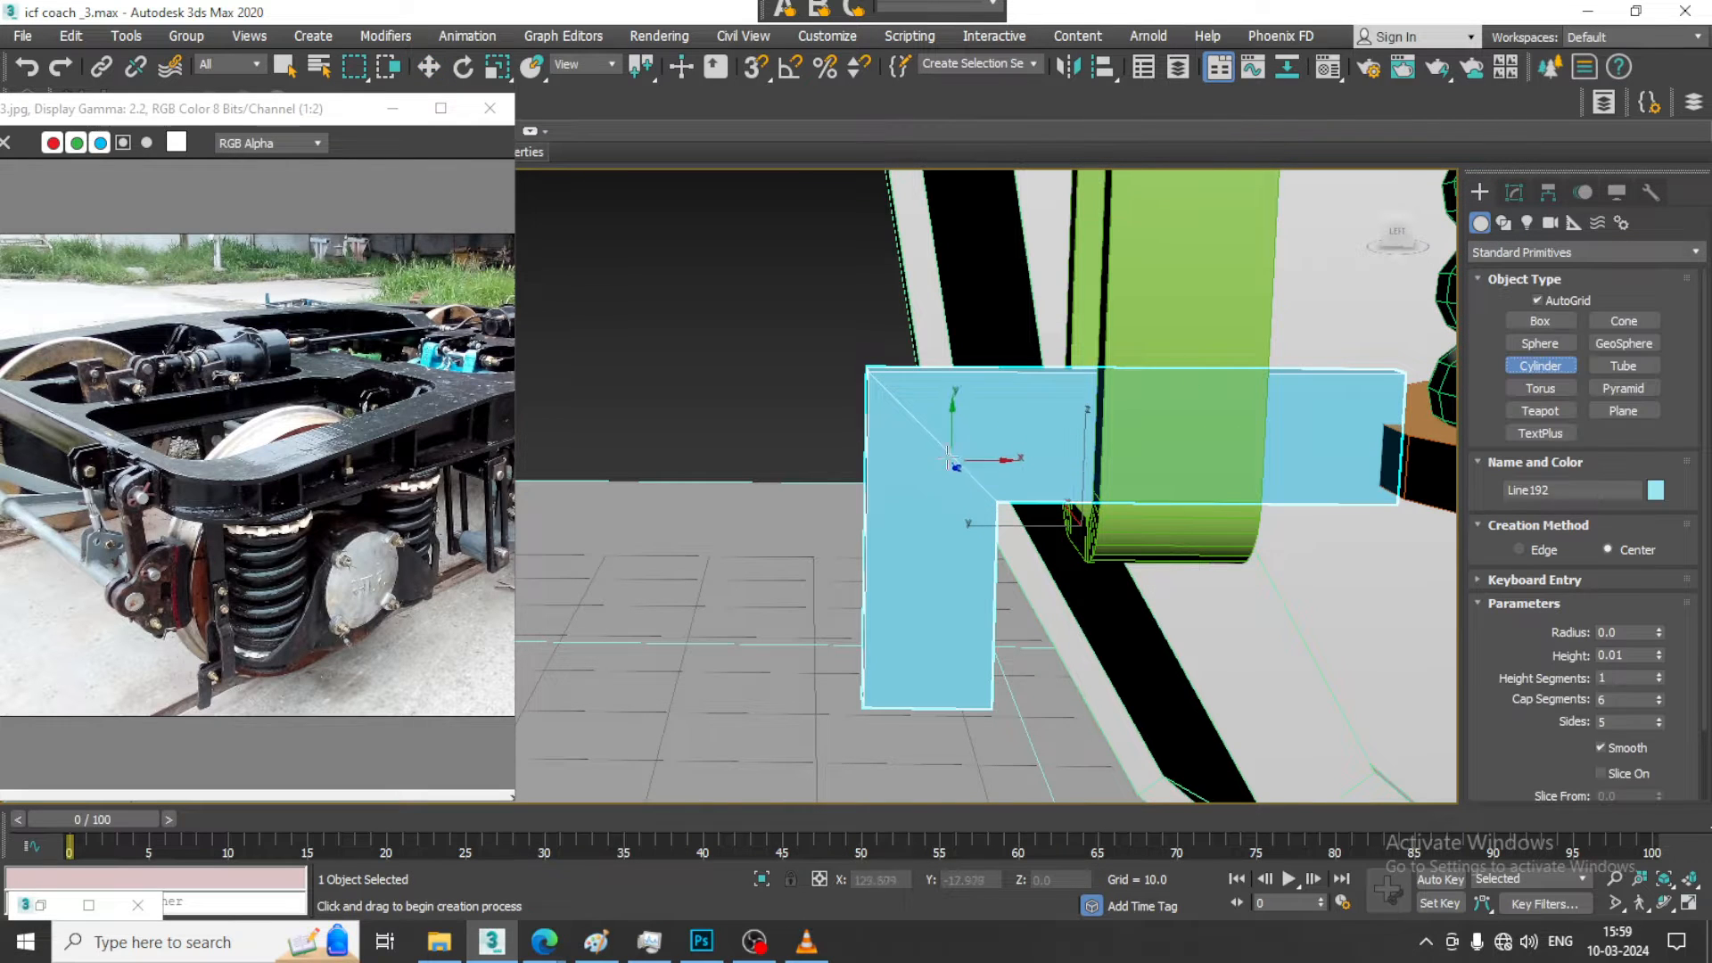
left_click_drag(948, 450, 969, 481)
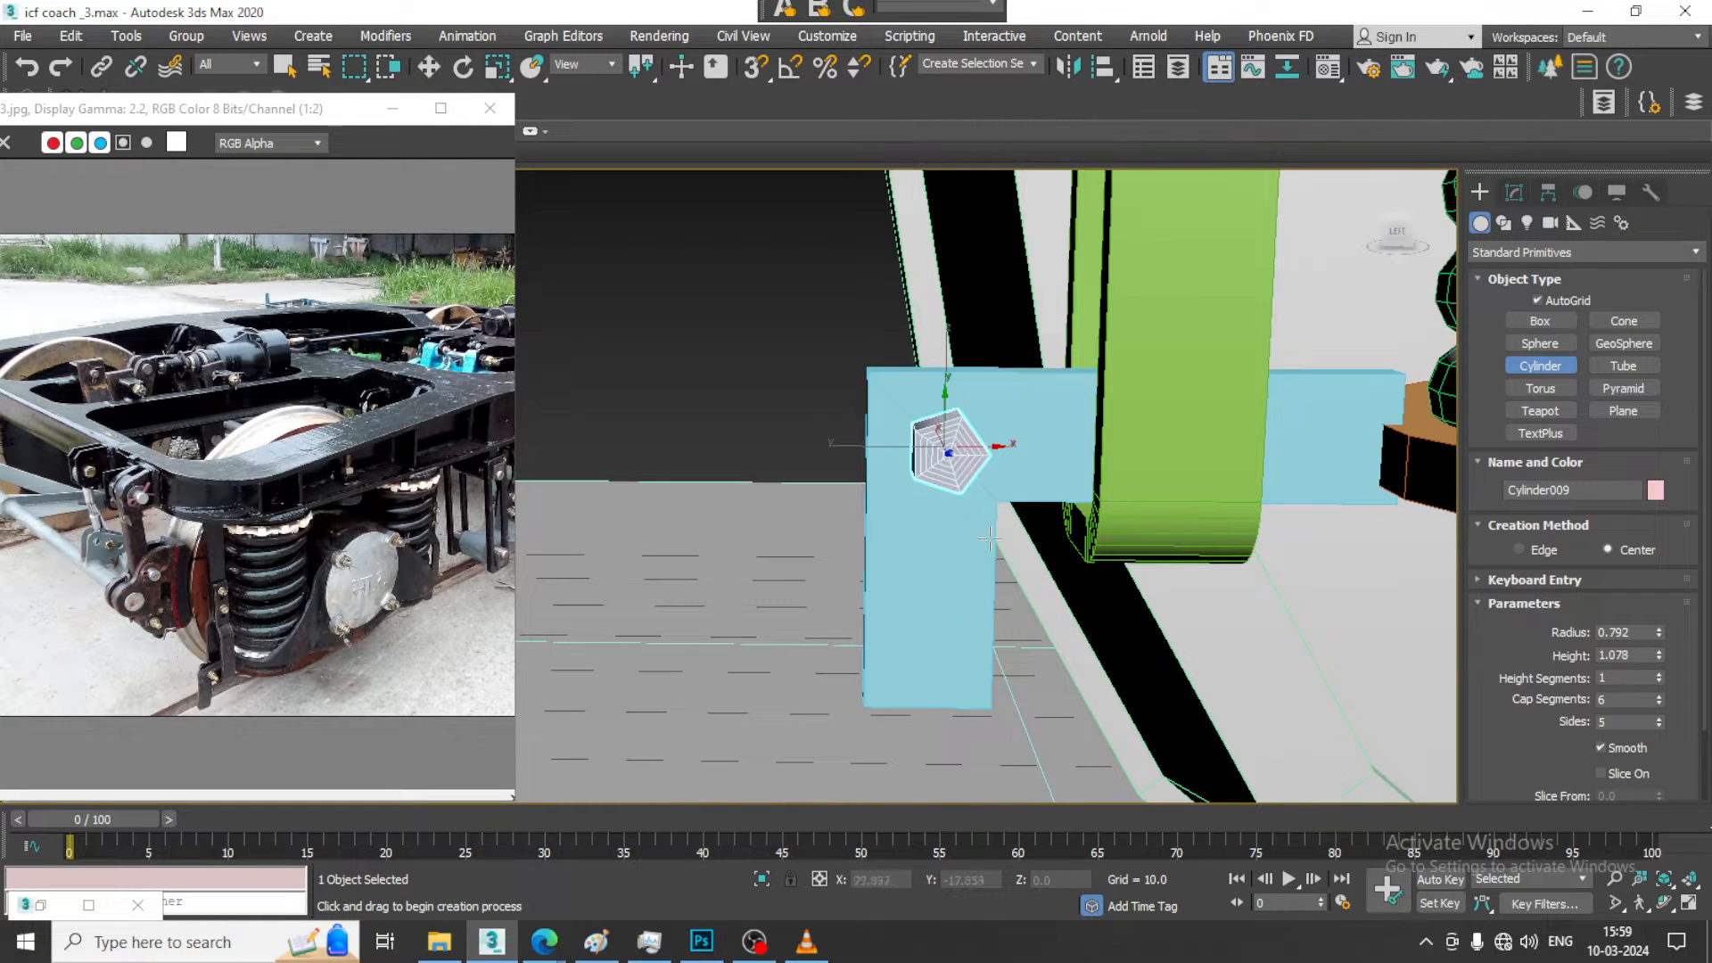
left_click(990, 539)
Set the cylinder's cap segments to 1 and sink it partly into the bracket, to X about -59.24
middle_click_drag(990, 538, 1100, 490, "alt")
scroll(1100, 490, "up", 3)
key("w")
left_click(1514, 191)
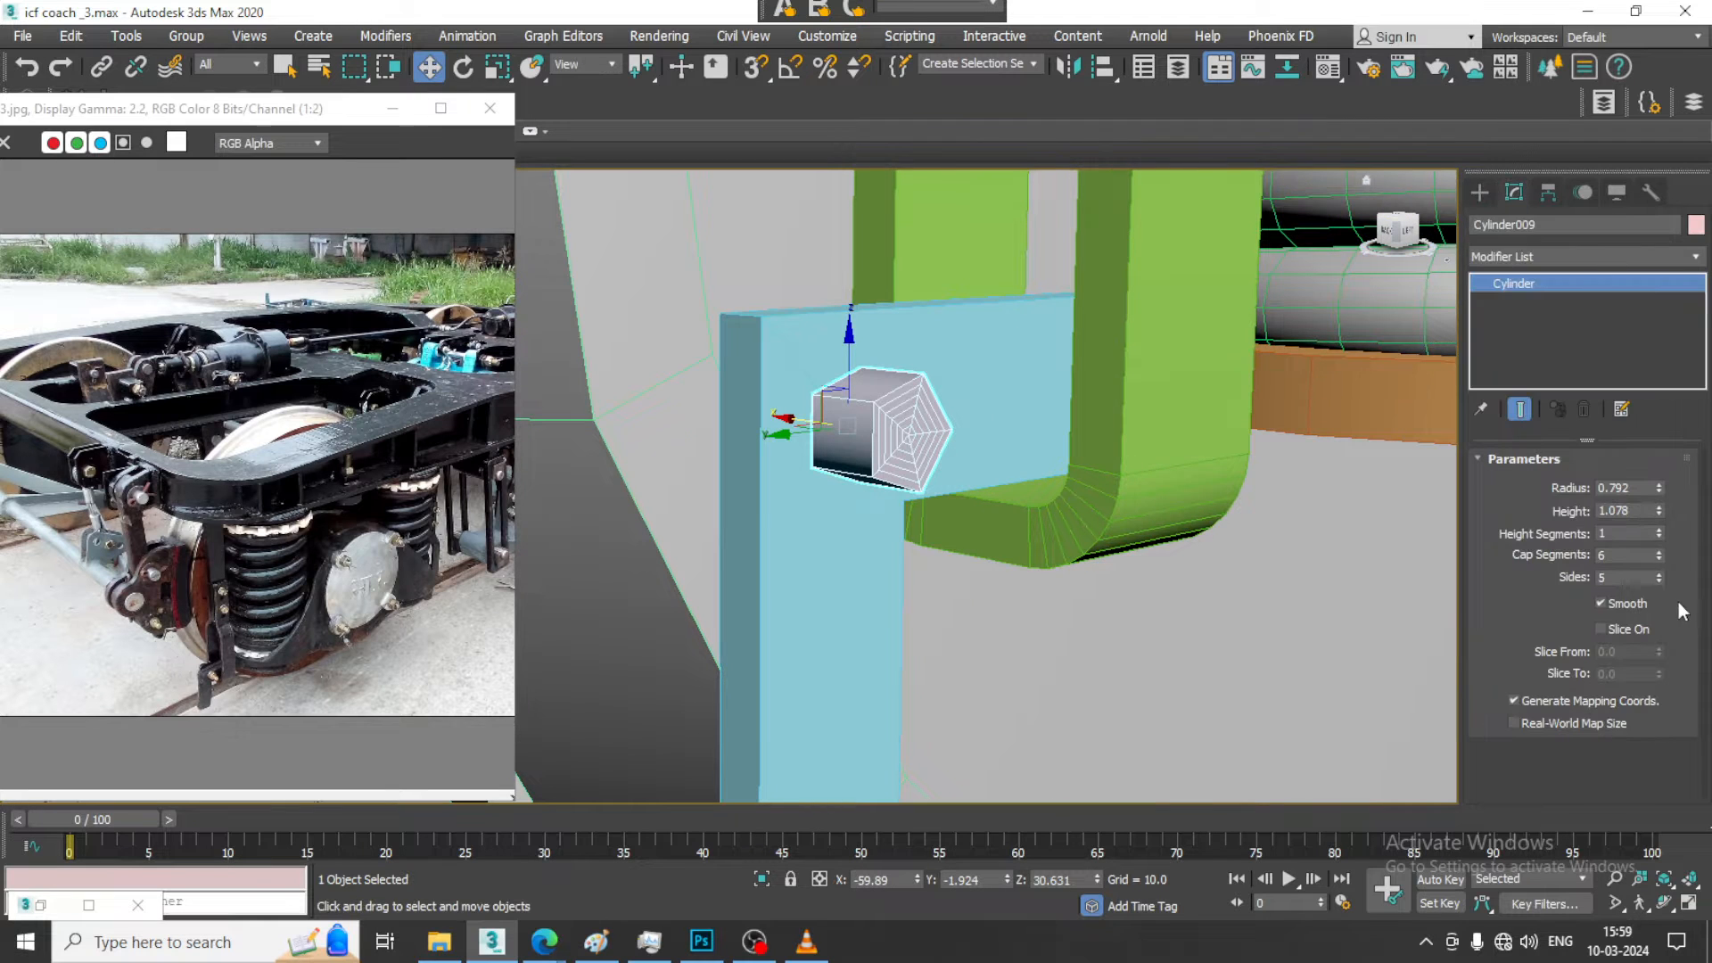
left_click_drag(1661, 557, 1663, 606)
scroll(865, 469, "up", 3)
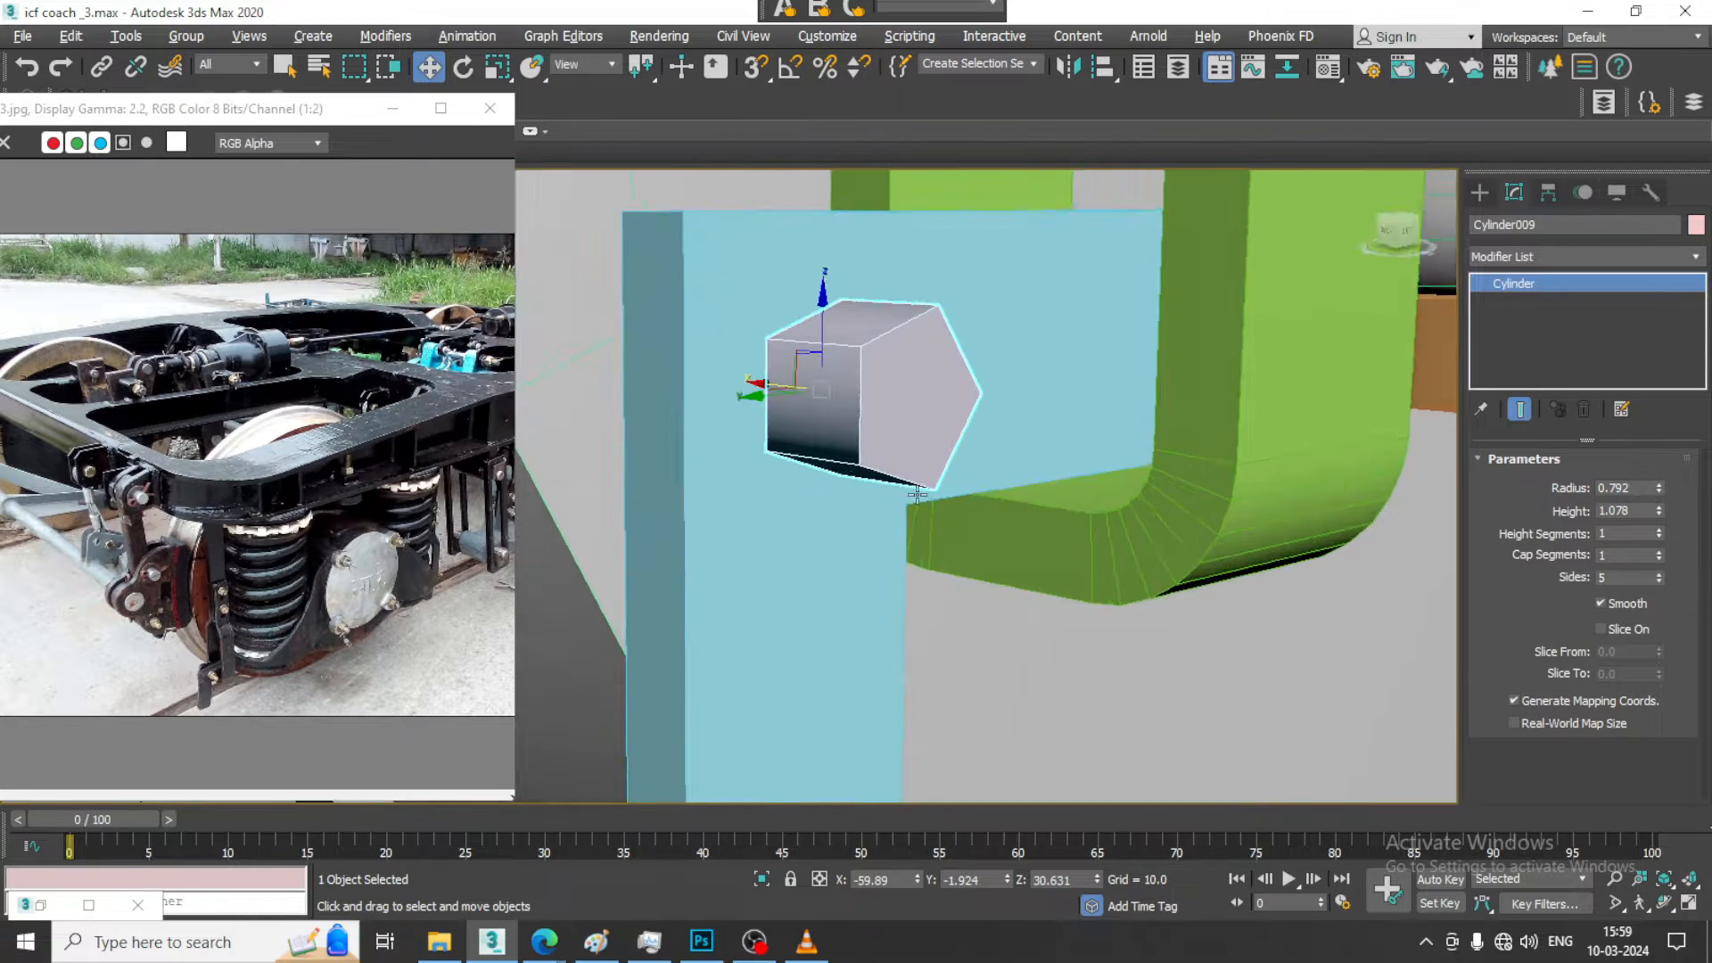
middle_click_drag(791, 446, 840, 442, "alt")
left_click_drag(752, 385, 687, 377)
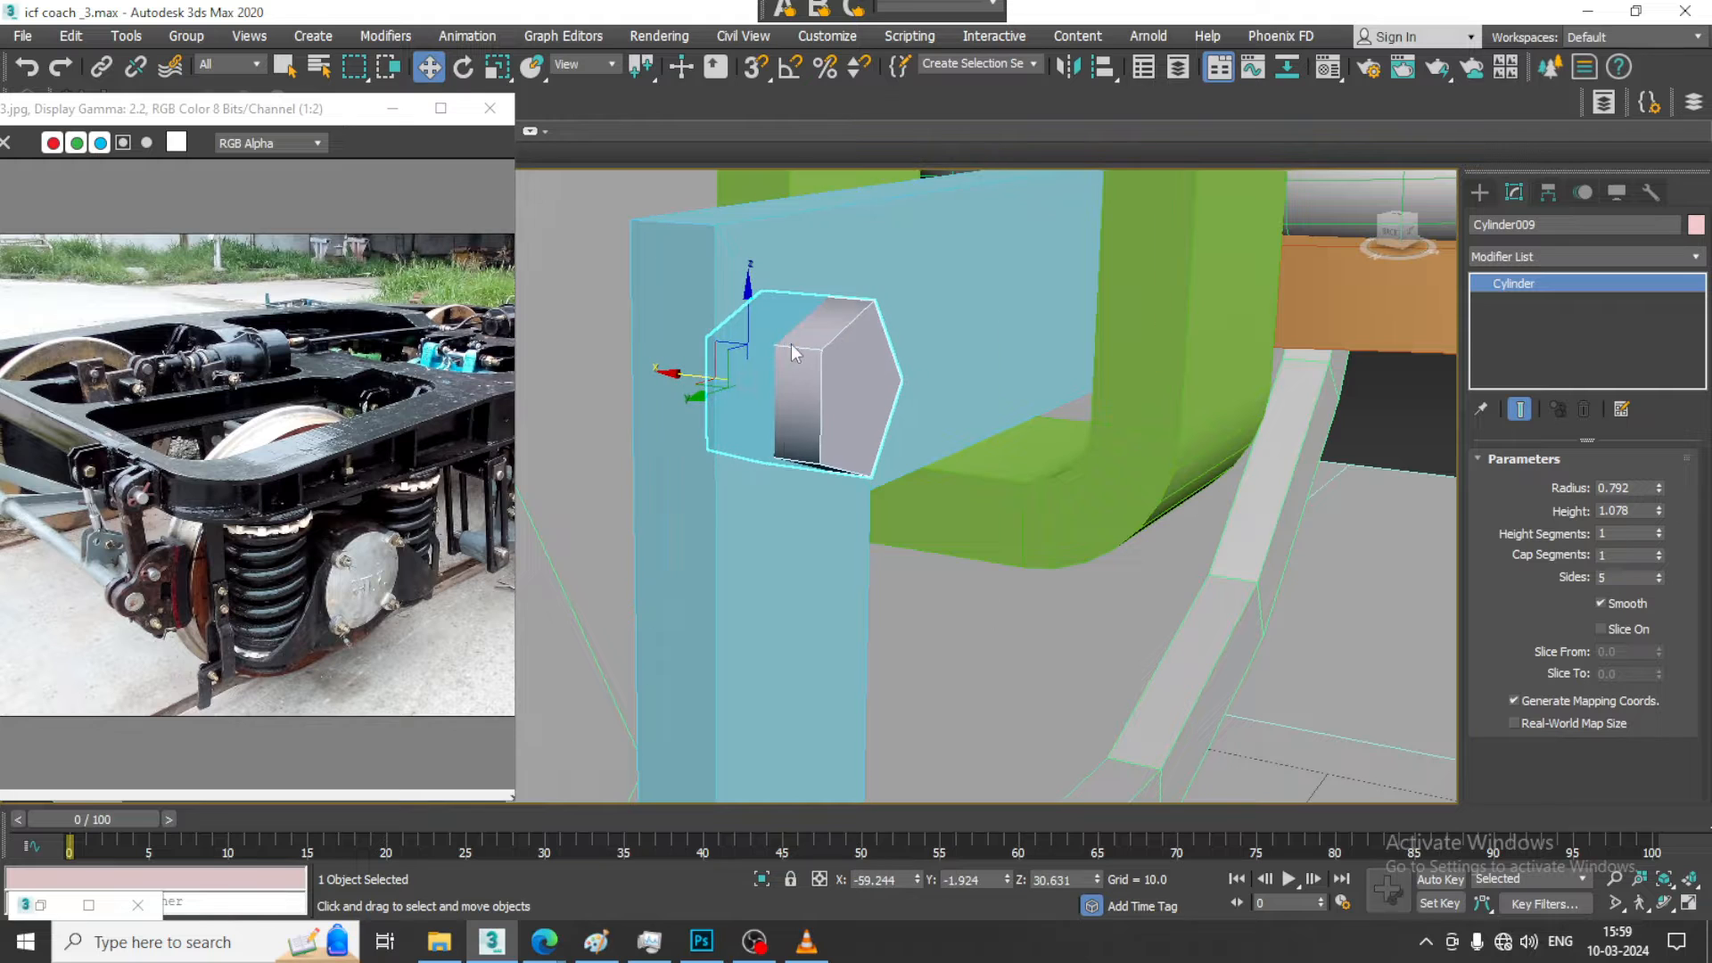
Convert the cylinder to an editable poly and inset its outer end face by 0.268
right_click(789, 342)
mouse_move(892, 572)
left_click(1124, 591)
key("4")
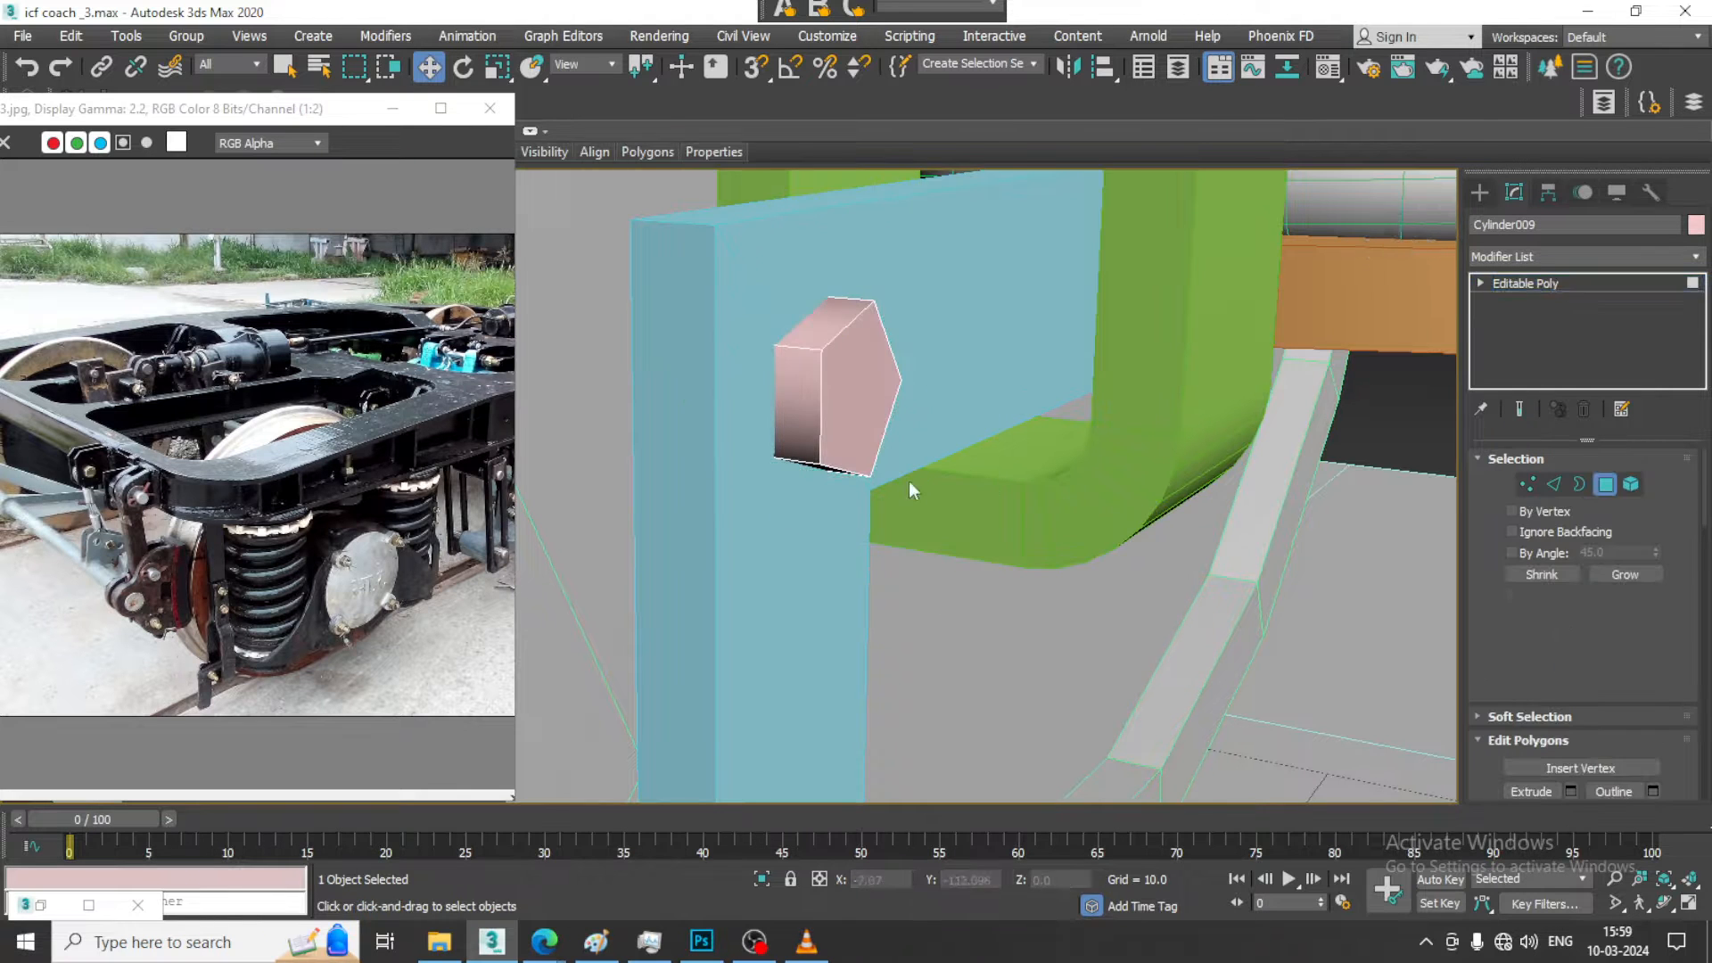
left_click(863, 385)
middle_click_drag(943, 437, 1015, 504, "alt")
scroll(1597, 709, "down", 3)
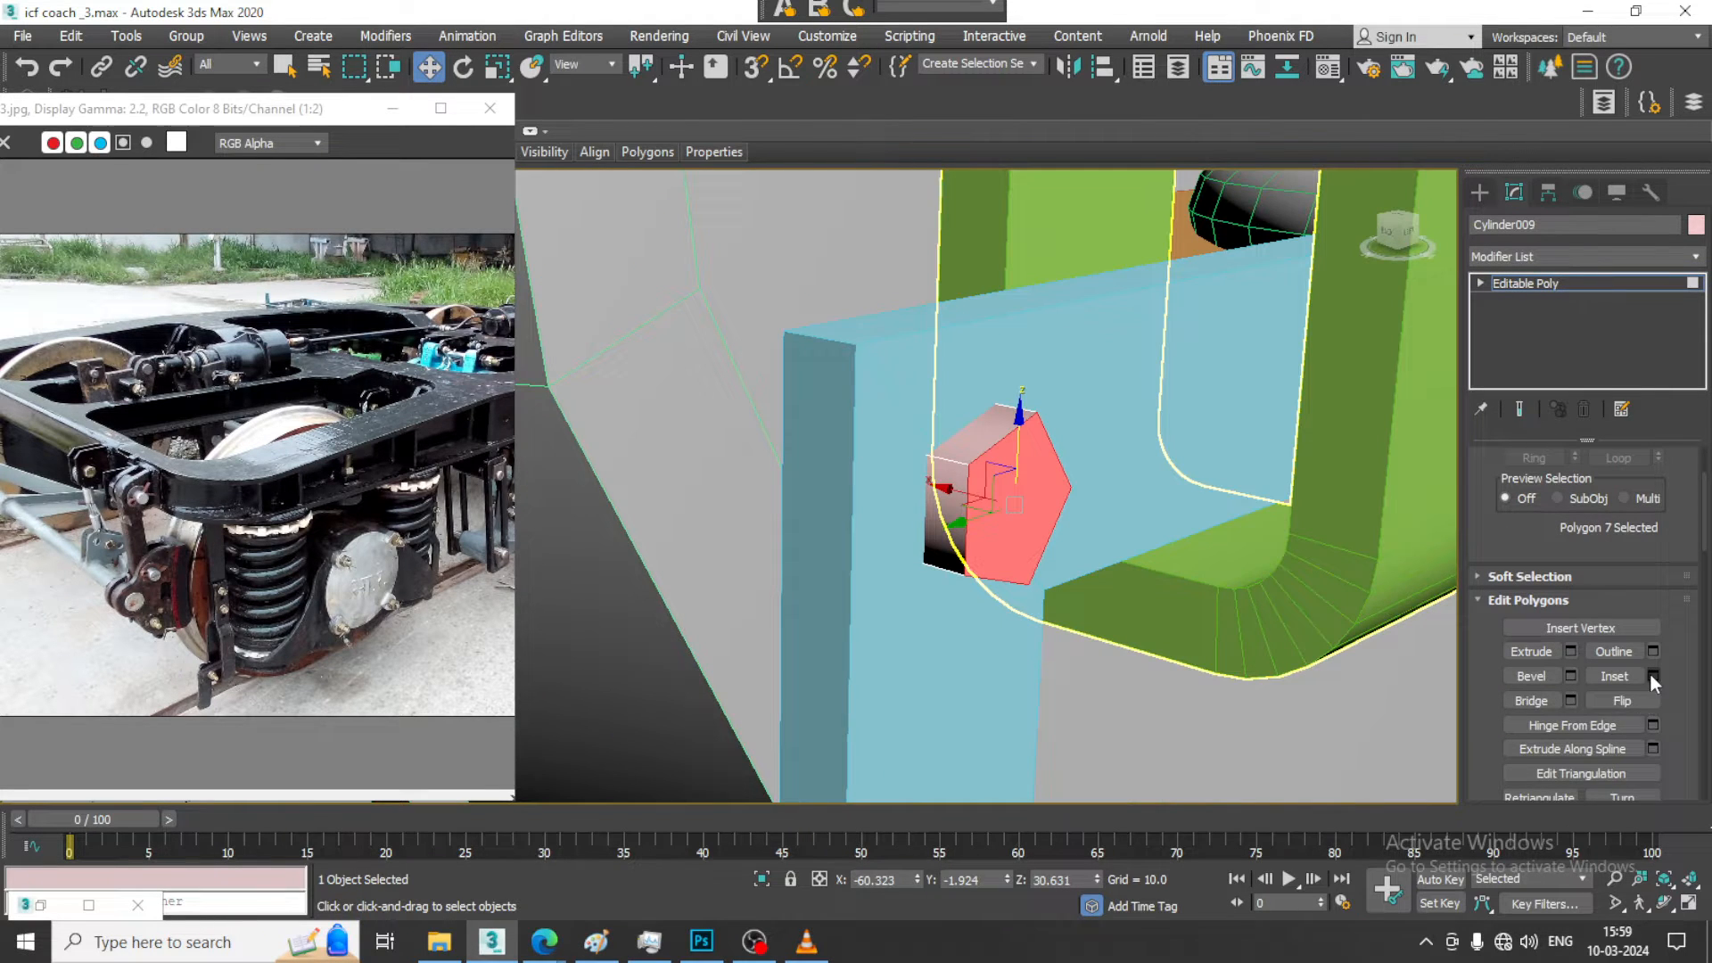
left_click(1652, 676)
left_click_drag(744, 526, 760, 527)
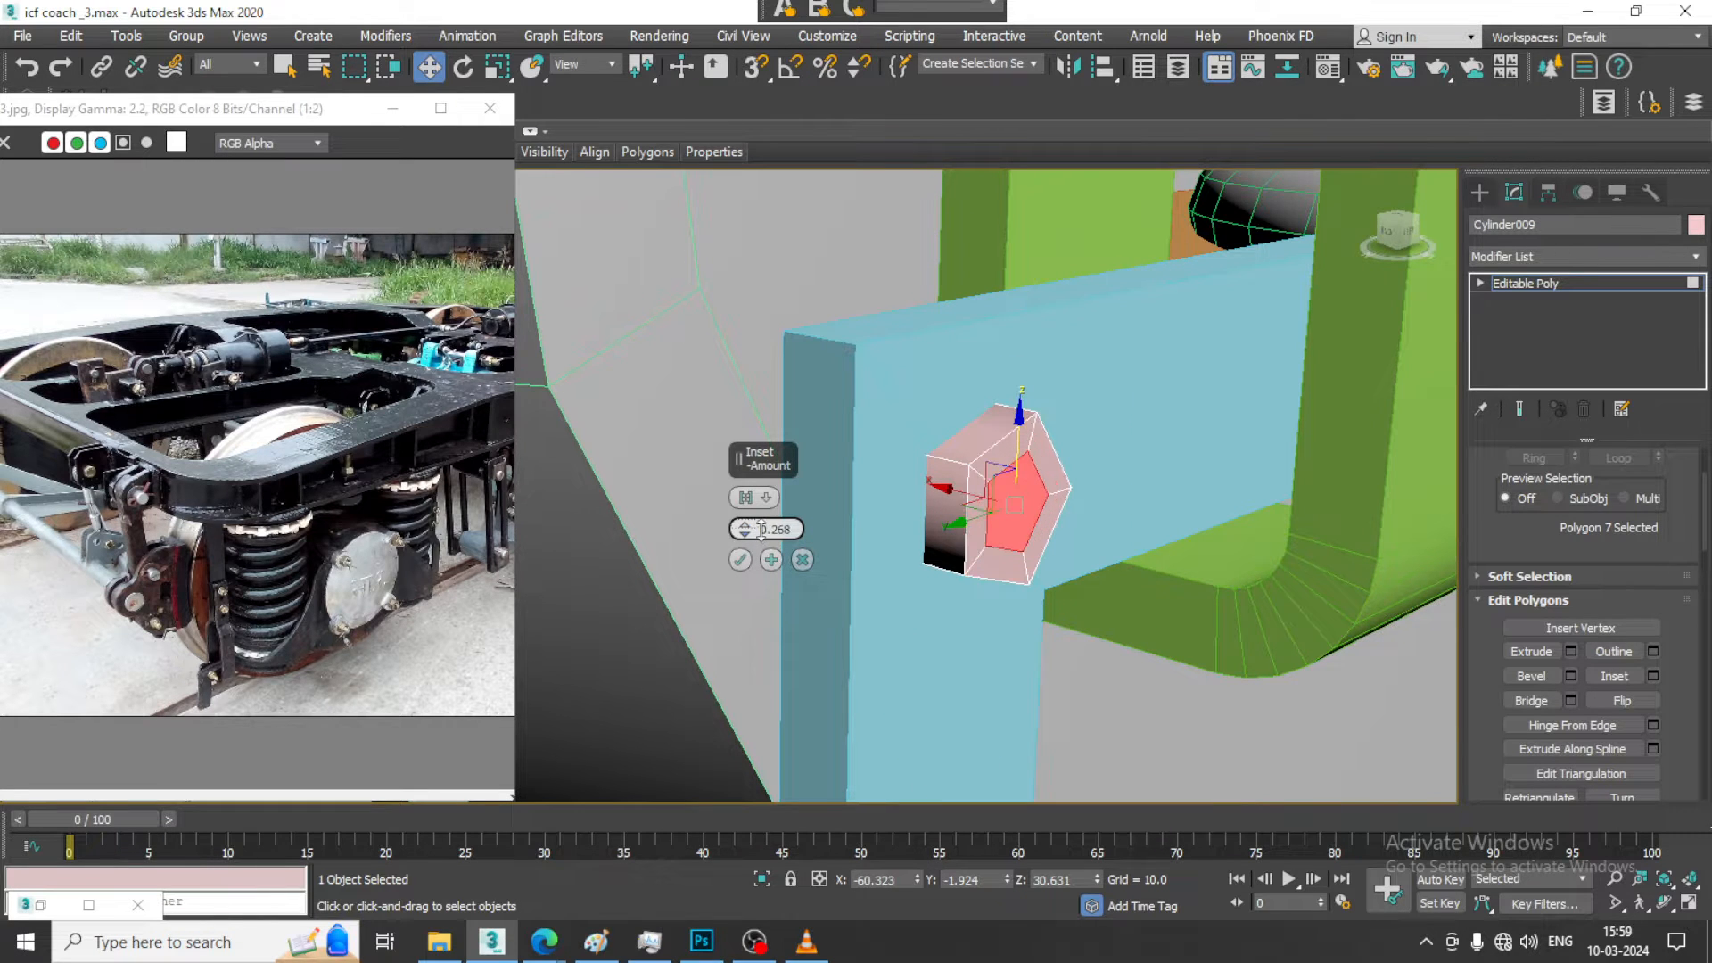
left_click(741, 558)
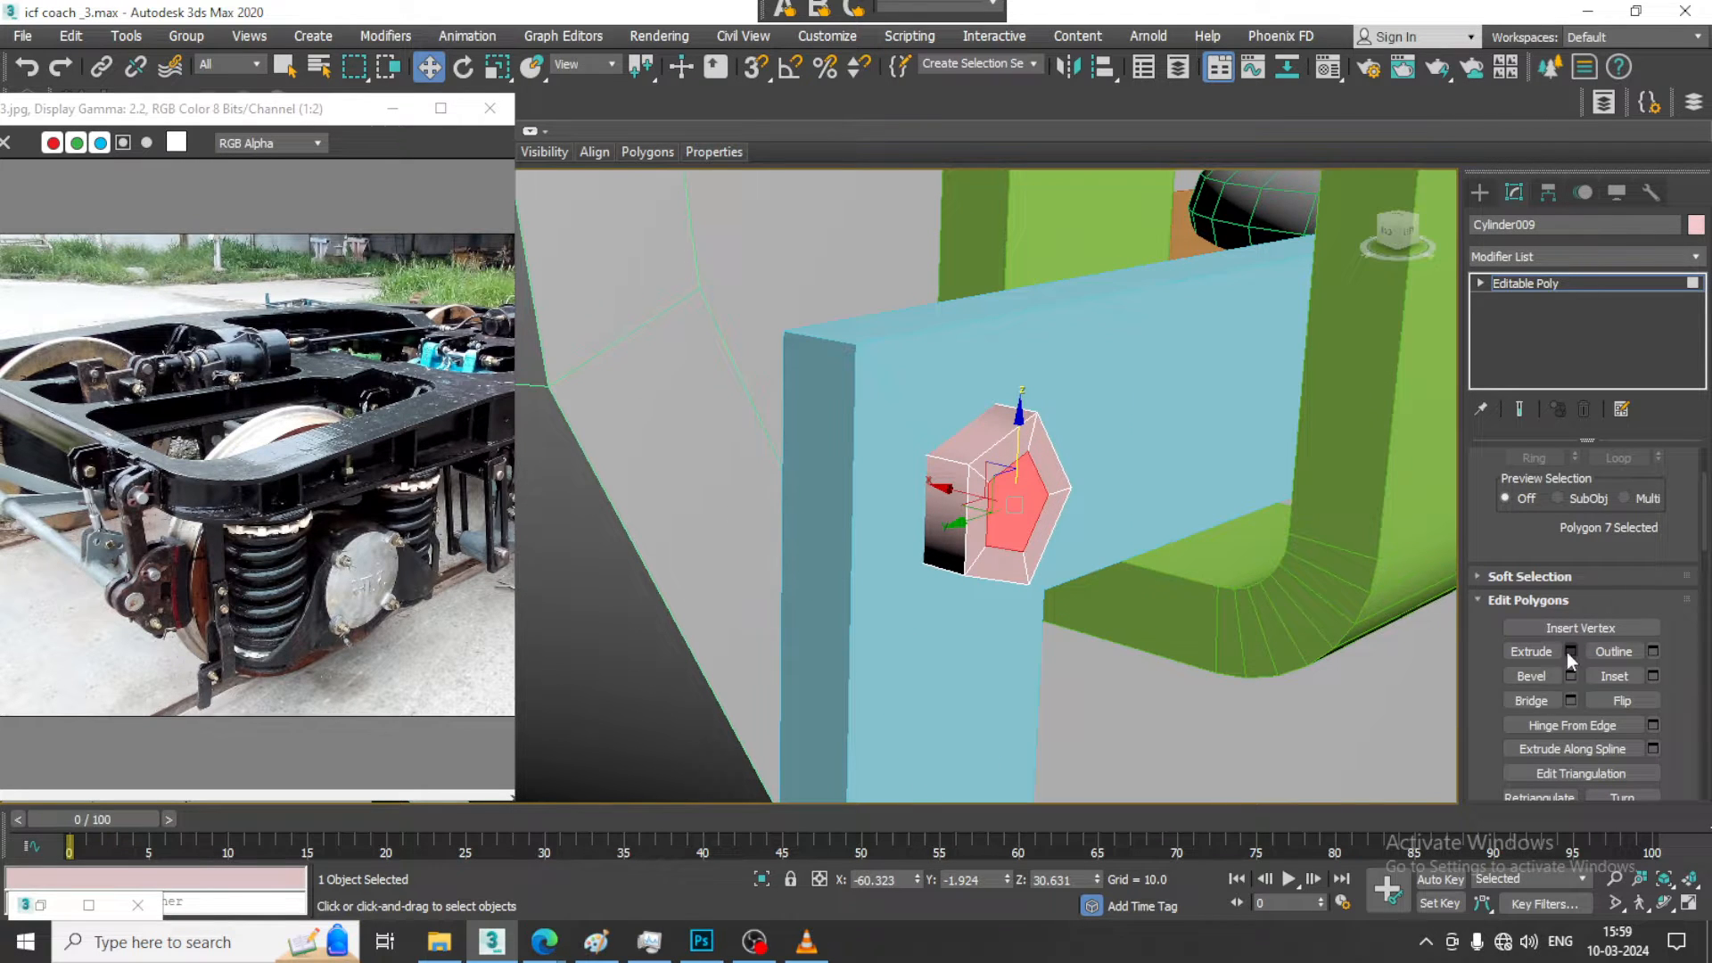
Extrude the inset face outward to form the bolt's tip and leave polygon editing
left_click(1571, 651)
left_click_drag(754, 577, 795, 618)
left_click(744, 560)
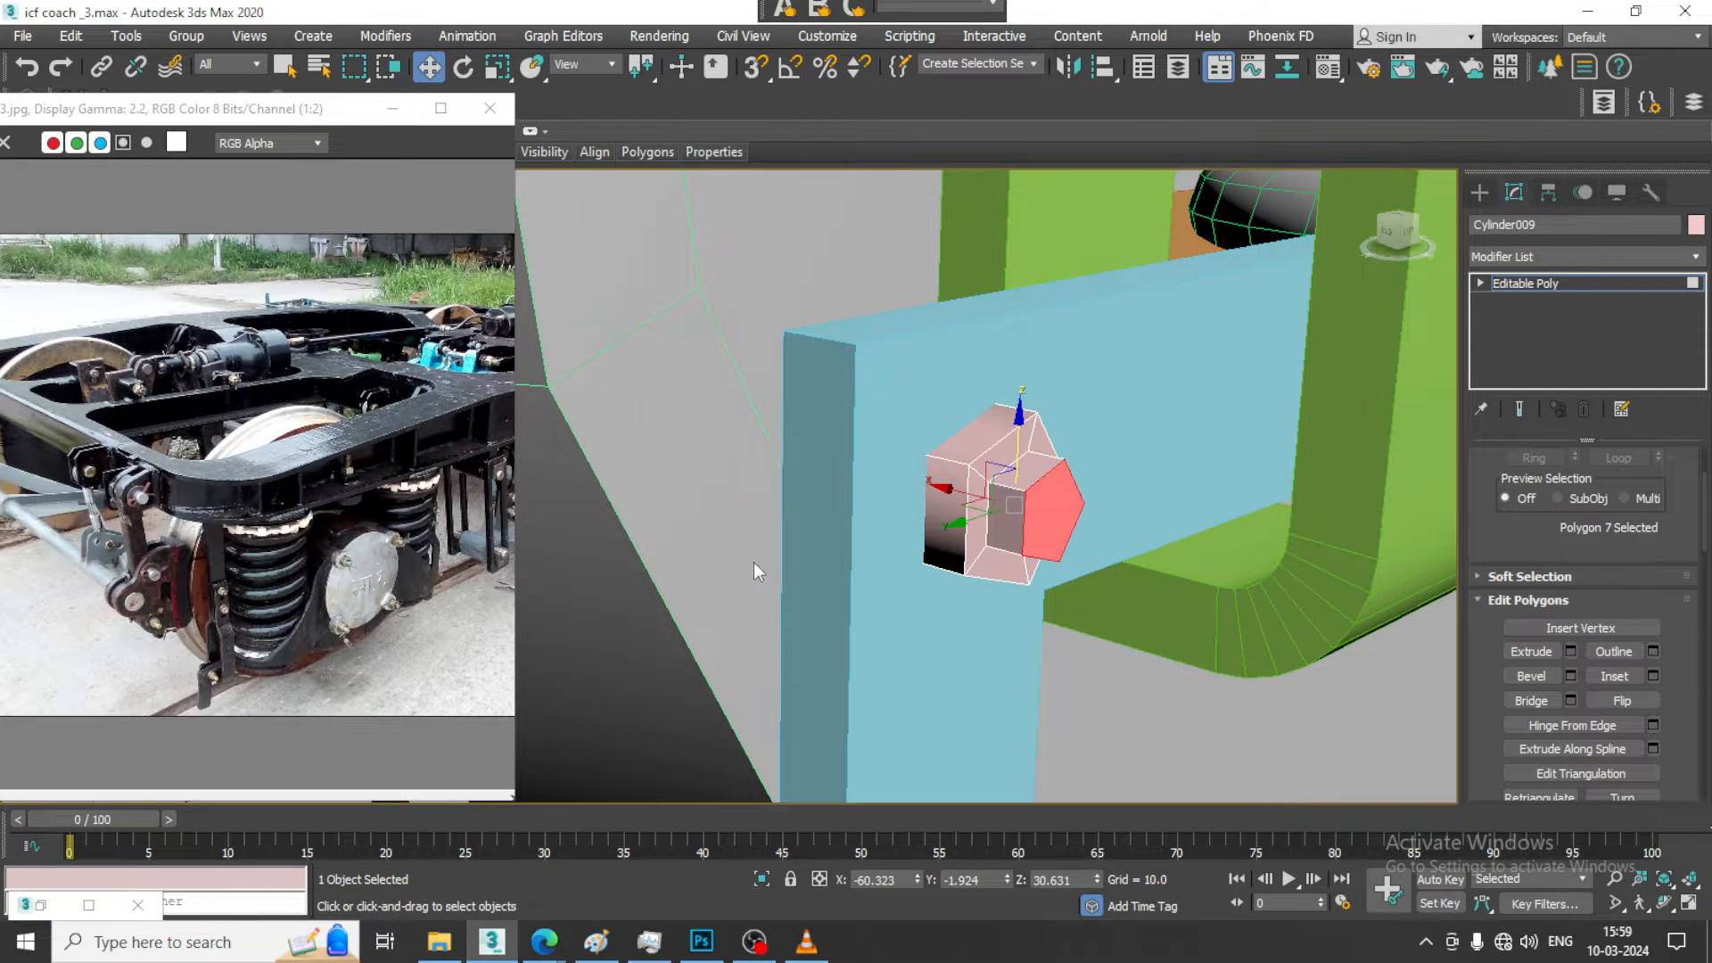
scroll(1005, 554, "down", 6)
middle_click_drag(1004, 554, 1053, 509, "alt")
left_click(1552, 279)
scroll(1008, 512, "down", 8)
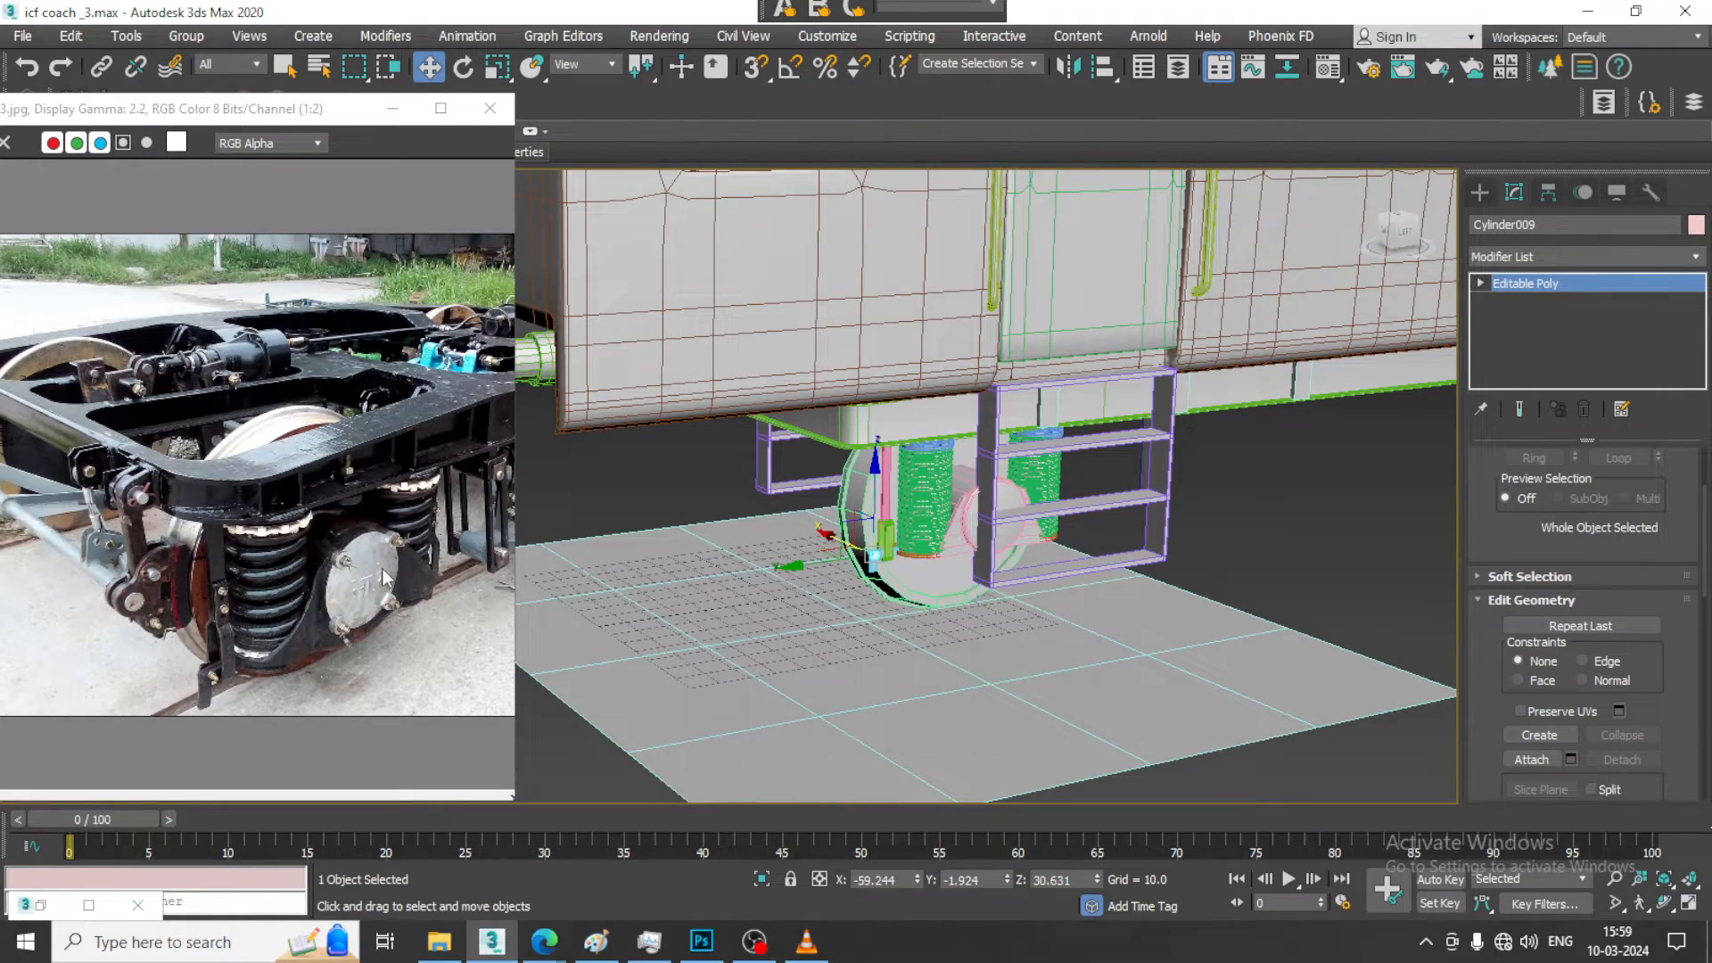
Copy the bracket's bolt along the Y axis to the round axle cover, at Y about -41.41
scroll(1073, 530, "up", 10)
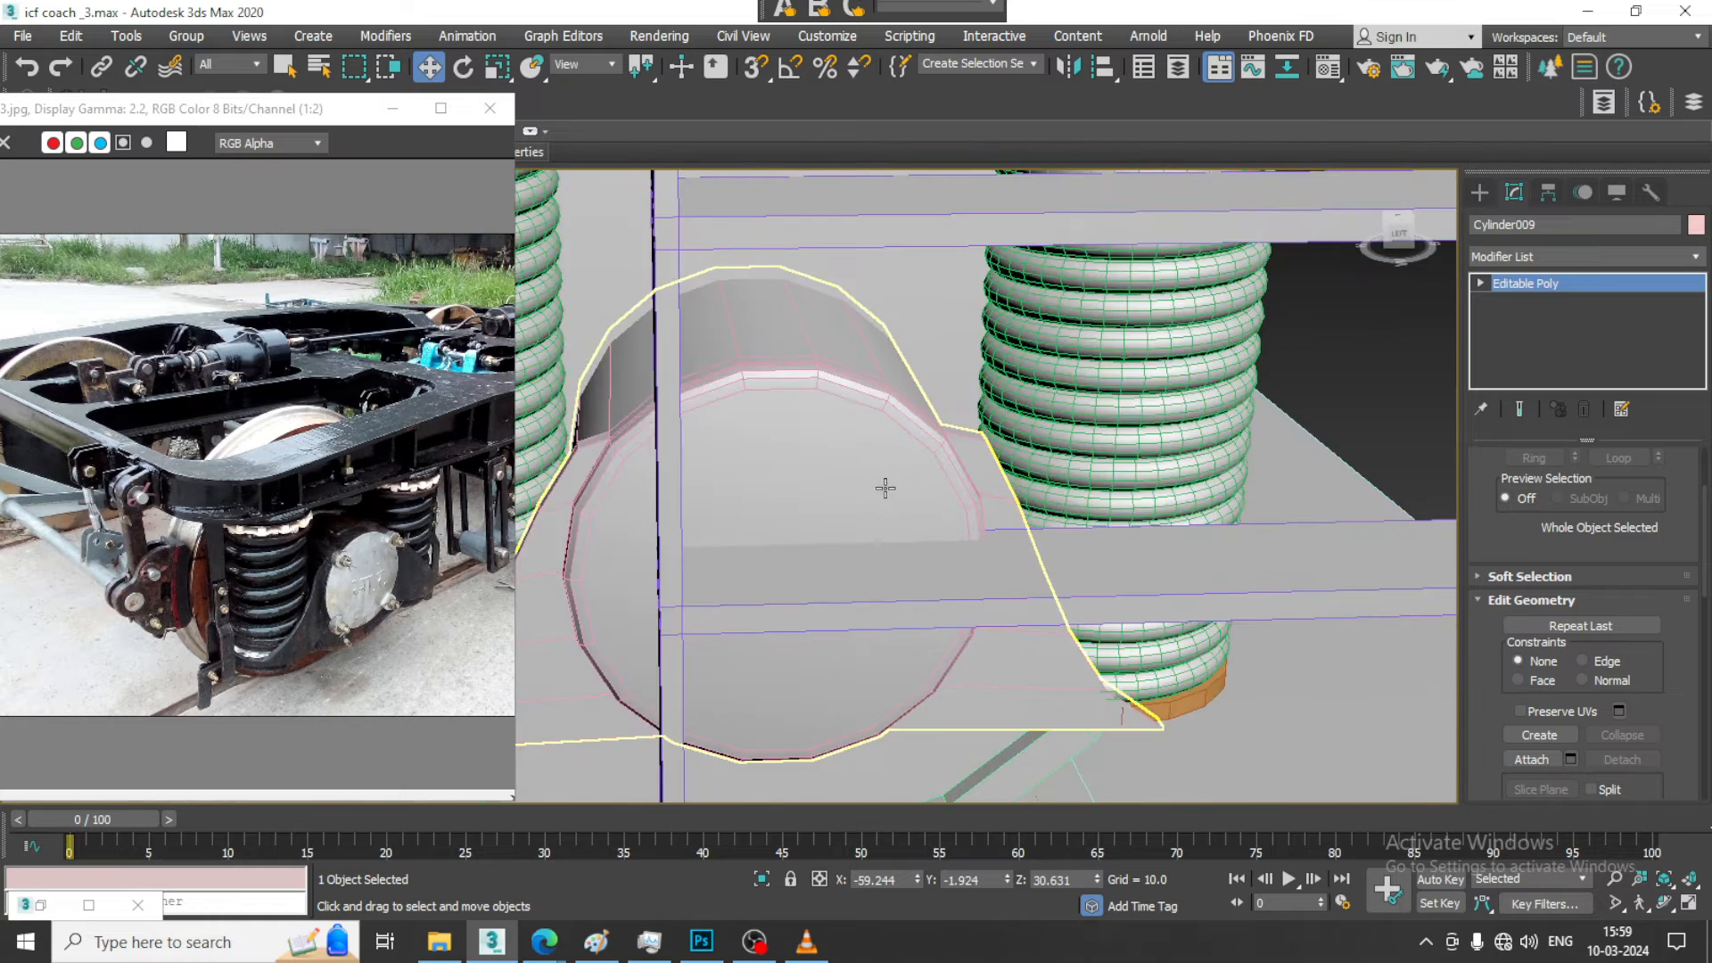
scroll(885, 488, "down", 3)
middle_click_drag(886, 489, 1262, 411)
scroll(785, 578, "up", 3)
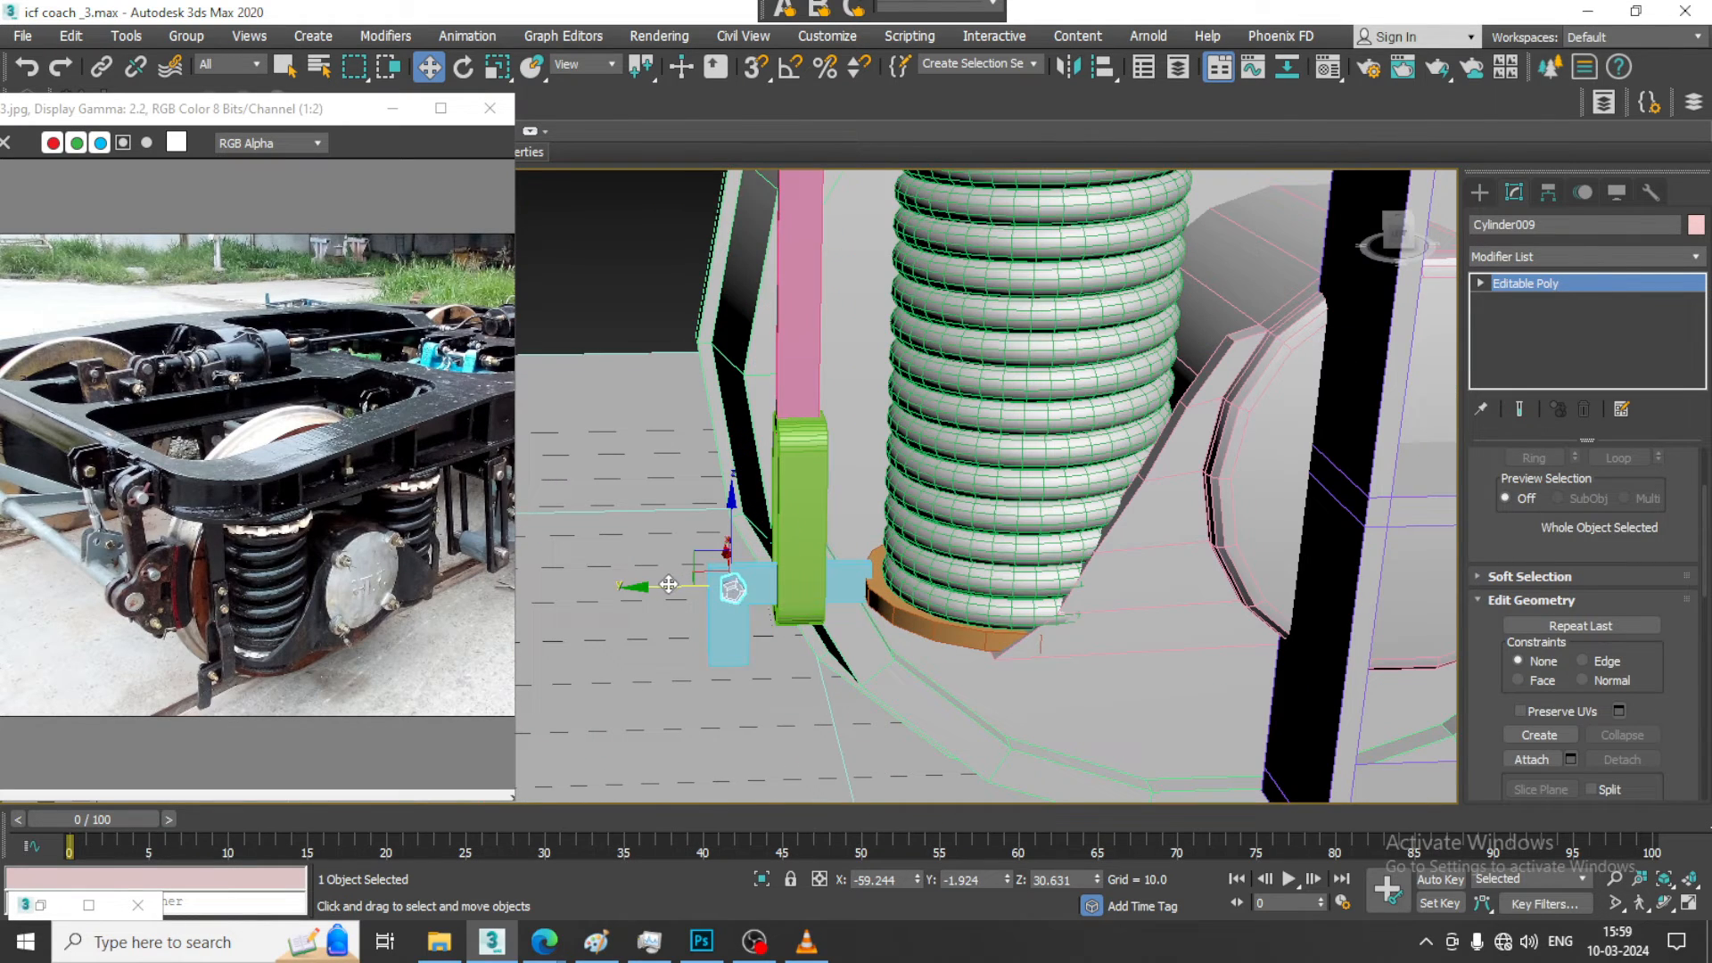
left_click_drag(669, 584, 1253, 573, "shift")
left_click(874, 571)
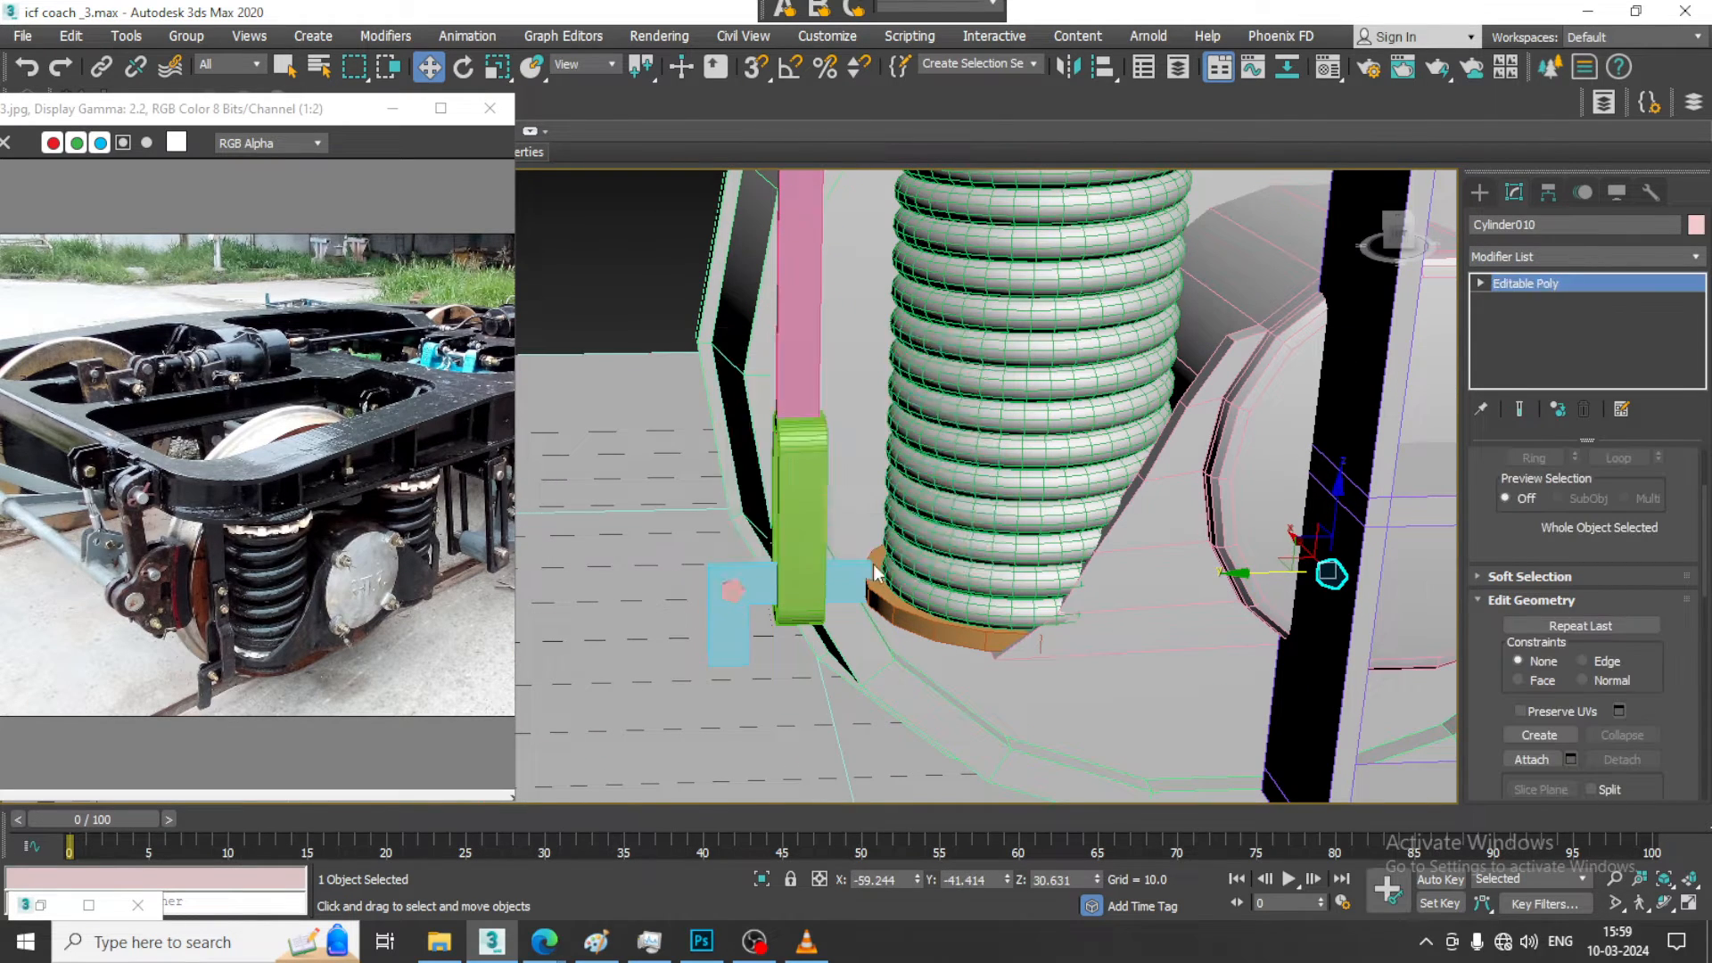
middle_click_drag(1248, 580, 1140, 518)
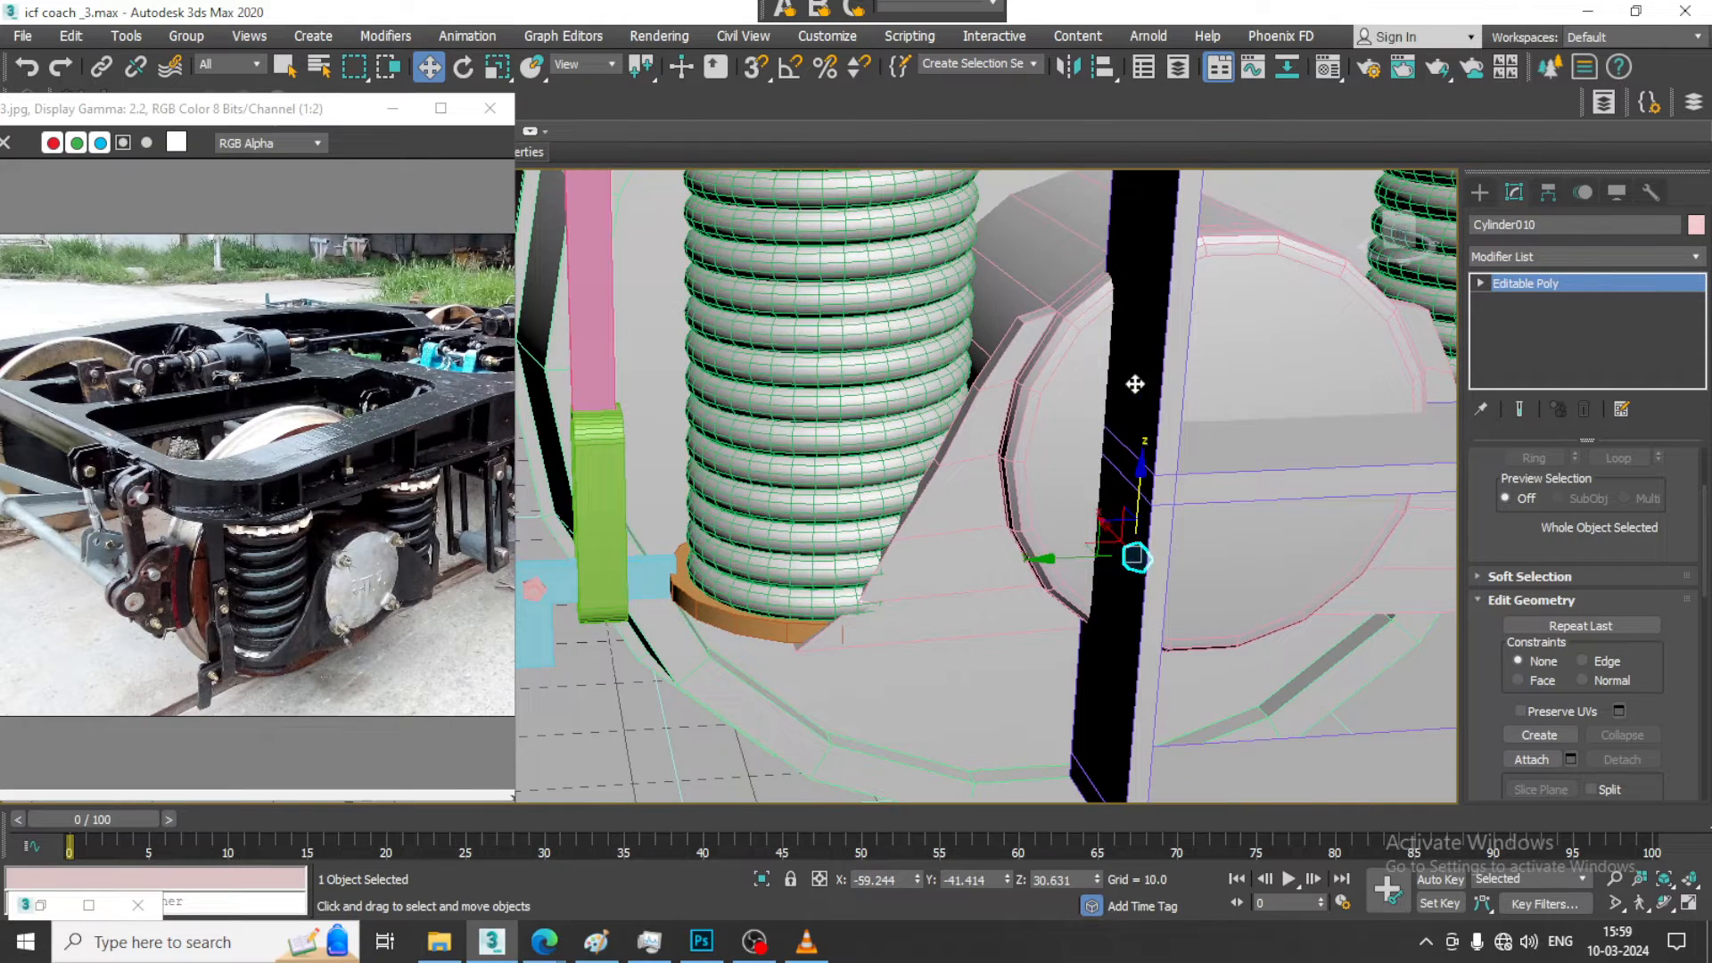
Raise the copied bolt to Z about 51.24 and pull it outward onto the cover's face, to X about -70.27
left_click_drag(1135, 383, 1127, 269)
middle_click_drag(1137, 276, 1088, 304, "alt")
scroll(1088, 304, "up", 3)
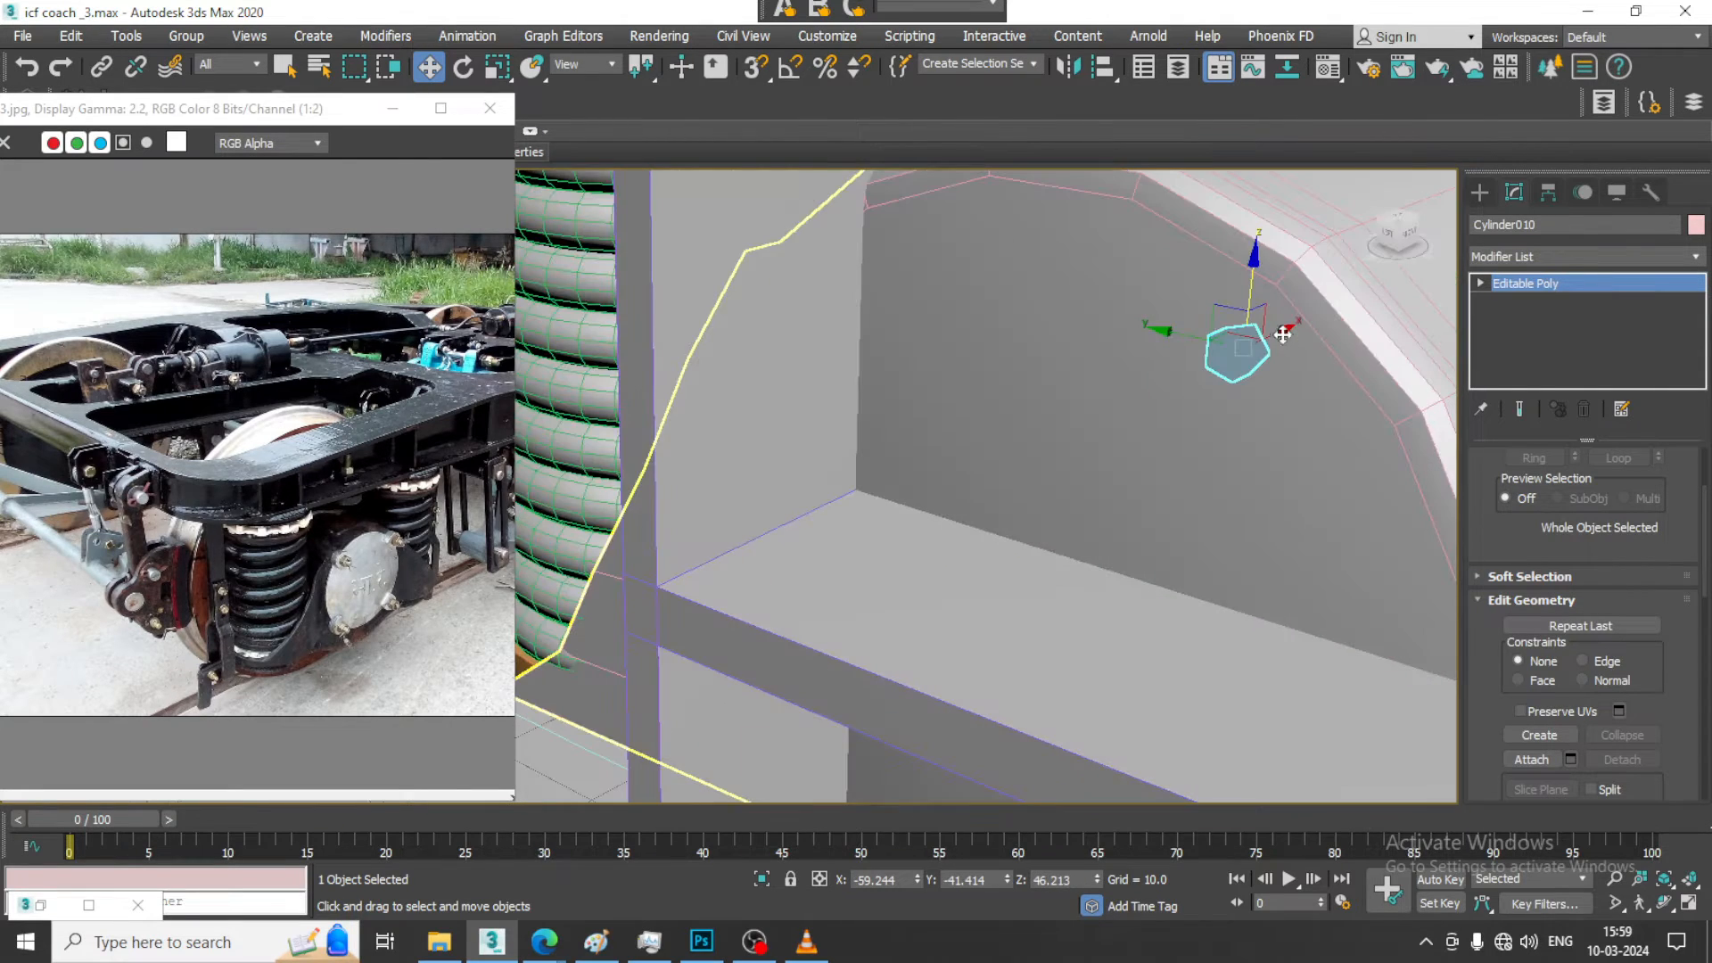
left_click_drag(1282, 333, 1084, 418)
scroll(1139, 412, "down", 8)
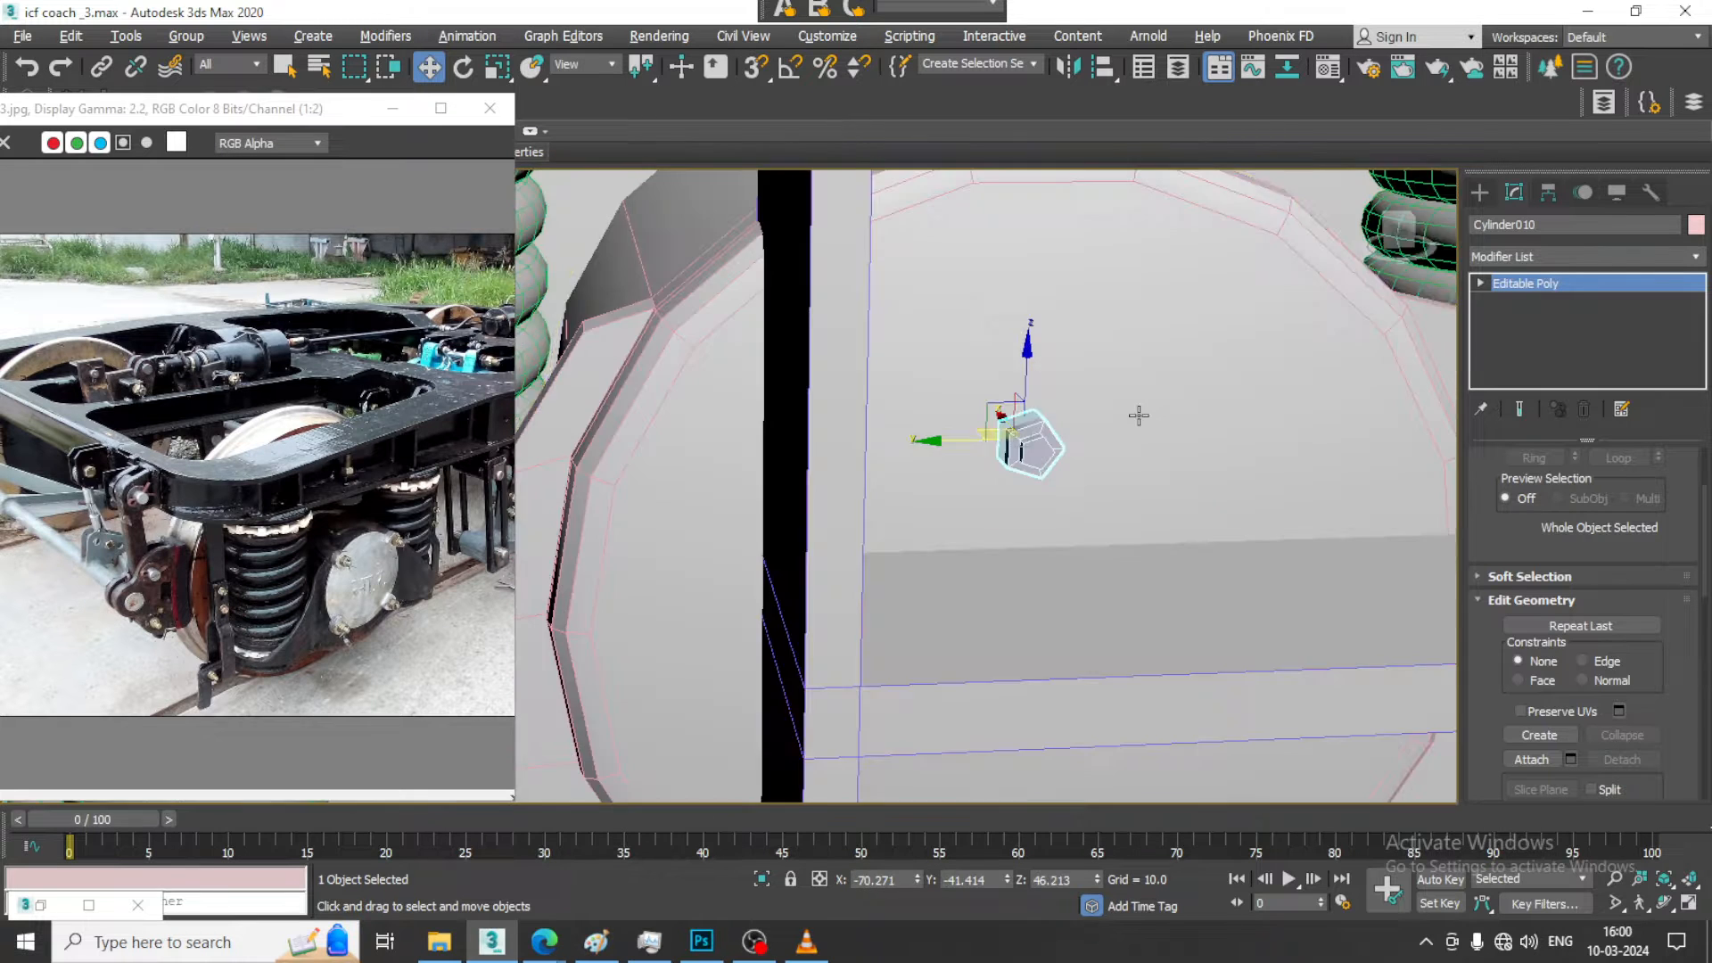
left_click_drag(1060, 330, 1061, 312)
In the left view, place the bolt inside the cover's upper rim at Y about -35.16 and Z about 50.13
key("alt+w")
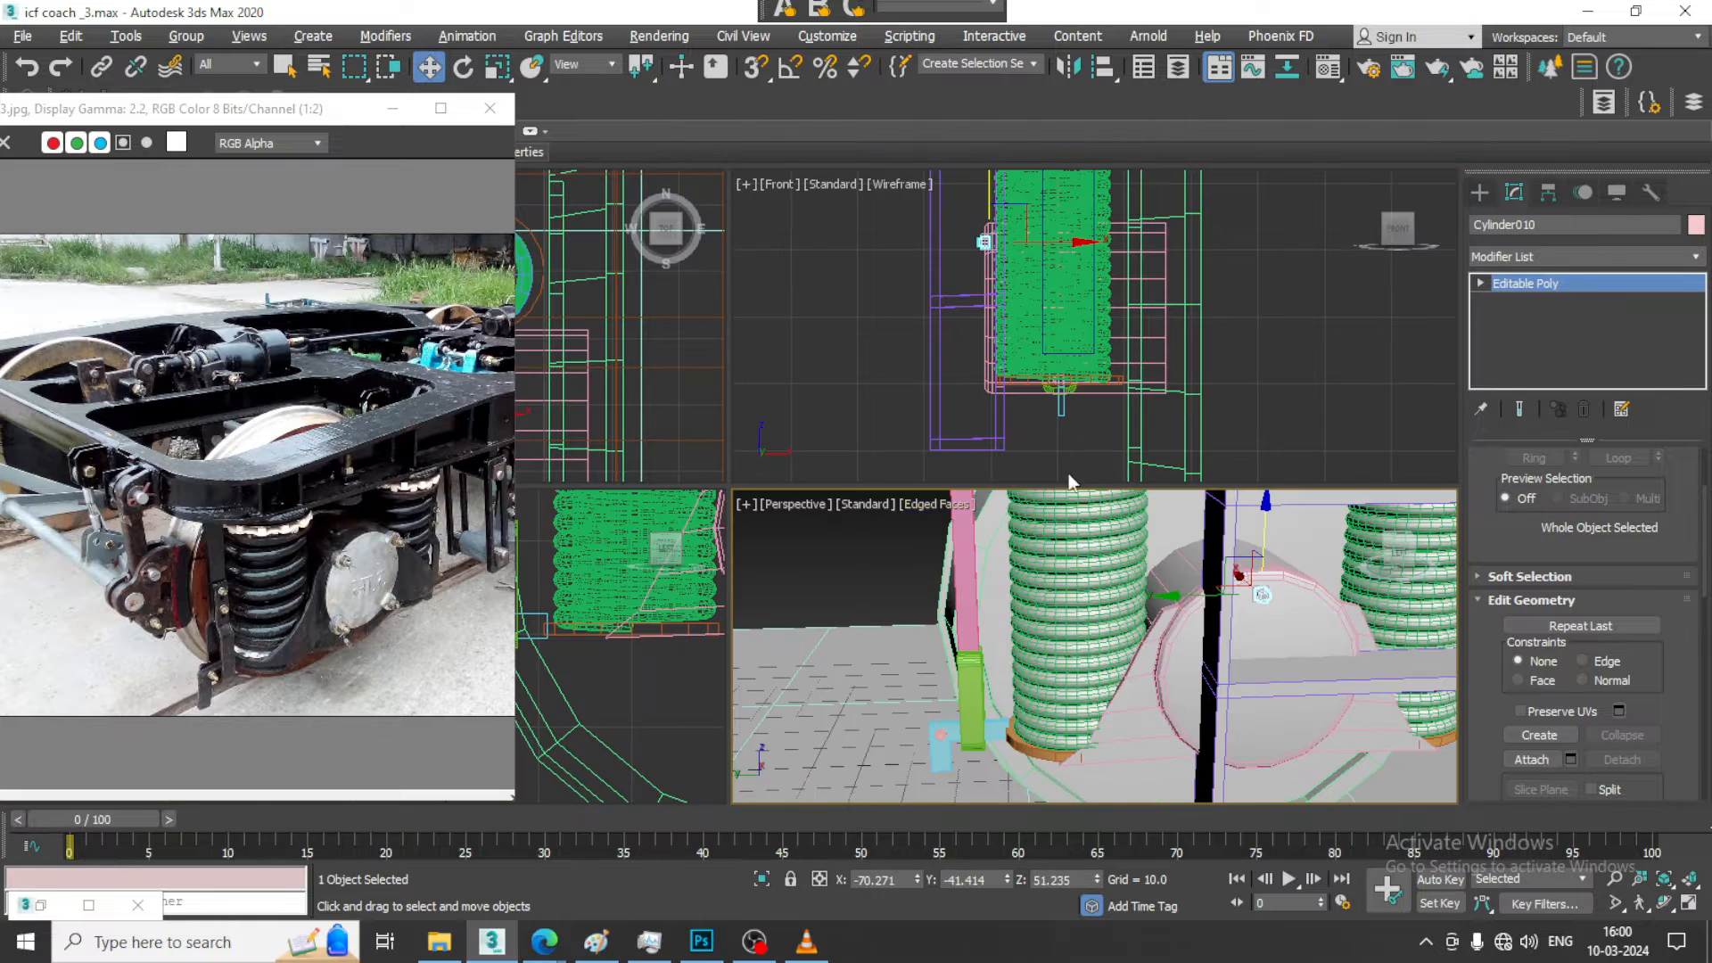
middle_click(581, 690)
key("alt+w")
key("z")
scroll(777, 539, "down", 4)
middle_click_drag(773, 518, 1074, 468)
scroll(1069, 463, "down", 4)
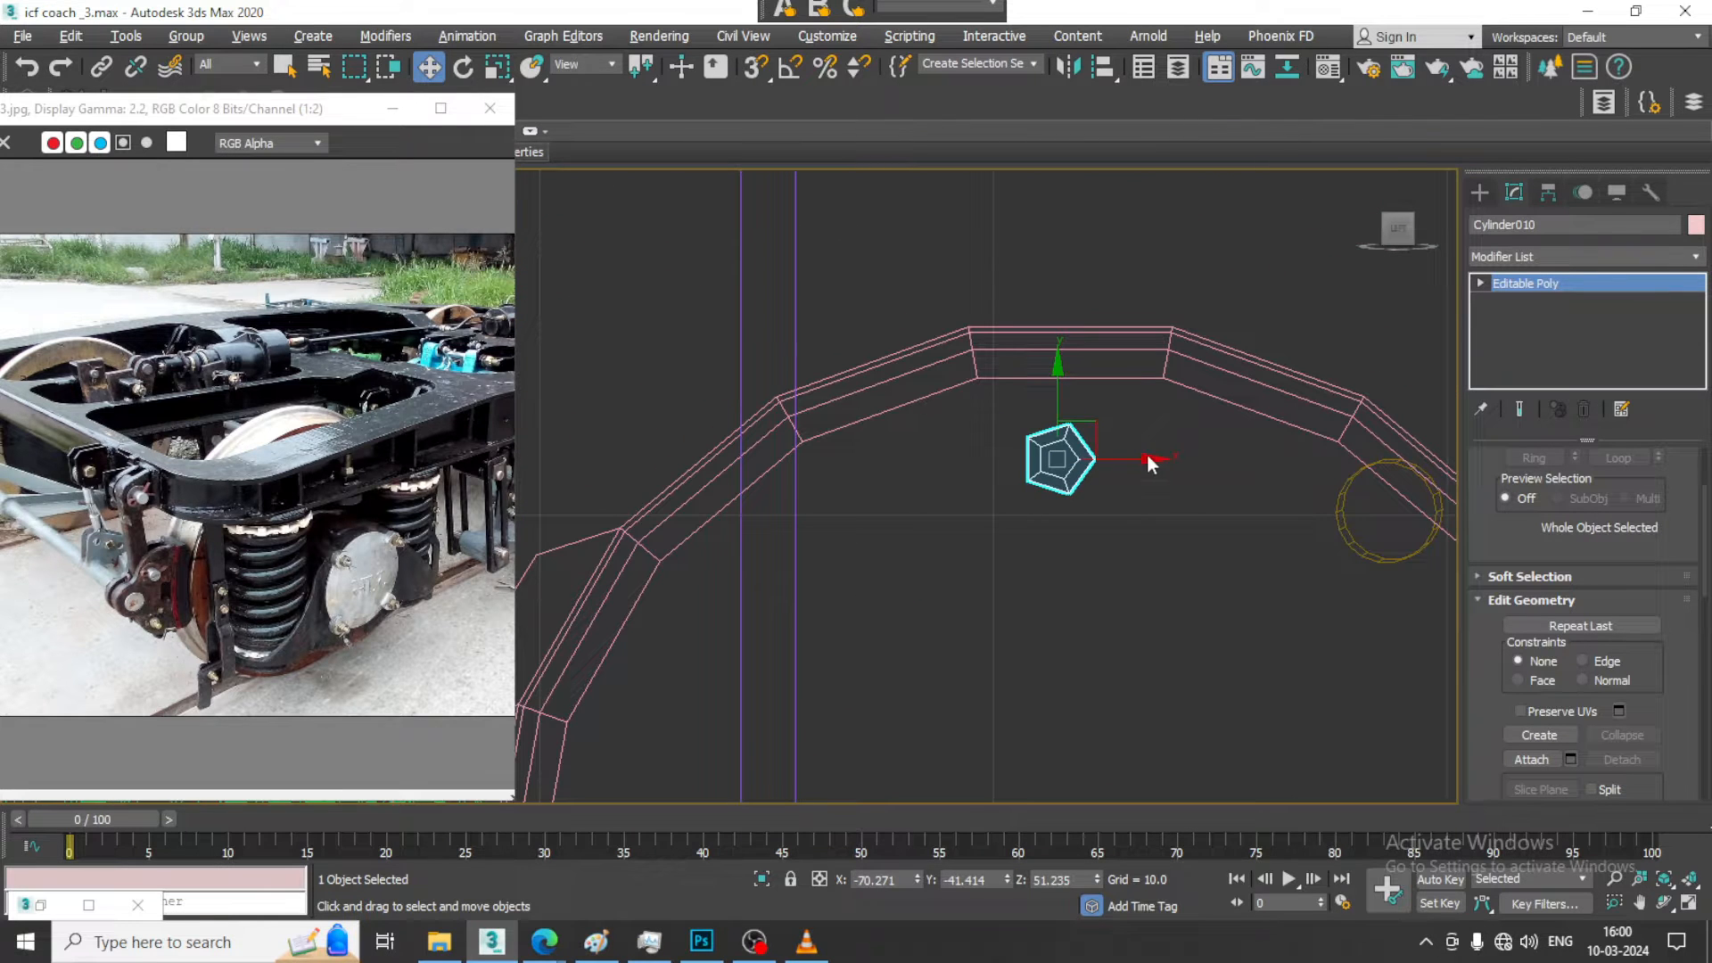
left_click_drag(1128, 463, 854, 465)
left_click_drag(768, 385, 807, 408)
key("e")
key("w")
scroll(948, 446, "down", 3)
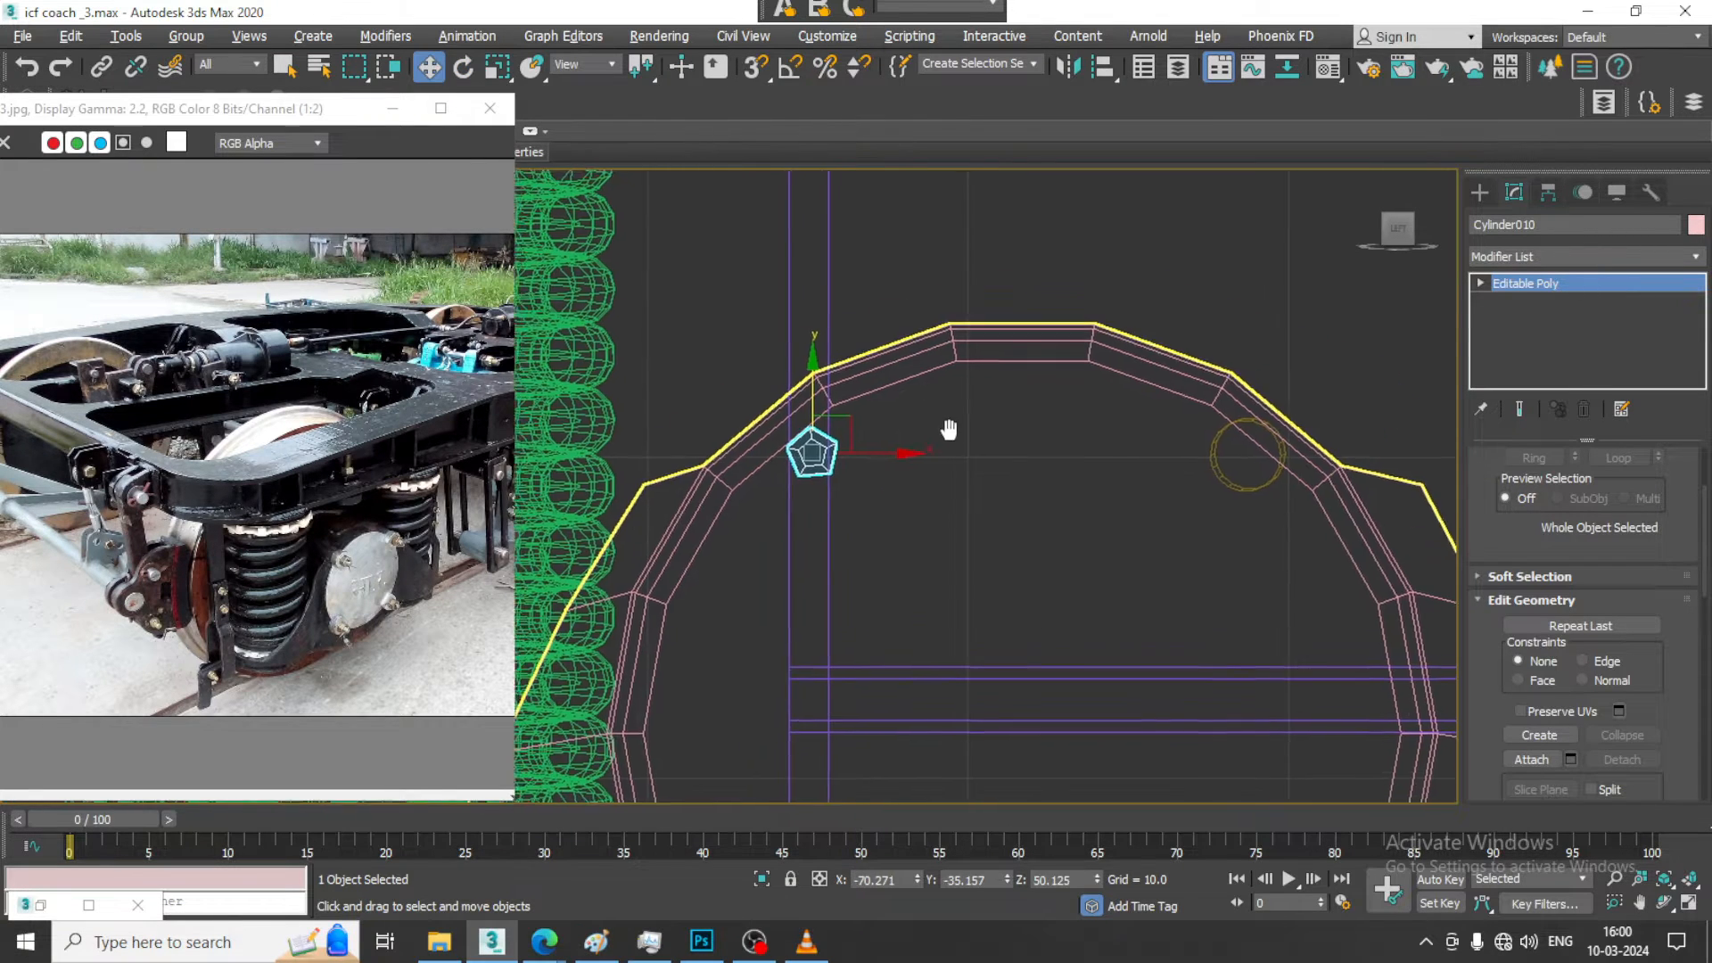
Mirror the bolt about Y as a copy, move it across to the cover's other upper side, and rotate it upright
left_click(1068, 66)
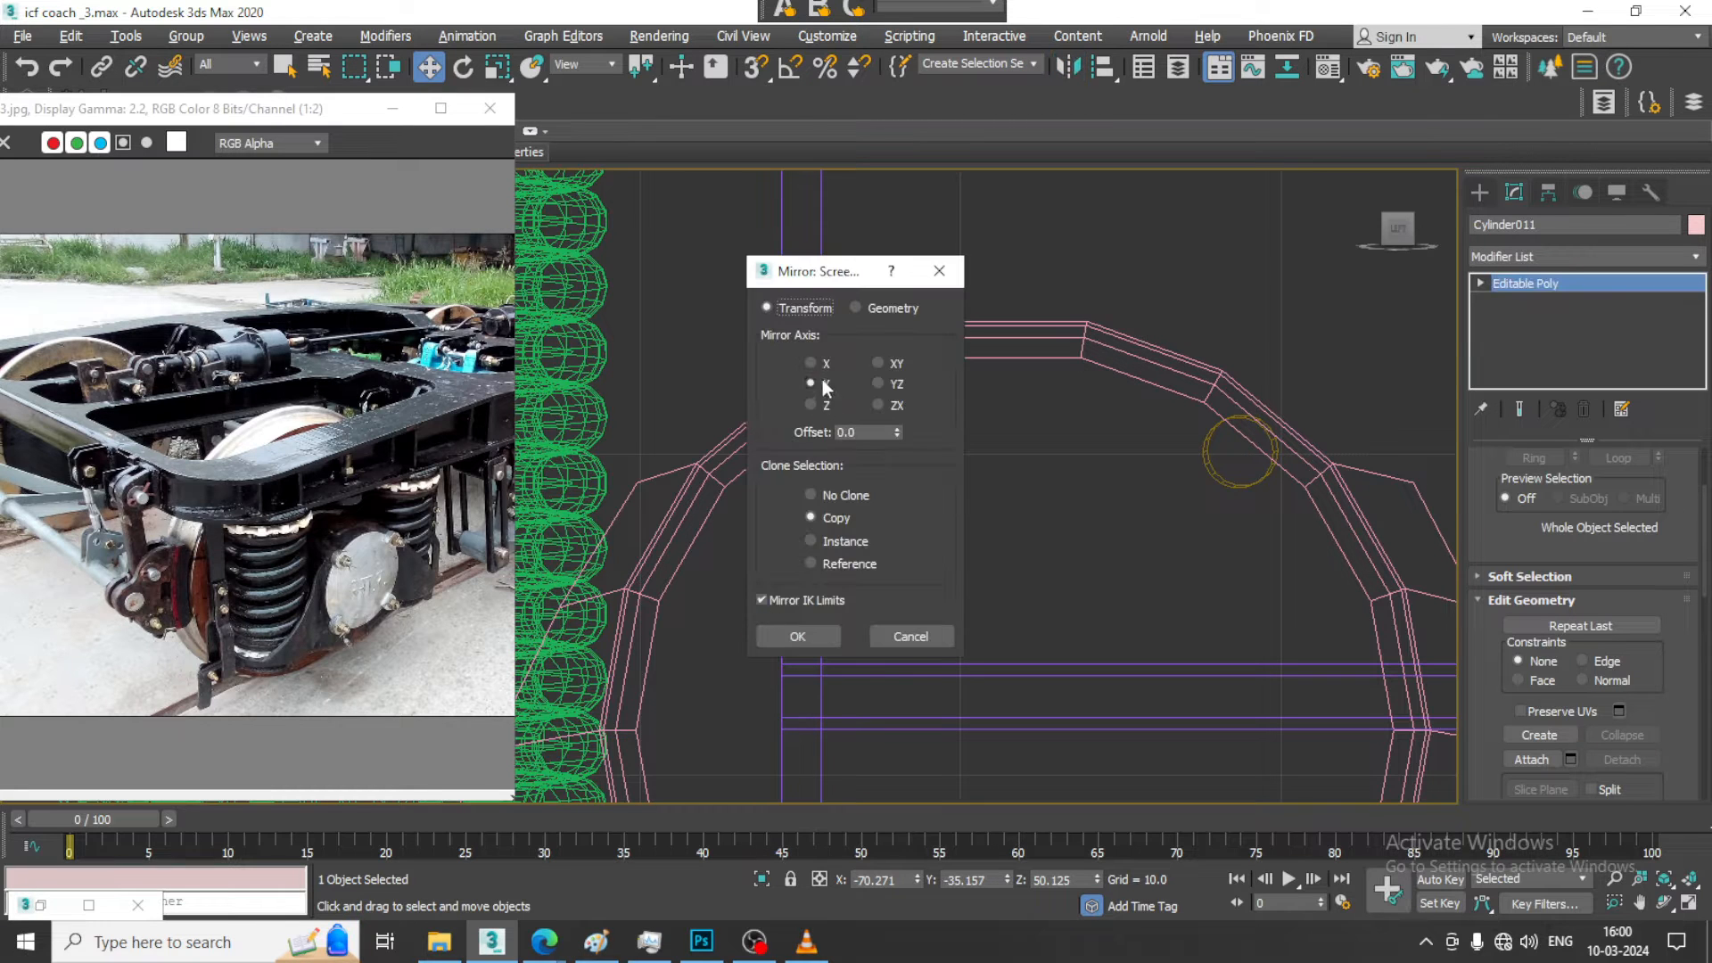
left_click(802, 640)
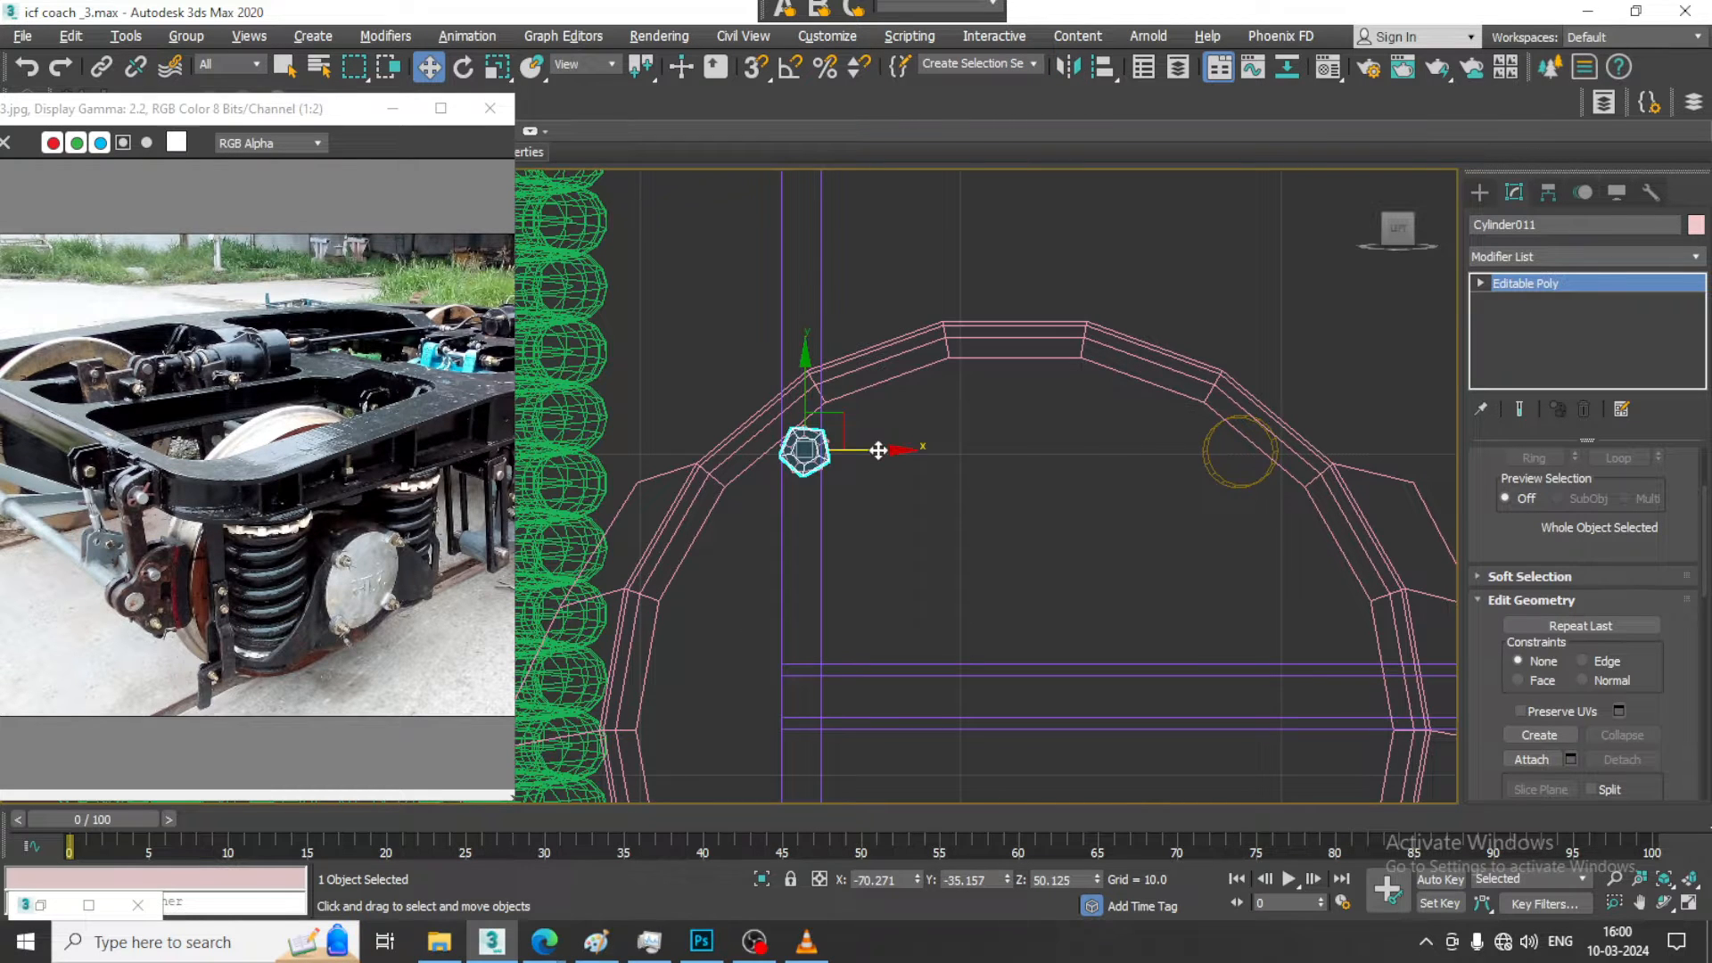
left_click_drag(879, 451, 1300, 469)
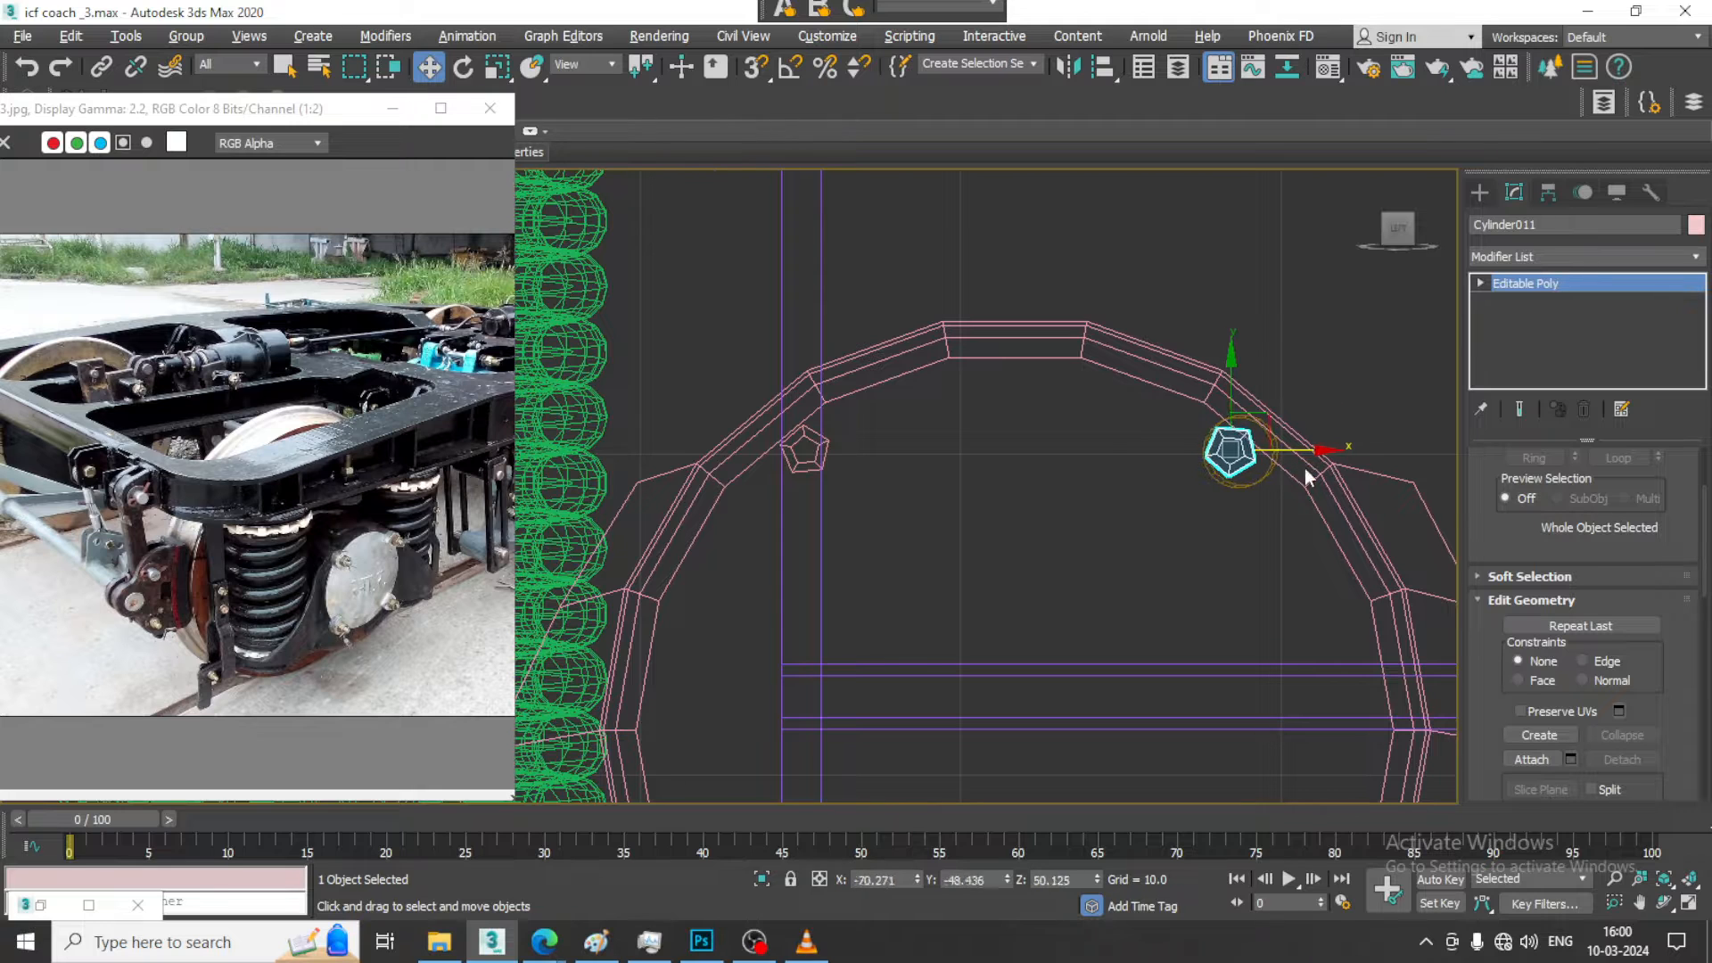
key("e")
left_click_drag(1299, 395, 1328, 462)
key("w")
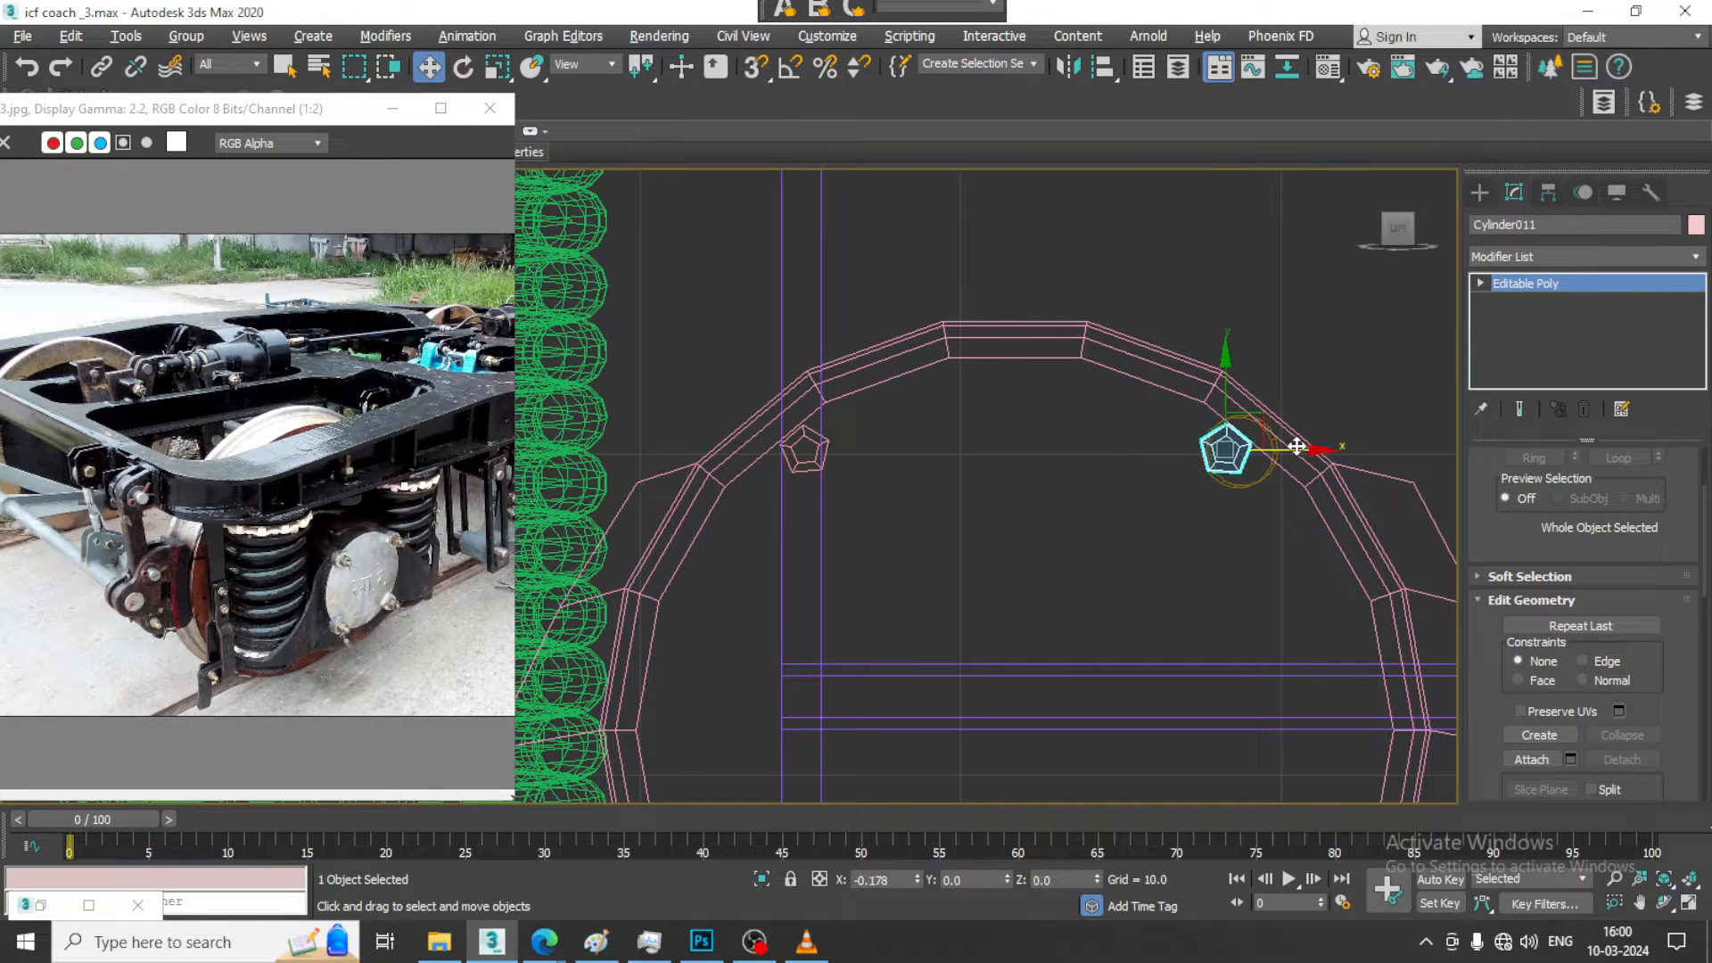
Mirror both upper bolts about Y as copies and lower the copies to the bottom part of the axle cover
left_click(806, 452, "ctrl")
scroll(892, 401, "down", 3)
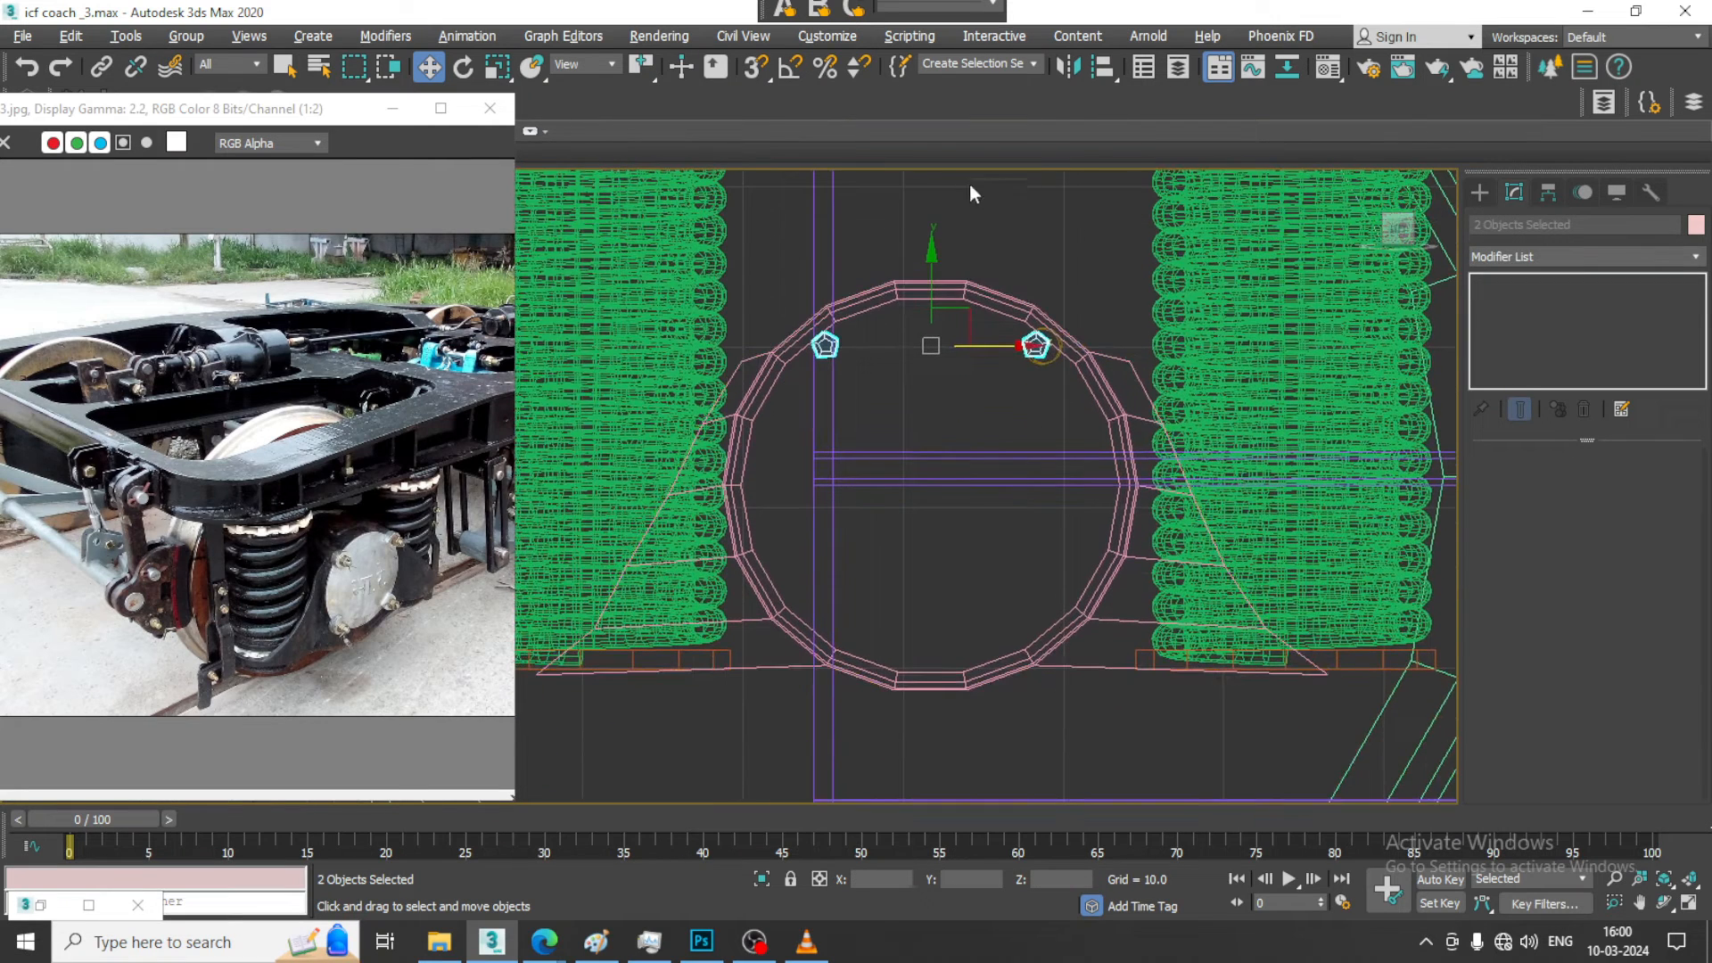
left_click(1069, 68)
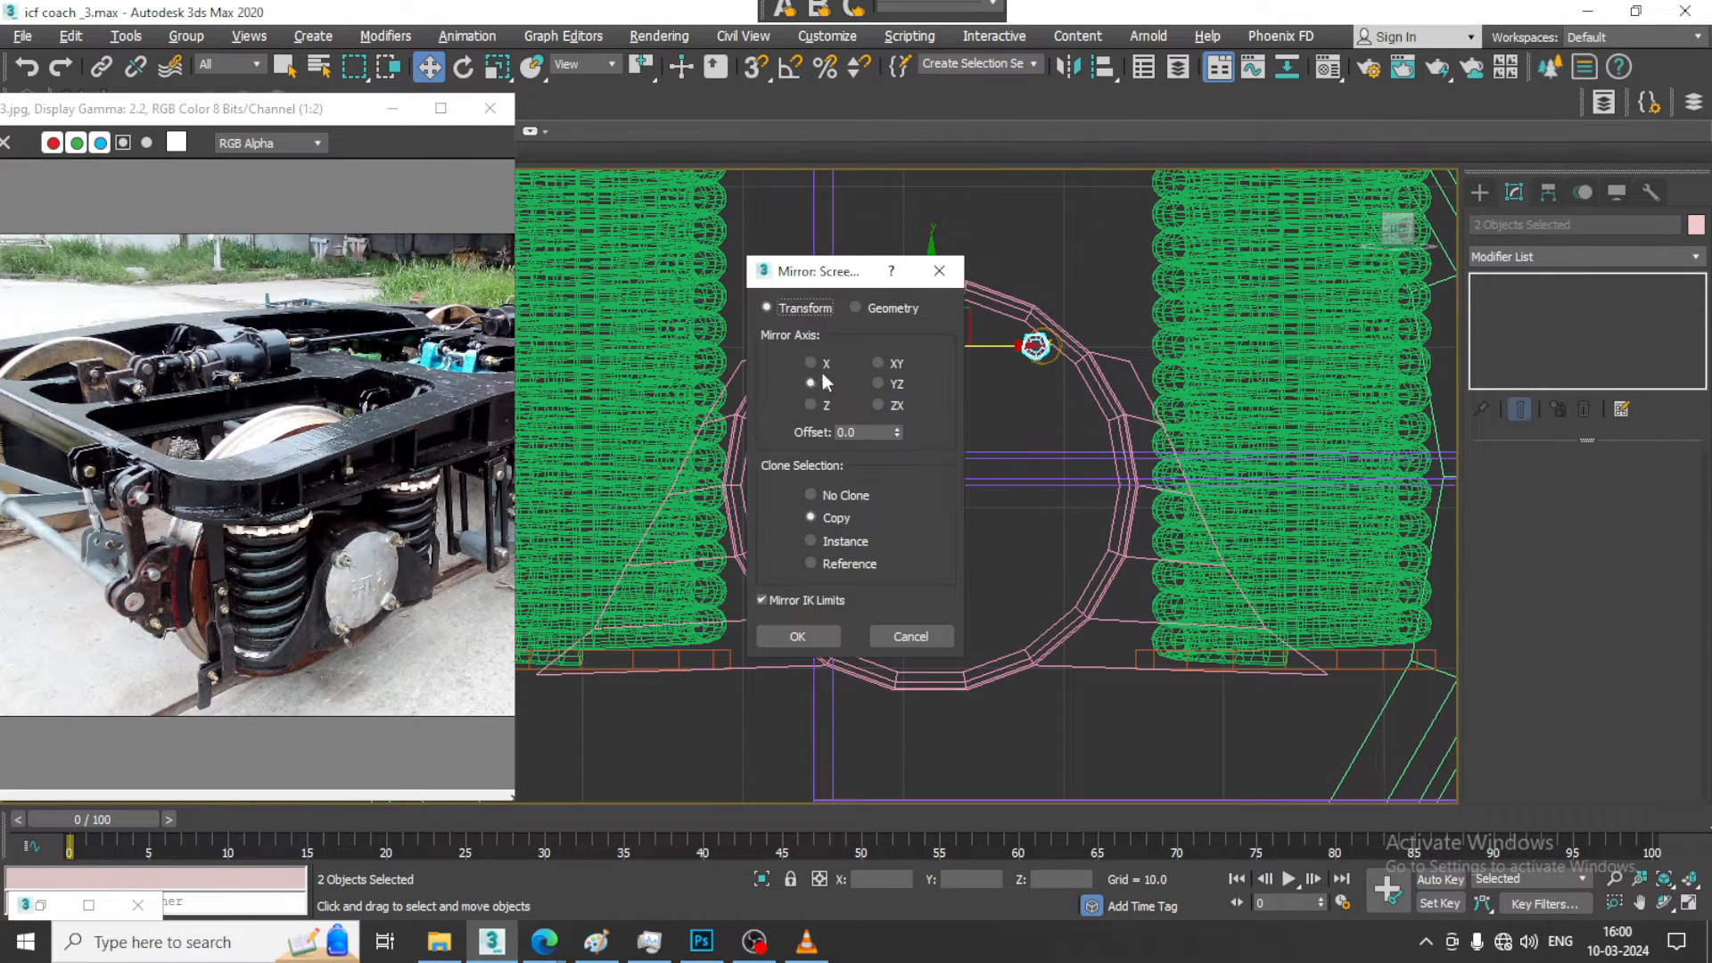
left_click(797, 636)
left_click_drag(974, 285, 975, 560)
key("alt+w")
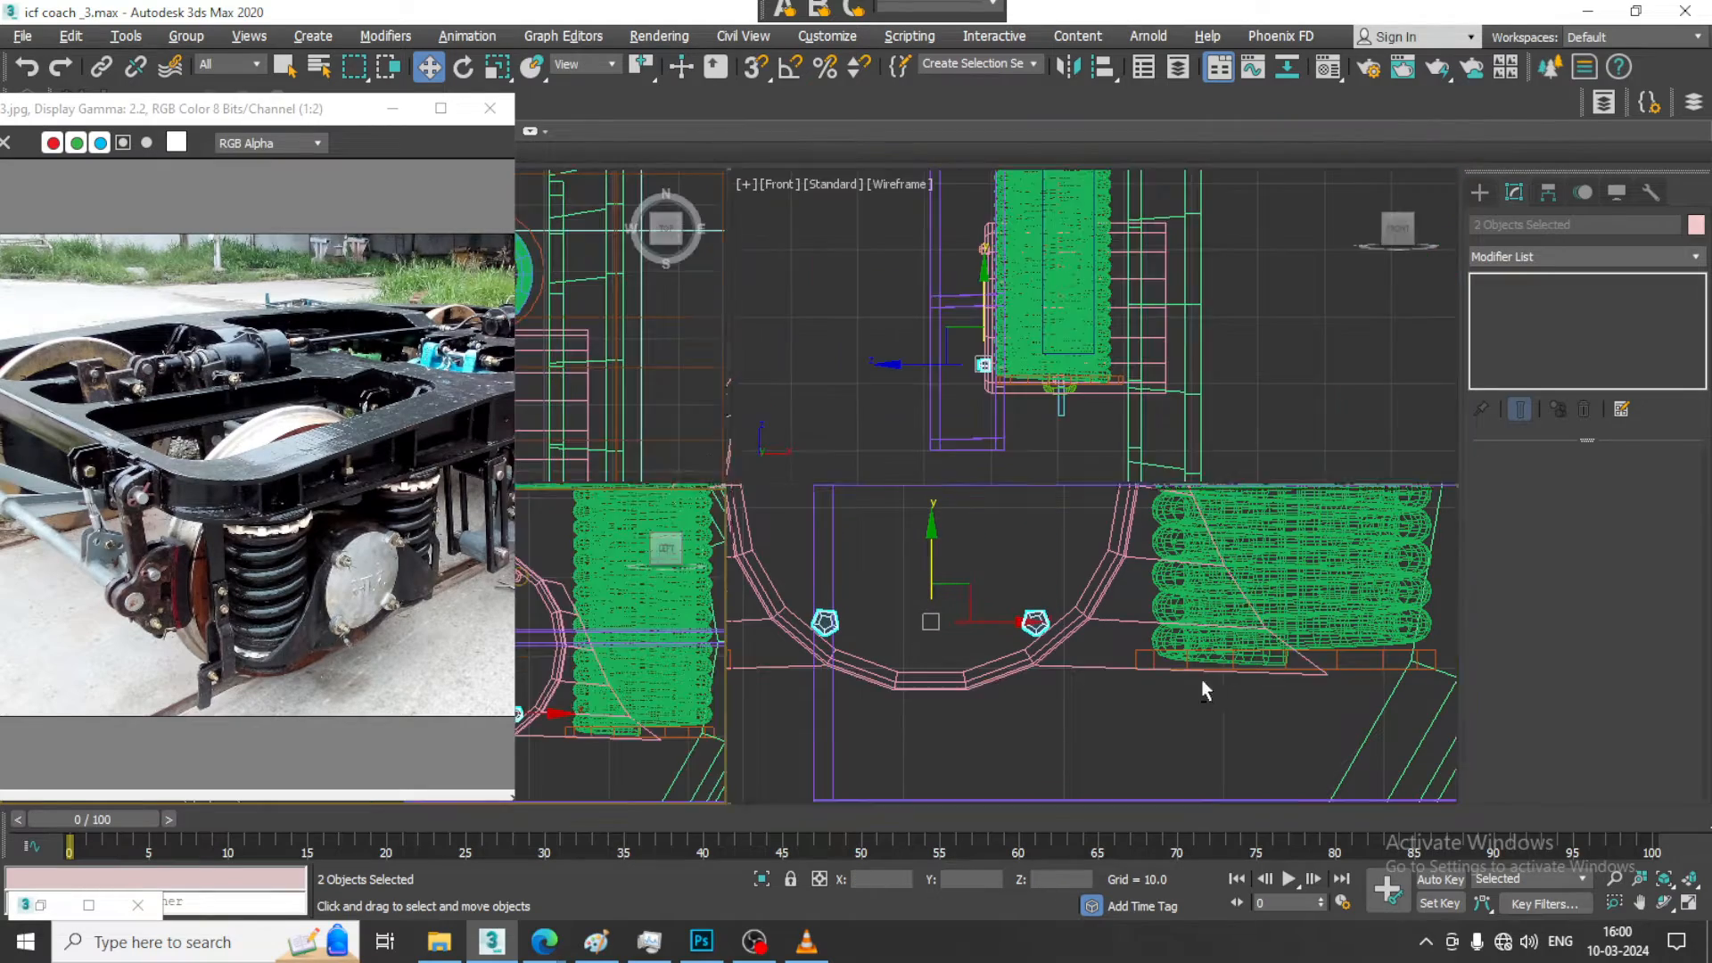
right_click(1199, 692)
key("alt+w")
Clear the selection and examine the bolted axle cover and the bogie beneath the coach
middle_click_drag(1196, 686, 1144, 591, "alt")
scroll(1143, 592, "down", 4)
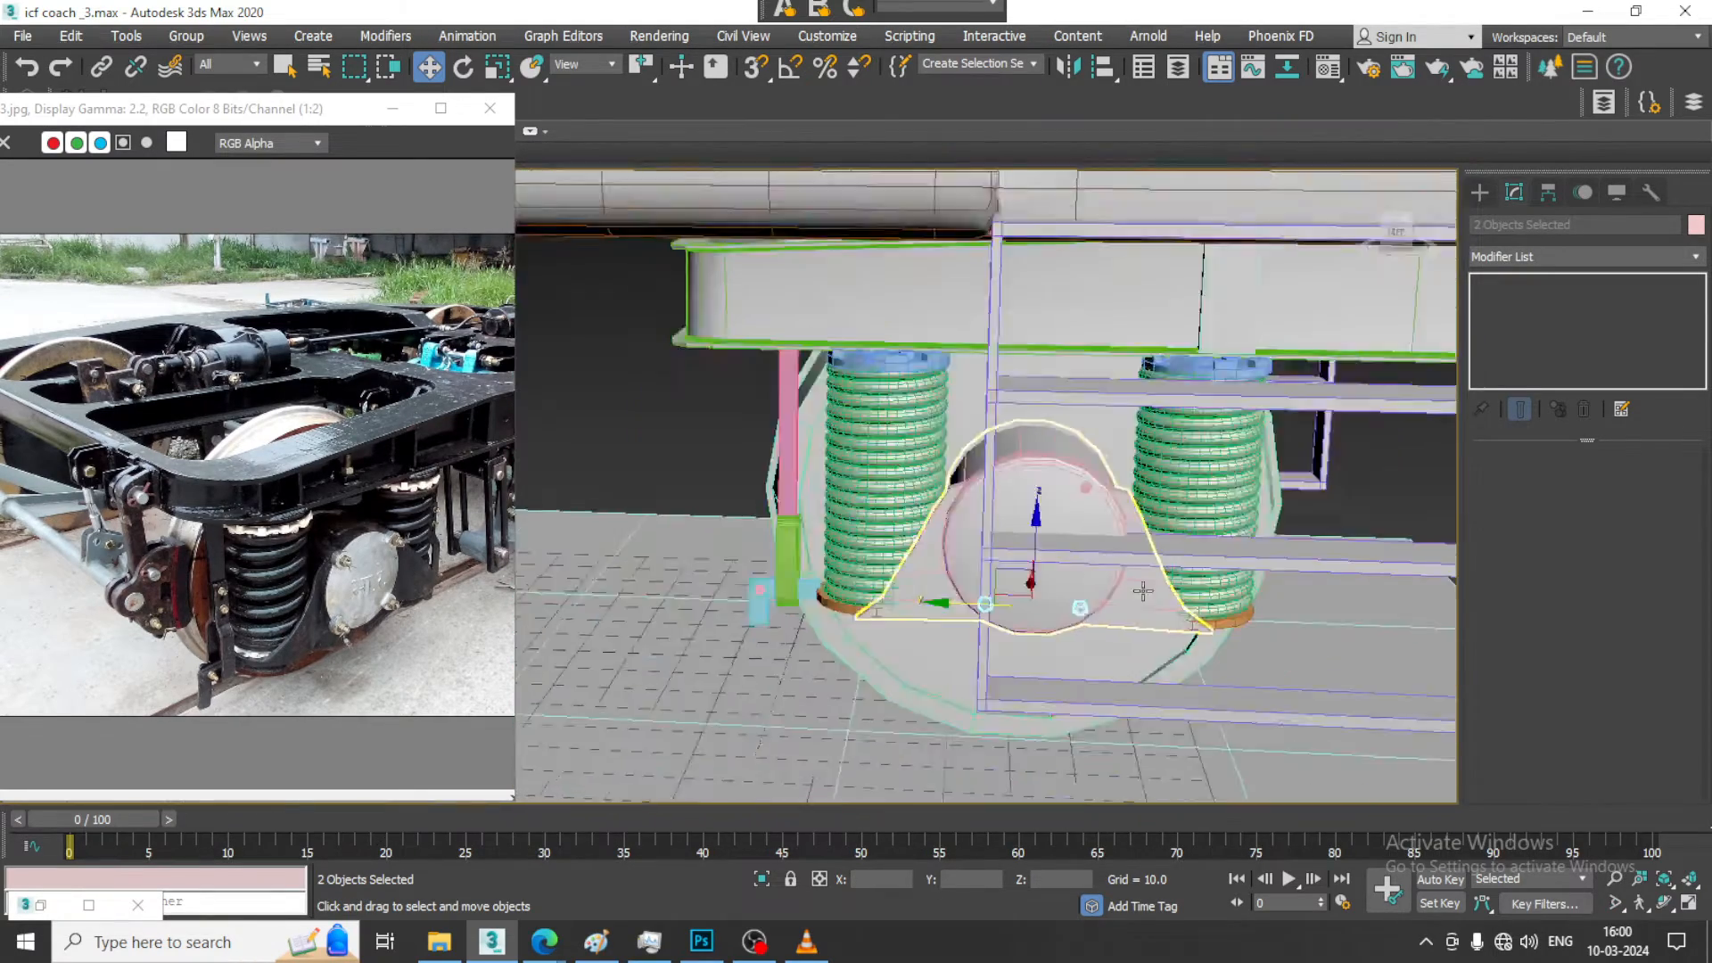
middle_click_drag(1045, 572, 999, 552, "alt")
left_click(689, 475)
scroll(1169, 532, "down", 4)
scroll(1169, 531, "up", 5)
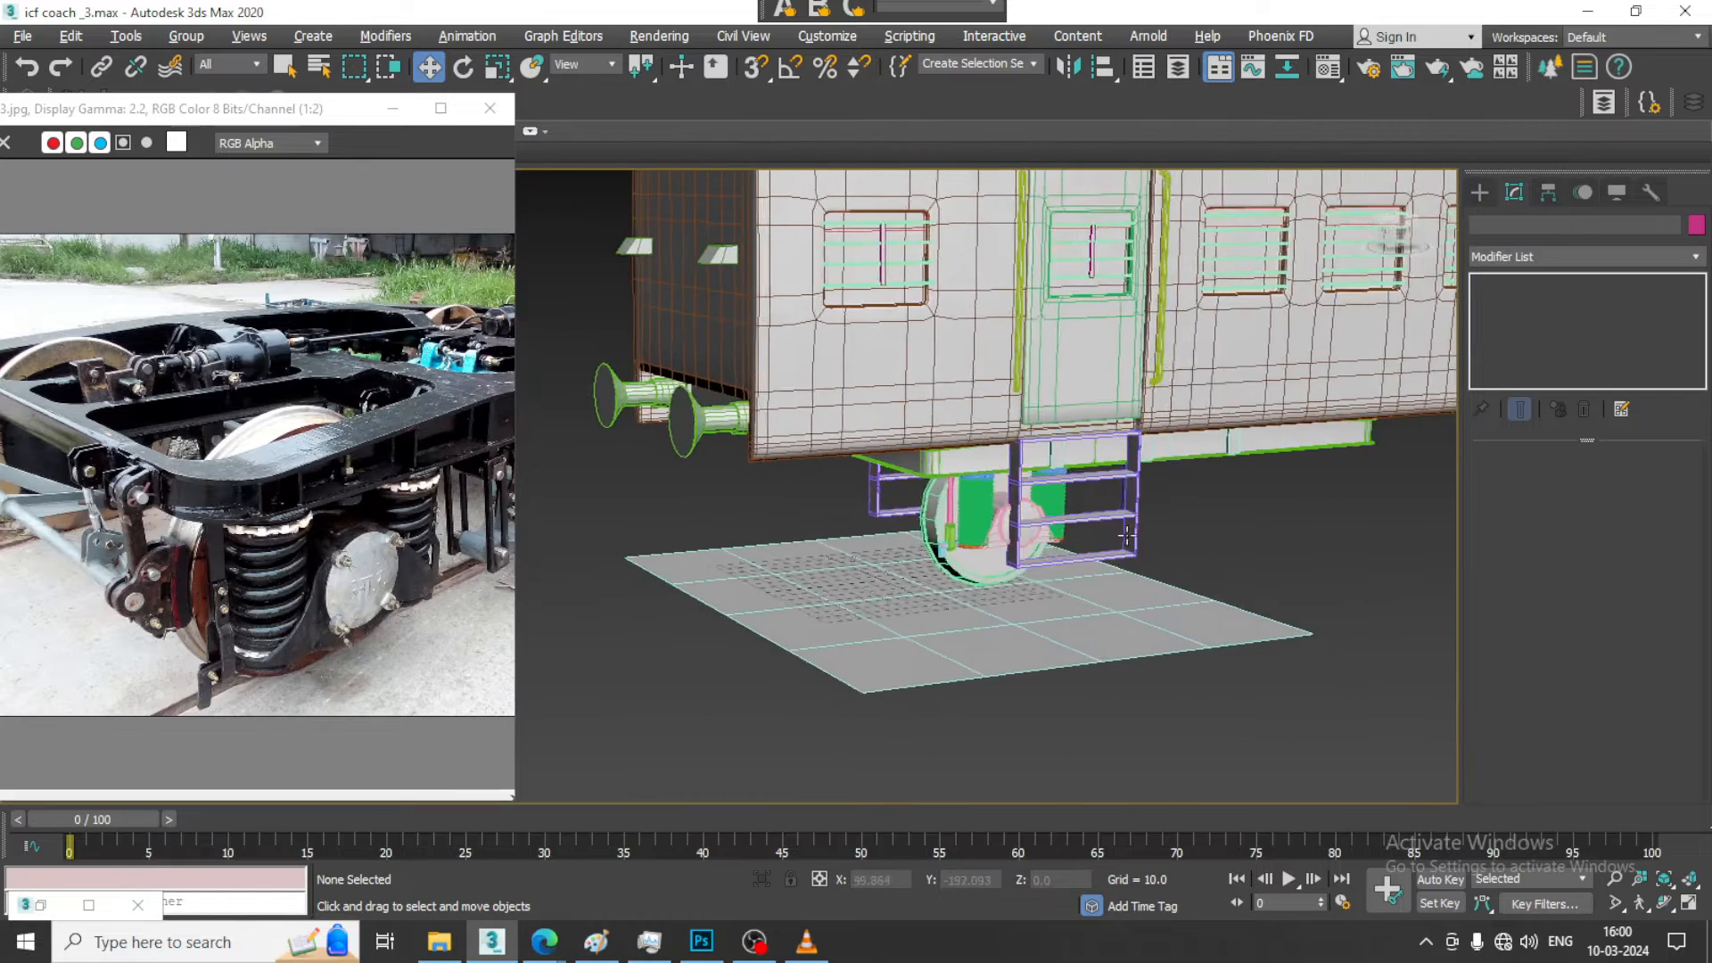
middle_click_drag(1259, 563, 674, 635, "alt")
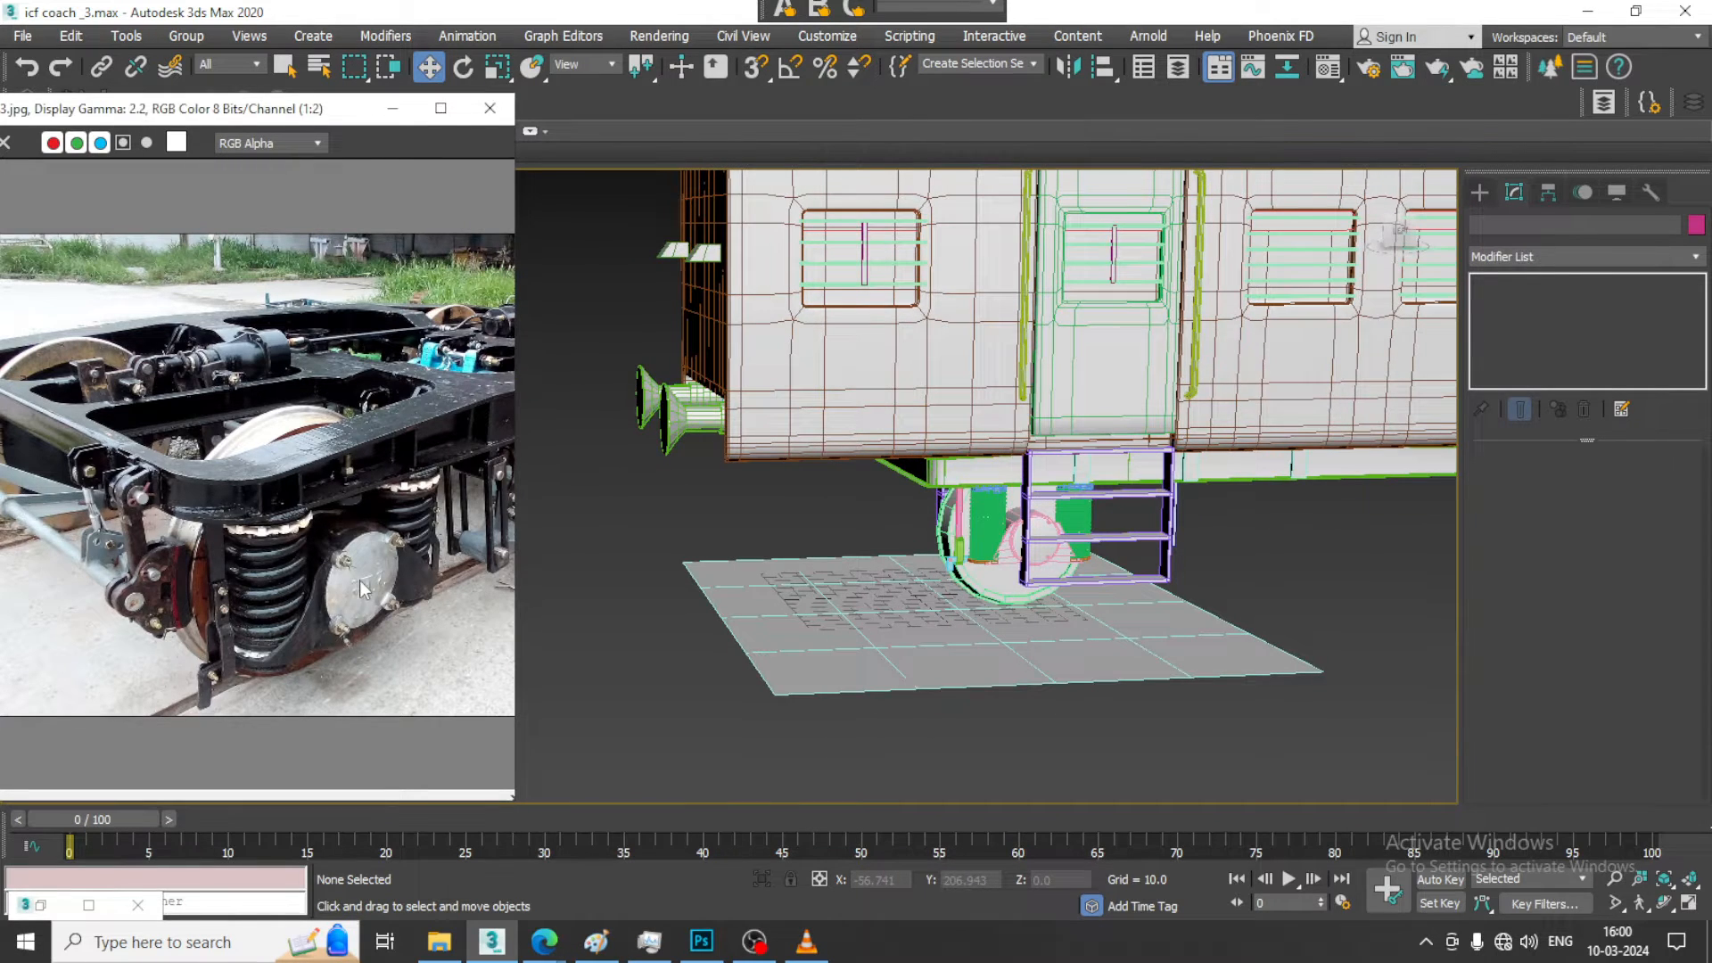
Bring the reference photo fully into view and isolate the bogie frame and the wheel
left_click_drag(140, 112, 218, 105)
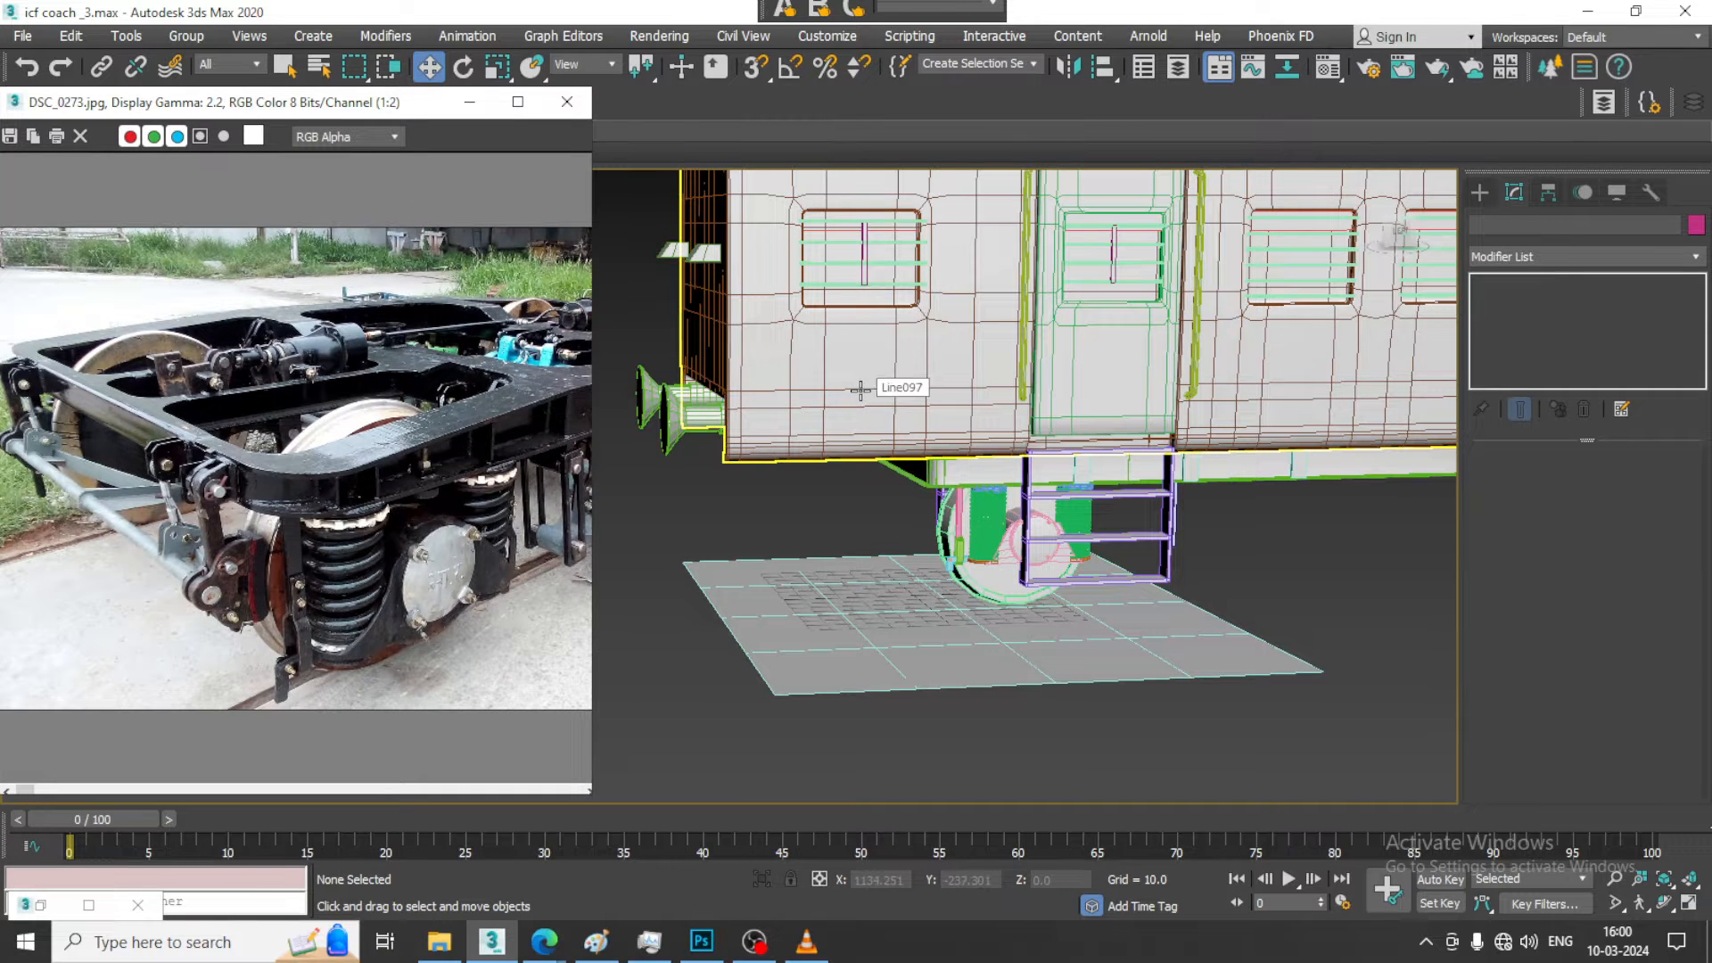
middle_click_drag(959, 400, 975, 398)
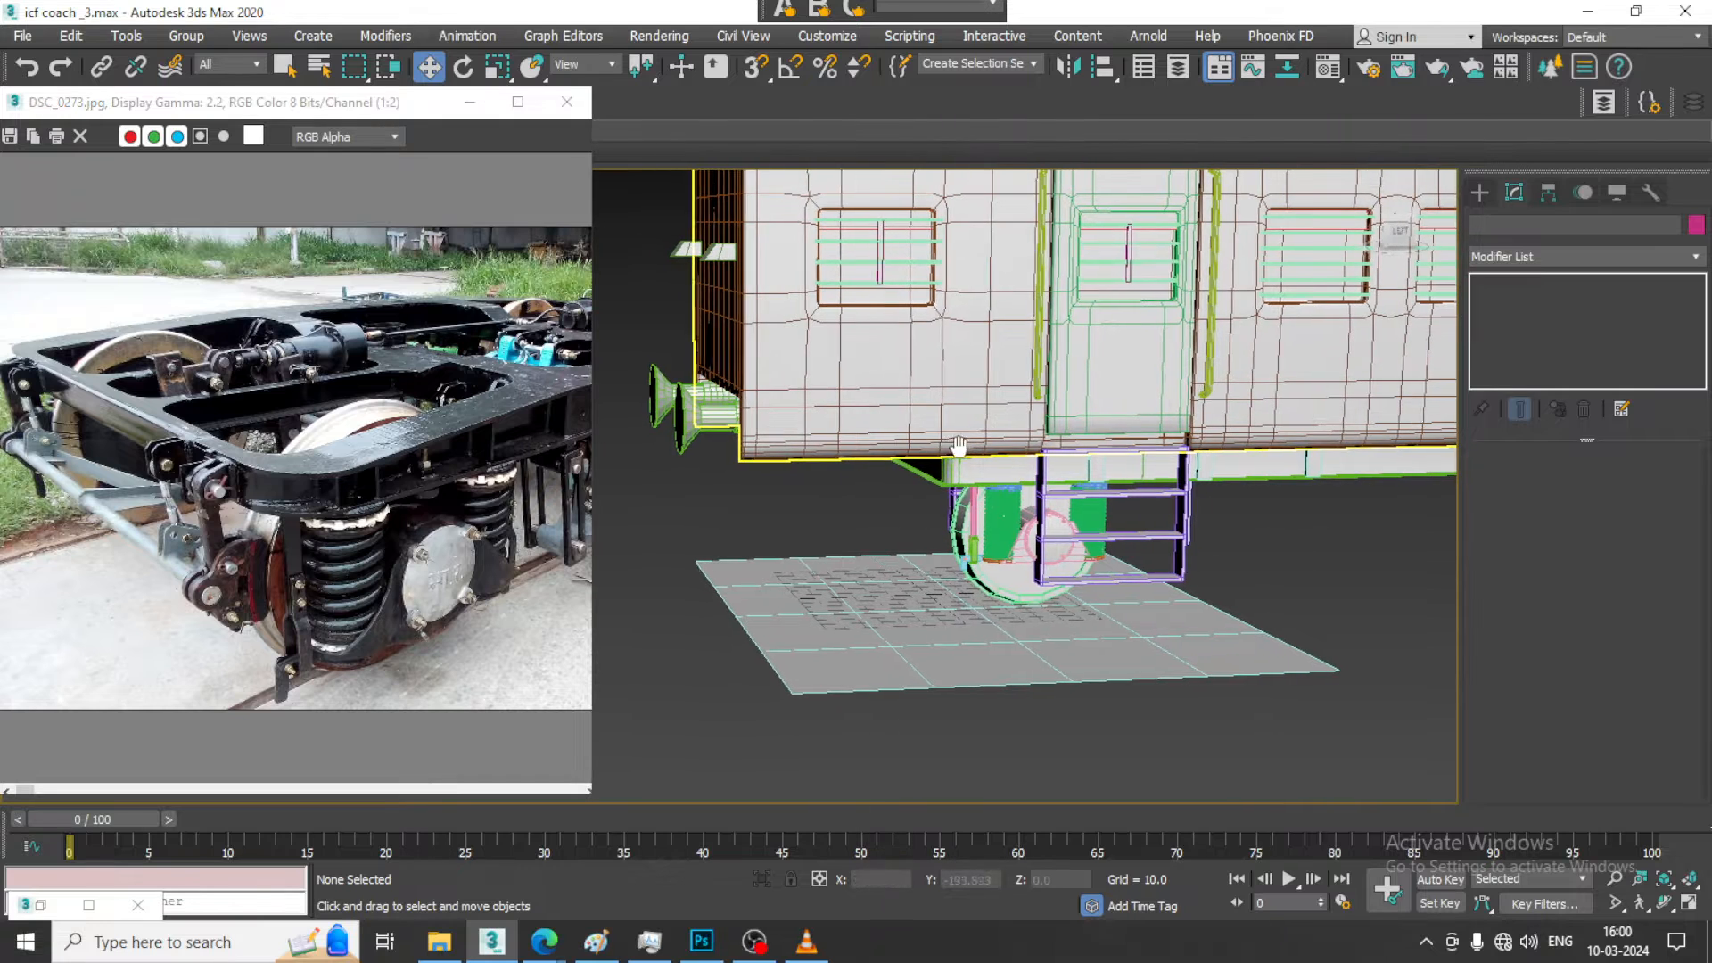
scroll(972, 446, "up", 3)
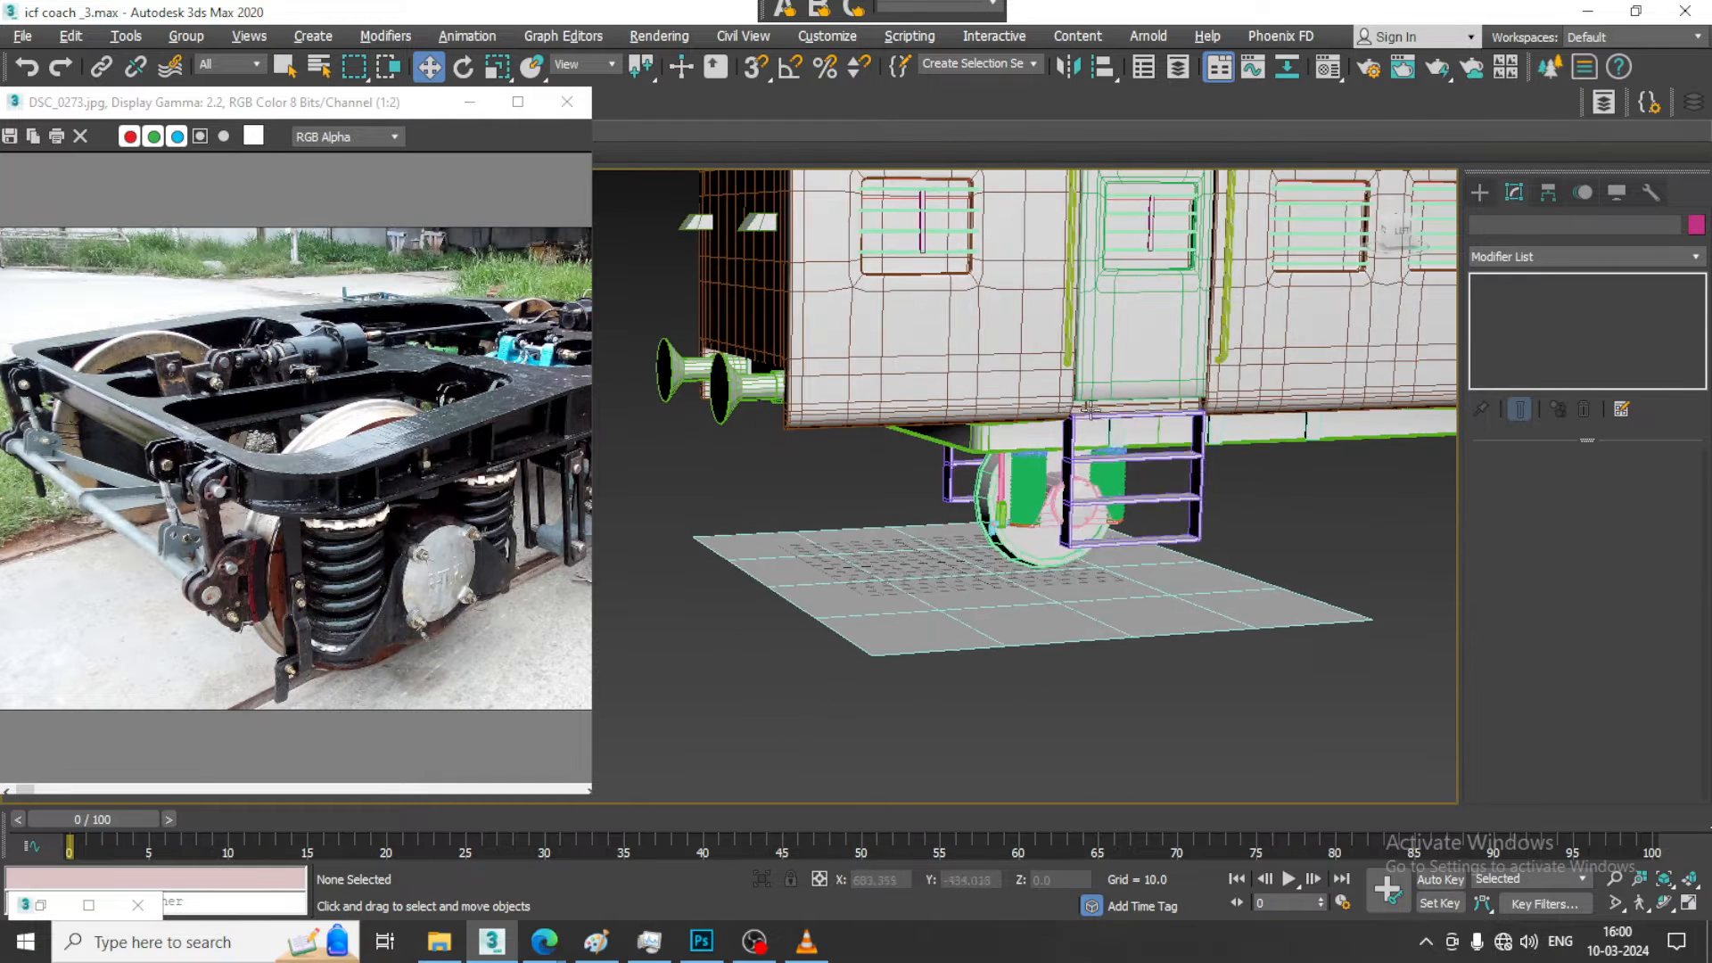
left_click(953, 444)
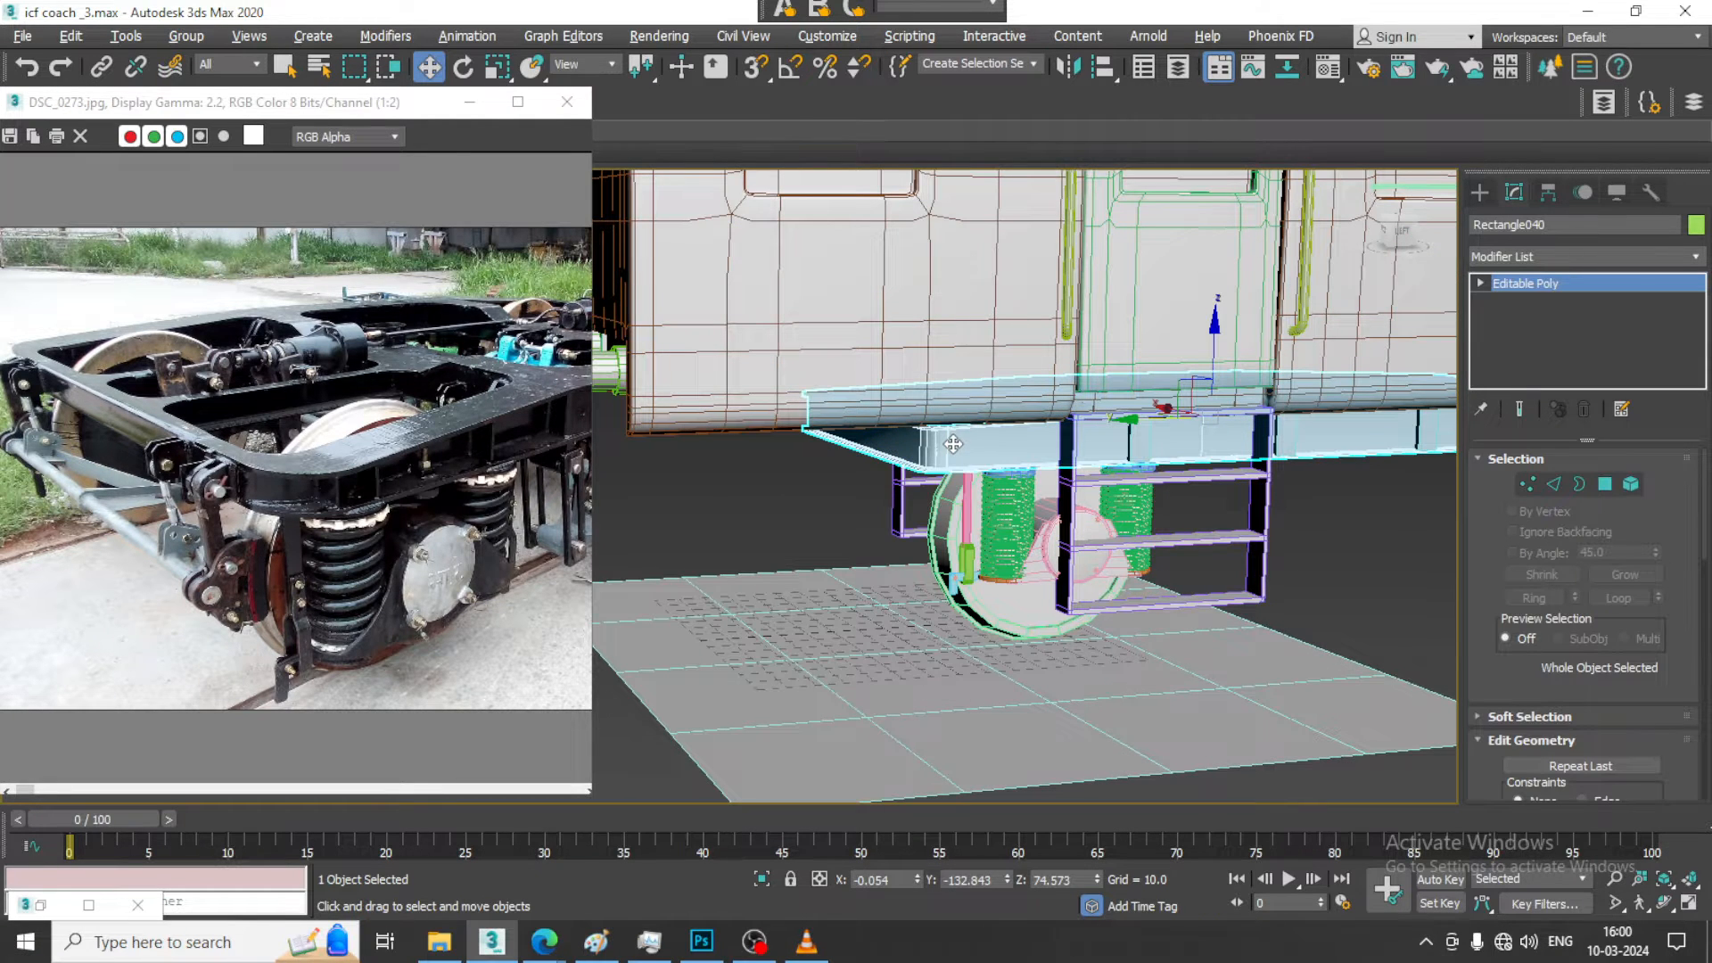
left_click(1032, 562, "ctrl")
key("alt+q")
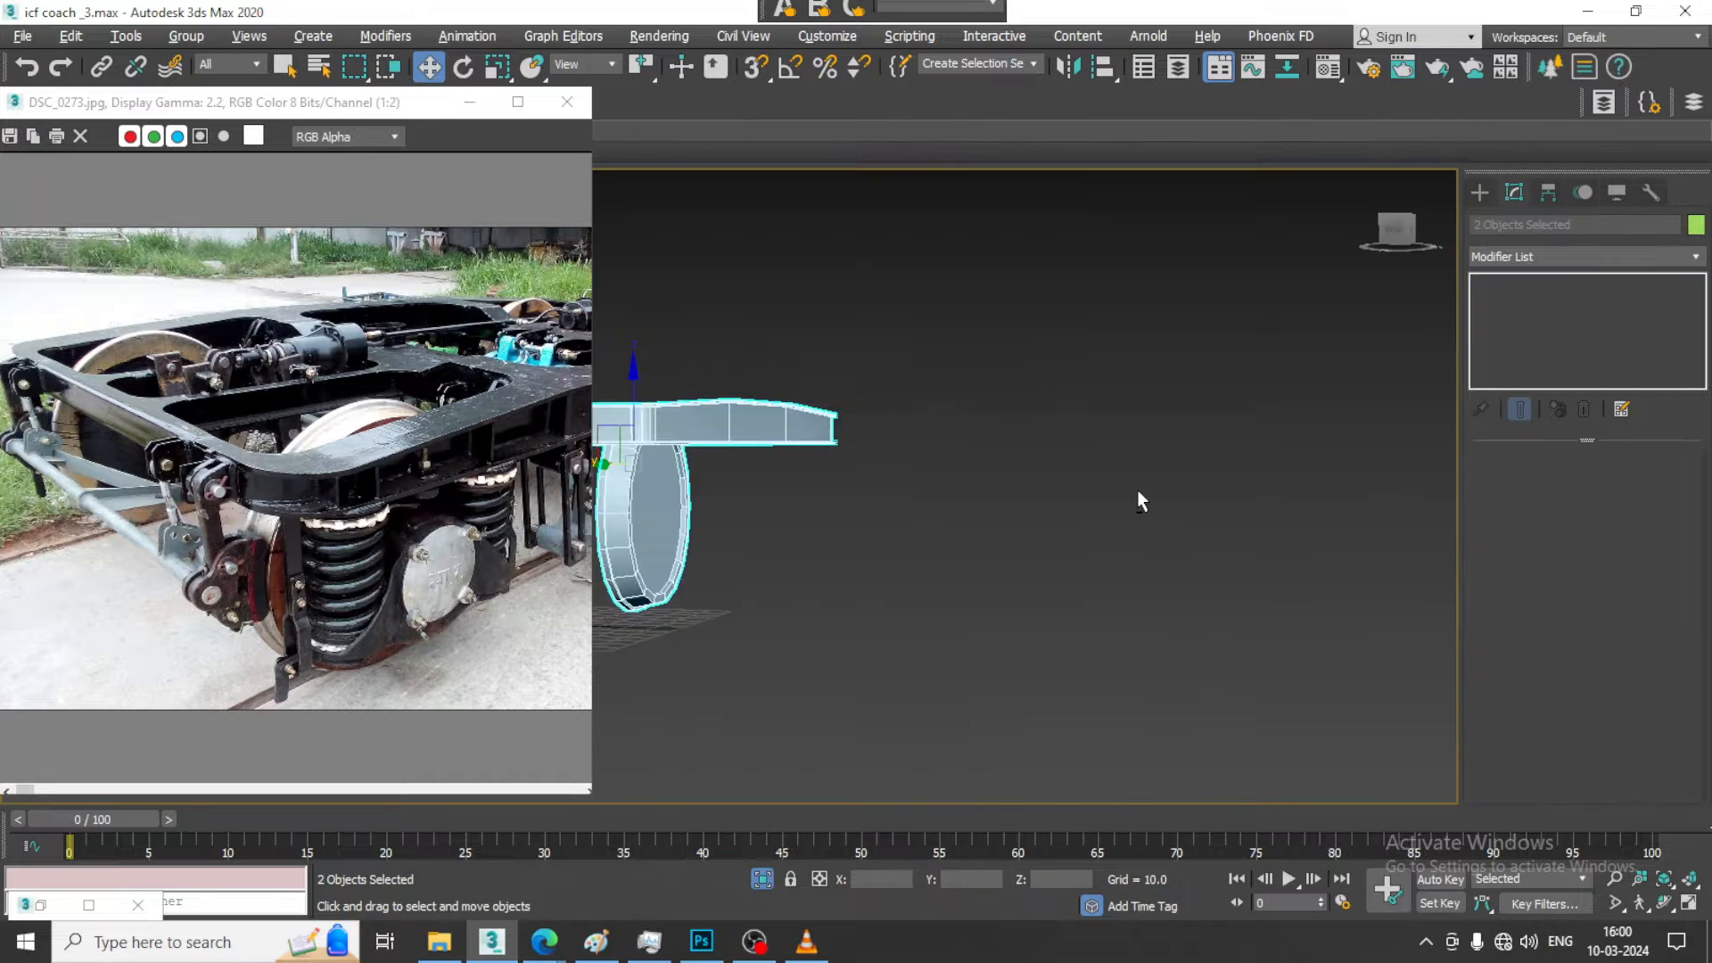
middle_click_drag(785, 499, 834, 502, "alt")
middle_click_drag(834, 502, 918, 537)
scroll(1018, 519, "up", 4)
middle_click_drag(918, 536, 1079, 513)
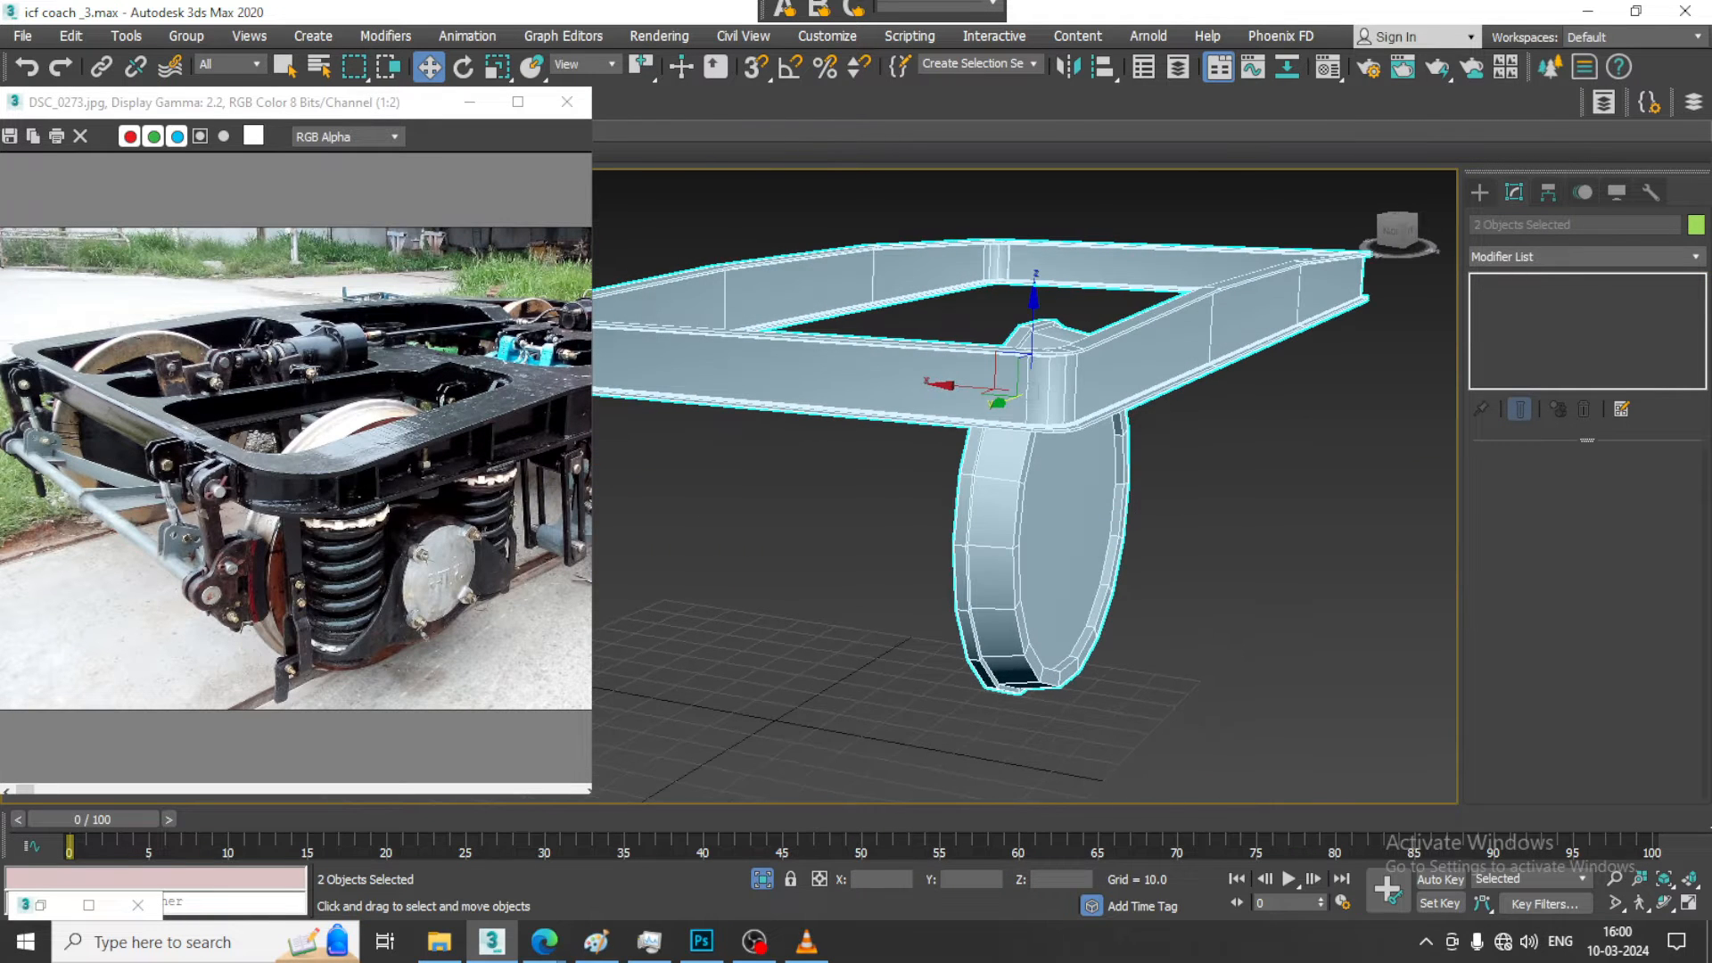
Draw a box with AutoGrid on the bogie frame's end face near the corner, length about 10.08 and width about 8.36
left_click(1480, 191)
left_click(1541, 321)
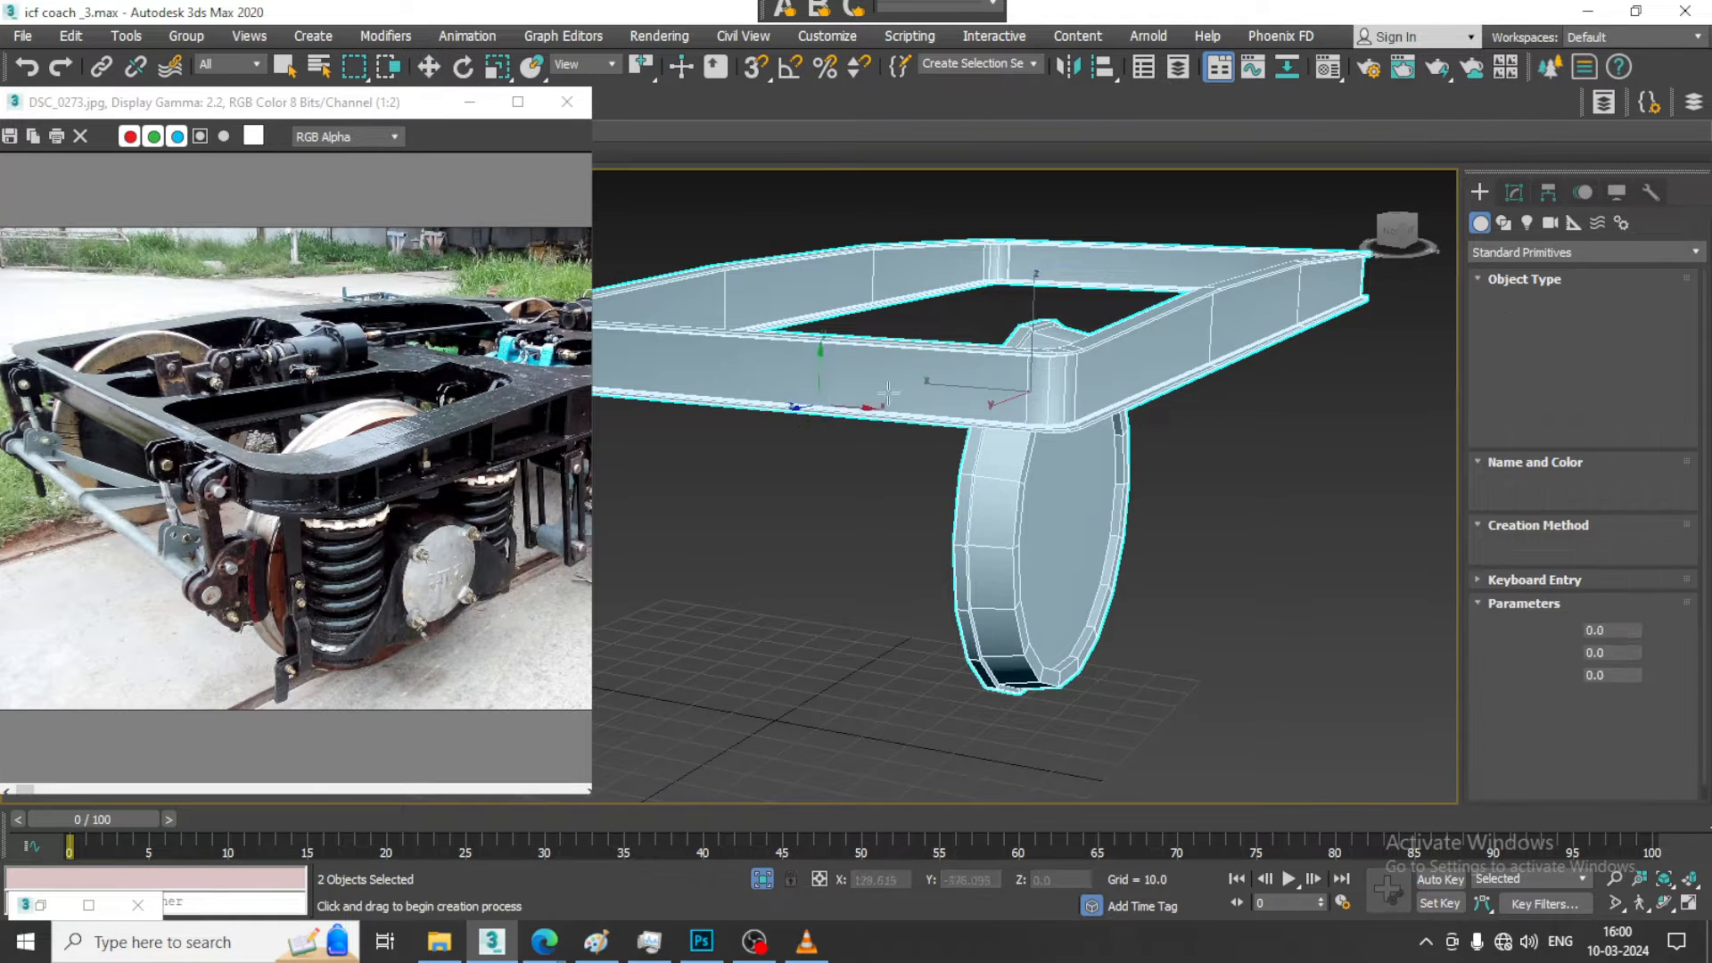
middle_click_drag(1450, 375, 1426, 371, "alt")
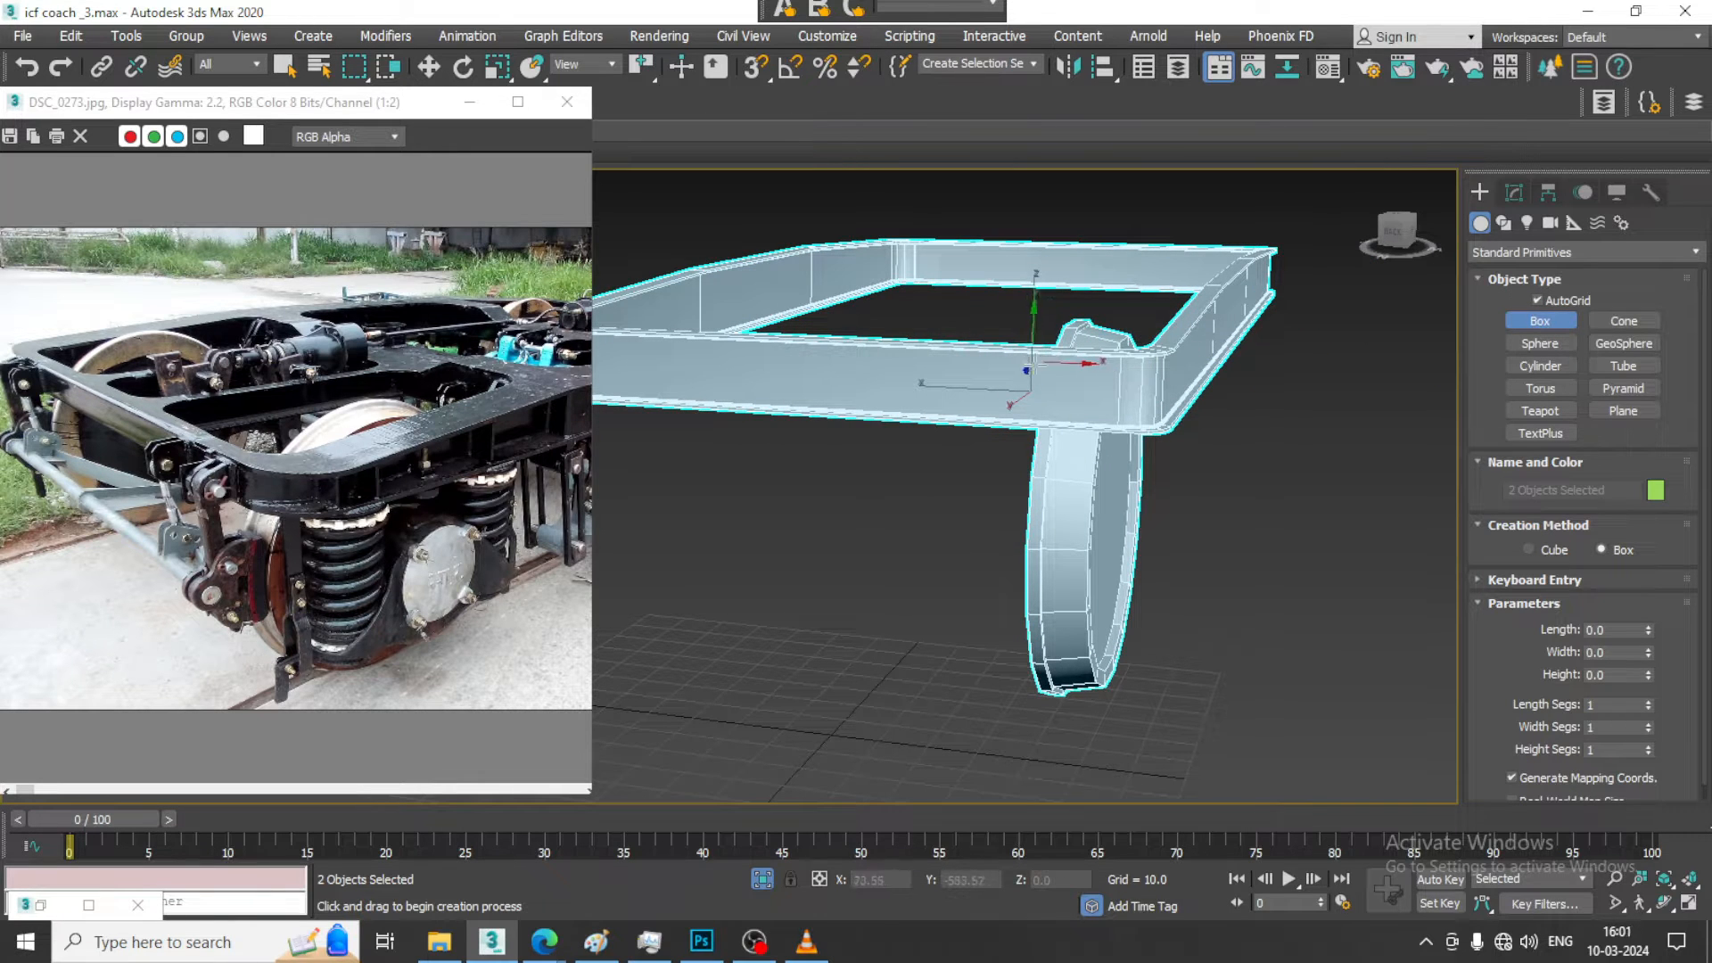
left_click_drag(1037, 361, 1086, 416)
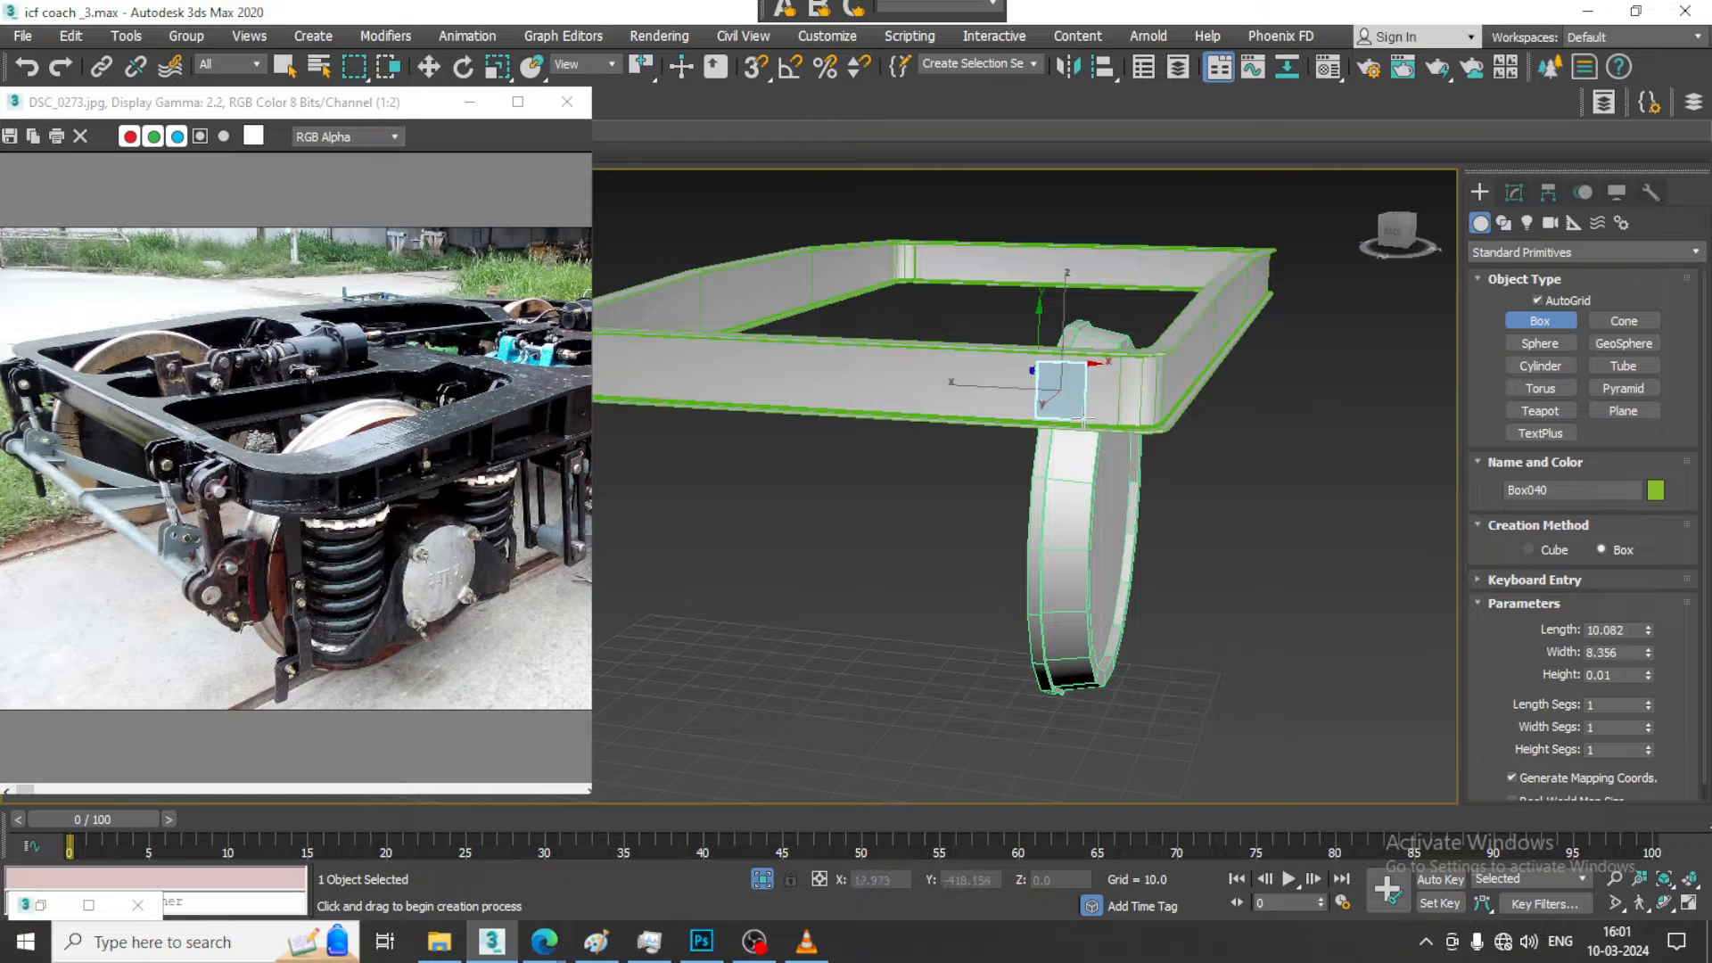
left_click(1073, 492)
key("w")
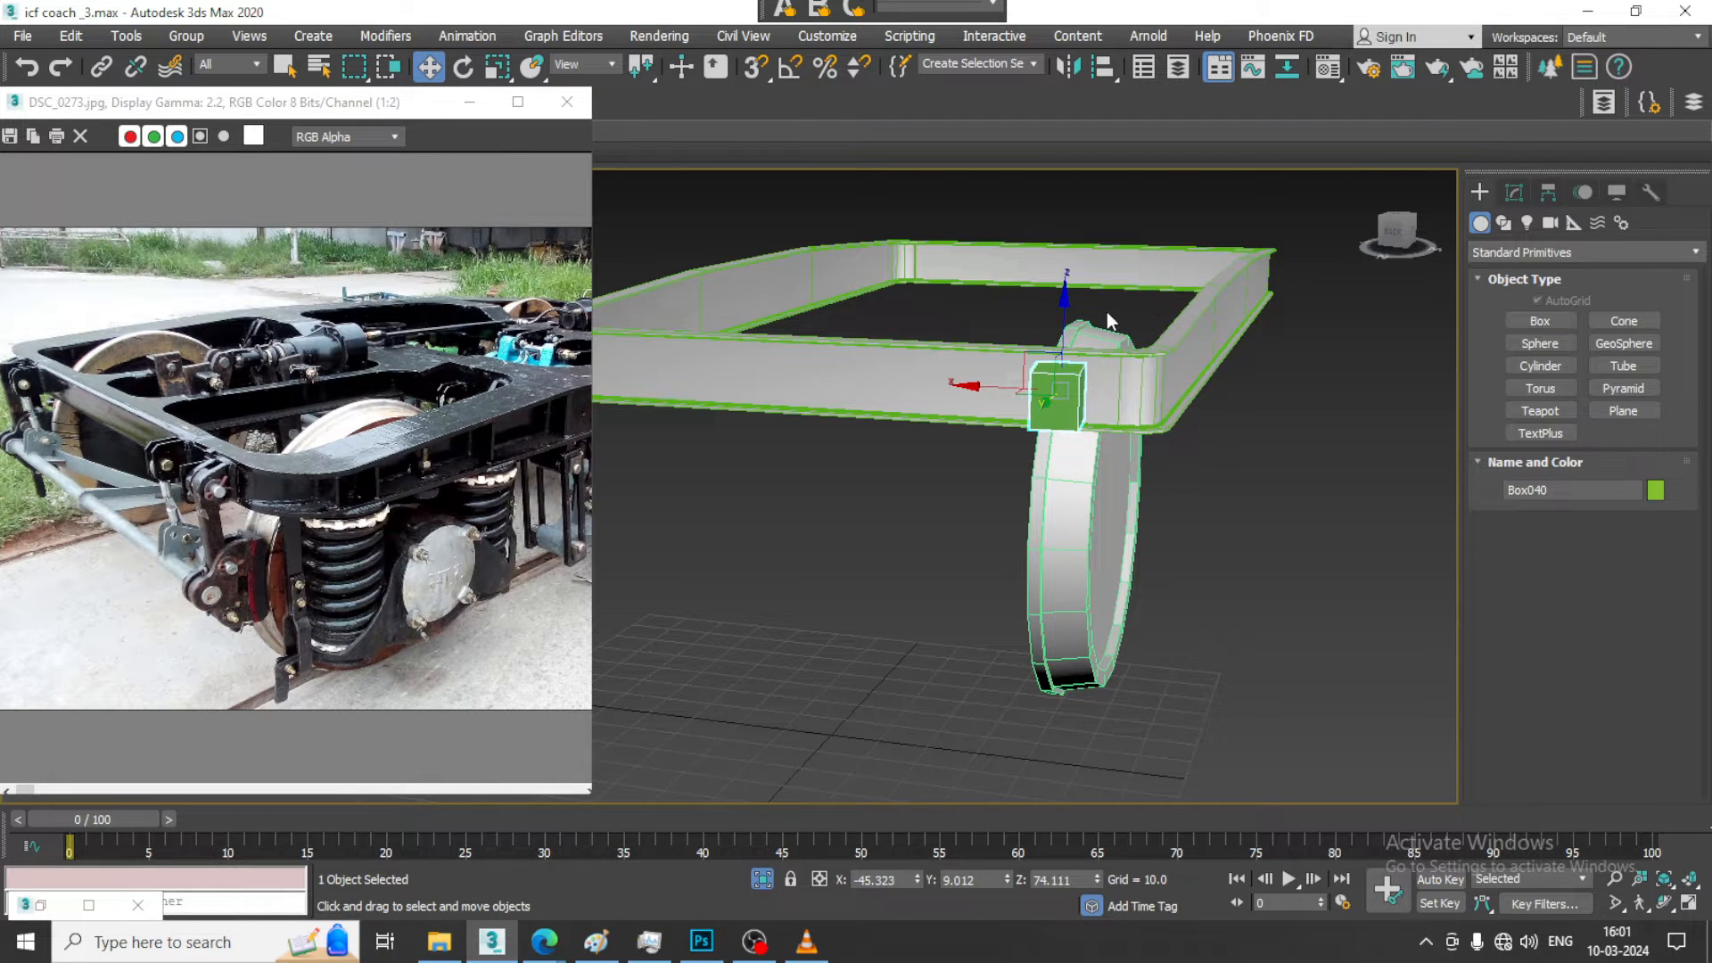
Square the box to the bogie frame by setting its rotation to X 90, Y 0 and Z 0
middle_click_drag(1108, 314, 956, 428, "alt")
scroll(1058, 387, "up", 3)
middle_click_drag(1058, 387, 1147, 412, "alt")
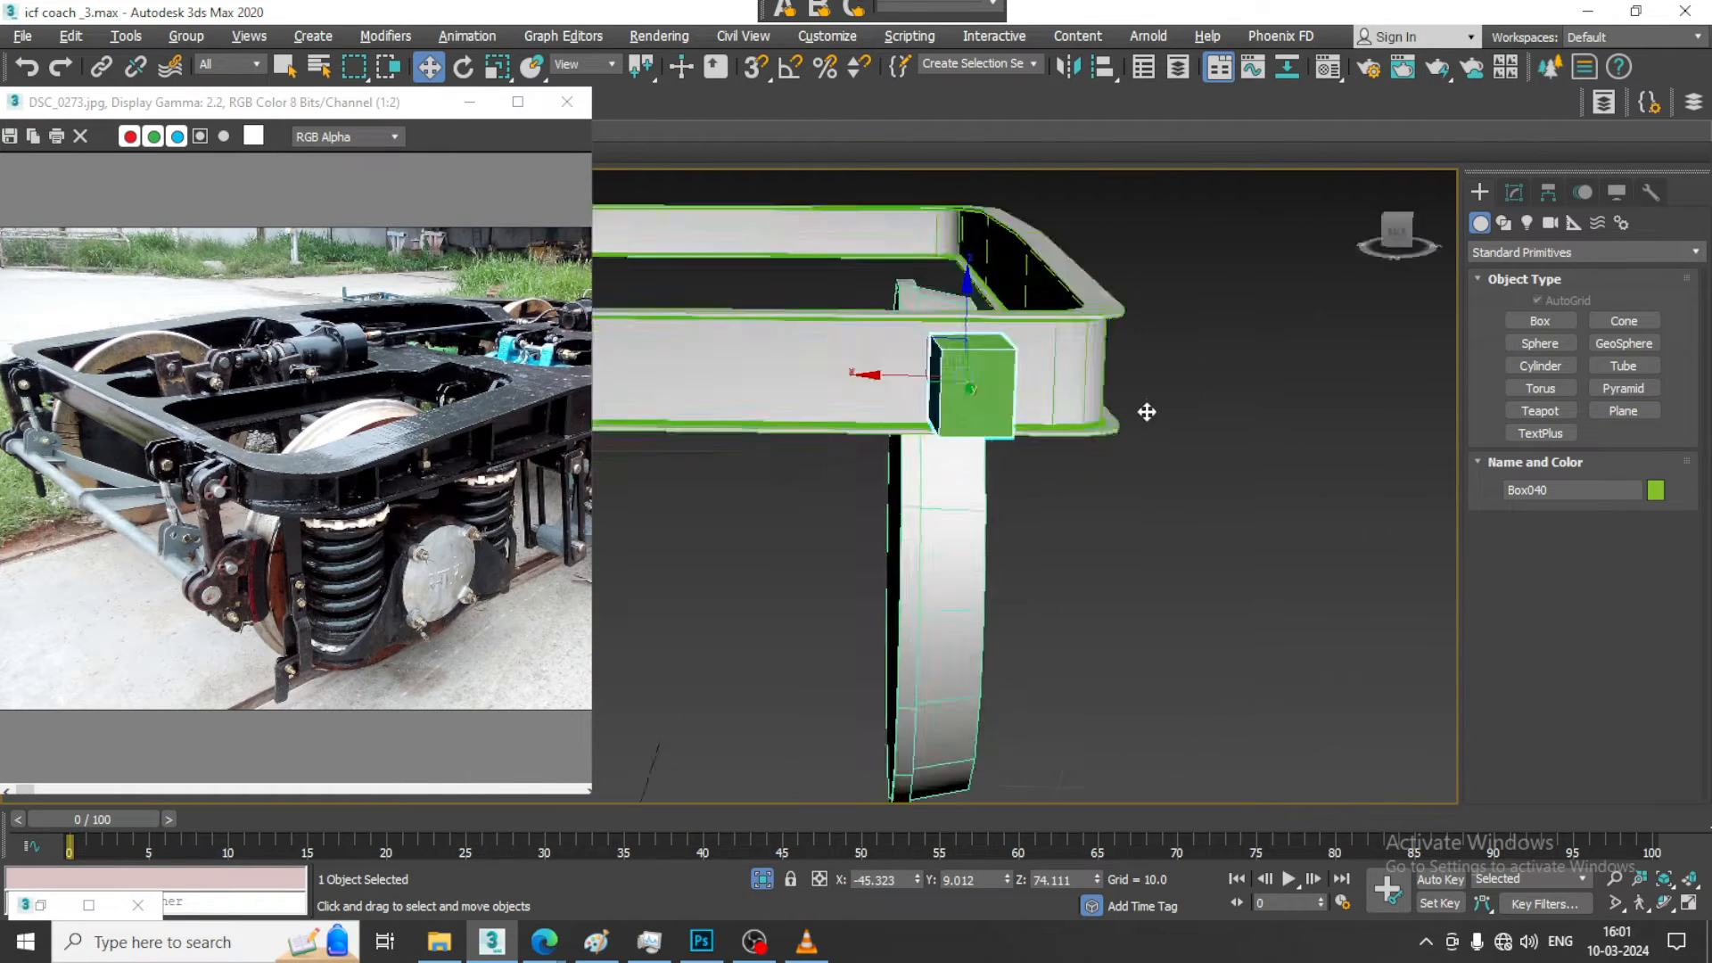
key("alt+w")
key("alt+w")
scroll(988, 350, "down", 3)
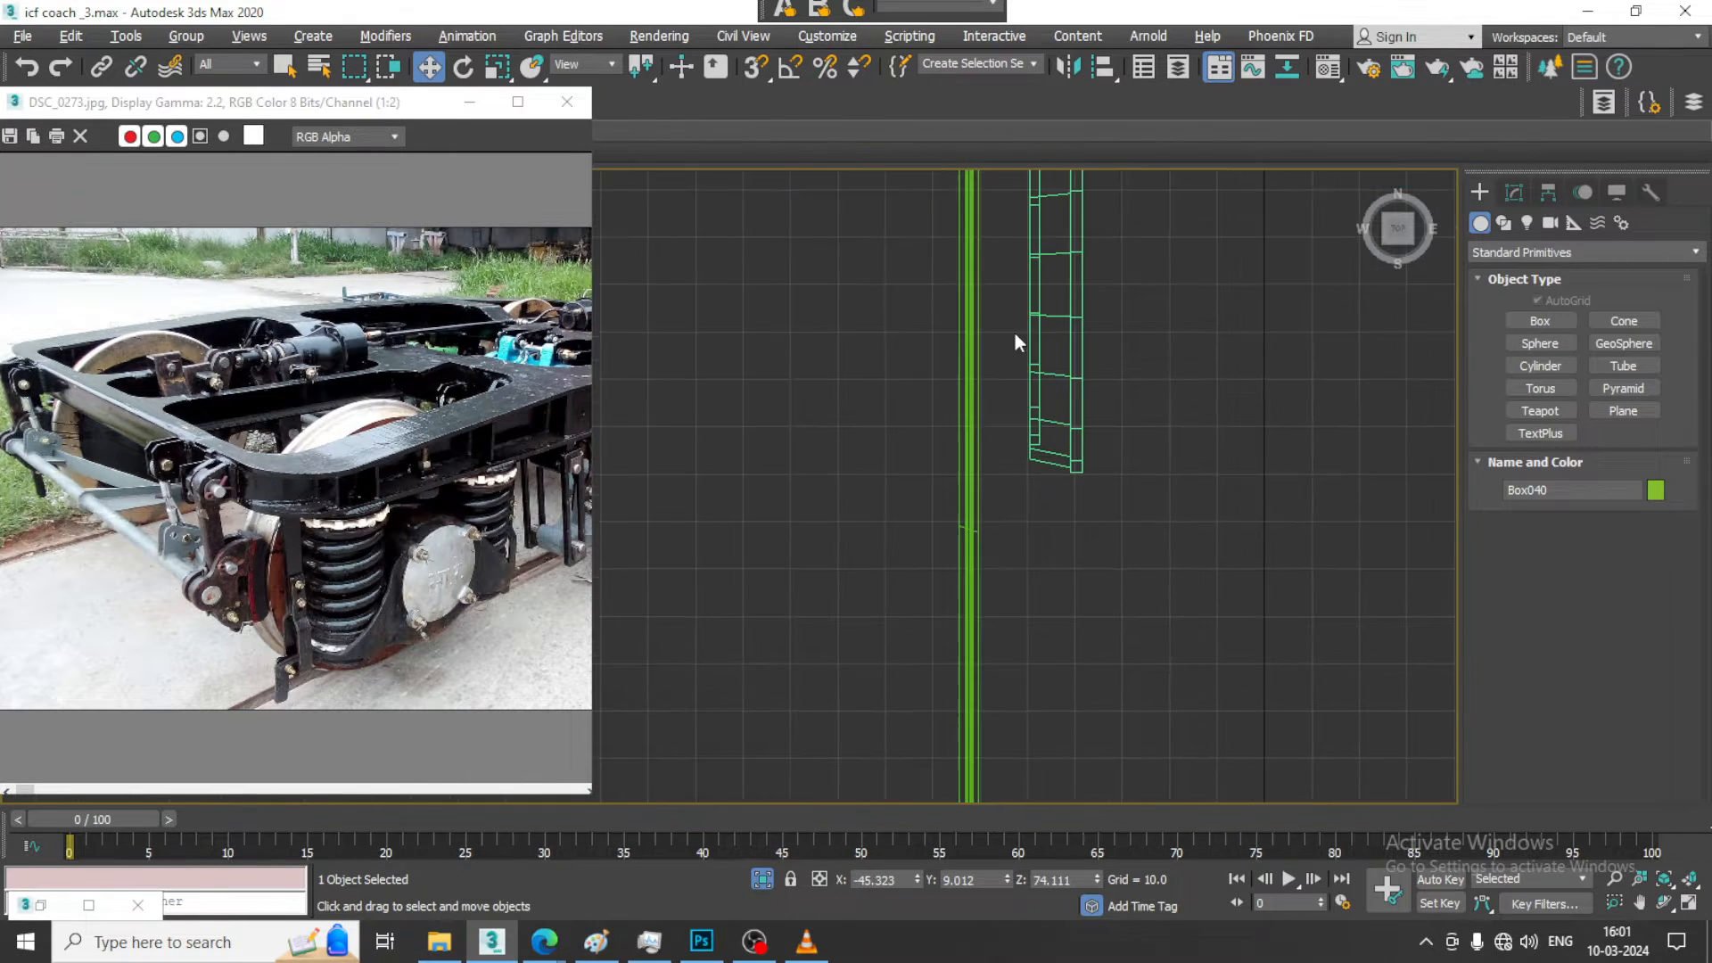
scroll(995, 371, "down", 3)
key("e")
middle_click_drag(1062, 444, 1009, 580)
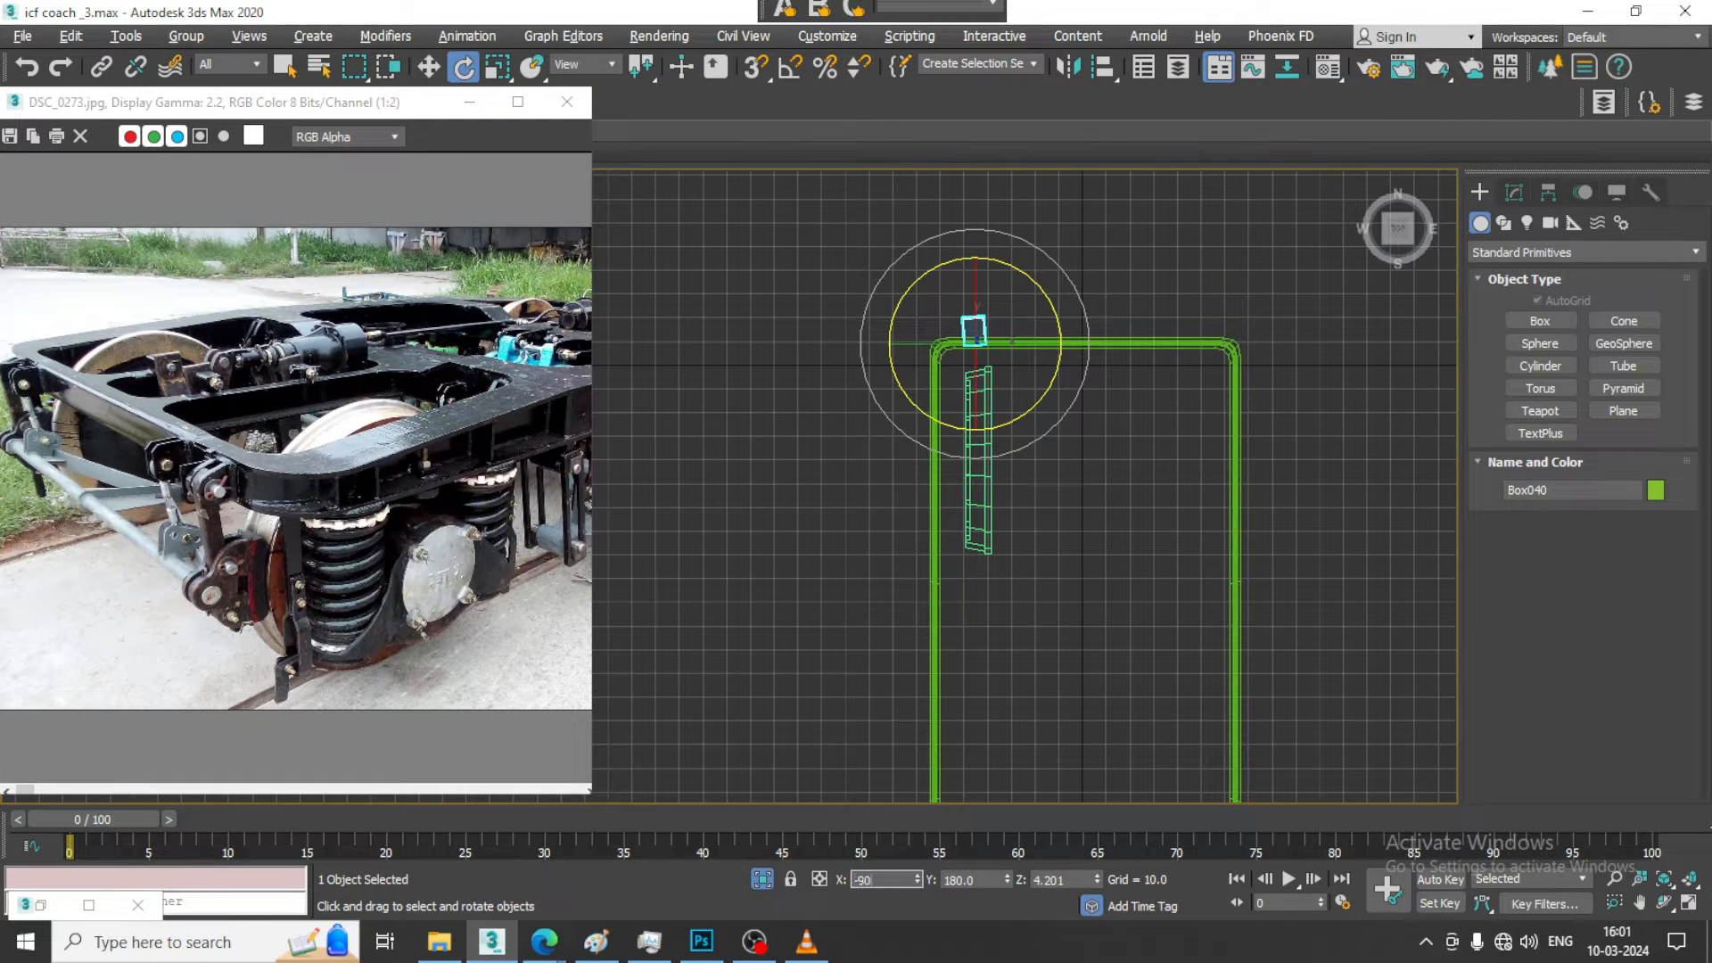
key("Tab")
key("Tab")
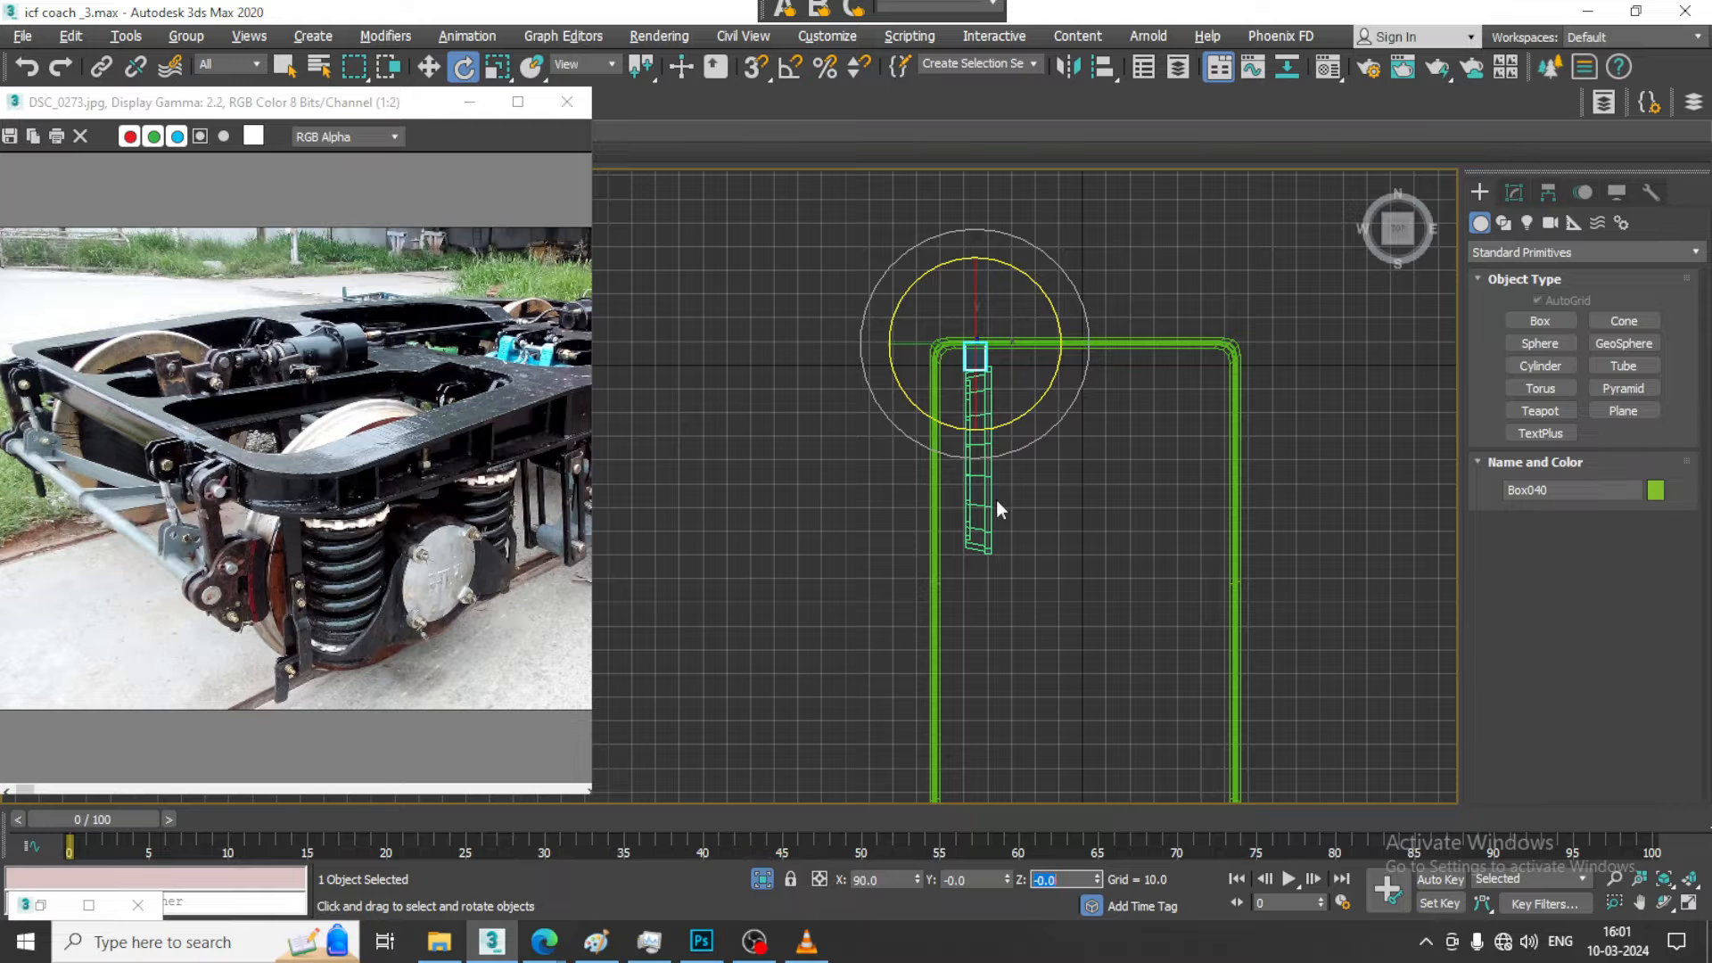
middle_click_drag(1214, 742, 1142, 725)
key("w")
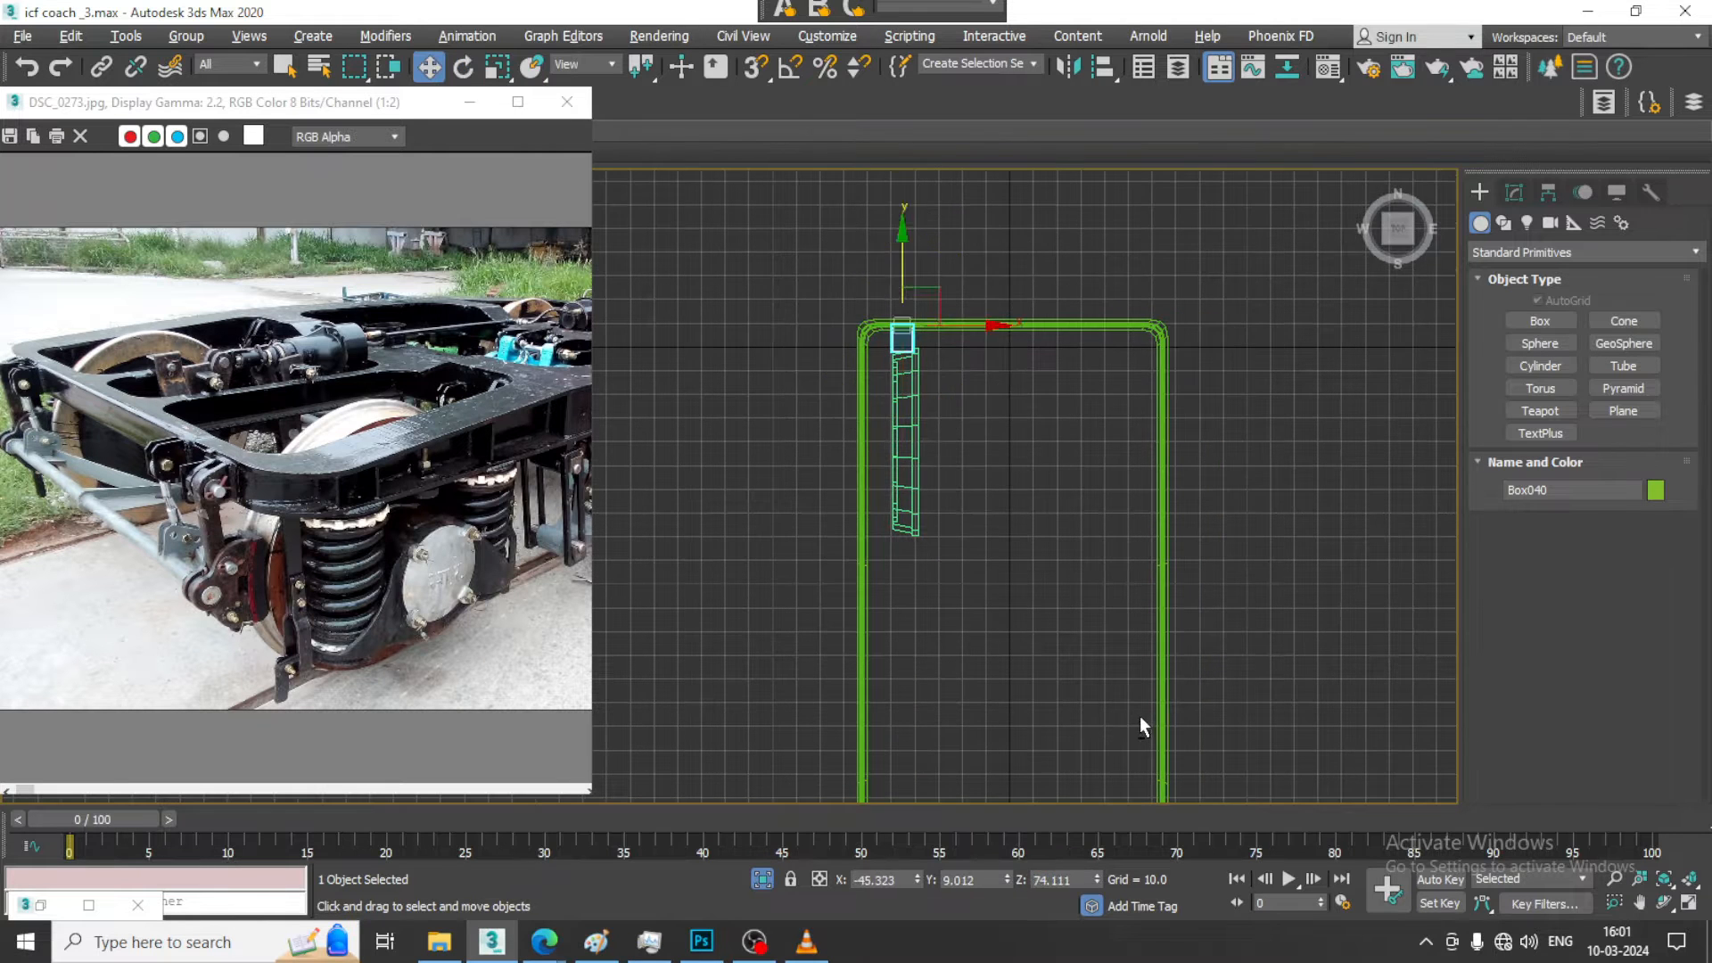
key("alt+w")
middle_click(1140, 715)
key("alt+w")
middle_click_drag(963, 464, 928, 571, "alt")
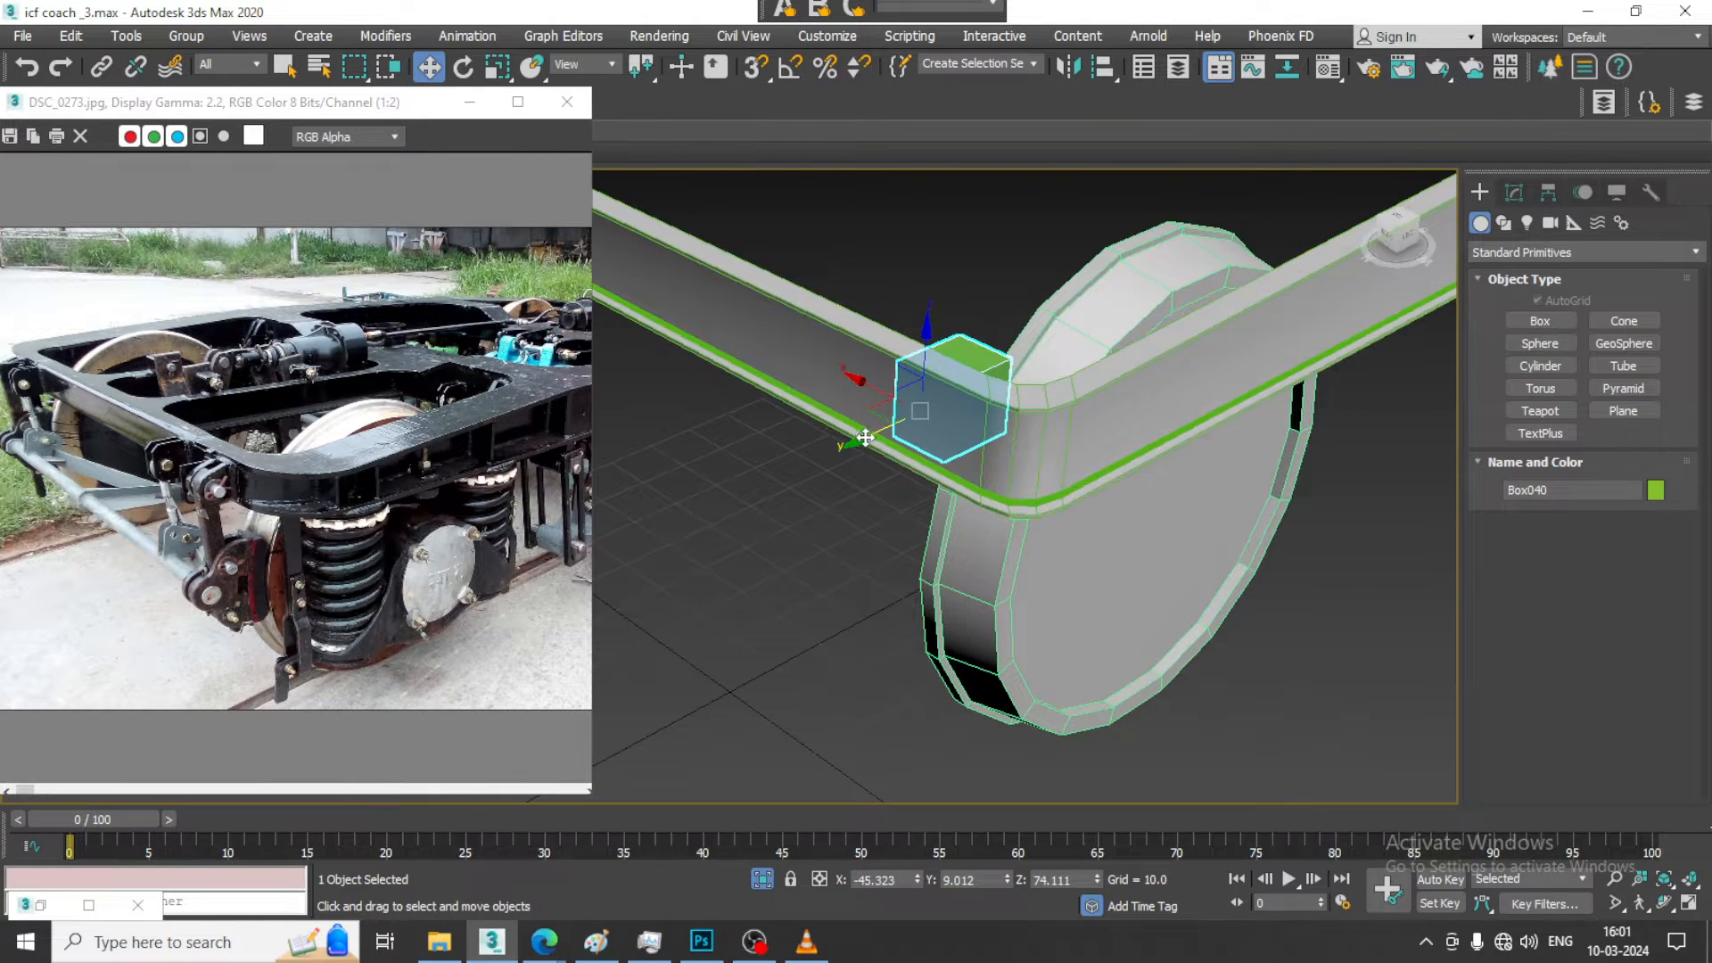
left_click_drag(864, 436, 809, 439)
middle_click_drag(811, 438, 1023, 419, "alt")
right_click(931, 419)
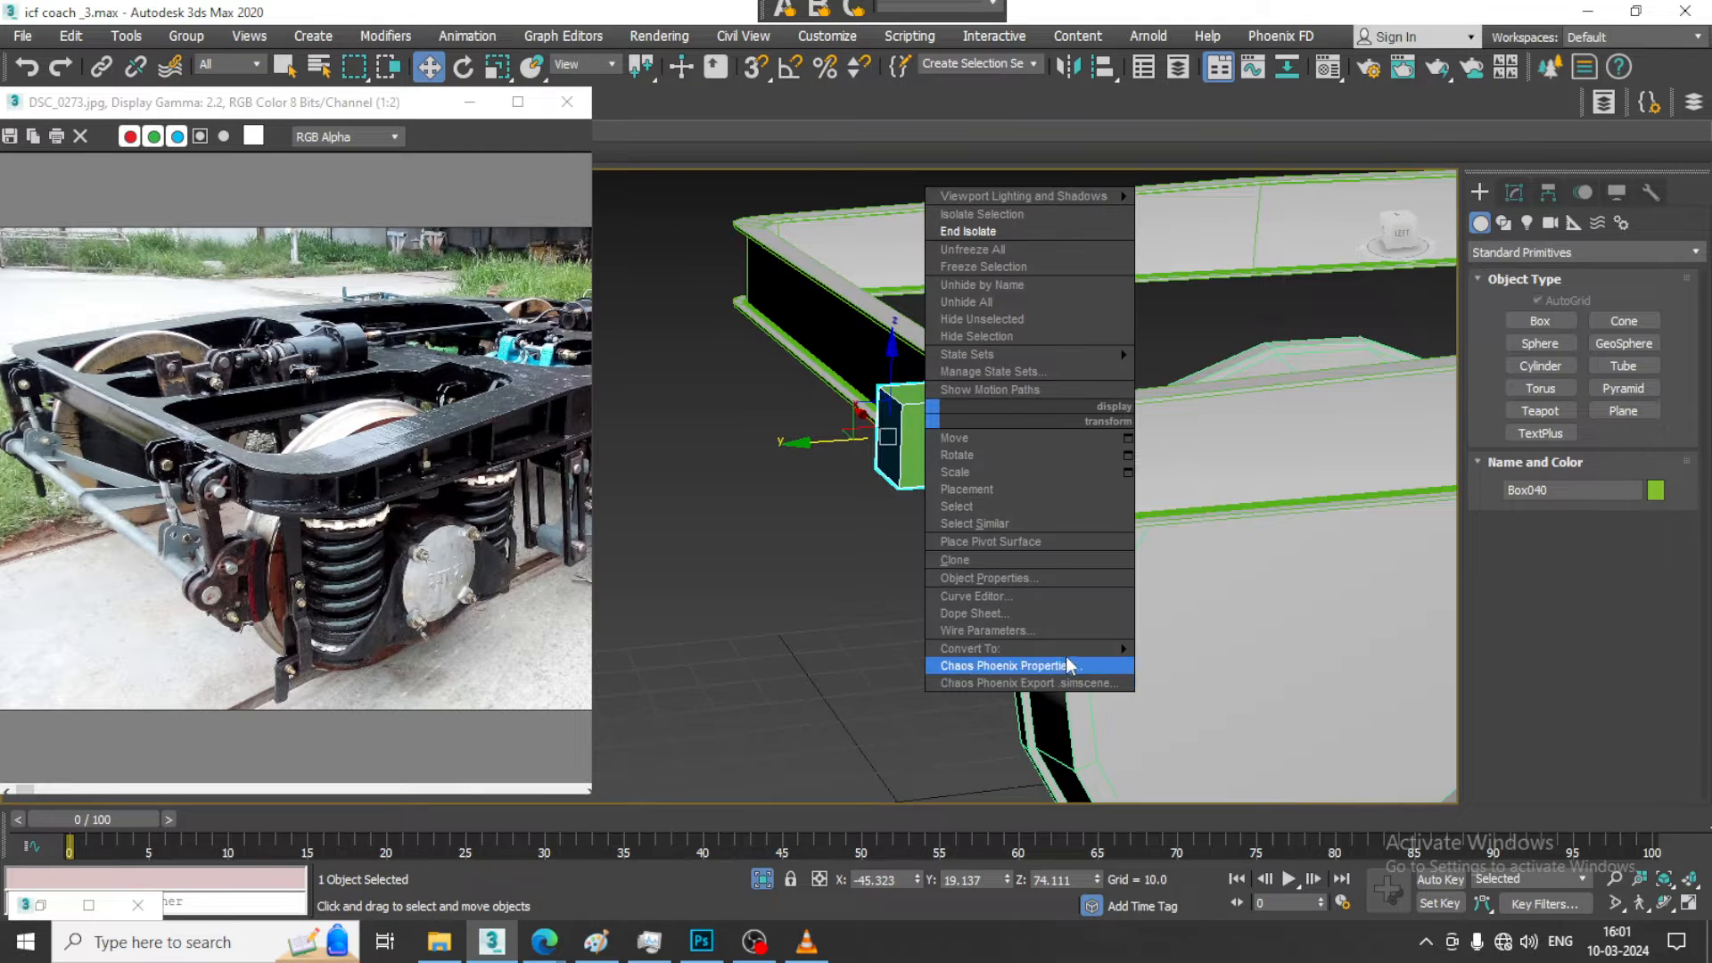
mouse_move(1106, 648)
left_click(1227, 663)
scroll(1070, 371, "up", 5)
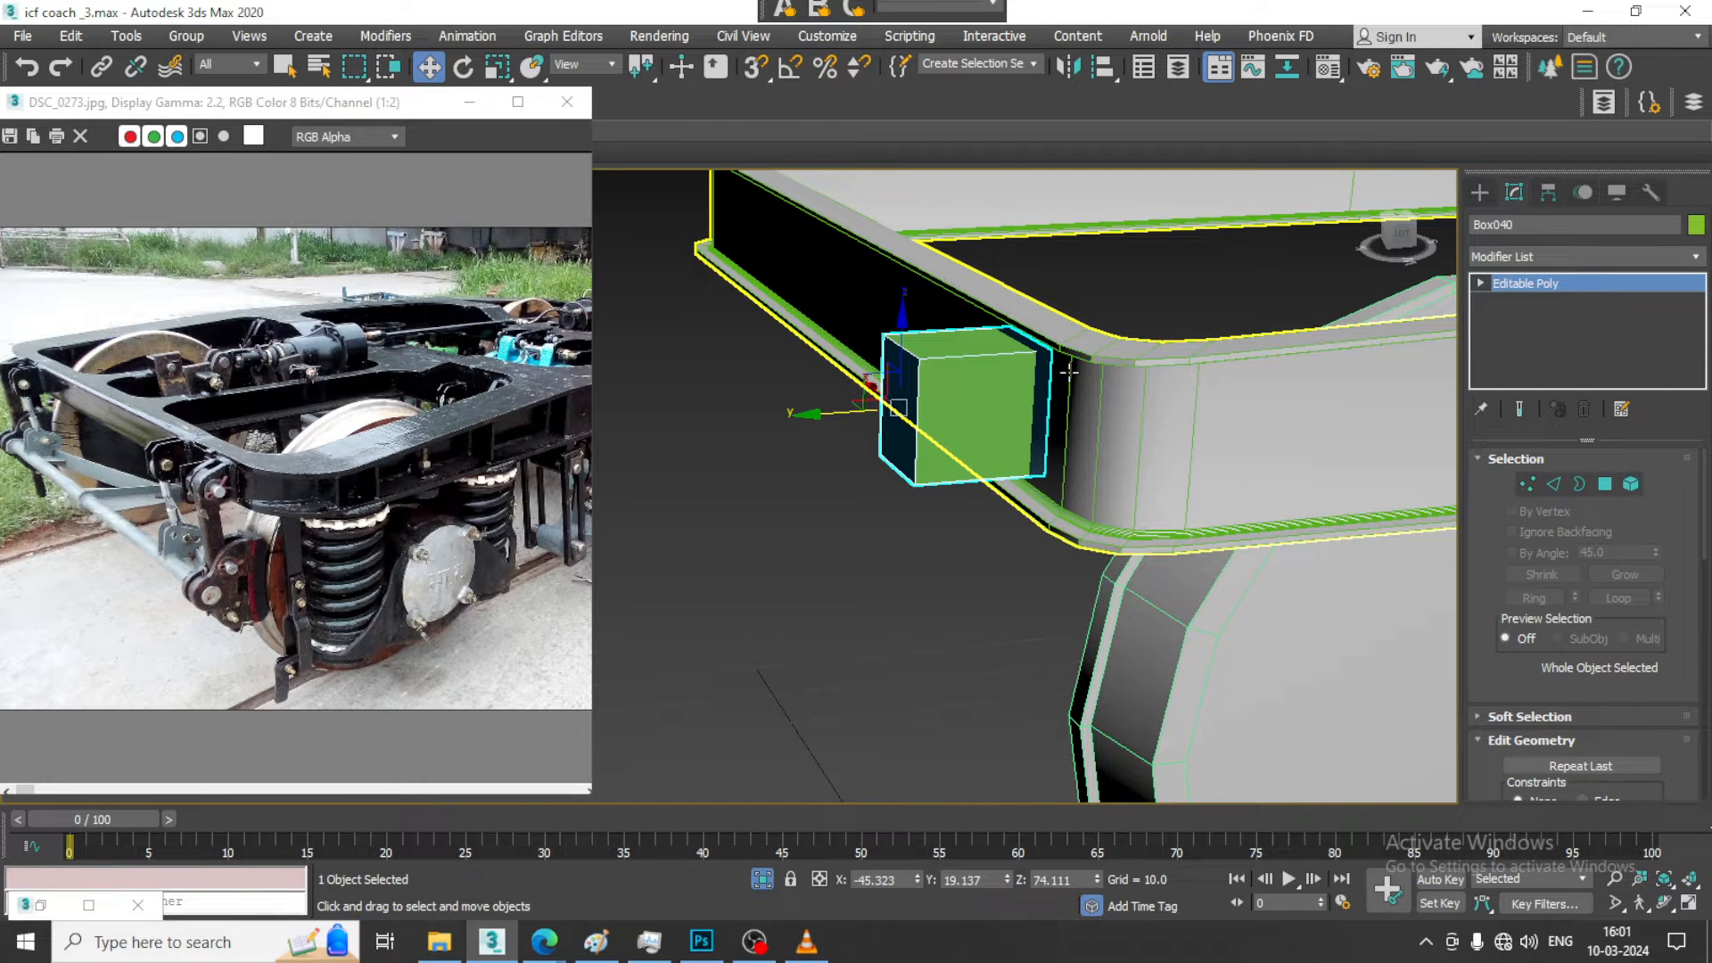
Replace the box with a thin AutoGrid box on the frame's end face, length about 9.27, width about 9.84, height about 1.5
key("Delete")
left_click(1479, 191)
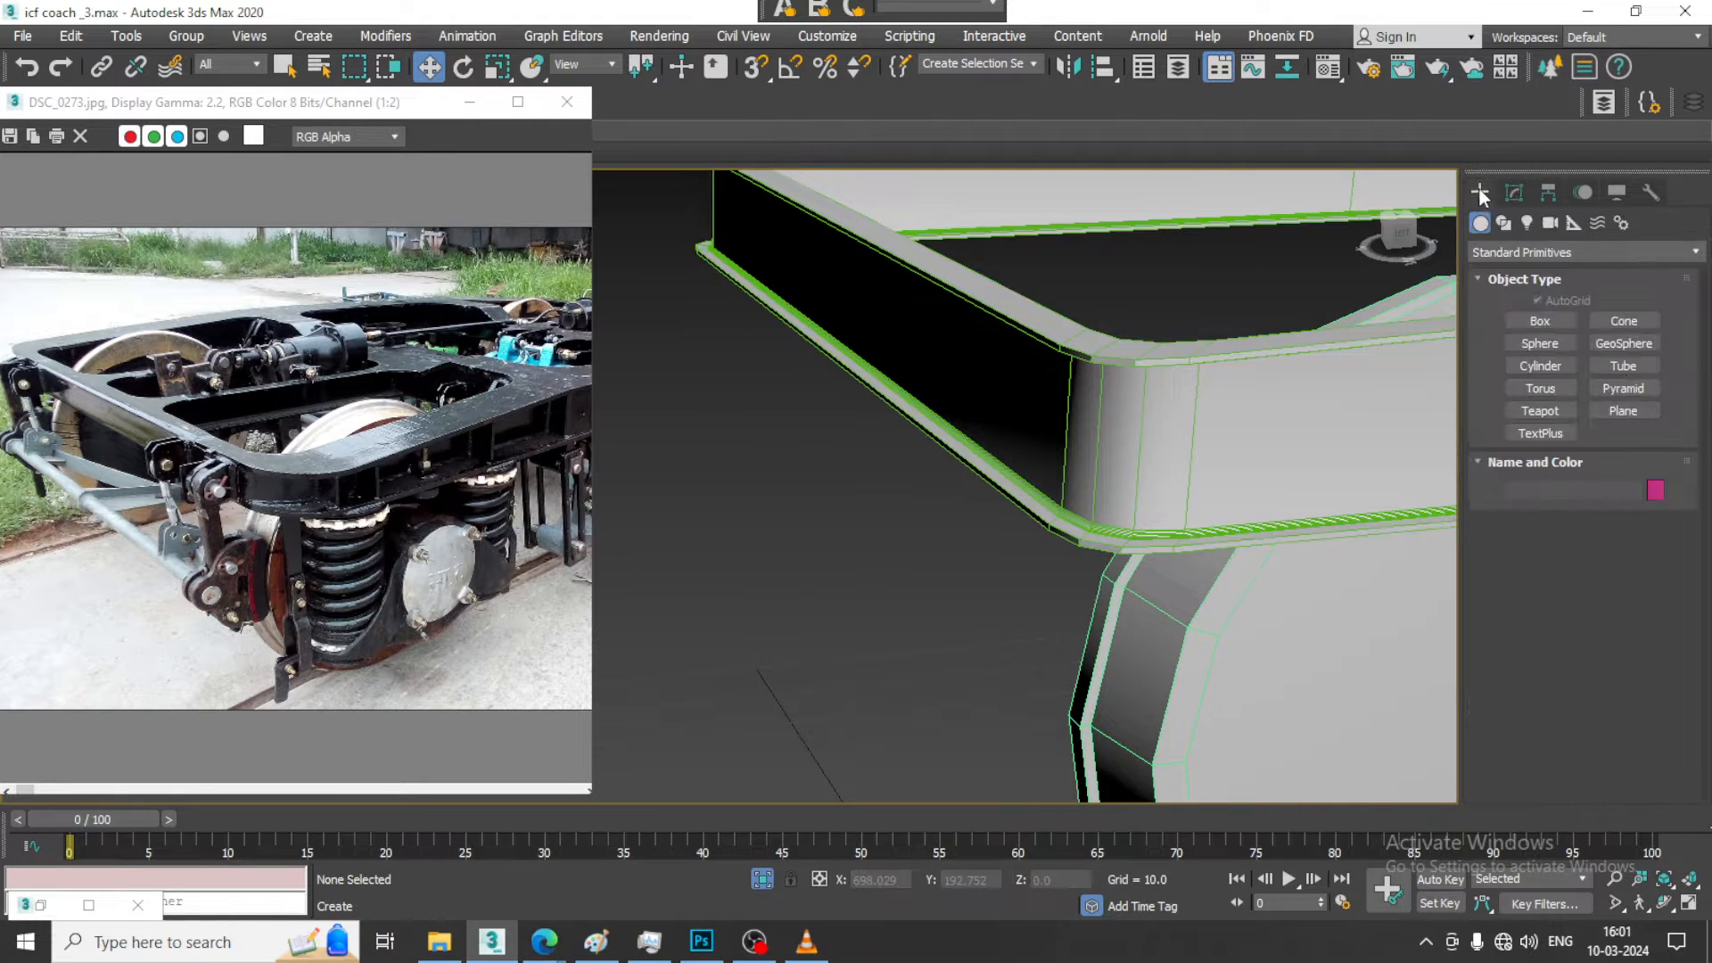
left_click(1538, 324)
middle_click_drag(1101, 459, 1275, 415, "alt")
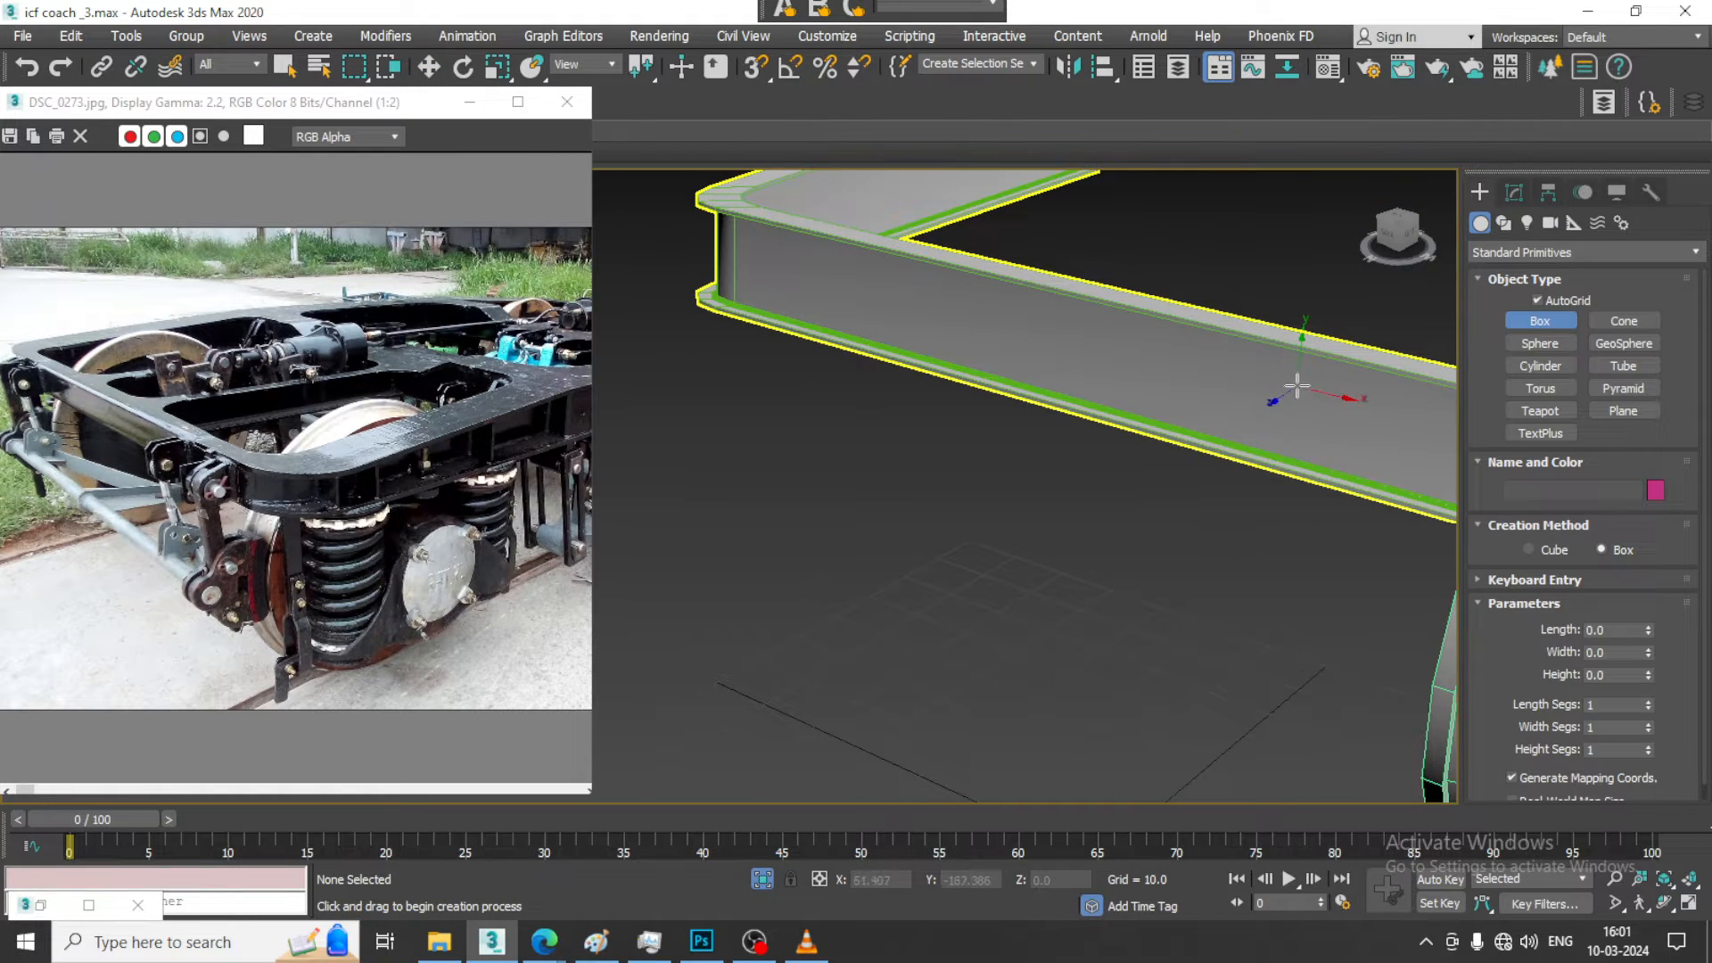
left_click_drag(1138, 334, 1215, 428)
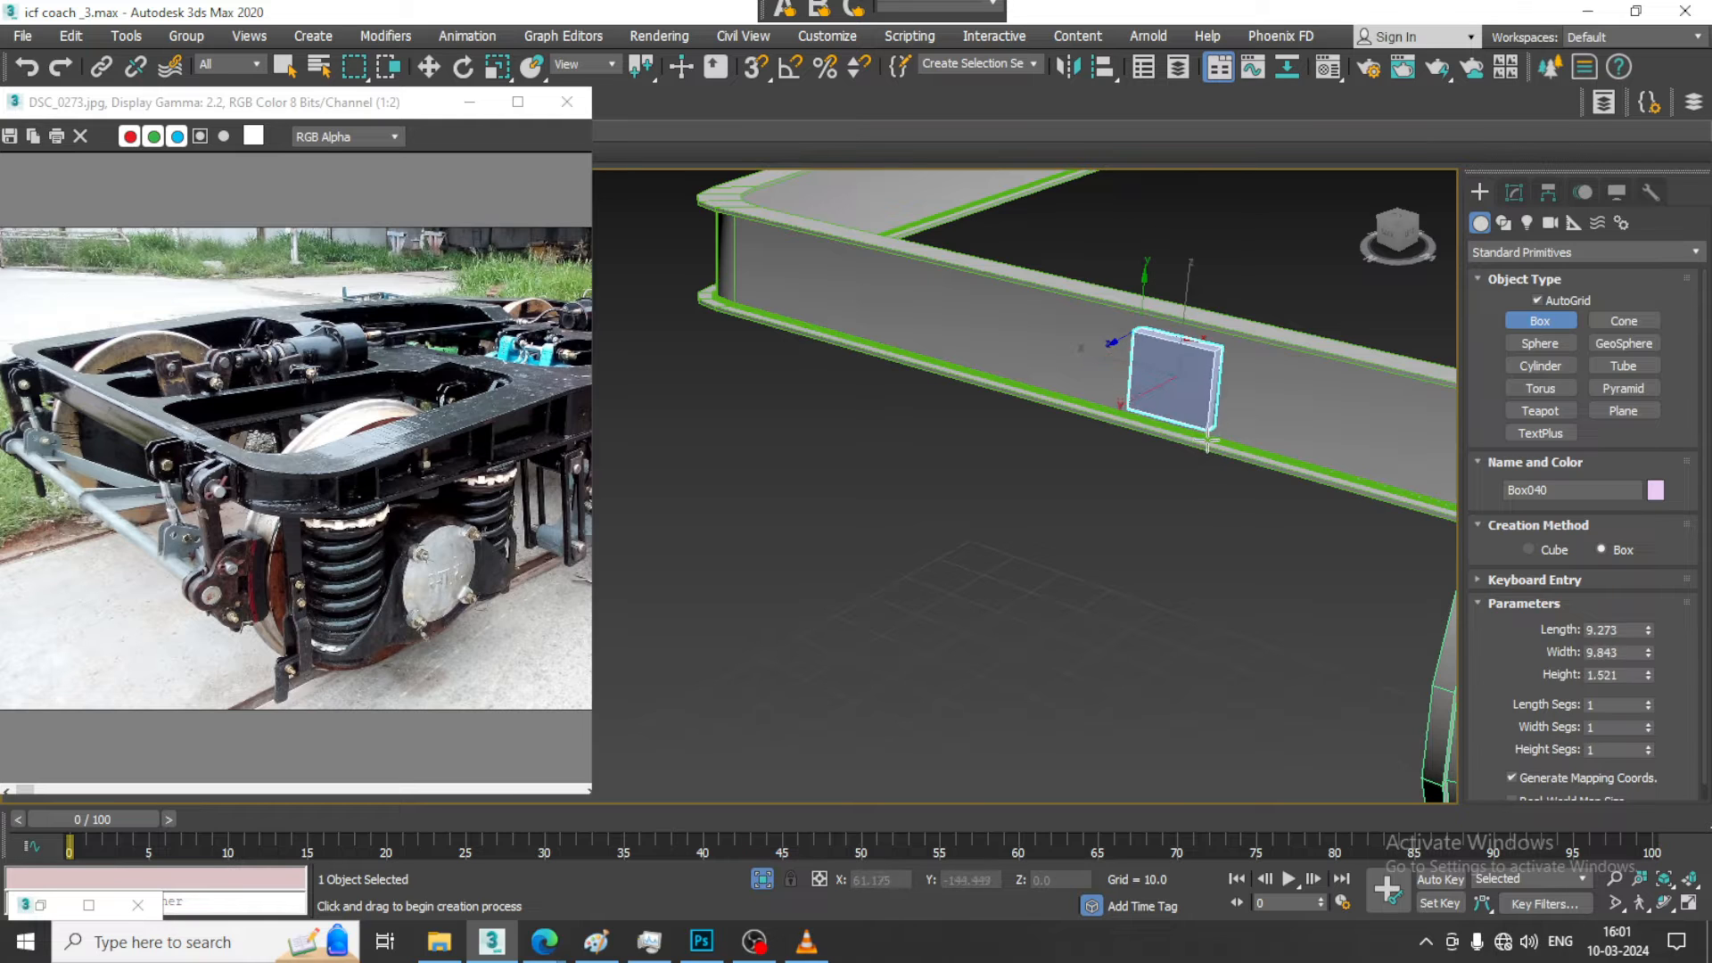
left_click(1208, 442)
Move the thin plate along X on the frame's end face to sit near the wheel-side corner
key("w")
middle_click_drag(1206, 439, 1259, 468, "alt")
scroll(1158, 378, "down", 2)
middle_click_drag(1159, 378, 1045, 368)
left_click_drag(995, 366, 1209, 387)
middle_click_drag(1338, 382, 1182, 377, "alt")
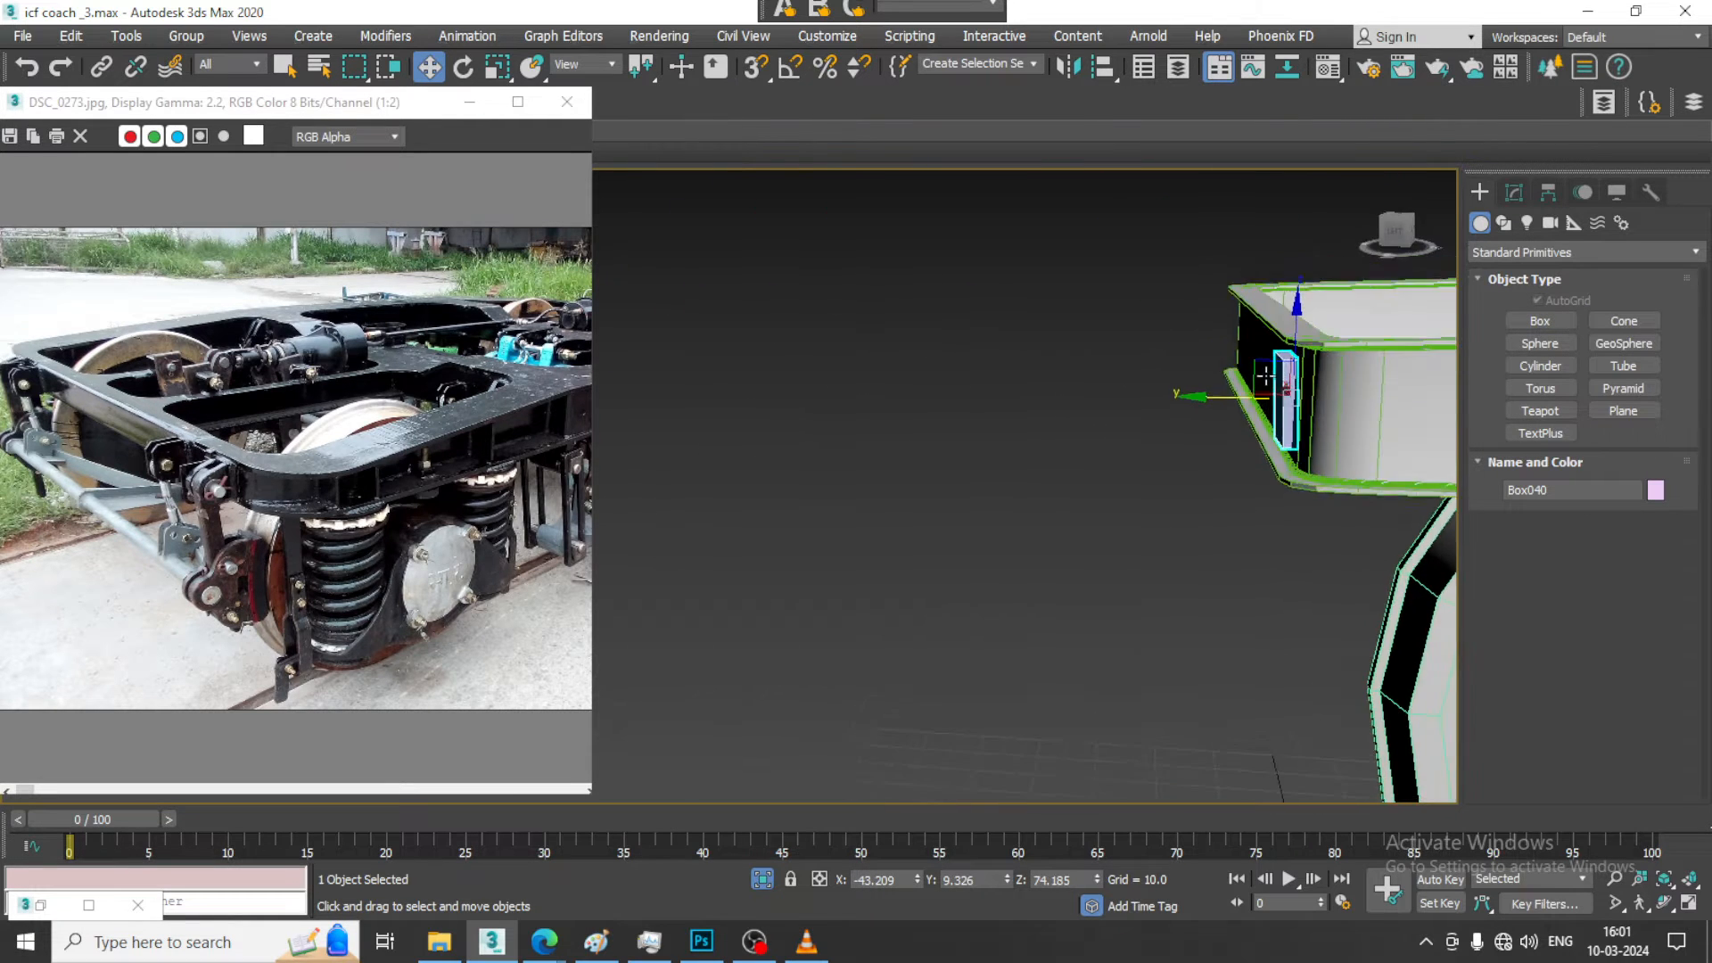
Square the plate to the bogie frame by setting its rotation to X 90, Y 0 and Z 180
key("alt+w")
middle_click_drag(635, 661, 605, 662)
key("alt+w")
key("z")
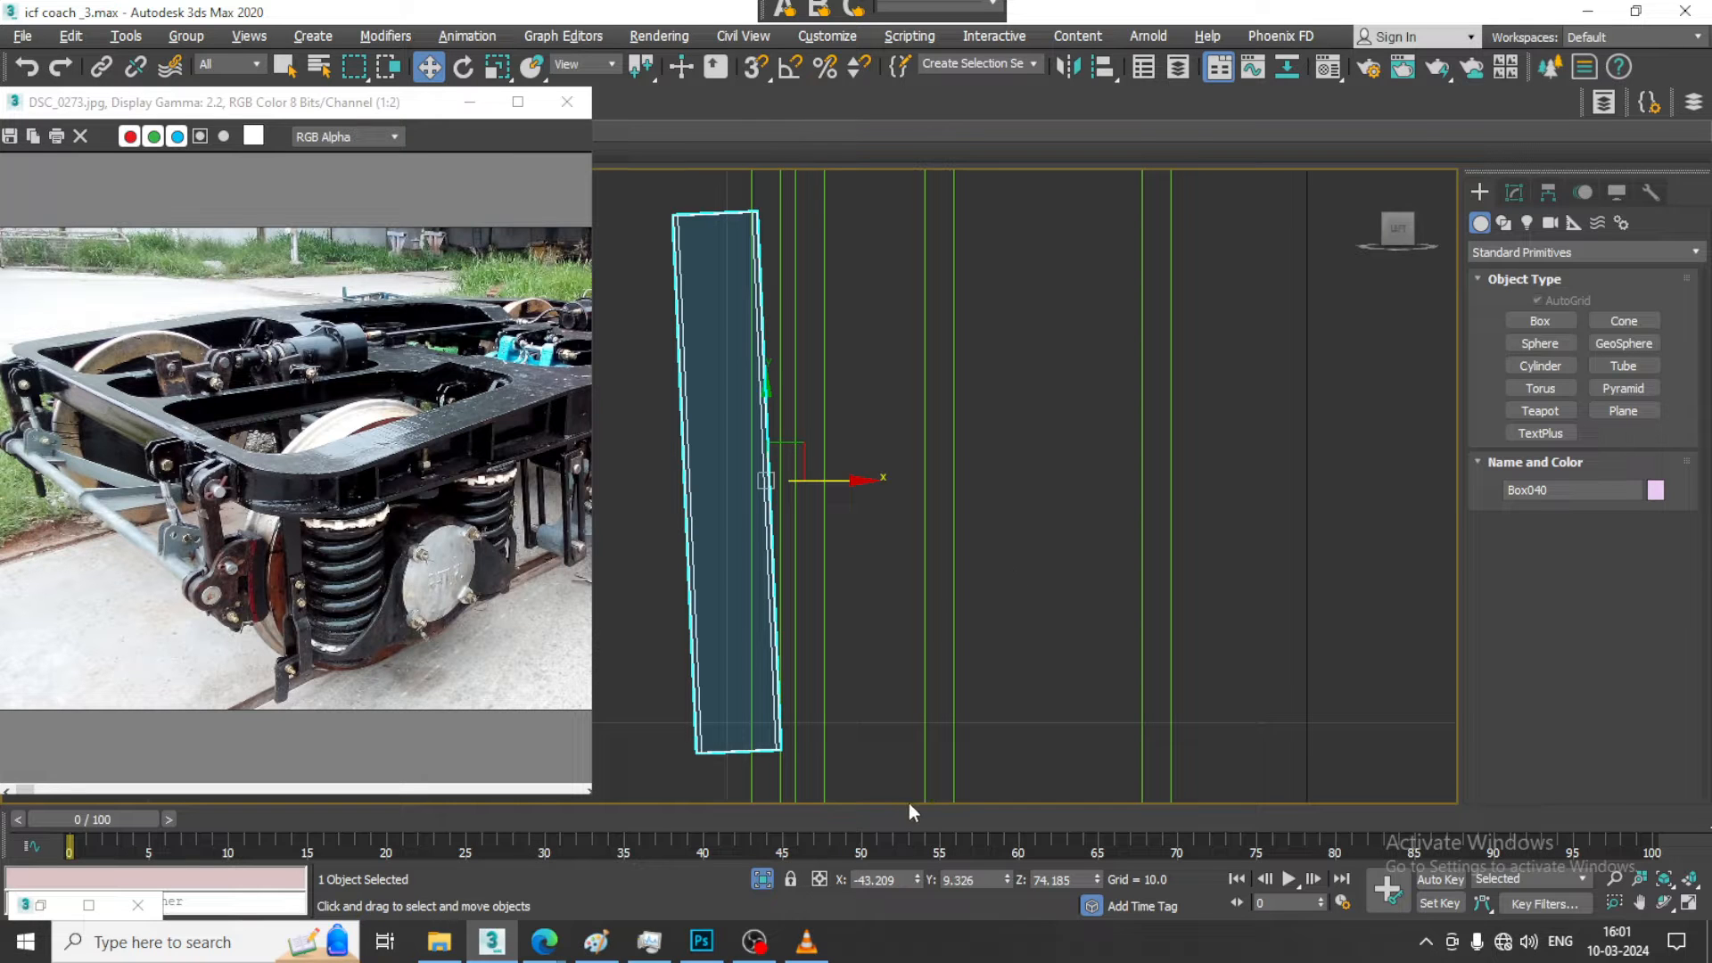
key("e")
left_click_drag(828, 428, 833, 431)
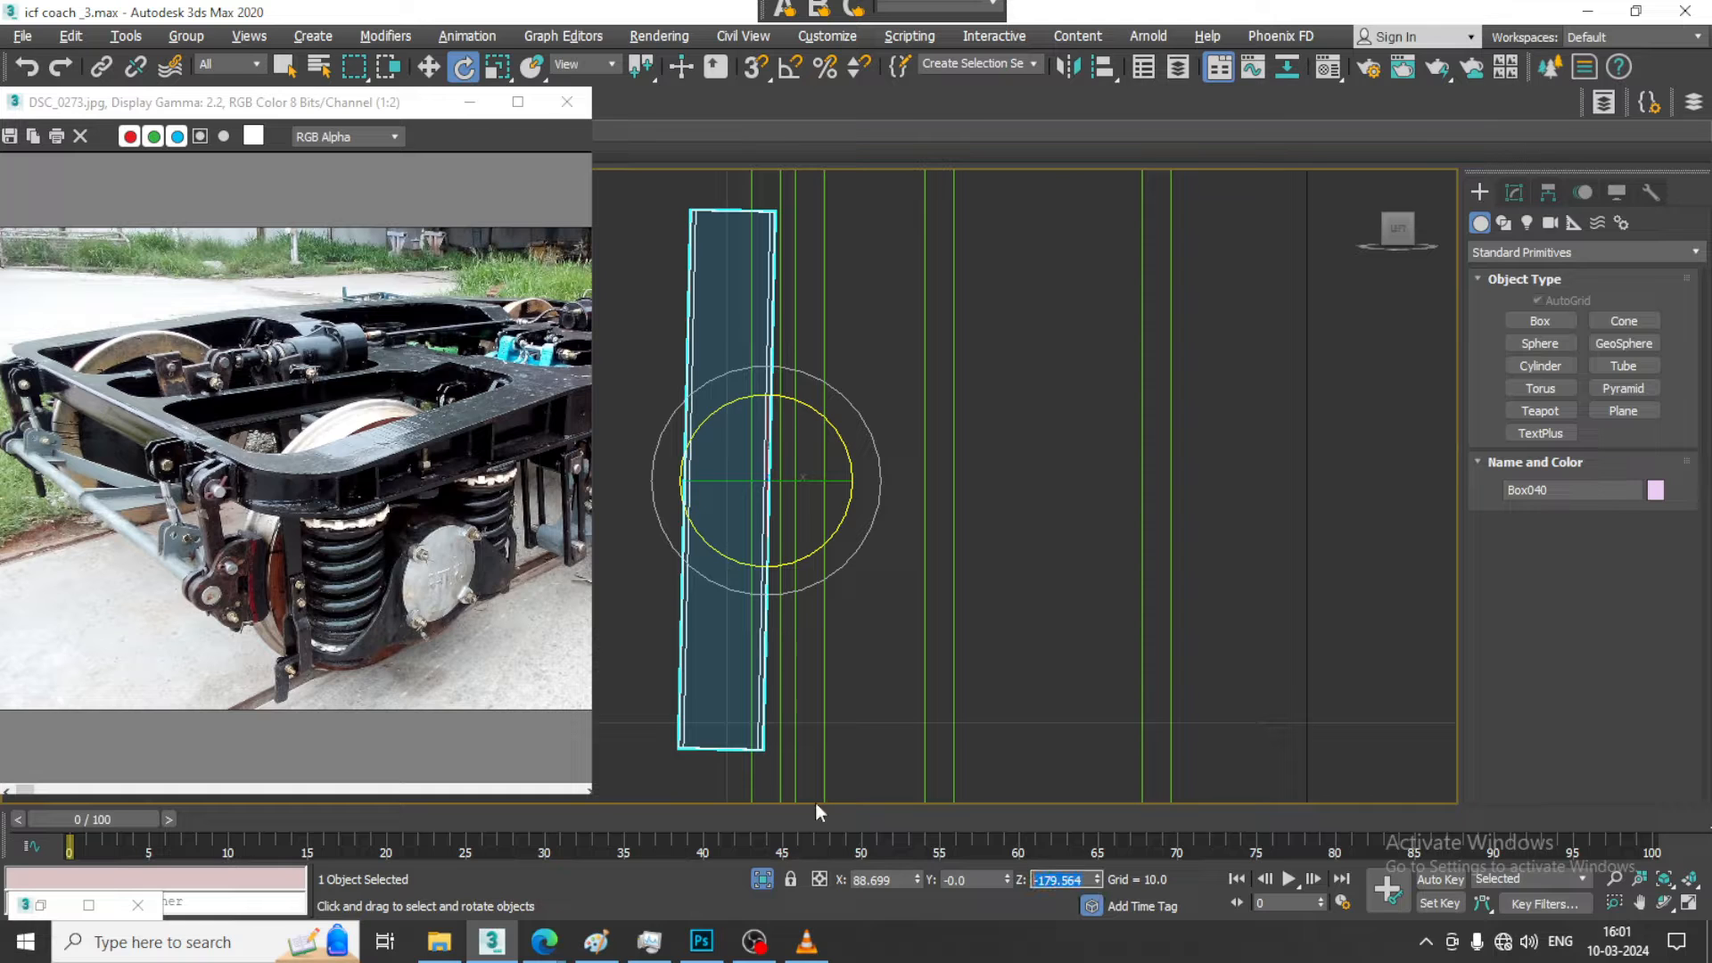
type("-180")
left_click(884, 874)
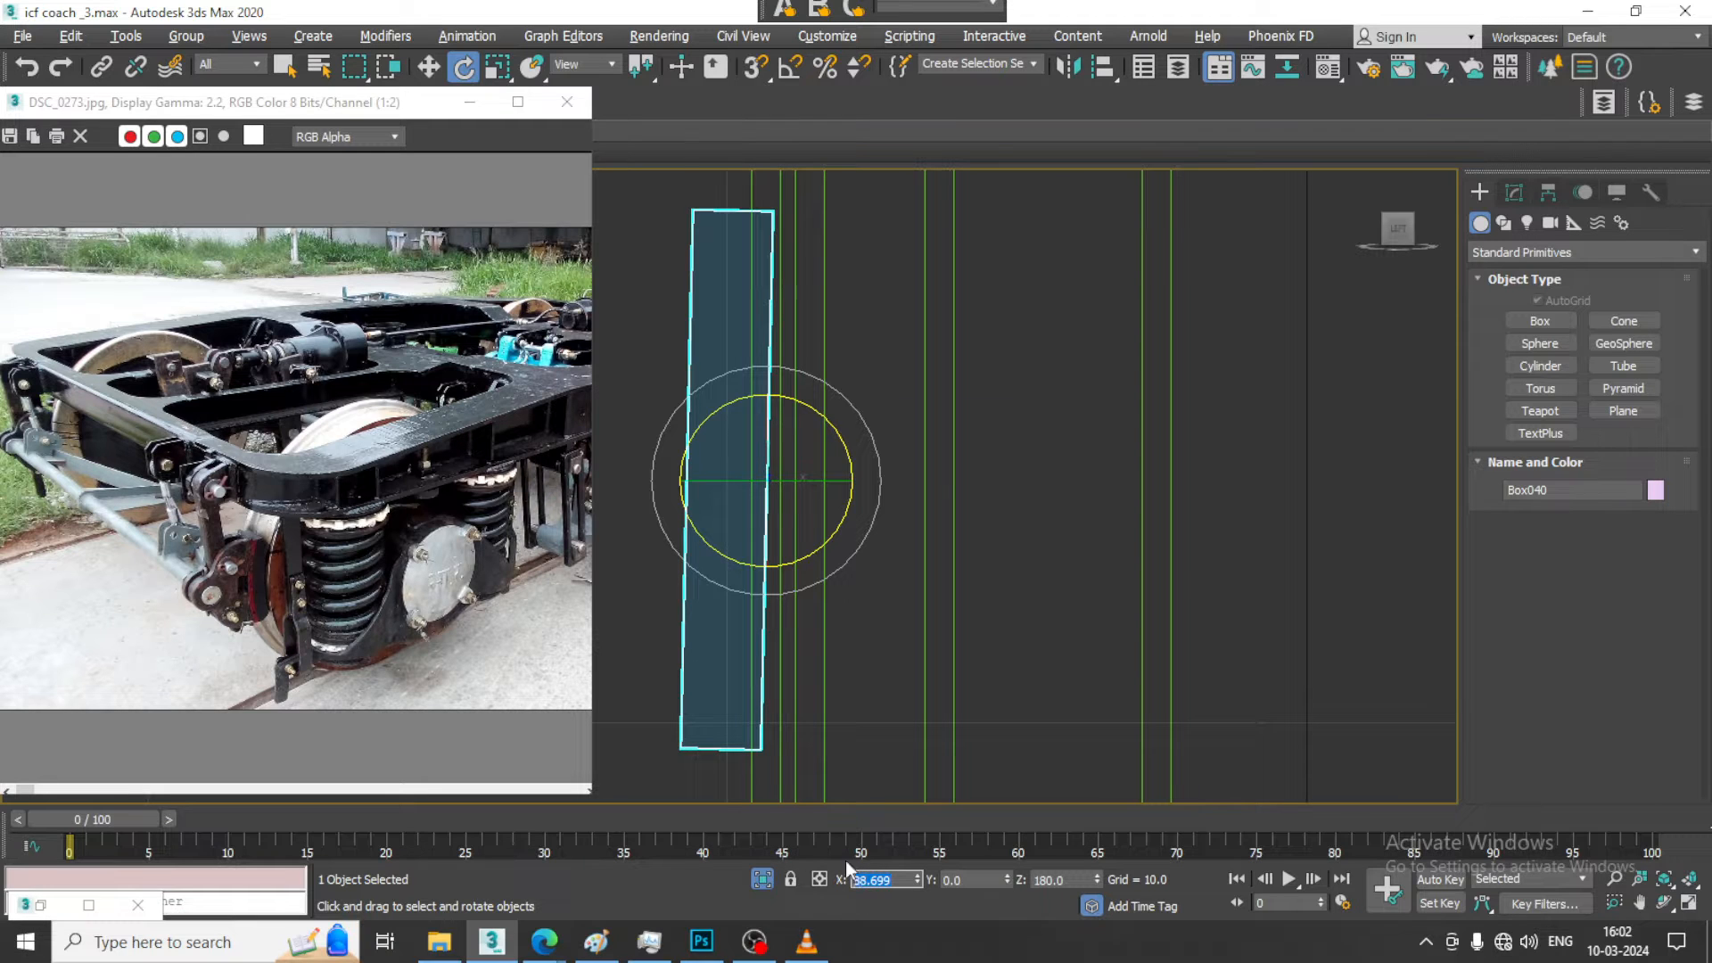
type("0")
key("Return")
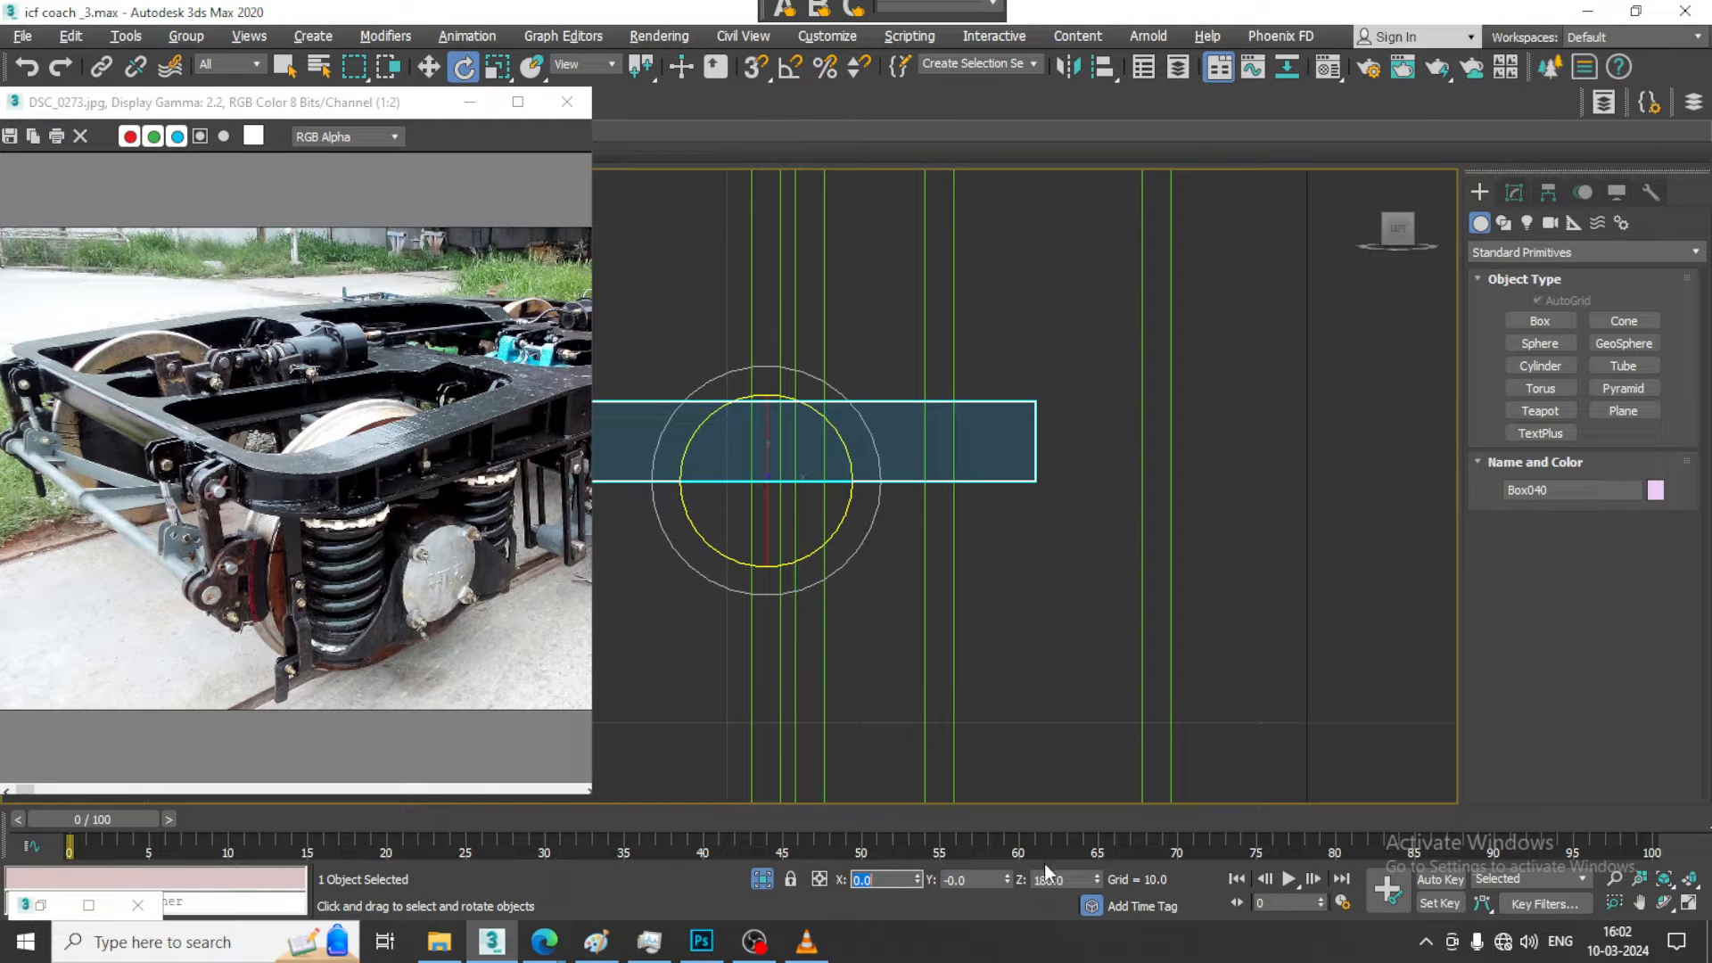
type("90")
key("Return")
middle_click_drag(1057, 620, 1033, 617)
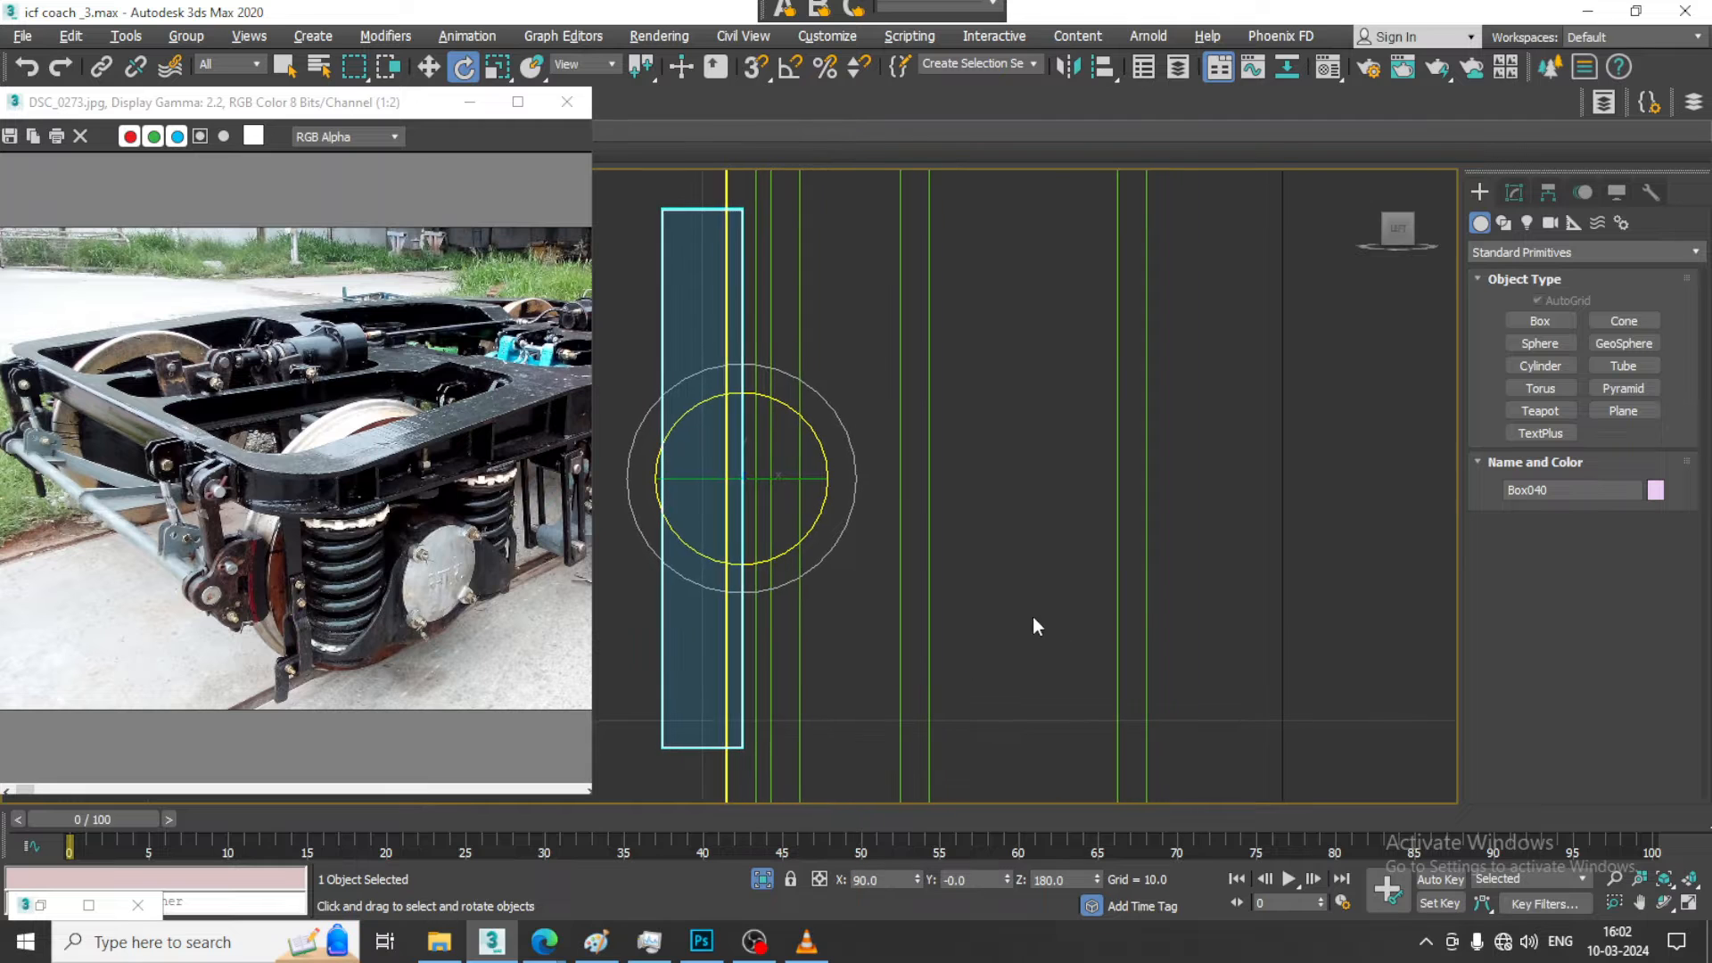
Thin the plate by scaling it to about 62% along Y
key("w")
key("alt+w")
right_click(1098, 715)
key("alt+w")
middle_click_drag(1110, 696, 1190, 486, "alt")
middle_click_drag(1191, 486, 1157, 517)
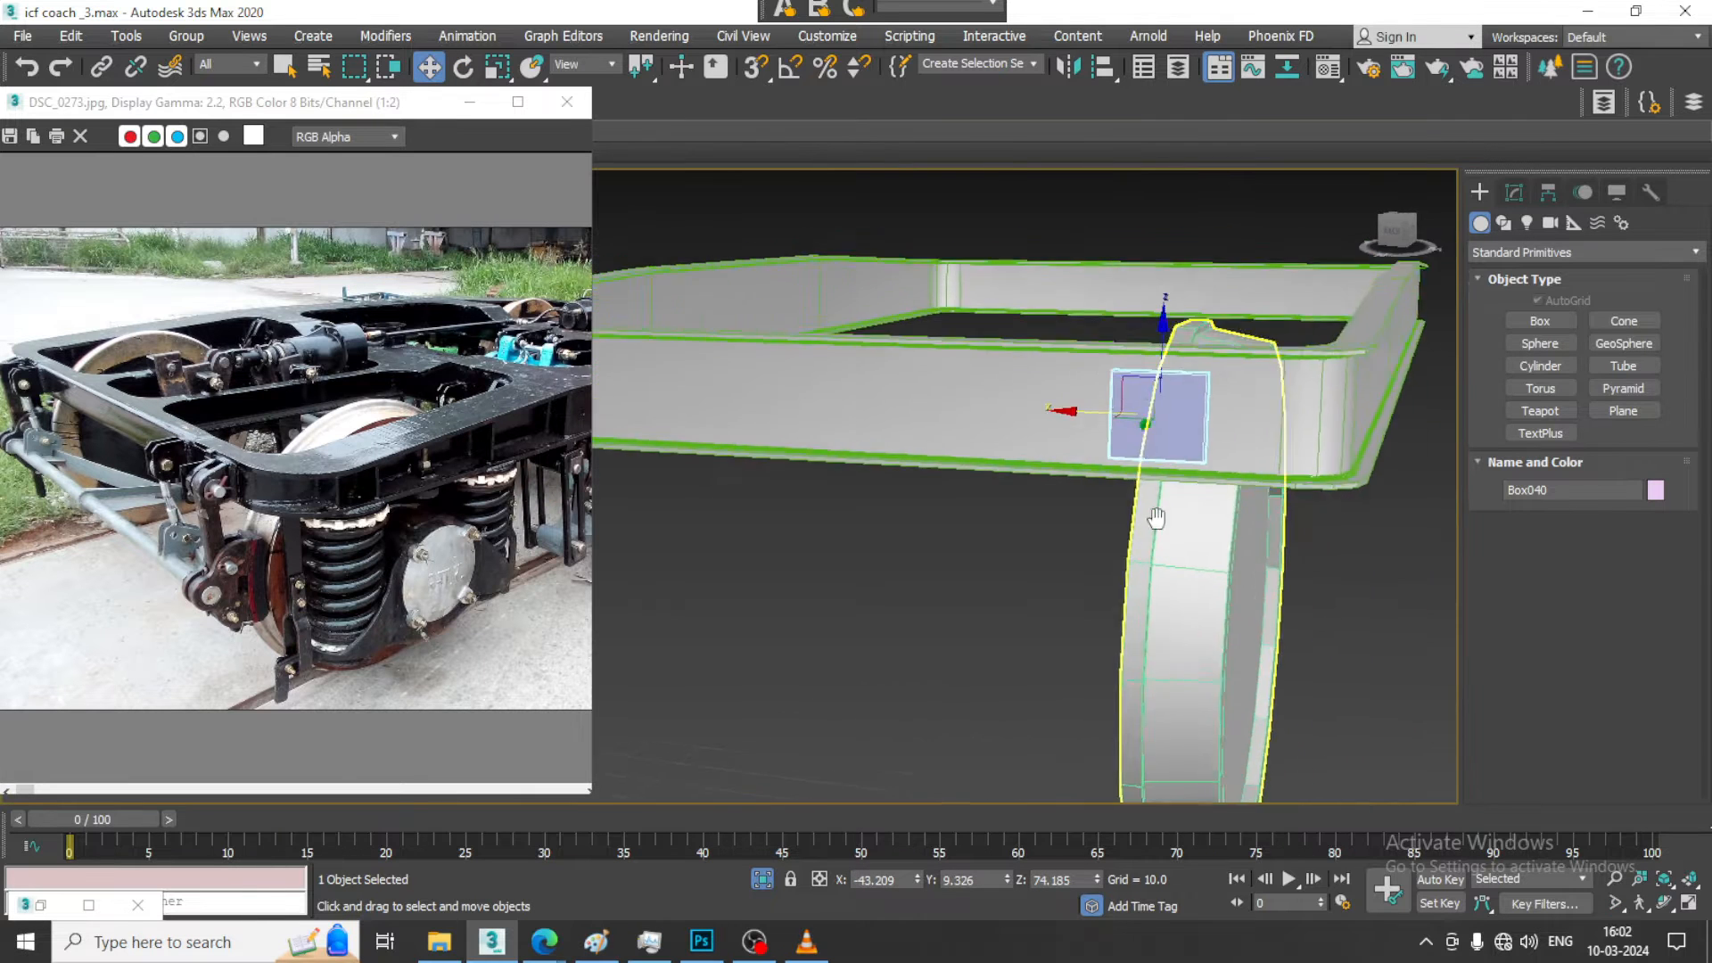
middle_click_drag(1036, 532, 1100, 467, "alt")
scroll(1062, 473, "up", 2)
middle_click_drag(1200, 493, 1147, 449, "alt")
middle_click_drag(1147, 449, 1120, 485)
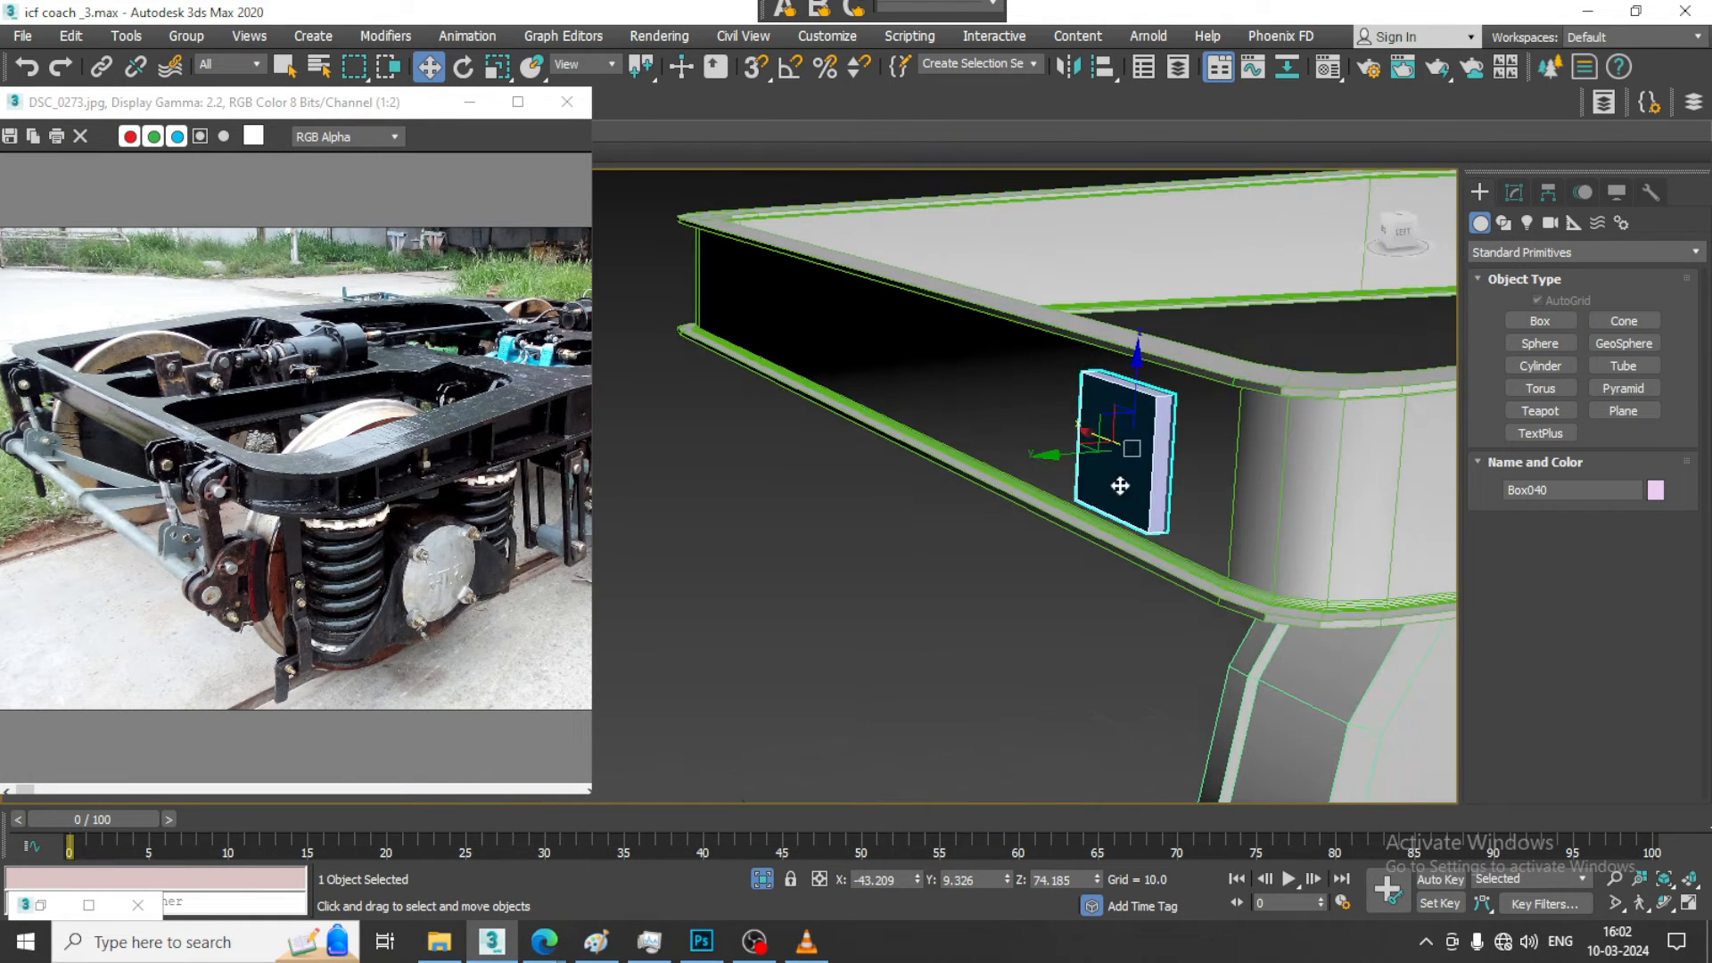
key("r")
left_click_drag(1045, 458, 1084, 448)
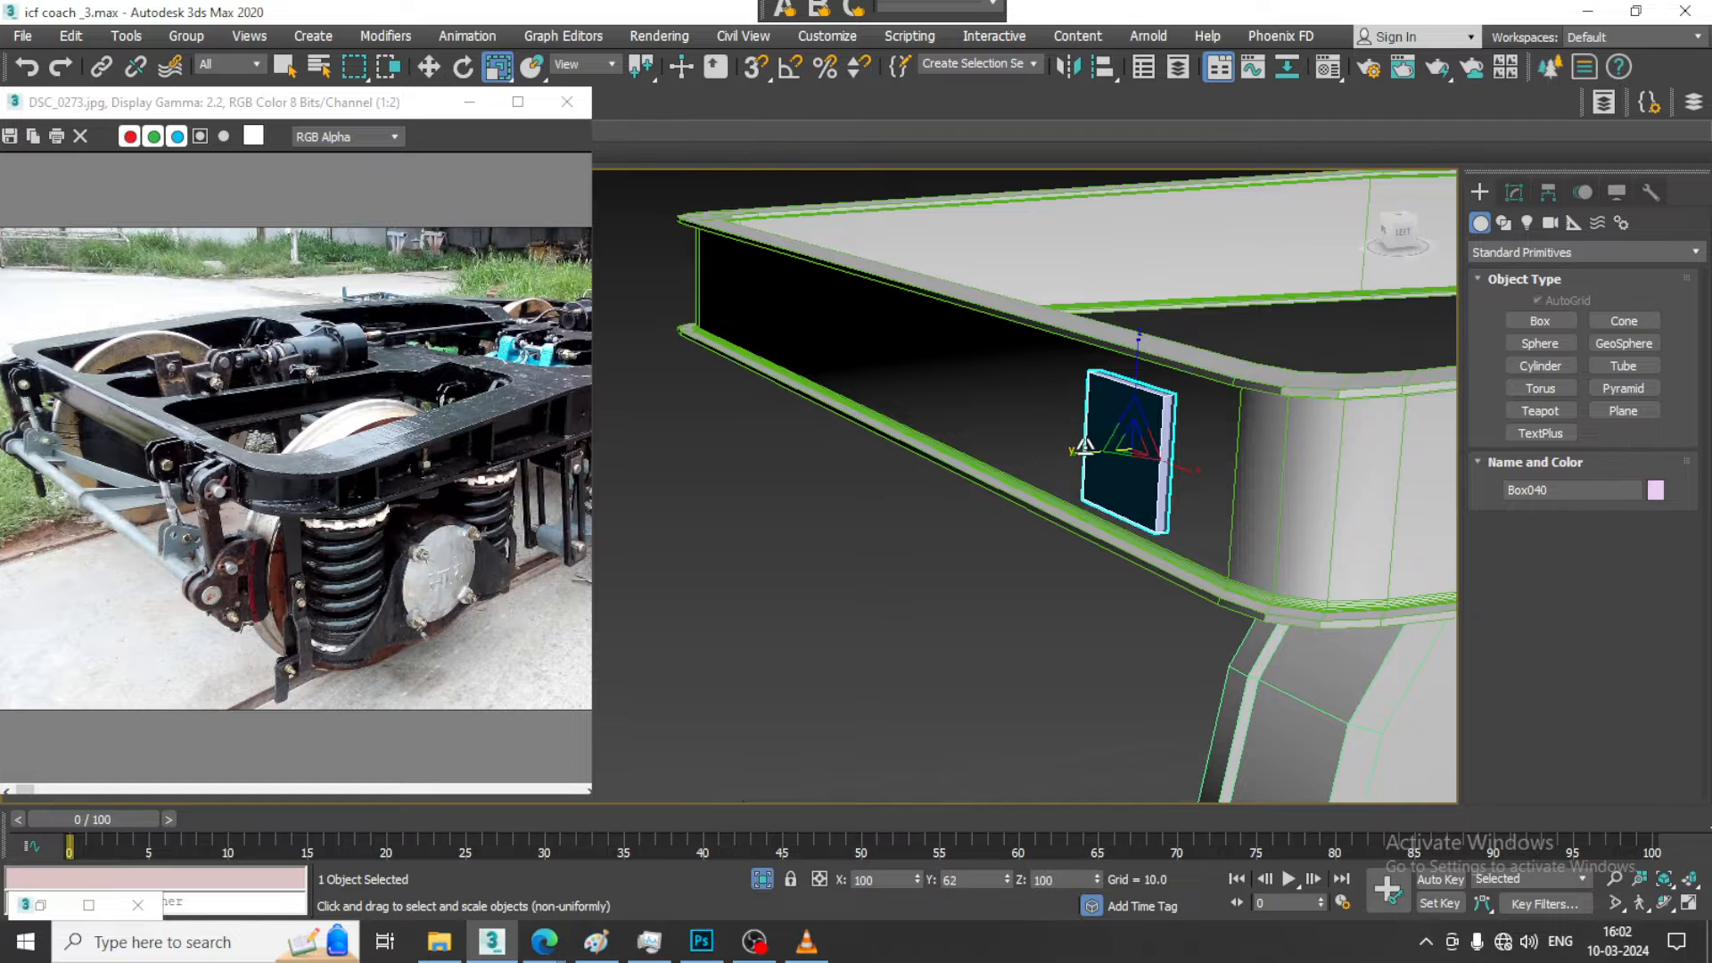
middle_click_drag(1181, 477, 1119, 444, "alt")
key("w")
In the Left view, draw a rectangle spline outward from the plate's outer face, with its viewport rendering turned off
left_click(1504, 224)
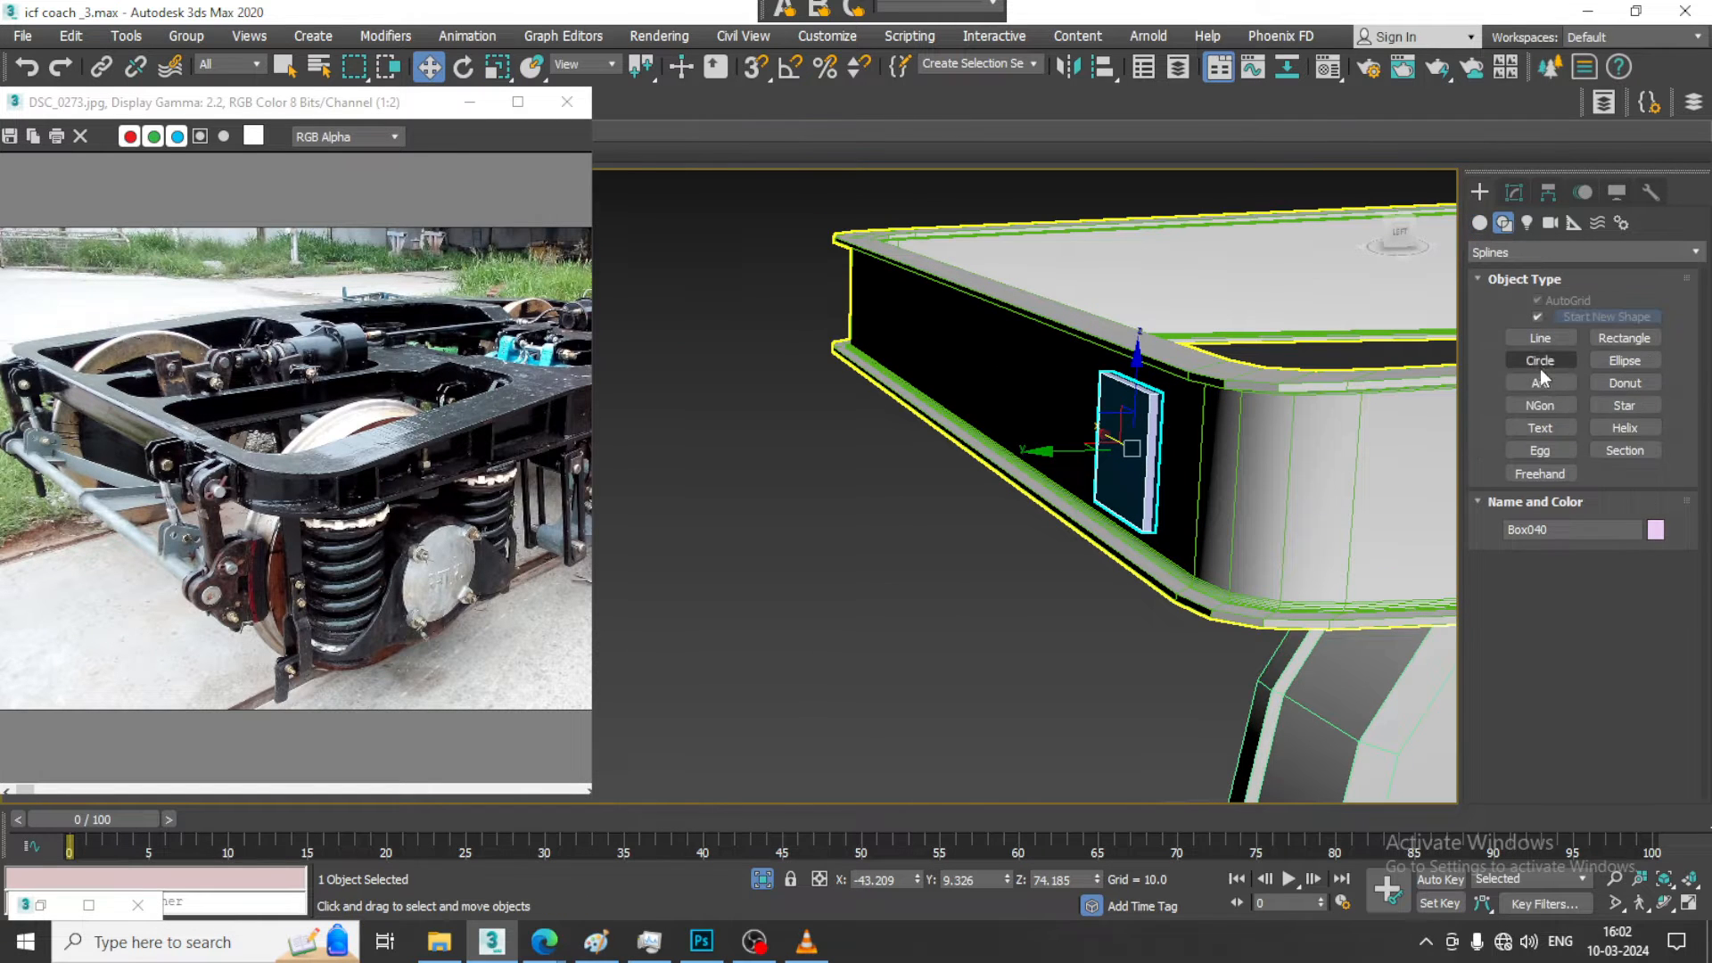
left_click(1624, 338)
key("alt+w")
scroll(1073, 357, "down", 5)
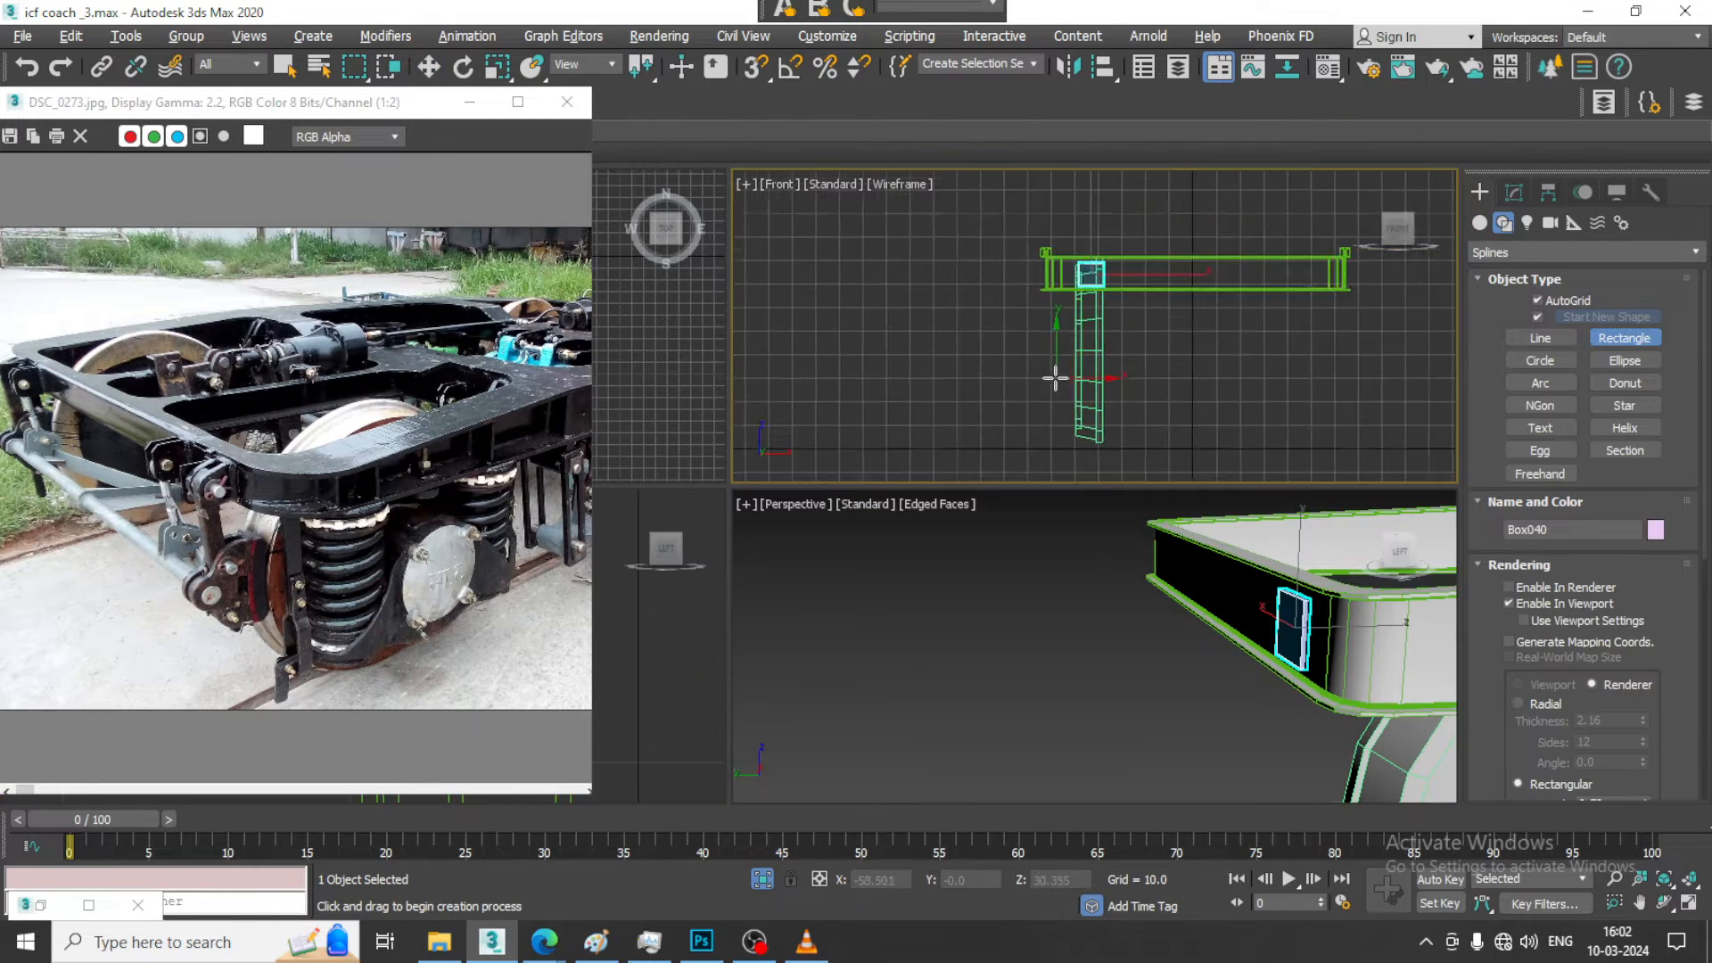
middle_click_drag(1025, 348, 1128, 284)
middle_click_drag(669, 581, 733, 540)
key("alt+w")
middle_click_drag(848, 440, 1257, 401)
scroll(1006, 411, "down", 2)
middle_click_drag(1006, 411, 1021, 408)
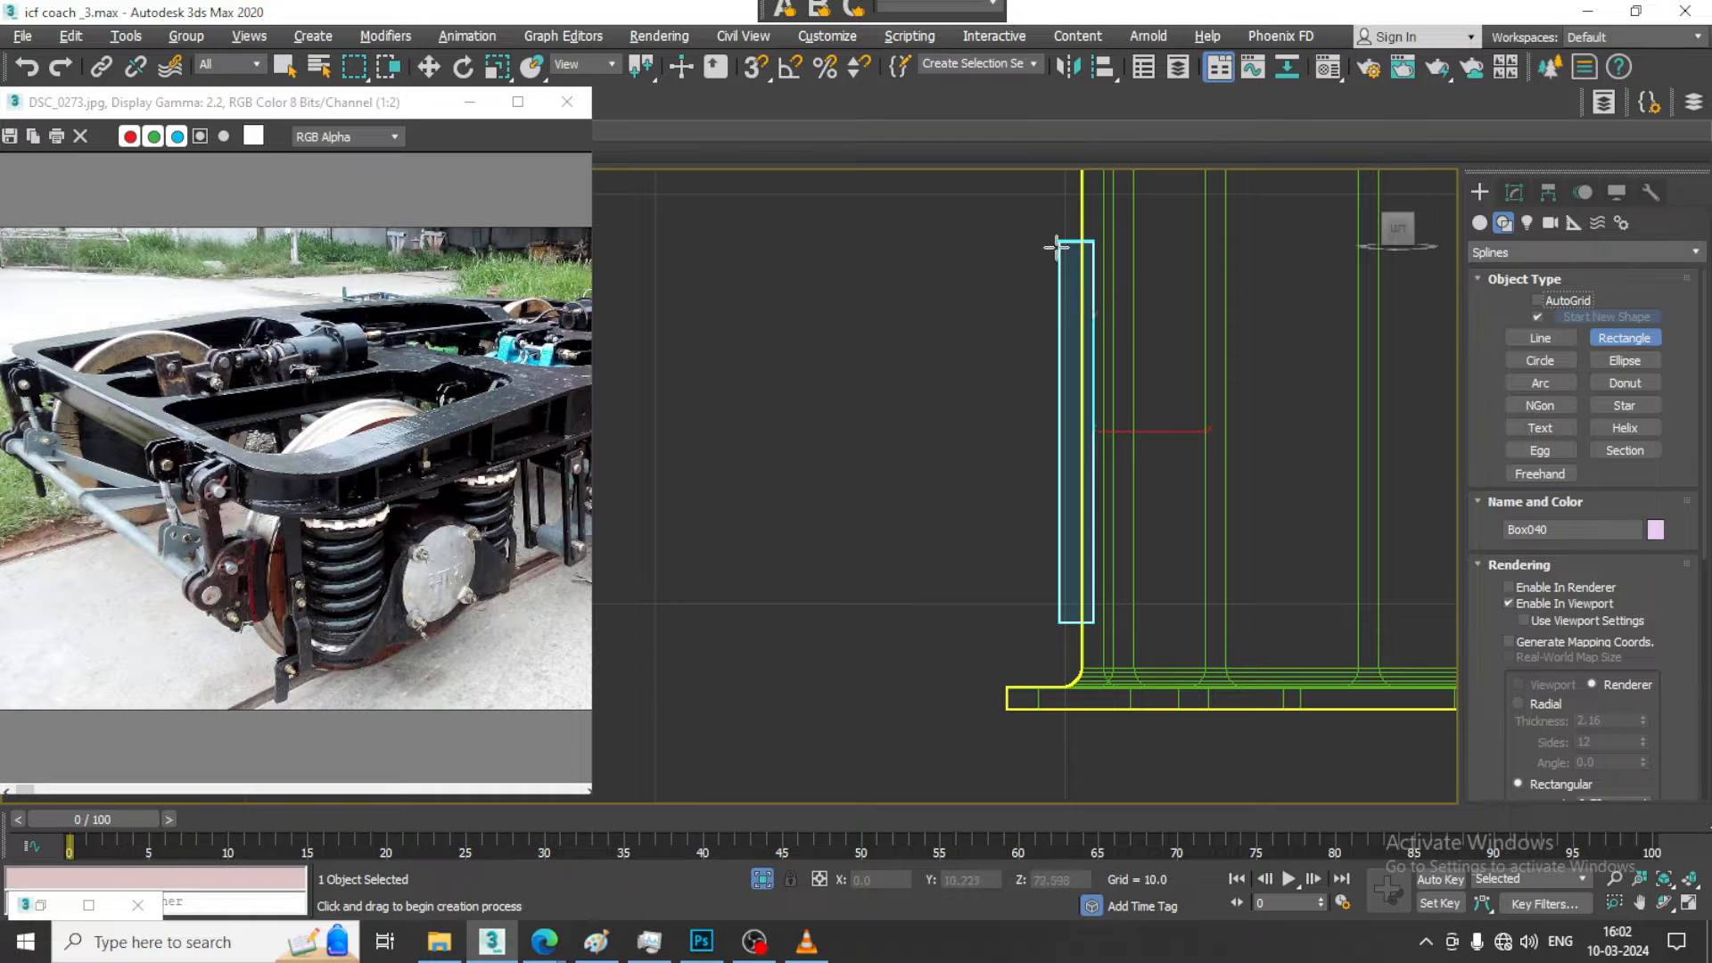
left_click_drag(1056, 247, 776, 594)
right_click(776, 593)
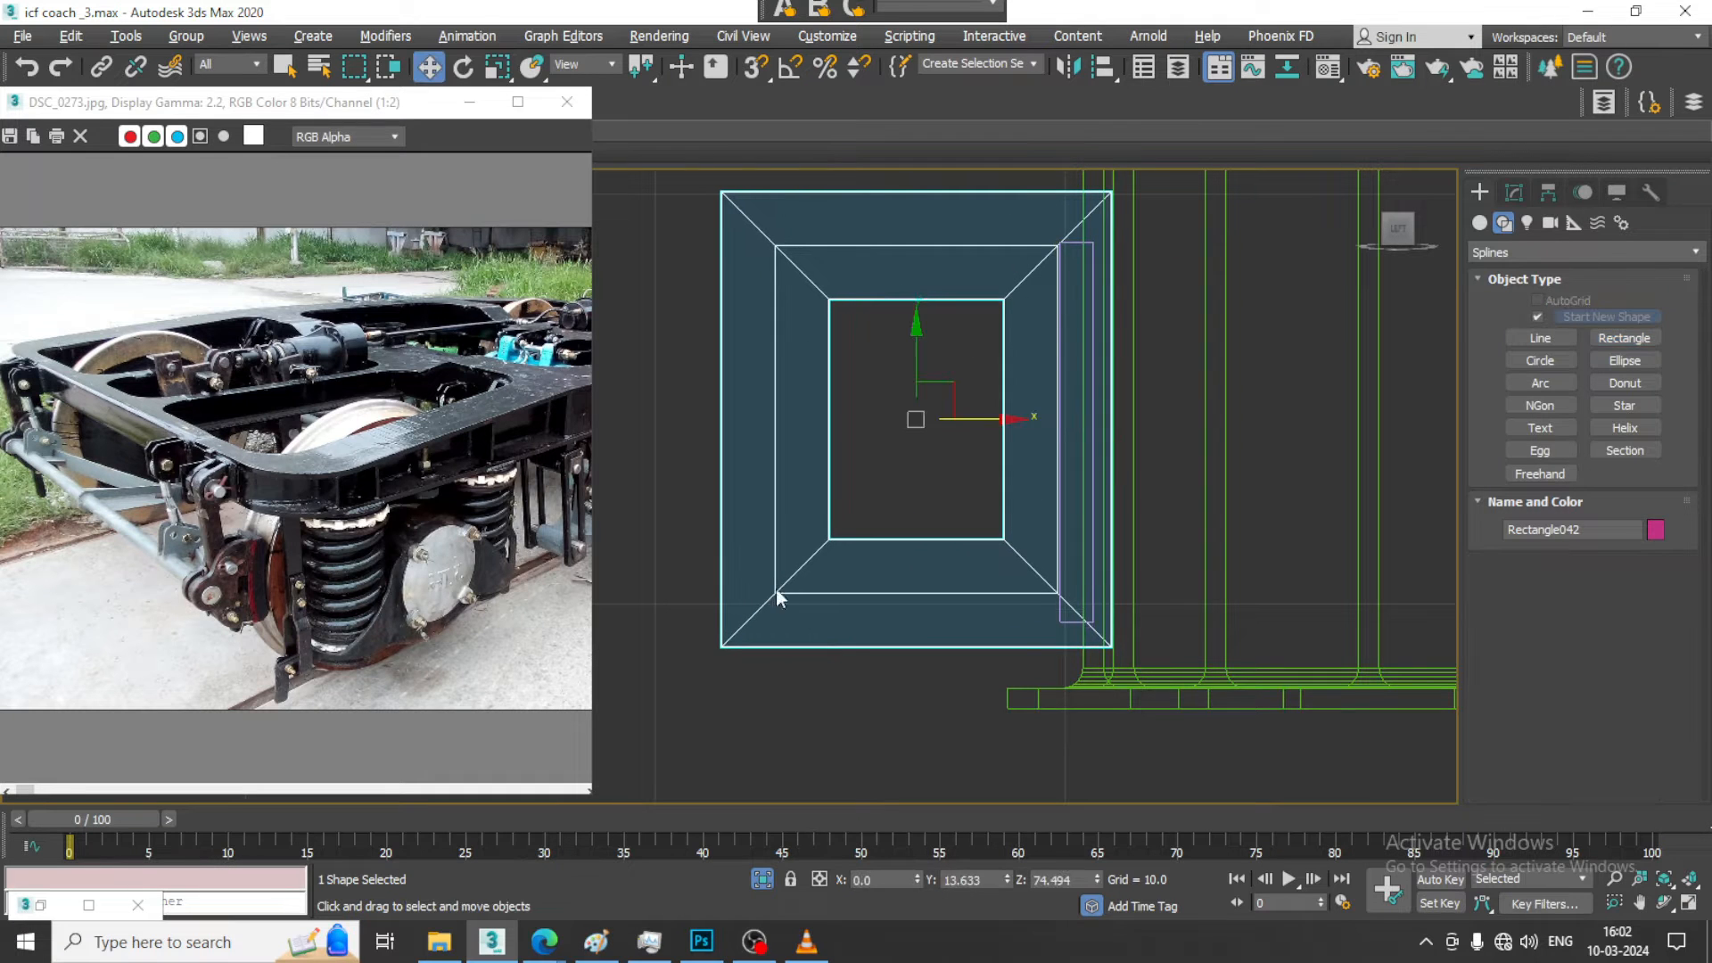
left_click(1515, 194)
left_click(1507, 498)
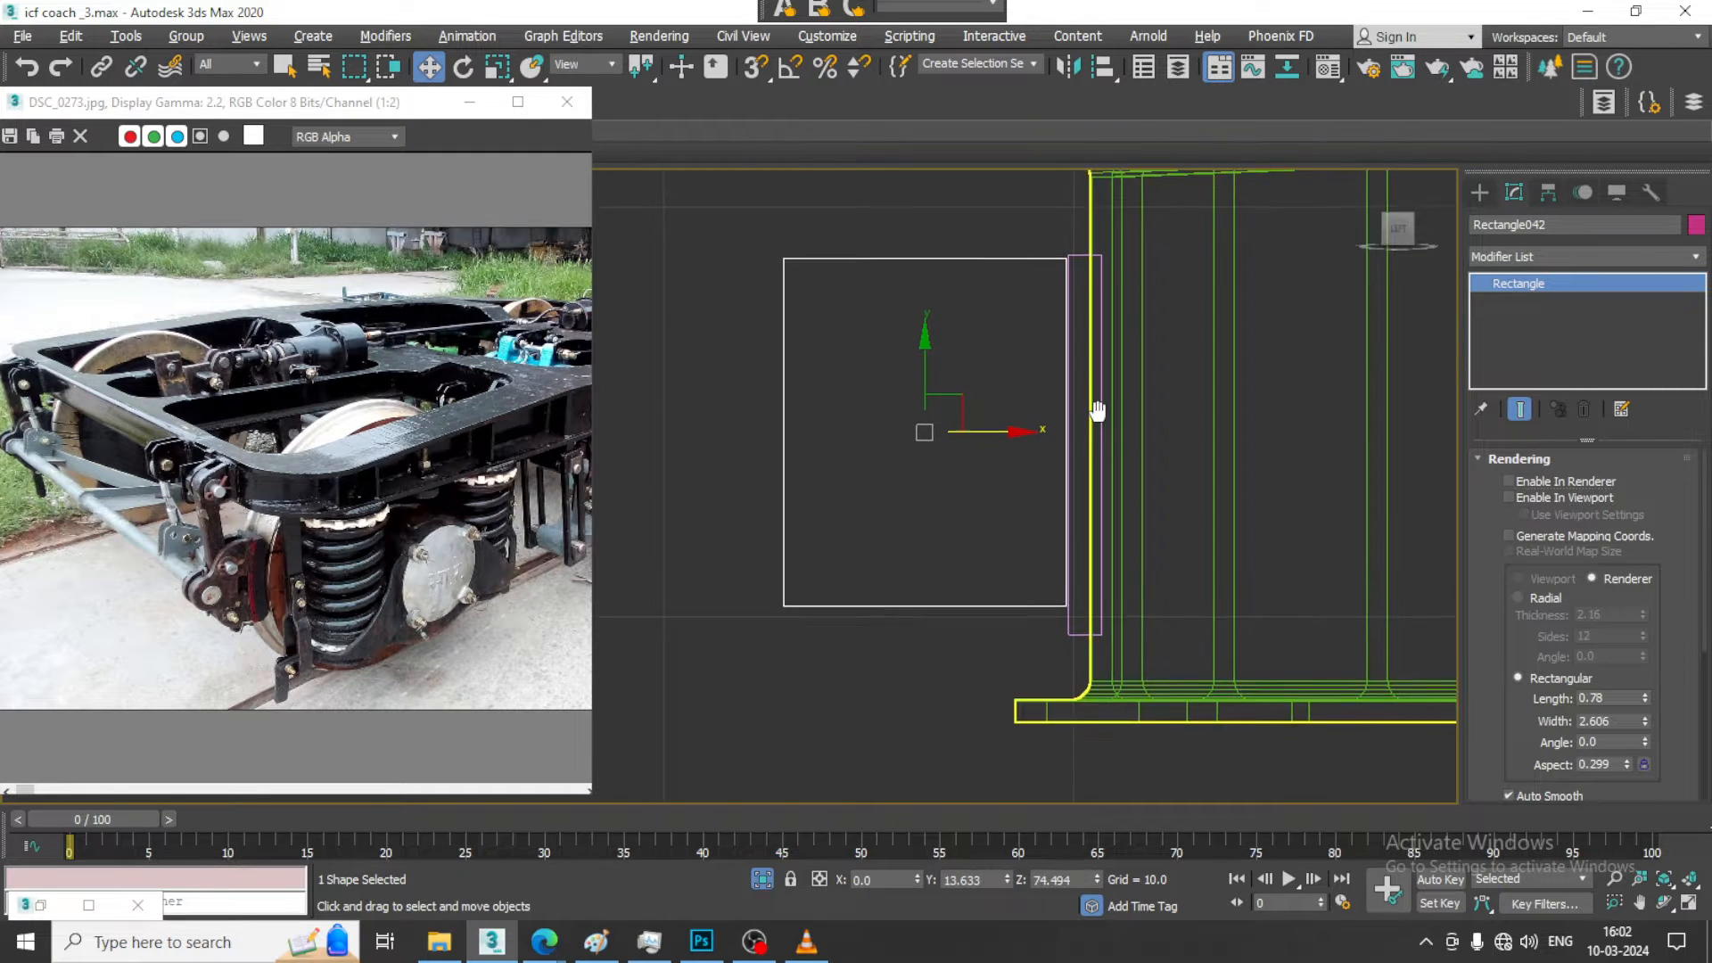
Convert the rectangle to an Editable Spline and lower its bottom vertices to near the plate's lower edge
right_click(892, 593)
mouse_move(932, 826)
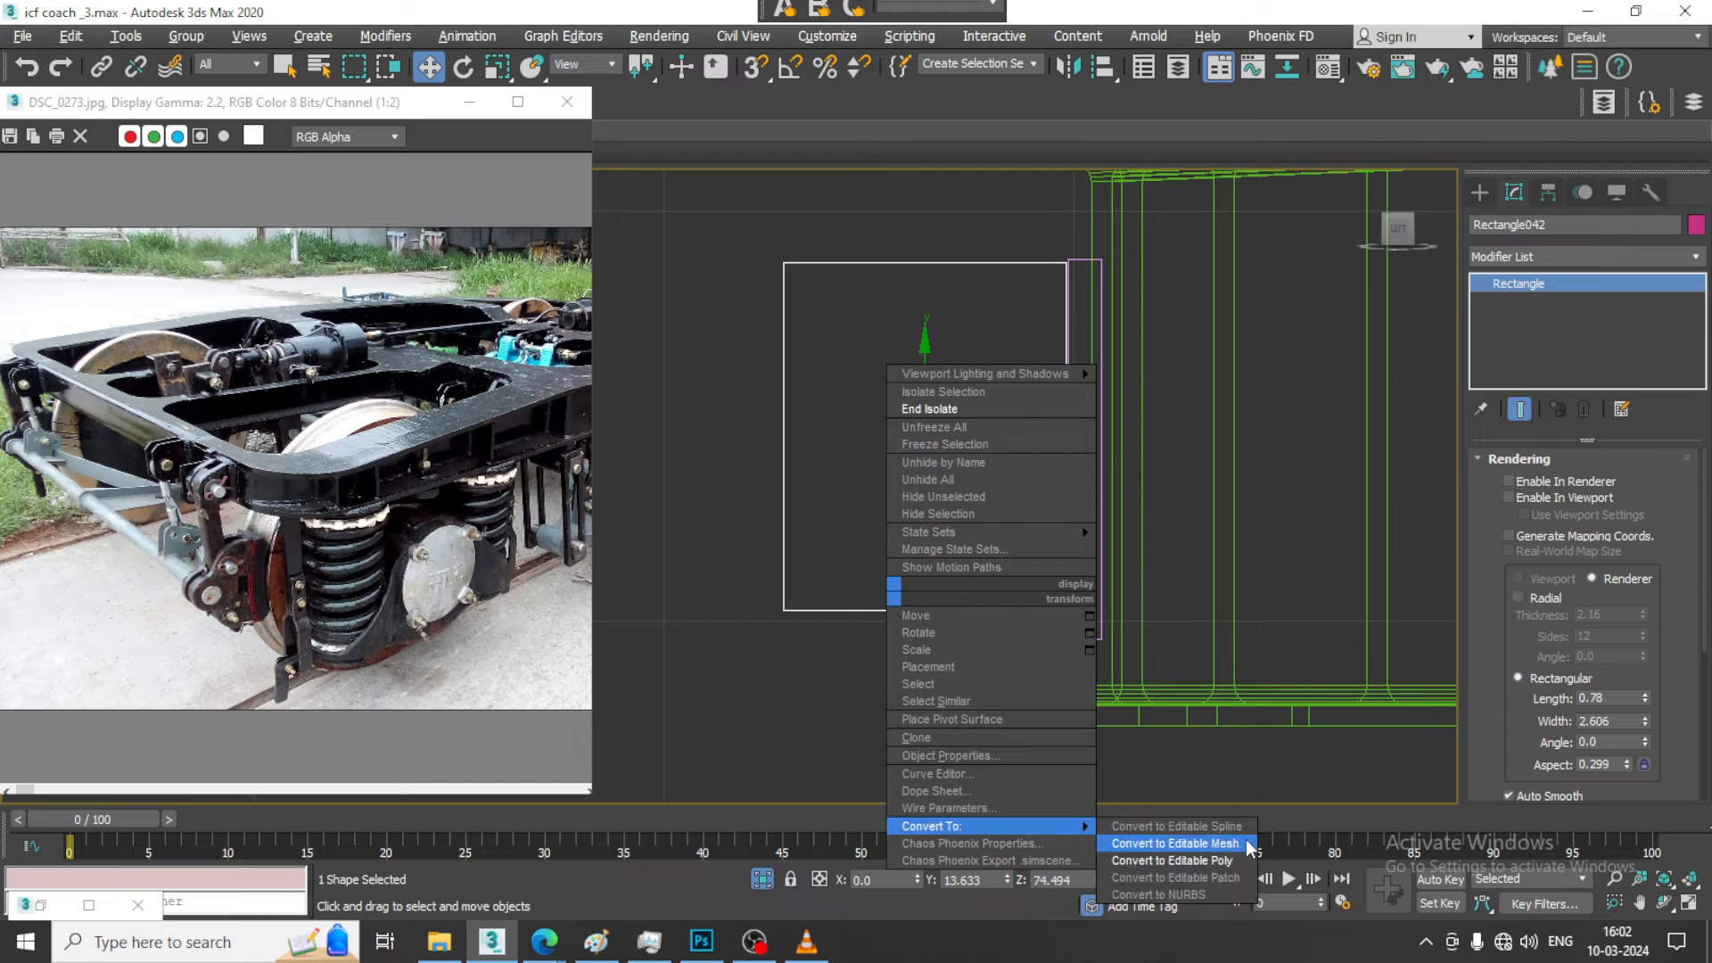
left_click(1178, 840)
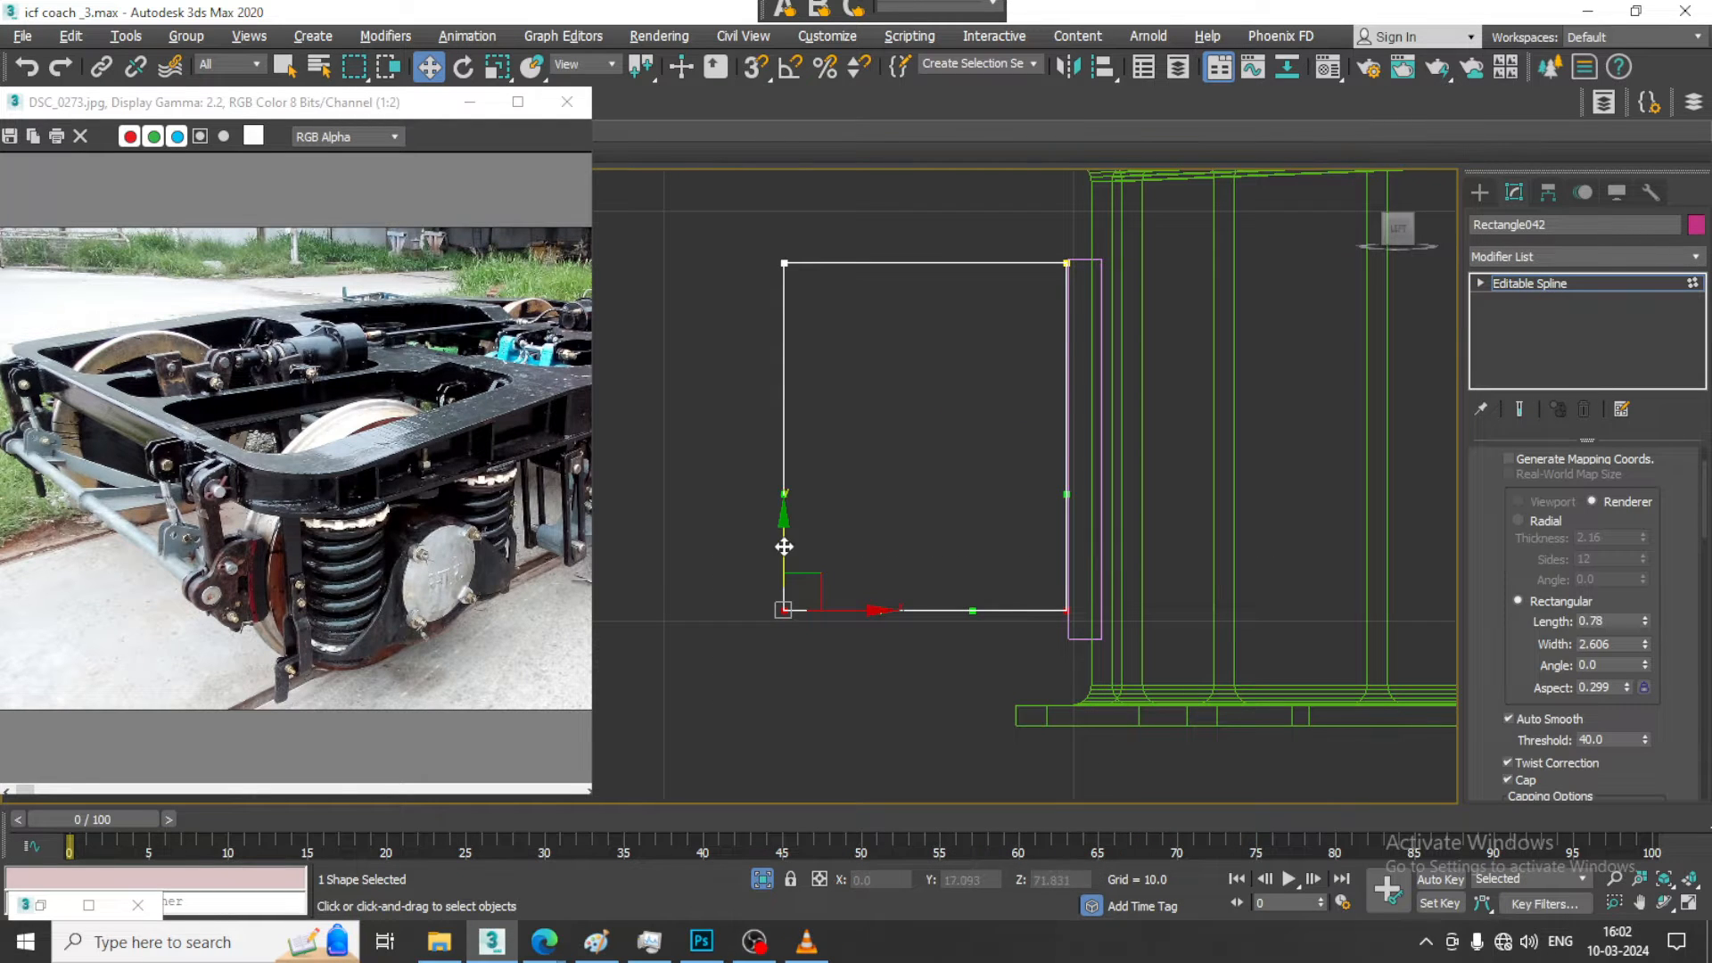
left_click_drag(784, 547, 785, 571)
Round the outer side of the rectangle by filleting its two outer vertices with a radius of about 4.36
left_click_drag(704, 209, 901, 714)
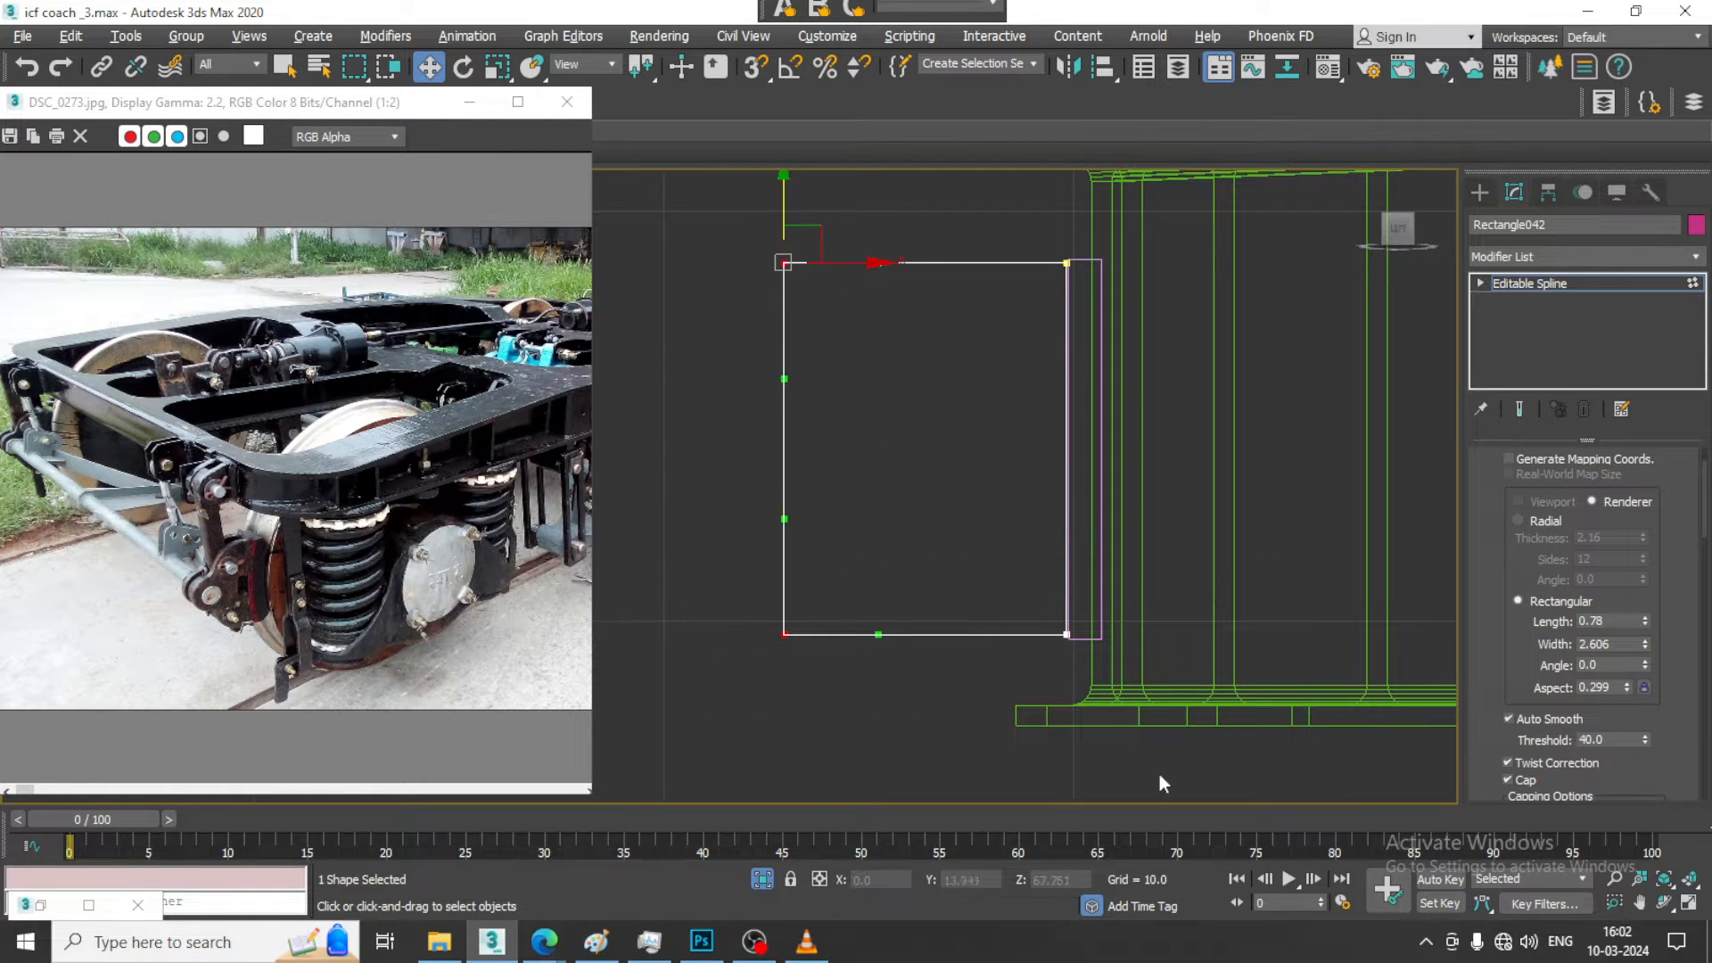
scroll(1637, 702, "down", 10)
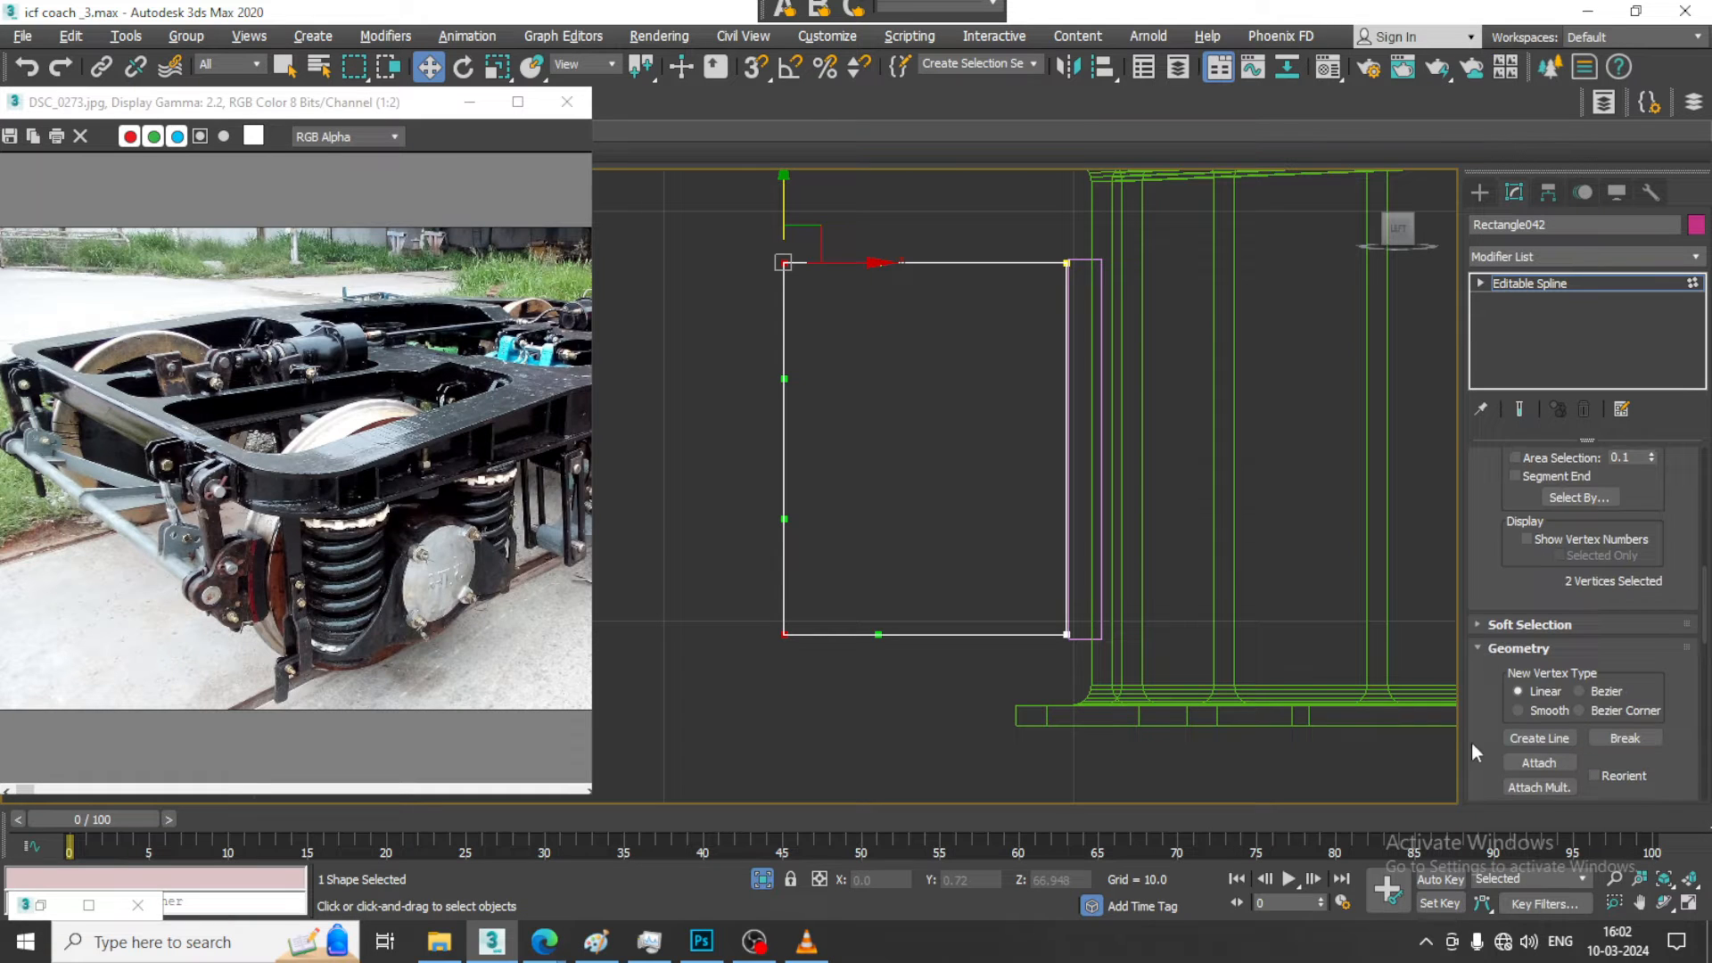
scroll(1470, 348, "down", 2)
left_click(1541, 668)
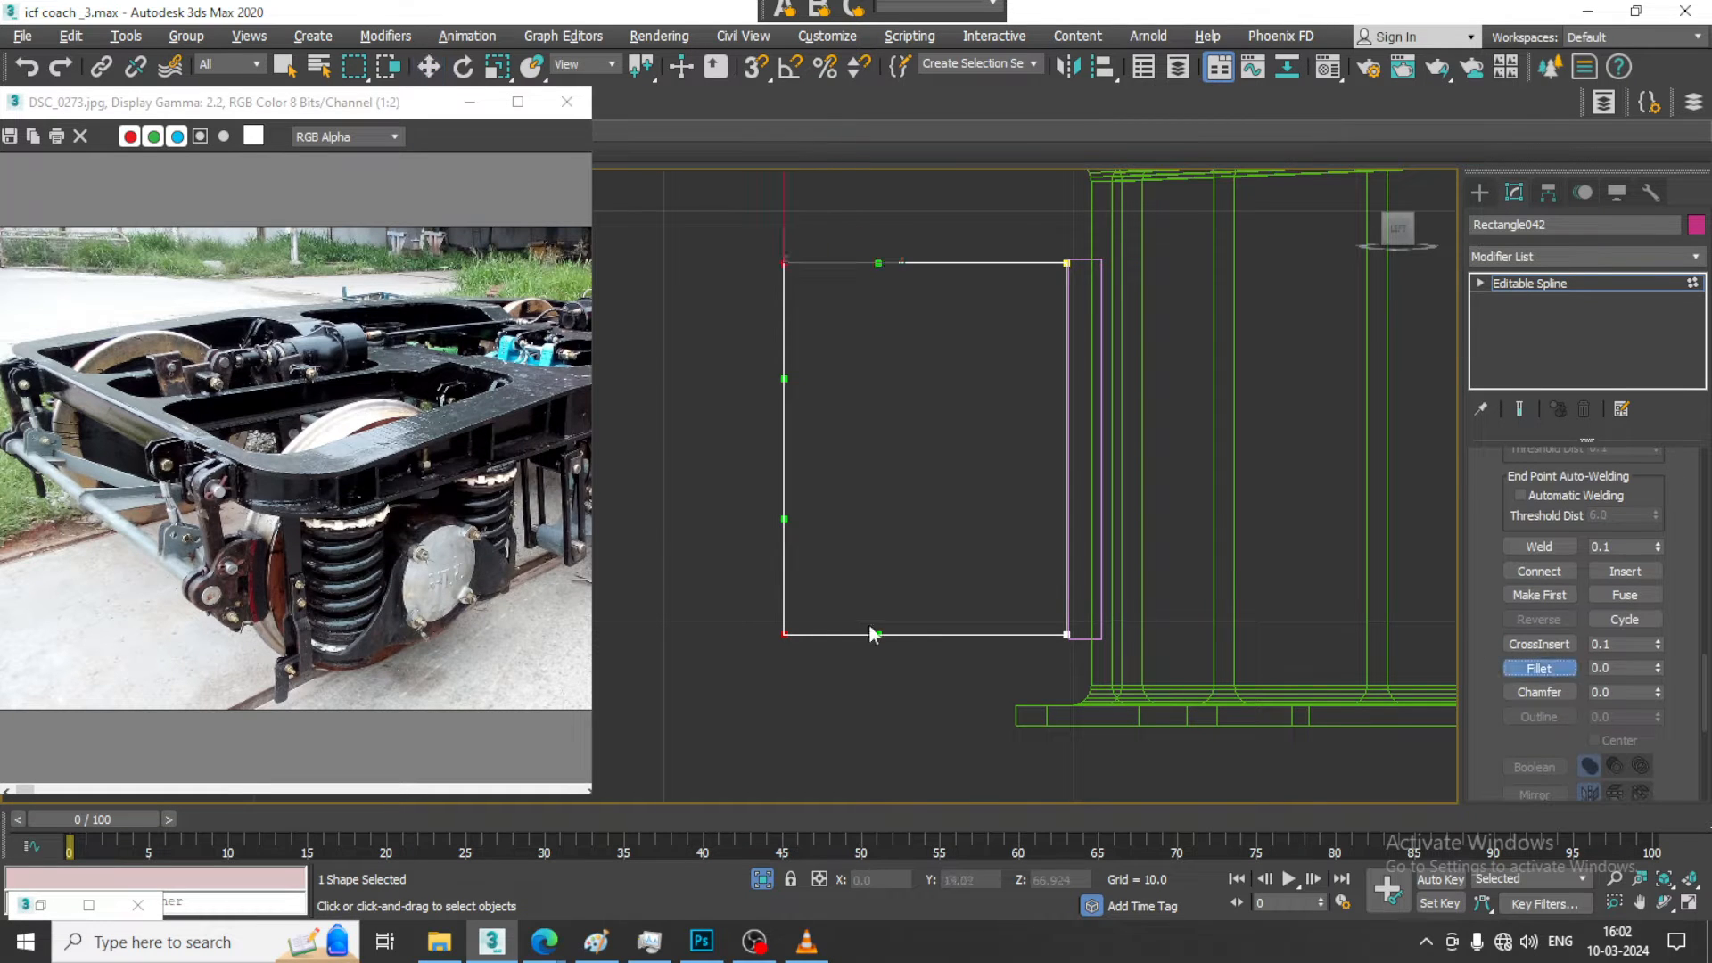
left_click_drag(785, 637, 729, 458)
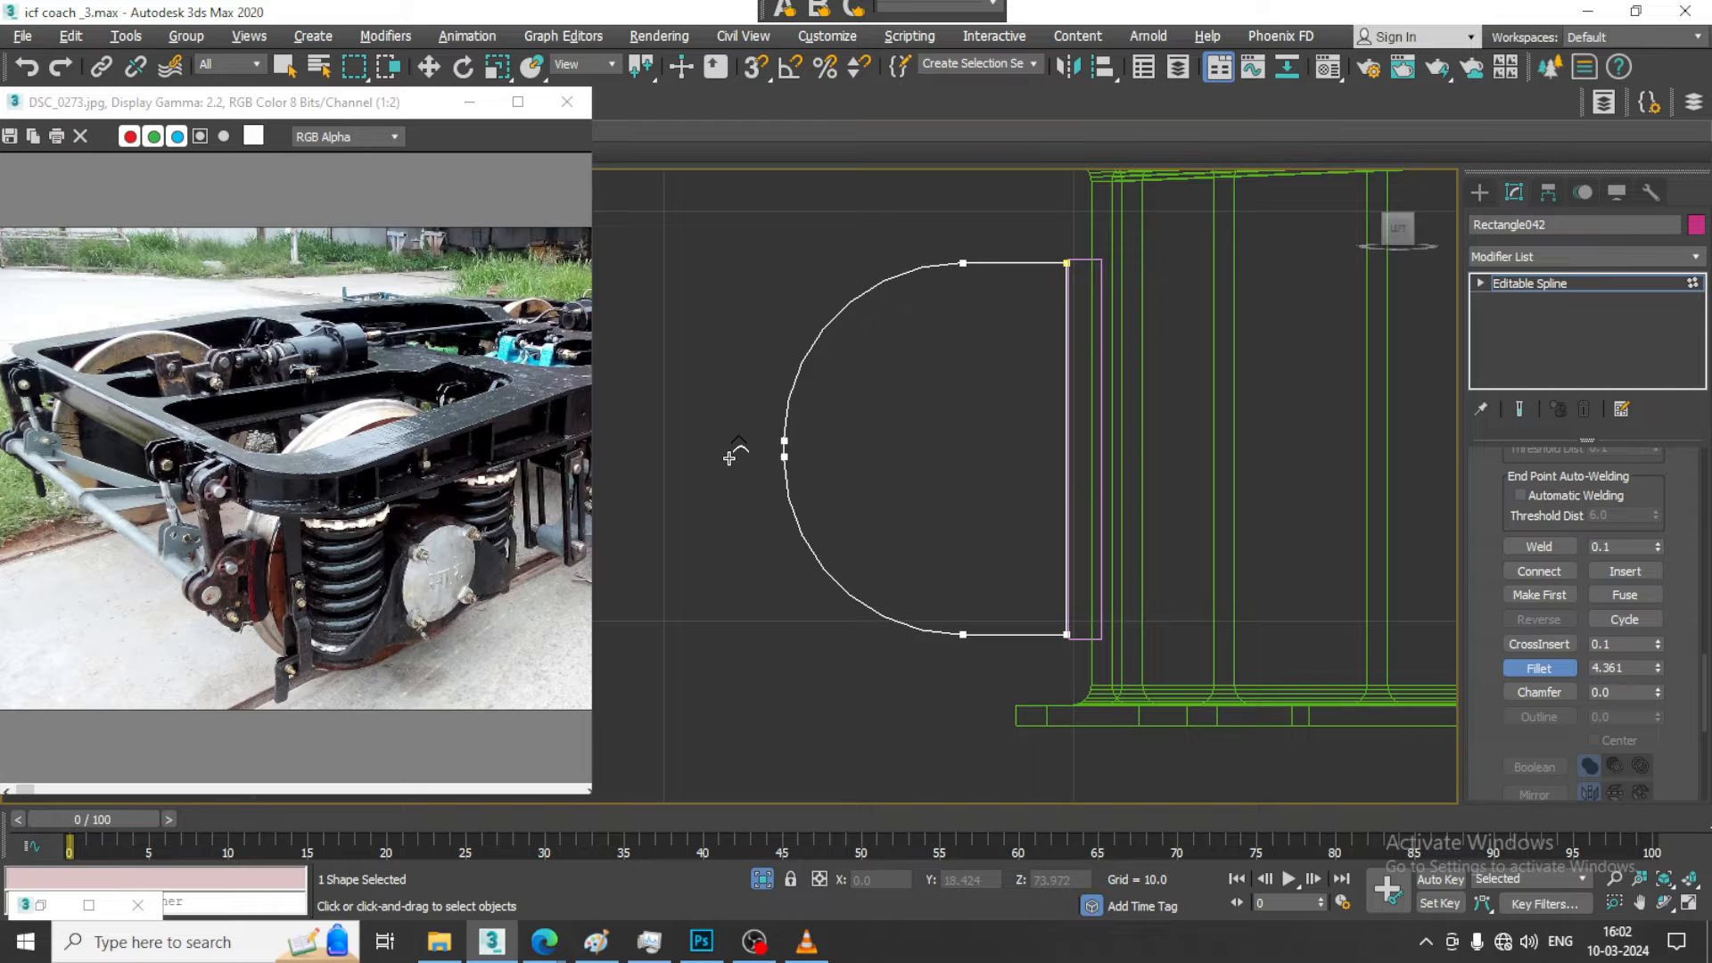
left_click(1600, 284)
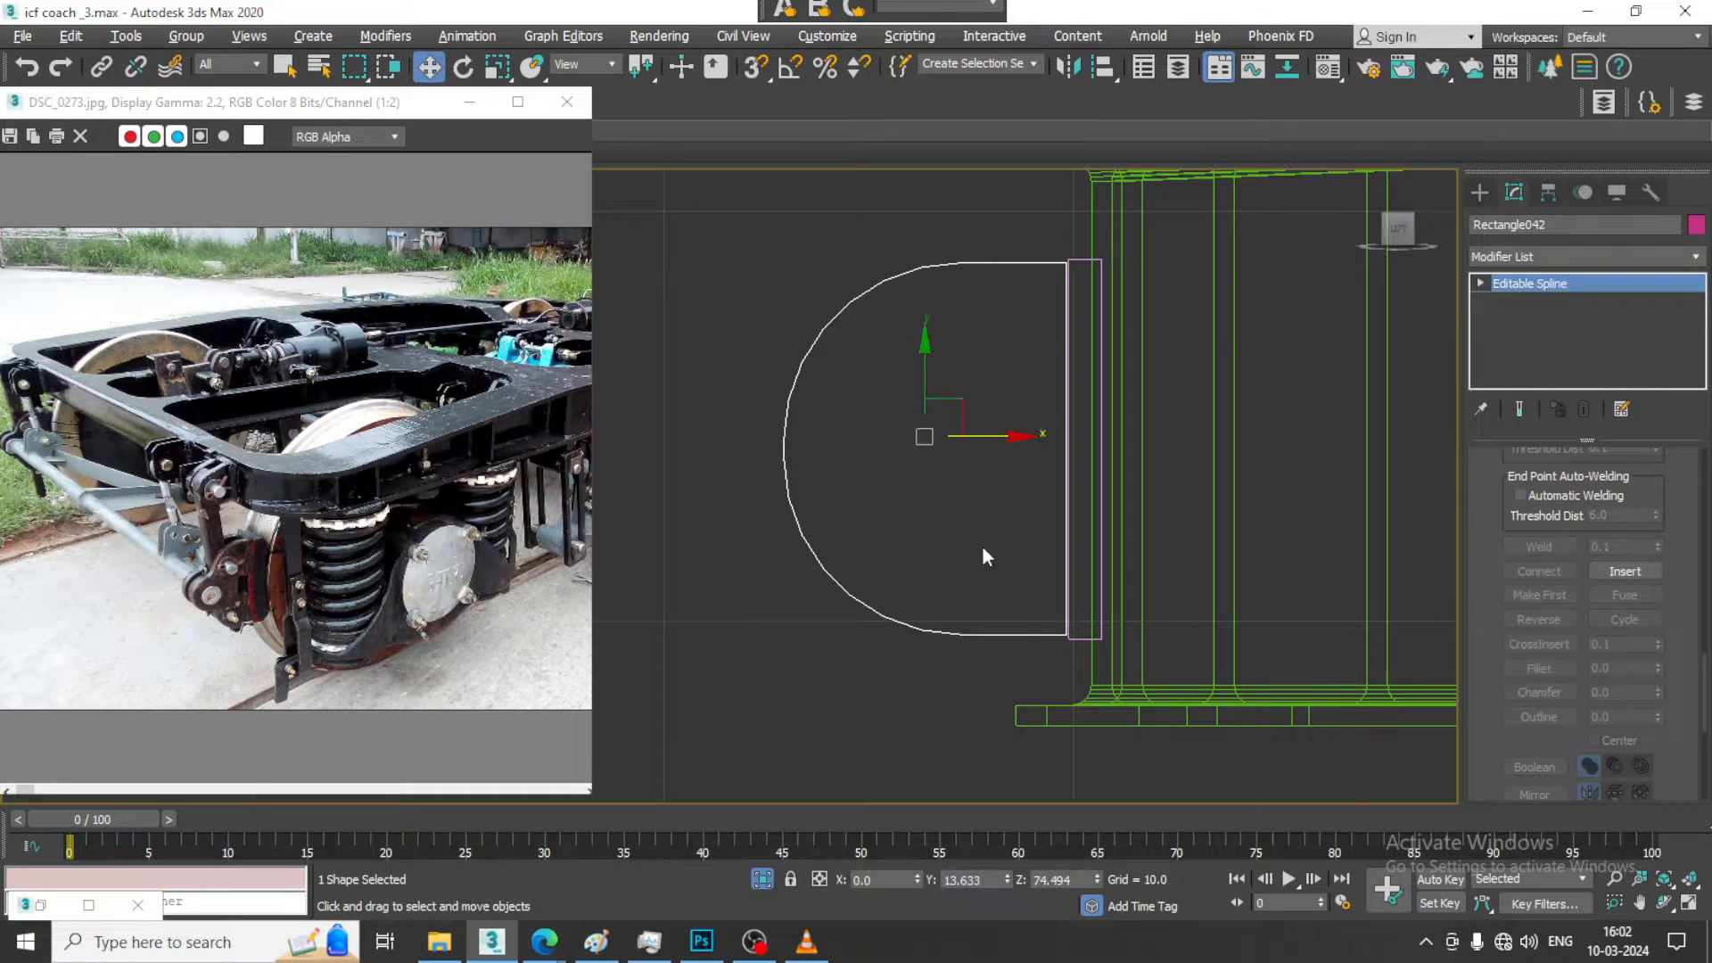
Move the rounded spline along X onto the plate, close to its wheel-side corner edge
key("alt+w")
key("alt+w")
middle_click_drag(909, 366, 1003, 437, "alt")
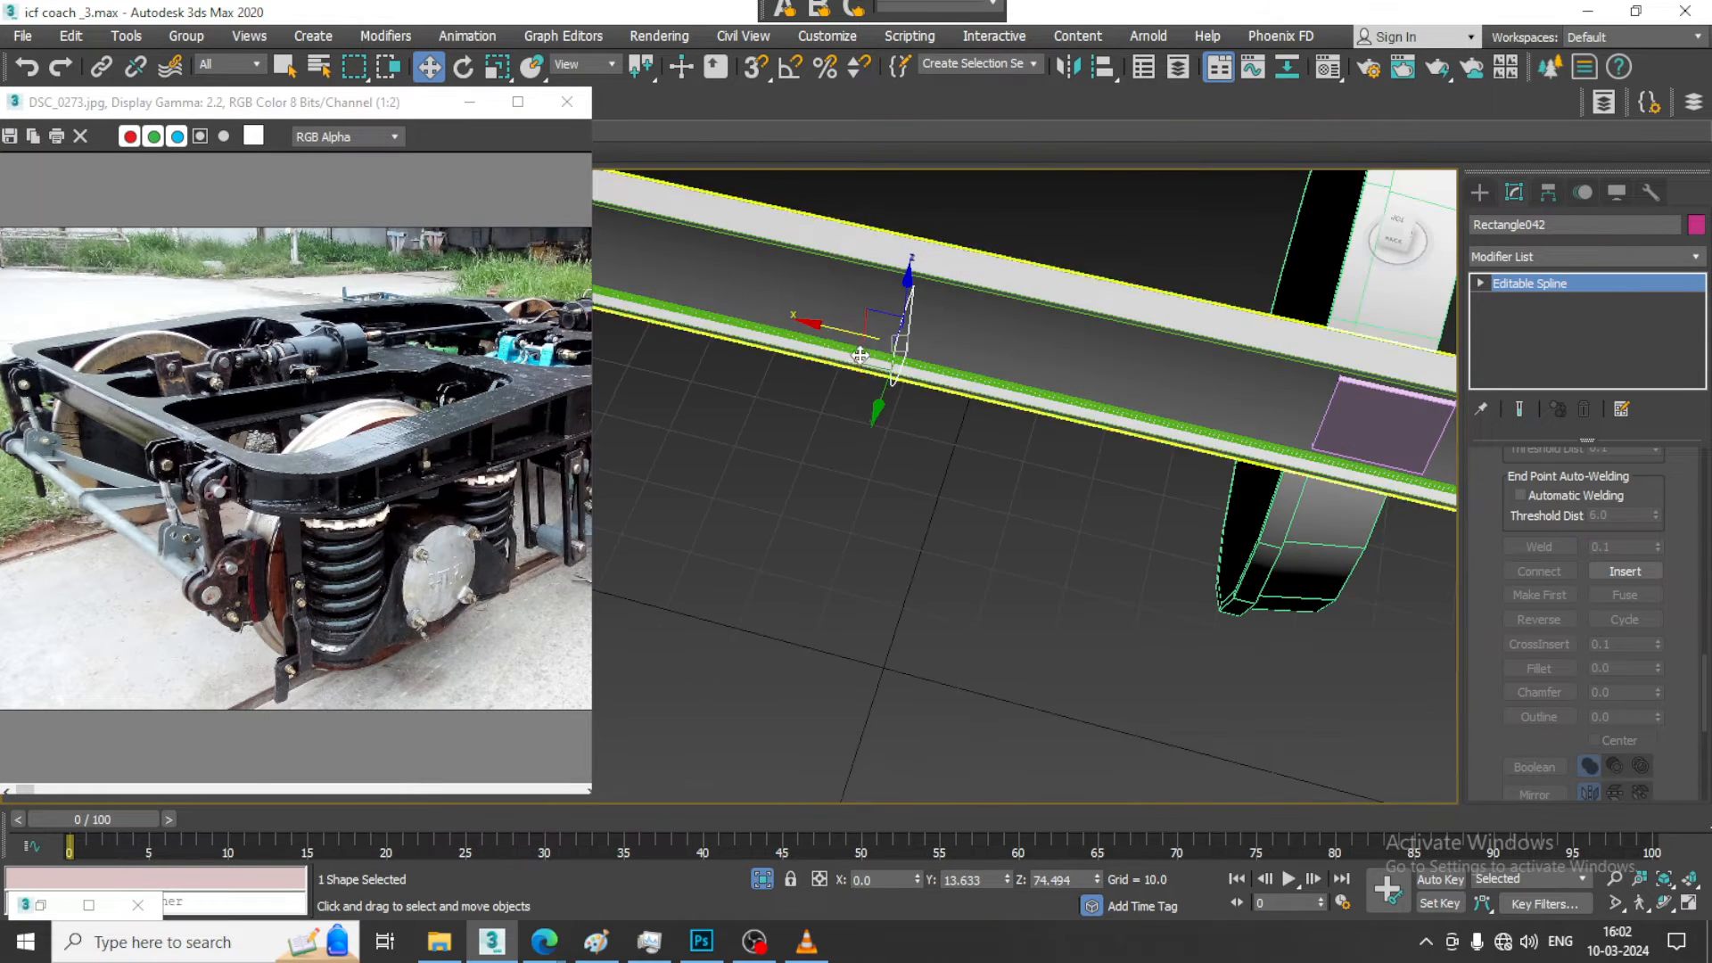
left_click_drag(843, 335, 1376, 407)
middle_click_drag(1376, 407, 1062, 504, "alt")
scroll(1057, 515, "up", 2)
left_click_drag(1058, 515, 1037, 509)
middle_click_drag(1037, 509, 1193, 517, "alt")
scroll(1192, 517, "up", 3)
Apply an Extrude modifier to the rounded spline with an amount of 1
scroll(1507, 594, "up", 5)
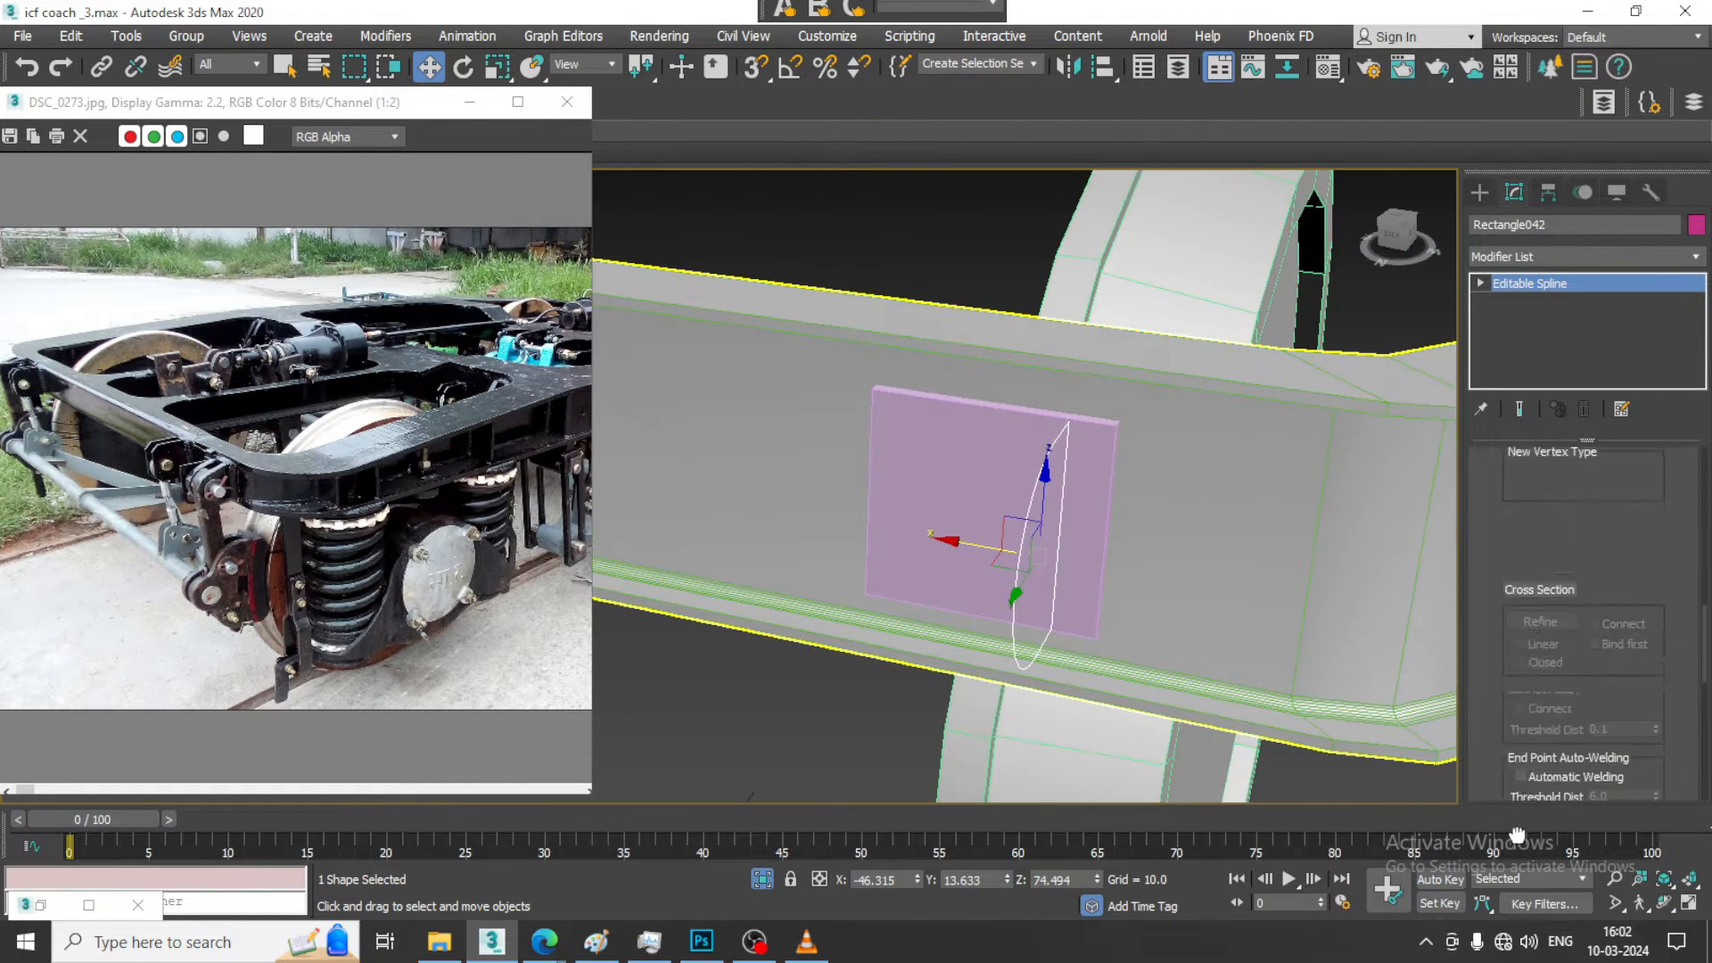
left_click(1561, 262)
type("ex")
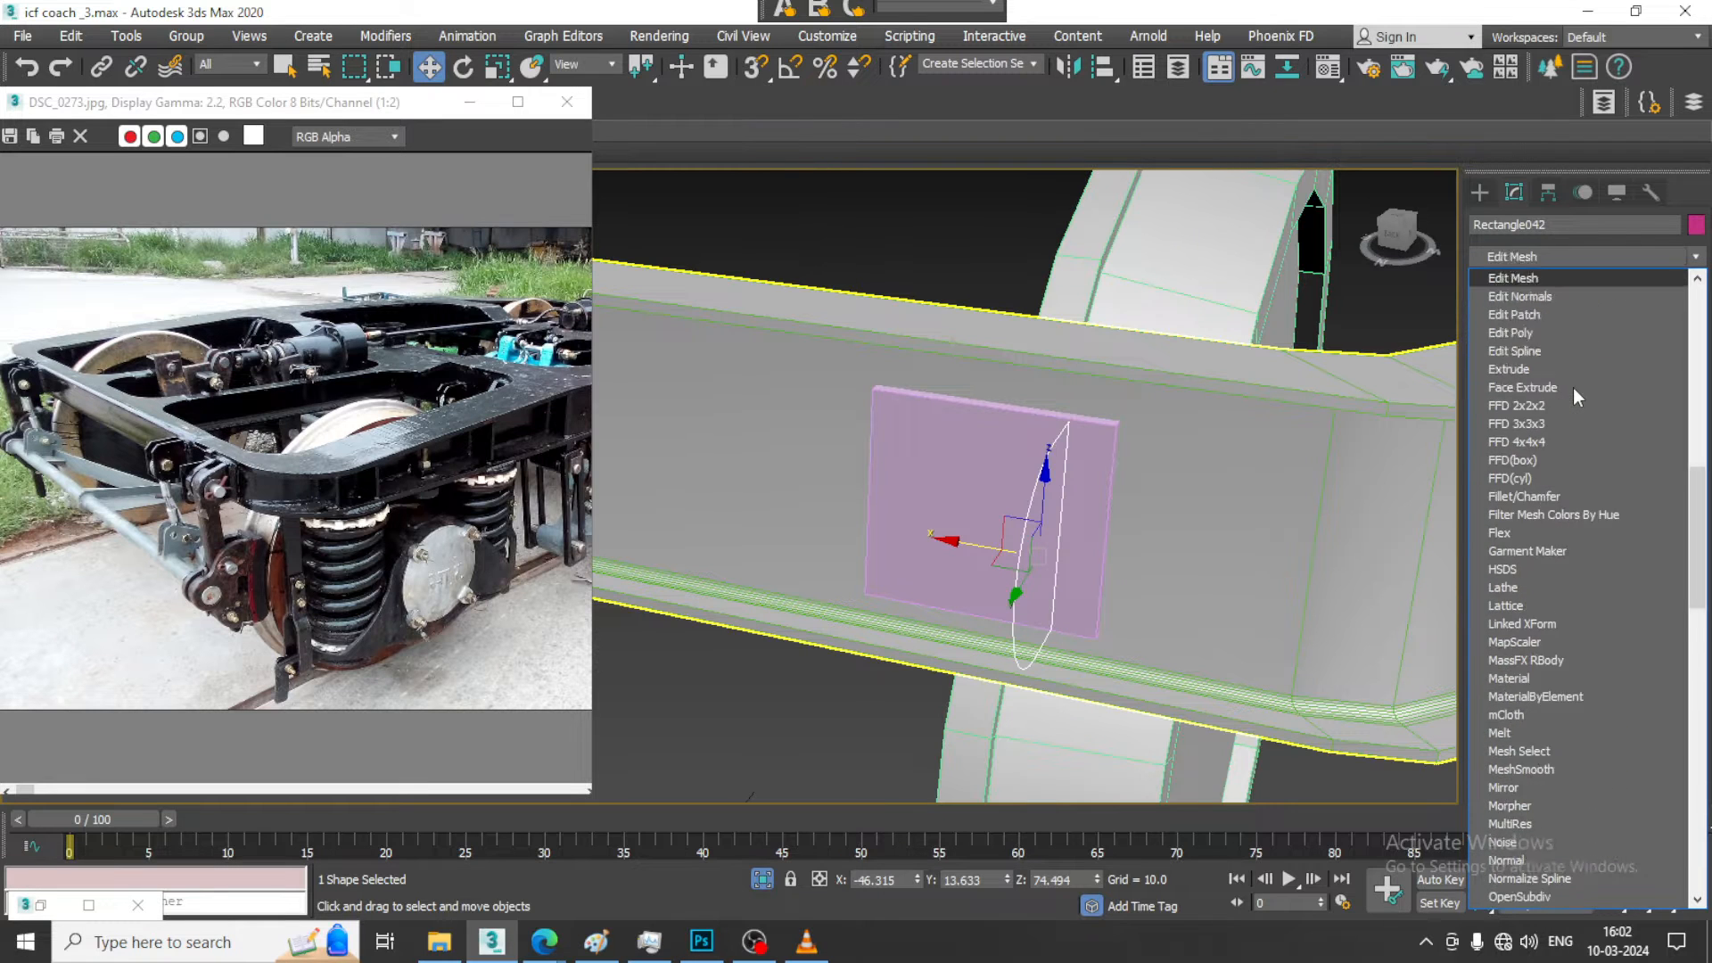
key("Return")
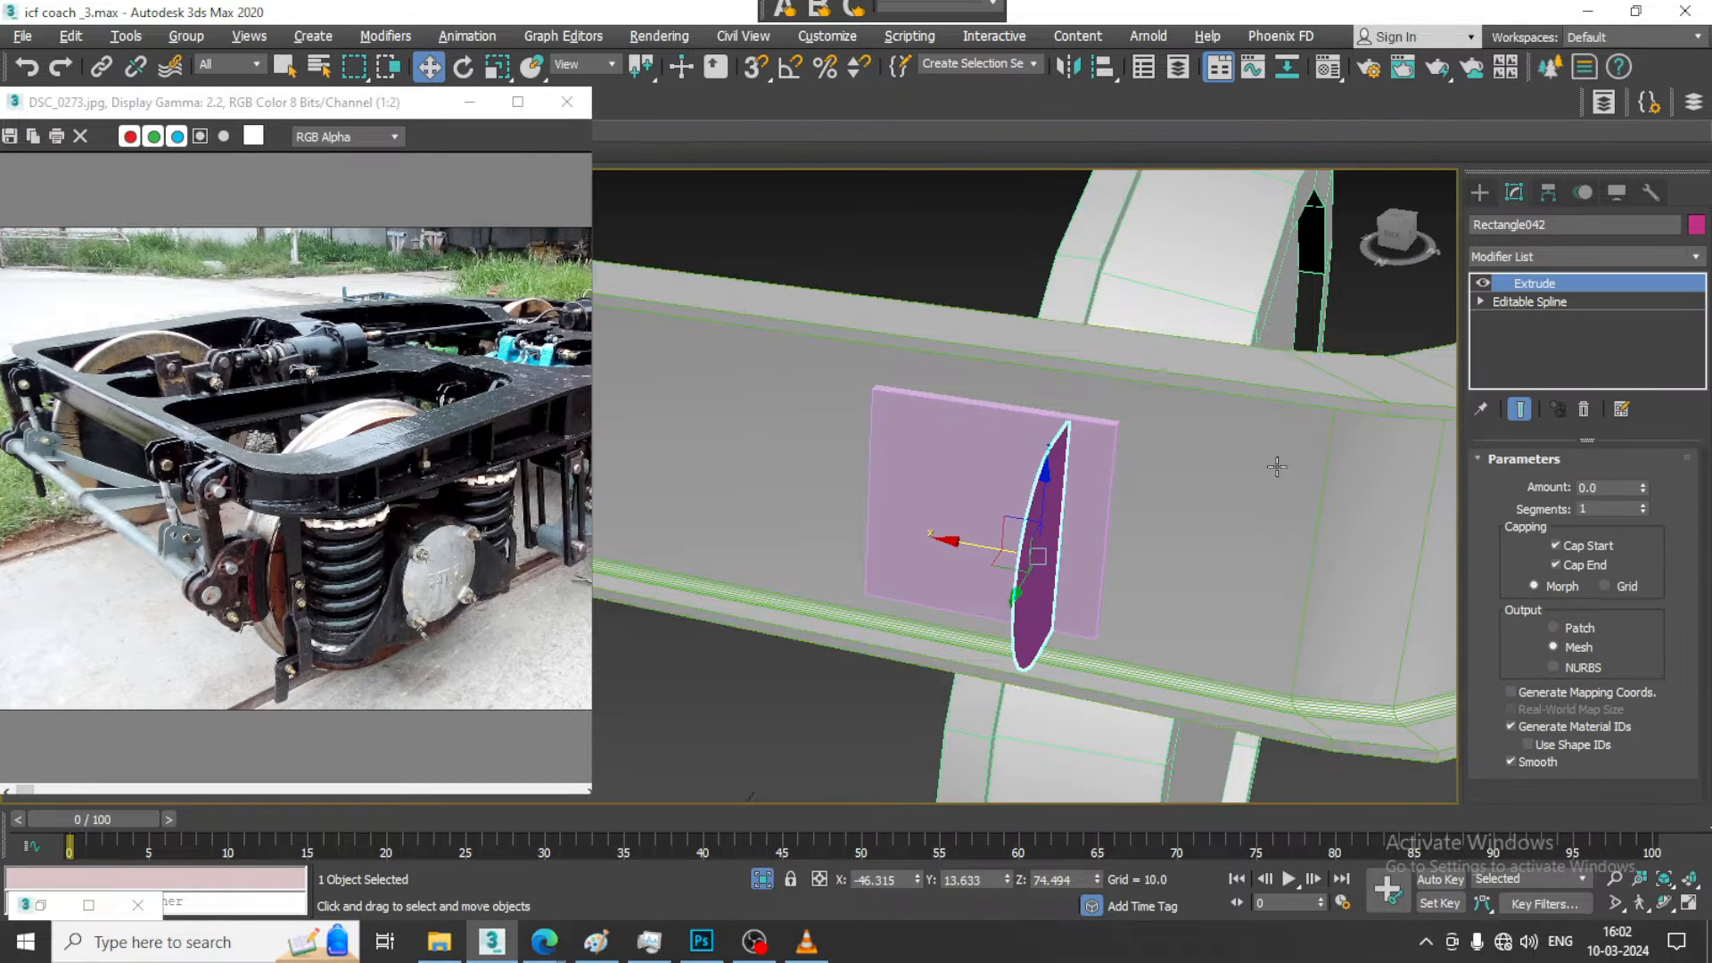
left_click(1647, 461)
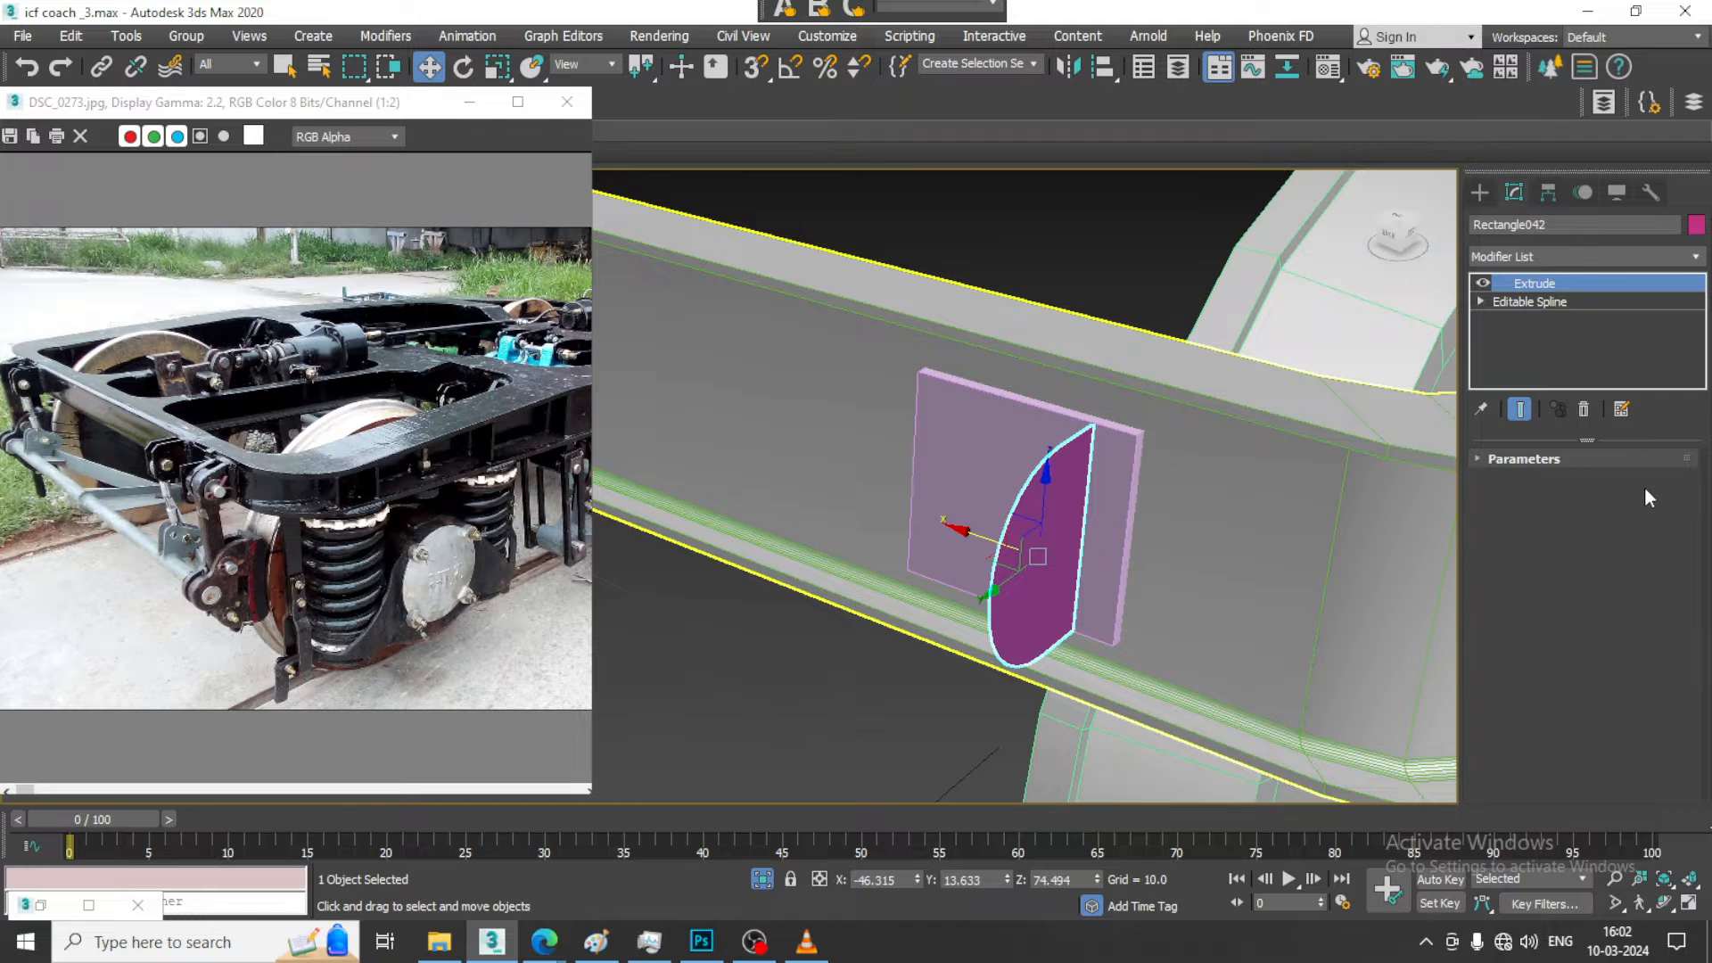
left_click(1571, 466)
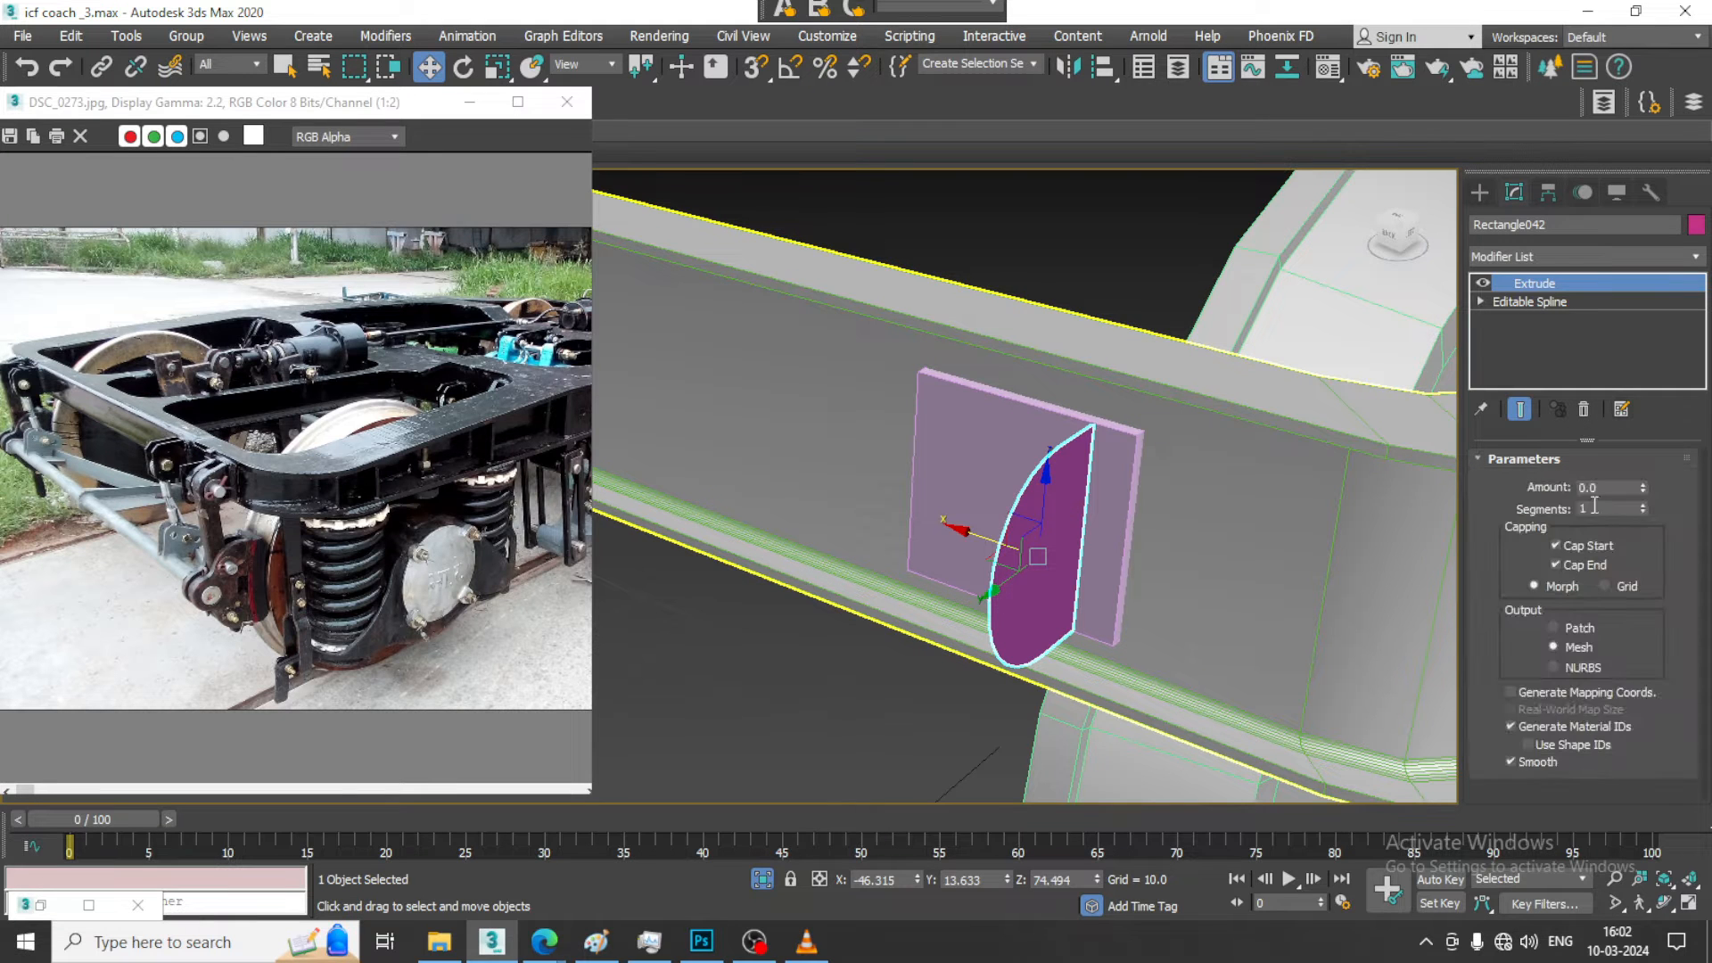
left_click_drag(1641, 478, 1508, 494)
key("Return")
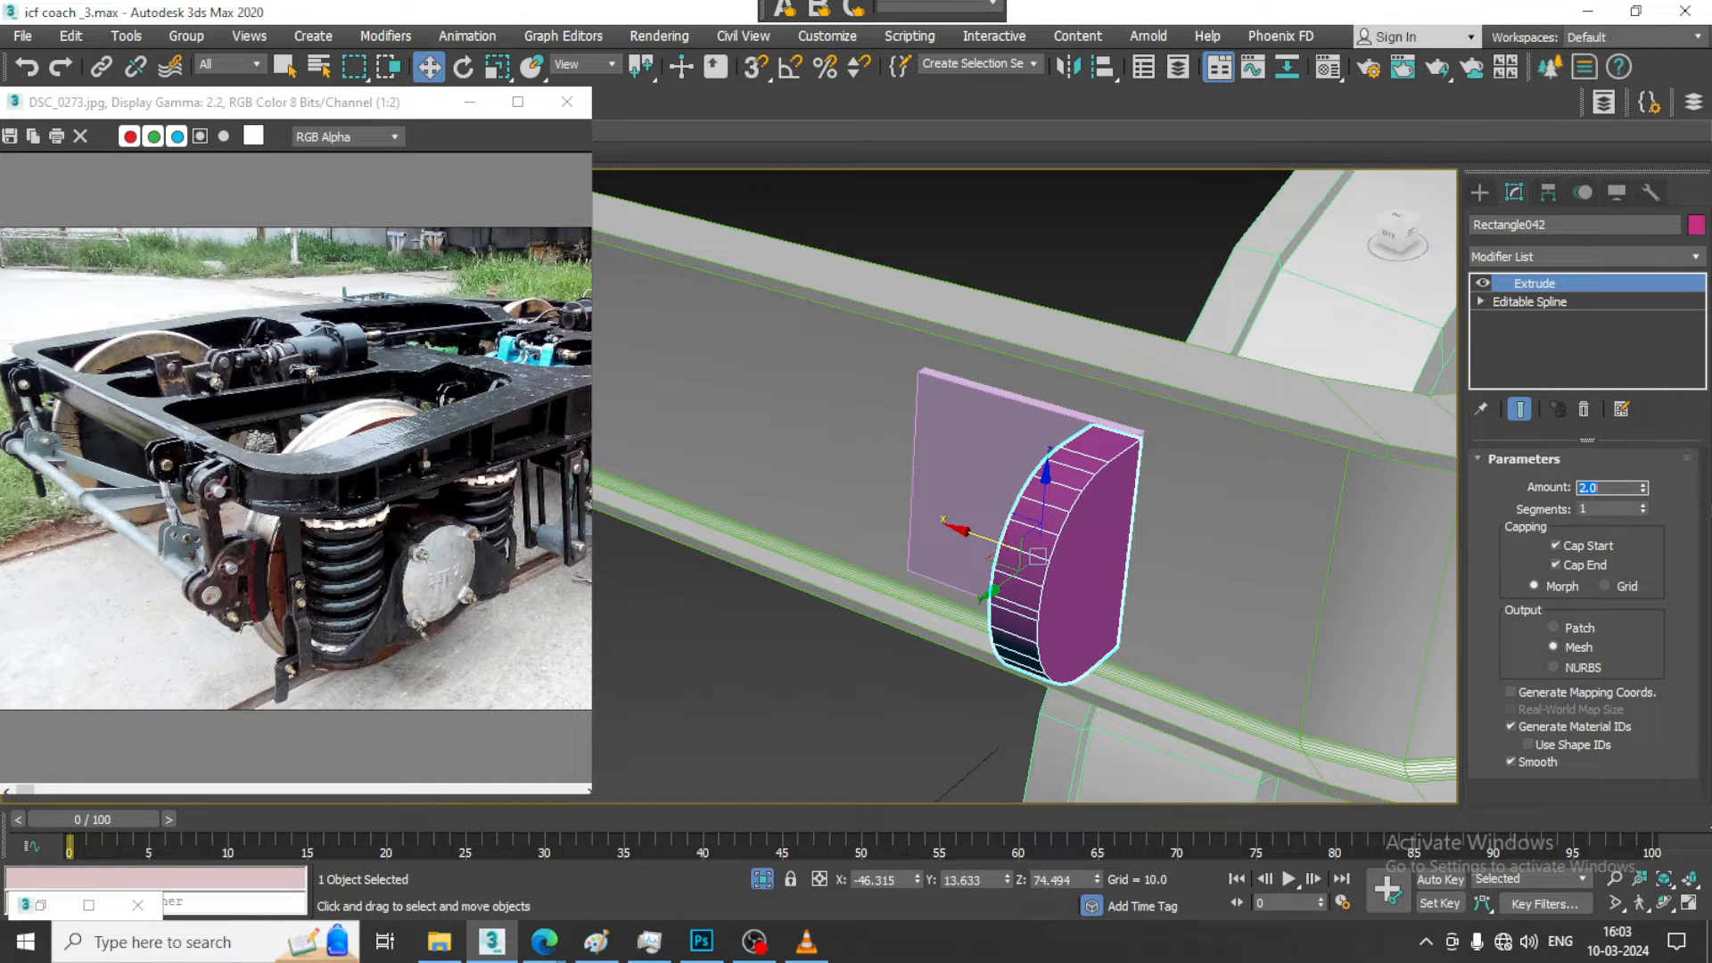
type("1")
key("Return")
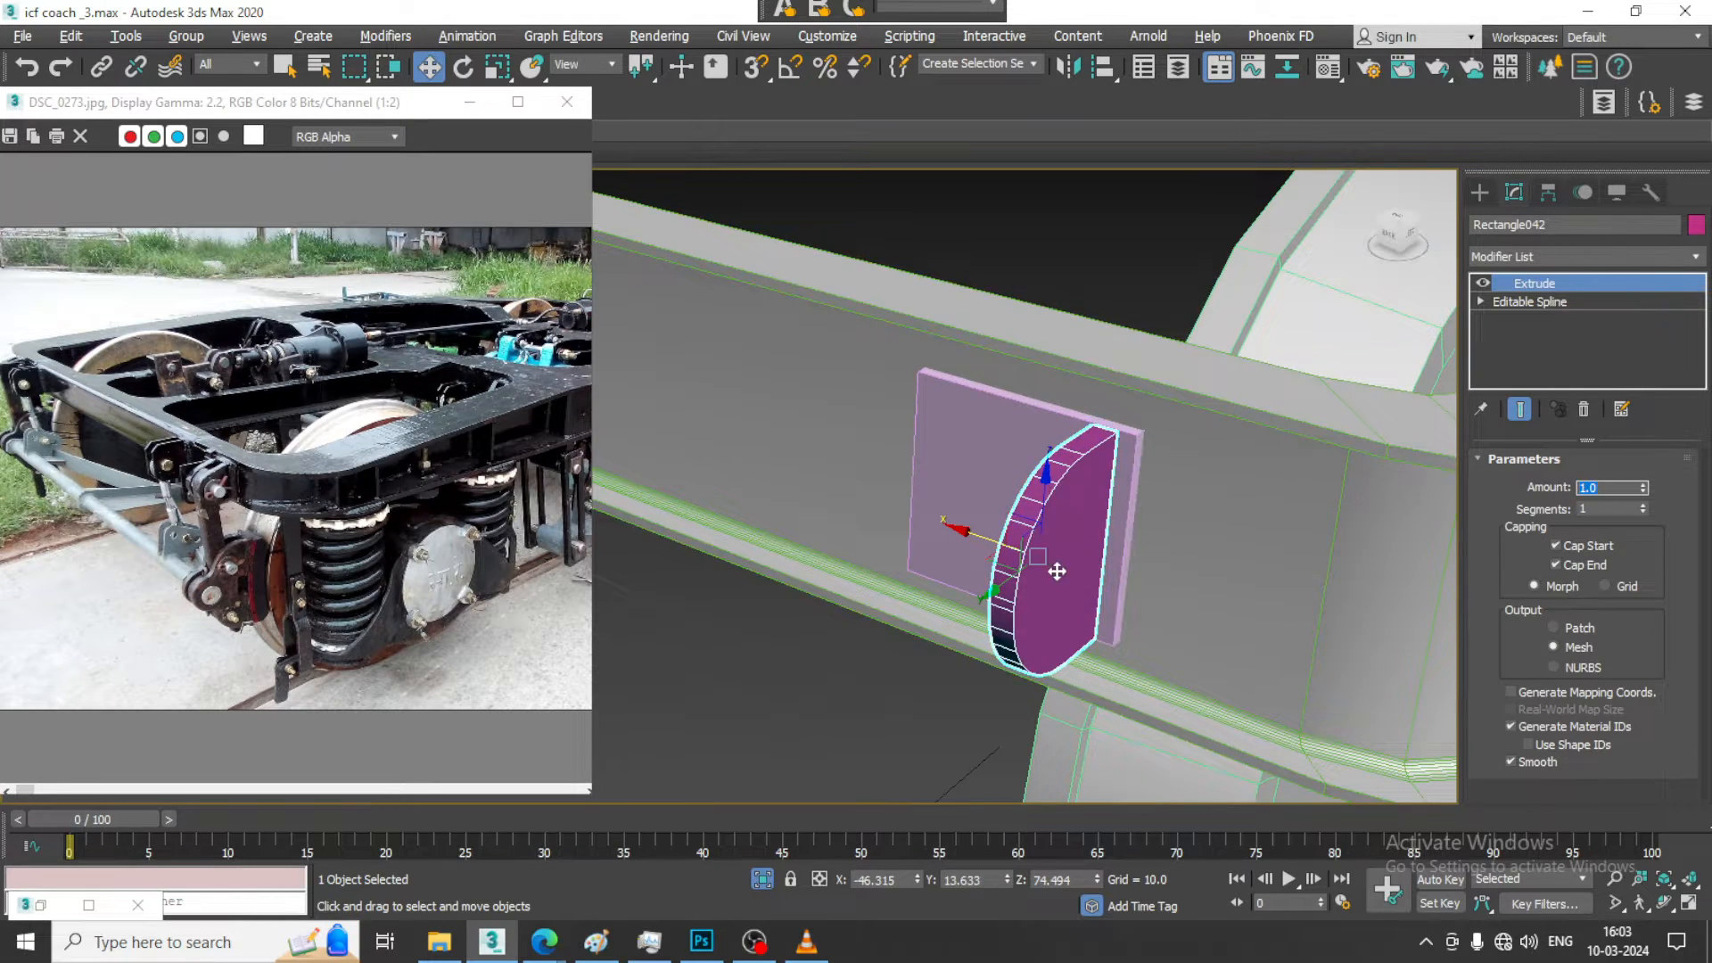
Copy the extruded rounded lug along X to the opposite side of the plate
middle_click_drag(1055, 571, 1128, 565, "alt")
left_click_drag(965, 556, 789, 552, "shift")
left_click(876, 553)
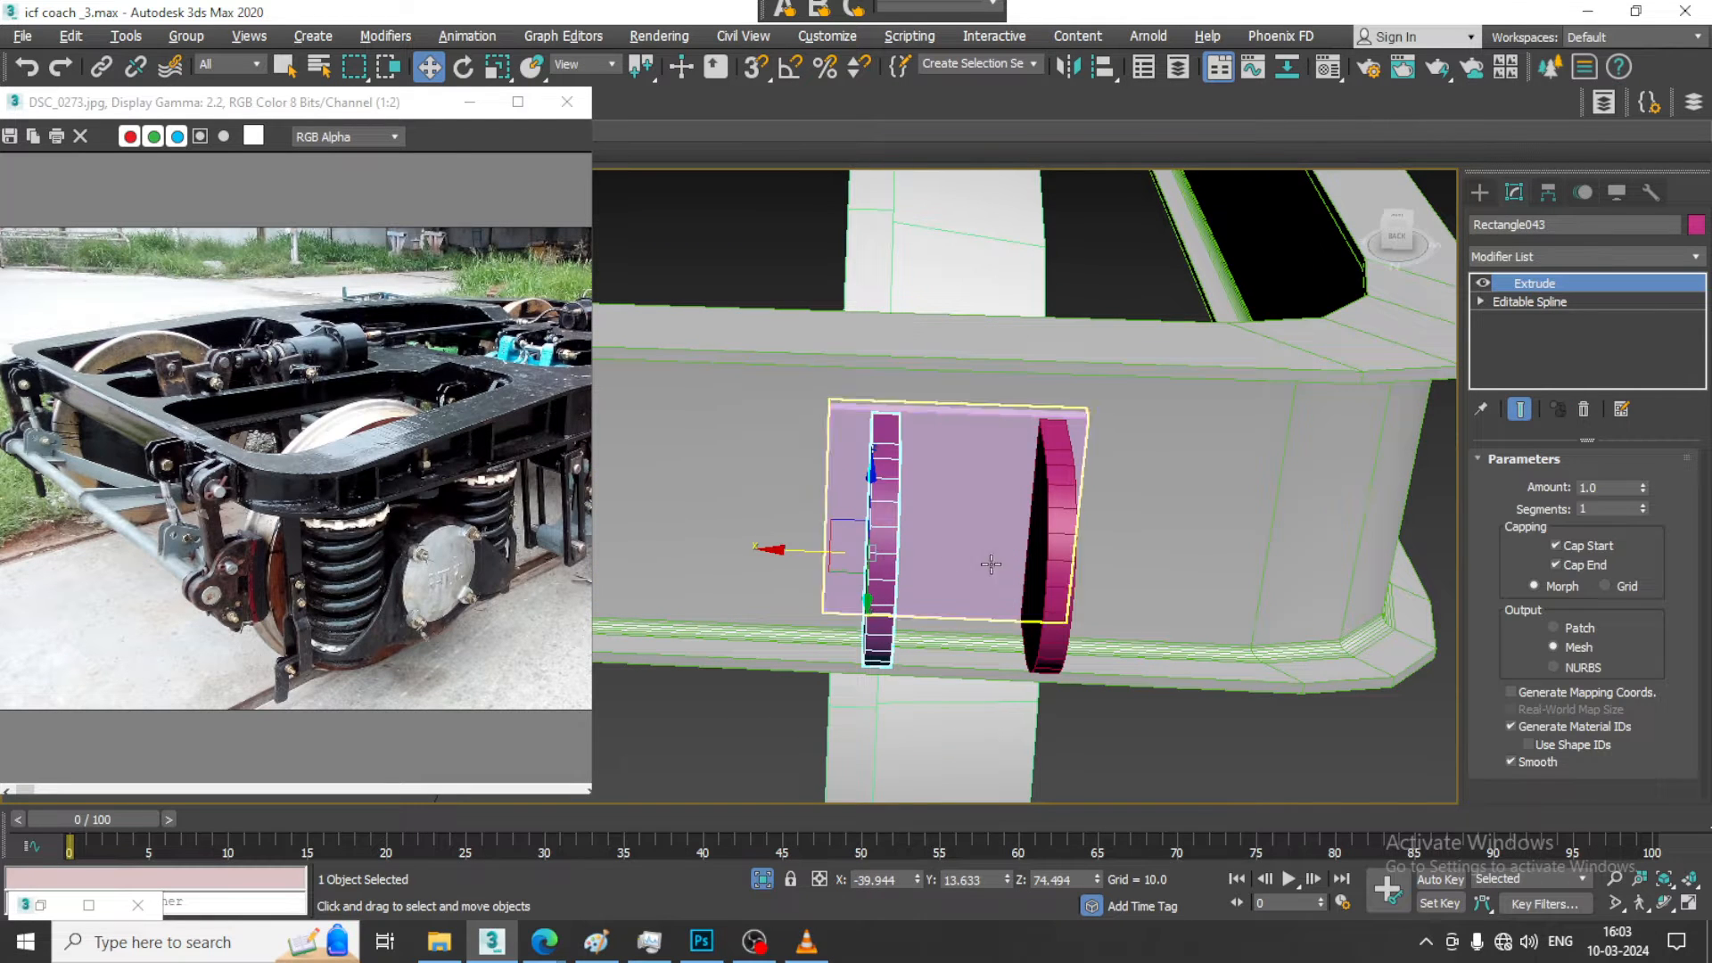
Draw a cylinder about 2.58 in radius and 3.55 high centred on the rounded plate in the left view
middle_click_drag(990, 564, 901, 536, "alt")
left_click(1041, 578)
mouse_move(1048, 578)
middle_mouse_down("alt")
mouse_move(1093, 583)
mouse_move(964, 587)
mouse_move(1015, 573)
middle_mouse_up("alt")
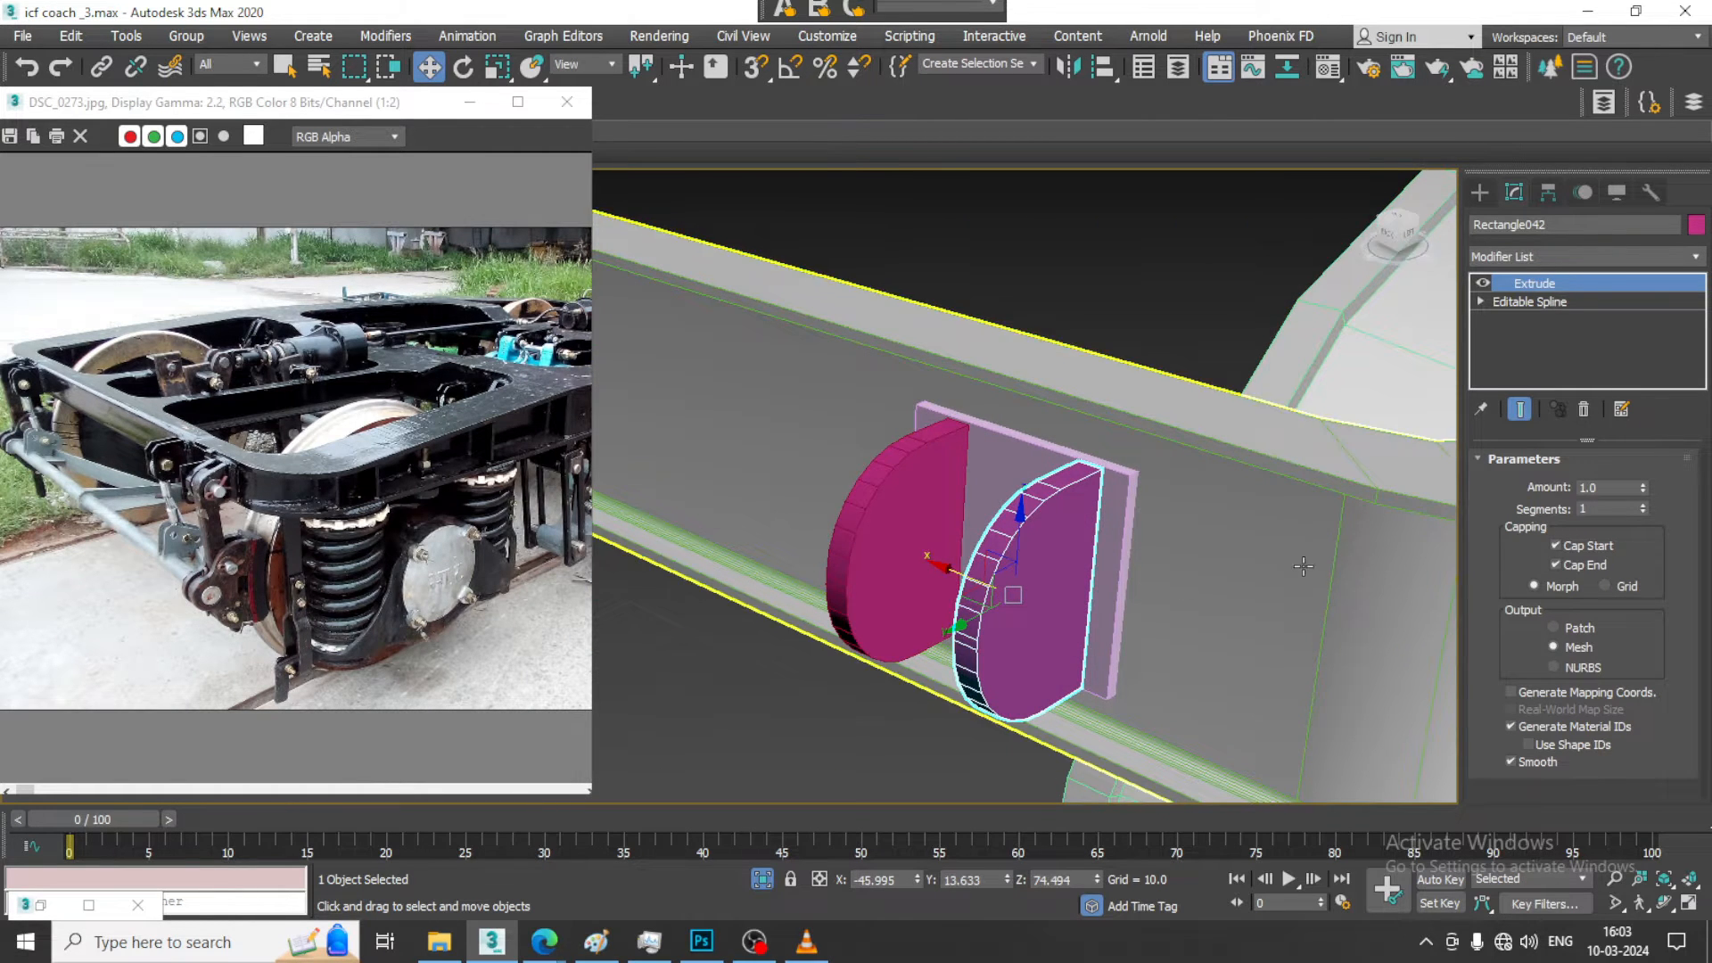
middle_click_drag(1320, 584, 1273, 527)
scroll(1276, 526, "down", 6)
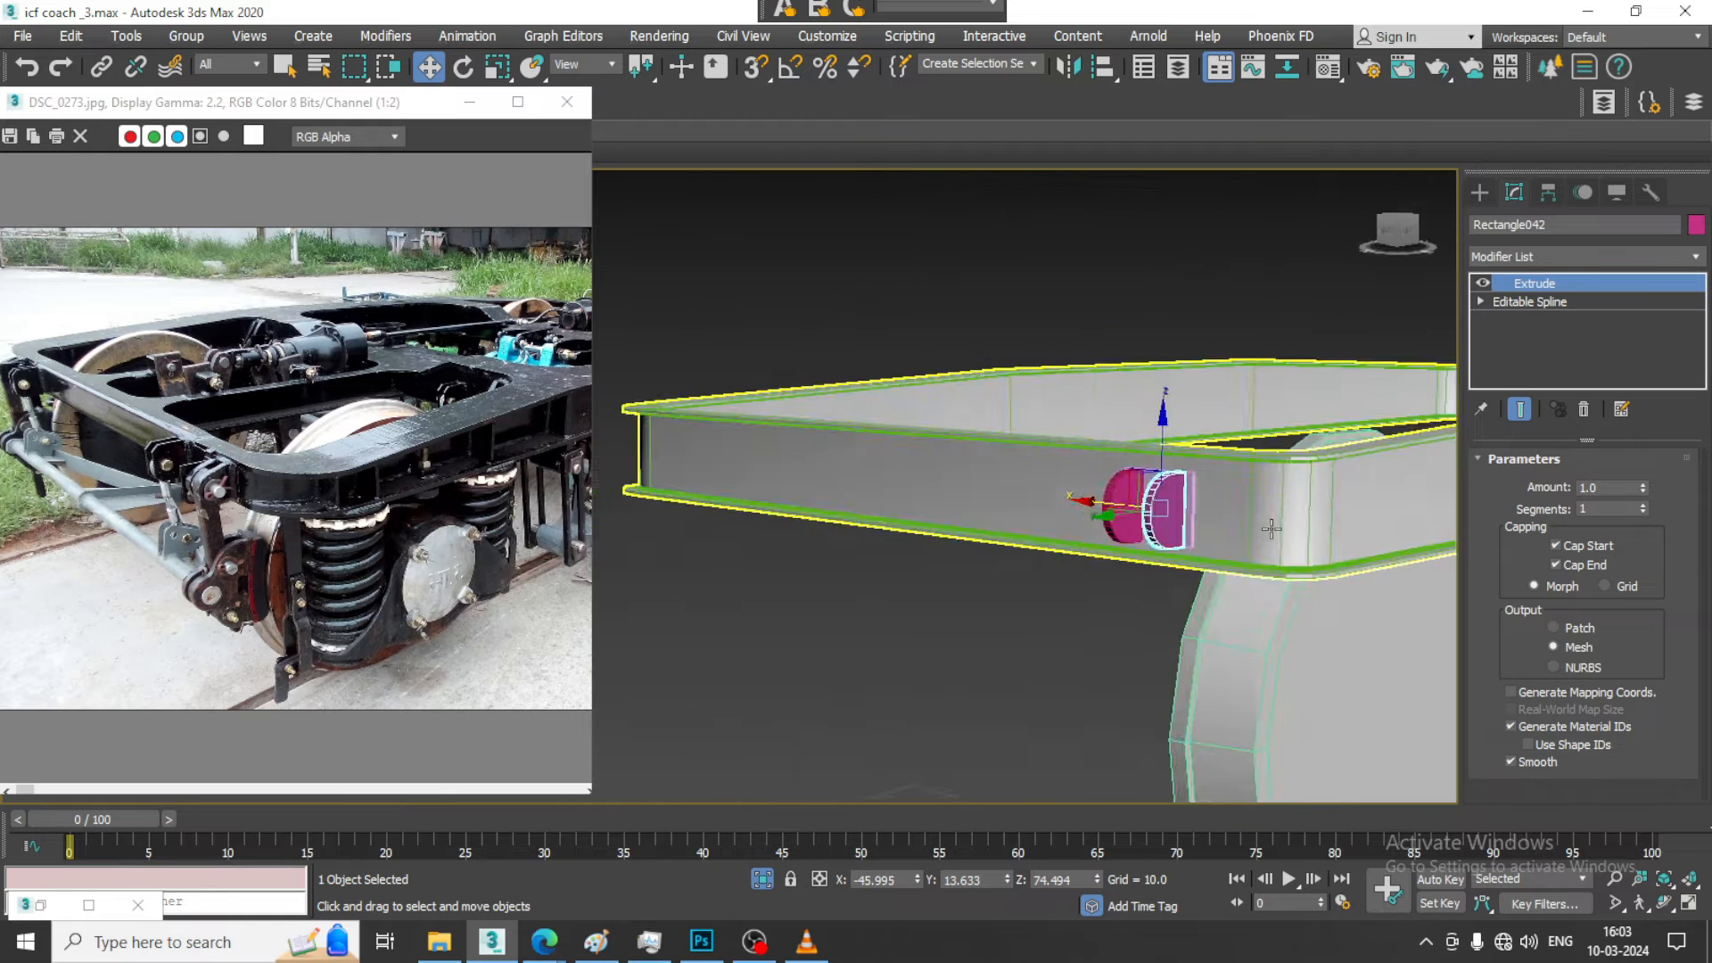
key("alt+w")
middle_click(1177, 332)
key("alt+w")
middle_click_drag(973, 505, 1062, 559)
key("alt+w")
key("alt+w")
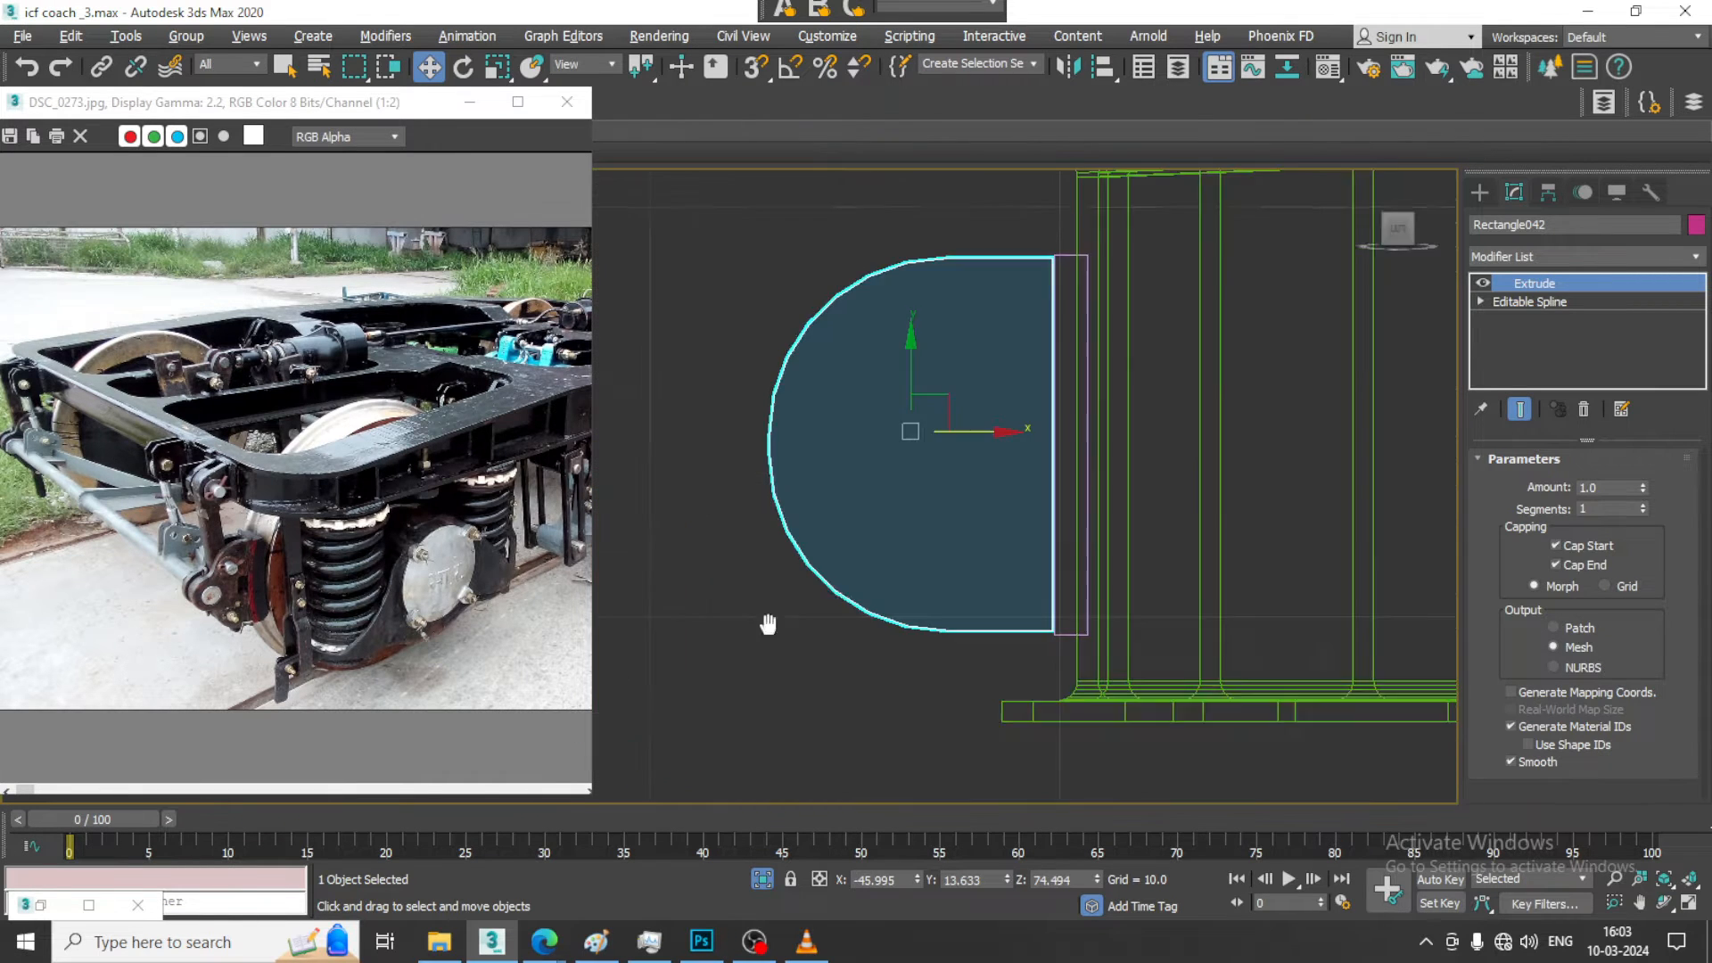
scroll(839, 598, "up", 3)
scroll(1016, 558, "down", 3)
middle_click_drag(1066, 562, 1003, 660)
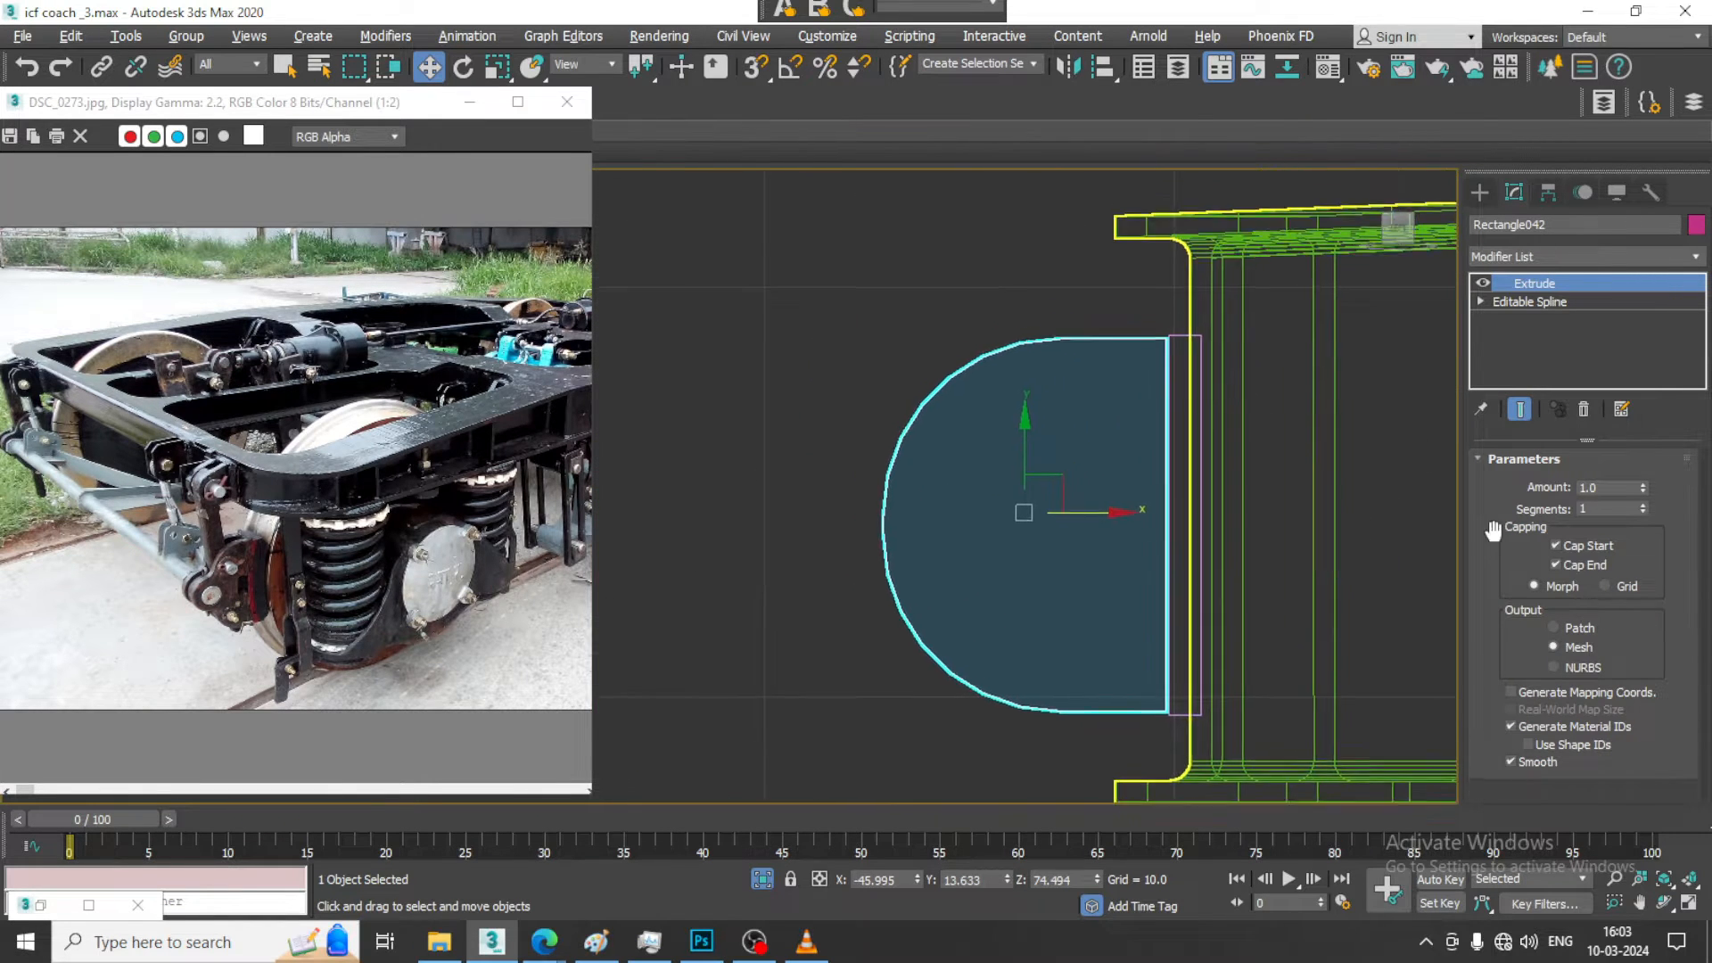
left_click(1478, 191)
left_click(1479, 223)
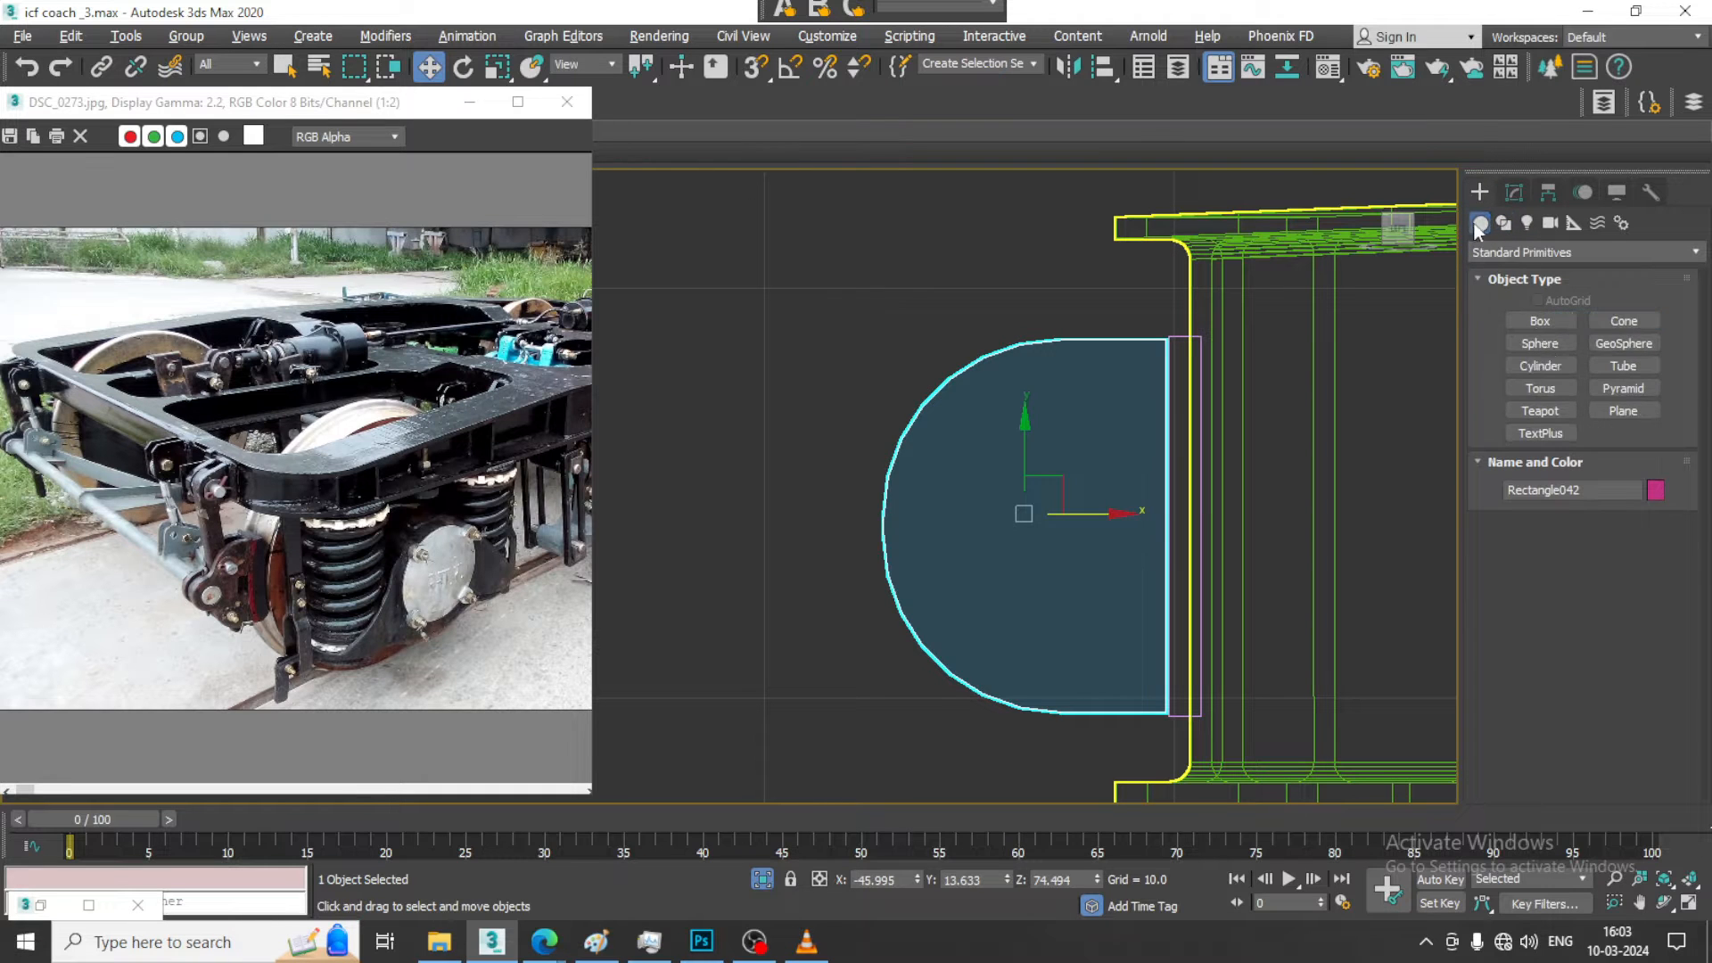
left_click(1541, 366)
scroll(1070, 488, "up", 2)
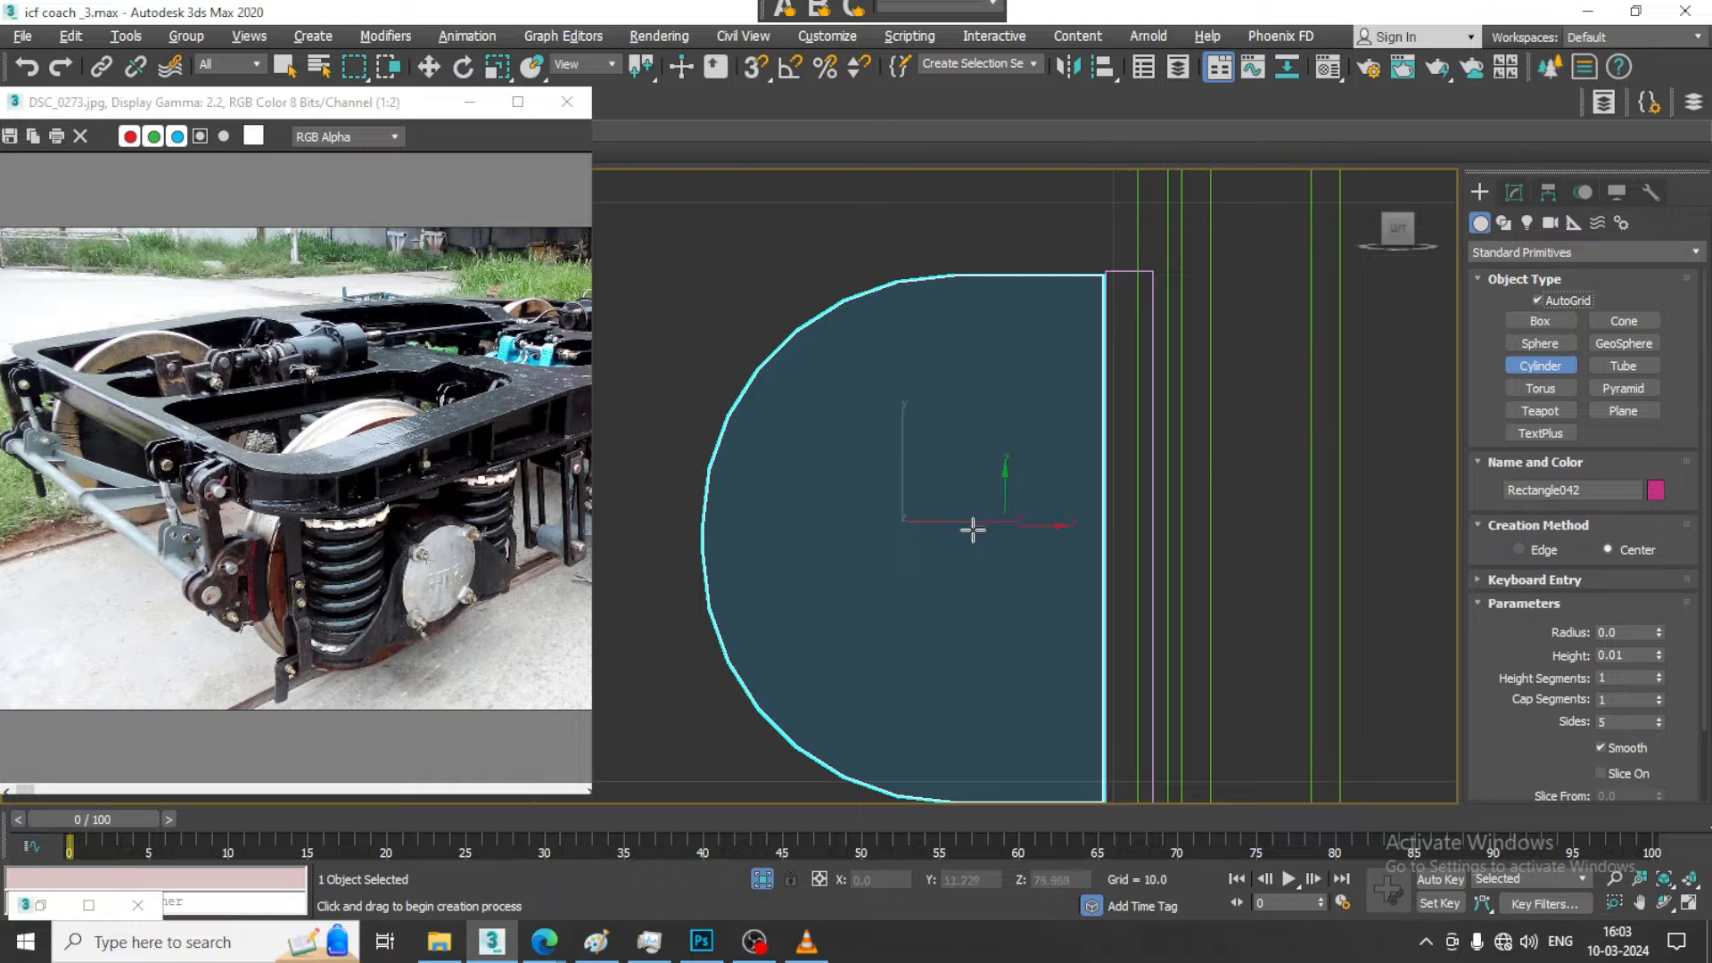
left_click_drag(918, 549, 986, 681)
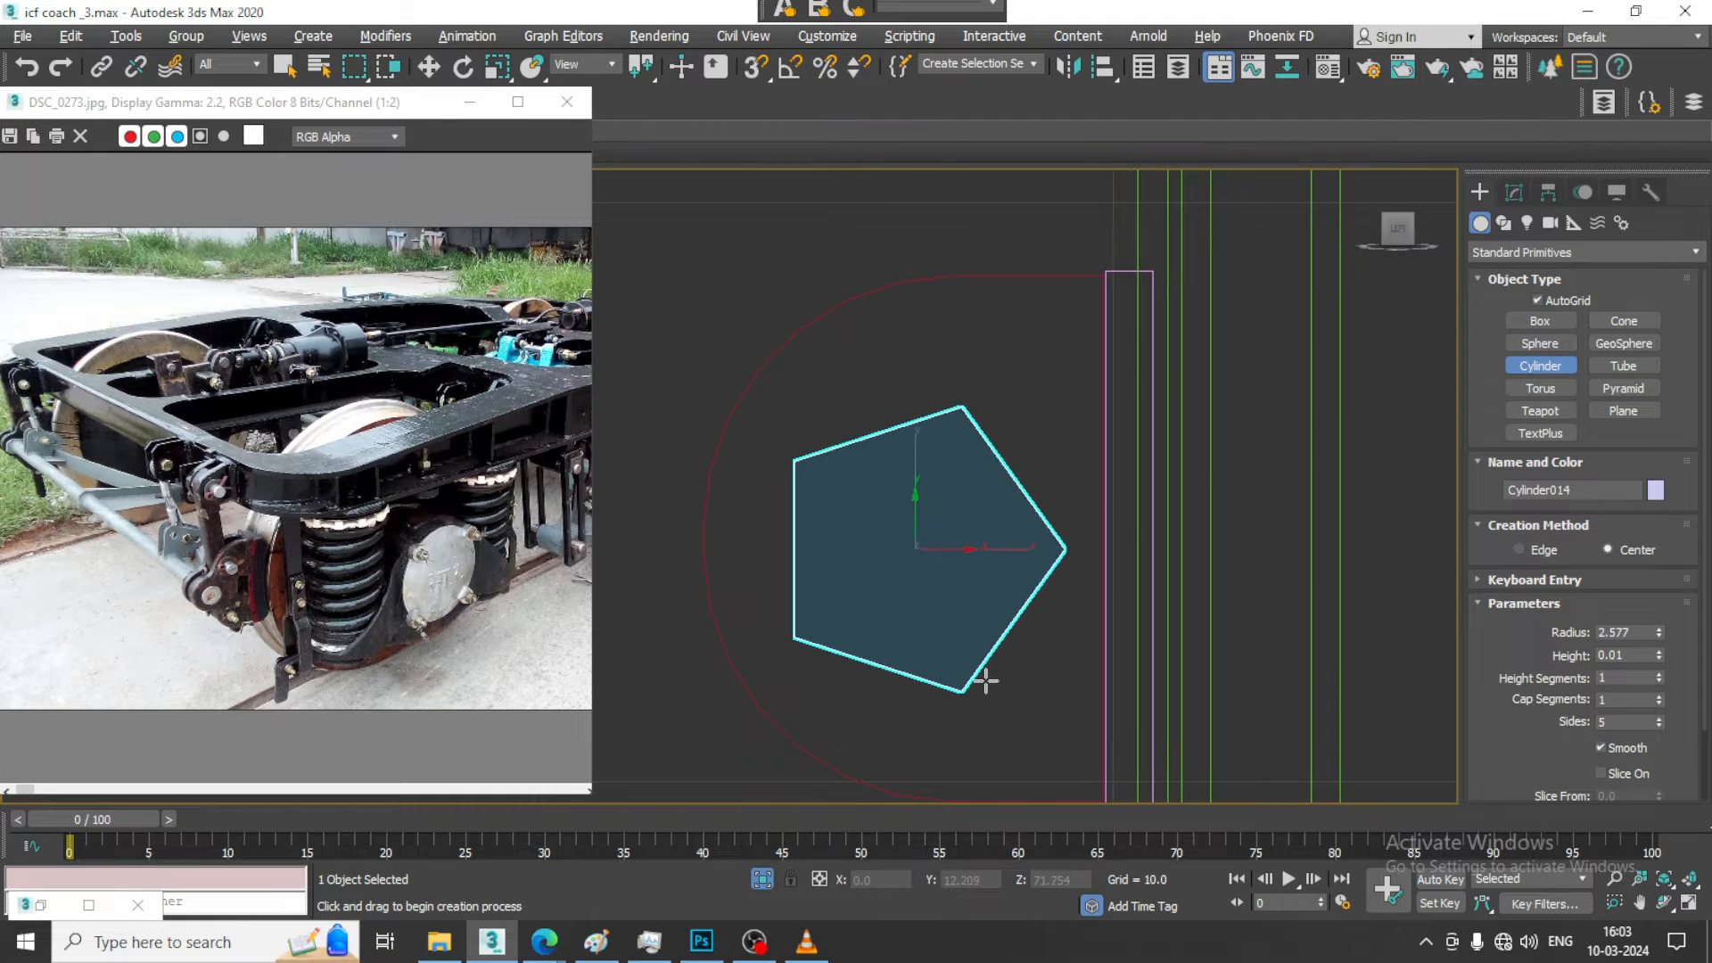
left_click(976, 479)
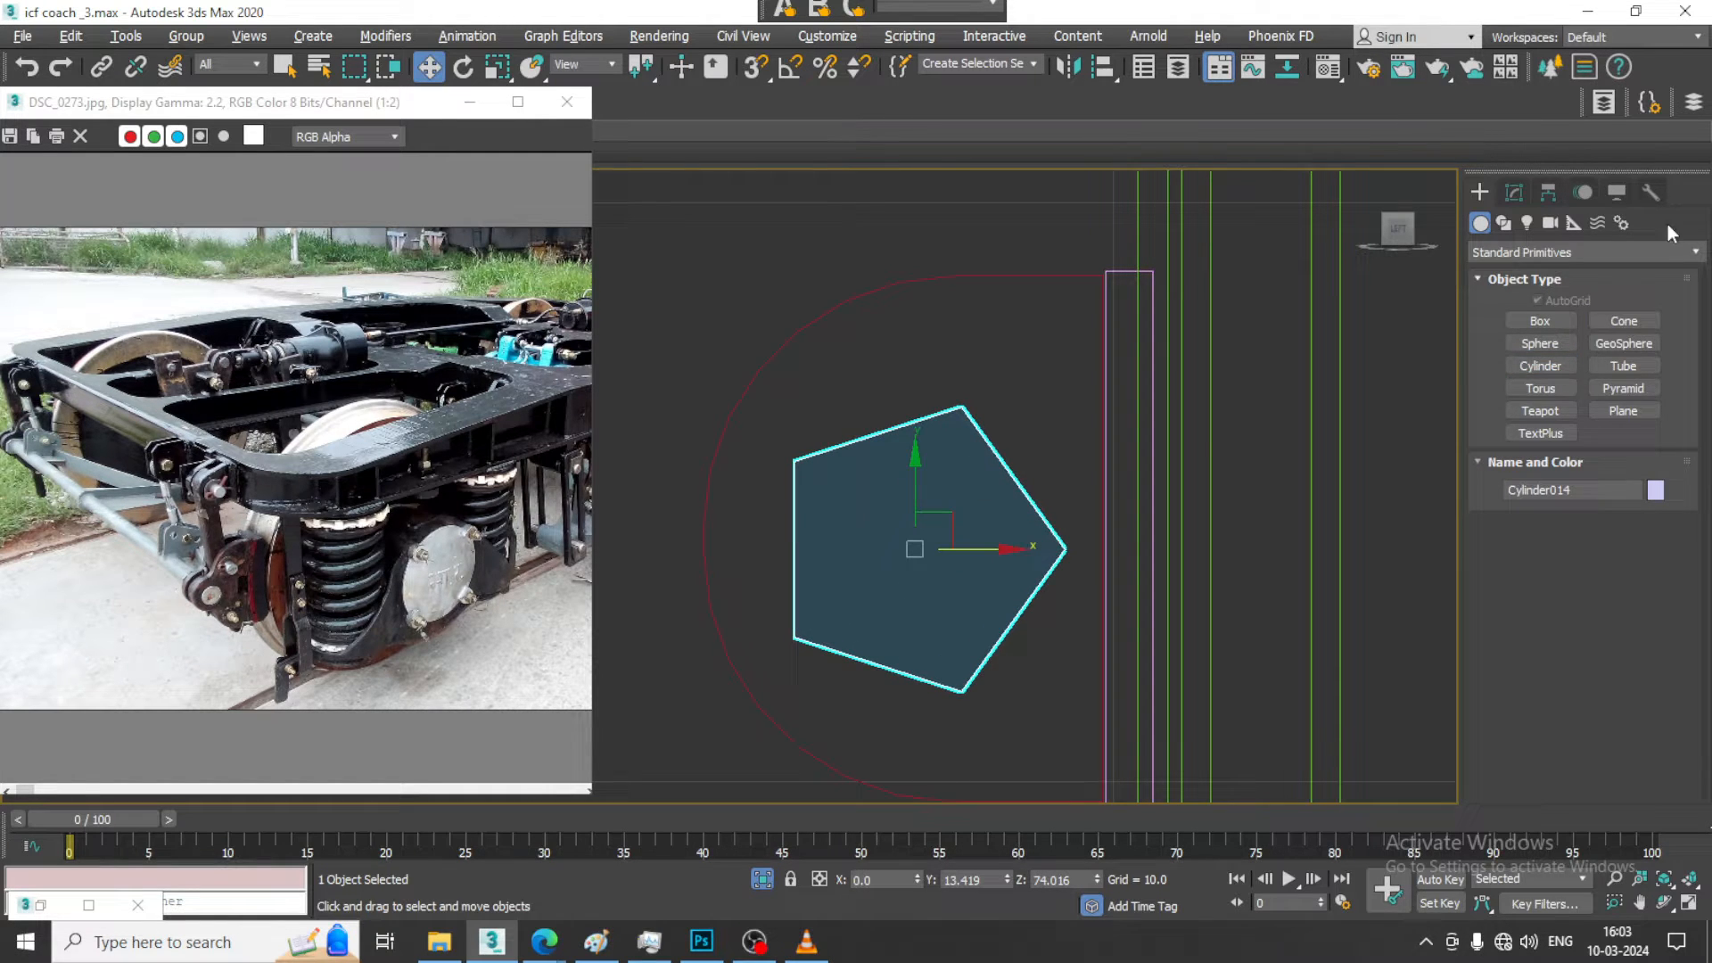
Set the new cylinder's number of sides to 10
left_click(1514, 192)
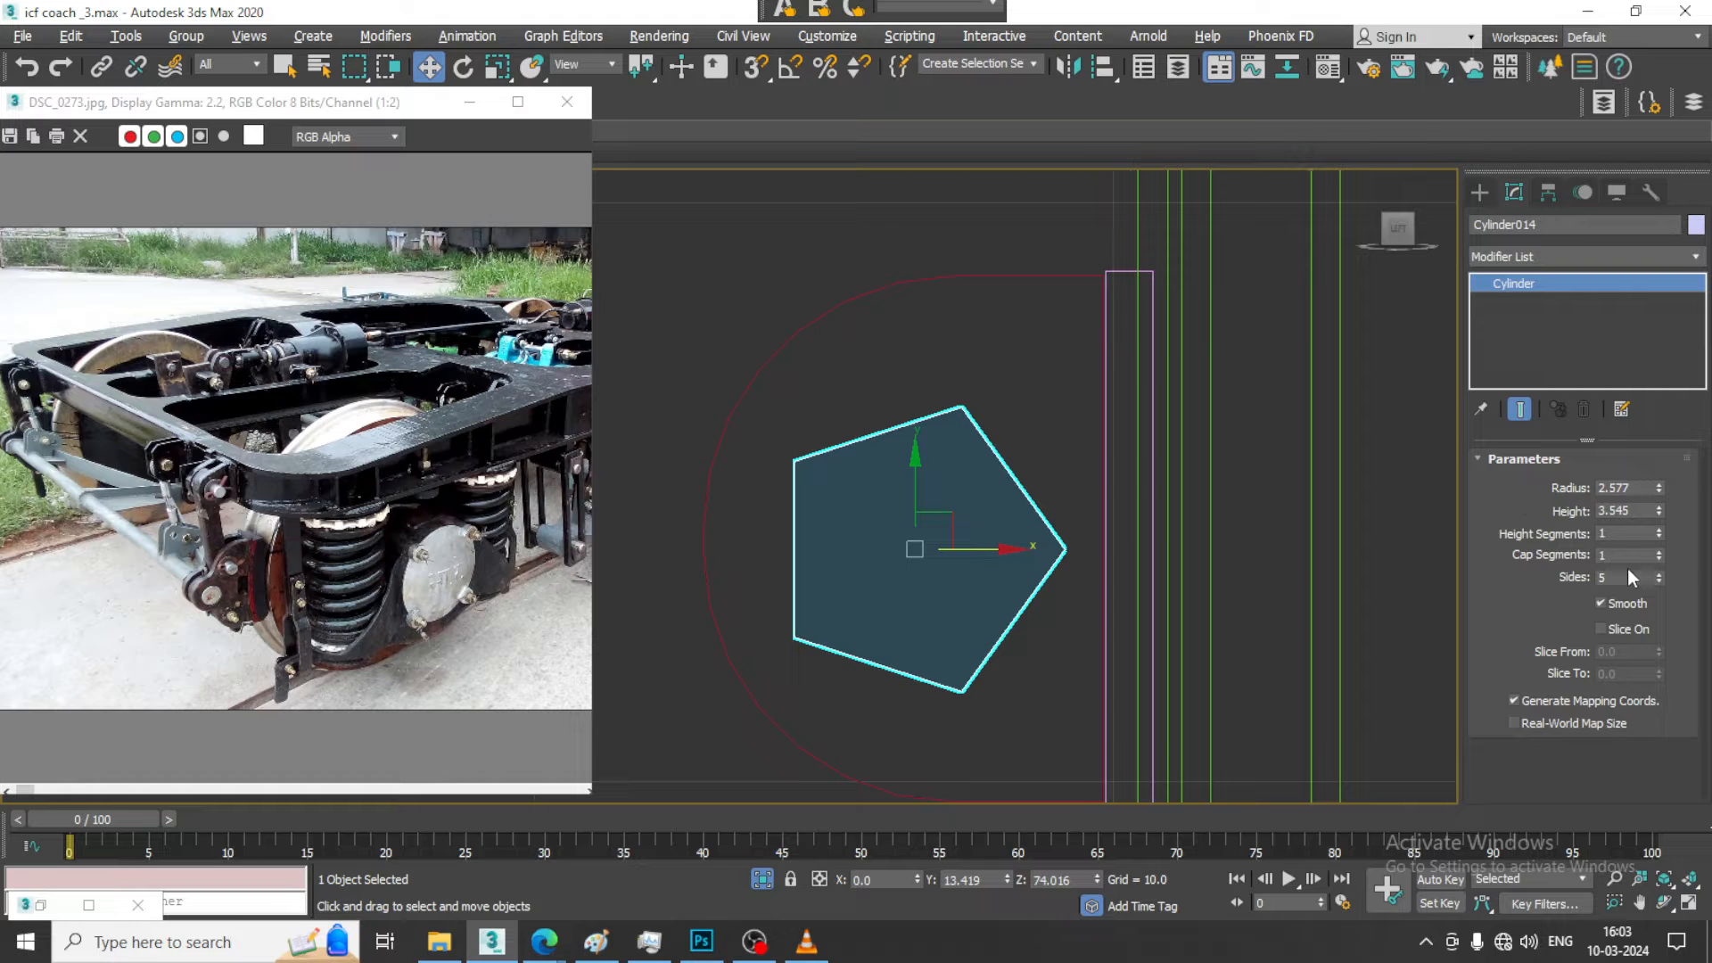
type("10")
key("Return")
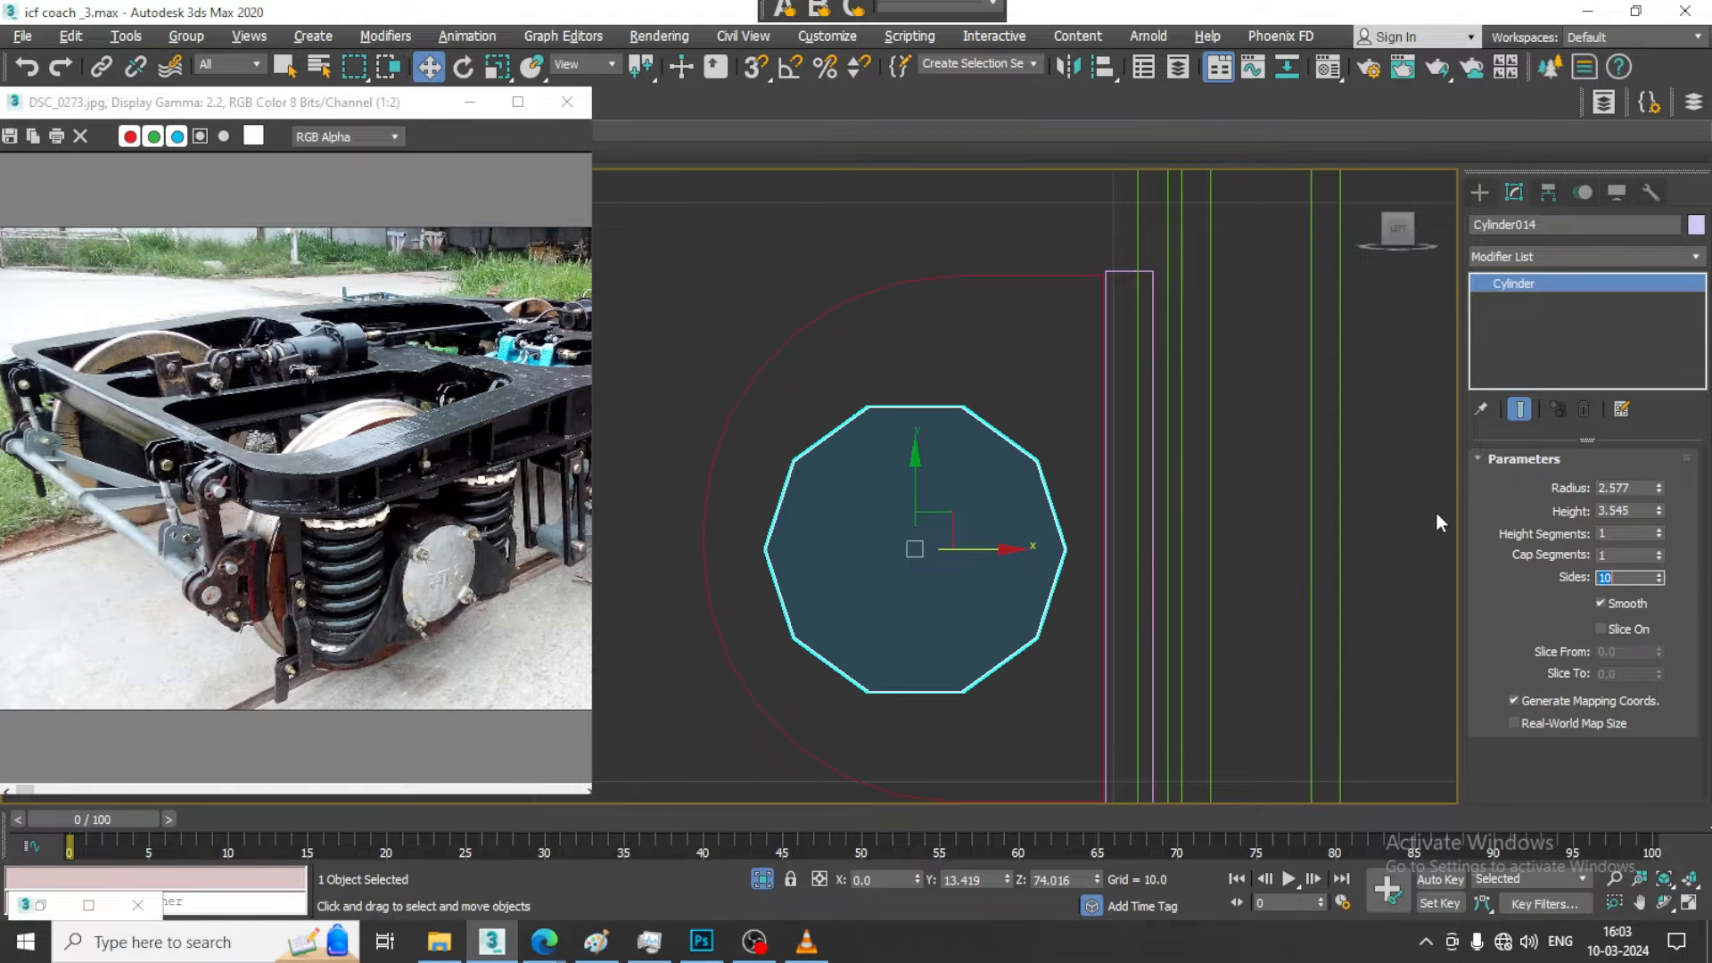
Move the cylinder along X to about -40.56, placing it at the two rounded bracket plates
key("alt+w")
key("alt+w")
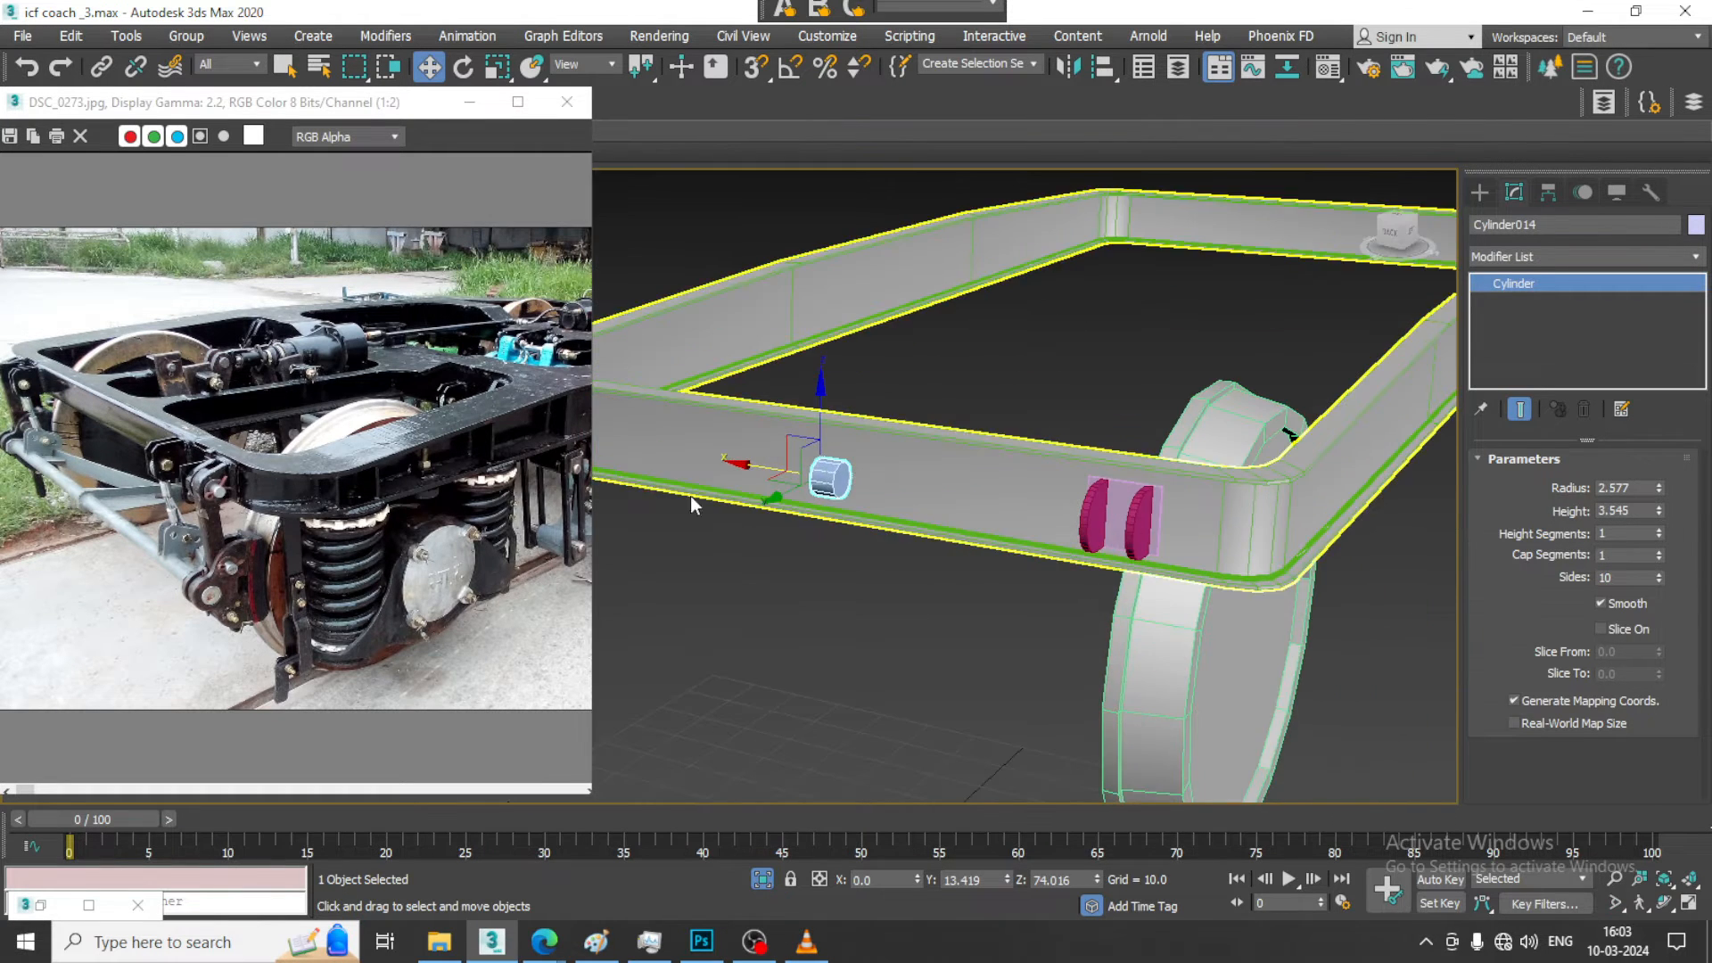
left_click_drag(760, 470, 1075, 539)
scroll(1075, 540, "up", 5)
Set the cylinder's radius to about 3.33 so it fits within the outline of the rounded plates
right_click(1045, 420)
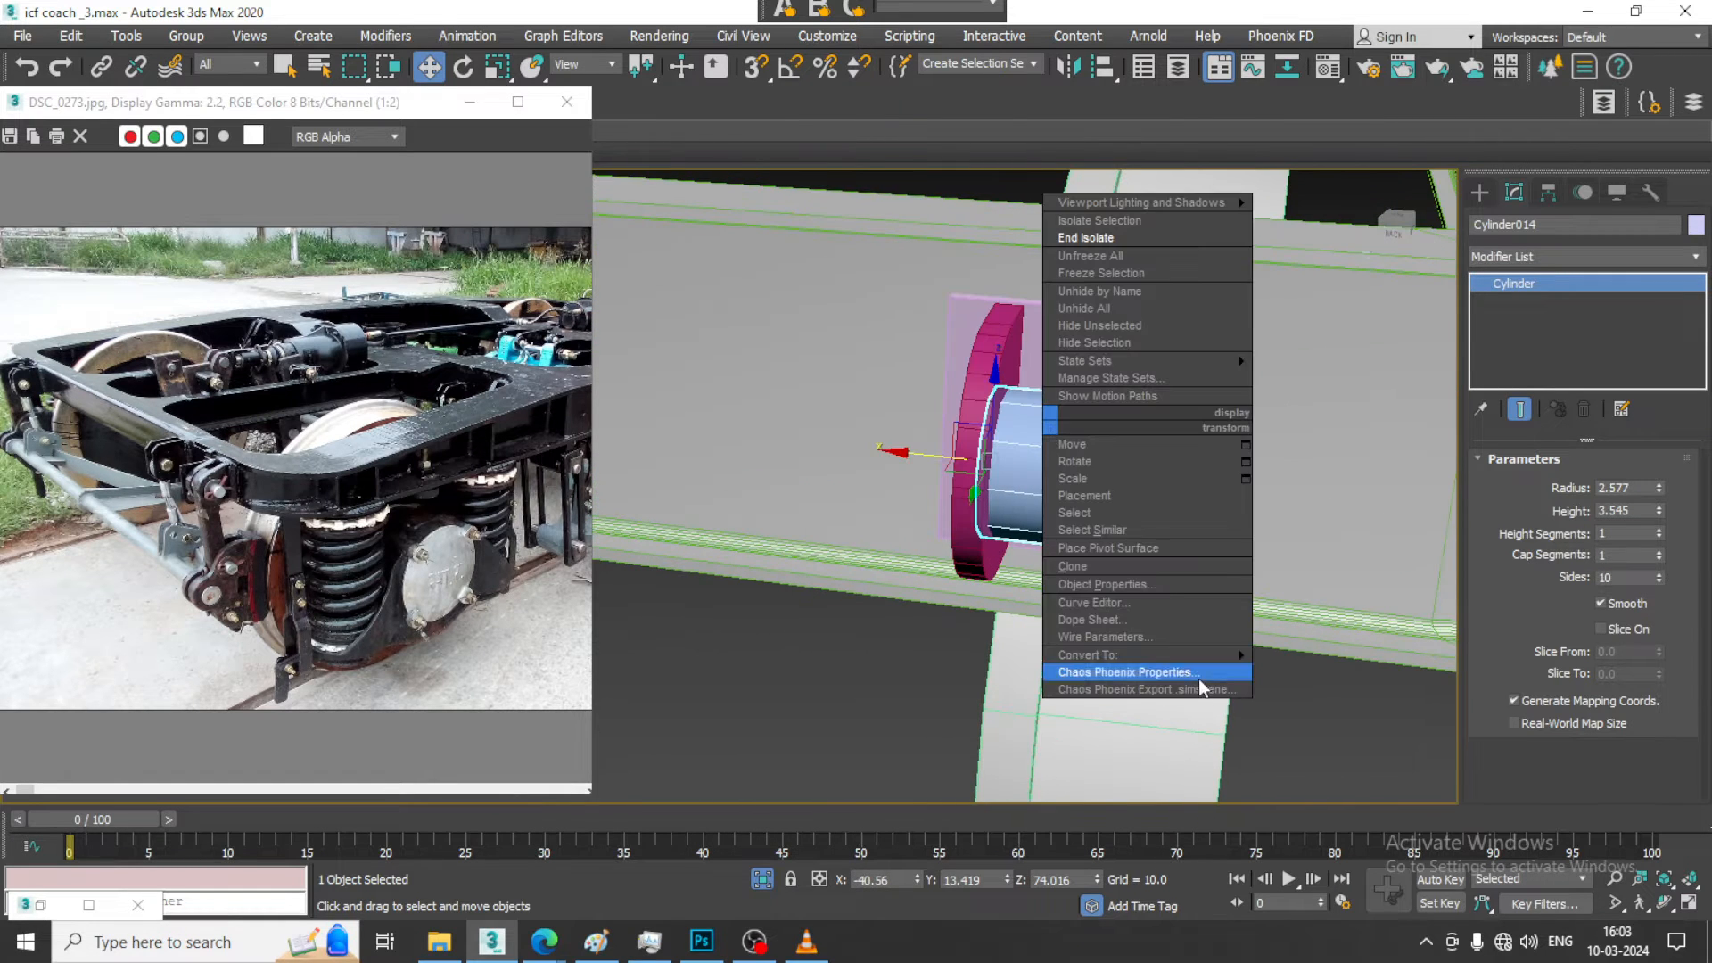
mouse_move(1200, 655)
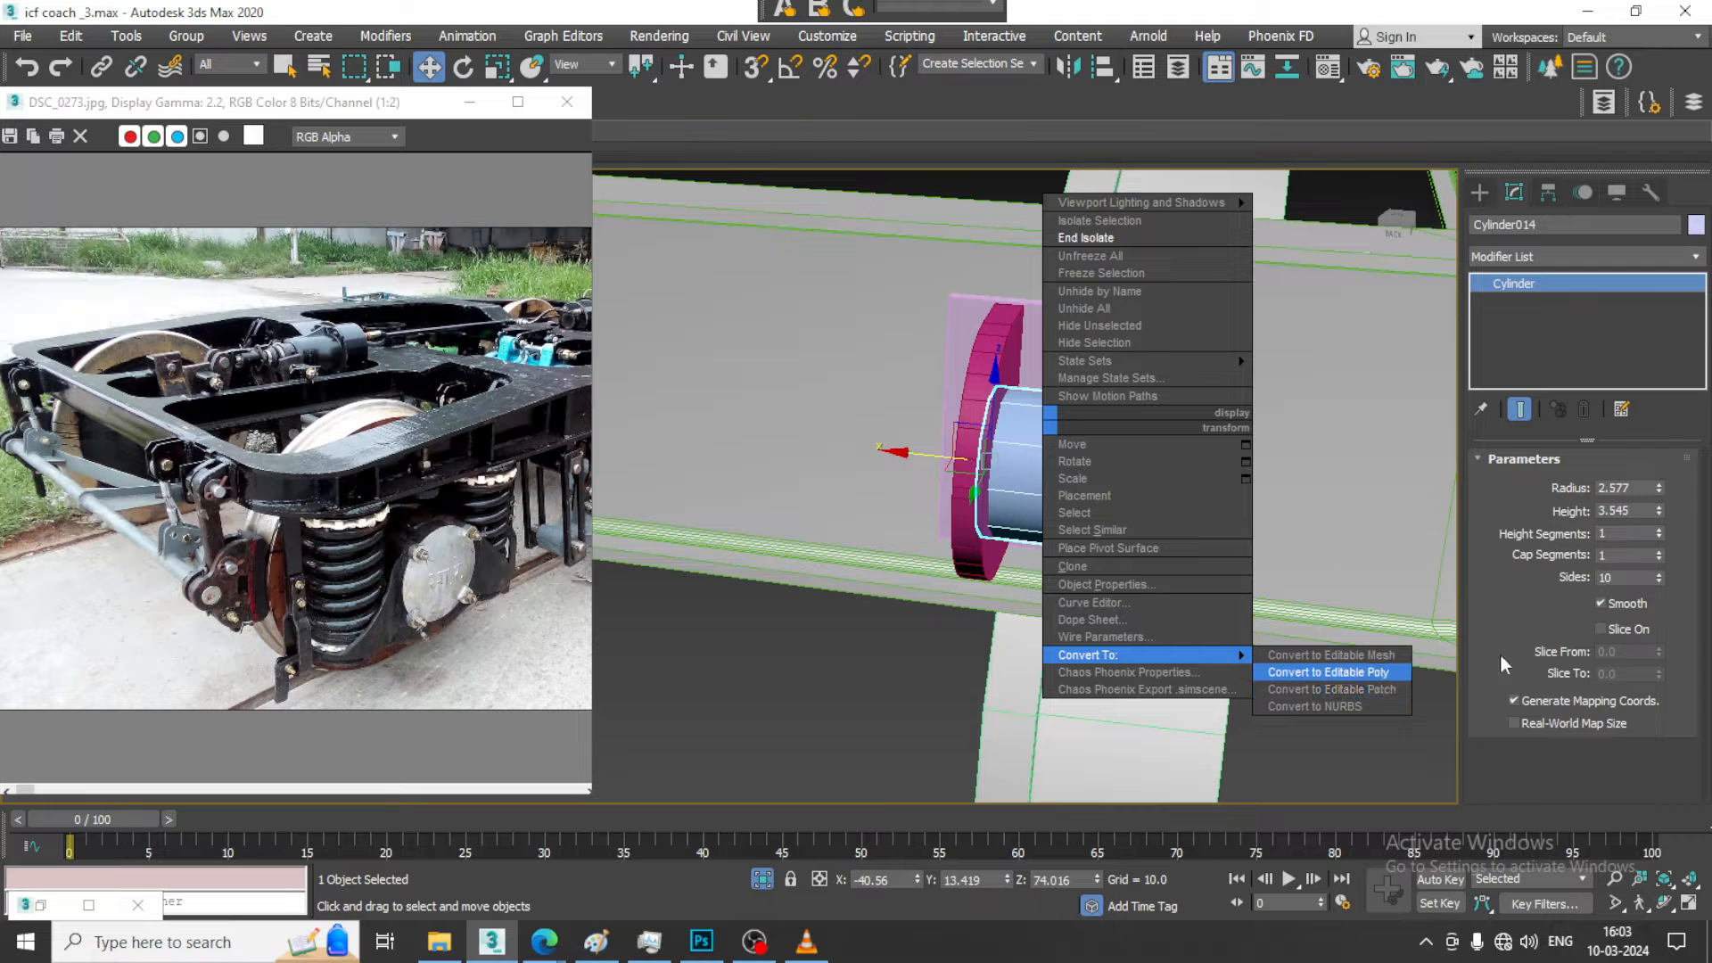
left_click(1661, 485)
left_click_drag(1662, 484, 1650, 435)
middle_click_drag(1051, 492, 940, 488, "alt")
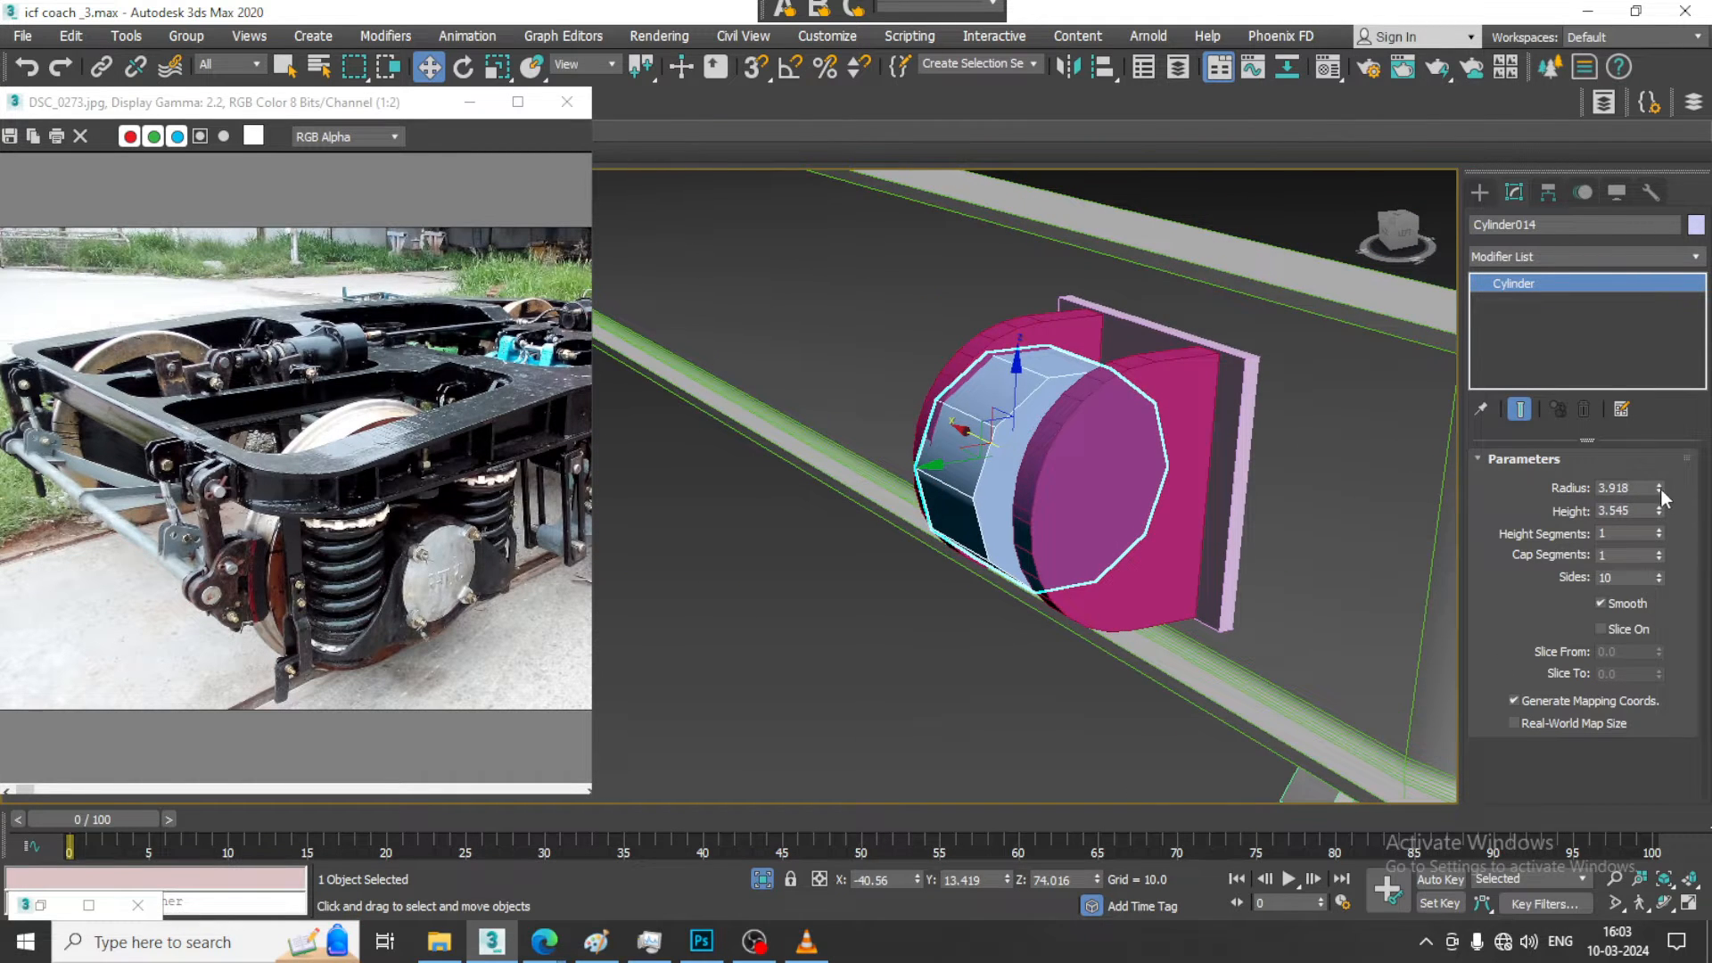
left_click_drag(1661, 489, 1671, 504)
Convert the cylinder to an Editable Poly
middle_click_drag(1097, 498, 1211, 505, "alt")
right_click(1041, 469)
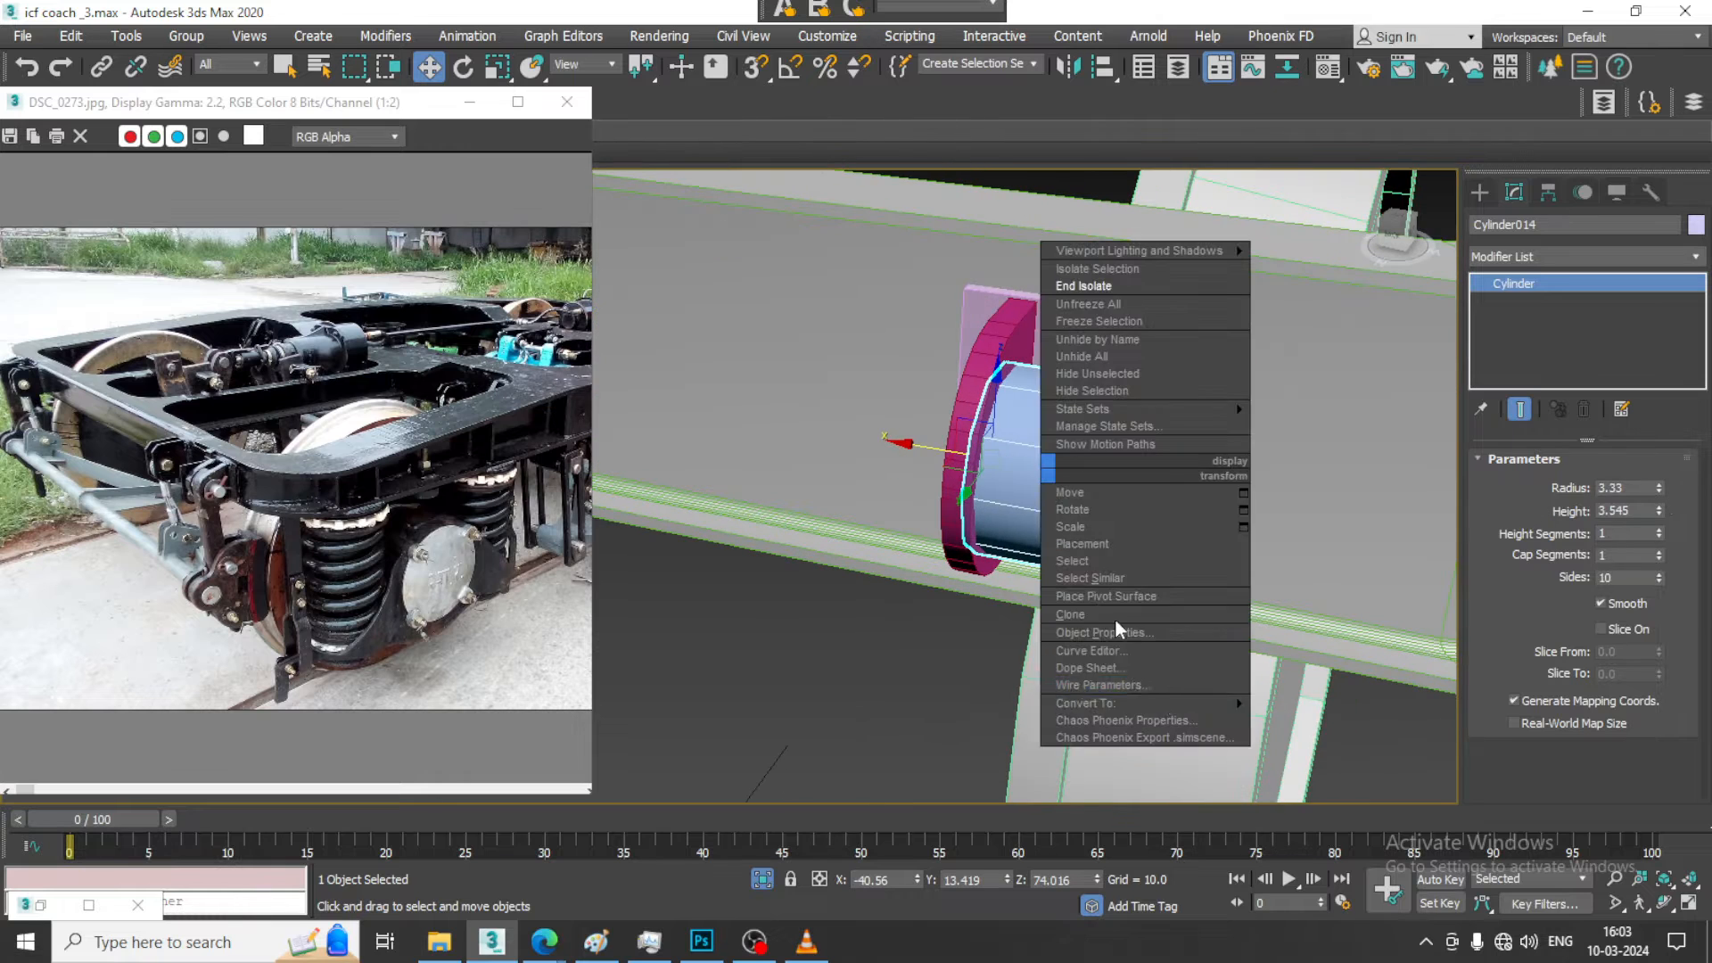
mouse_move(1160, 703)
left_click(1397, 721)
Select the cylinder's inner end polygon and move it along X through the second rounded plate
key("4")
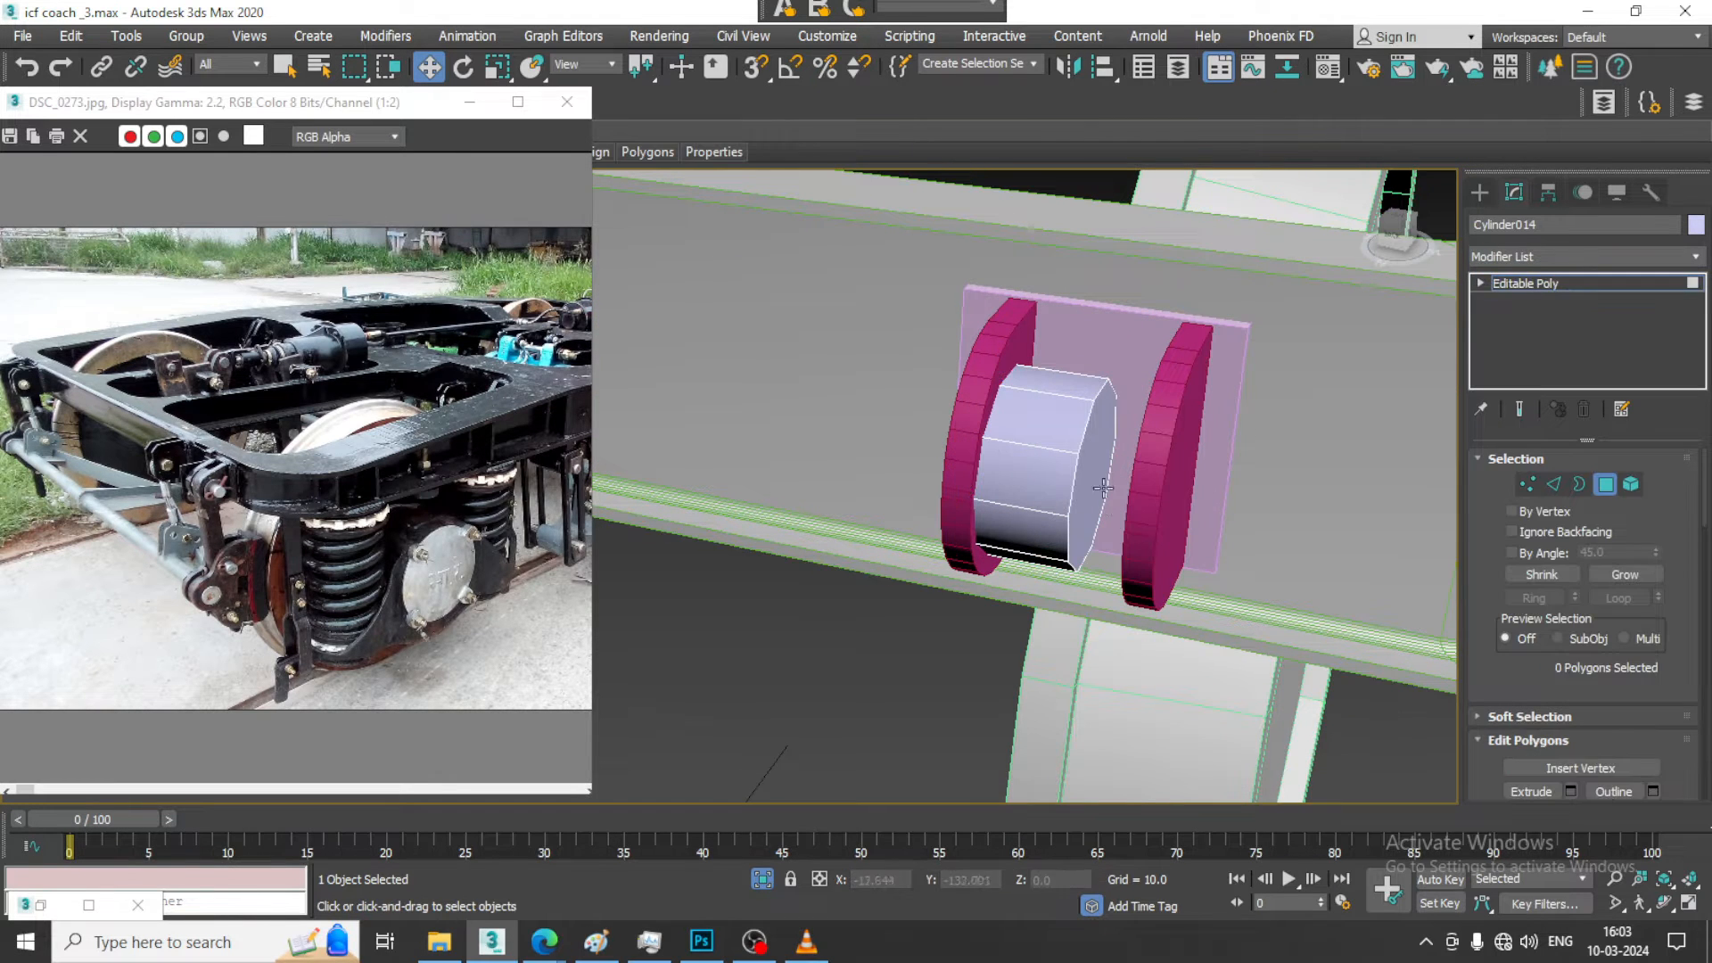
left_click(1103, 487)
middle_click_drag(1103, 481, 1122, 459, "alt")
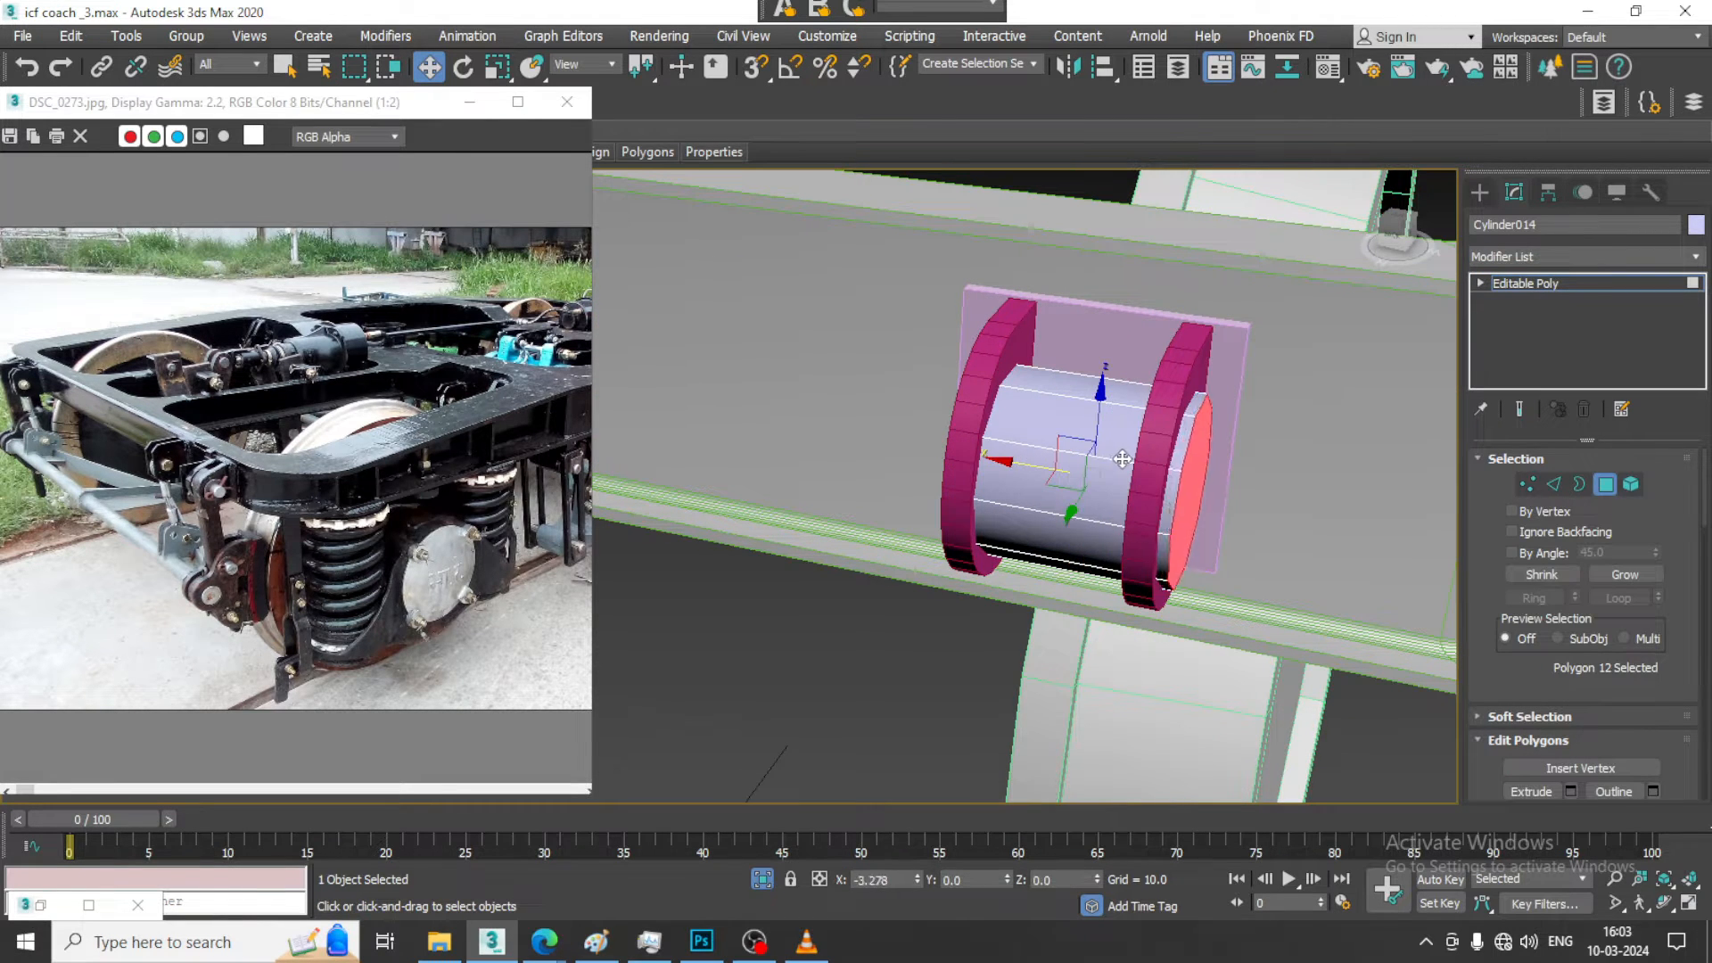
left_click_drag(1122, 459, 1115, 458)
Select the ten vertices at the cylinder's opposite end and move them outward past the first rounded plate
middle_click_drag(922, 477, 968, 457, "alt")
key("1")
left_click_drag(855, 266, 1025, 644)
left_click_drag(907, 470, 878, 467)
Examine the cylinder's fit in the bracket plates from the end and from below
scroll(1041, 468, "down", 4)
middle_click_drag(1191, 528, 1058, 511, "alt")
middle_click_drag(1059, 511, 999, 413)
scroll(1034, 388, "down", 5)
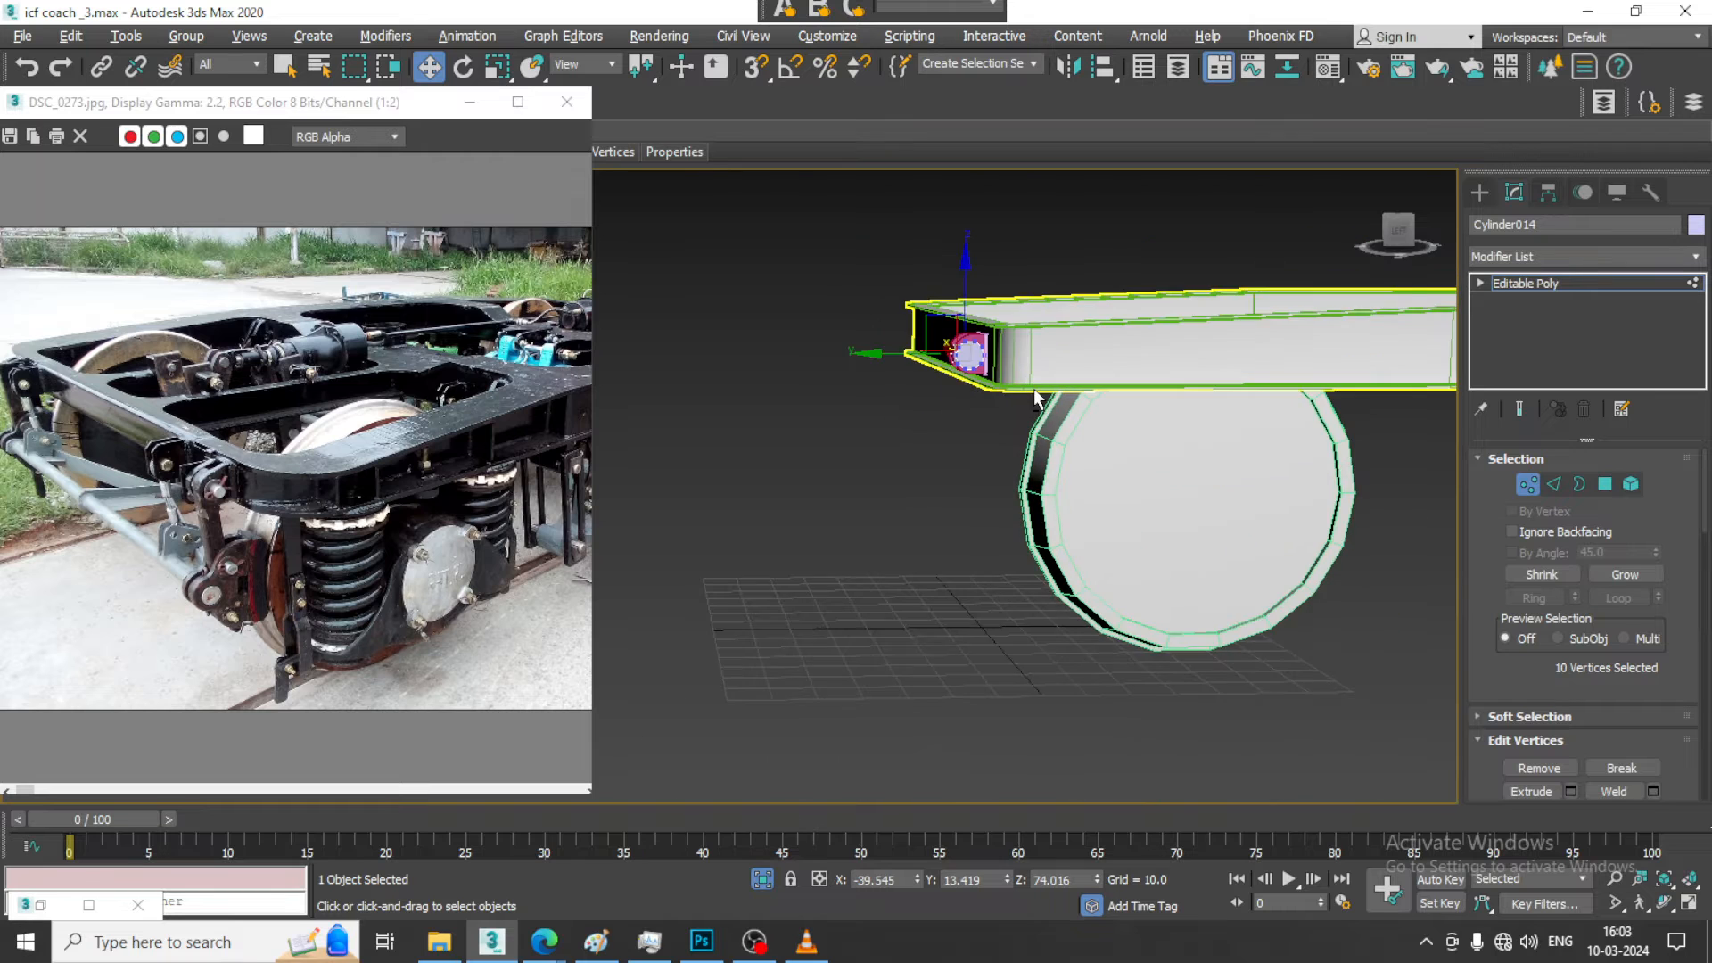
scroll(981, 356, "up", 3)
scroll(932, 294, "up", 6)
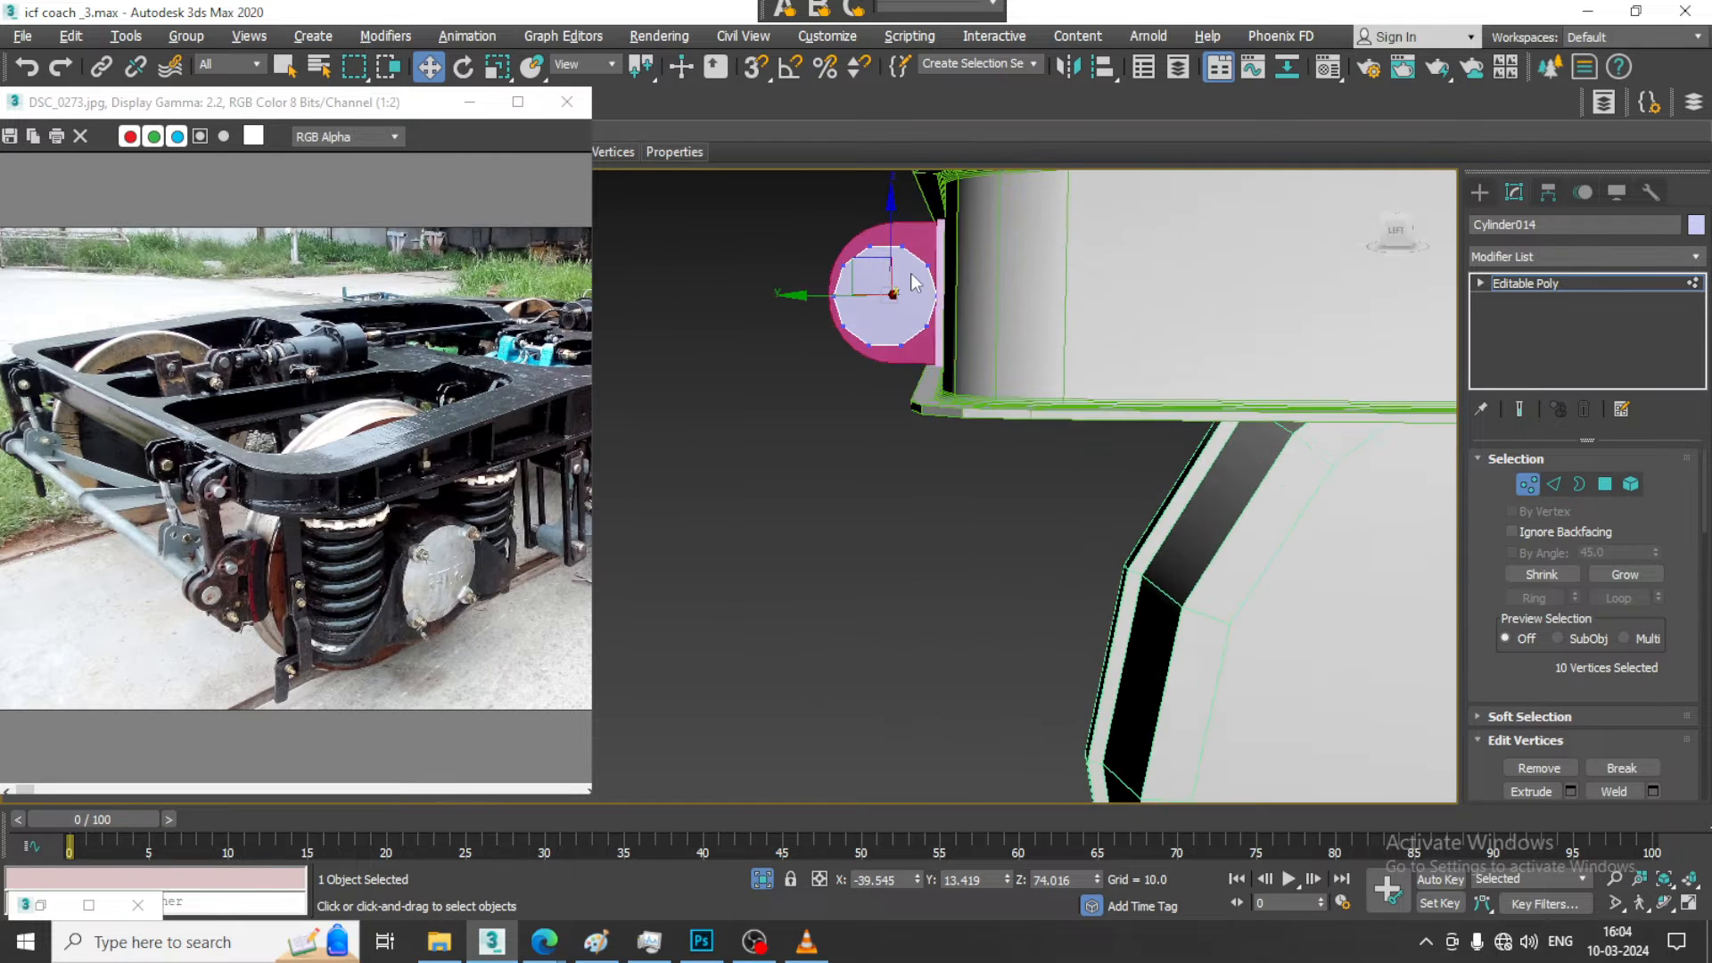
middle_click_drag(975, 295, 1127, 444)
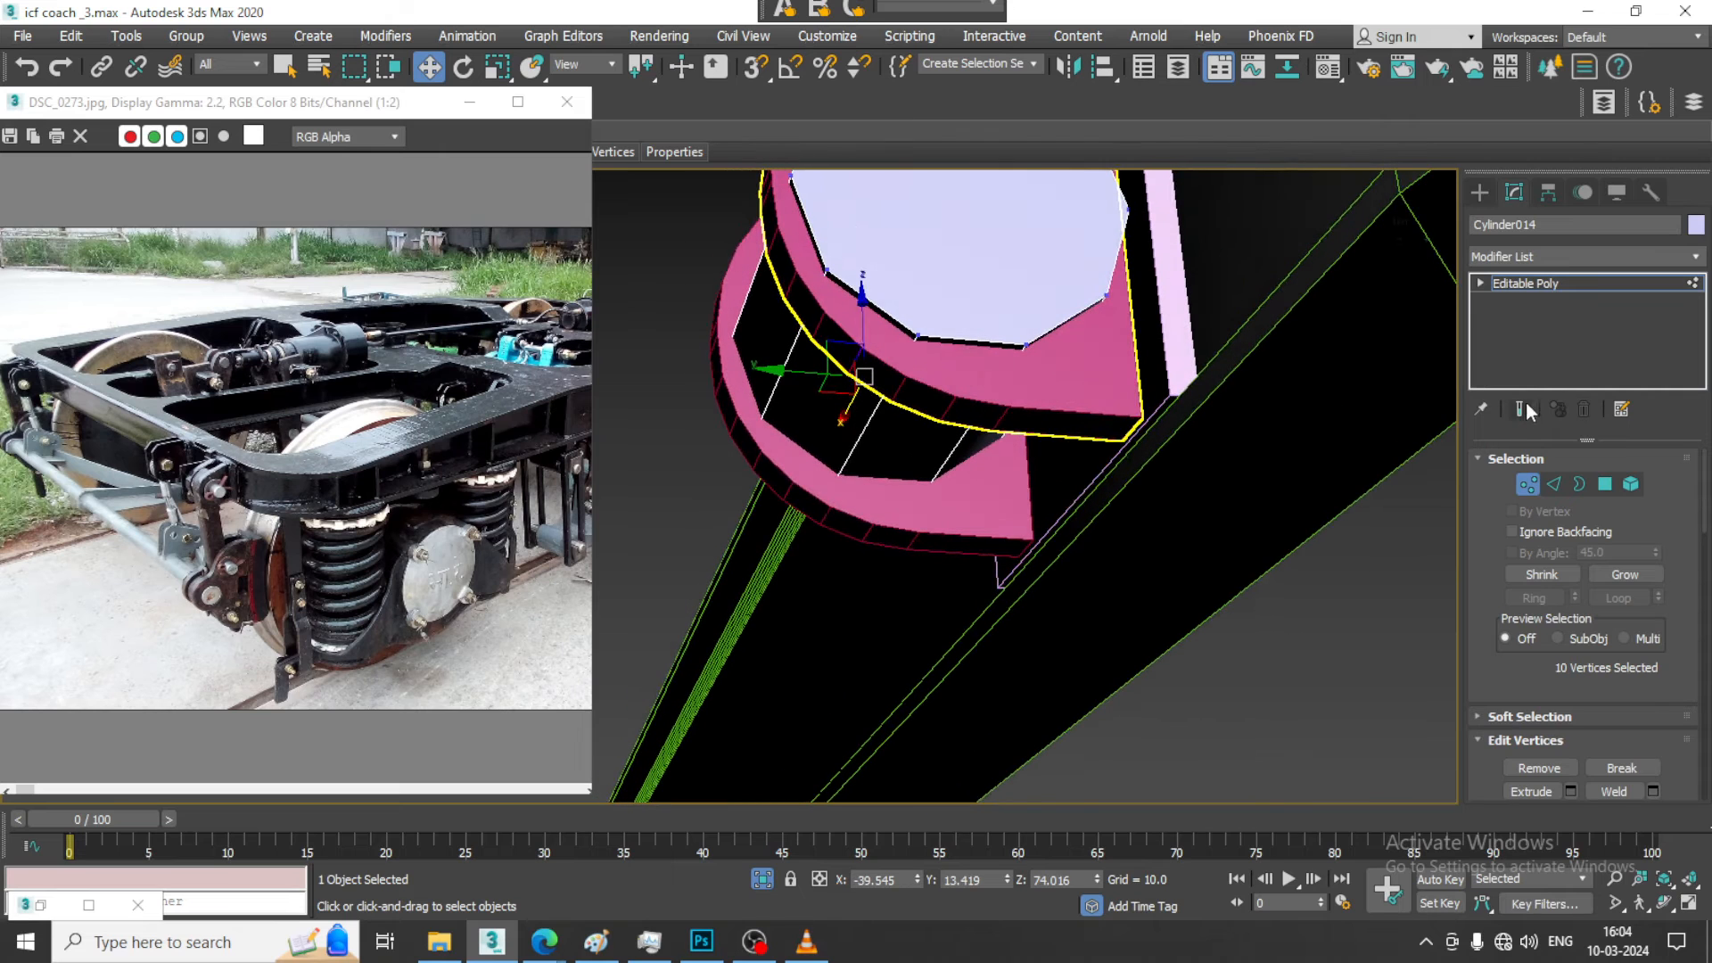
key("r")
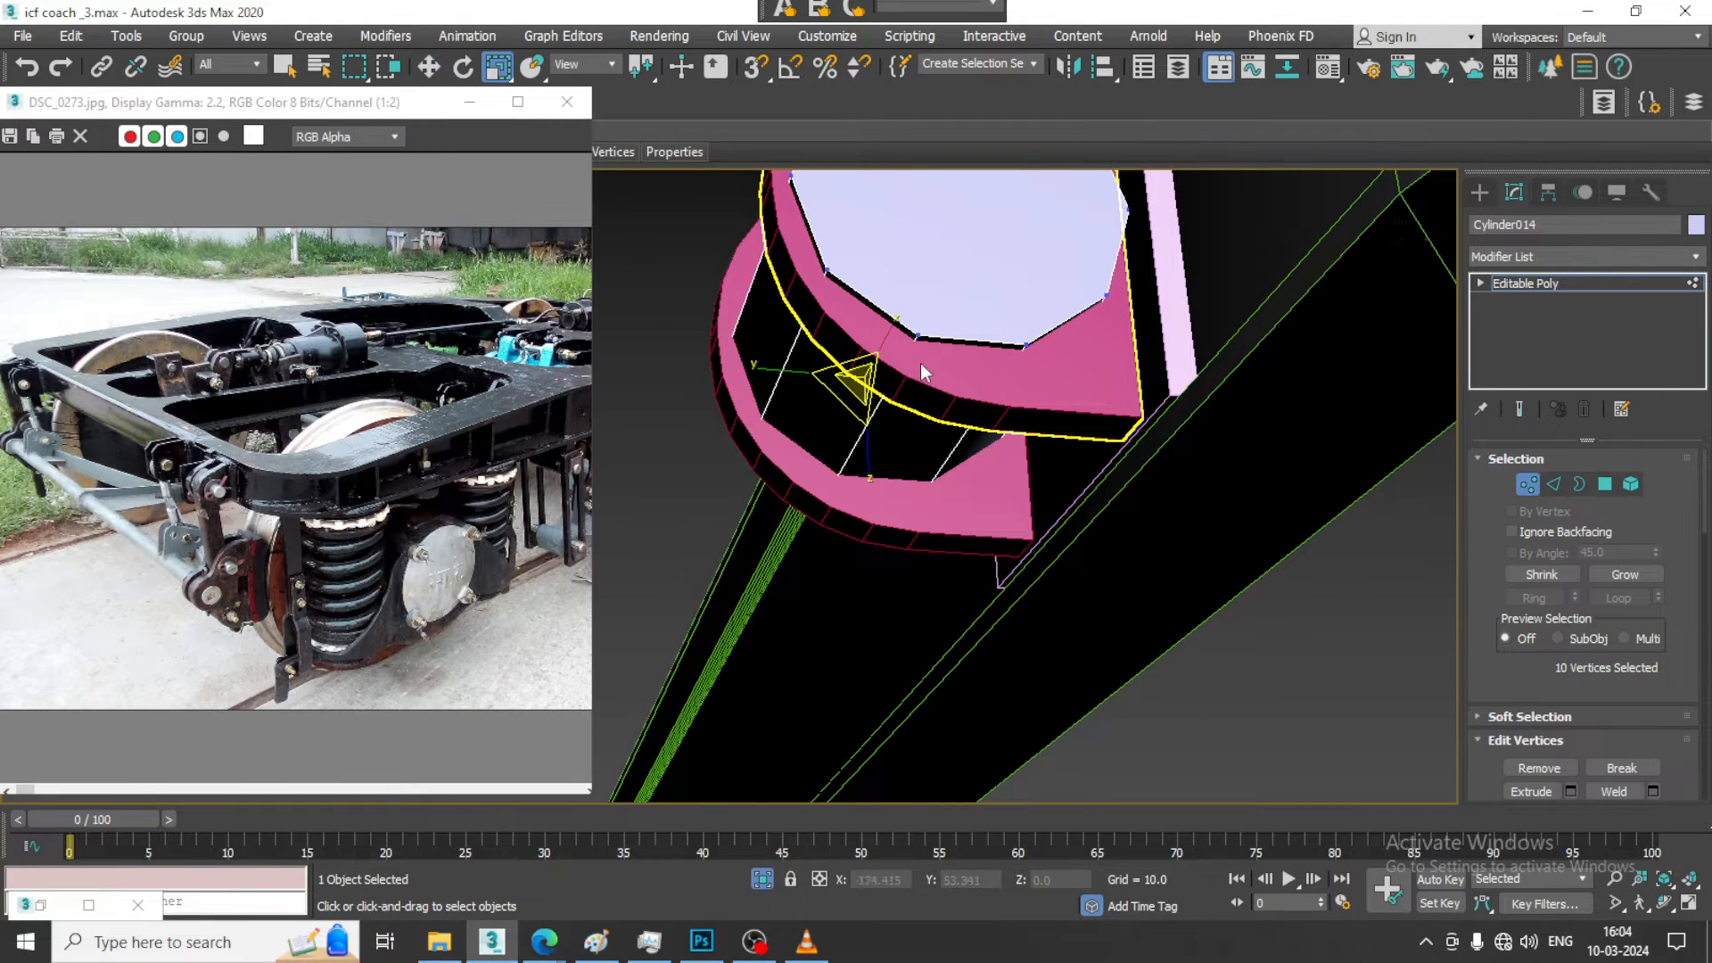
middle_click_drag(950, 436, 928, 463, "alt")
Rotate the whole cylinder about -6.84 degrees around its axis in the left view
key("alt+w")
middle_click_drag(1129, 362, 1092, 367)
key("alt+w")
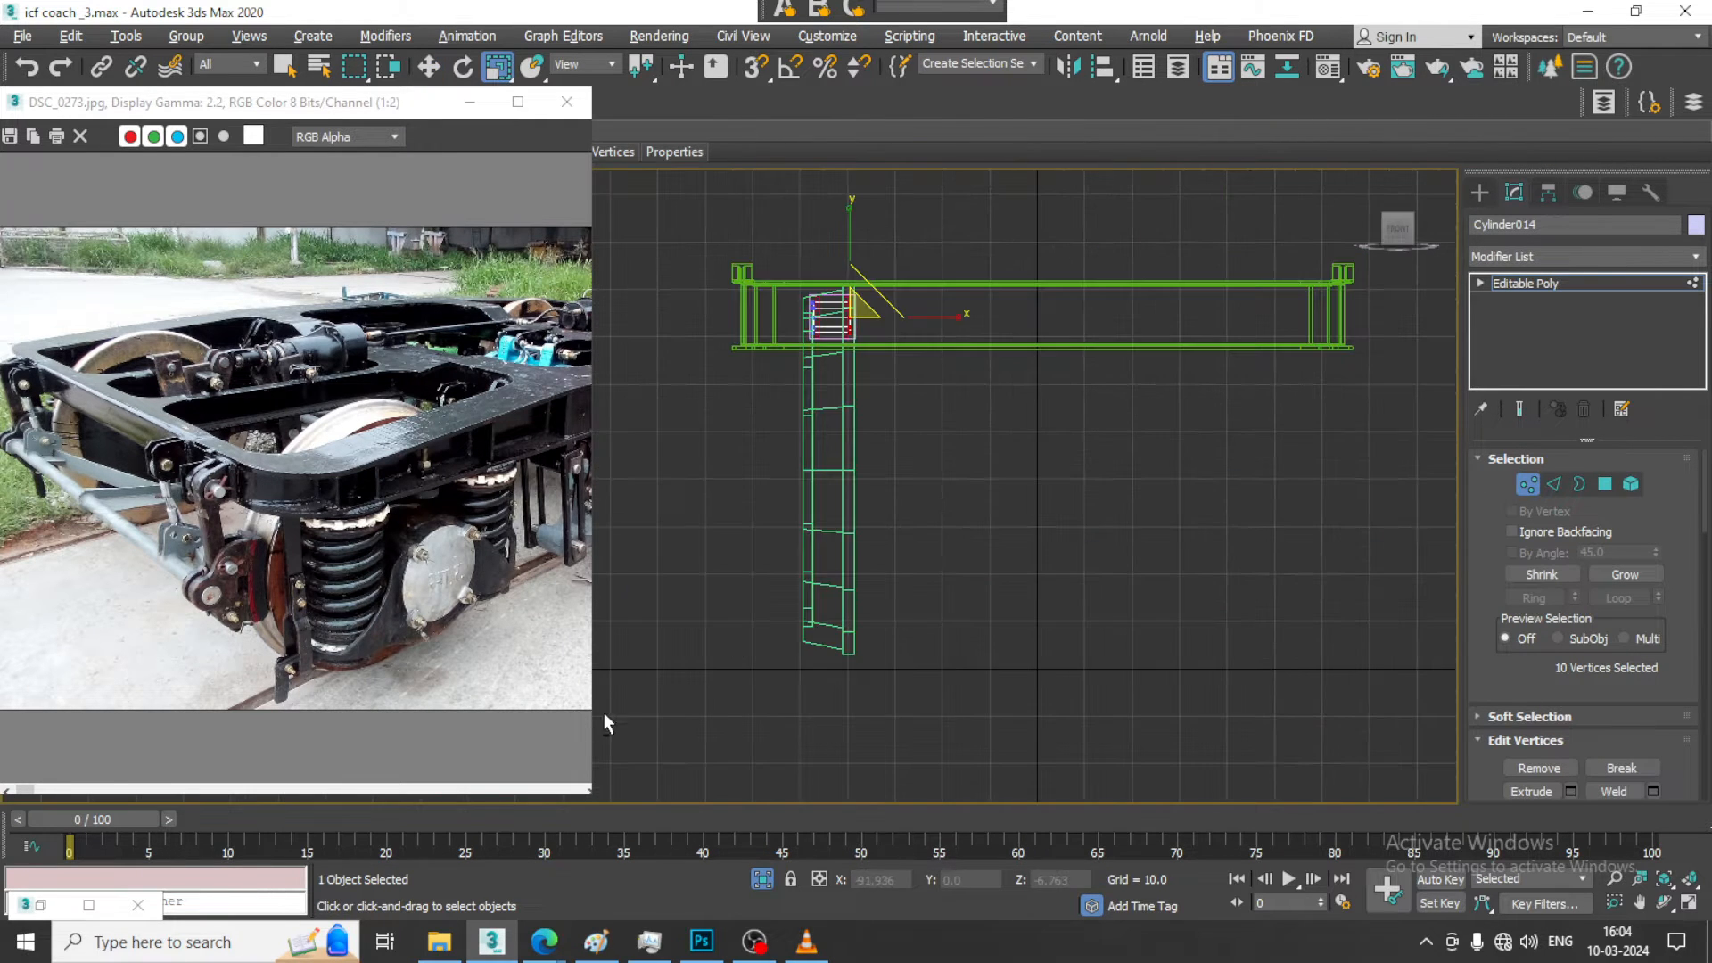
key("alt+w")
middle_click_drag(621, 702, 610, 694)
key("alt+w")
middle_click_drag(830, 478, 903, 424)
scroll(903, 423, "down", 2)
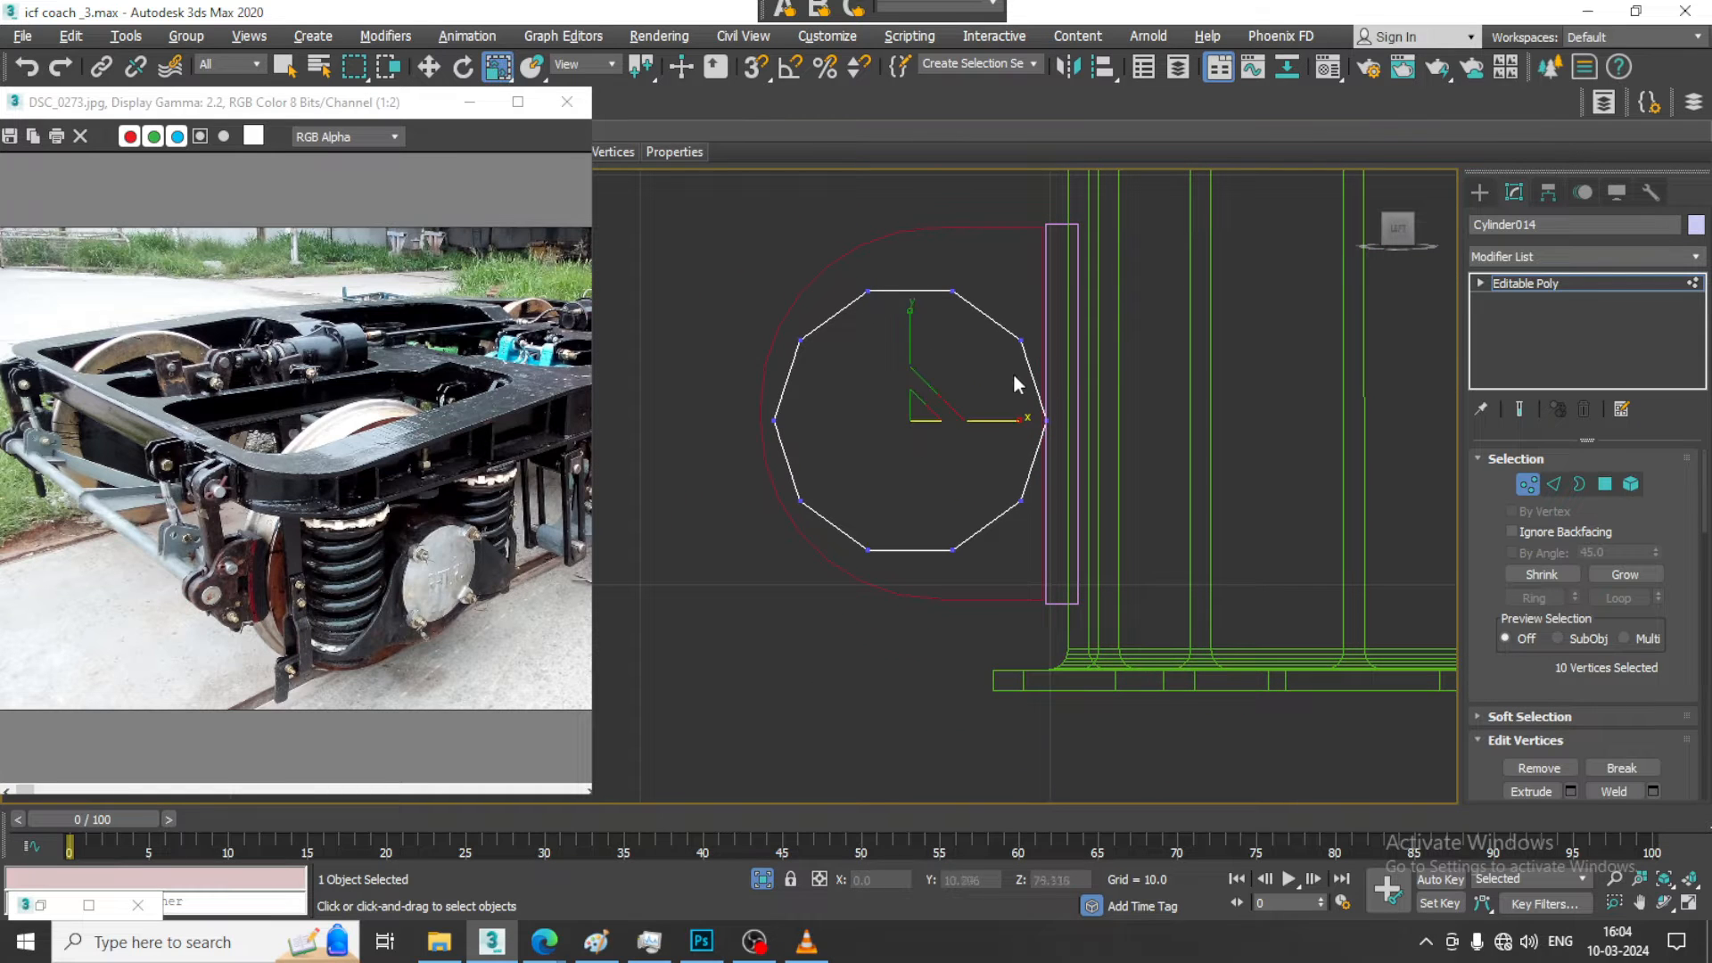
key("e")
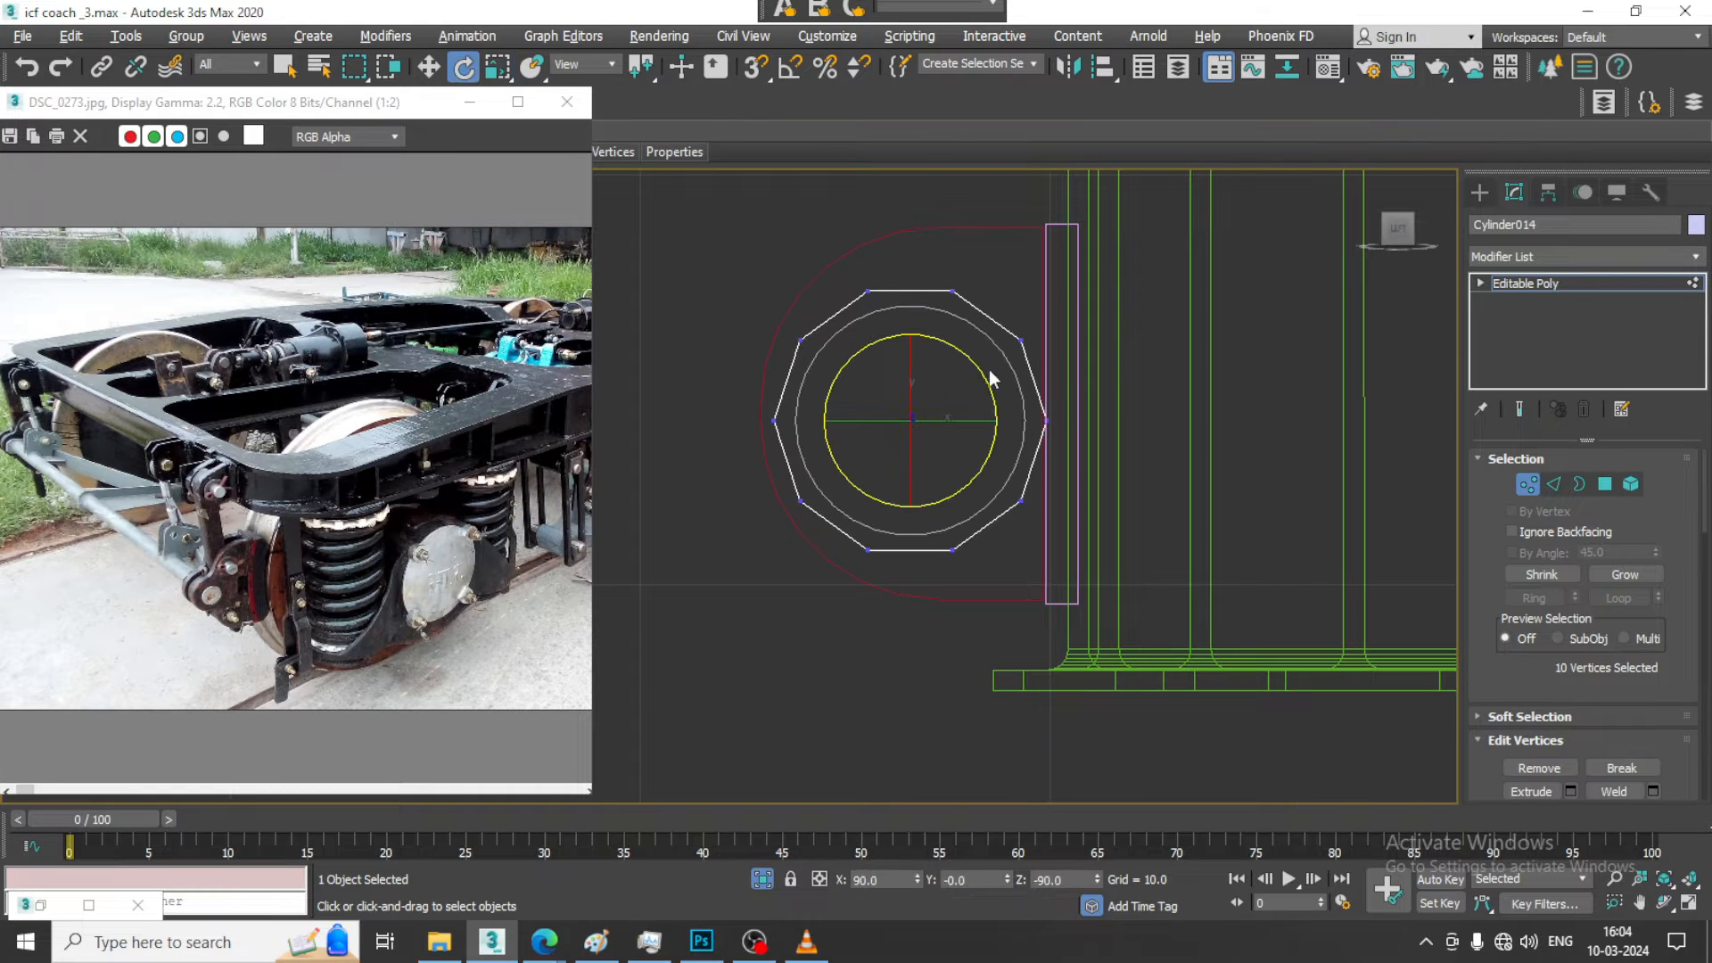
left_click(1561, 281)
mouse_move(982, 374)
left_mouse_down()
mouse_move(1000, 398)
mouse_move(1001, 382)
left_mouse_up()
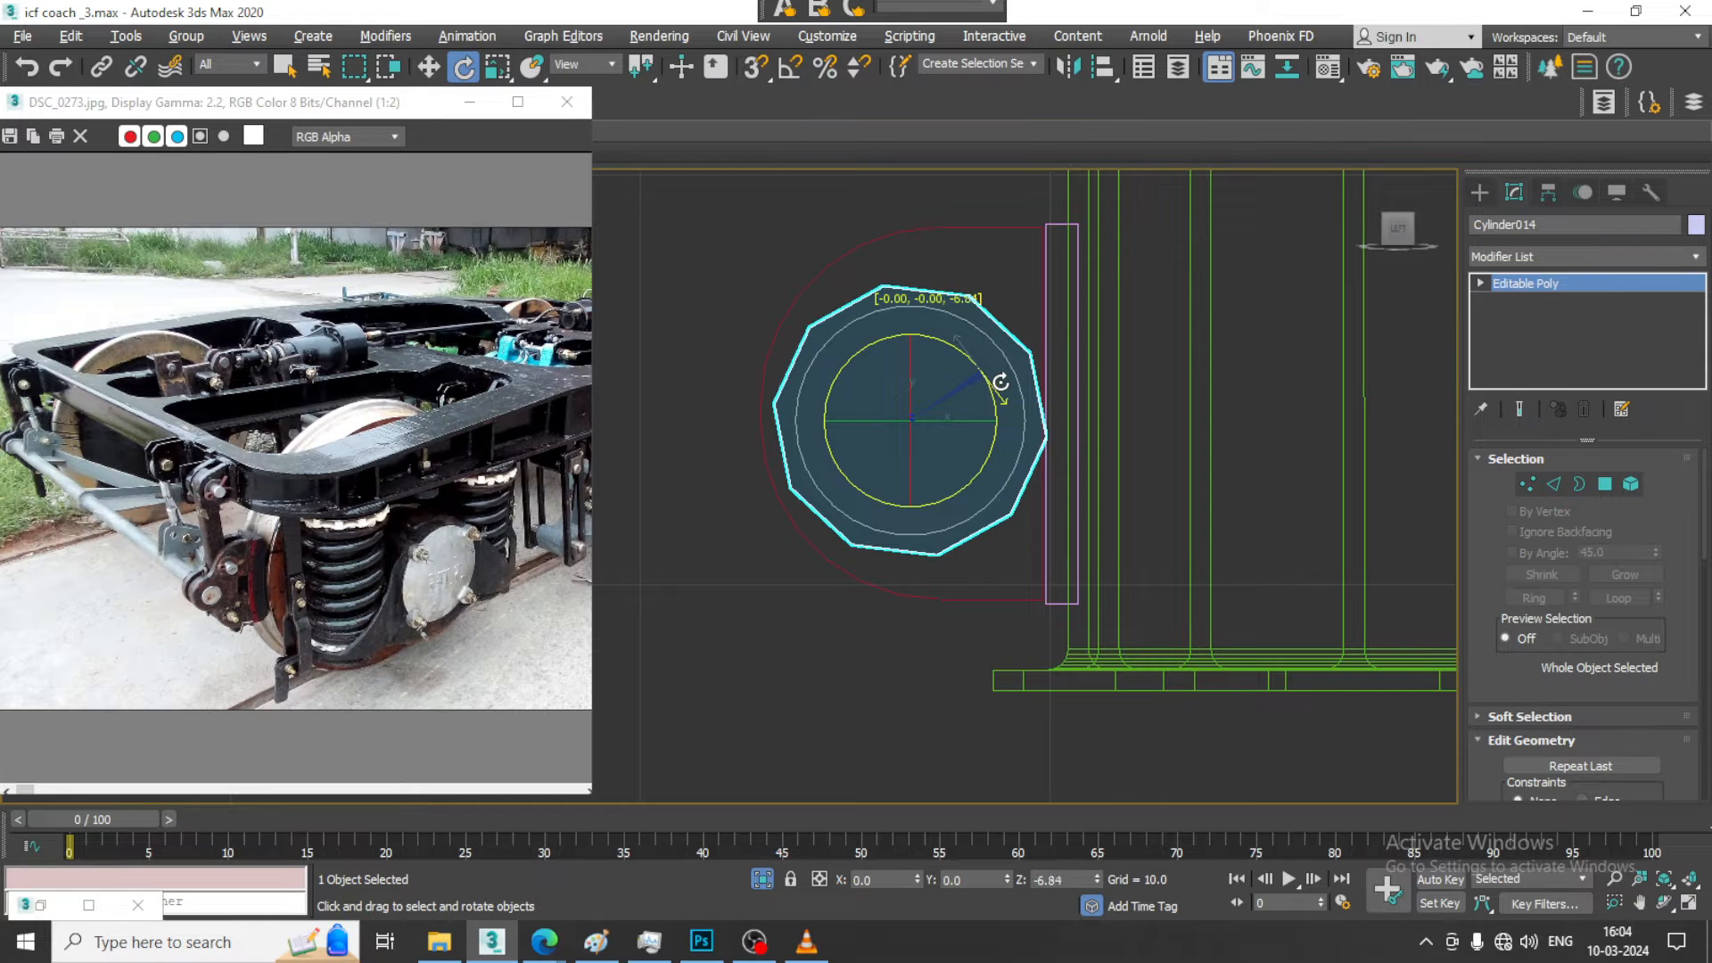
middle_click_drag(1148, 509, 1170, 387)
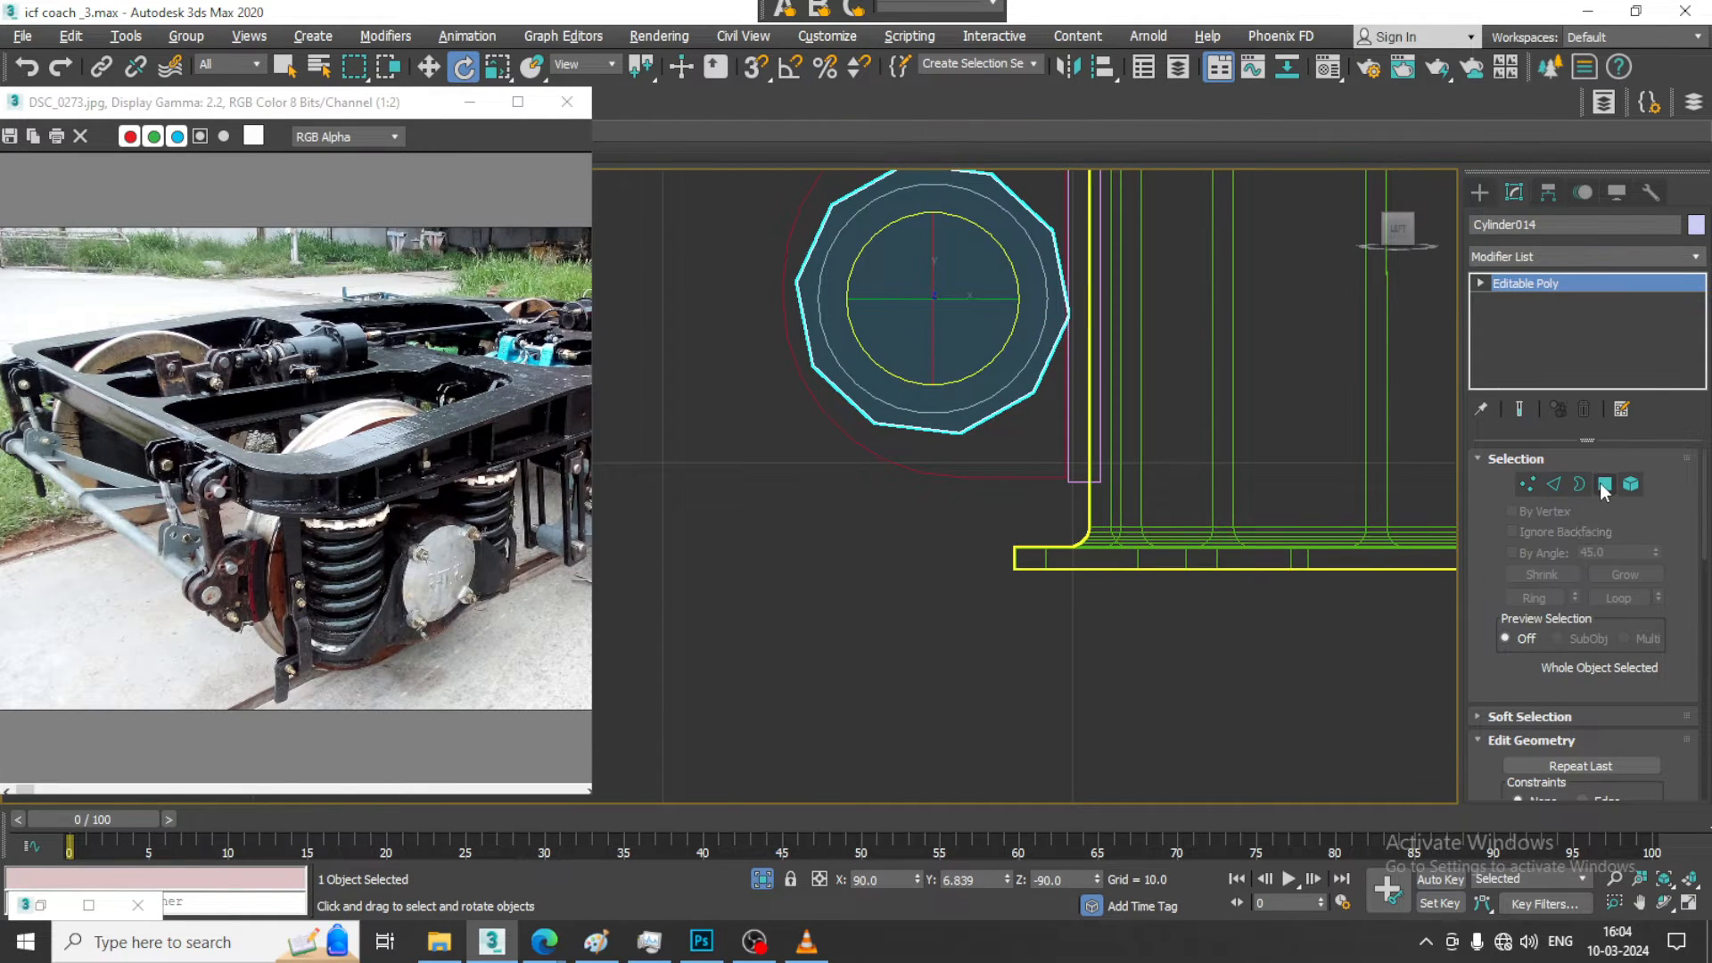
Switch the cylinder to polygon editing, move the reference photo window clear, and expand the full set of modeling tools
left_click(1603, 487)
key("alt+w")
middle_click(981, 564)
key("alt+w")
middle_click_drag(981, 563, 1063, 563, "alt")
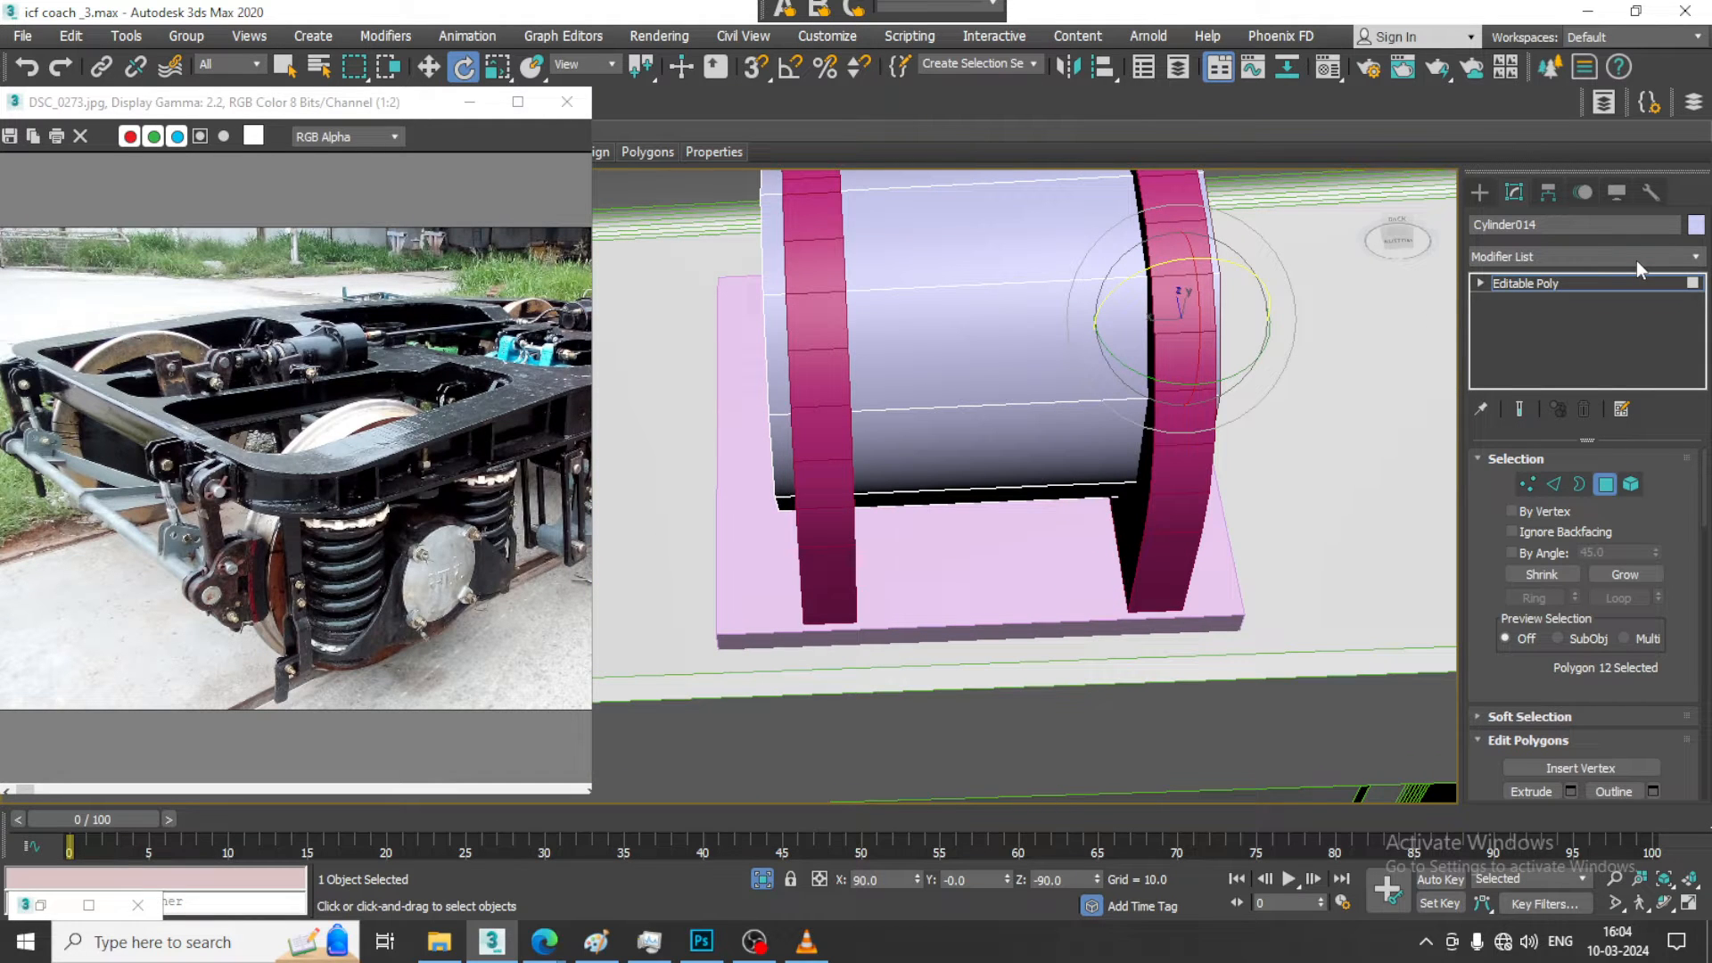
left_click_drag(330, 103, 335, 300)
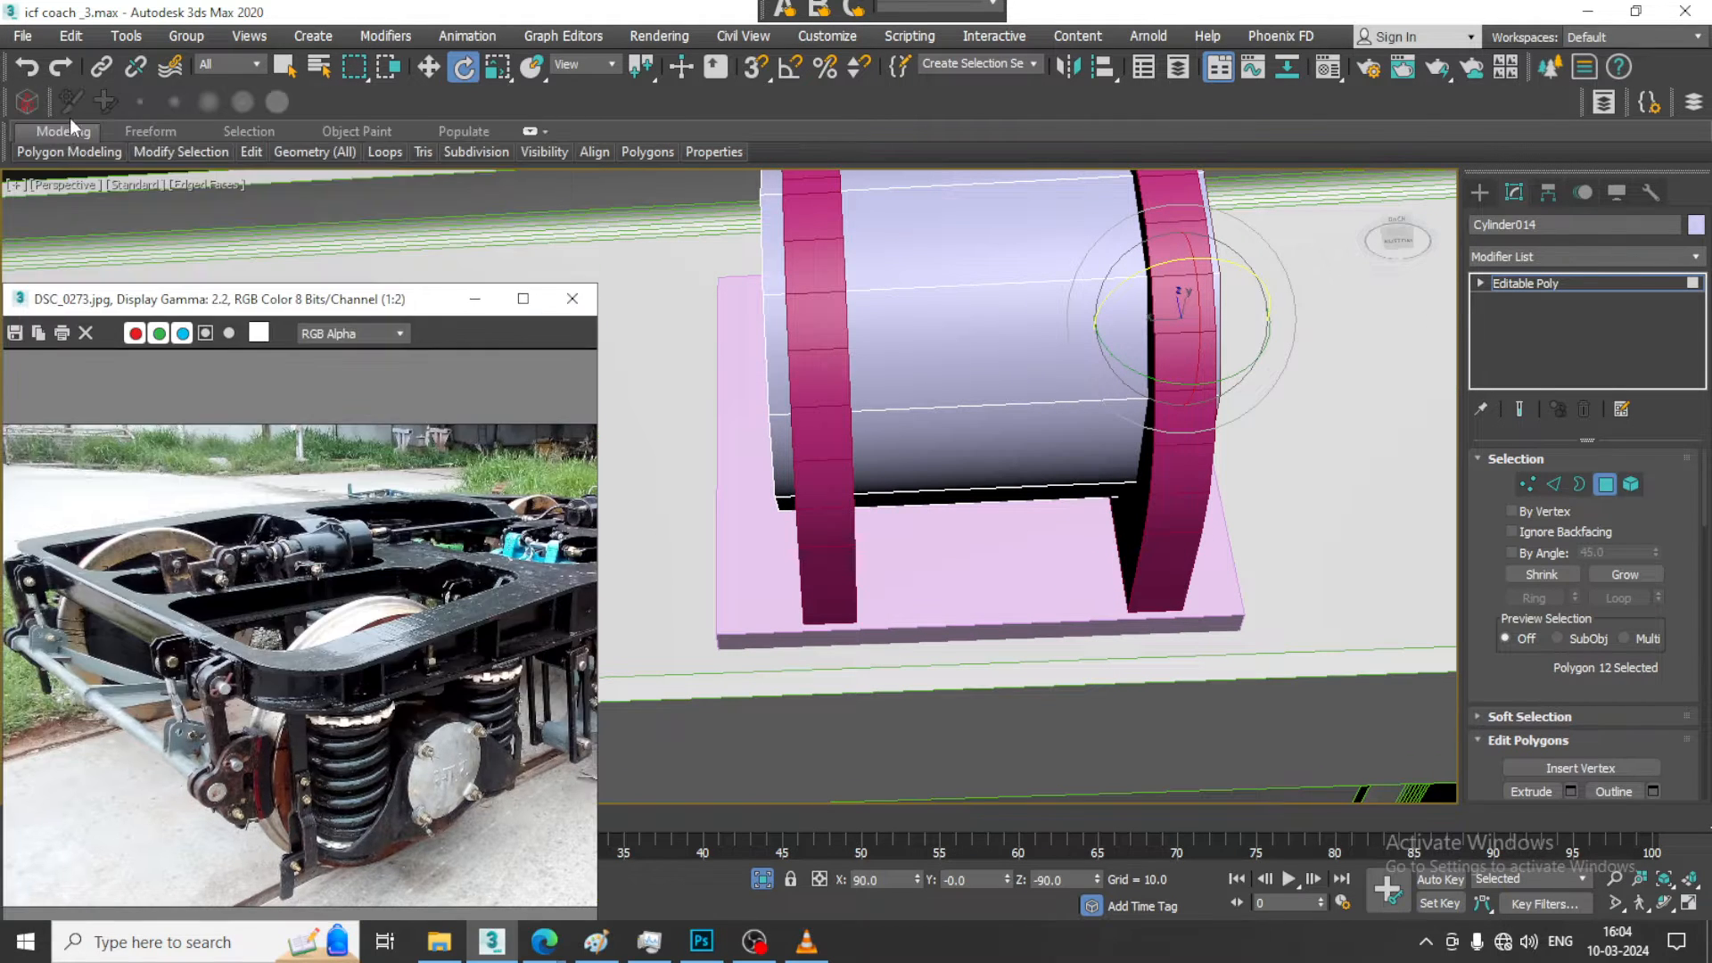
left_click(55, 131)
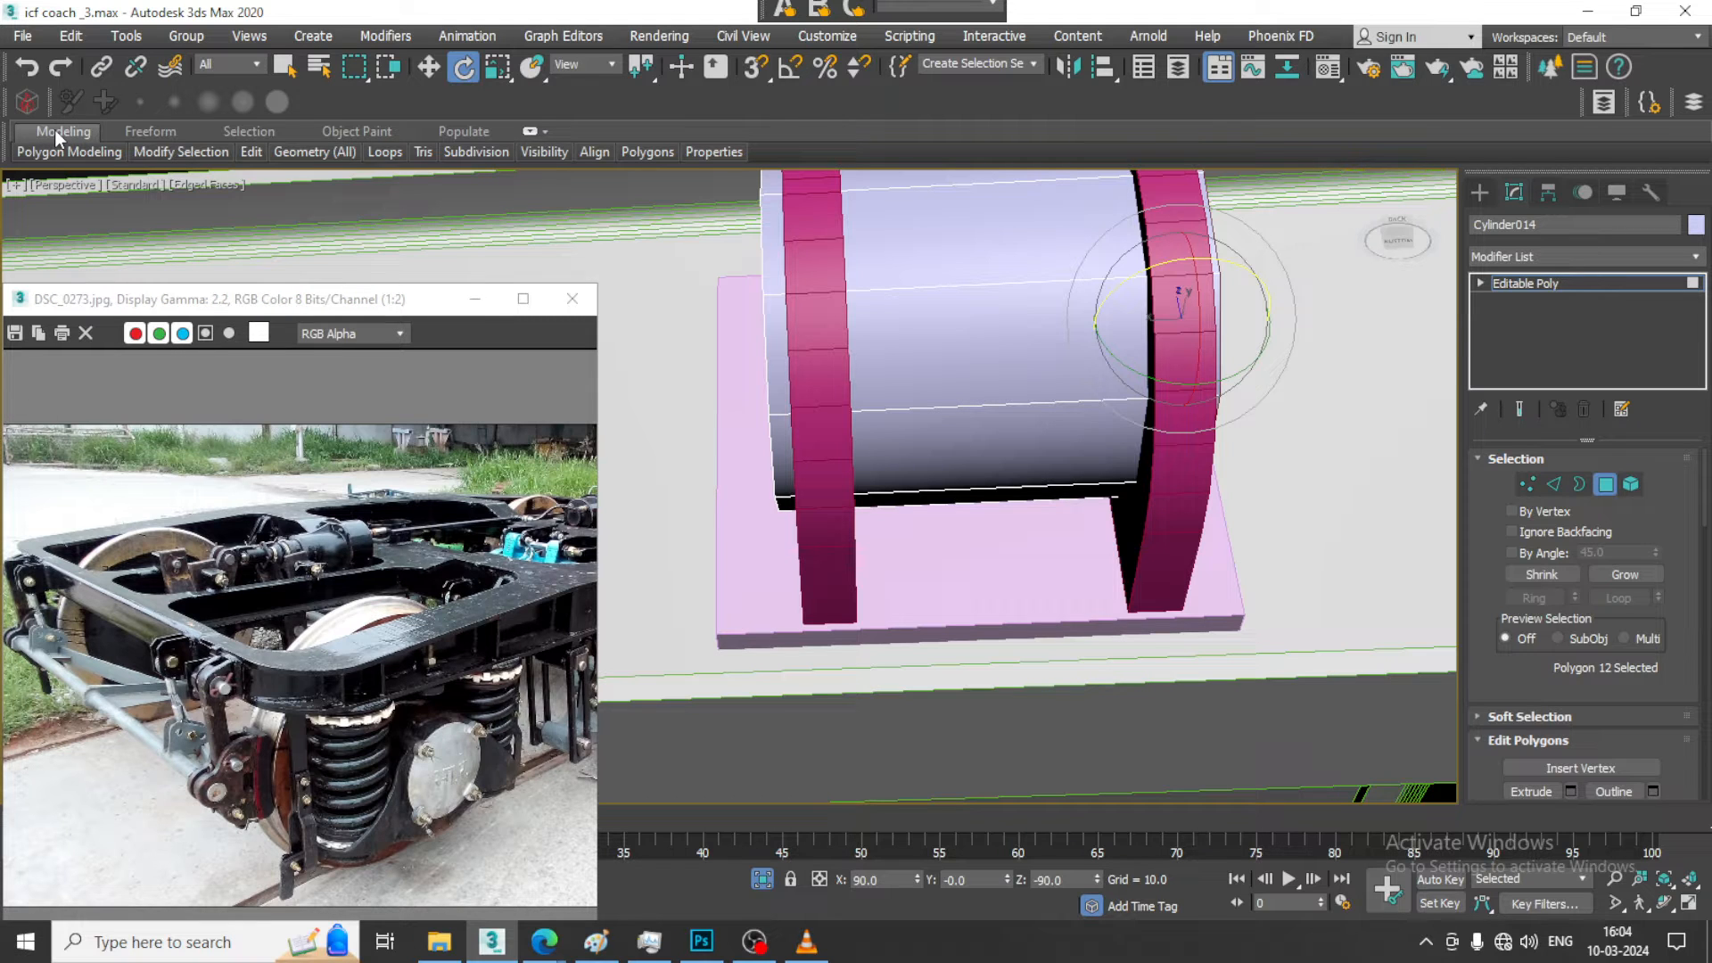
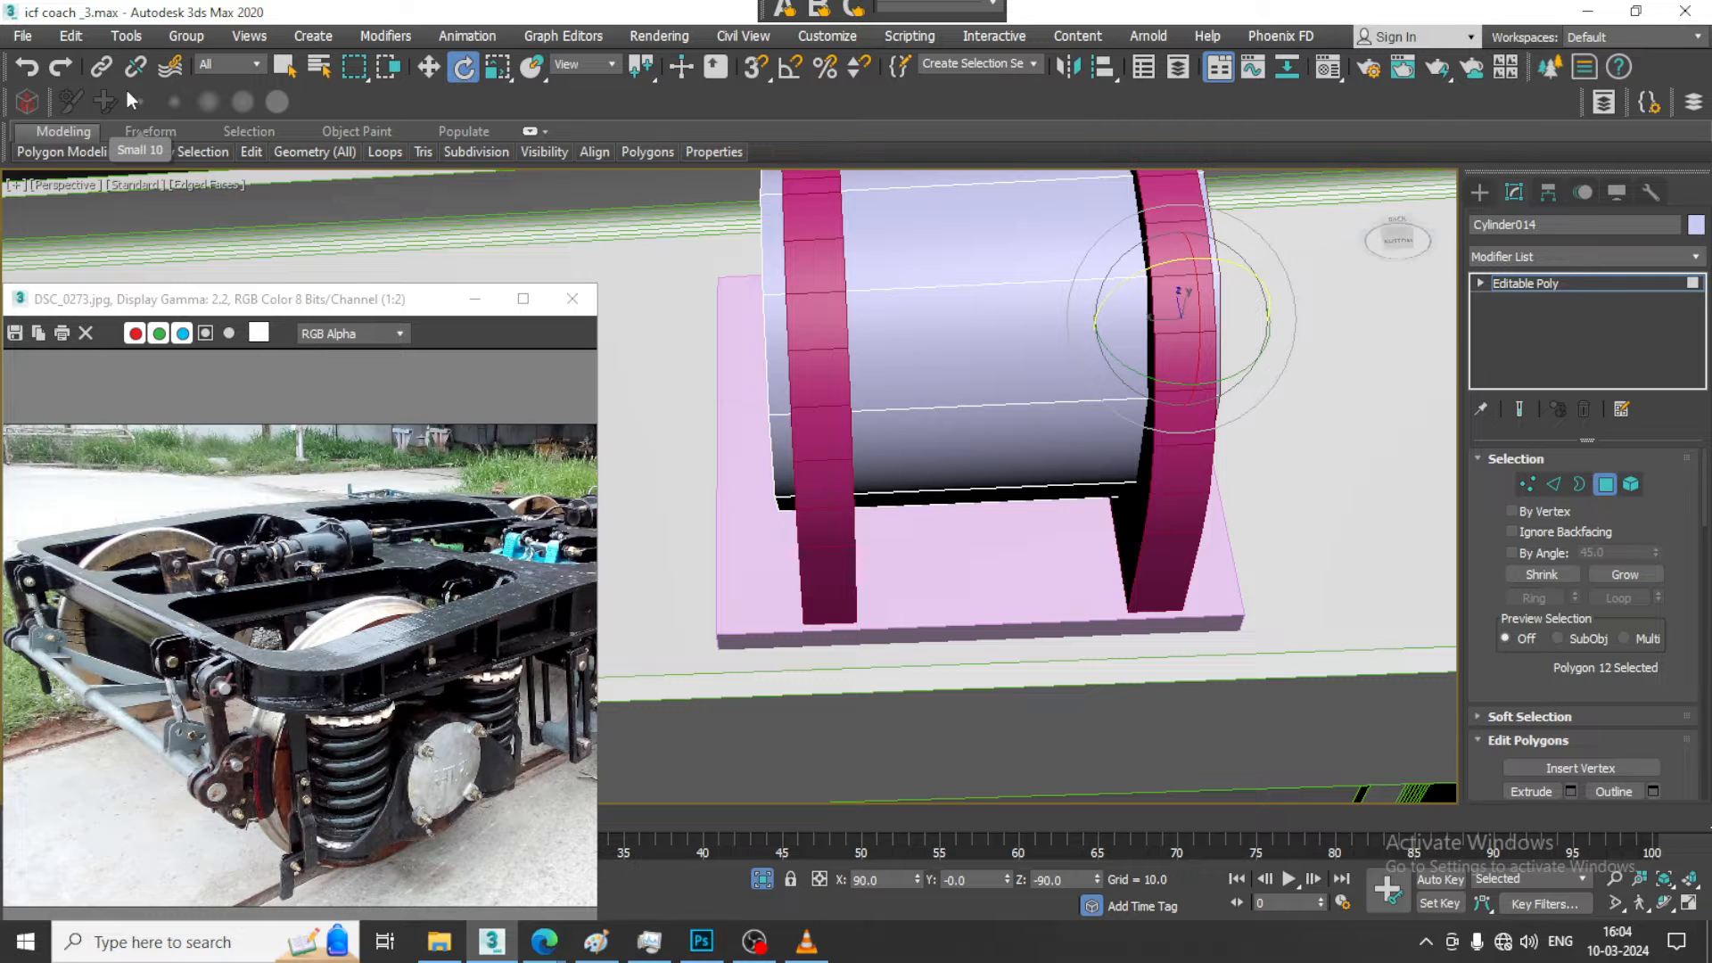
mouse_move(71, 142)
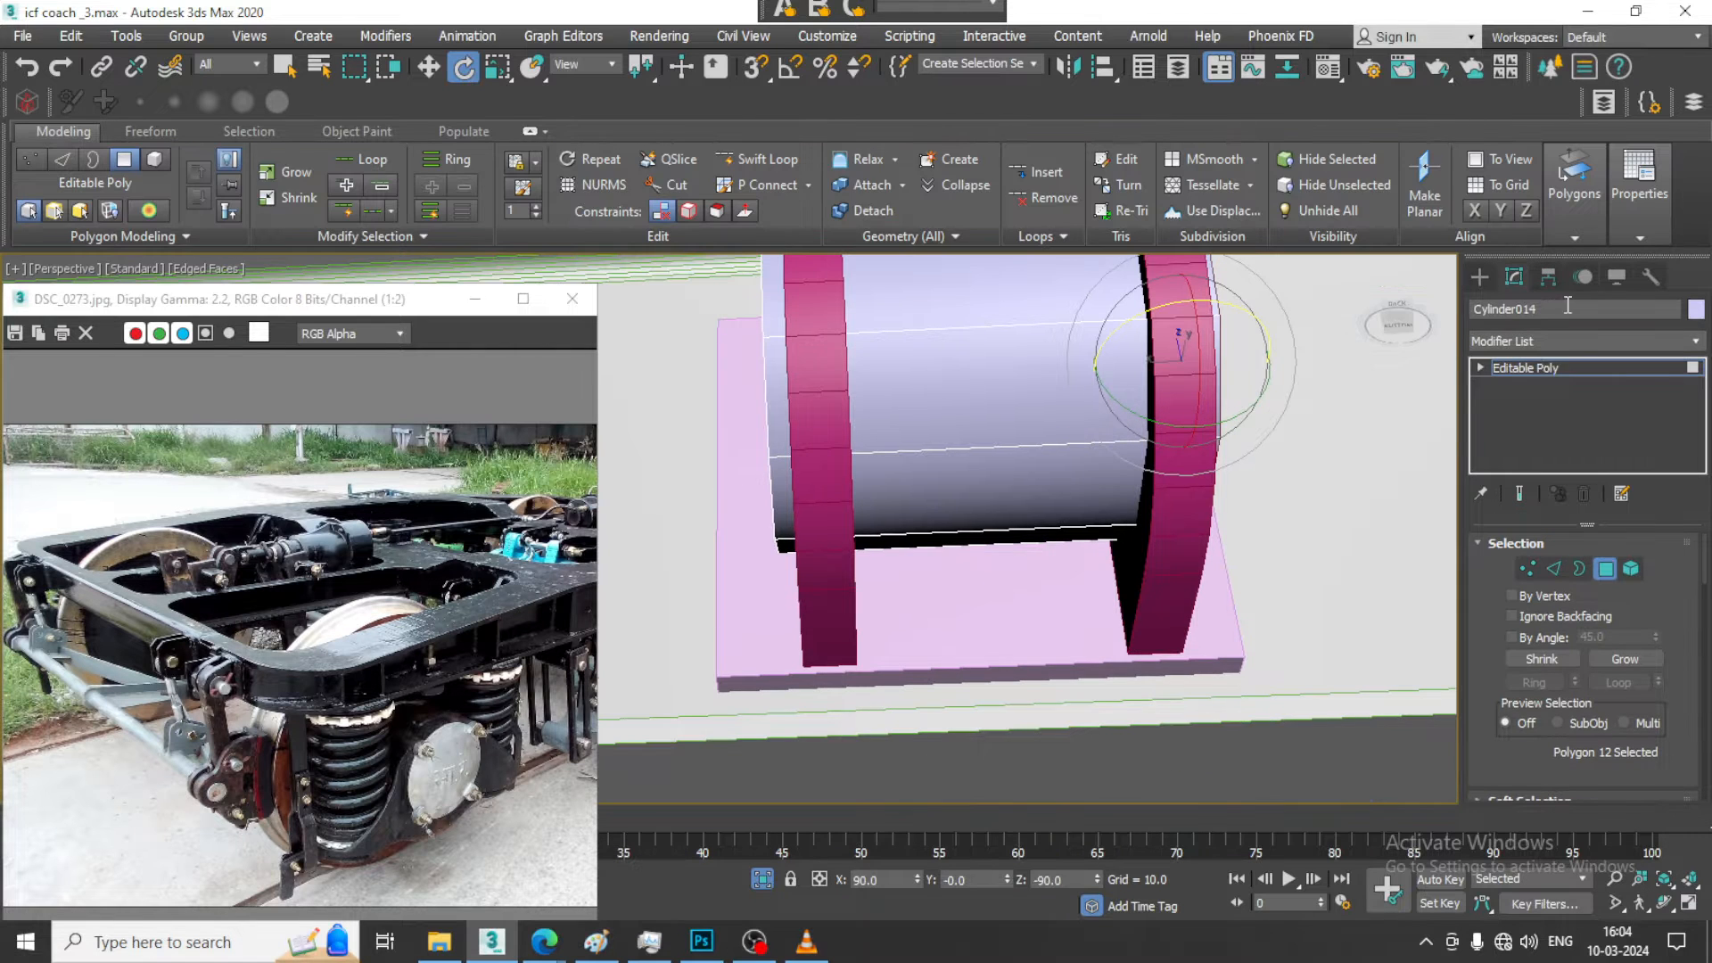
Add two edge loops around the cylinder with Swift Loop, one near the inner face of each rounded plate
left_click(789, 172)
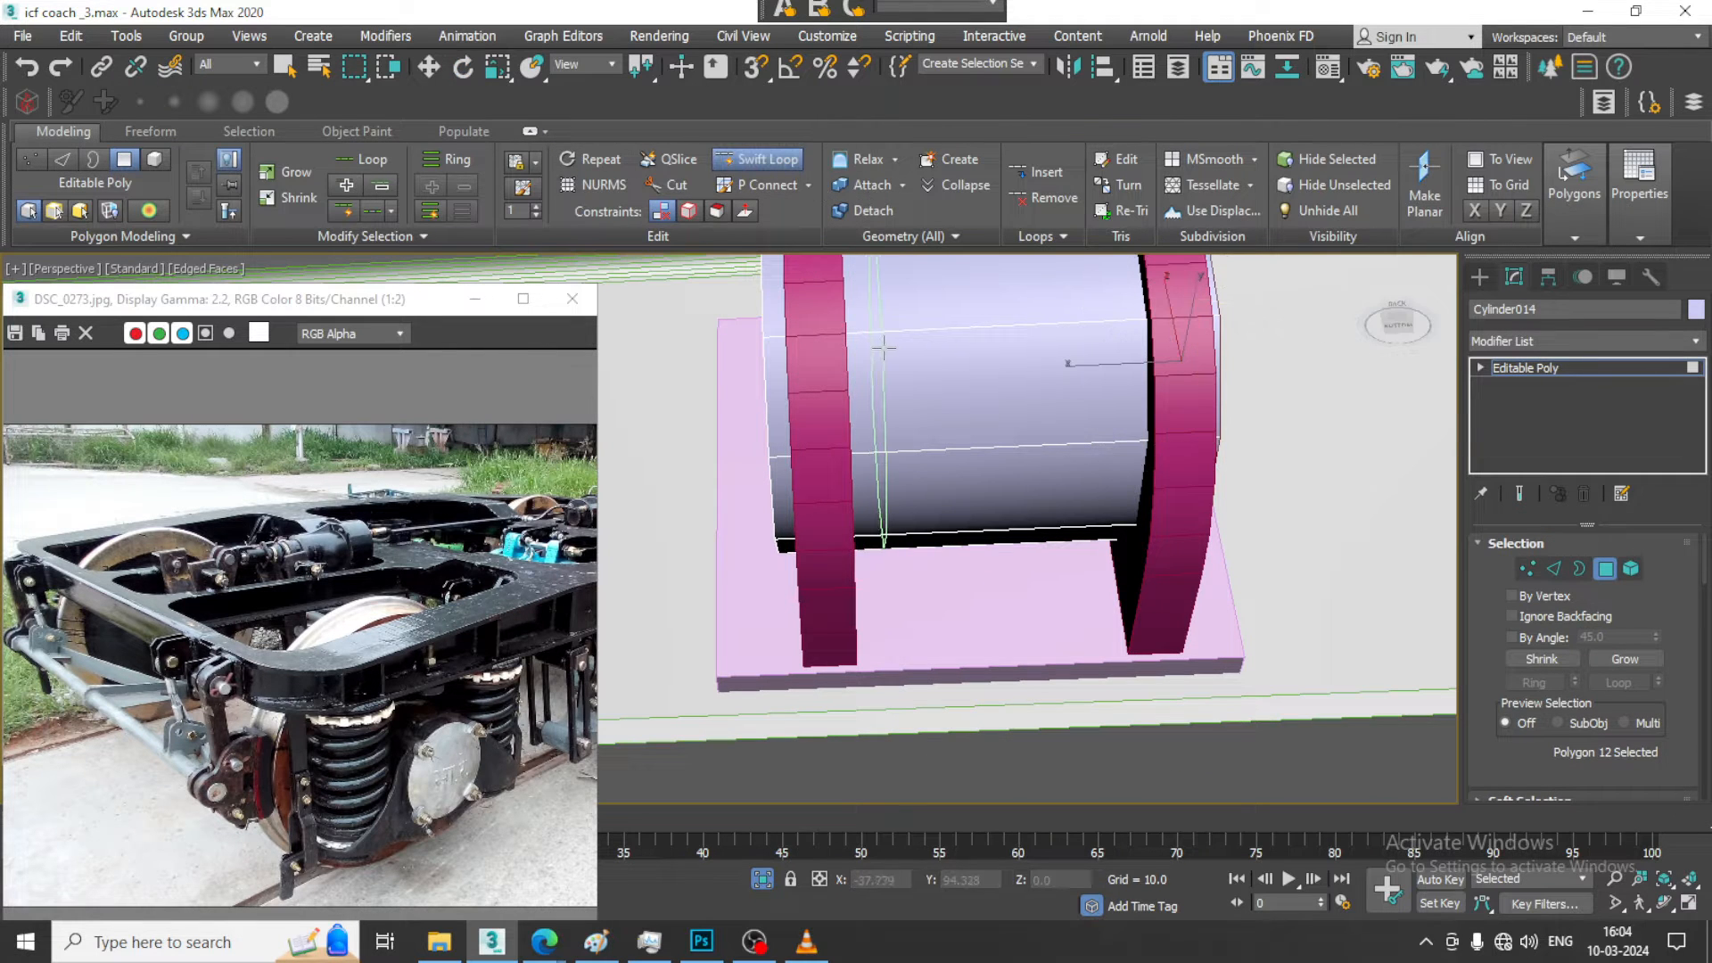
left_click(883, 401)
left_click(1110, 319)
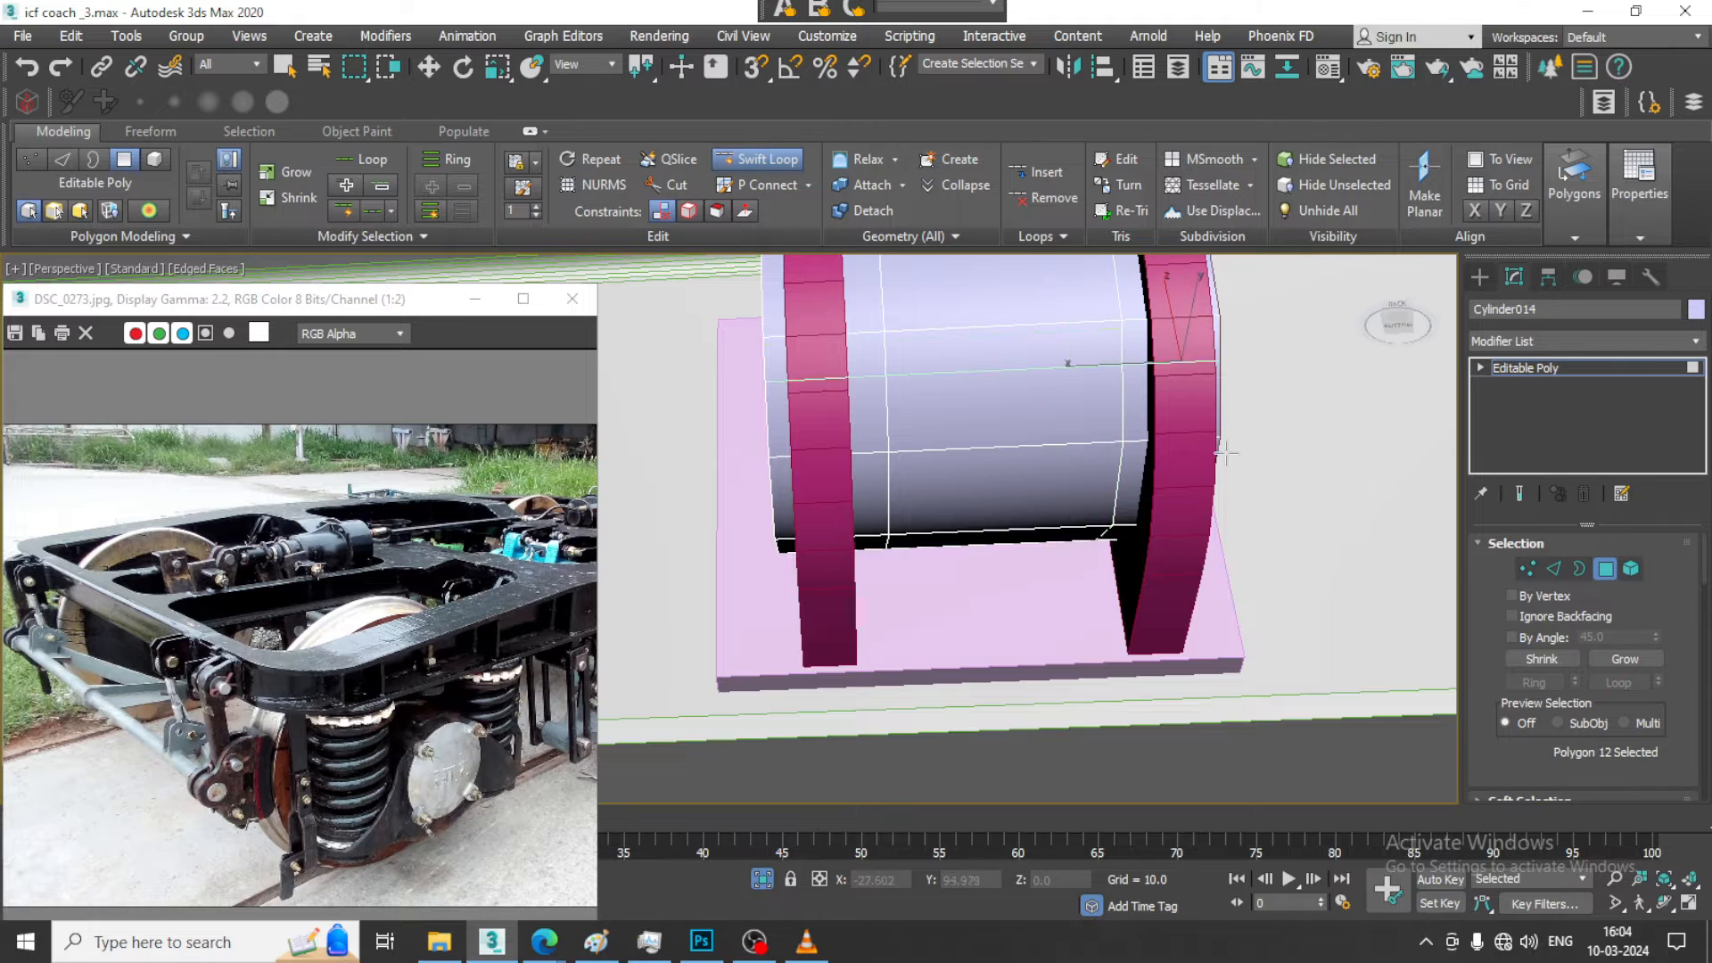
middle_click_drag(1112, 319, 1153, 524, "alt")
key("w")
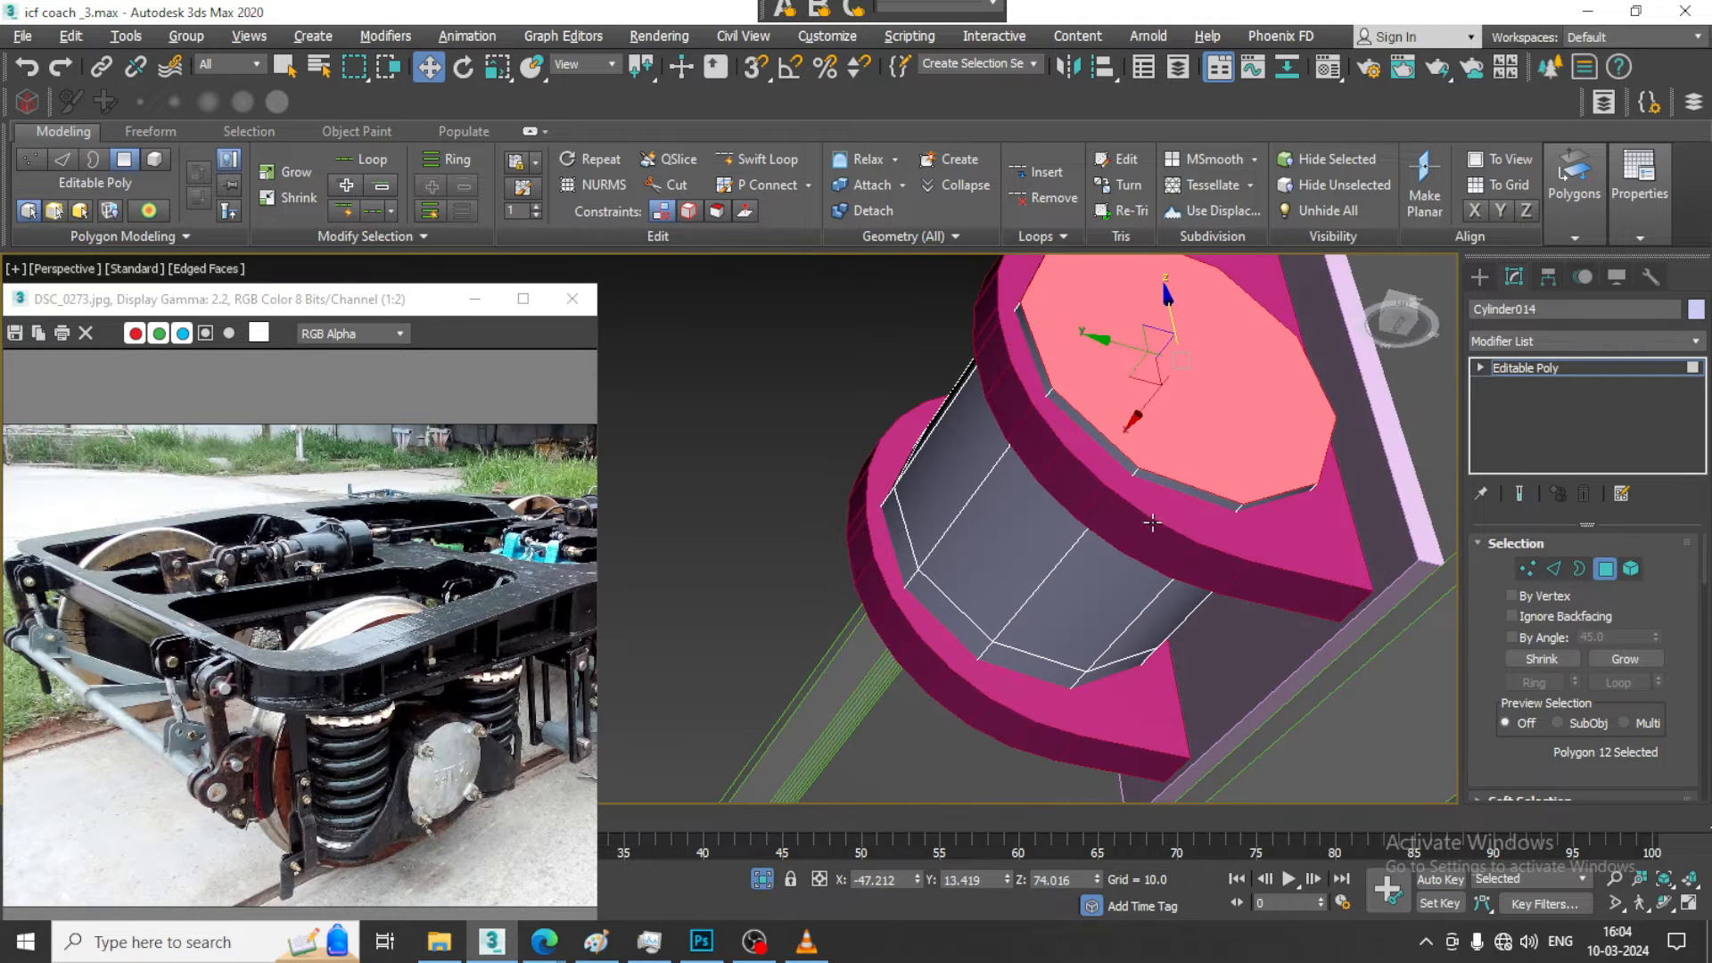
Extrude the polygon on the cylinder's underside between the two plates downward by 18.512 units
left_click(1081, 606)
key("alt+w")
middle_click_drag(1211, 392, 1186, 389)
middle_click_drag(627, 691, 648, 693)
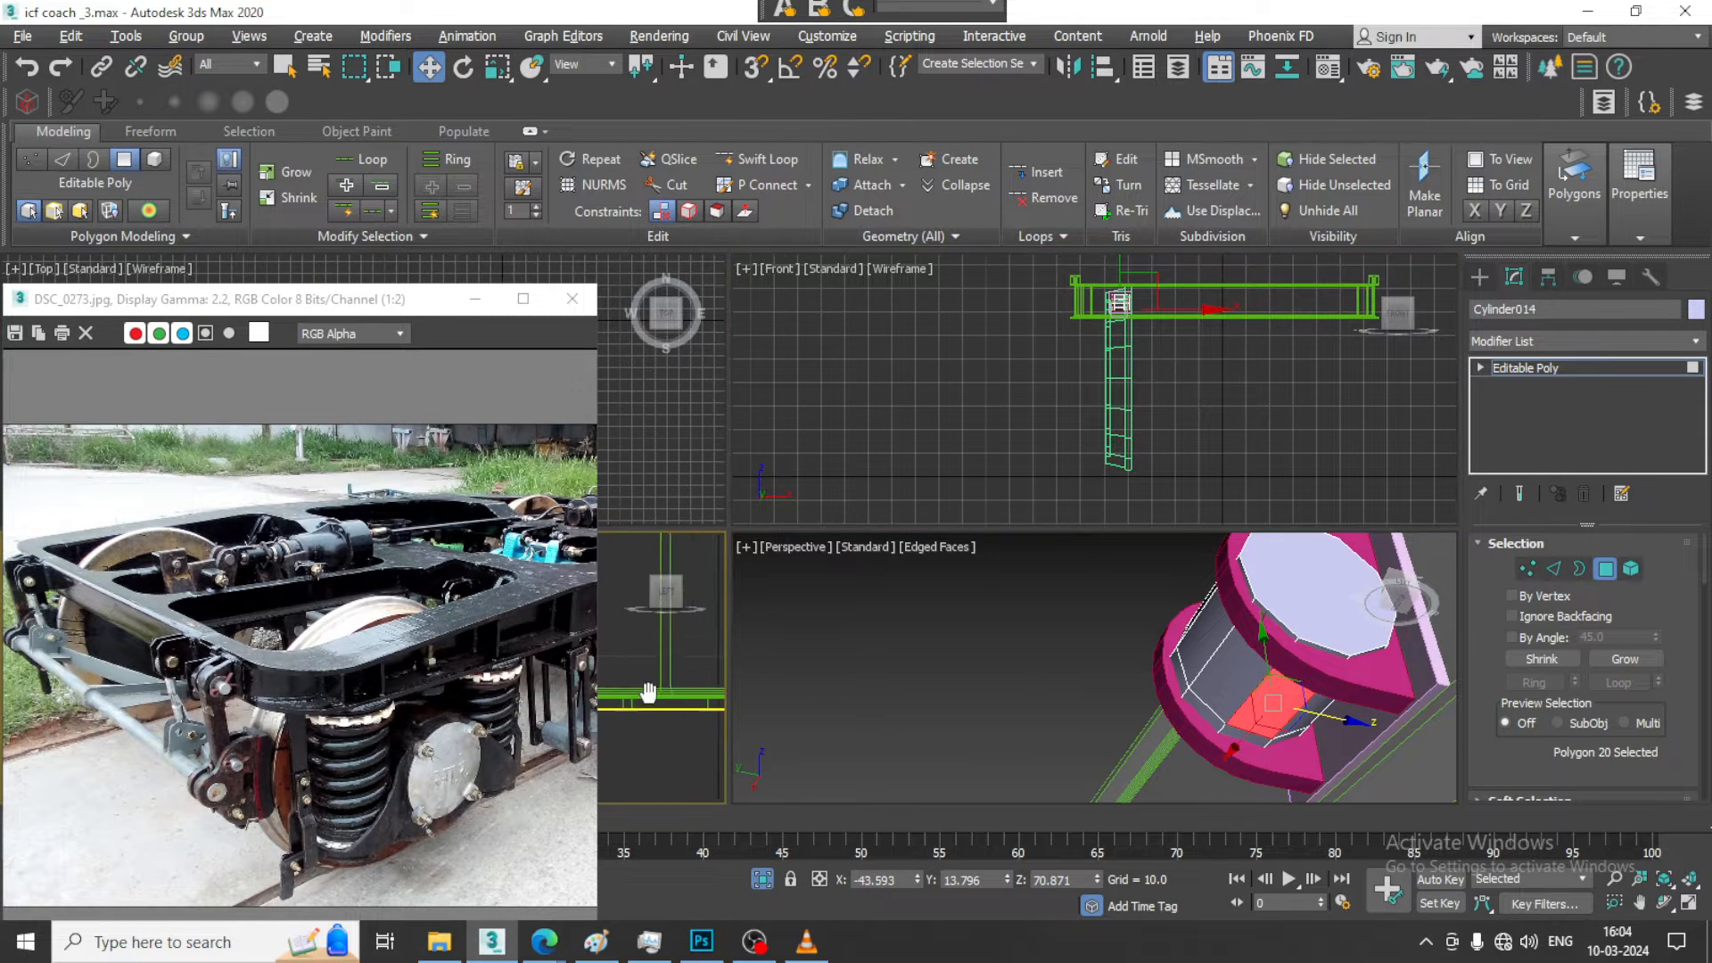
key("alt+w")
middle_click_drag(804, 640, 868, 529)
scroll(821, 523, "down", 3)
scroll(868, 529, "up", 1)
left_click_drag(1534, 761, 1527, 476)
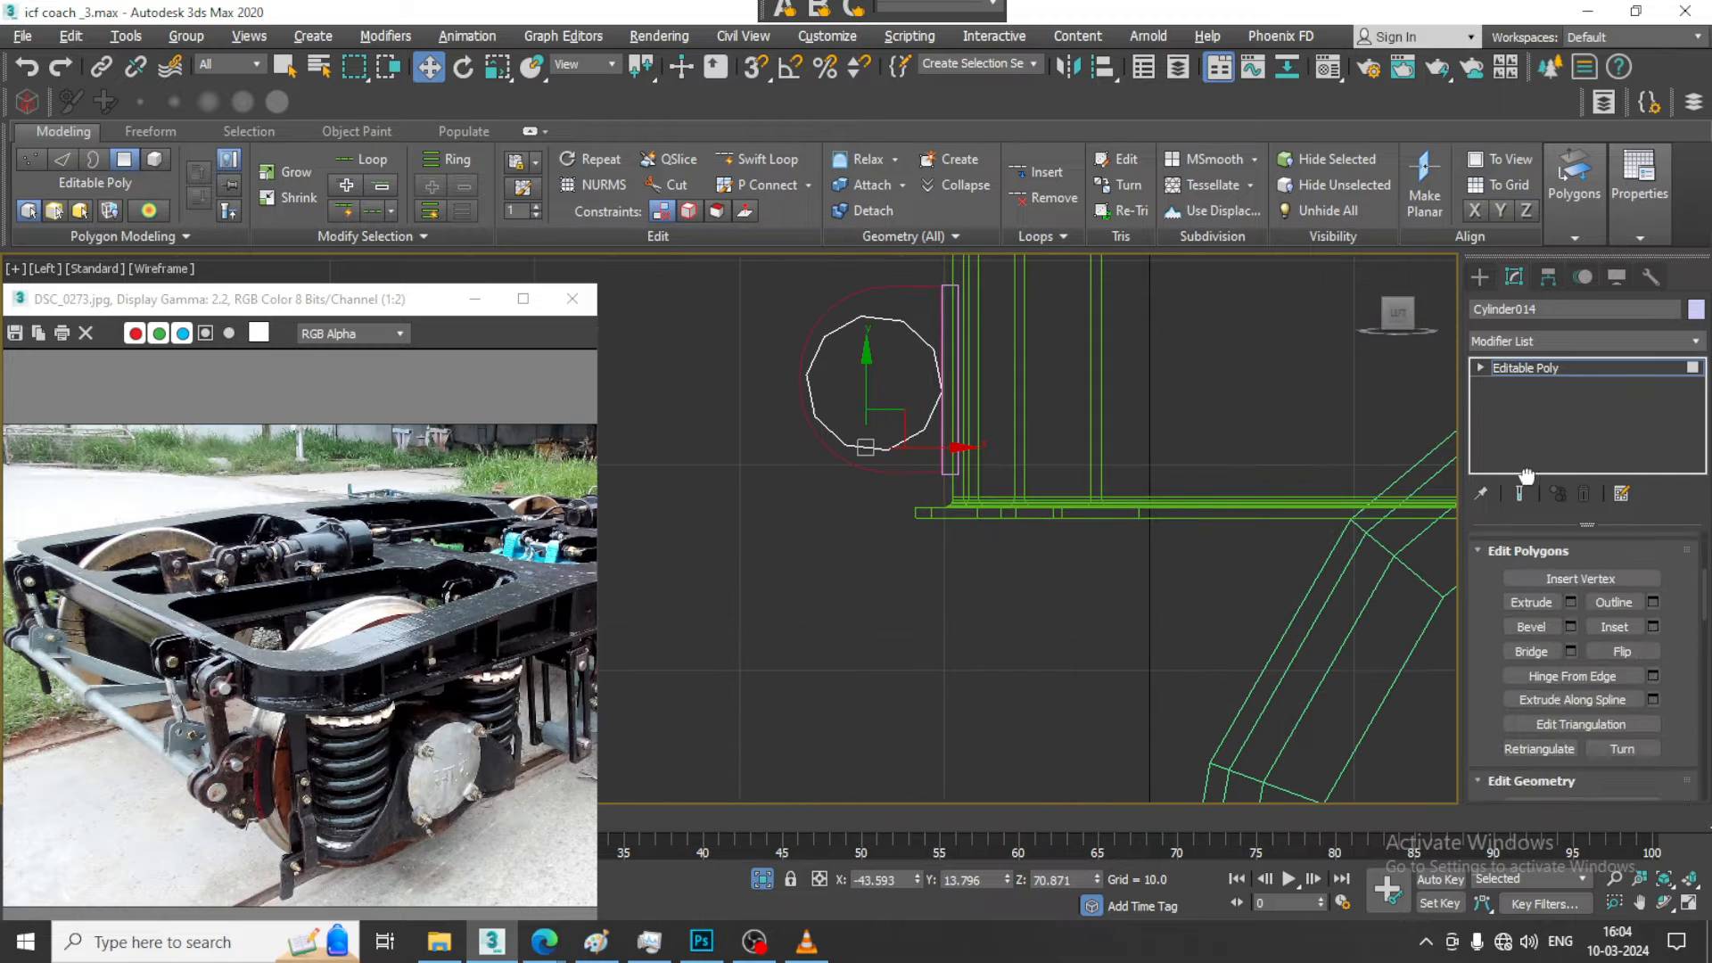
left_click(1572, 602)
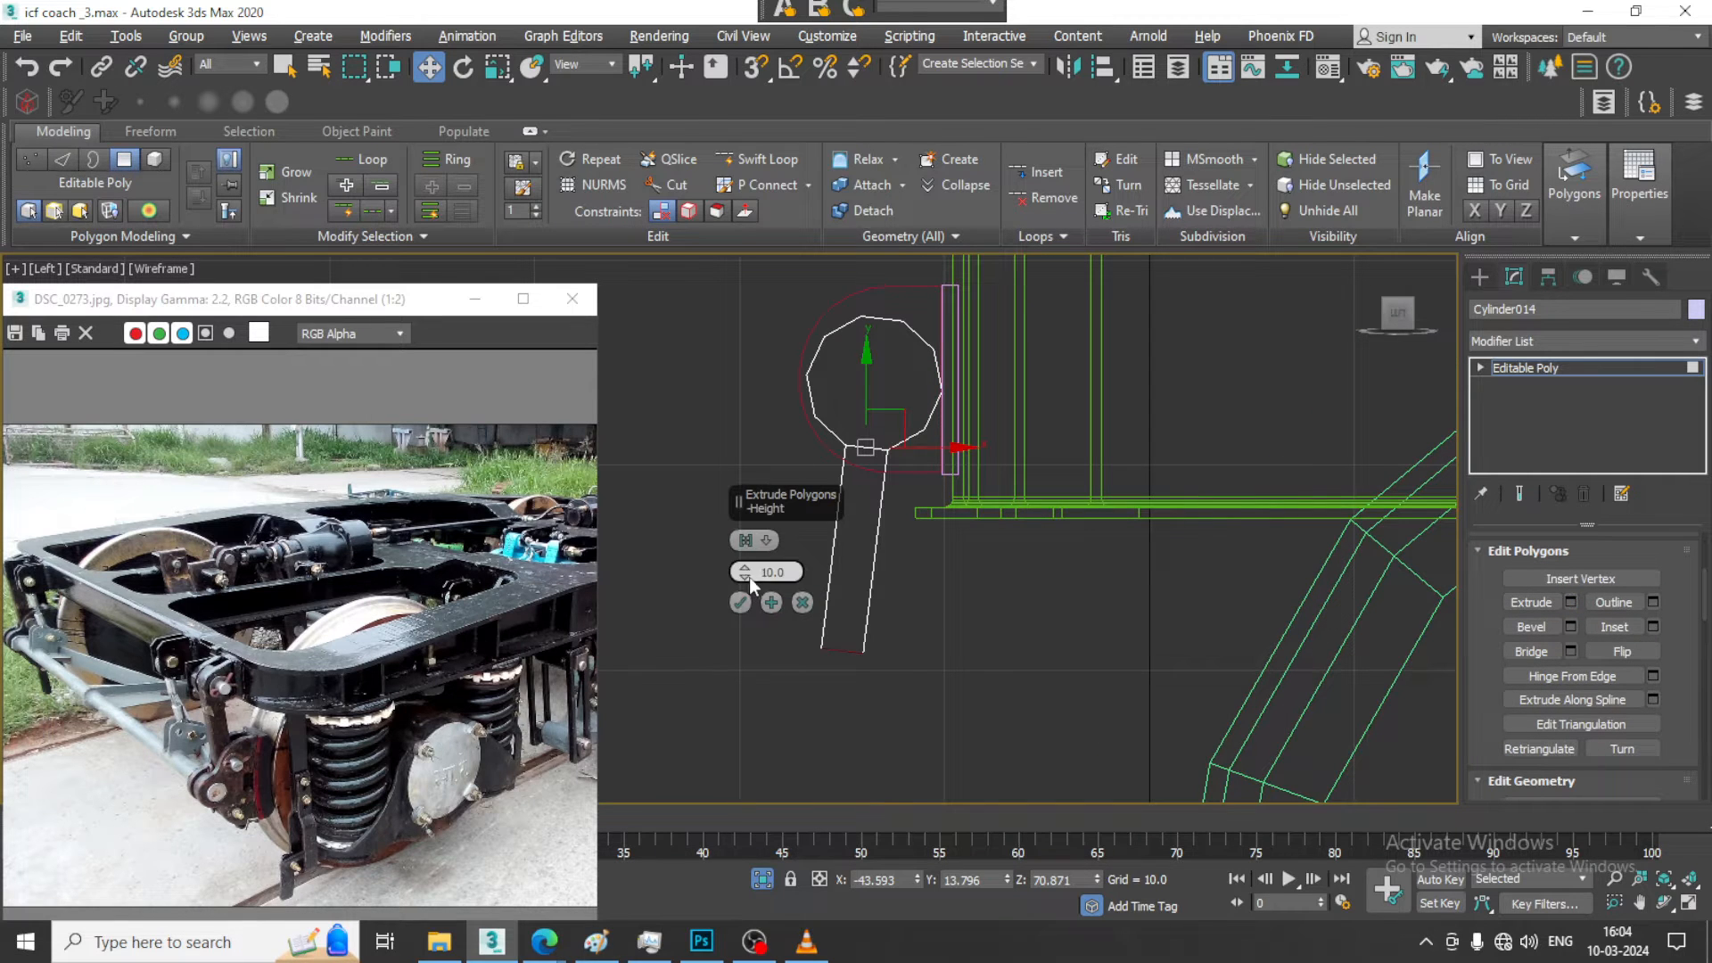
left_click_drag(747, 577, 747, 510)
scroll(809, 558, "down", 2)
middle_click_drag(844, 587, 896, 537)
scroll(895, 536, "up", 1)
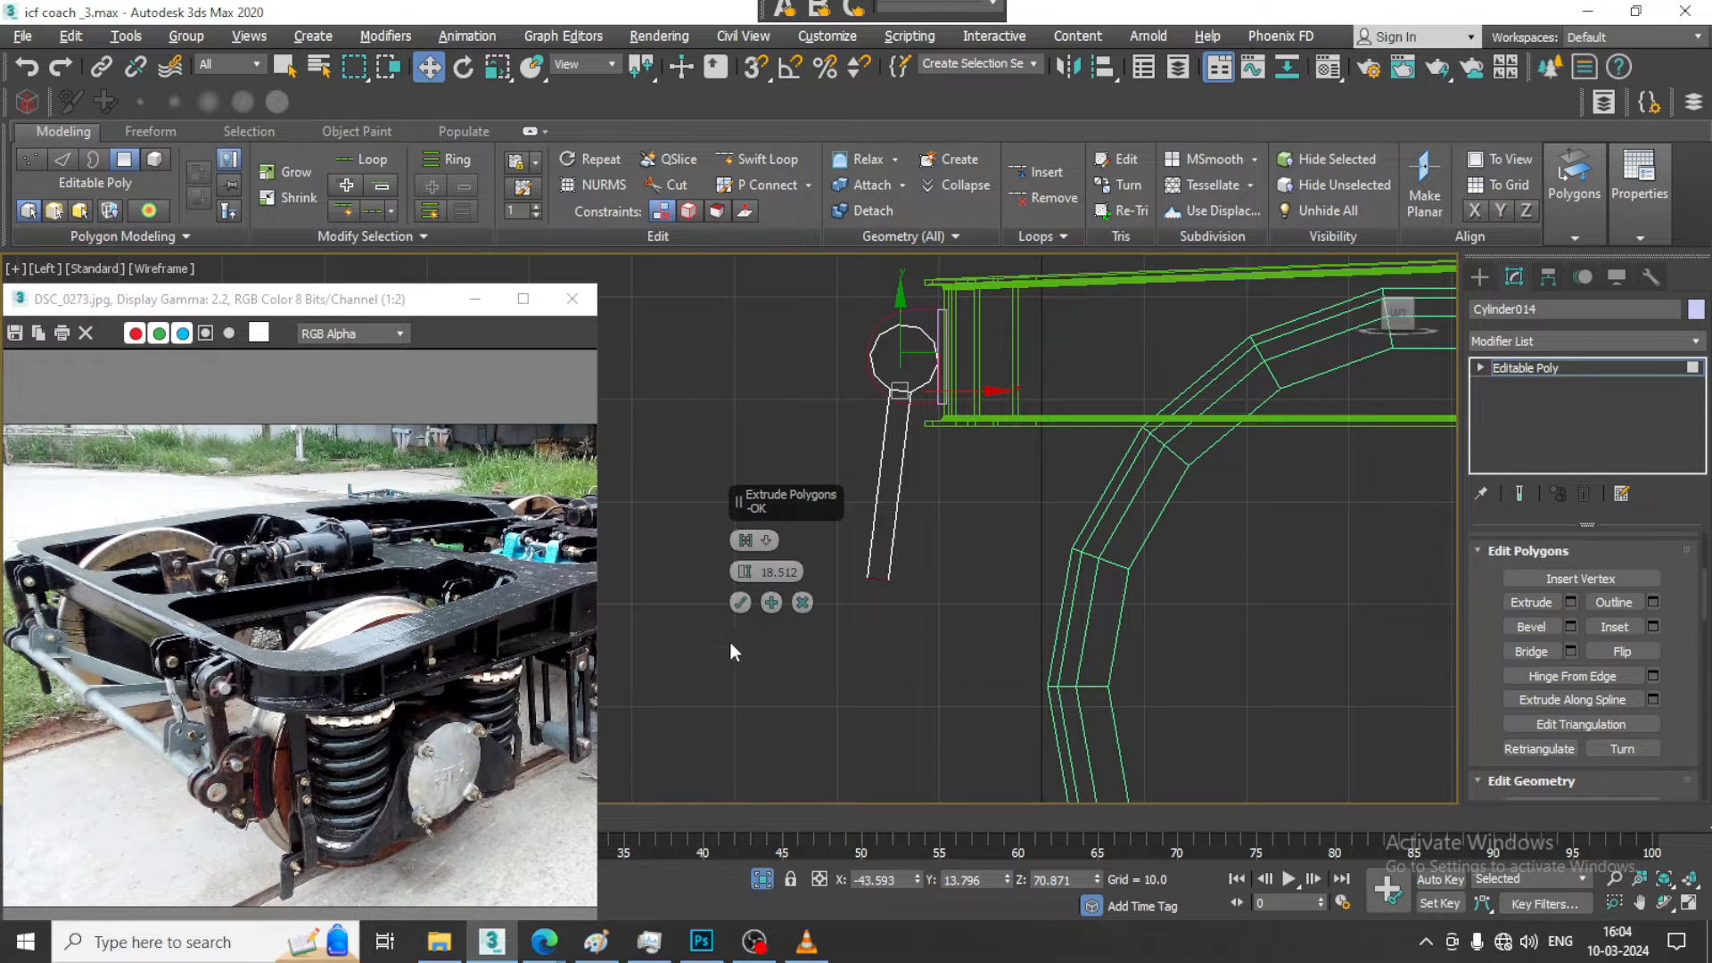
left_click(740, 603)
Move the extruded arm's free end down and toward the wheel, and shift its wheel-side corner vertices slightly outward and up
left_click_drag(953, 580, 1006, 608)
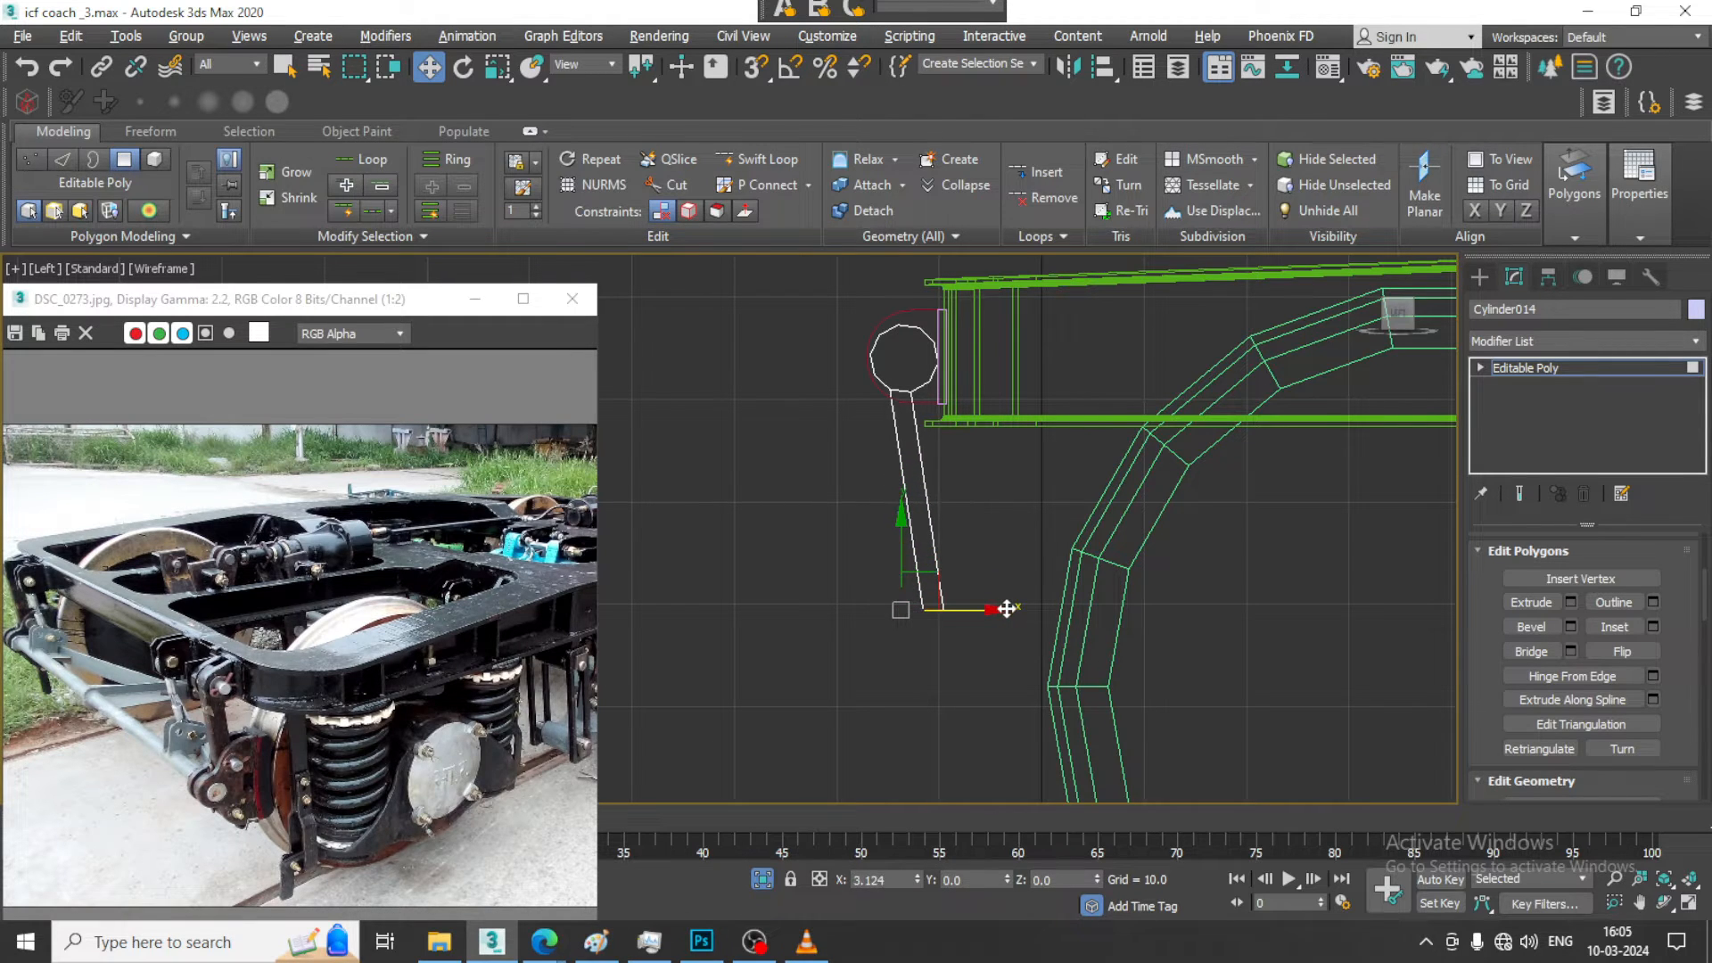
scroll(954, 647, "up", 4)
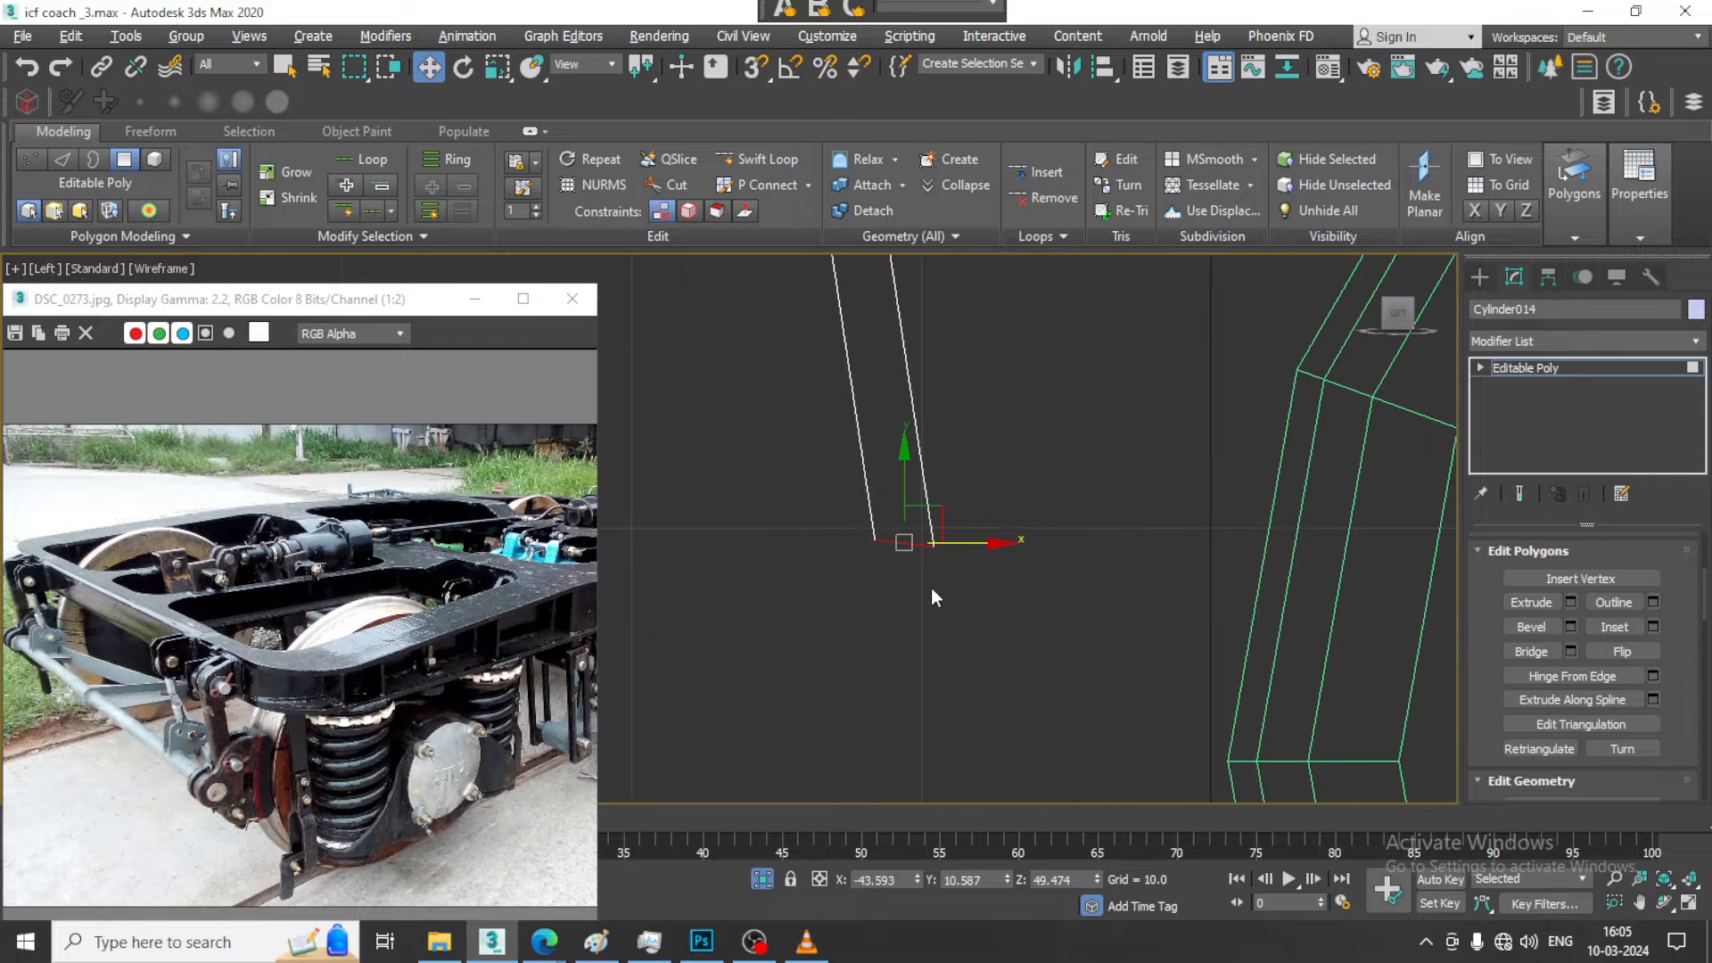
key("1")
left_click_drag(1027, 500, 917, 596)
left_click_drag(991, 545, 1028, 544)
left_click_drag(970, 495, 963, 477)
scroll(978, 511, "down", 4)
middle_click_drag(990, 497, 1055, 538)
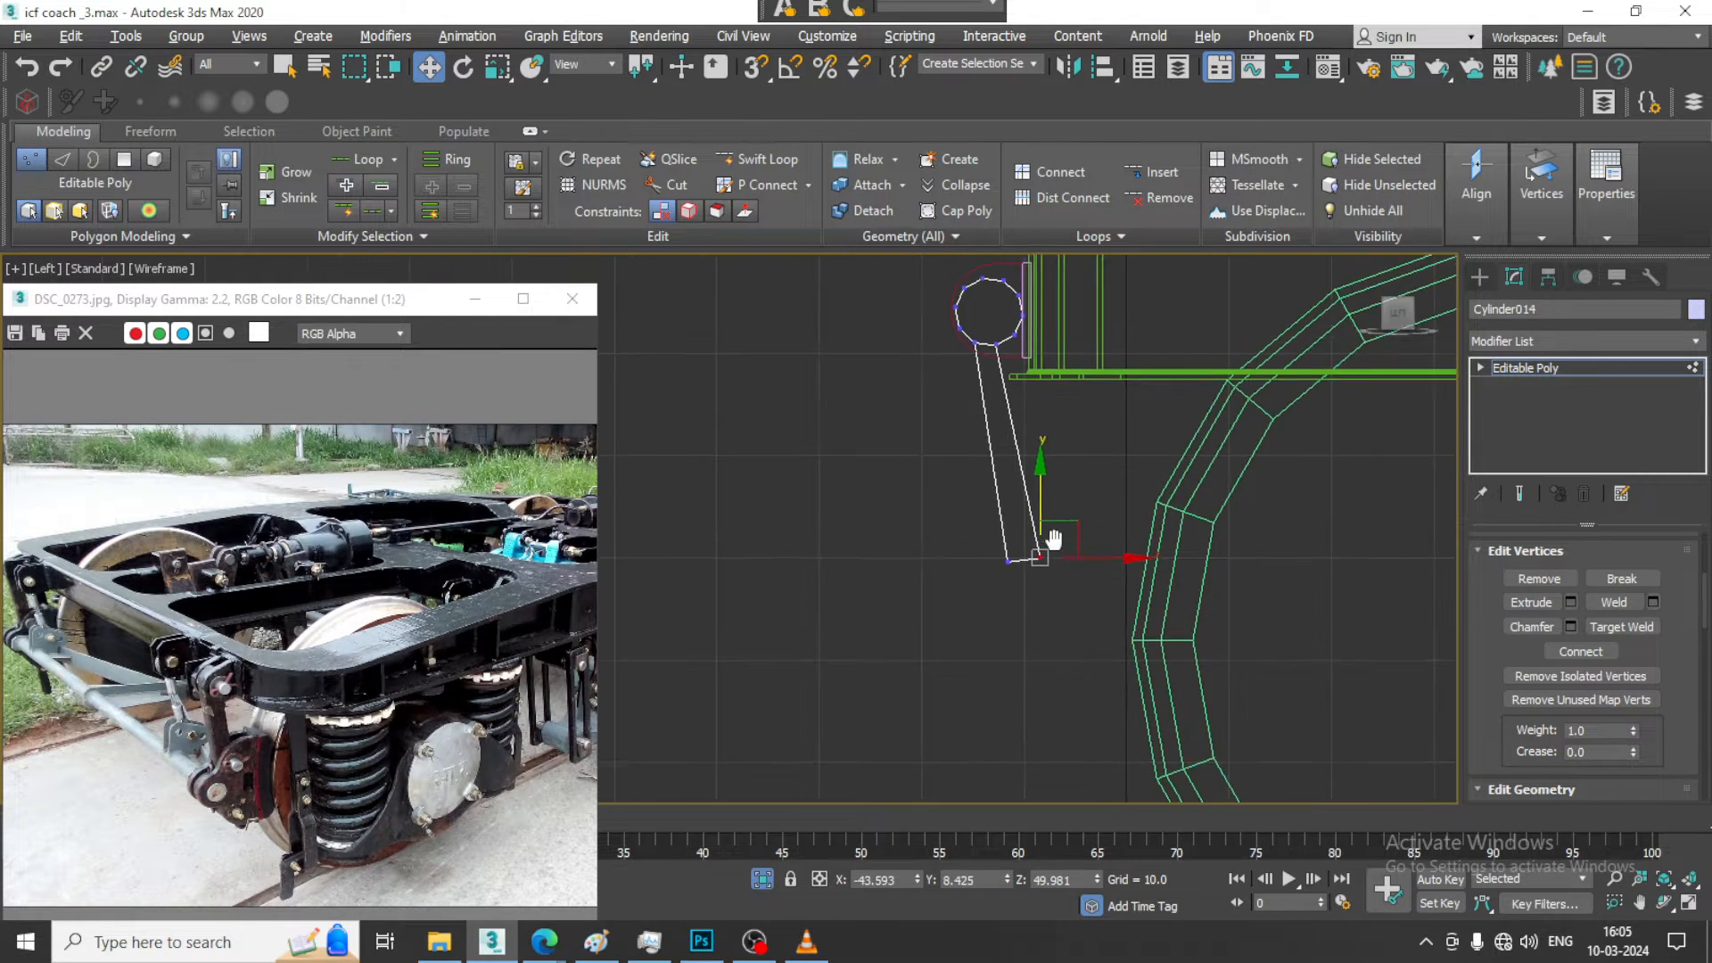
Examine the arm's lower end in perspective and its position relative to the wheel
key("alt+w")
middle_click(1157, 680)
key("alt+w")
scroll(1055, 623, "down", 4)
middle_click_drag(1055, 623, 990, 435, "alt")
key("alt+w")
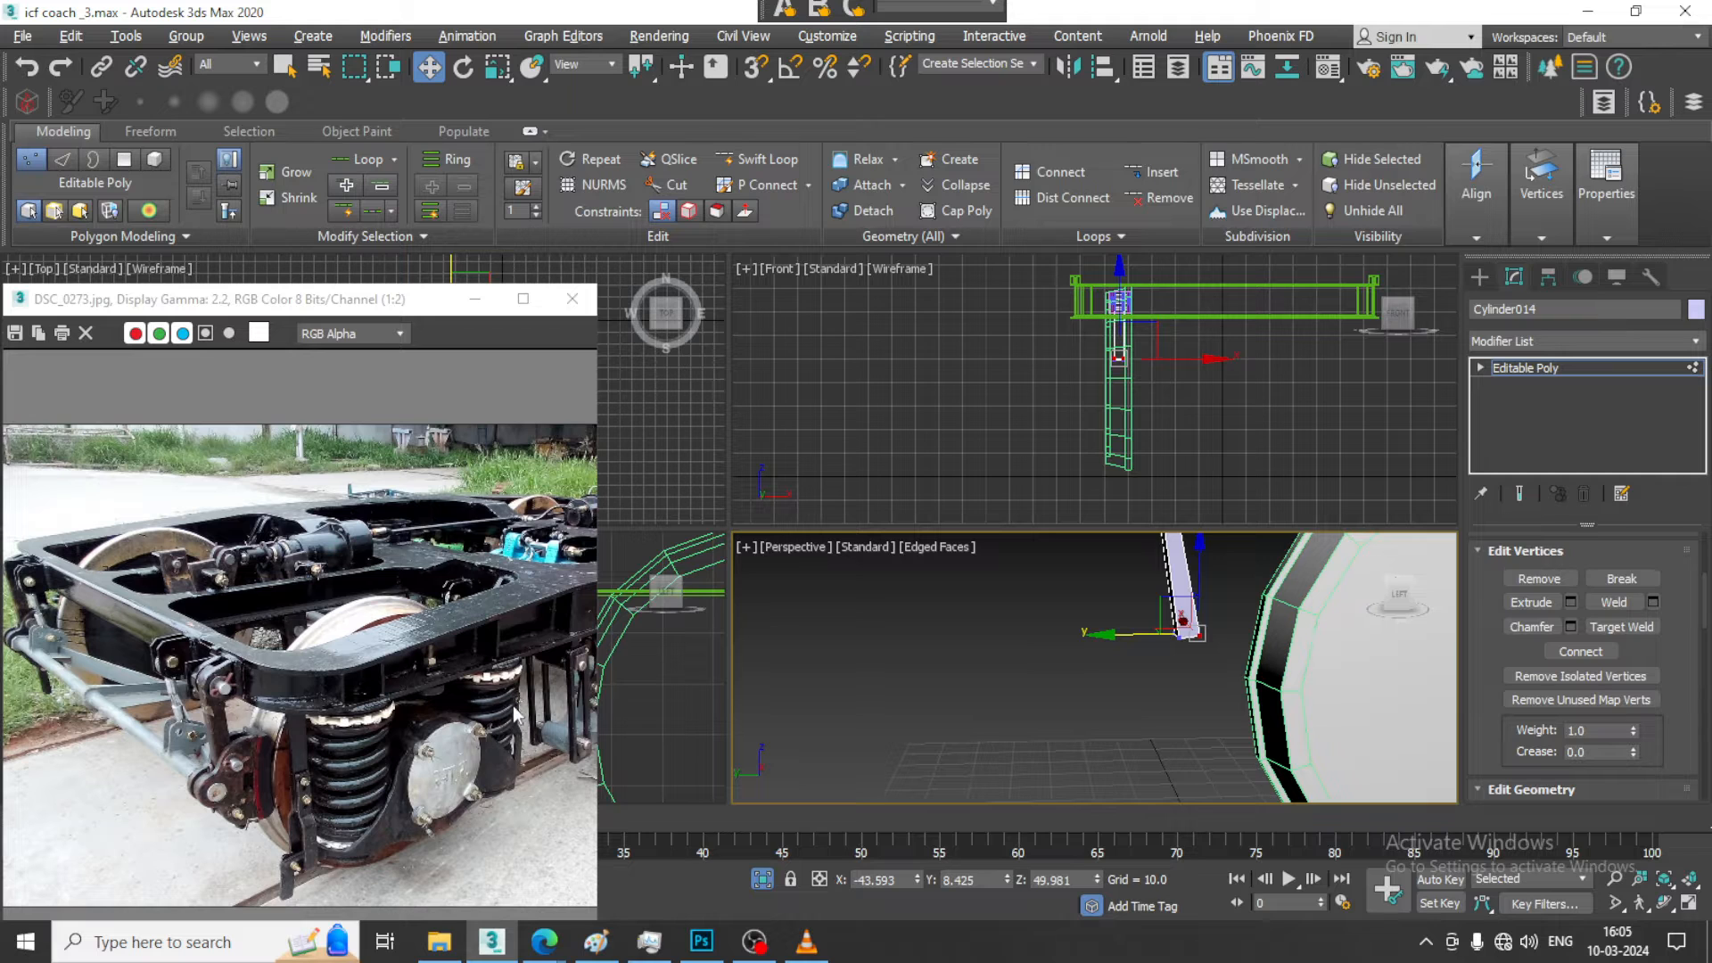
middle_click_drag(1186, 407, 1127, 390)
middle_click_drag(637, 710, 686, 595)
key("alt+w")
Draw a rectangle spline about 10 by 18 units below the arm's free end in the left view
middle_click_drag(655, 654, 654, 657)
scroll(1234, 482, "down", 1)
scroll(1235, 483, "up", 1)
middle_click_drag(1218, 480, 1138, 592)
left_click(1480, 277)
middle_click_drag(1140, 529, 1123, 530)
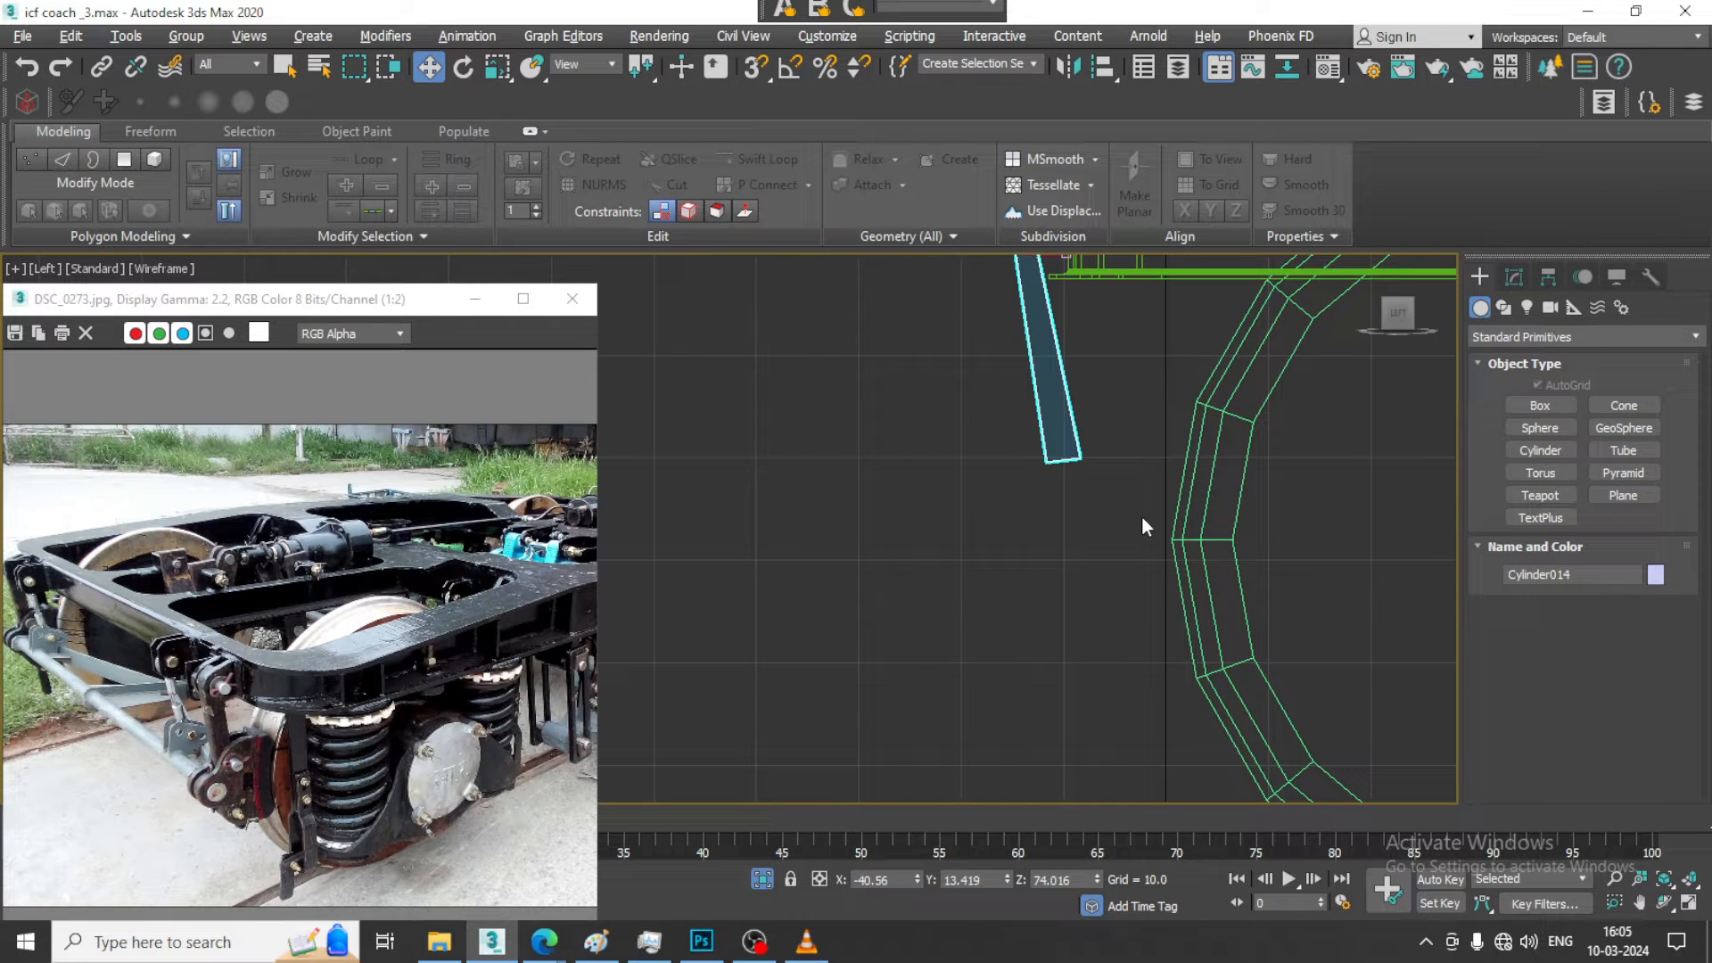
left_click(1504, 307)
left_click(1540, 445)
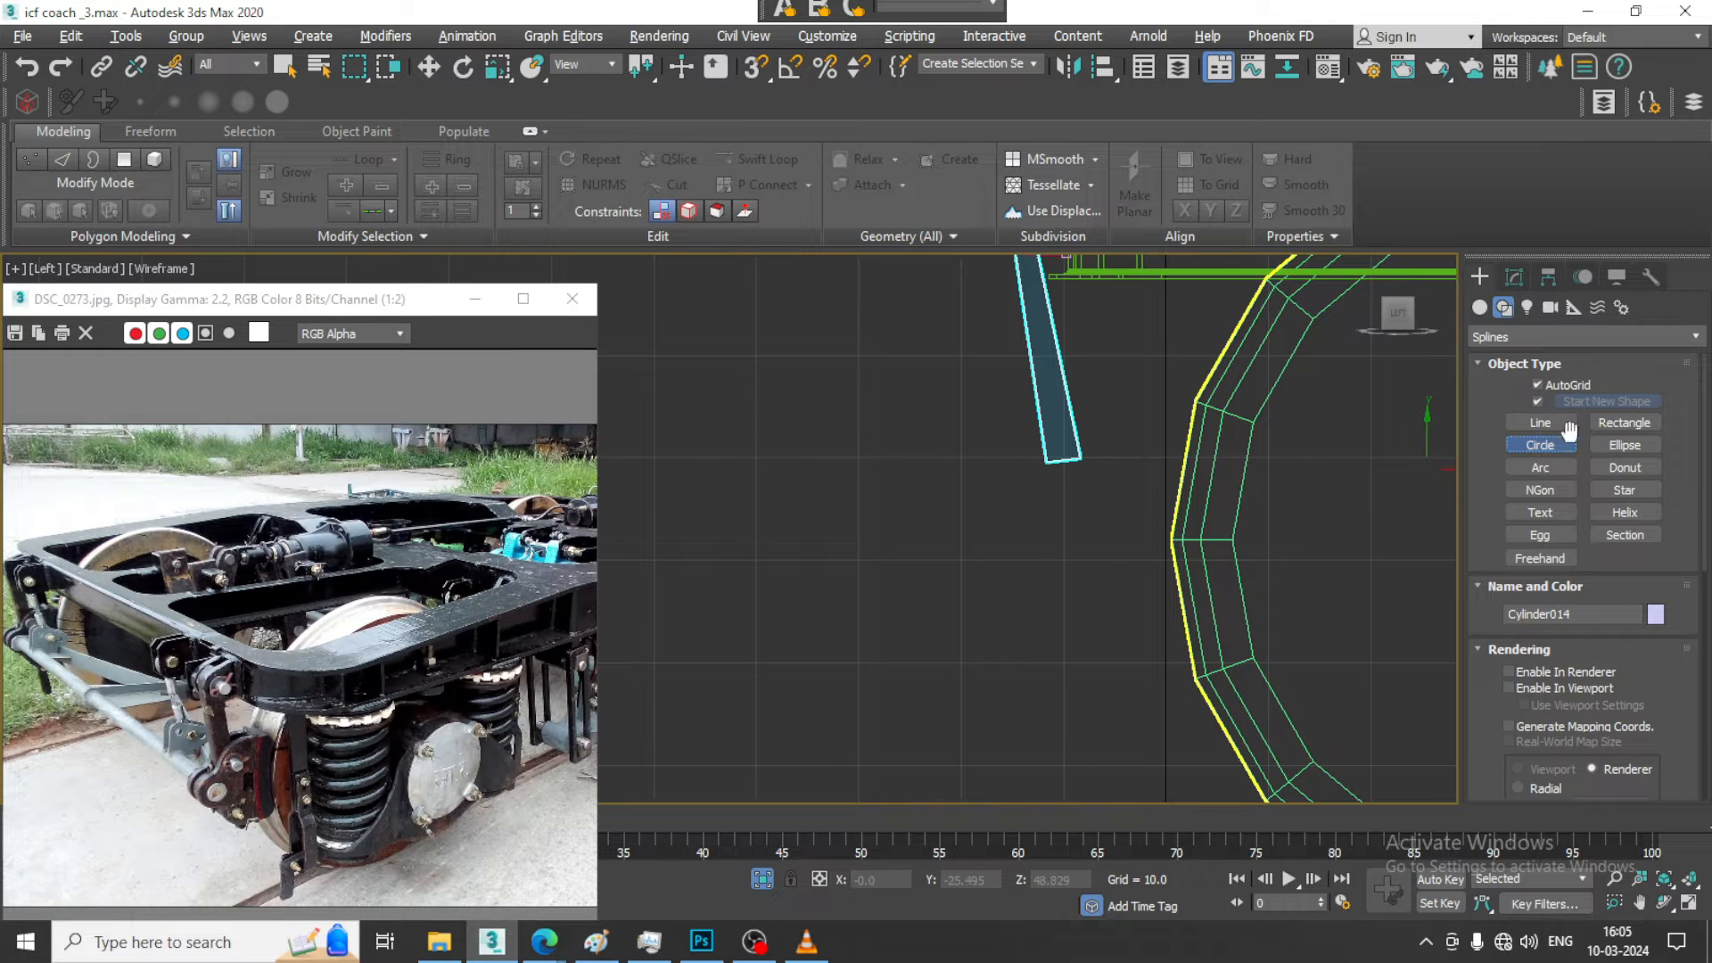
left_click(1612, 424)
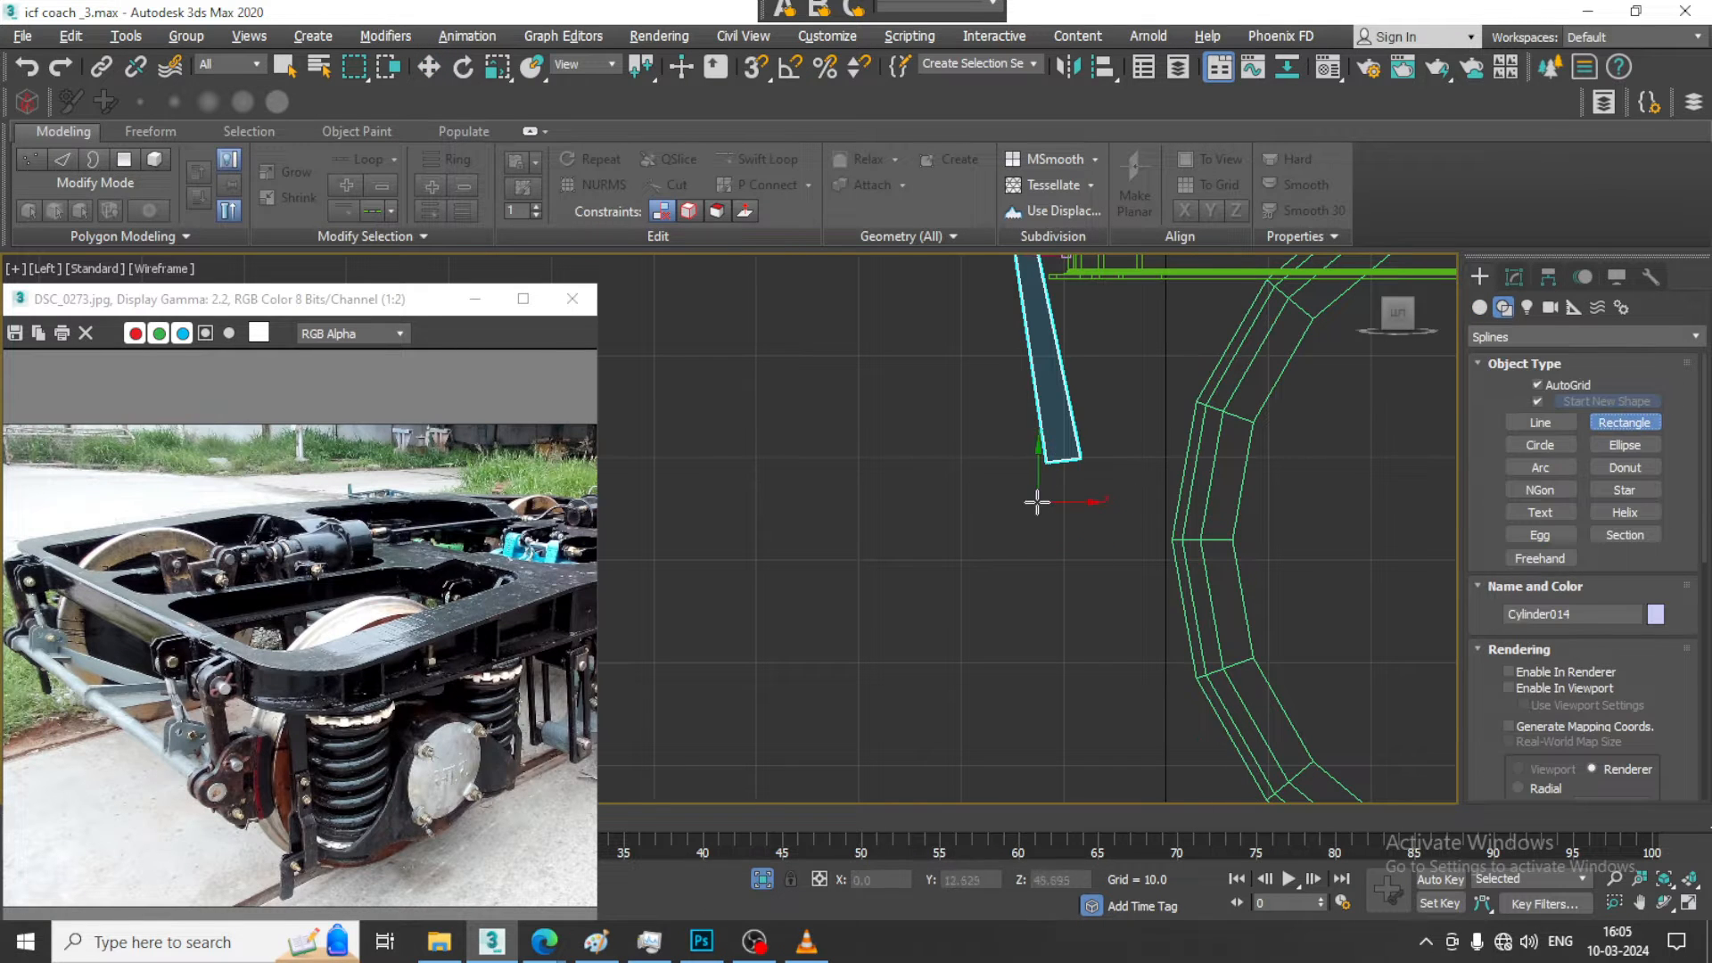
left_click_drag(1037, 502, 1141, 690)
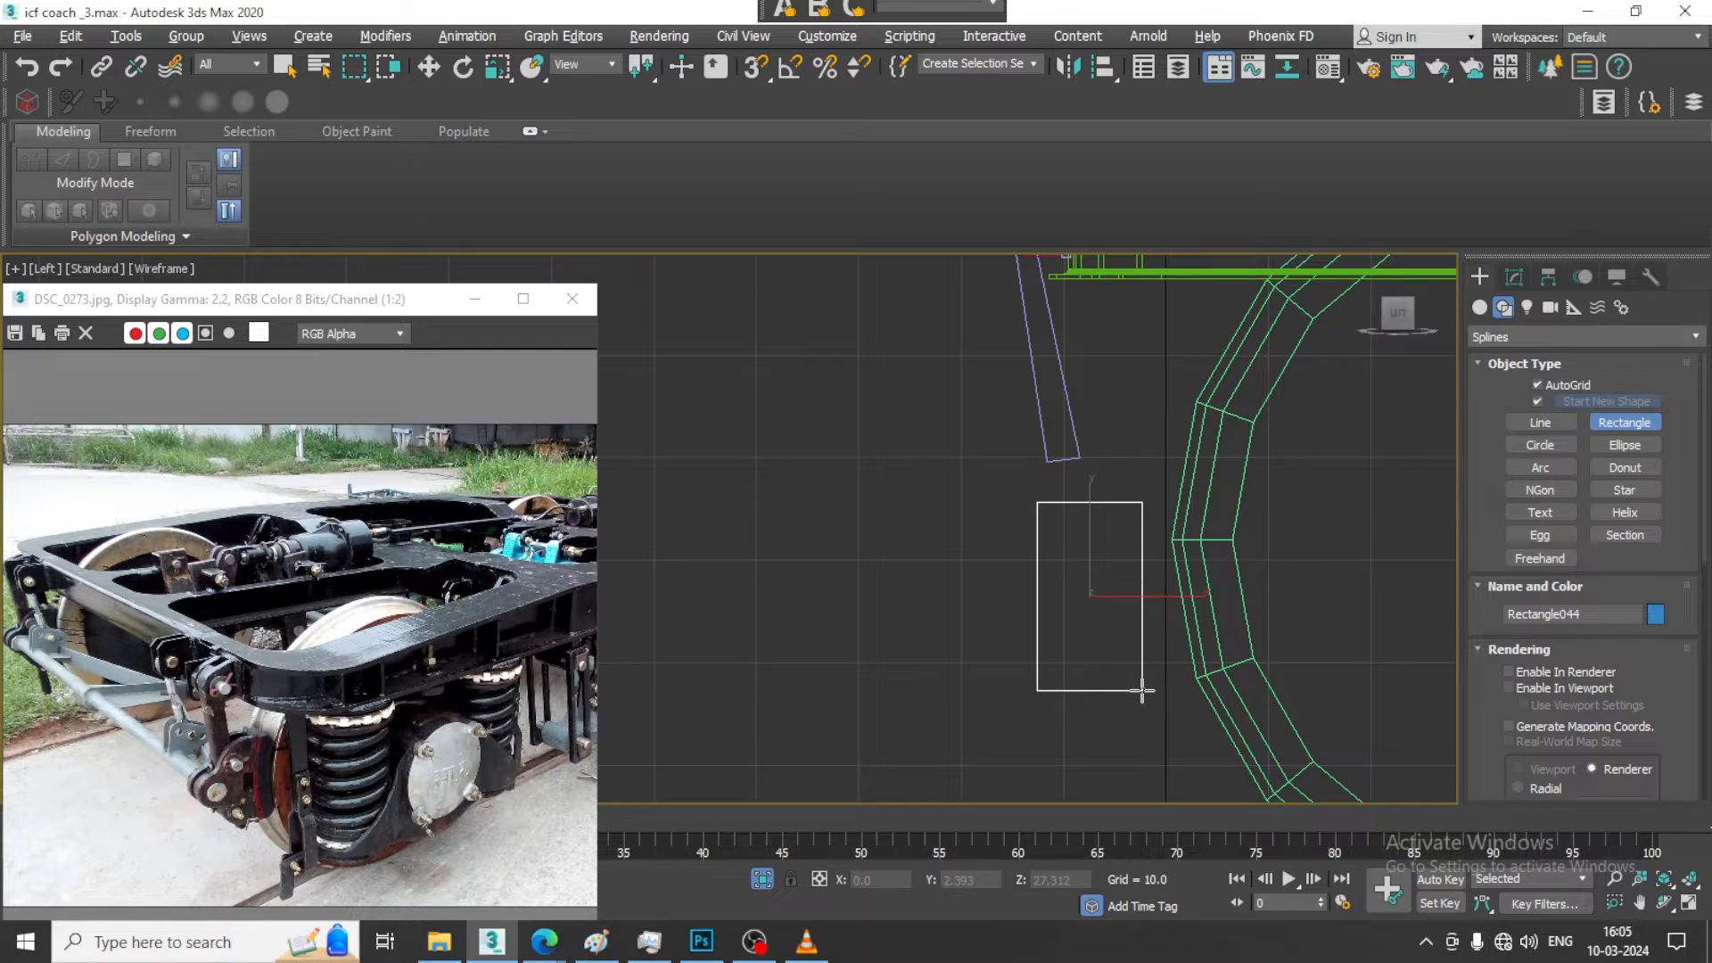
key("w")
middle_click_drag(1134, 581, 1164, 514)
scroll(1159, 522, "up", 3)
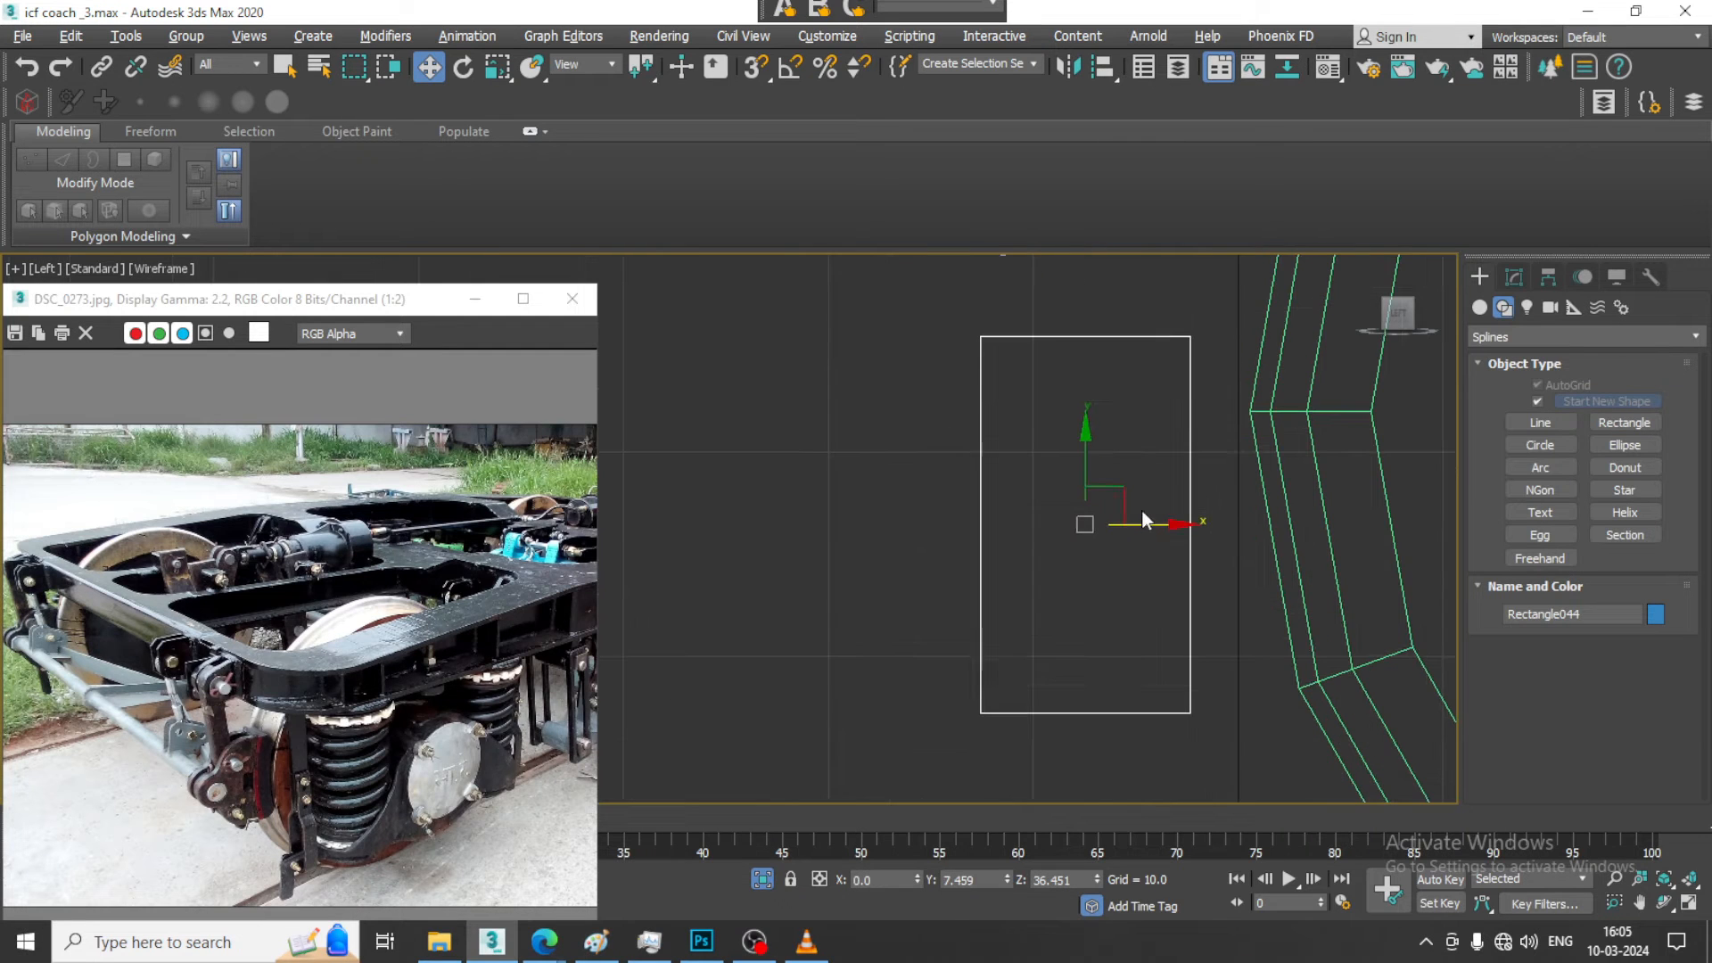
Convert the rectangle to an editable spline and fillet its two corners facing away from the wheel
right_click(1007, 335)
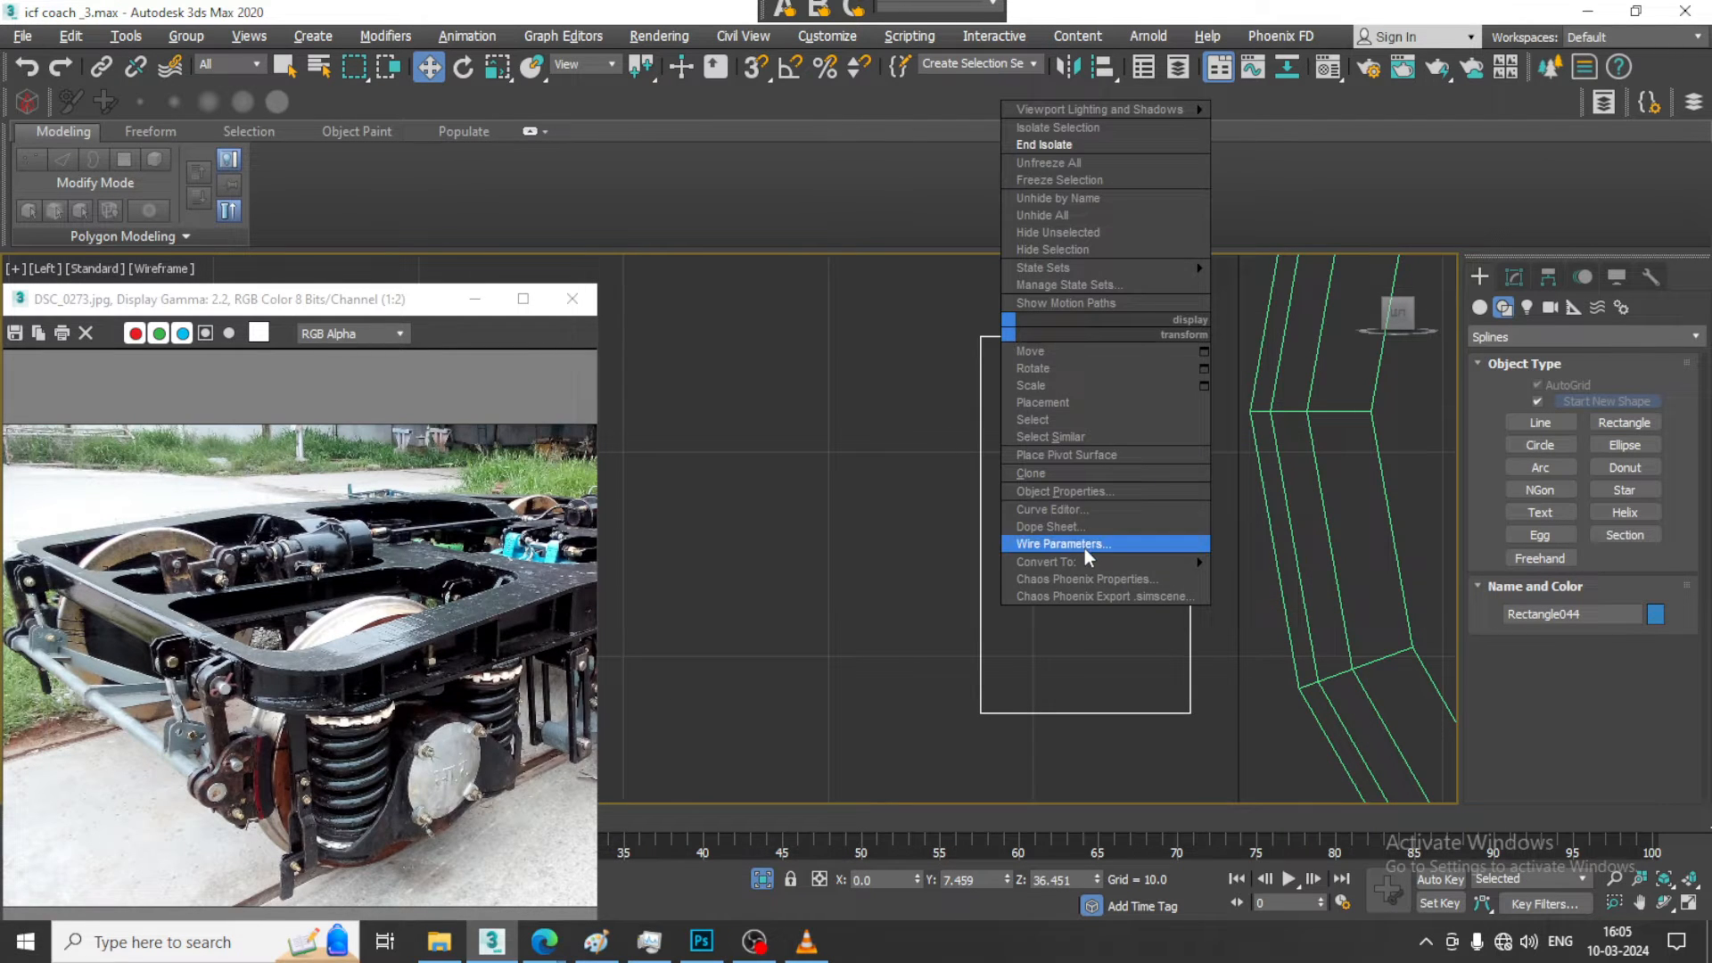
mouse_move(1097, 562)
left_click(1311, 565)
key("1")
left_click_drag(887, 298, 1070, 768)
scroll(1505, 774, "down", 5)
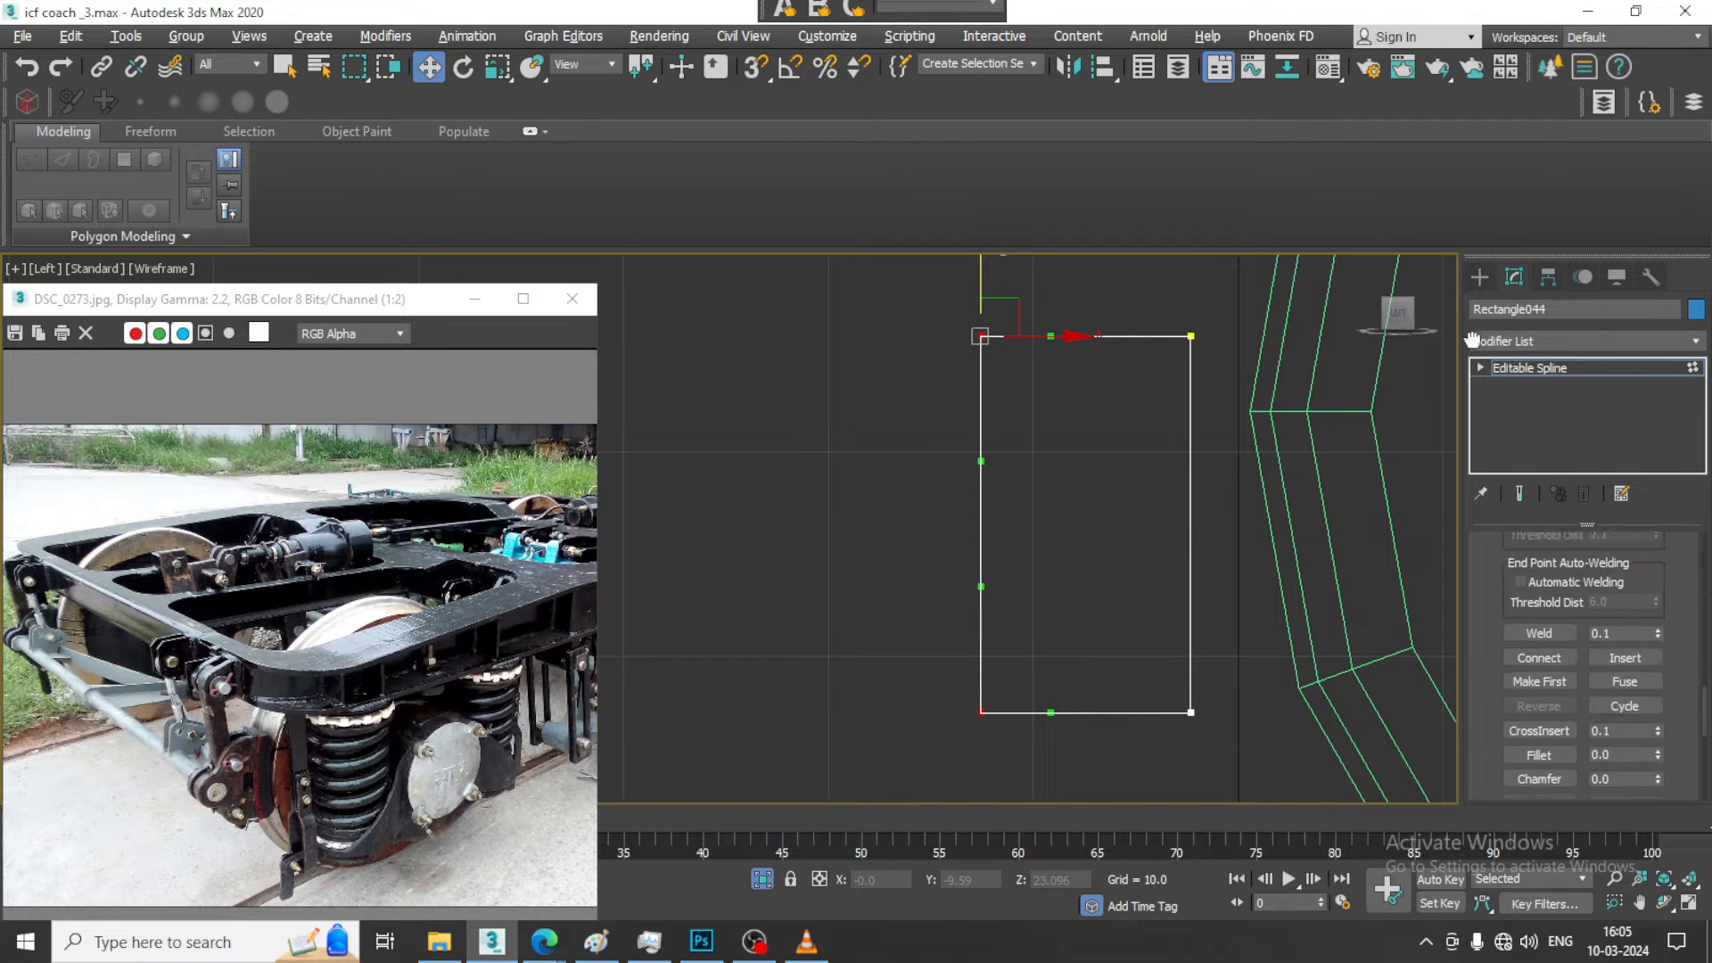
left_click(1539, 715)
left_click_drag(988, 330, 972, 247)
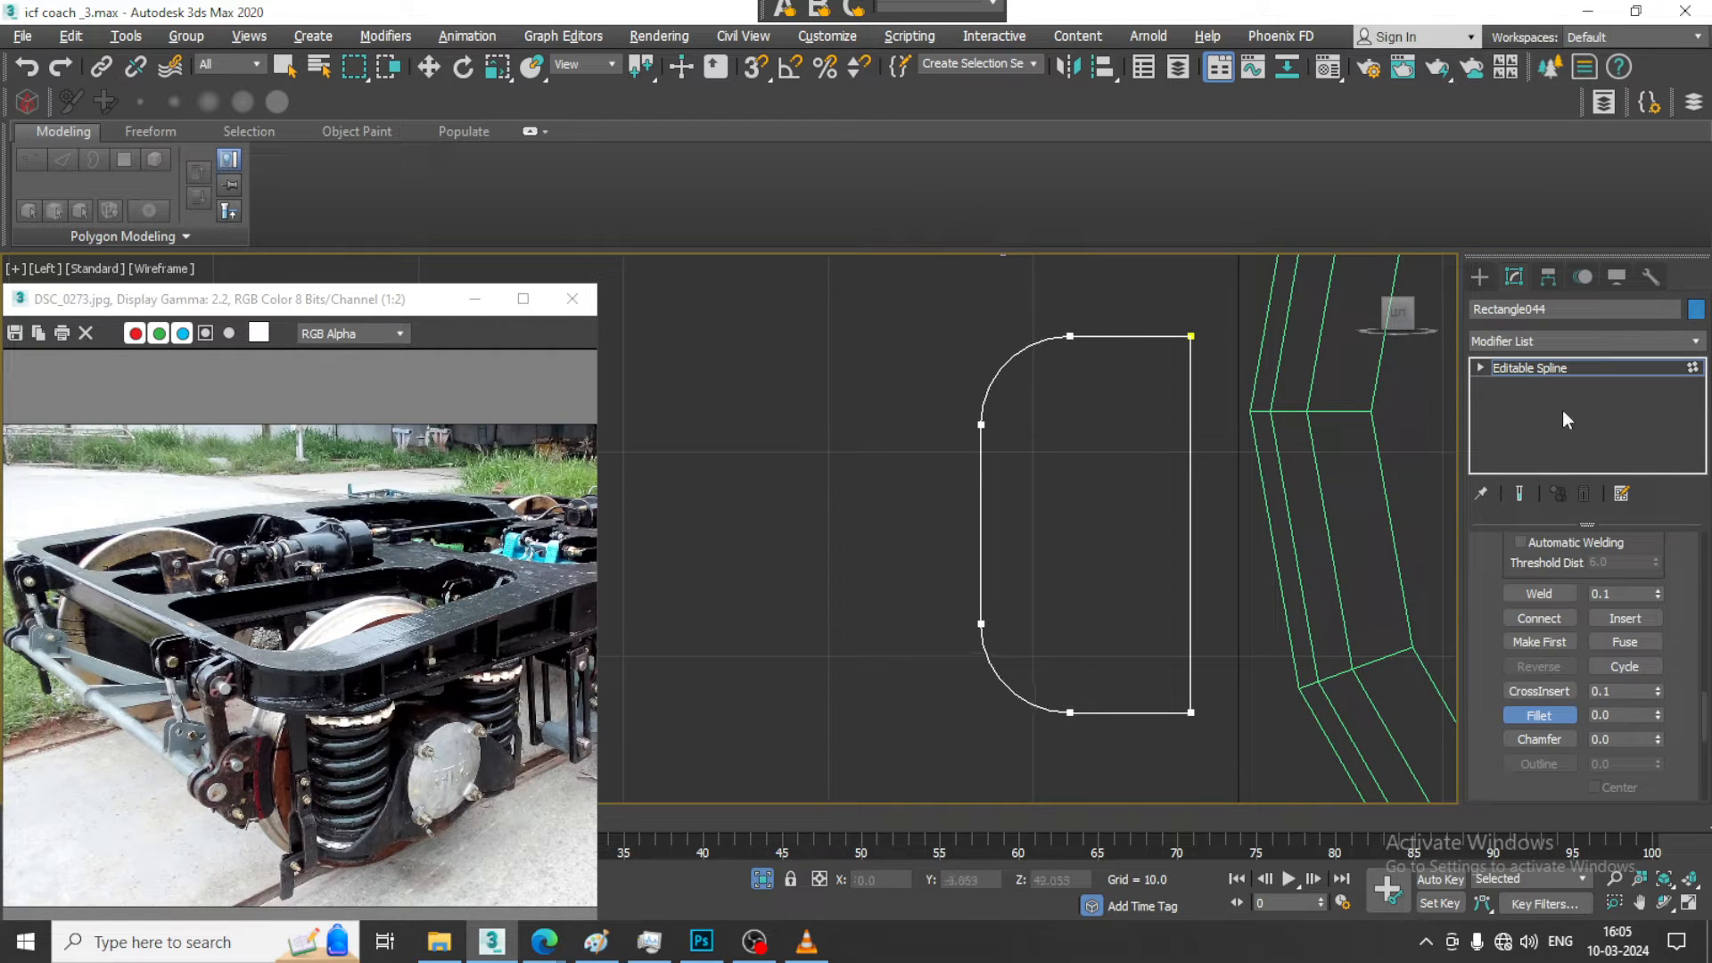
key("w")
Draw a circle spline and centre it on the middle of the rectangle's edge facing away from the wheel
left_click(1479, 277)
left_click(1542, 444)
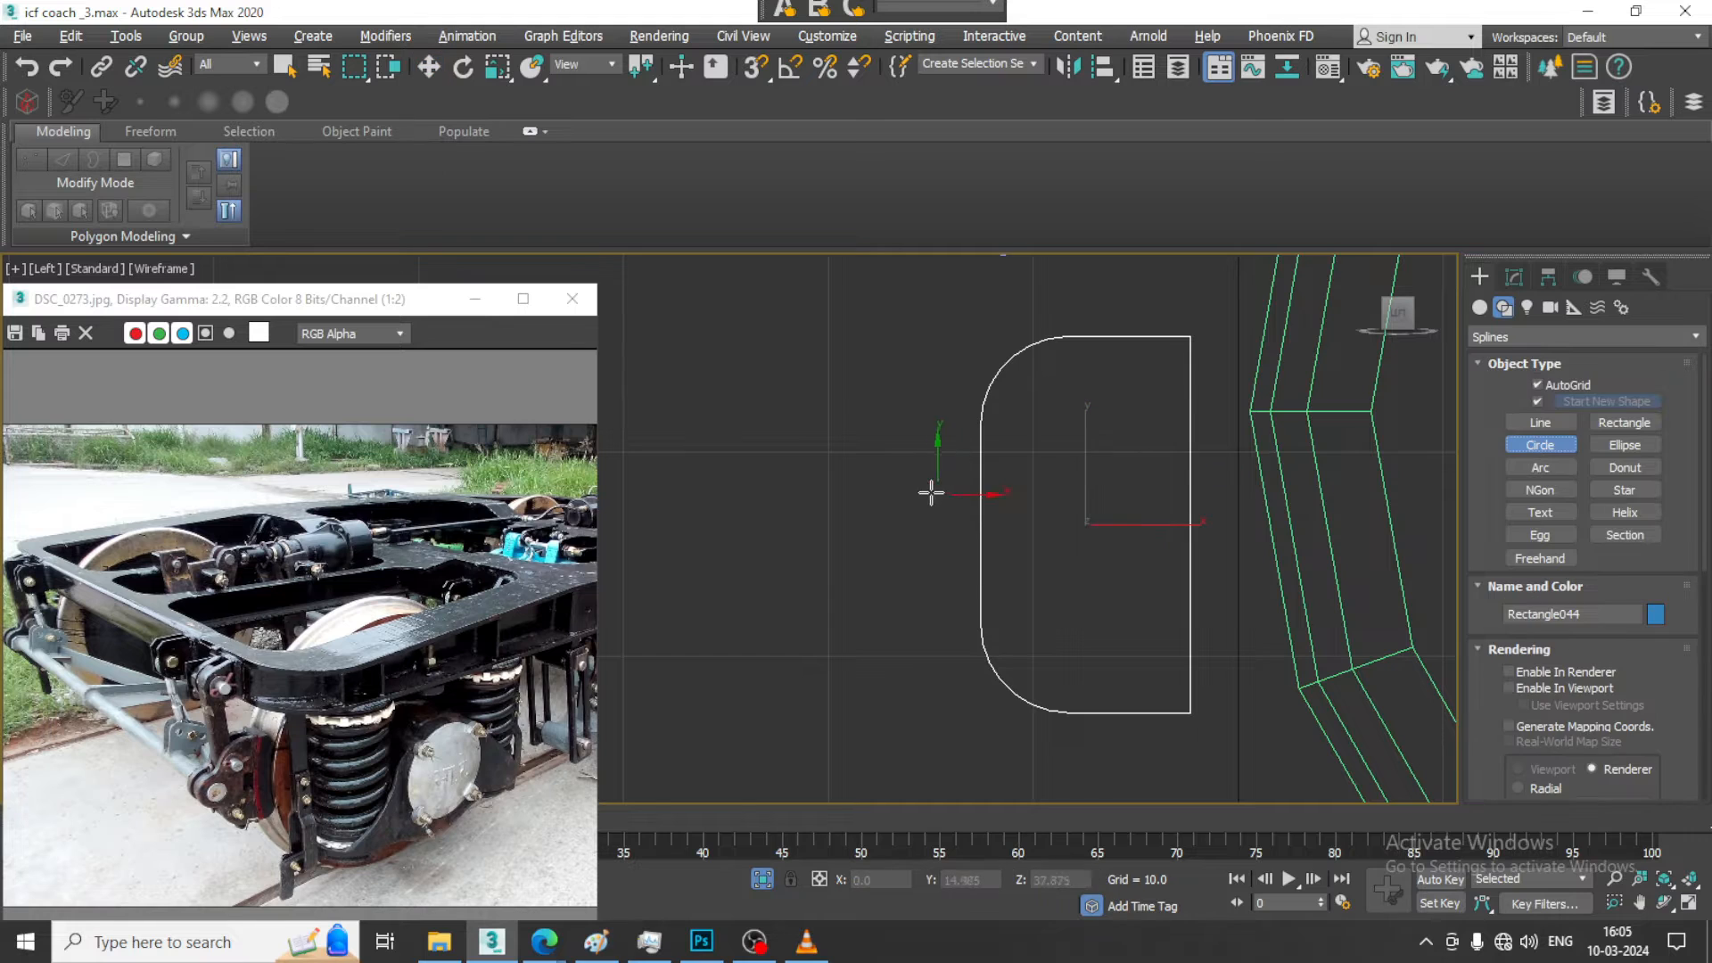
left_click_drag(931, 493, 1000, 578)
key("w")
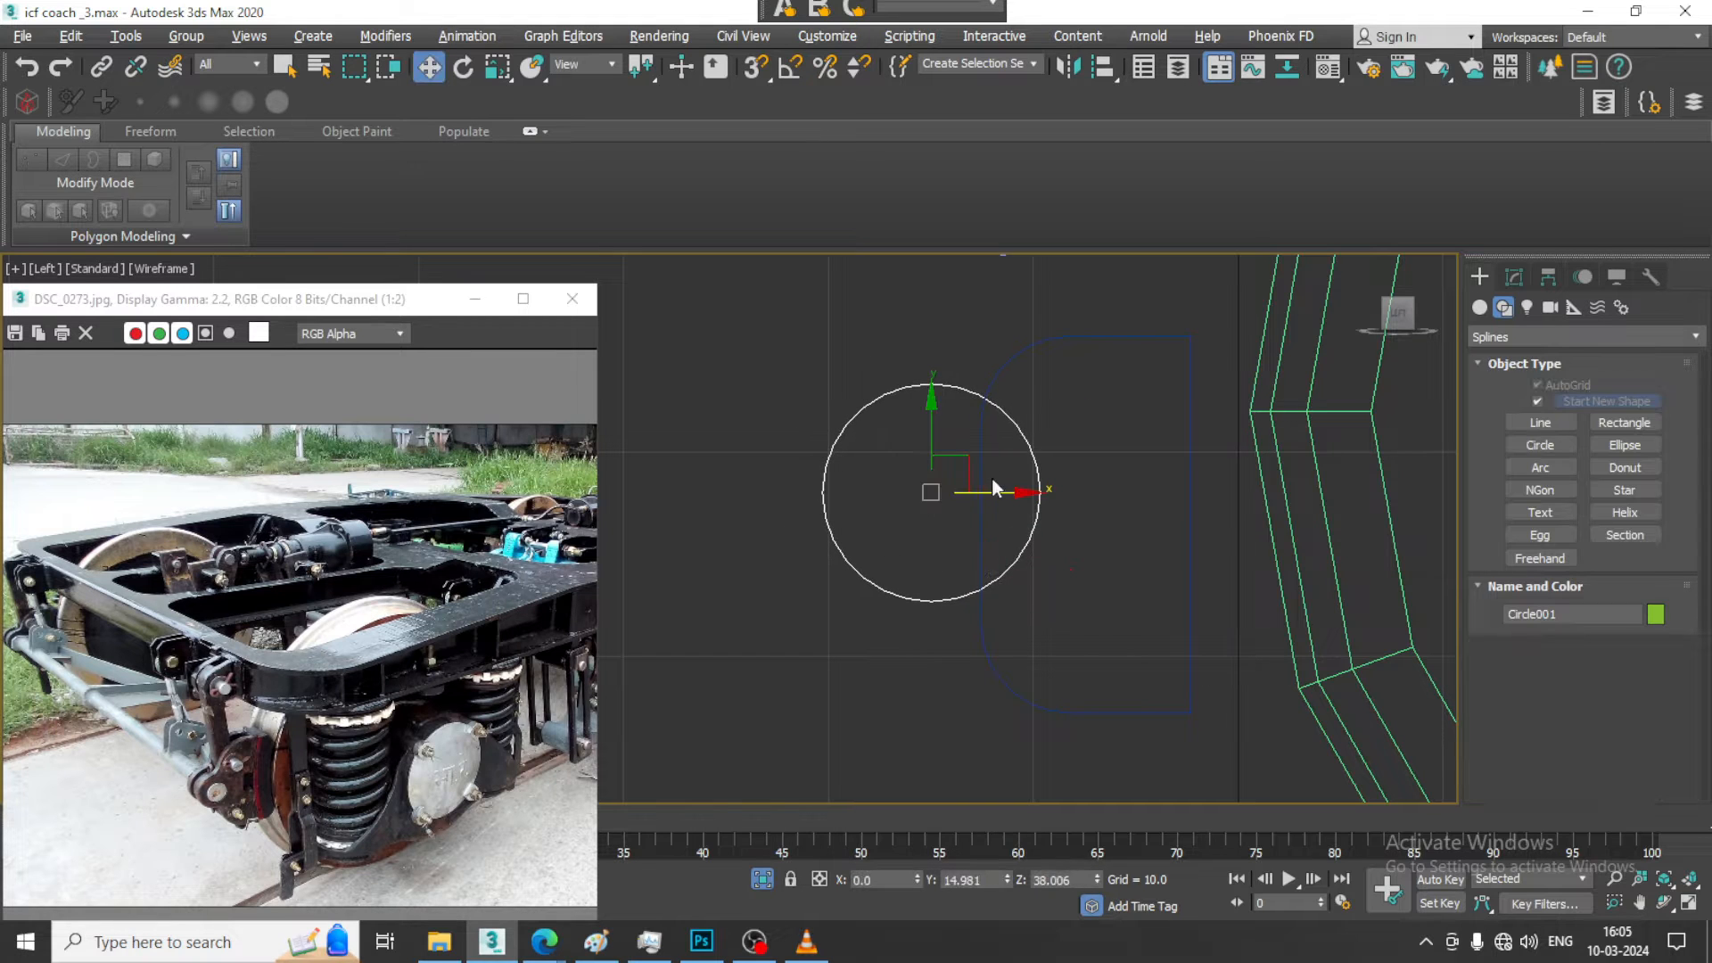
left_click_drag(965, 464, 1009, 495)
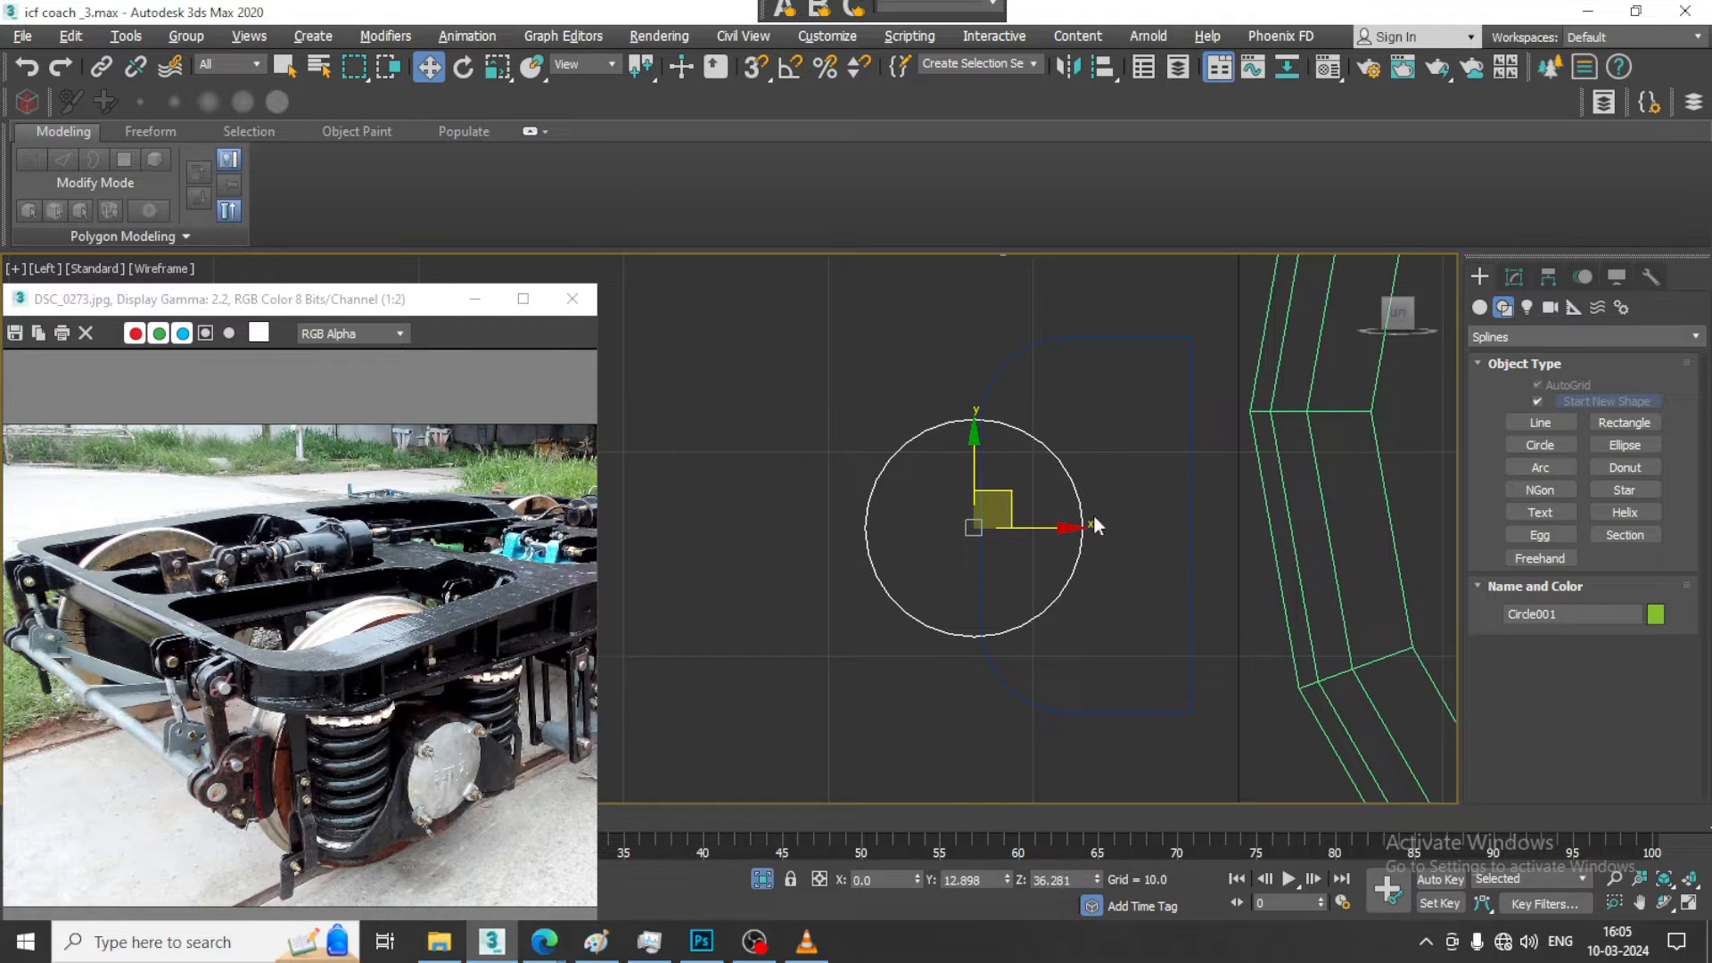
middle_click_drag(1206, 510, 1206, 542)
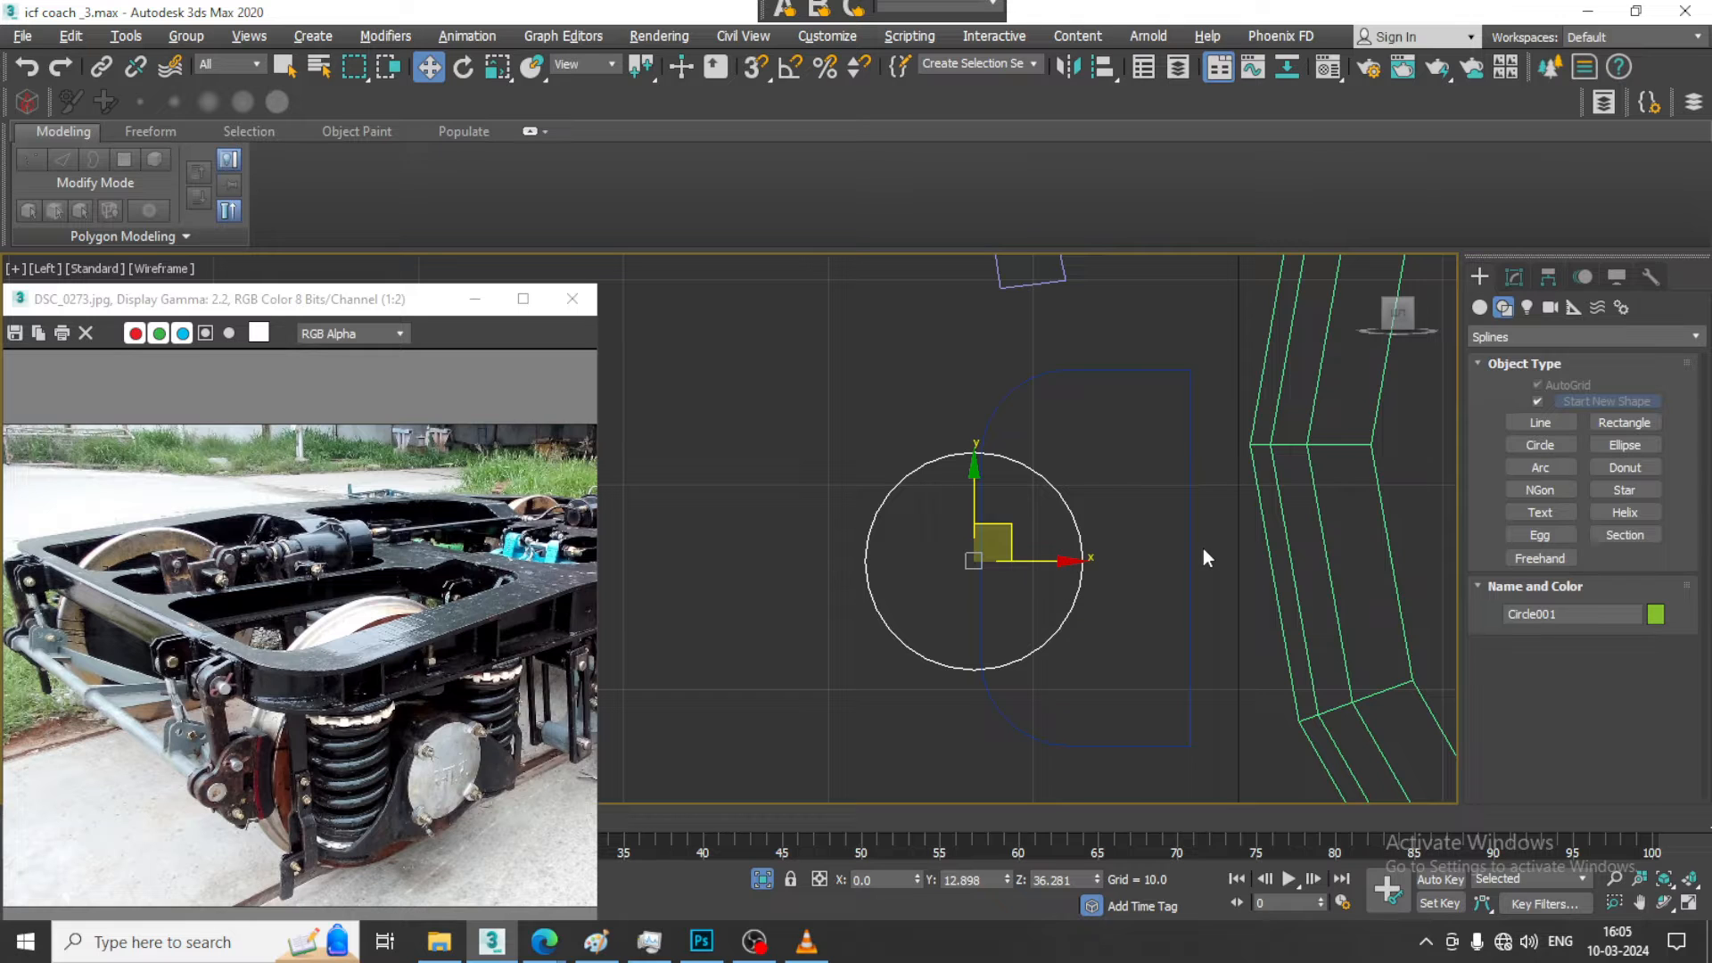
Scale the circle and place two copies of it over the rectangle's upper and lower ends
key("r")
mouse_move(992, 551)
left_mouse_down()
mouse_move(1058, 264)
mouse_move(1067, 313)
mouse_move(1113, 332)
mouse_move(1067, 692)
mouse_move(1069, 636)
left_mouse_up()
key("w")
left_click(859, 562)
scroll(1030, 535, "down", 2)
left_click(859, 561)
Convert the rectangle and all three circles together to editable splines
key("alt+w")
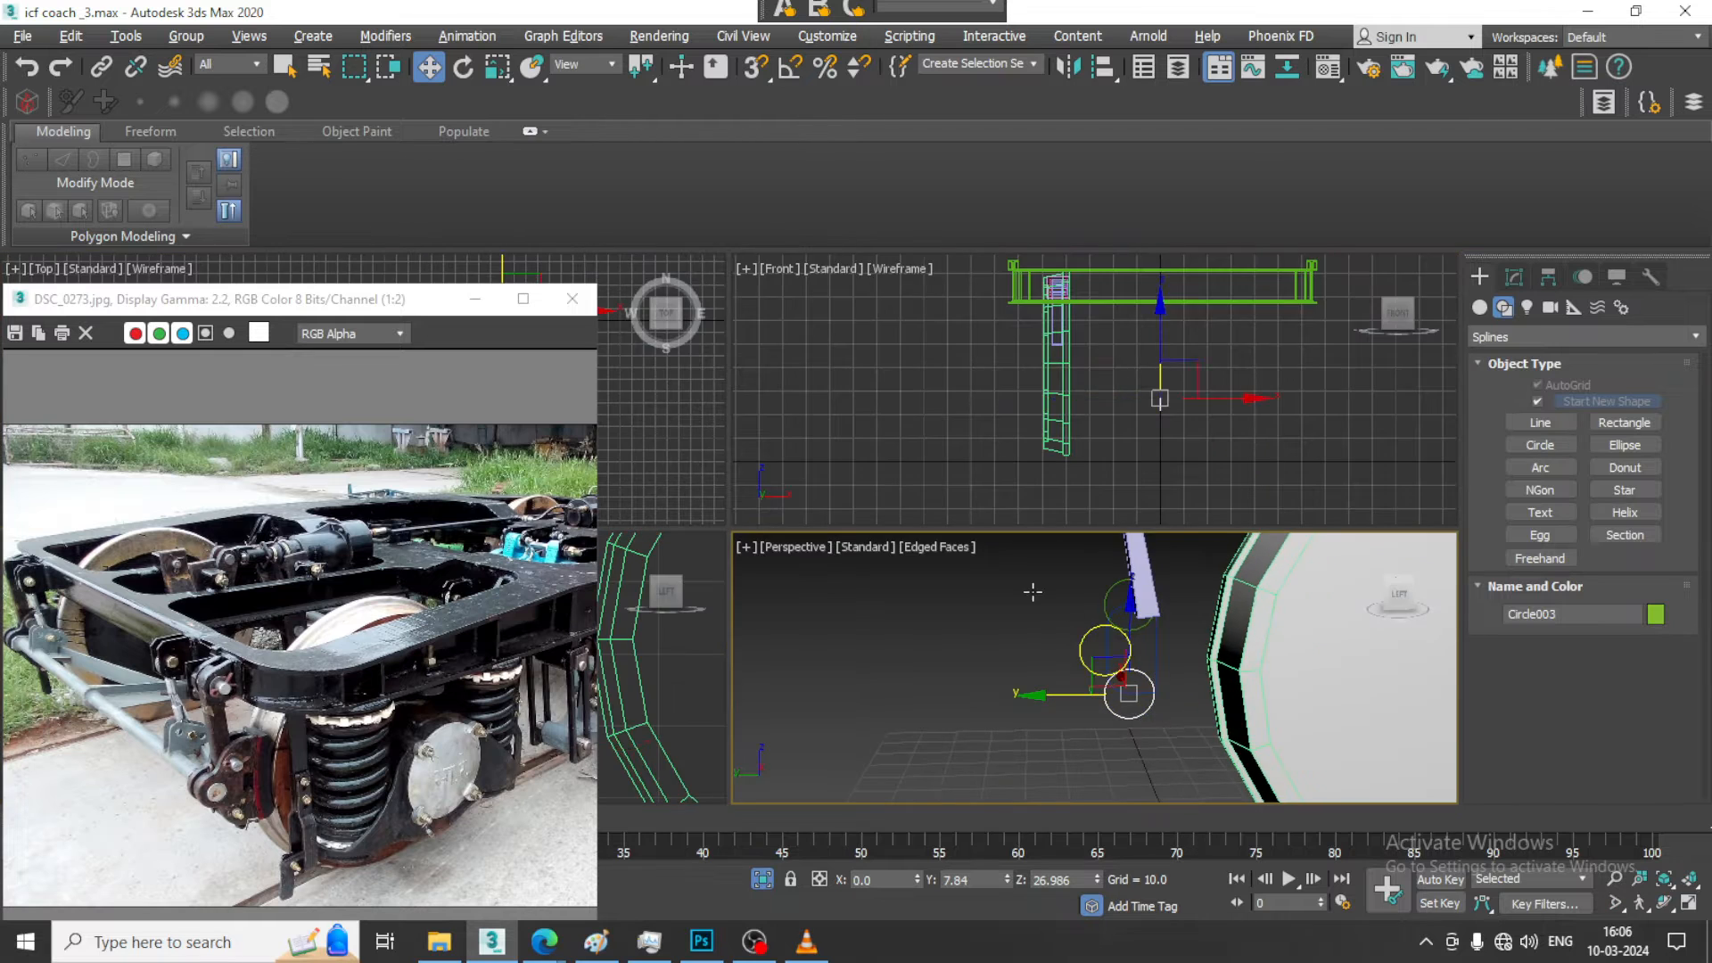
key("alt+w")
left_click(875, 504)
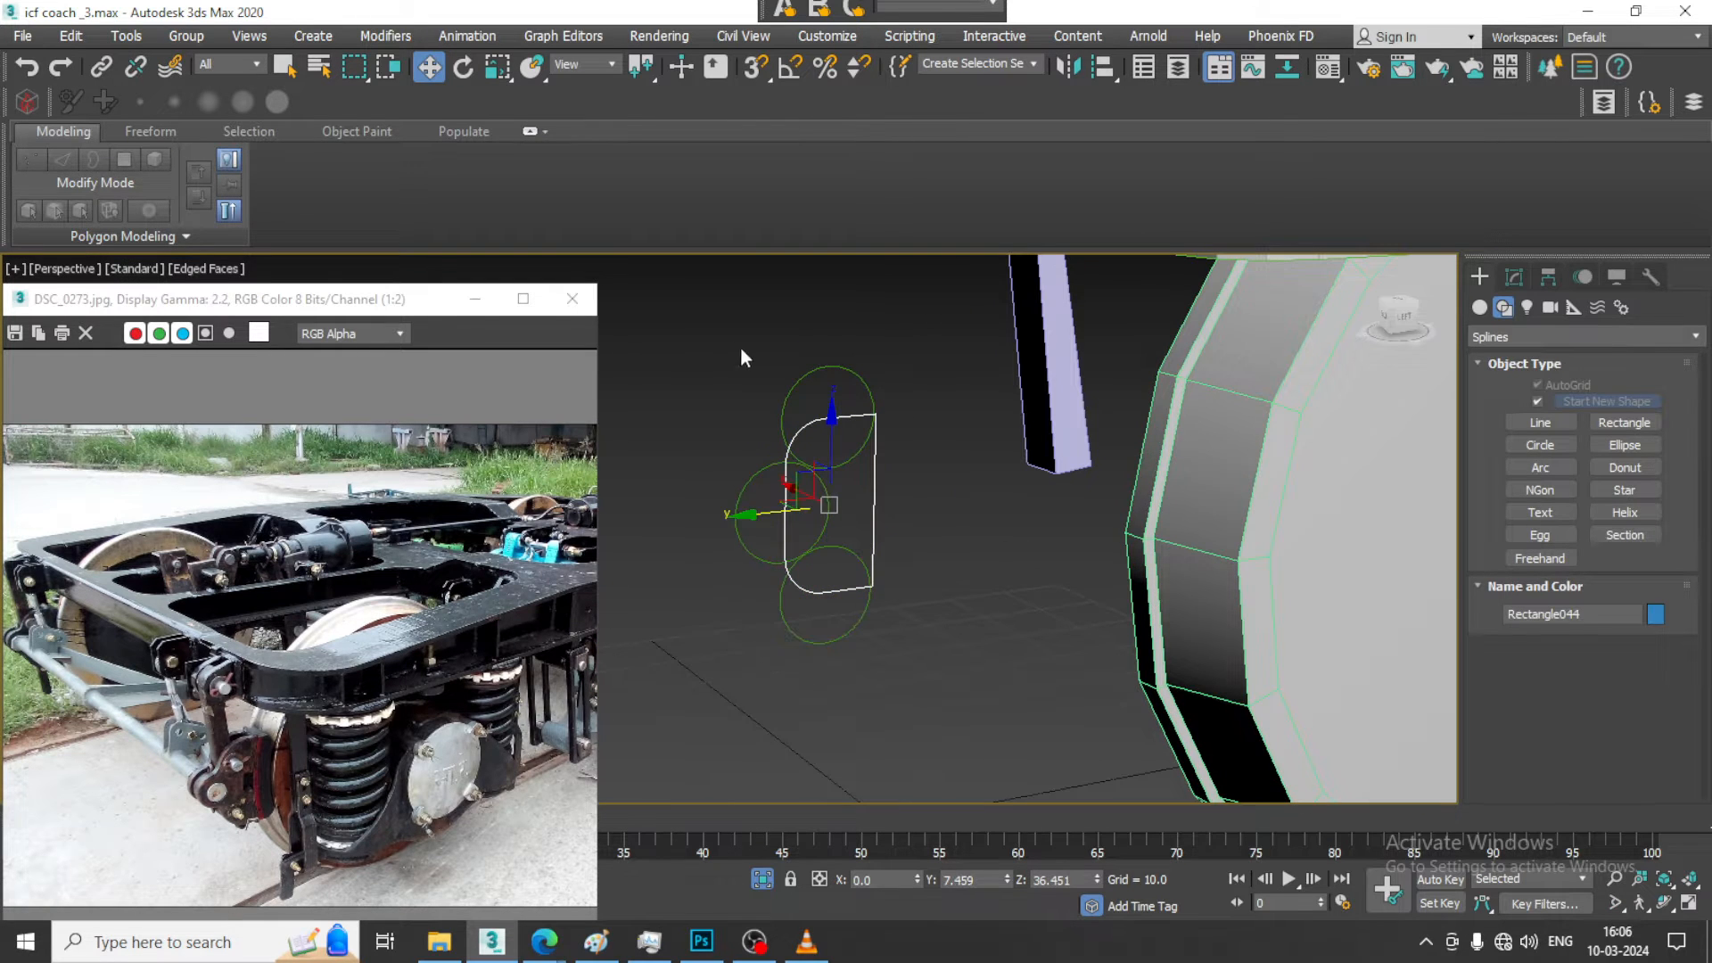
left_click_drag(897, 676, 896, 676)
right_click(843, 499)
mouse_move(976, 735)
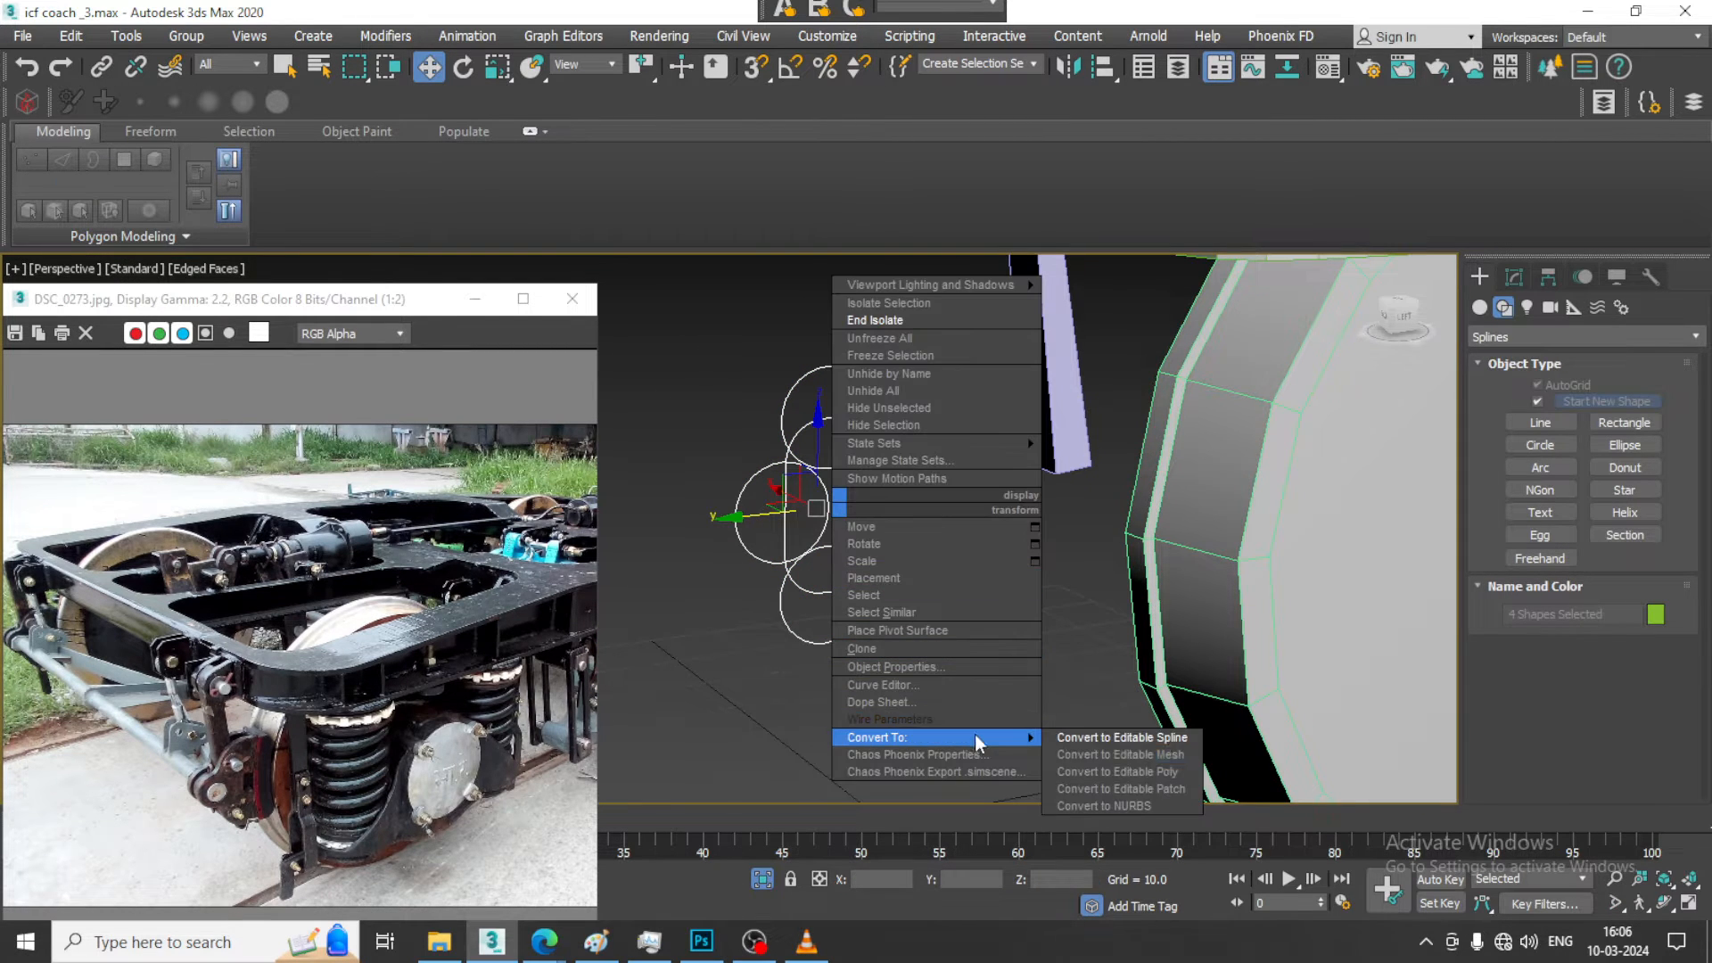
left_click(1151, 754)
left_click(916, 610)
Attach the three circles to the filleted rectangle as one spline object
left_click(873, 511)
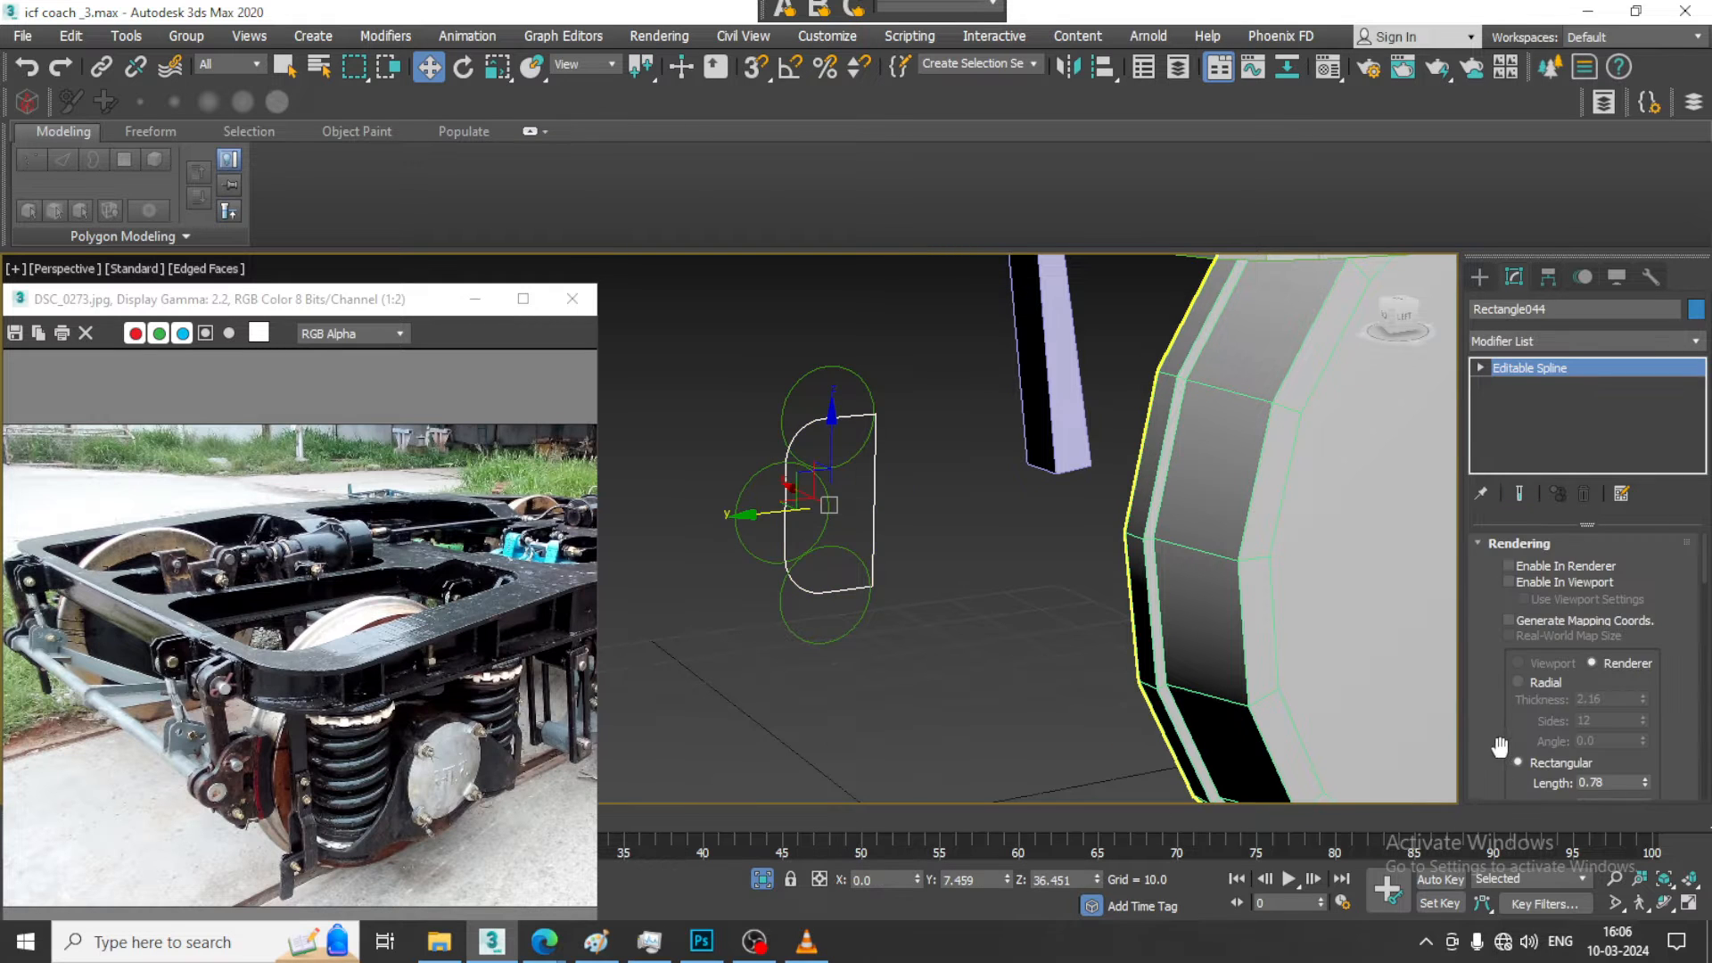
left_click_drag(1499, 747, 1463, 319)
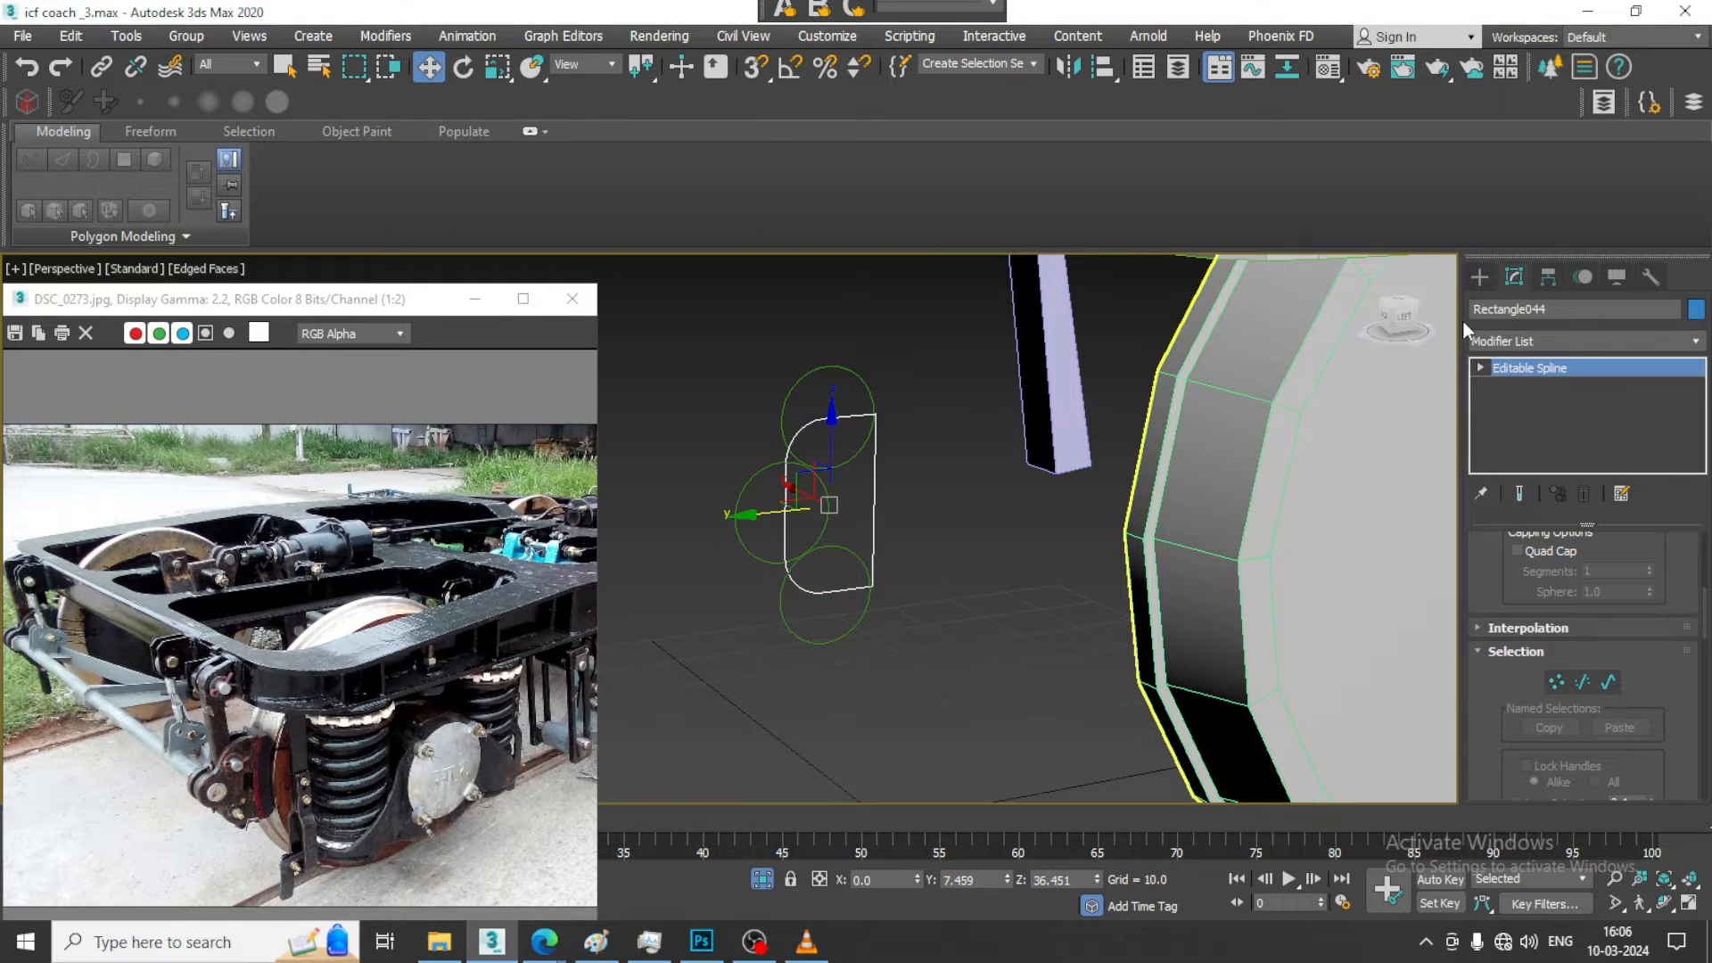
scroll(1489, 612, "down", 10)
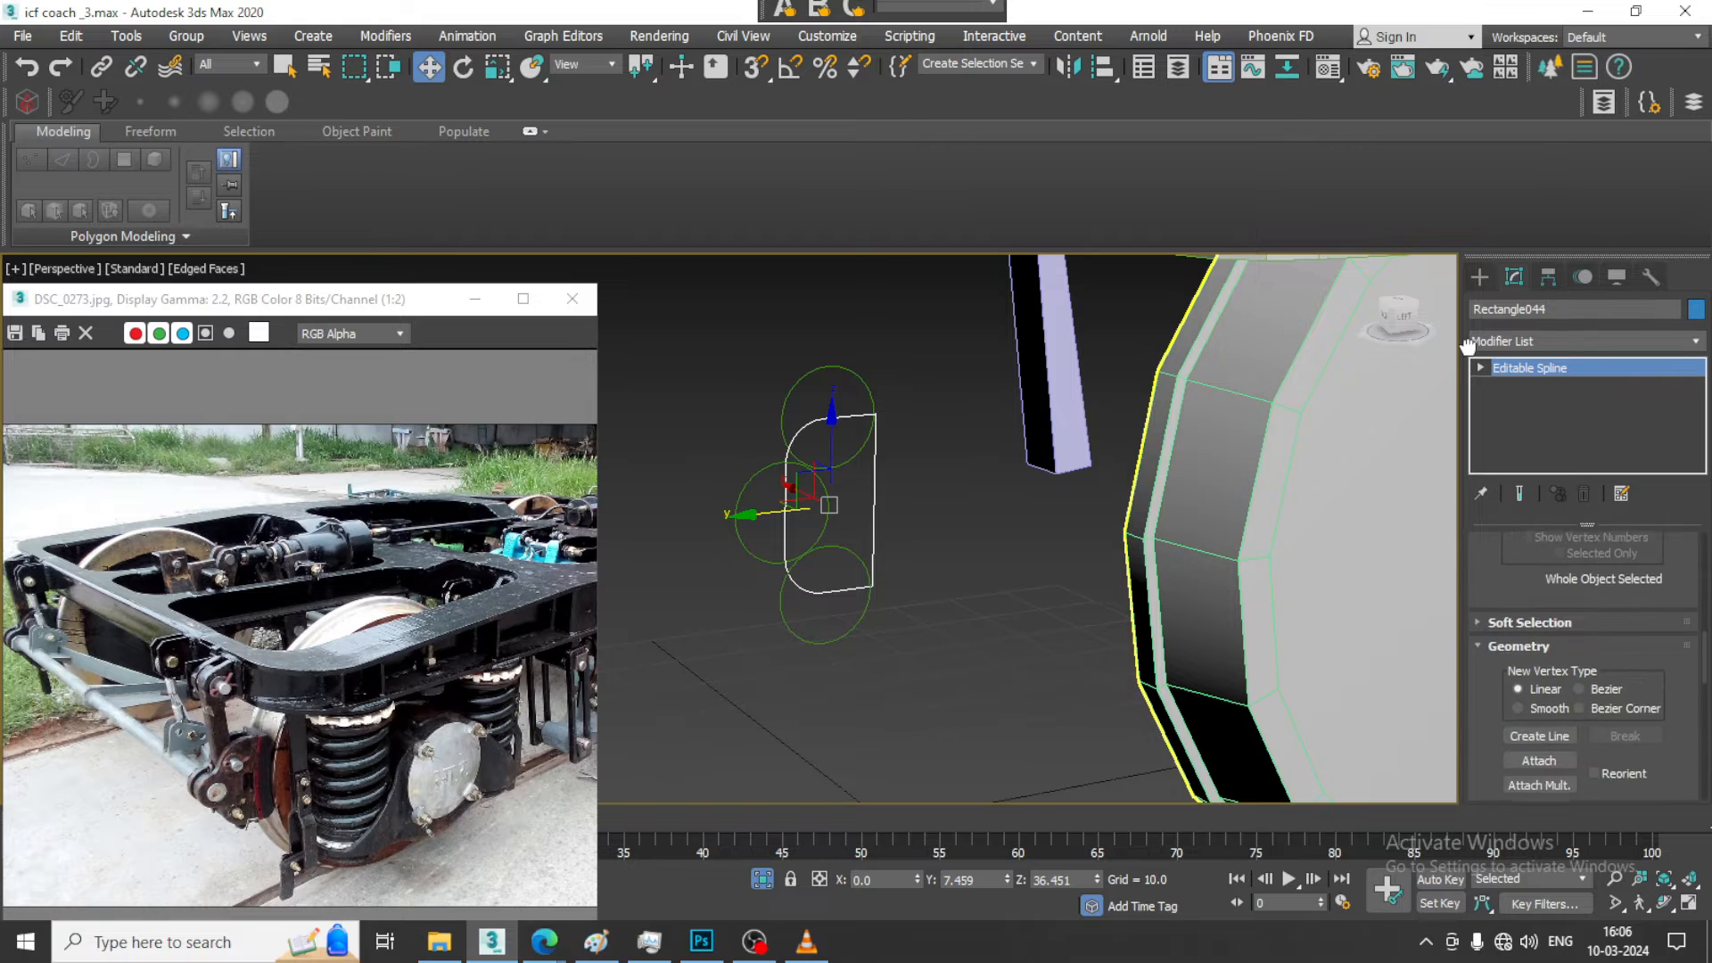
left_click(1523, 628)
left_click(859, 626)
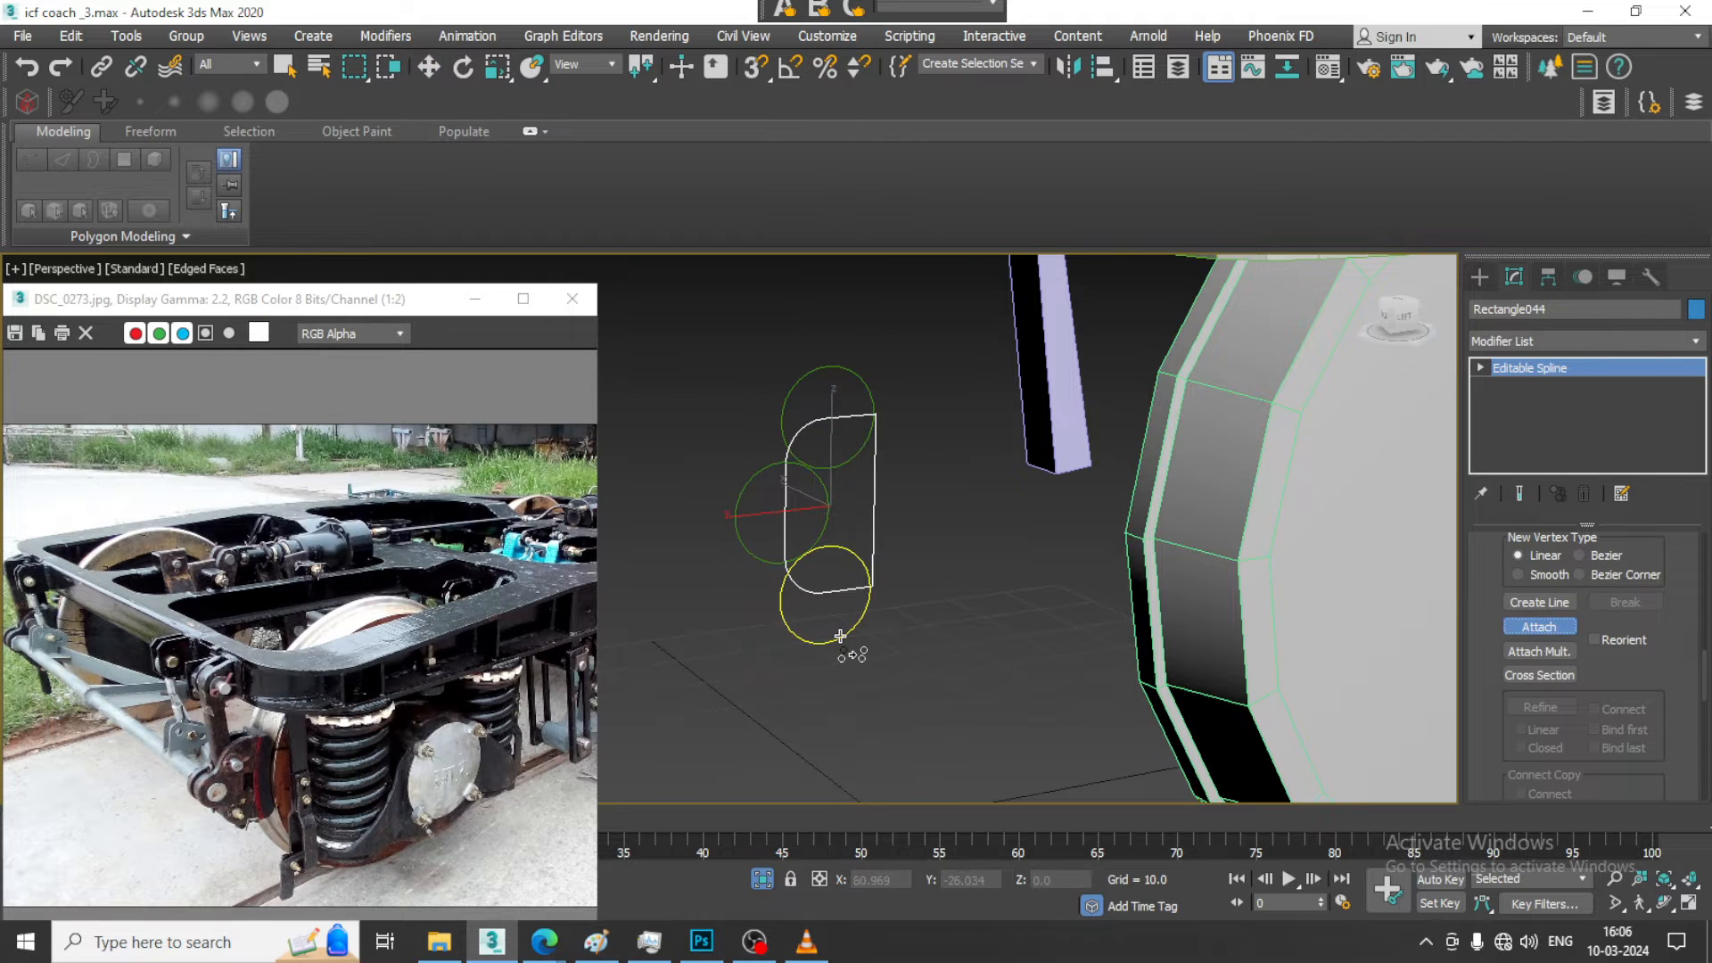
left_click(782, 560)
left_click(831, 369)
scroll(881, 460, "up", 5)
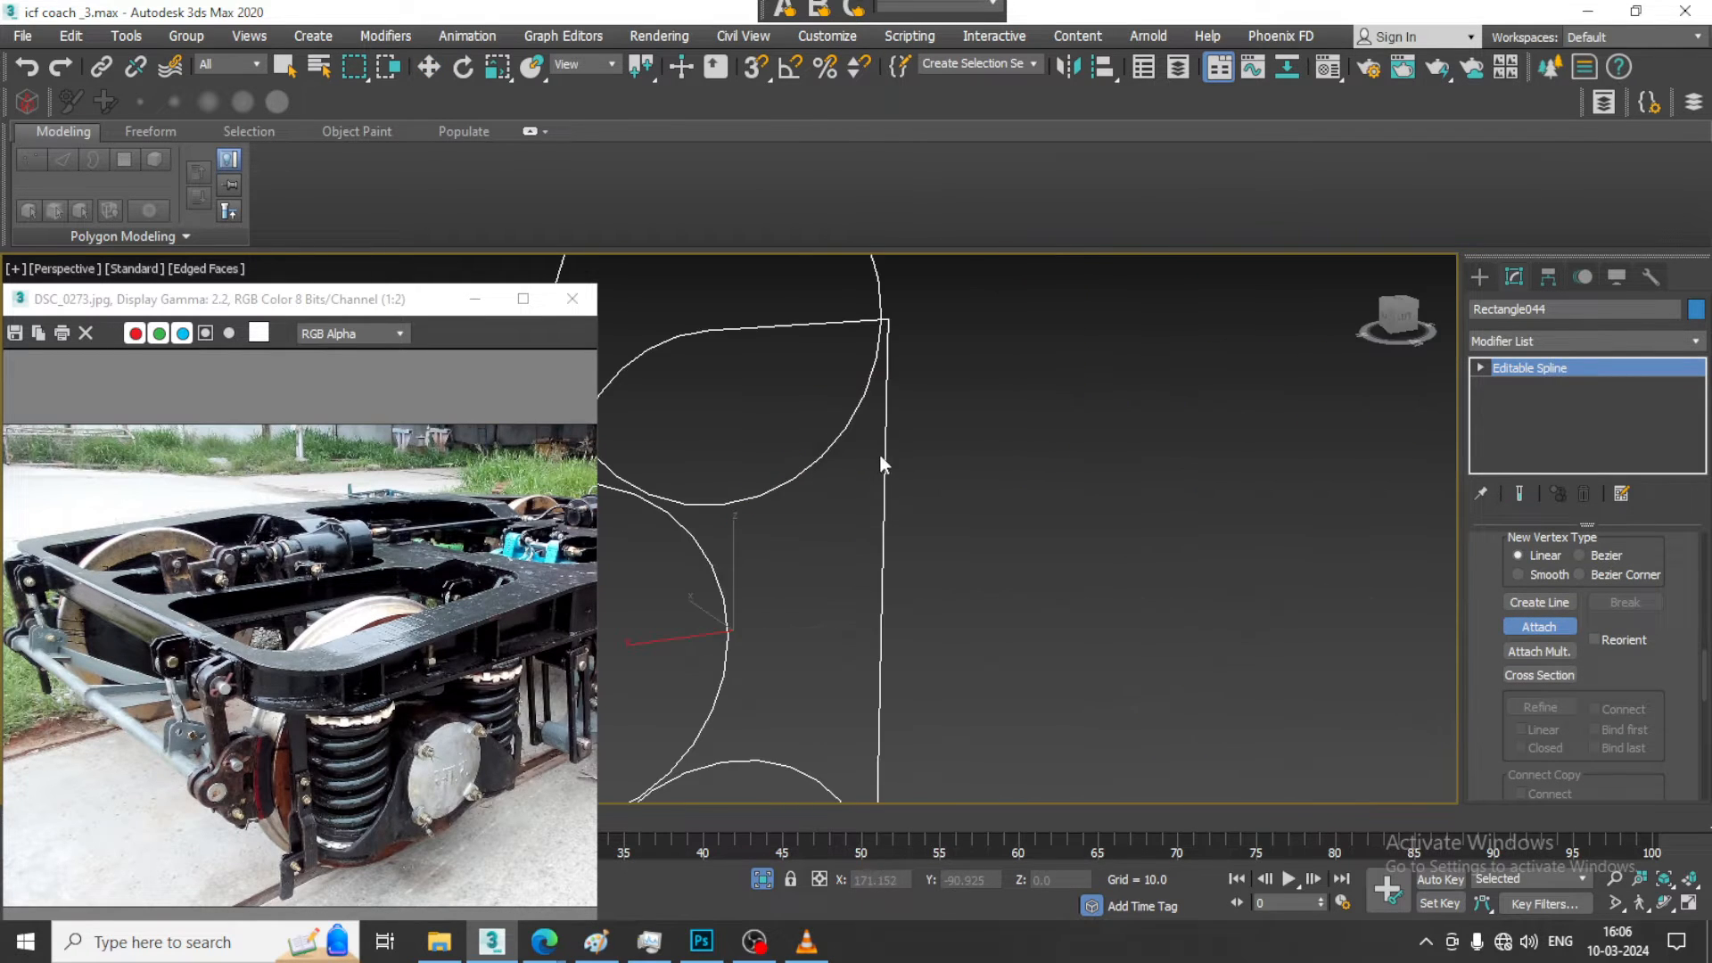
right_click(883, 463)
Merge the three circles with the rectangle spline into one outline using a Boolean union
left_click(1481, 368)
left_click(1519, 423)
scroll(1132, 553, "down", 5)
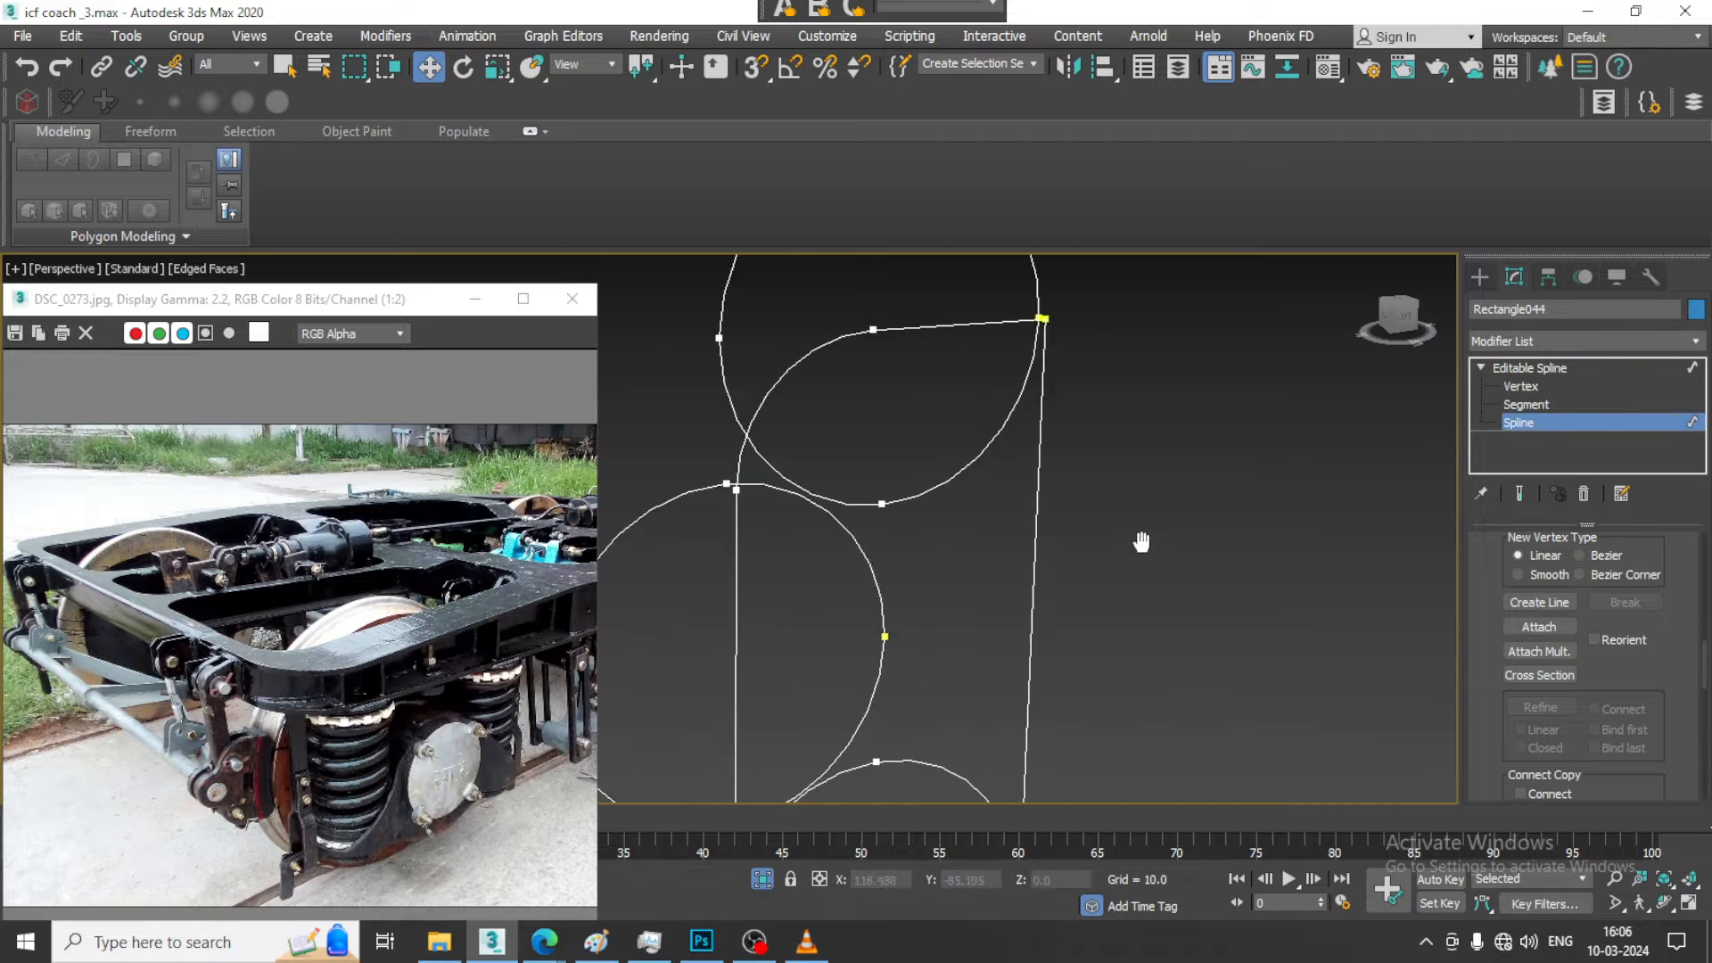
middle_click_drag(1128, 578, 1118, 469)
scroll(1516, 745, "down", 10)
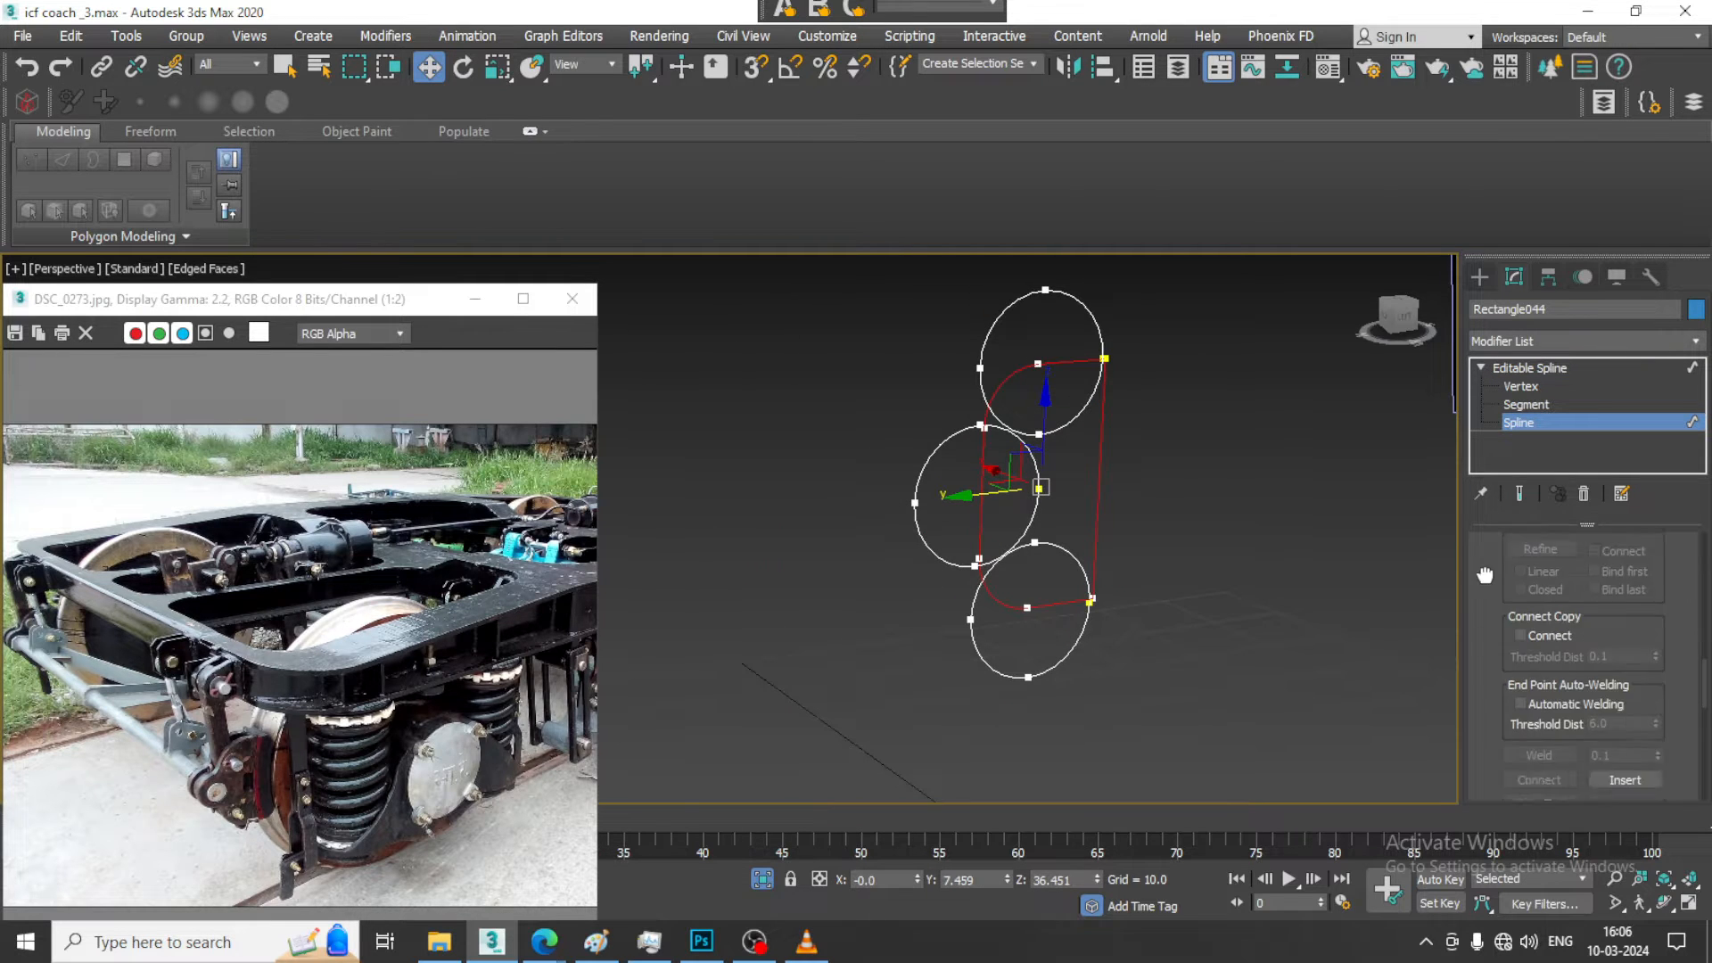
left_click(1537, 720)
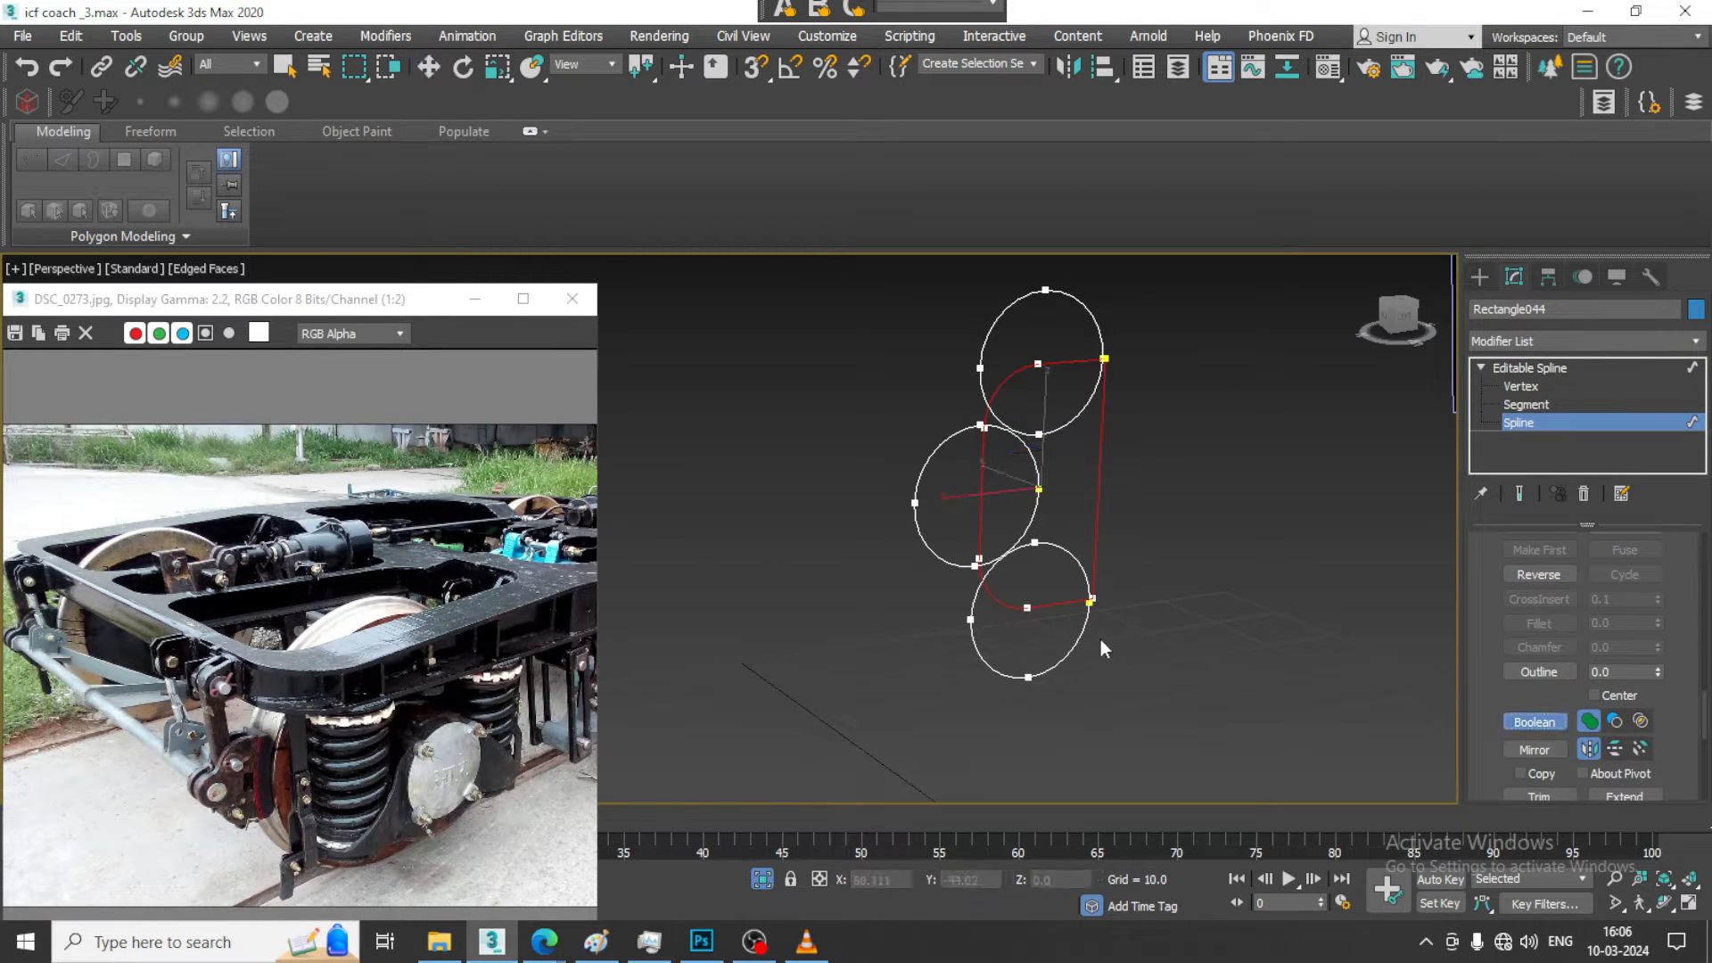
left_click(1063, 661)
left_click(939, 557)
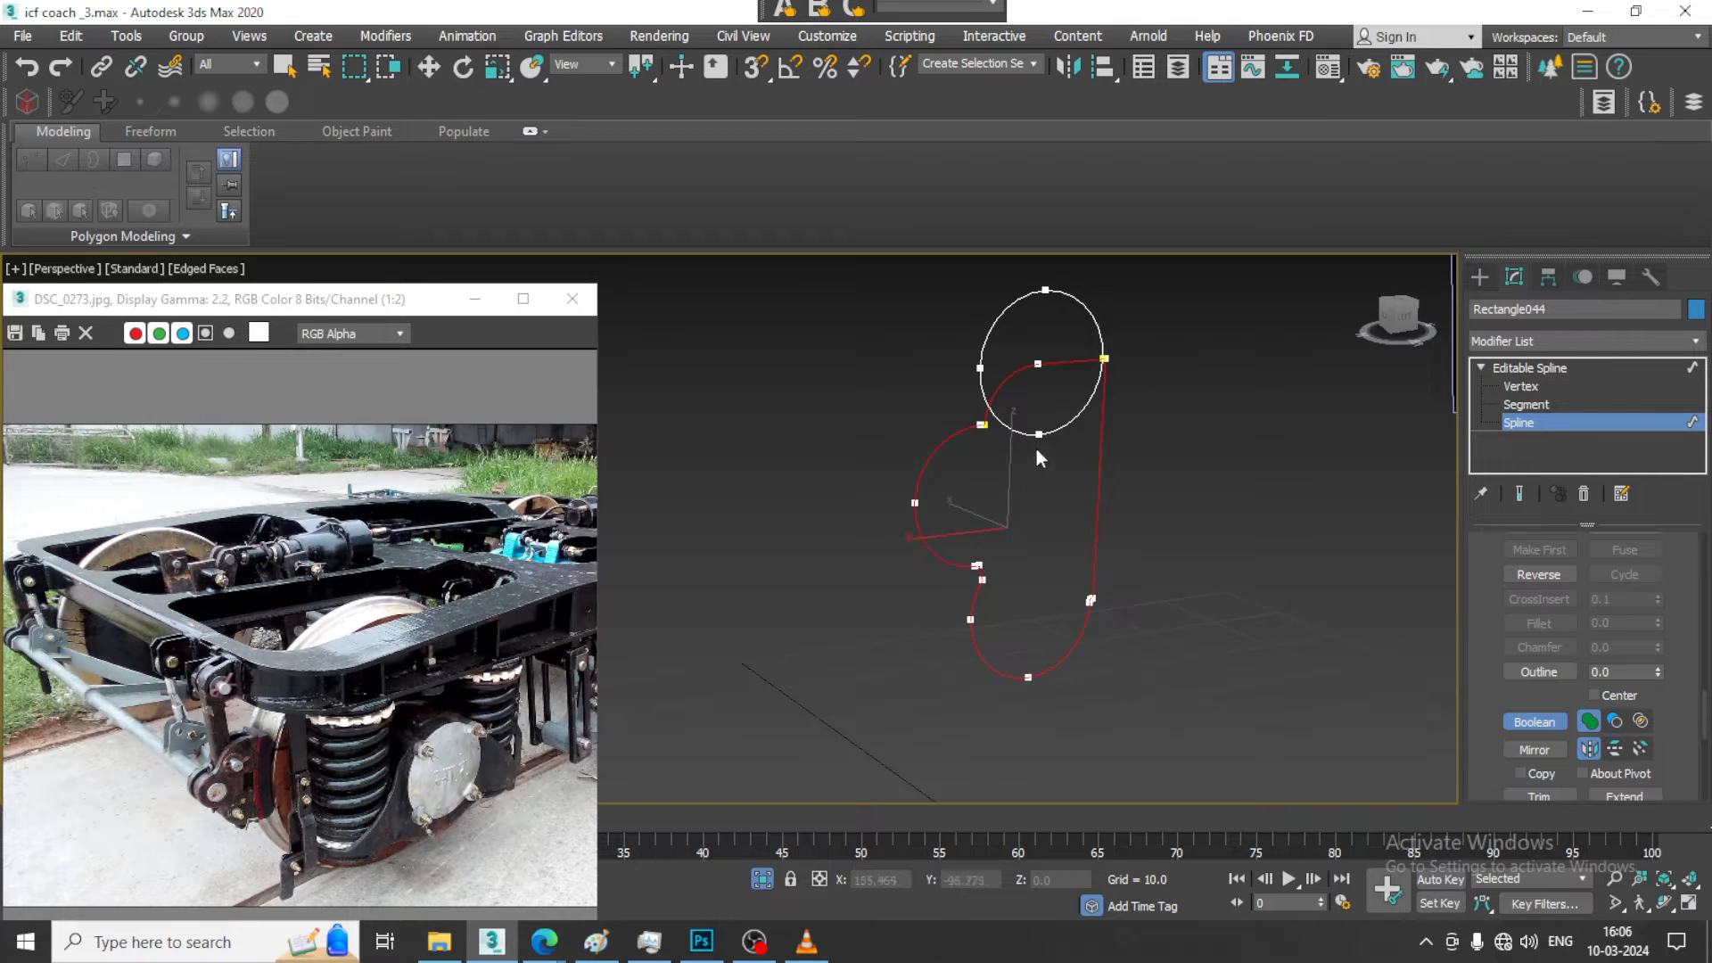
left_click(1056, 429)
scroll(1059, 428, "down", 5)
right_click(1061, 441)
Move the vertices at both ends of the outline's straight edge slightly toward the wheel and leave vertex editing
mouse_move(1063, 443)
middle_mouse_down("alt")
mouse_move(1086, 490)
mouse_move(1061, 446)
mouse_move(1040, 453)
middle_mouse_up("alt")
scroll(1062, 446, "up", 5)
key("1")
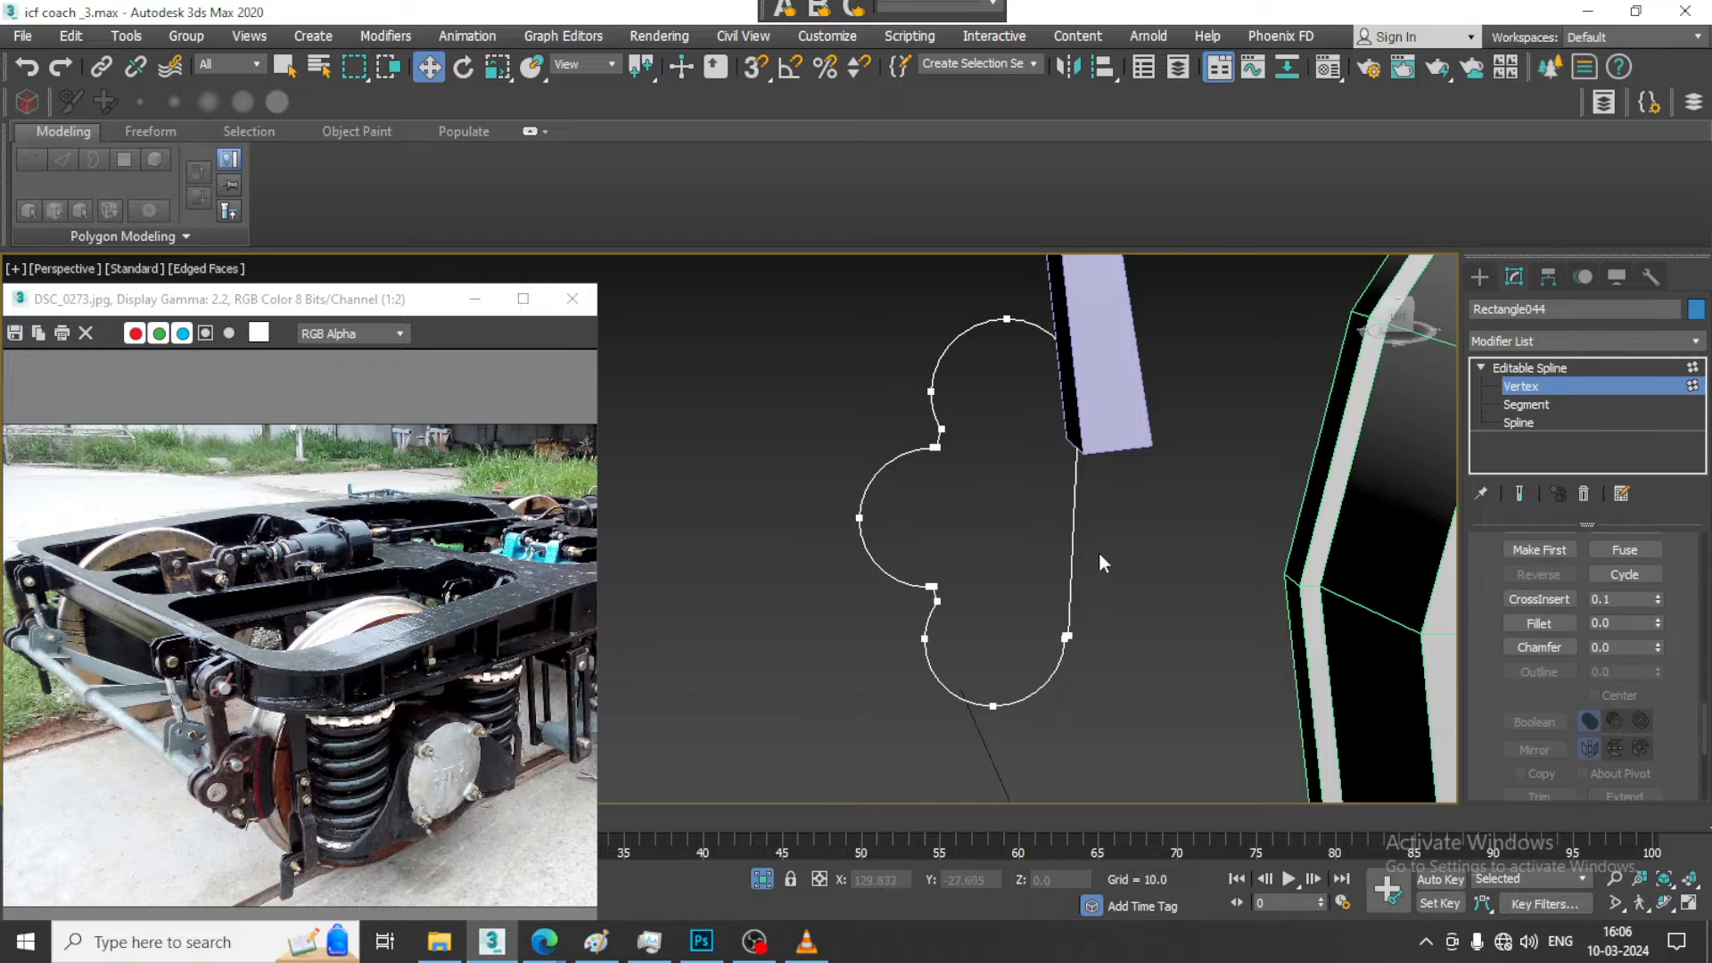
middle_click_drag(1098, 553, 1073, 515, "alt")
left_click_drag(1083, 671, 1081, 669)
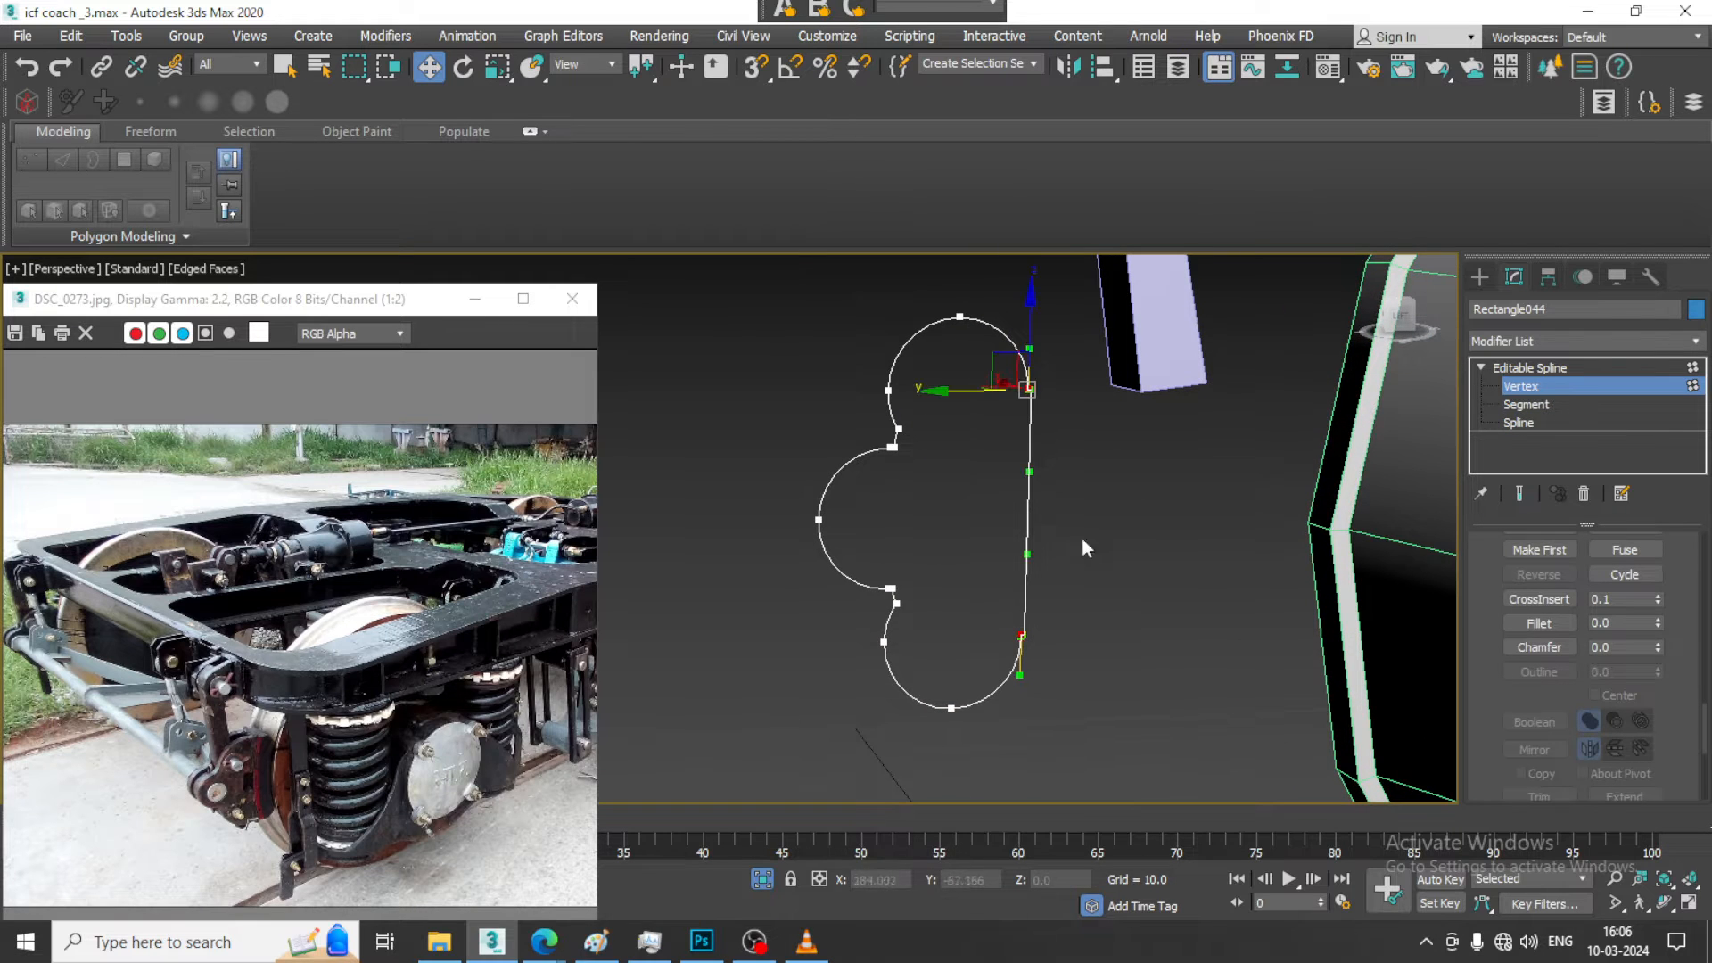
left_click_drag(961, 390, 994, 393)
middle_click_drag(994, 393, 1066, 391, "alt")
left_click(1593, 363)
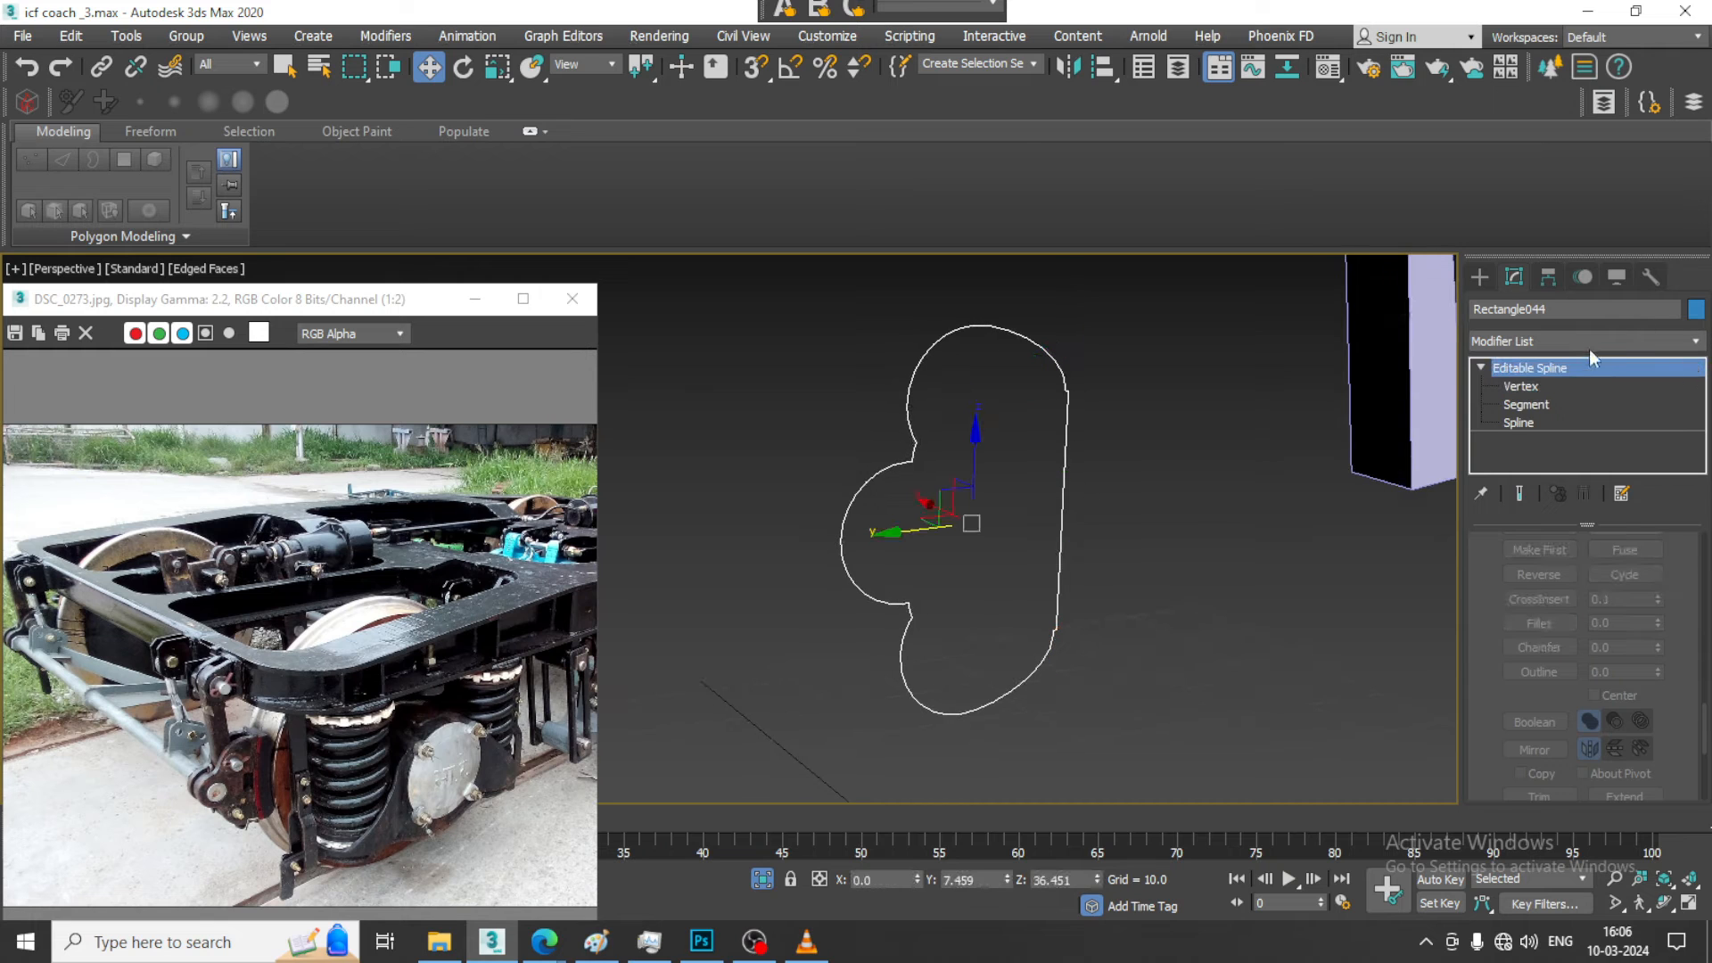
Extrude the merged lobed outline into a solid plate with an amount of 3.5
left_click(1589, 344)
type("ex")
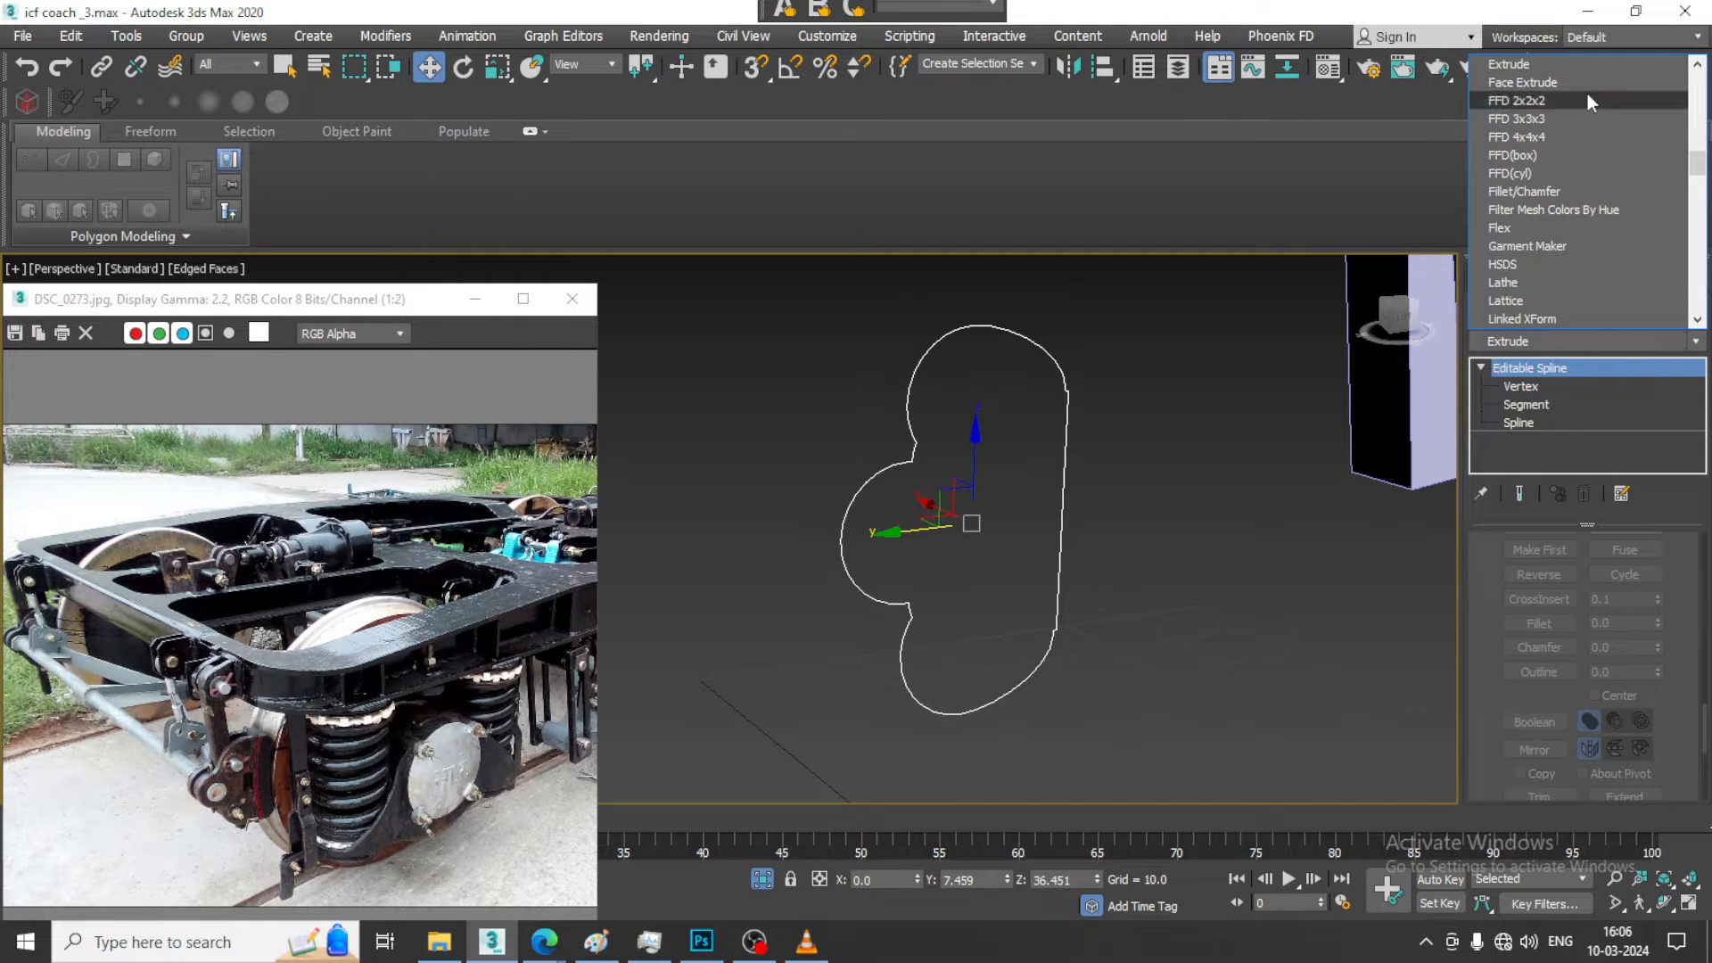
left_click(1582, 67)
middle_click_drag(967, 538, 1527, 613, "alt")
scroll(1668, 566, "up", 2)
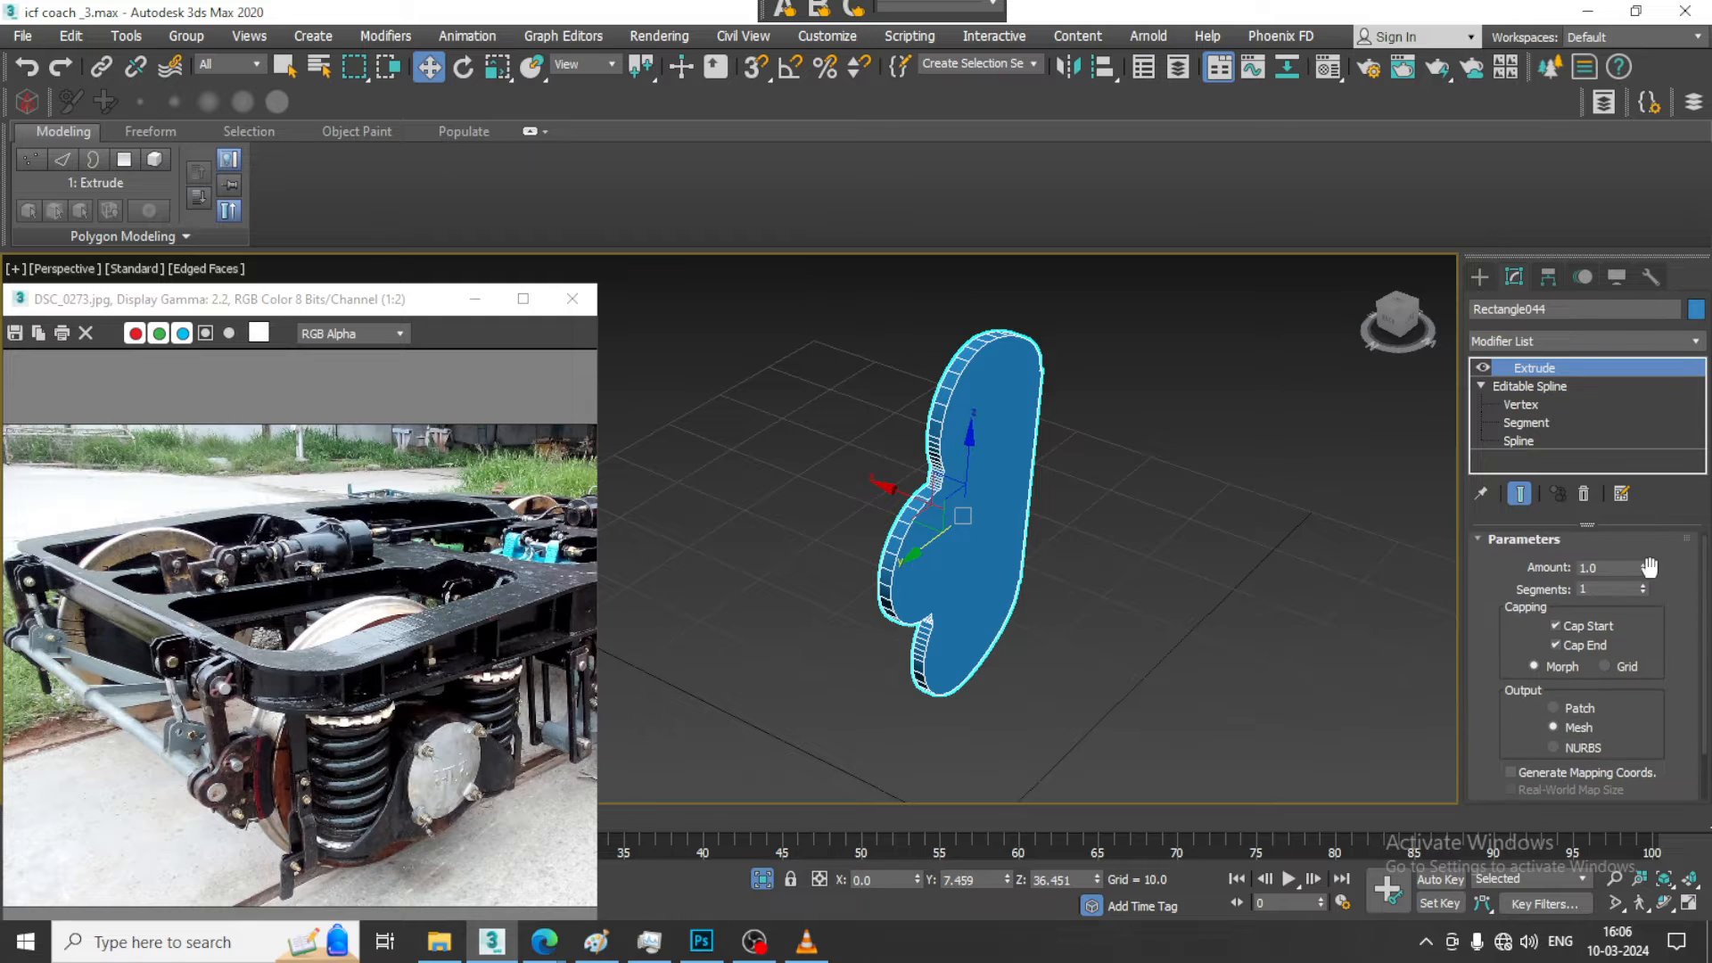
left_click_drag(1643, 567, 1644, 562)
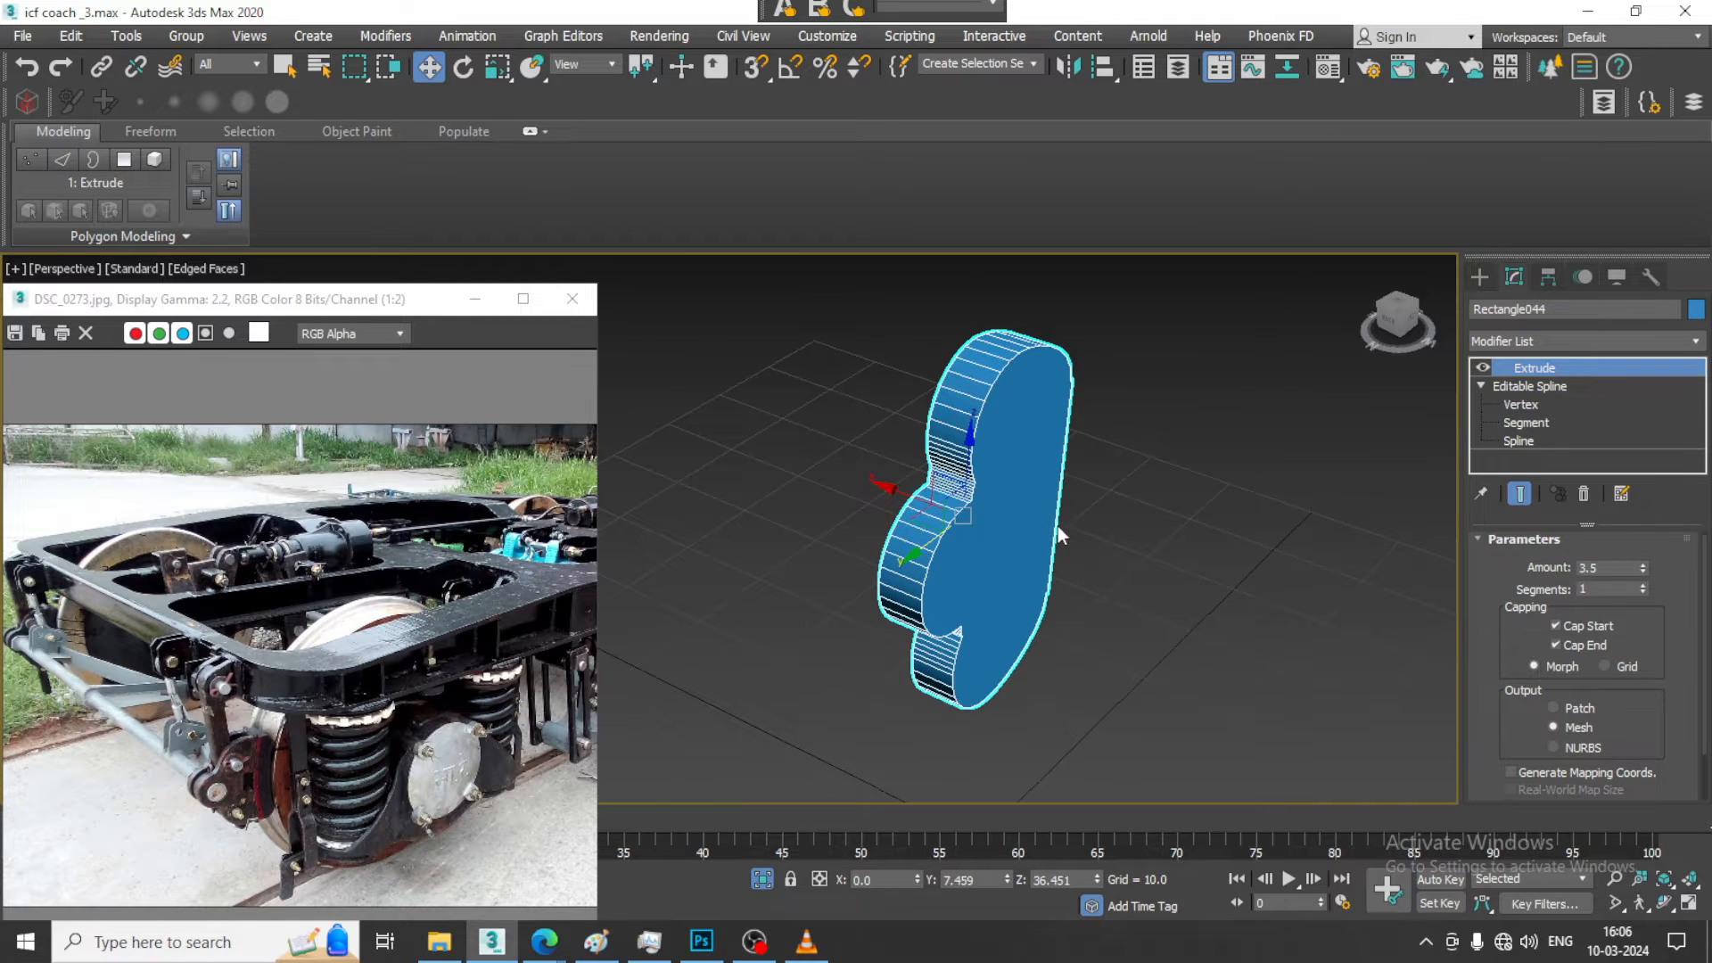
Move the lobed plate along X beneath the hanging arm and scale it down uniformly to about 87 percent
scroll(1059, 530, "down", 3)
middle_click_drag(1059, 530, 923, 482, "alt")
left_click_drag(764, 459, 1106, 540)
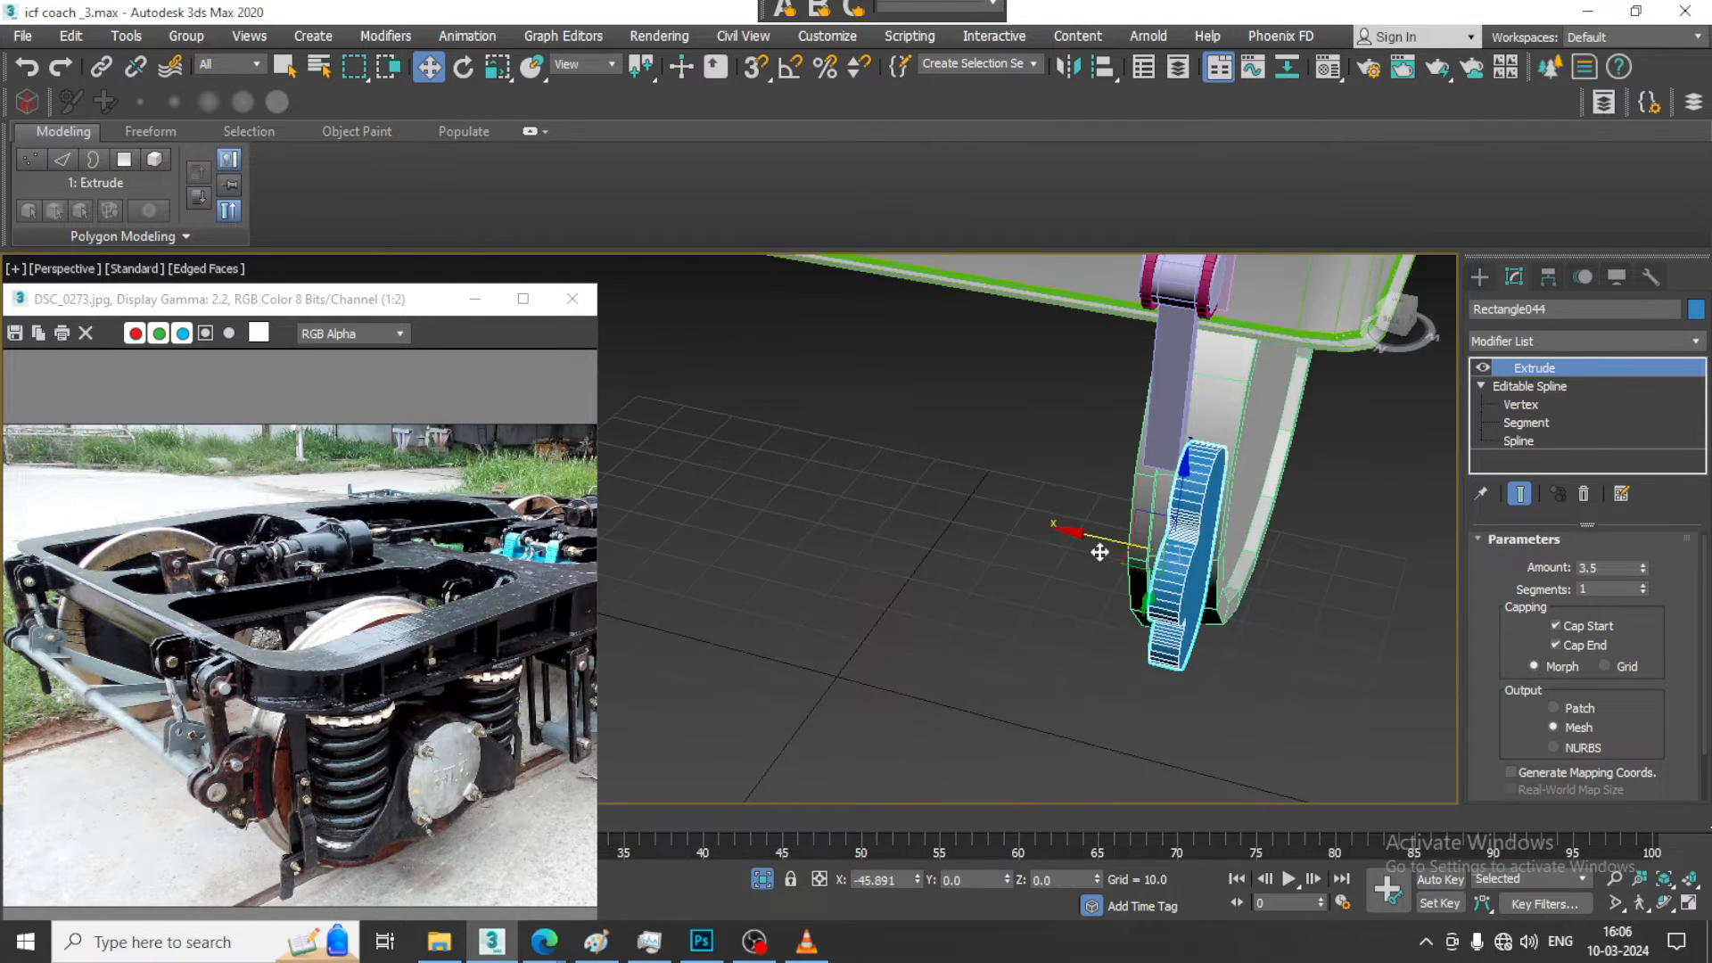
mouse_move(1106, 539)
middle_mouse_down("alt")
mouse_move(1070, 500)
mouse_move(1133, 534)
middle_mouse_up("alt")
scroll(1124, 531, "up", 3)
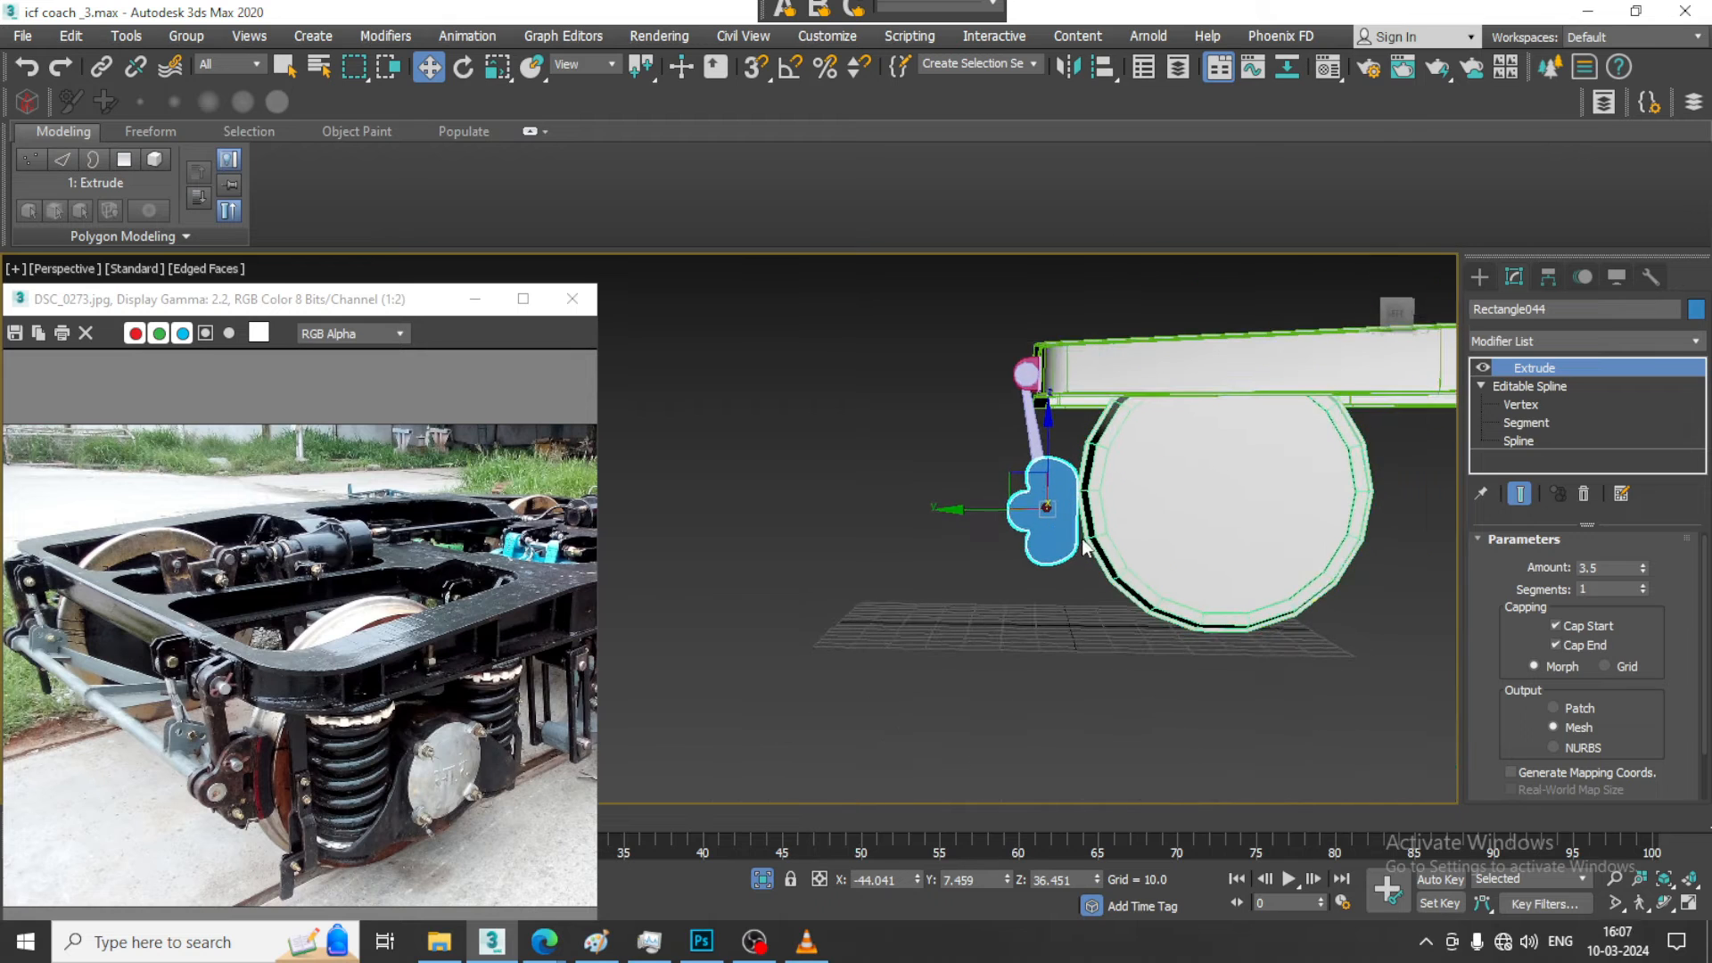
key("r")
left_click_drag(1035, 490, 1040, 506)
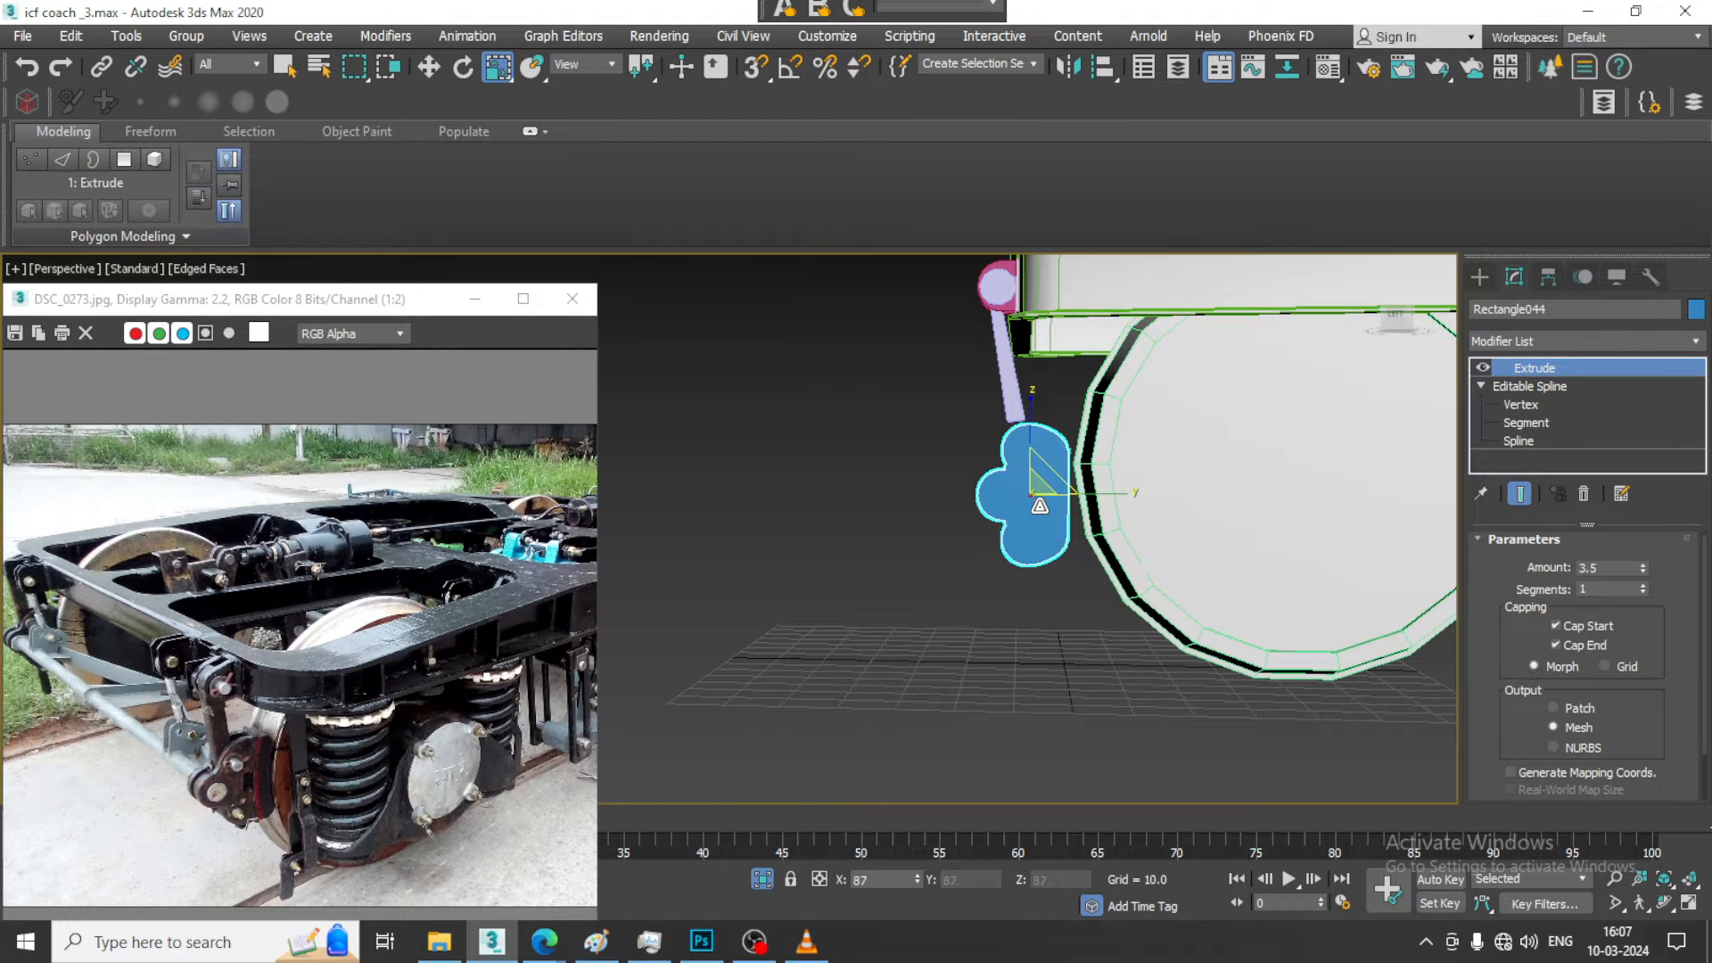
Move the plate up against the wheel rim, raise it slightly, and shift it sideways to one side of the arm
scroll(1048, 500, "up", 4)
key("w")
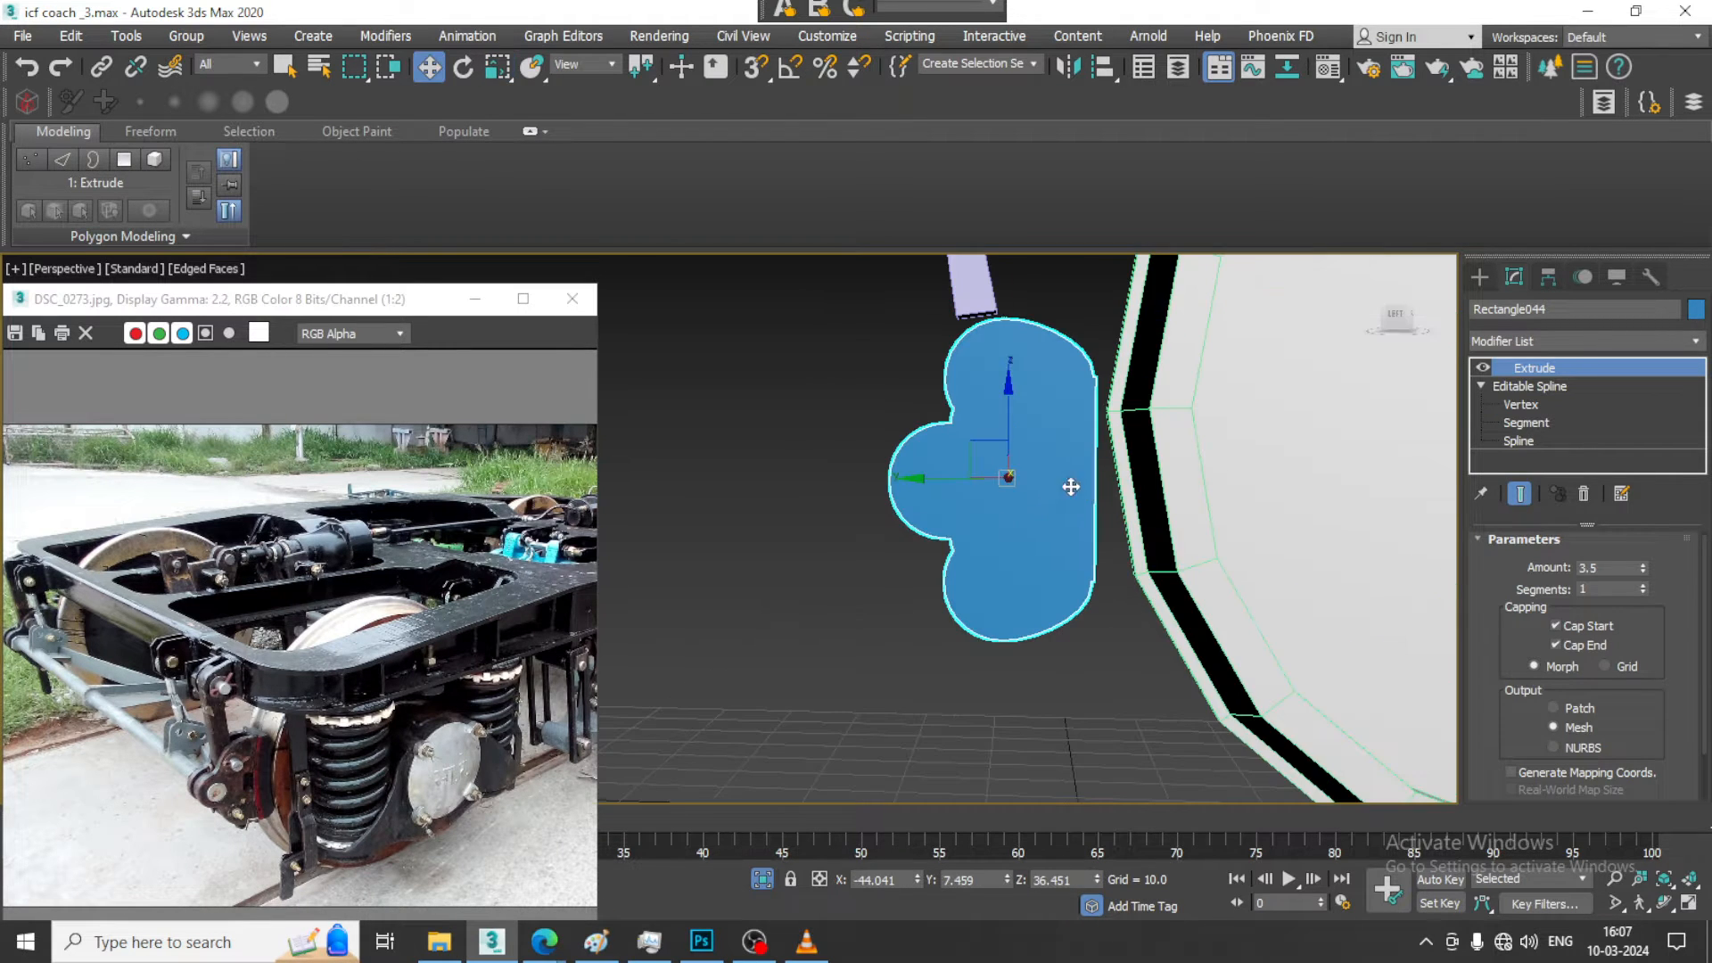
left_click_drag(953, 482, 1007, 480)
middle_click_drag(1005, 466, 1030, 477, "alt")
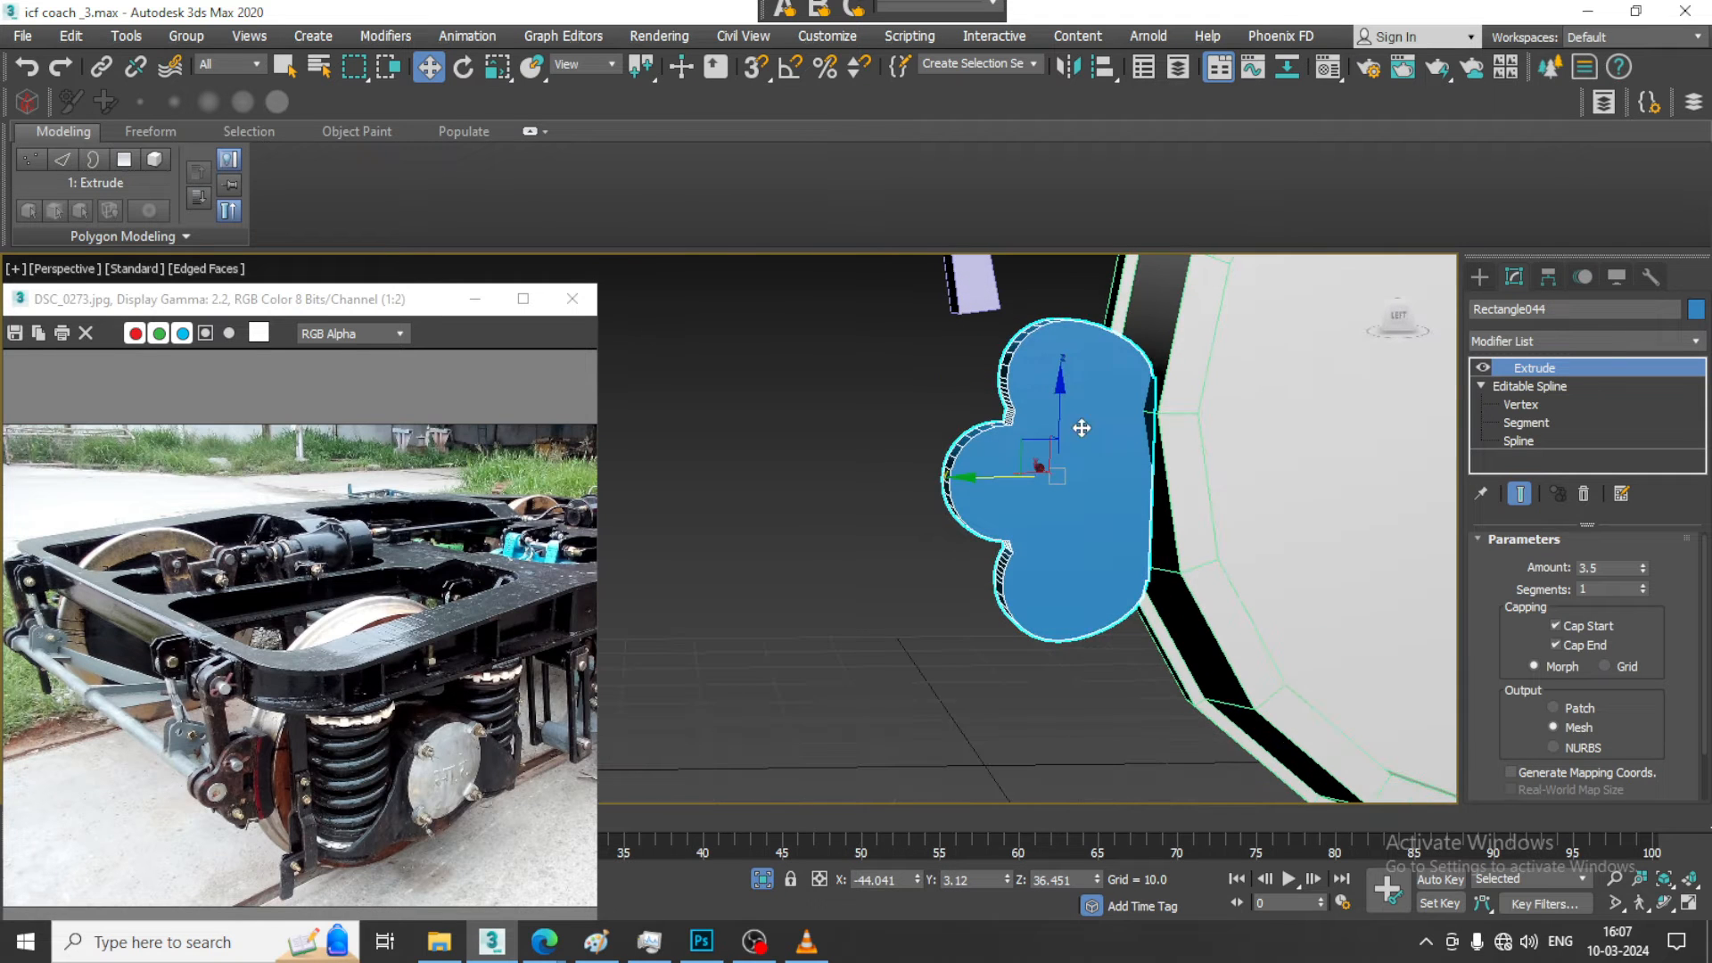
left_click_drag(1060, 413, 1058, 392)
middle_click_drag(1058, 392, 1105, 435, "alt")
left_click_drag(965, 437, 1001, 439)
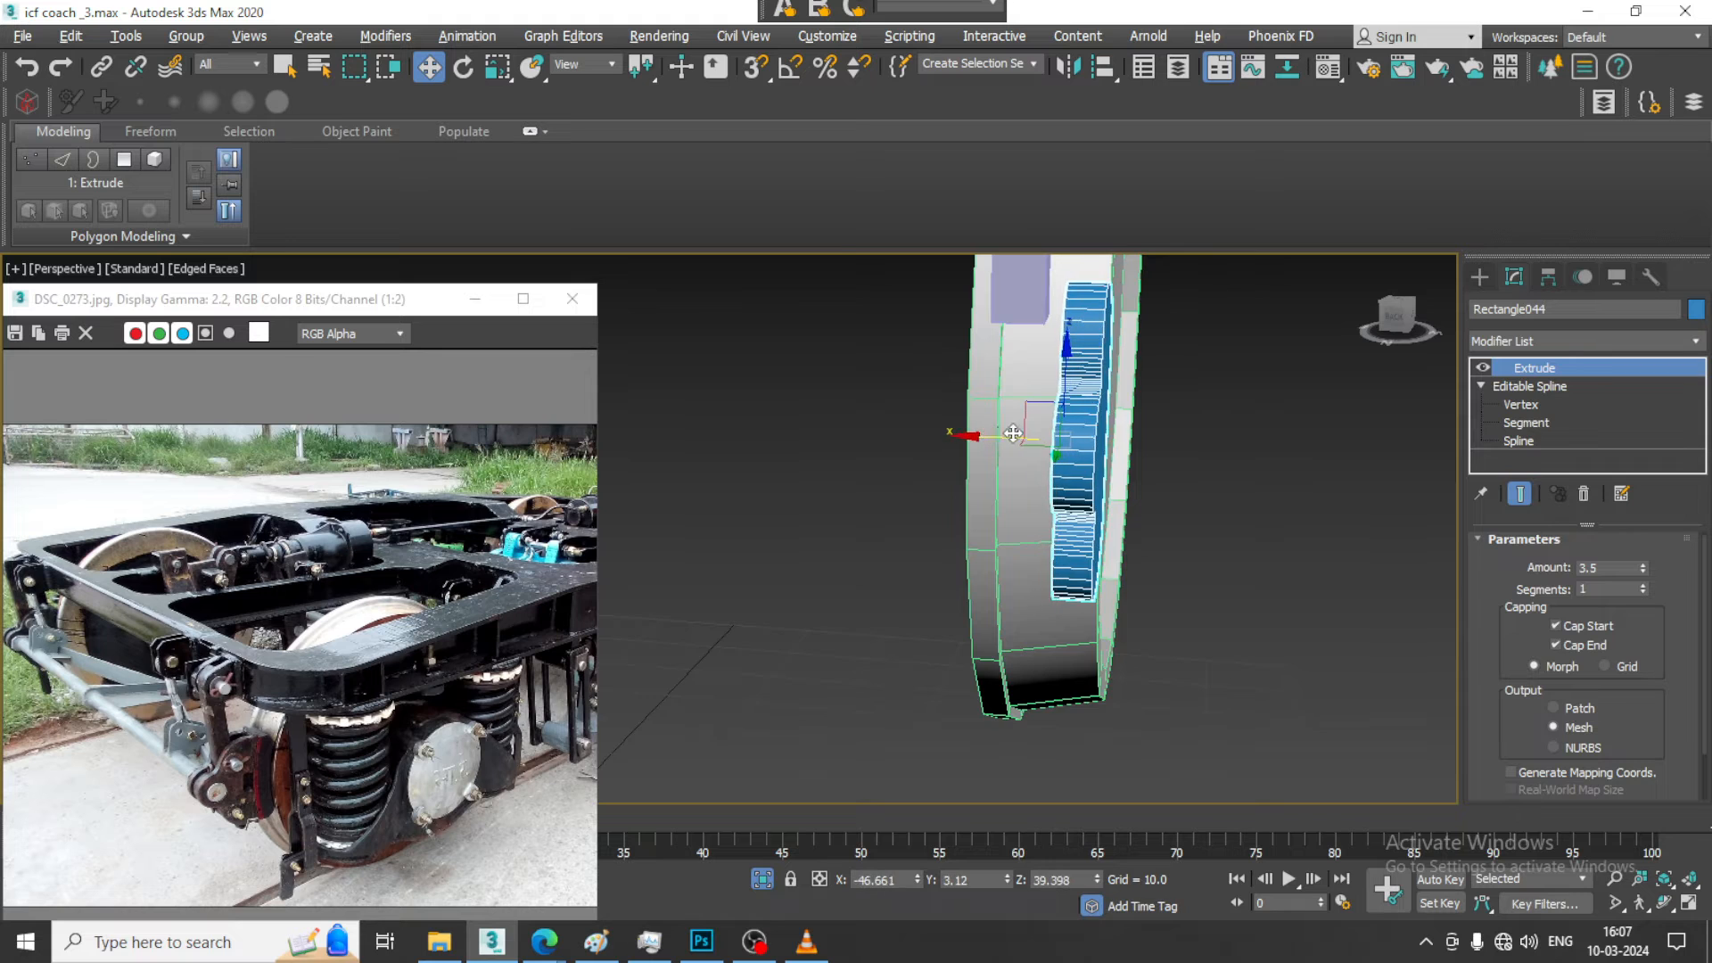
middle_click_drag(990, 440, 1084, 435, "alt")
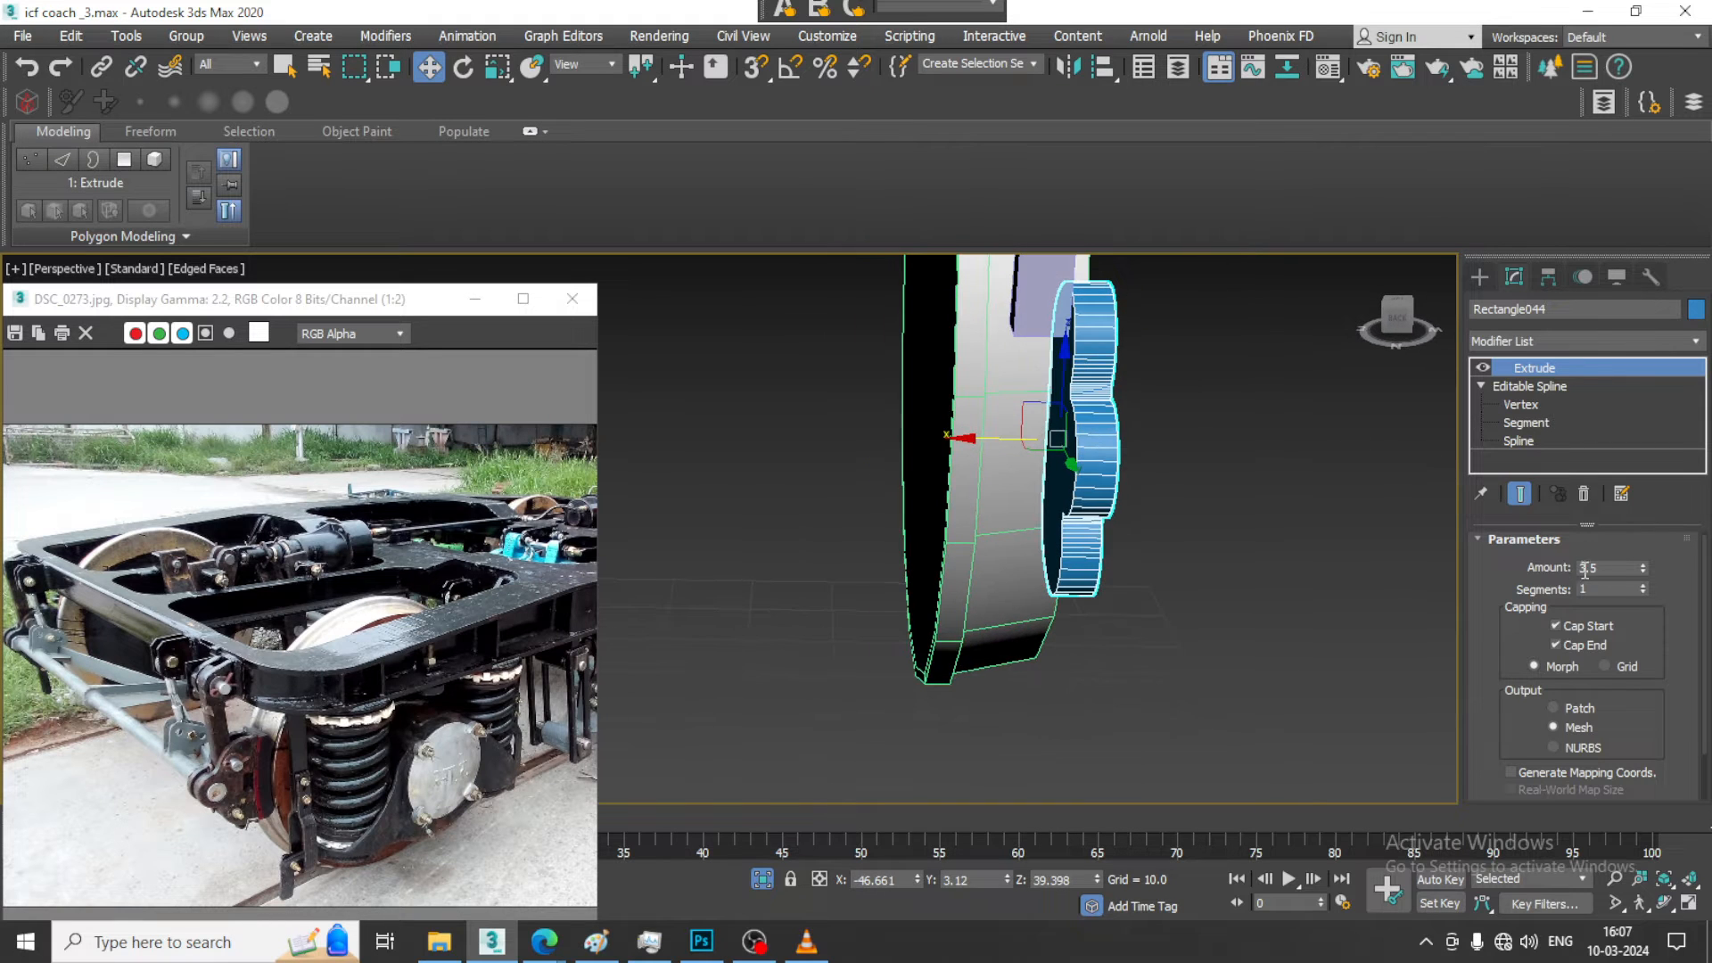
Reduce the plate's extrusion amount to 2.0 and adjust its sideways position beside the hanging arm
key("Return")
middle_click_drag(1098, 560, 1031, 524, "alt")
left_click_drag(987, 429, 1004, 432)
middle_click_drag(1004, 432, 1038, 433, "alt")
Copy the lobed plate along X to the opposite side of the hanging arm
left_click_drag(928, 443, 972, 496, "shift")
left_click(876, 569)
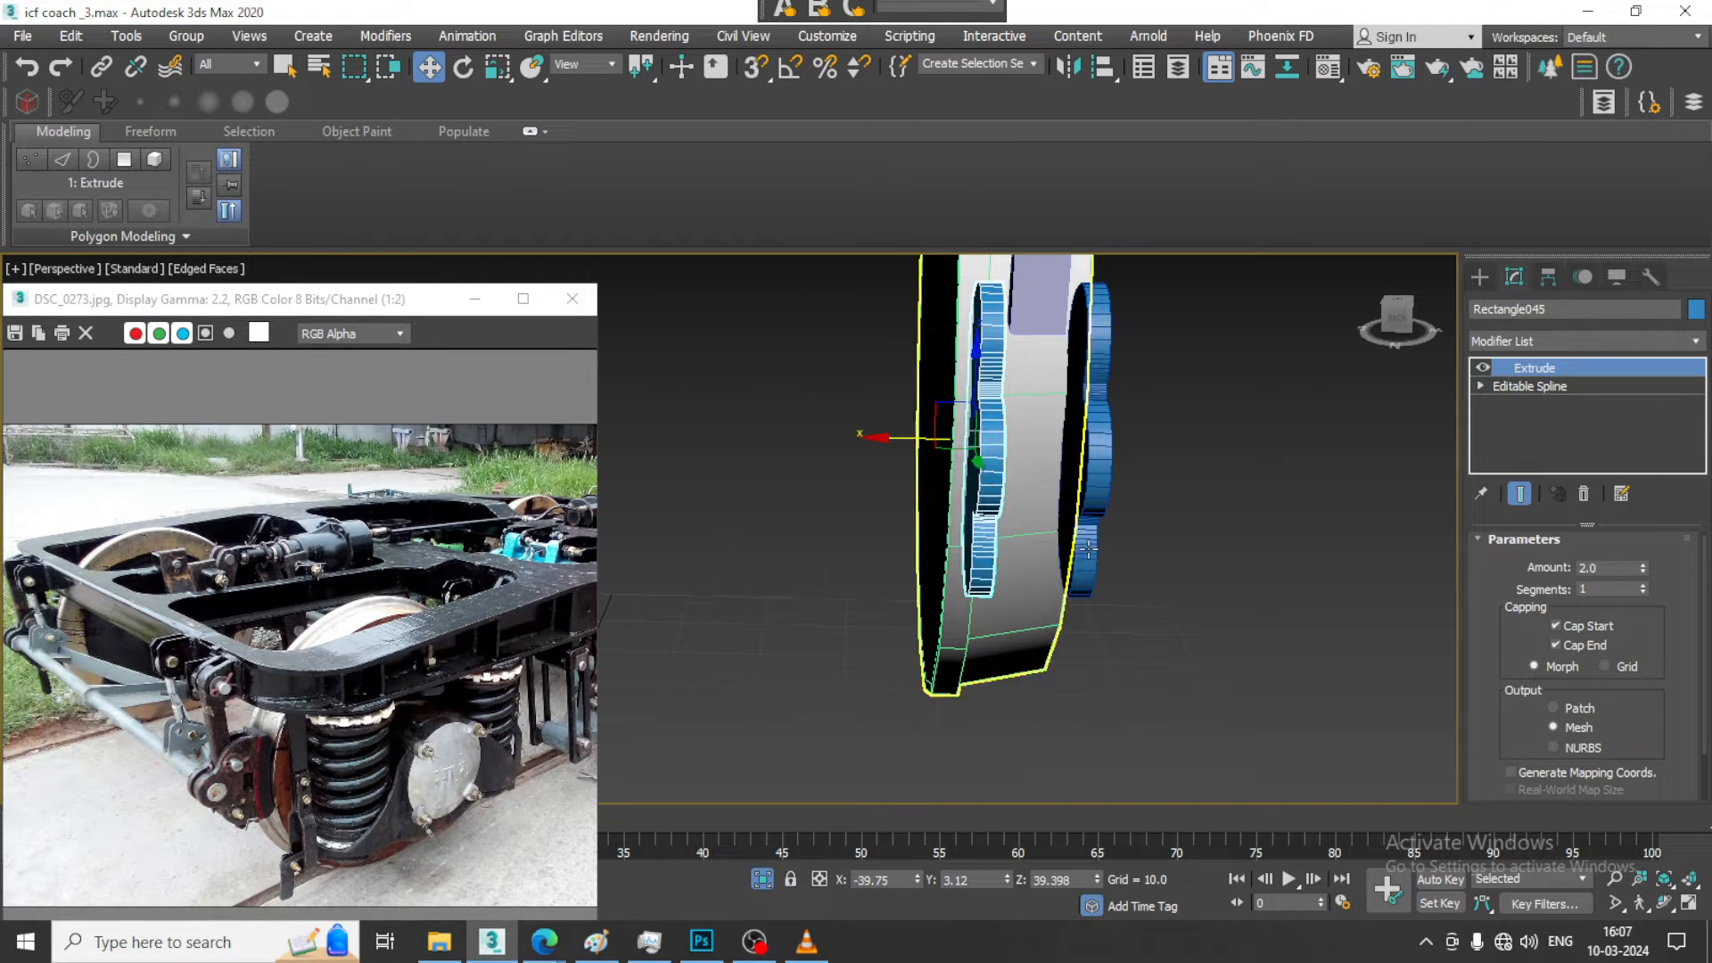
mouse_move(1026, 544)
middle_mouse_down("alt")
mouse_move(901, 524)
mouse_move(951, 508)
mouse_move(1001, 543)
middle_mouse_up("alt")
scroll(952, 508, "down", 4)
scroll(951, 508, "down", 3)
scroll(971, 473, "up", 5)
Move the four lower-end vertices of the hanging arm down and toward the wheel so the arm reaches between the plates
left_click(1001, 543)
scroll(989, 589, "up", 3)
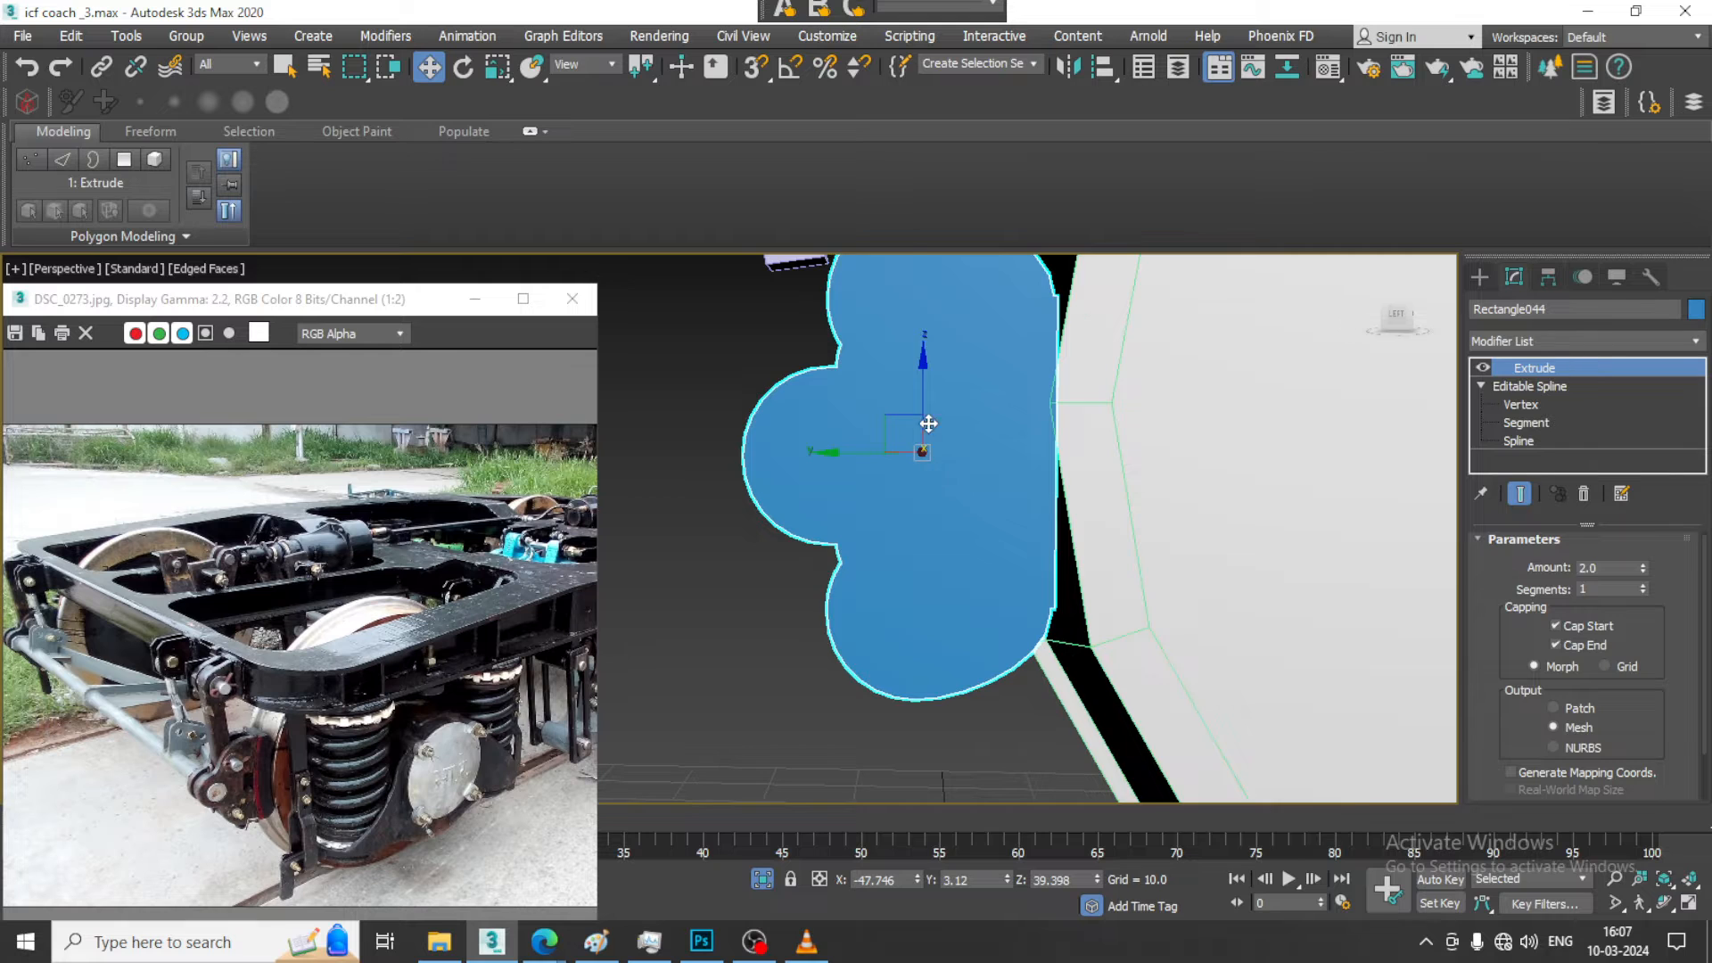
scroll(929, 424, "down", 4)
scroll(940, 470, "up", 2)
left_click(856, 390)
key("1")
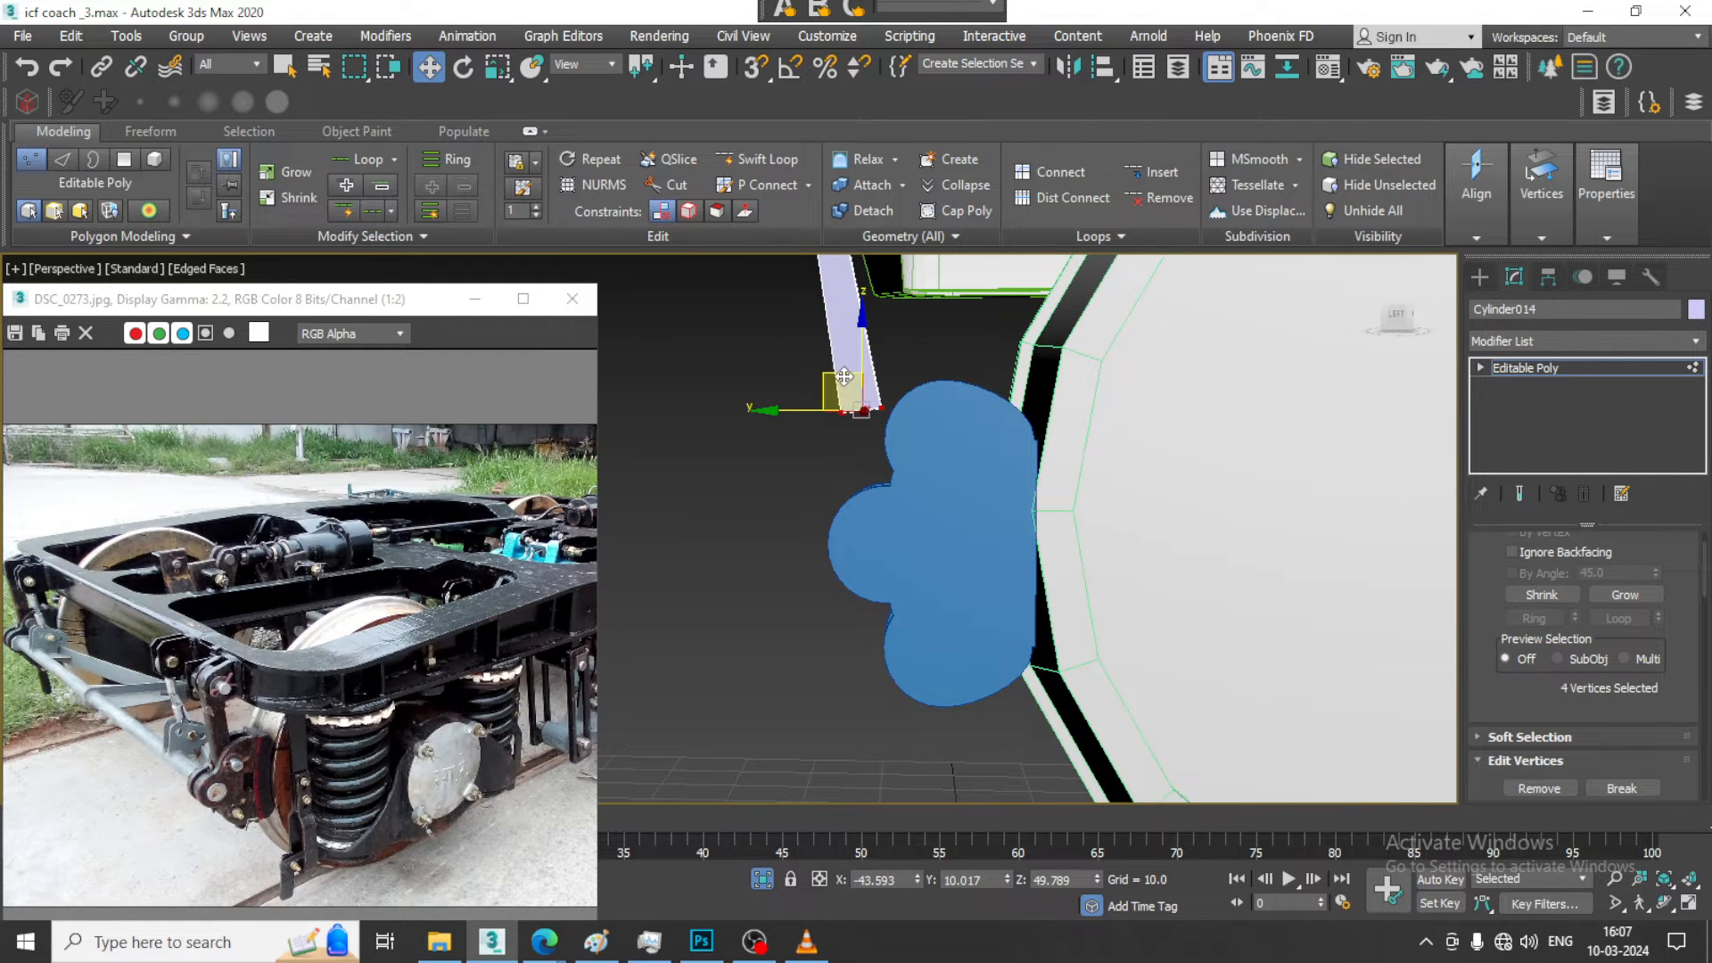
left_click_drag(845, 377, 883, 486)
scroll(904, 479, "down", 4)
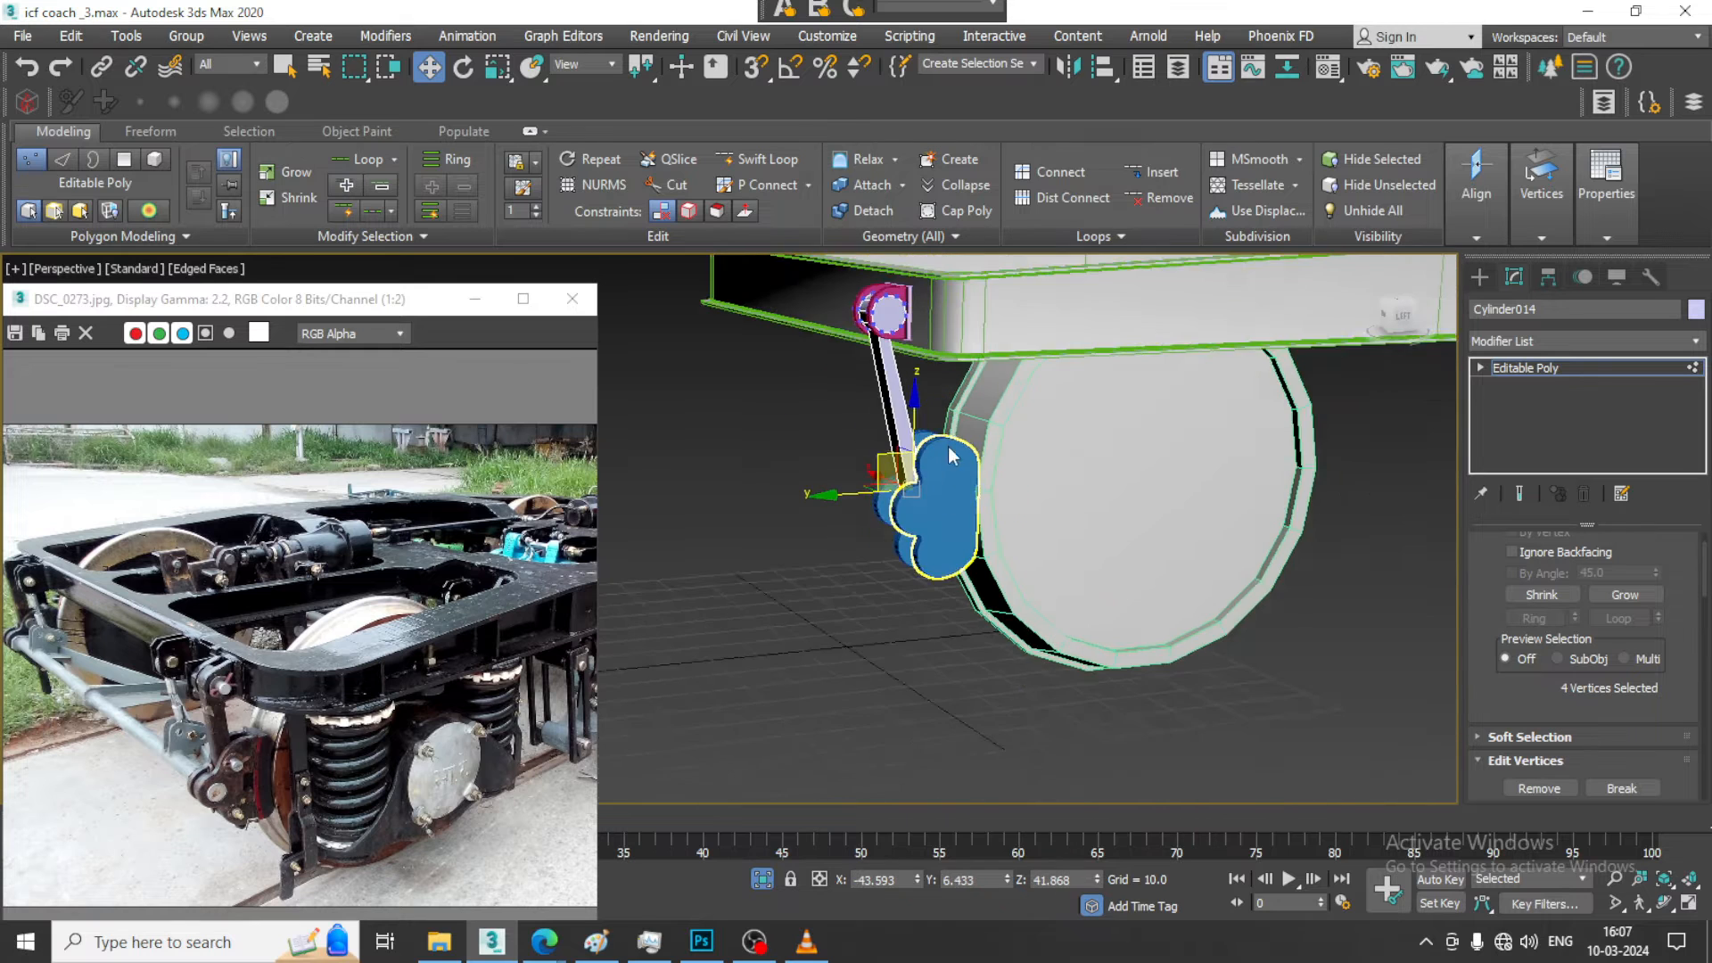
middle_click_drag(949, 451, 1077, 535, "alt")
scroll(1017, 518, "down", 4)
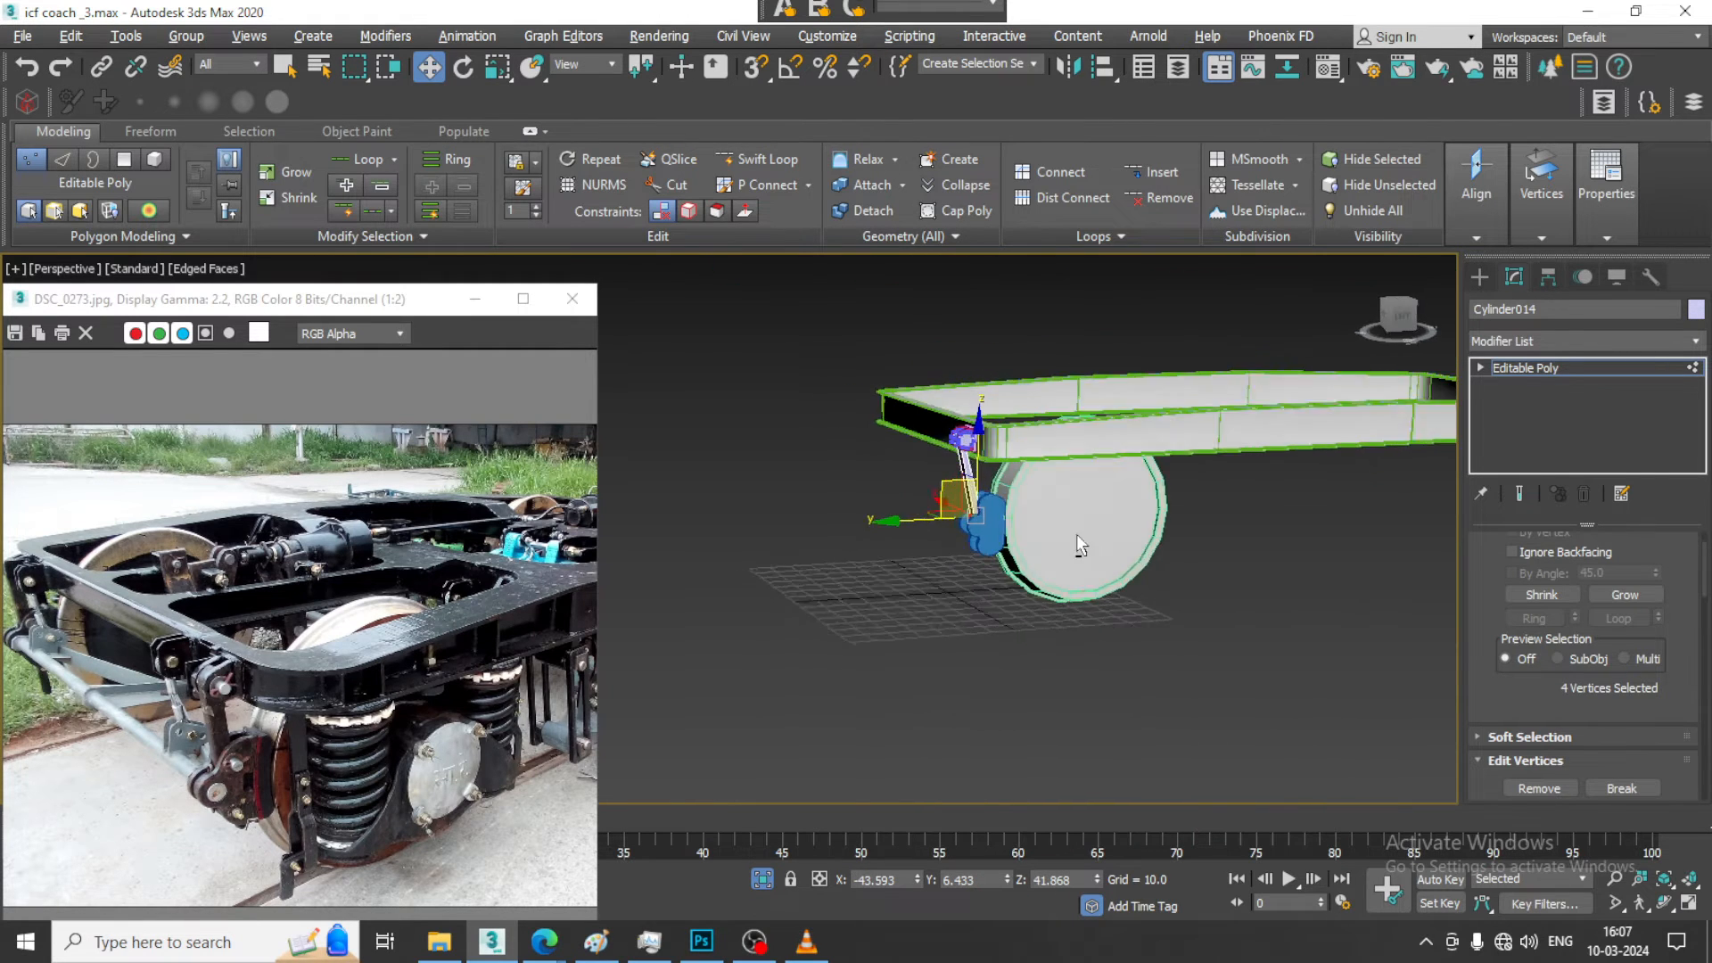
scroll(1077, 535, "up", 6)
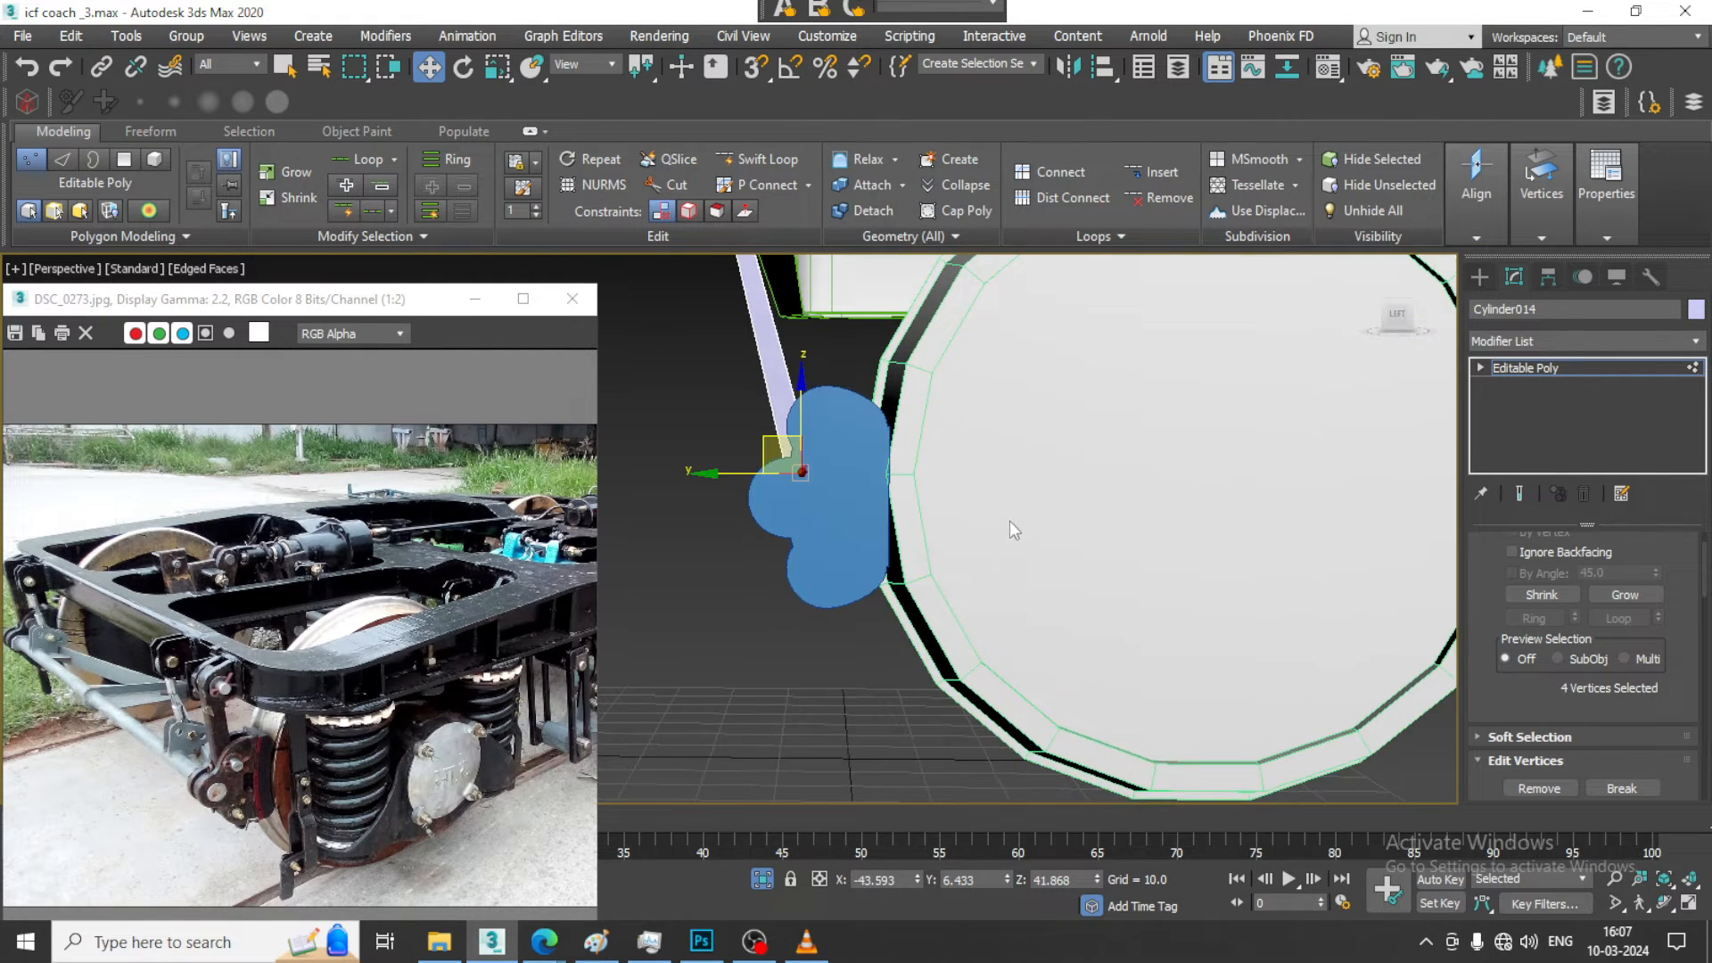
Create a cylinder about 2.9 in radius and 1.4 high on the outer face of the plate's upper lobe
left_click(788, 580)
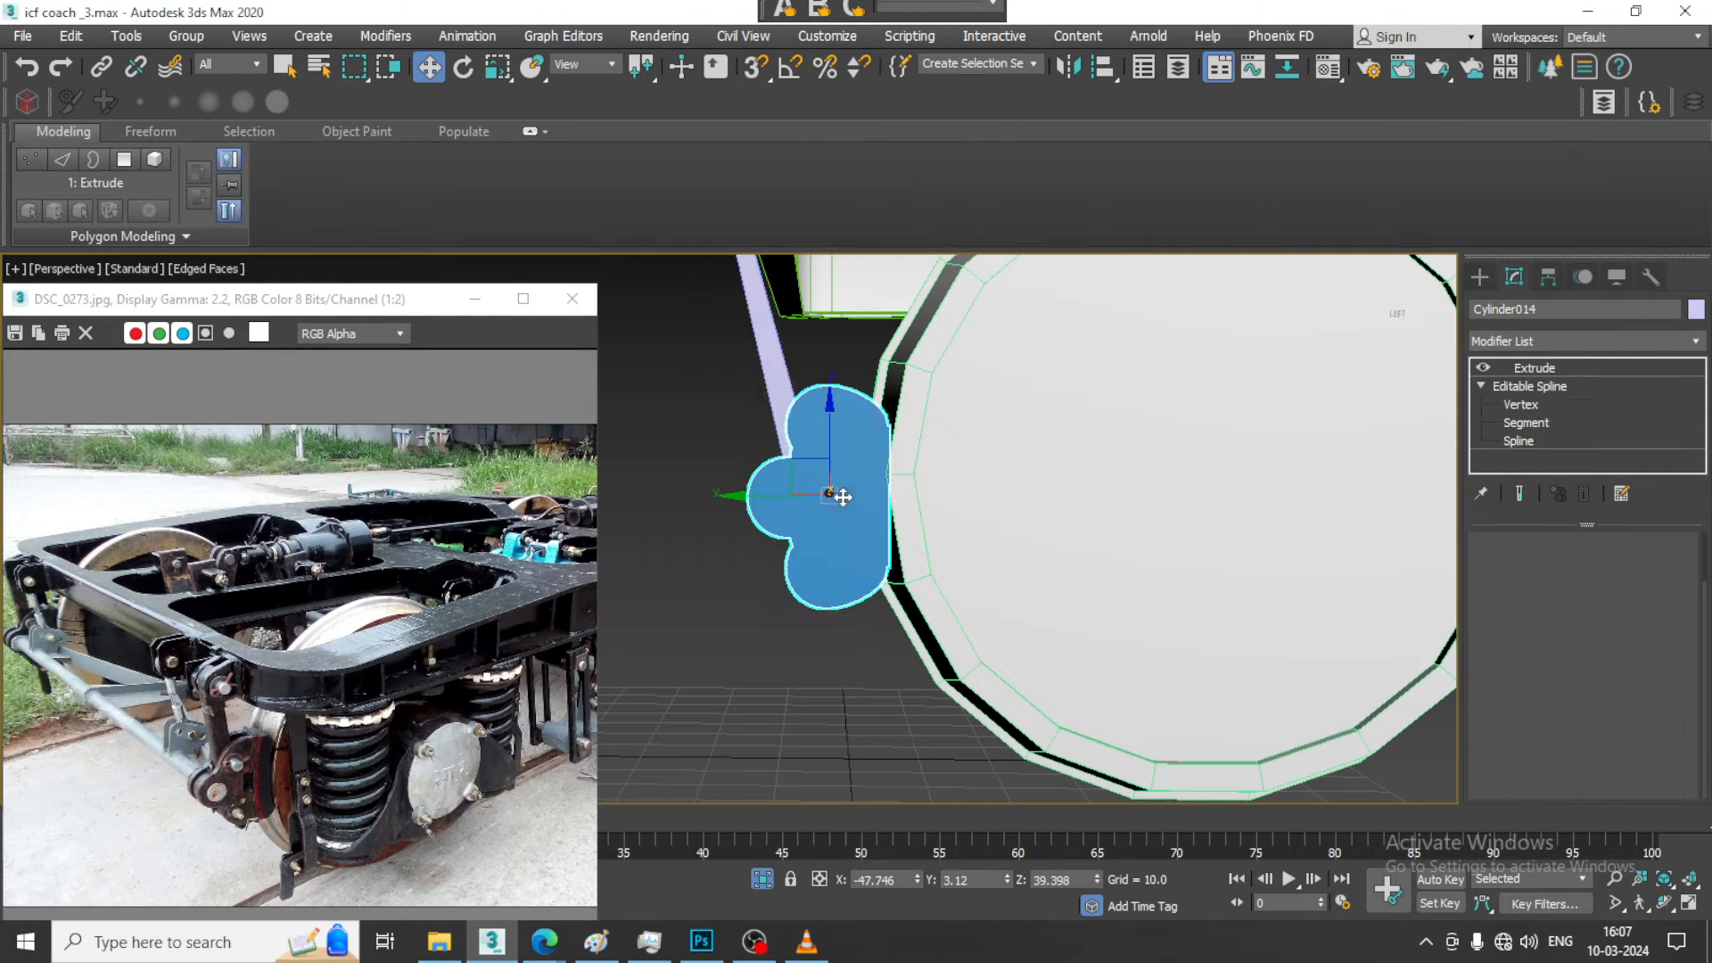
left_click(1480, 277)
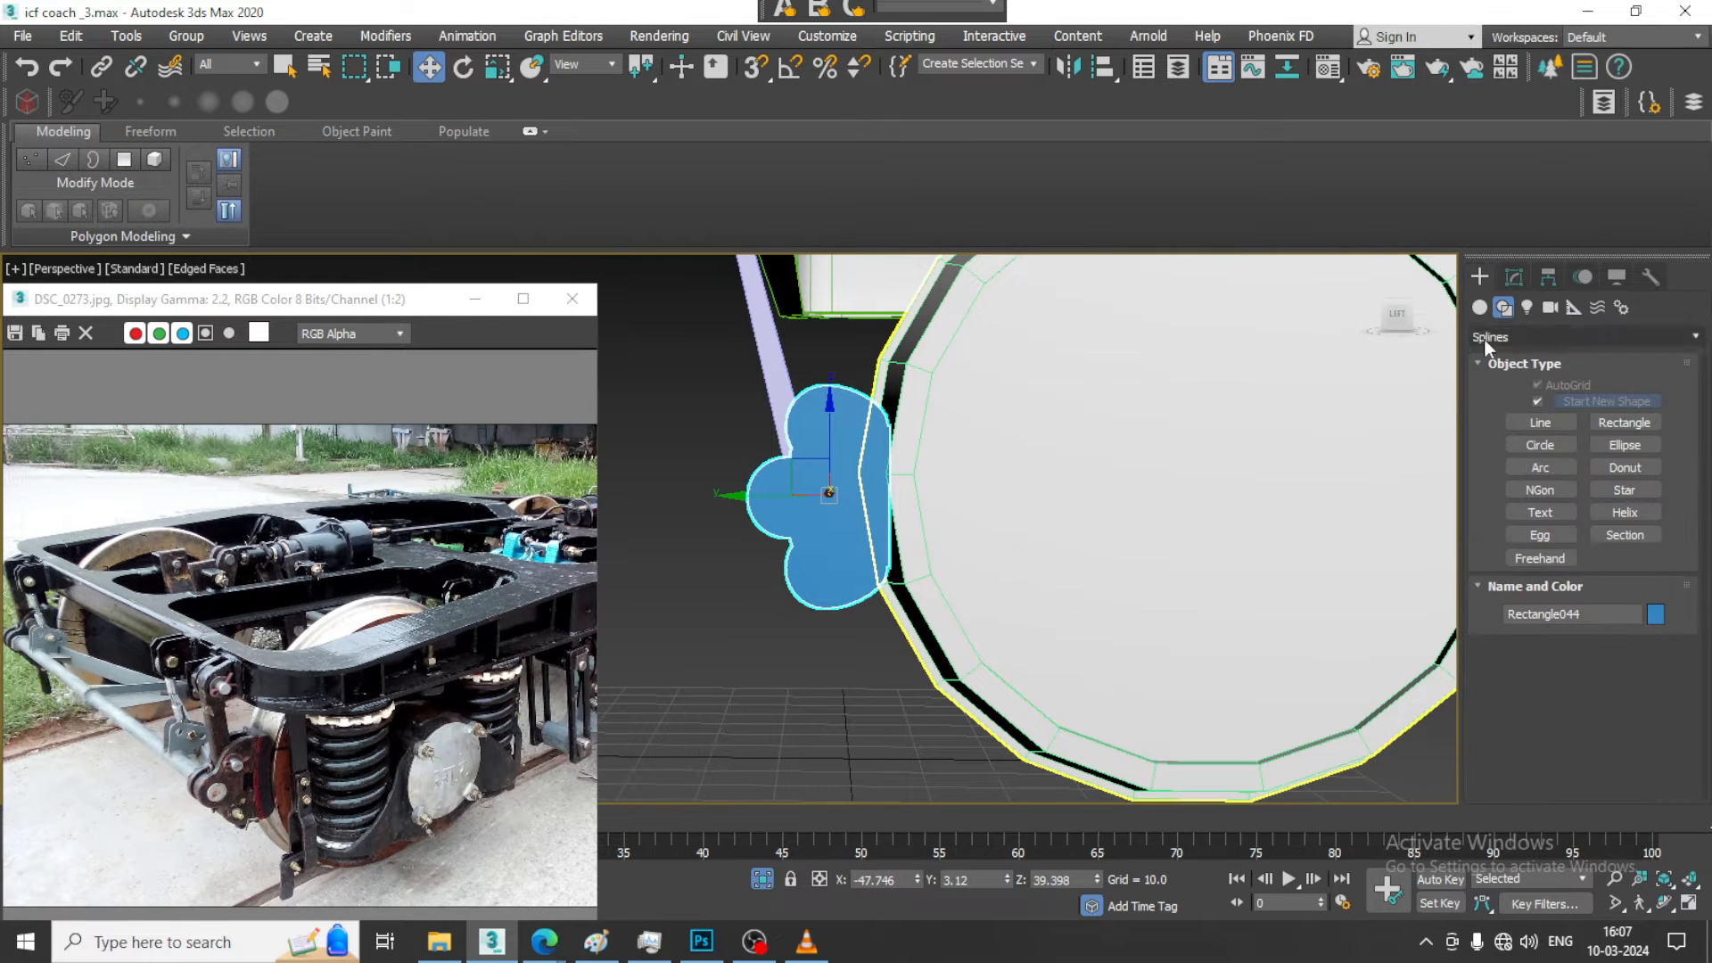
left_click(1480, 307)
left_click(1536, 451)
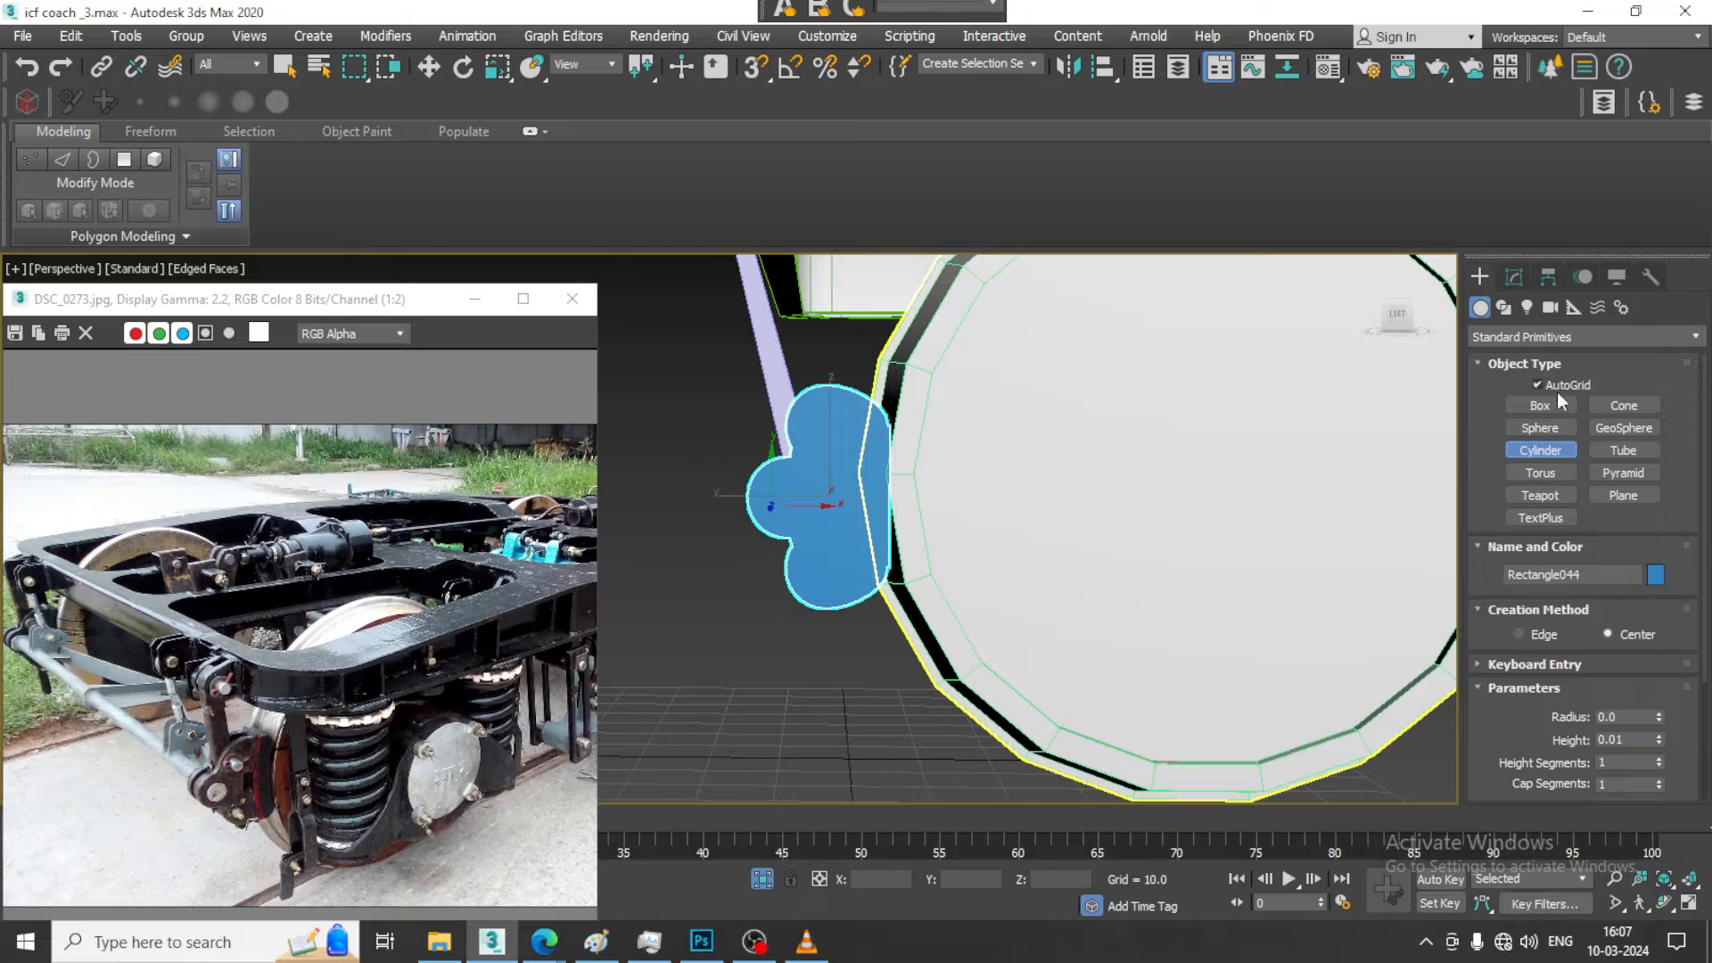
mouse_move(852, 467)
middle_mouse_down("alt")
mouse_move(978, 471)
mouse_move(863, 473)
mouse_move(880, 485)
middle_mouse_up("alt")
scroll(834, 481, "up", 3)
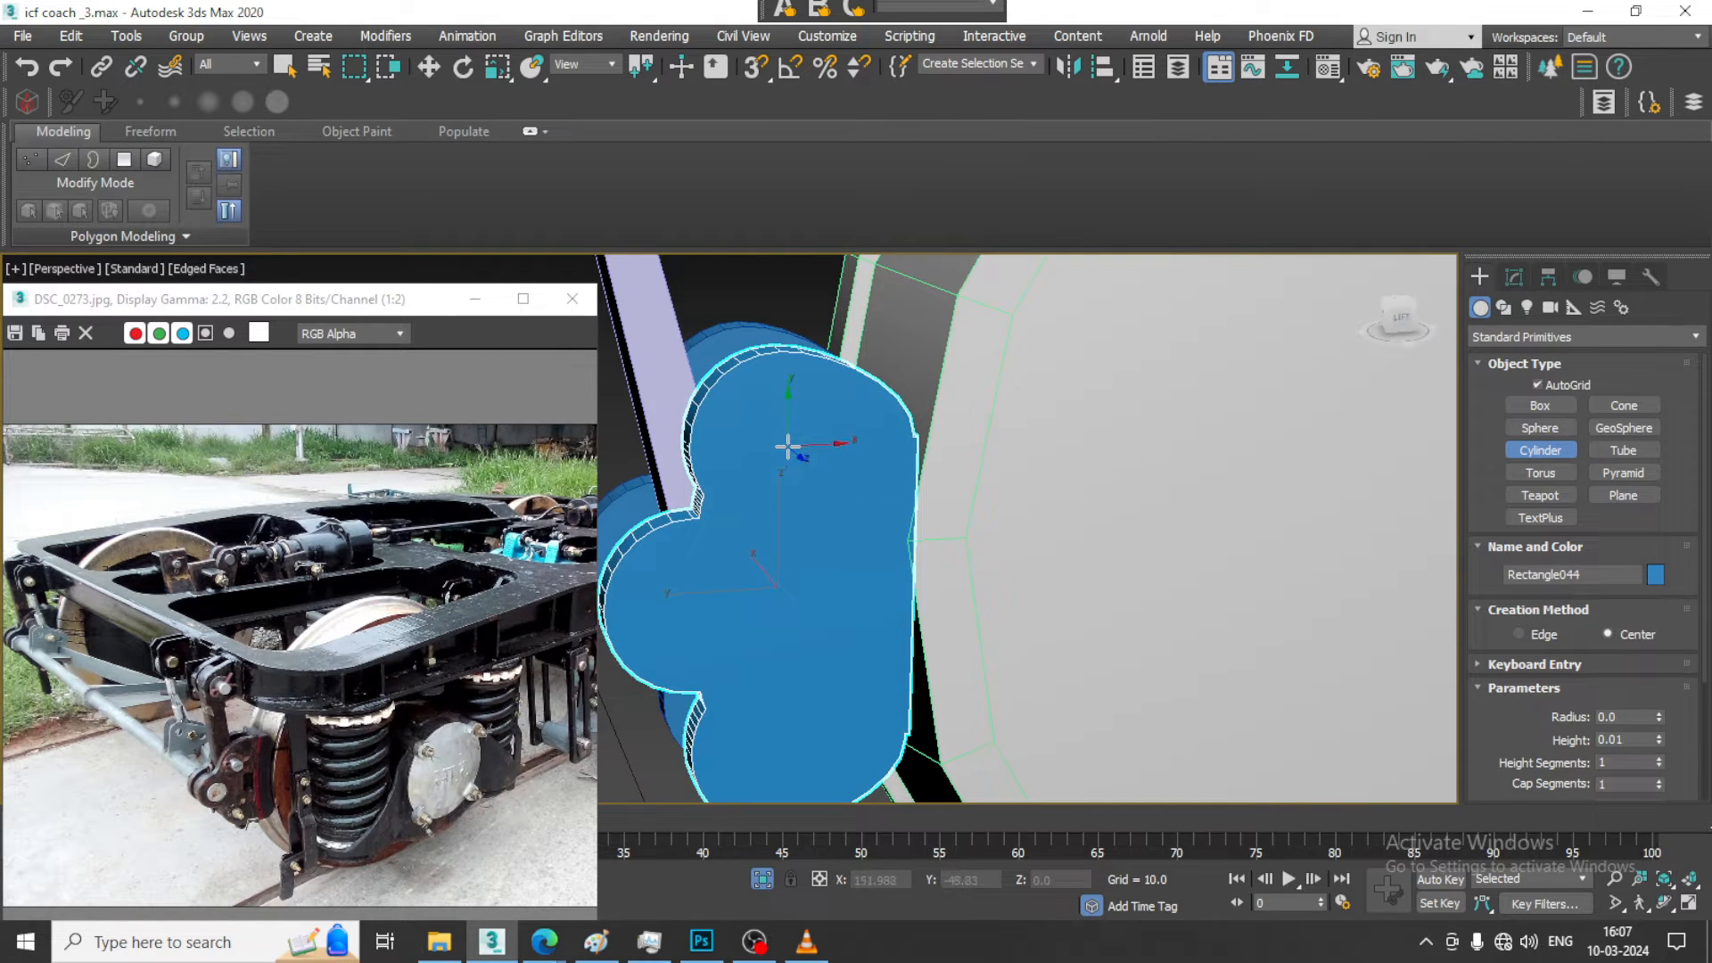
left_click_drag(788, 446, 831, 481)
left_click(852, 499)
Copy the cylinder along X to the outer face of the opposite plate and fine-tune its position
middle_click_drag(852, 500, 905, 456, "alt")
key("w")
middle_click_drag(906, 457, 1284, 477)
middle_click_drag(1113, 471, 1105, 463, "alt")
left_click_drag(1108, 458, 883, 455)
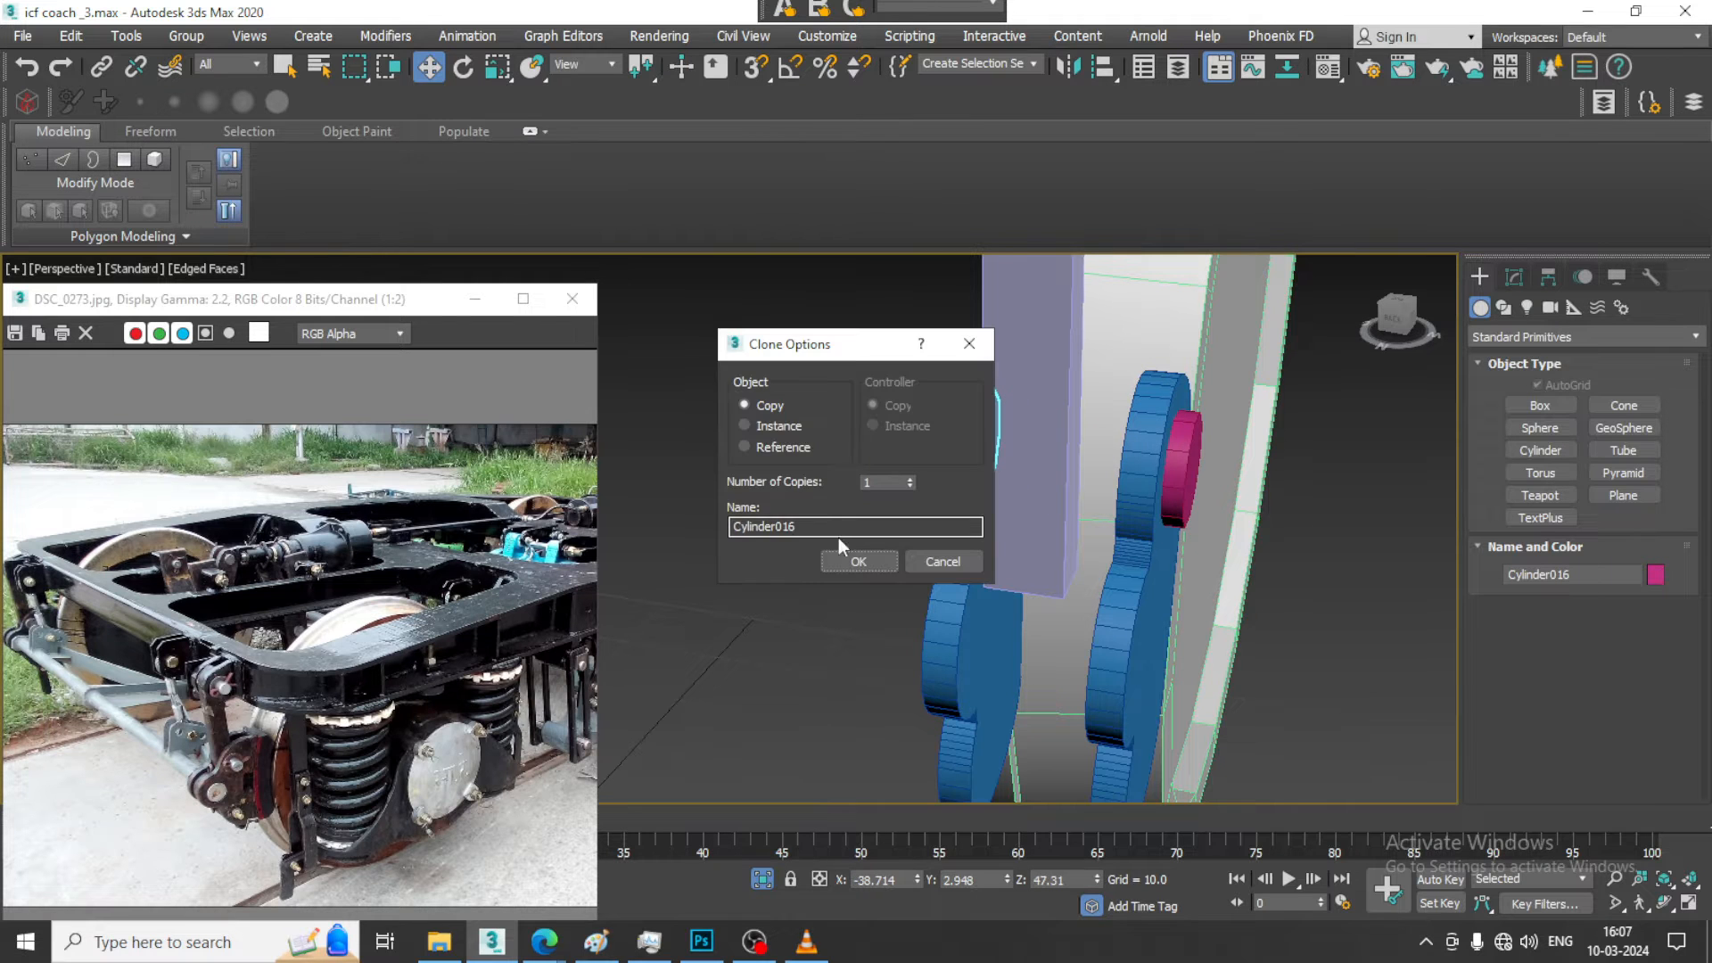
left_click(852, 558)
mouse_move(1209, 496)
middle_mouse_down("alt")
mouse_move(1149, 506)
mouse_move(1240, 494)
mouse_move(1222, 496)
middle_mouse_up("alt")
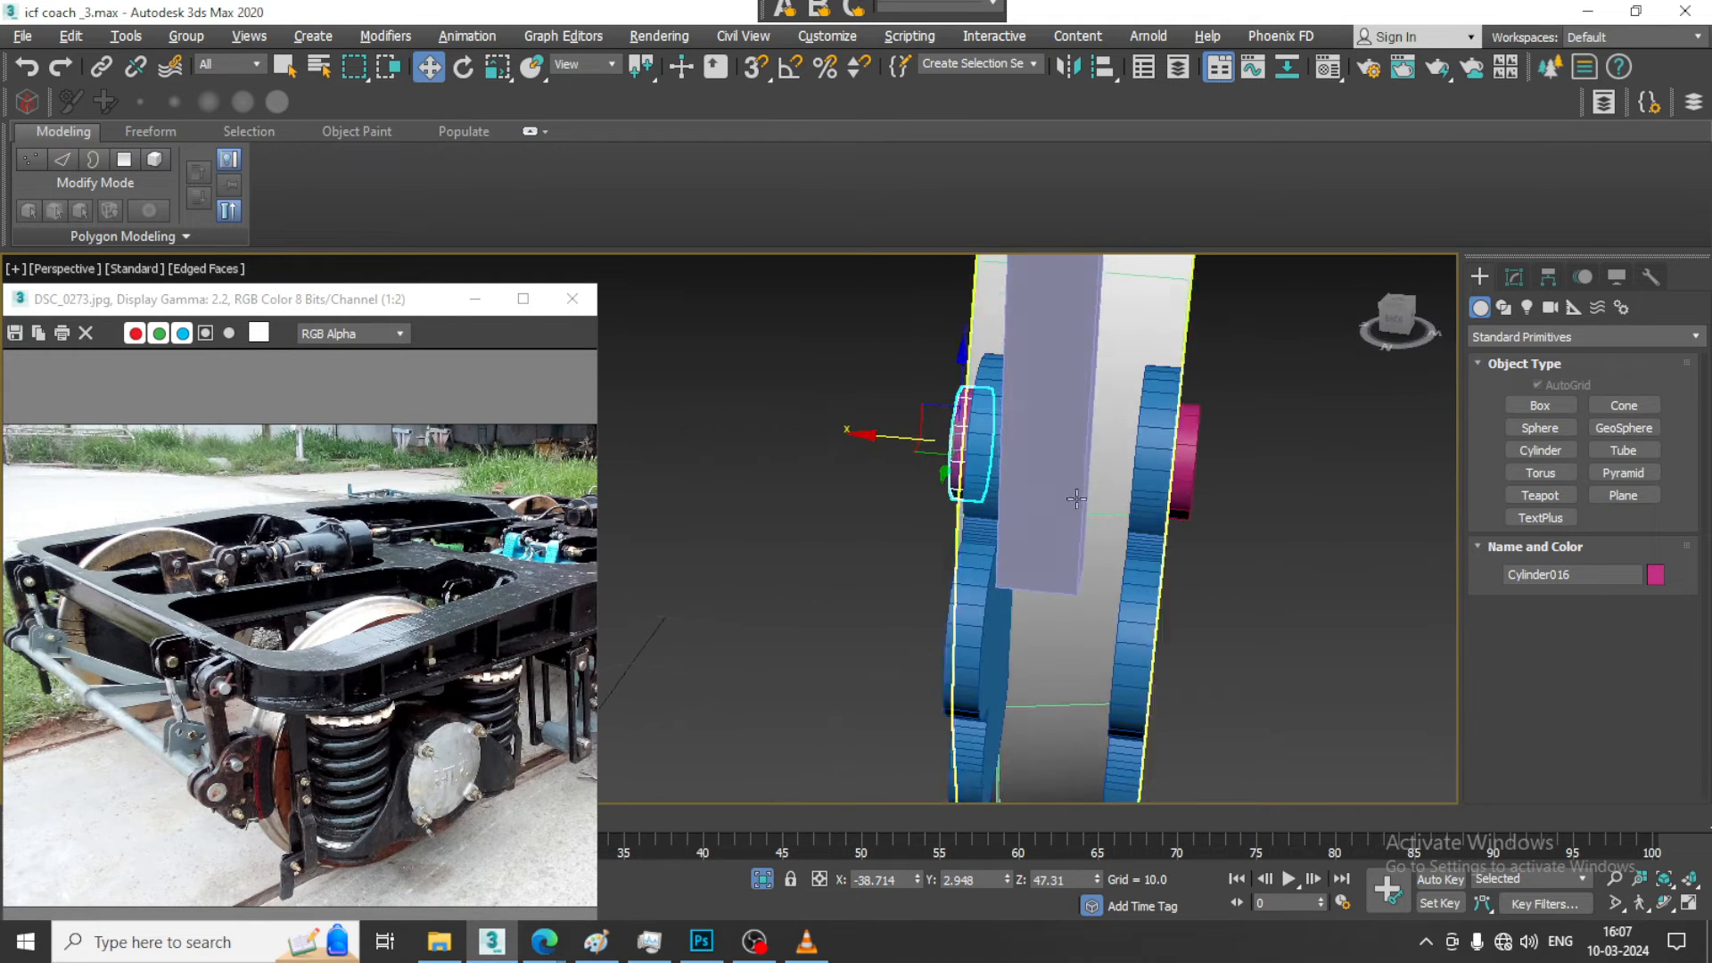
middle_click_drag(897, 437, 1051, 537, "alt")
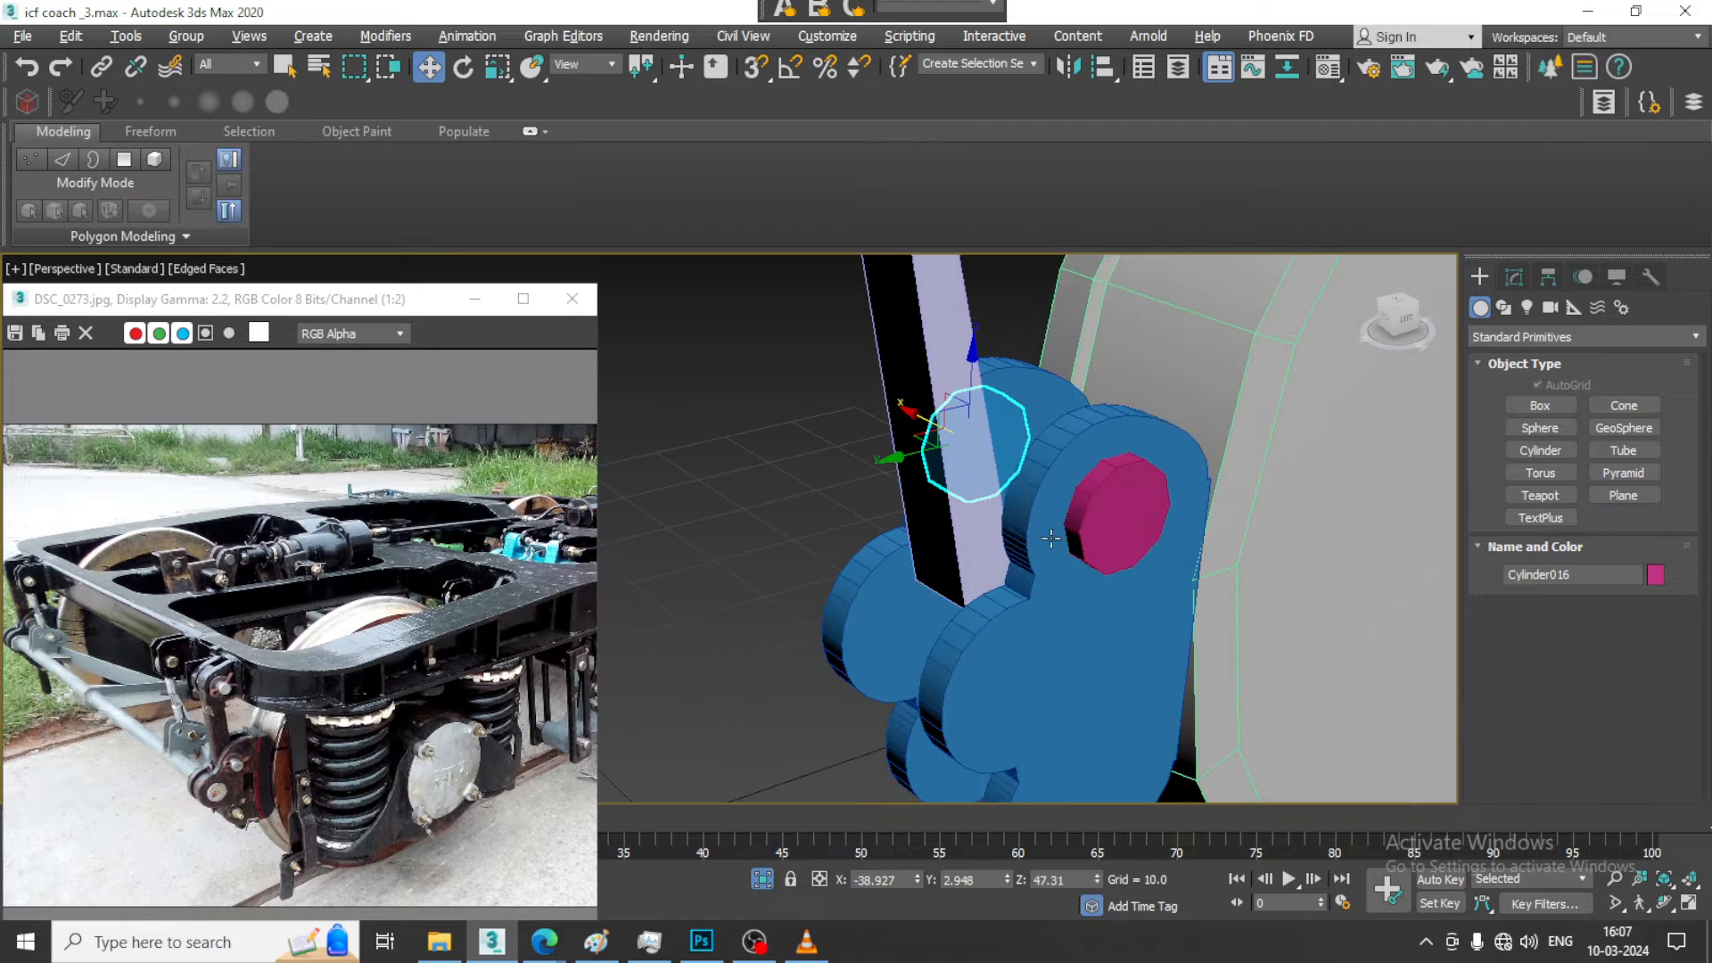
Select both cylinders on the plates' upper lobes and convert them to Editable Poly
left_click(1516, 278)
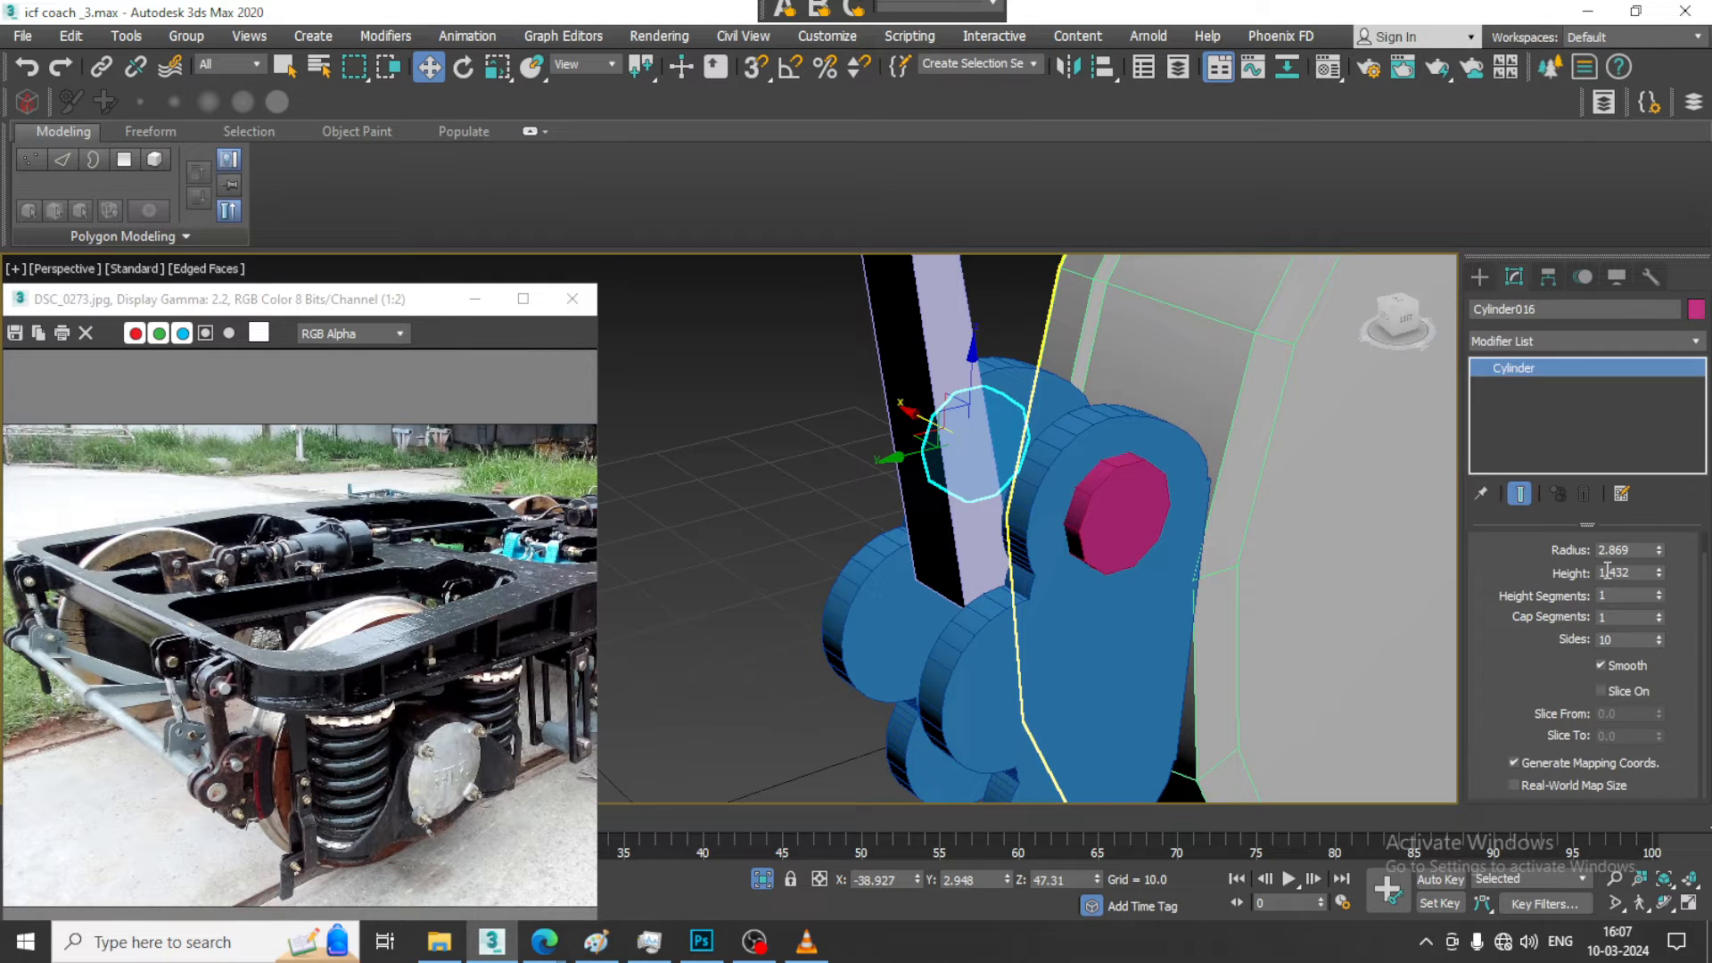
left_click(1121, 509, "ctrl")
right_click(1116, 507)
mouse_move(1245, 740)
left_click(1363, 765)
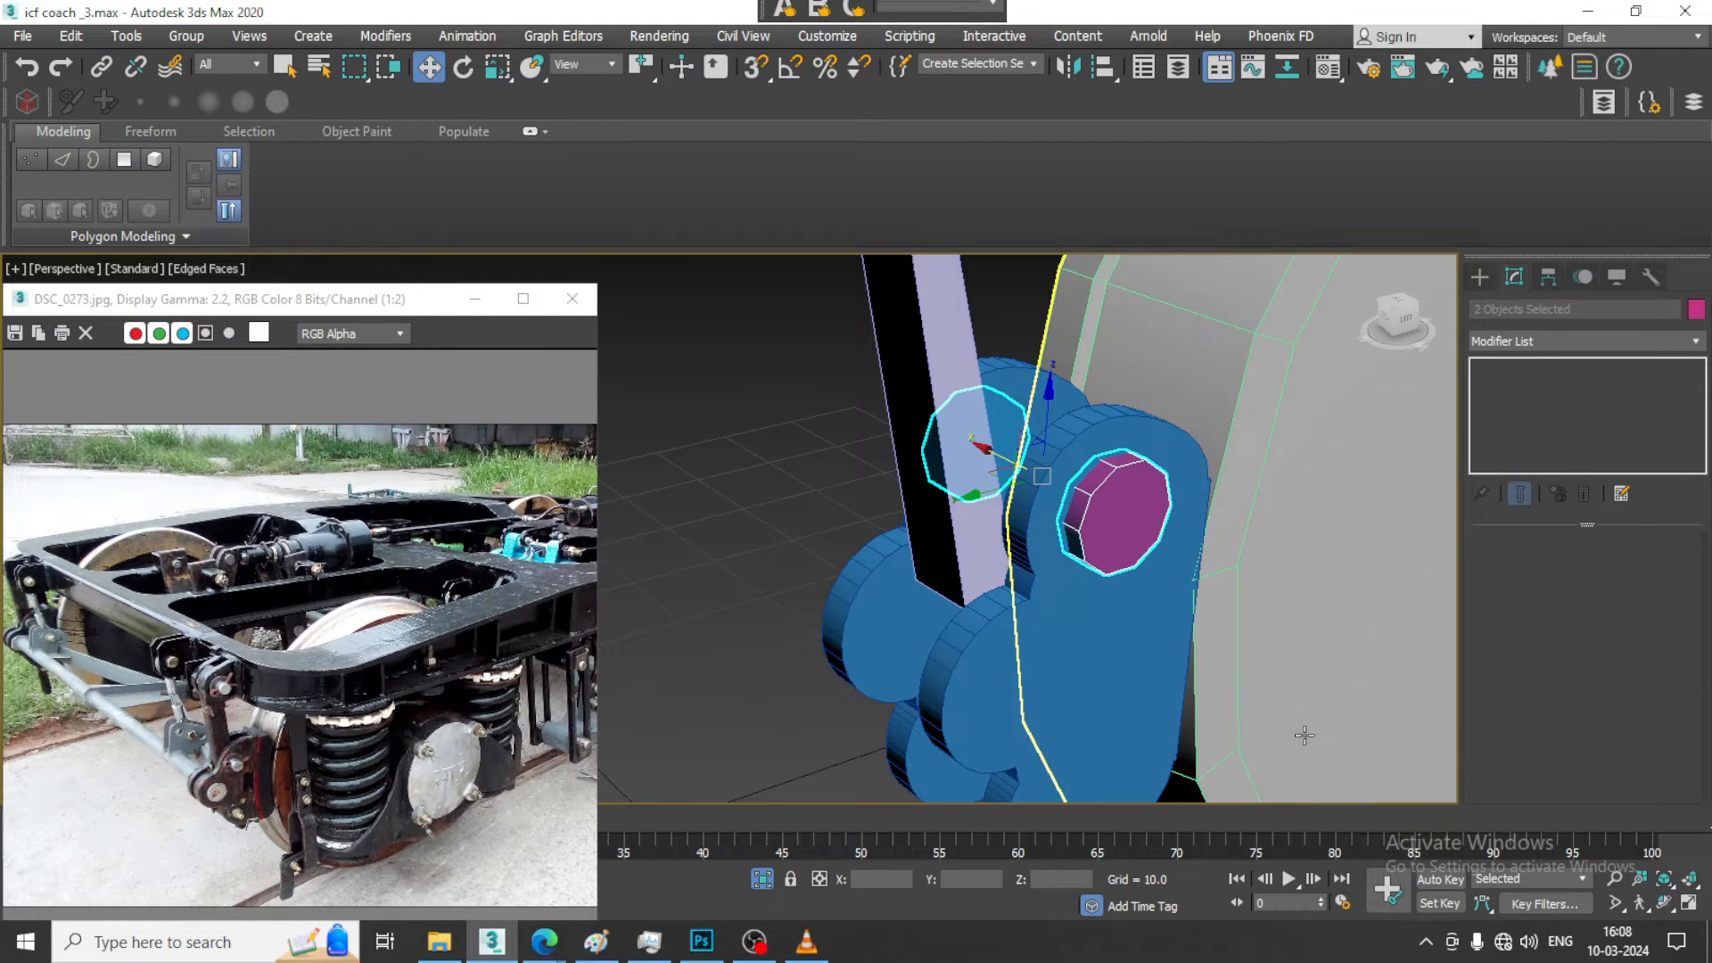
Attach the cylinder on the opposite plate to the first one as a single editable poly object
scroll(1518, 643, "down", 2)
scroll(1518, 644, "down", 3)
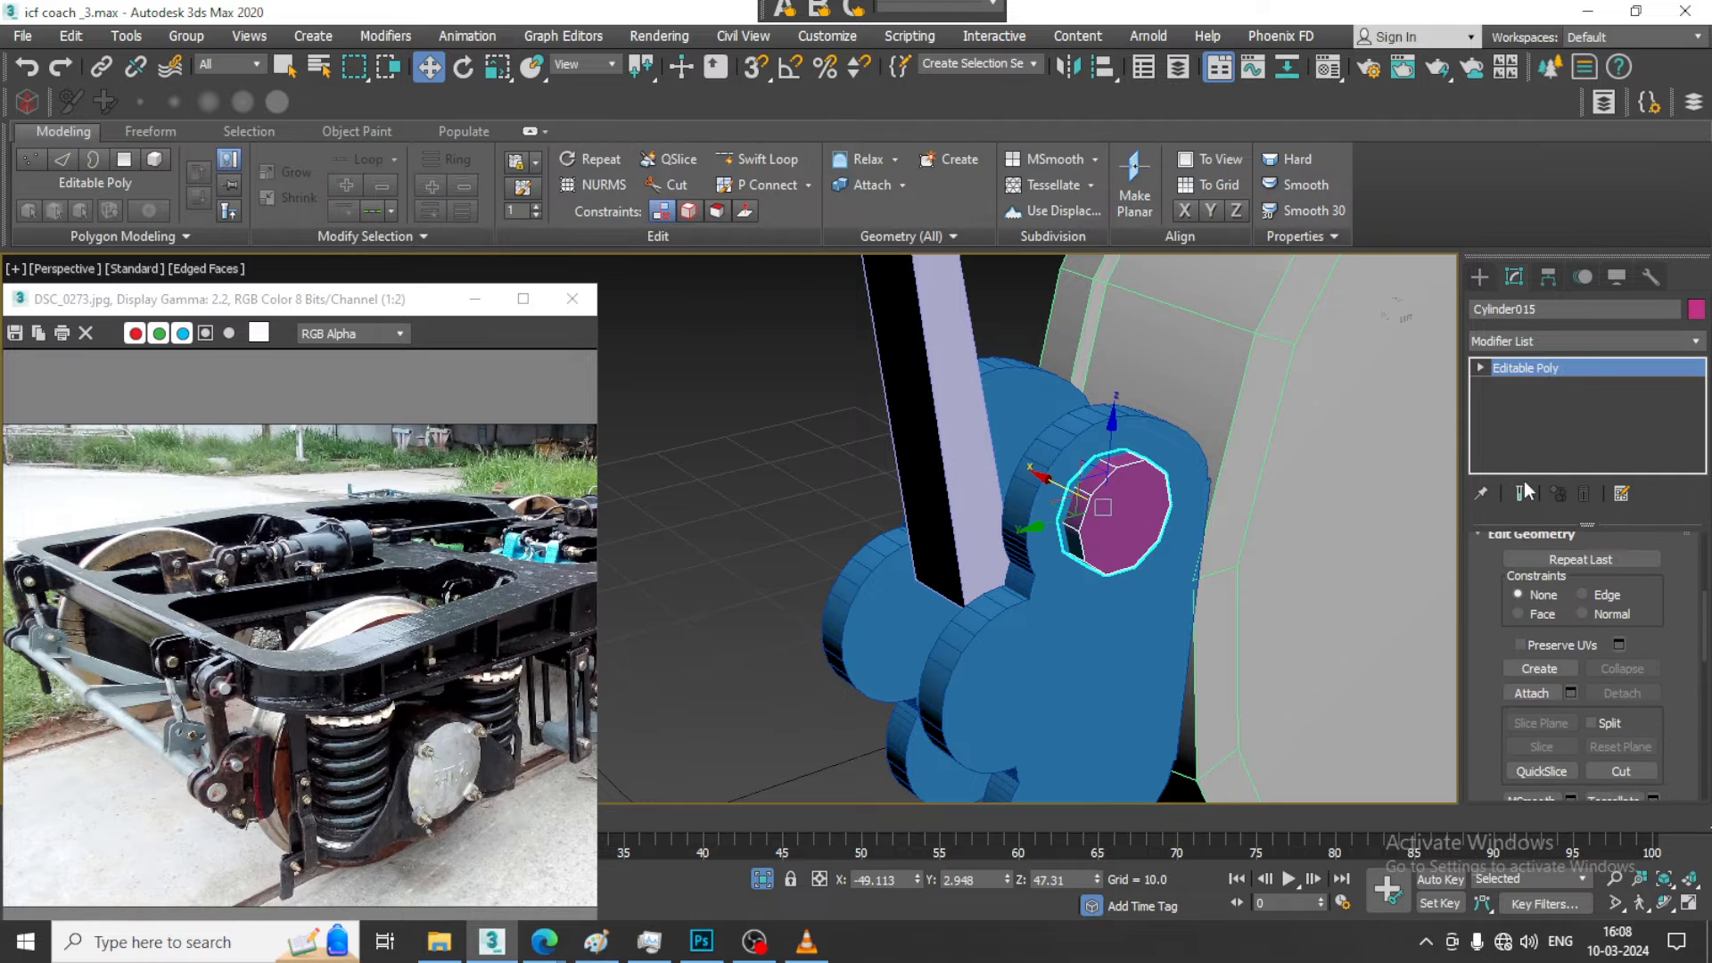
left_click(1531, 694)
middle_click_drag(1057, 517, 1133, 538, "alt")
left_click(1023, 567)
right_click(1270, 469)
Inset the facing inner caps of the two cylinders by 1.0 and bridge them into a connecting pin
key("F3")
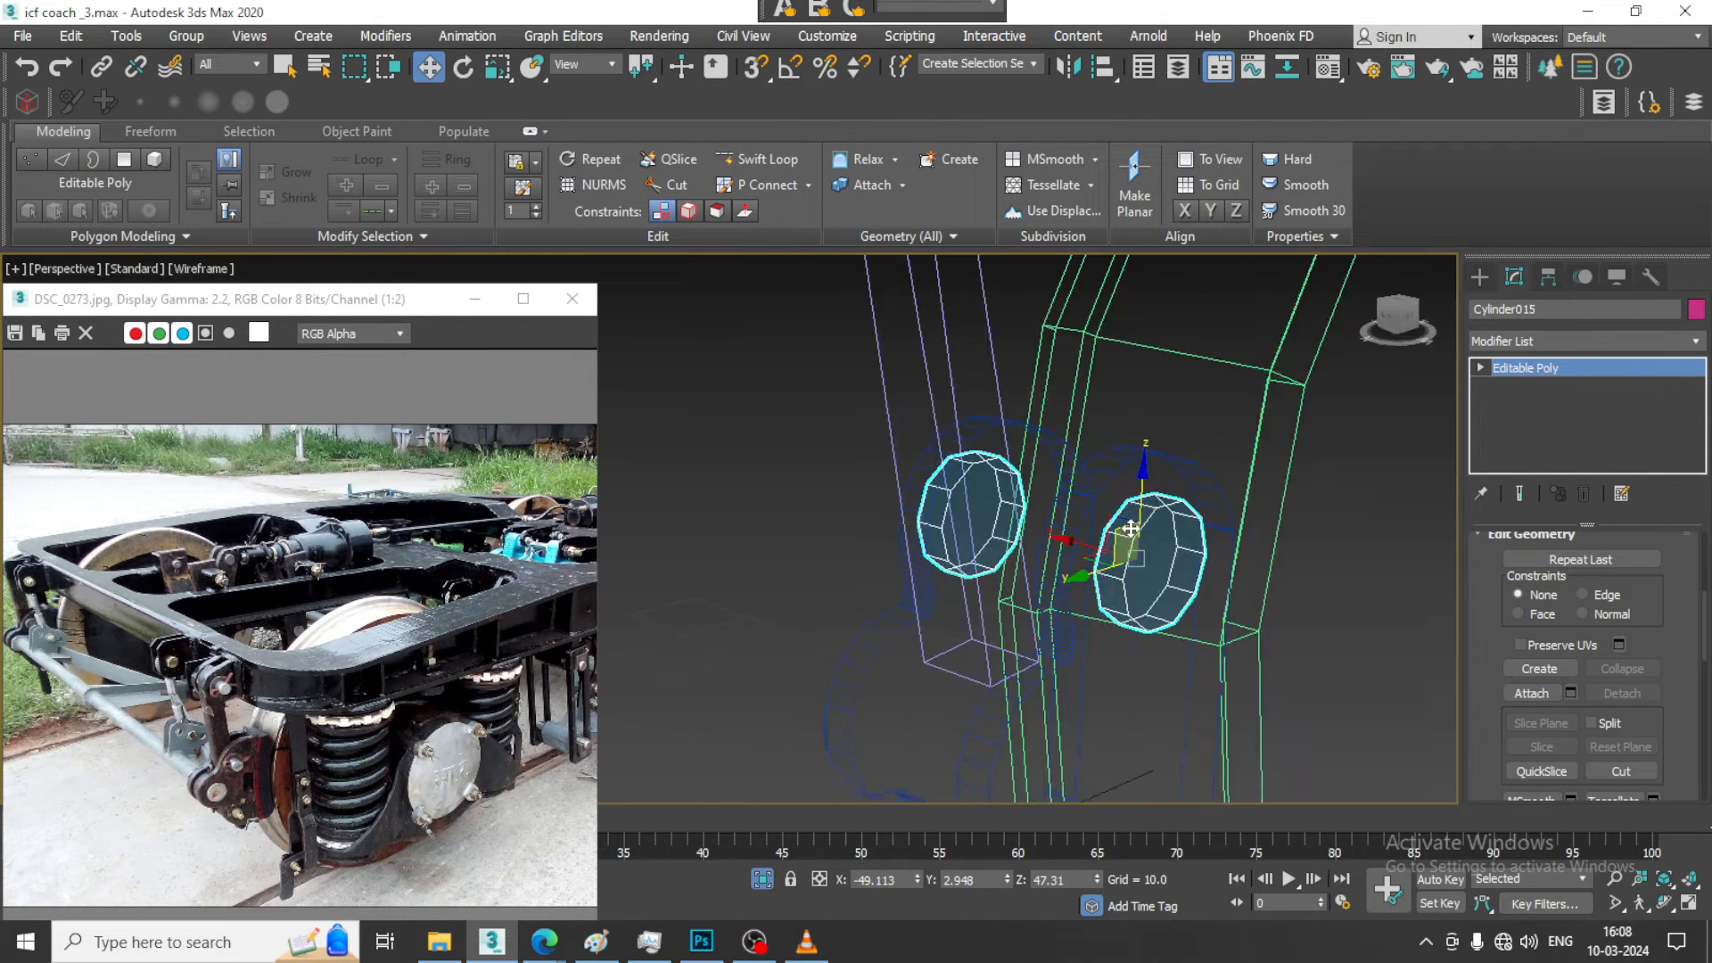
key("4")
left_click(990, 544)
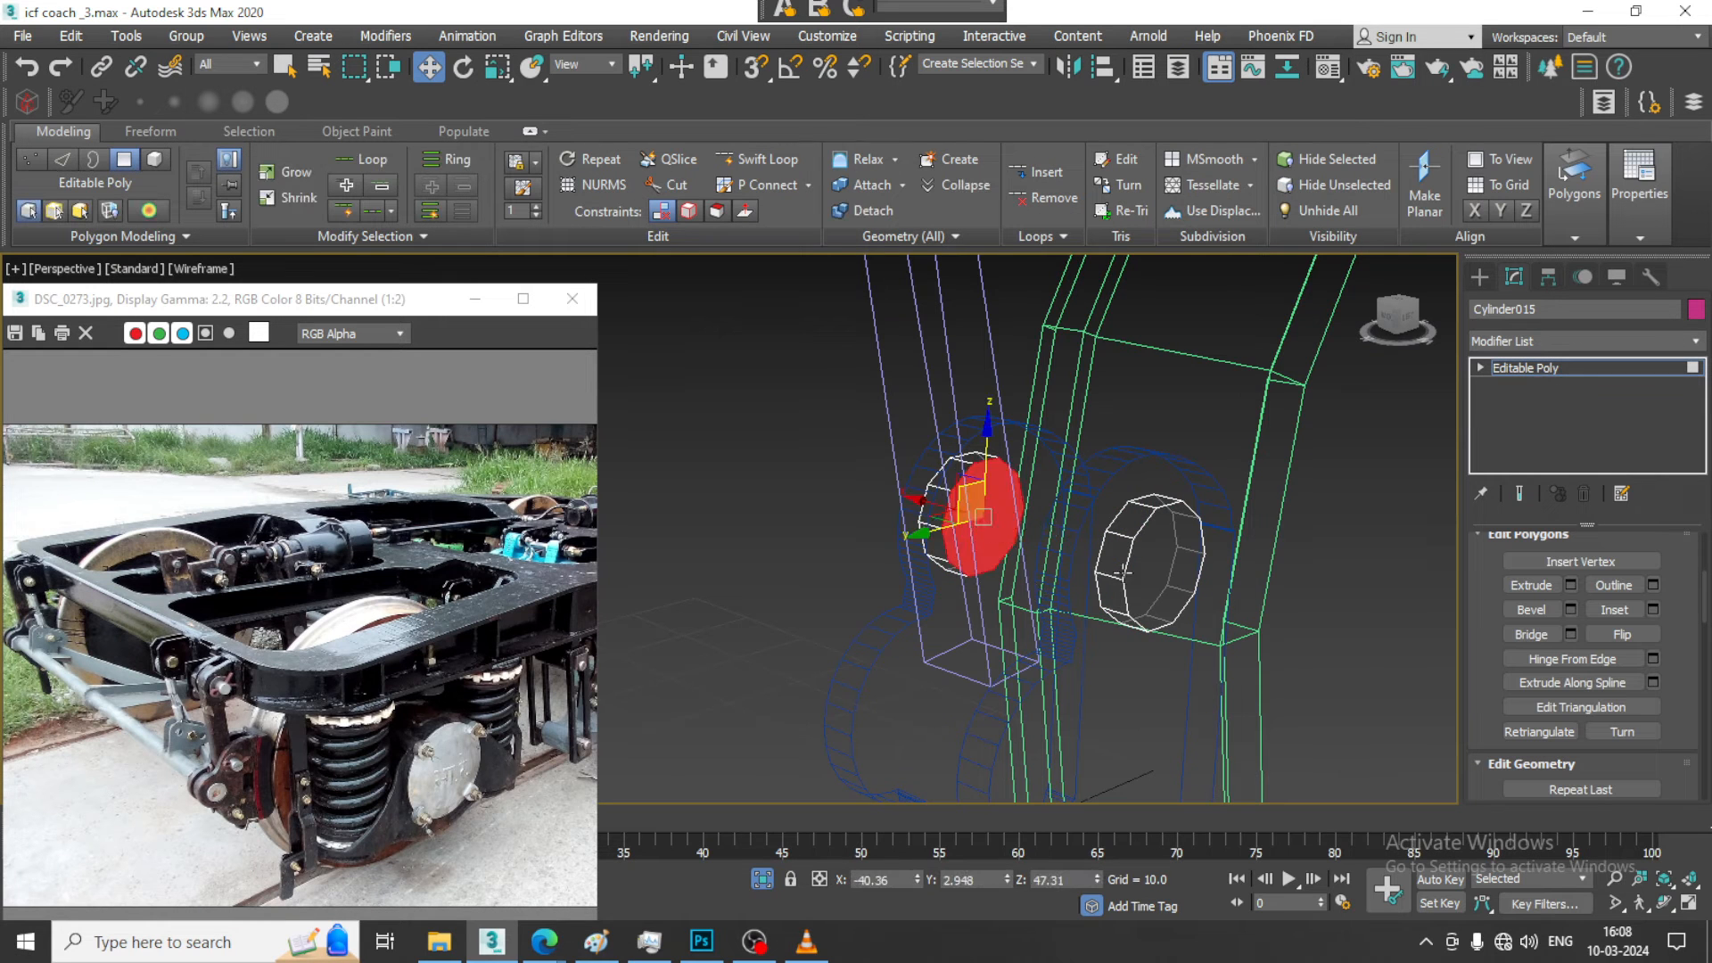
middle_click_drag(989, 544, 1161, 547, "alt")
scroll(1489, 714, "down", 2)
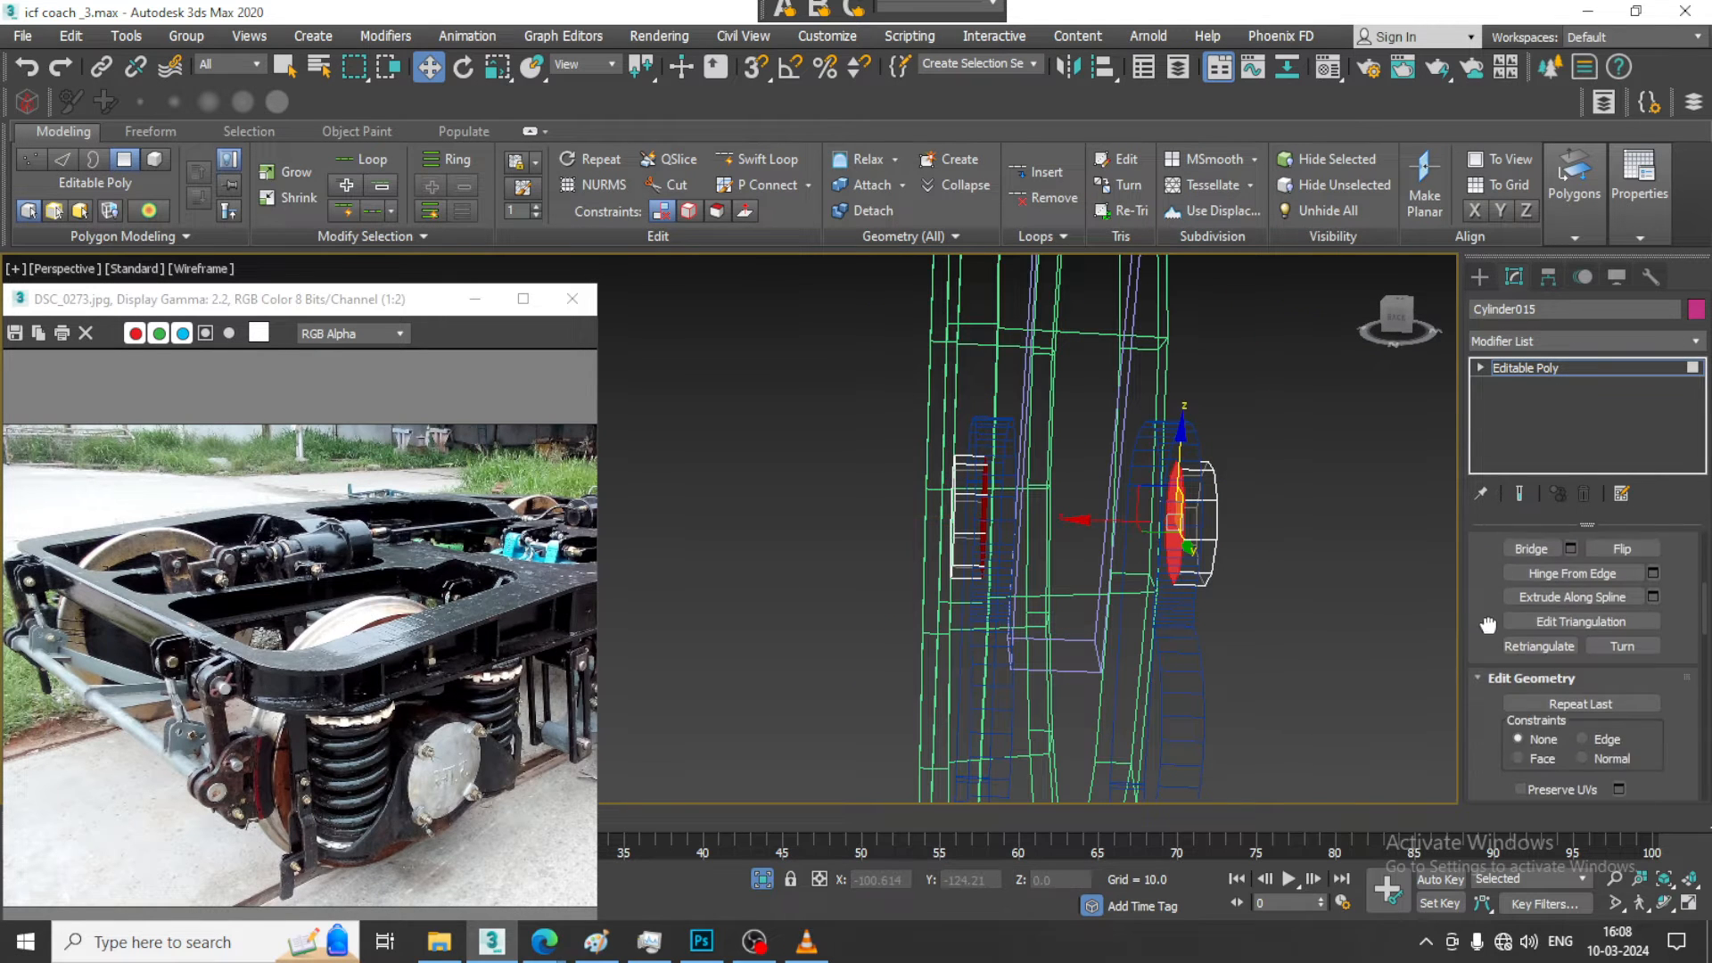
scroll(1484, 629, "up", 2)
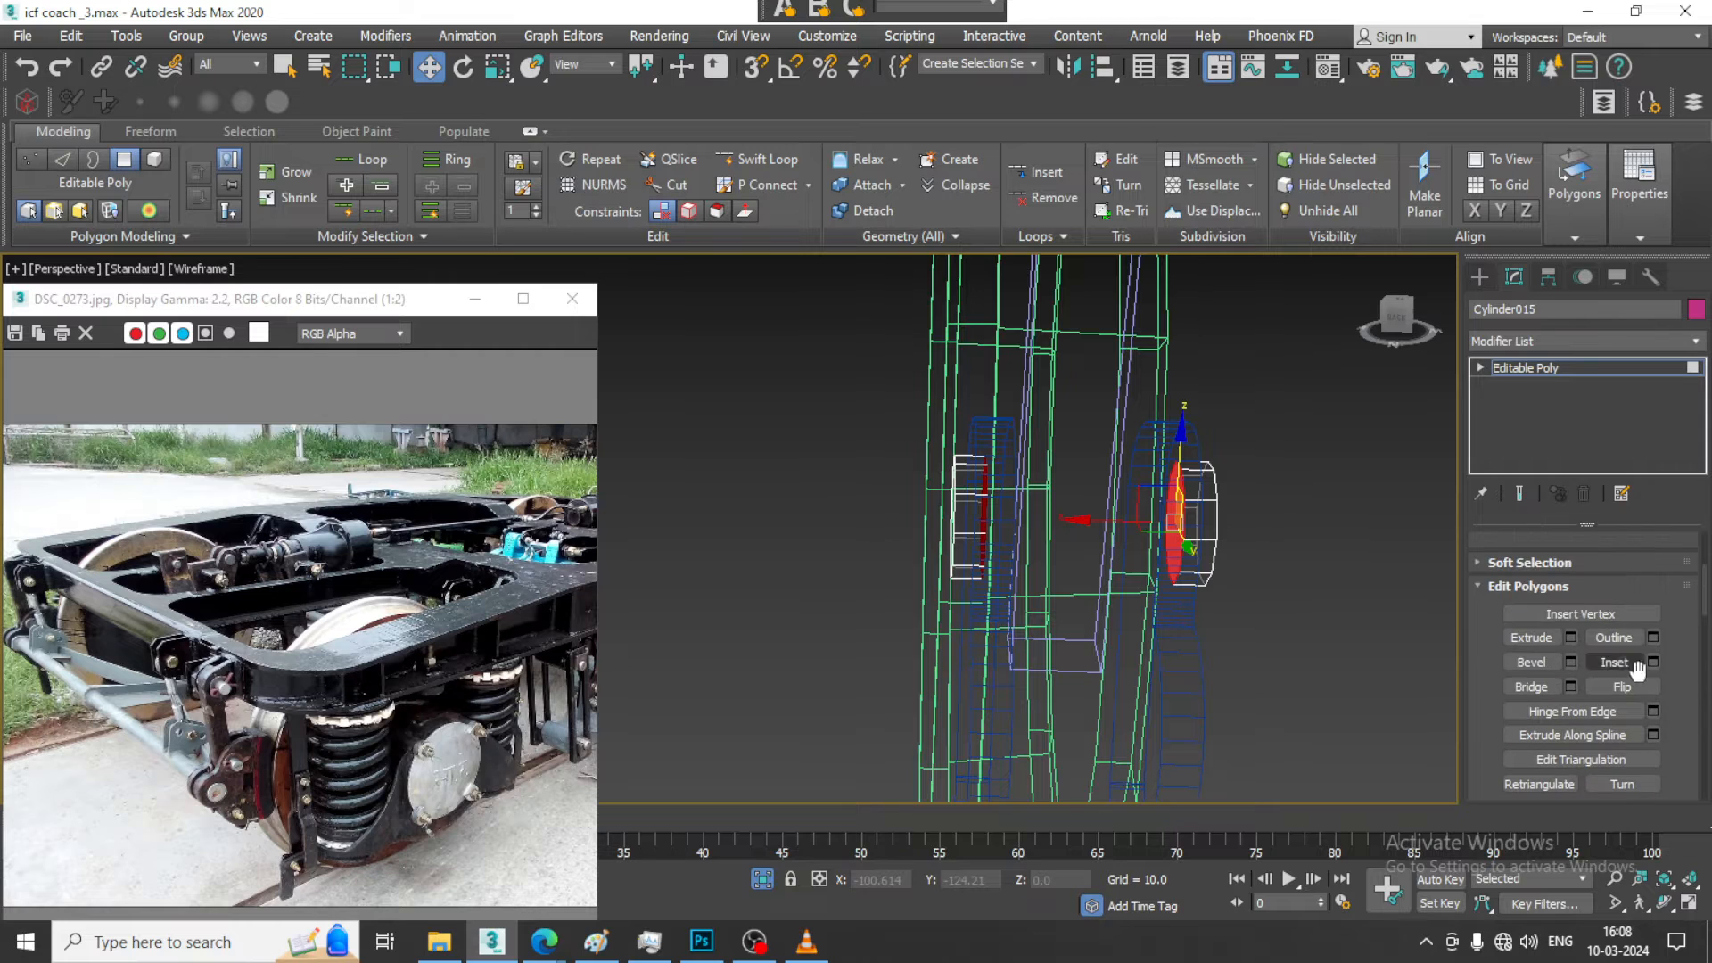
left_click(1653, 661)
middle_click_drag(1150, 562, 1197, 555, "alt")
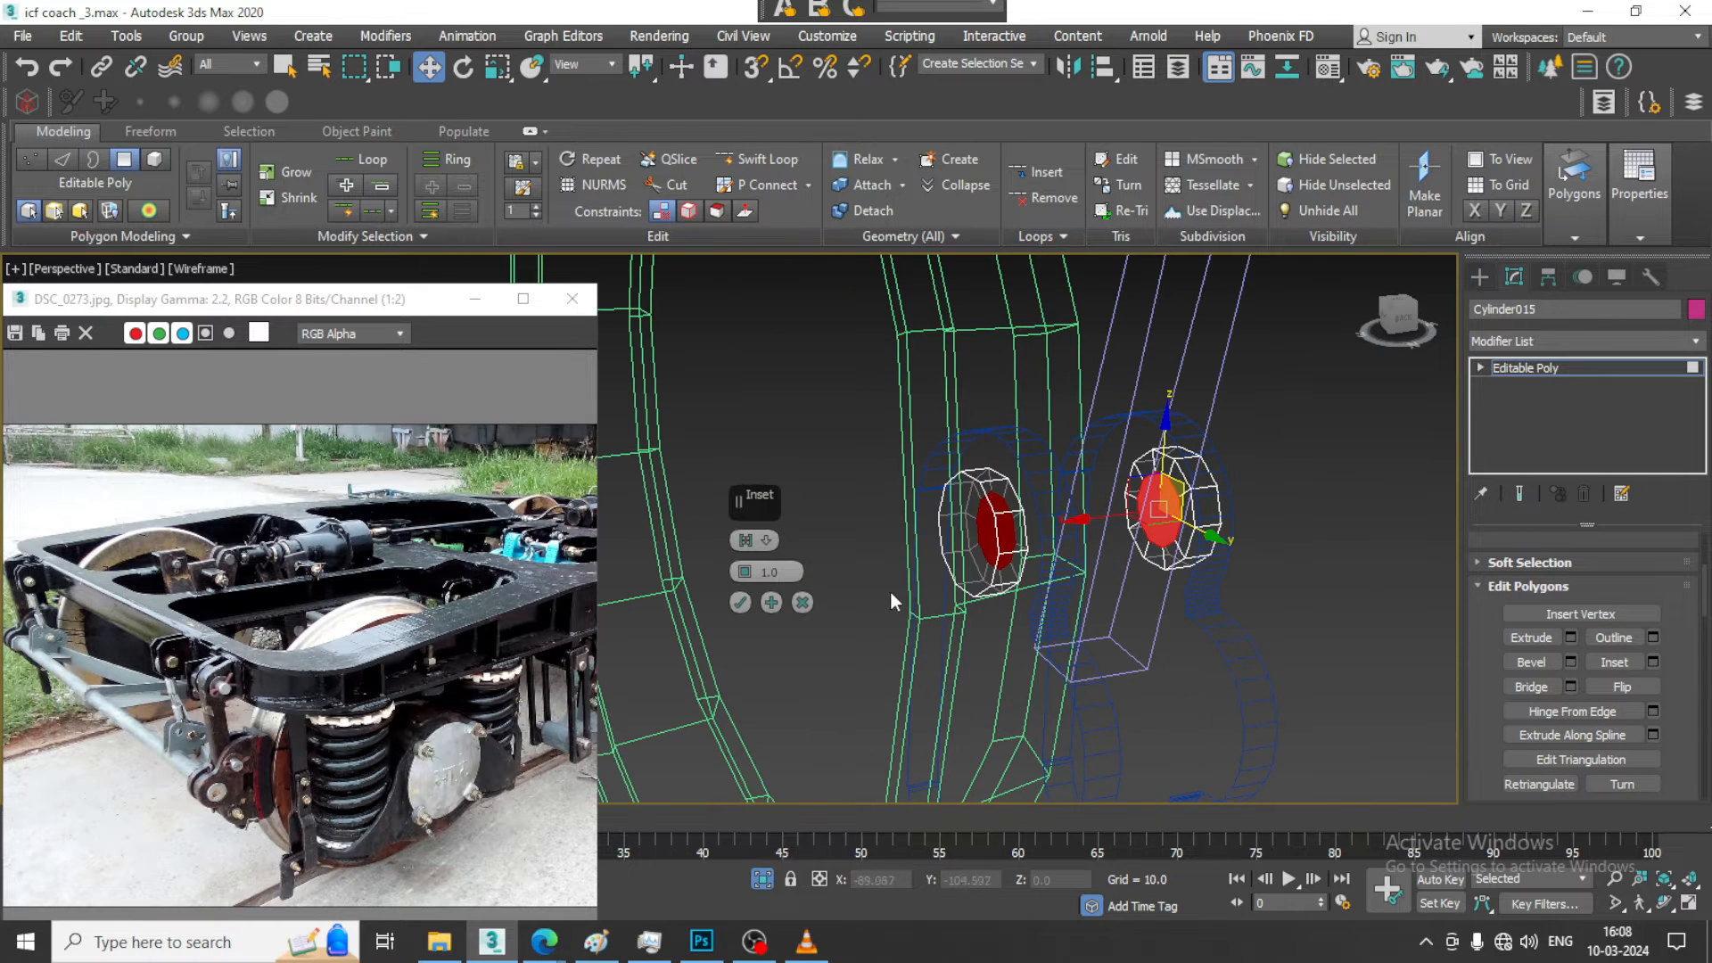
left_click(740, 602)
left_click(1532, 687)
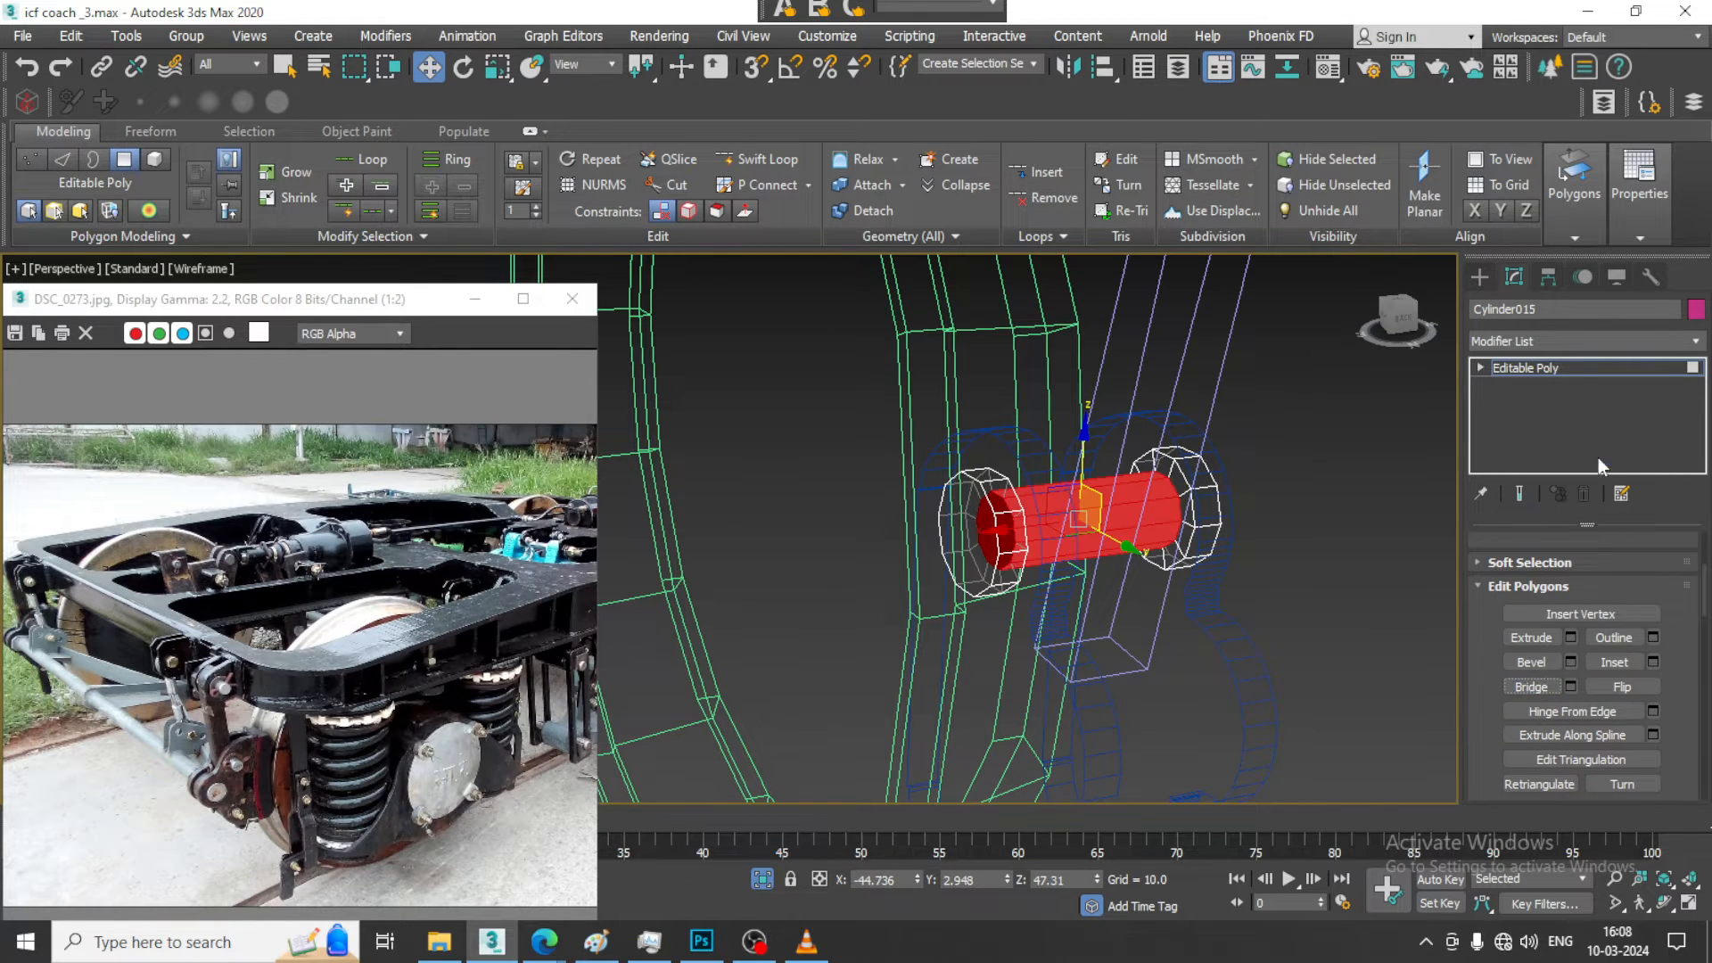
left_click(1580, 366)
Make two copies of the connecting pin, placing one on the plates' middle side lobe and one on their lower lobe
key("alt+w")
right_click(667, 695)
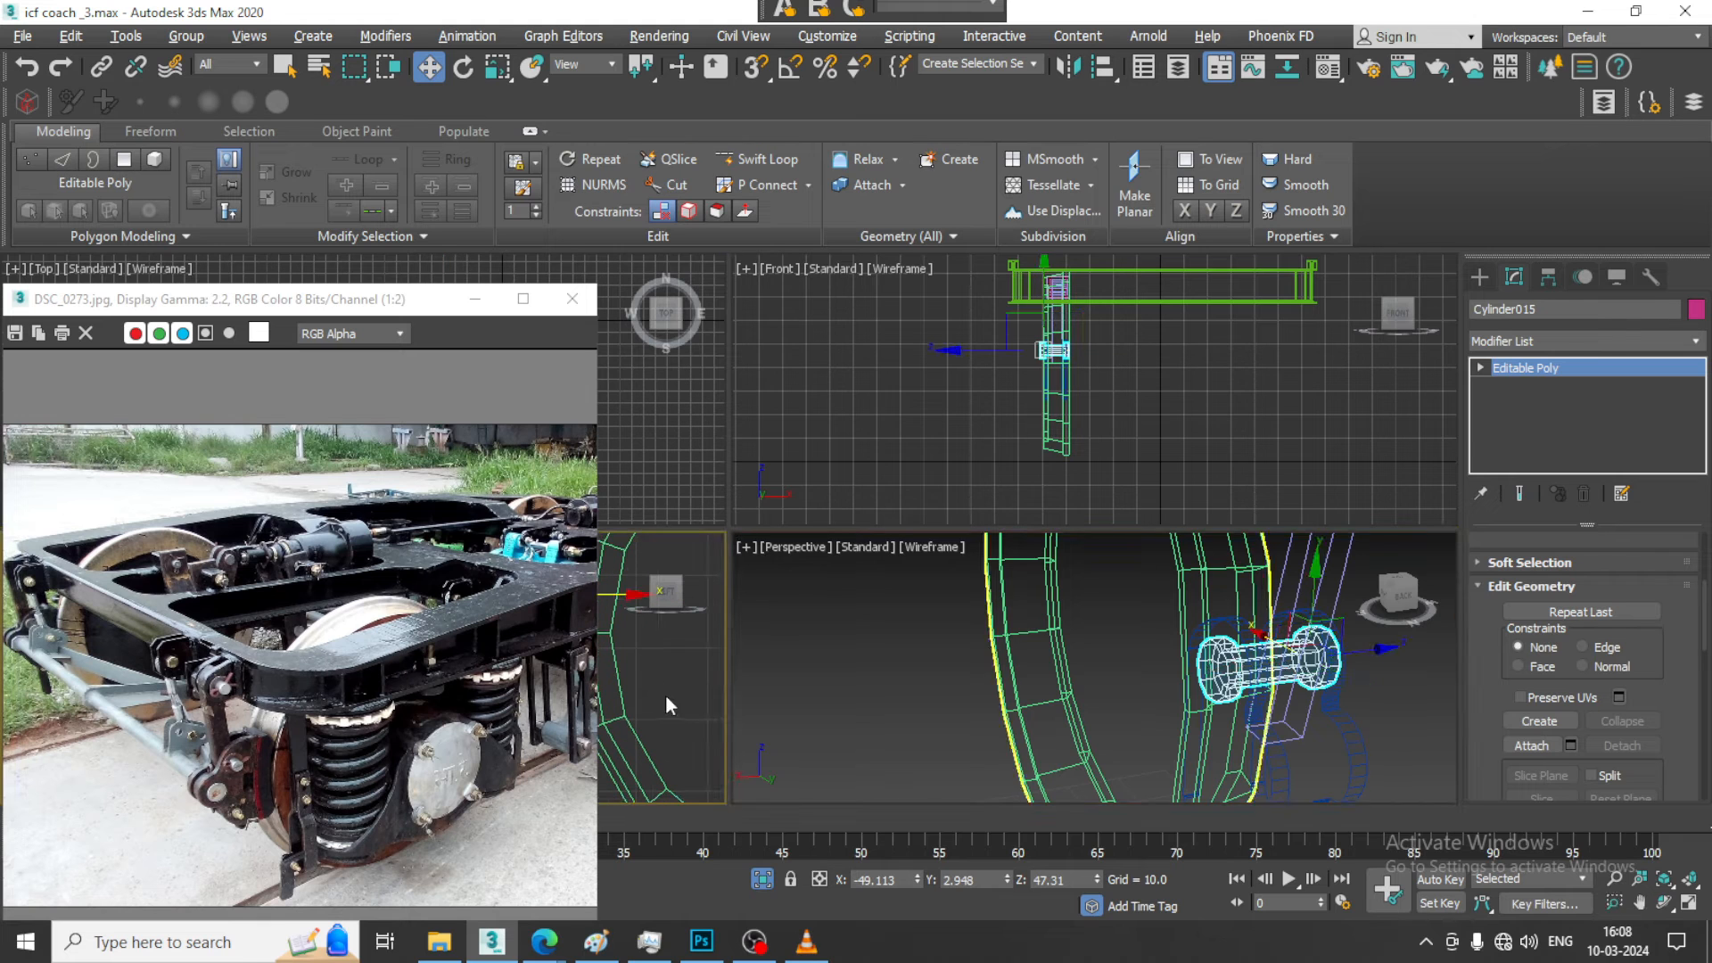
right_click(1185, 673)
key("alt+w")
key("alt+w")
right_click(630, 683)
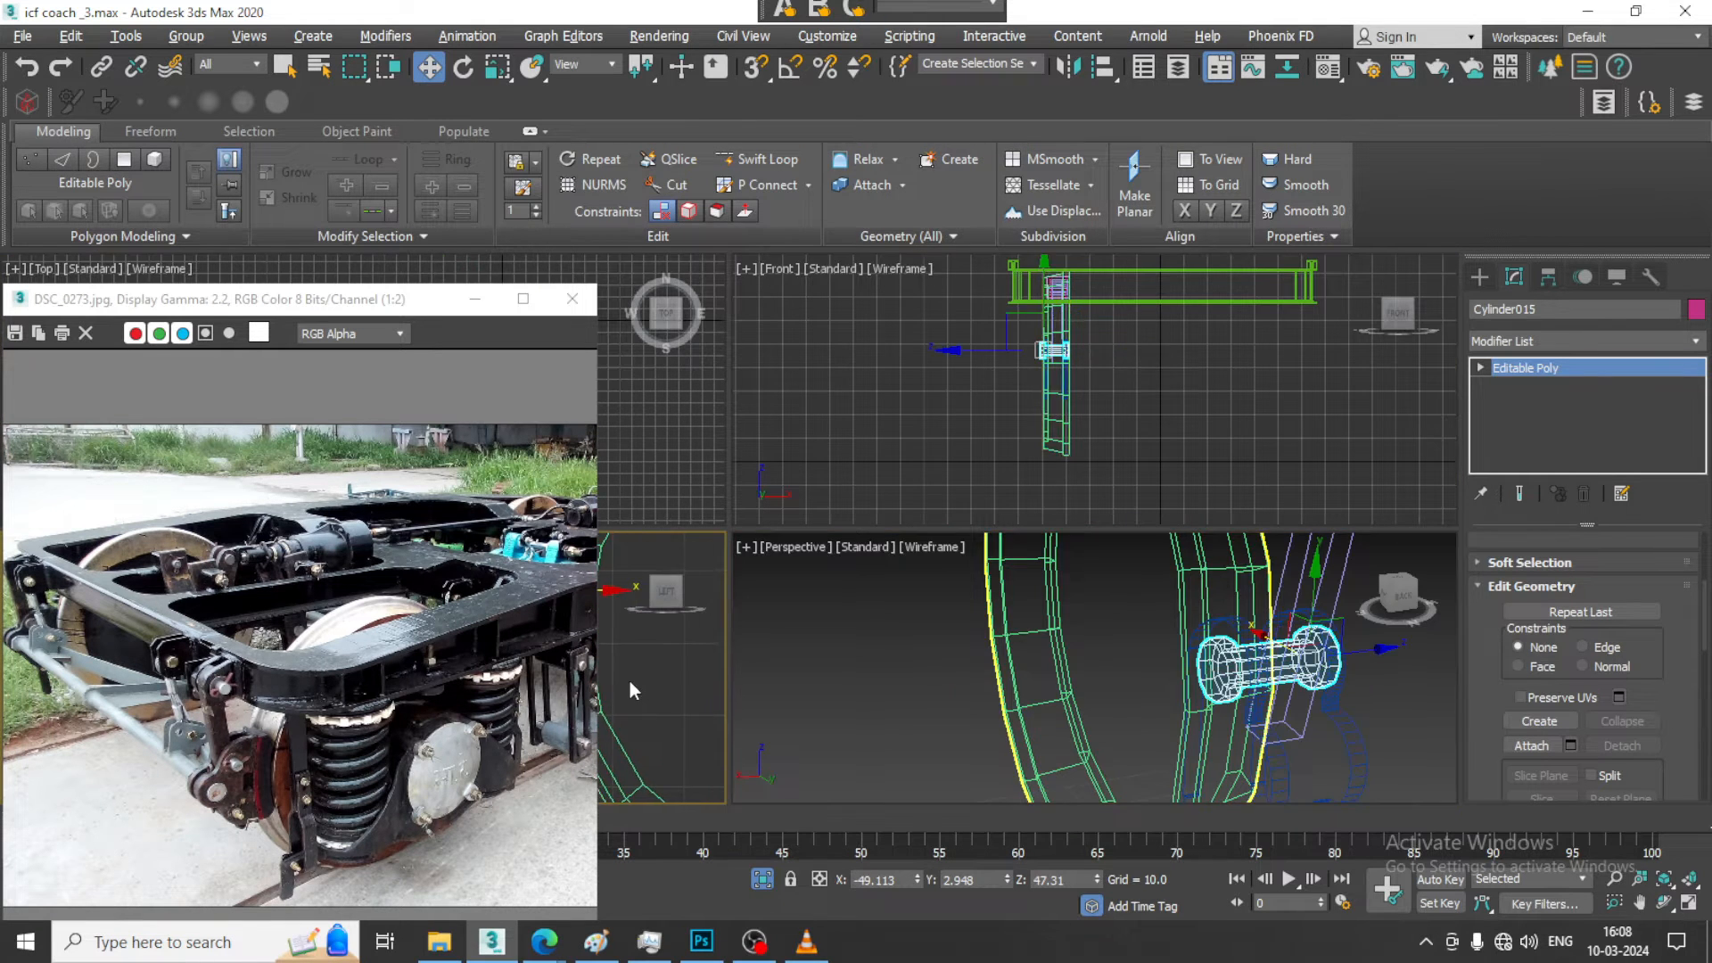
key("alt+w")
middle_click_drag(769, 649, 811, 490)
scroll(813, 499, "down", 7)
scroll(1003, 478, "up", 4)
middle_click_drag(937, 464, 1014, 460)
scroll(1011, 463, "up", 2)
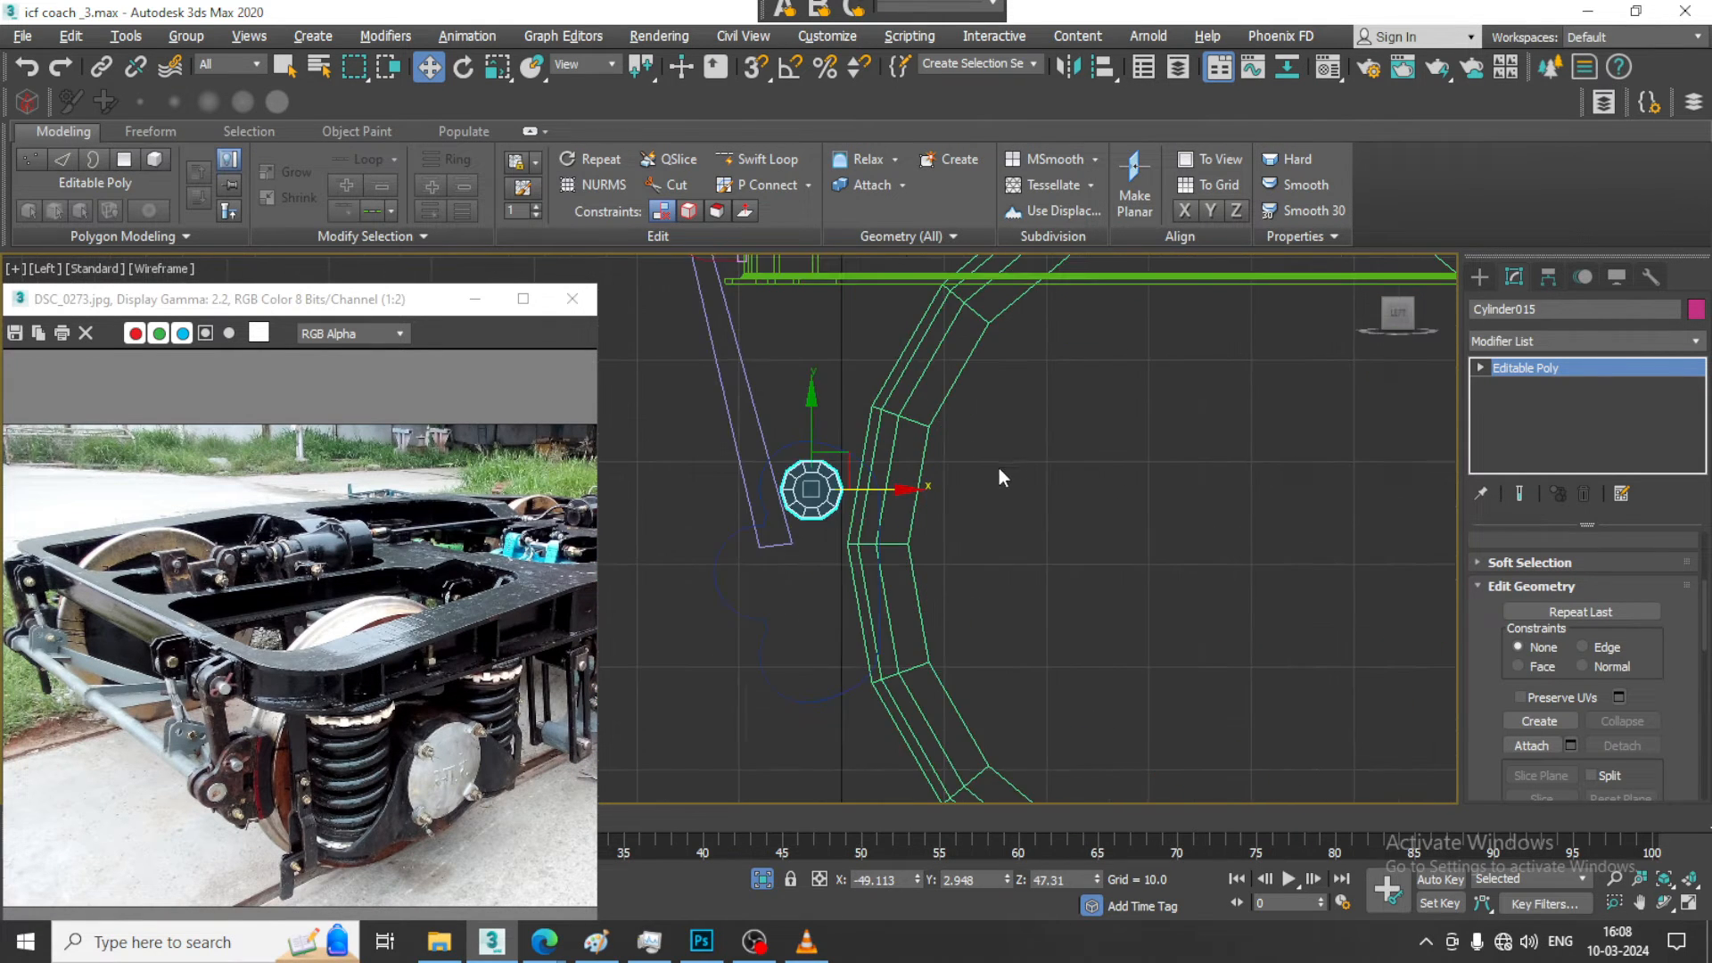
key("F3")
middle_click_drag(805, 509, 852, 466)
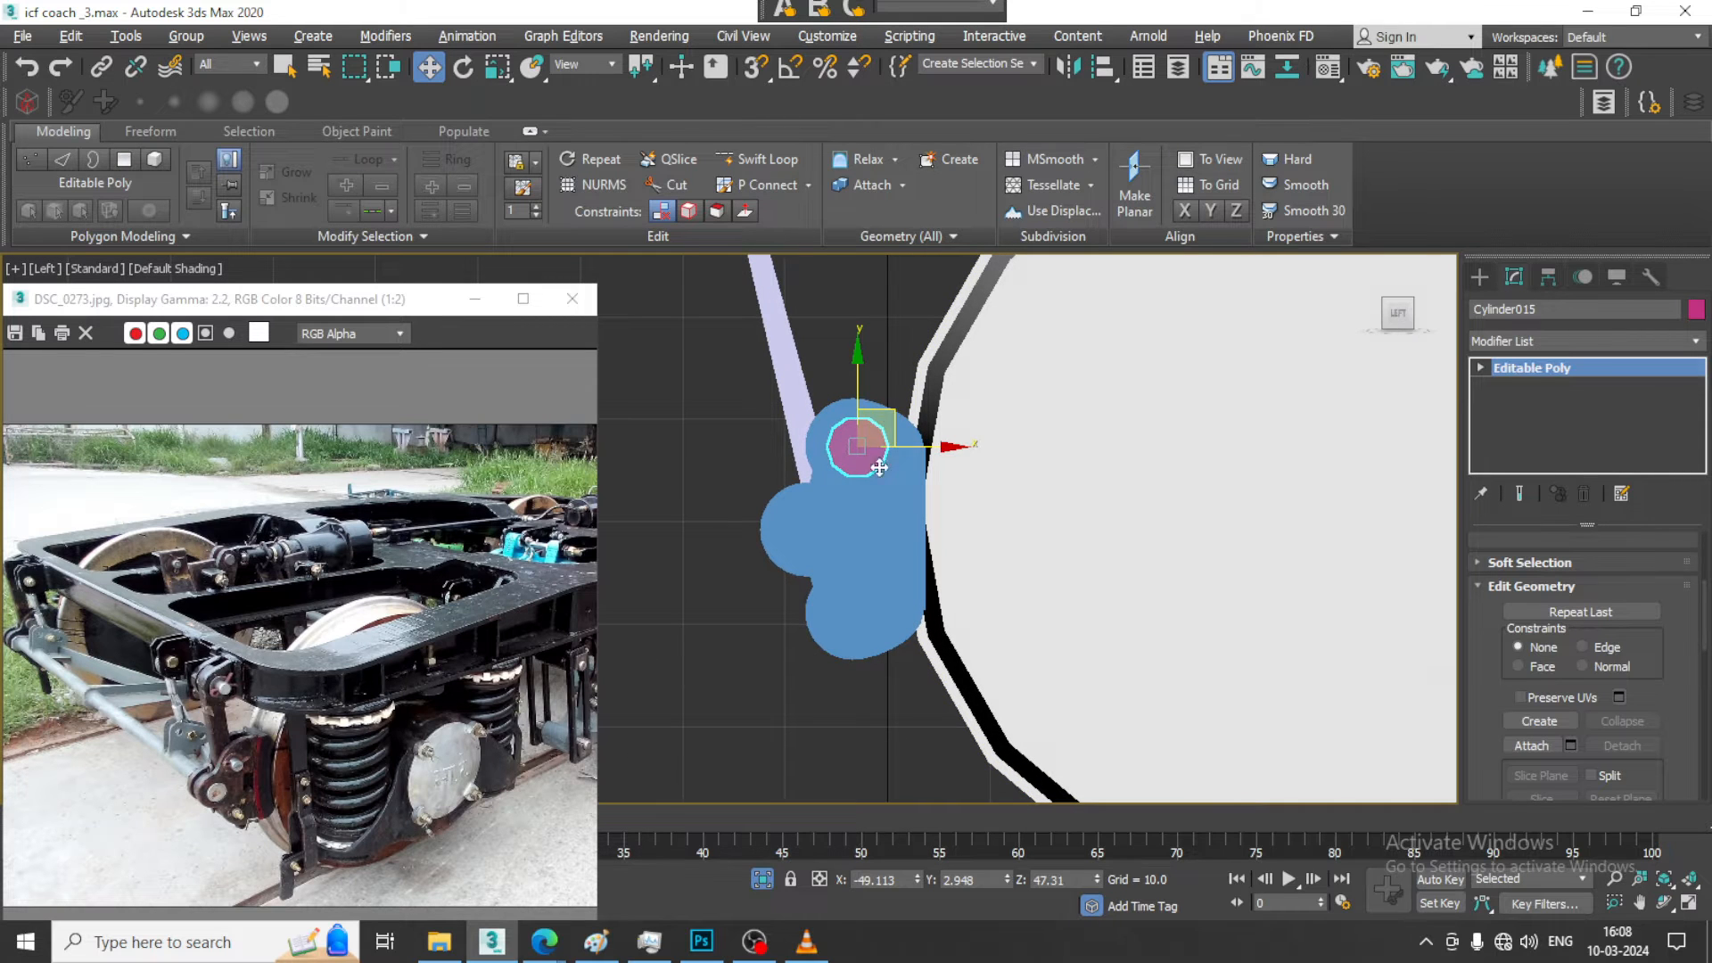
mouse_move(879, 467)
left_mouse_down("shift")
mouse_move(807, 562)
mouse_move(835, 533)
mouse_move(985, 654)
mouse_move(966, 658)
left_mouse_up("shift")
left_click(844, 553)
left_click(862, 564)
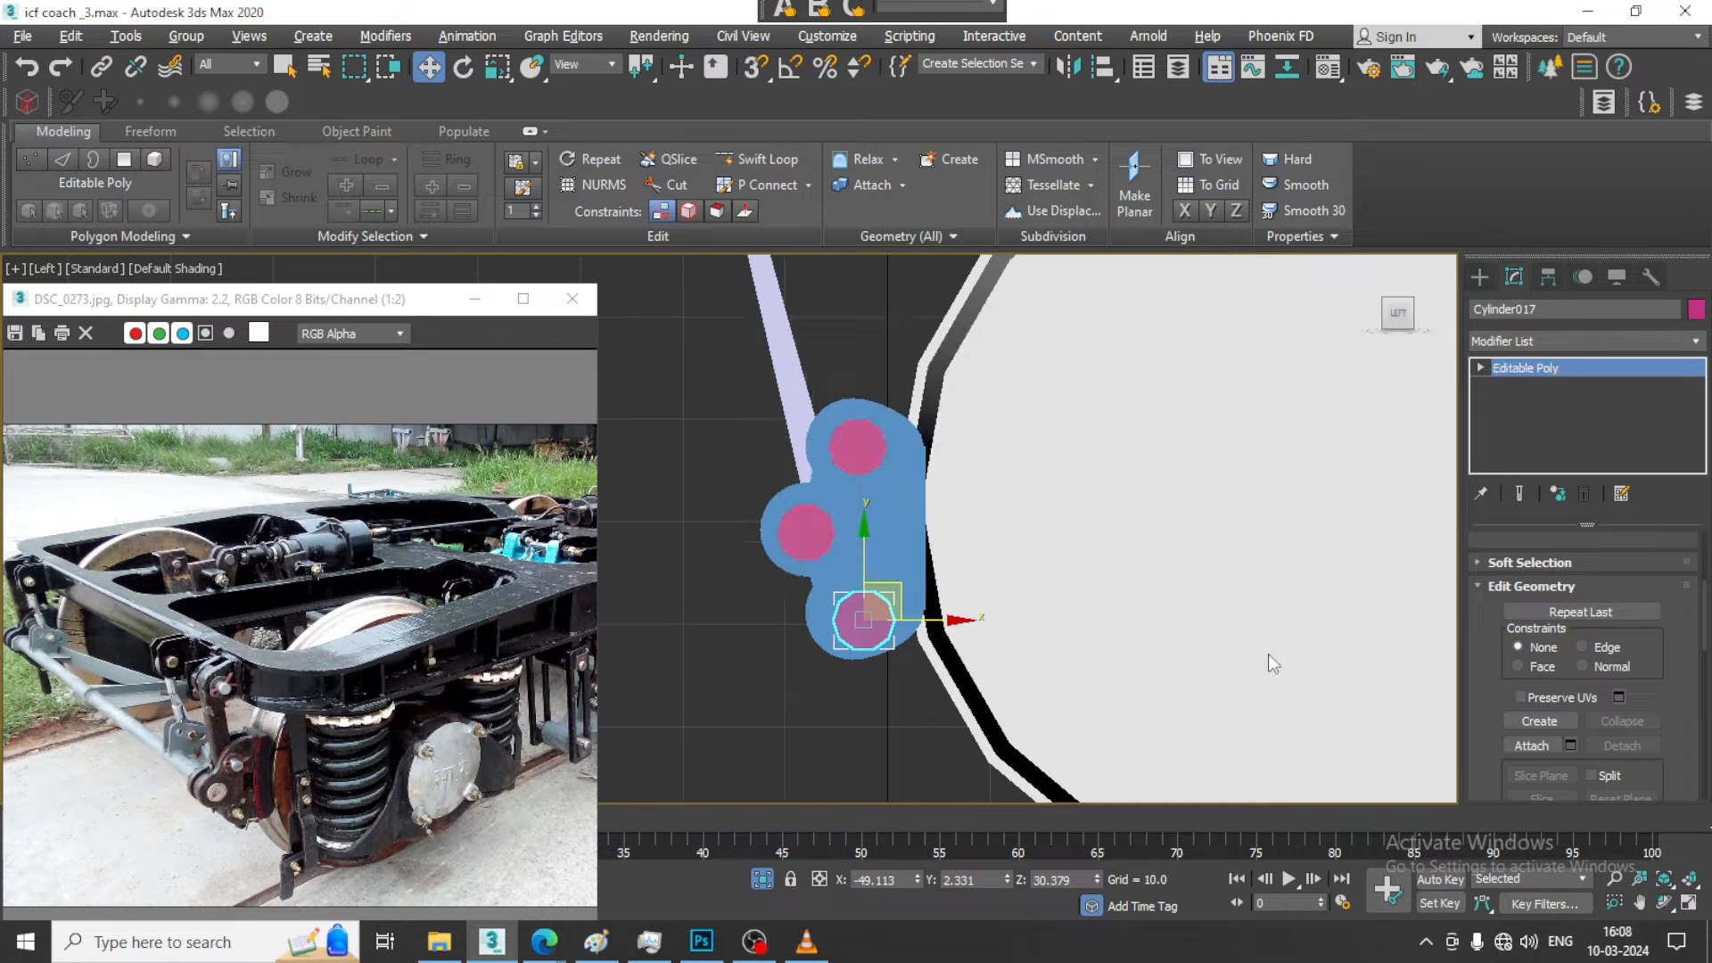
Unhide the rest of the coach and nudge the door footstep frame slightly beside the bogie
key("alt+w")
right_click(1213, 645)
key("alt+w")
mouse_move(1190, 639)
middle_mouse_down("alt")
mouse_move(1090, 651)
mouse_move(1081, 566)
mouse_move(1135, 535)
mouse_move(1085, 535)
mouse_move(1151, 546)
mouse_move(1172, 591)
mouse_move(1205, 571)
middle_mouse_up("alt")
key("F3")
scroll(1200, 640, "down", 5)
right_click(1275, 619)
left_click(1324, 421)
left_click(1116, 509)
middle_click_drag(1116, 508, 1169, 514, "alt")
scroll(1157, 514, "up", 3)
left_click_drag(1054, 407, 1062, 408)
middle_click_drag(1175, 555, 1062, 562, "alt")
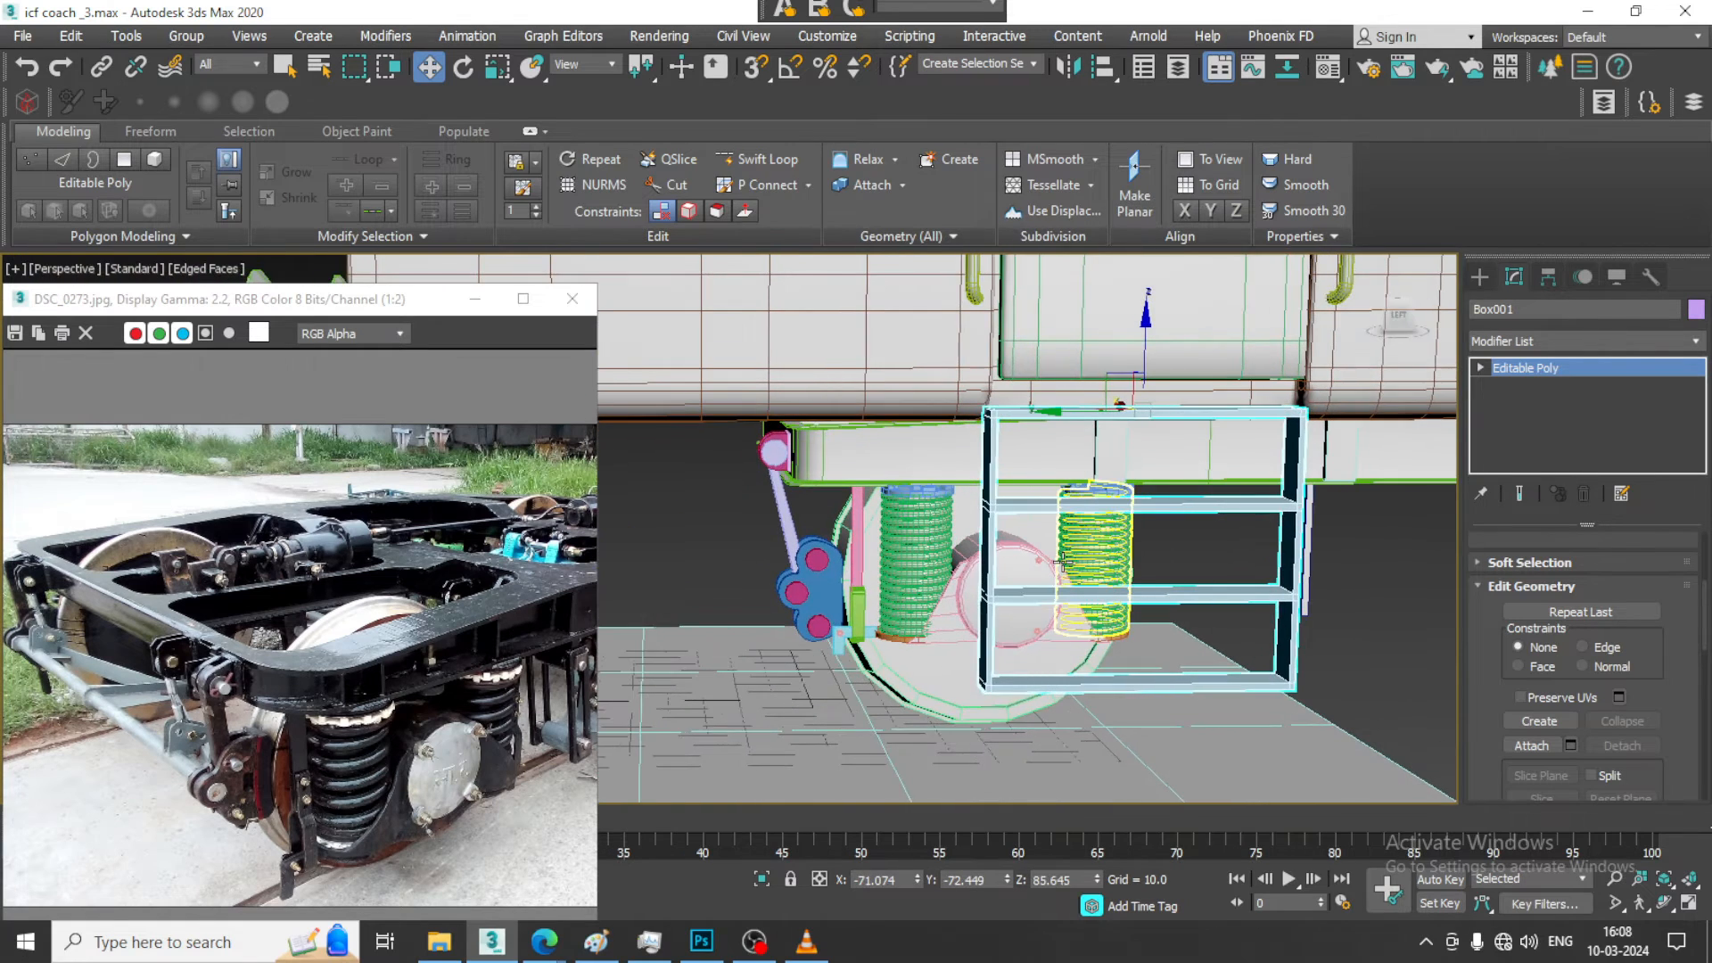
With AutoGrid off, create a flat box about 87 long and 29 wide in plan, just past the wheel along the side frame
middle_click_drag(959, 578, 992, 564, "alt")
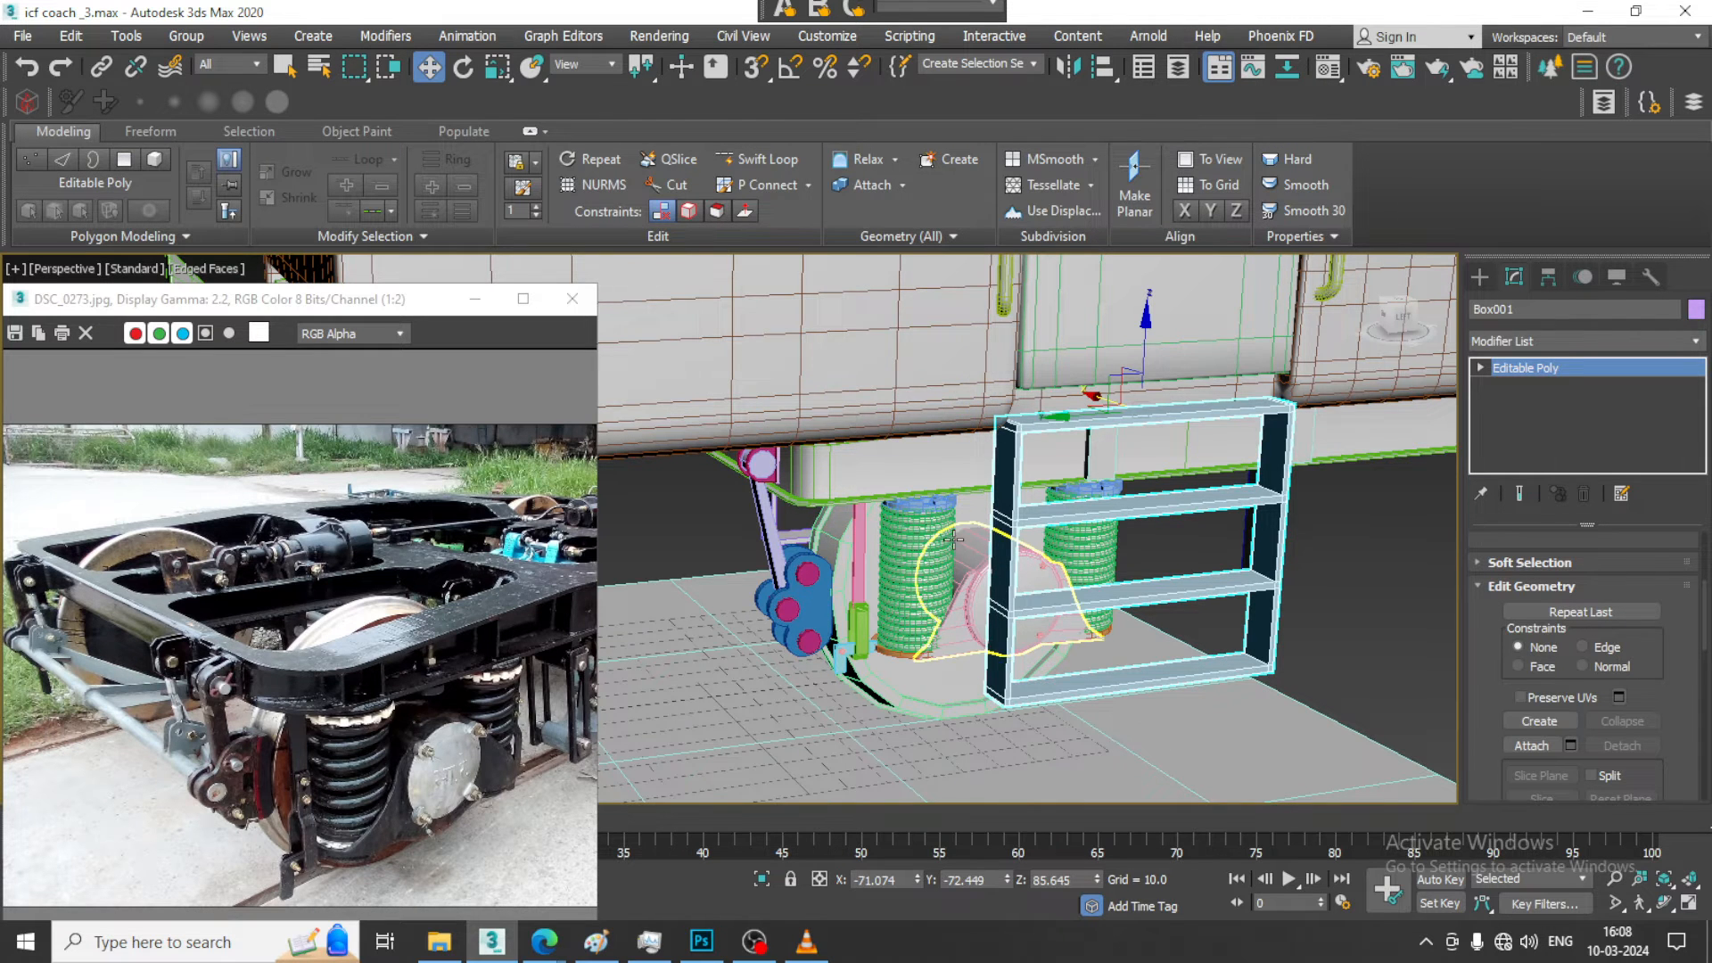
middle_click_drag(953, 540, 1020, 584)
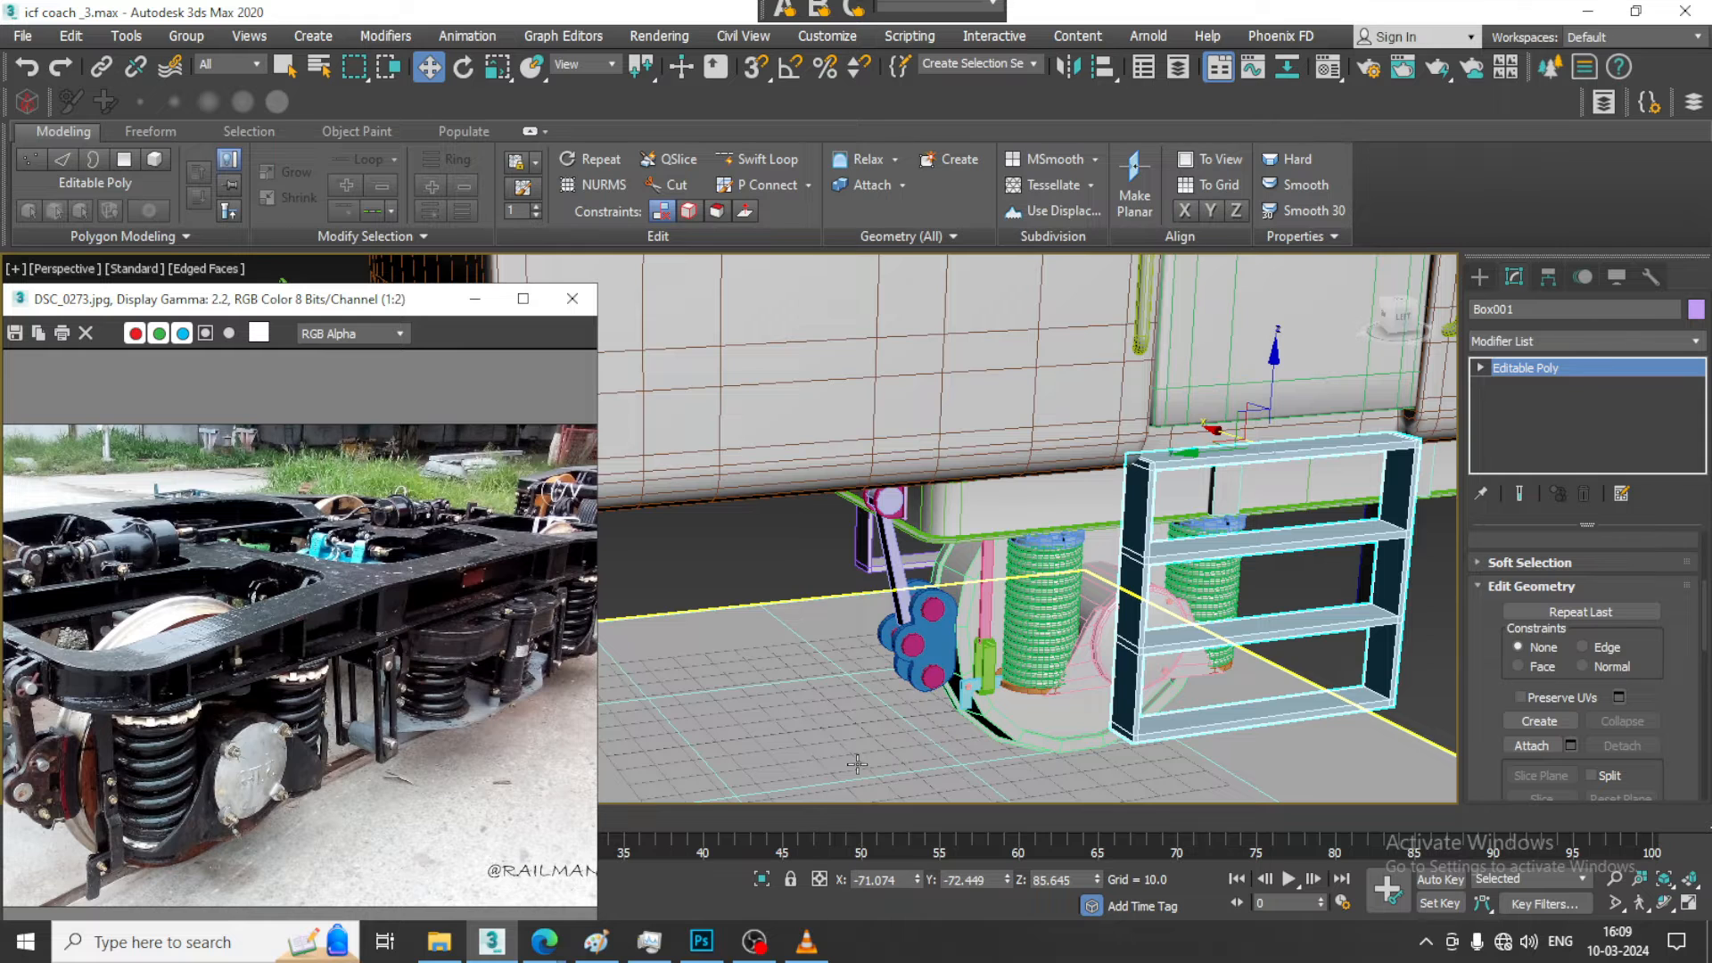
middle_click_drag(1026, 649, 809, 627)
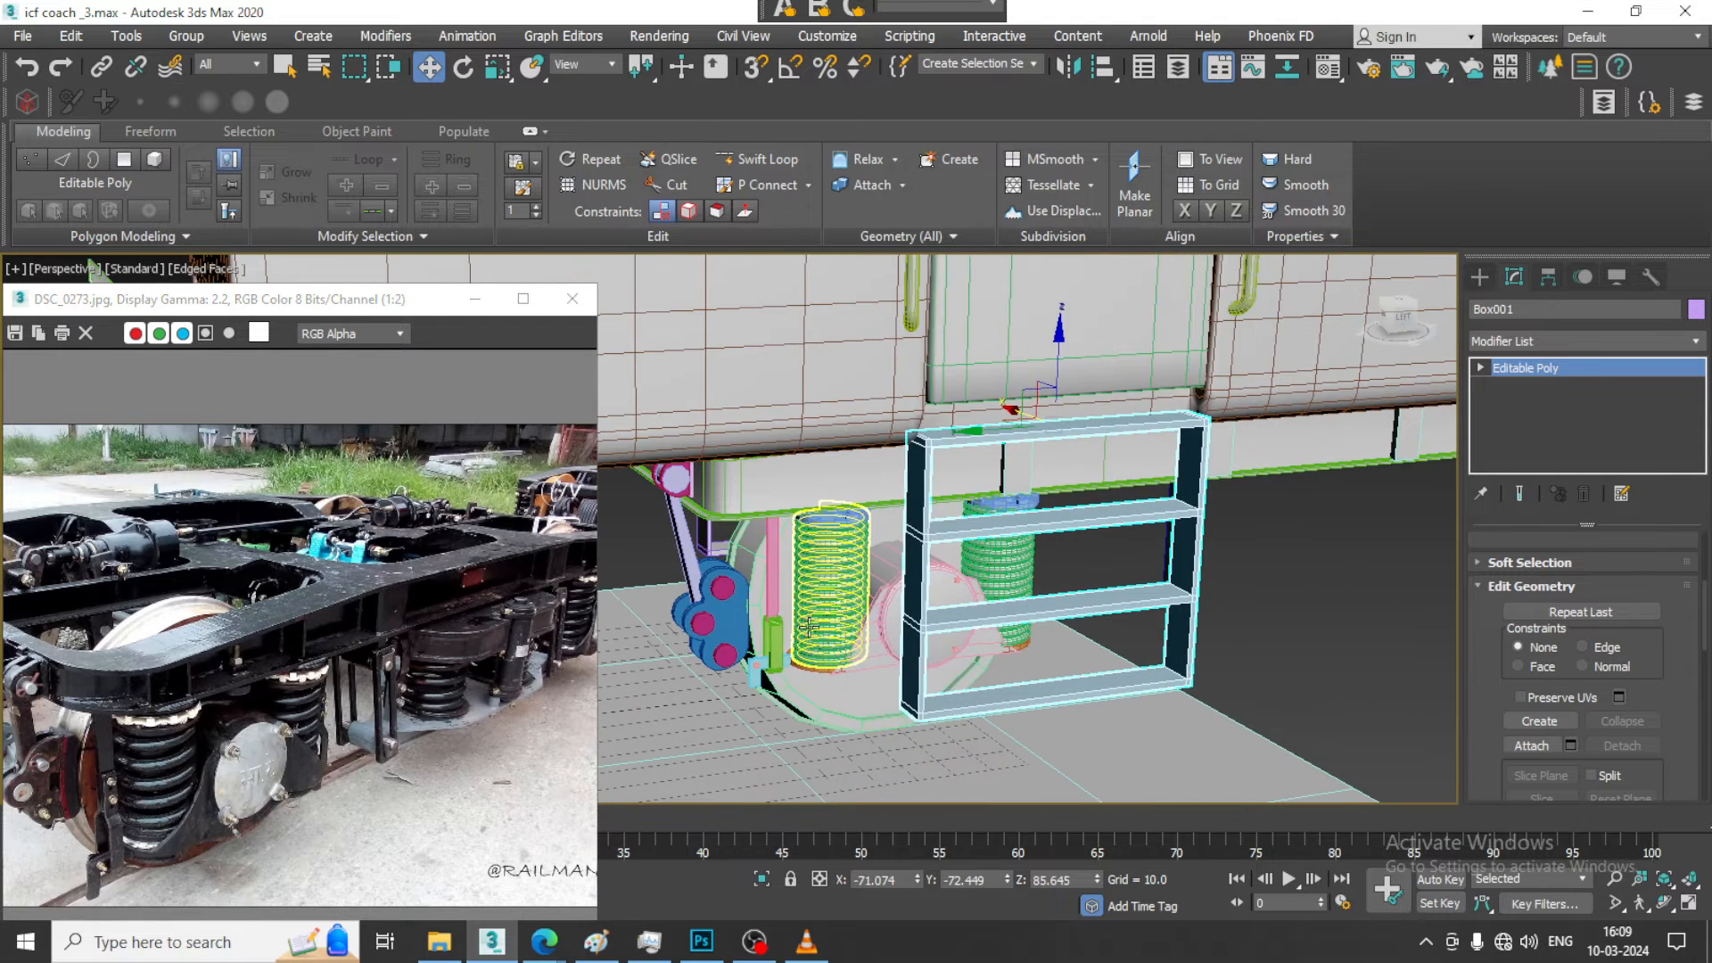
middle_click_drag(1160, 683, 1007, 646)
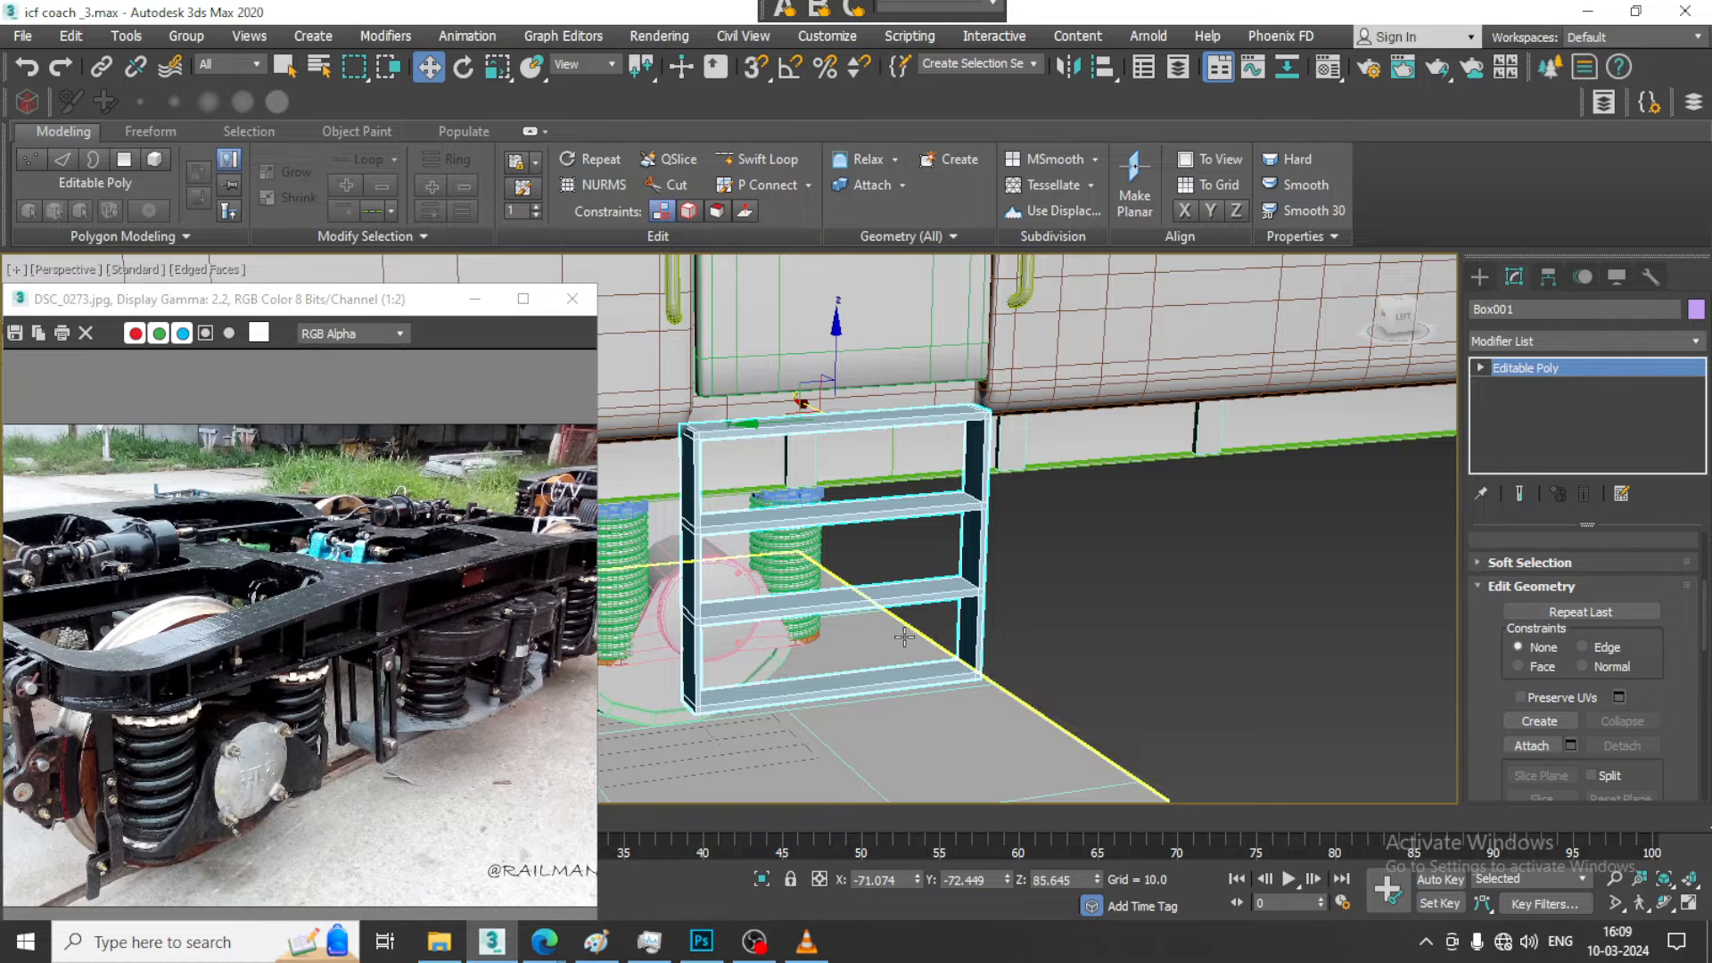
left_click(1479, 277)
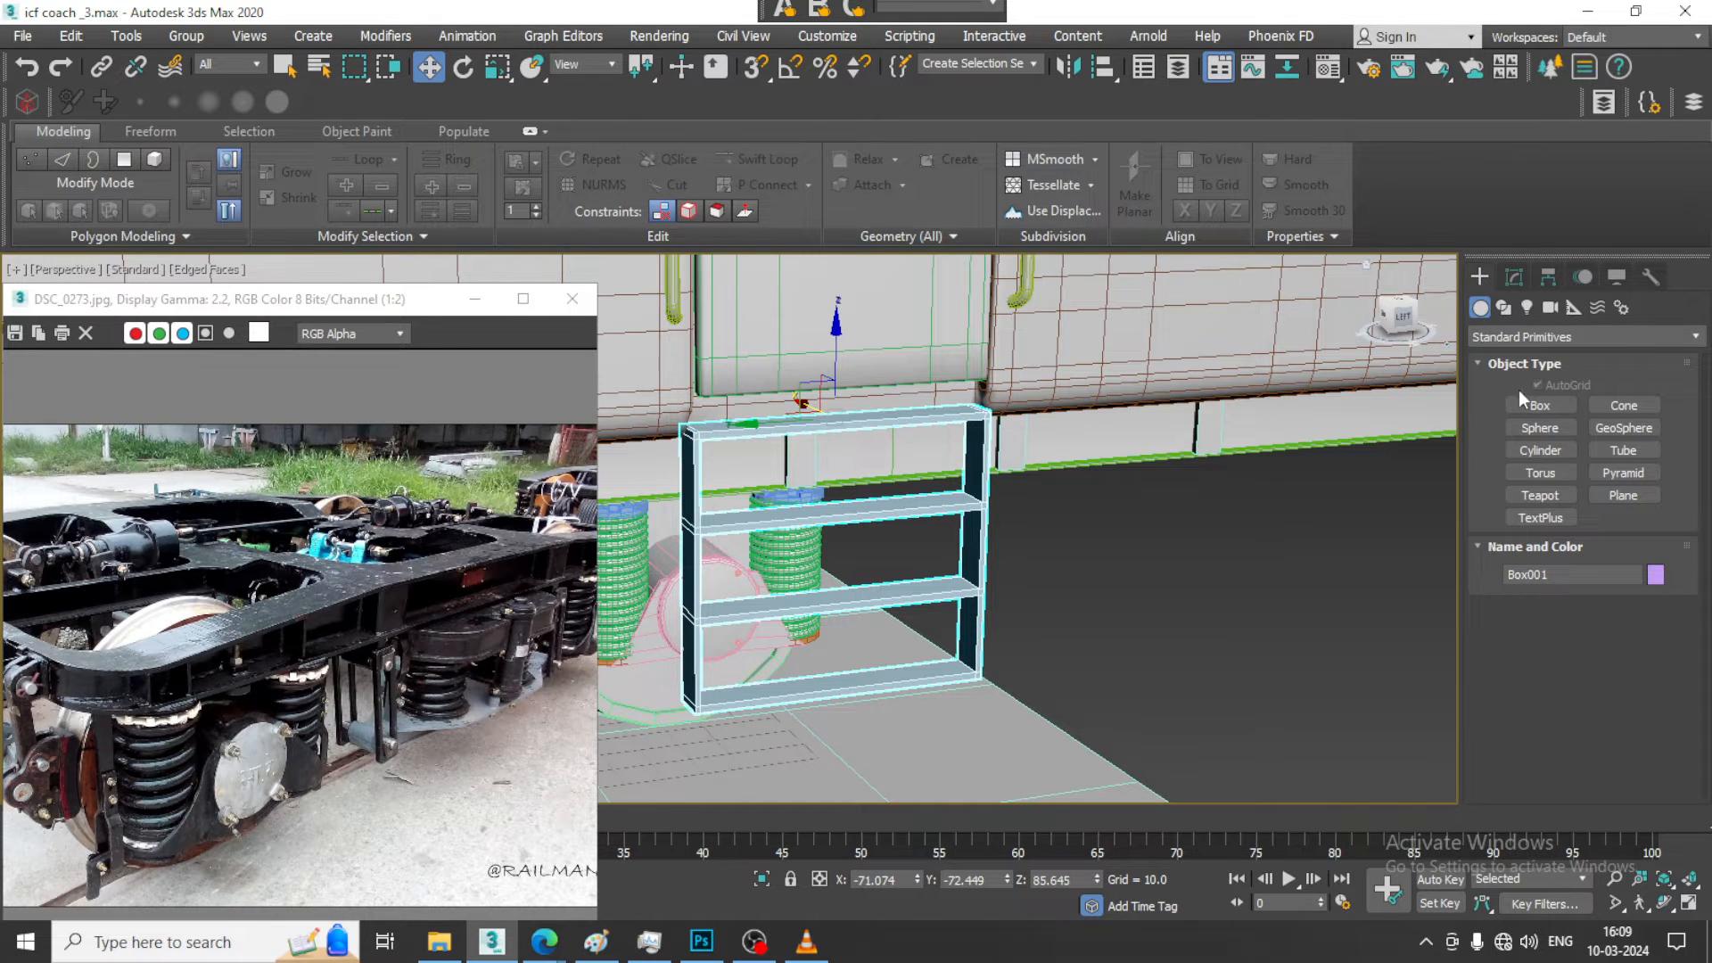
left_click(1537, 406)
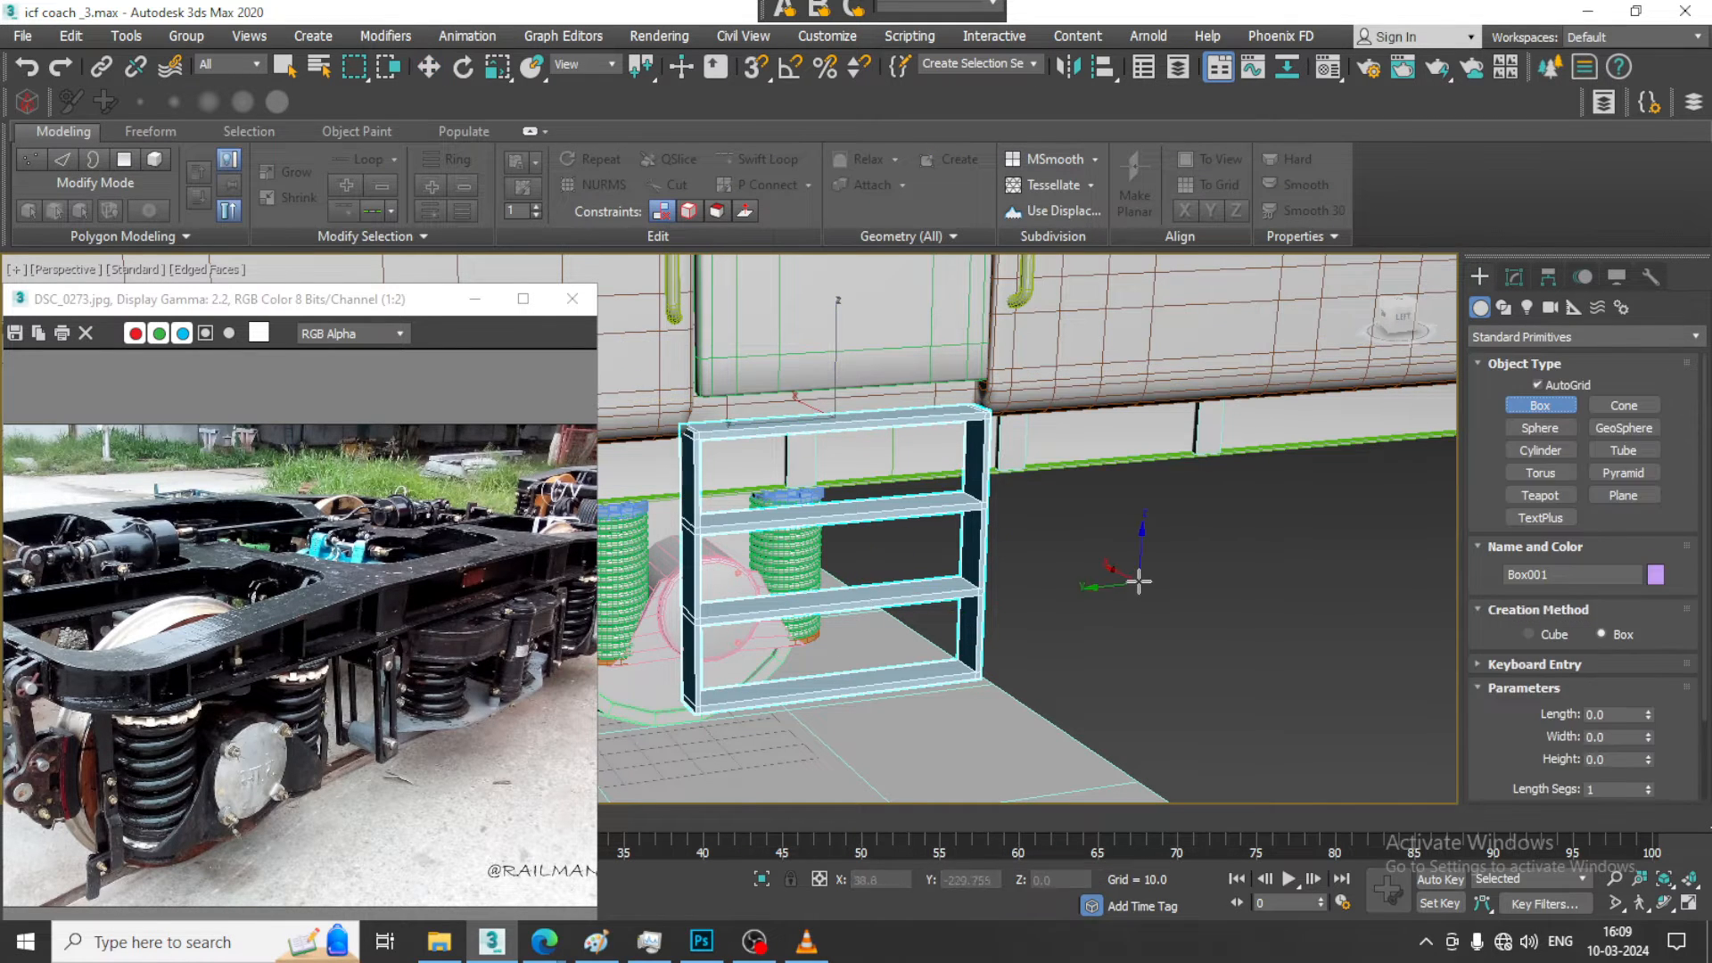
middle_click_drag(1130, 582, 1169, 560)
scroll(1154, 567, "down", 5)
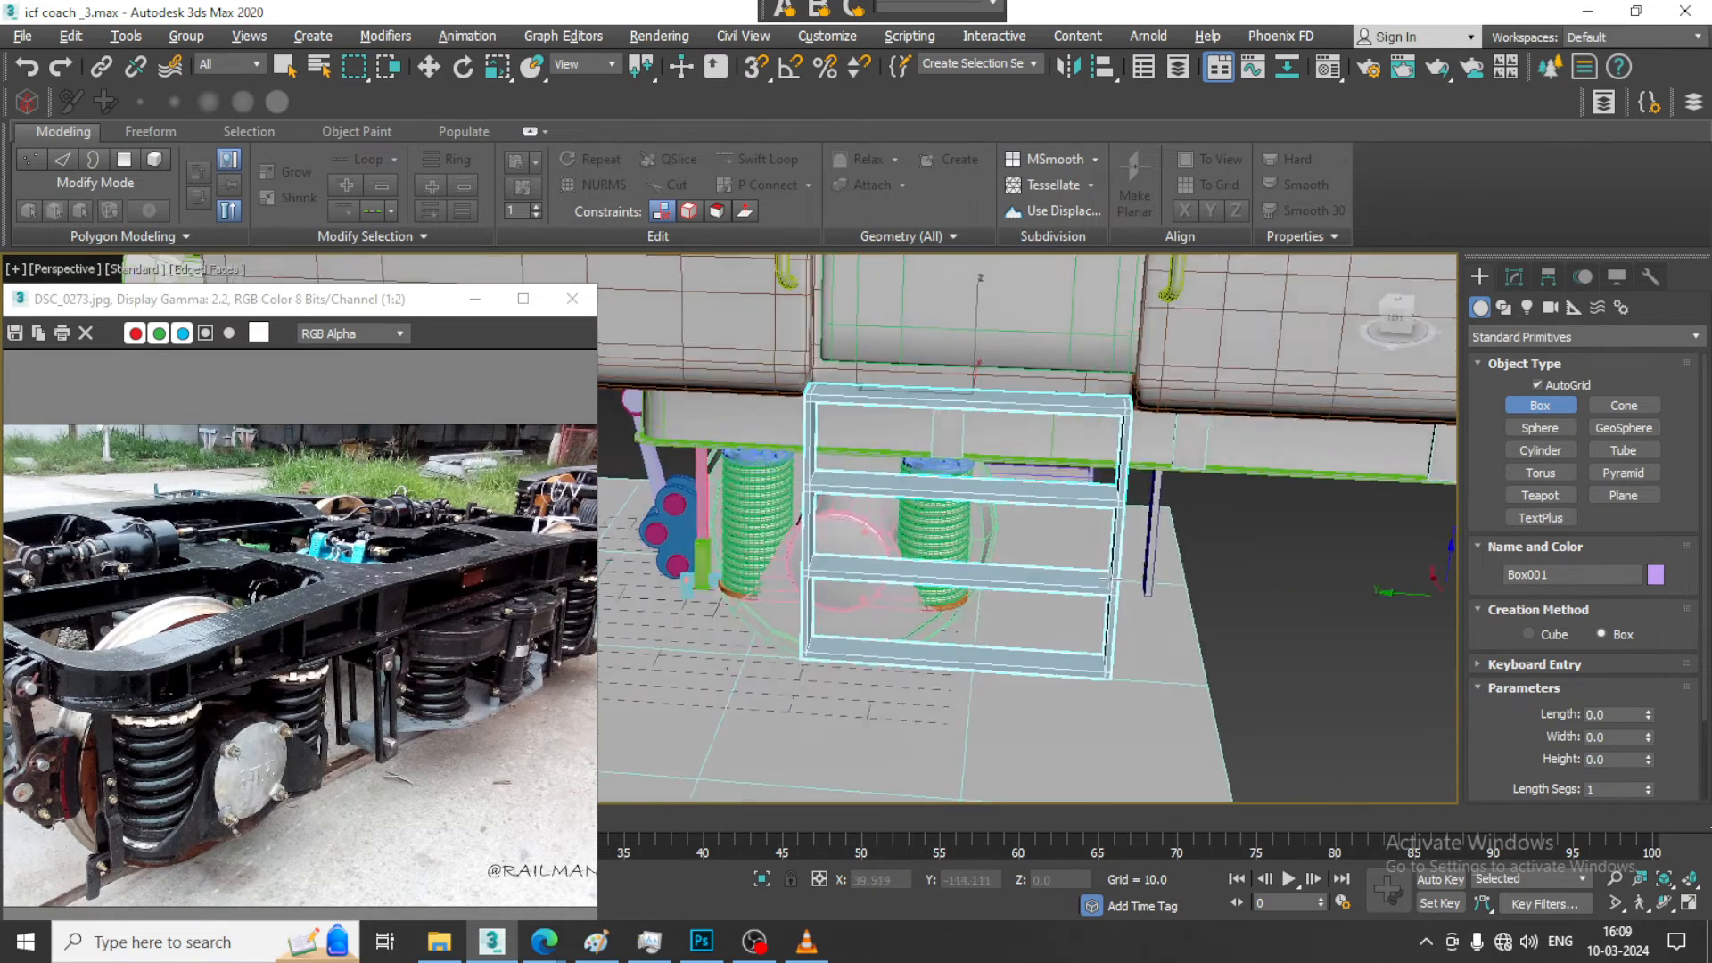
key("alt+w")
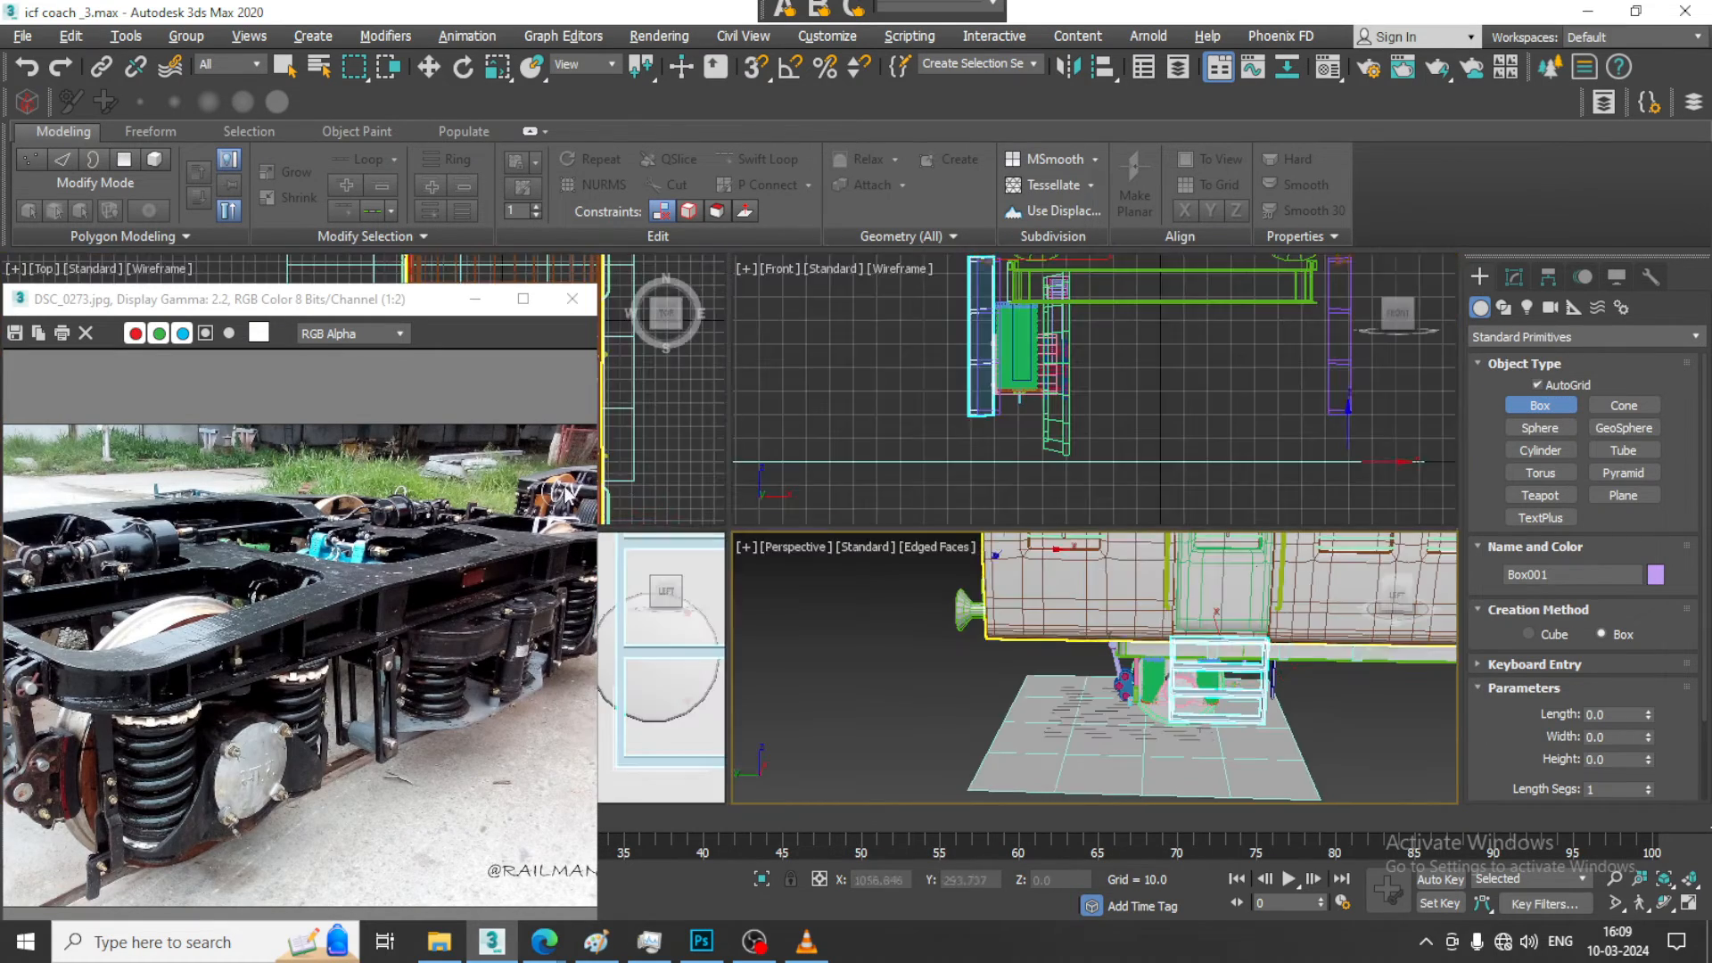
key("alt+w")
middle_click_drag(1052, 490, 981, 486)
middle_click_drag(985, 575, 1014, 509)
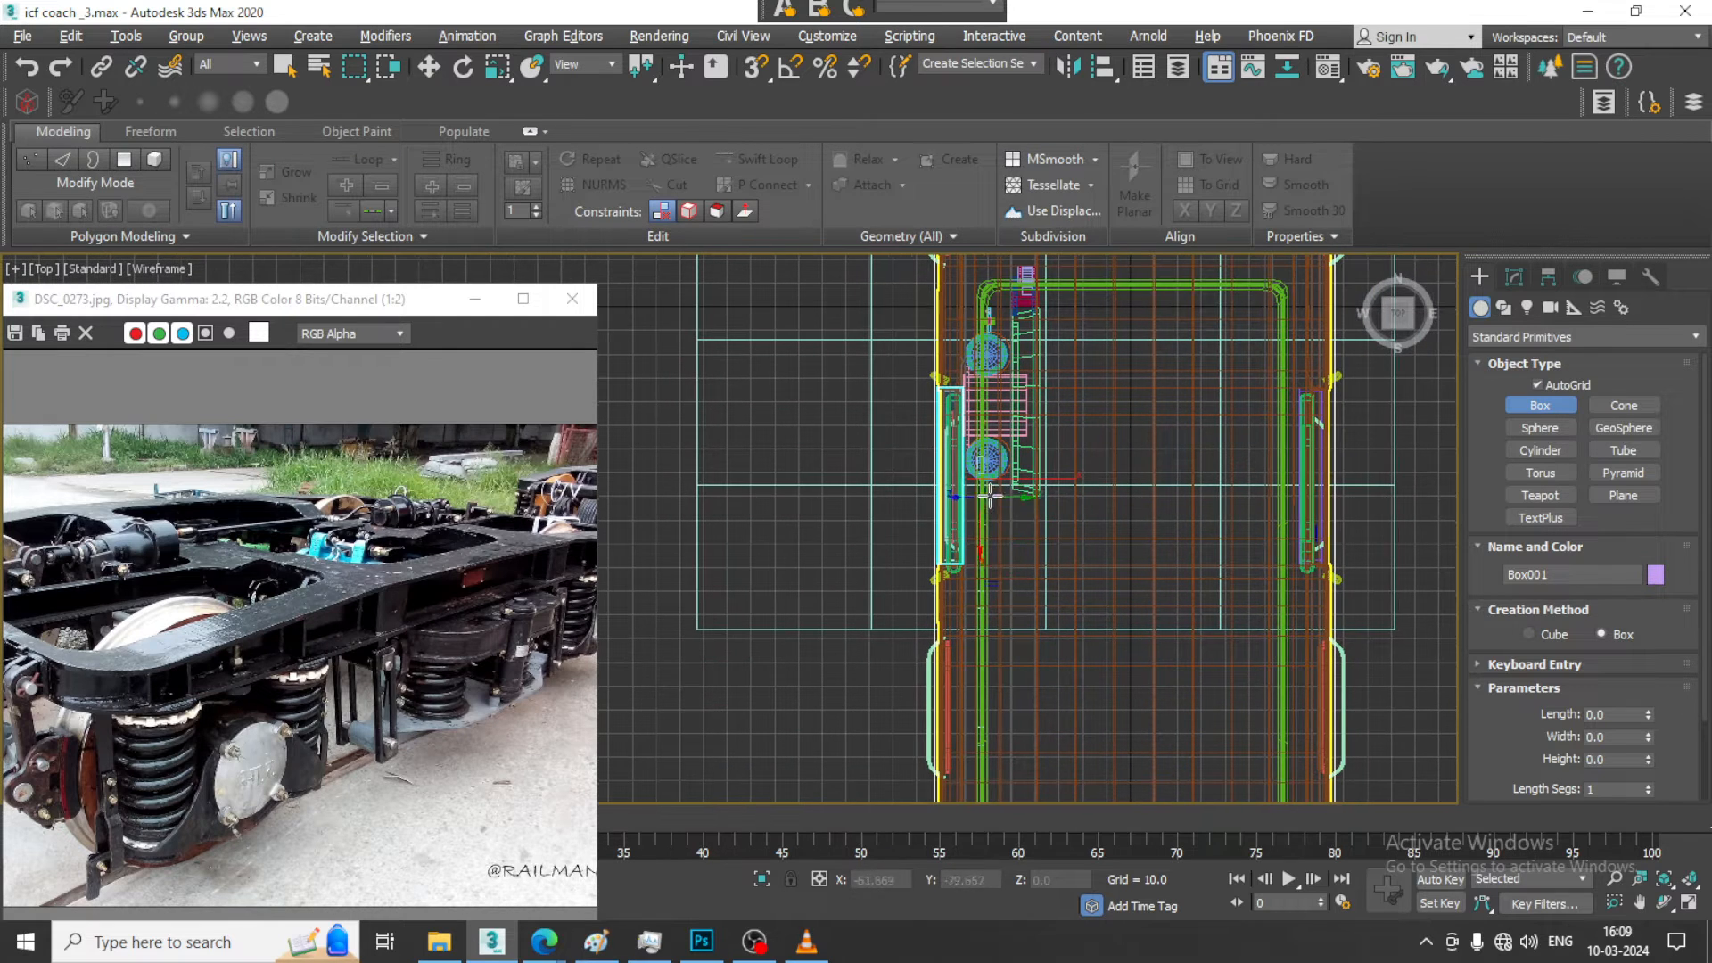
left_click(1537, 384)
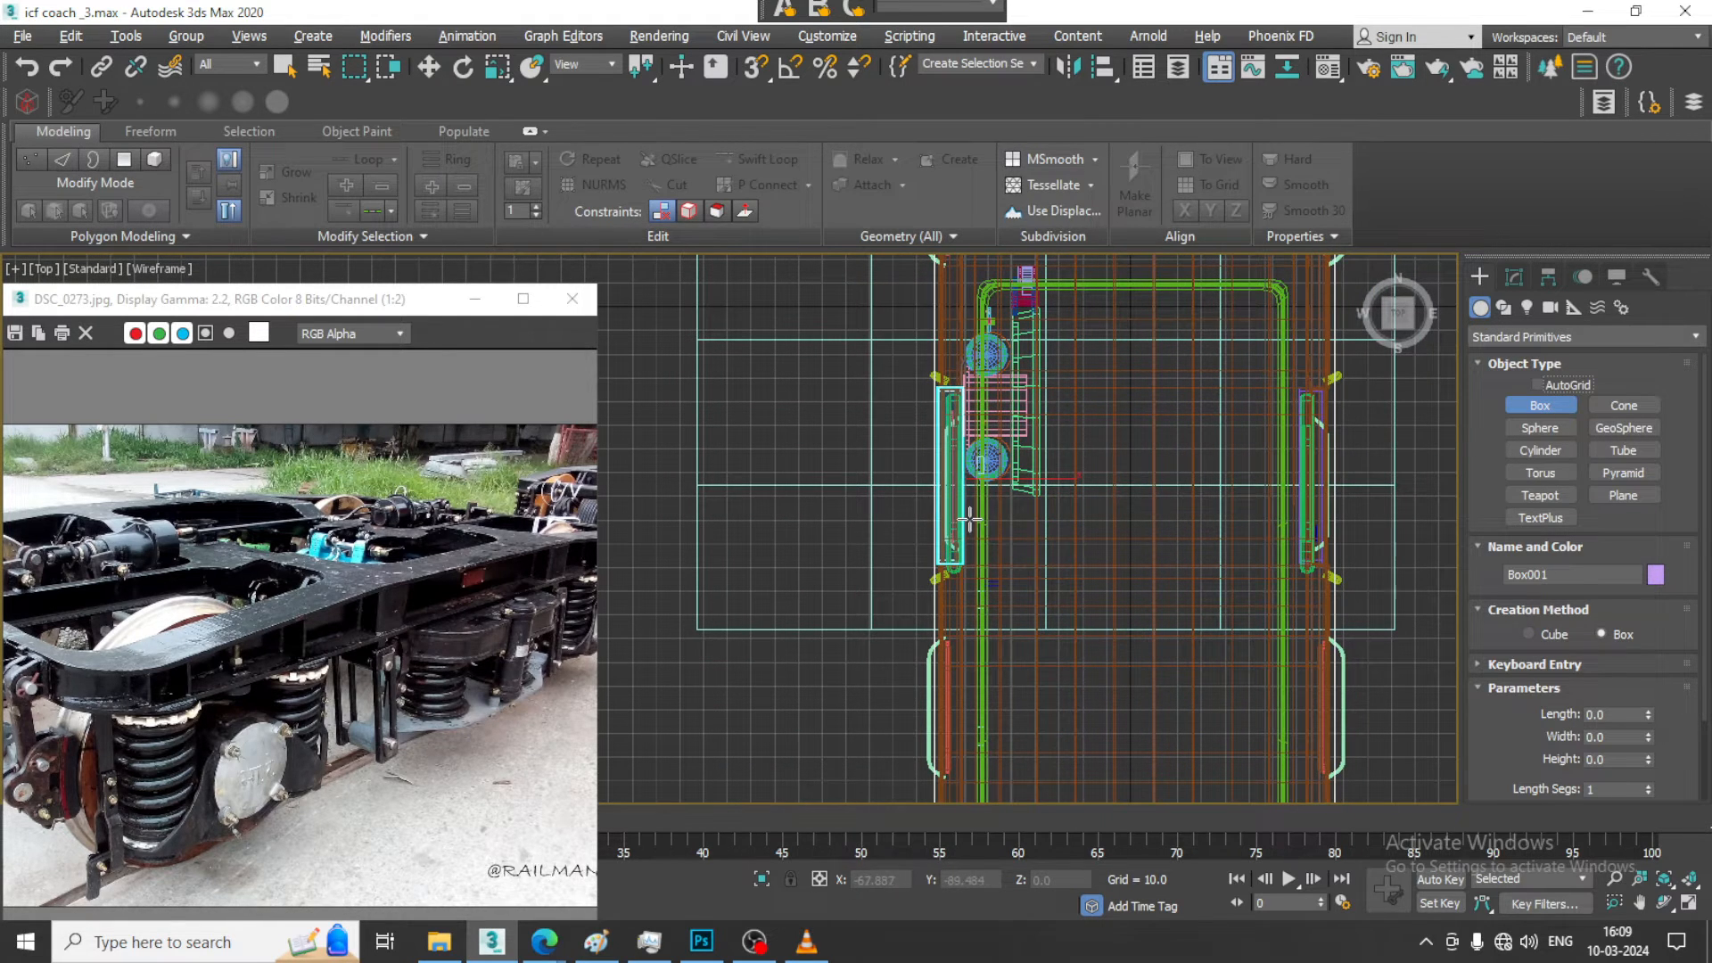
left_click_drag(969, 516, 1041, 722)
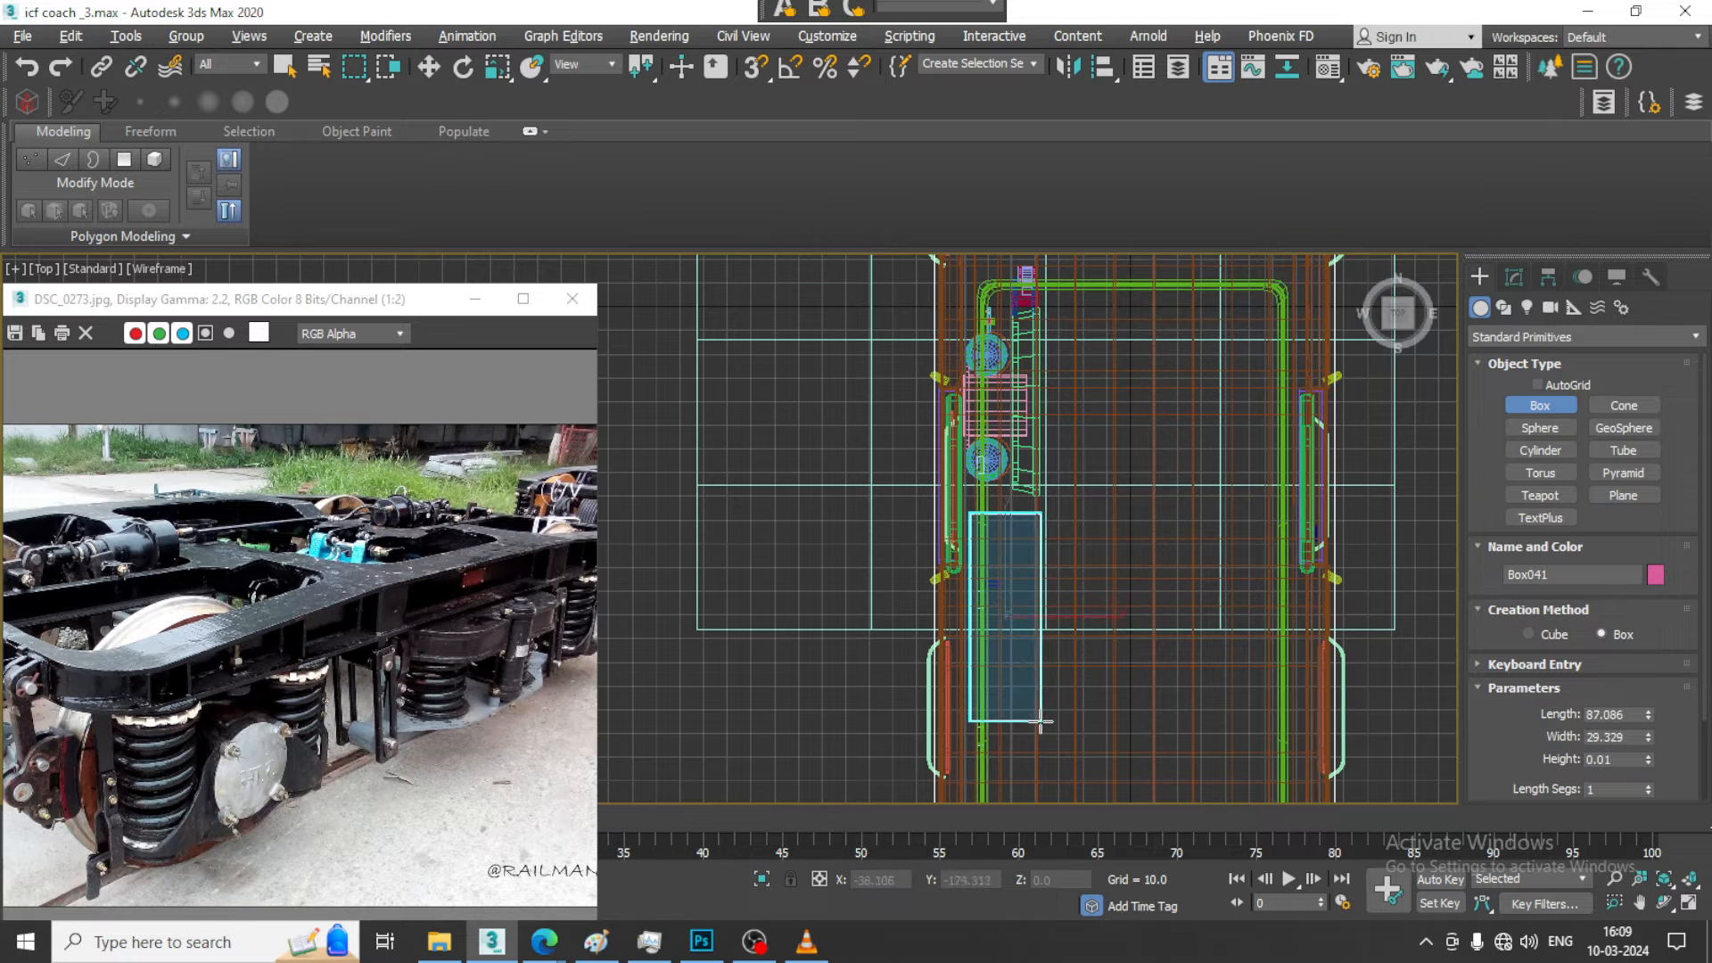
left_click(1038, 719)
key("w")
Raise the flat box to about Z 30.5, shift it to about X -50.6, and delete the thin vertical strip above it
key("alt+w")
key("alt+w")
middle_click_drag(1289, 644, 1132, 606, "alt")
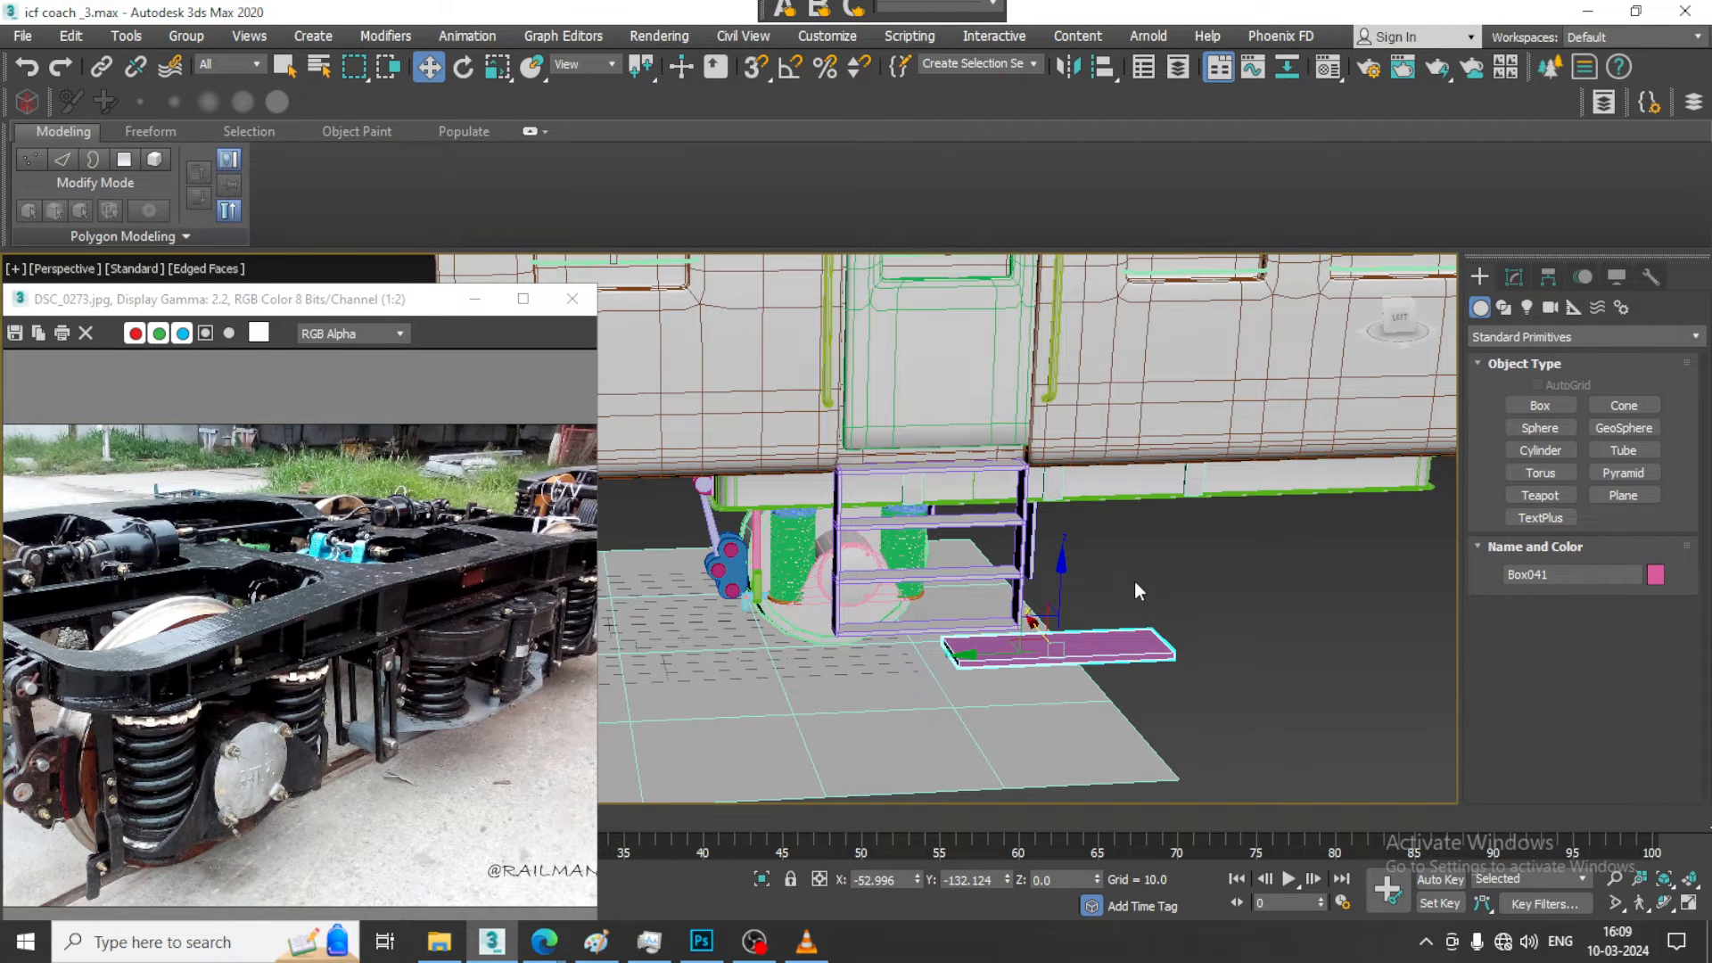
scroll(1120, 567, "up", 2)
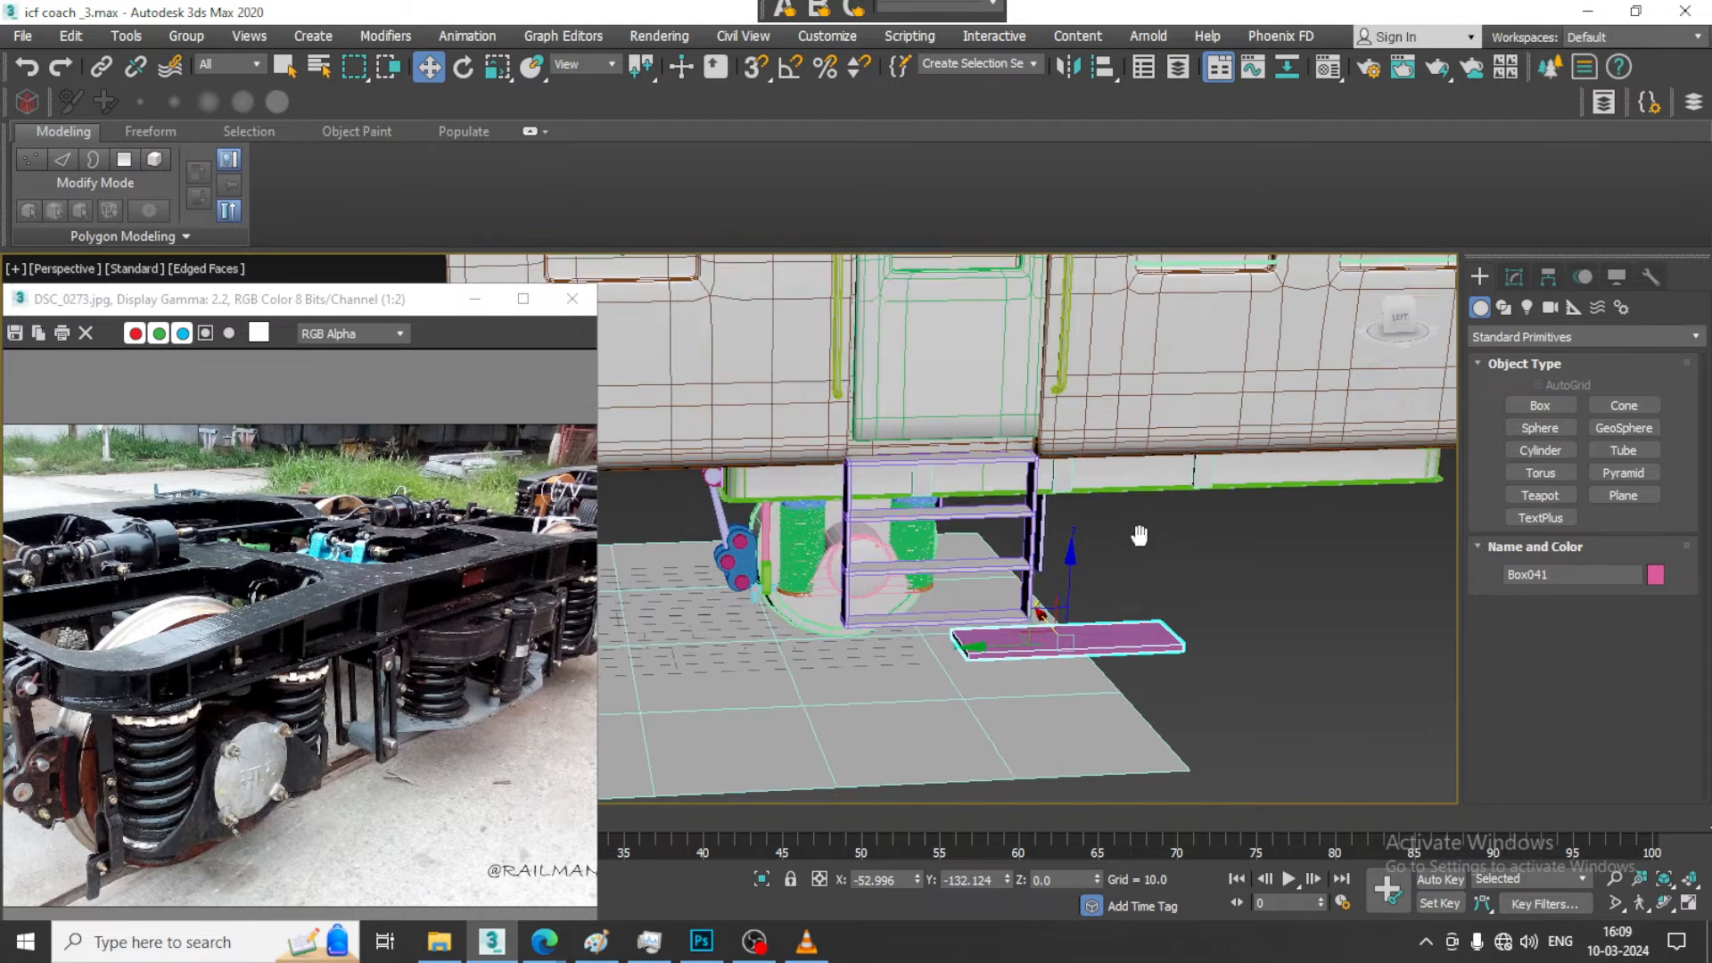
left_click_drag(1093, 610, 1099, 501)
middle_click_drag(1096, 532, 1125, 560, "alt")
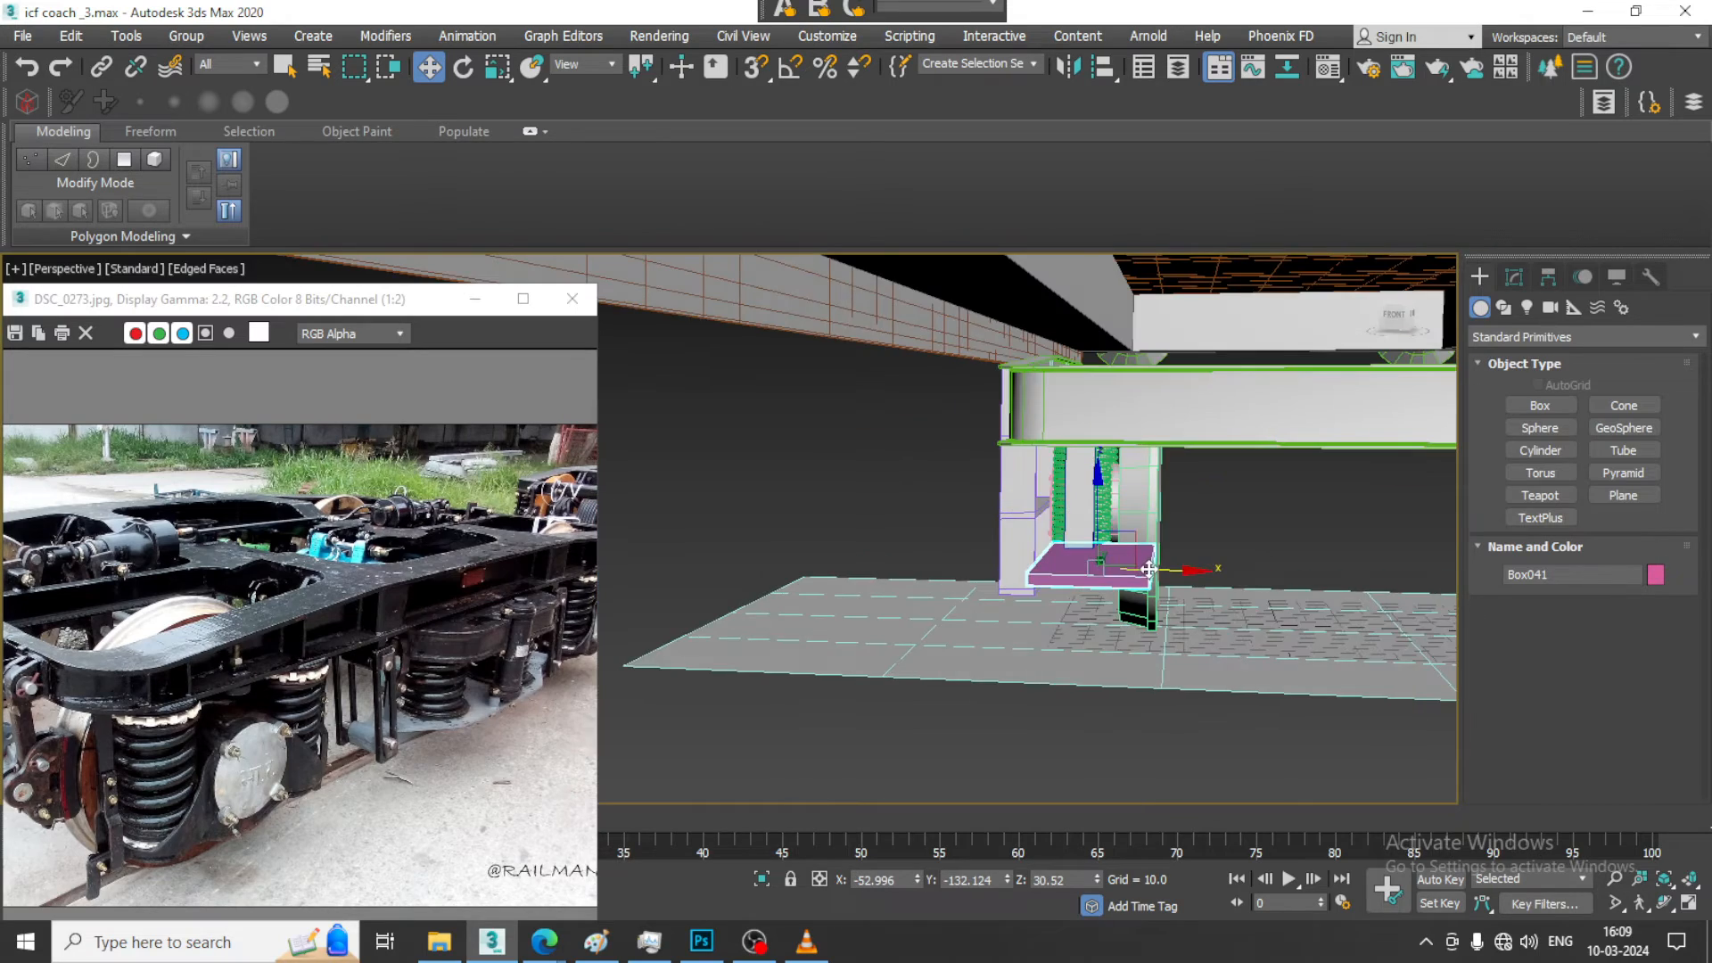
left_click_drag(1149, 569, 1158, 569)
middle_click_drag(1044, 540, 1106, 507, "alt")
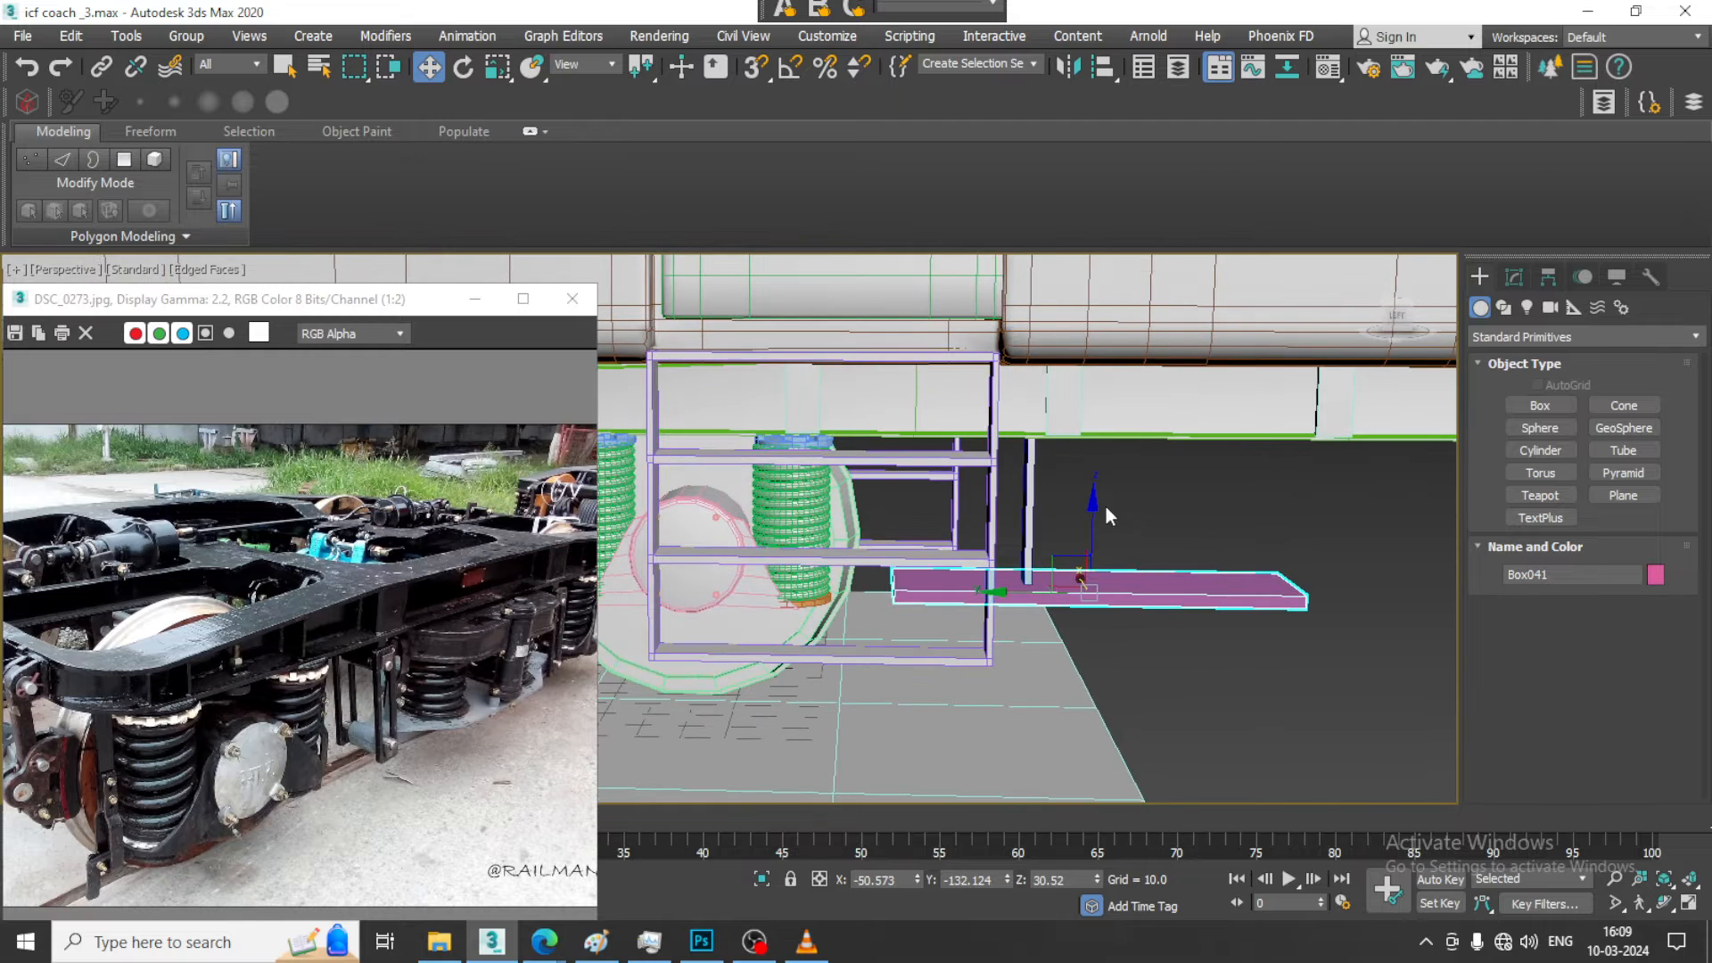
left_click(1032, 496)
key("Delete")
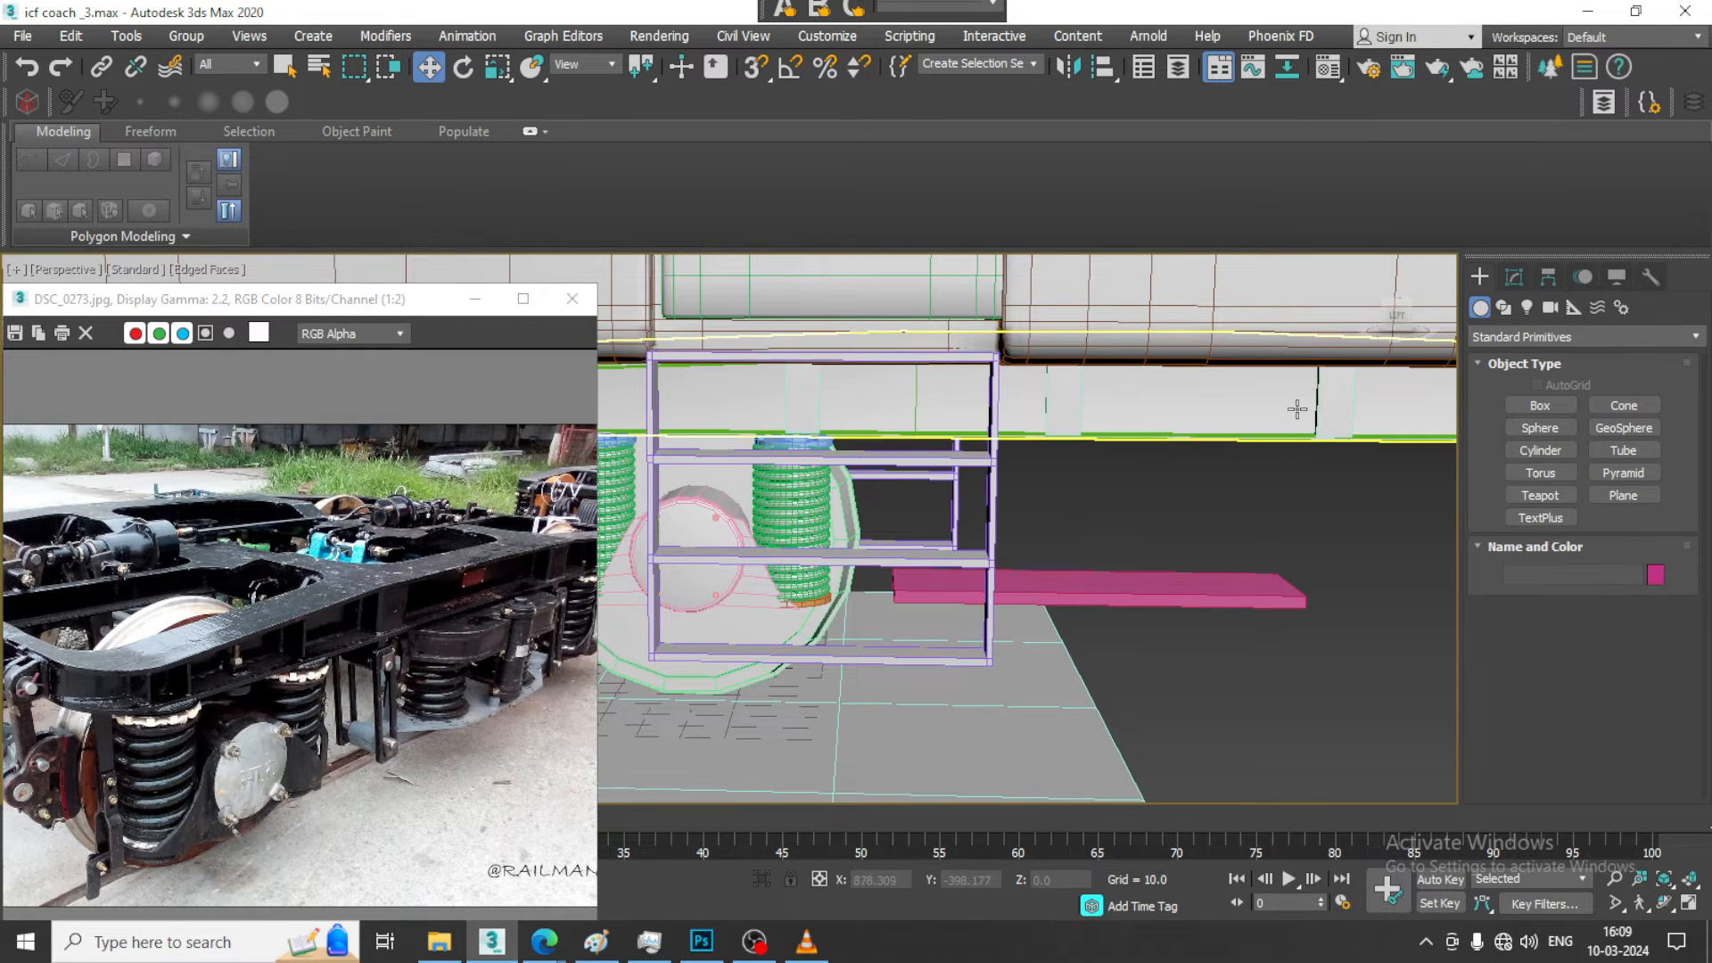
Draw a tall, narrow rectangle spline in side view, from the frame's lower edge down past the near end of the flat box
left_click(1503, 308)
left_click(1624, 422)
key("alt+w")
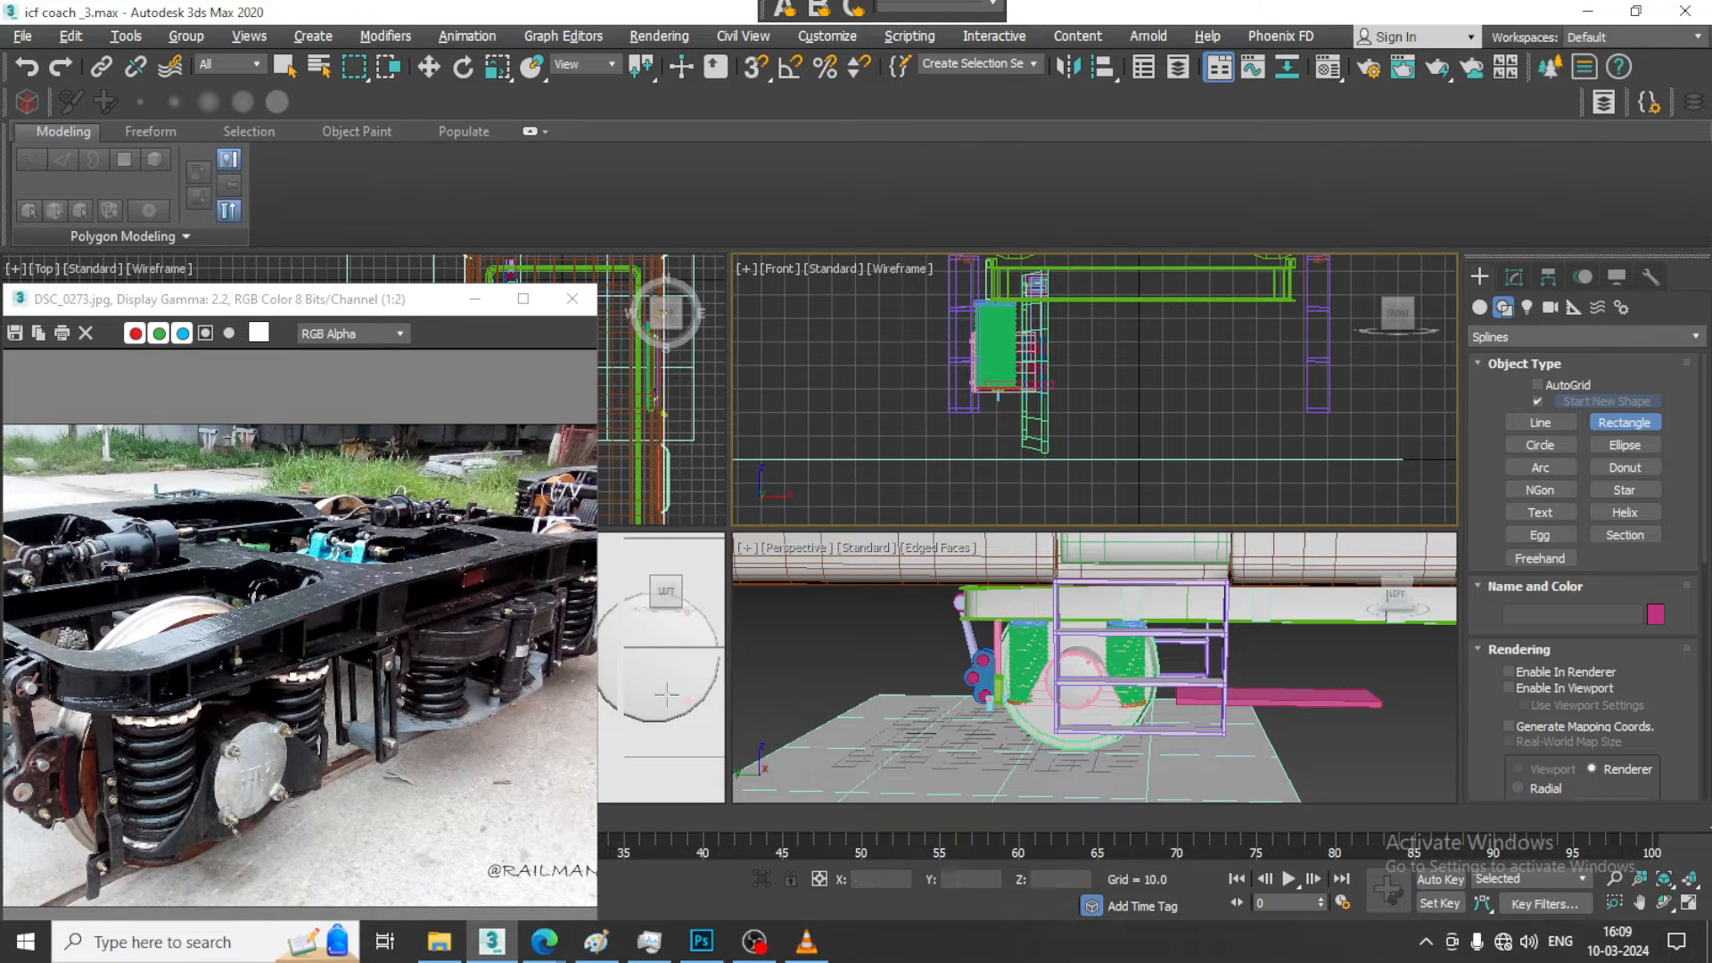
middle_click(667, 695)
key("alt+w")
middle_click_drag(799, 639, 919, 622)
scroll(945, 619, "down", 4)
middle_click_drag(1127, 612, 1044, 633)
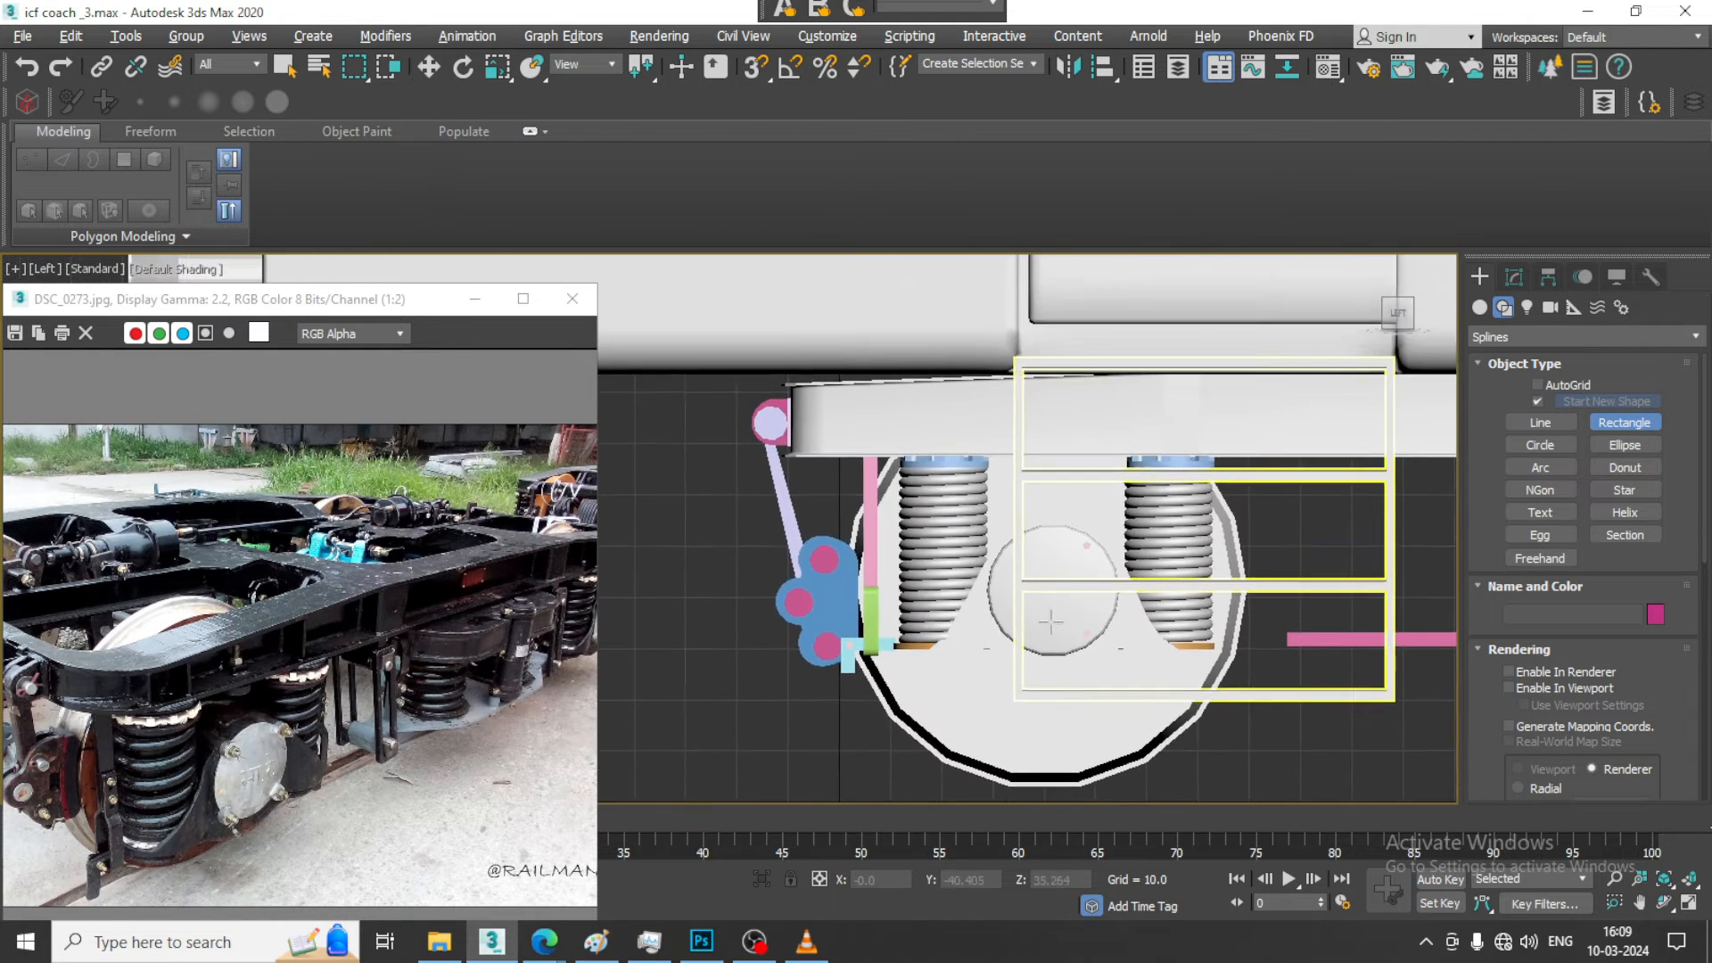
scroll(1052, 622, "down", 2)
middle_click_drag(1170, 592, 1011, 607)
key("F4")
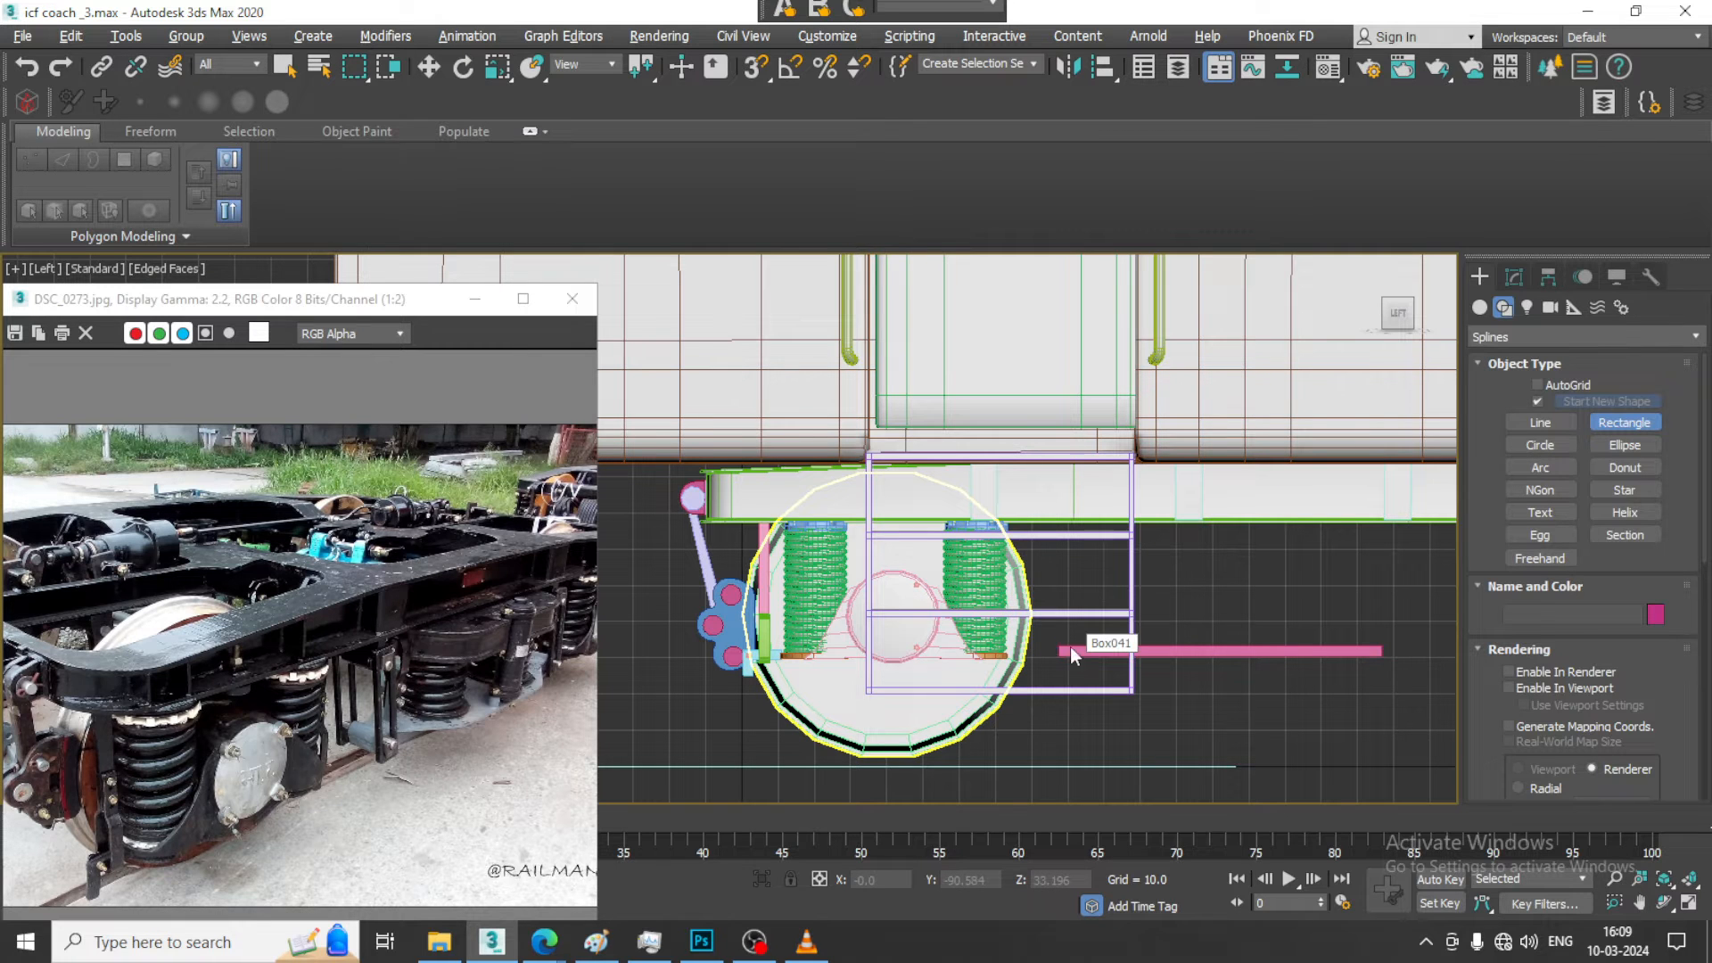
middle_click_drag(1070, 646, 1044, 602)
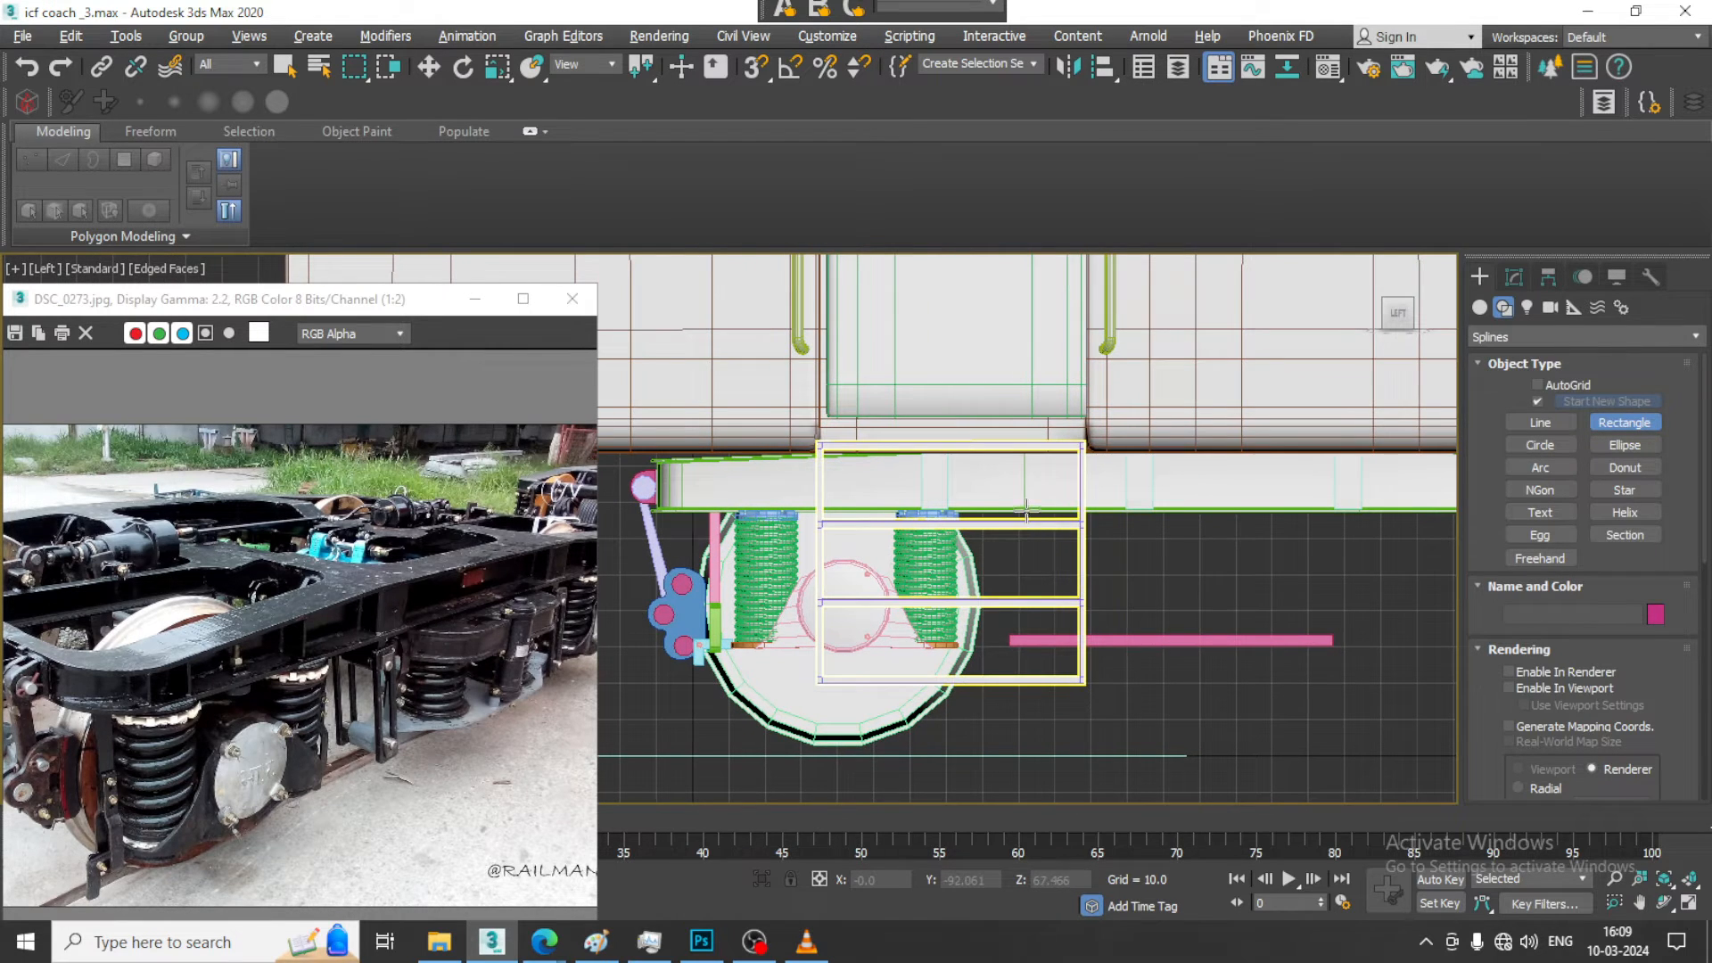
left_click_drag(1015, 513, 1057, 655)
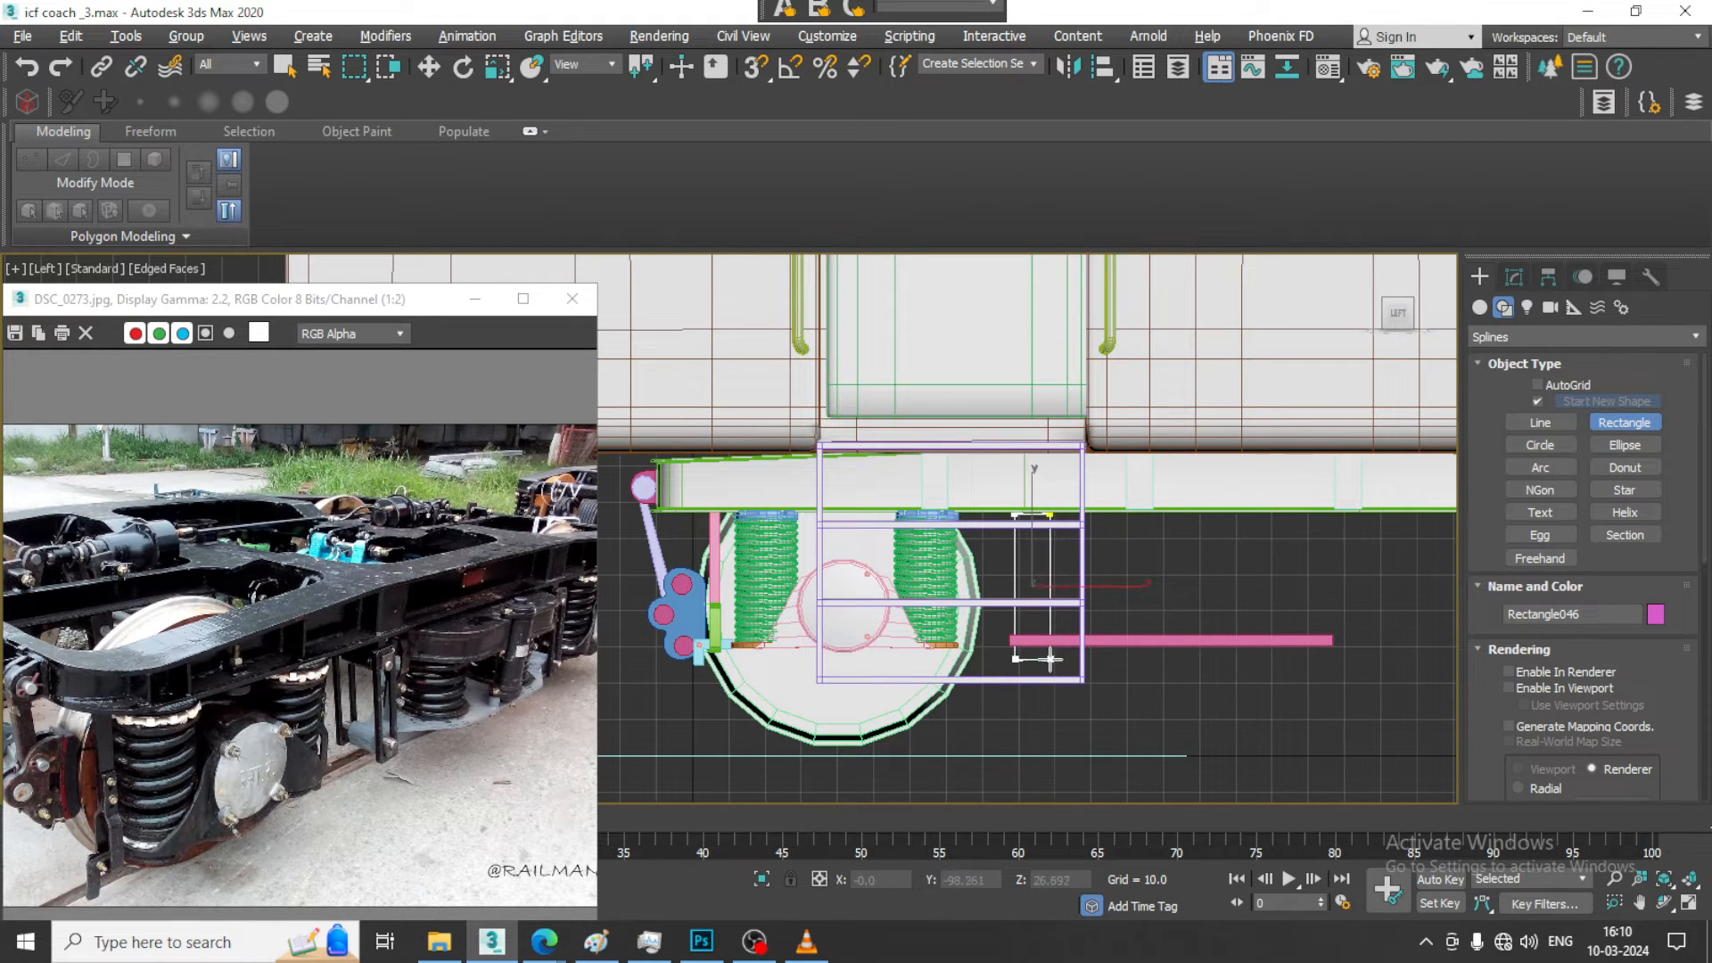
key("w")
Move the rectangle out to about X -120.4 and display it in the viewport as a radial tube with thickness 1.706
key("alt+w")
middle_click_drag(1151, 696, 1063, 639)
key("alt+w")
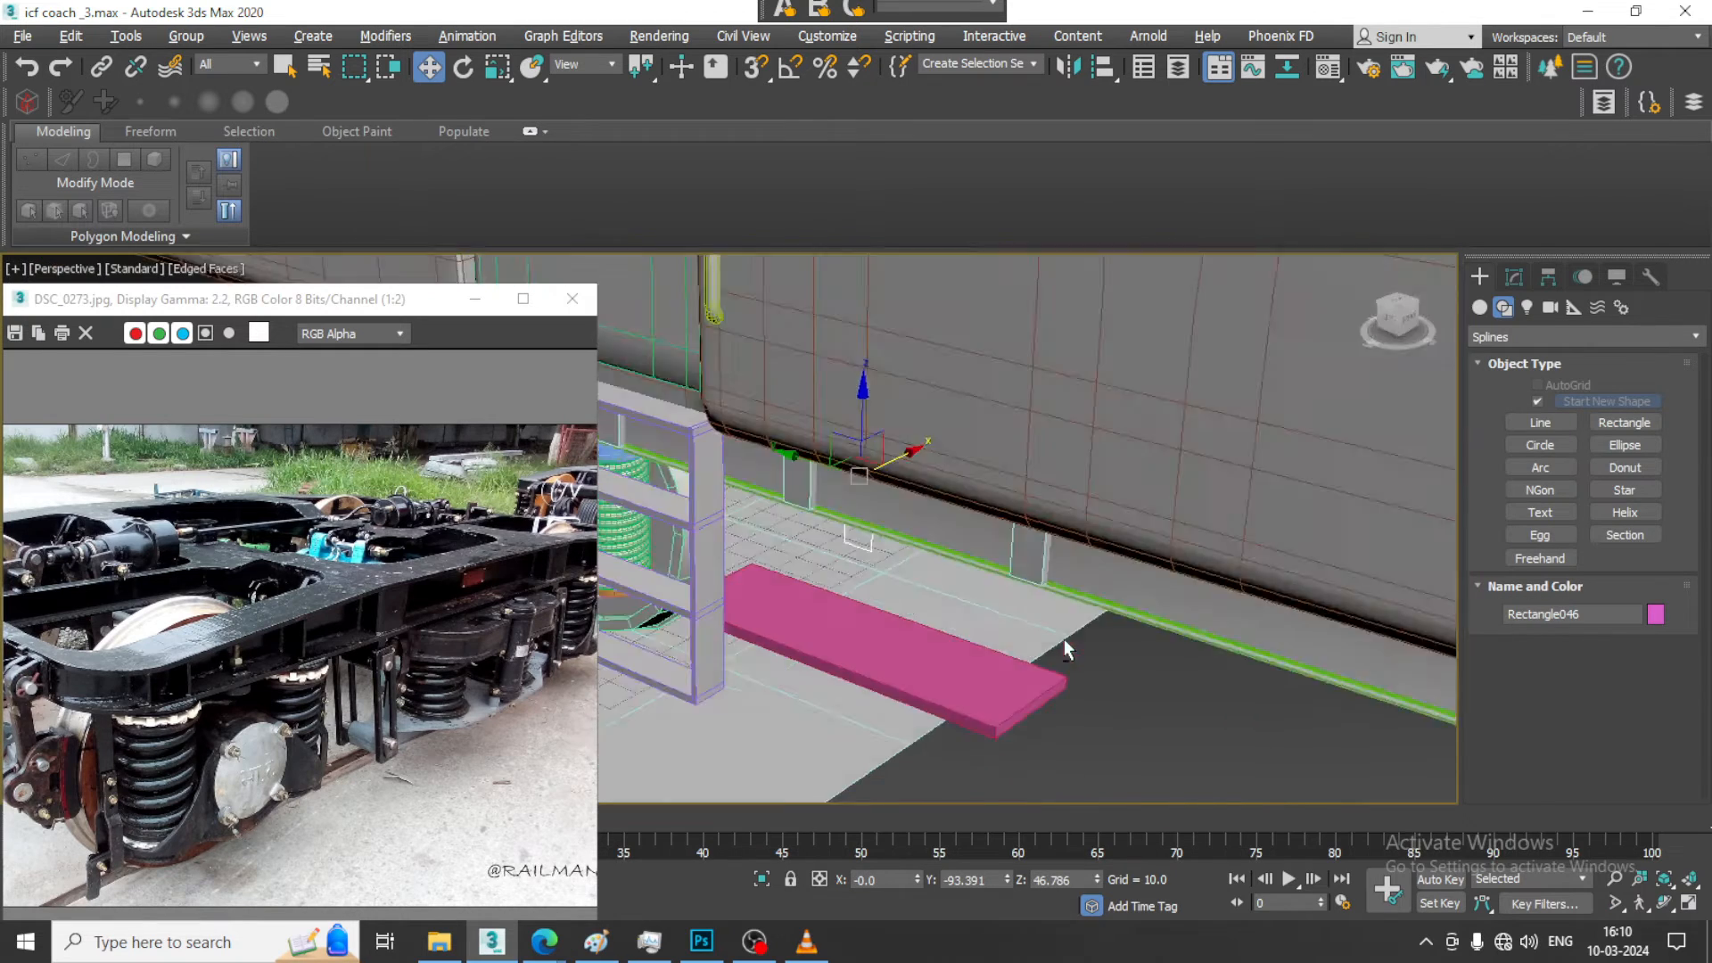
middle_click_drag(900, 437, 1024, 471)
left_click_drag(1048, 471, 740, 592)
middle_click_drag(825, 606, 1159, 546, "alt")
left_click(1514, 278)
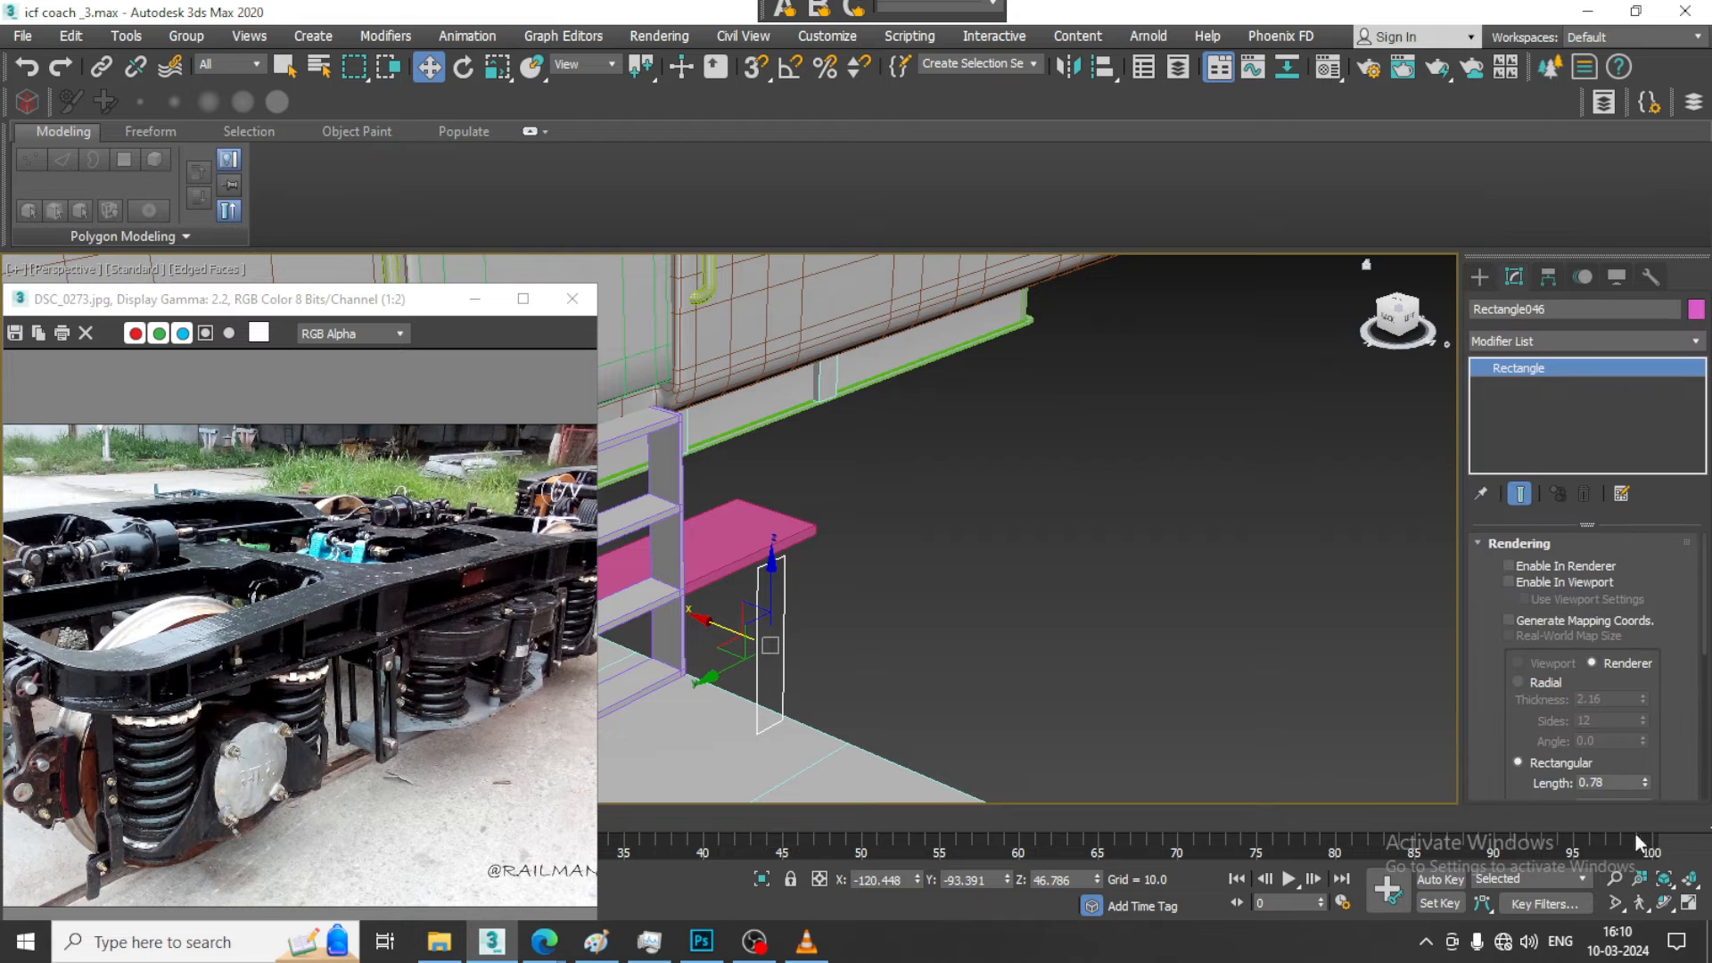
left_click(1524, 584)
scroll(979, 562, "up", 4)
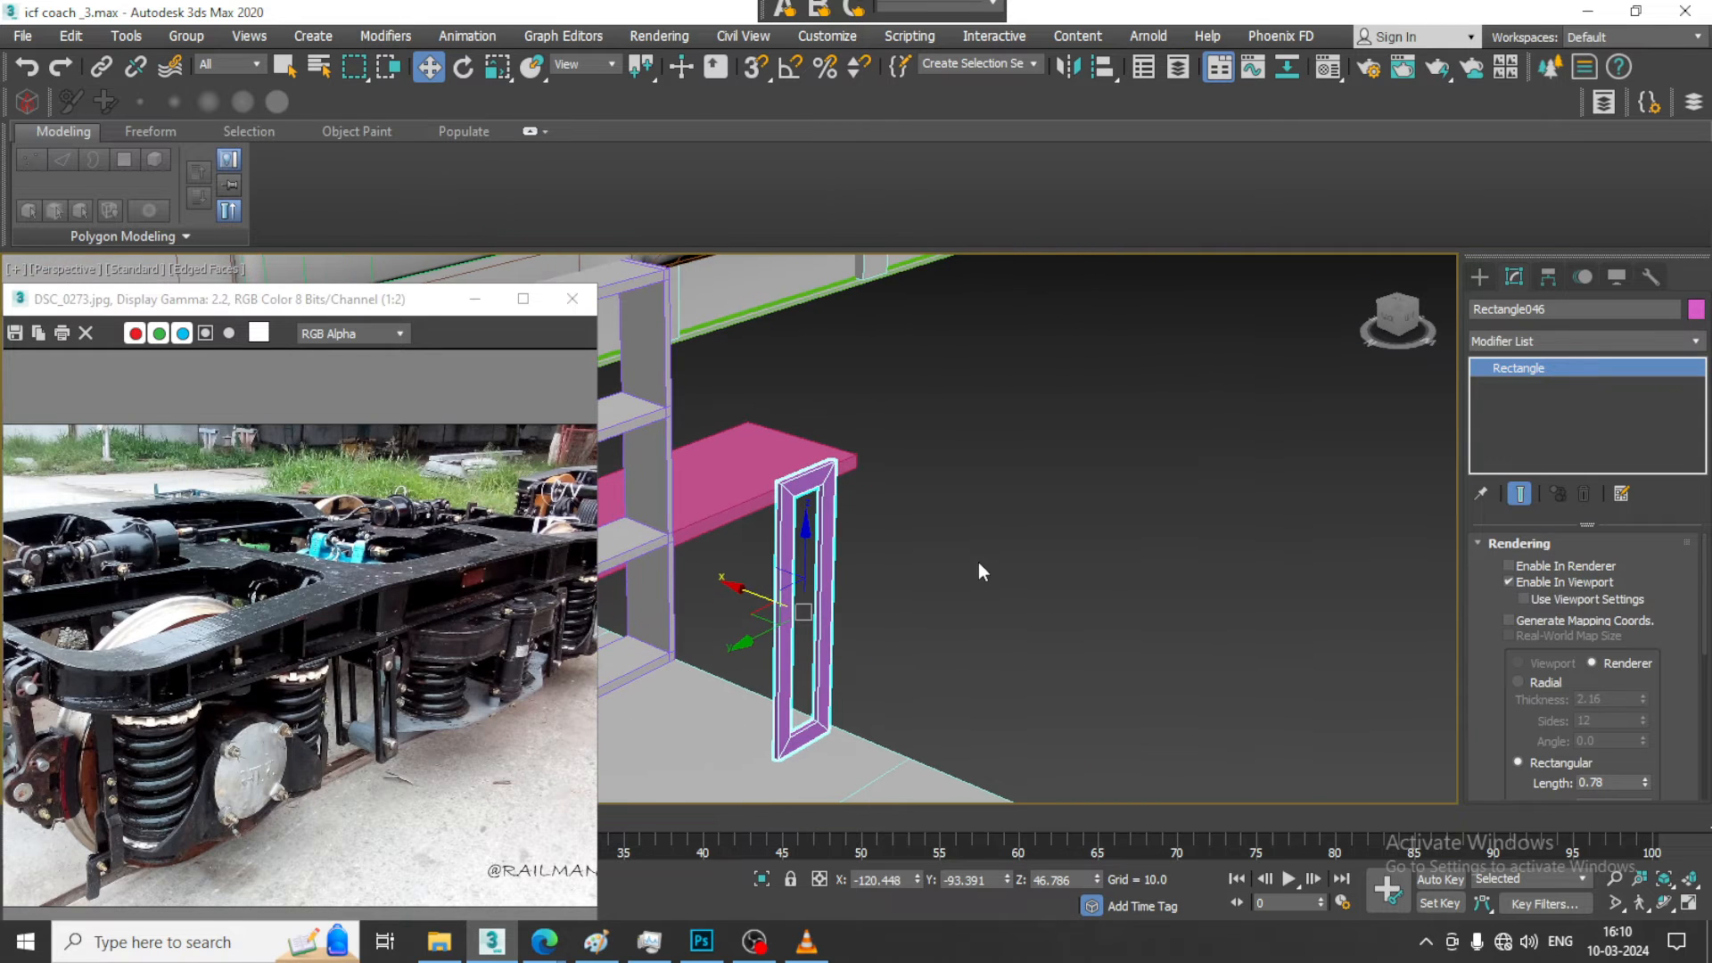
left_click(1519, 682)
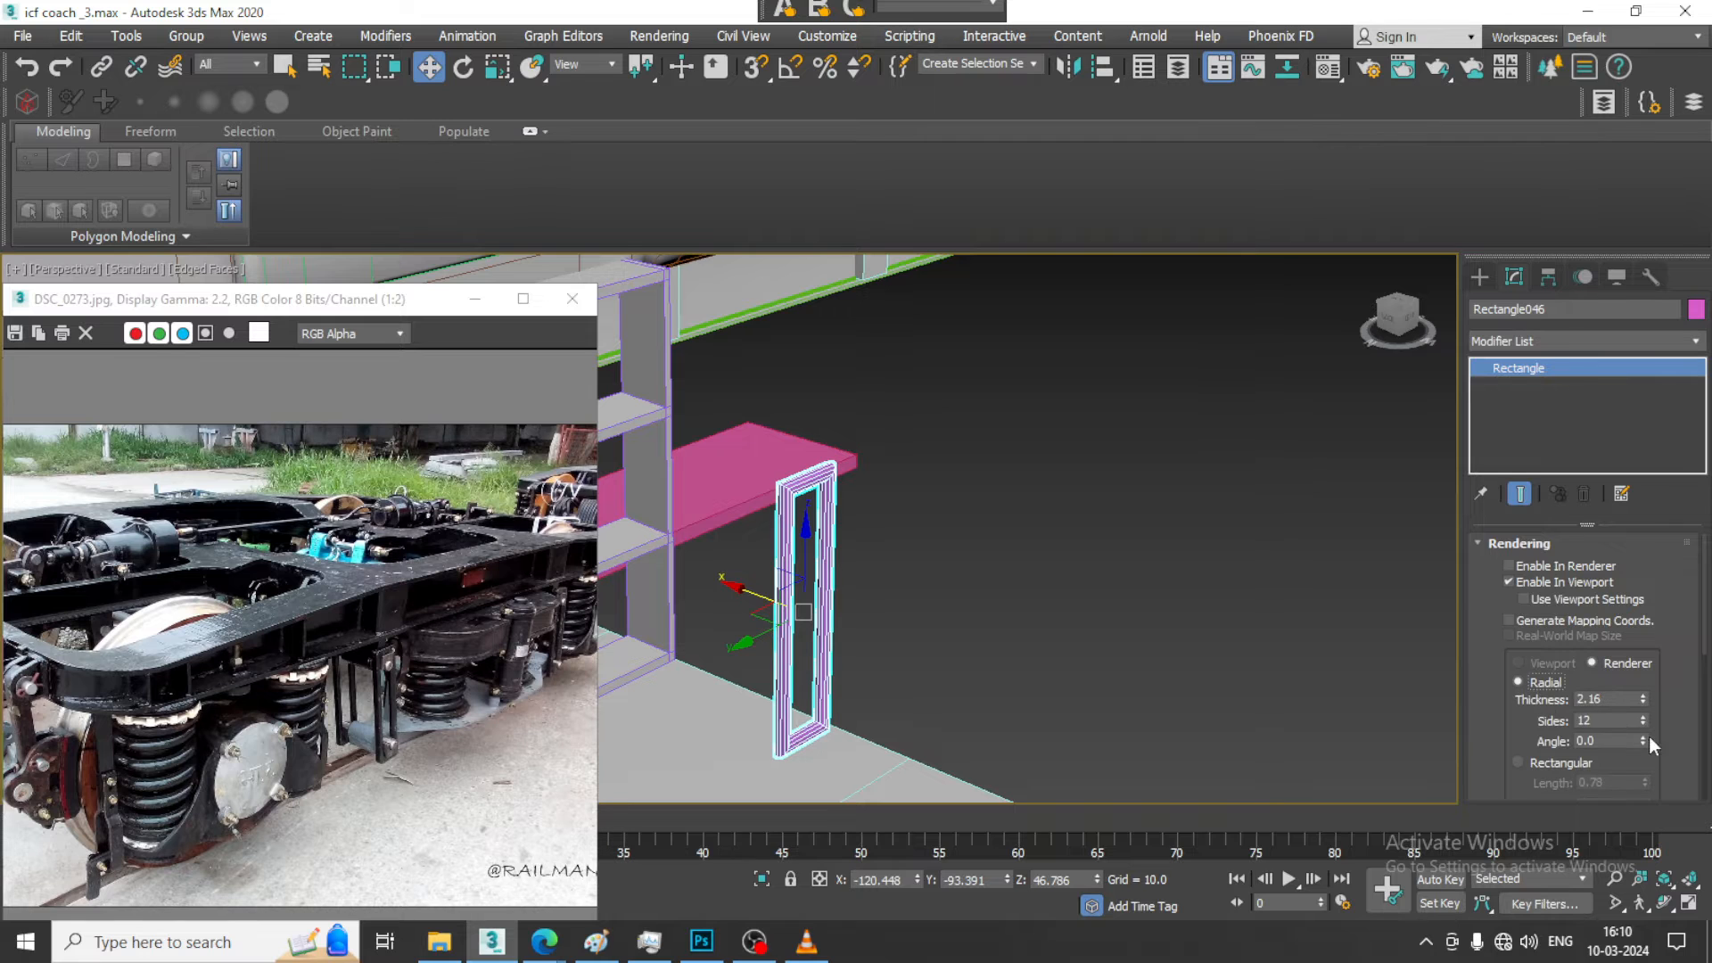
left_click_drag(1642, 702, 1661, 721)
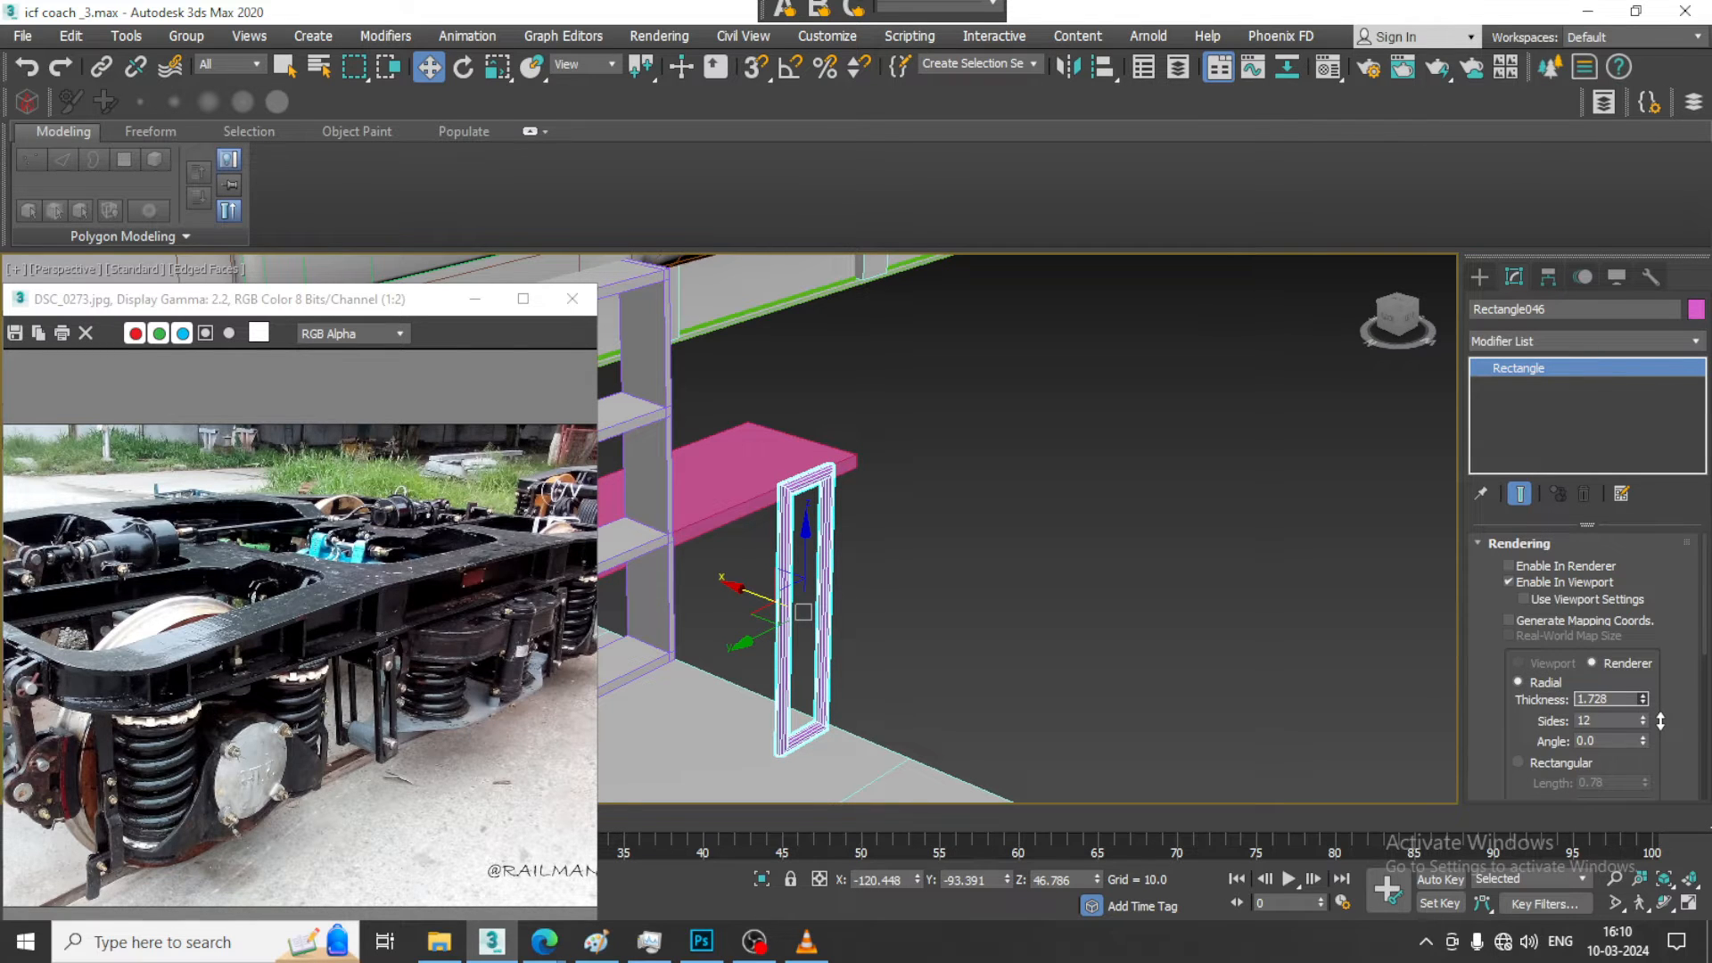
middle_click_drag(1122, 589, 950, 544, "alt")
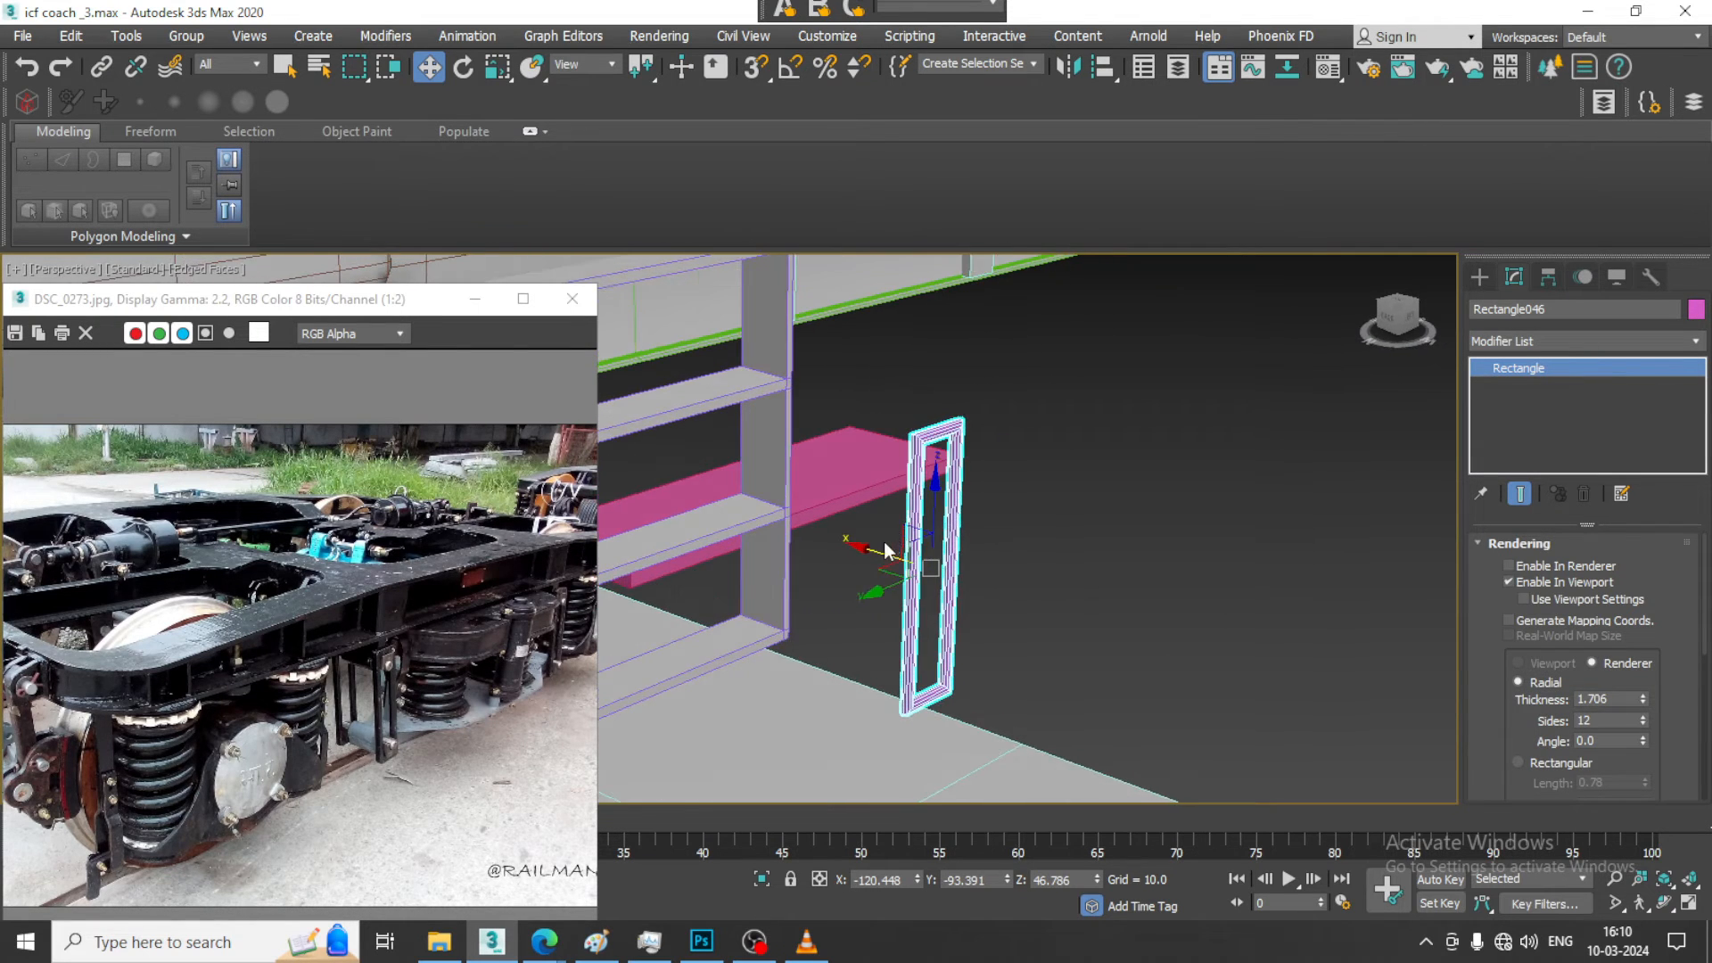
Move the tubular rectangle back under the bogie frame to about X -54.4 and lower it to about Z 43.9
left_click_drag(837, 549, 535, 461)
middle_click_drag(857, 585, 972, 496)
left_click_drag(972, 497, 812, 502)
middle_click_drag(813, 502, 972, 538, "alt")
middle_click_drag(972, 539, 947, 484)
left_click_drag(911, 467, 913, 479)
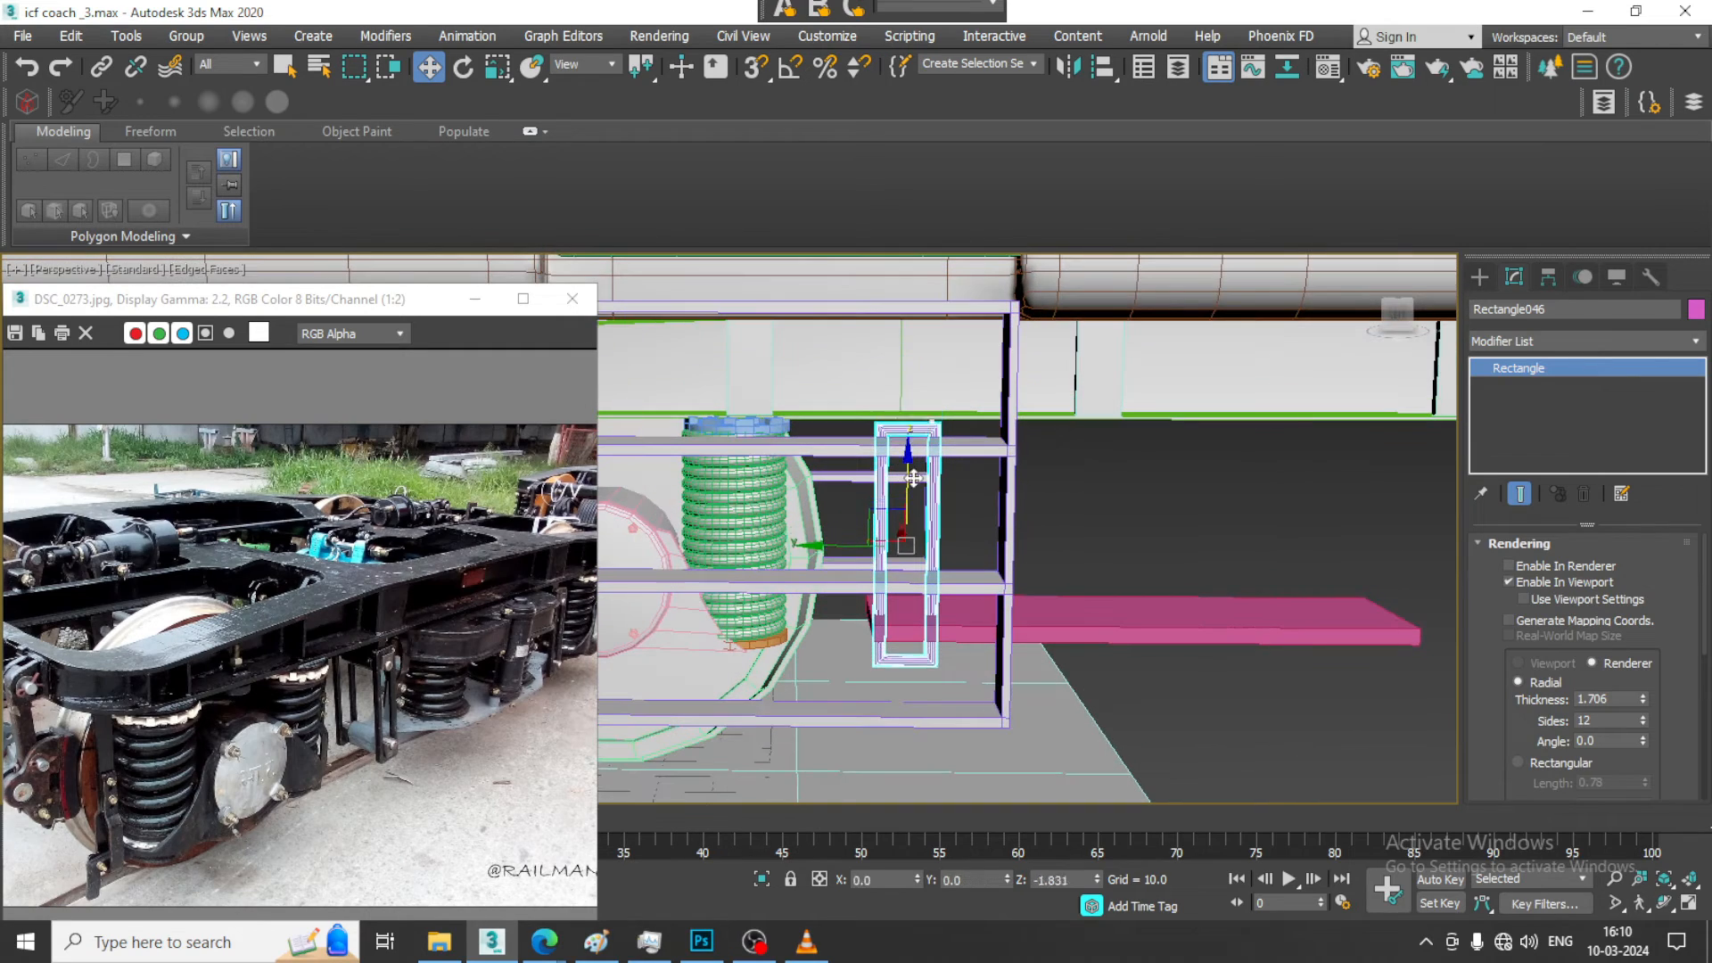
middle_click_drag(963, 509, 901, 546, "alt")
left_click(990, 649)
middle_click_drag(990, 649, 1204, 595, "alt")
left_click(1216, 612)
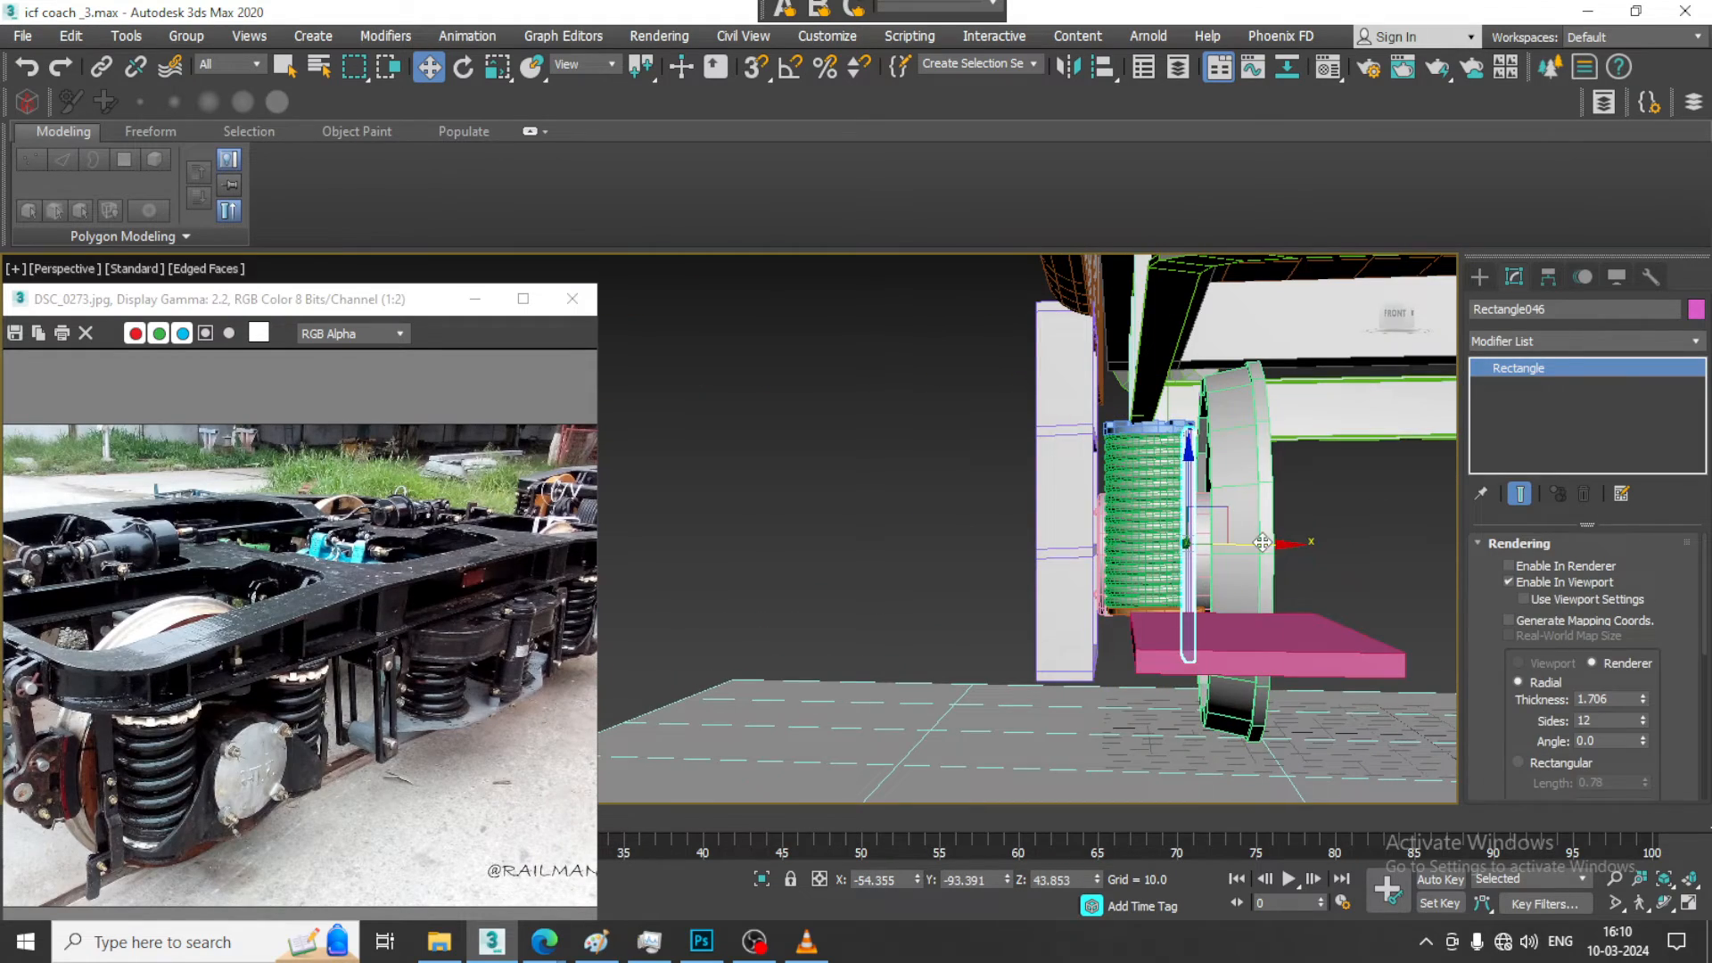
Move the tubular rectangle outward under the bogie frame to about X -60.8
left_click_drag(1263, 541, 1226, 542)
middle_click_drag(1226, 542, 1148, 573, "alt")
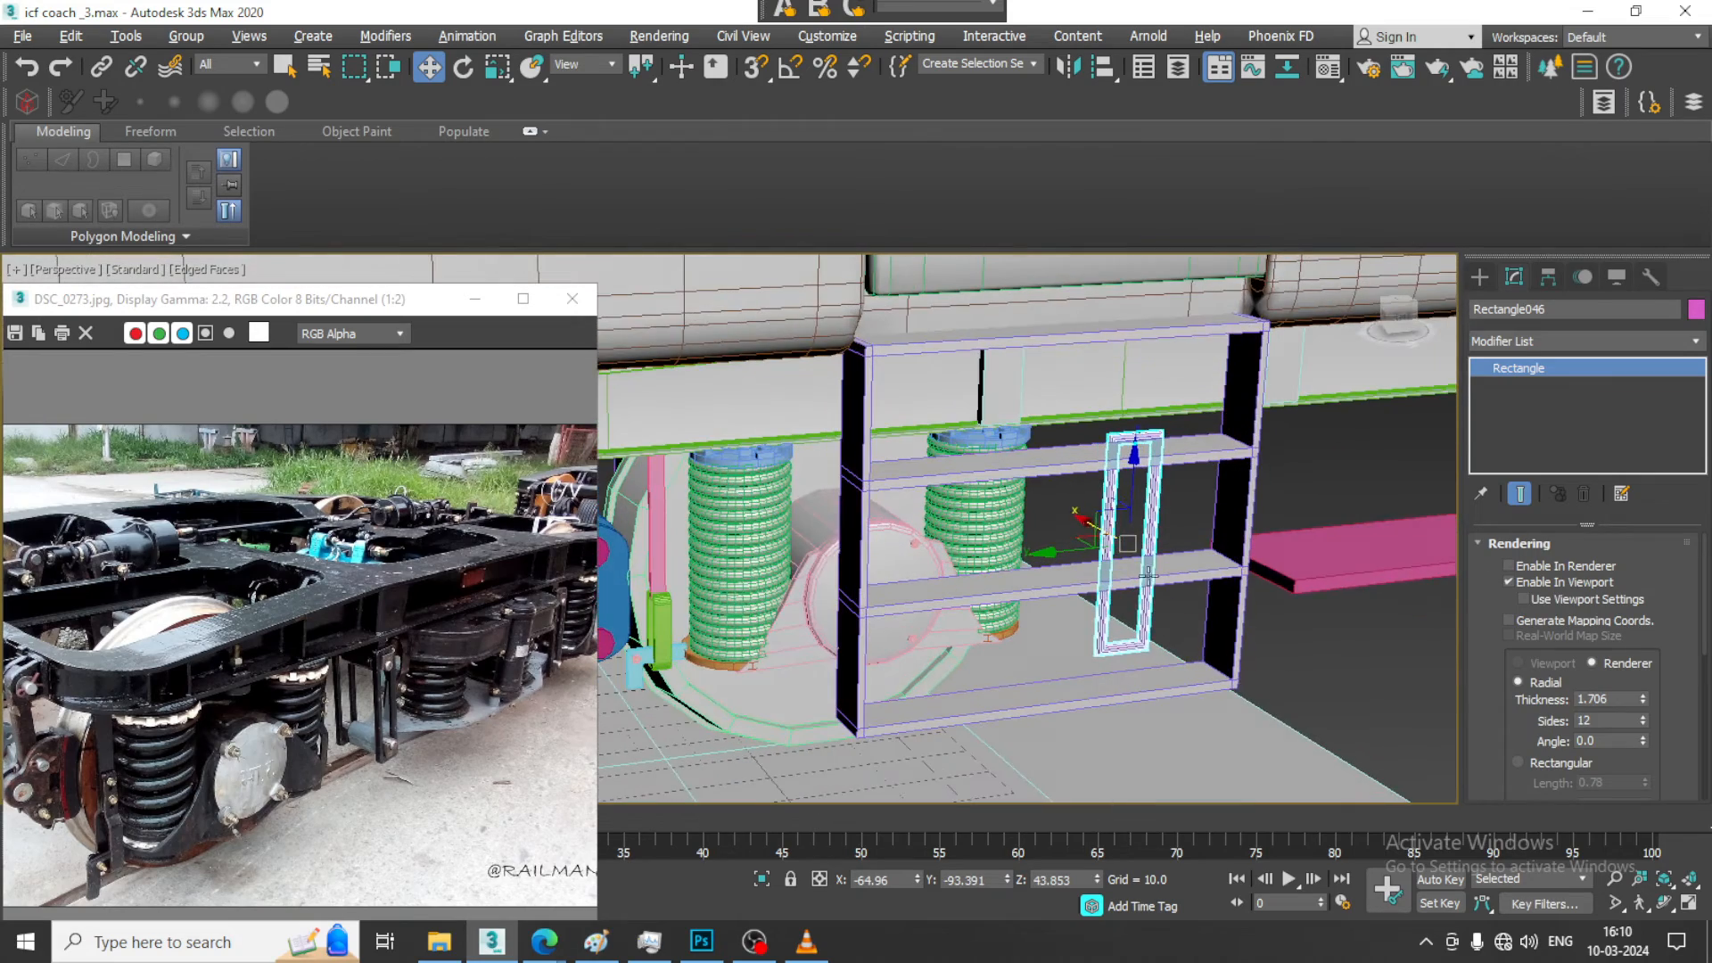
left_click_drag(1093, 522, 1076, 516)
middle_click_drag(1076, 516, 1104, 535, "alt")
scroll(1100, 535, "up", 3)
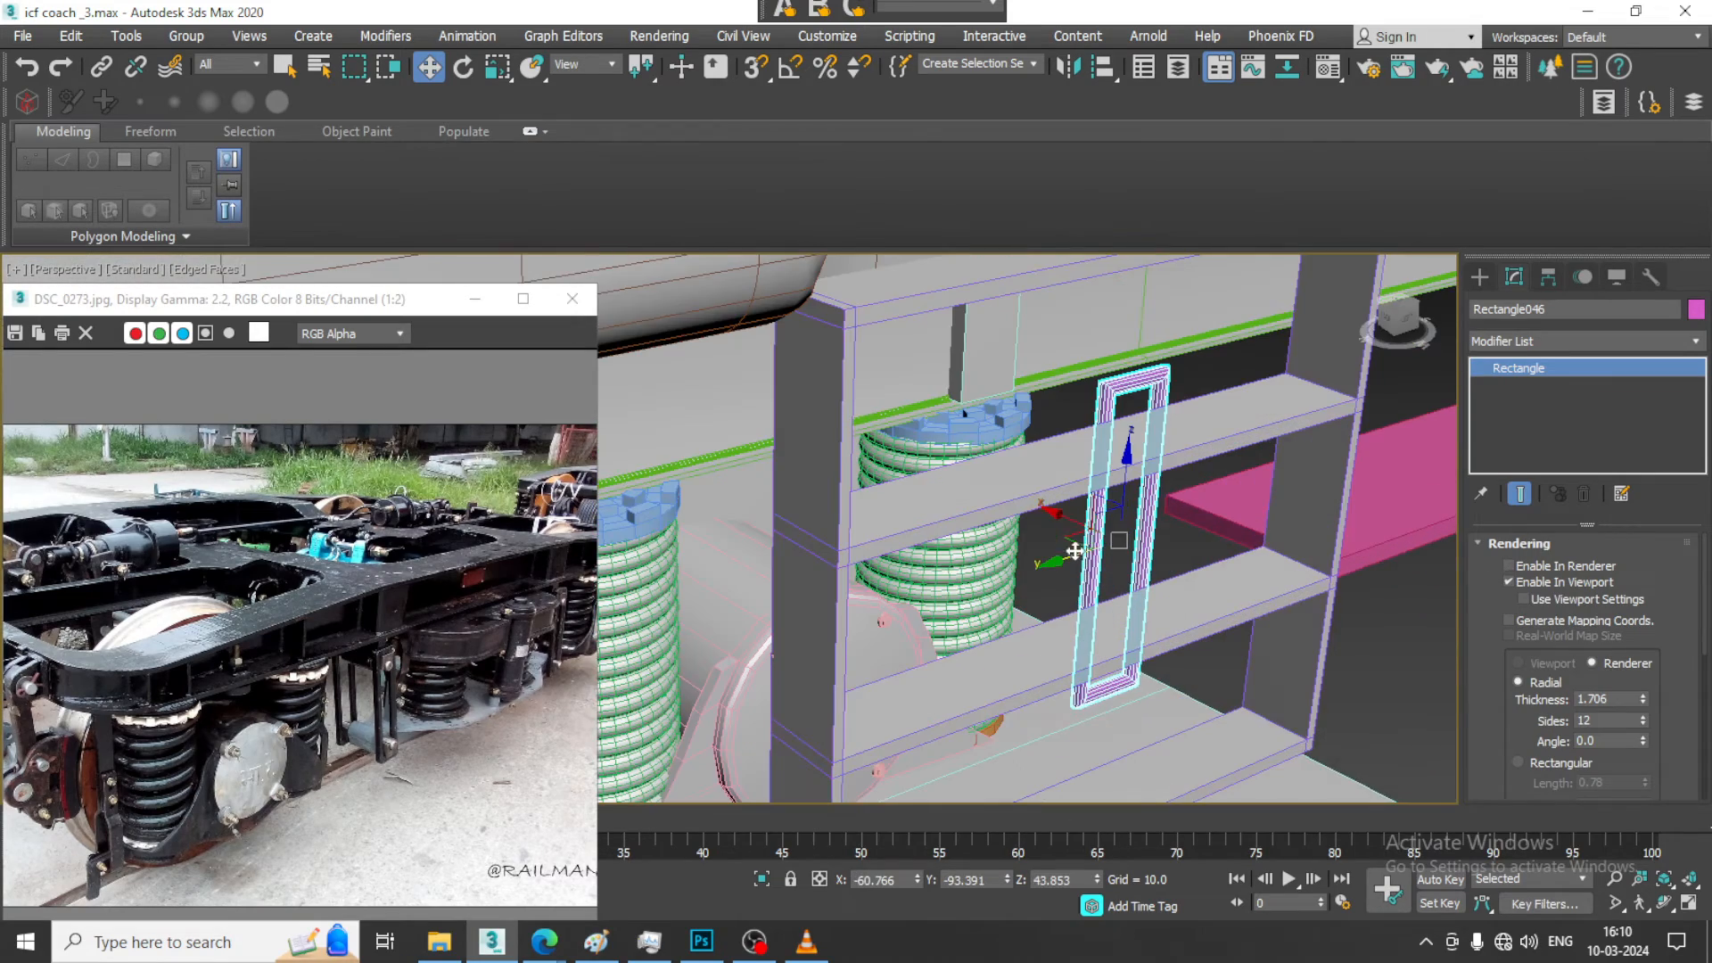
Copy the tubular rectangle inward to about X -47.1 to form a parallel pair of hanging loops
left_click_drag(1067, 510, 987, 480)
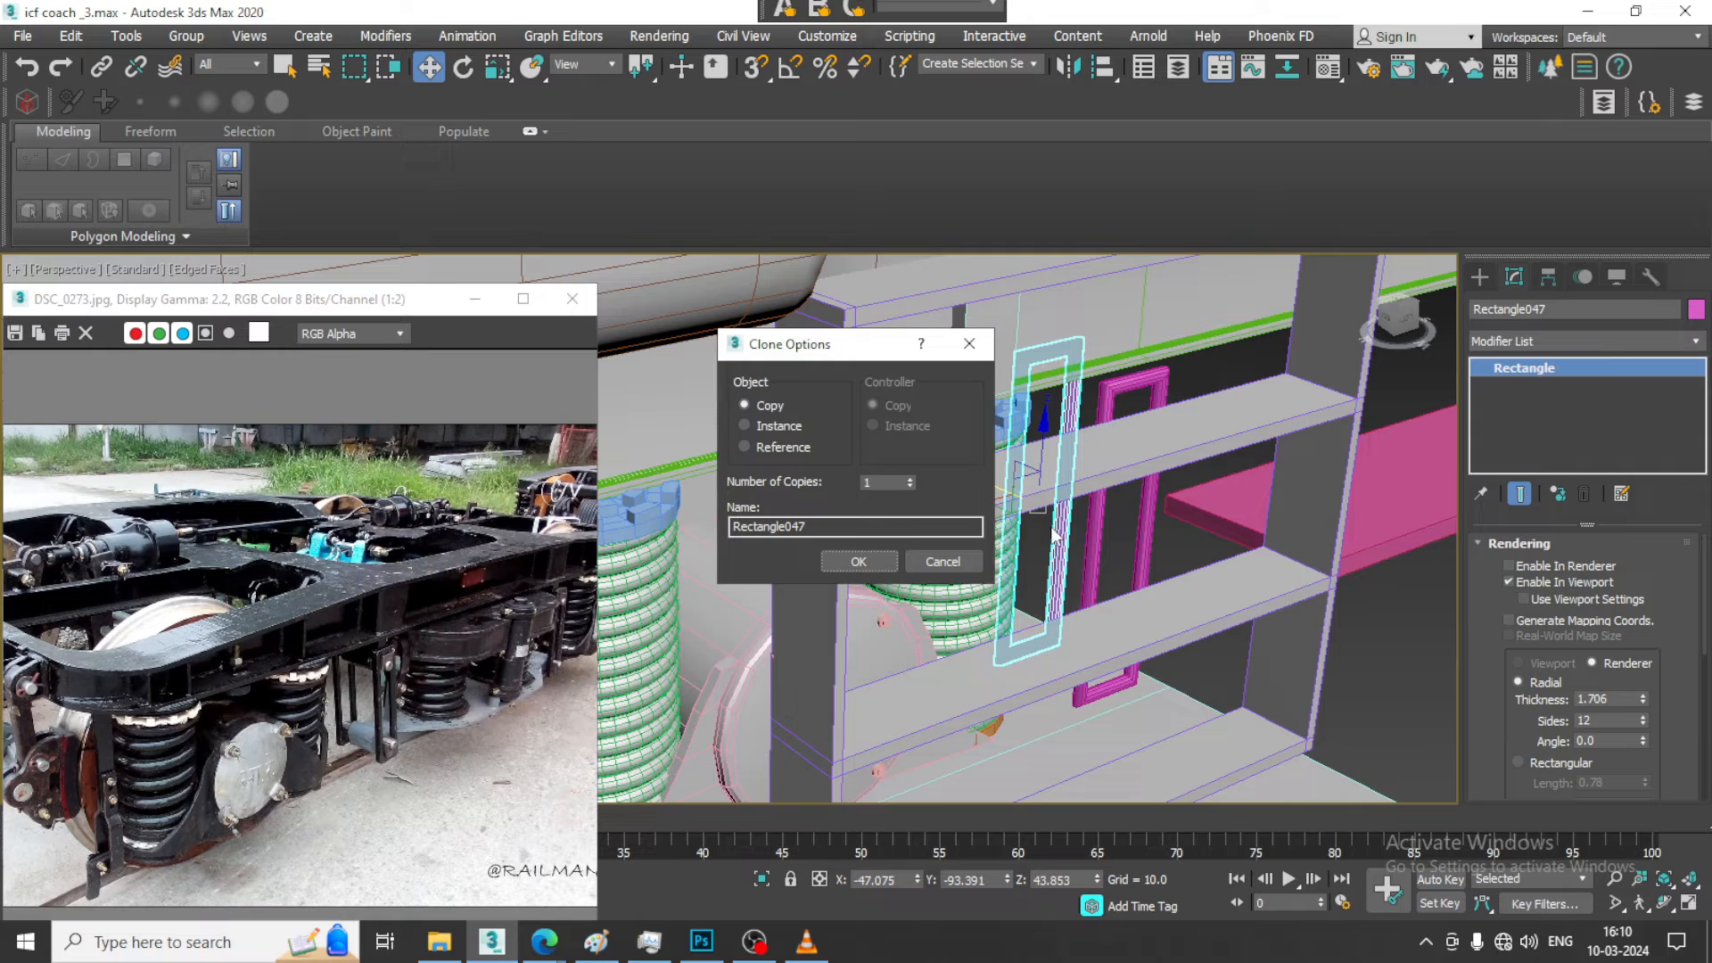
left_click(857, 562)
scroll(1085, 592, "down", 3)
middle_click_drag(1085, 593, 1010, 544, "alt")
Select both hanging loops in side view and raise them by about 1.2 units
key("alt+w")
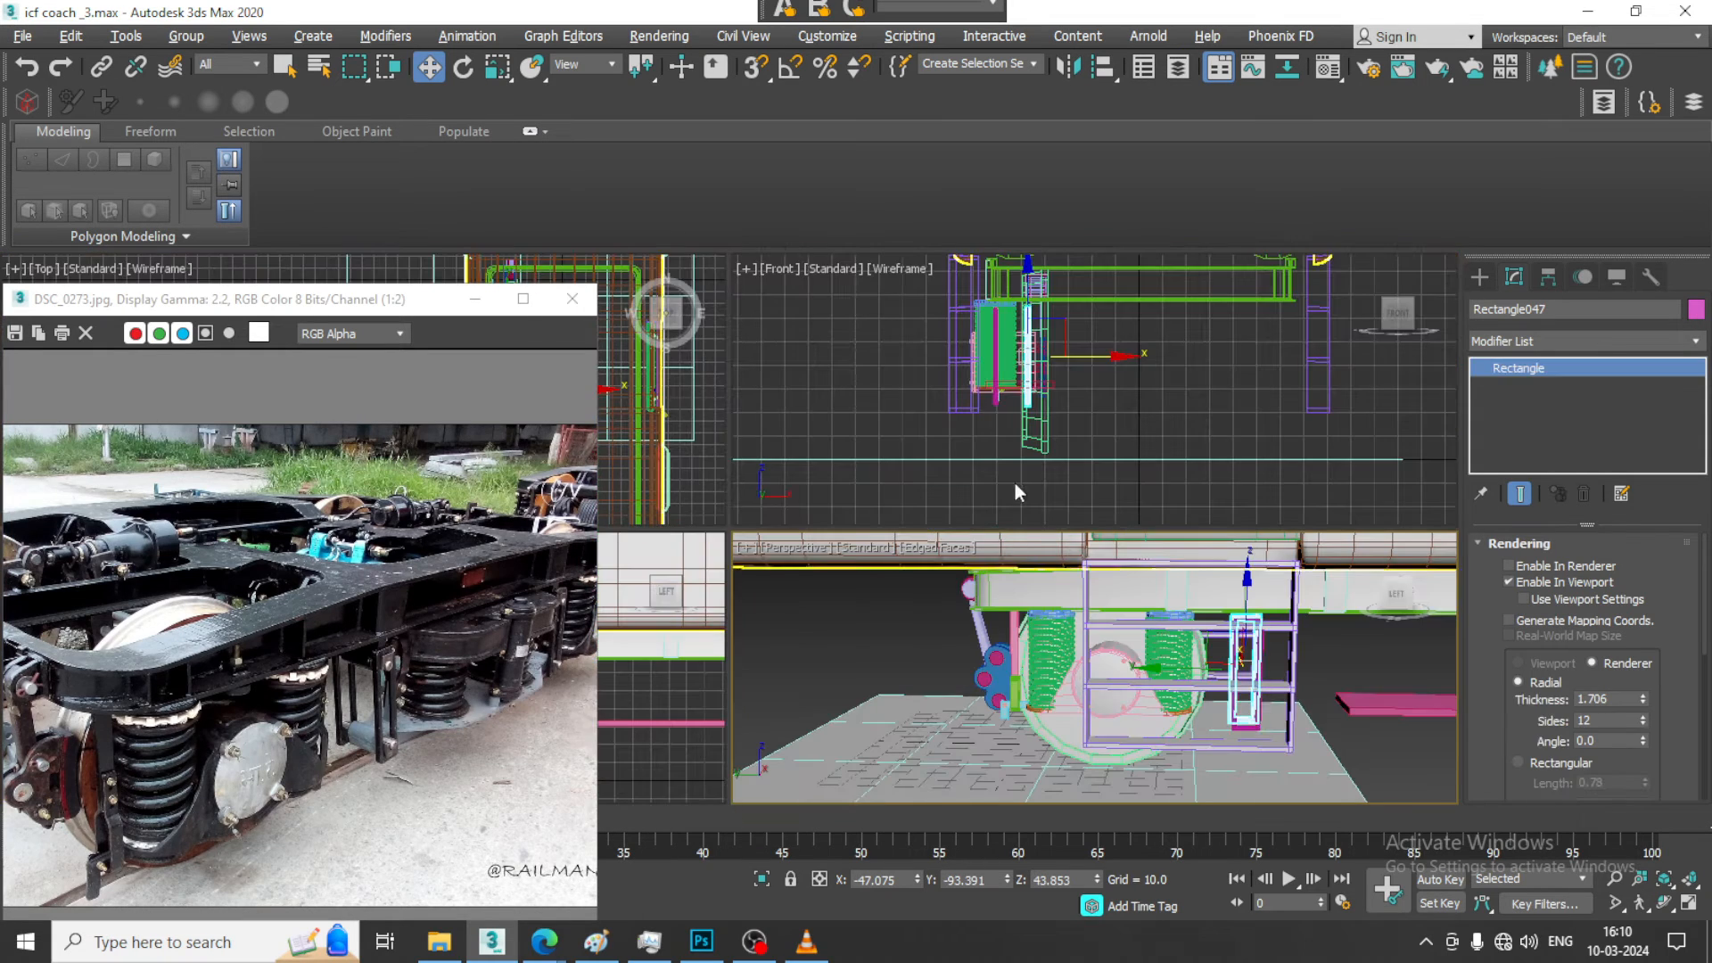
middle_click(669, 724)
key("alt+w")
middle_click_drag(837, 554, 895, 570)
scroll(1114, 545, "up", 2)
middle_click_drag(1115, 546, 1056, 548)
scroll(1070, 548, "up", 2)
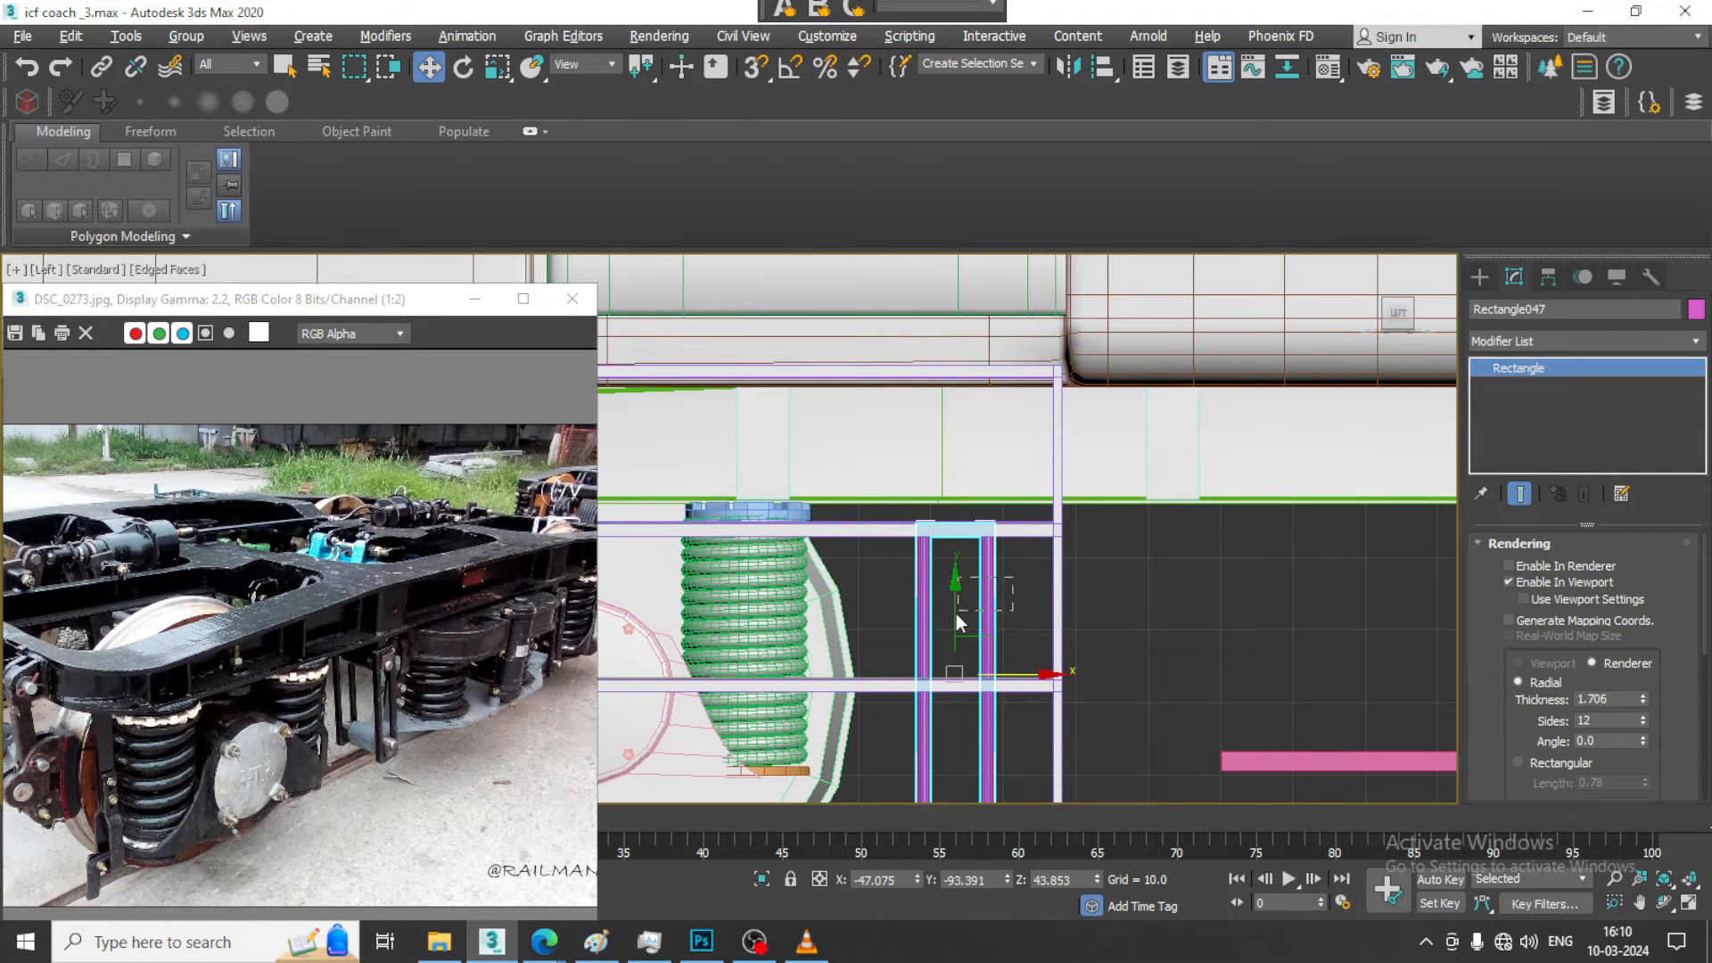
left_click_drag(956, 613, 956, 595, "shift")
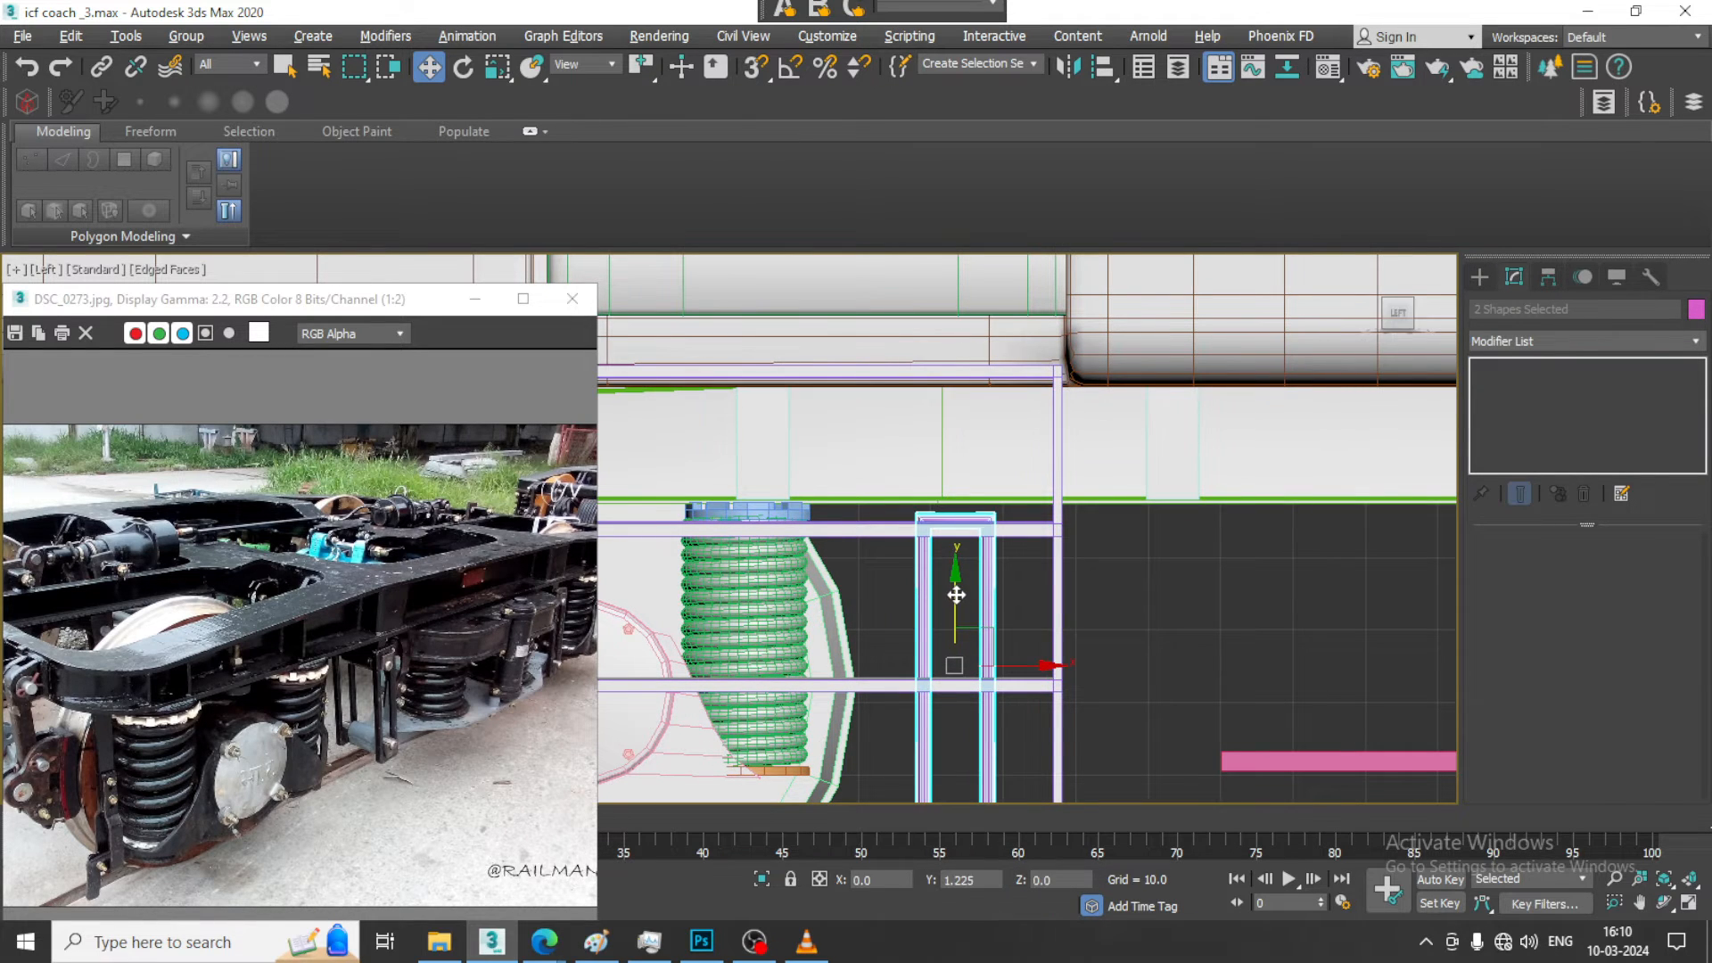
Draw a cylinder of about radius 4.6 and height 2.4 inside the upper end of the hanging loops
left_click(1478, 278)
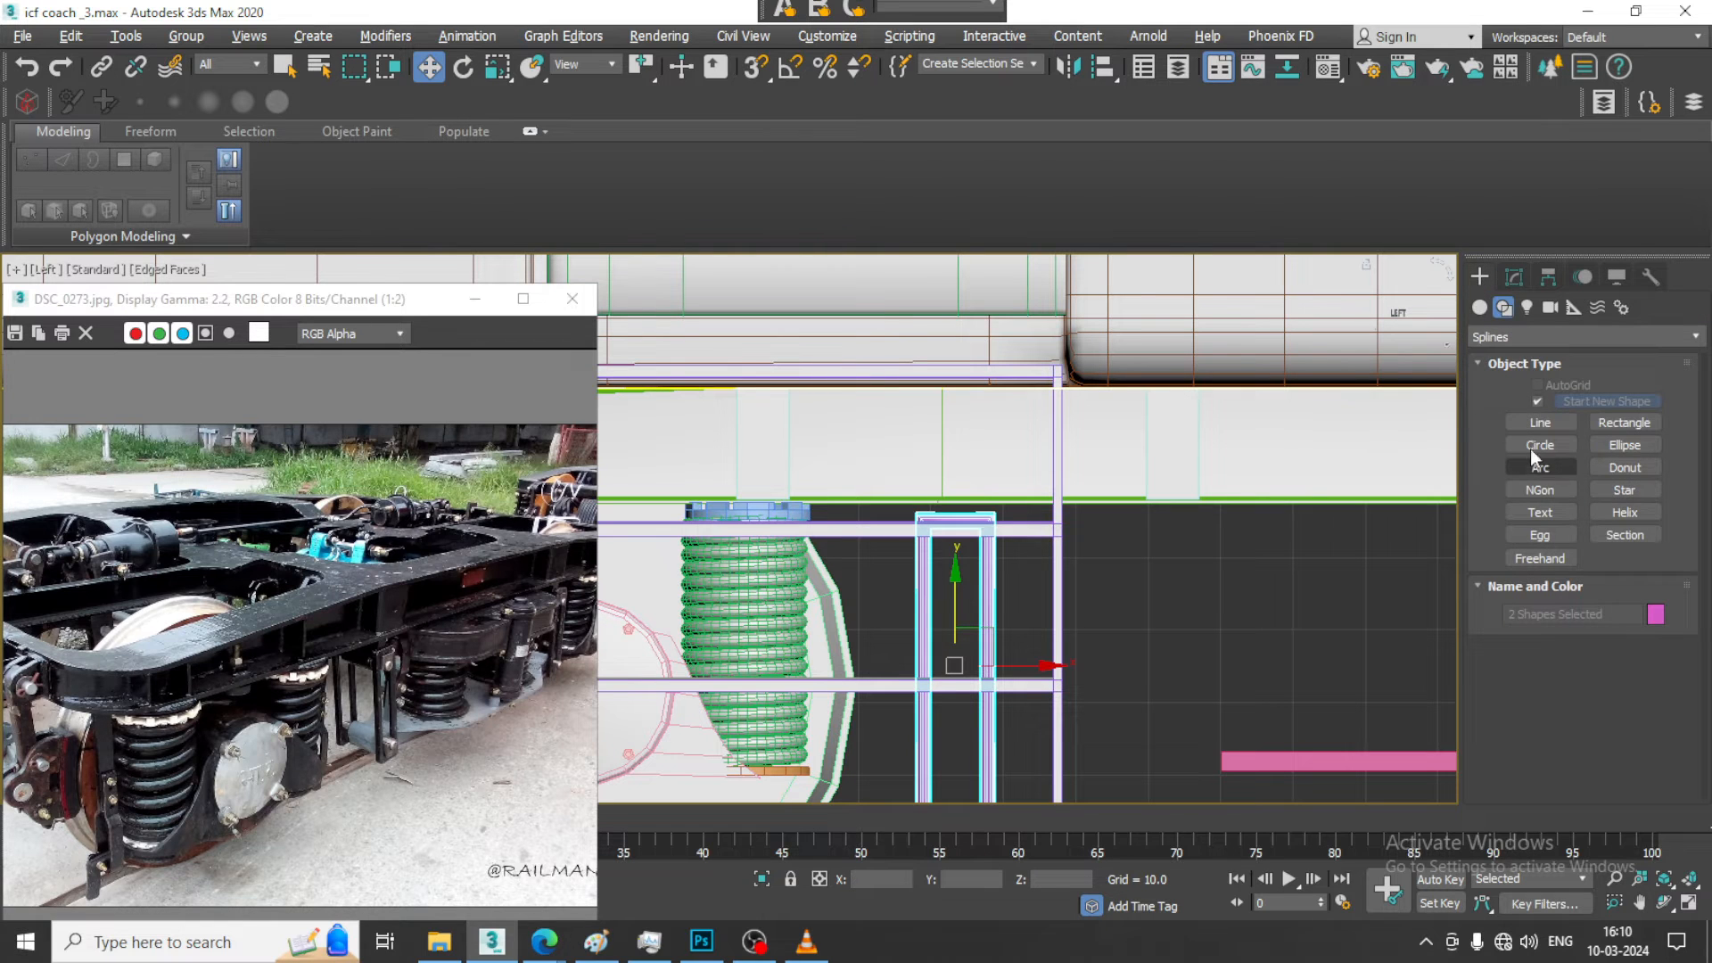
left_click(1480, 308)
left_click(1520, 429)
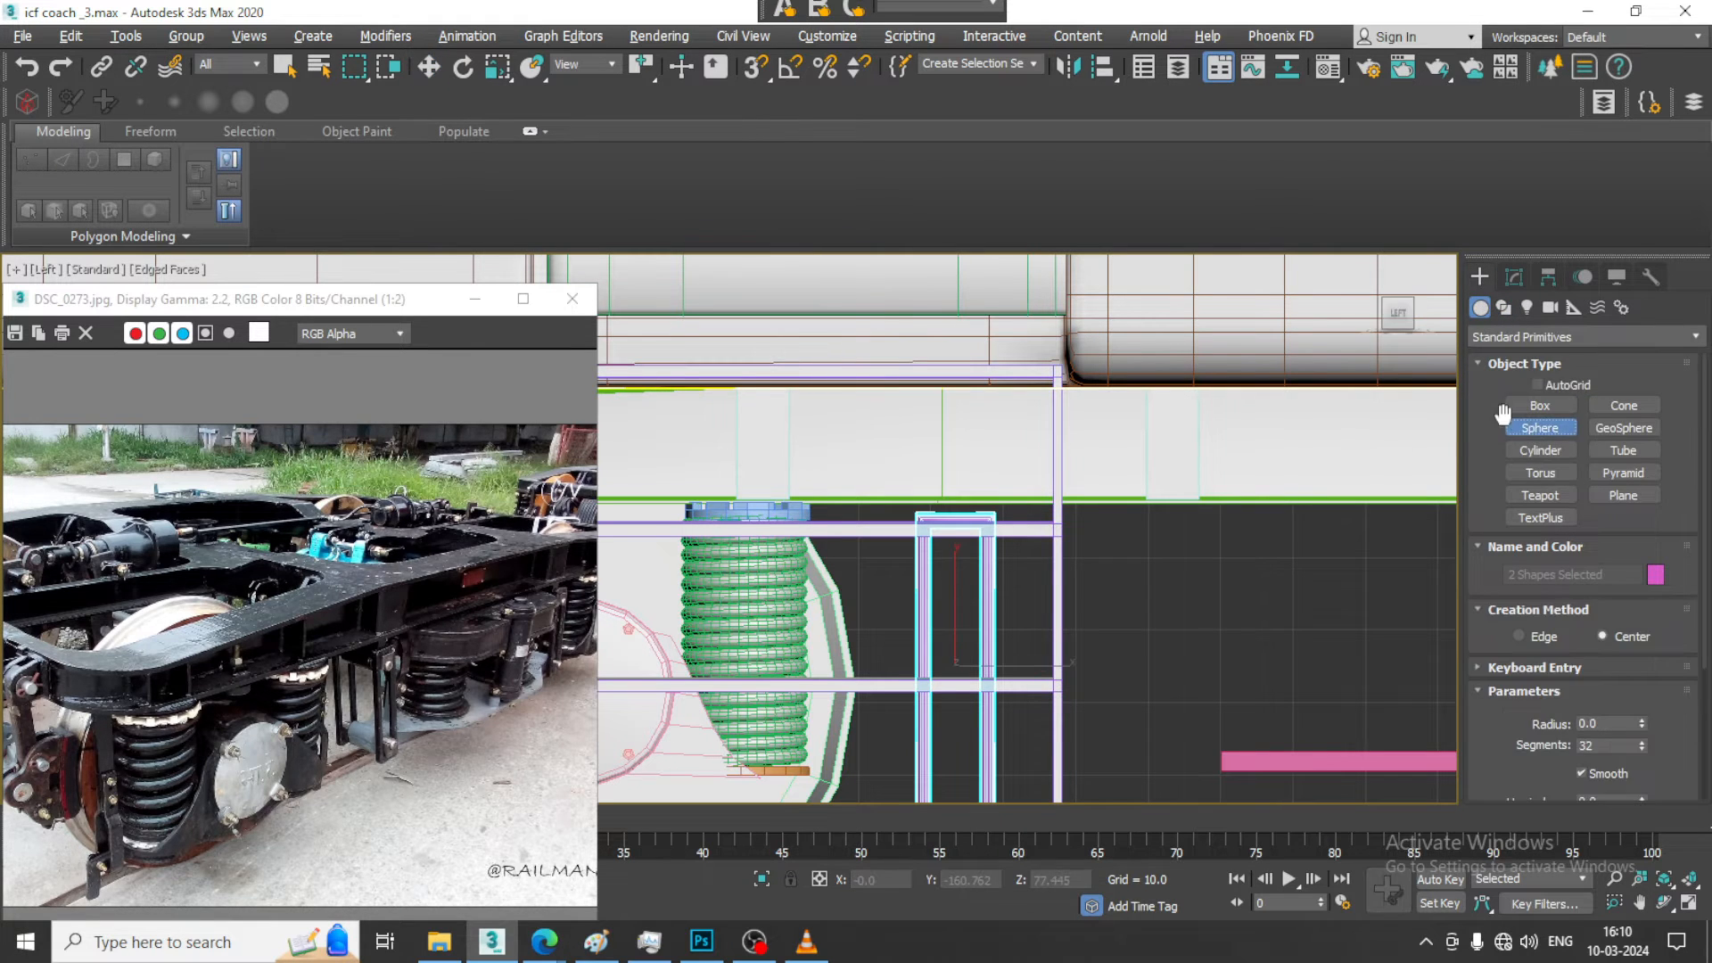
left_click(1528, 451)
scroll(948, 544, "up", 3)
left_click_drag(964, 549, 1010, 598)
left_click(1005, 532)
key("w")
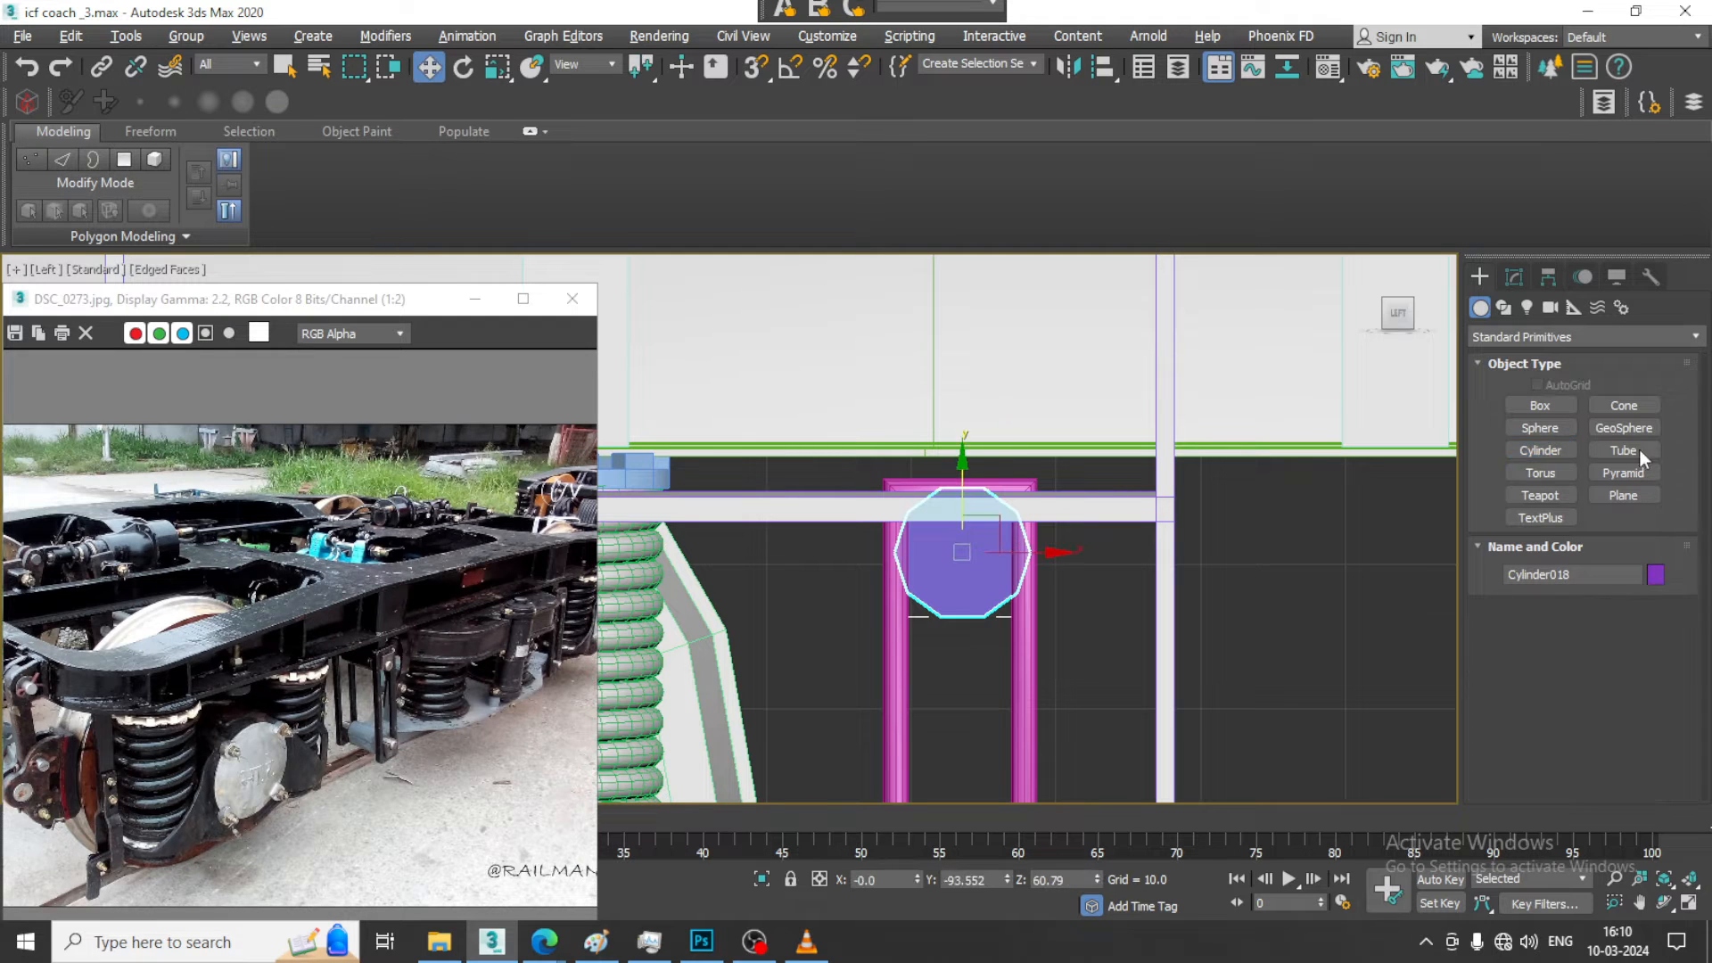
Set the new cylinder's sides to 14
left_click(1516, 277)
left_click(1659, 659)
left_click(1658, 659)
left_click(1659, 659)
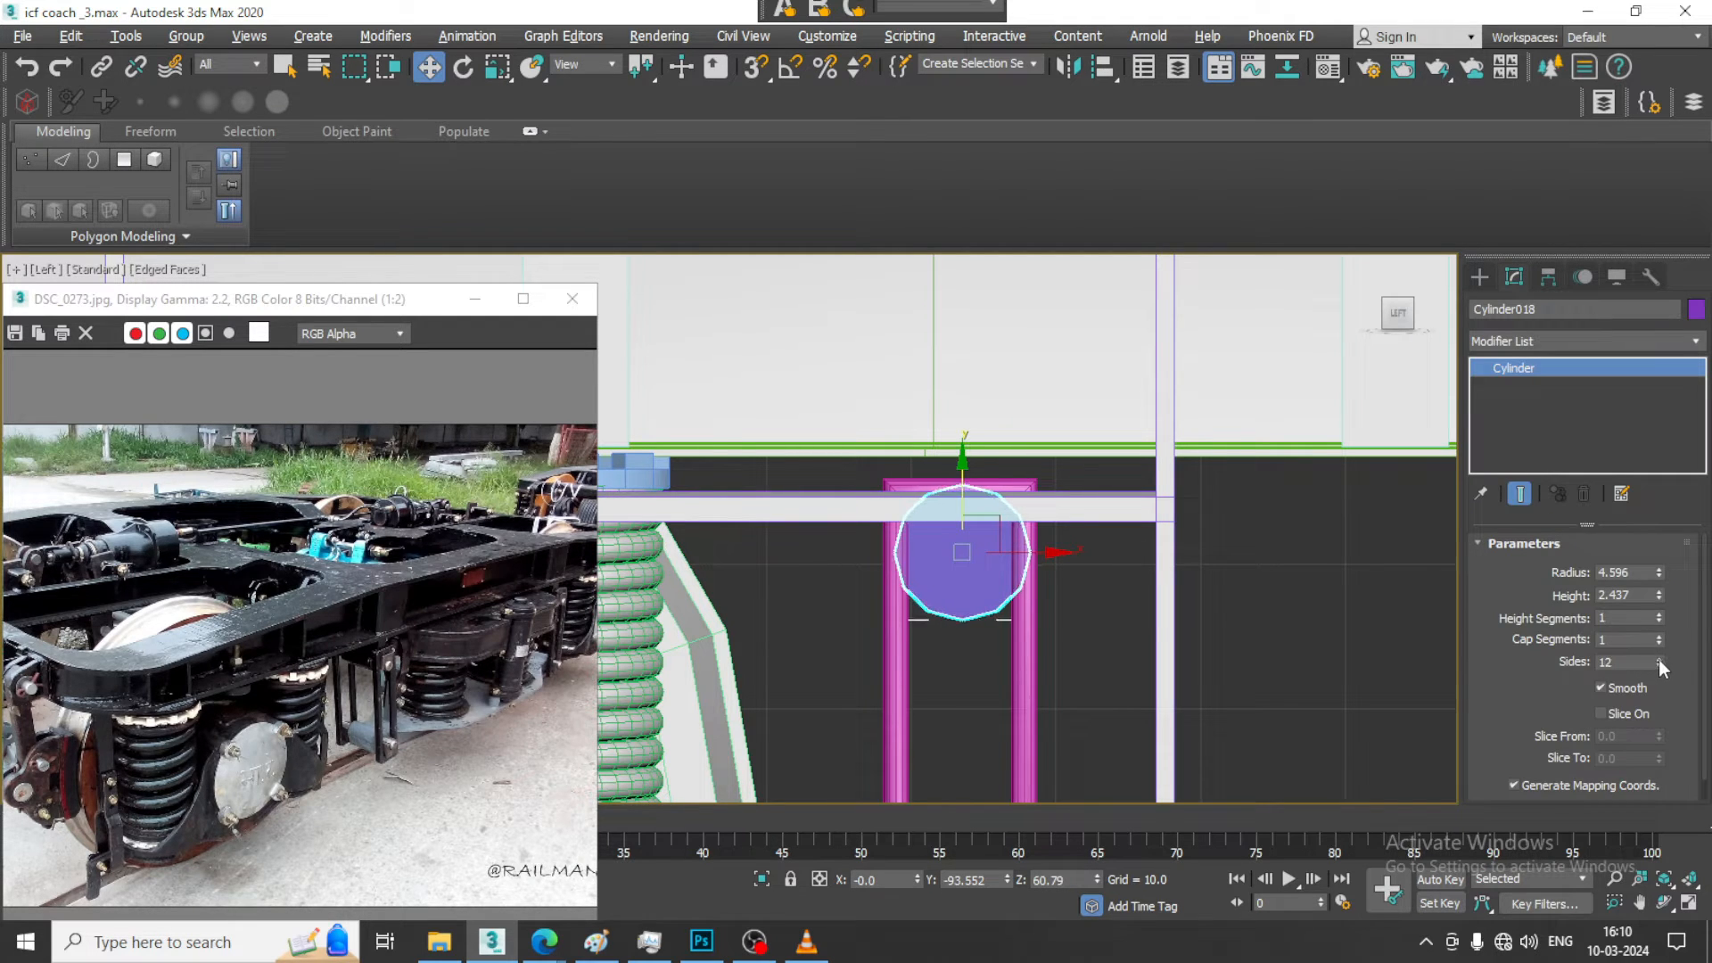
left_click(1658, 659)
middle_click_drag(1251, 603, 1232, 601)
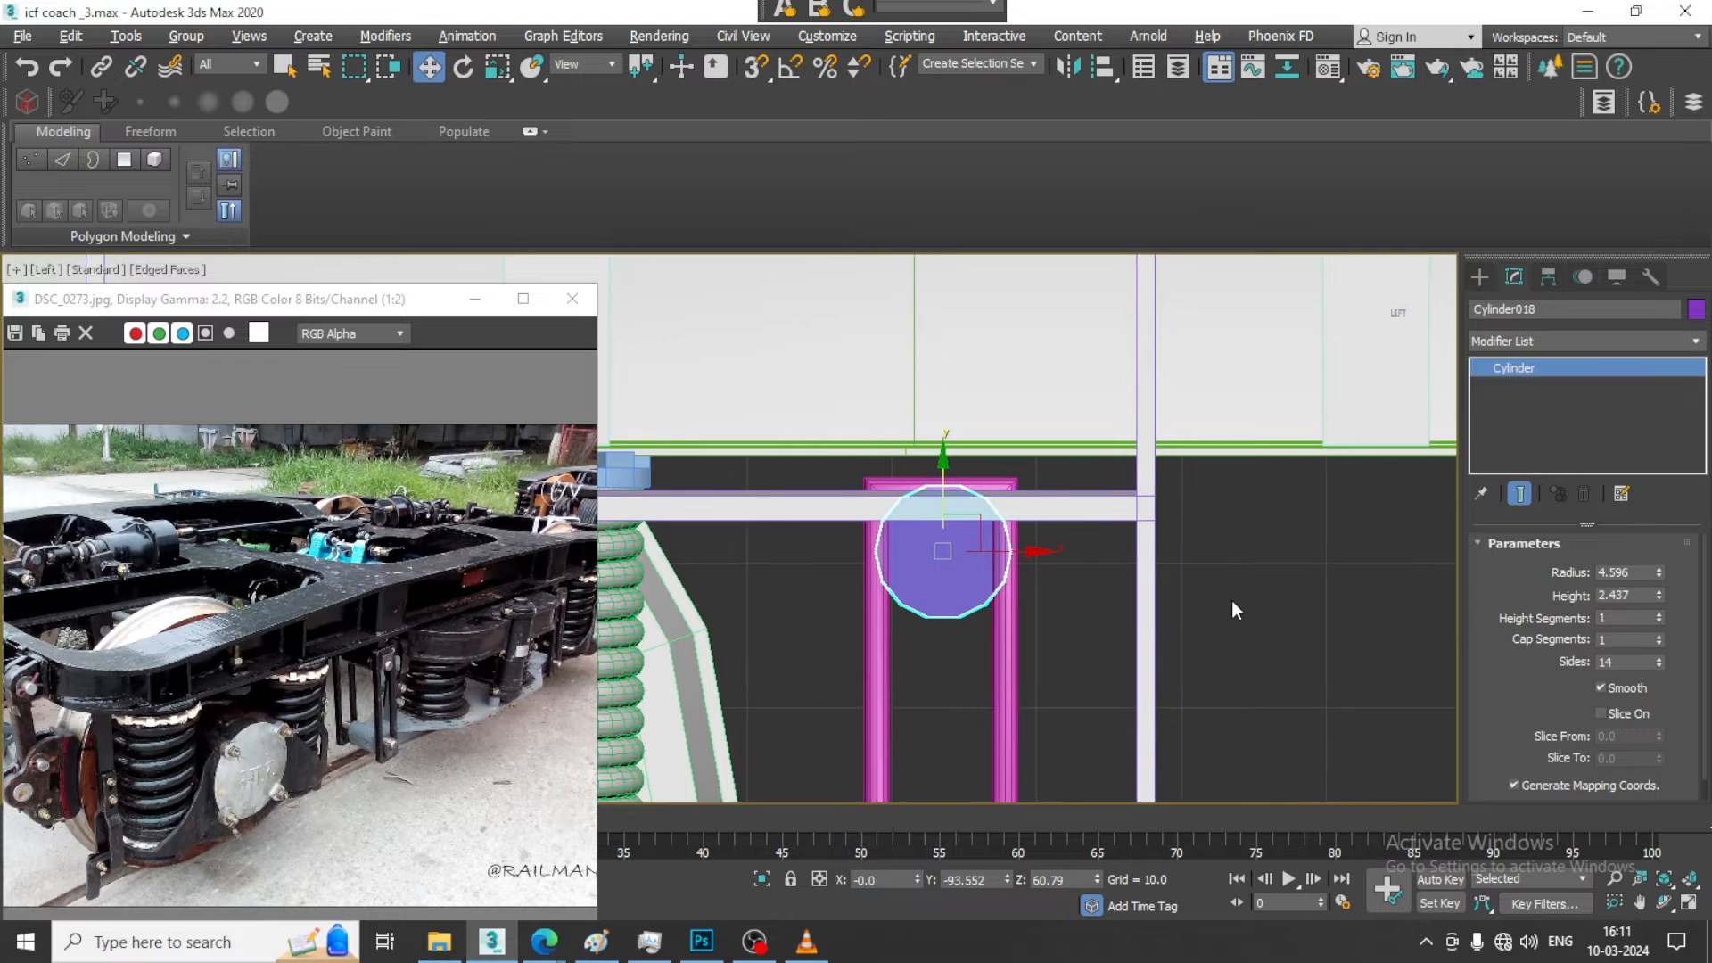
Move the cylinder sideways under the frame to the outer hanging loop, at about X -59.4
key("alt+w")
middle_click(1236, 709)
key("alt+w")
middle_click_drag(972, 526, 1070, 580, "alt")
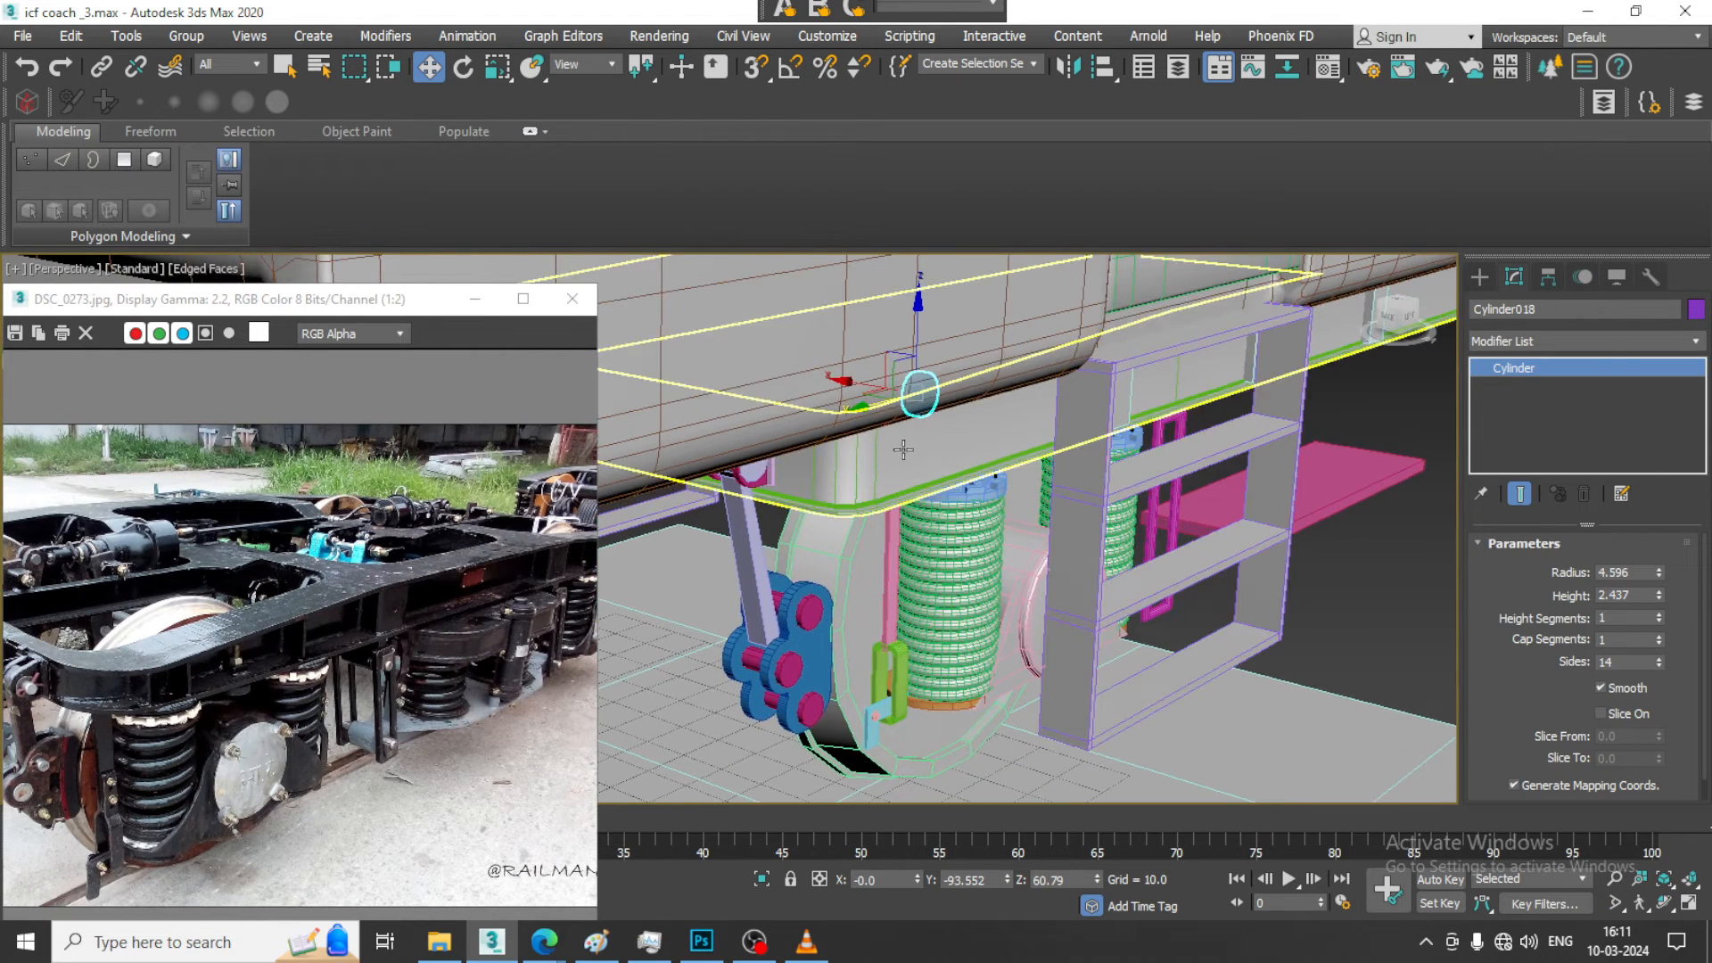
left_click_drag(860, 381, 1099, 478)
scroll(1099, 478, "up", 8)
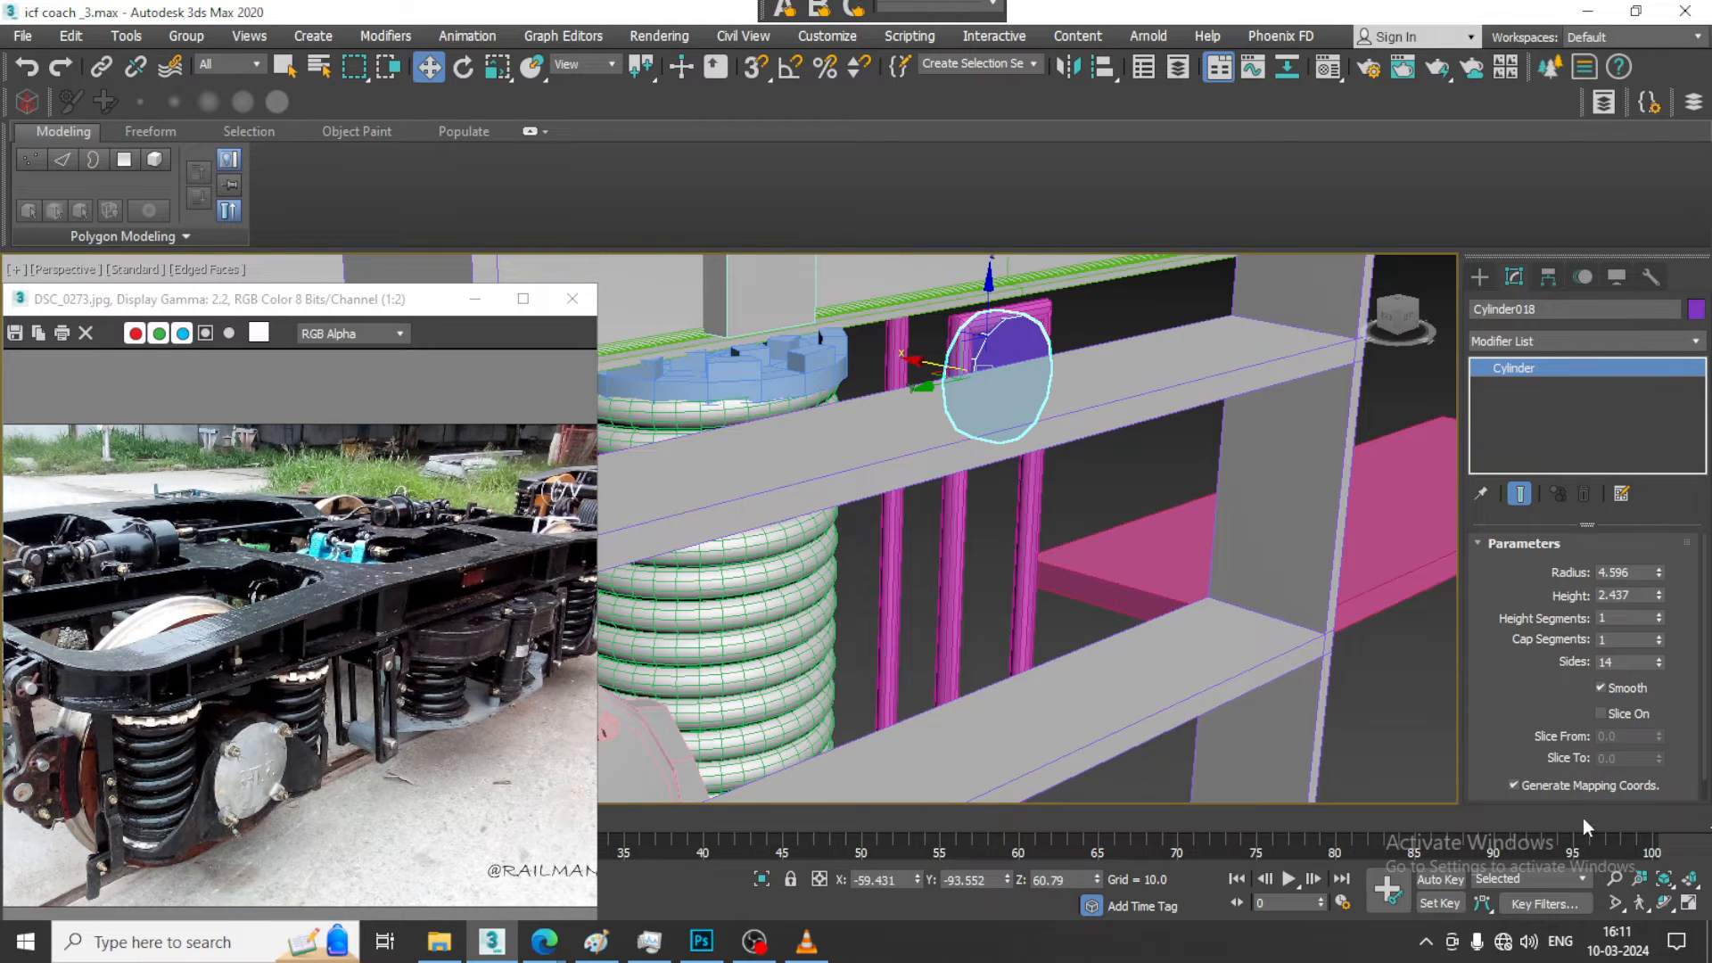
Increase the cylinder's height to 6.581 and move it inward to the inner hanging loop, at about X -45.3
left_click_drag(1661, 597, 1661, 555)
middle_click_drag(931, 364, 977, 380, "alt")
left_click_drag(947, 367, 857, 352)
middle_click_drag(1026, 397, 865, 344, "alt")
scroll(962, 369, "up", 3)
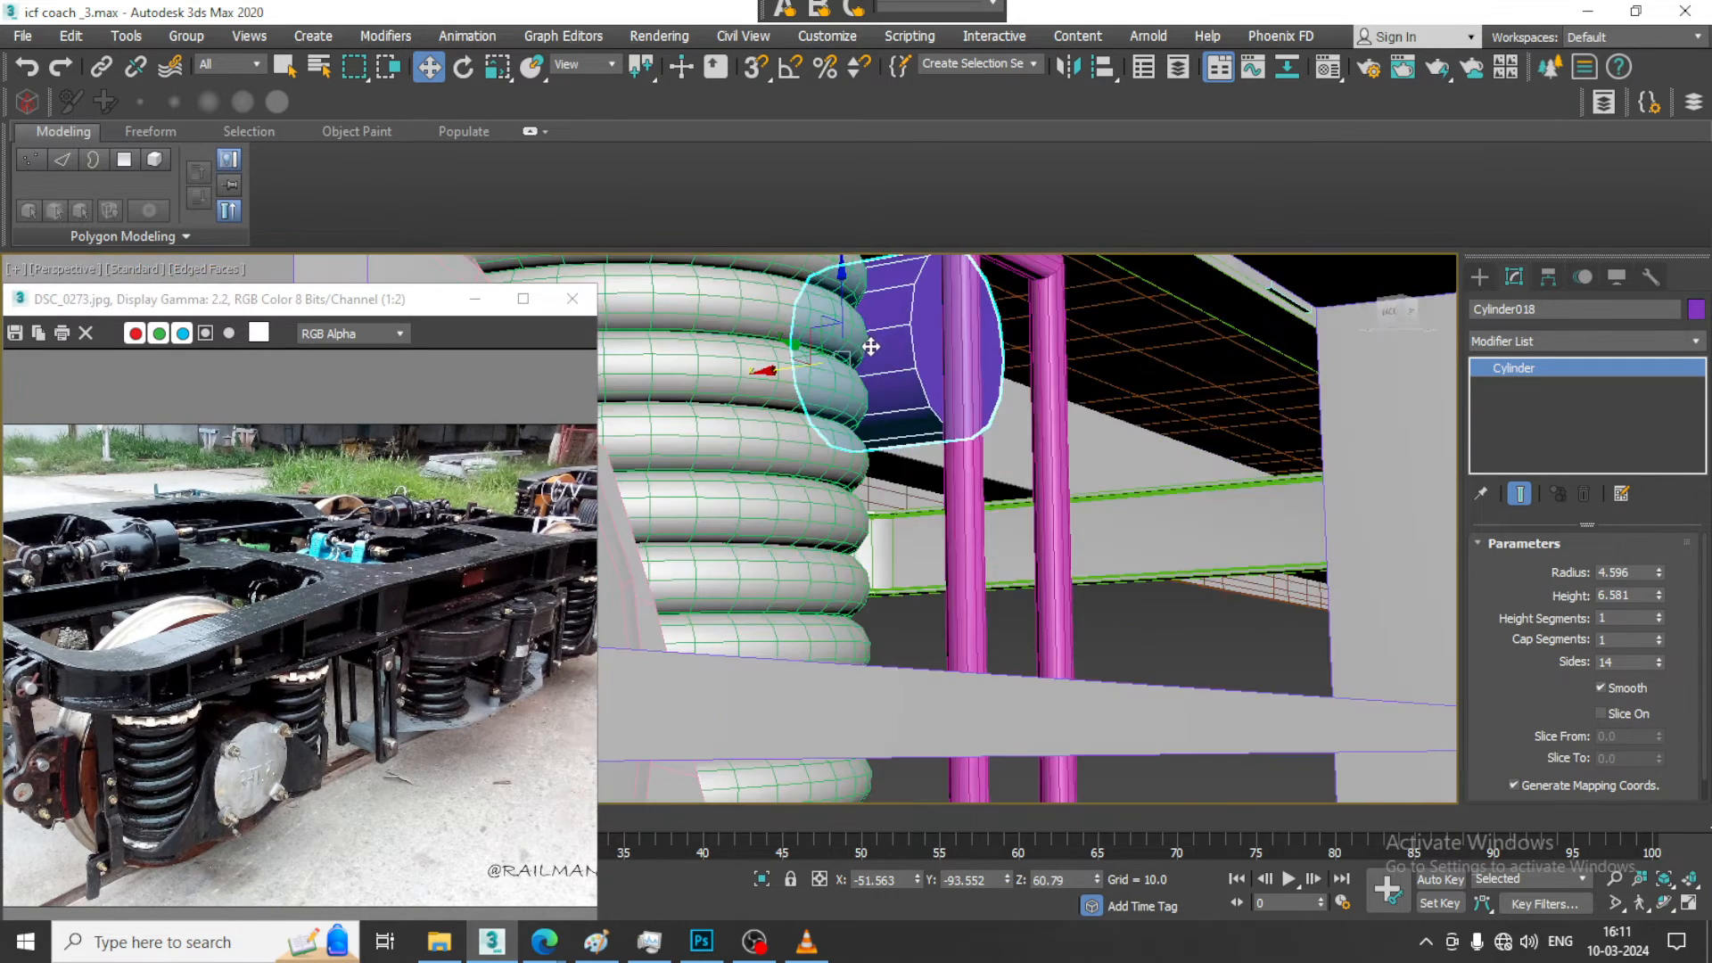
scroll(895, 321, "up", 4)
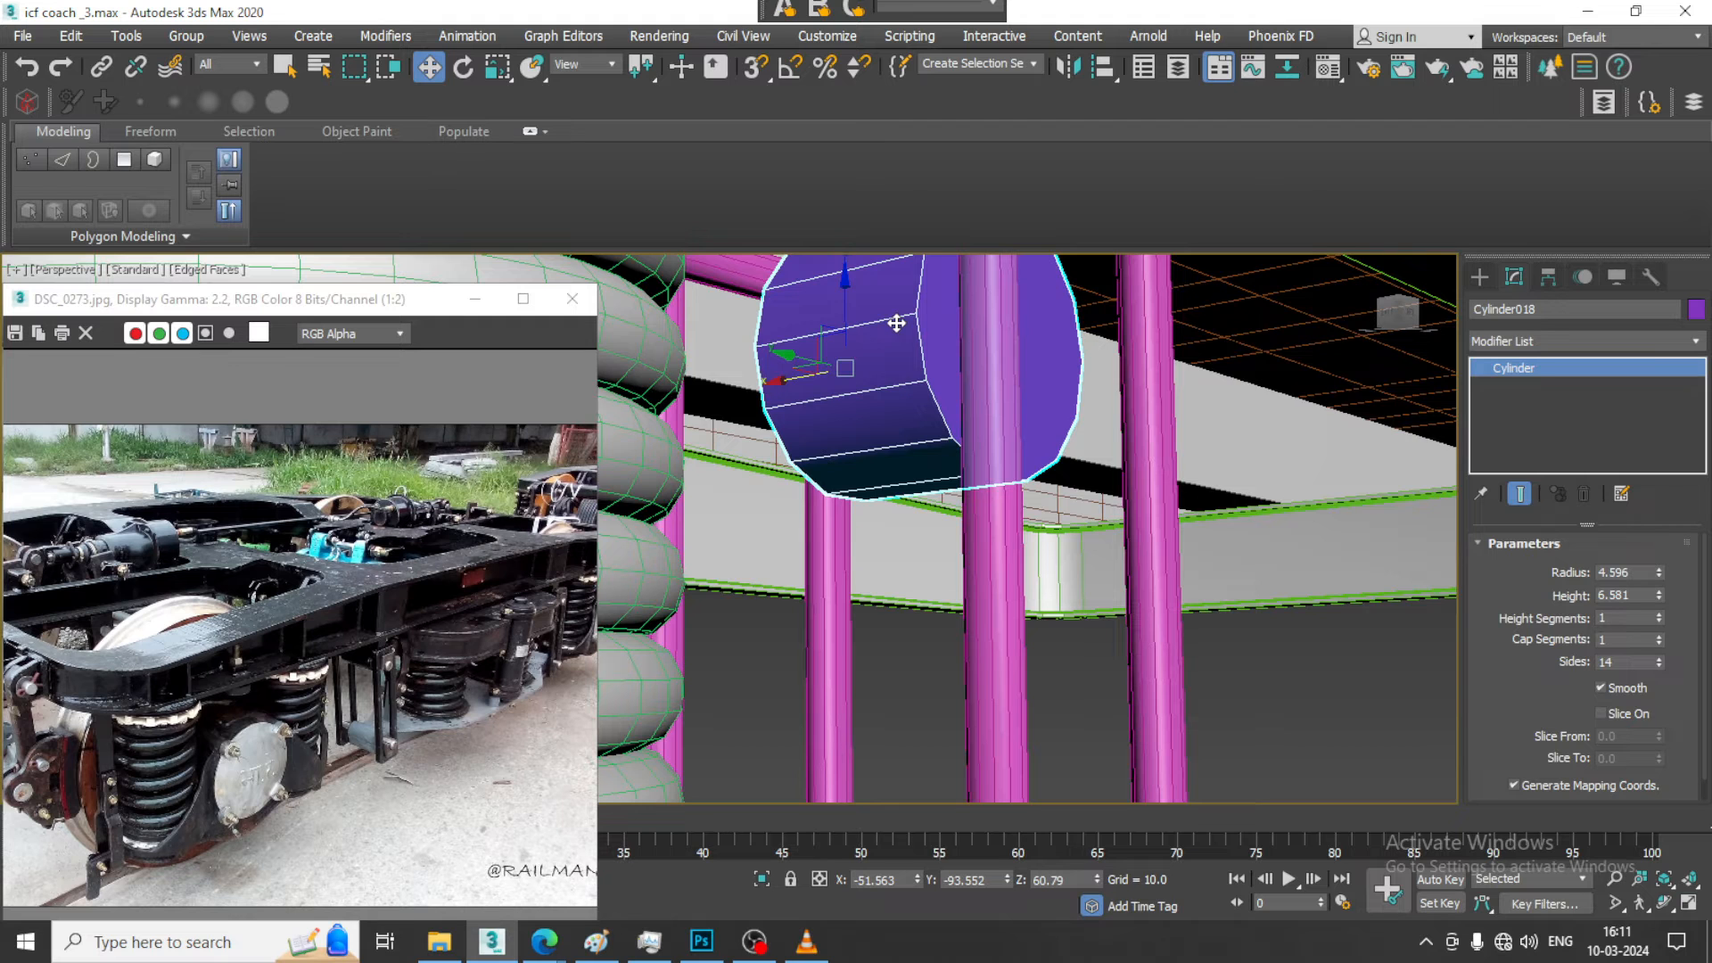
middle_click_drag(823, 372, 784, 385, "alt")
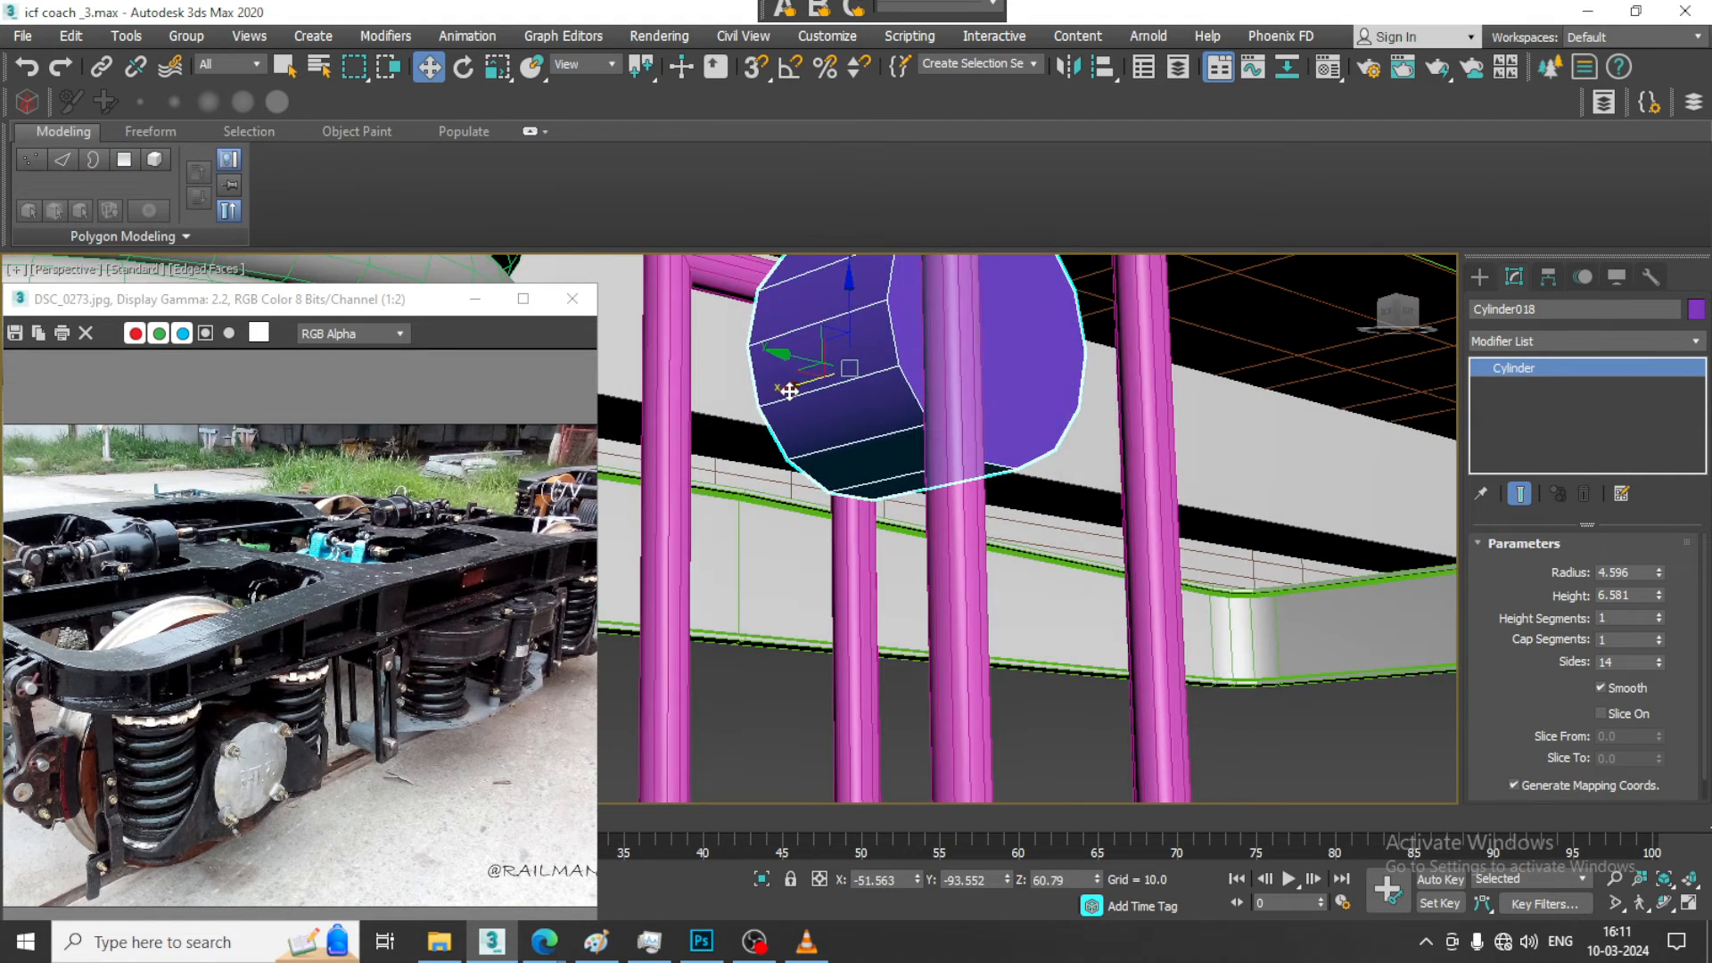
left_click_drag(784, 385, 863, 348)
Convert the cylinder to an editable poly and pull its outer end face to about X -62.2 so it spans both loops
mouse_move(863, 348)
middle_mouse_down("alt")
mouse_move(872, 386)
mouse_move(845, 367)
middle_mouse_up("alt")
right_click(844, 370)
left_click(1140, 613)
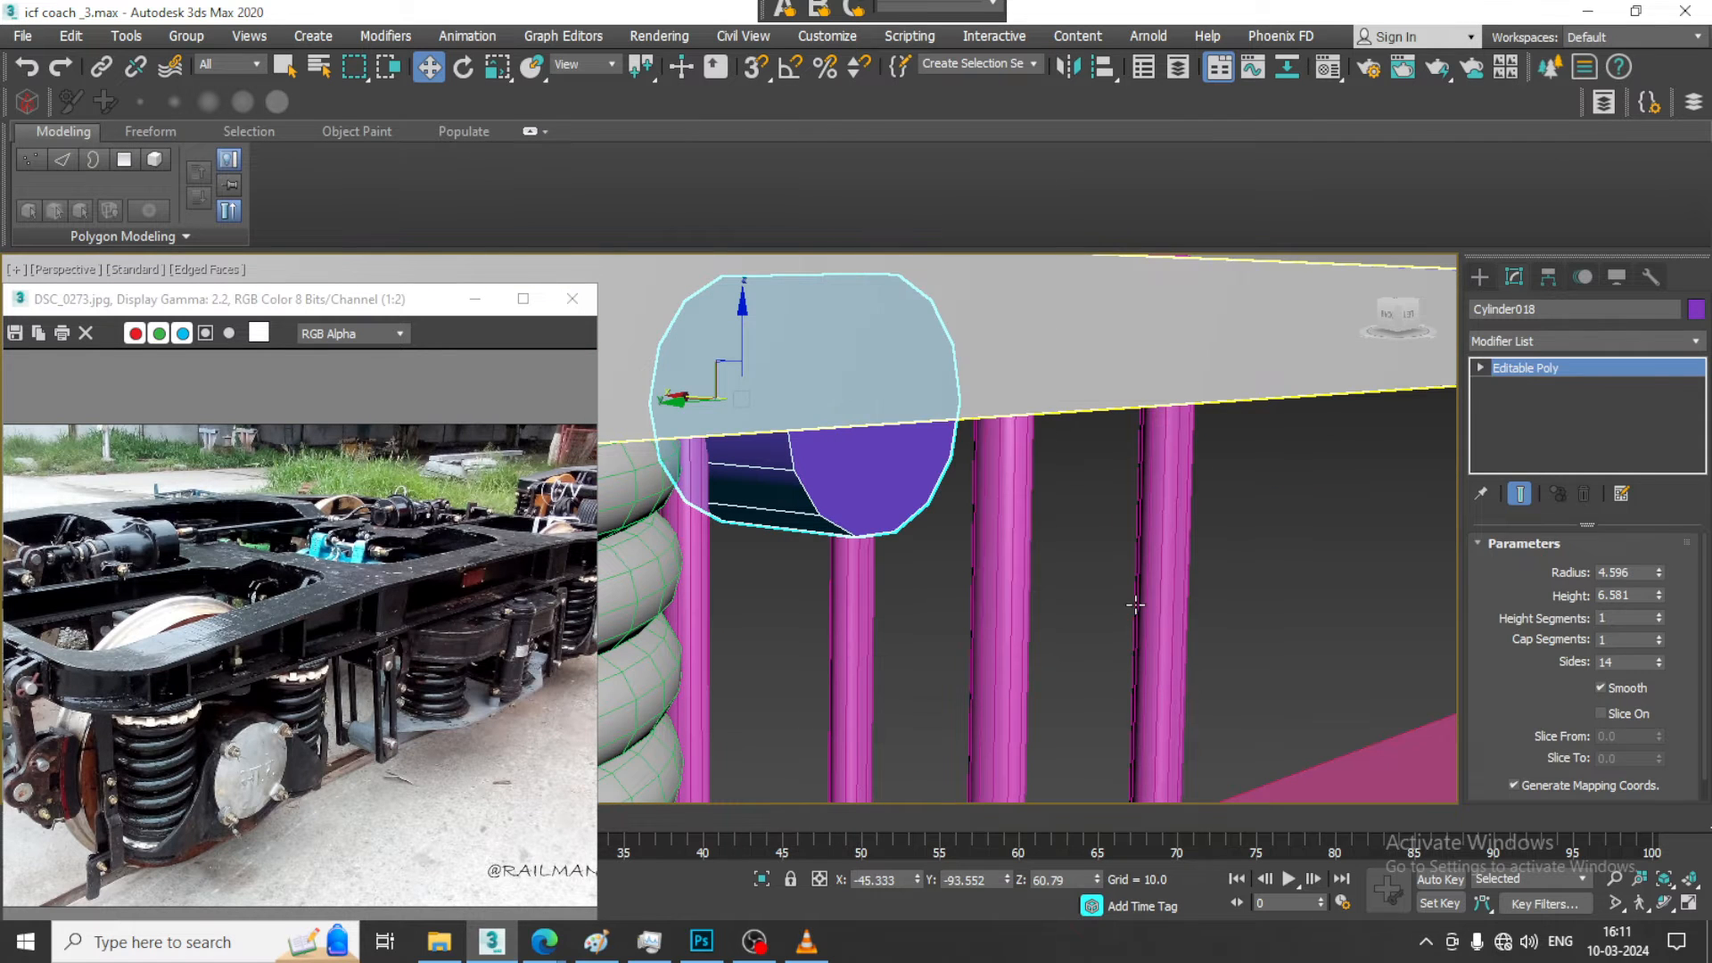
key("4")
left_click(878, 464)
middle_click_drag(883, 403, 812, 411, "alt")
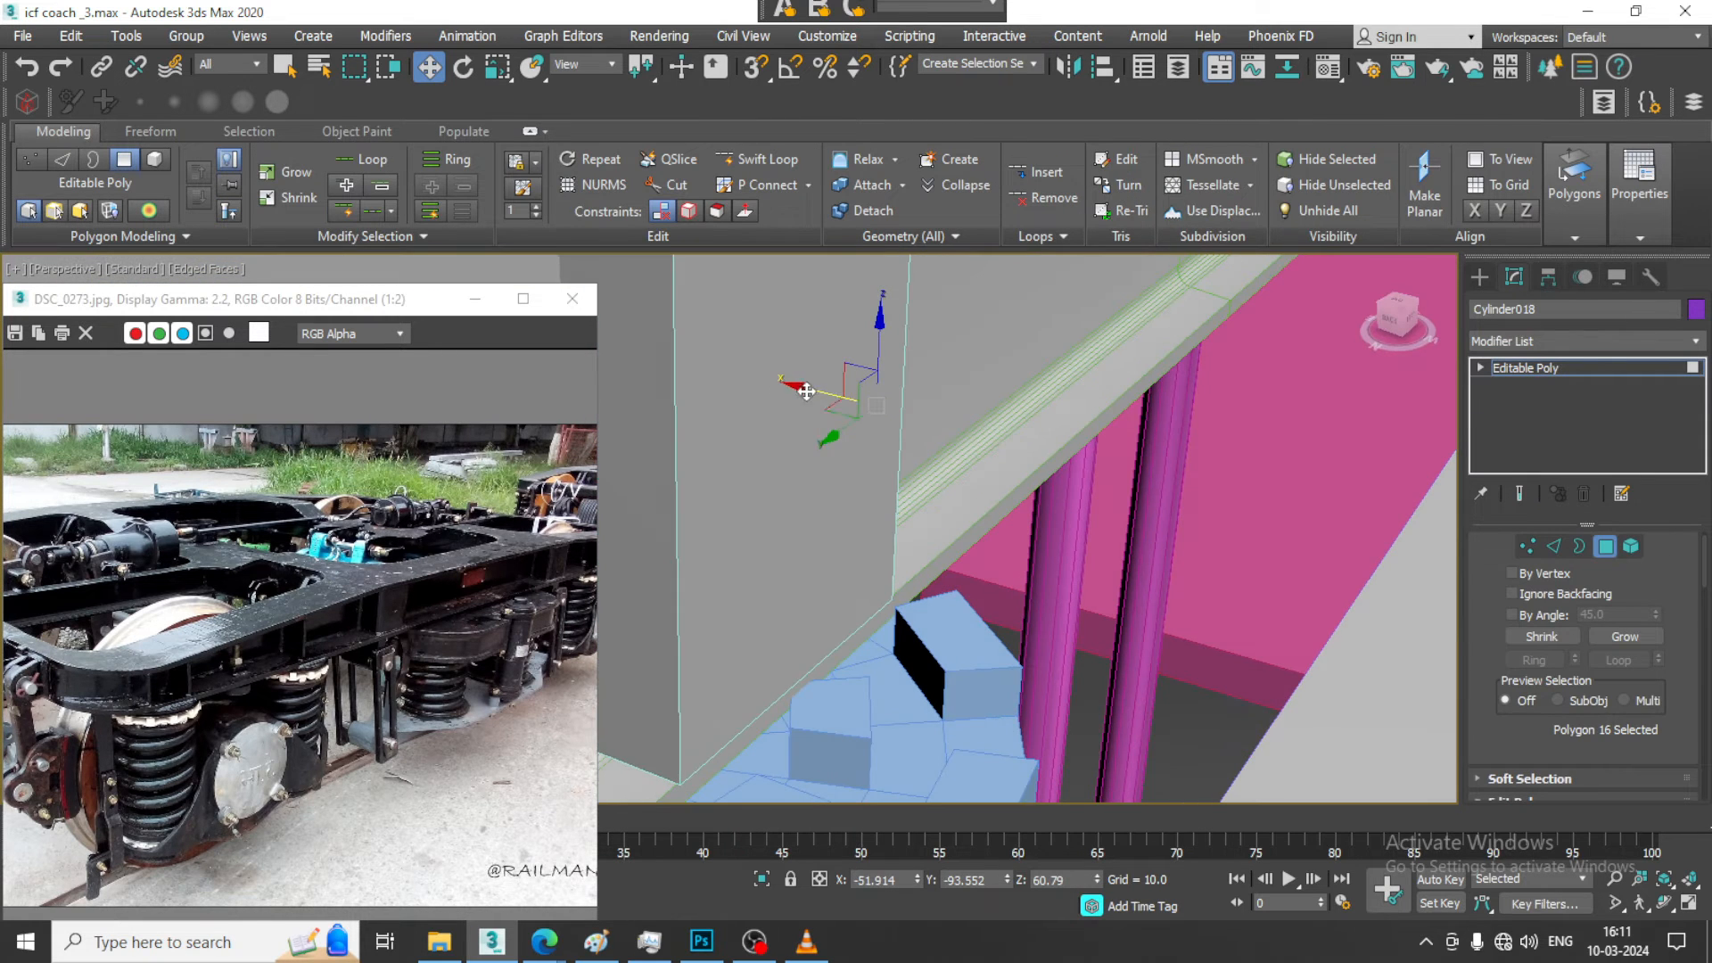
left_click_drag(806, 390, 1276, 482)
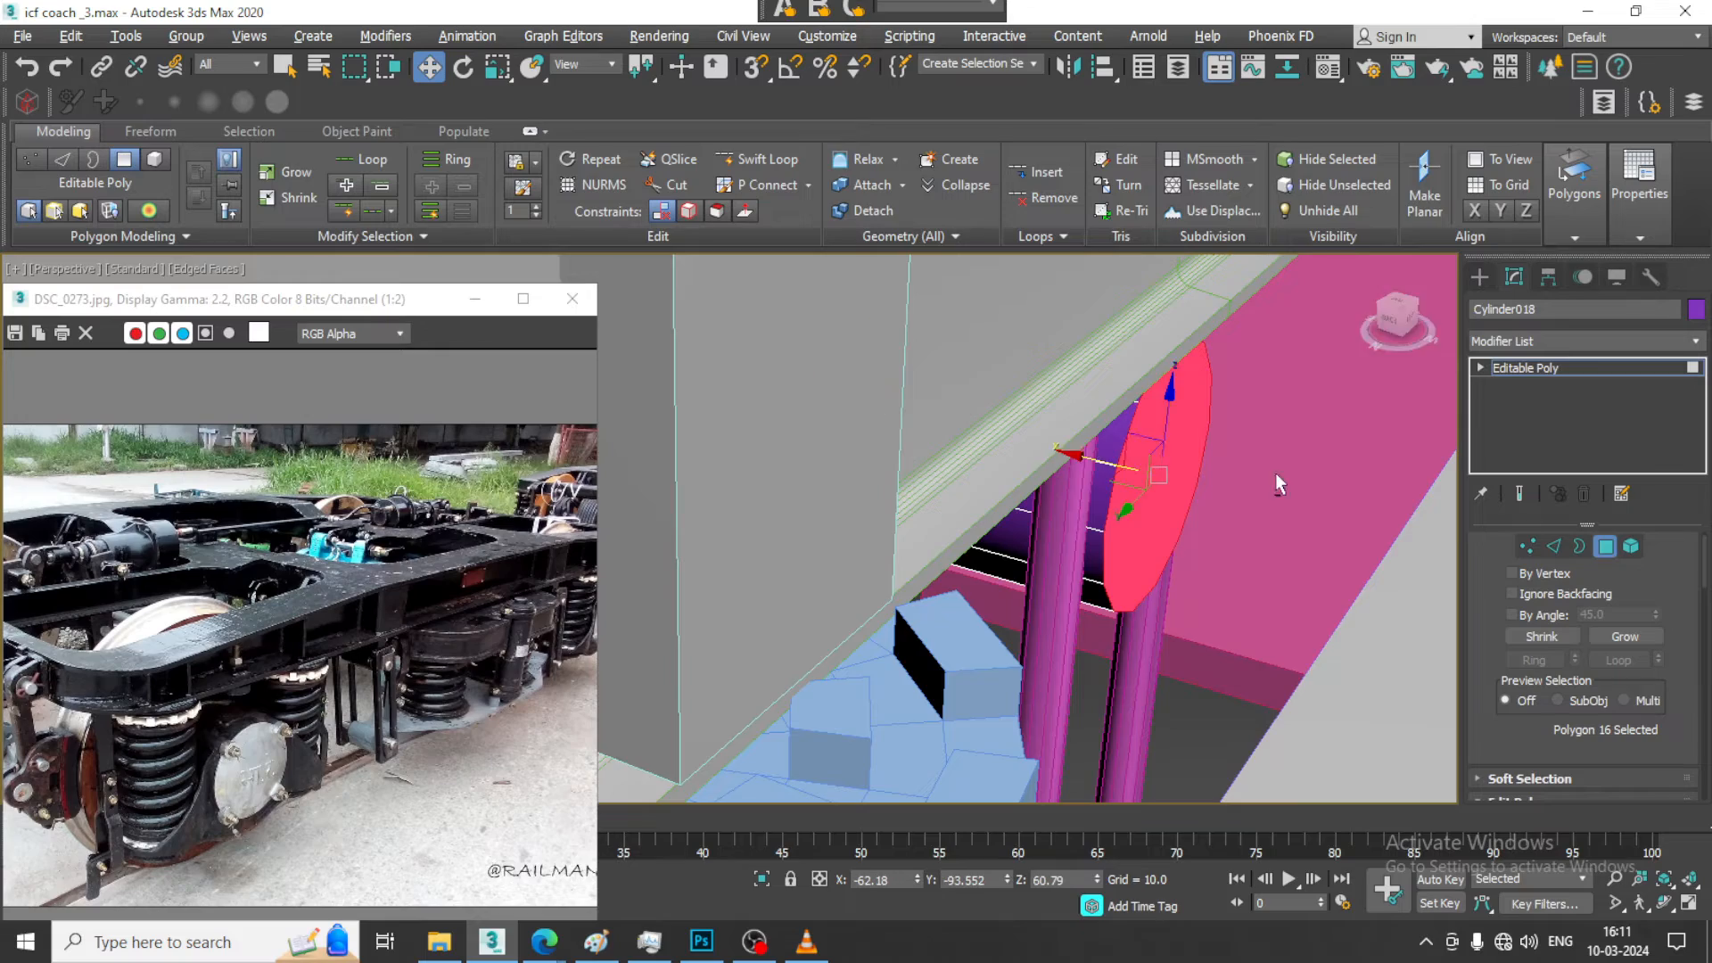
middle_click_drag(1275, 473, 1155, 499, "alt")
scroll(1106, 428, "down", 3)
scroll(1067, 462, "down", 3)
middle_click_drag(1155, 500, 1070, 553)
scroll(1101, 464, "down", 4)
left_click(1602, 374)
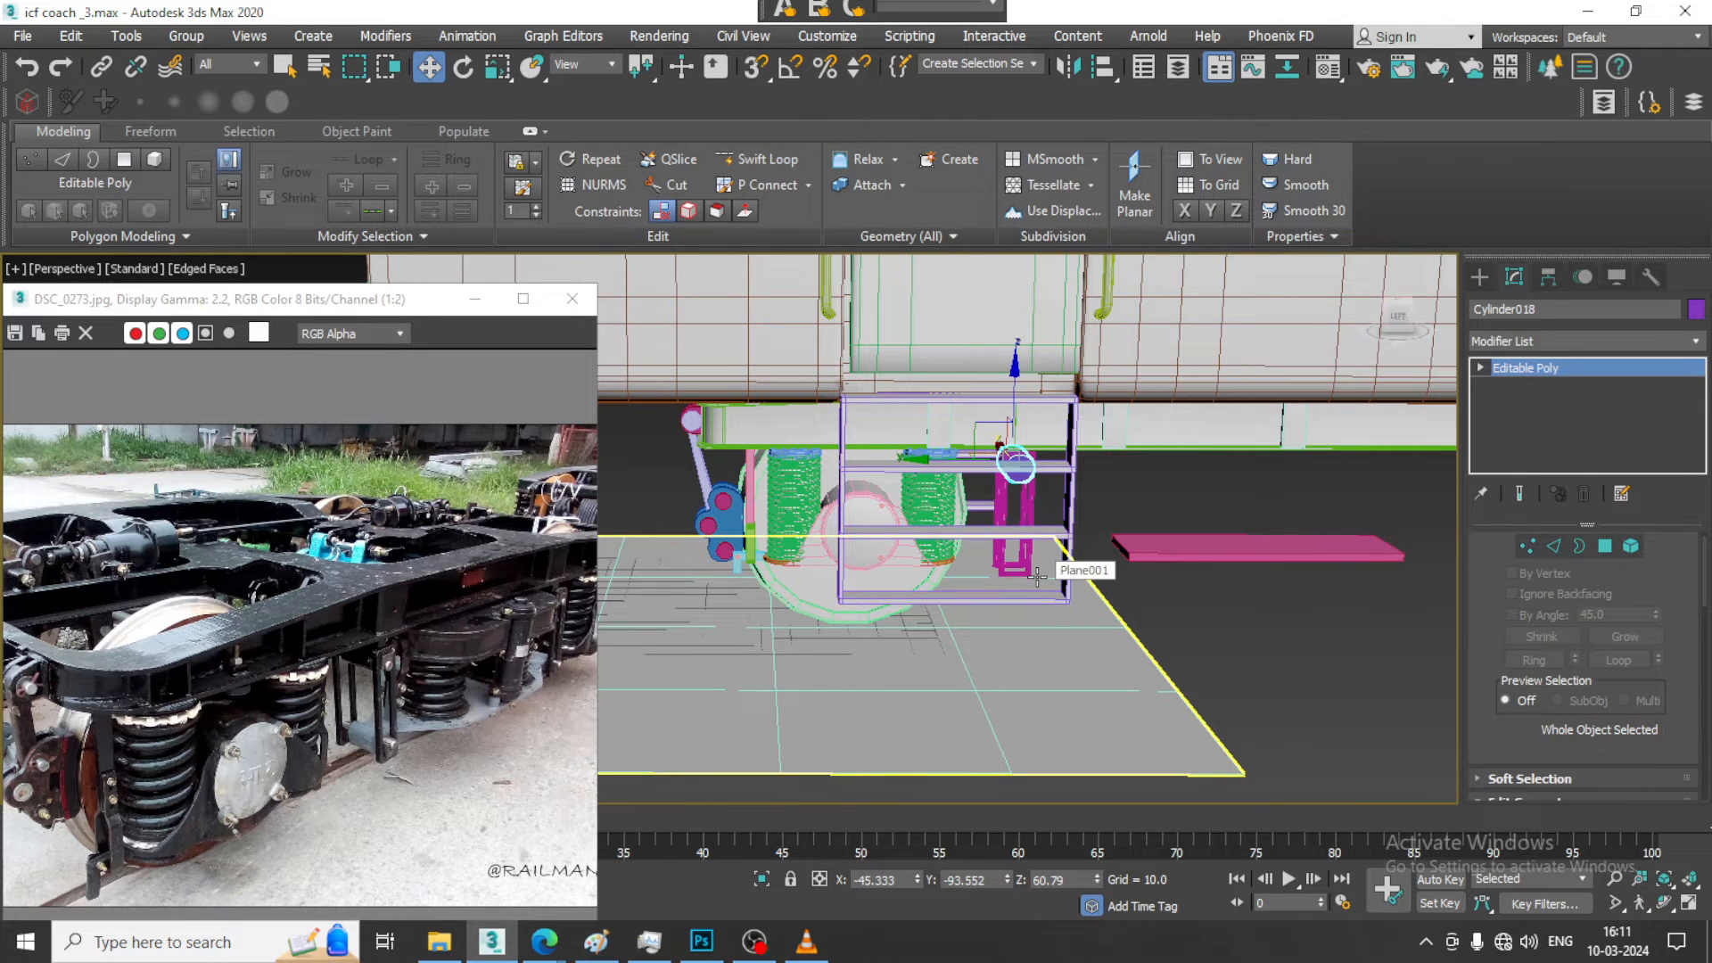
Copy the cylinder down to the lower end of the hanging loops, at about Z 29
middle_click_drag(1058, 578, 1163, 519, "alt")
scroll(1114, 500, "up", 3)
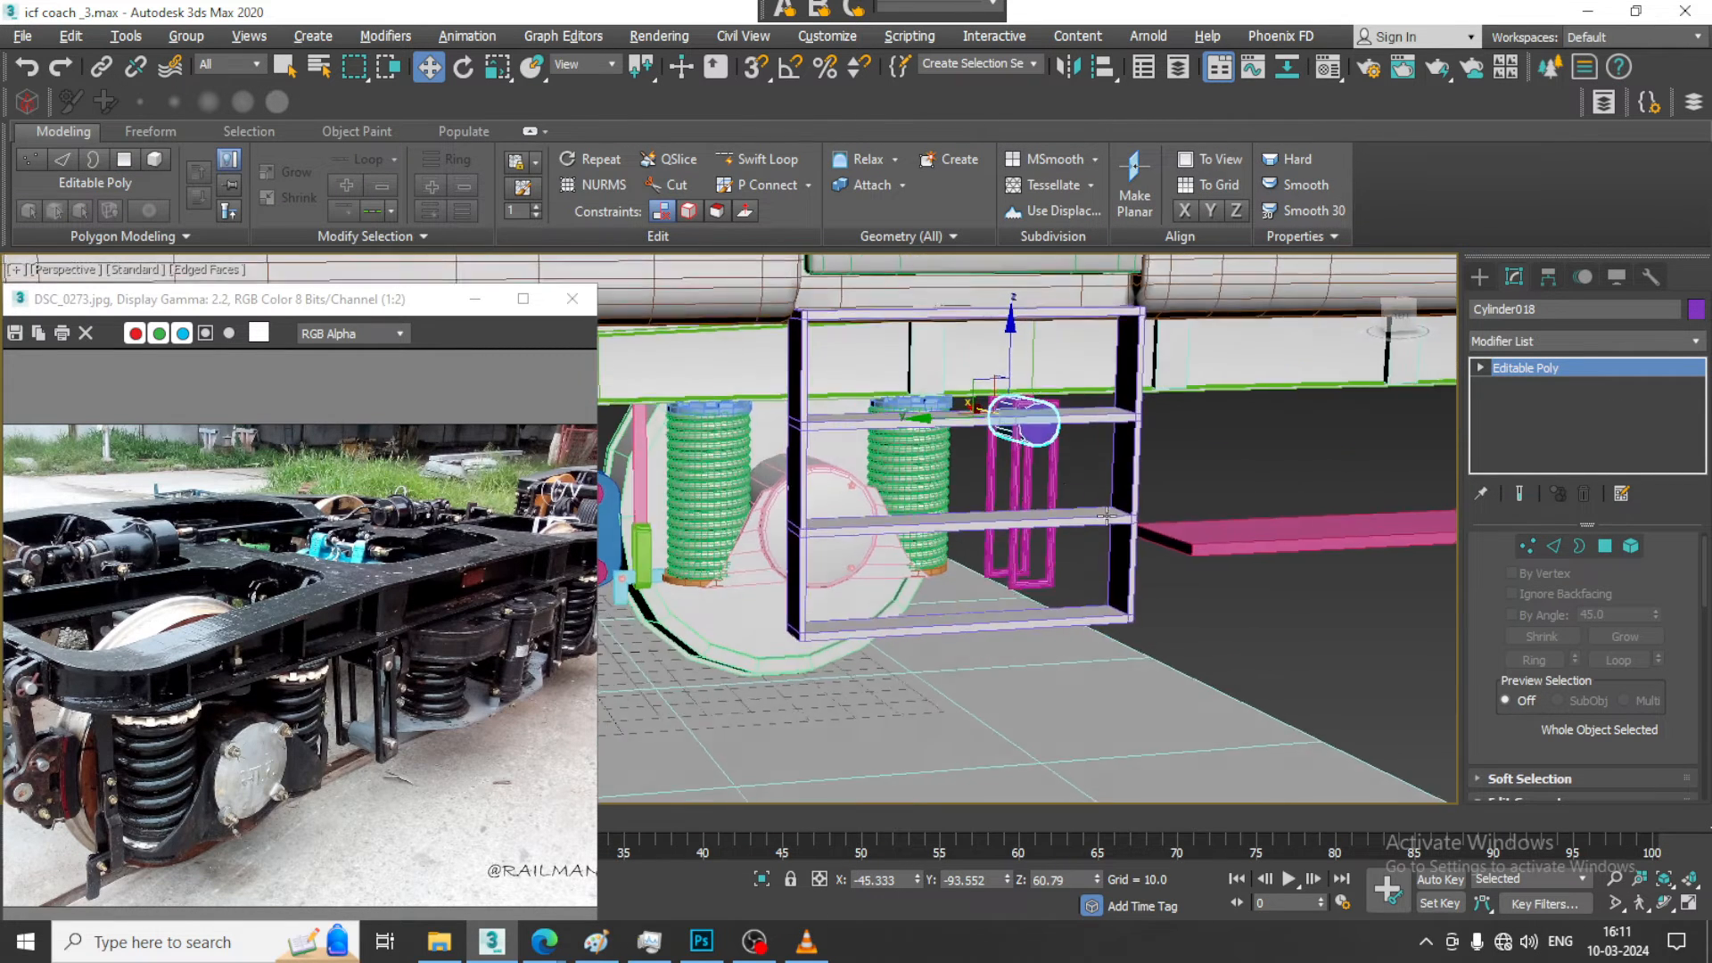
scroll(1062, 450, "up", 5)
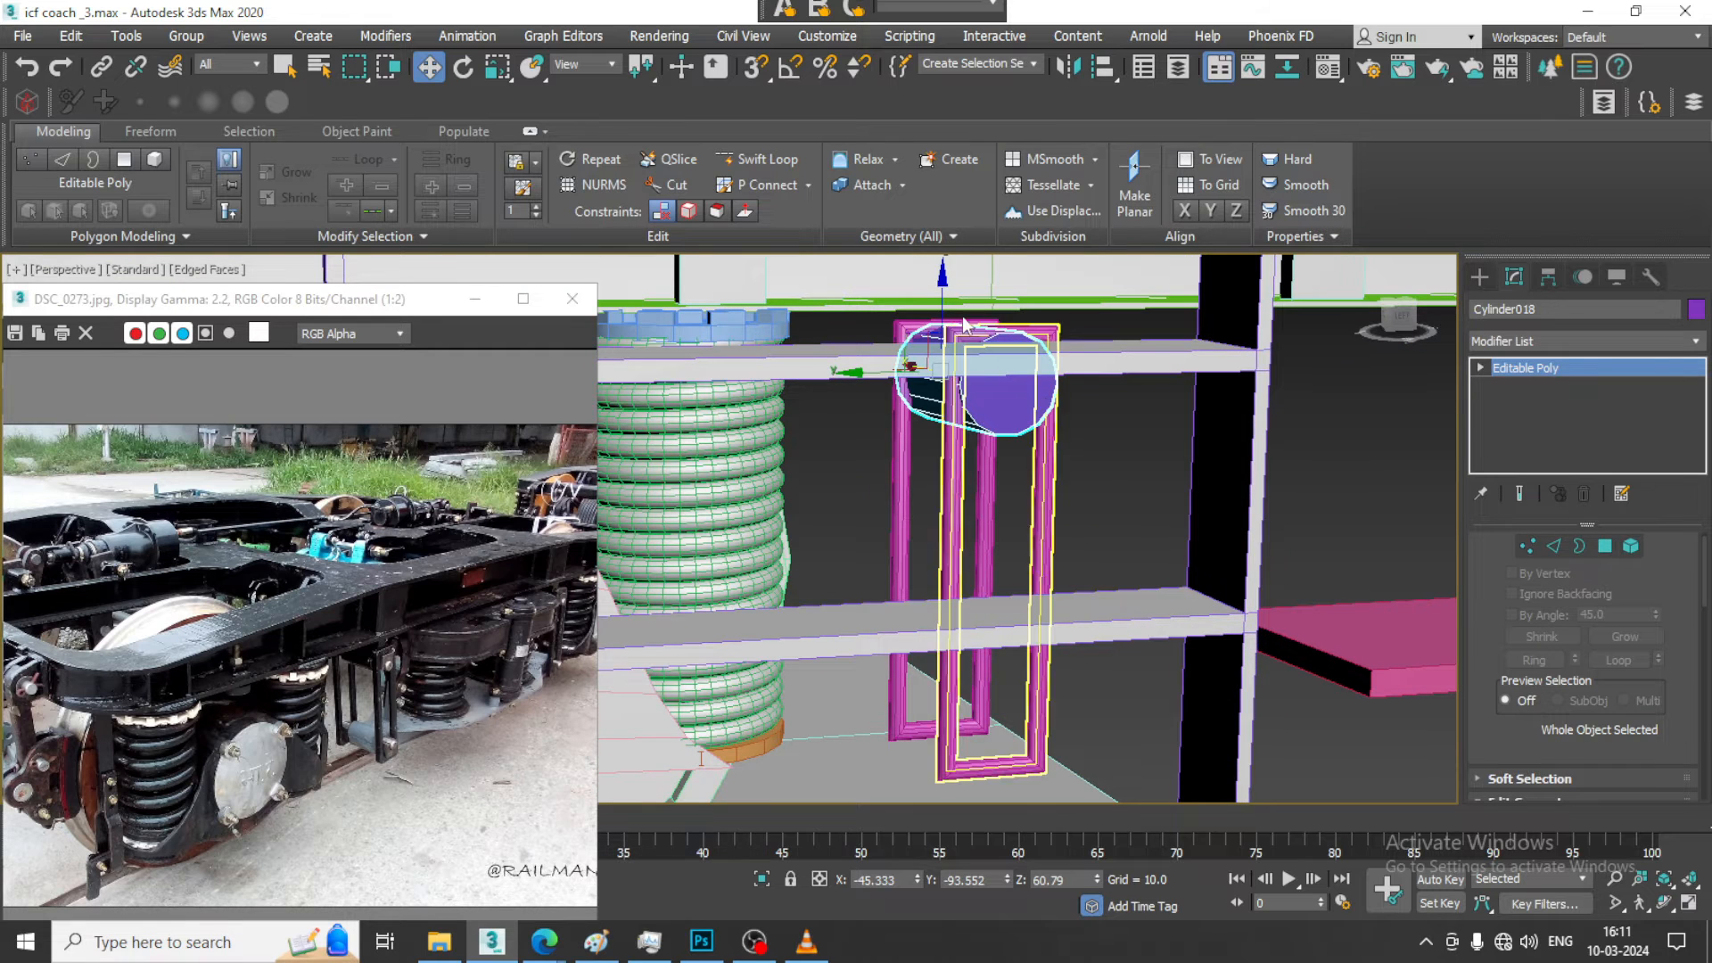
left_click_drag(943, 305, 985, 625, "shift")
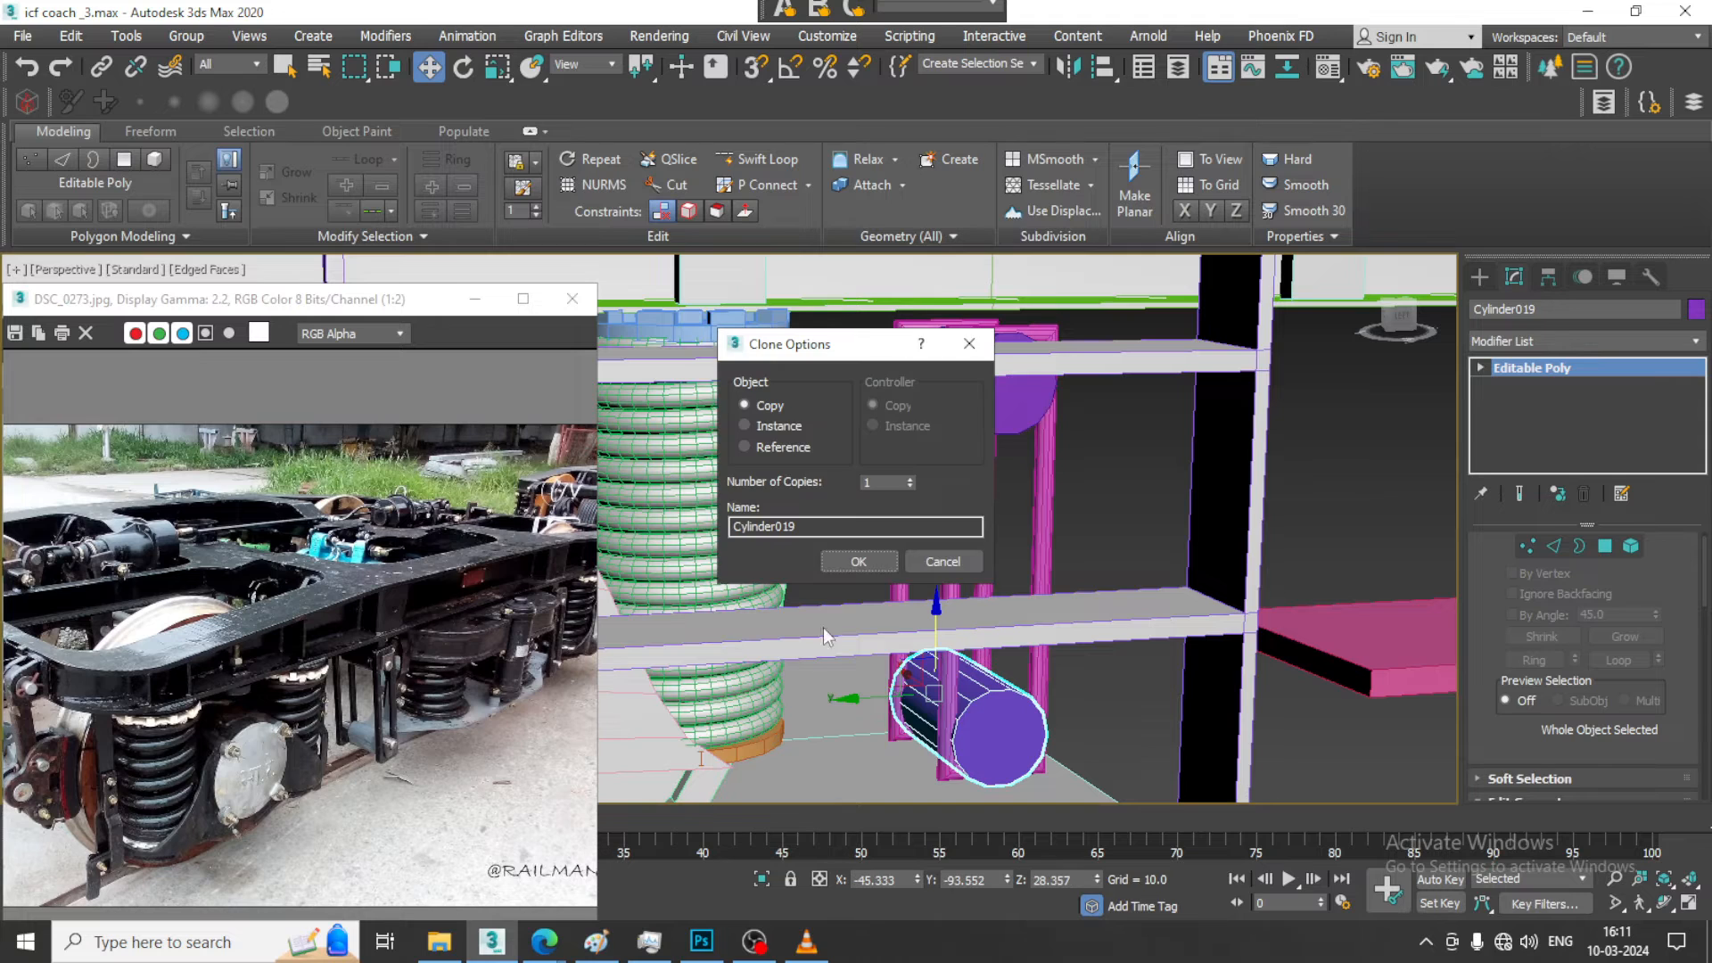
left_click(858, 562)
scroll(972, 714, "up", 5)
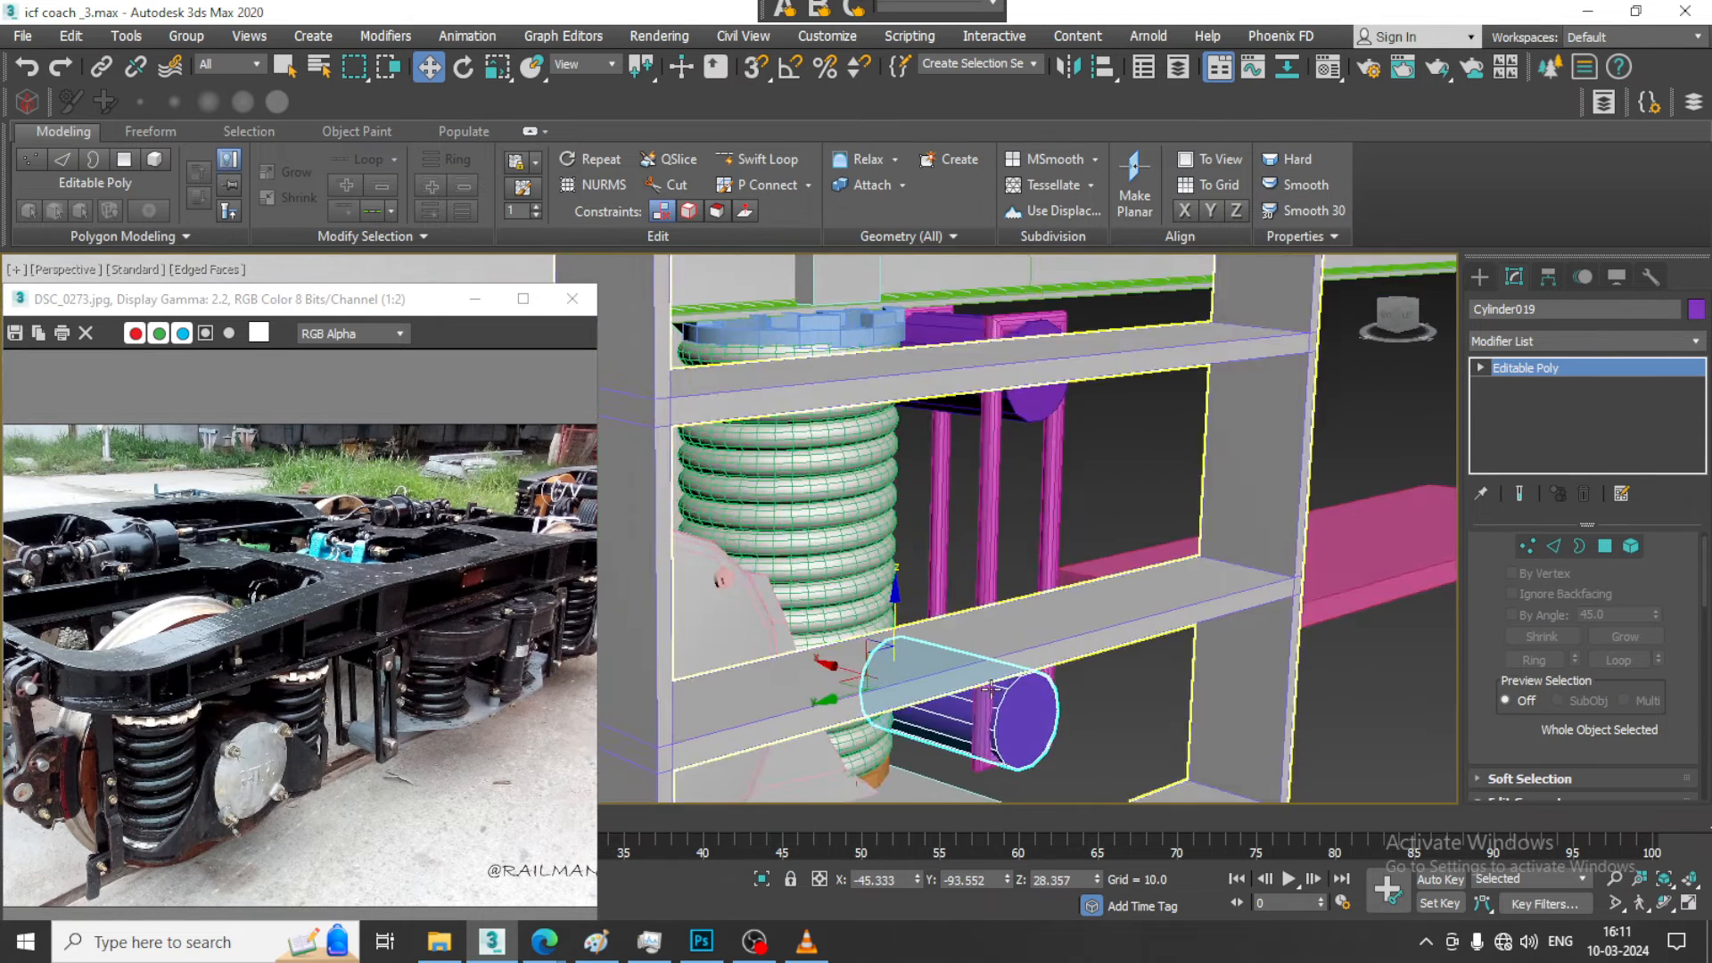
scroll(972, 714, "down", 5)
middle_click_drag(972, 713, 934, 687, "alt")
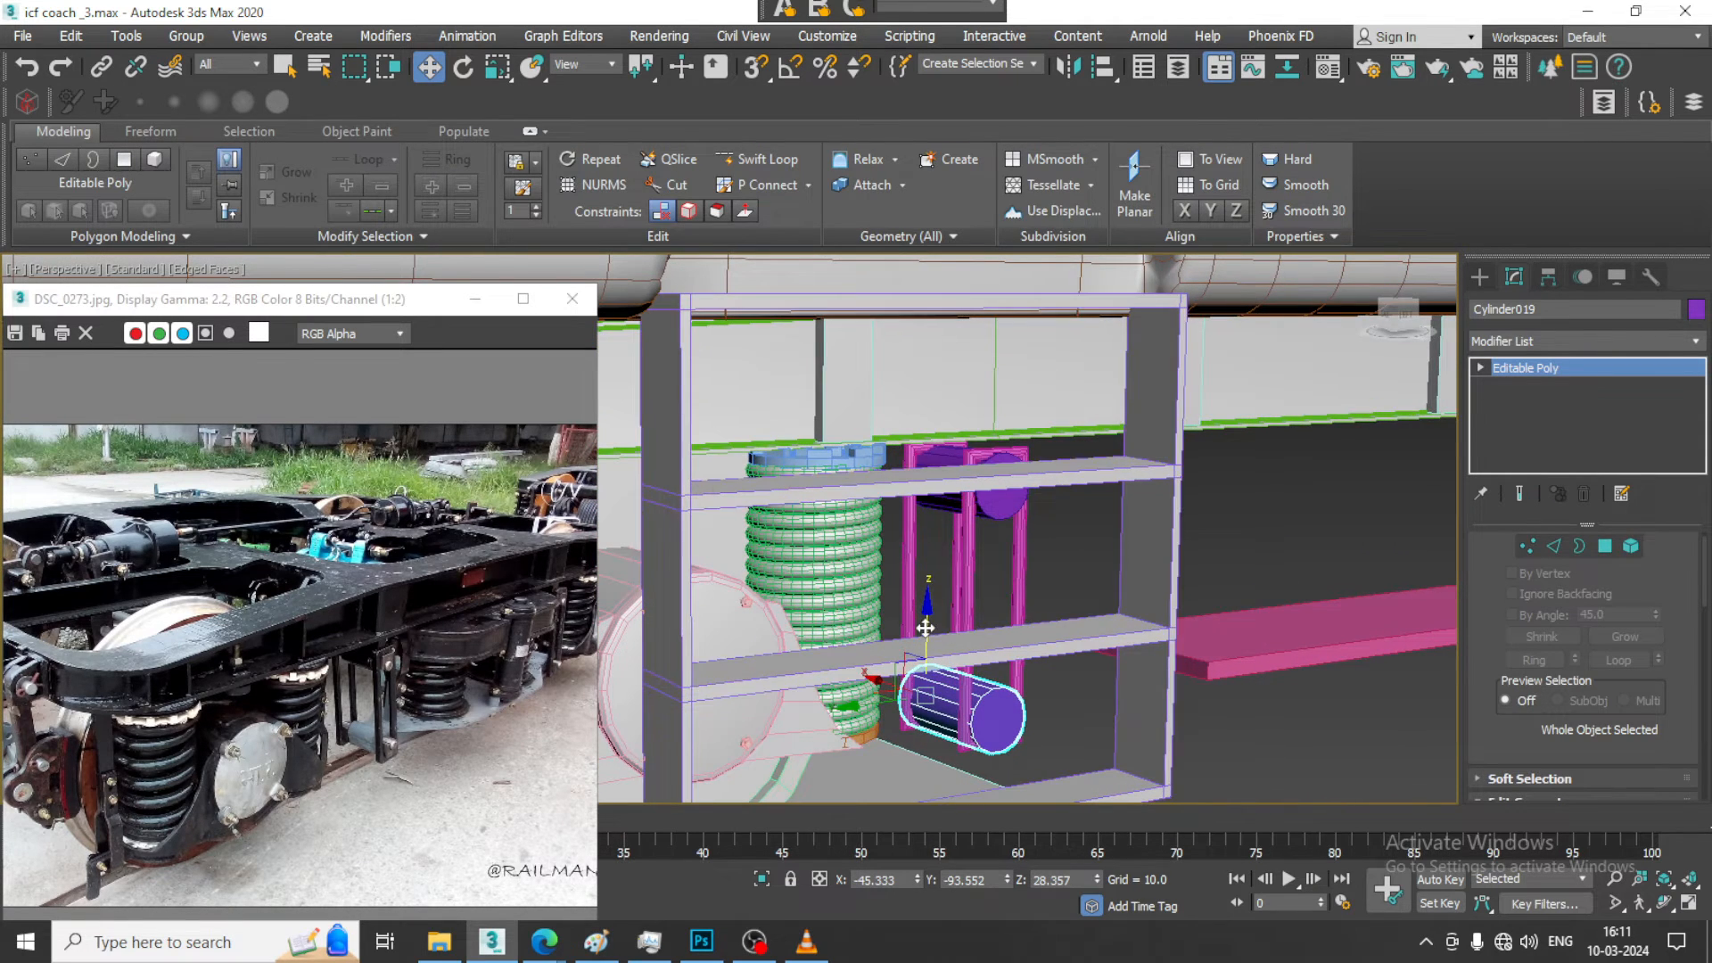
left_click_drag(927, 623, 930, 617)
scroll(940, 627, "down", 4)
middle_click_drag(940, 626, 1056, 537, "alt")
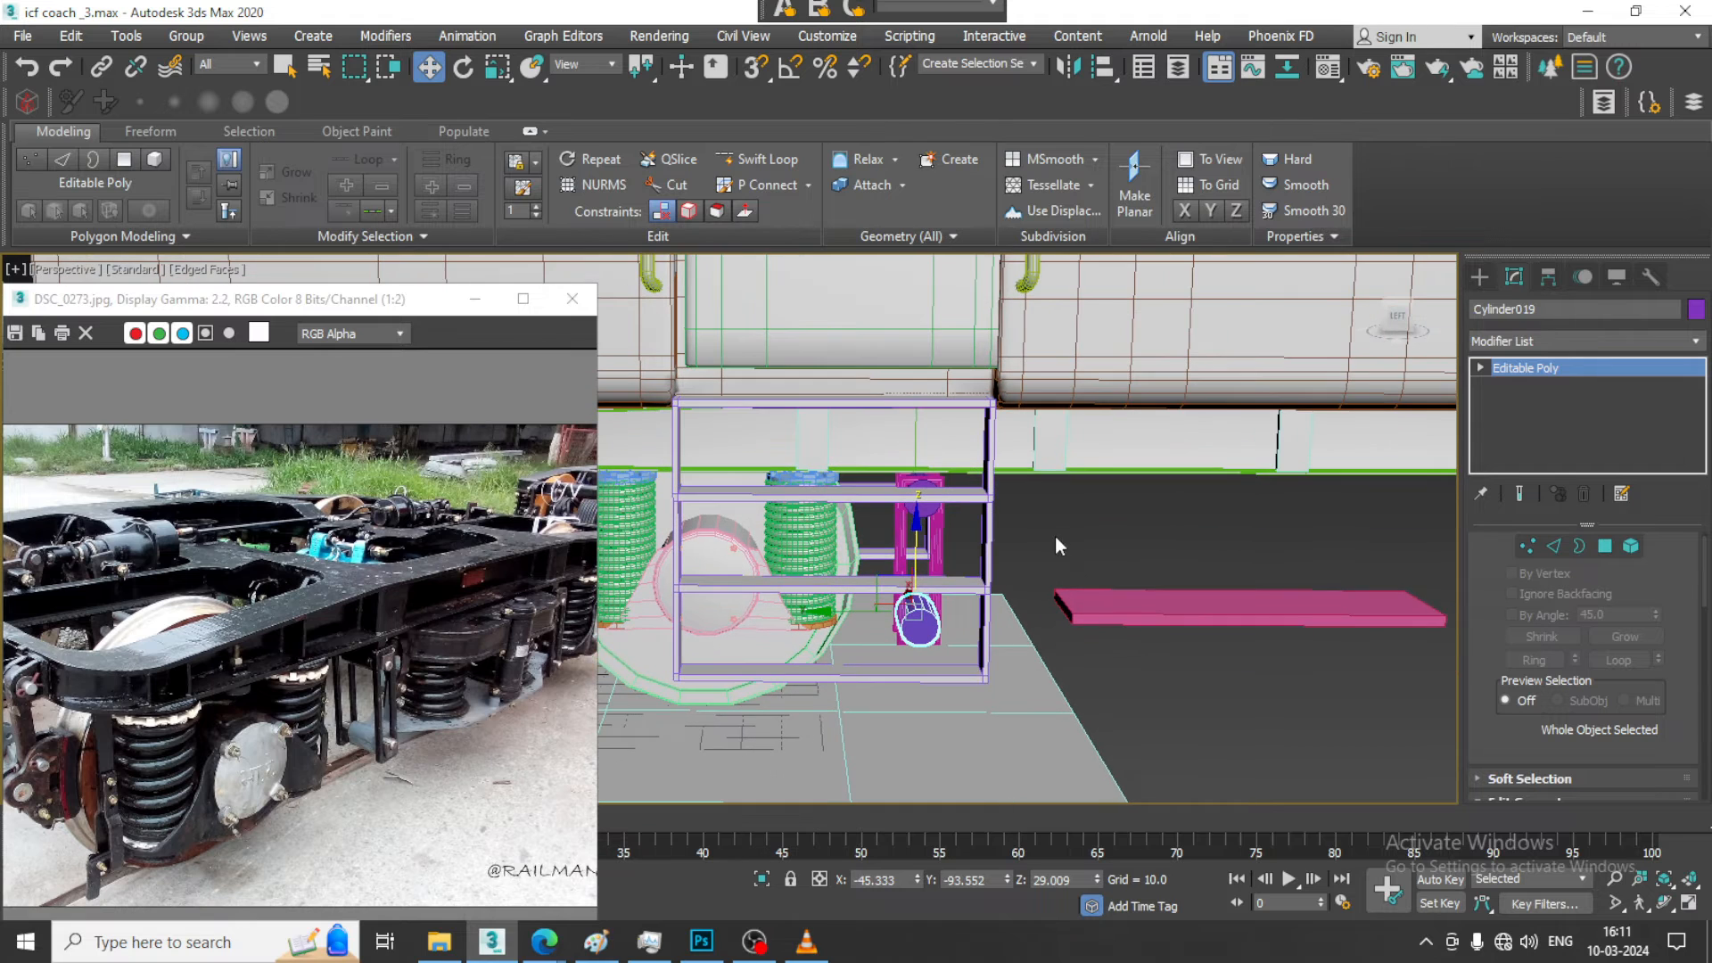
Move the flat box in side view up to the lower cylinder, to about Y -143.4 and Z 27.6
left_click(1054, 595)
key("alt+w")
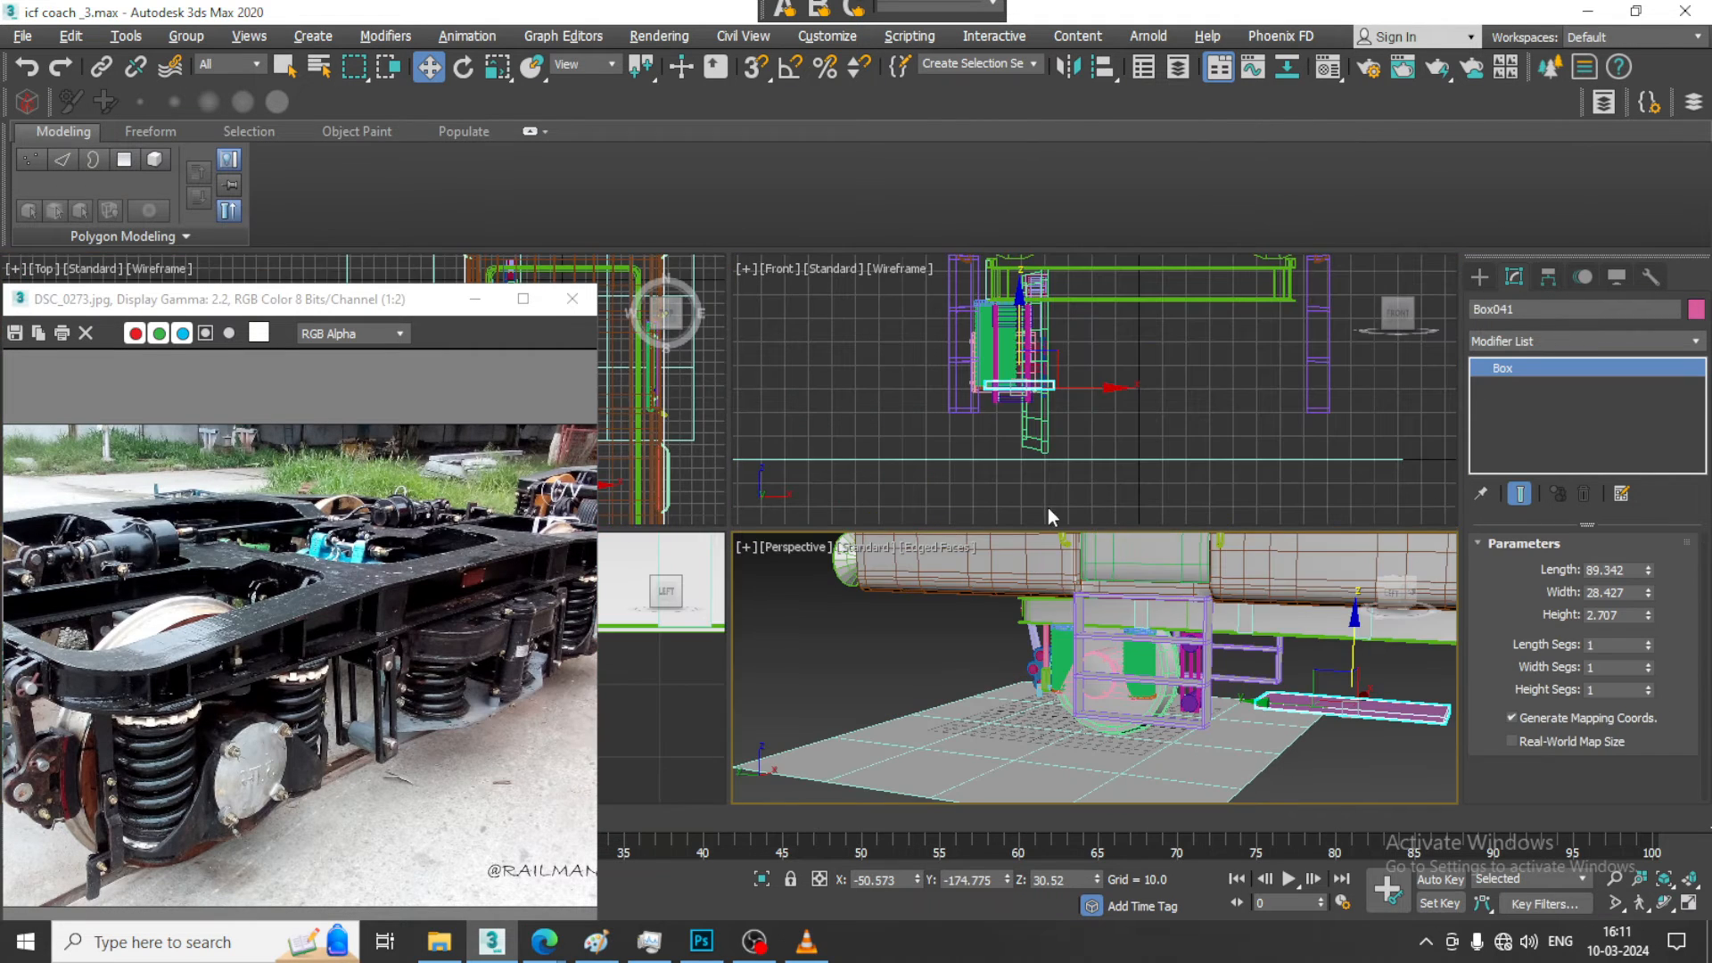
middle_click_drag(628, 710, 621, 698)
key("alt+w")
scroll(943, 530, "down", 3)
middle_click_drag(981, 606, 1009, 459)
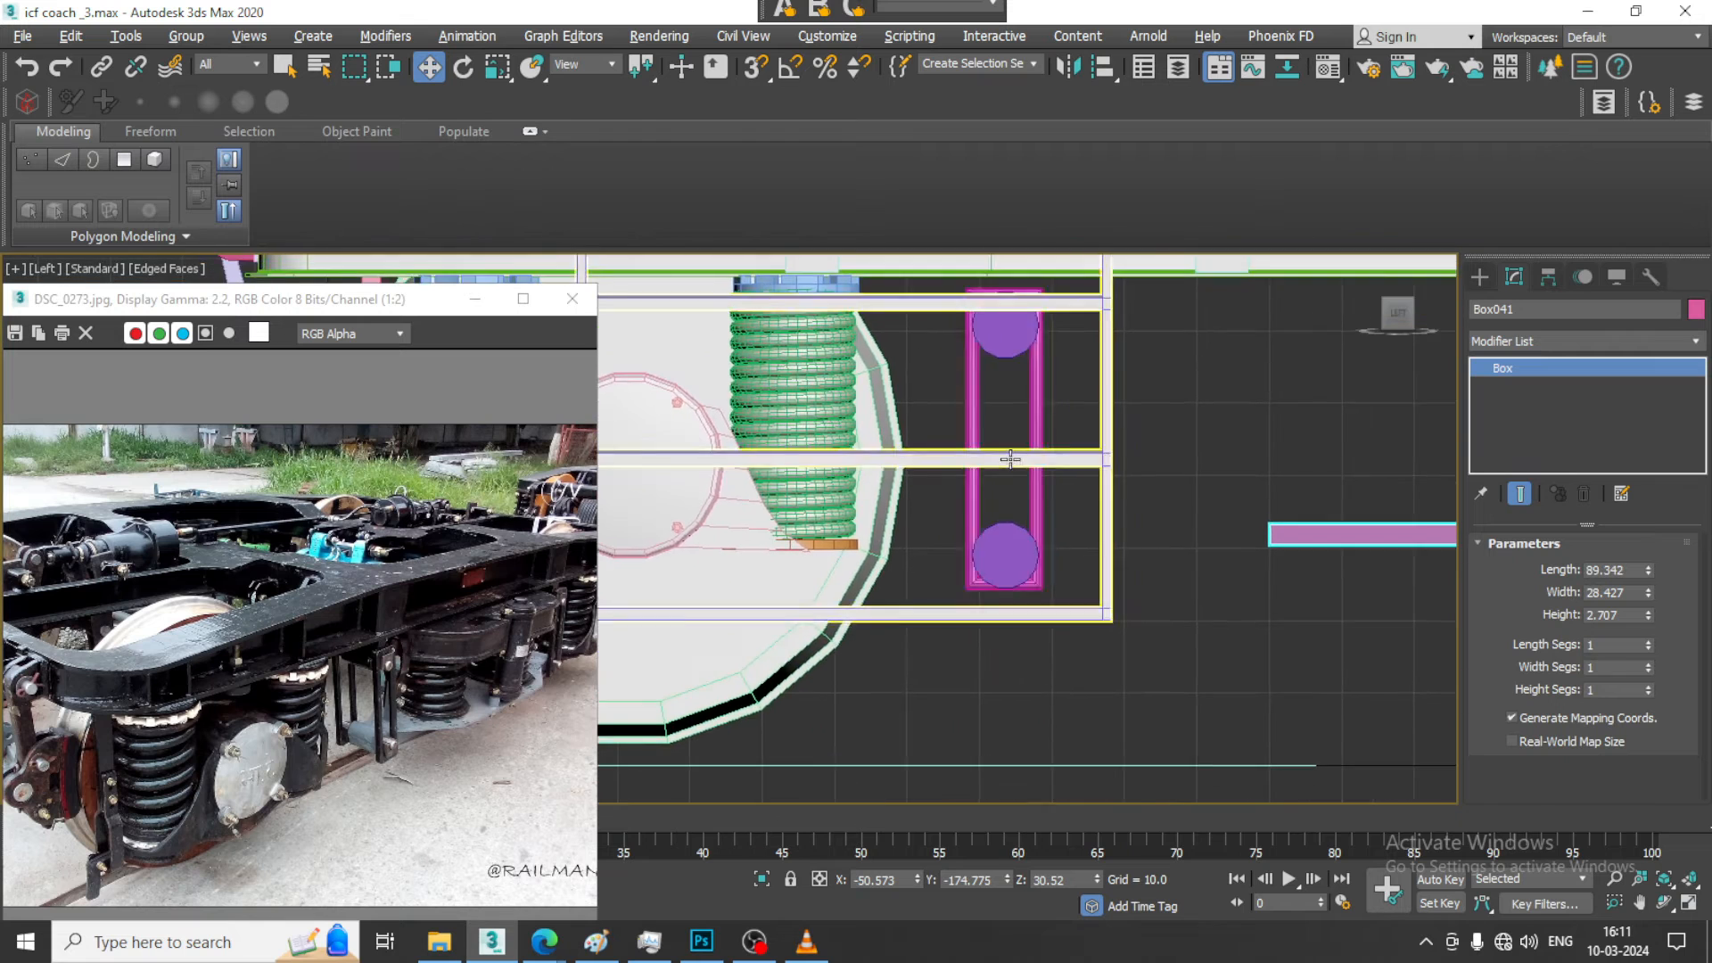
scroll(1009, 458, "down", 3)
left_click_drag(1258, 499, 1158, 501)
scroll(1160, 504, "down", 3)
scroll(1160, 505, "up", 2)
scroll(1148, 512, "up", 4)
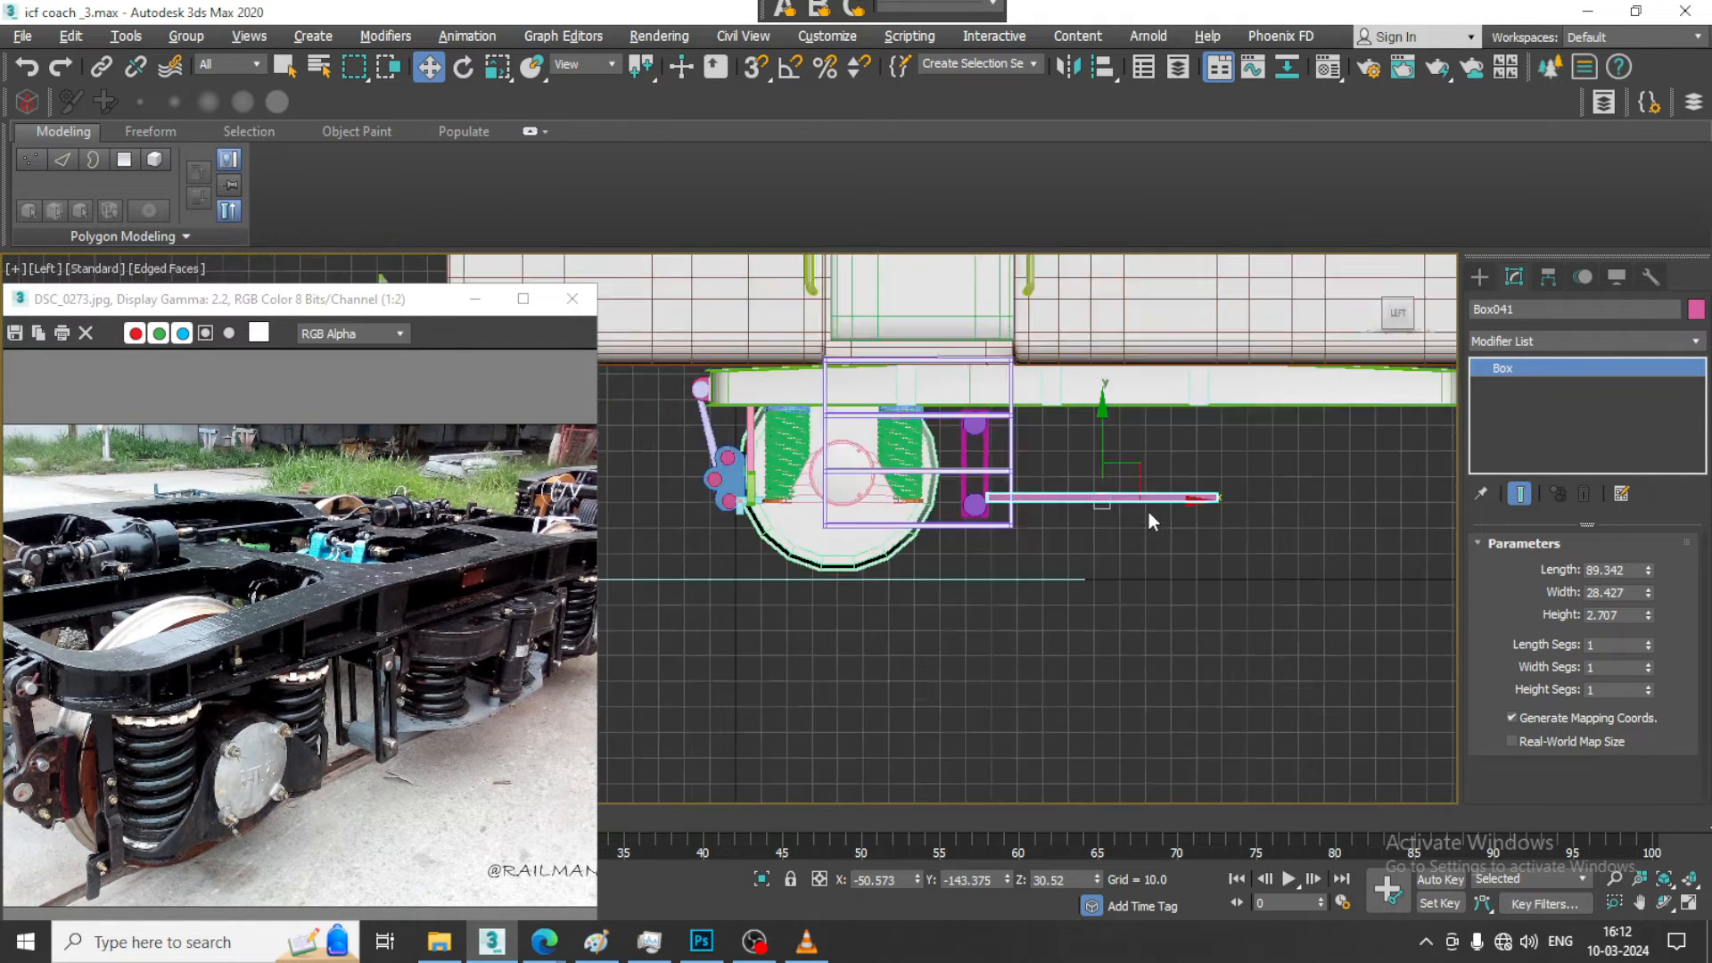
left_click_drag(1083, 437, 1093, 448)
middle_click_drag(1094, 466, 1289, 540)
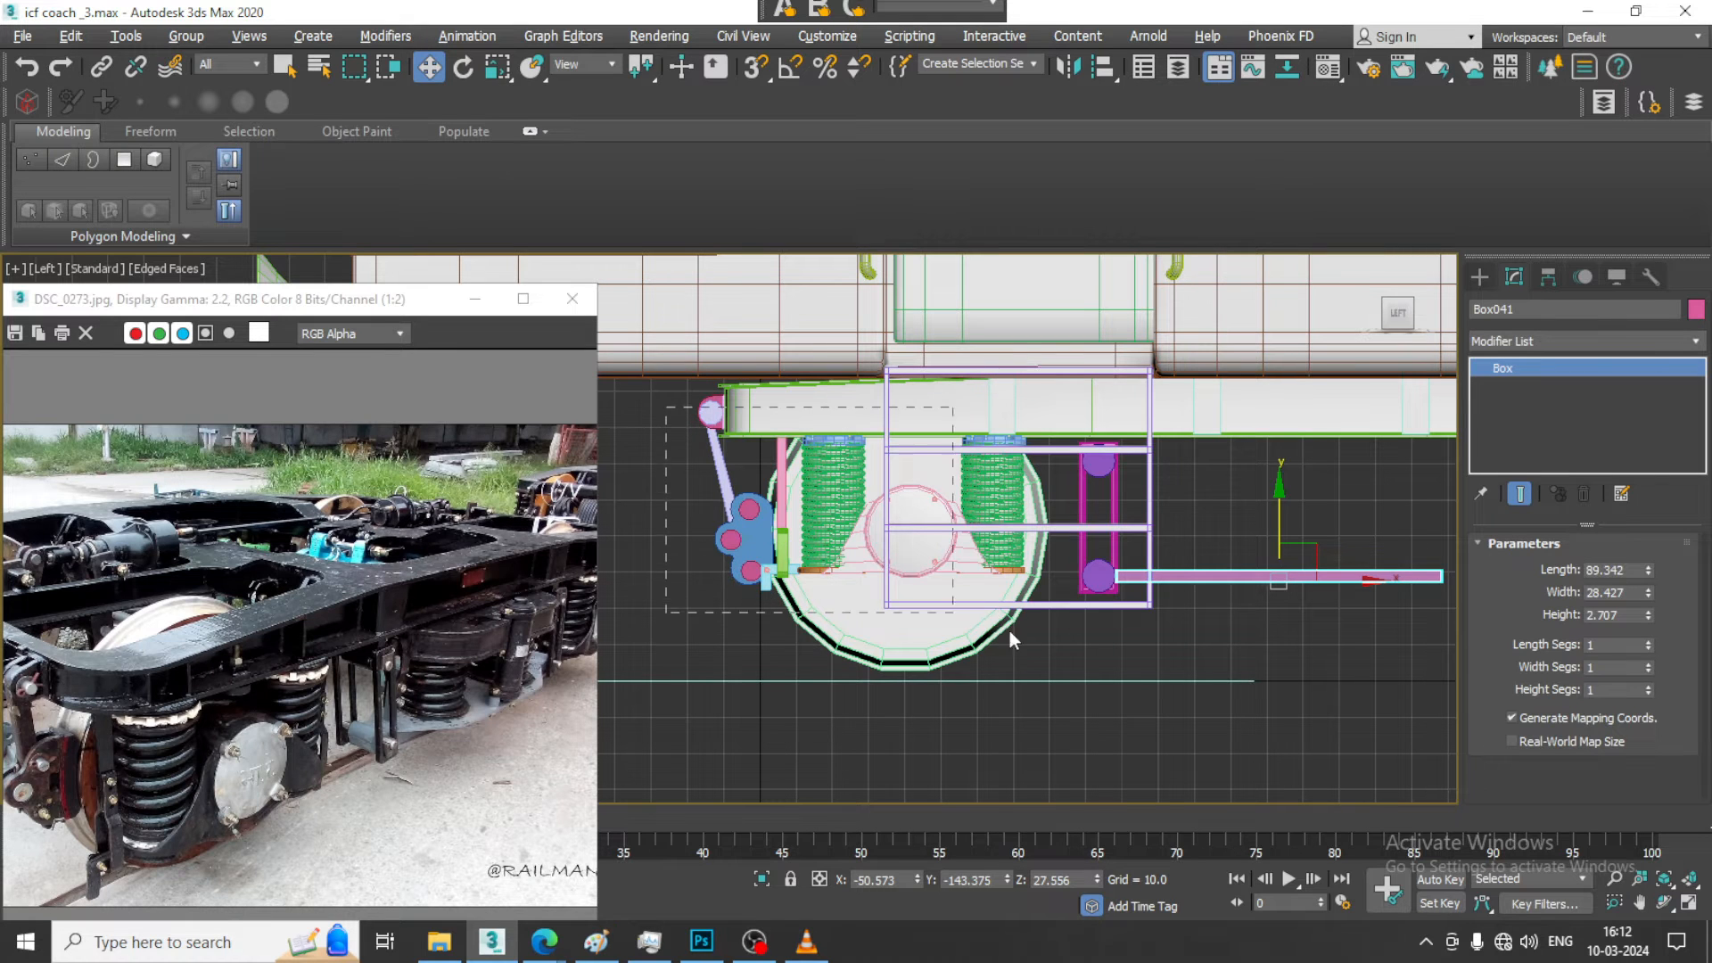
Select the wheel, springs, brake linkage and hanger loop parts together, leaving out the bogie frame and the ladder
left_click_drag(1074, 664, 1126, 667)
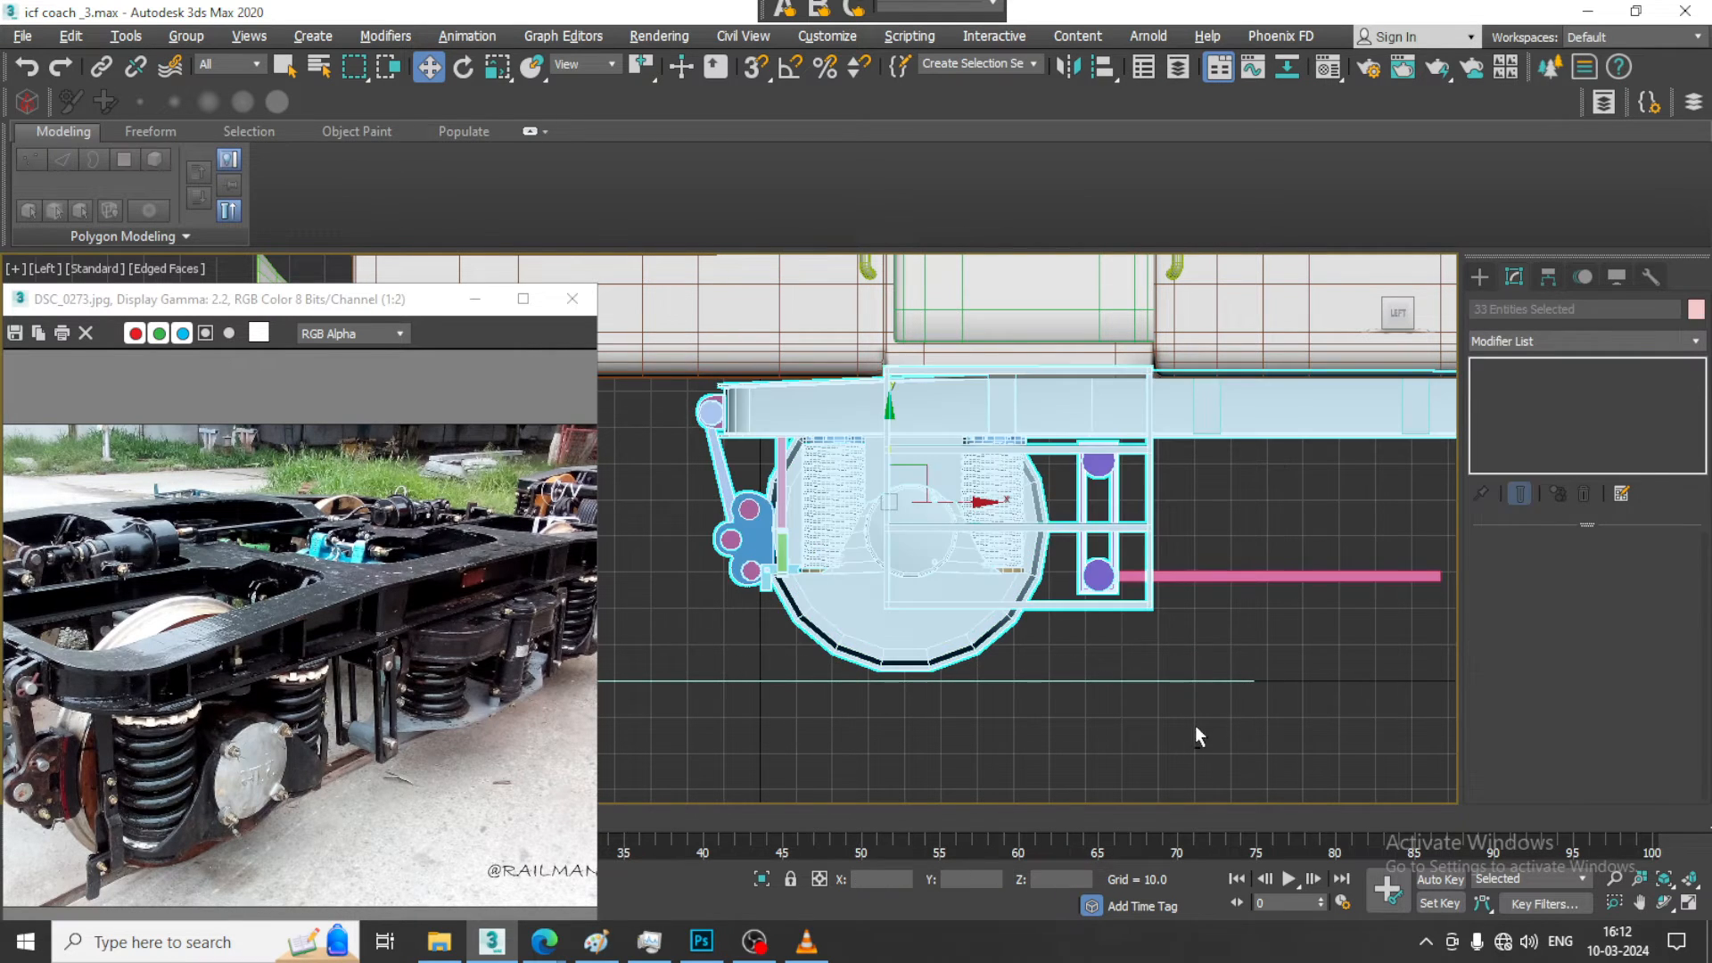
left_click(1183, 414, "alt")
left_click_drag(946, 503, 828, 503)
key("ctrl+z")
scroll(918, 521, "down", 3)
middle_click_drag(1005, 524, 943, 524)
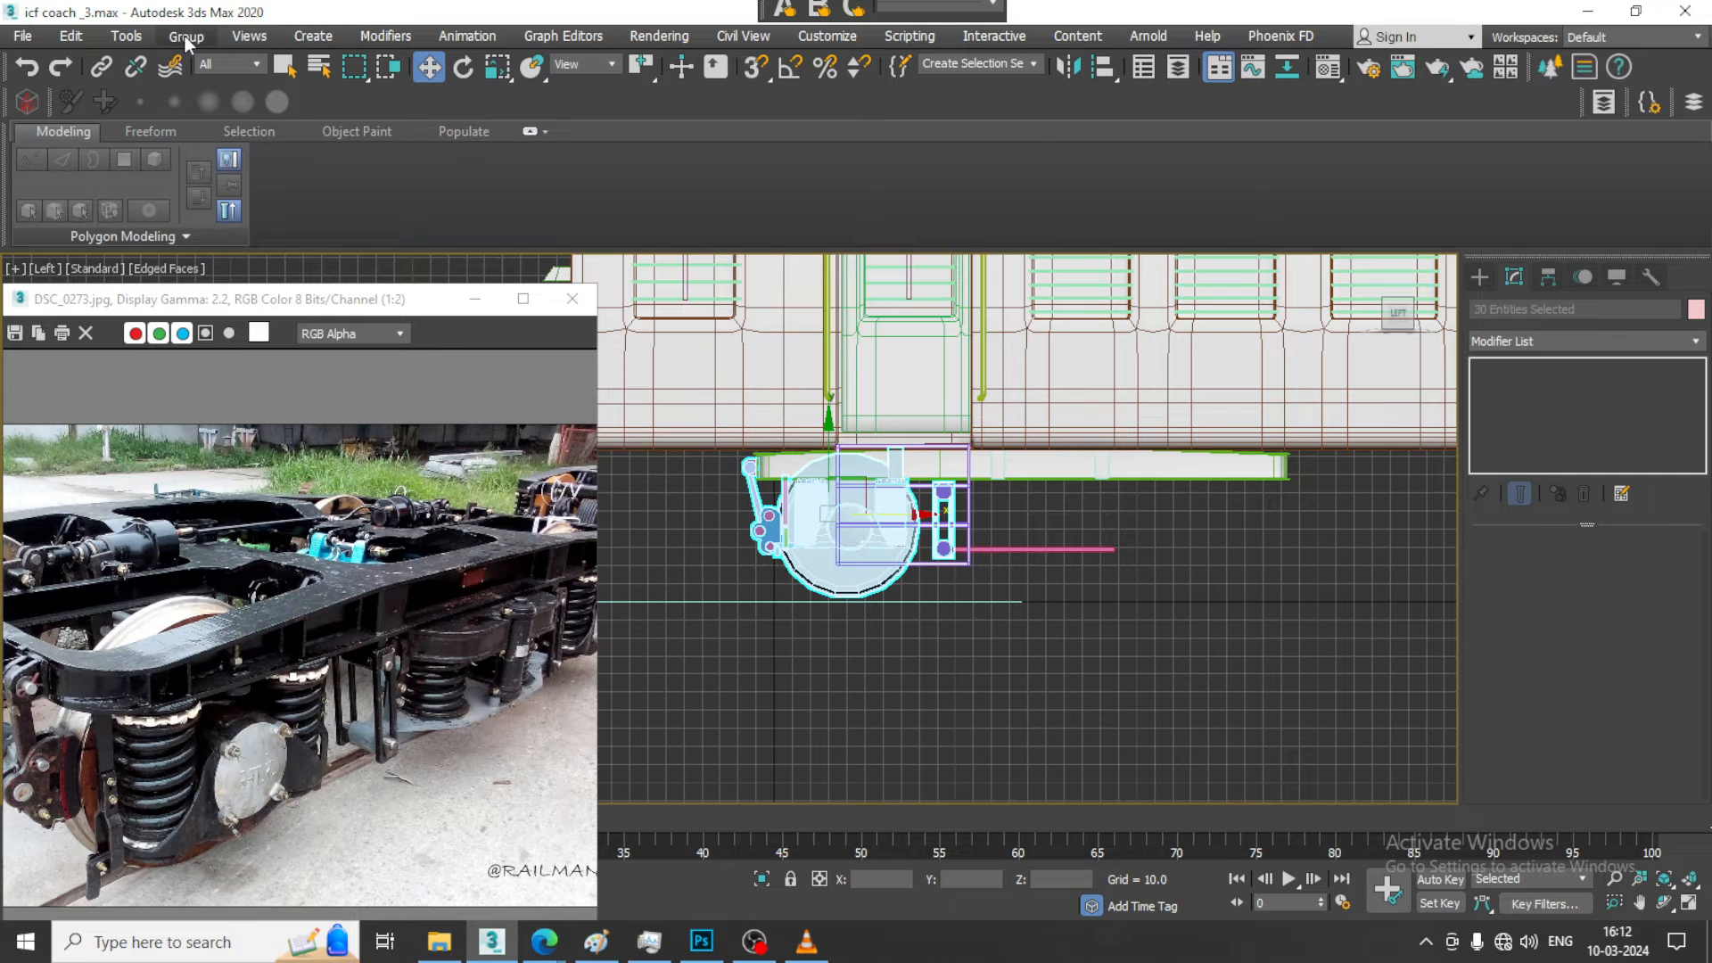
Mirror the selected parts as a copy on the X axis and move the copy about 241 units to the frame's other end
left_click(1067, 68)
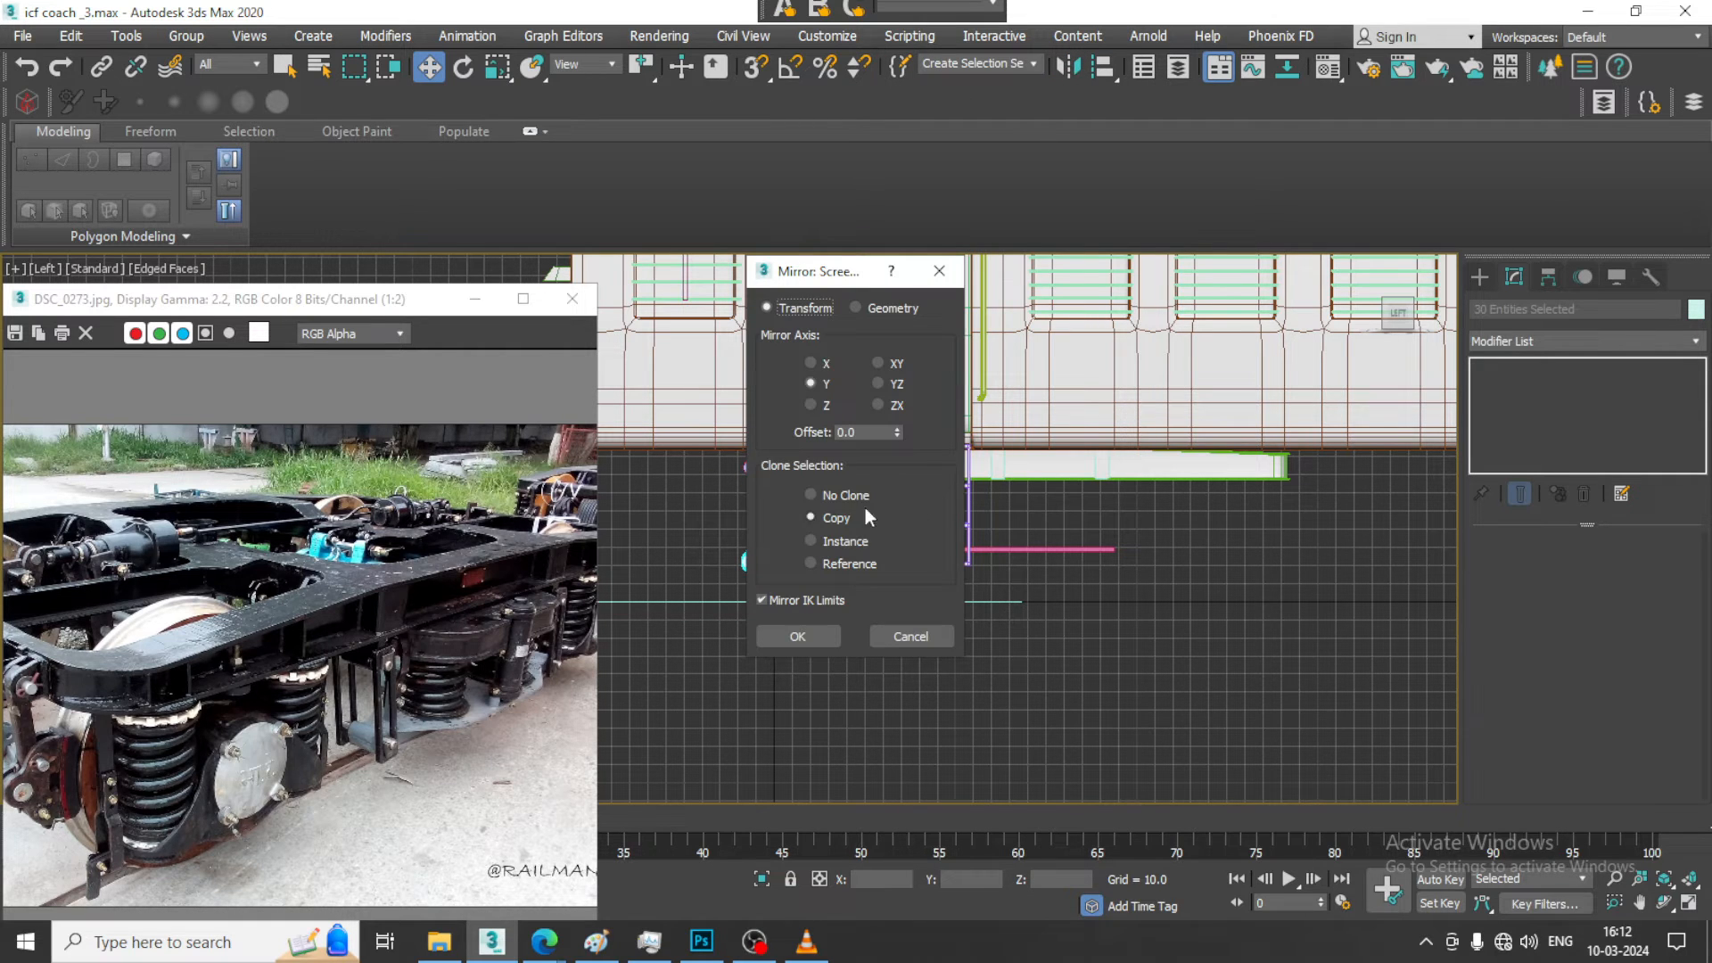
left_click(824, 363)
left_click(831, 639)
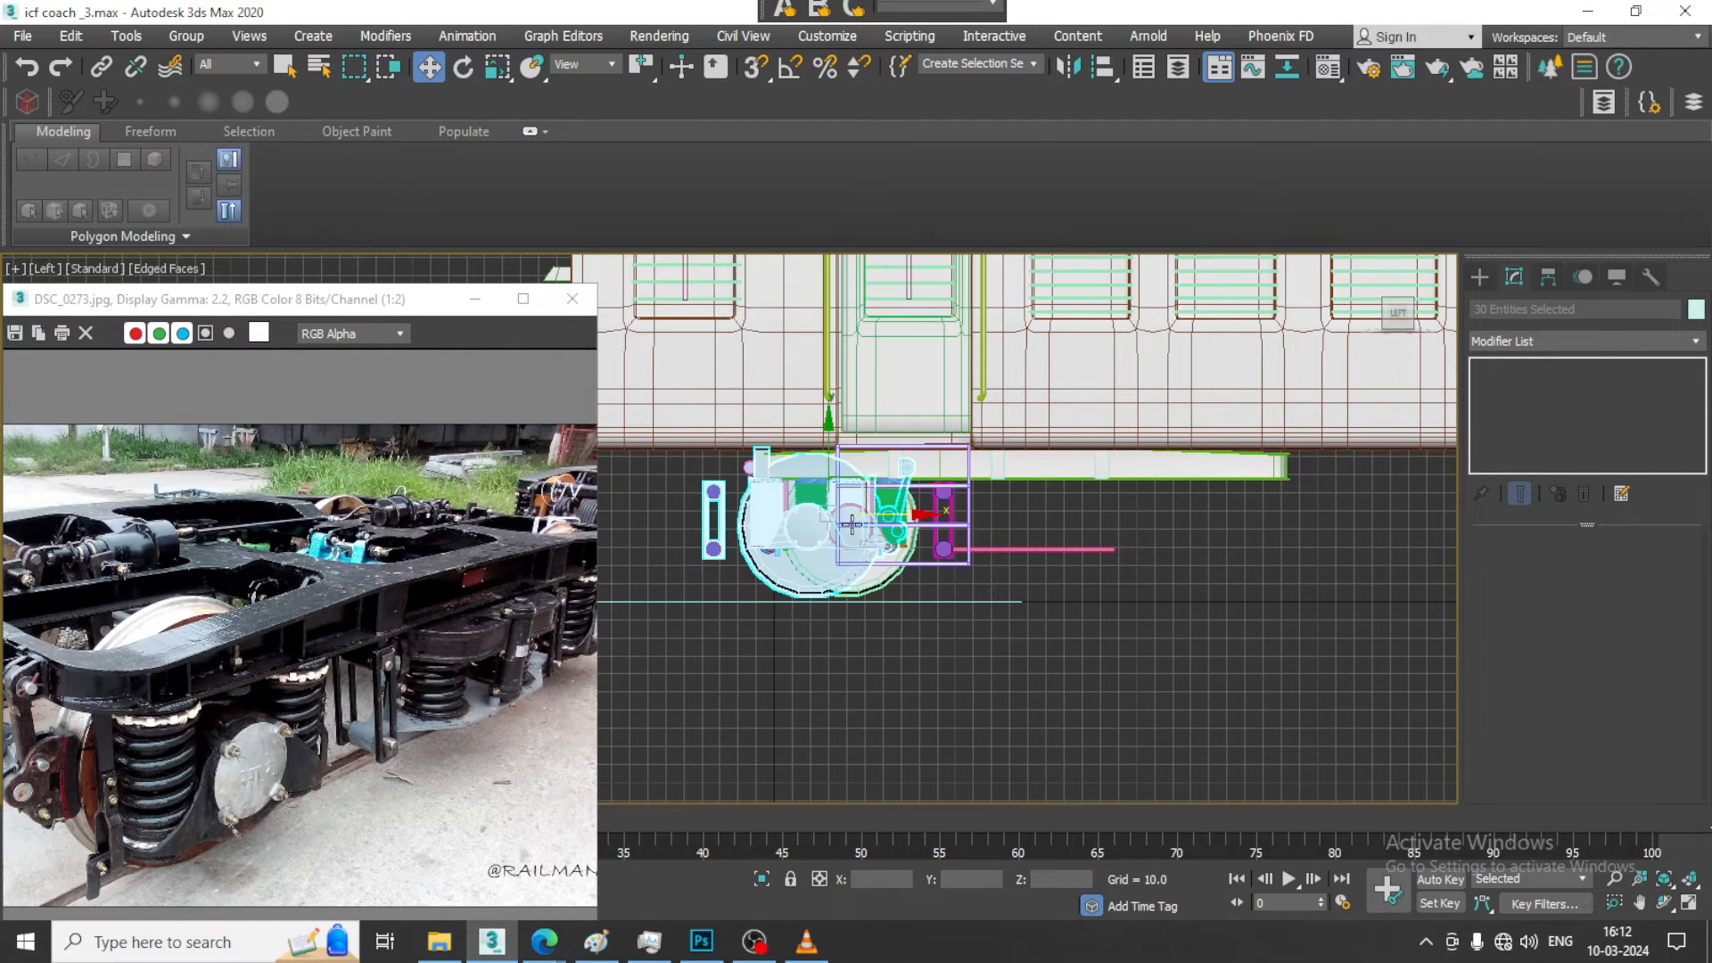
left_click_drag(895, 514, 1330, 535)
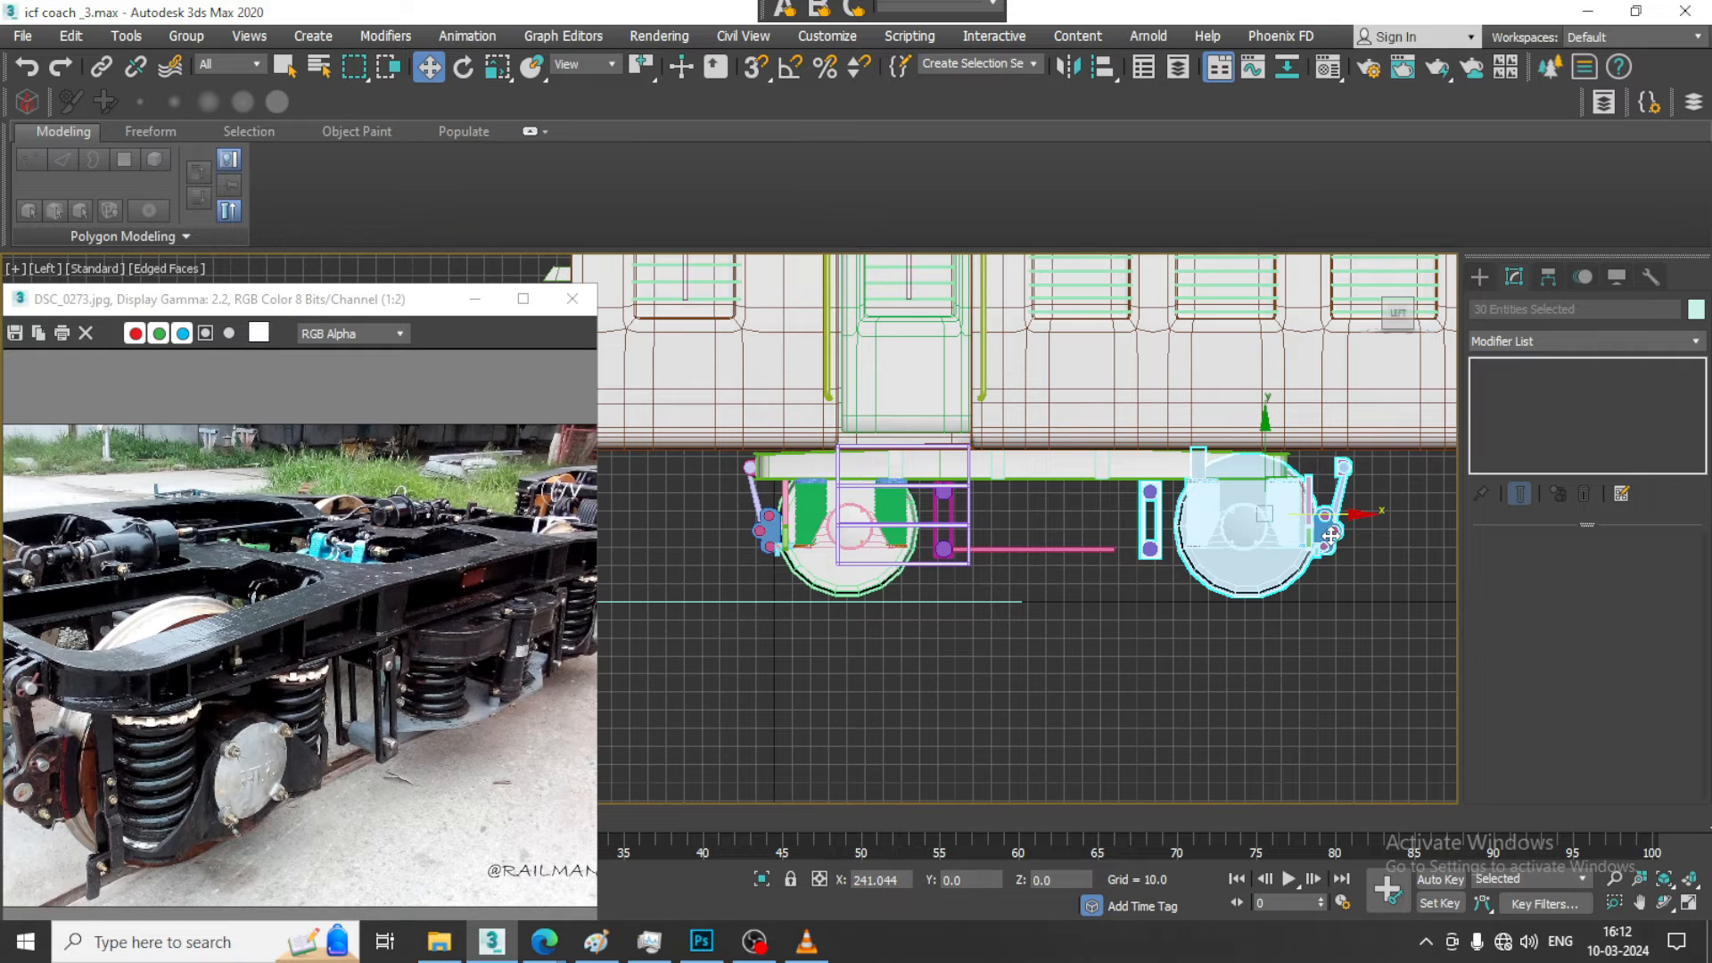
Shift the mirrored wheel and brake assembly back along the frame, to an overall offset of about 234 units
left_click_drag(1331, 535, 1318, 536)
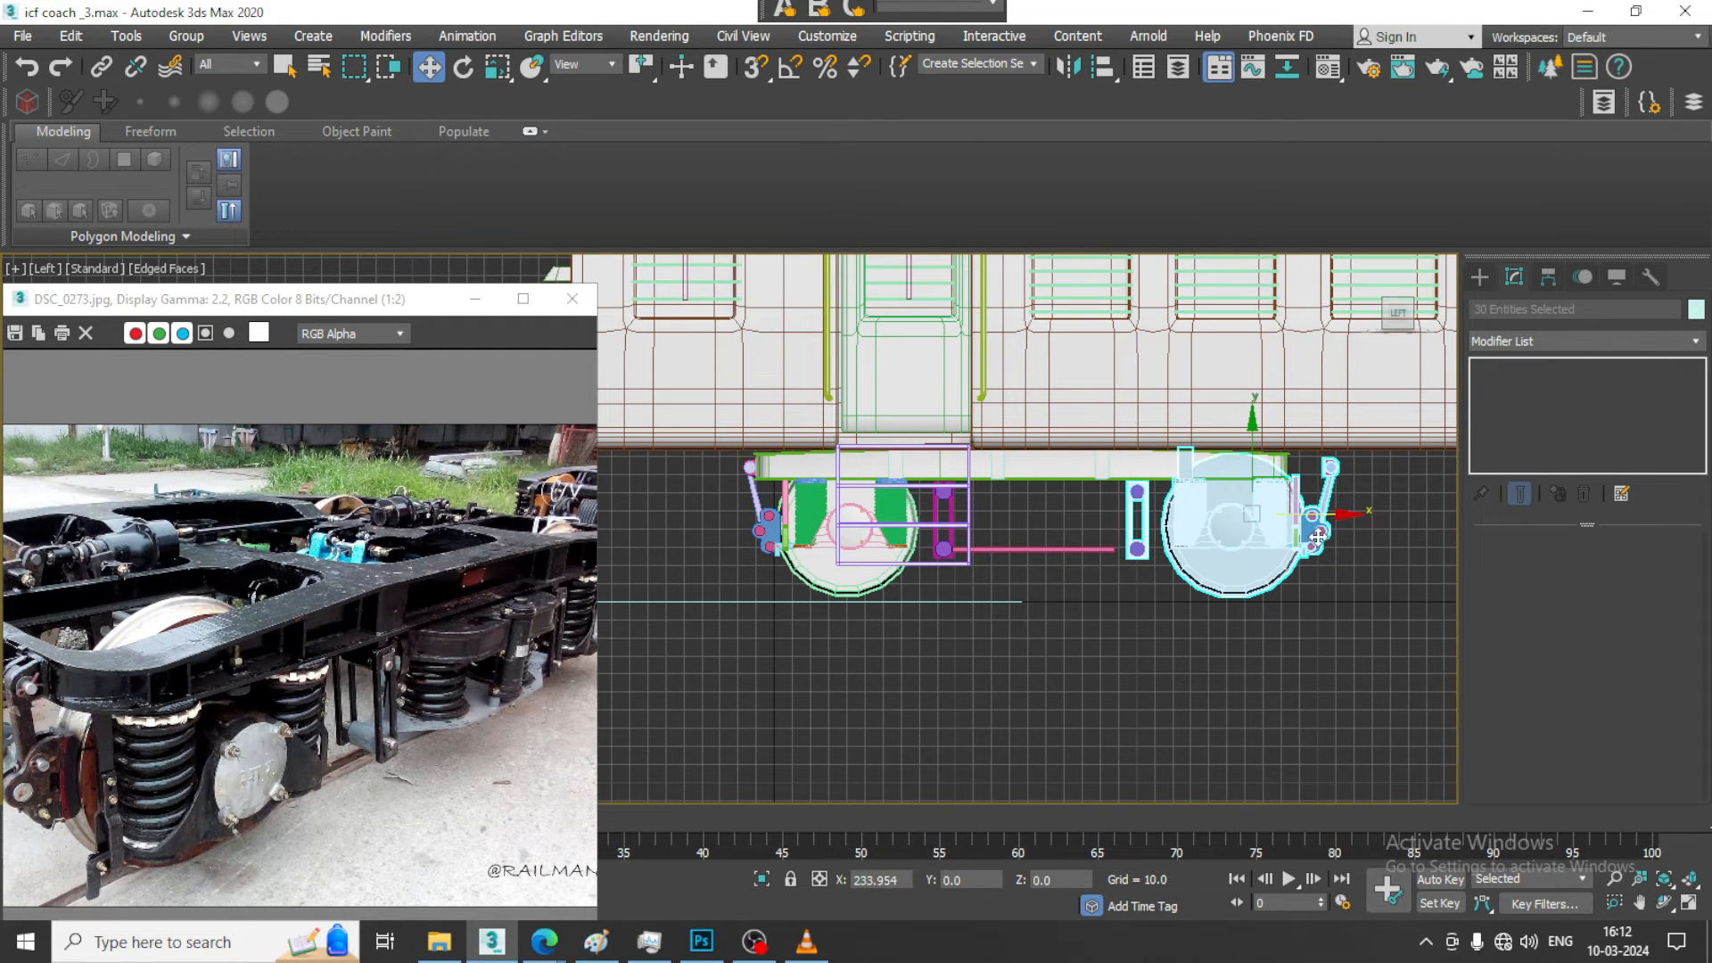
middle_click_drag(1099, 541, 911, 573)
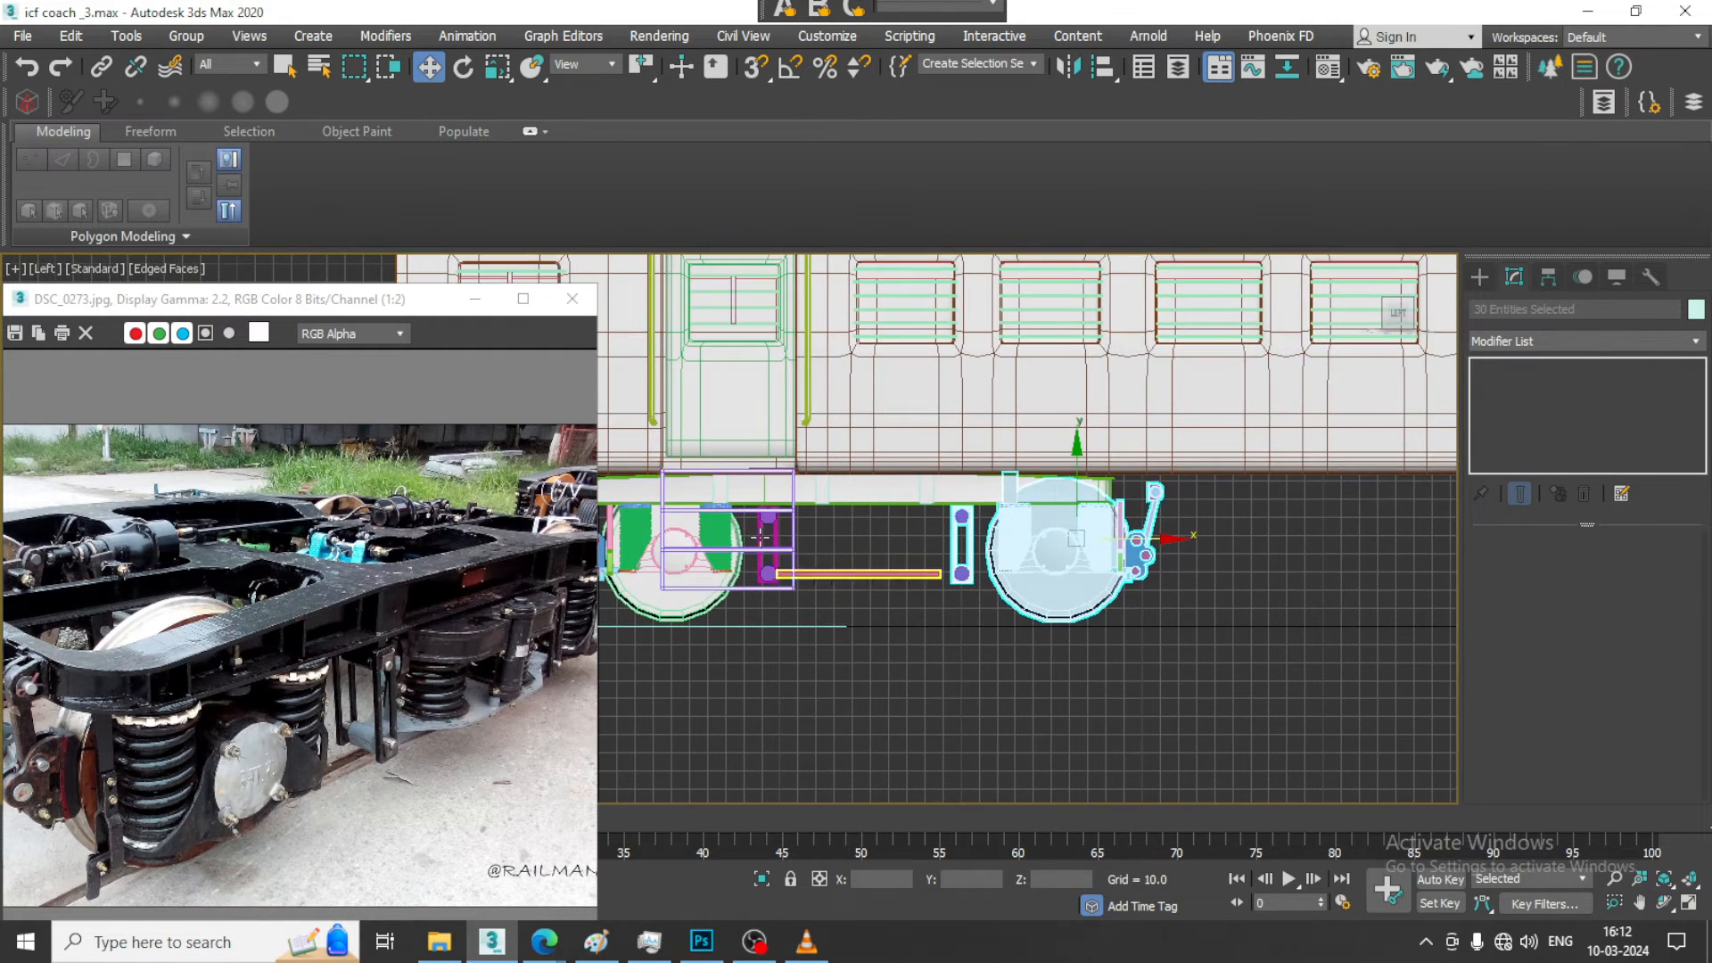
Extend the bogie frame over the mirrored wheel by moving its end vertices outward to about Y -281.8
left_click(926, 492)
scroll(1158, 490, "up", 3)
key("1")
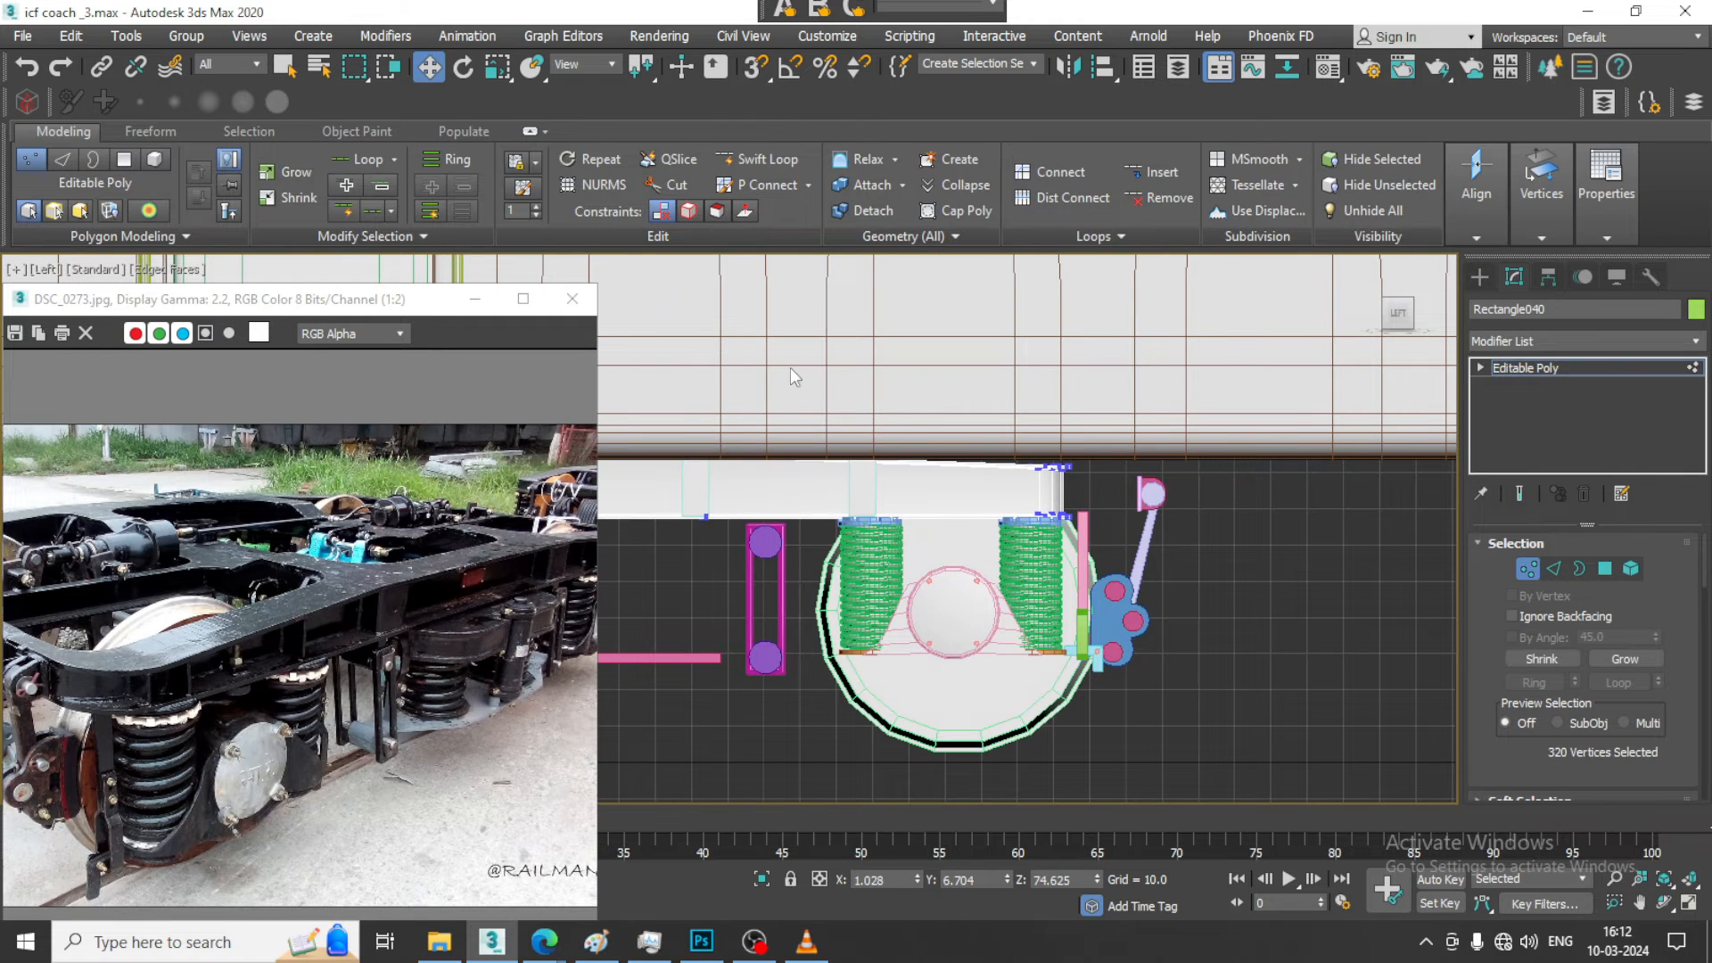
left_click_drag(1270, 671, 1270, 669)
left_click_drag(1141, 628, 1143, 629, "ctrl")
key("F3")
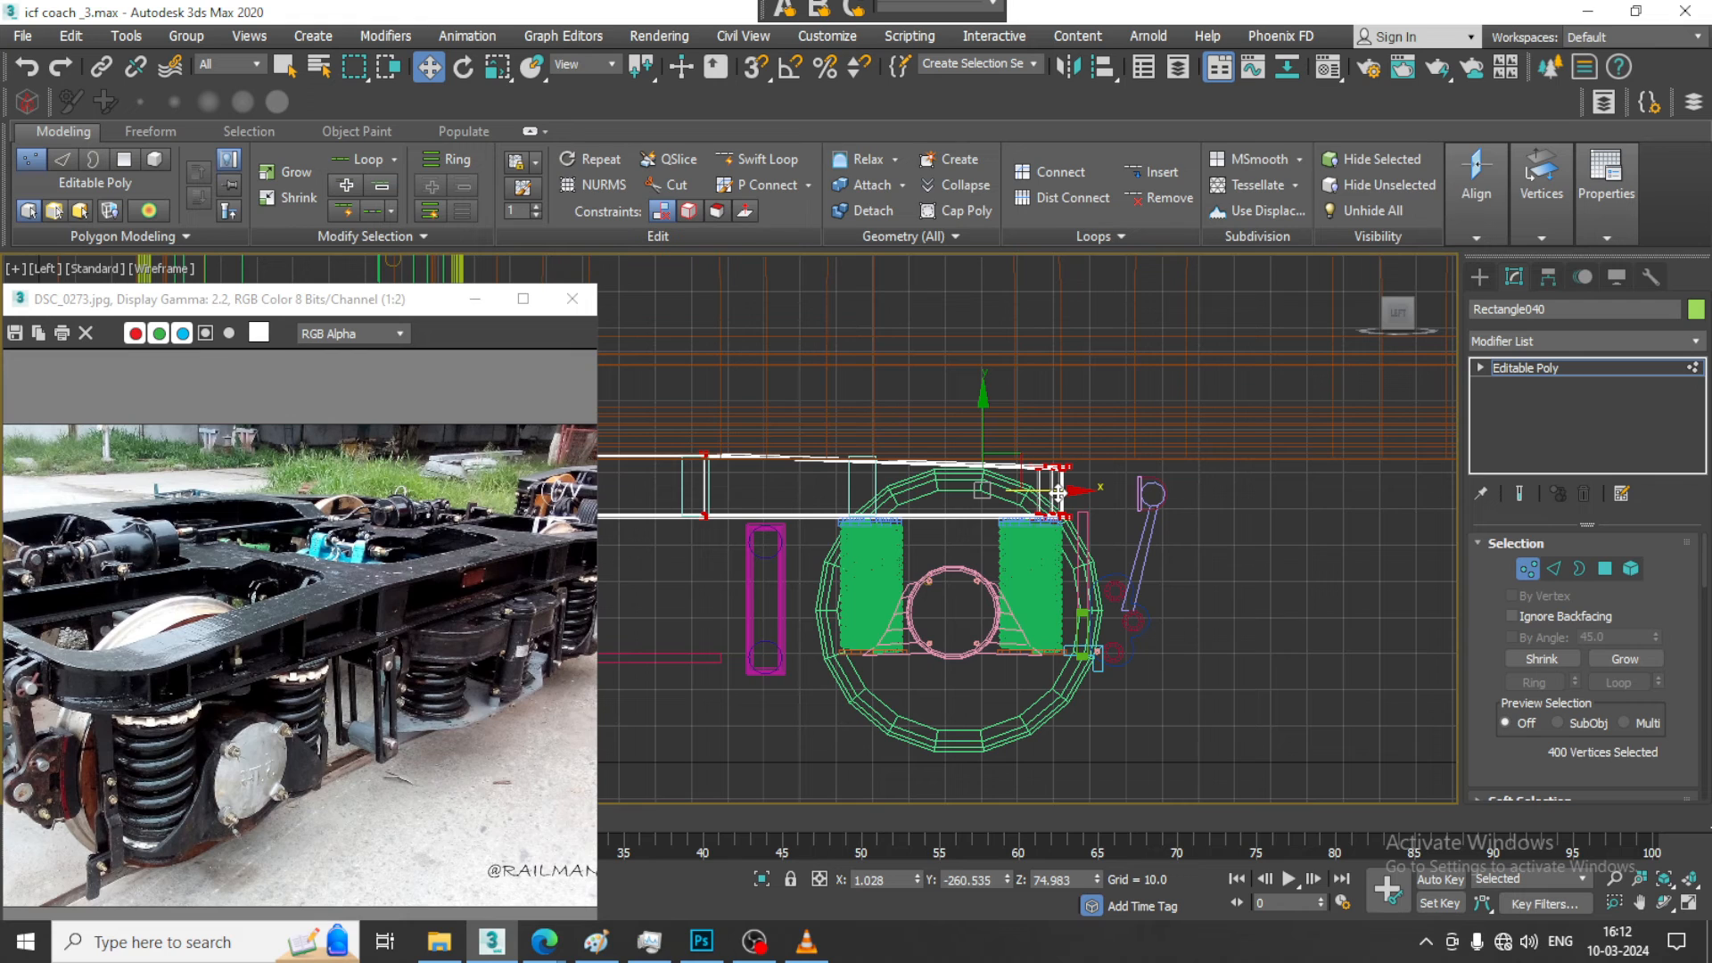
left_click_drag(1057, 492, 1135, 491)
key("alt+w")
middle_click_drag(1221, 694, 1225, 637, "alt")
key("alt+w")
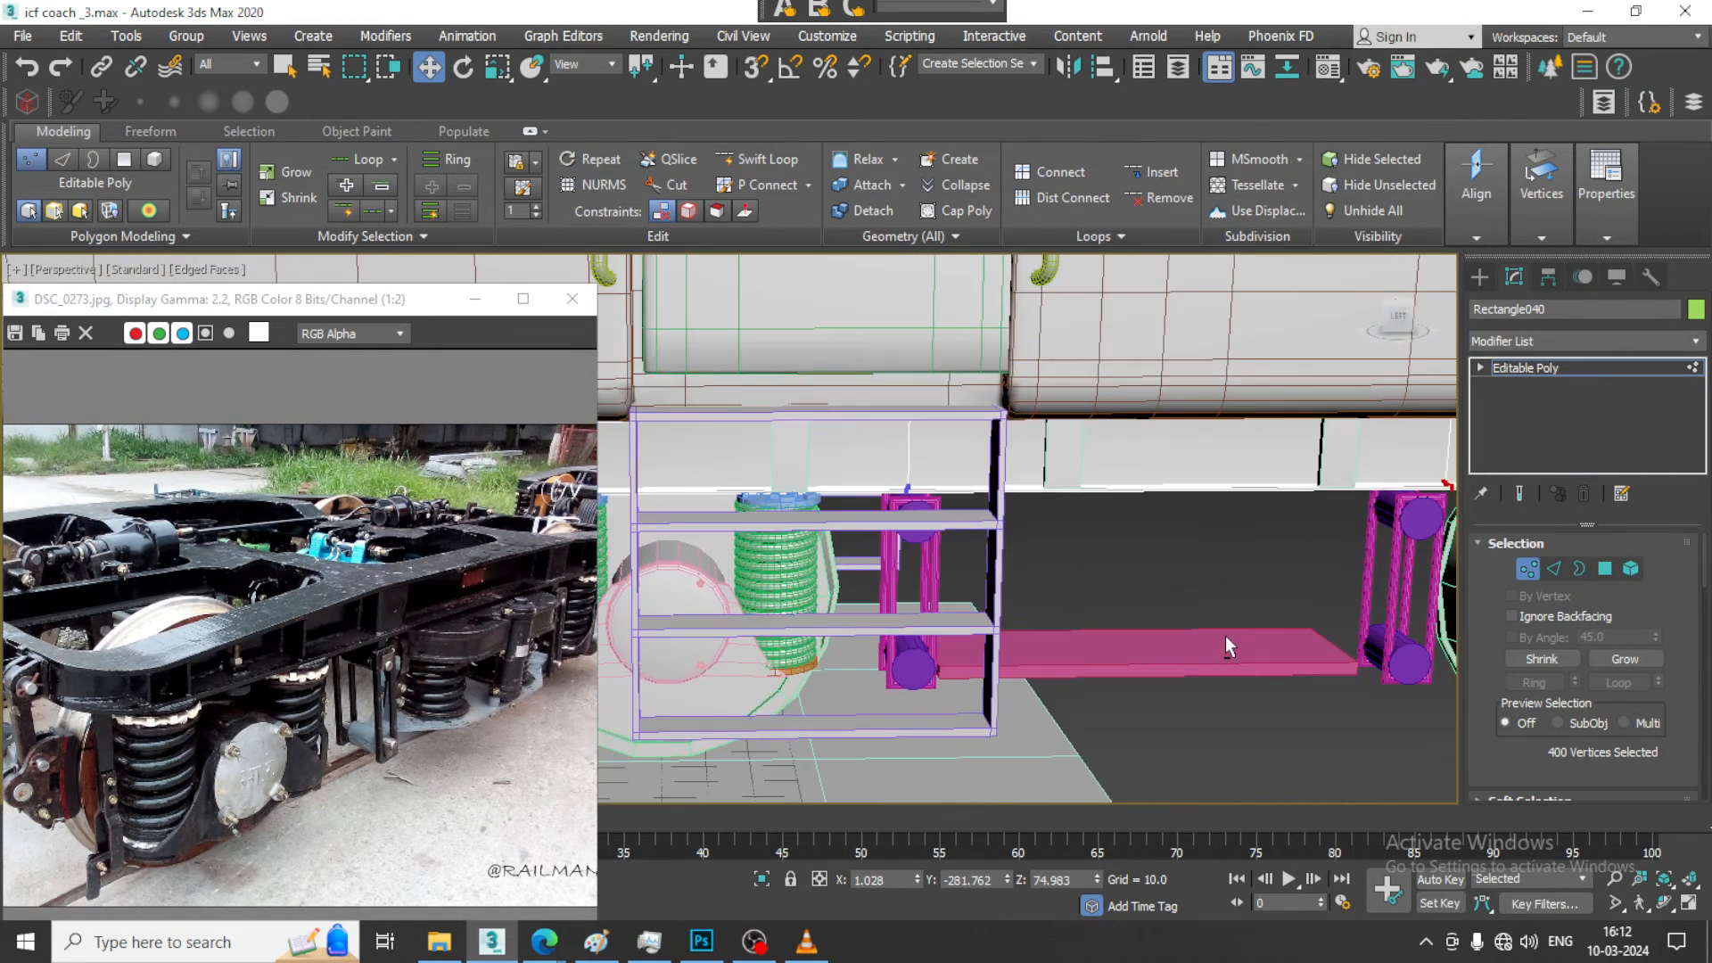
scroll(1225, 635, "down", 5)
middle_click_drag(1164, 589, 1104, 558, "alt")
scroll(1105, 557, "down", 5)
scroll(1070, 560, "up", 4)
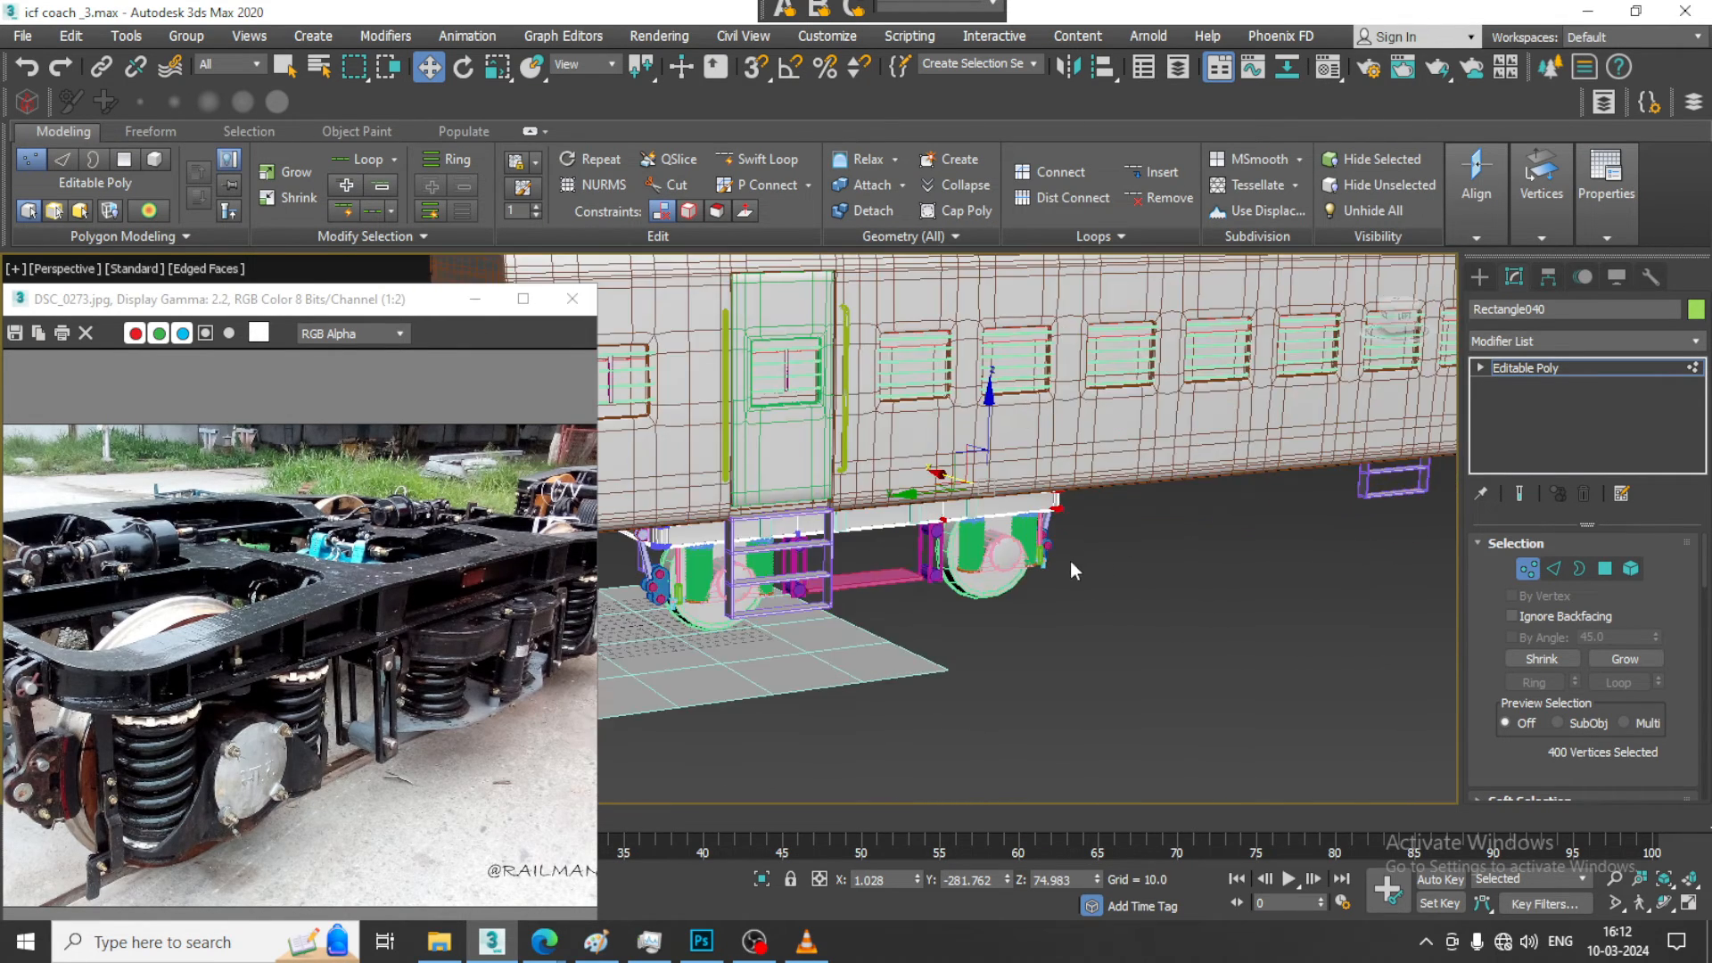
scroll(996, 550, "up", 2)
middle_click_drag(877, 541, 1072, 517)
left_click(1072, 517)
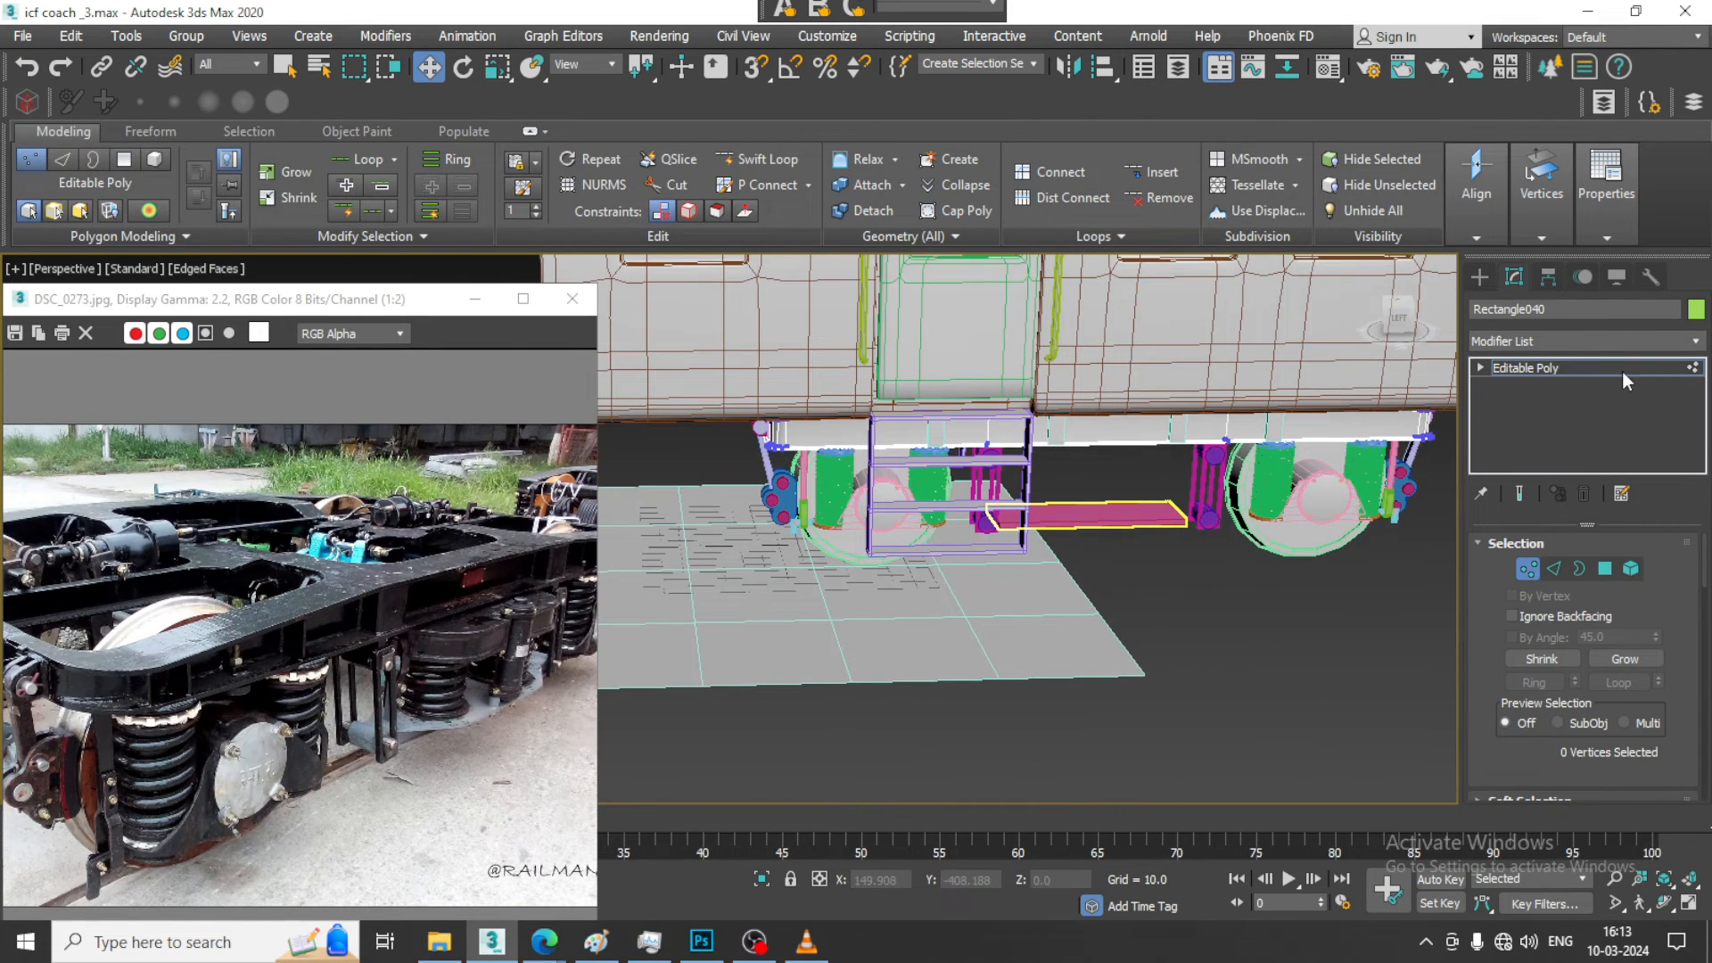
left_click(1623, 371)
Convert the flat plank box between the hanger loops to an editable poly for vertex editing
scroll(1142, 474, "up", 4)
left_click(1127, 529)
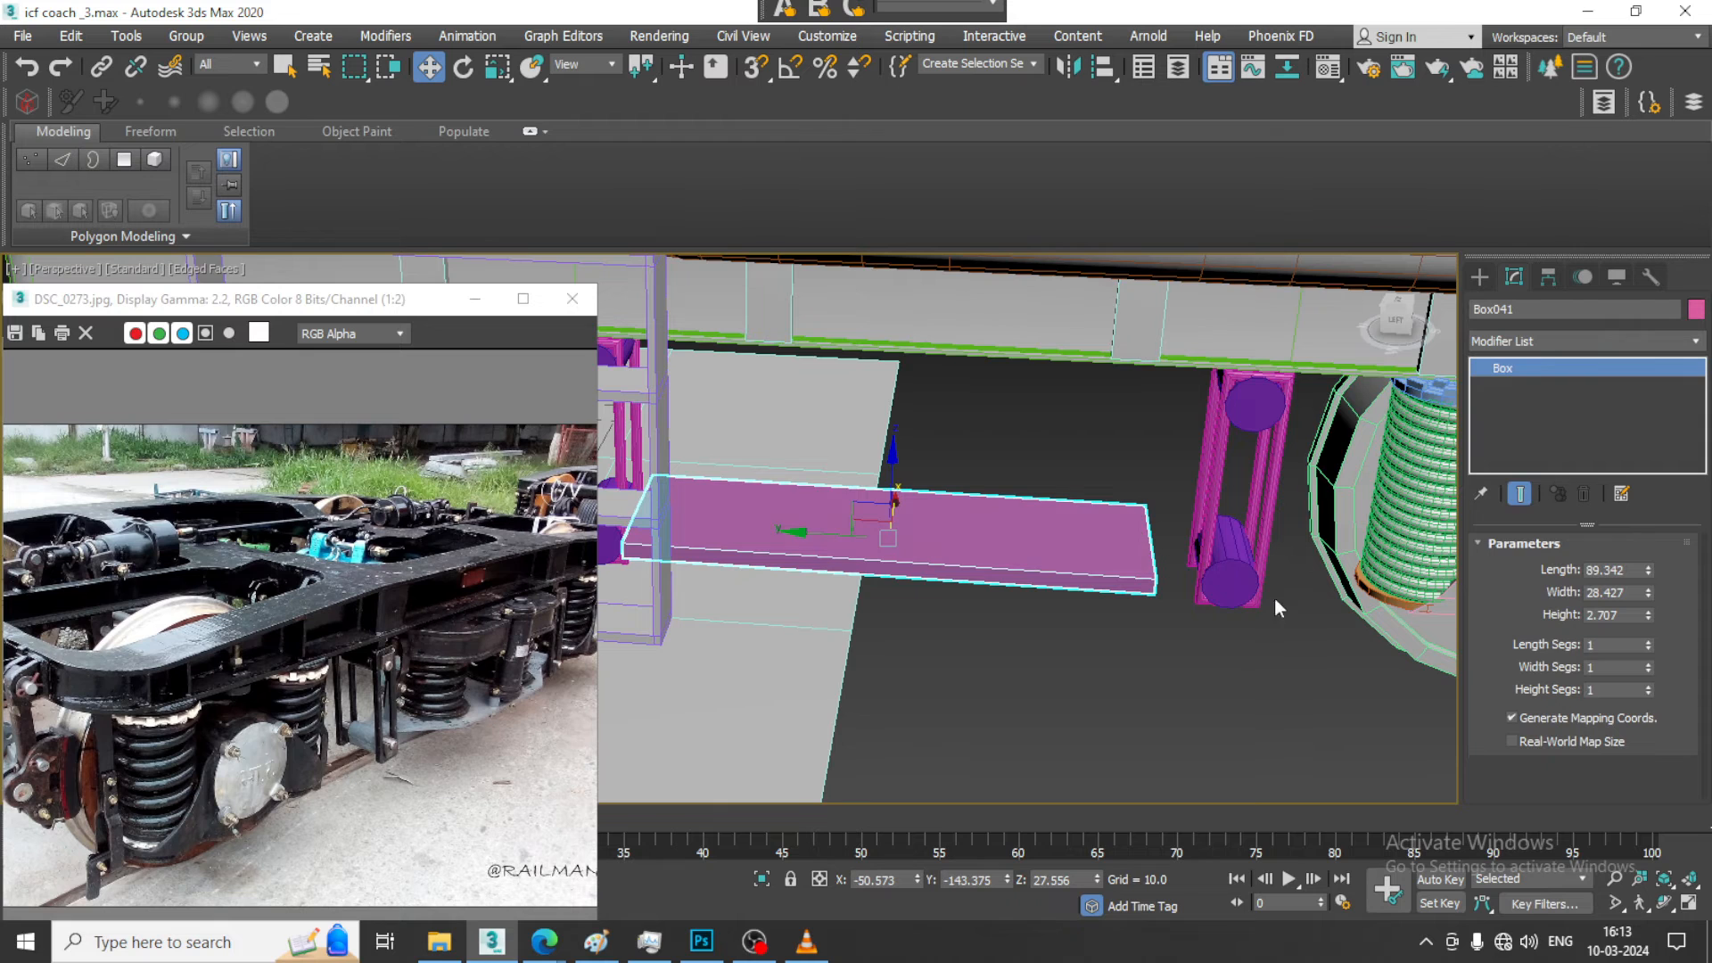
right_click(1275, 546)
mouse_move(1229, 778)
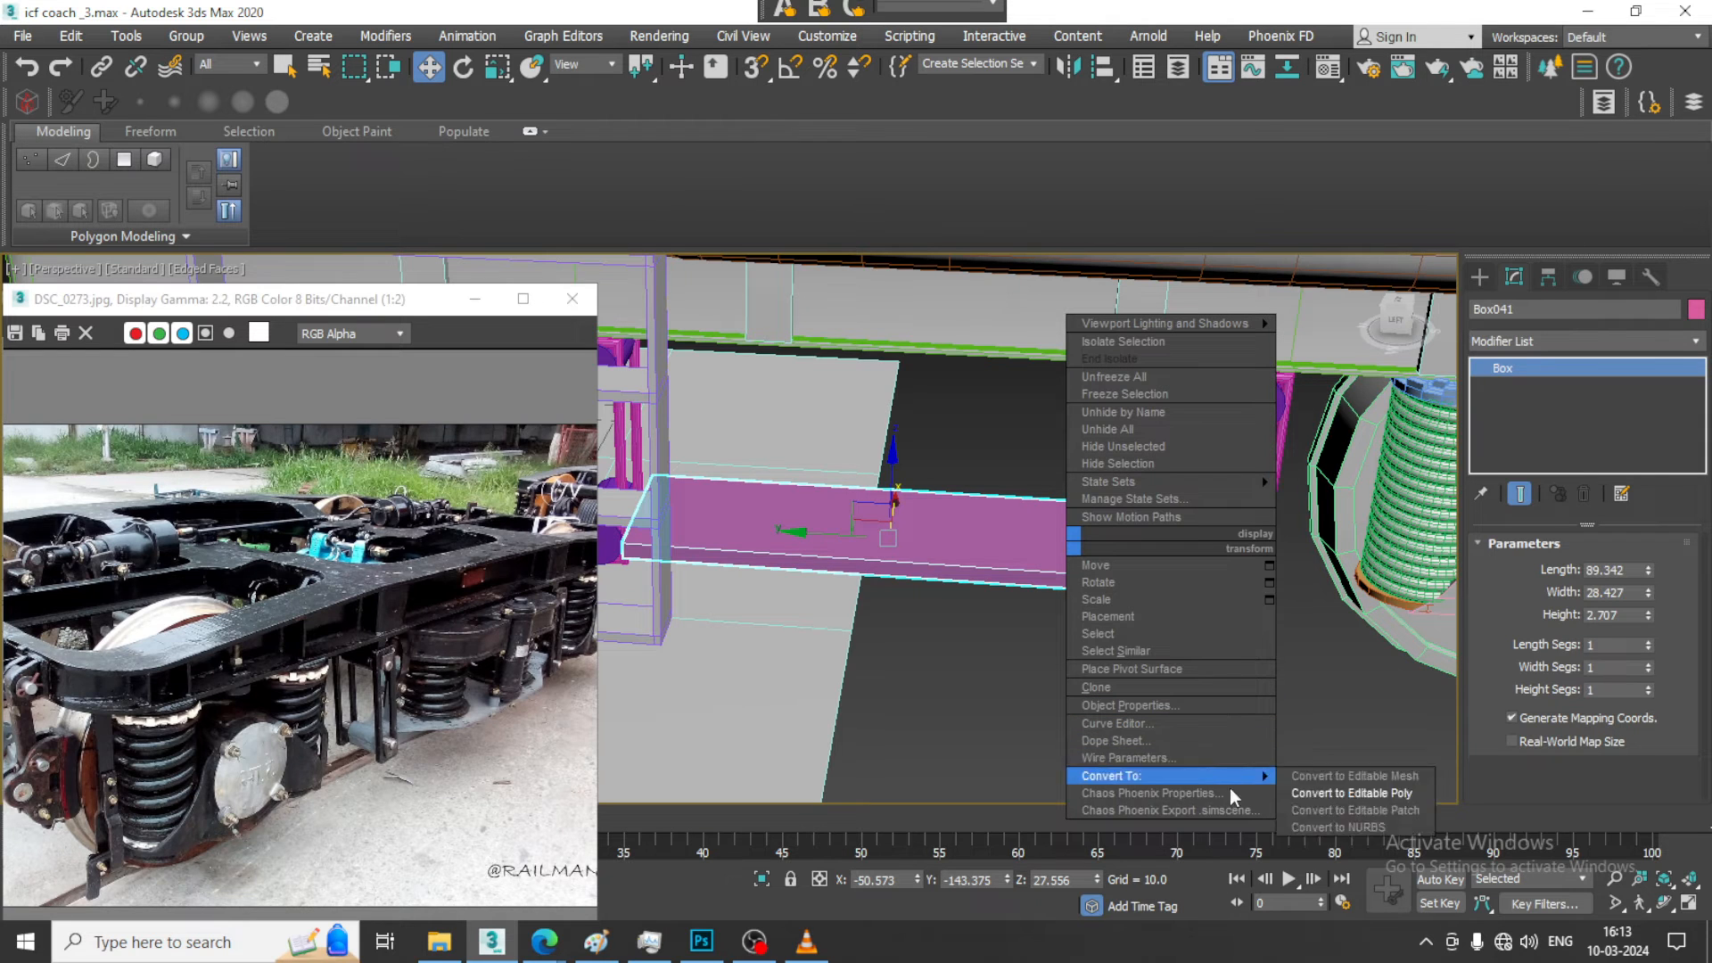
left_click(1374, 797)
key("1")
left_click_drag(1035, 453, 1270, 769)
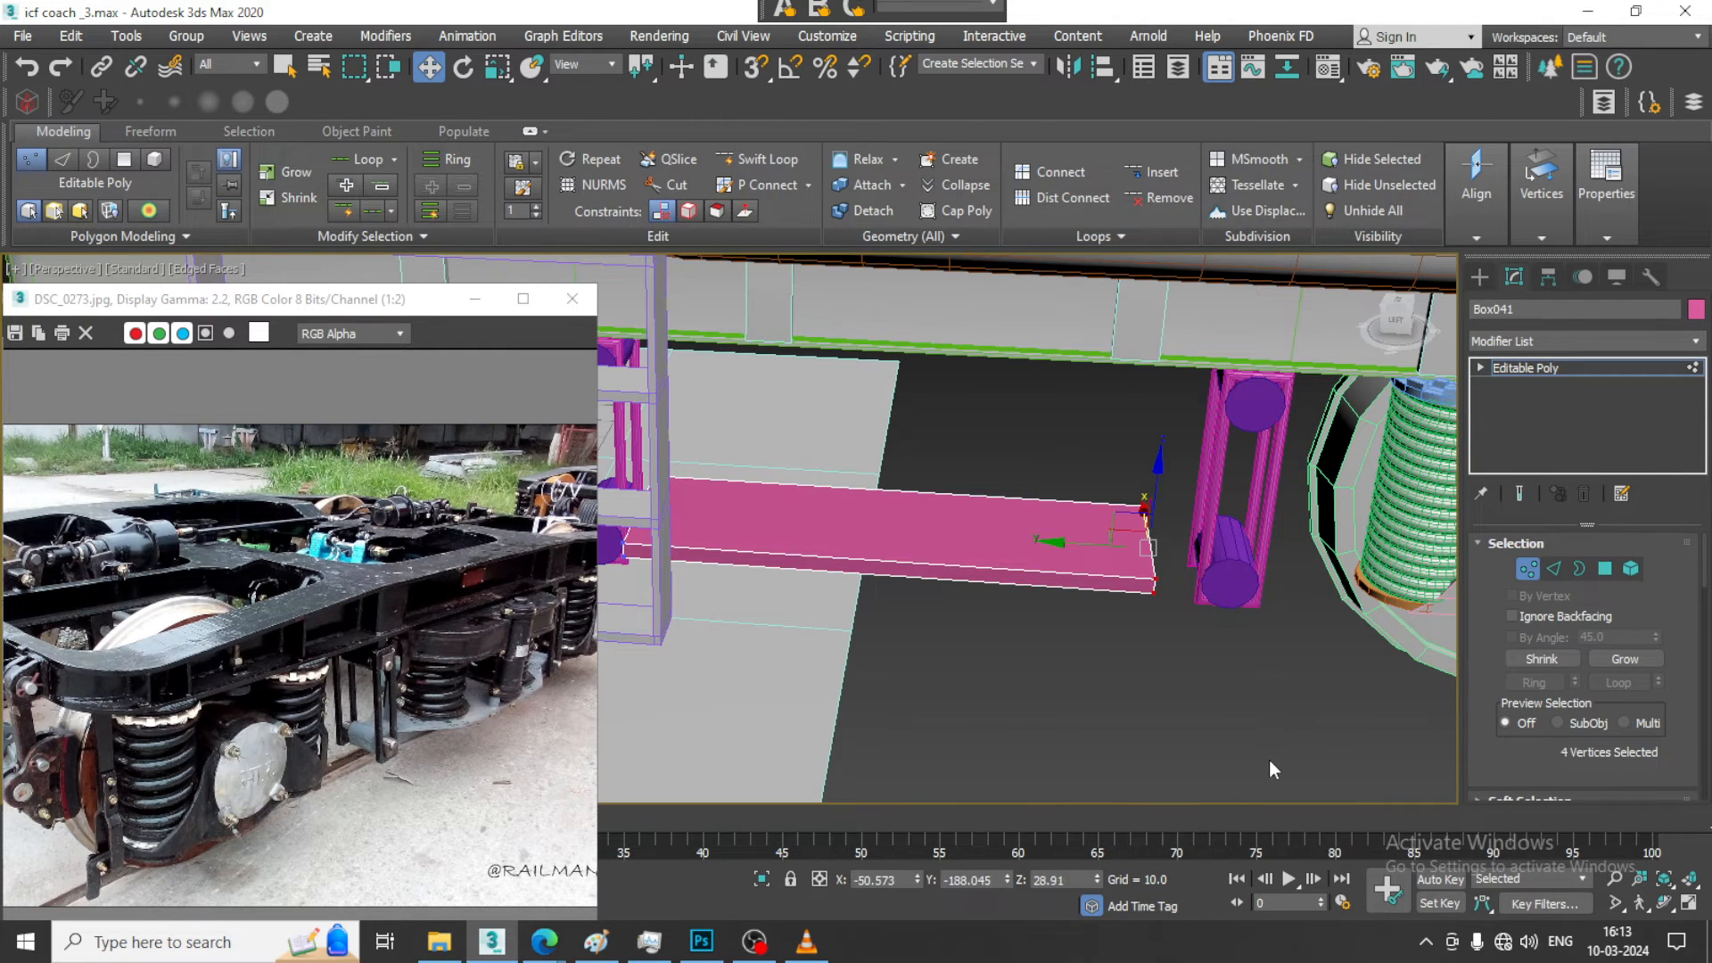
left_click_drag(1074, 545, 1115, 542)
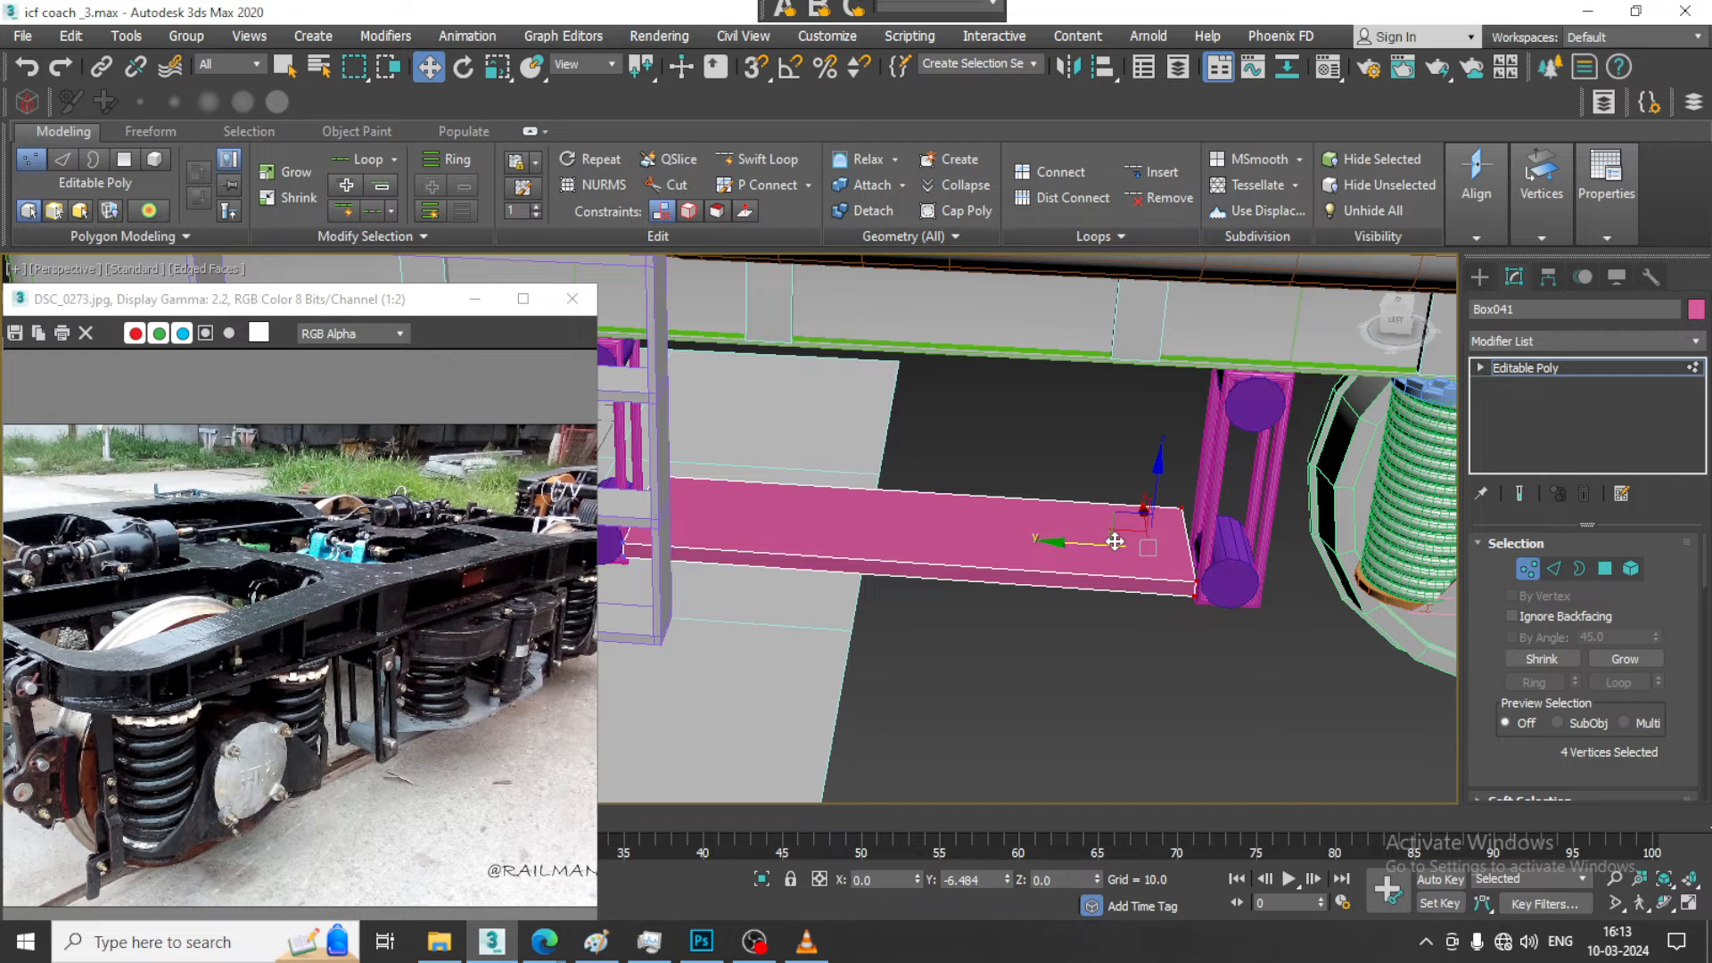
key("ctrl+z")
Insert a crosswise edge loop near each end of the plank with Swift Loop
left_click(758, 161)
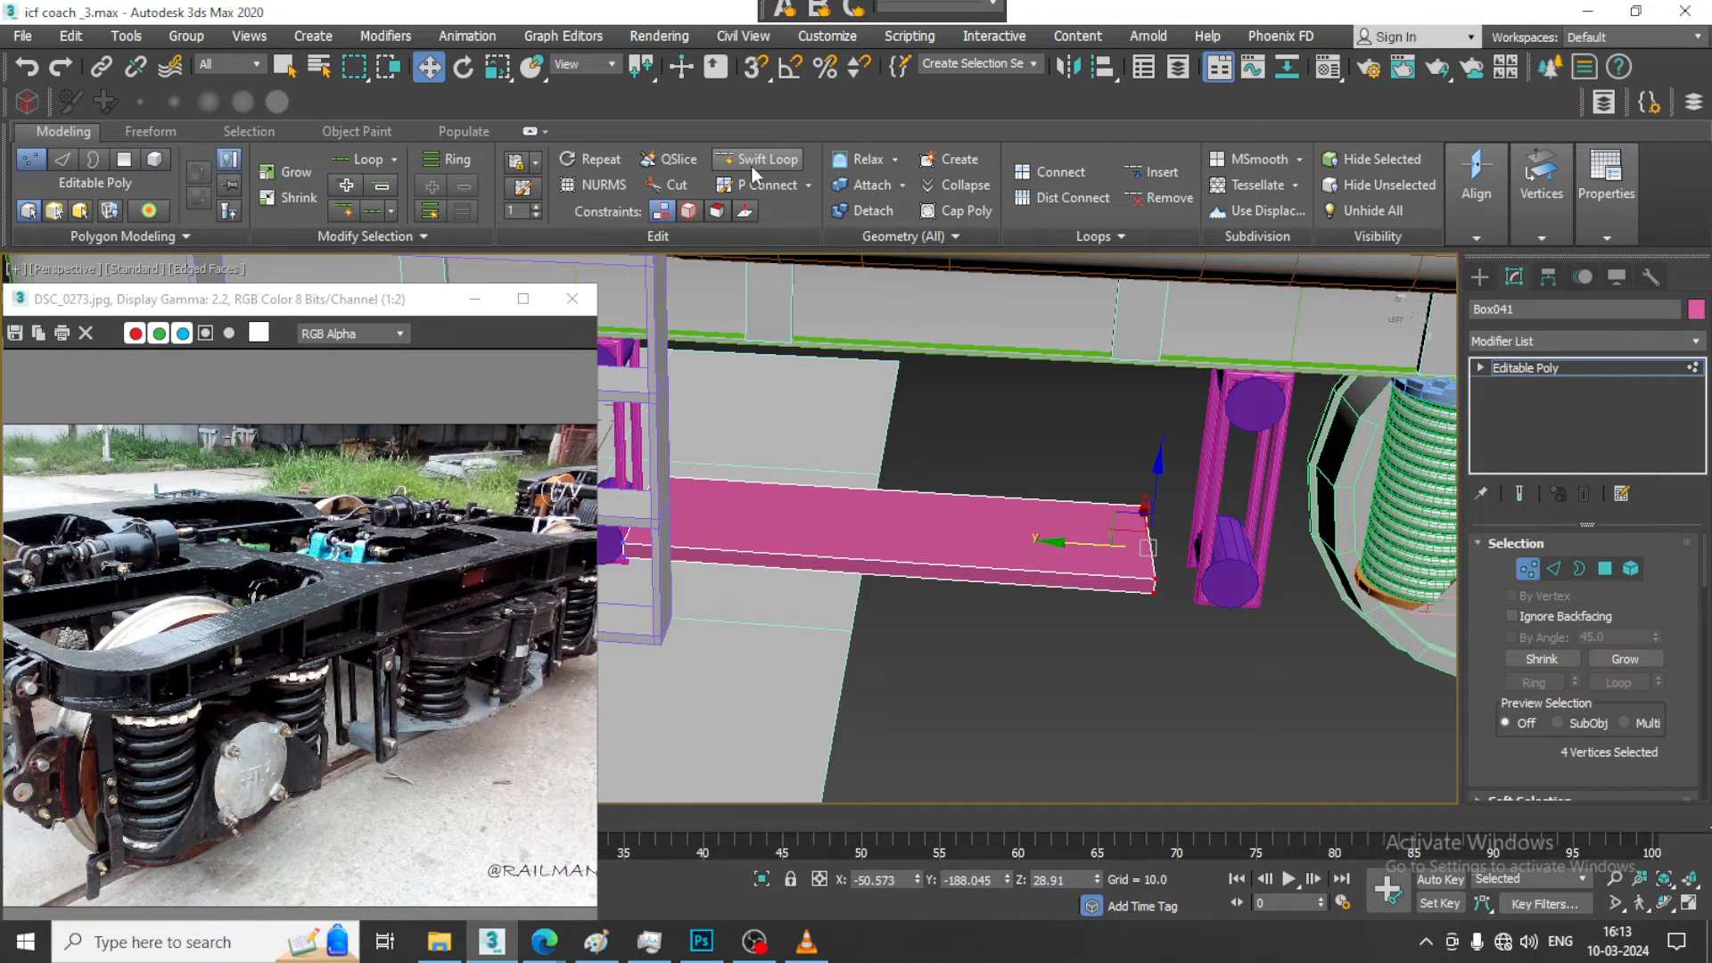
middle_click_drag(750, 443, 898, 531)
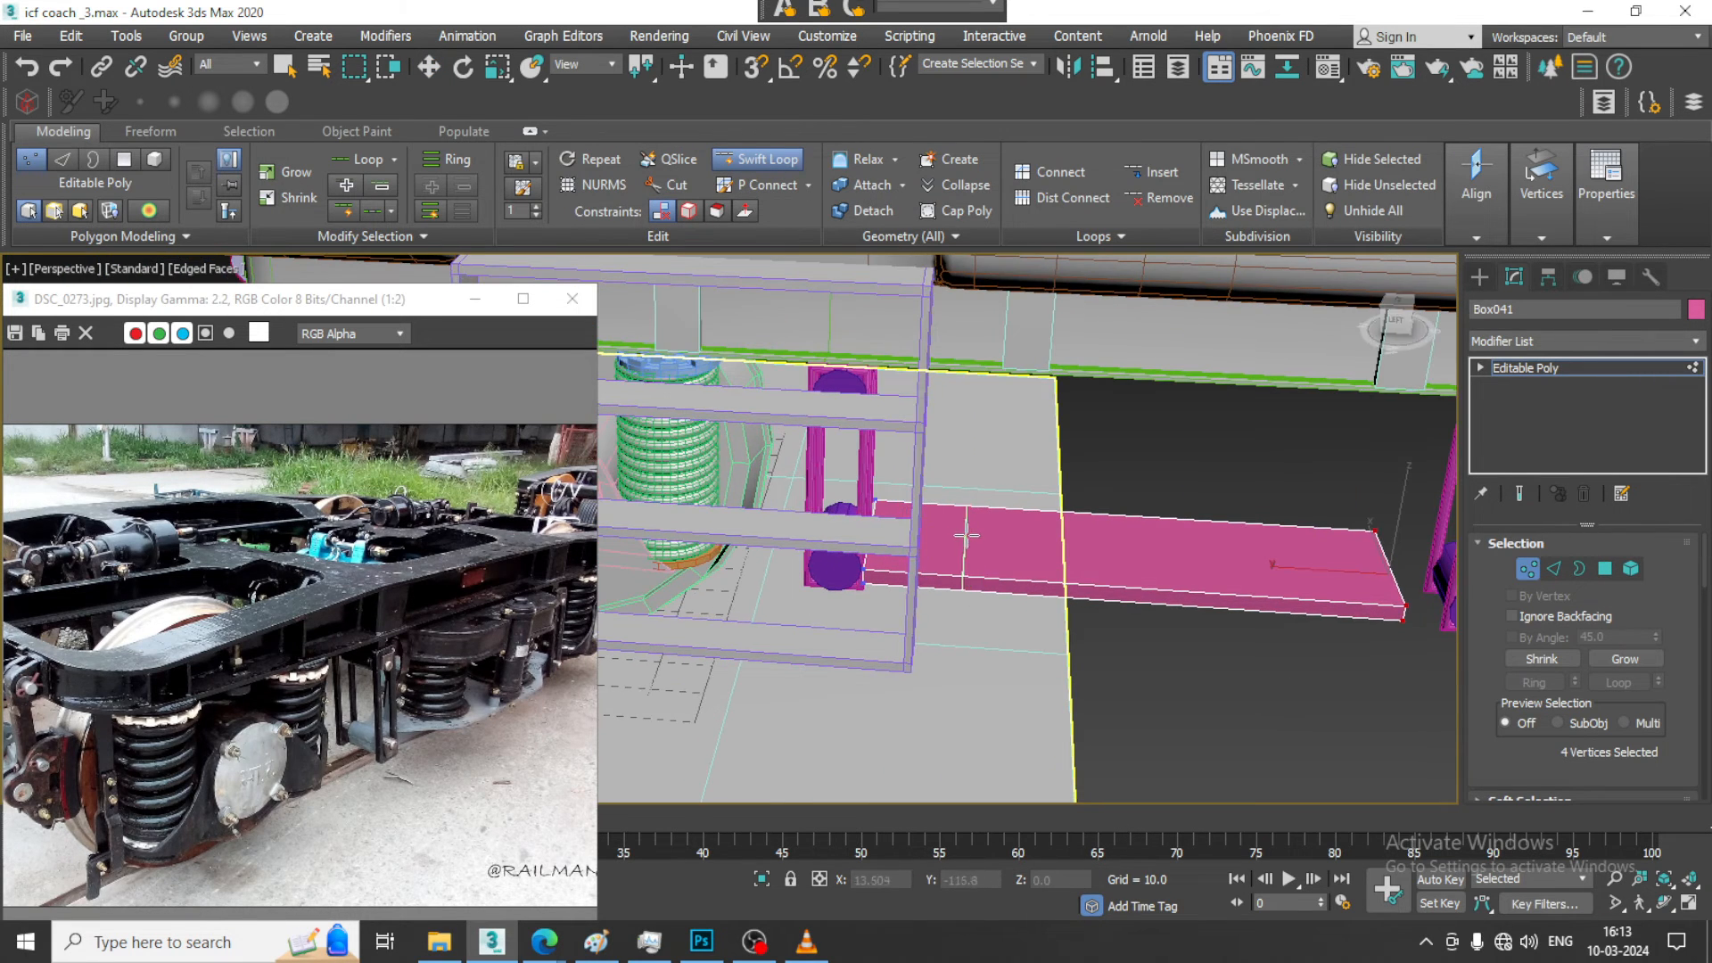
left_click(1262, 544)
key("w")
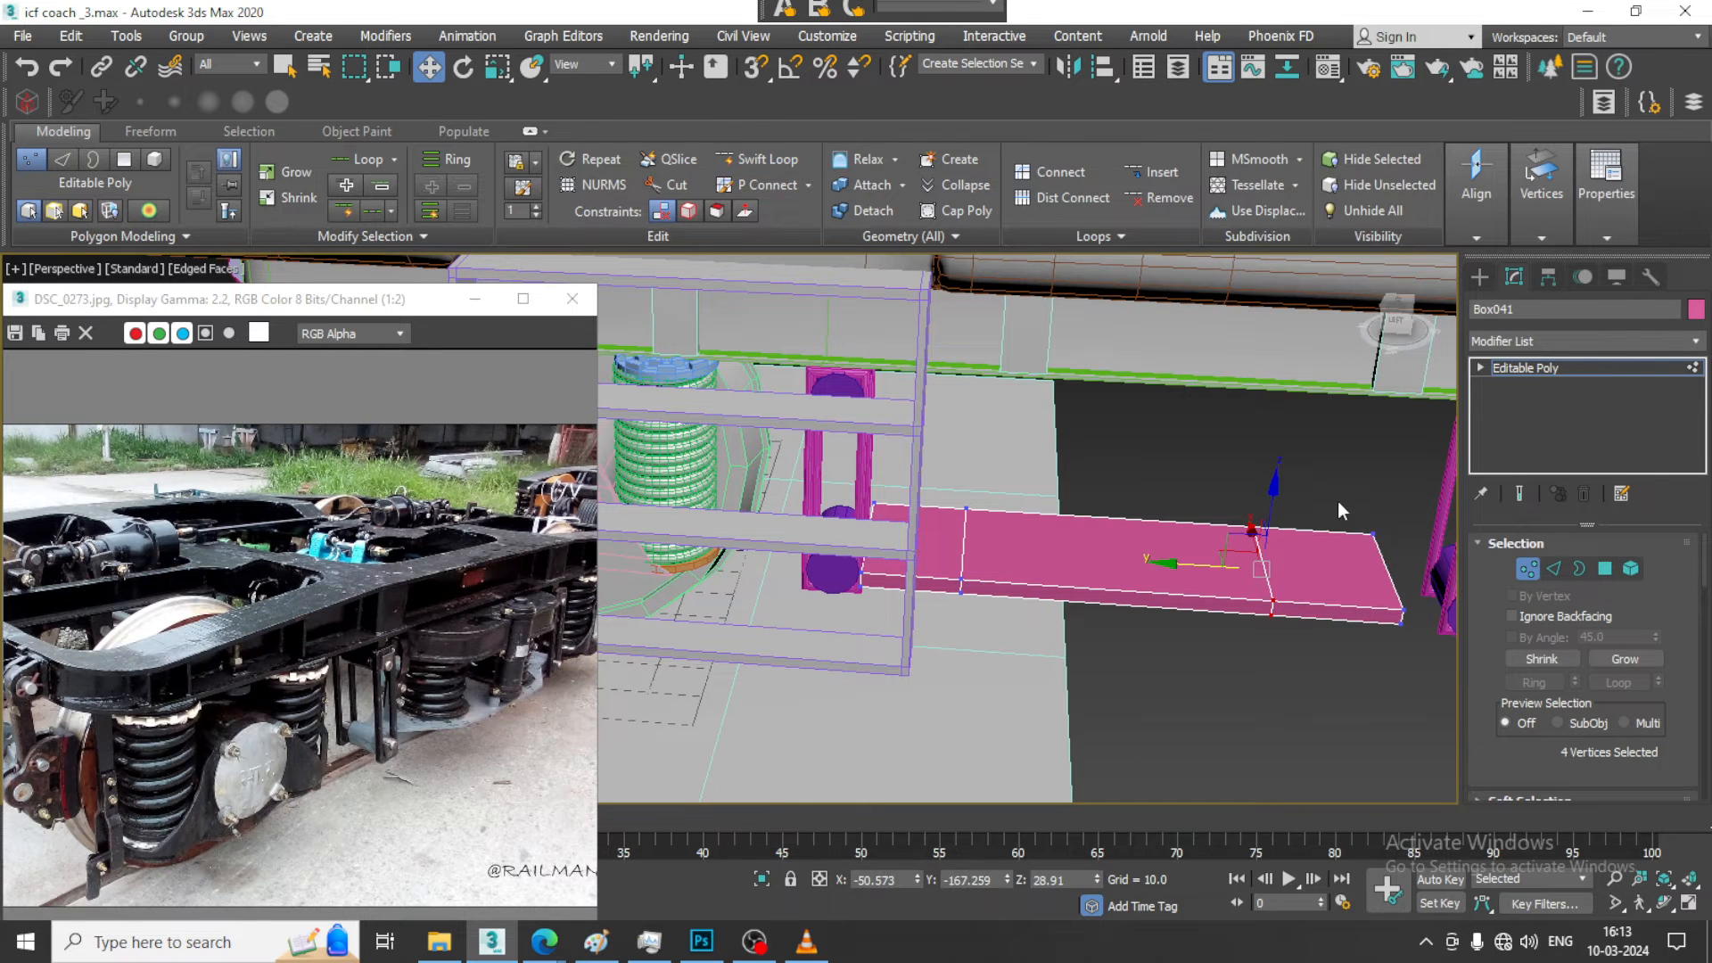
Taper the plank's end nearest the mirrored wheel and extend its end vertices to the hanger, at about Y -199.9
middle_click_drag(1486, 683, 1280, 525, "alt")
key("r")
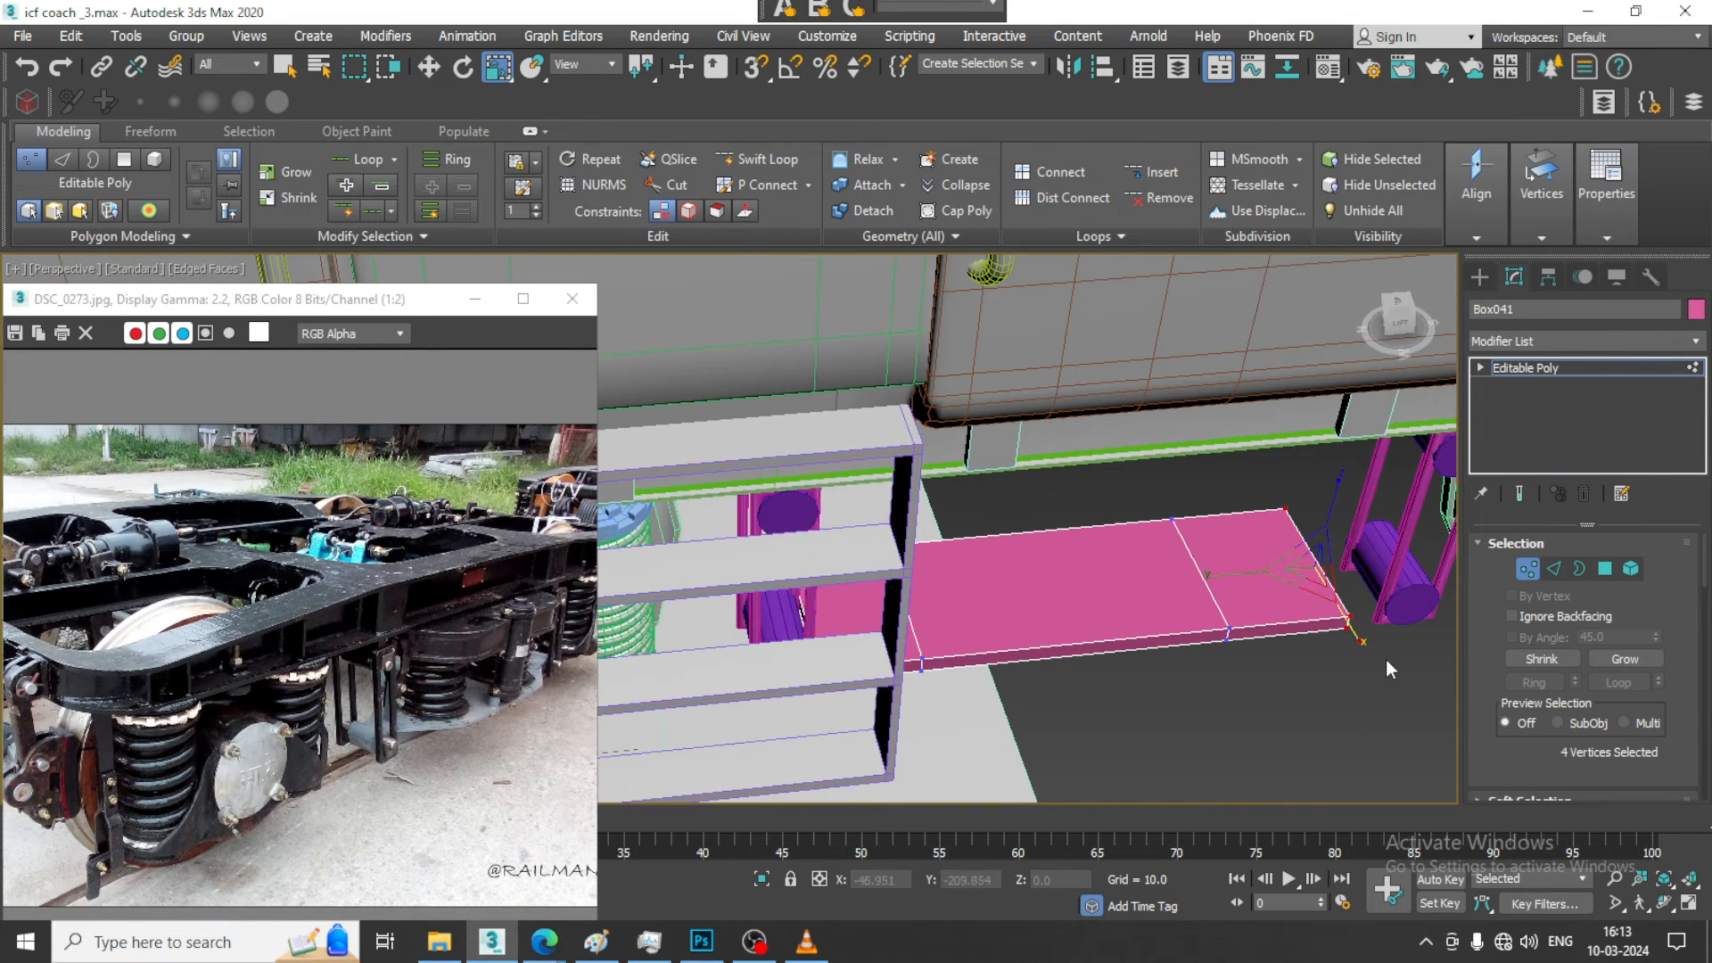
left_click_drag(1348, 635, 1242, 570)
key("w")
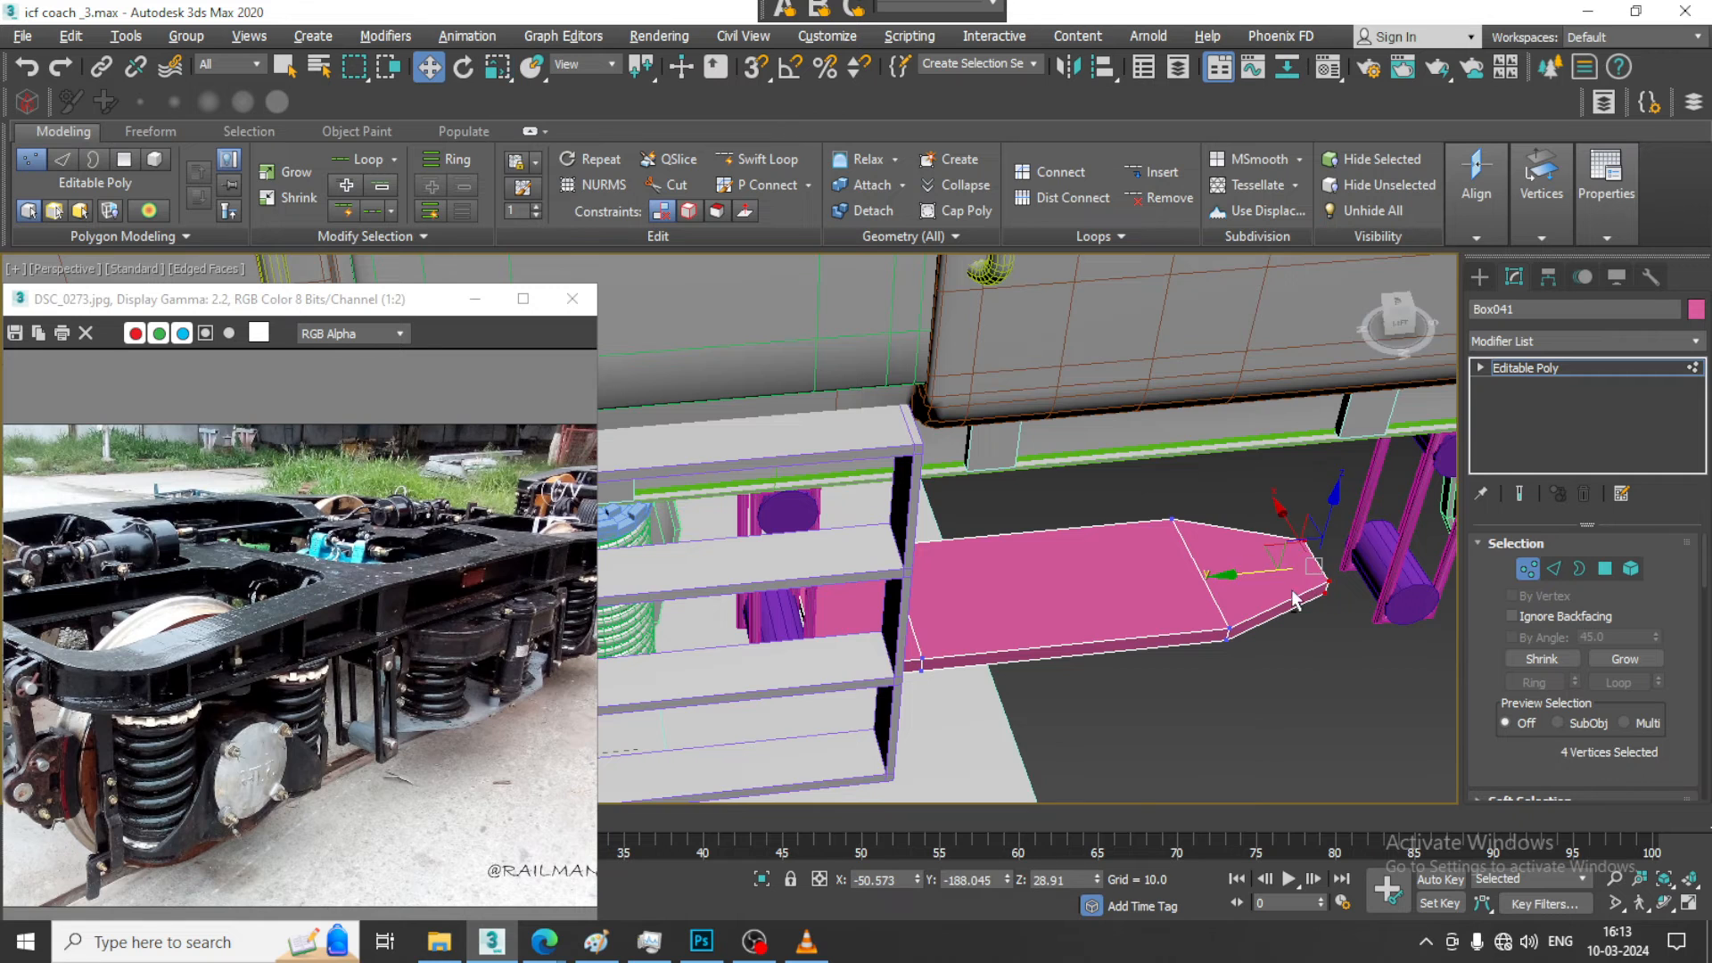
middle_click_drag(1296, 598, 1158, 480, "alt")
left_click_drag(1146, 533, 1215, 524)
middle_click_drag(1215, 523, 1018, 608, "alt")
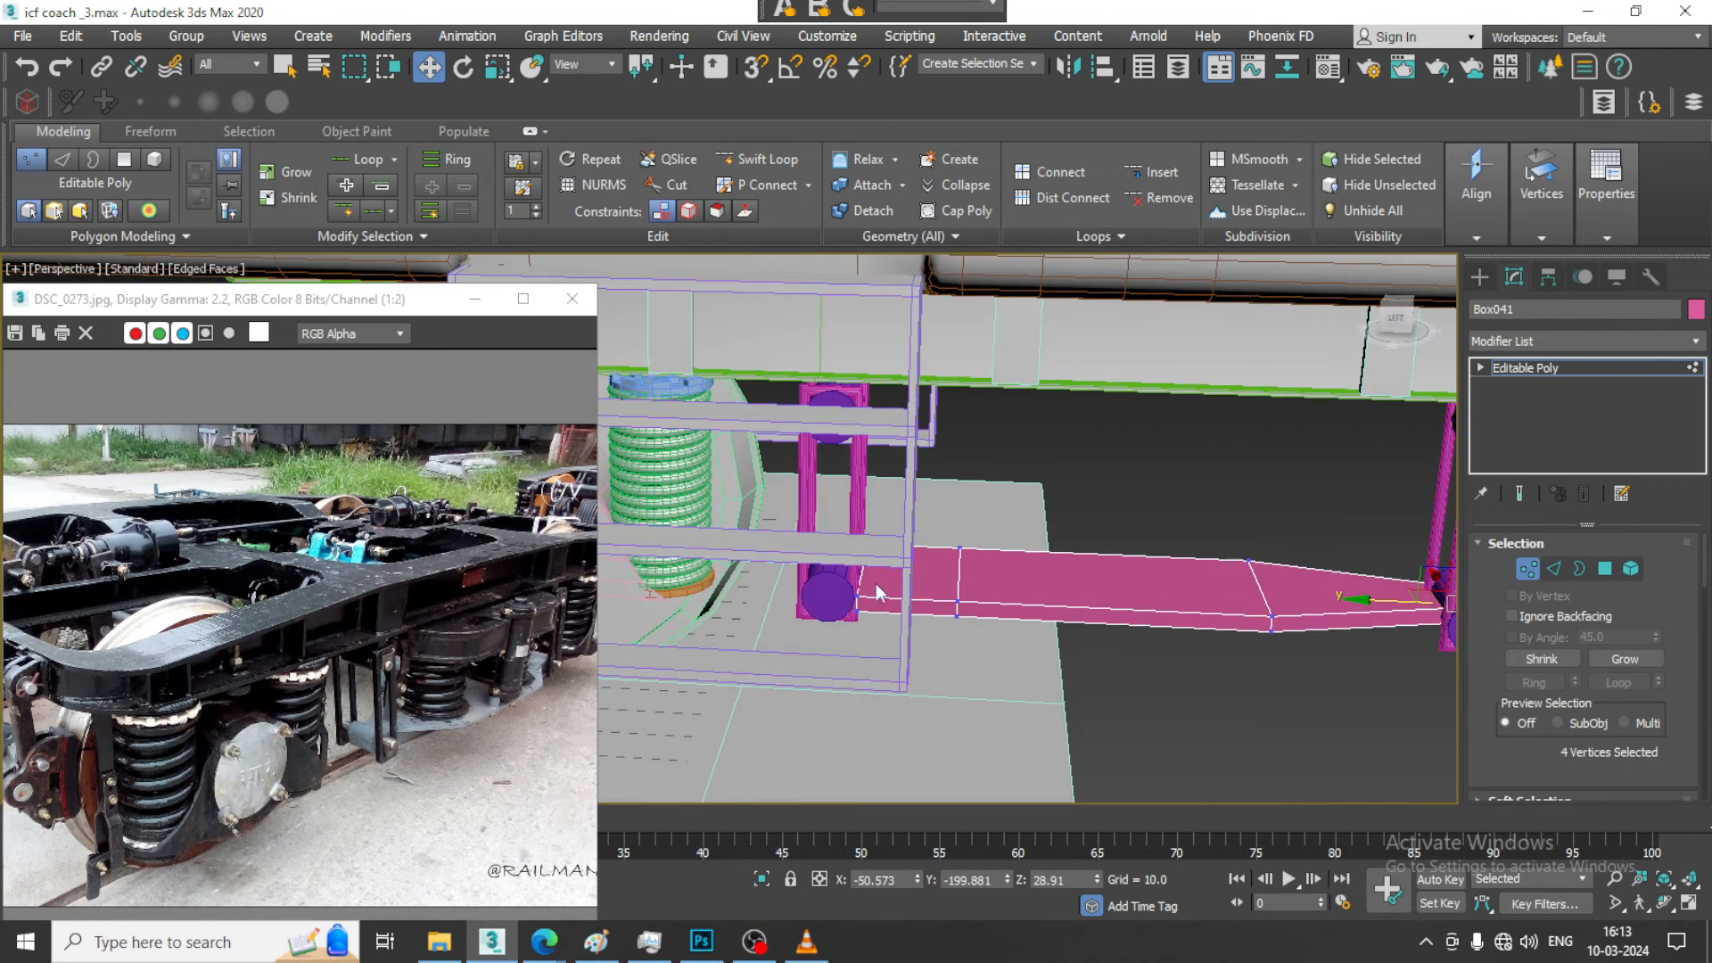
Narrow the plank's opposite end beside the ladder by scaling its four end vertices to a matching taper
middle_click_drag(929, 692, 922, 618, "alt")
left_click_drag(908, 656, 915, 655)
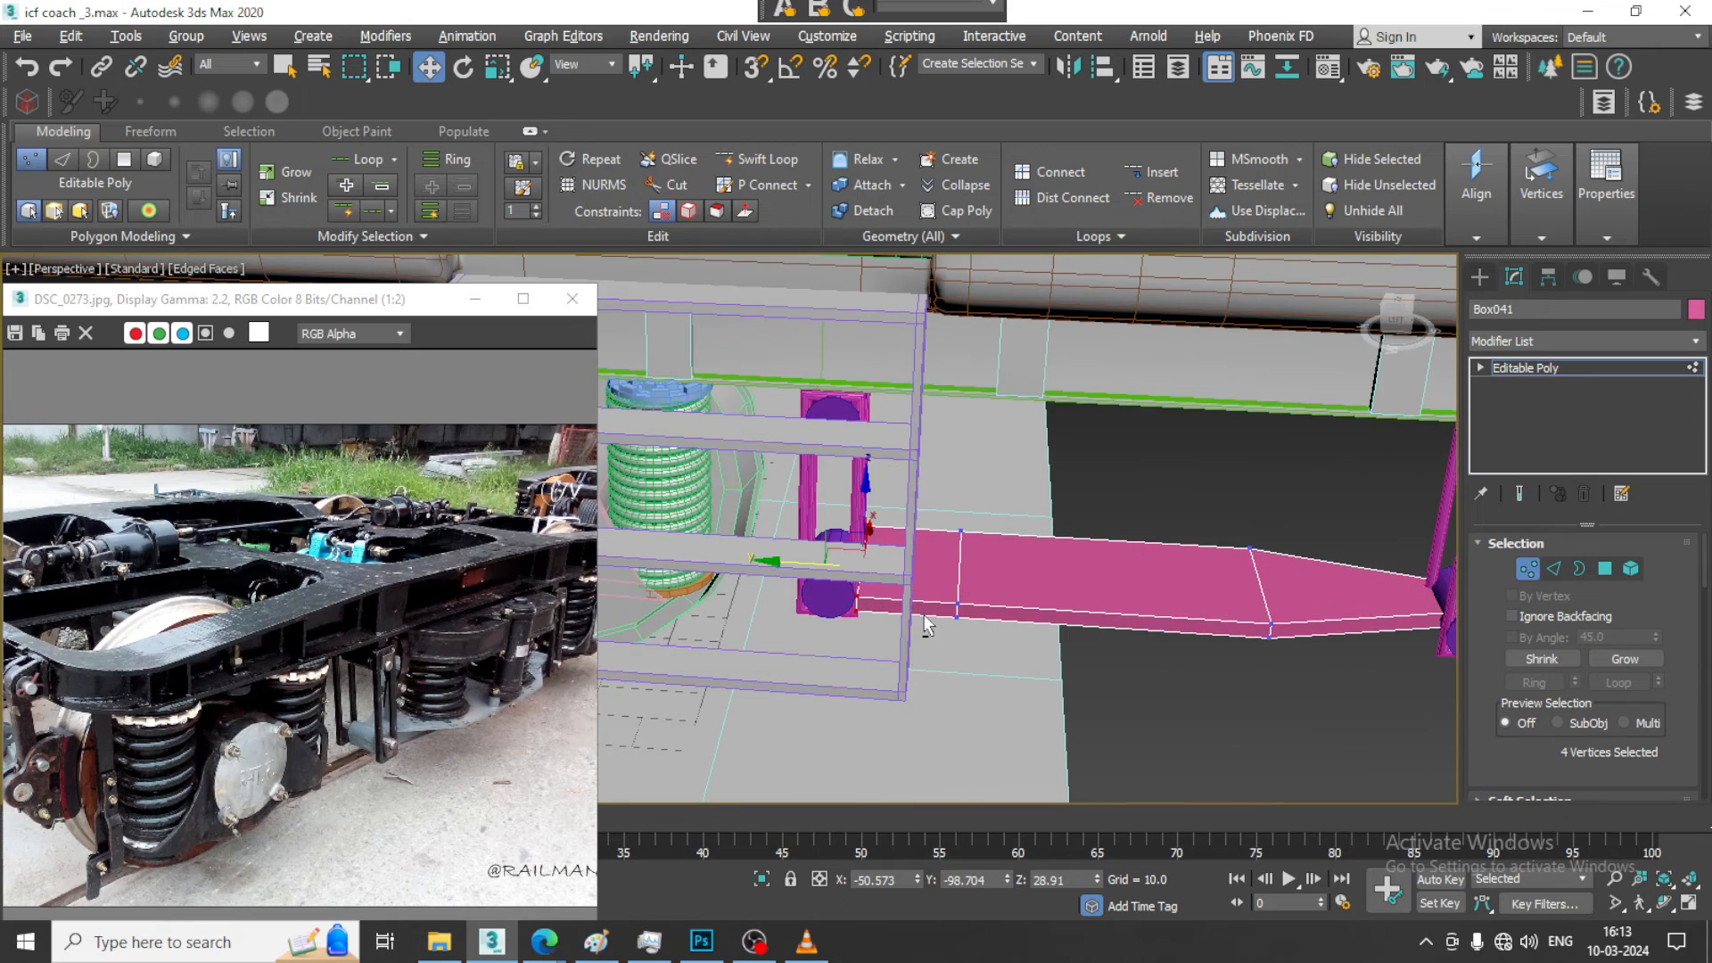
key("r")
middle_click_drag(921, 623, 825, 611, "alt")
left_click_drag(798, 595, 875, 572)
middle_click_drag(878, 575, 1338, 513, "alt")
key("w")
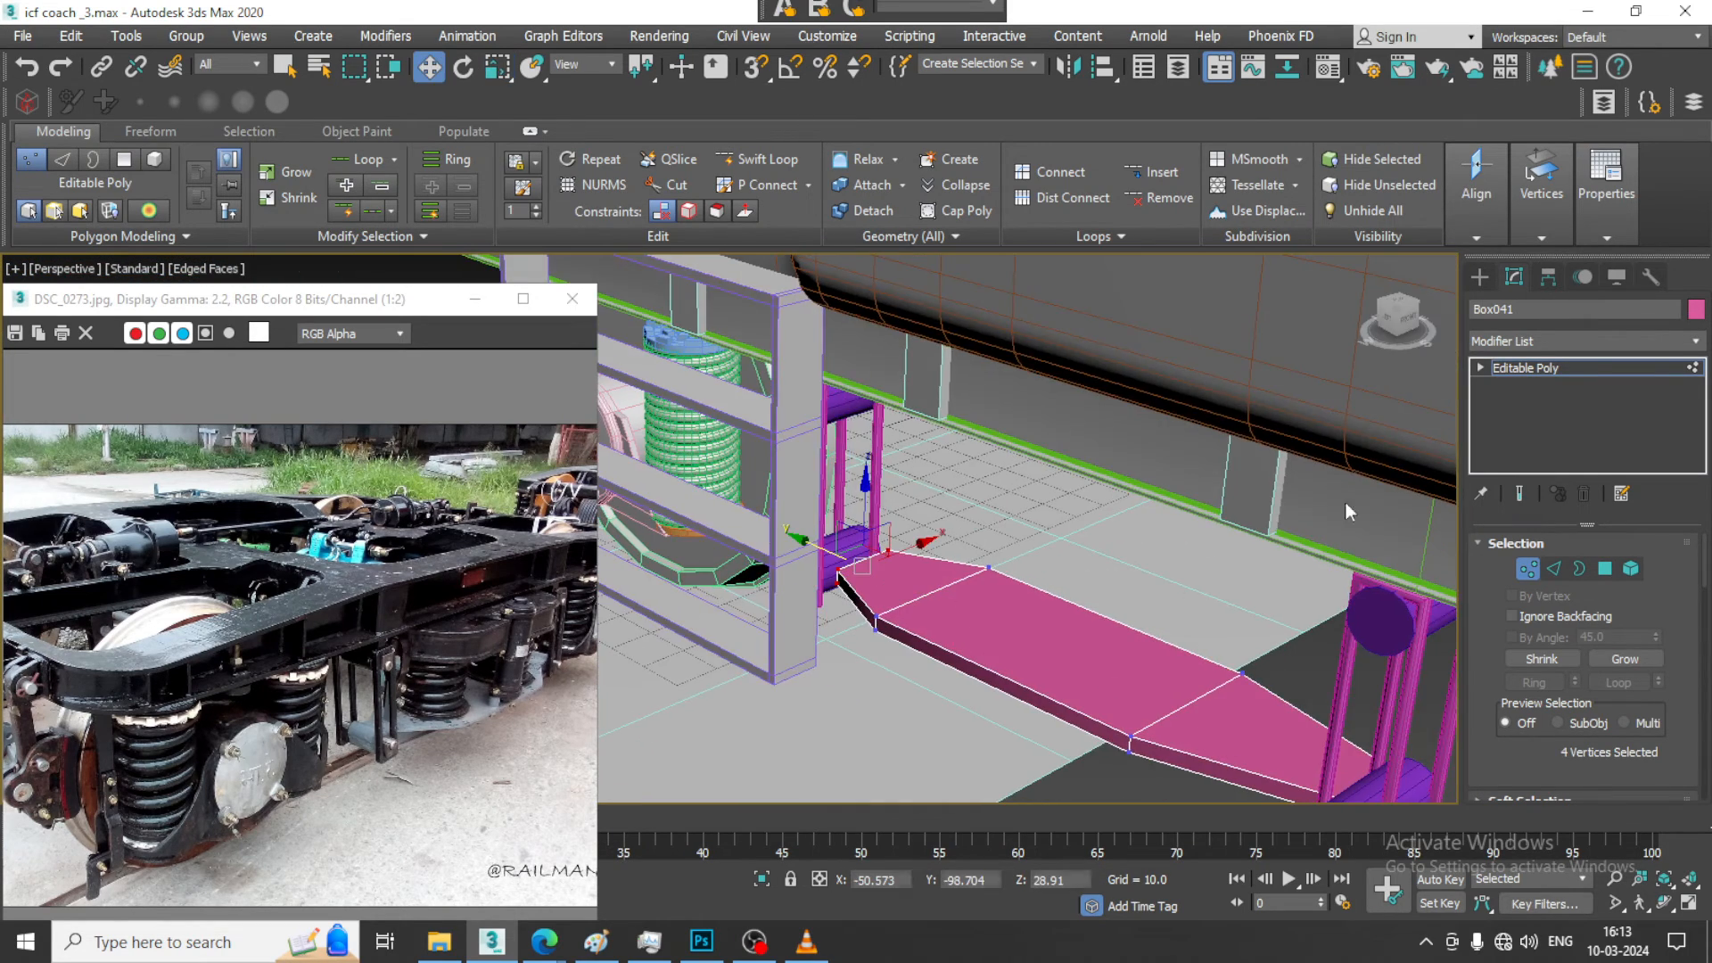
Move the whole plank sideways to line up with the hanger cylinders, at about X -54.1
left_click(1581, 361)
middle_click_drag(1182, 615, 1137, 629, "alt")
left_click_drag(1124, 636, 1096, 644)
middle_click_drag(1047, 642, 1150, 608, "alt")
Move the plank's end vertices at the mirrored hanger slightly further out, to about Y -200.5
key("1")
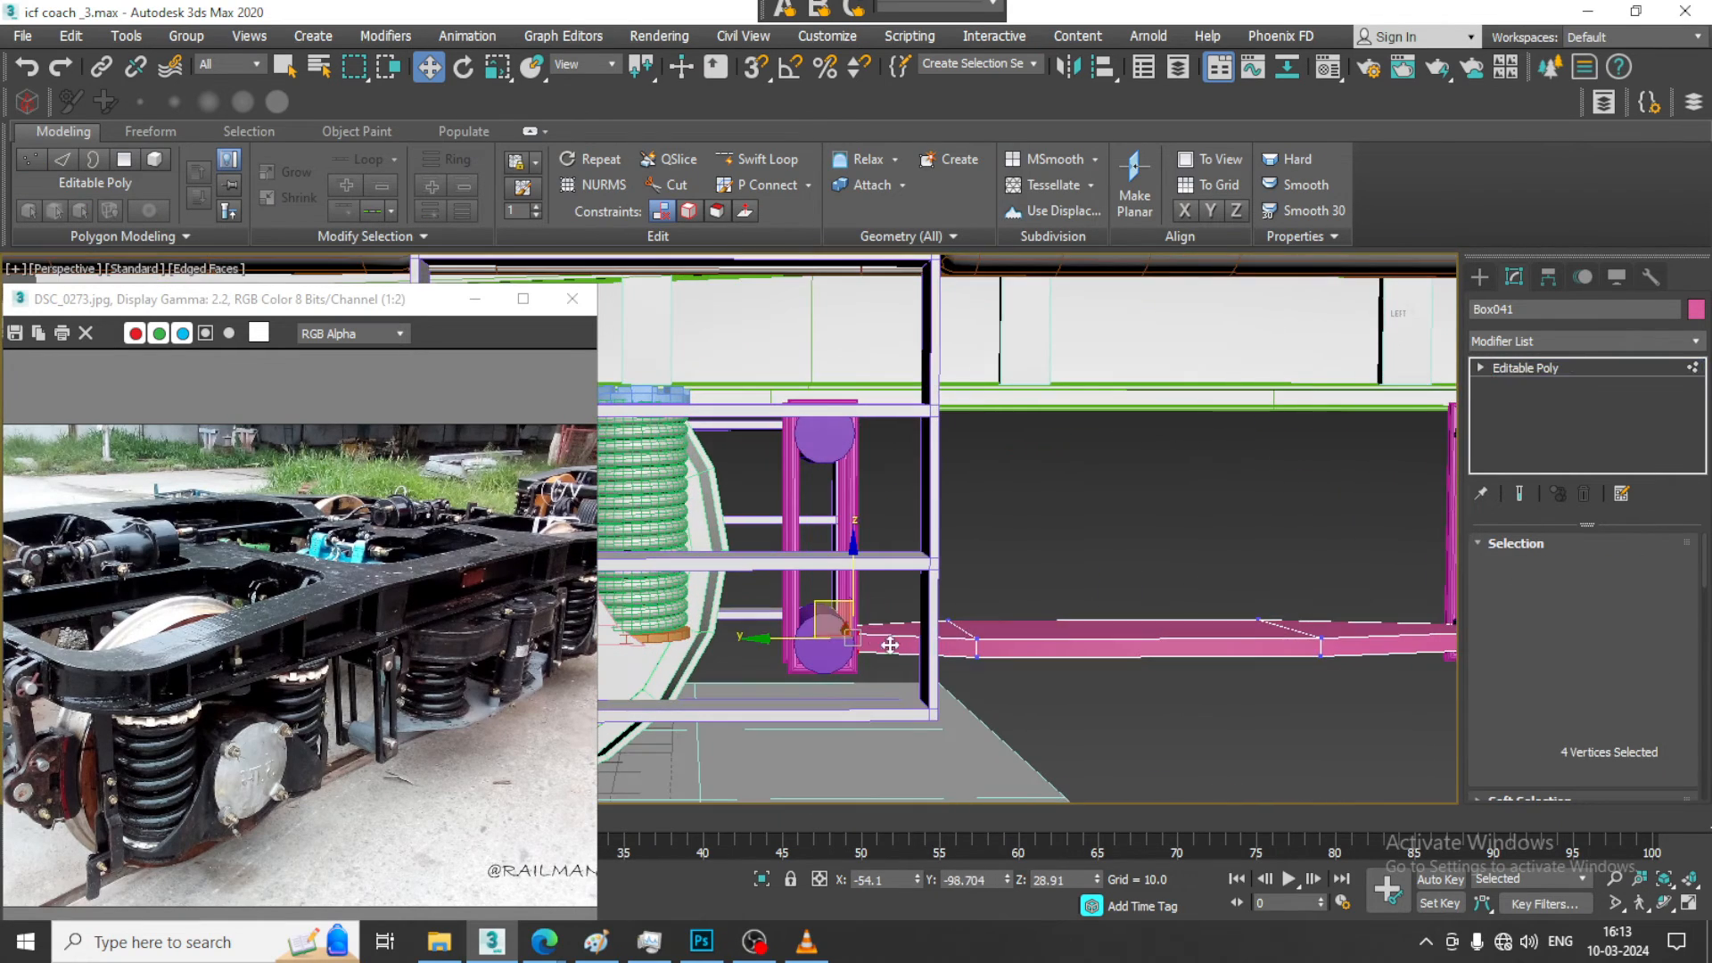
middle_click_drag(852, 683, 1185, 560, "alt")
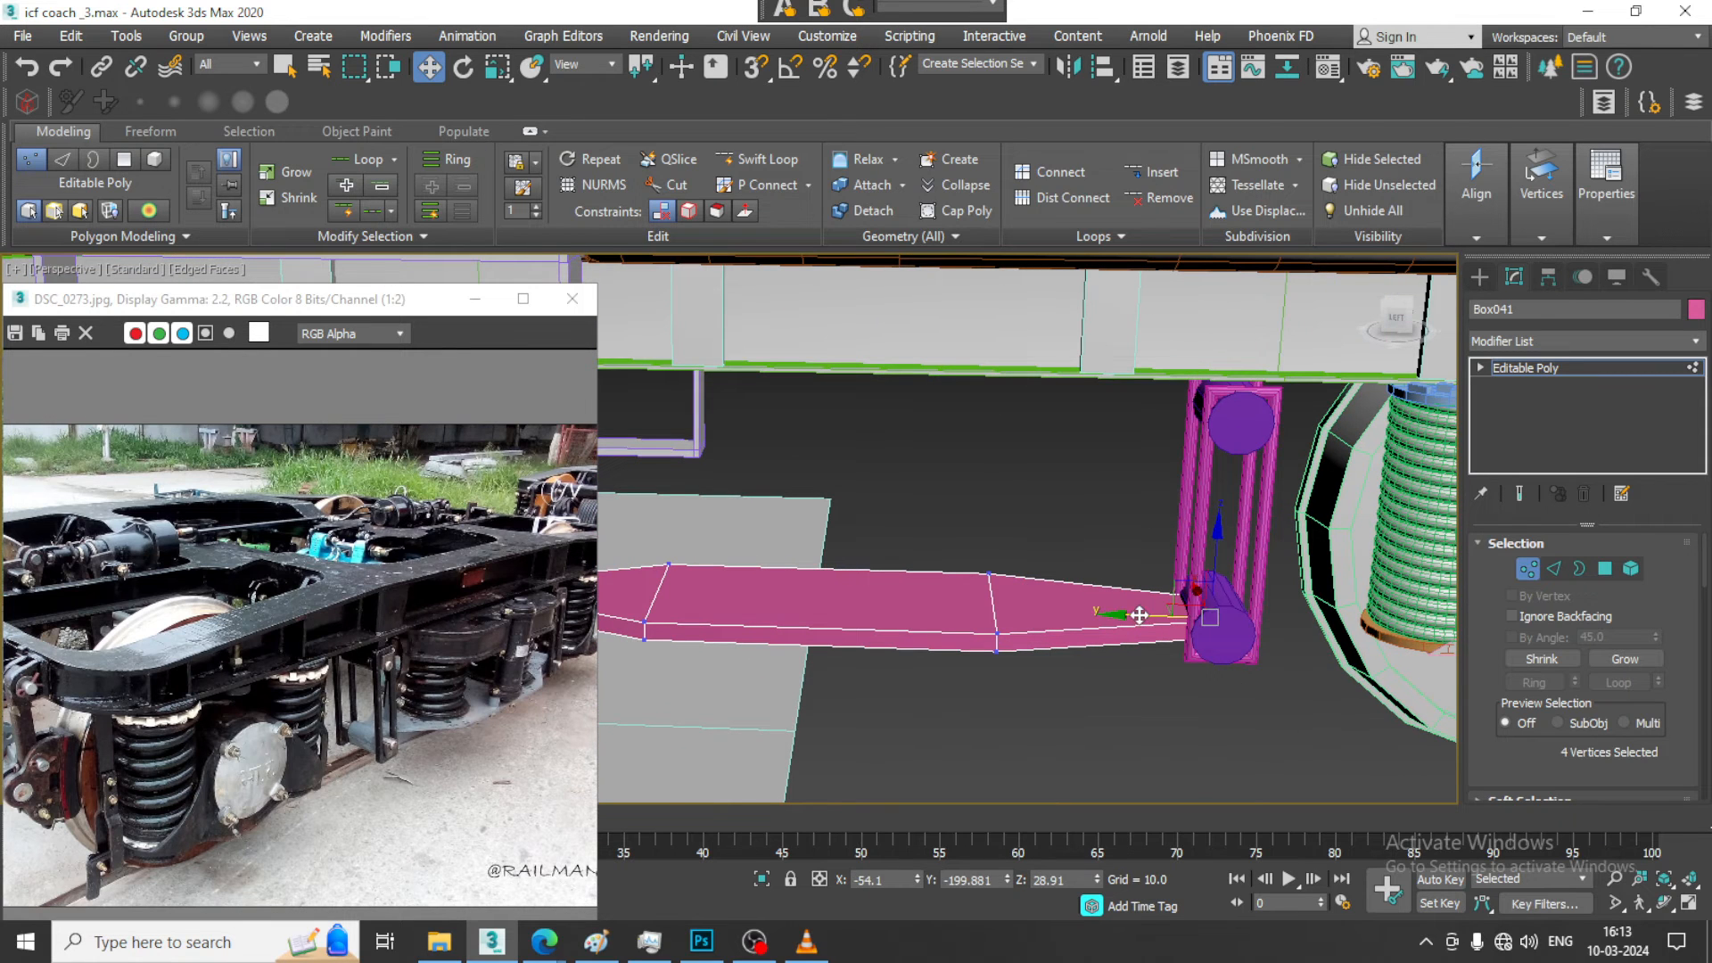
left_click_drag(1139, 616, 1146, 615)
middle_click_drag(1150, 613, 1269, 593)
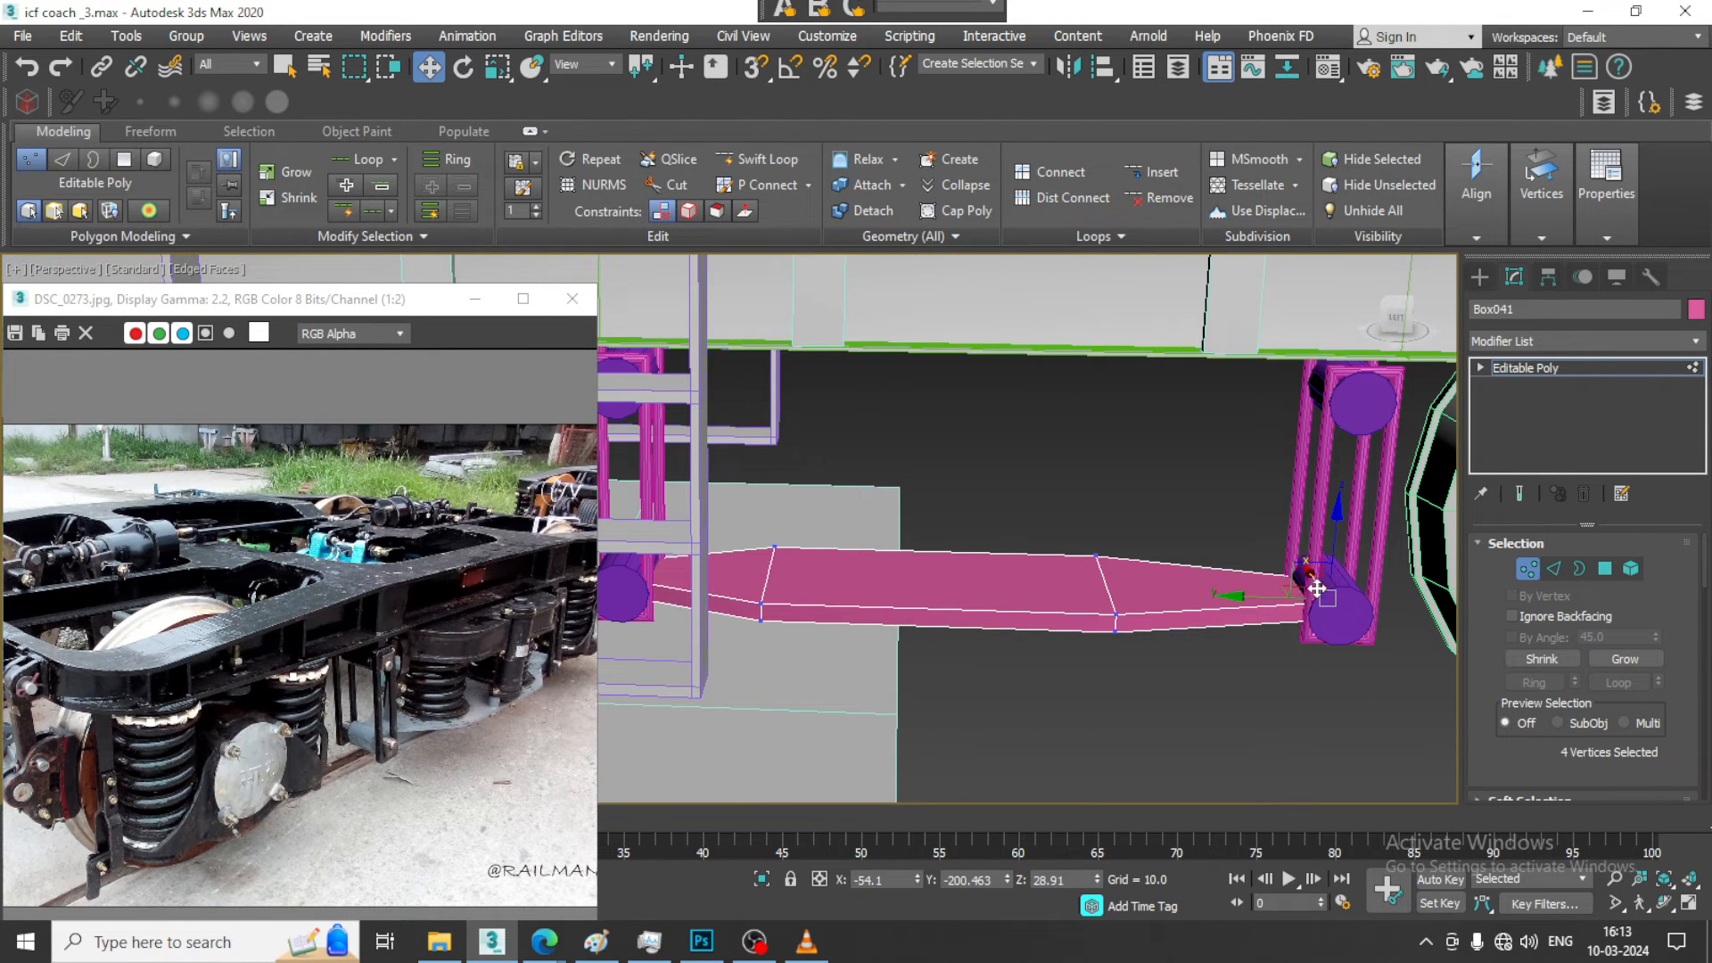
left_click(1566, 365)
scroll(1038, 540, "down", 3)
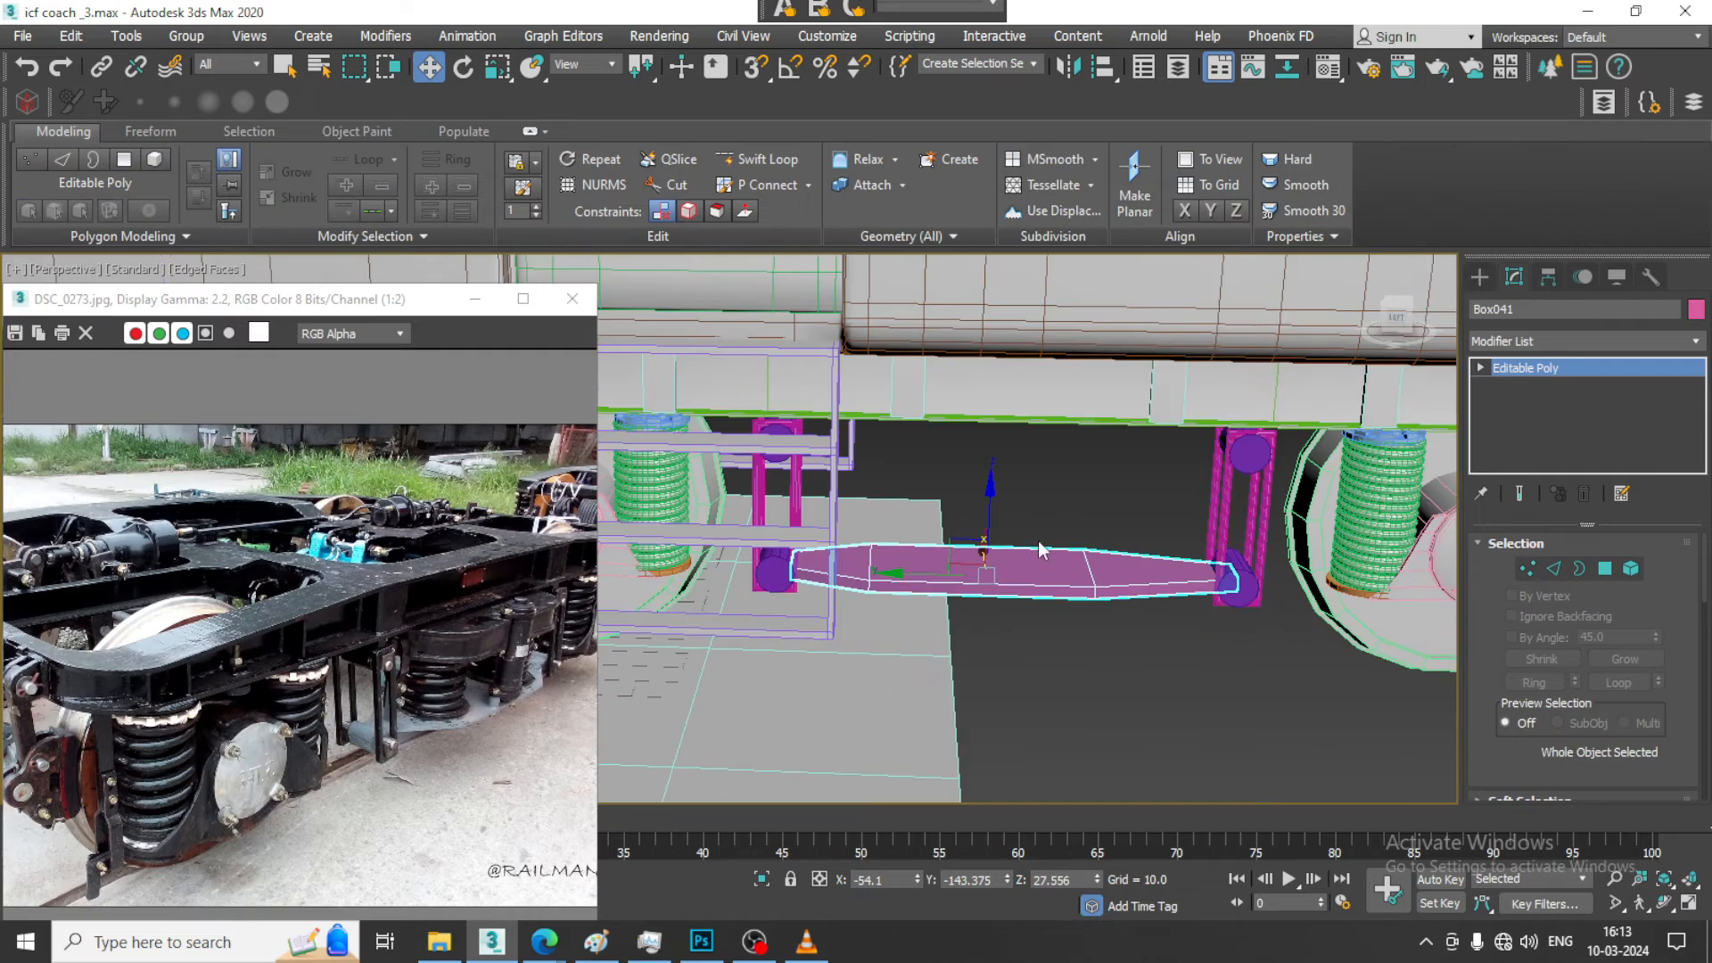
middle_click_drag(1038, 540, 990, 528)
scroll(1031, 539, "down", 1)
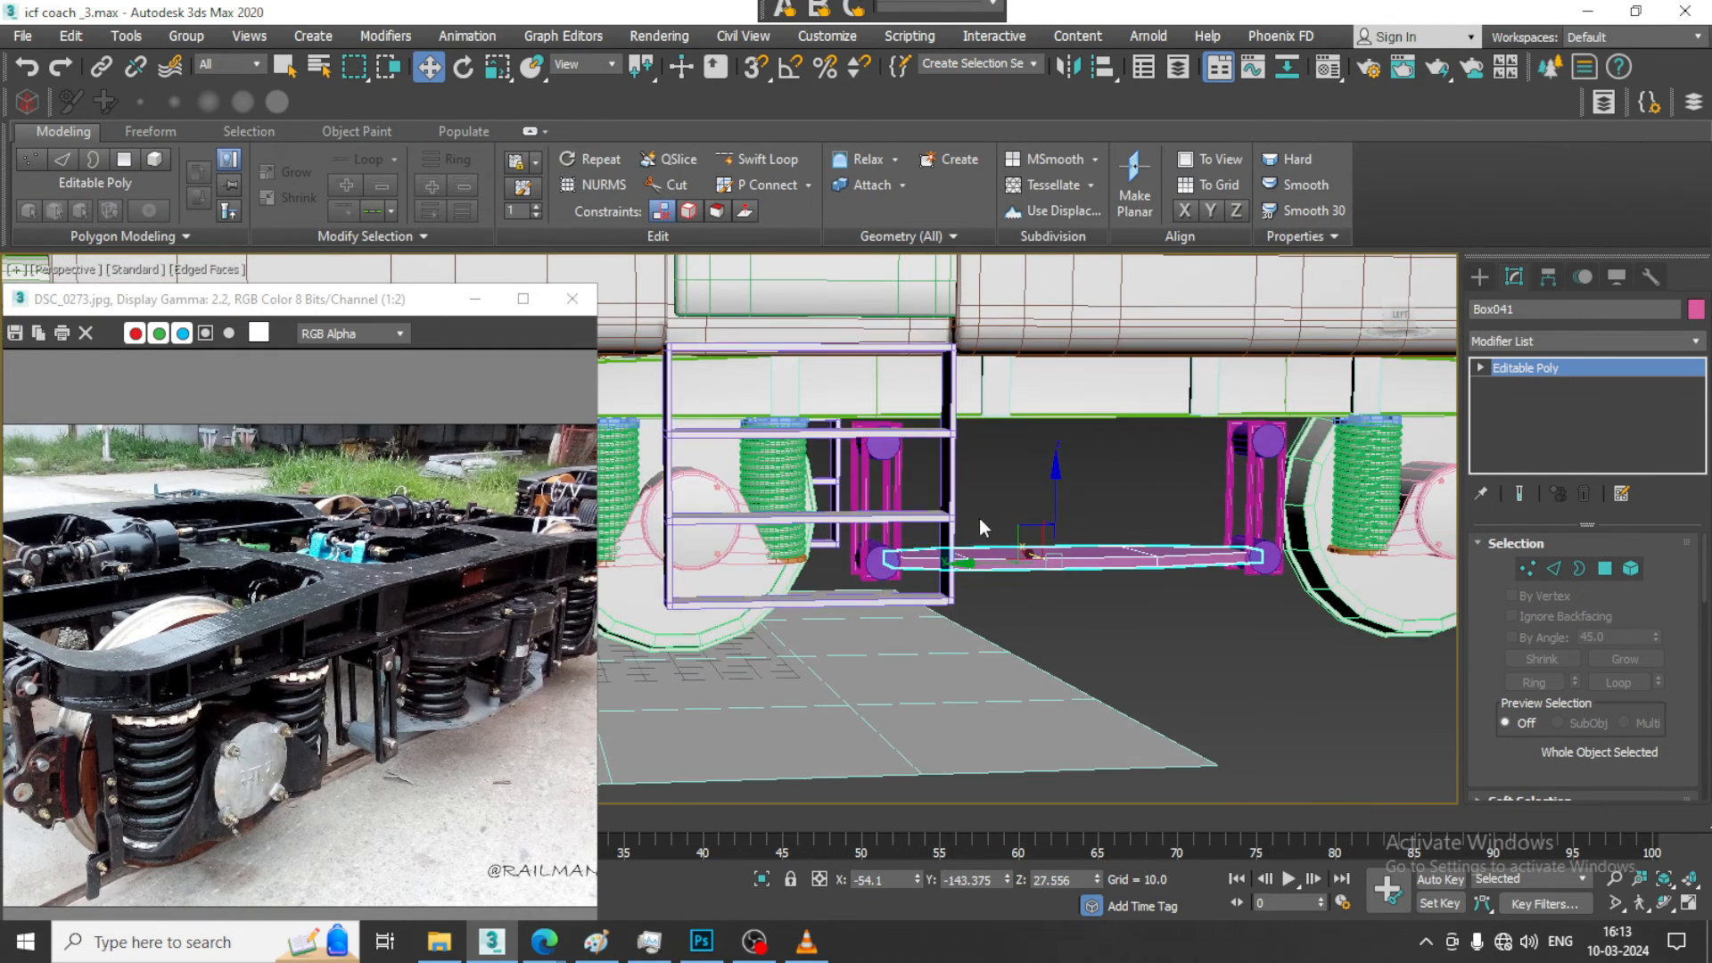
left_click(803, 489)
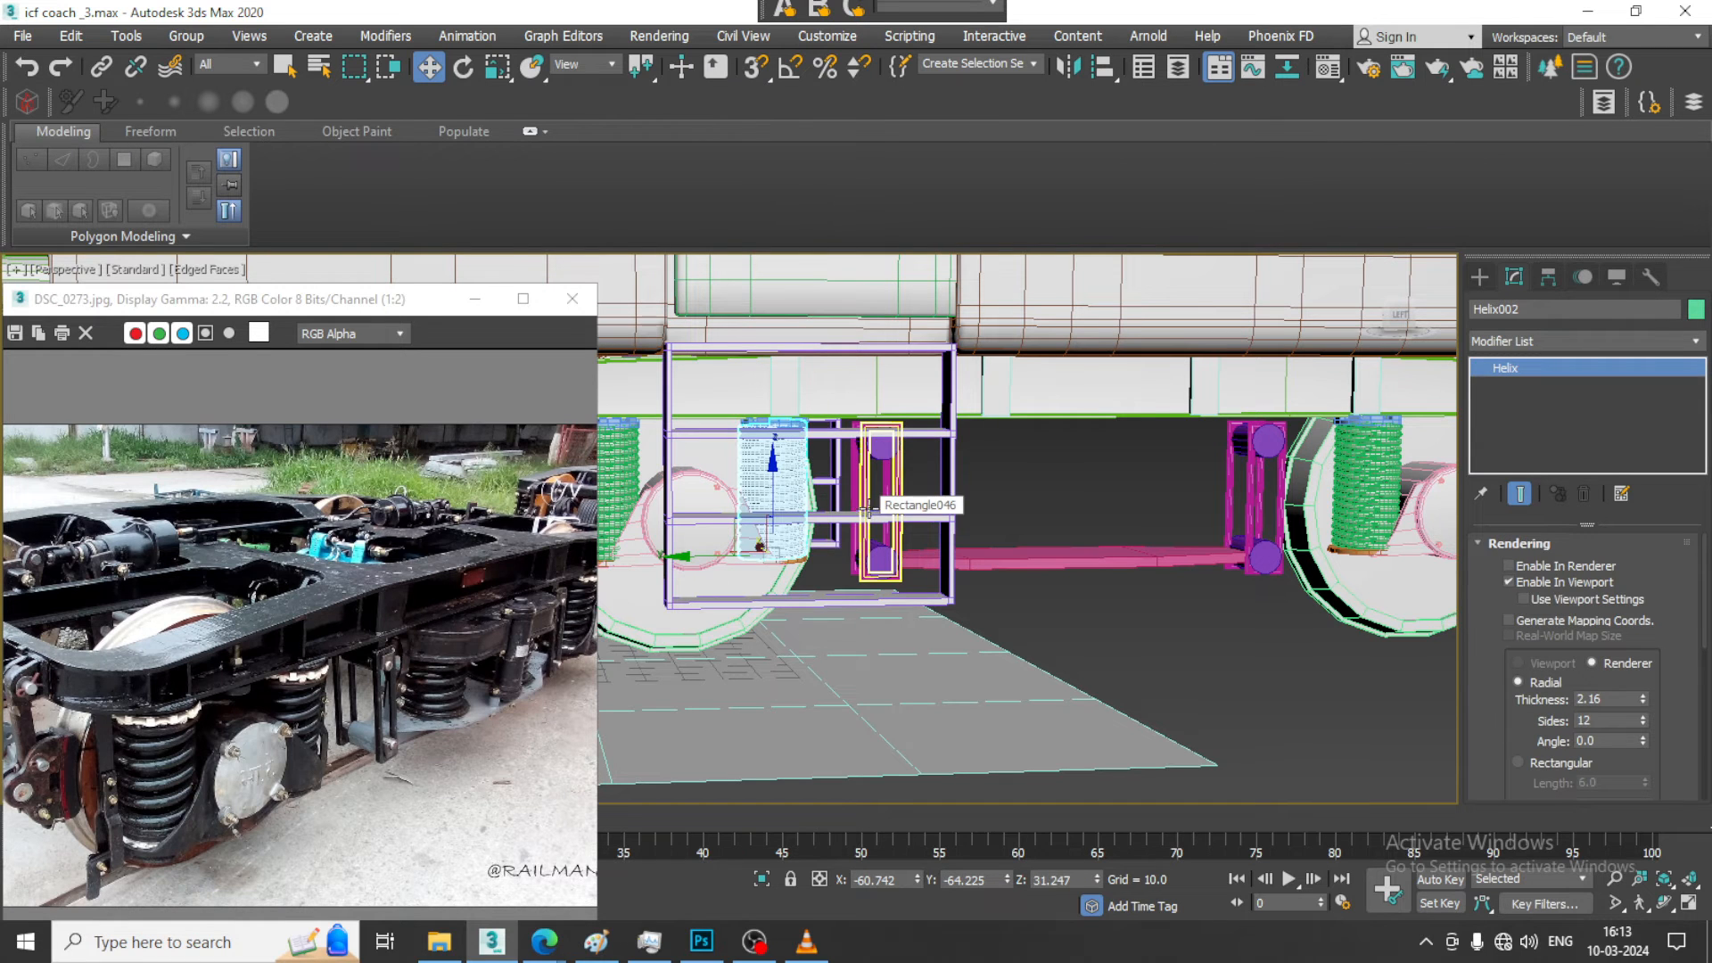
left_click_drag(712, 518, 1040, 520, "shift")
left_click(948, 564)
Copy the coil spring behind the ladder along the bogie onto the plank, at about Y -129.7
left_click(743, 482)
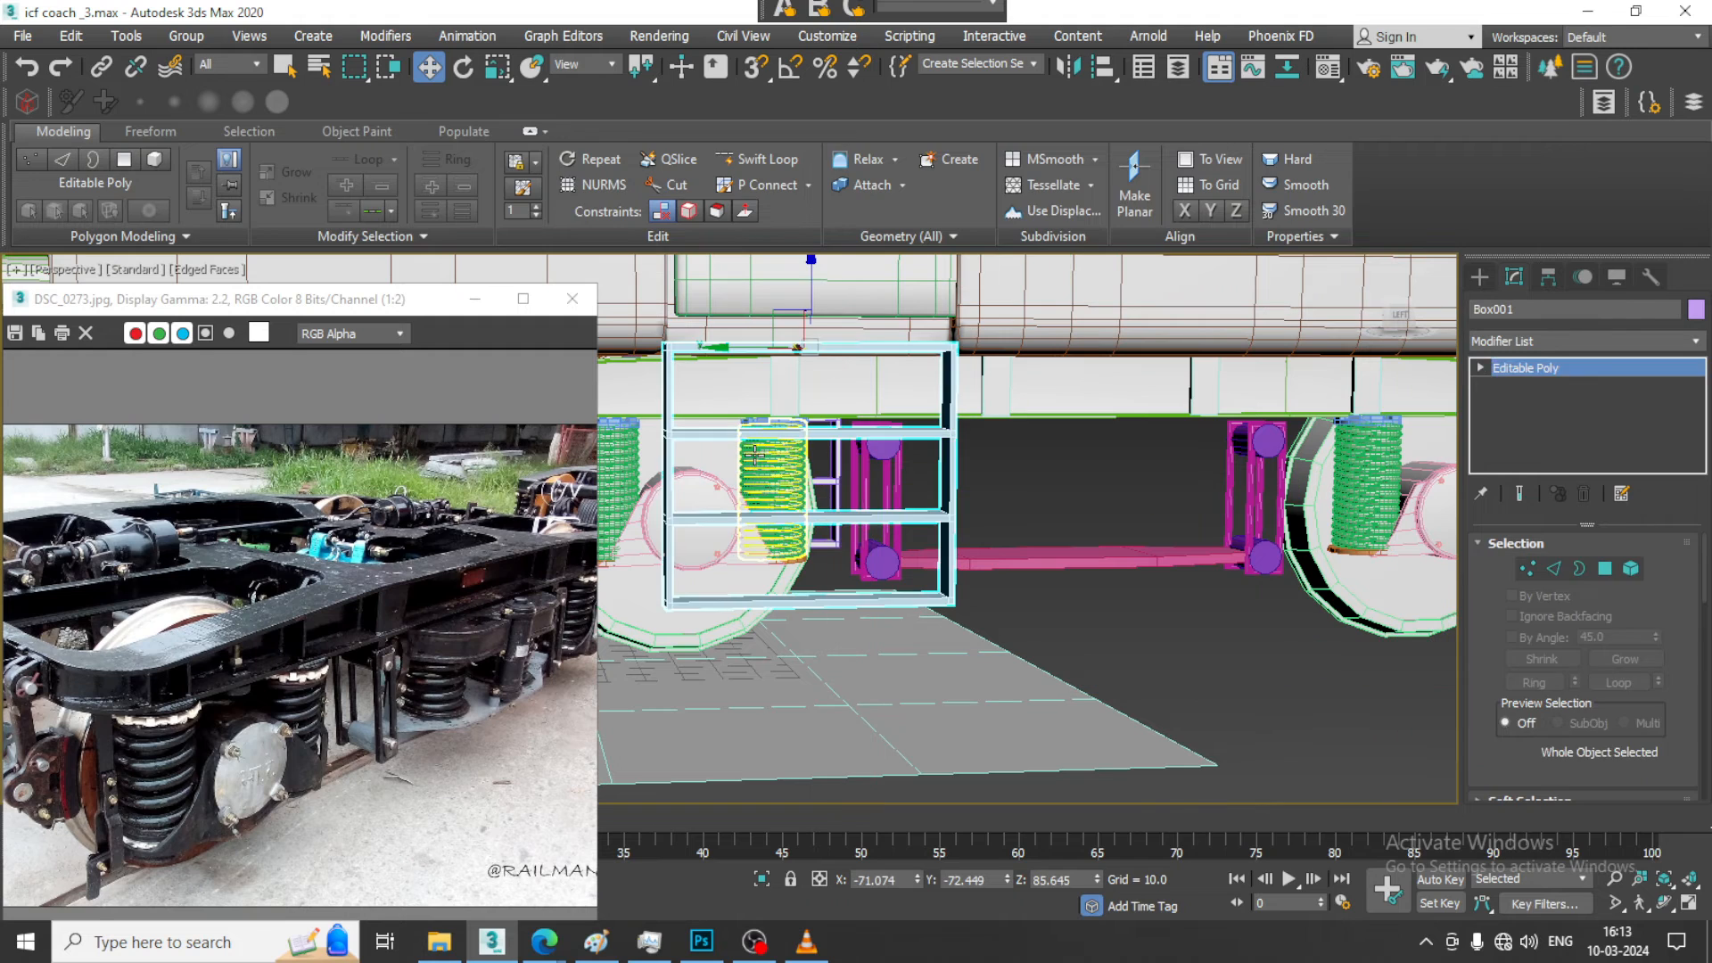
left_click_drag(703, 551, 941, 559, "shift")
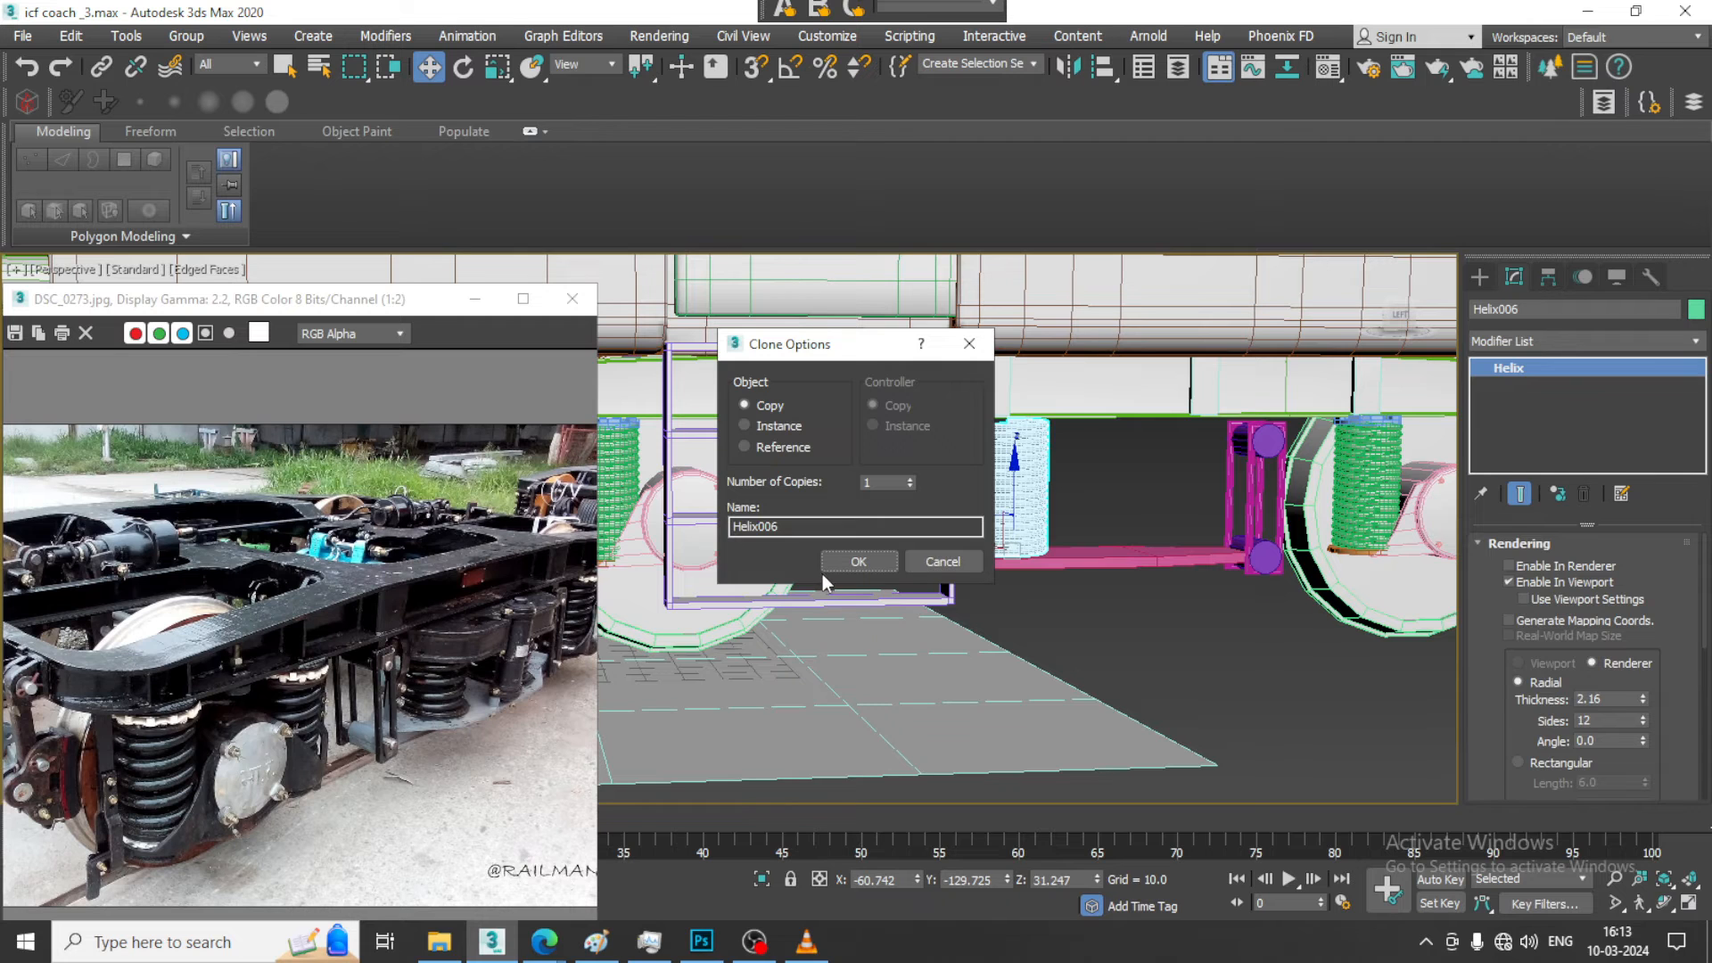
left_click(857, 562)
Shorten the copied spring by setting its helix height to 23.24
middle_click_drag(1103, 480, 1132, 490, "alt")
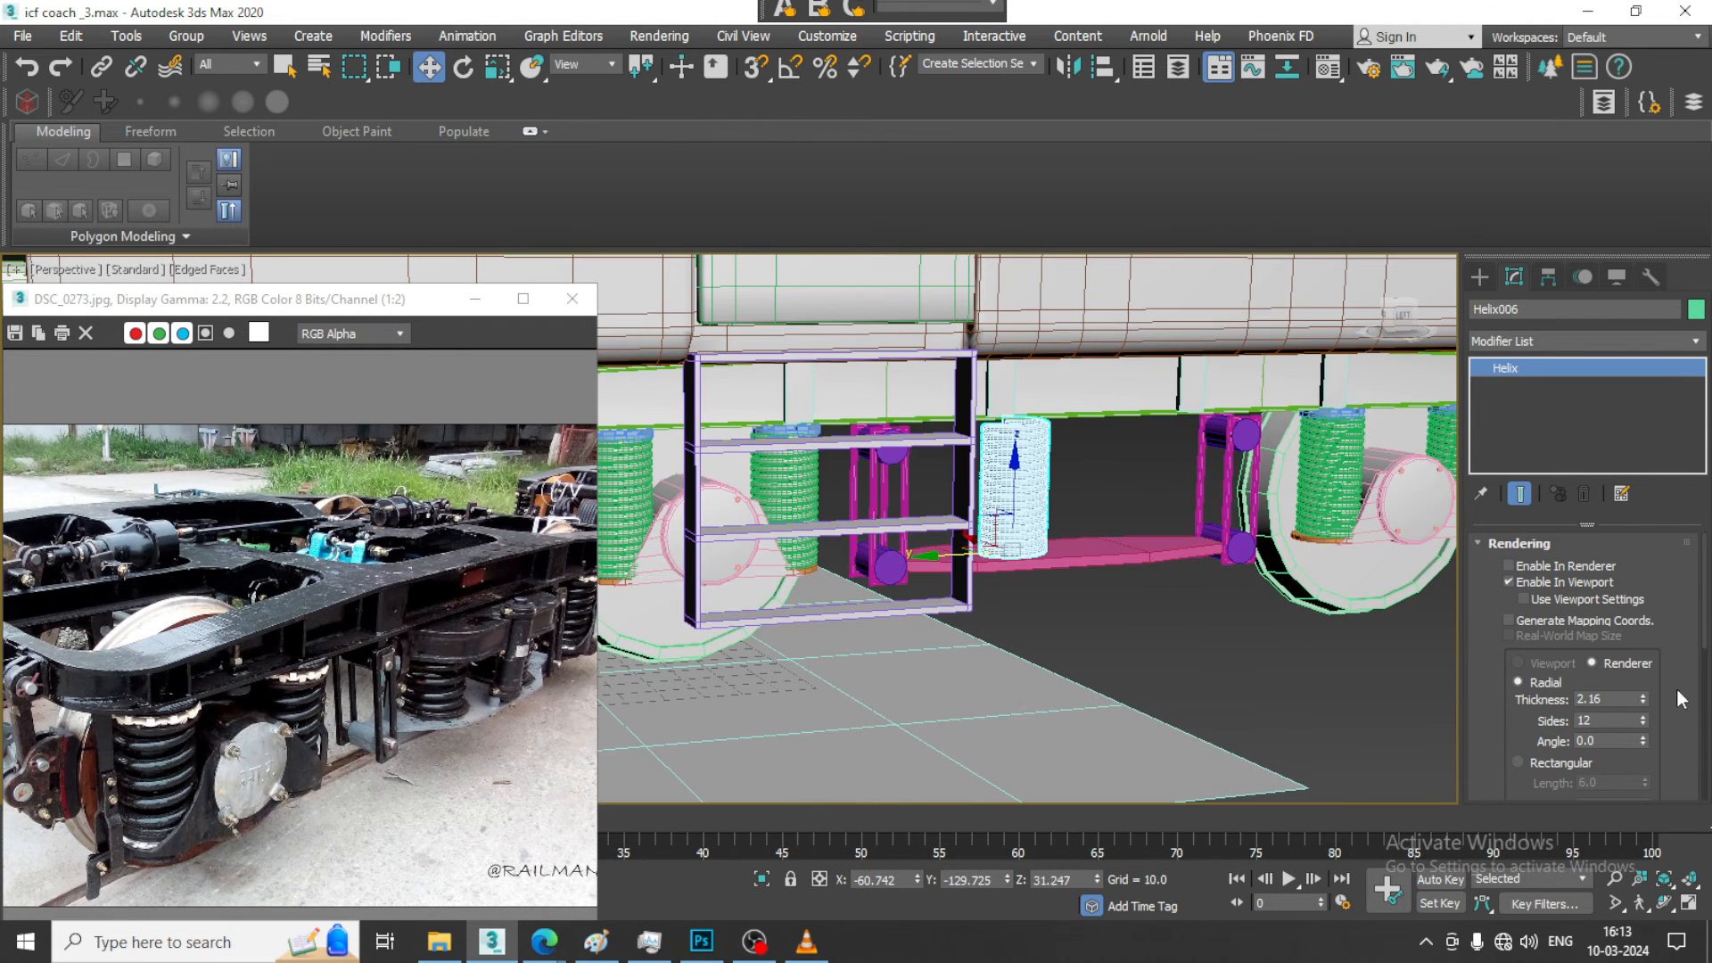
left_click_drag(1673, 694, 1624, 266)
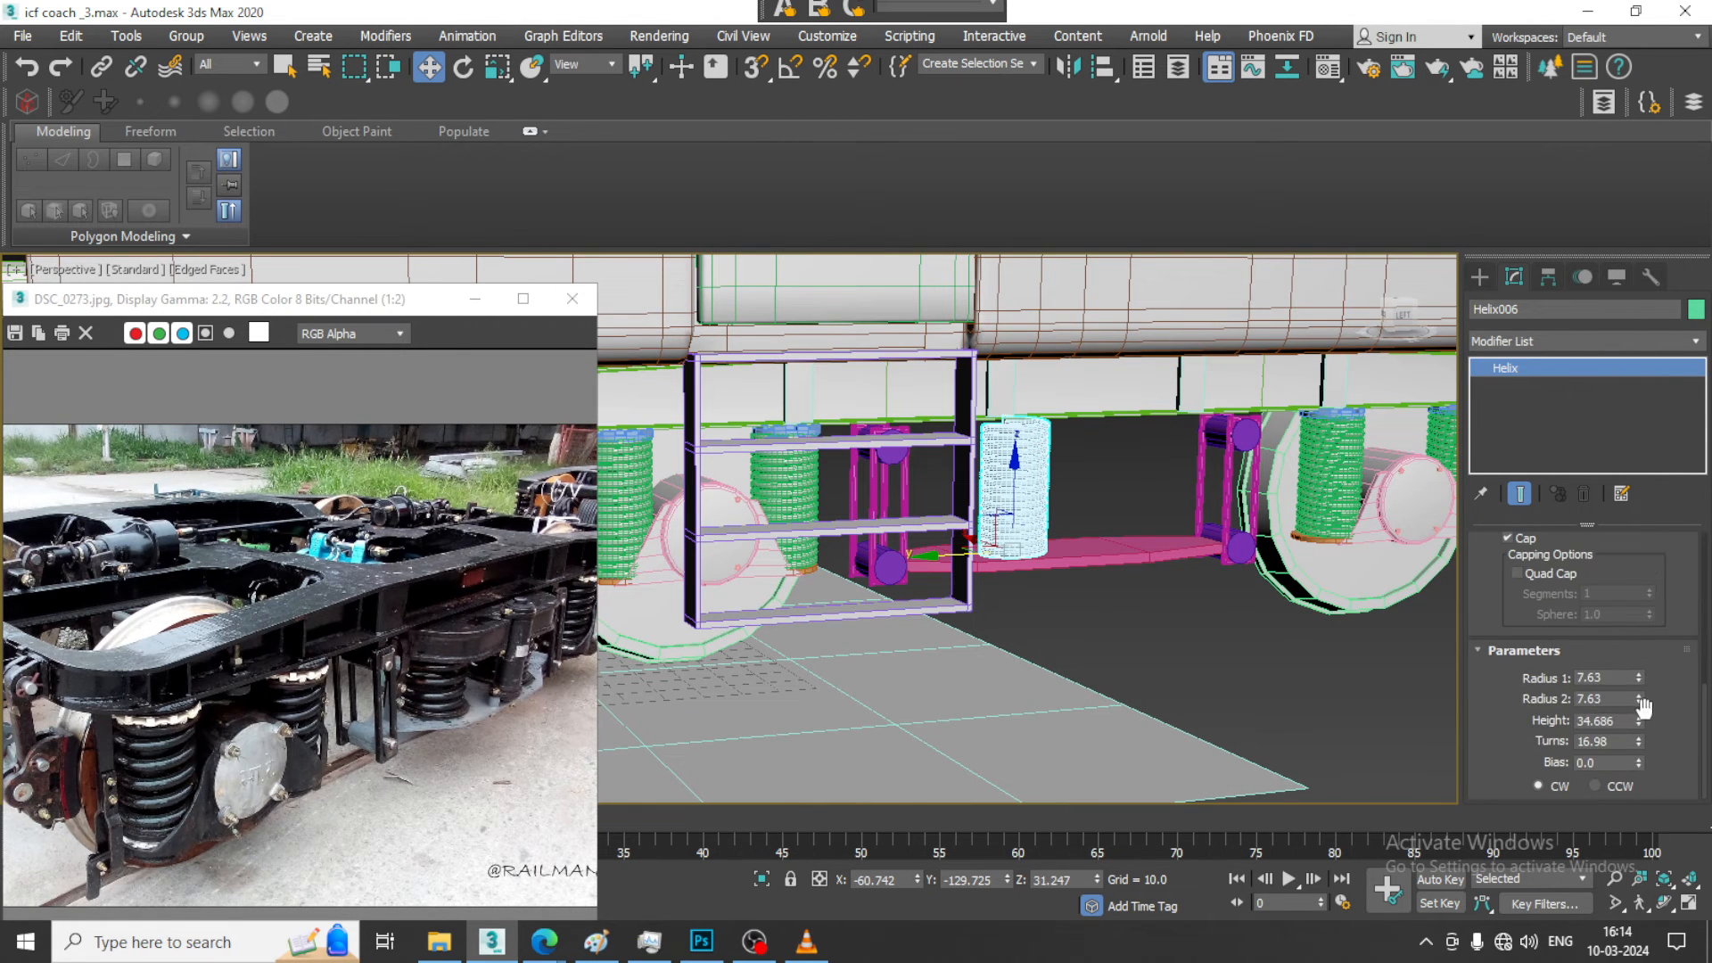
left_click_drag(1640, 721, 1644, 758)
middle_click_drag(1009, 636, 994, 630, "alt")
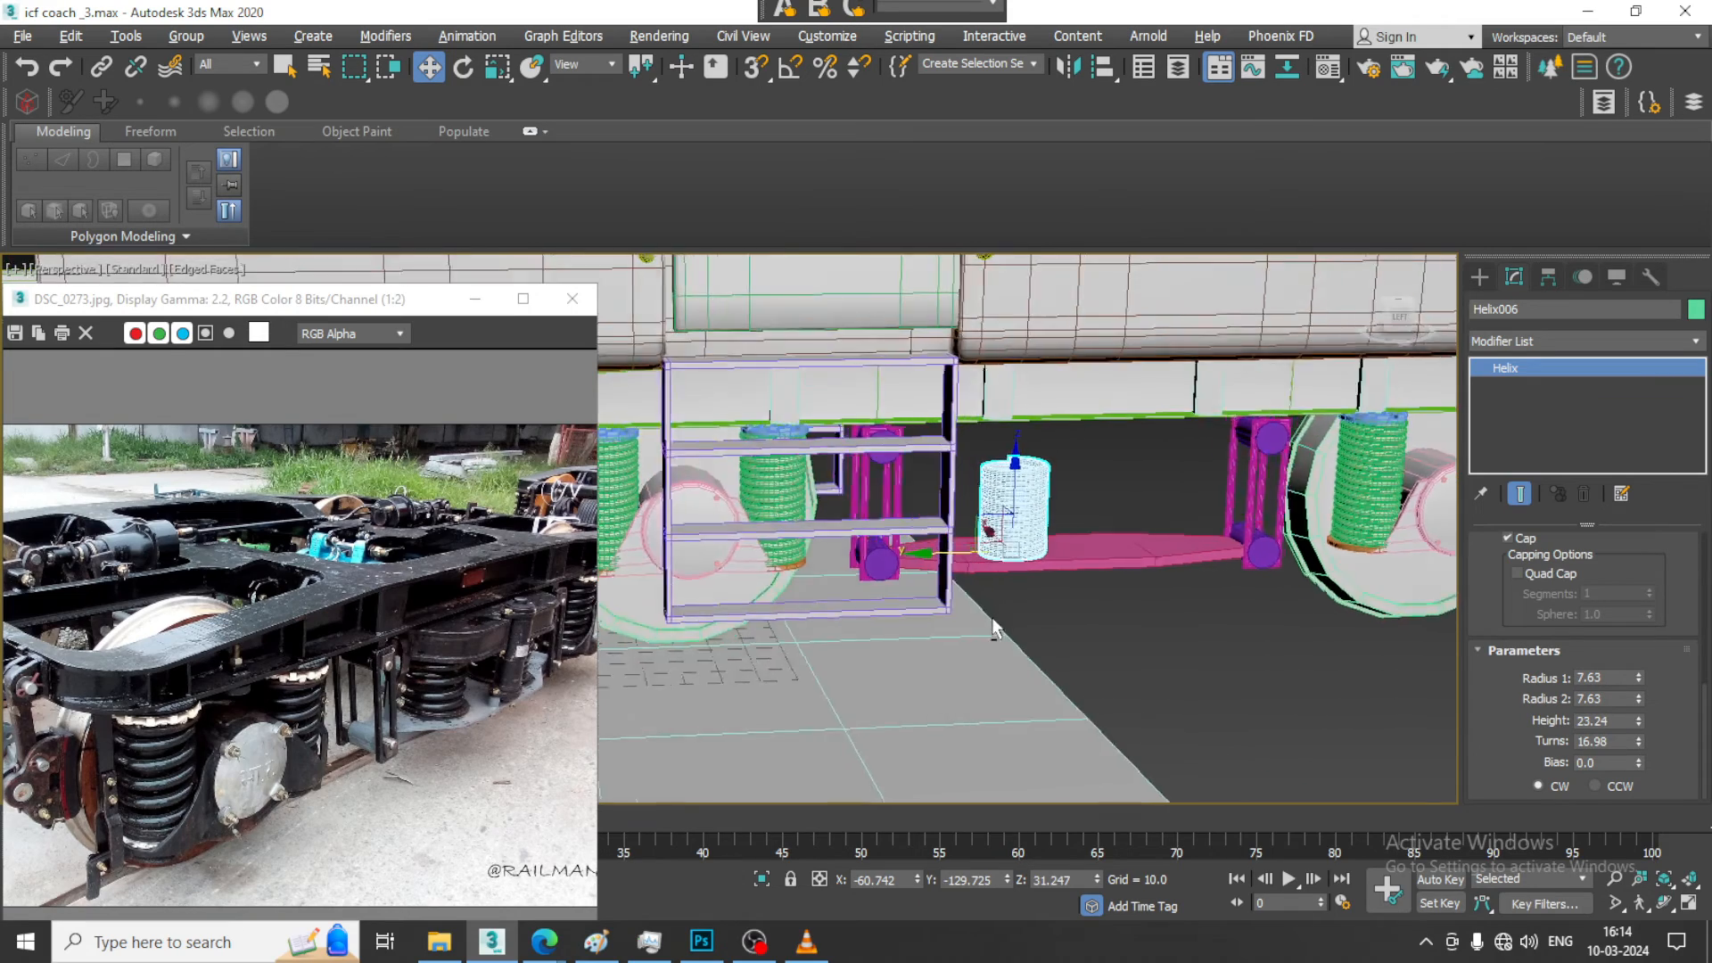
Shift the shortened spring across the plank to about X -61 and rotate it about its vertical axis
scroll(993, 629, "up", 3)
middle_click_drag(955, 528, 861, 557, "alt")
scroll(999, 454, "down", 10)
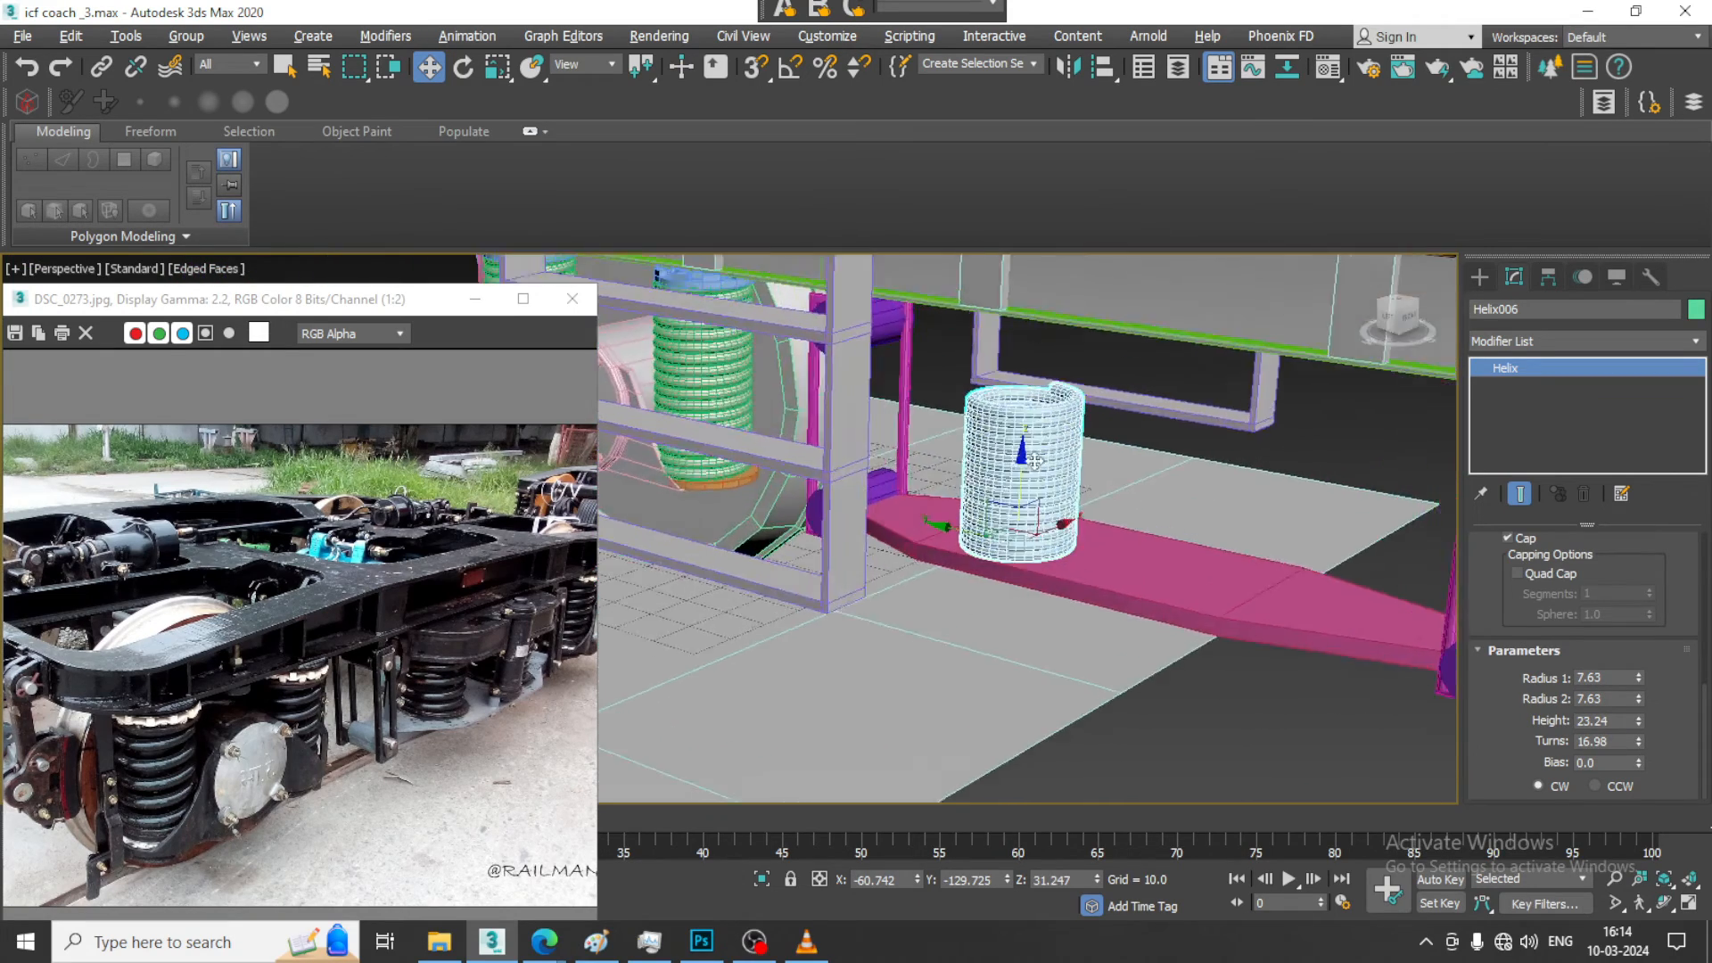
scroll(1139, 518, "up", 10)
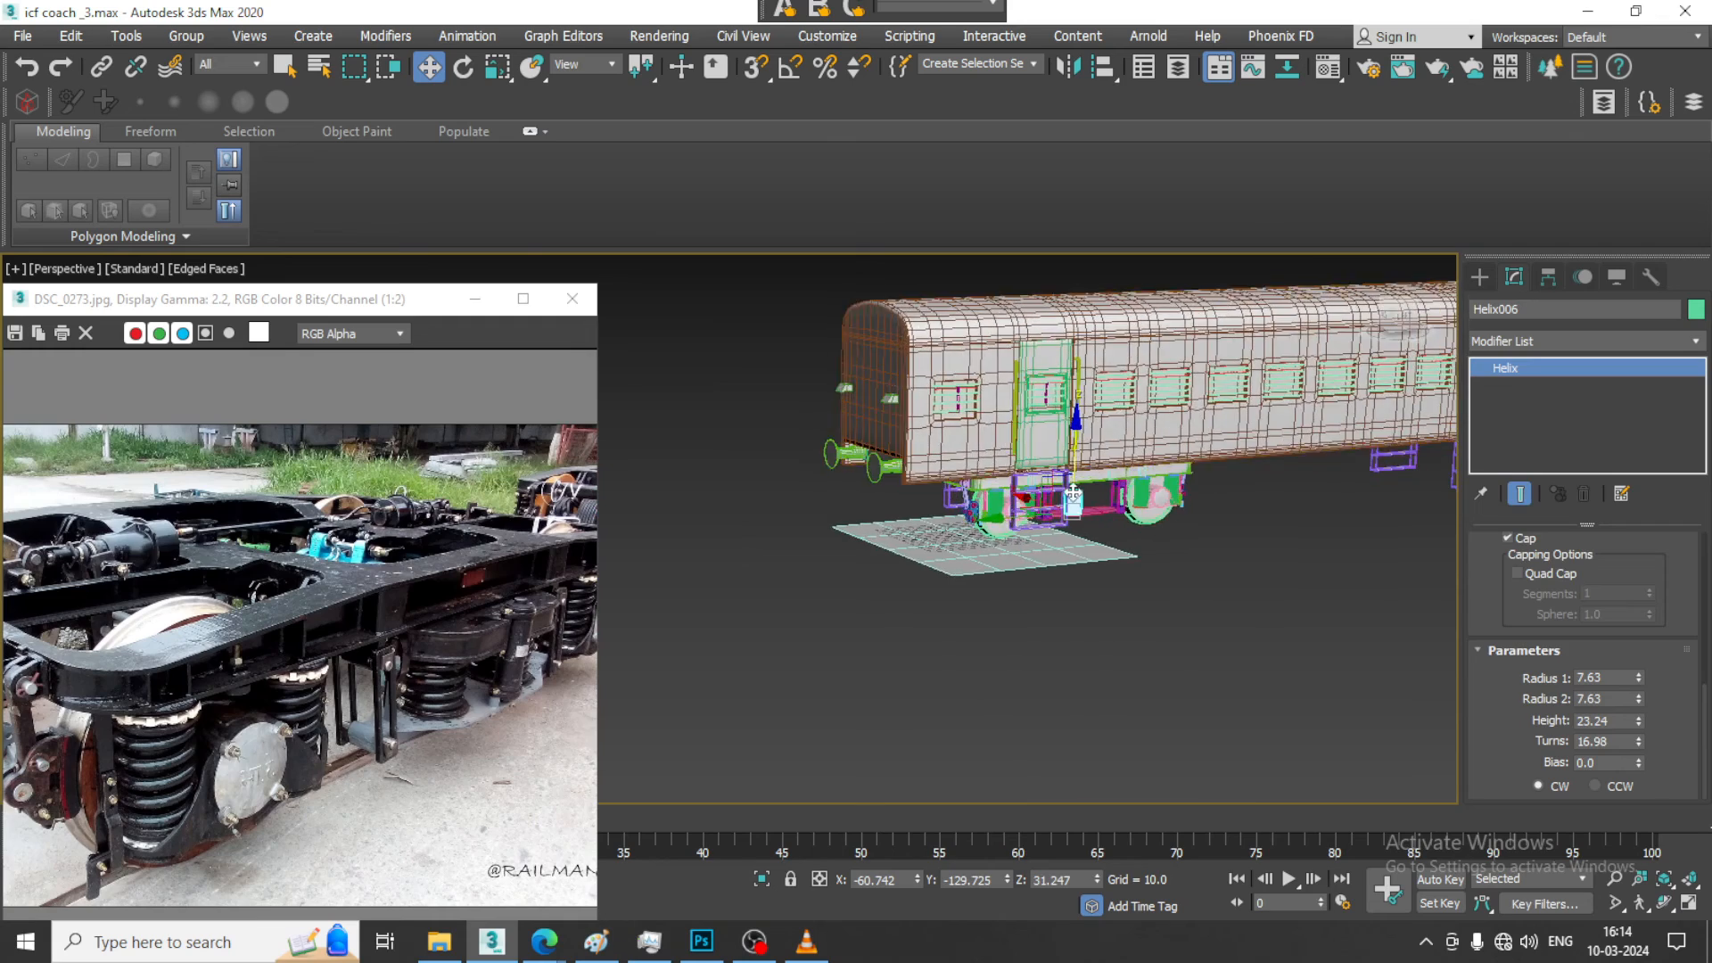
mouse_move(1094, 535)
middle_mouse_down()
mouse_move(1224, 540)
mouse_move(1064, 533)
middle_mouse_up()
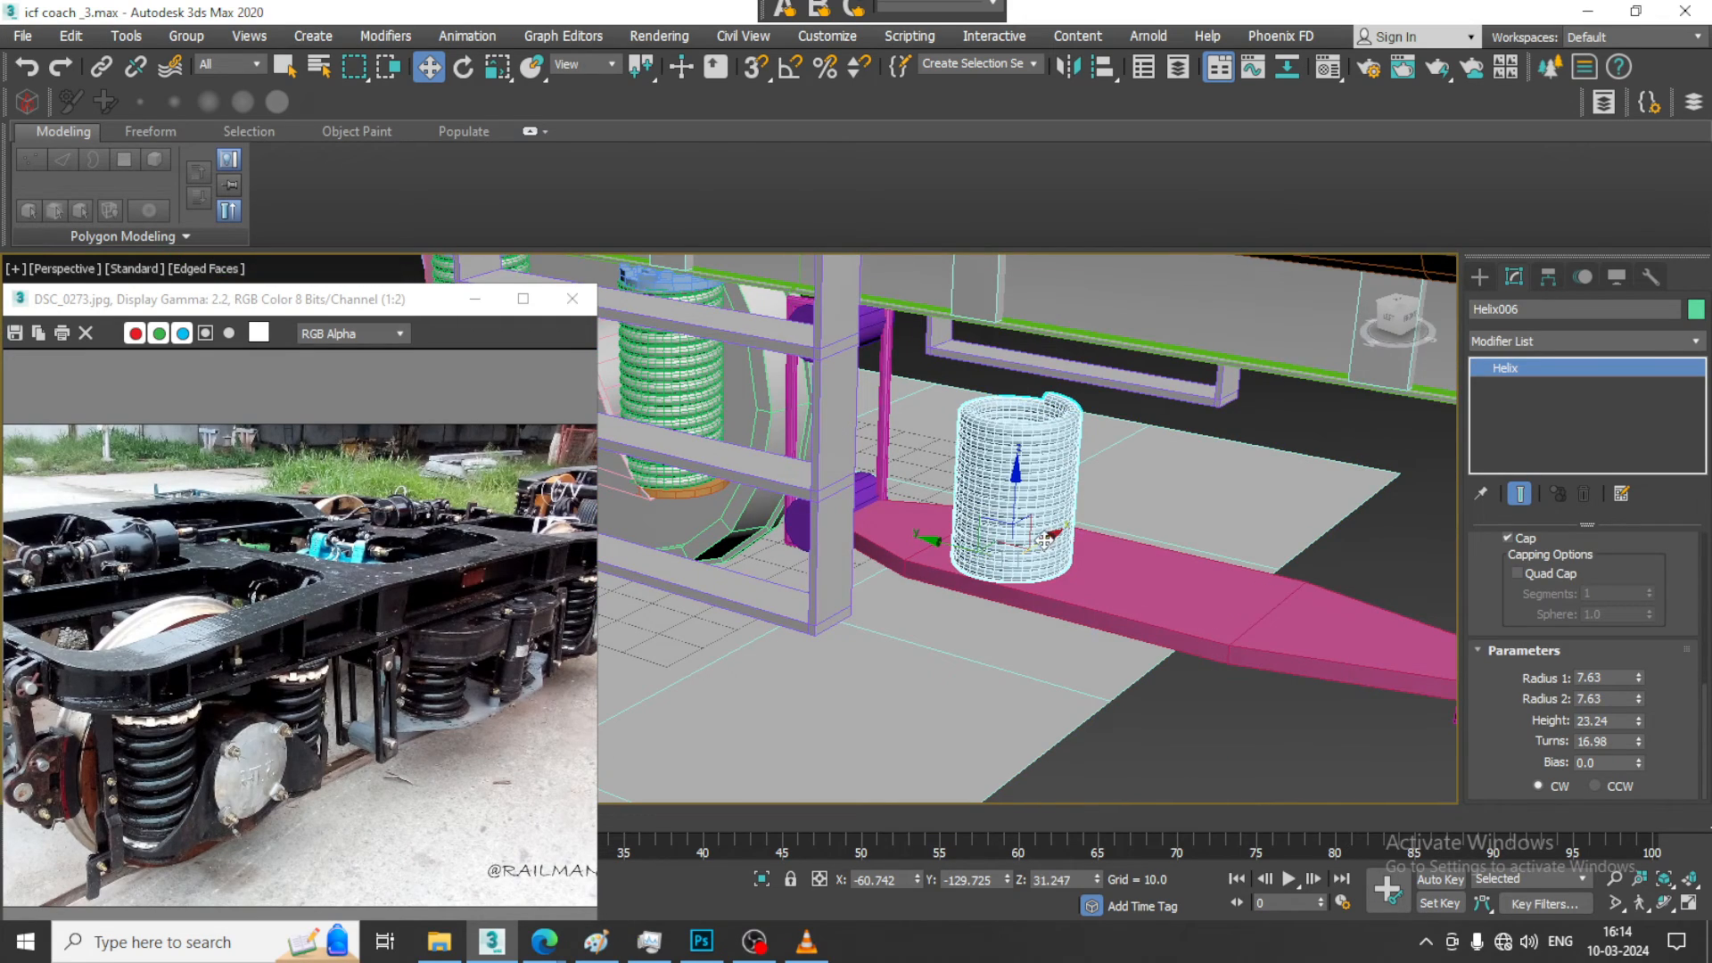
left_click_drag(1071, 540, 1058, 528)
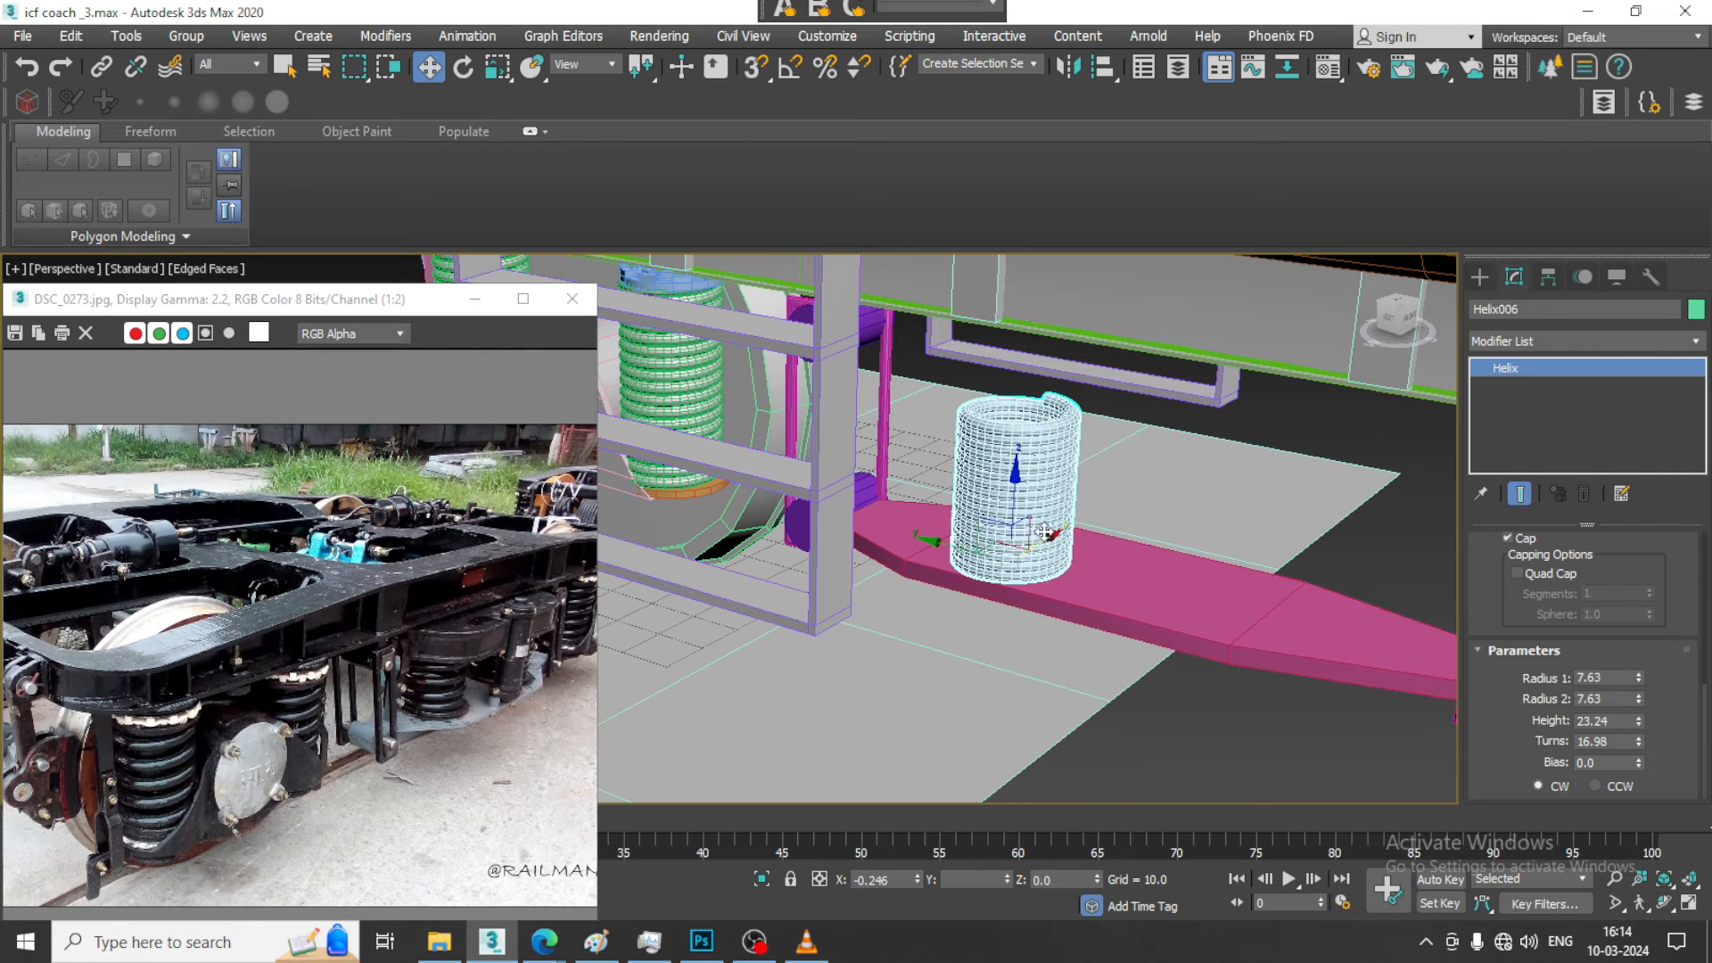
middle_click_drag(1058, 528, 1051, 514, "alt")
key("e")
left_click_drag(932, 584, 1122, 558)
key("w")
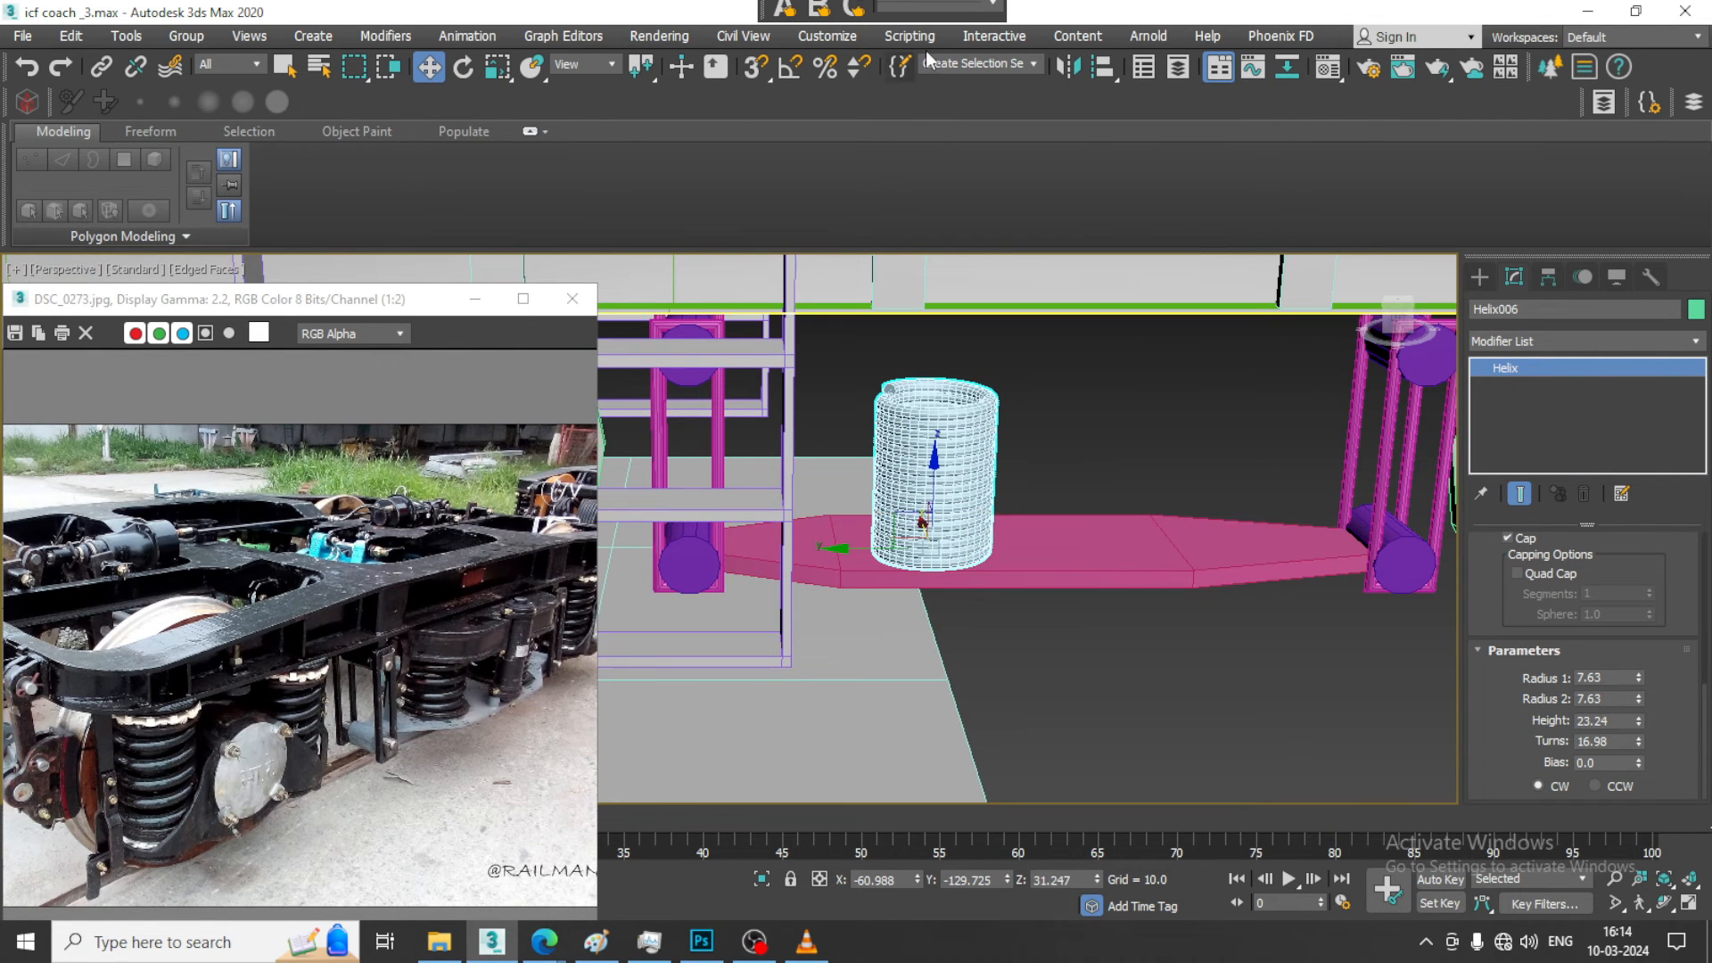
Mirror the shortened spring as a copy about the Y axis and move the copy about 39.4 units along the plank
left_click(1069, 69)
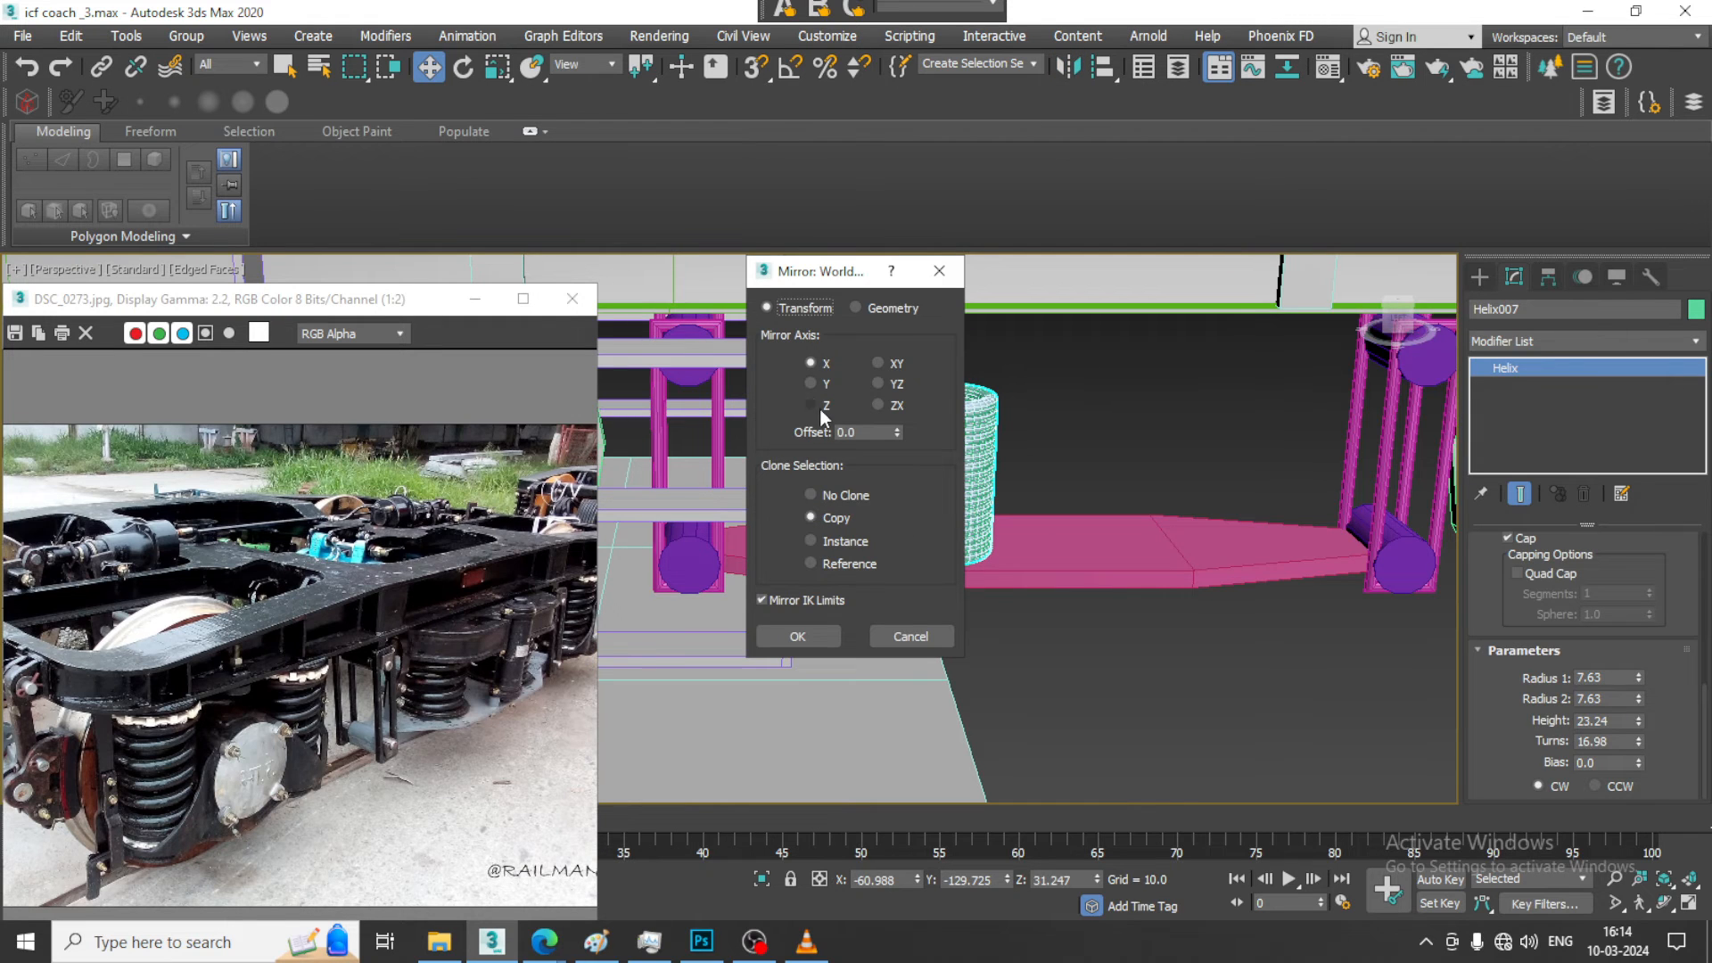
left_click(812, 383)
left_click(797, 637)
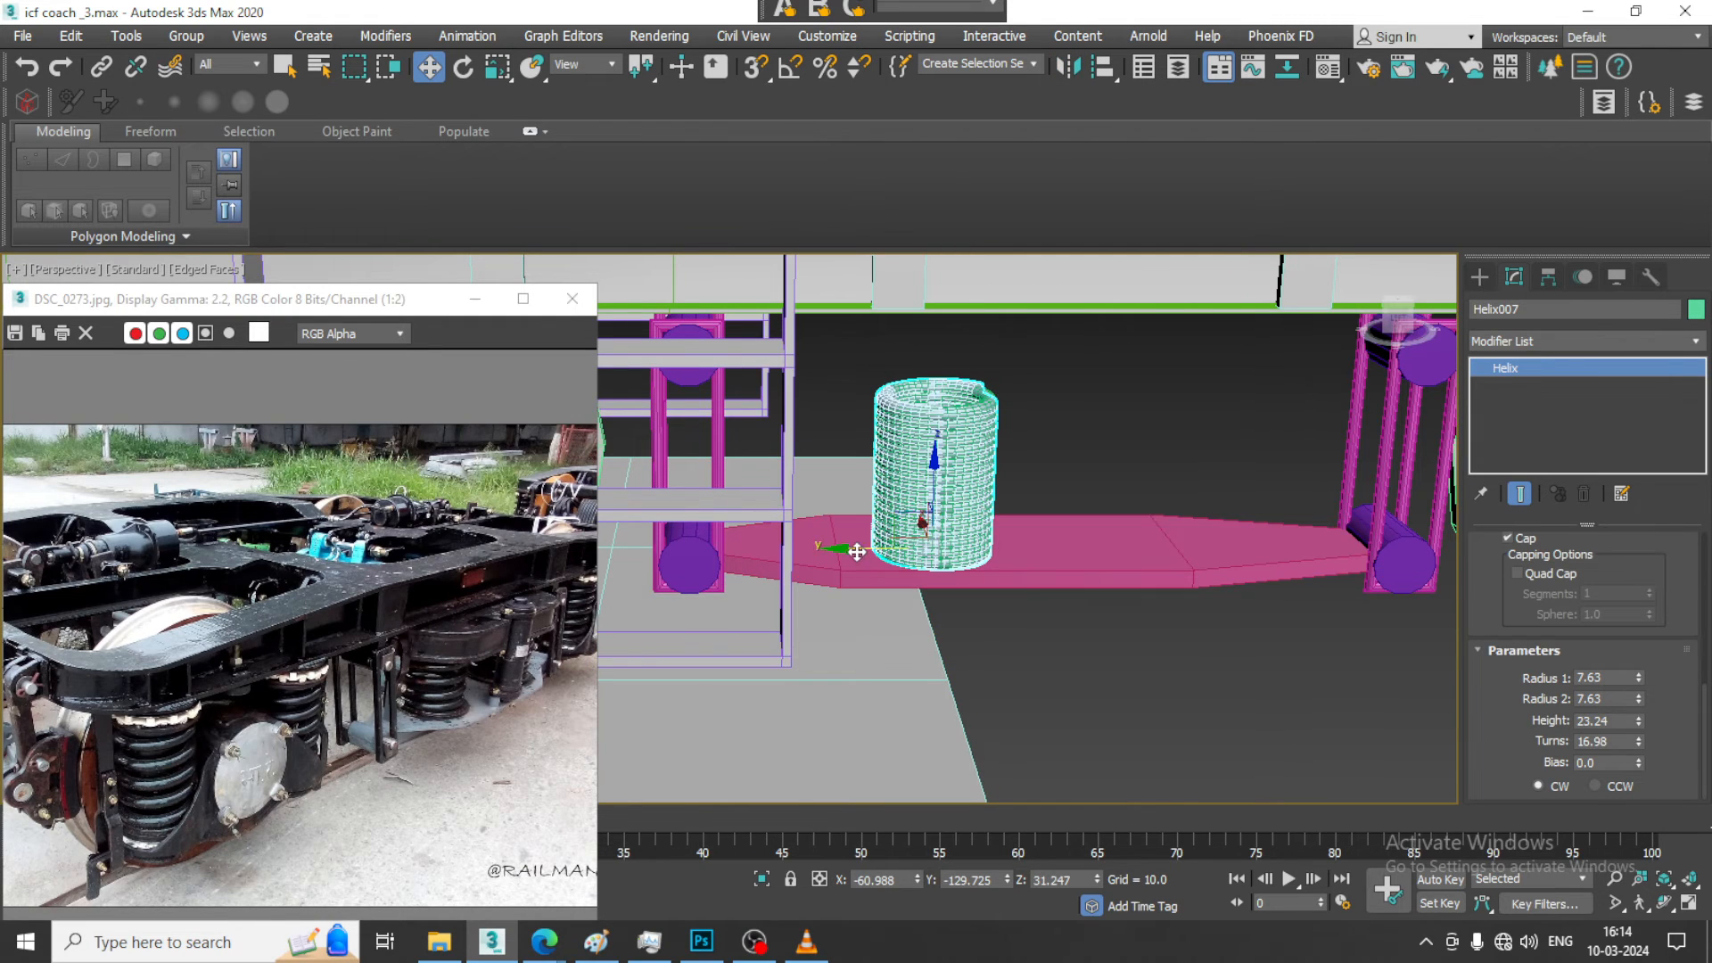
left_click_drag(852, 546, 1116, 545)
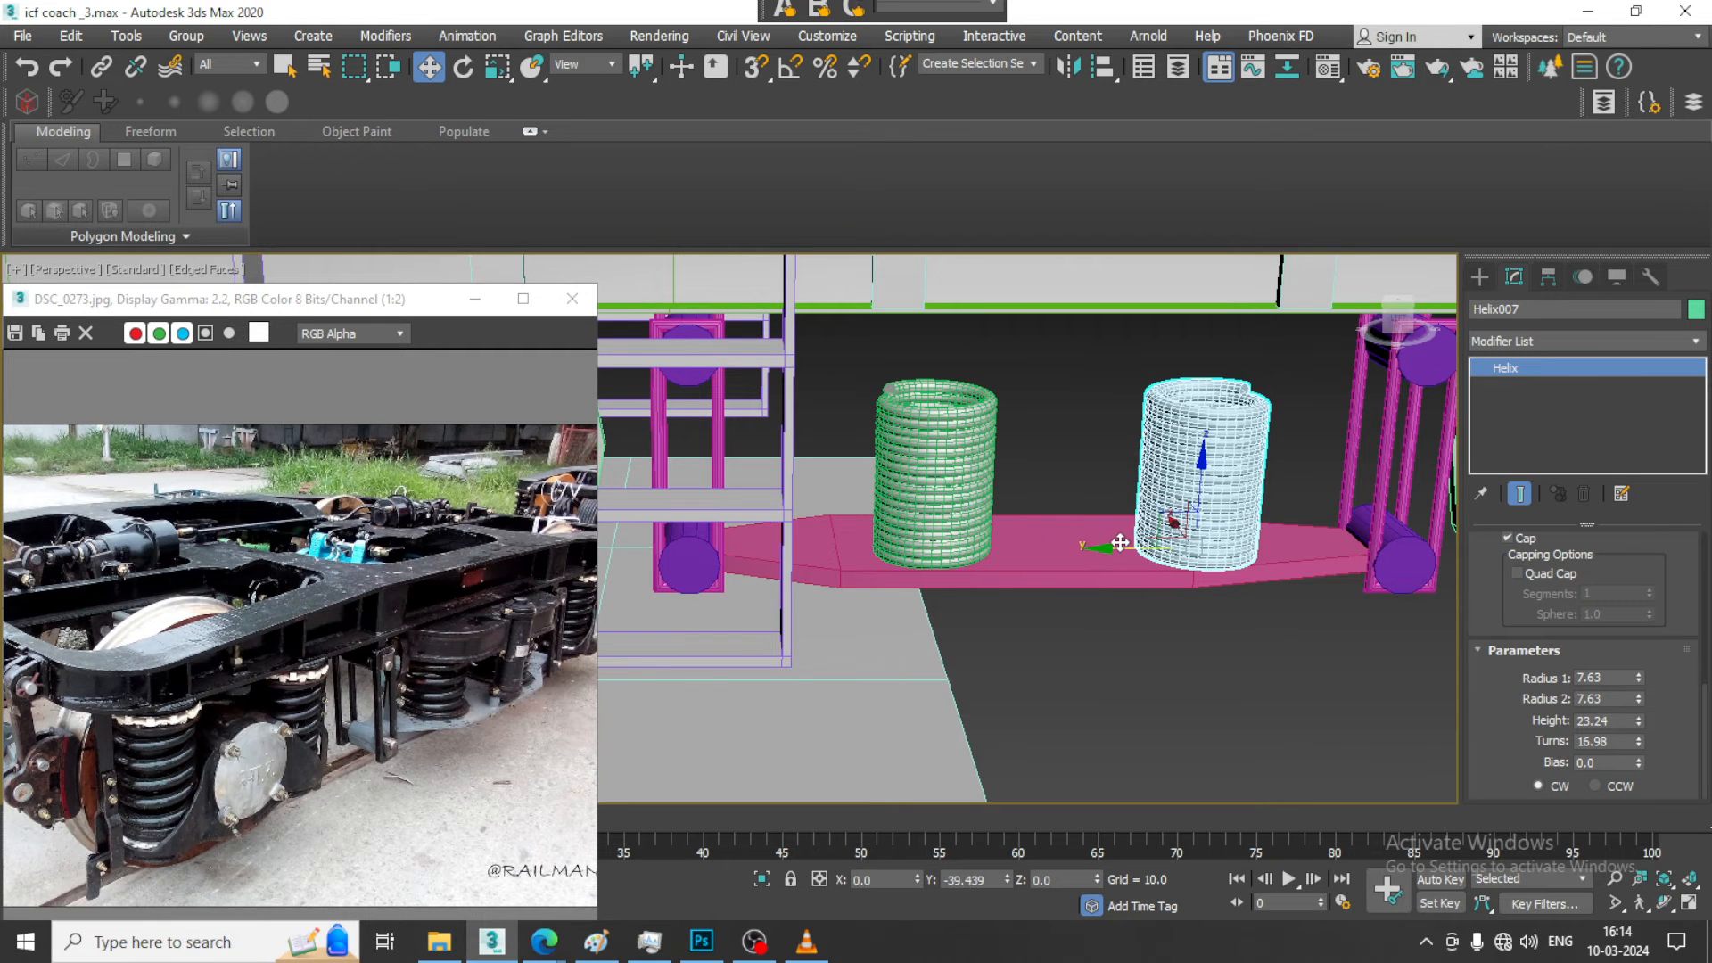
Add the first spring to the selection and shift both plank springs together slightly inward across the plank along X
middle_click_drag(1117, 544, 1070, 513, "alt")
left_click(1071, 513, "ctrl")
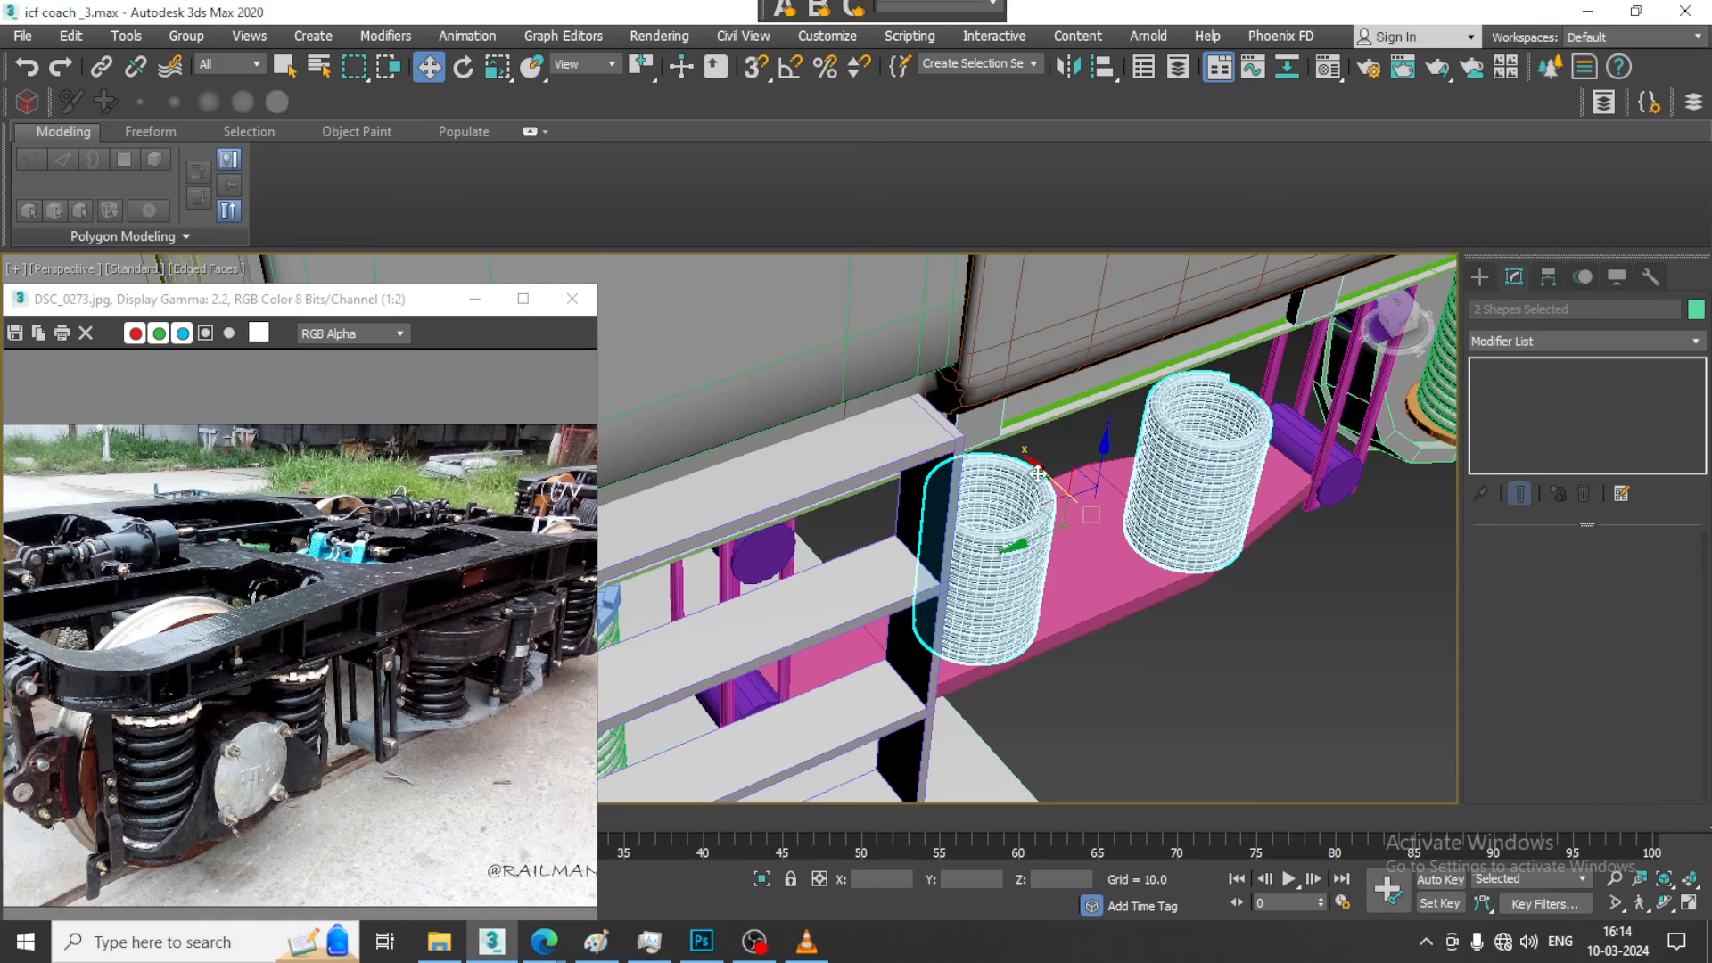
left_click_drag(1039, 473, 1009, 460)
middle_click_drag(1165, 462, 1130, 399, "alt")
scroll(1130, 403, "down", 10)
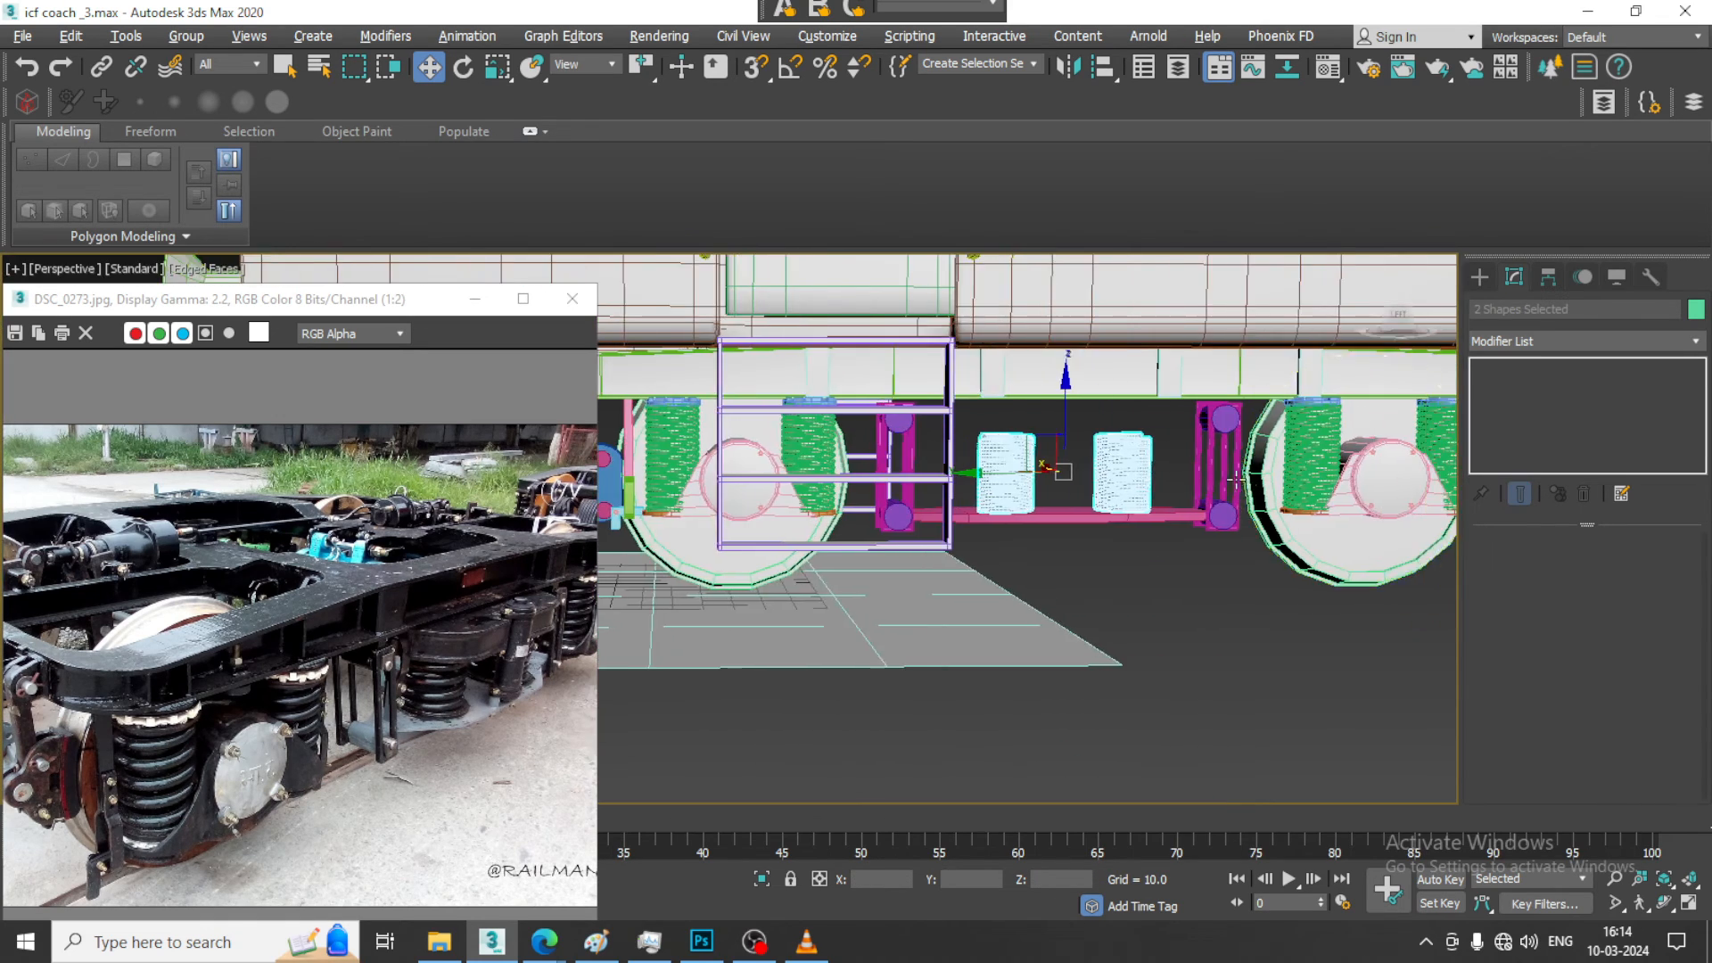
middle_click_drag(1220, 510, 813, 456, "alt")
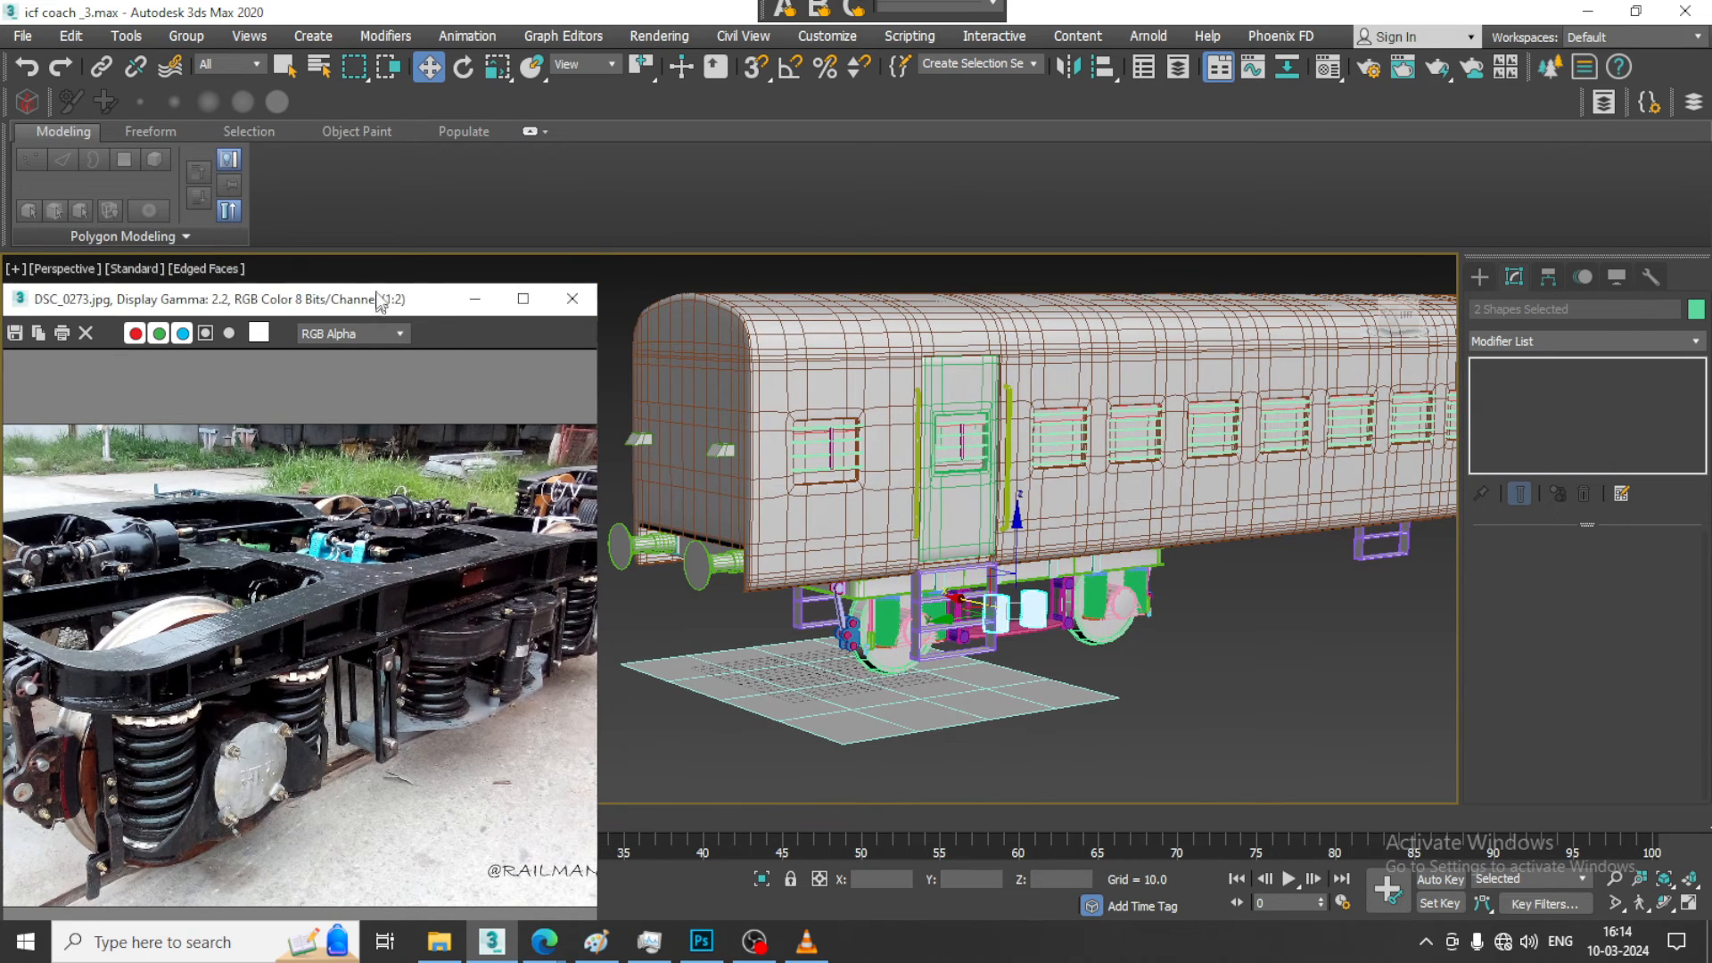
Collapse the modeling ribbon, then move and shrink the reference photo window so the coach is unobstructed
left_click_drag(419, 299, 472, 309)
double_click(69, 126)
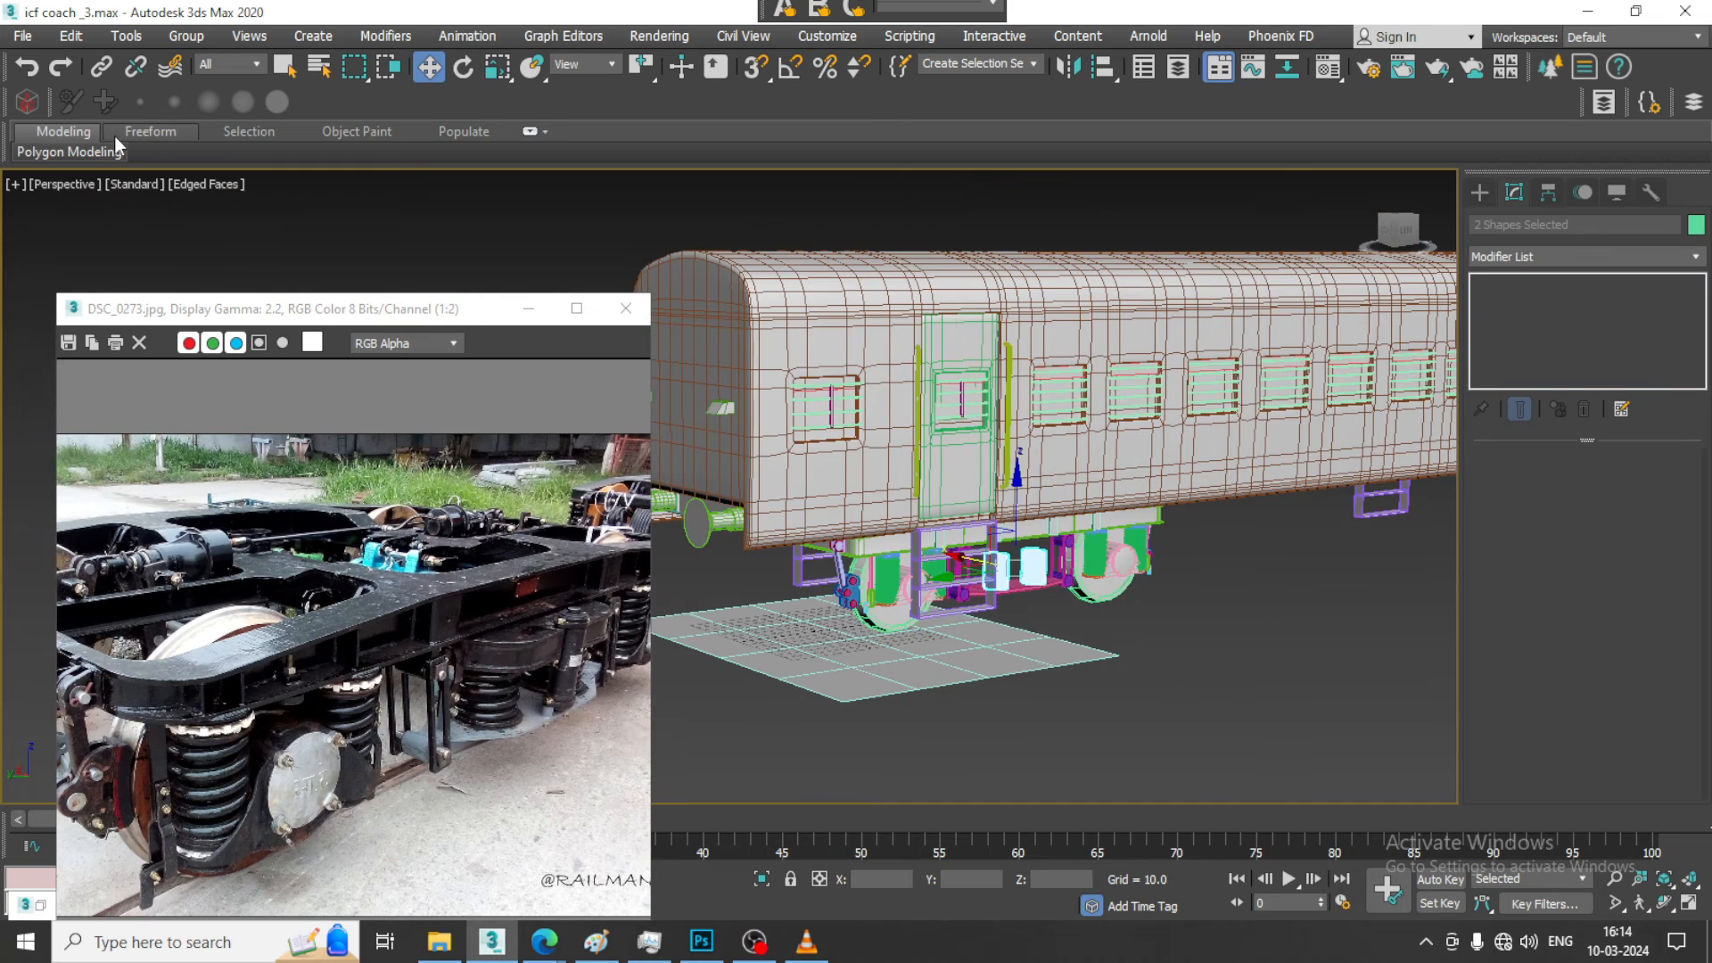
left_click_drag(308, 309, 260, 72)
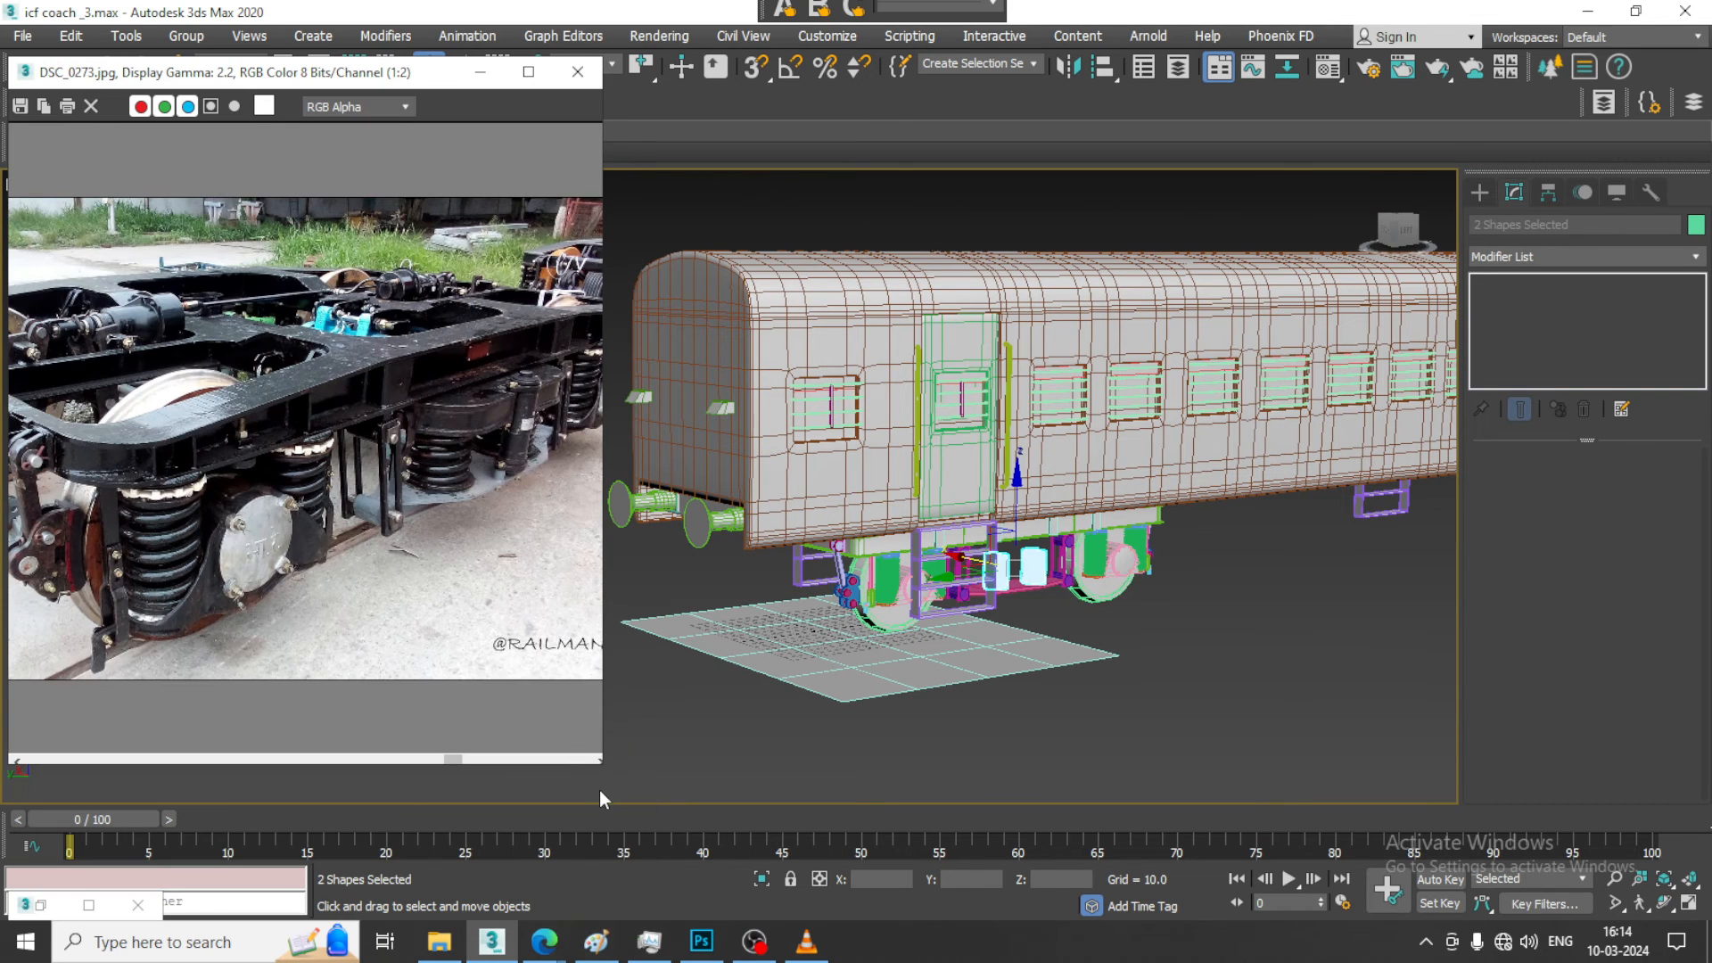
left_click_drag(602, 766, 526, 571)
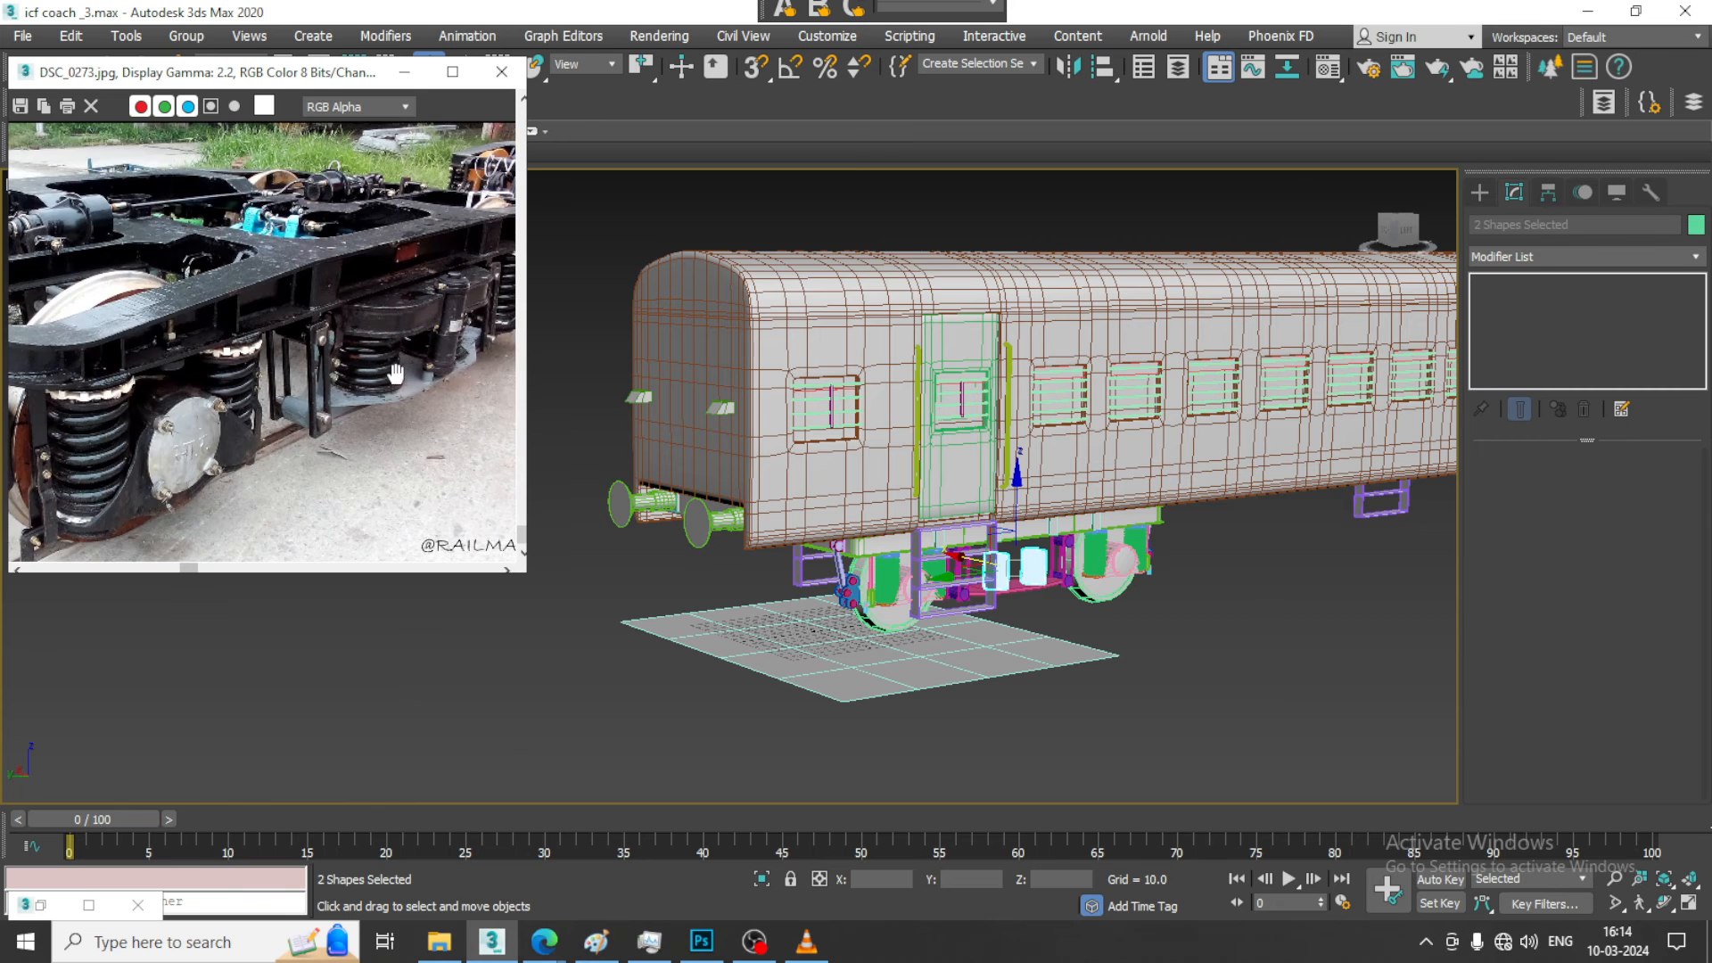
middle_click_drag(396, 374, 528, 380)
Deselect the springs to view the coach shaded without edged faces, and shrink the reference photo window further
left_click(1134, 604)
scroll(1134, 606, "up", 3)
middle_click_drag(999, 535, 1077, 524, "alt")
left_click(1312, 592)
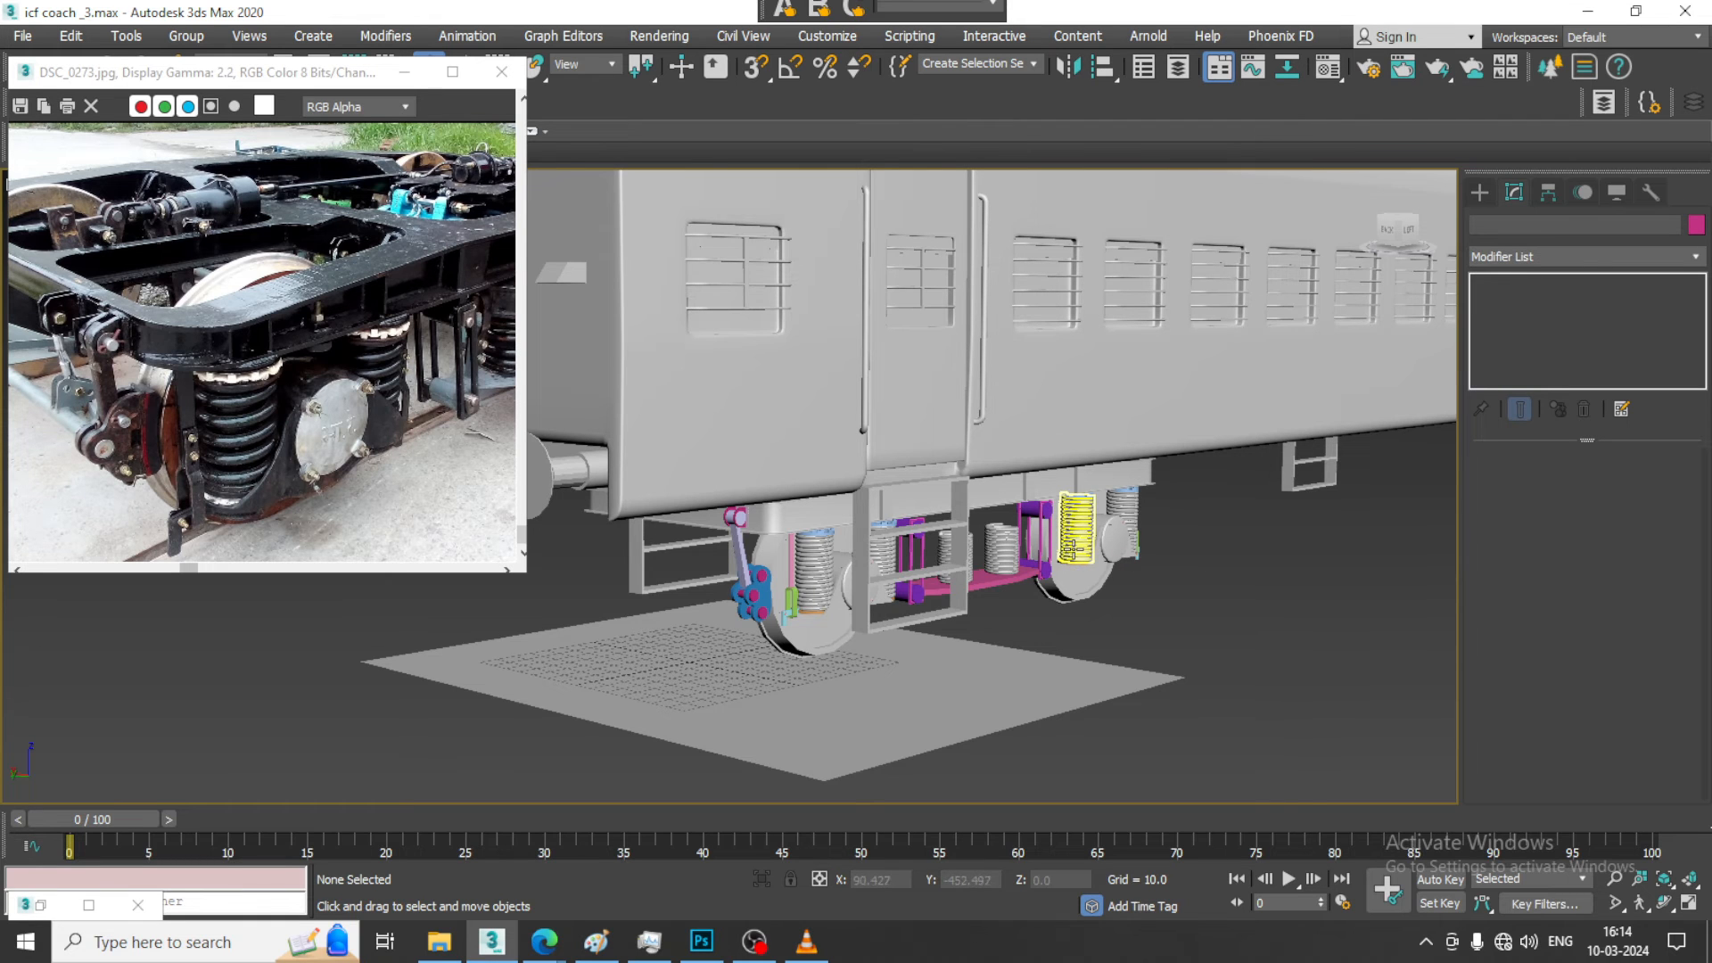
middle_click_drag(1142, 536, 1179, 606)
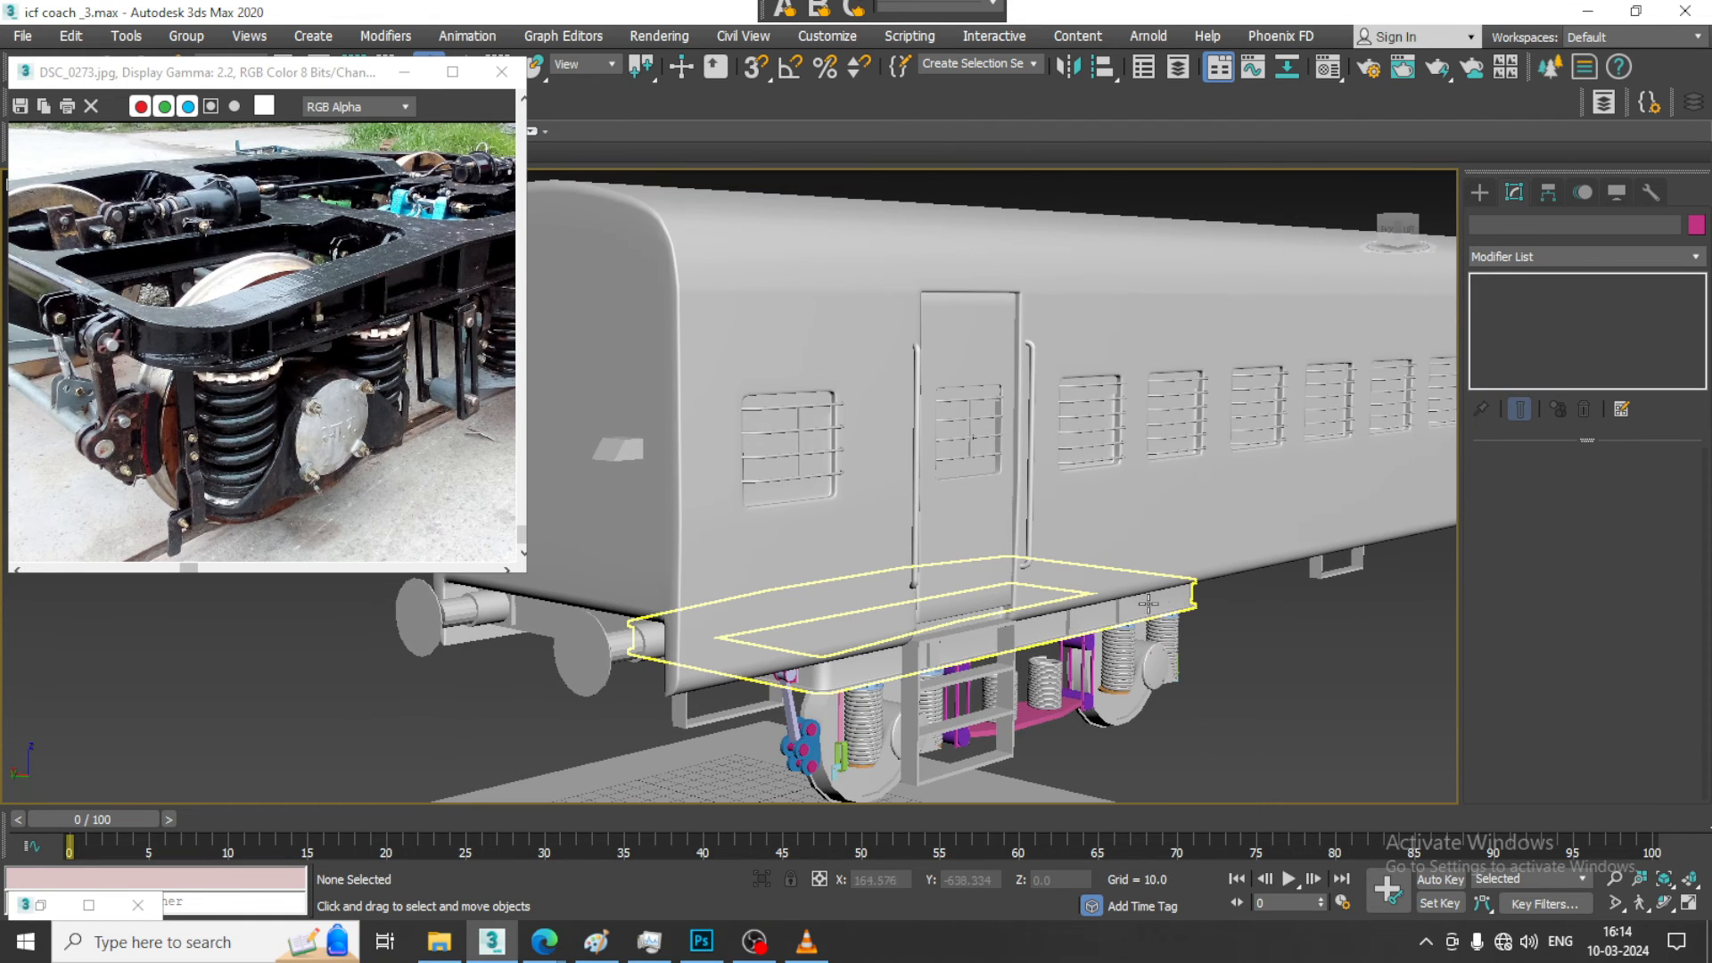
scroll(246, 444, "down", 1)
scroll(281, 447, "up", 1)
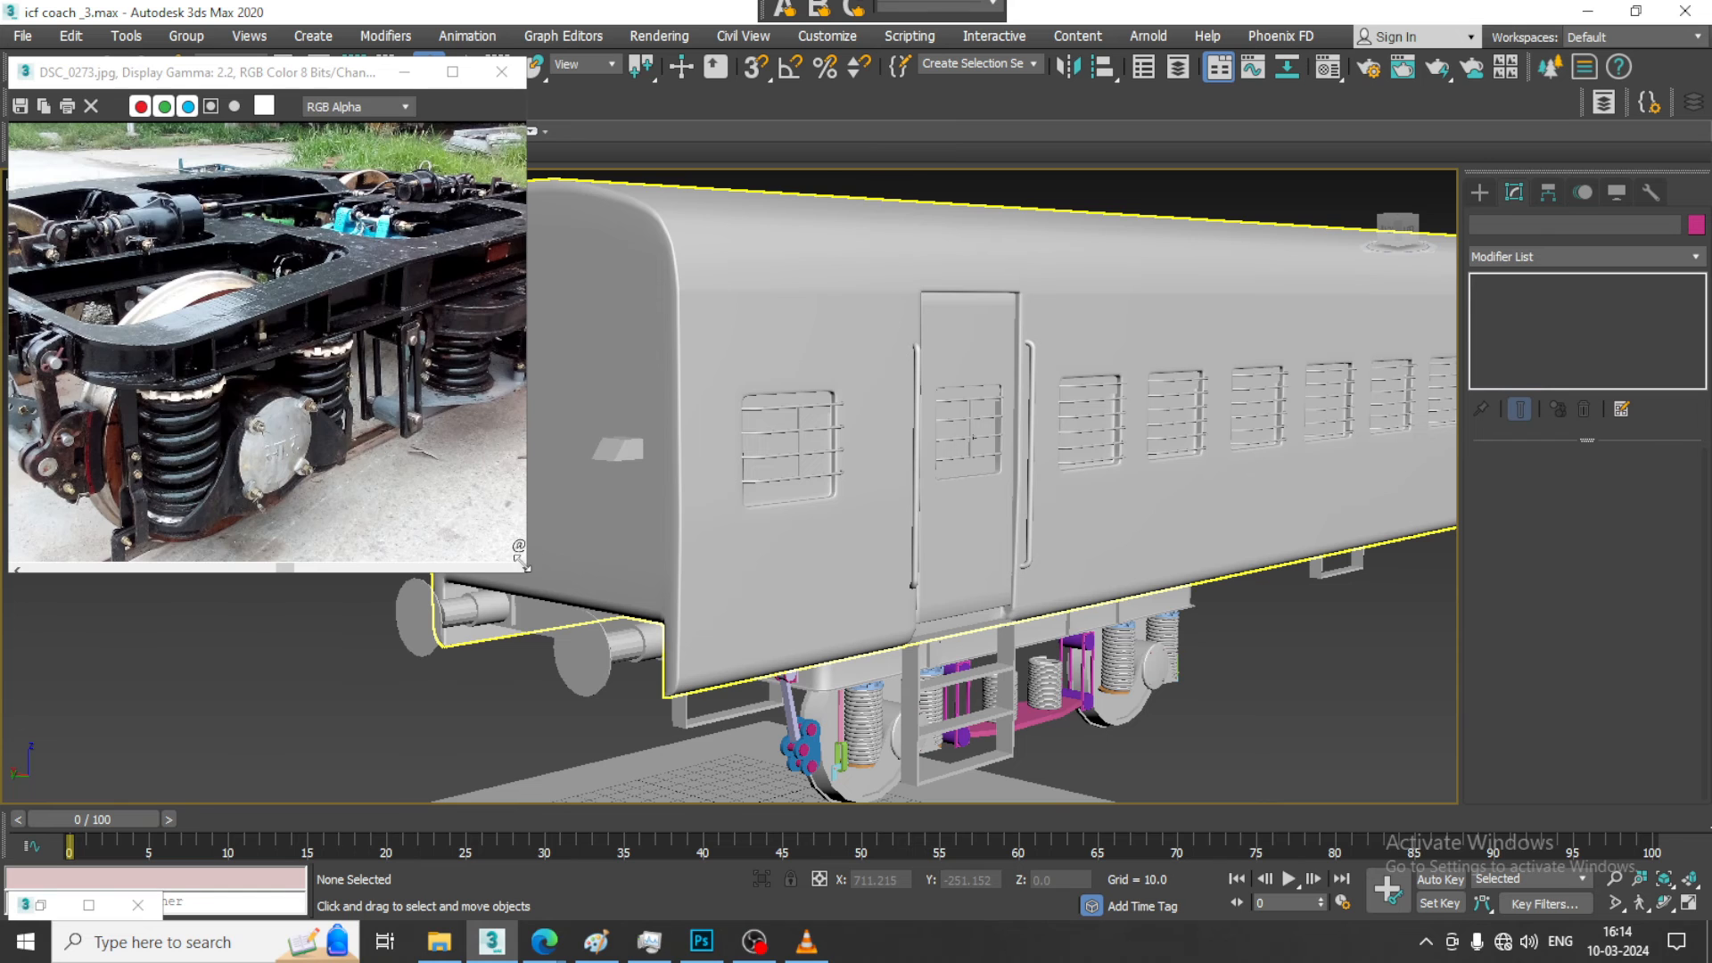
left_click_drag(529, 577, 497, 526)
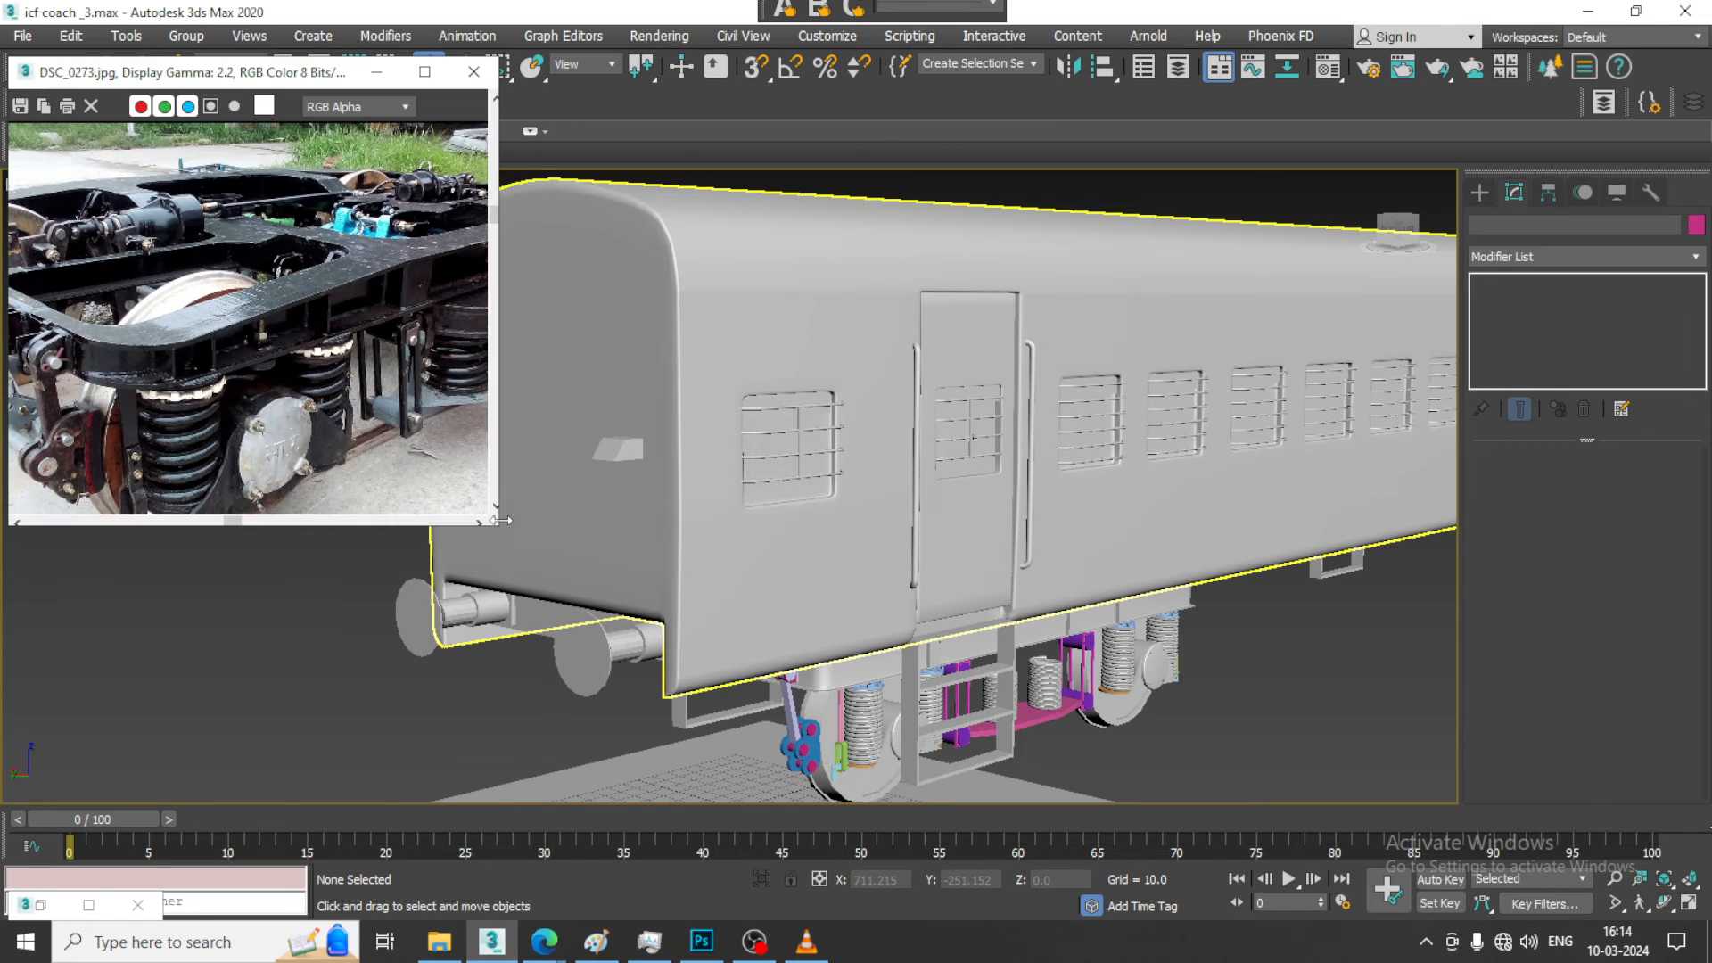
left_click_drag(283, 67, 290, 41)
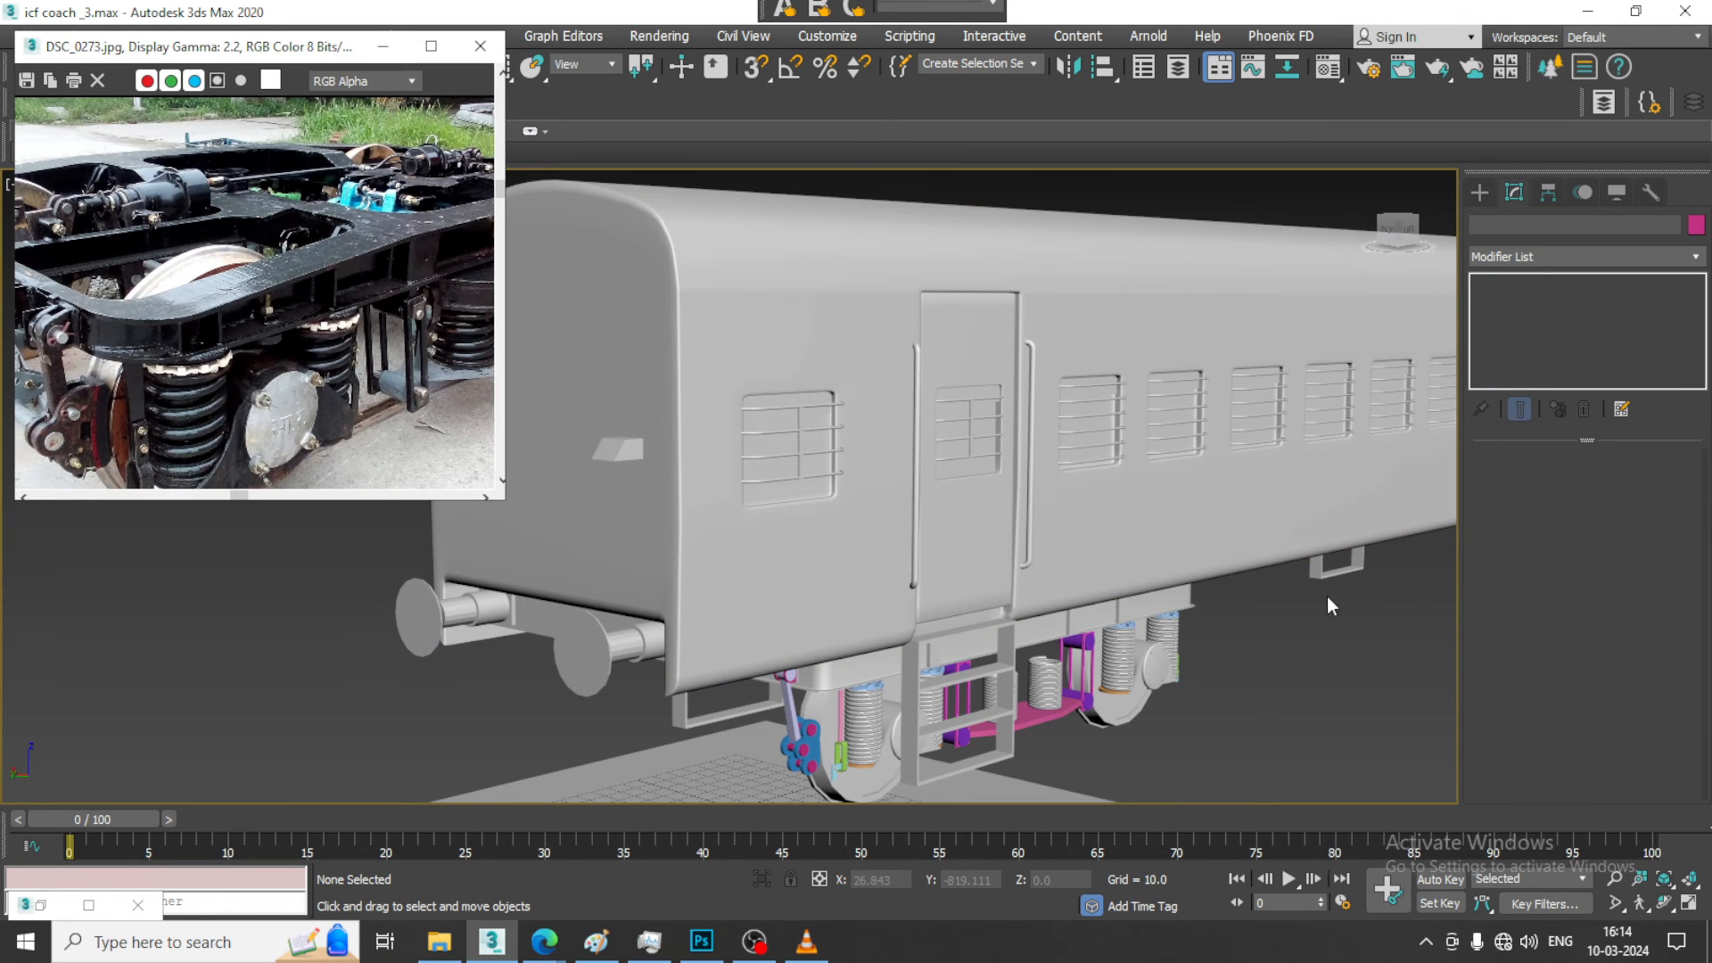
Move the bogie frame's vertices on the side without wheels slightly inward, to about X 59.9
middle_click_drag(1082, 497, 1123, 498)
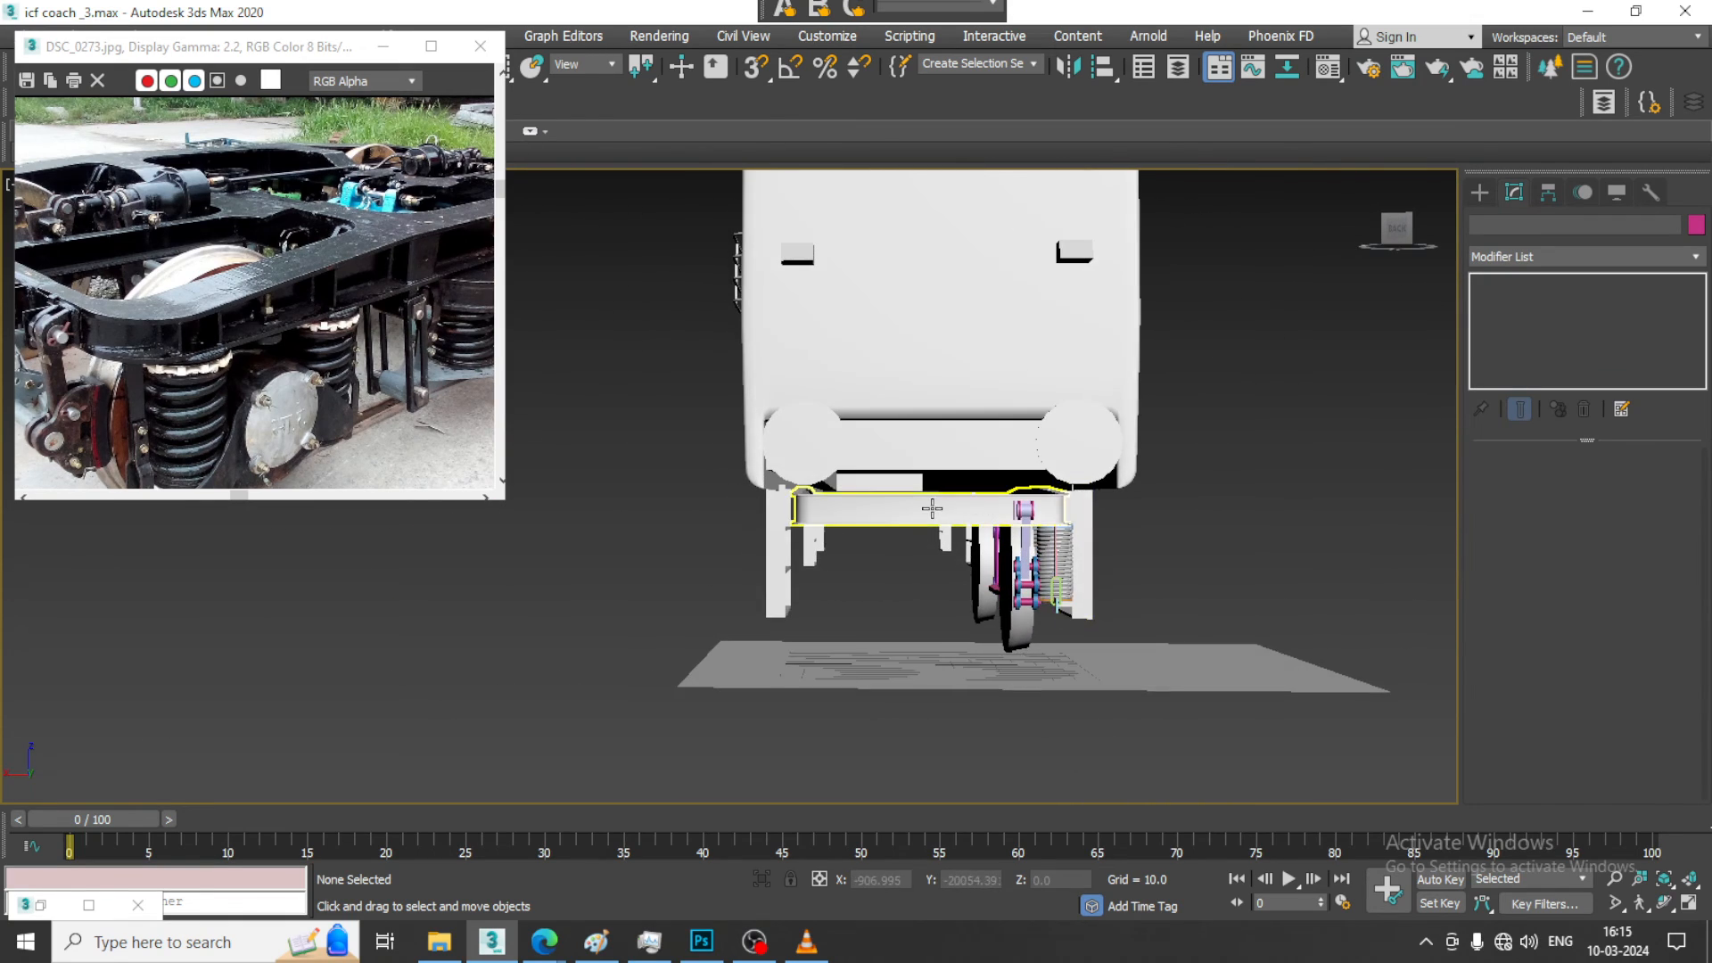
left_click(928, 506)
key("1")
key("q")
left_click_drag(895, 370, 906, 356)
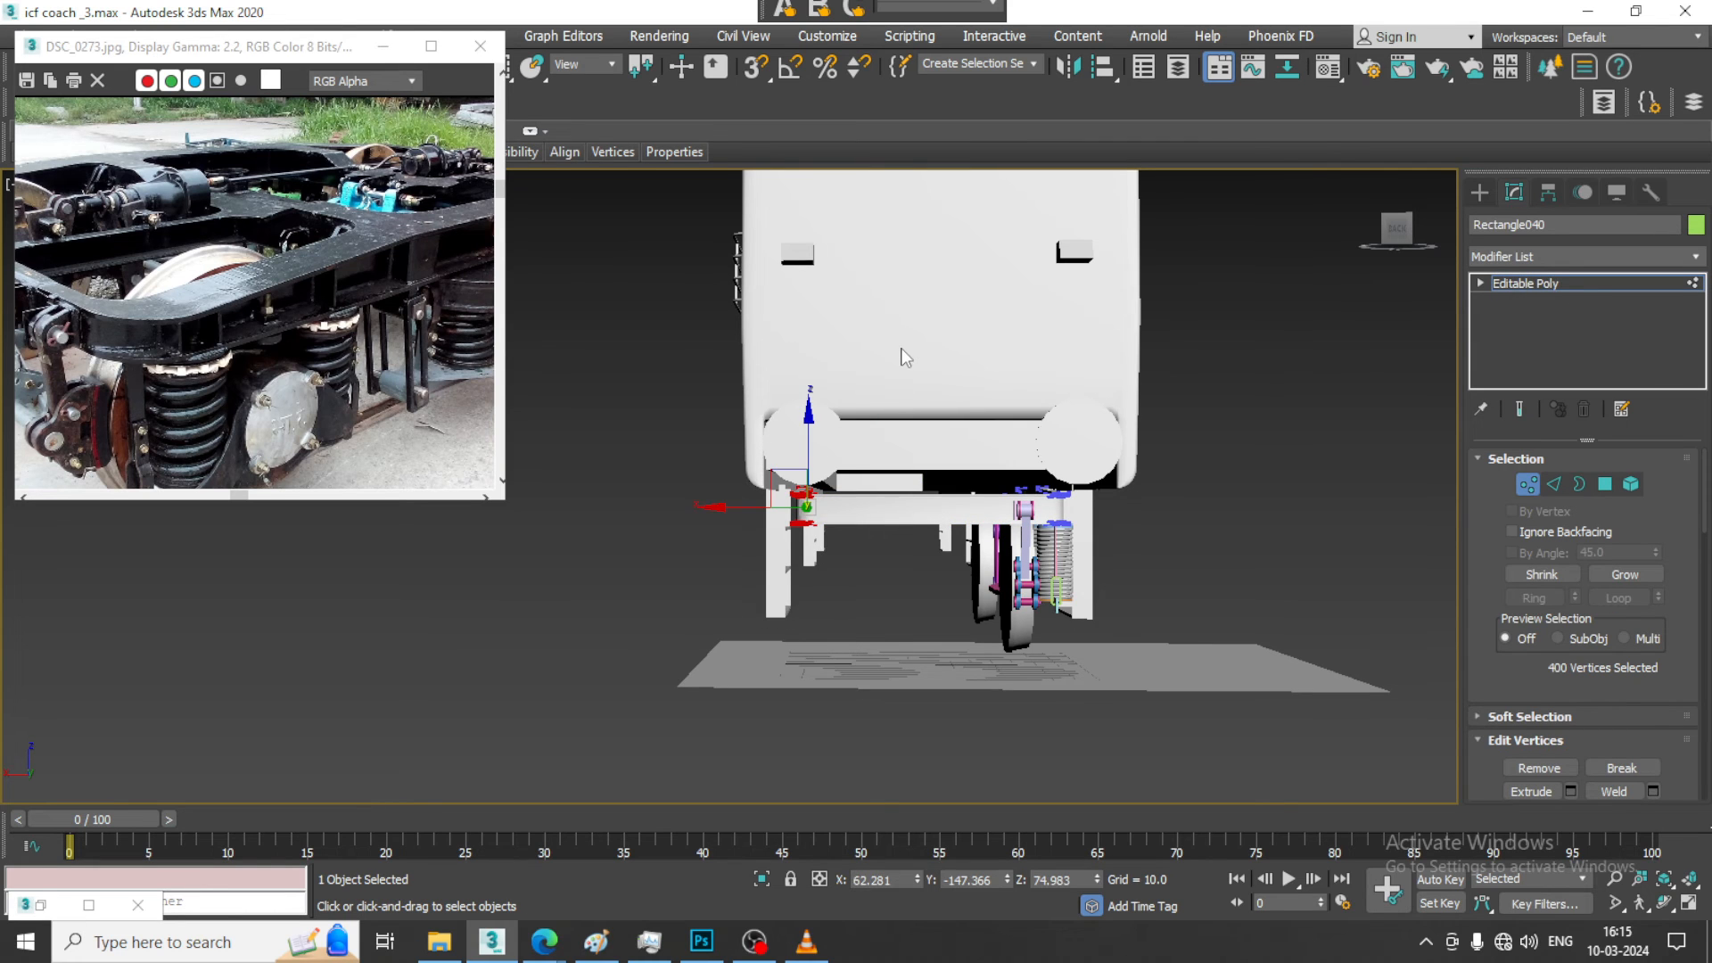
key("F3")
left_click_drag(757, 509, 764, 509)
middle_click_drag(863, 512, 898, 517, "alt")
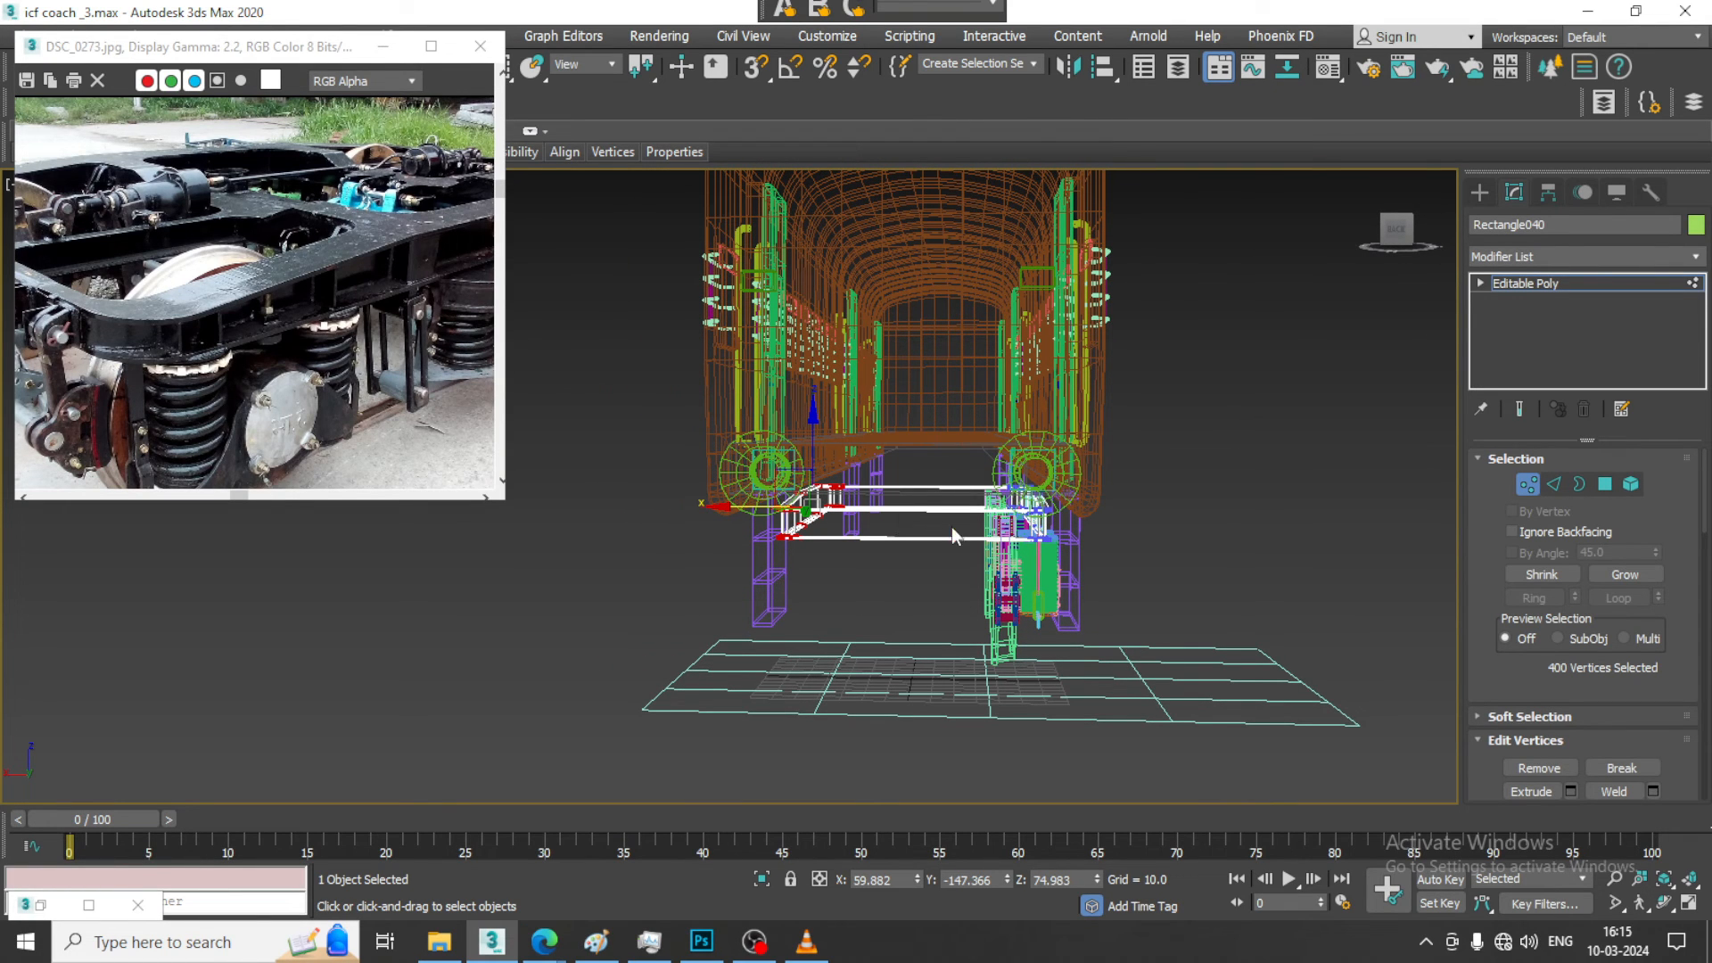
scroll(163, 349, "down", 3)
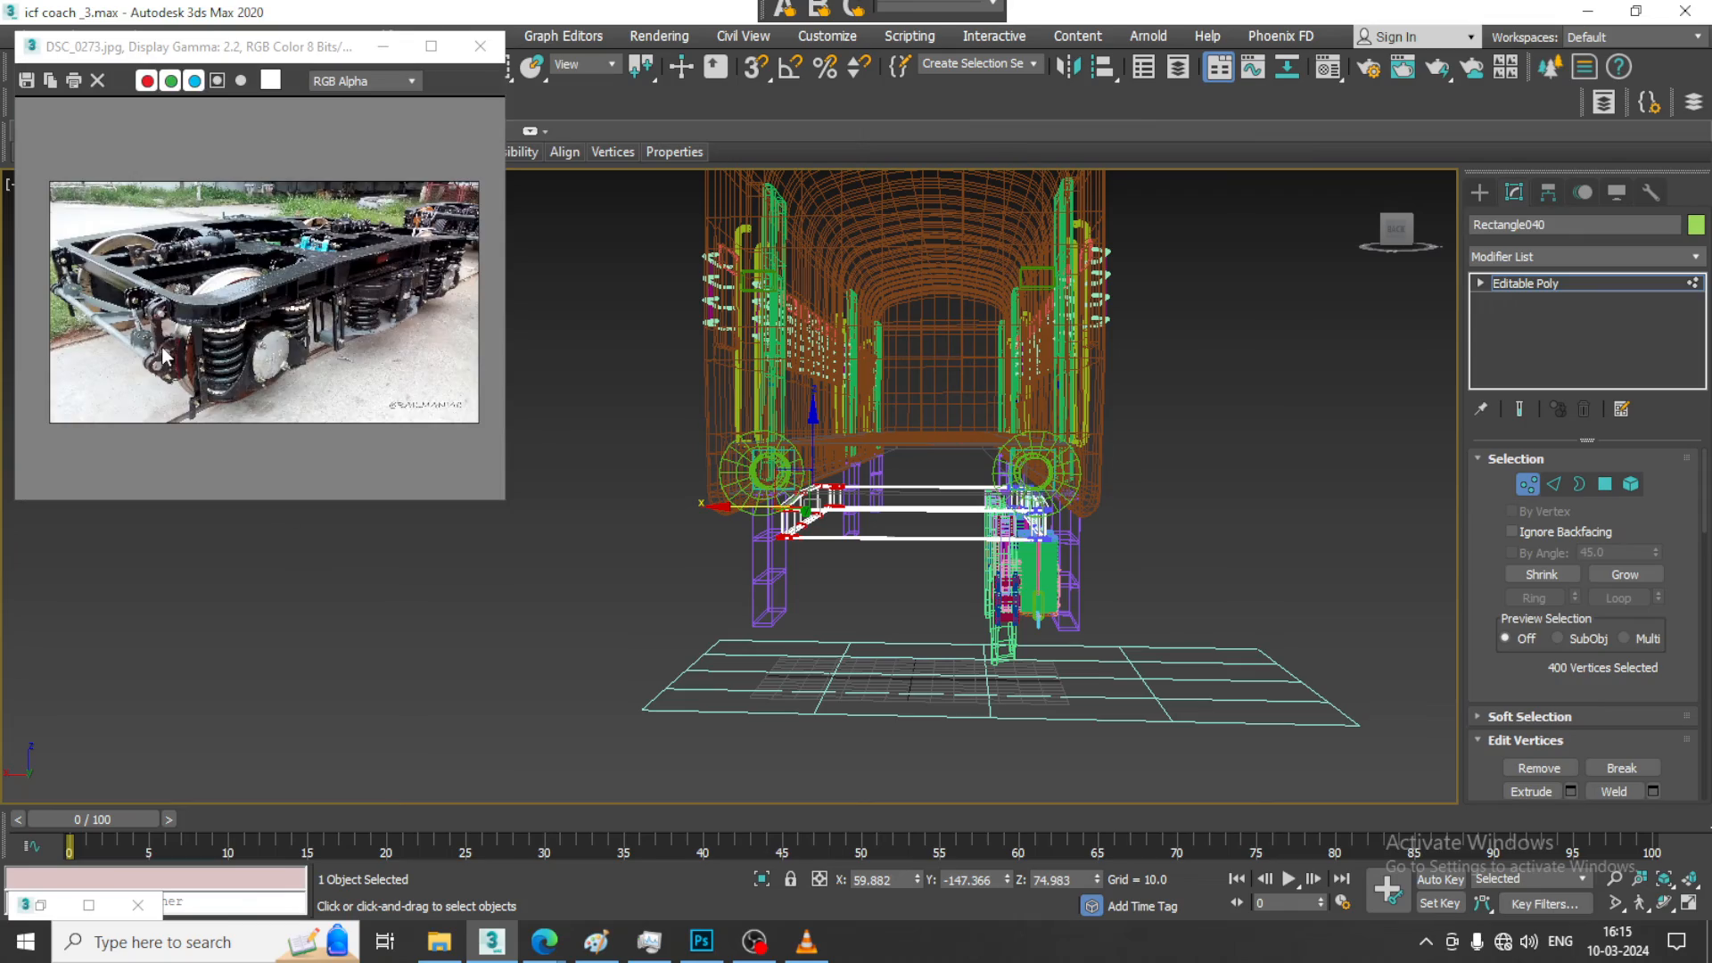
scroll(170, 325, "up", 3)
middle_click_drag(944, 430, 1196, 489, "alt")
left_click(1541, 283)
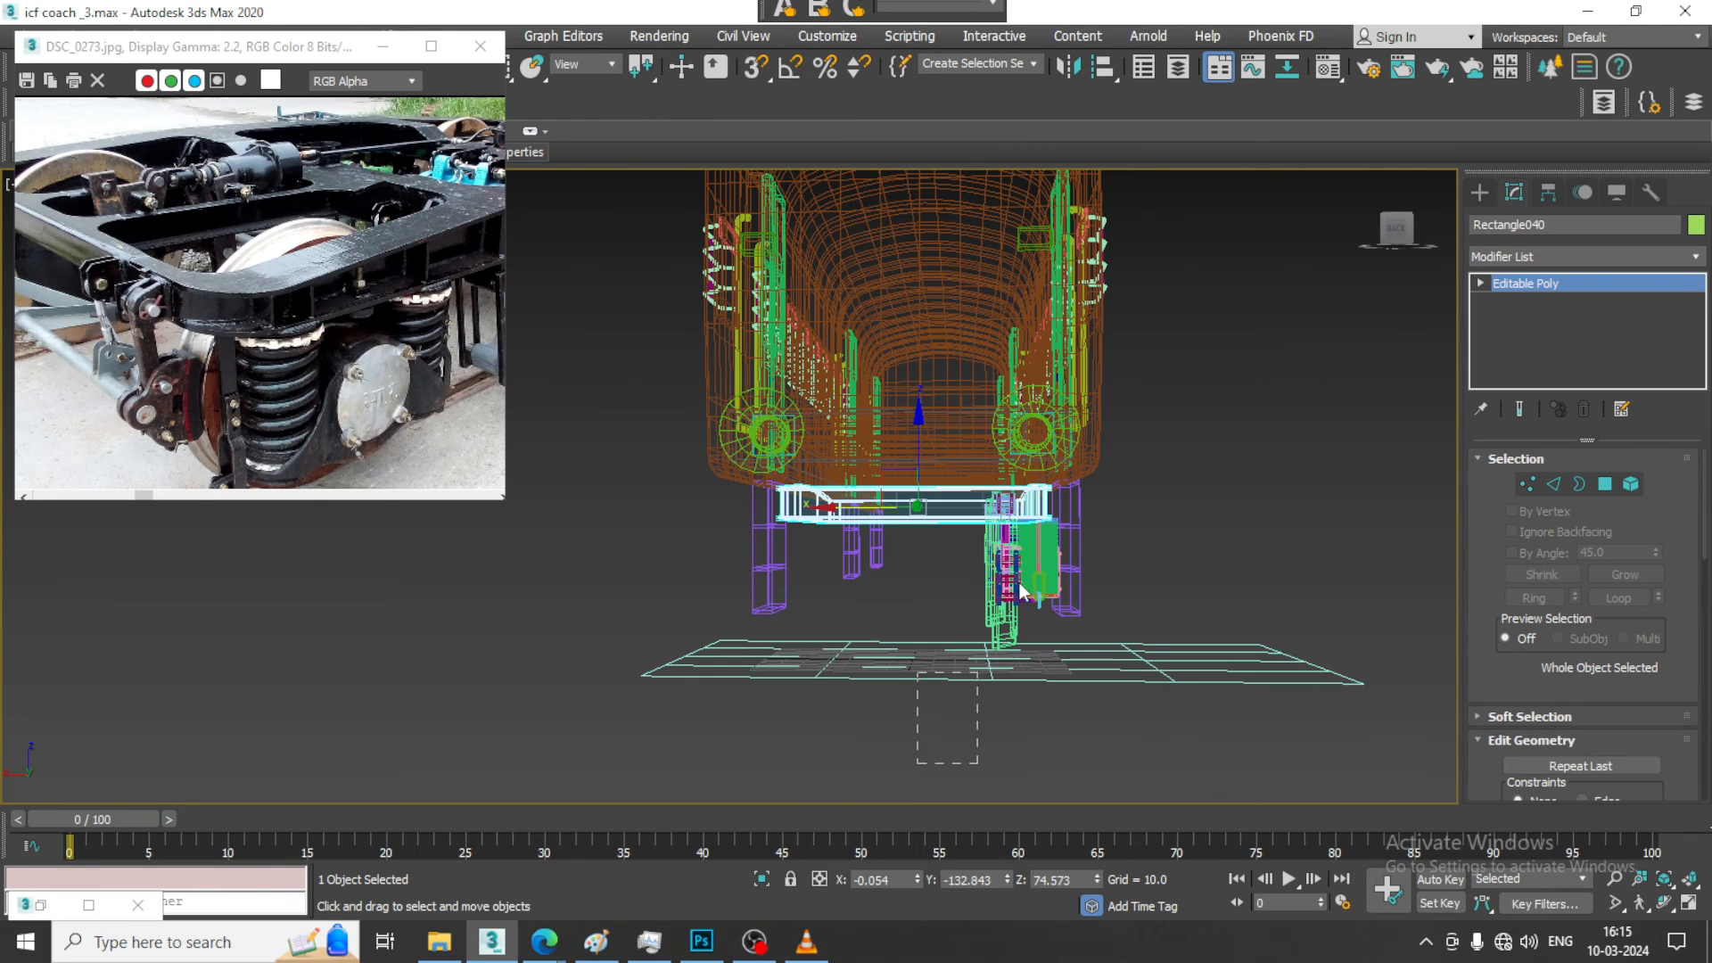
Select the complete wheel, spring, hanger and plank assembly without the frame, coach or ground plane, and shift it about 0.7 along X
left_click_drag(1019, 584, 1074, 423)
left_click_drag(797, 407, 894, 598, "alt")
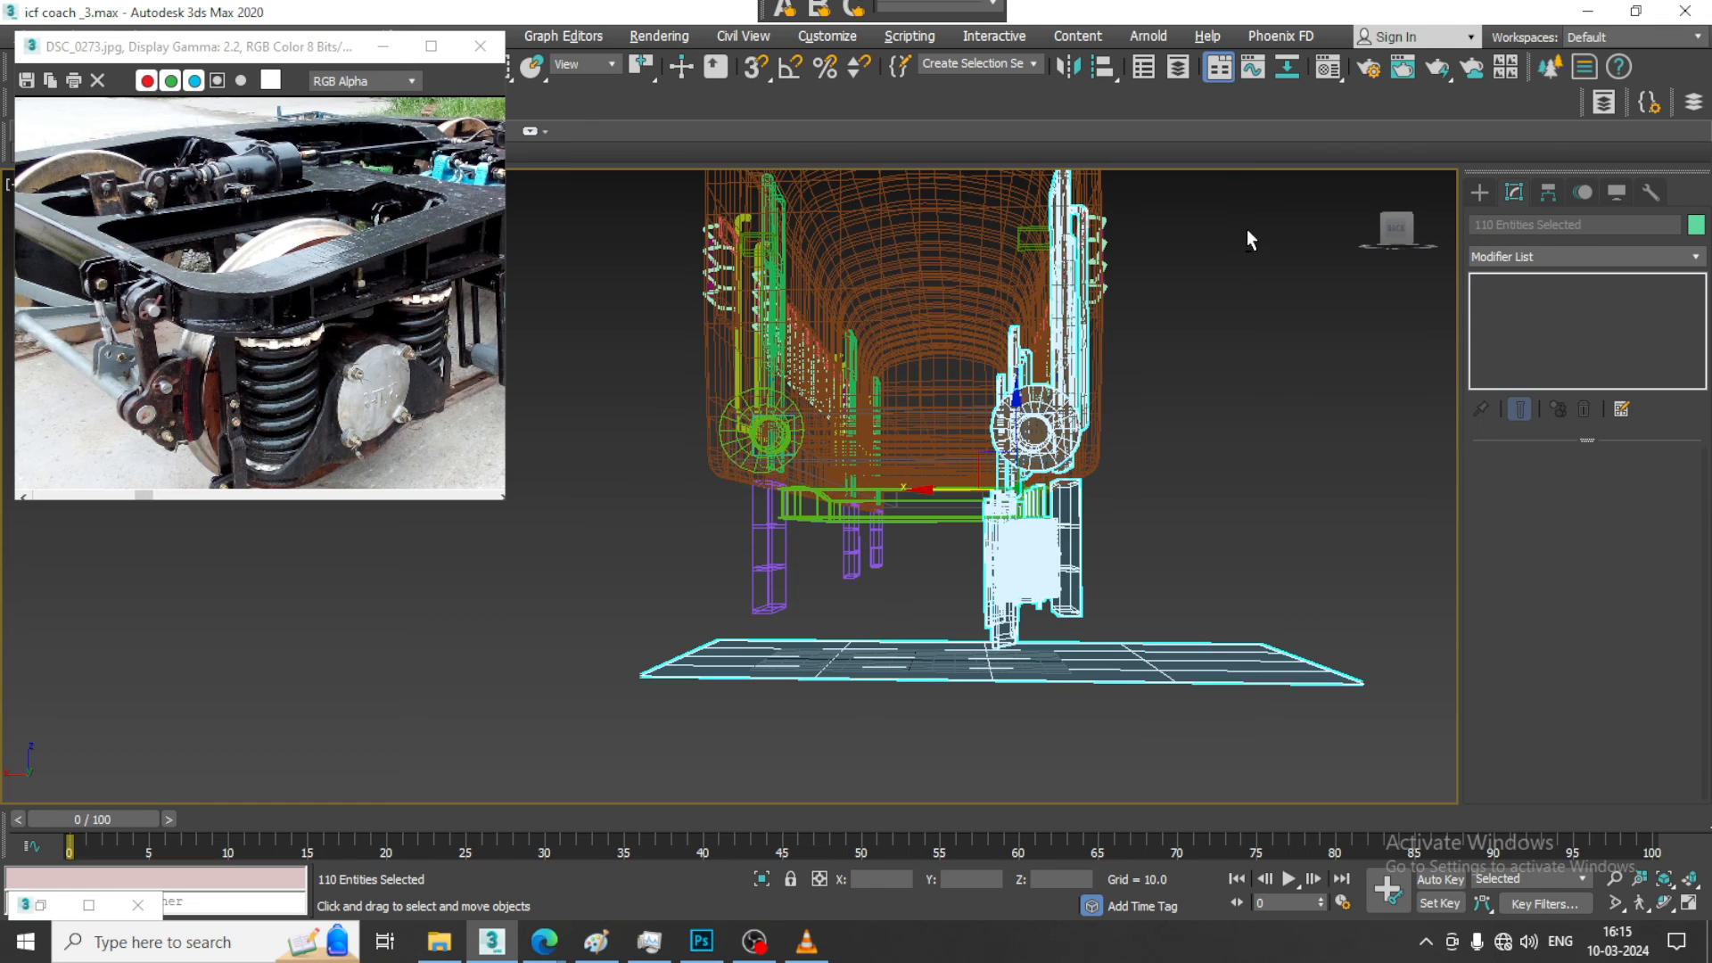
left_click_drag(664, 438, 668, 437, "alt")
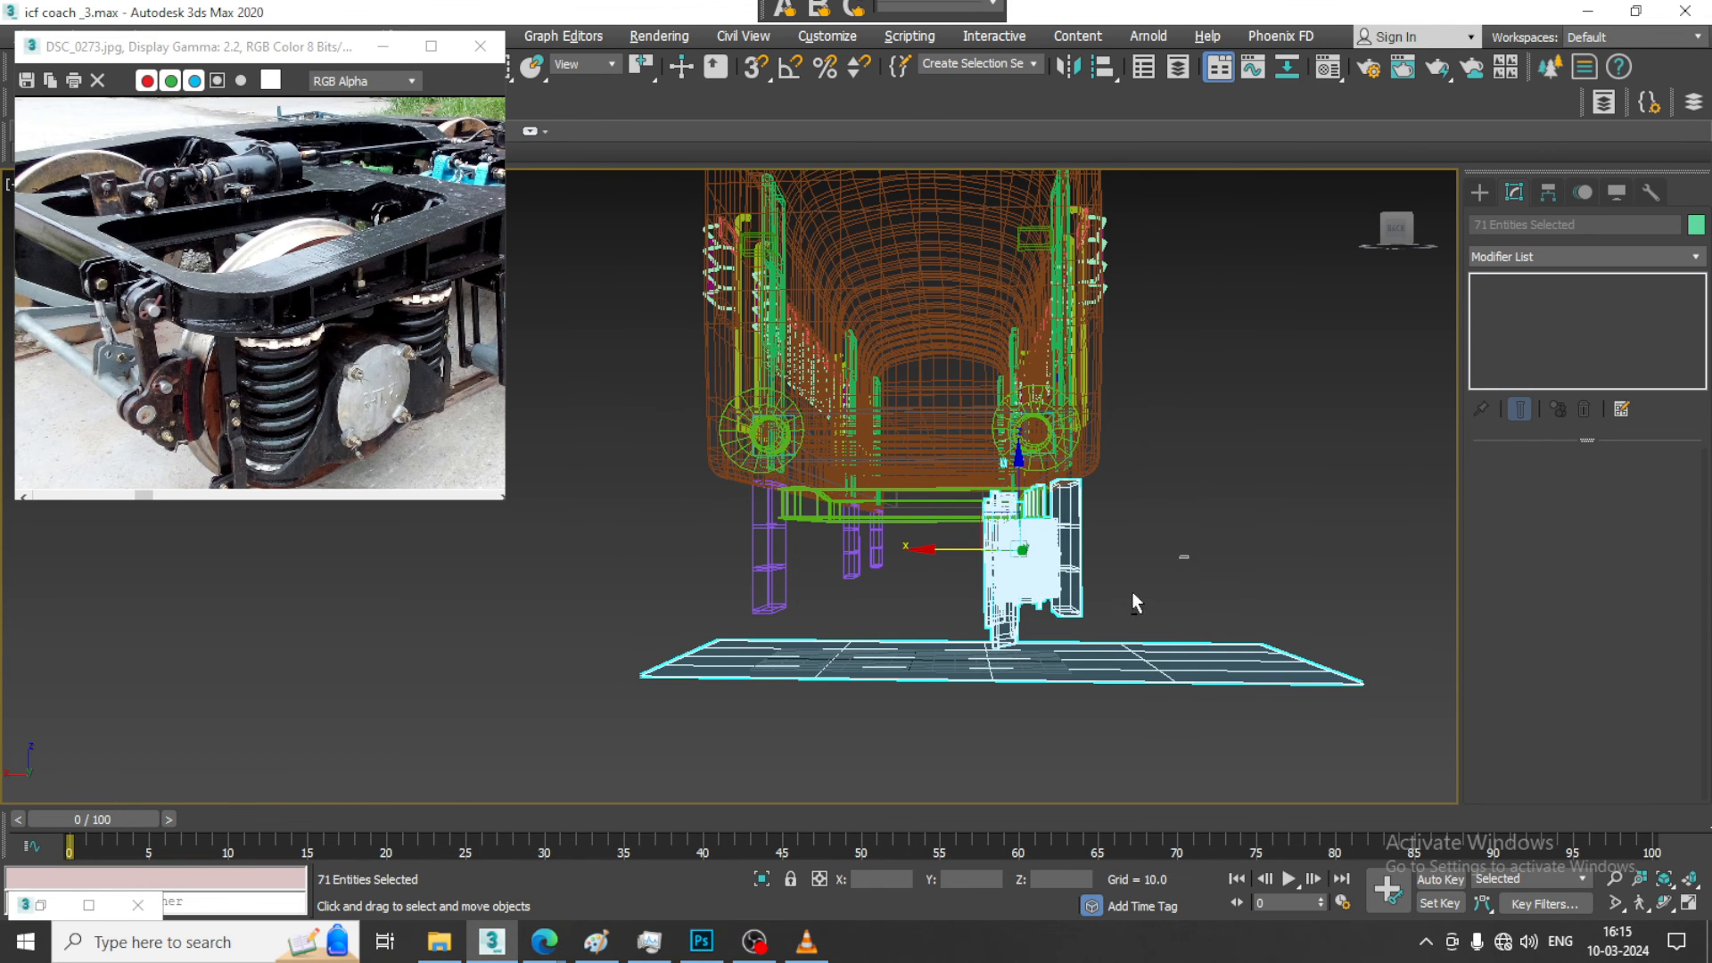
left_click_drag(1132, 591, 1082, 632, "alt")
middle_click_drag(1084, 633, 1212, 609, "alt")
left_click(1188, 680, "alt")
left_click_drag(1163, 481, 1163, 482, "alt")
scroll(1010, 553, "up", 5)
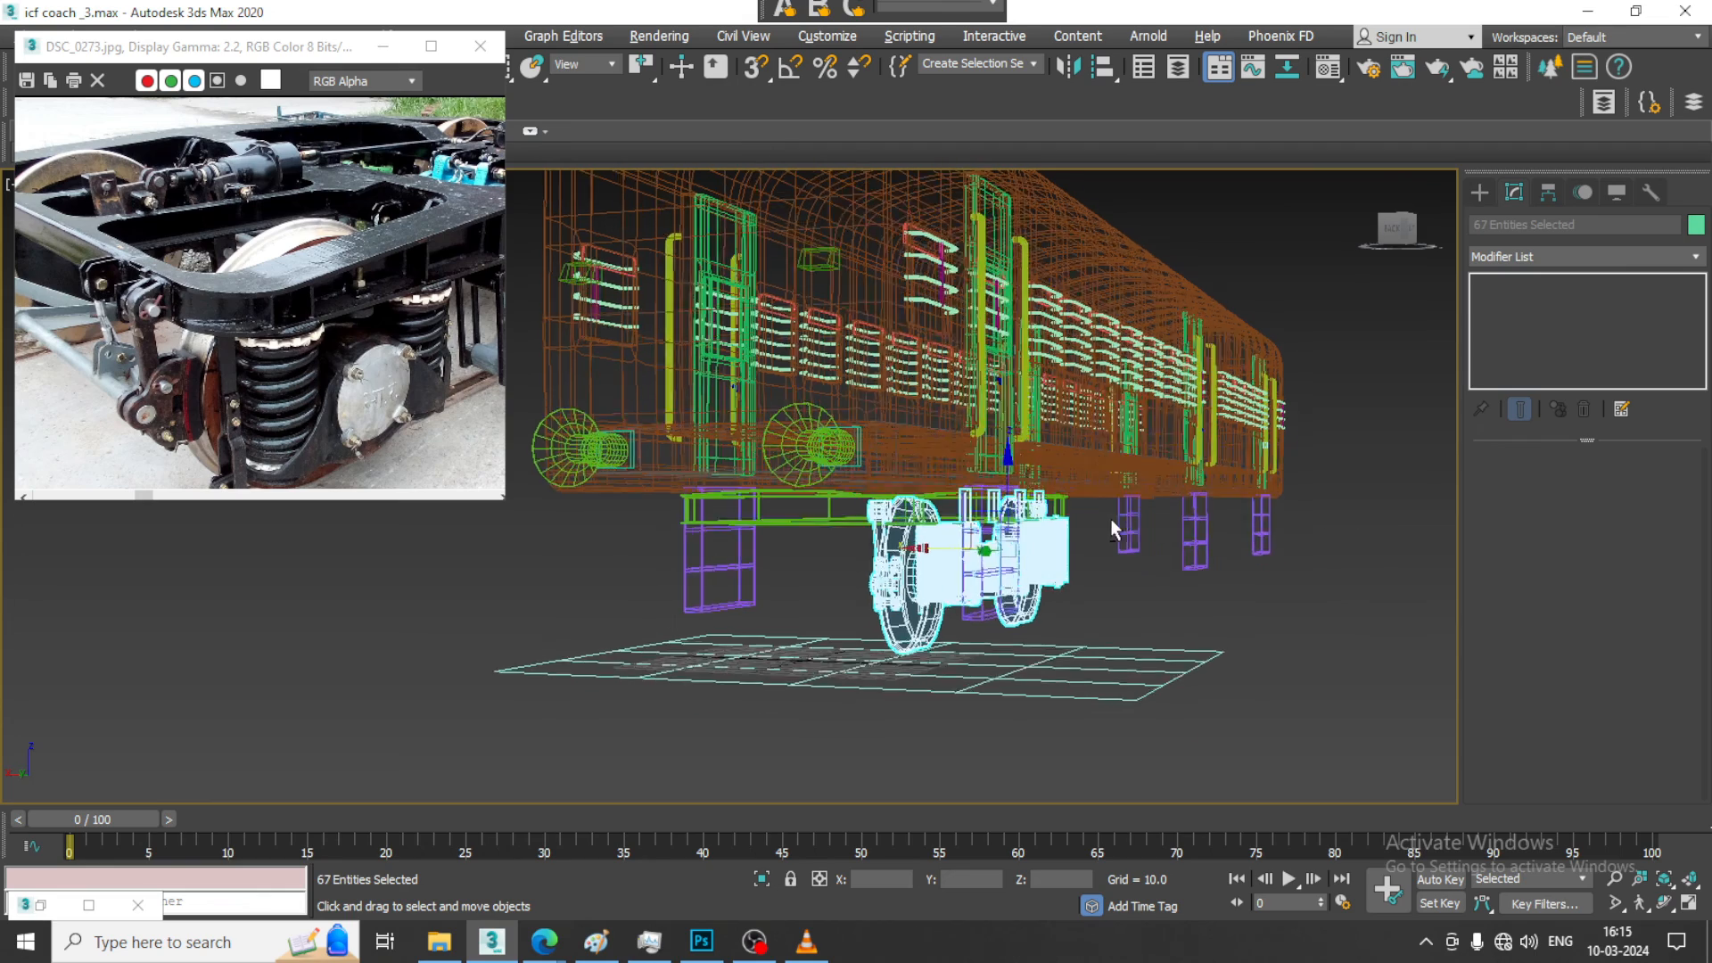
key("F3")
scroll(949, 533, "up", 5)
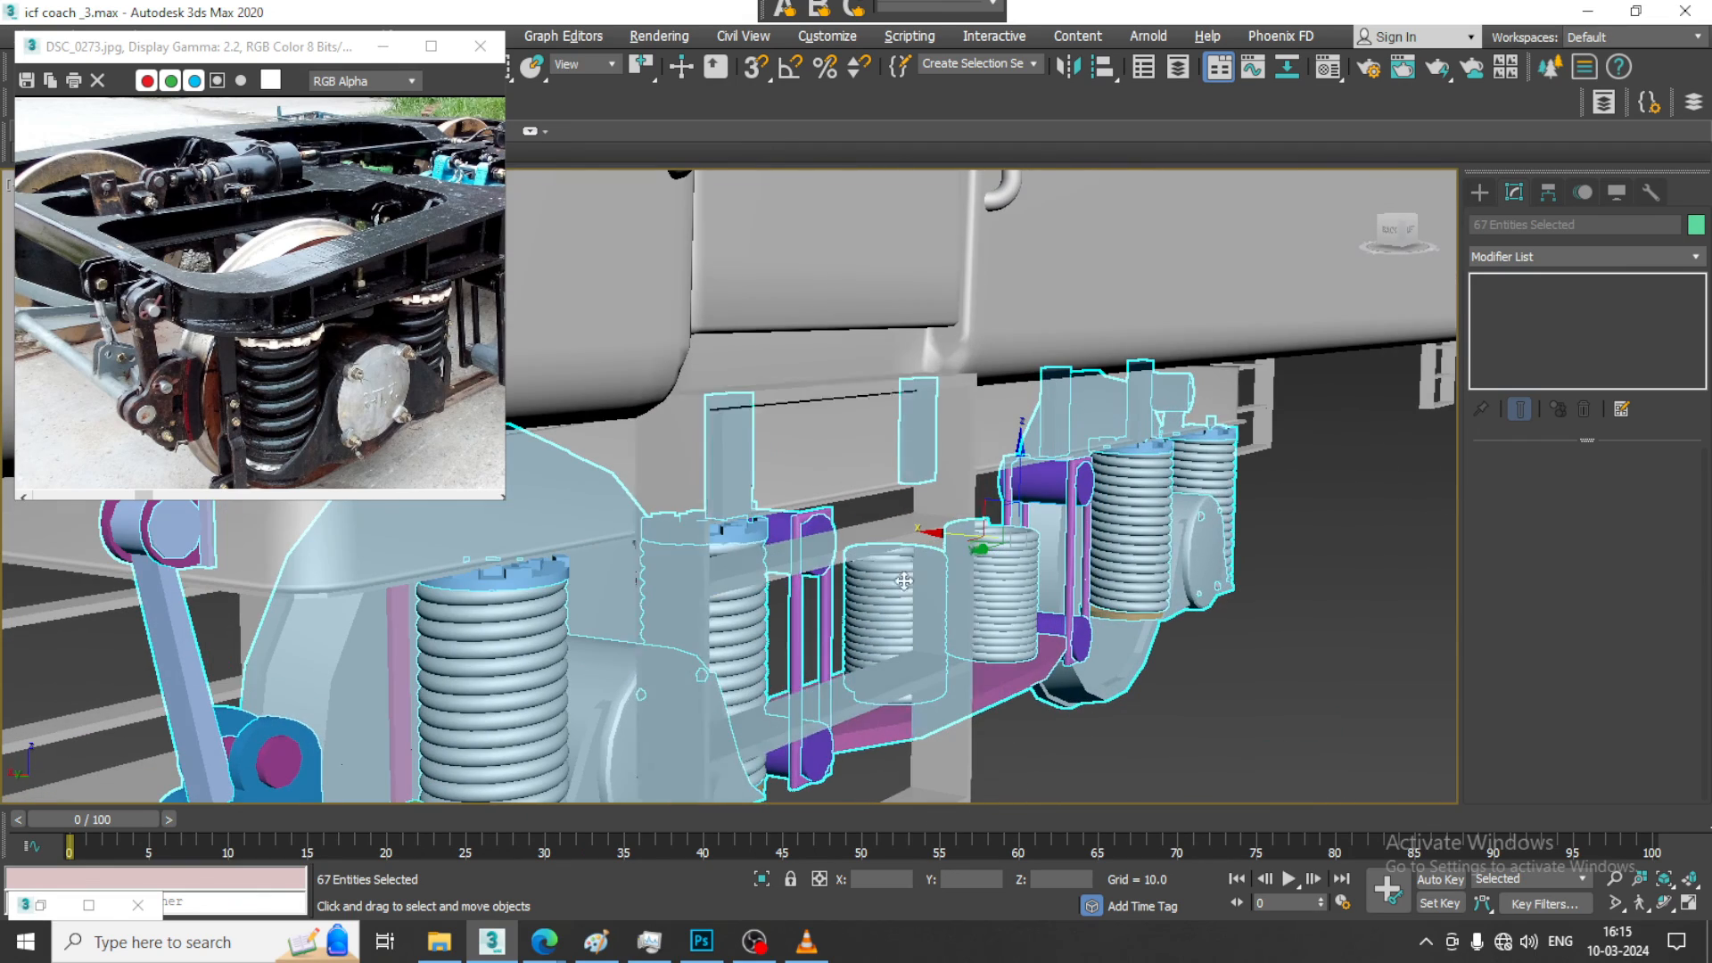
left_click_drag(949, 533, 945, 533)
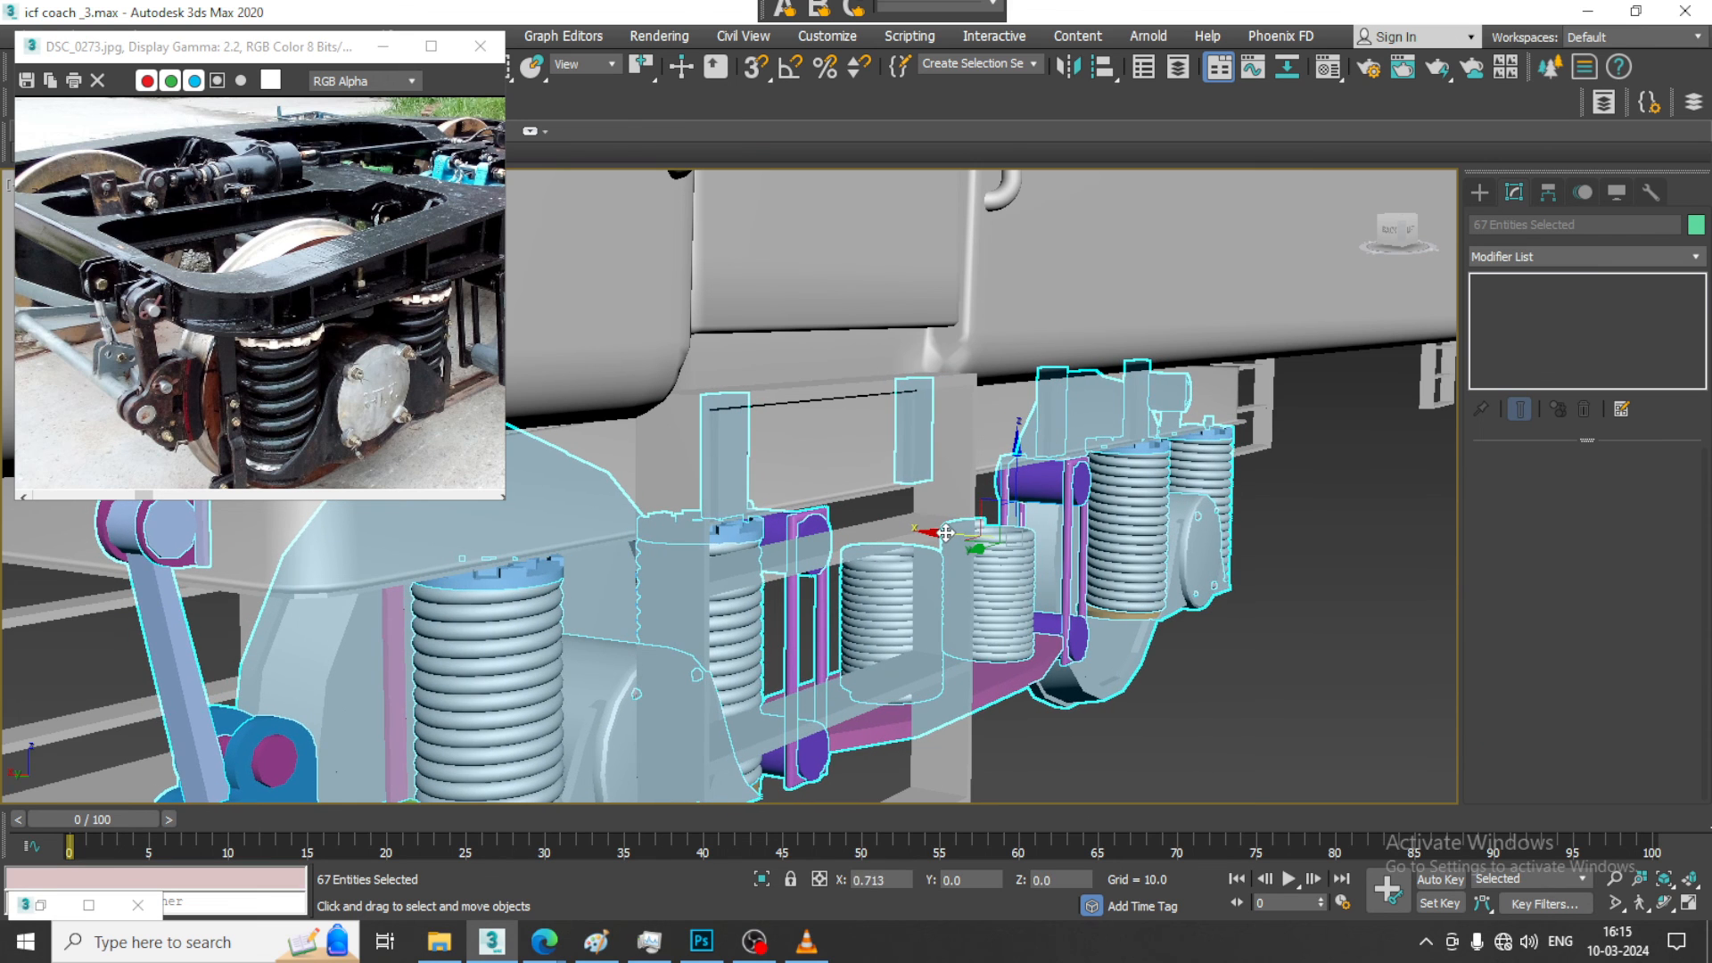
Move the bogie frame's vertices on the wheel side slightly outward over the springs, to about X -63.1
scroll(946, 534, "down", 4)
middle_click_drag(946, 533, 993, 503, "alt")
scroll(1000, 509, "up", 3)
left_click(961, 410)
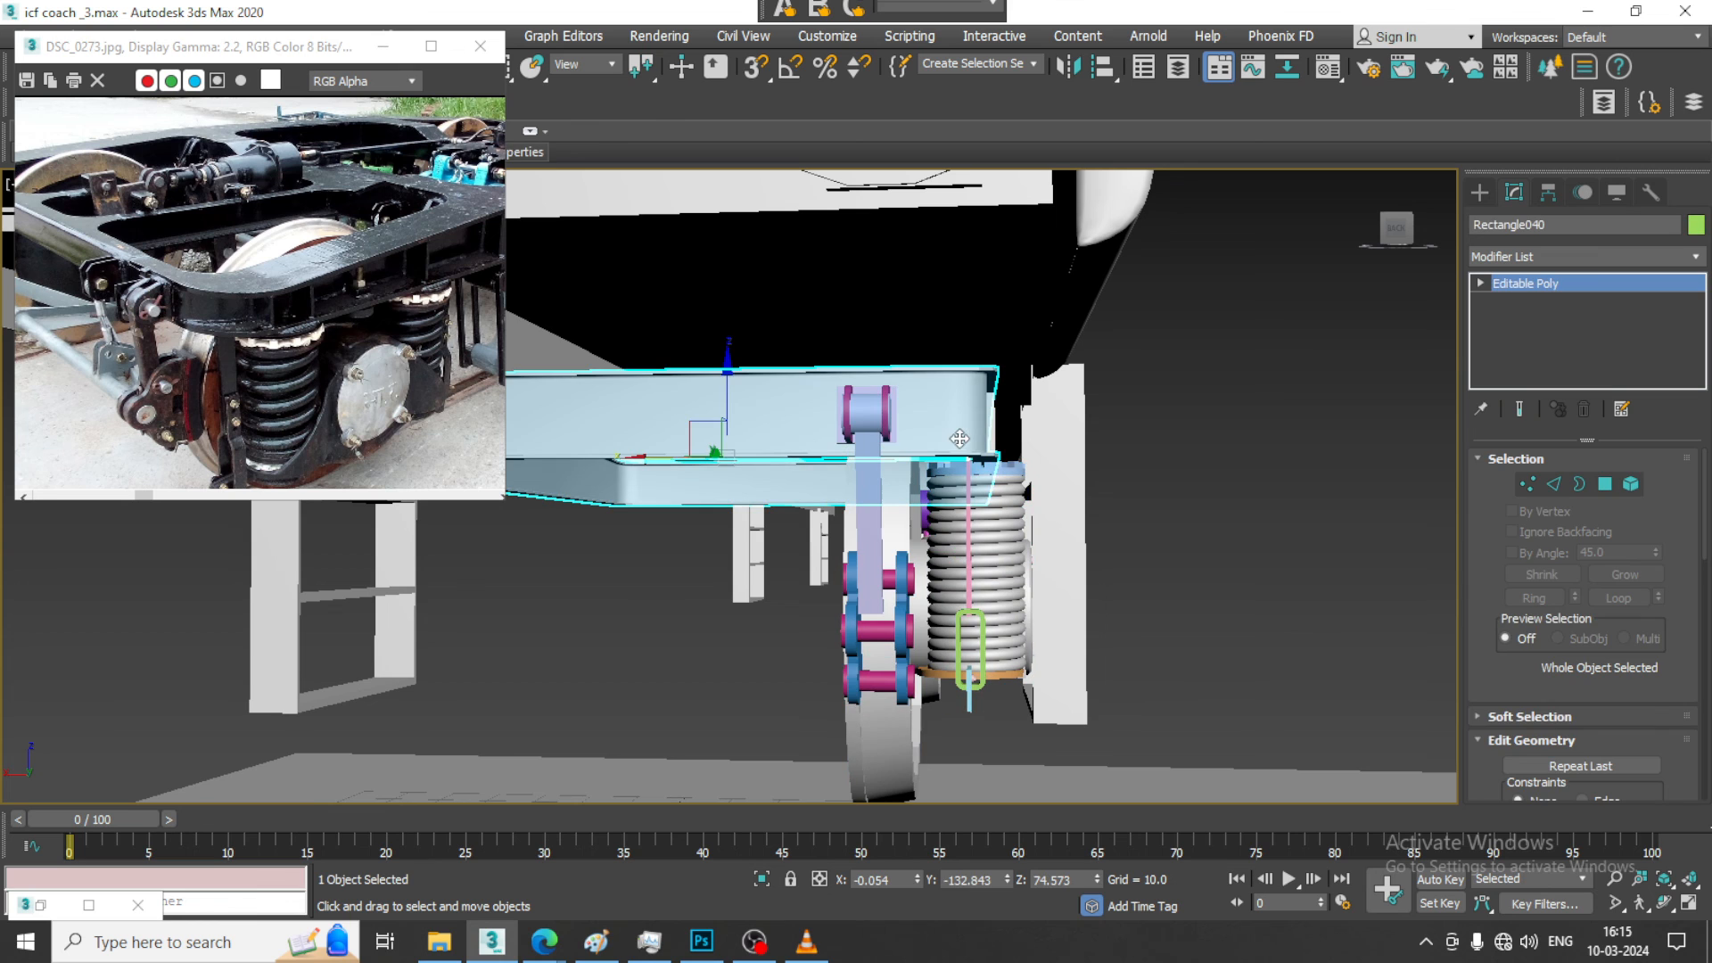
key("F3")
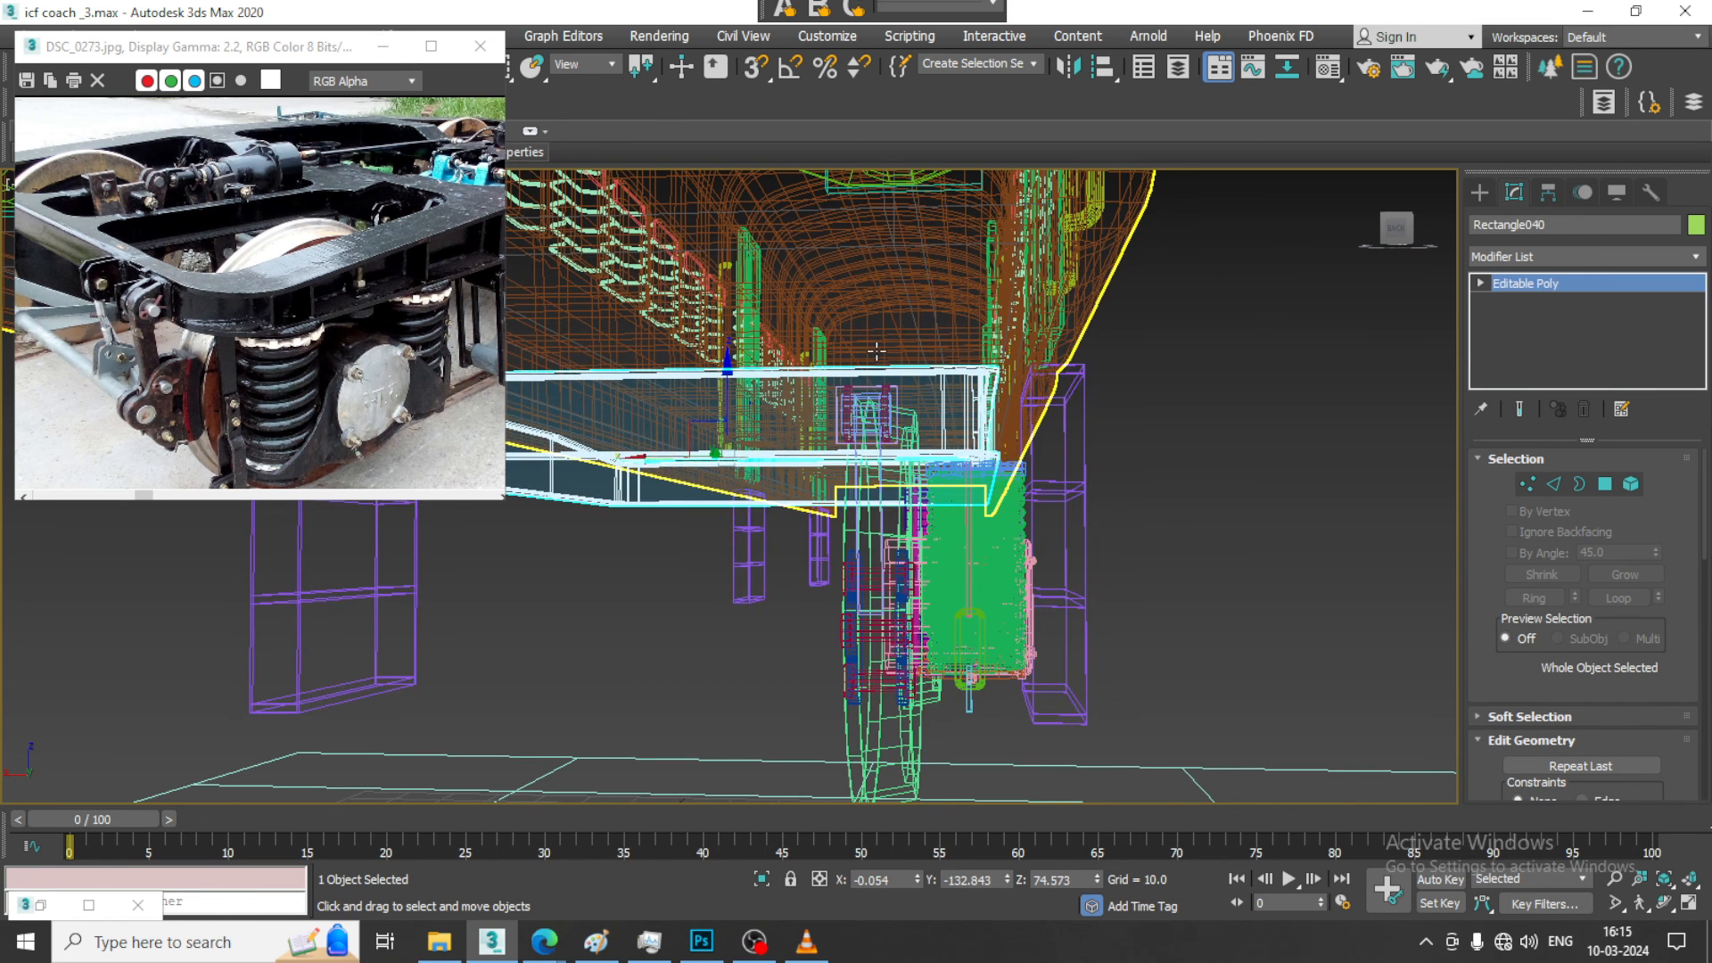
key("1")
left_click_drag(1245, 717, 1245, 717)
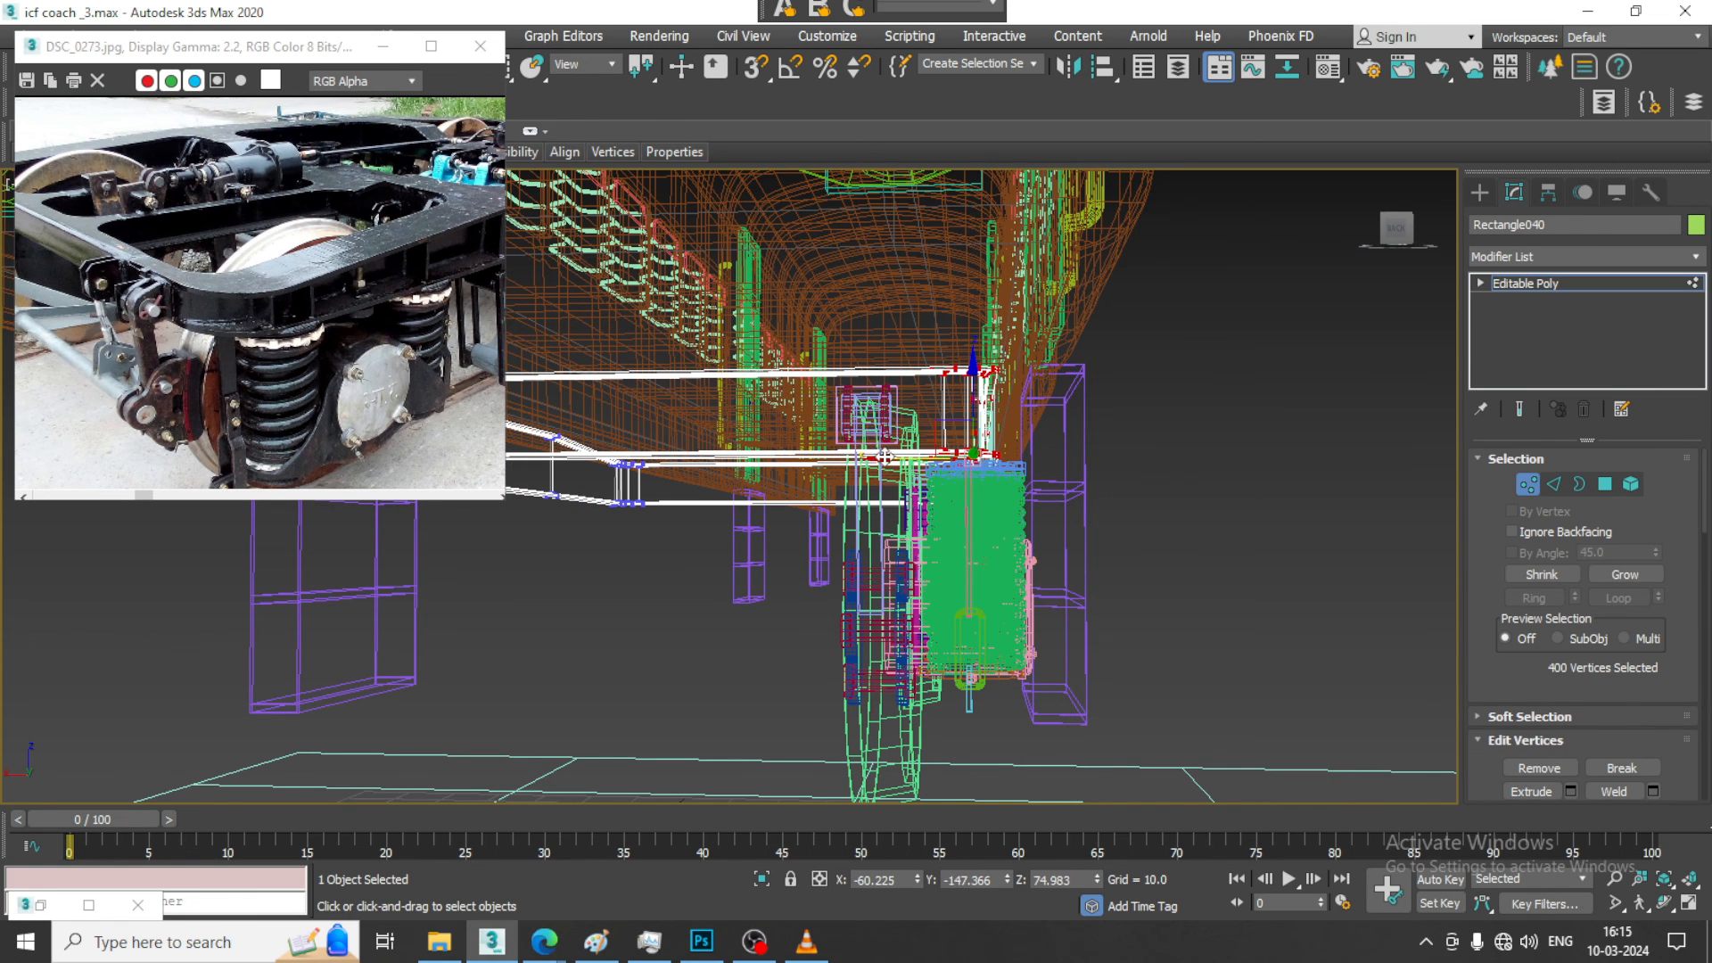
left_click_drag(885, 456, 861, 456)
key("F3")
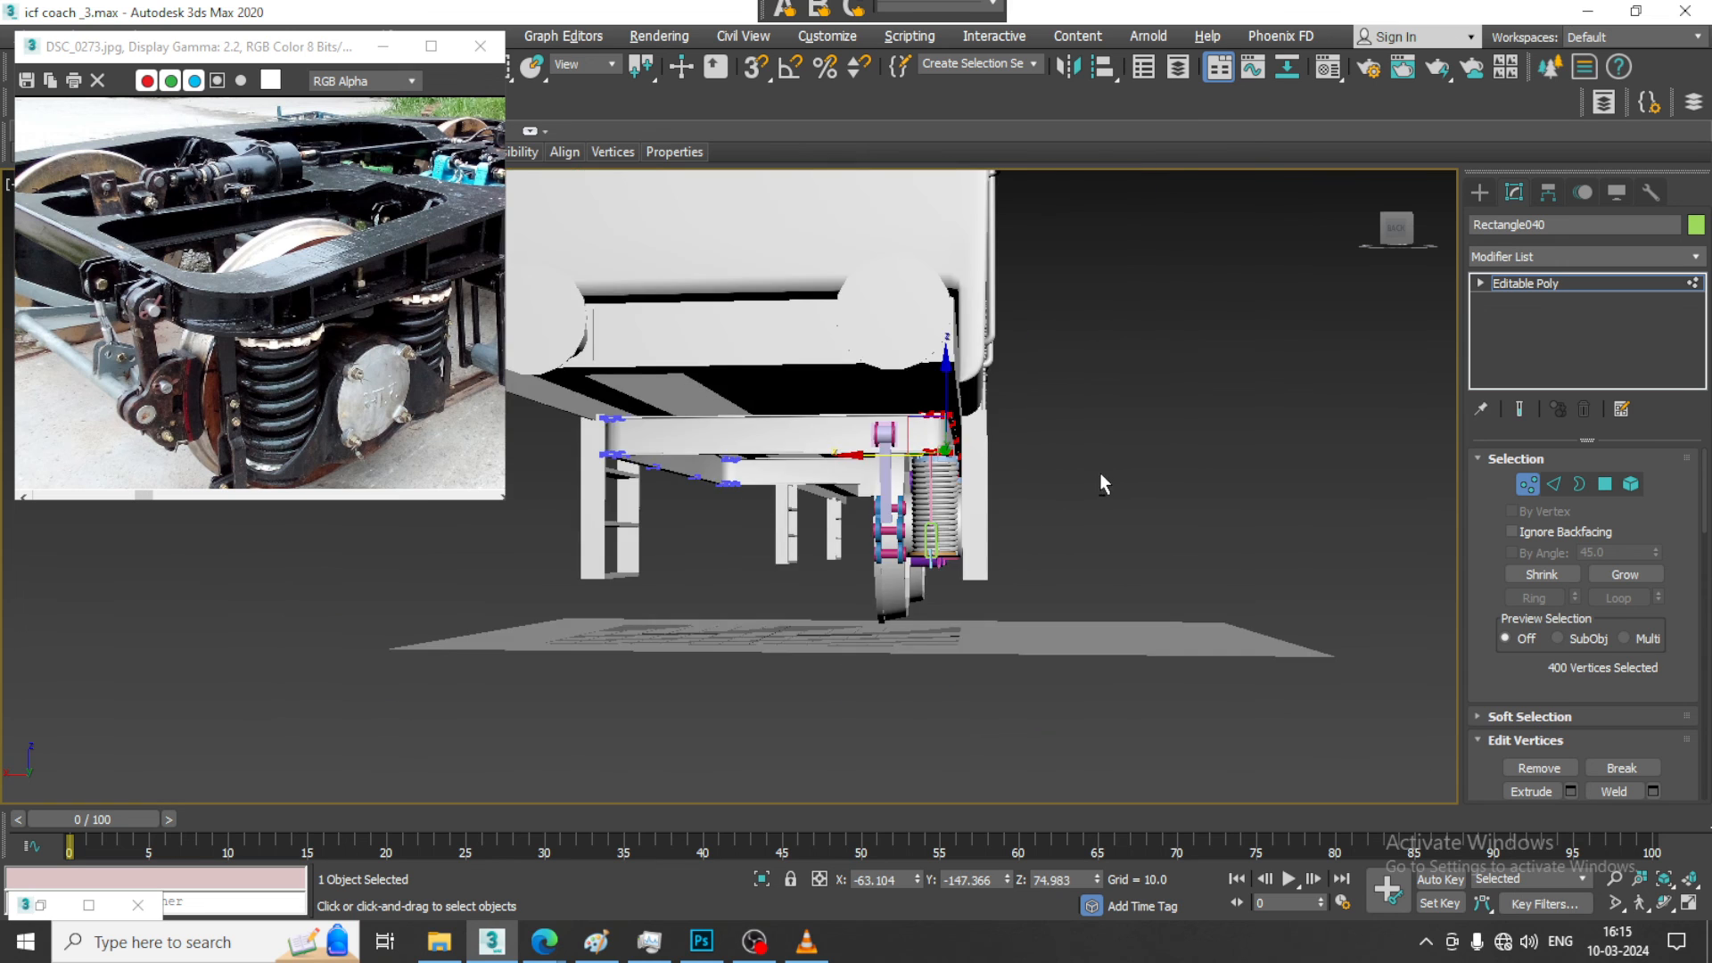
middle_click_drag(1099, 473, 982, 552, "alt")
left_click(1167, 556)
Leave vertex editing, deselect the bogie frame and check the bogie under the coach with edged faces off
scroll(1167, 554, "down", 3)
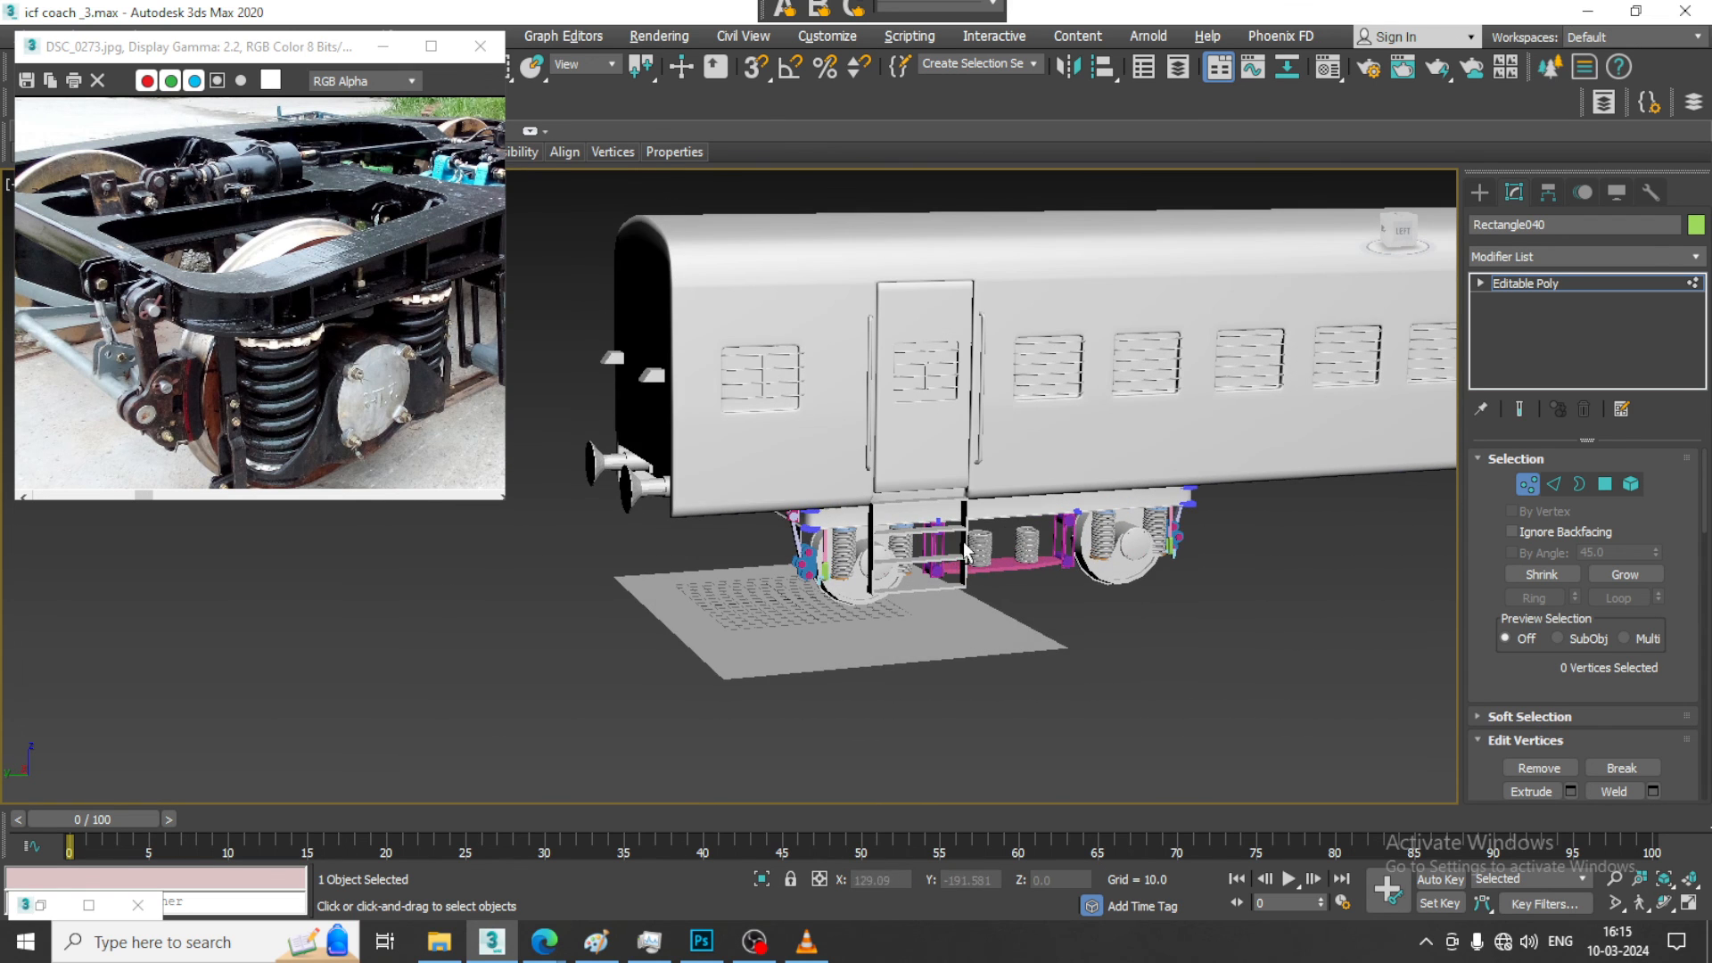
scroll(969, 552, "up", 3)
key("F4")
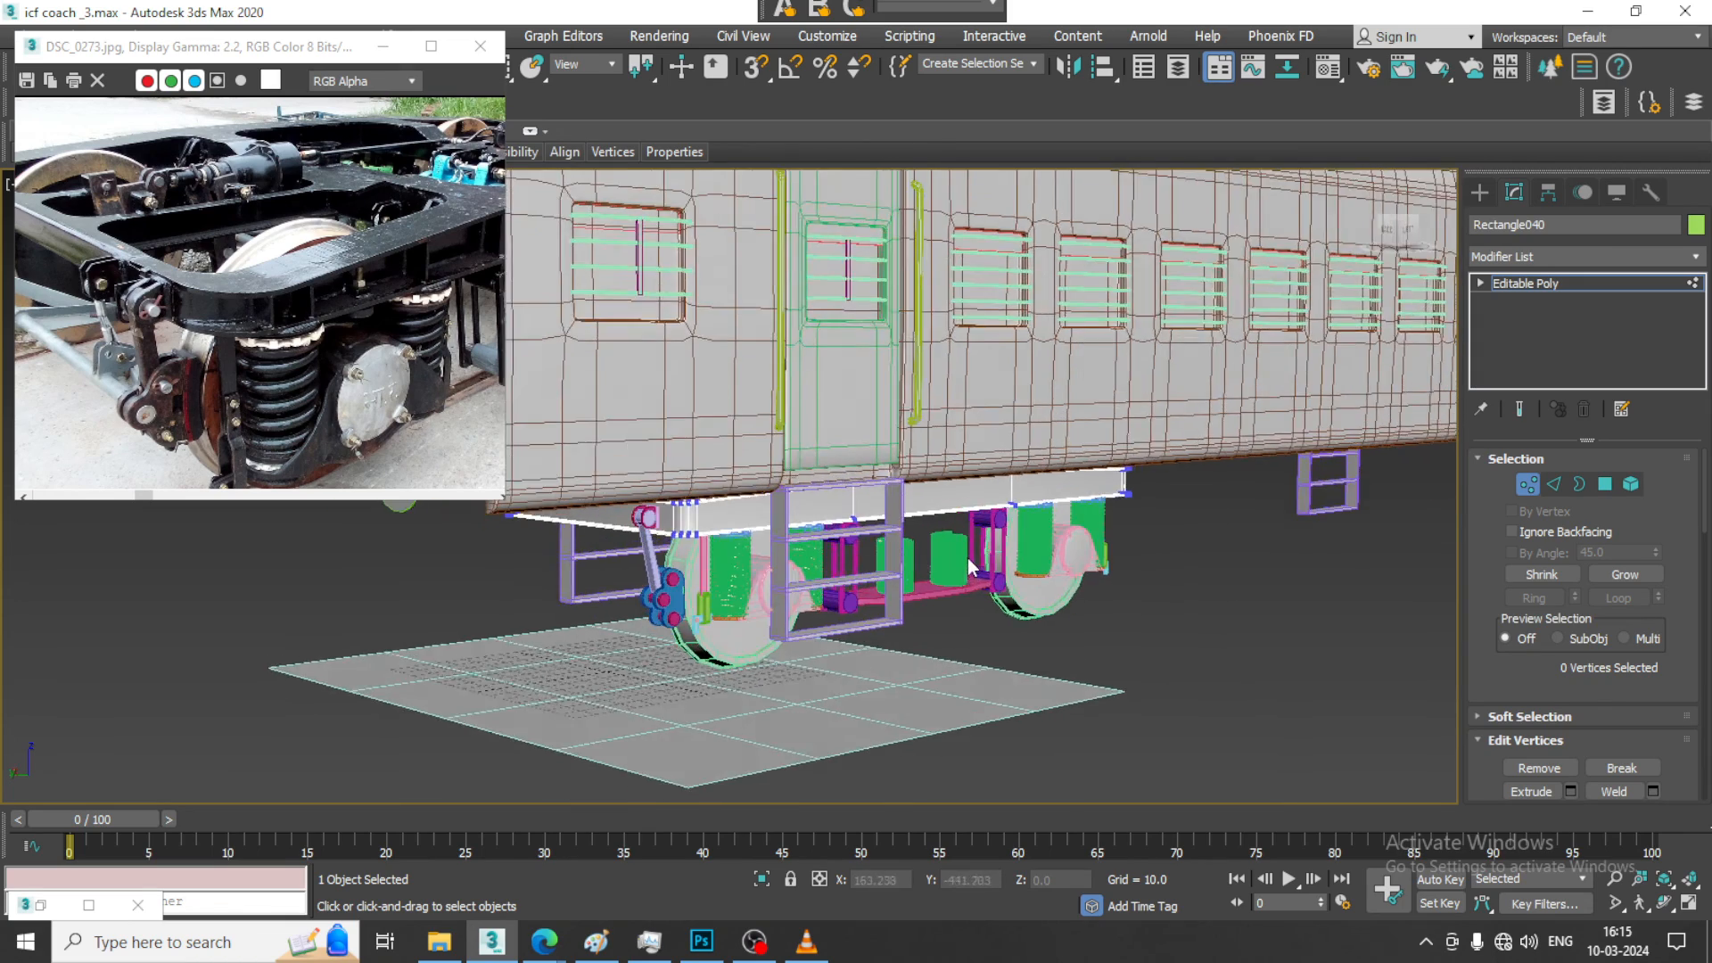
scroll(967, 558, "down", 5)
left_click(1556, 283)
scroll(1035, 545, "up", 3)
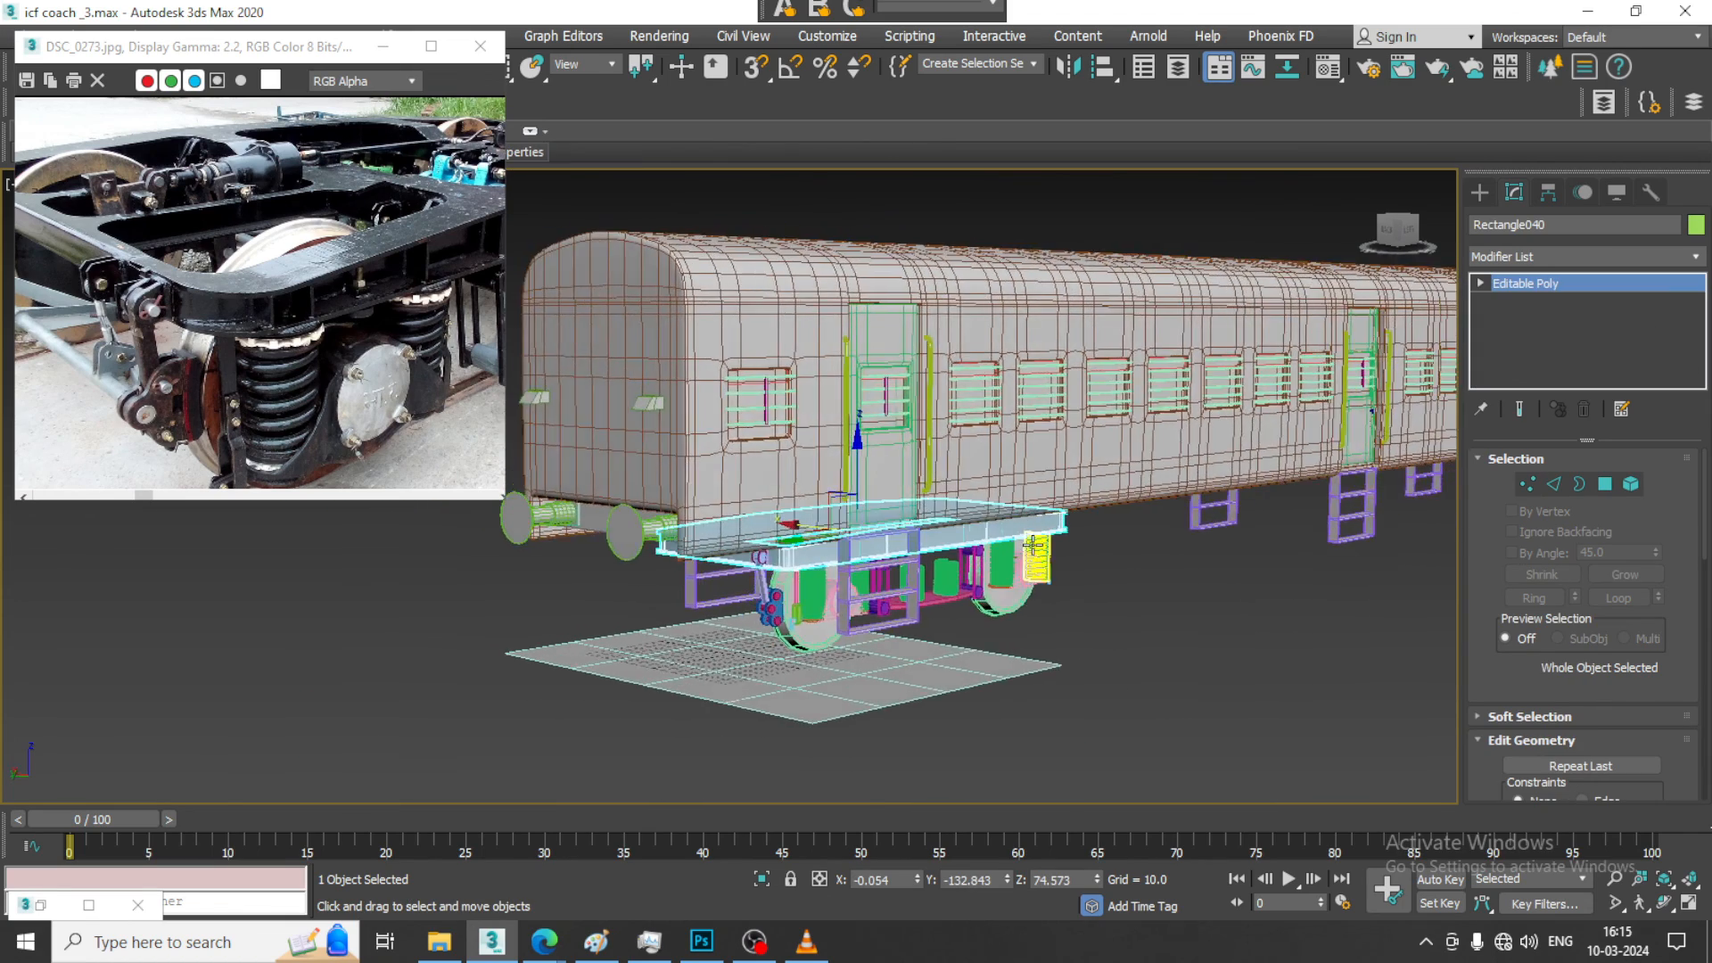
scroll(1033, 544, "up", 3)
middle_click_drag(1033, 544, 1025, 574)
scroll(1025, 574, "down", 3)
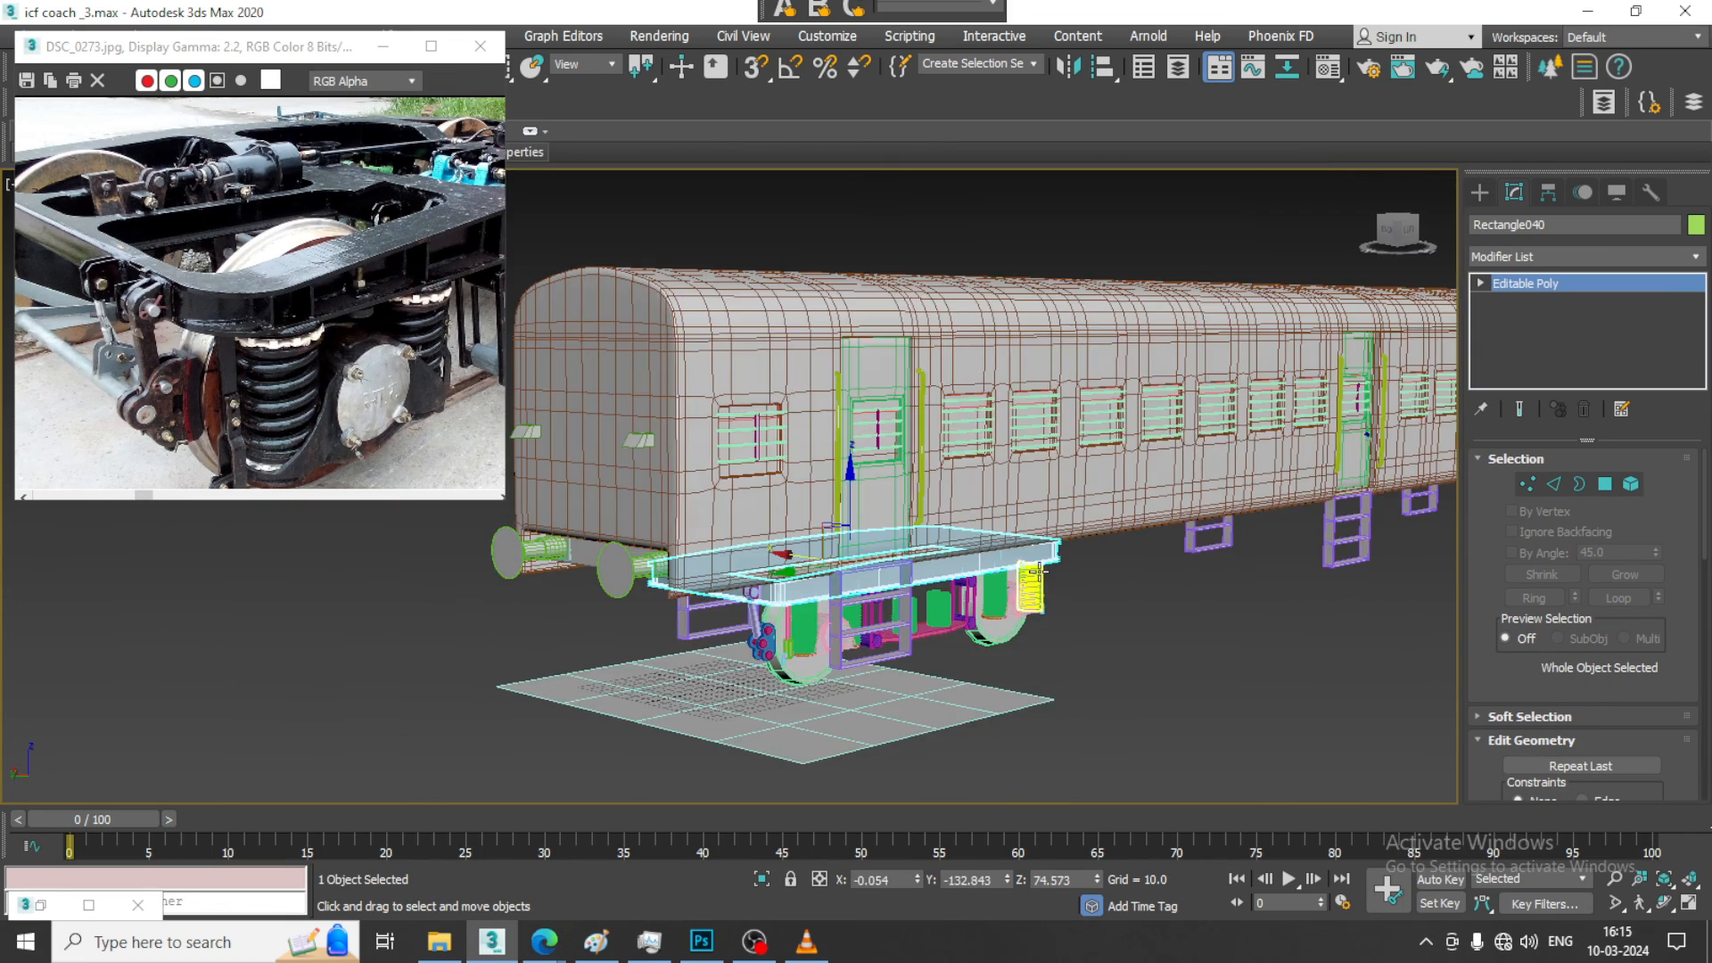
left_click(1196, 635)
key("F4")
middle_click_drag(1132, 612, 1134, 565)
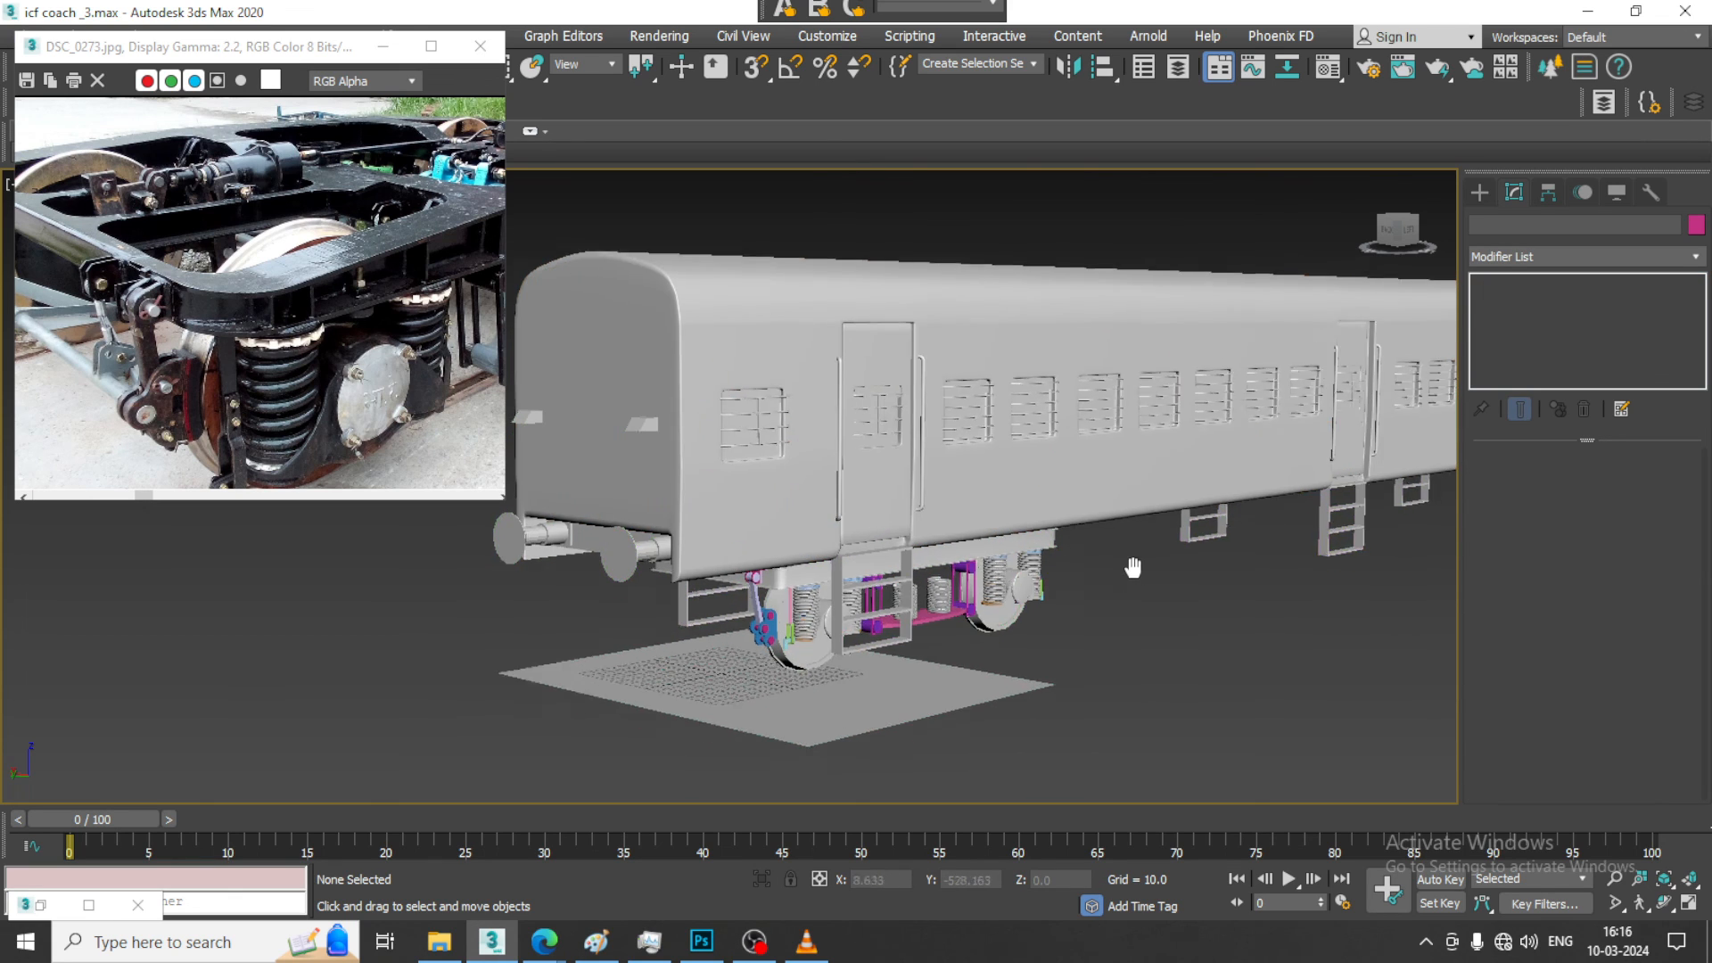